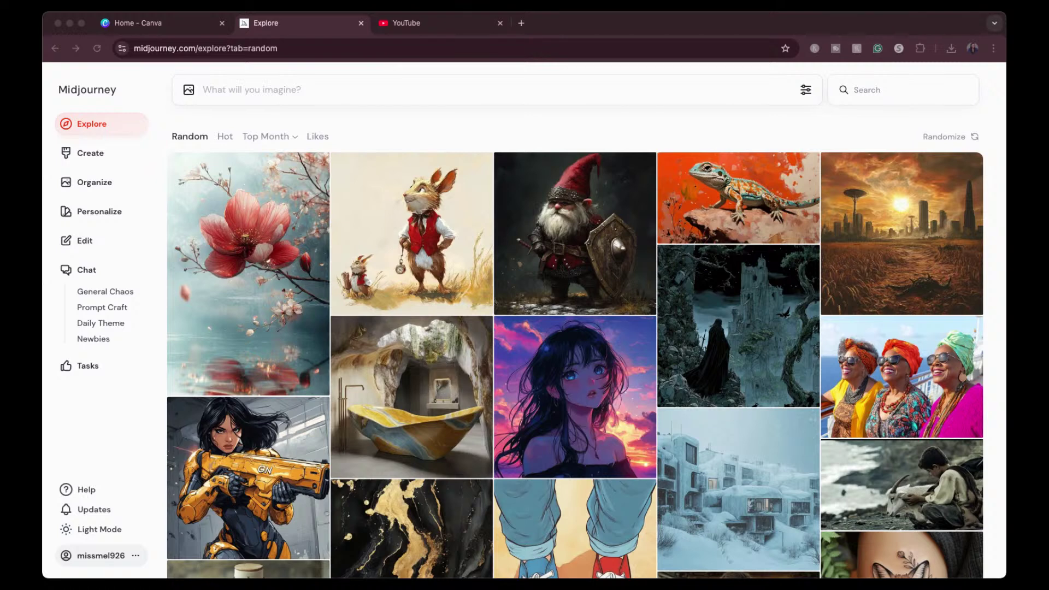
# Step: Open the Manage Subscription page and examine the monthly plan prices and features
pyautogui.click(964, 25)
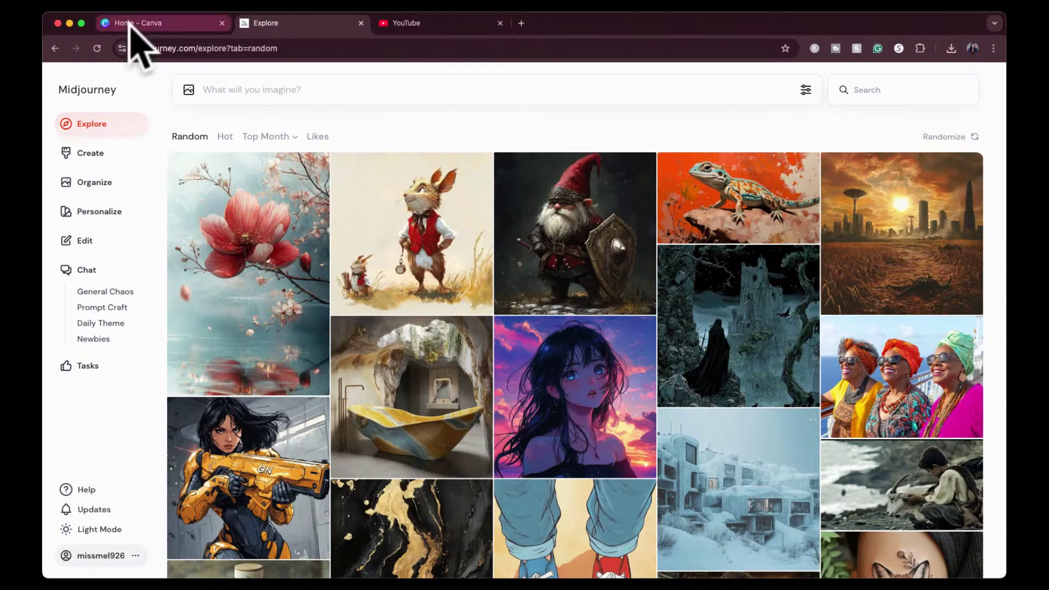
pyautogui.click(136, 555)
pyautogui.click(180, 493)
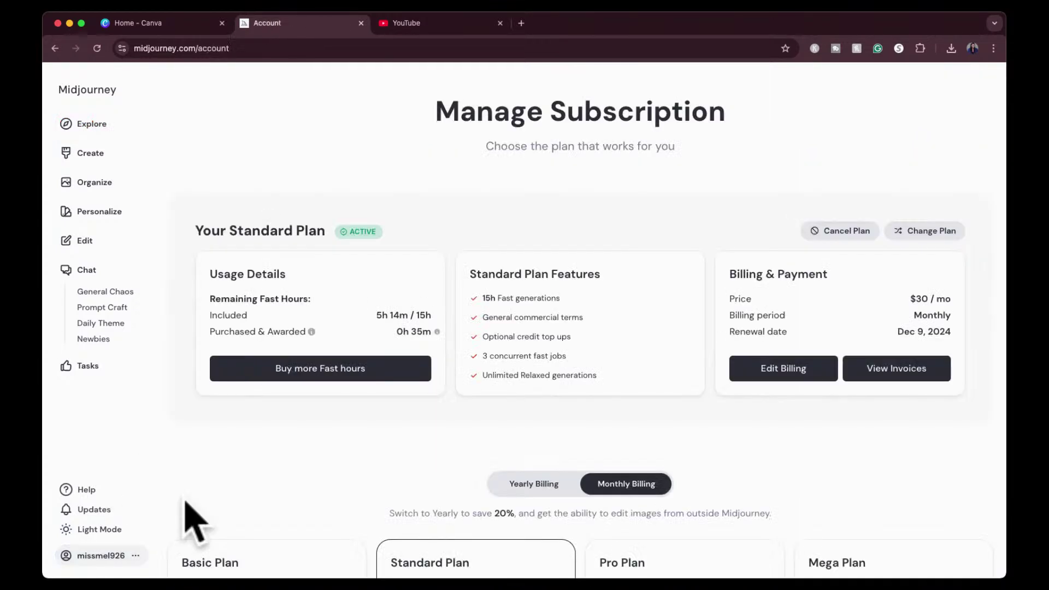
pyautogui.scroll(-2, 292, 451)
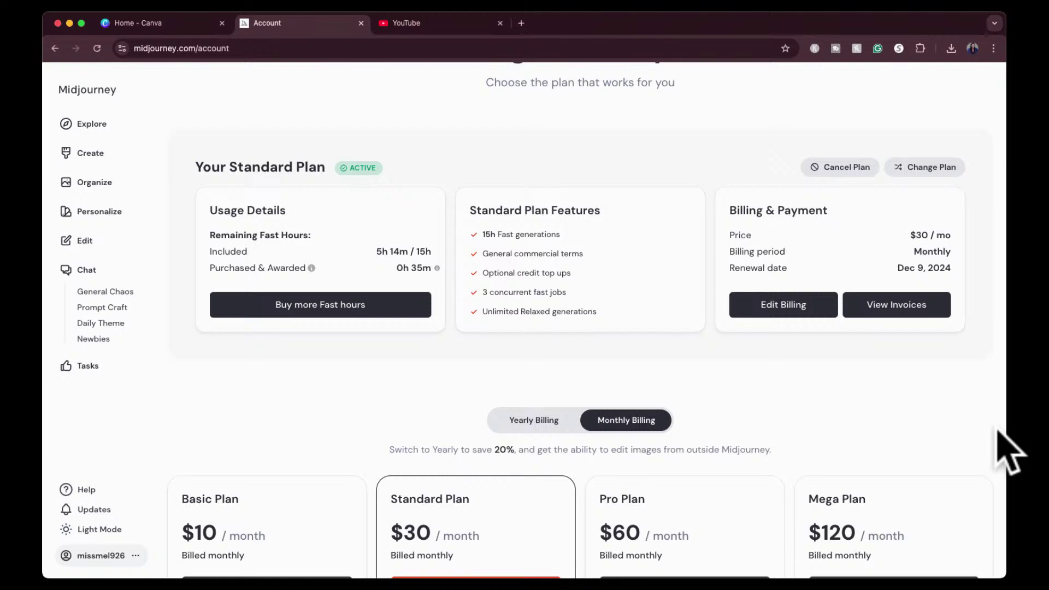
pyautogui.scroll(-5, 1008, 451)
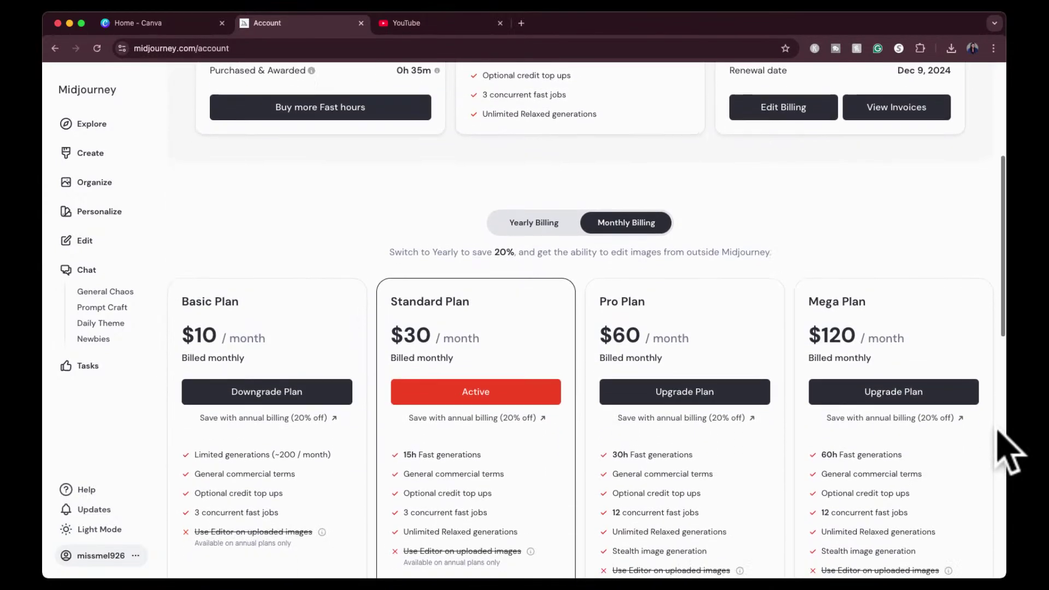
pyautogui.scroll(-2, 1008, 450)
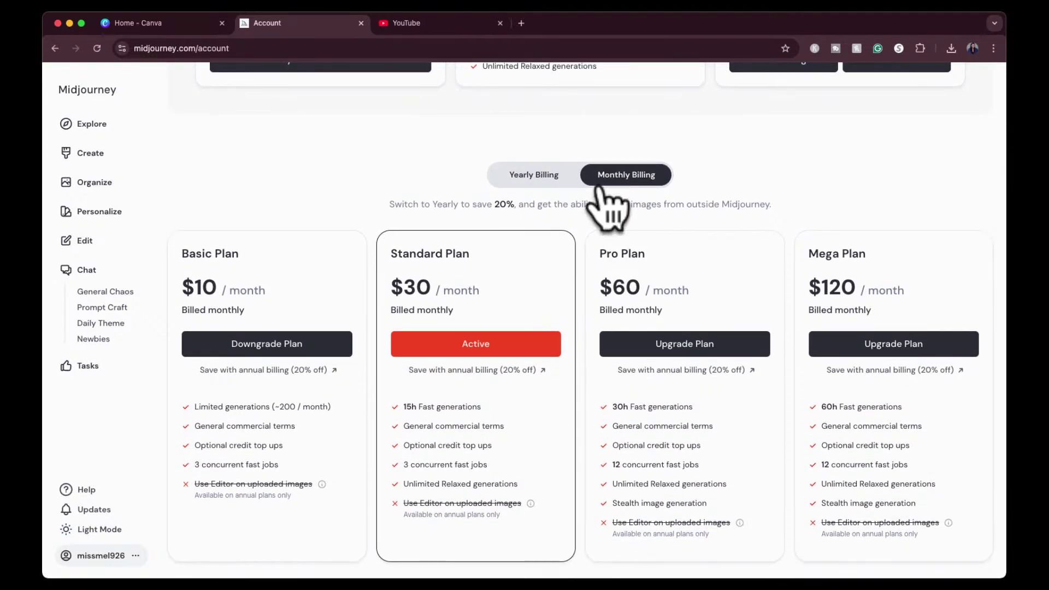
# Step: Switch the plan comparison to yearly billing and examine the discounted prices and features of each plan
pyautogui.click(538, 177)
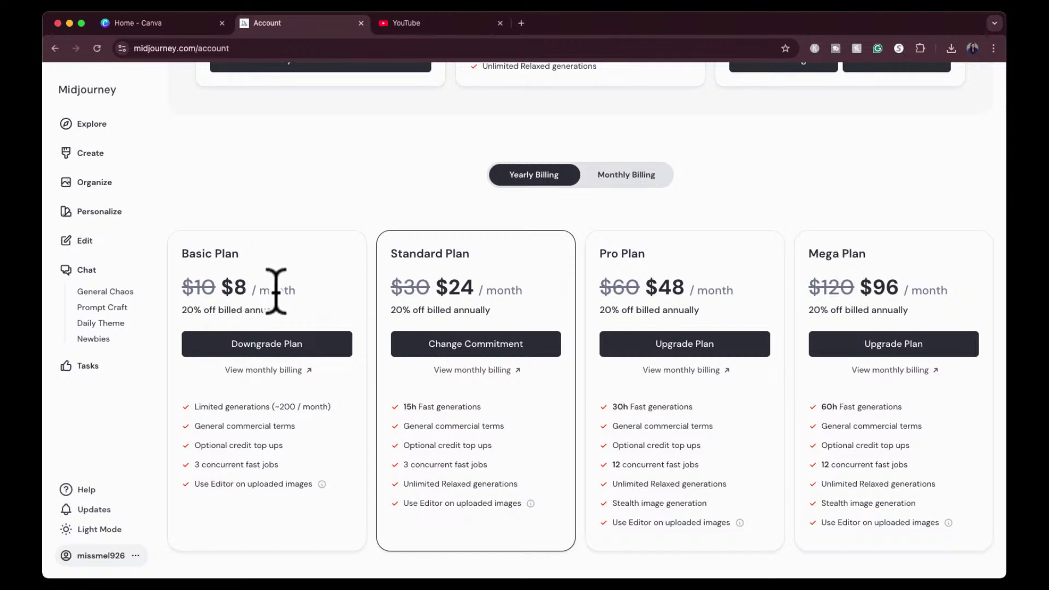
pyautogui.scroll(2, 274, 295)
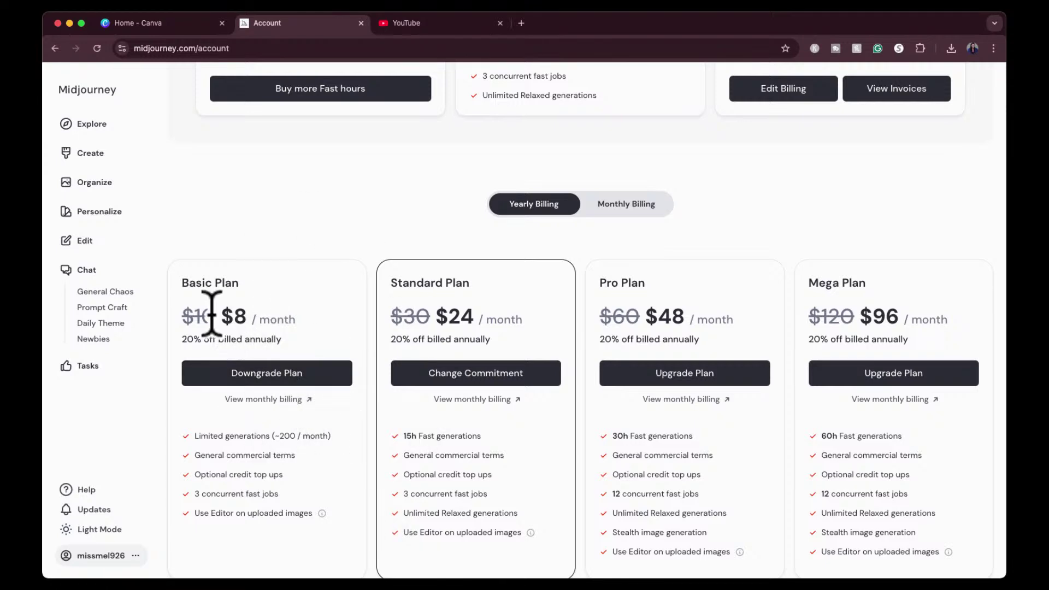
pyautogui.scroll(5, 256, 325)
pyautogui.scroll(-10, 256, 325)
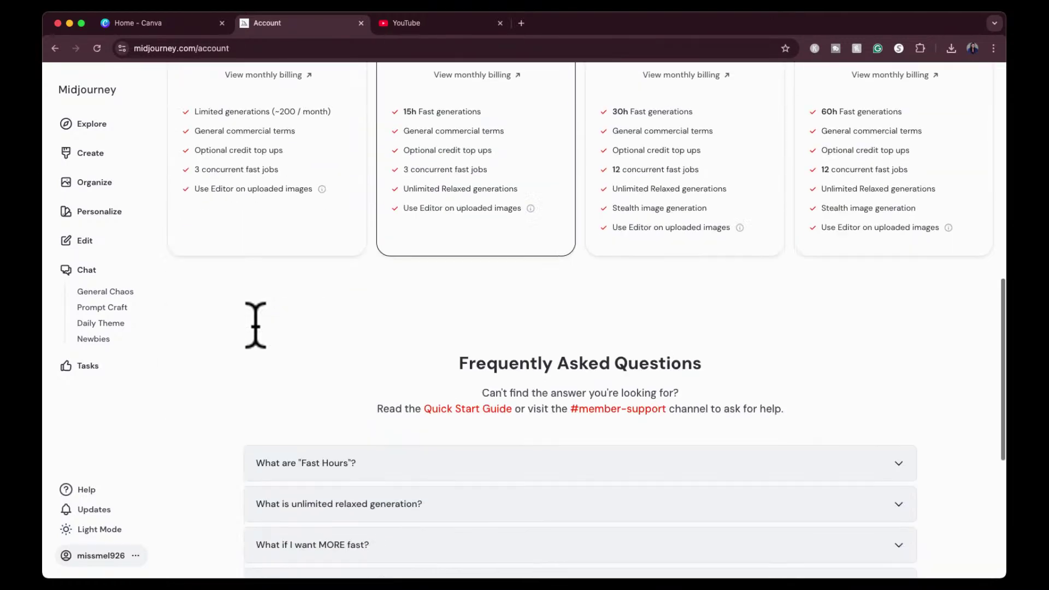
pyautogui.scroll(5, 265, 349)
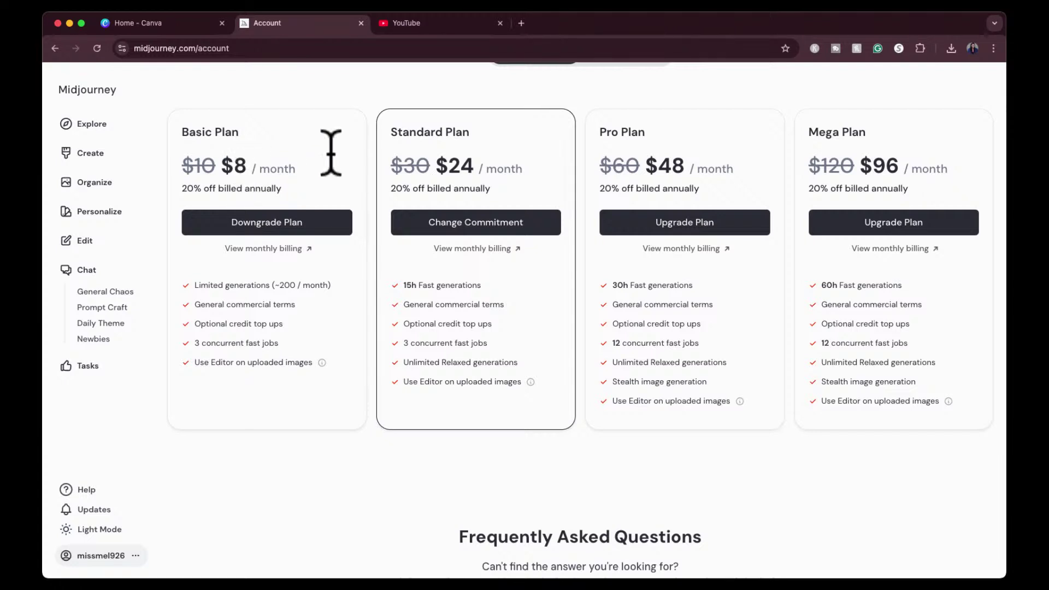
pyautogui.scroll(2, 320, 172)
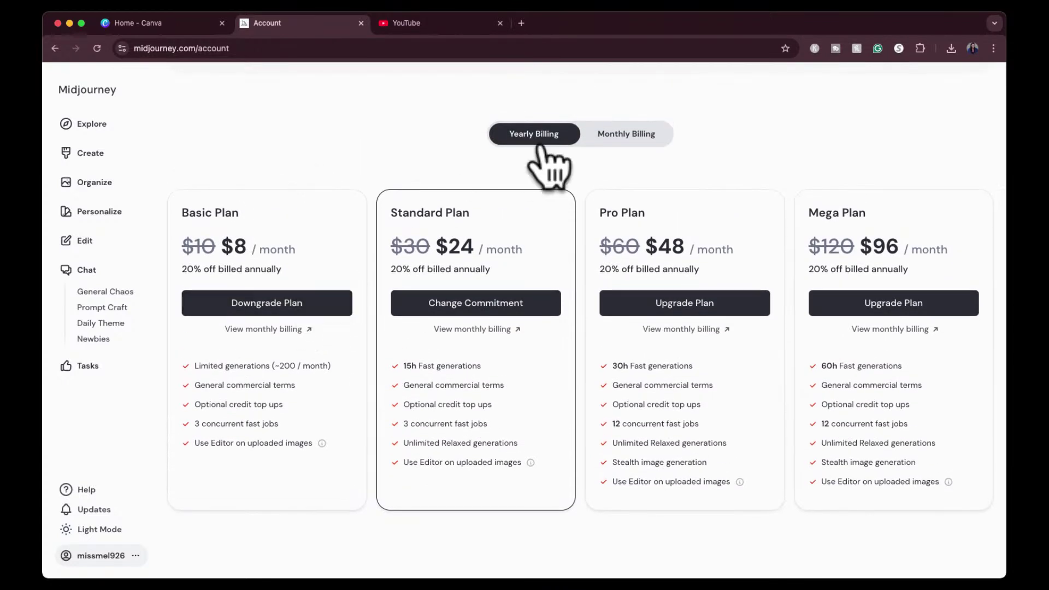
# Step: Return the plan comparison to monthly billing and examine the Basic Plan's monthly generation limit against the other plans
pyautogui.click(587, 135)
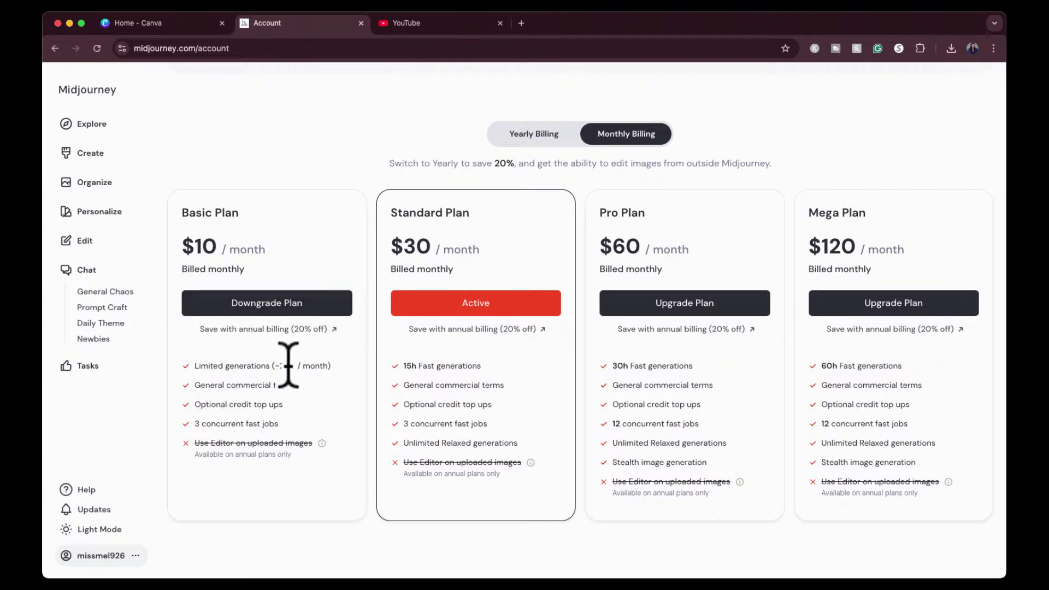
pyautogui.moveTo(276, 364); pyautogui.dragTo(293, 364)
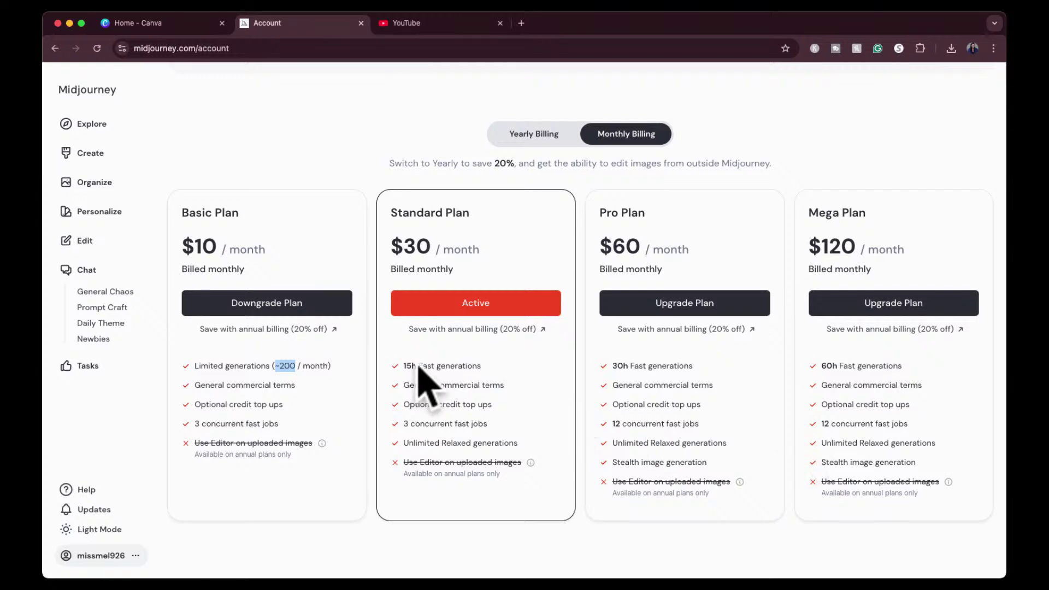
pyautogui.scroll(2, 109, 306)
pyautogui.scroll(4, 106, 306)
pyautogui.scroll(-6, 106, 305)
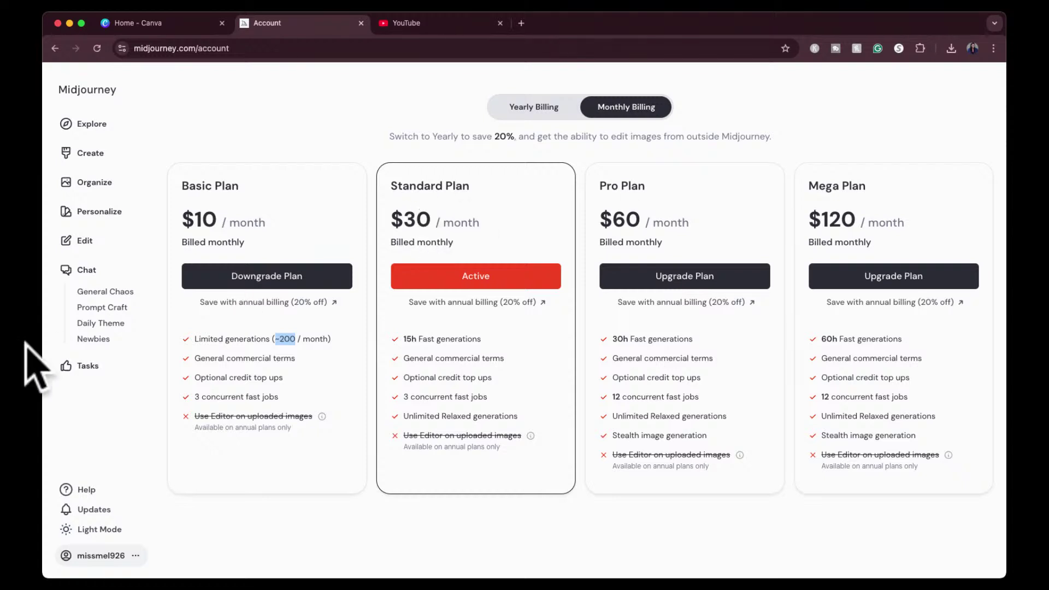
pyautogui.scroll(5, 122, 265)
pyautogui.scroll(-2, 114, 268)
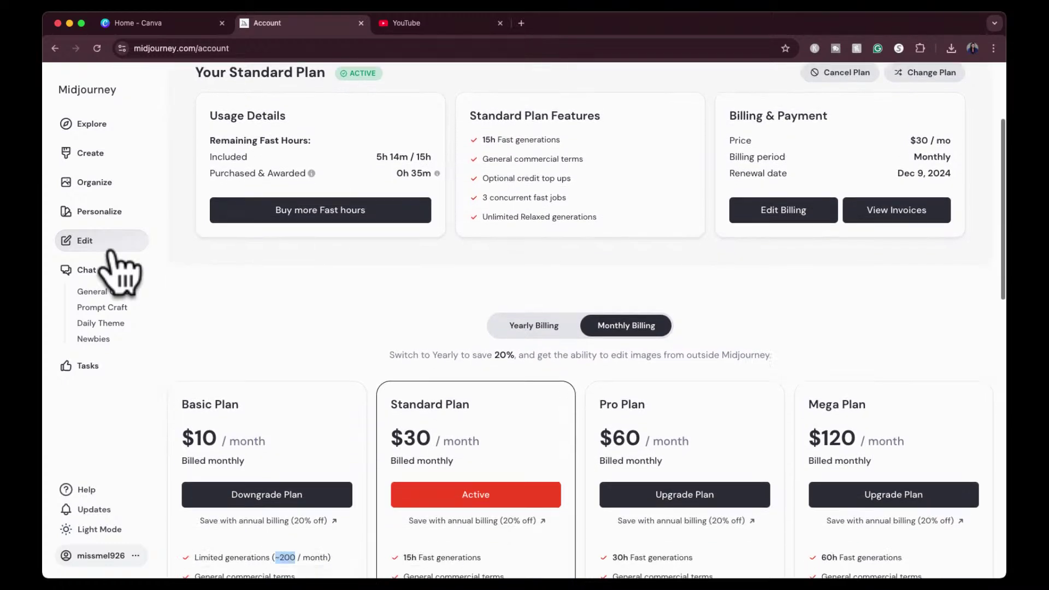
# Step: Look at the Explore gallery and the account's generated images on the Create page, ending back on Explore
pyautogui.click(90, 126)
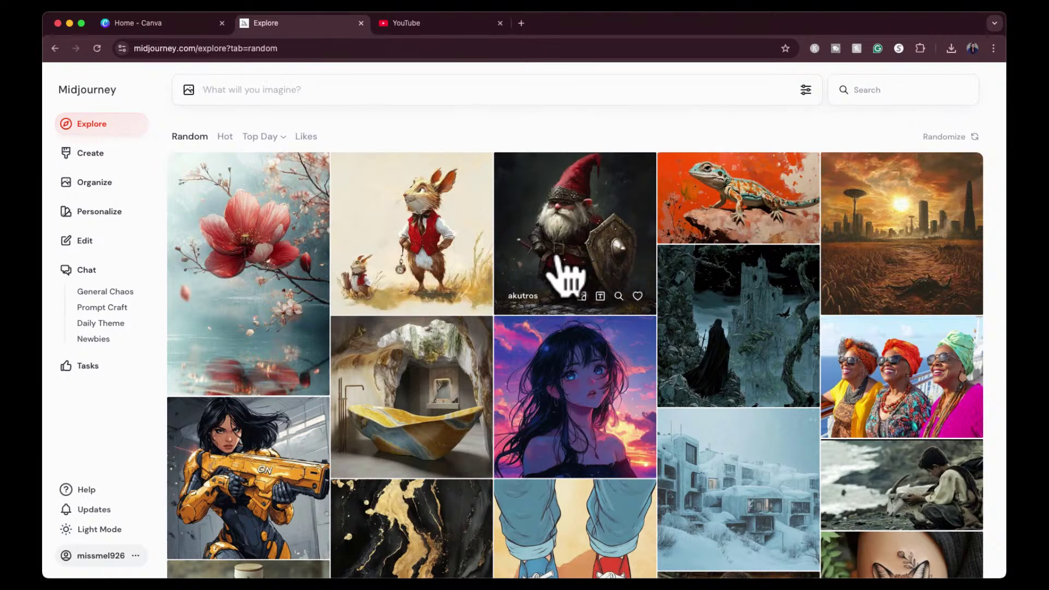
pyautogui.click(85, 156)
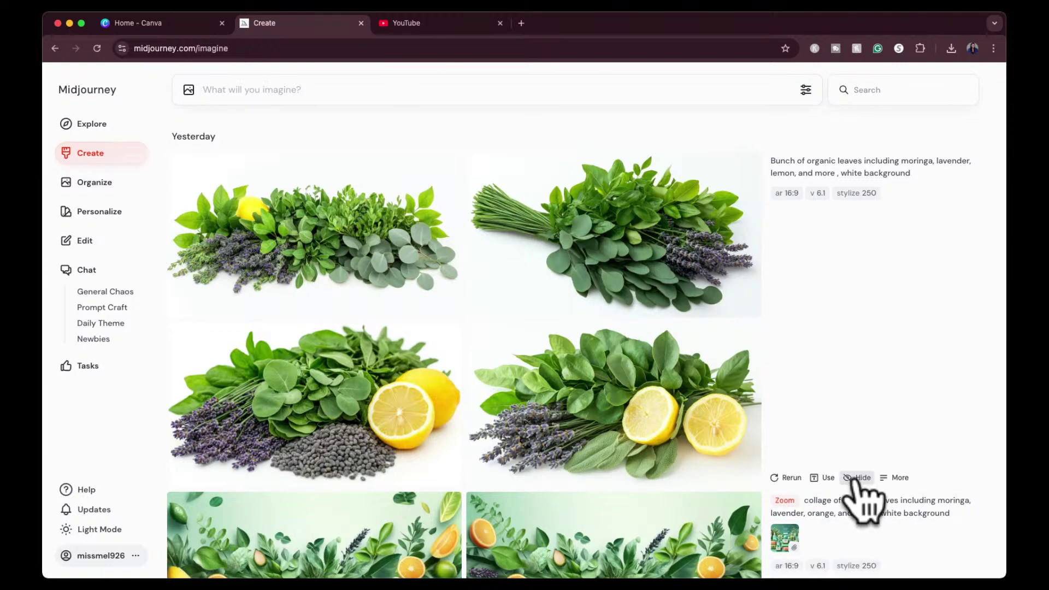
pyautogui.click(87, 126)
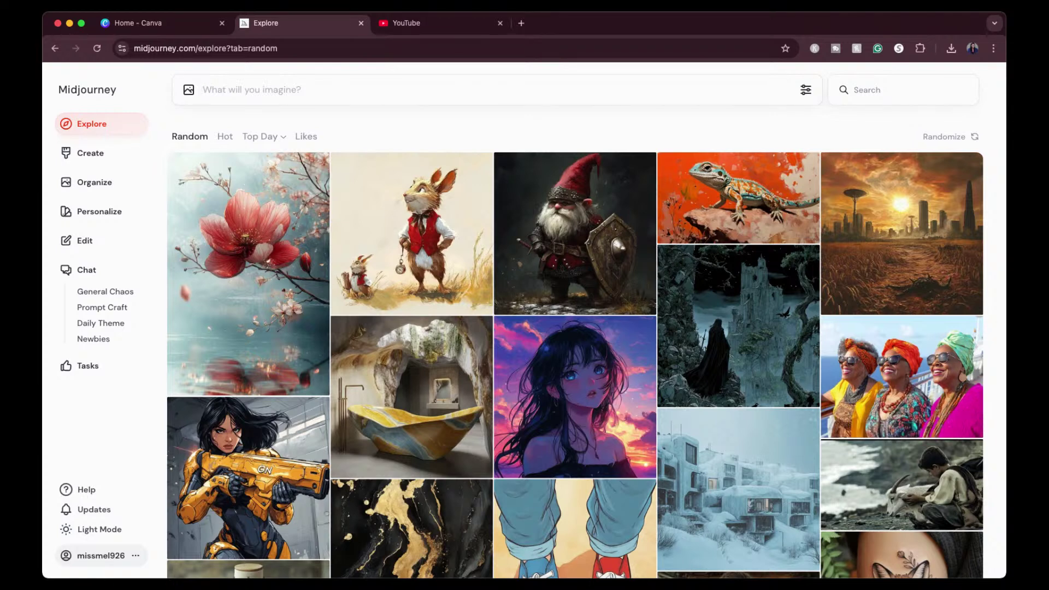
# Step: Browse the random Explore gallery and open the image of the burning black wolf in the dark forest
pyautogui.scroll(-1, 803, 393)
pyautogui.scroll(-8, 803, 393)
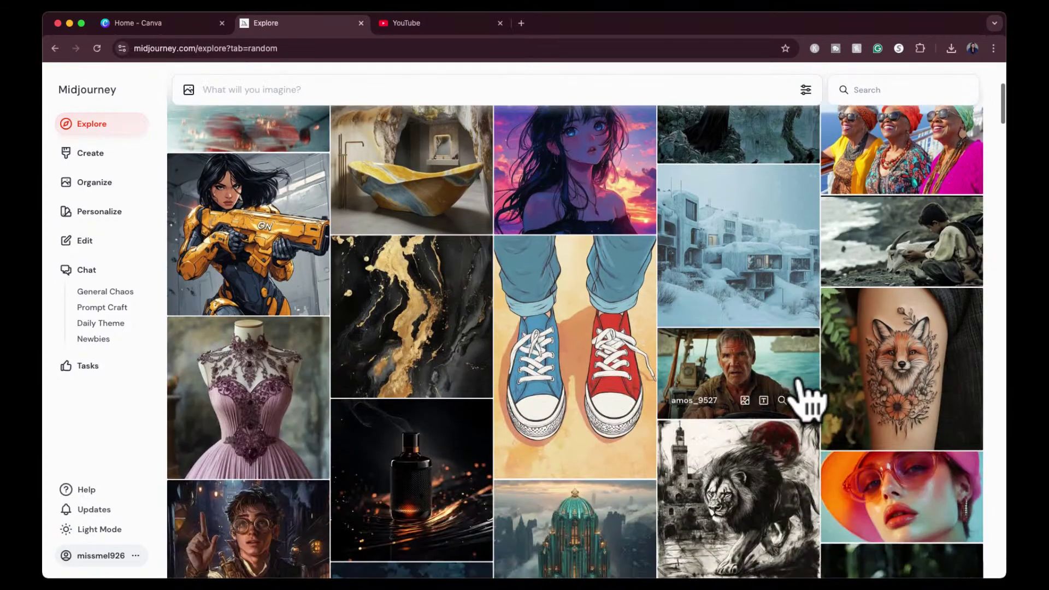
pyautogui.scroll(-4, 803, 399)
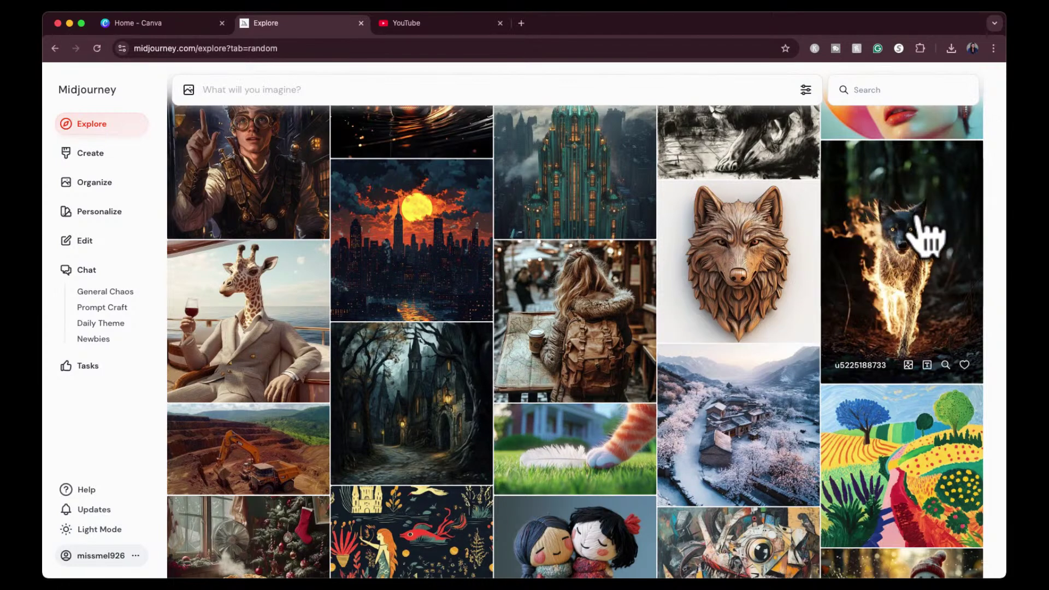
pyautogui.click(954, 248)
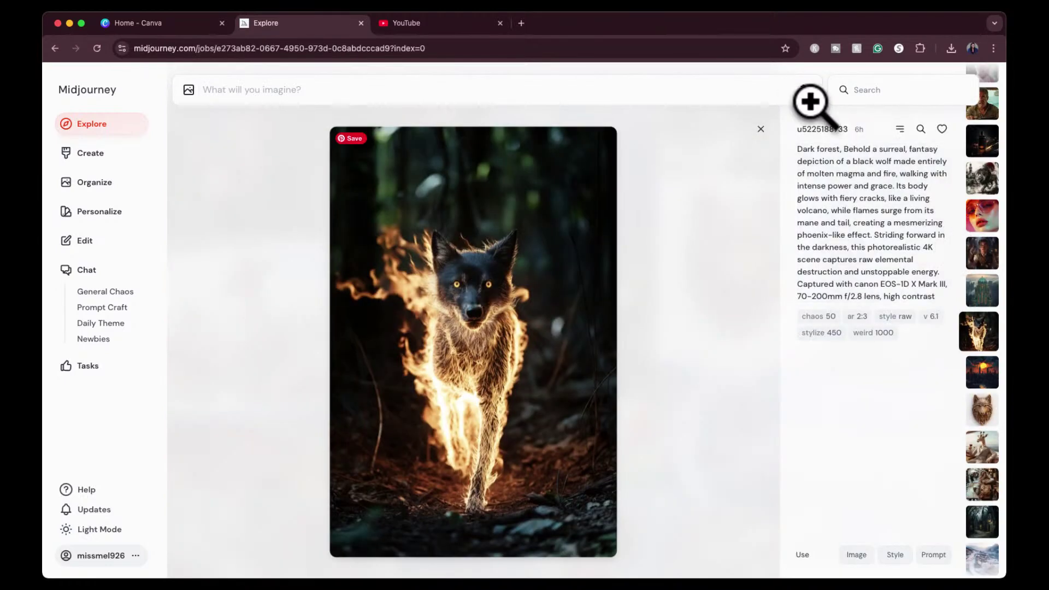
# Step: Reuse the burning wolf image's full prompt with its parameters and submit it for generation
pyautogui.moveTo(798, 164)
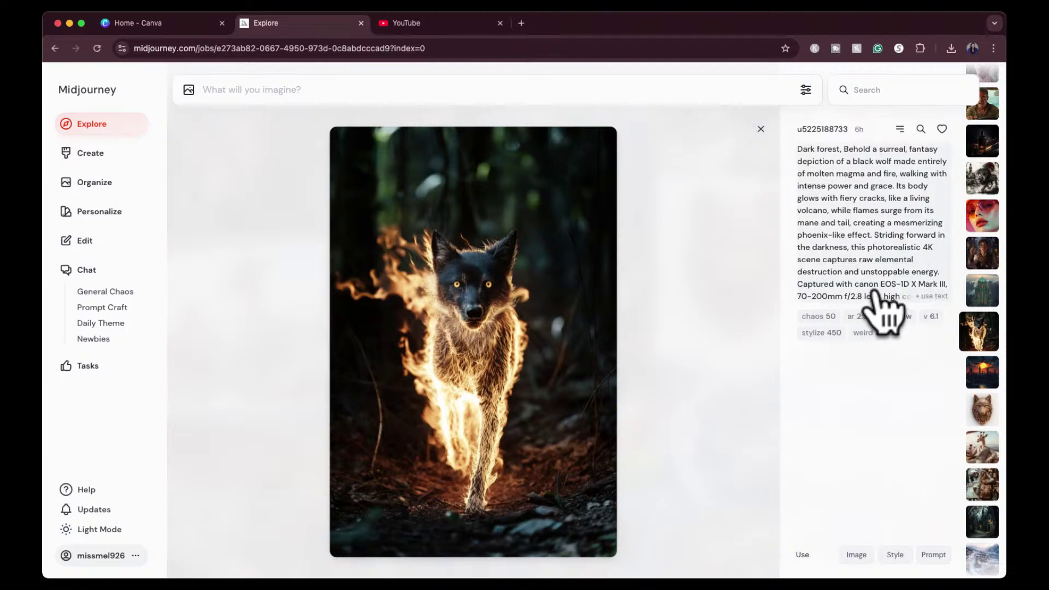
pyautogui.click(933, 557)
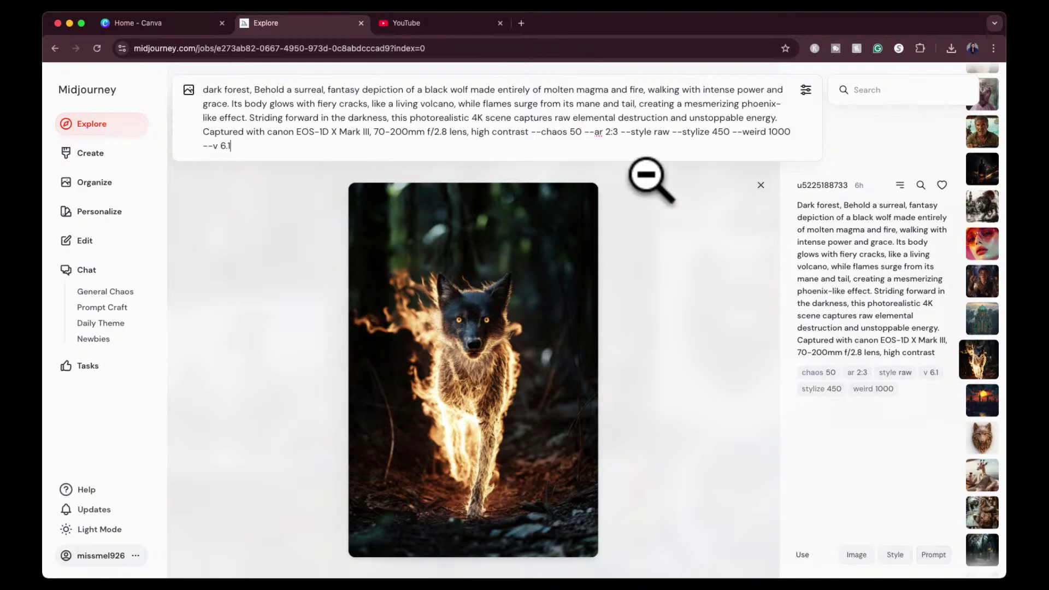
pyautogui.press('Return')
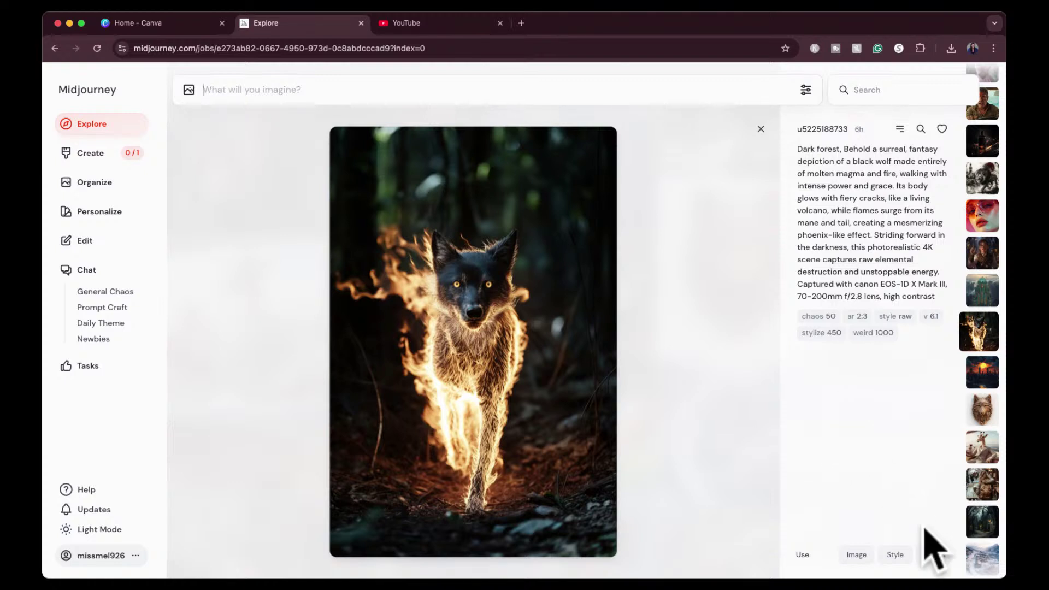
# Step: Attach the wolf image as a style reference and submit the prompt "wolf on fire by the lake"
pyautogui.click(890, 556)
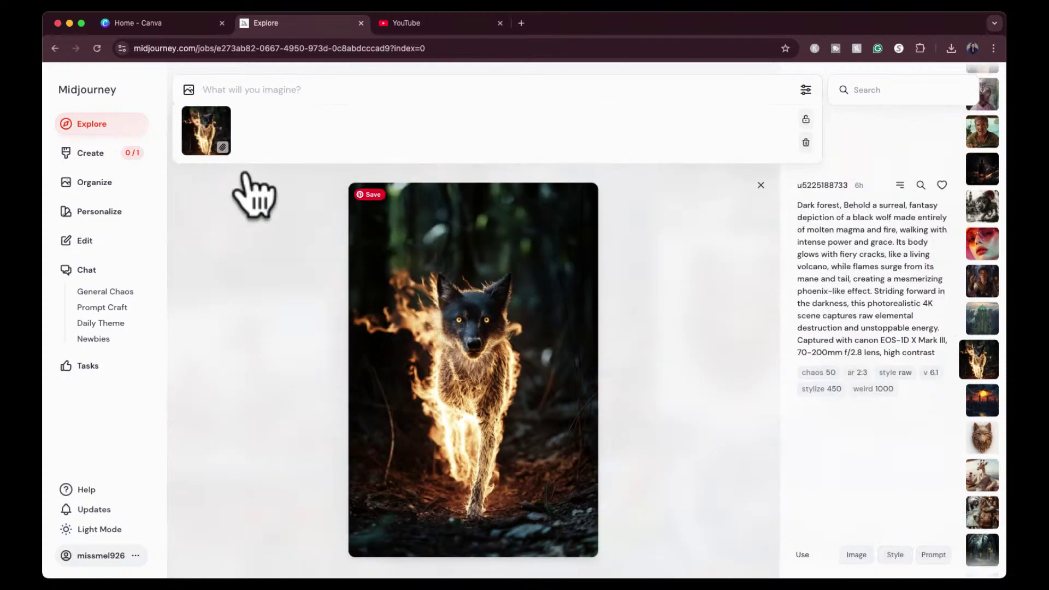
pyautogui.click(258, 87)
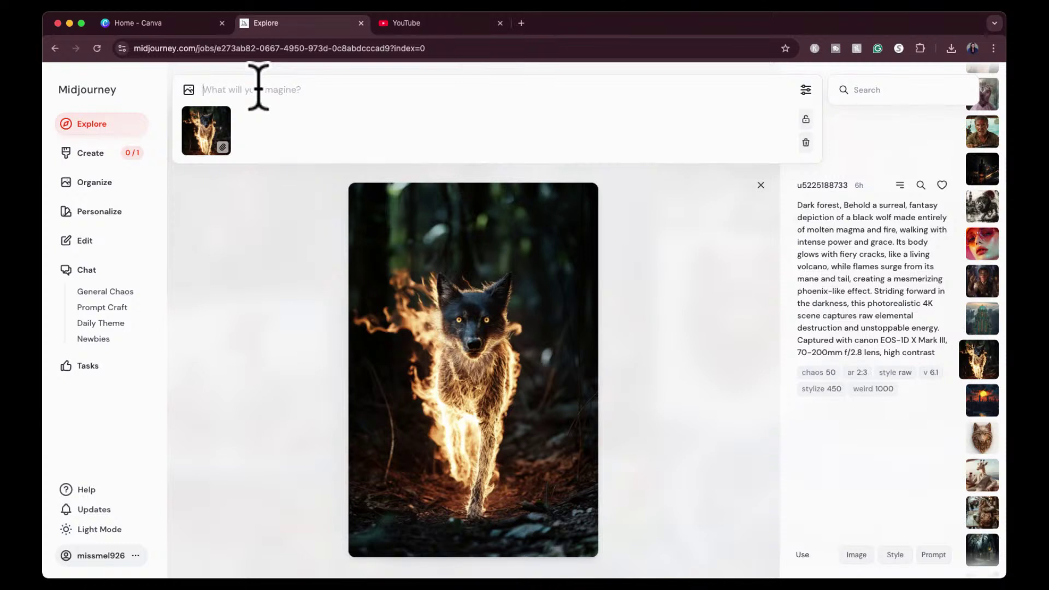
pyautogui.write('wolf on fire bythe lake')
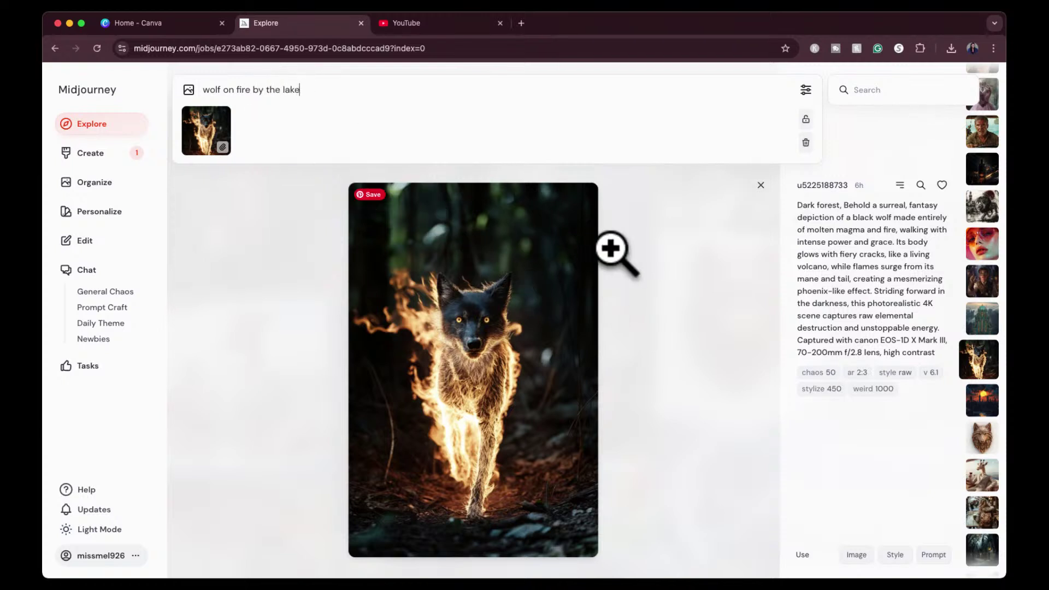
pyautogui.press('Return')
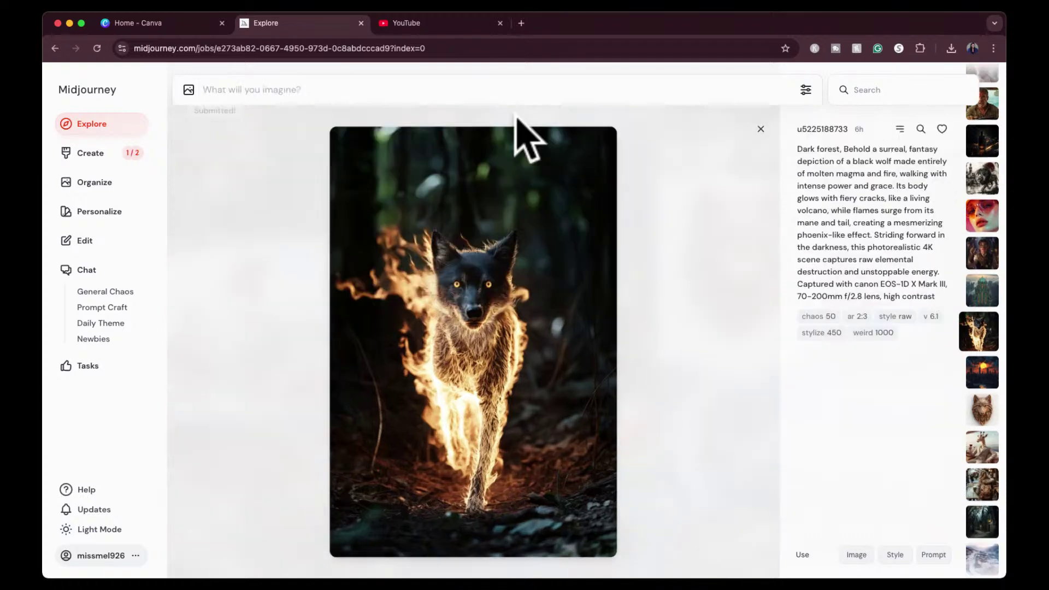
# Step: Attach the wolf image as an image prompt and submit a prompt for a wolf on fire
pyautogui.click(856, 555)
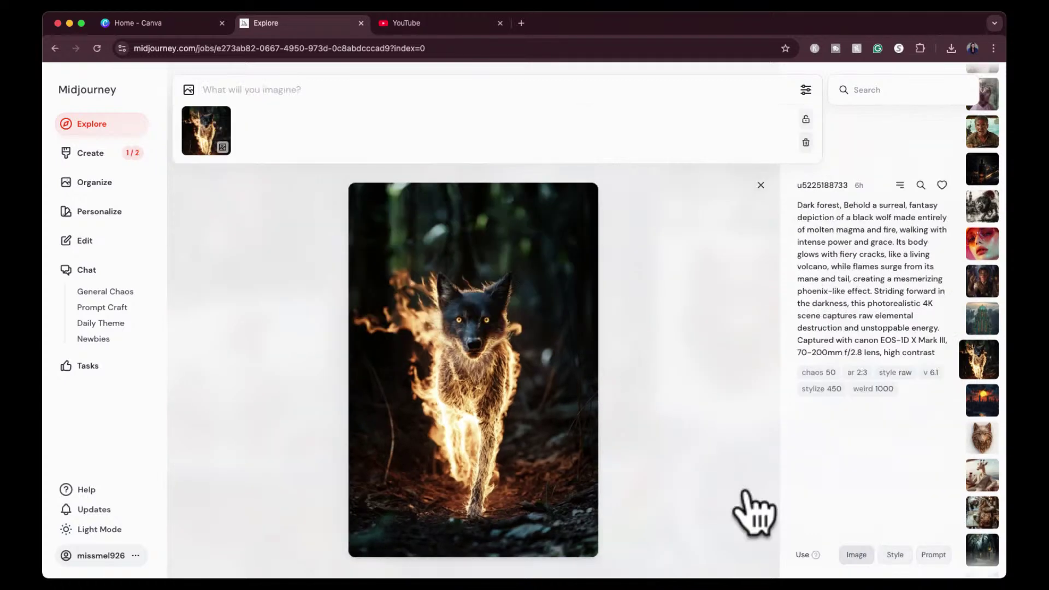
pyautogui.click(255, 90)
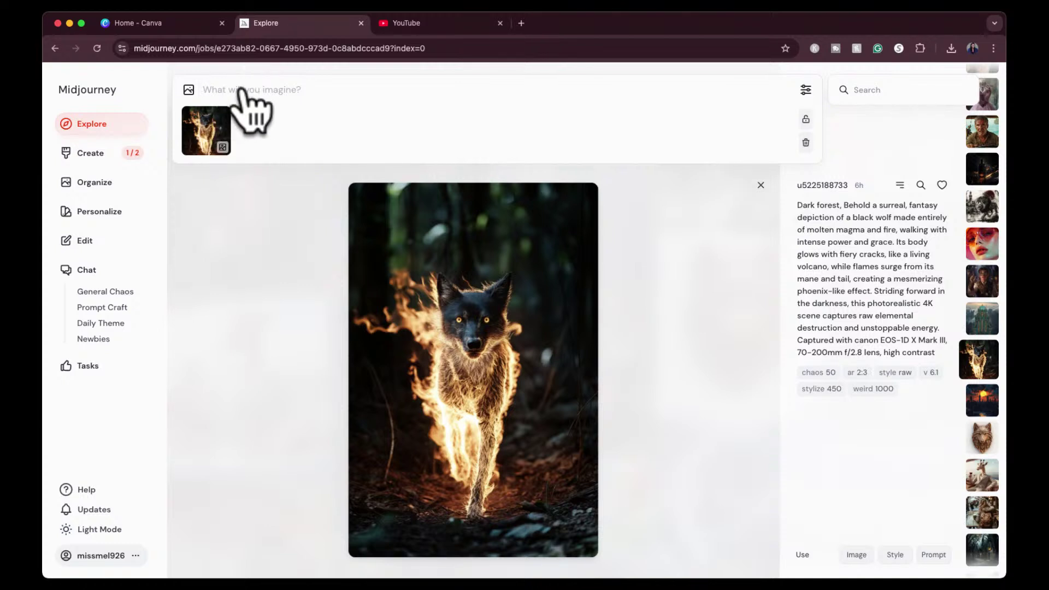
pyautogui.write('wolf on fir')
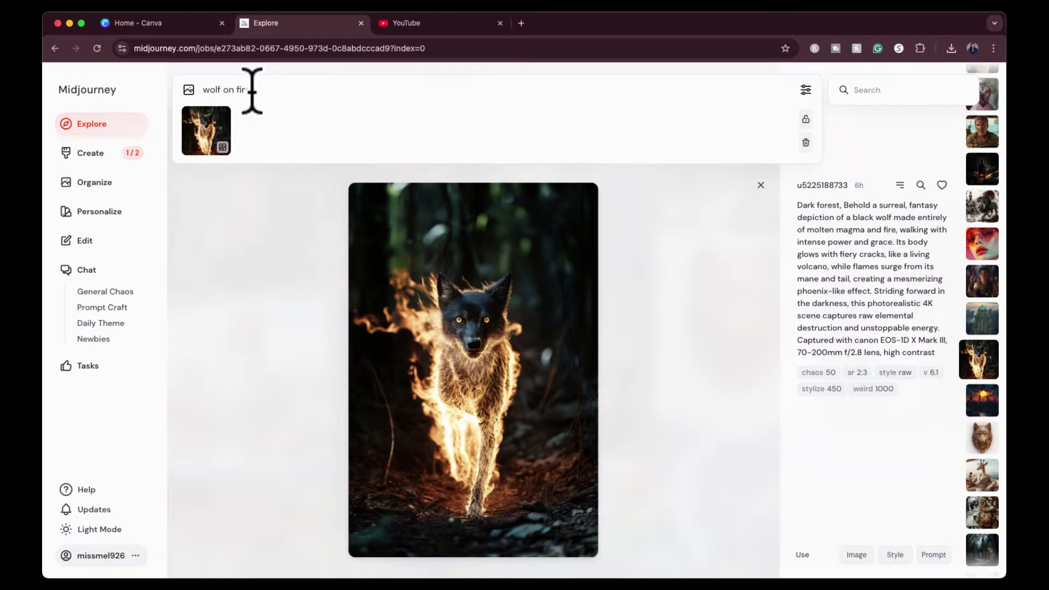
pyautogui.press('Return')
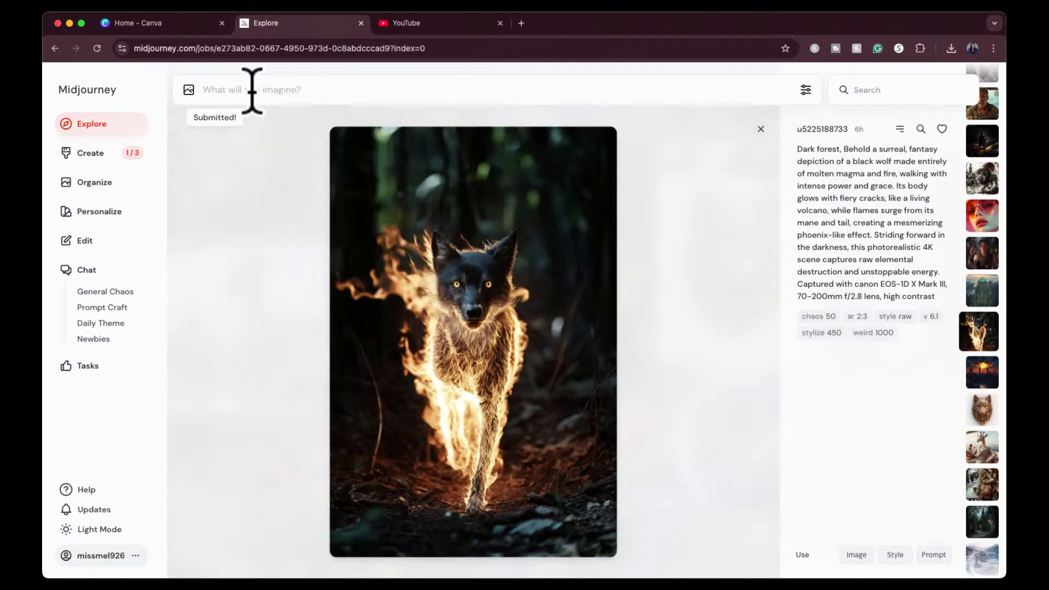
# Step: Attach the wolf image as a character reference and submit the prompt "wolf on fire at the beach"
pyautogui.click(856, 554)
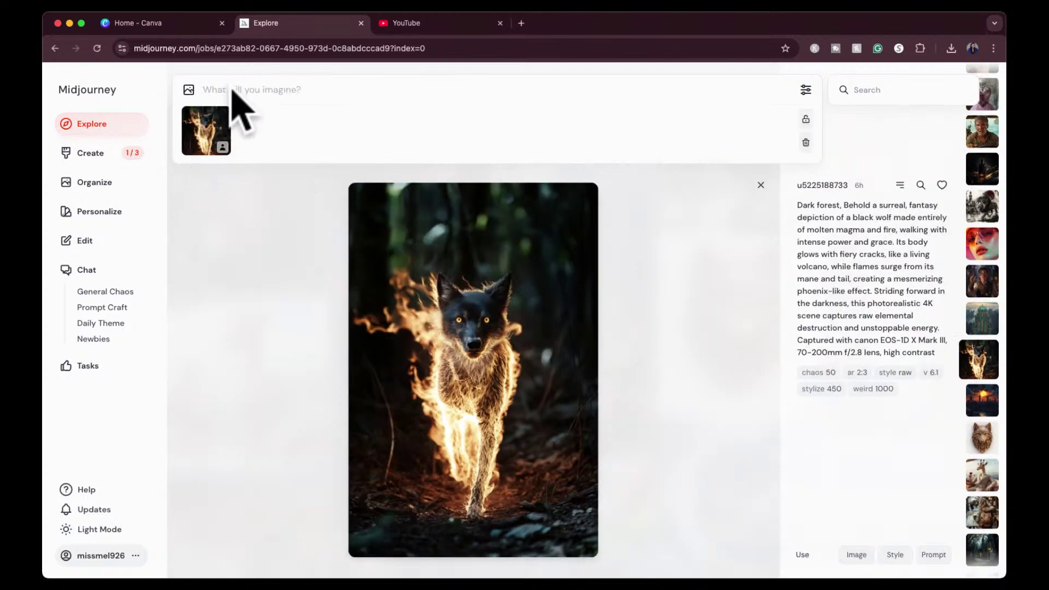
pyautogui.write('wolf on fi')
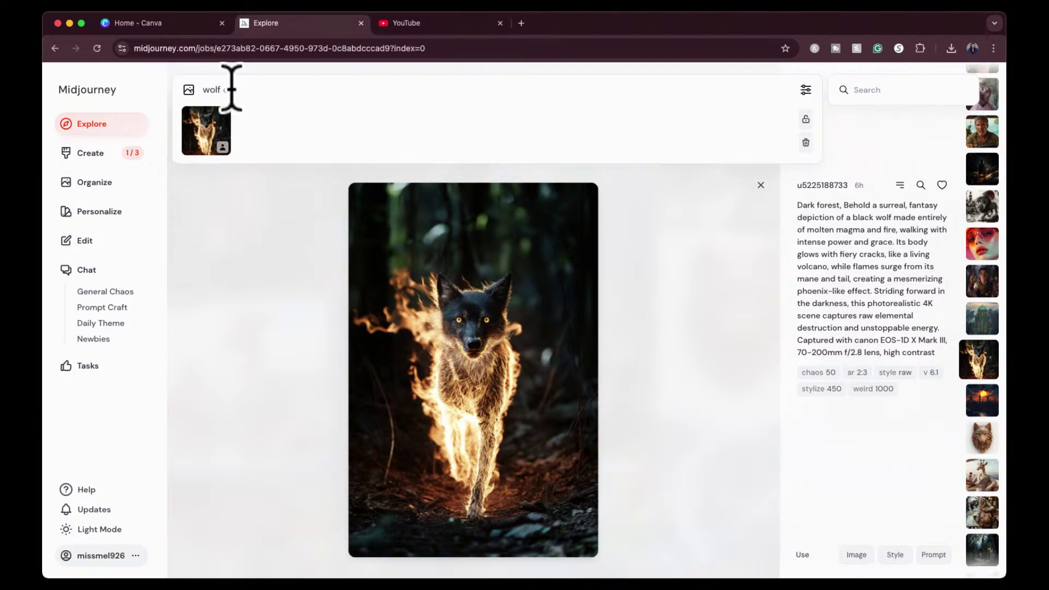
pyautogui.write('re at the beach')
pyautogui.press('Return')
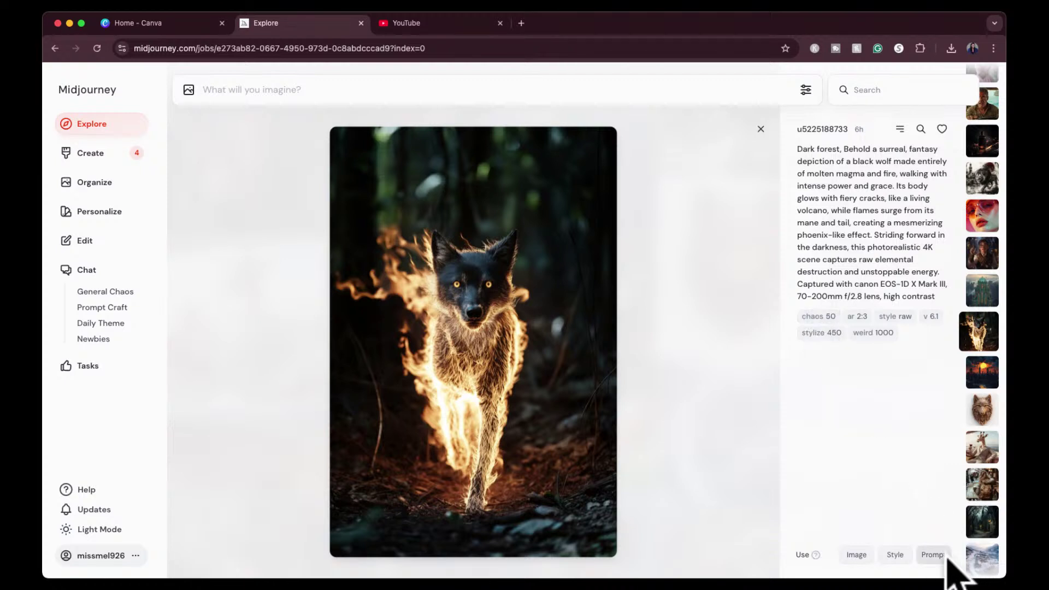
# Step: Examine the wolf image's generation parameters, from chaos and aspect ratio to stylize and weird
pyautogui.moveTo(804, 321); pyautogui.dragTo(815, 319)
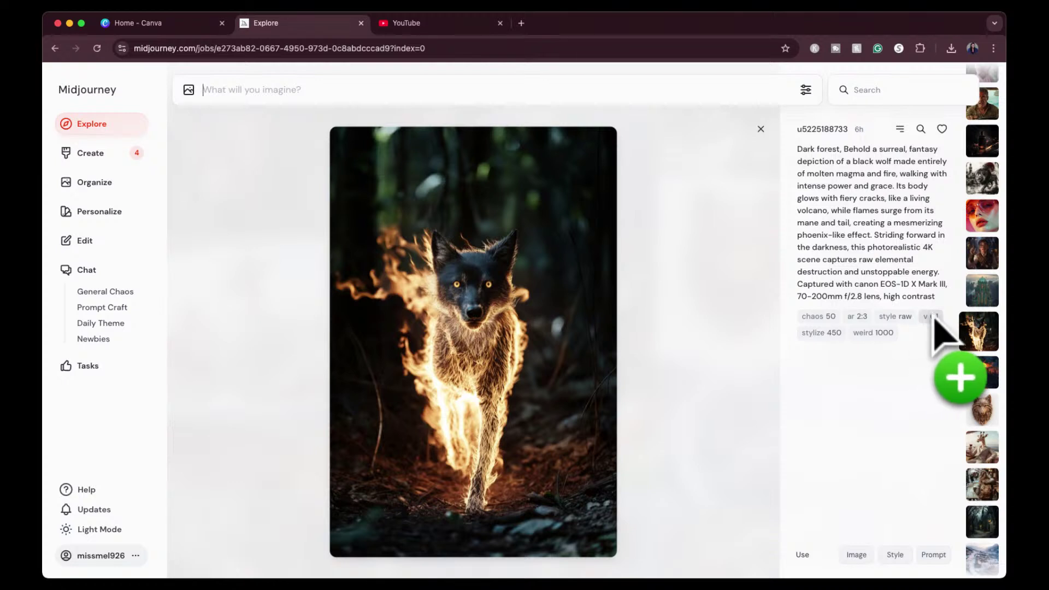
# Step: Examine the version, stylize and weird values used for the wolf image
pyautogui.moveTo(825, 337); pyautogui.dragTo(824, 335)
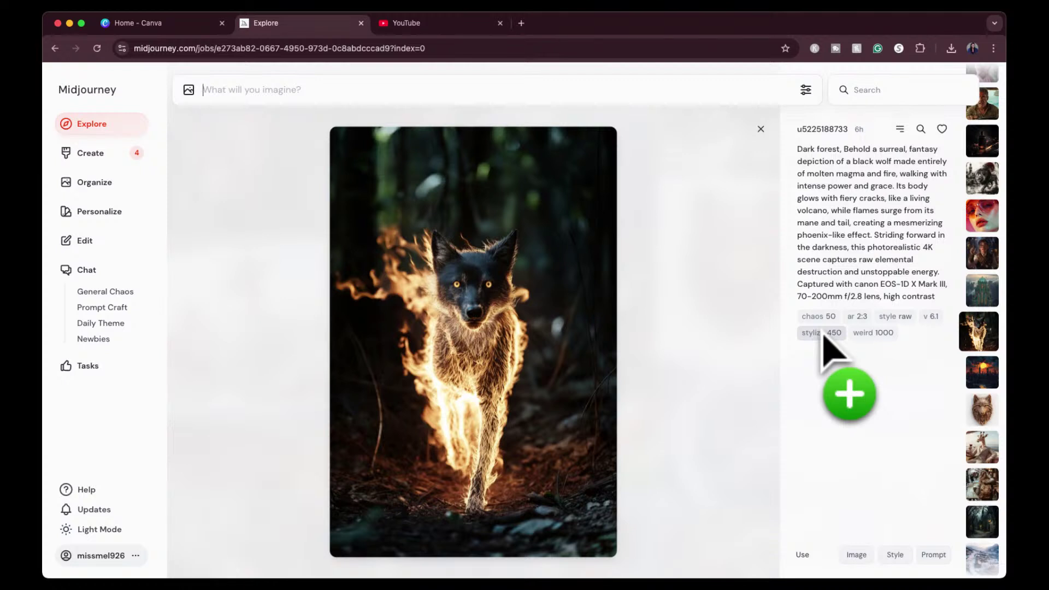
pyautogui.moveTo(824, 334); pyautogui.dragTo(878, 336)
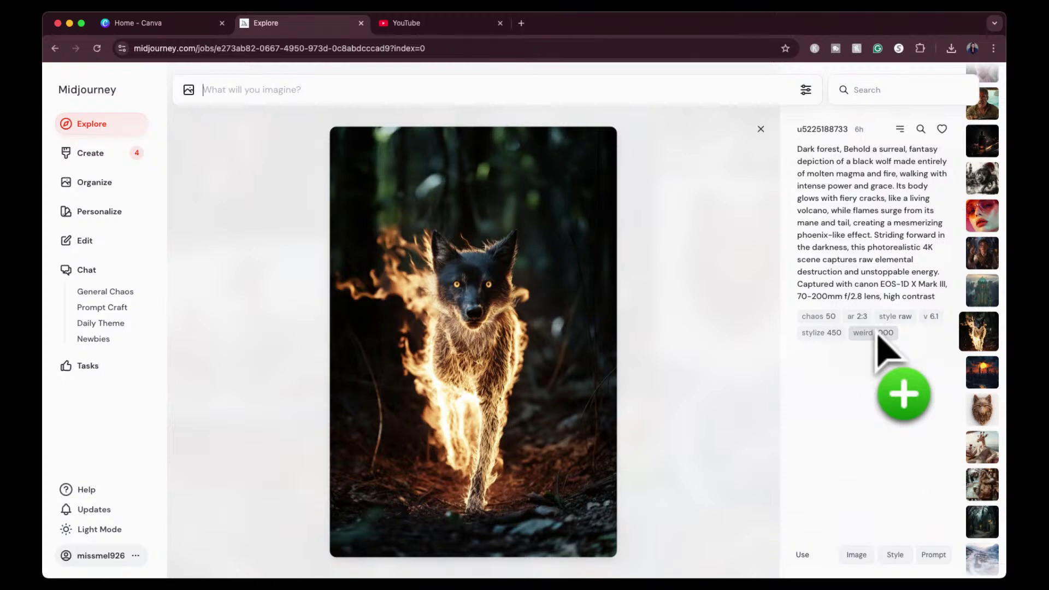
pyautogui.moveTo(878, 336); pyautogui.dragTo(695, 145)
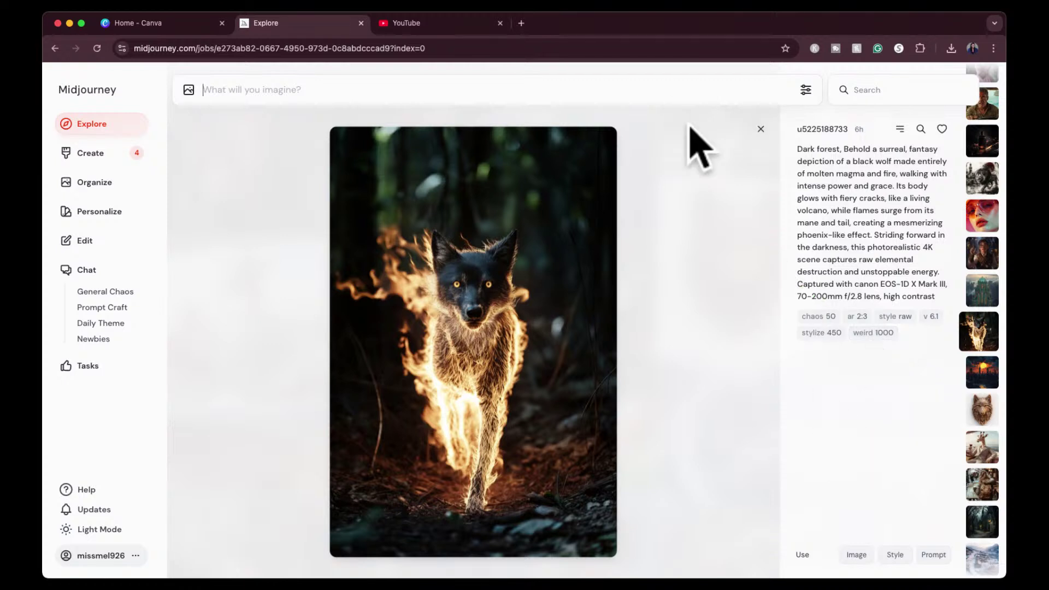
# Step: Open the created images and examine the "Wolf on fire at the beach" and "Wolf on fire" results with their references
pyautogui.click(101, 153)
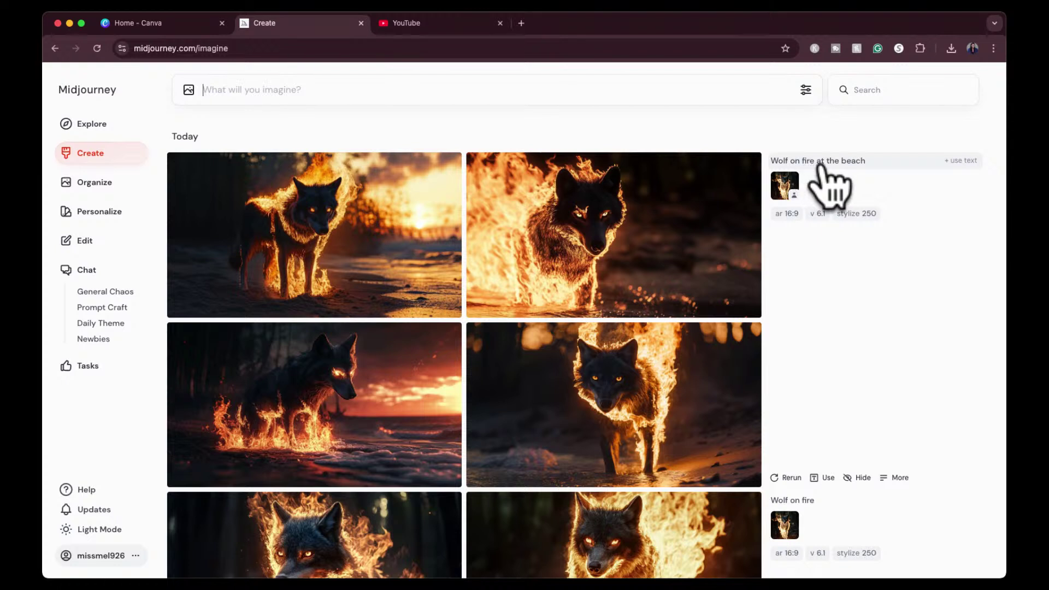
pyautogui.moveTo(402, 246)
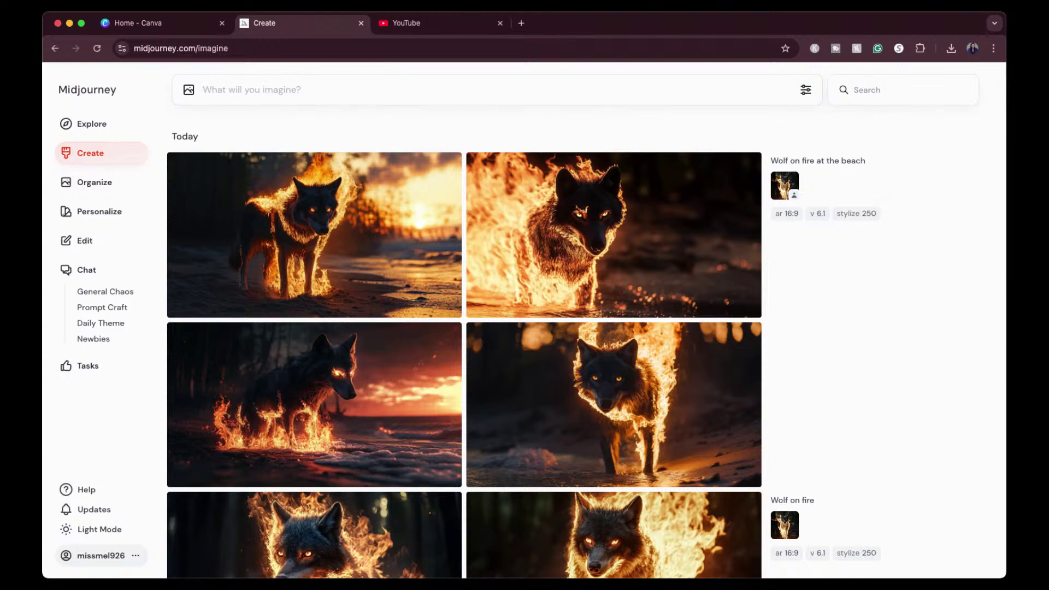
pyautogui.scroll(-3, 873, 466)
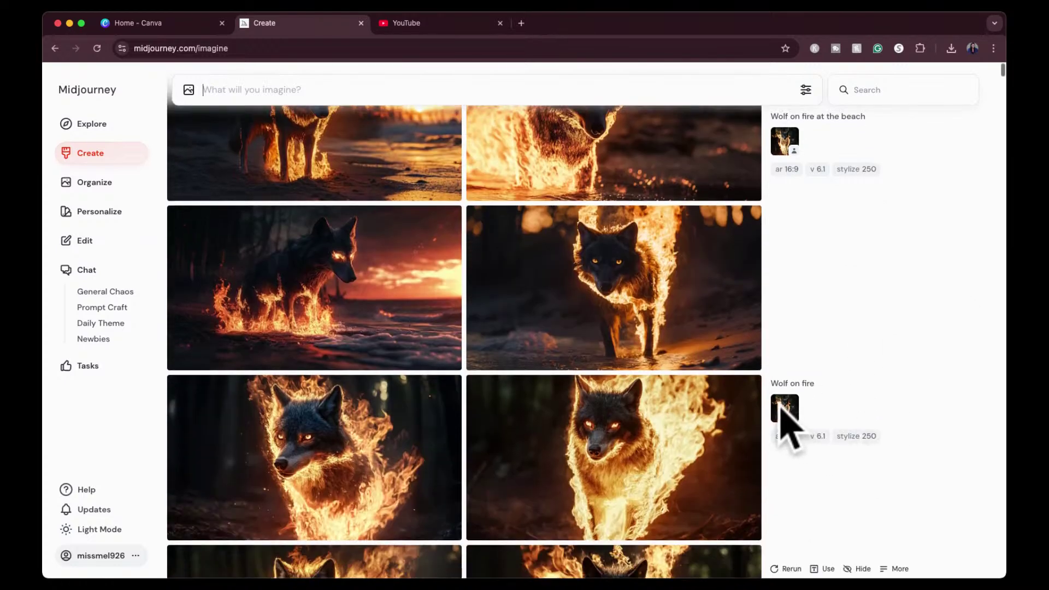
pyautogui.moveTo(782, 407); pyautogui.dragTo(844, 429)
pyautogui.scroll(-3, 846, 437)
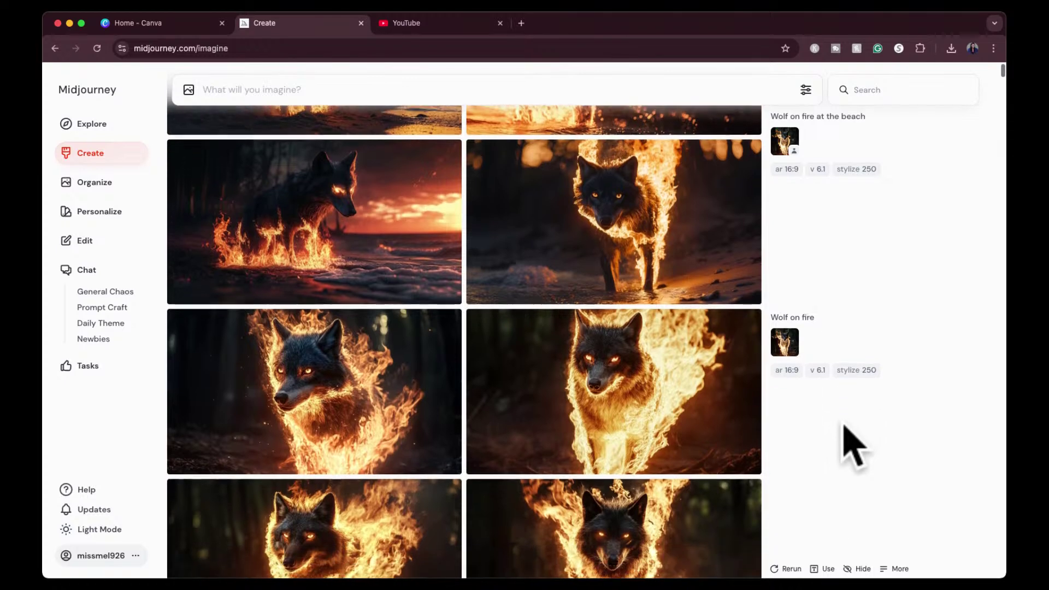
pyautogui.scroll(-2, 852, 445)
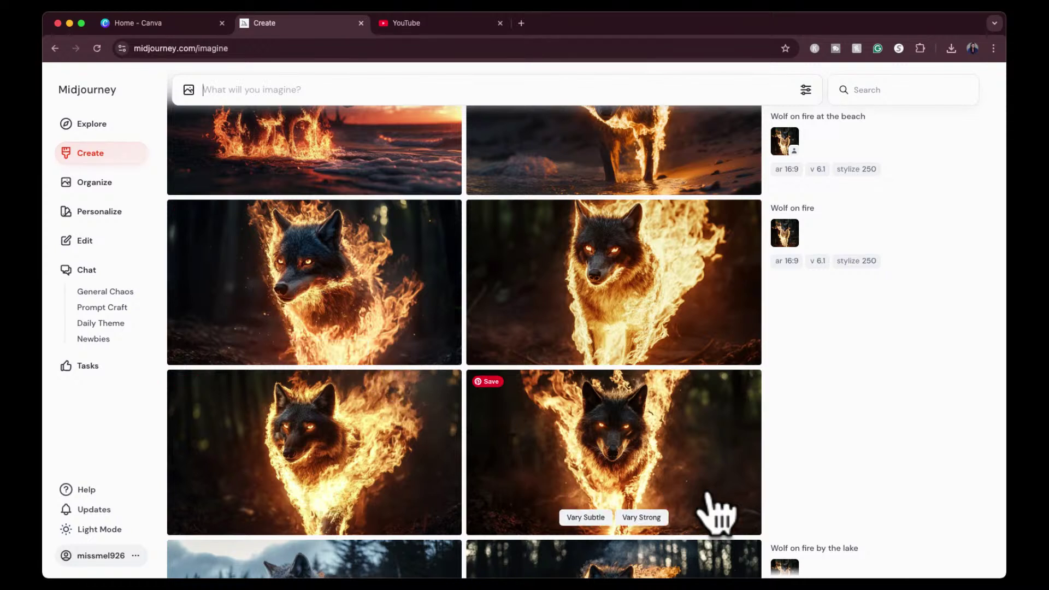
pyautogui.moveTo(824, 484)
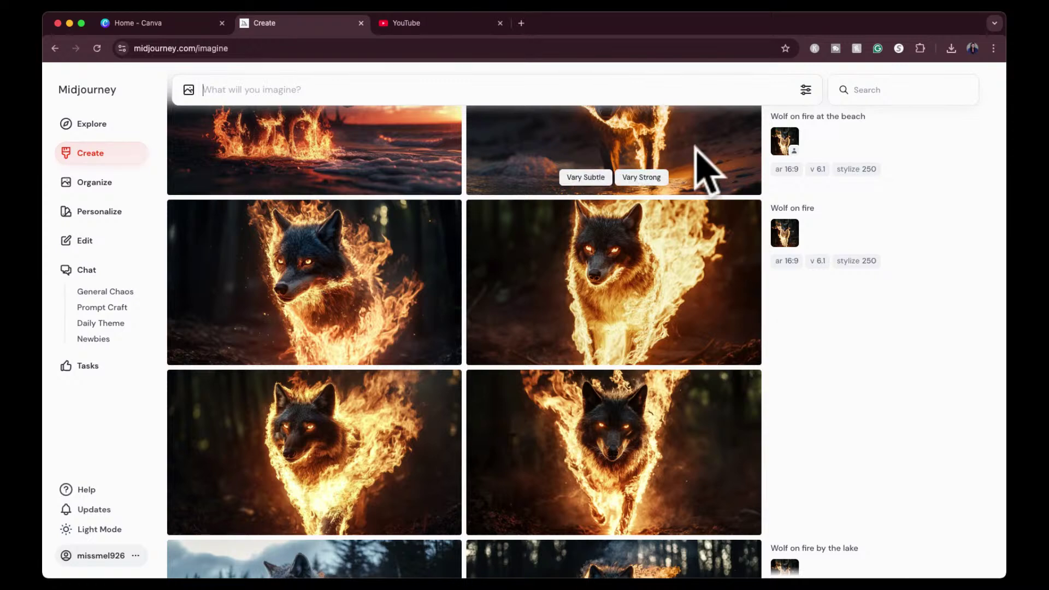
# Step: Examine the "Wolf on fire by the lake" results with their style reference and the dark forest wolf results with their parameters
pyautogui.scroll(-5, 853, 331)
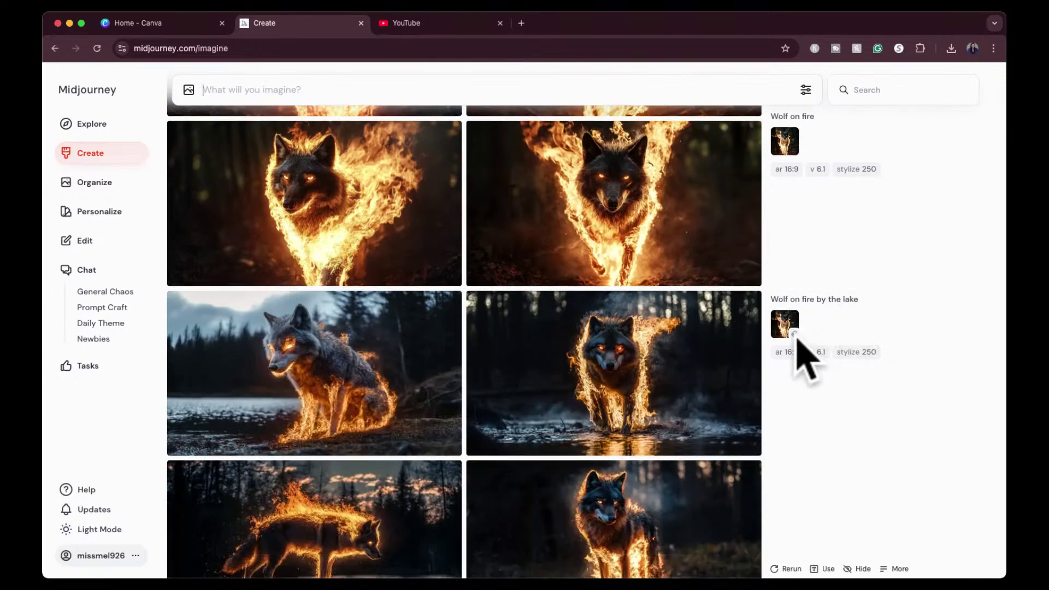
pyautogui.moveTo(792, 335); pyautogui.dragTo(846, 387)
pyautogui.scroll(-1, 845, 387)
pyautogui.scroll(-2, 855, 407)
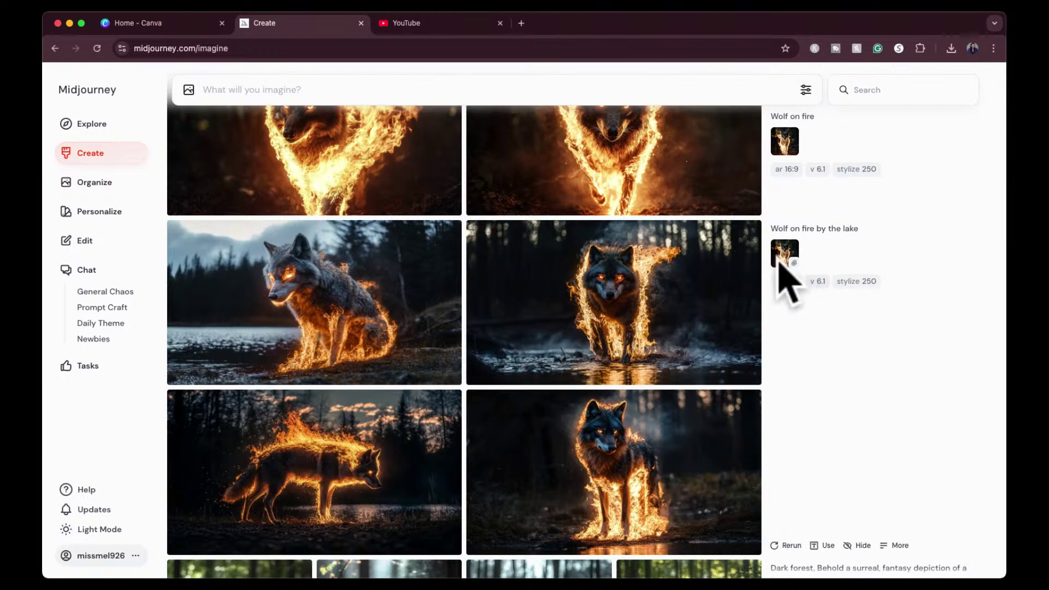
pyautogui.moveTo(782, 256); pyautogui.dragTo(831, 367)
pyautogui.scroll(-1, 839, 386)
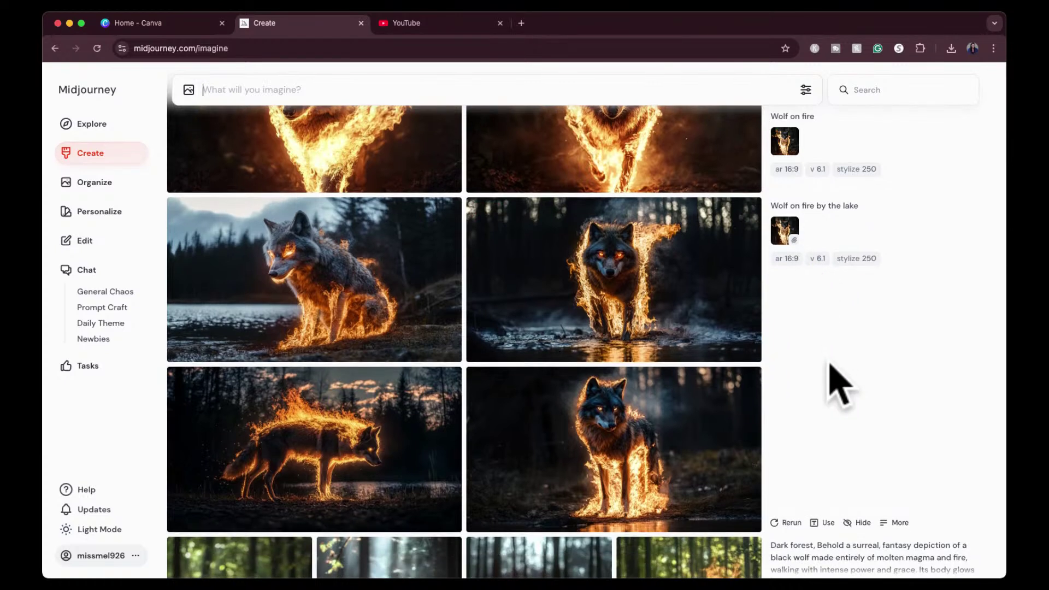
pyautogui.scroll(-5, 838, 385)
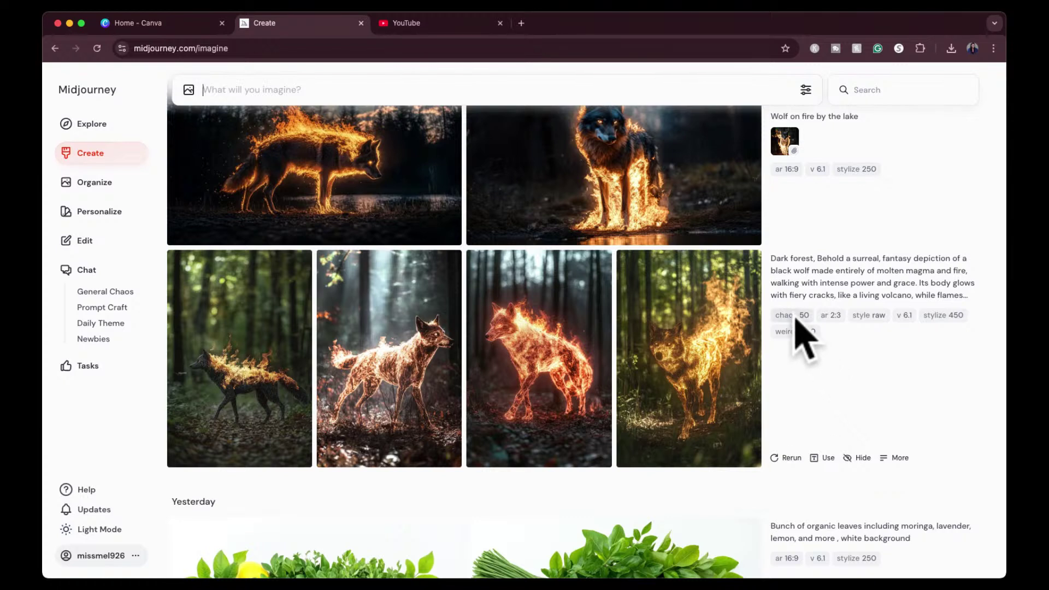
pyautogui.moveTo(795, 315); pyautogui.dragTo(936, 351)
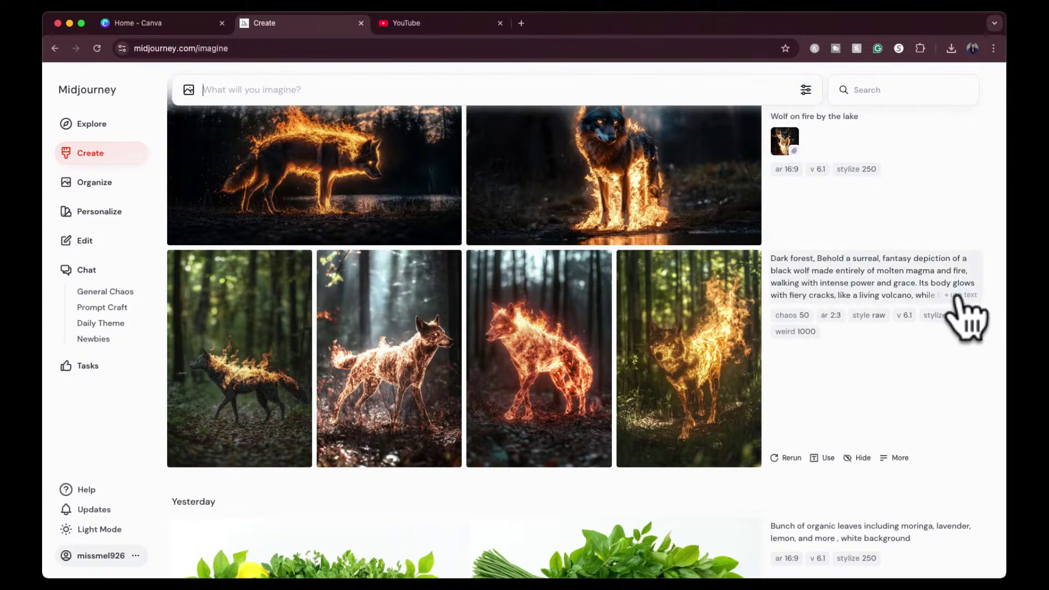
# Step: Compare the four sets of wolf images generated today, from the beach set back down to the dark forest set
pyautogui.scroll(2, 481, 341)
pyautogui.scroll(5, 484, 339)
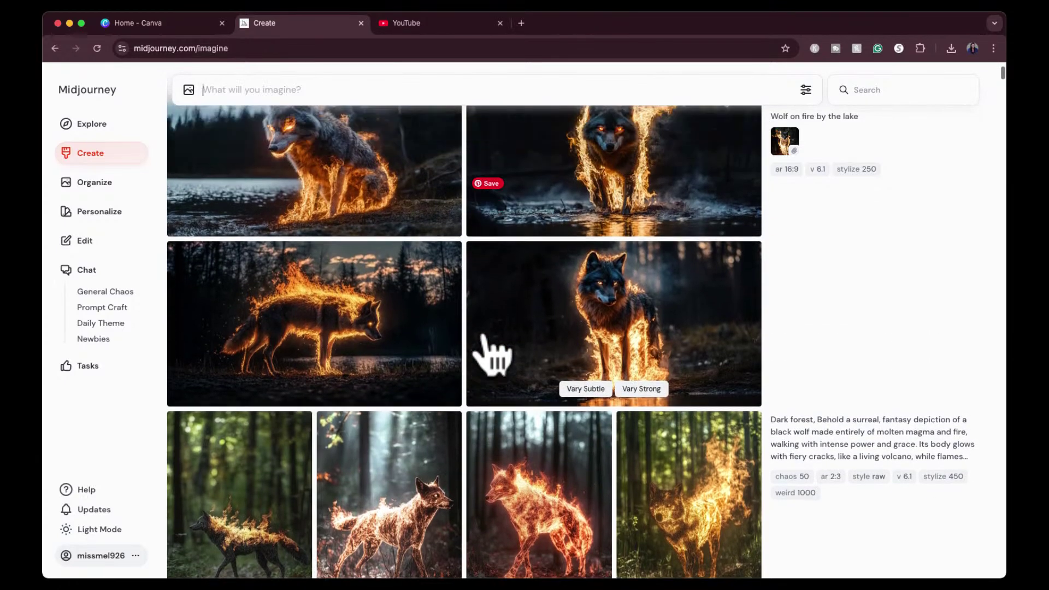
pyautogui.scroll(2, 484, 341)
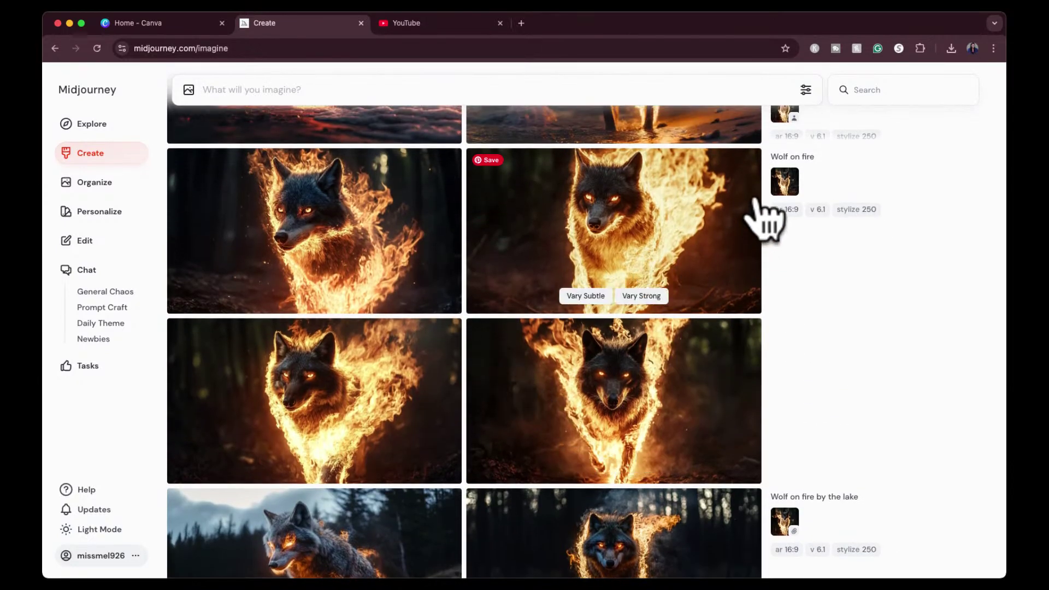
pyautogui.scroll(1, 701, 377)
pyautogui.scroll(1, 701, 379)
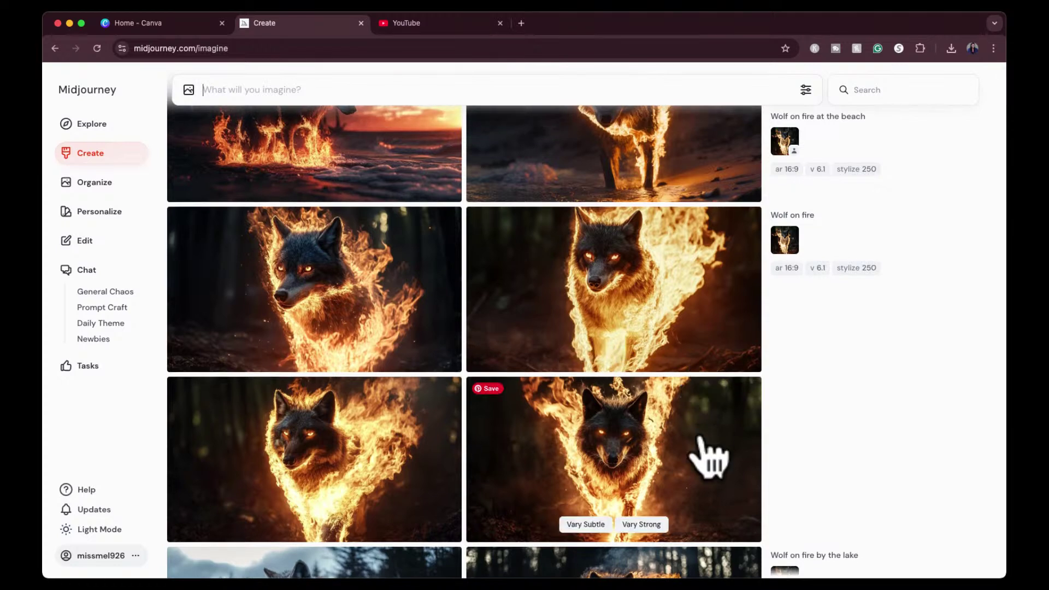
pyautogui.scroll(5, 709, 456)
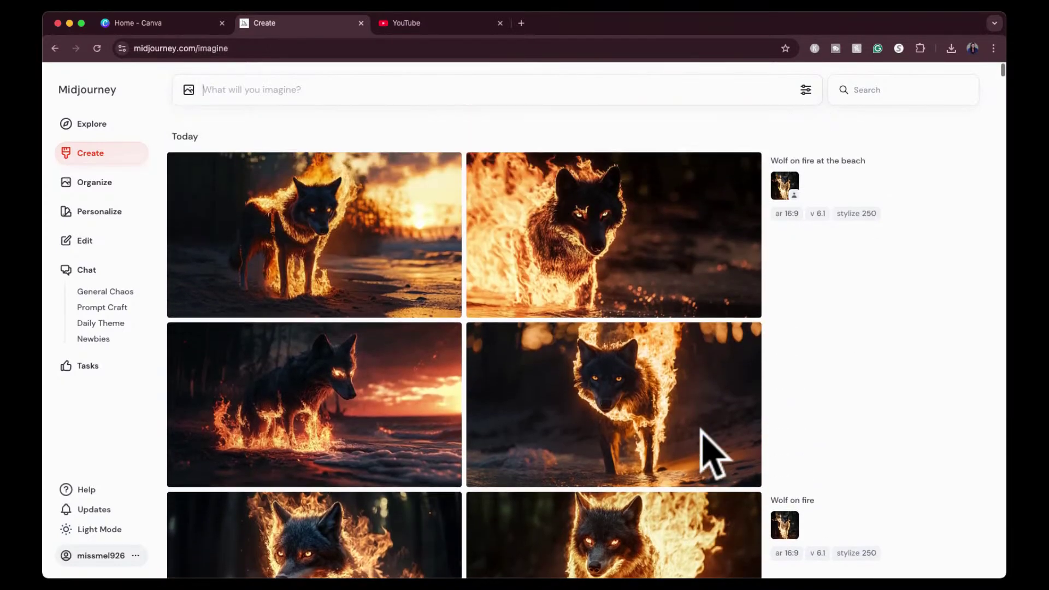
pyautogui.scroll(-7, 700, 429)
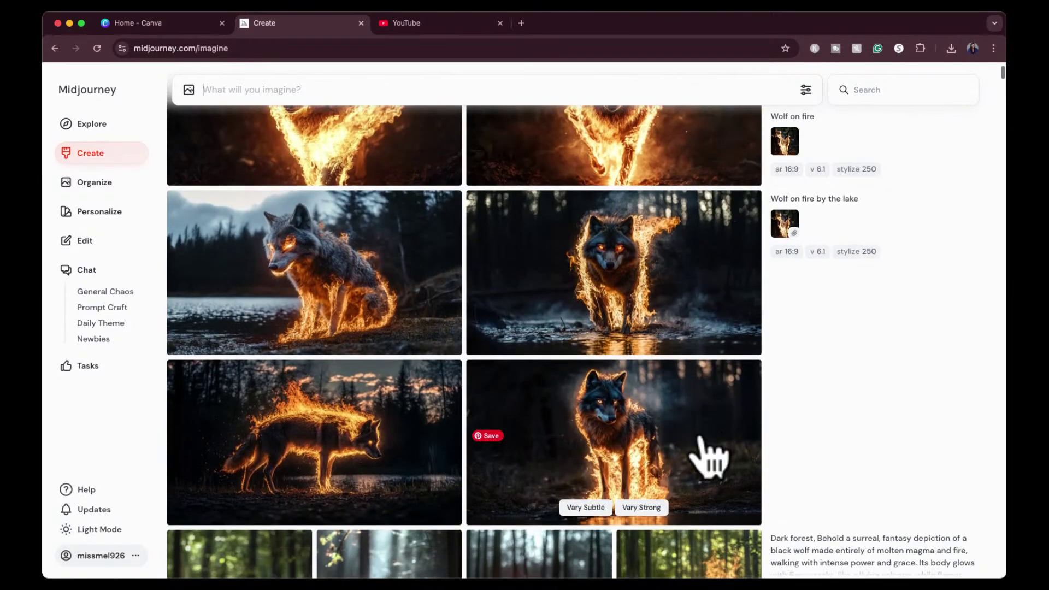
pyautogui.scroll(-2, 709, 457)
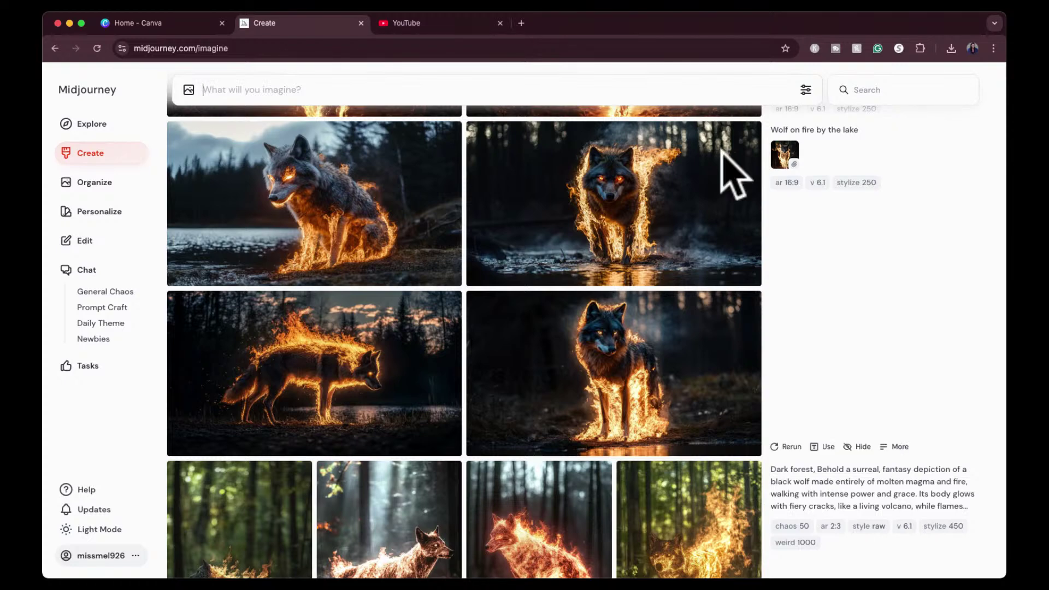
# Step: Like the image of the giraffe in a suit holding red wine in the Explore gallery and close it
pyautogui.click(104, 125)
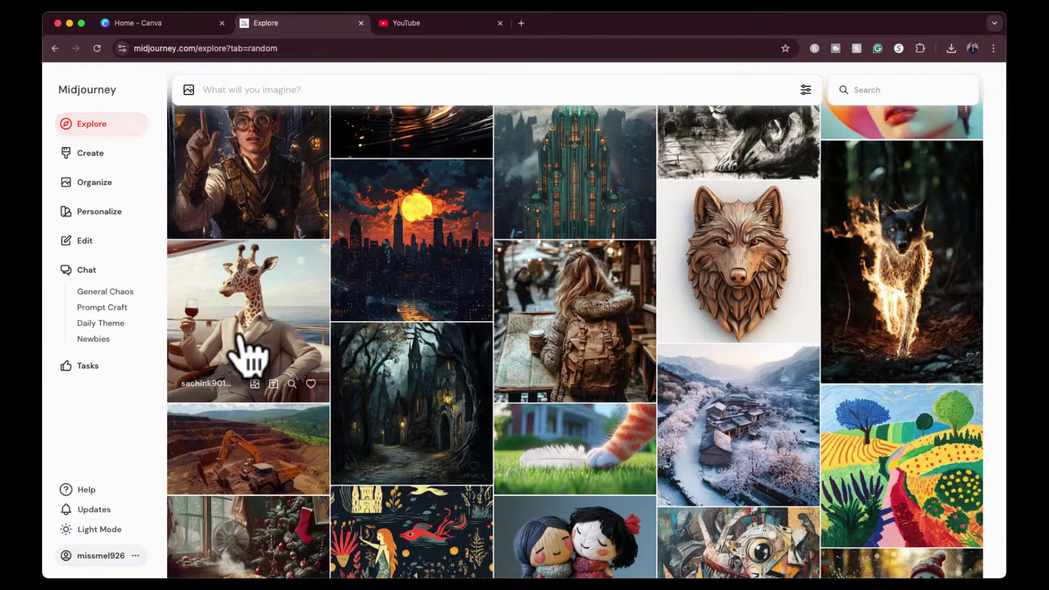
pyautogui.click(234, 354)
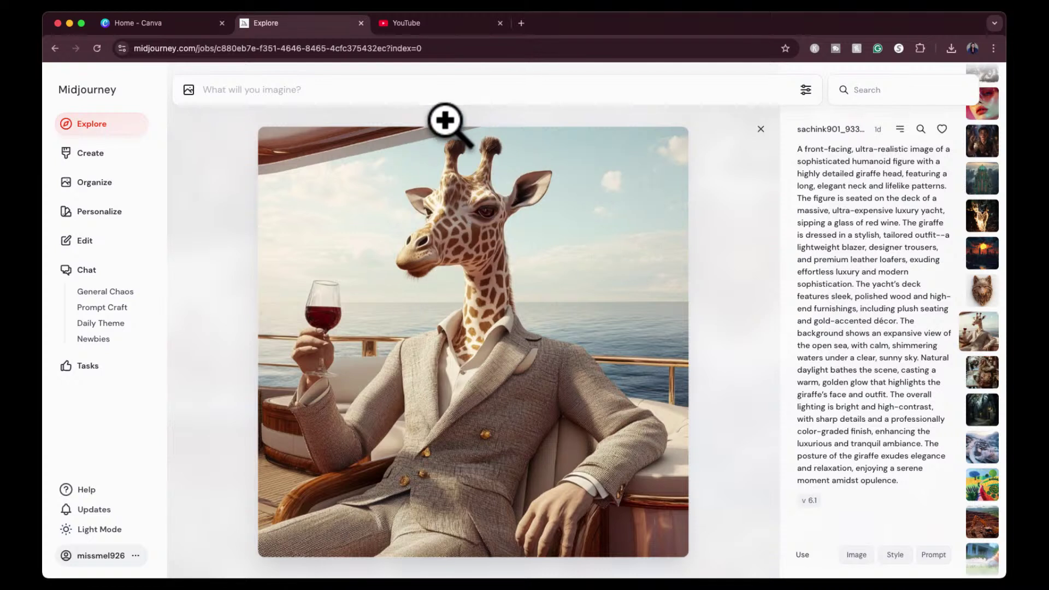
pyautogui.click(941, 129)
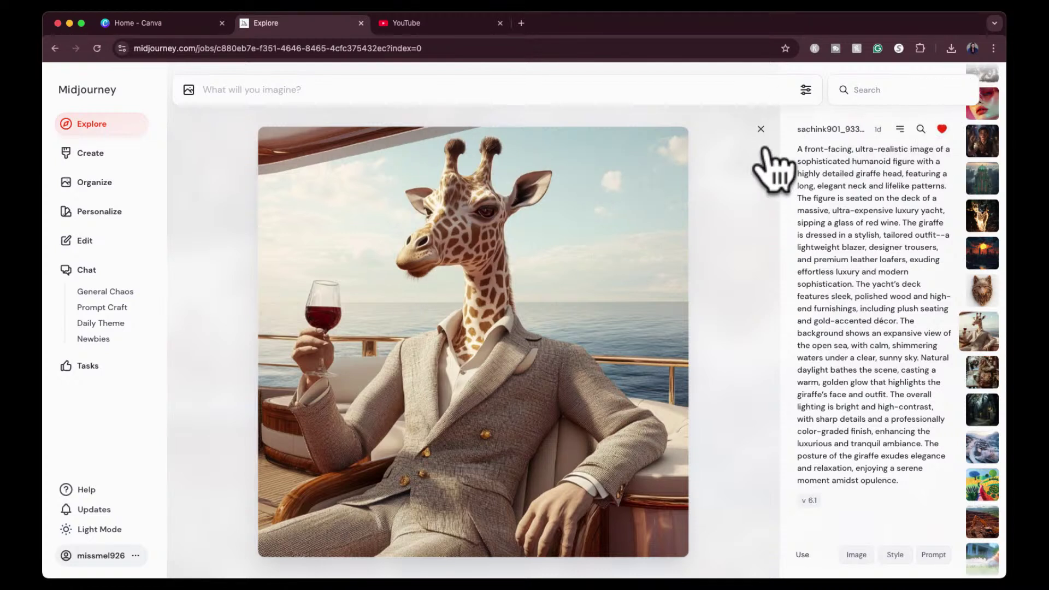
pyautogui.click(761, 130)
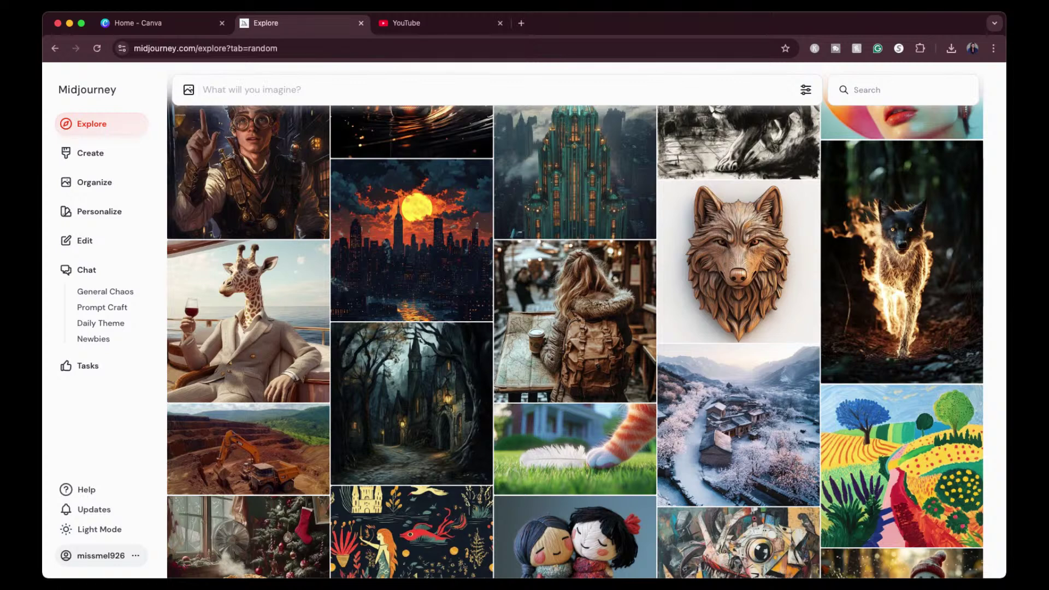
# Step: Search the Explore gallery for "black woman" and browse the matching images
pyautogui.click(873, 90)
pyautogui.write('black woman')
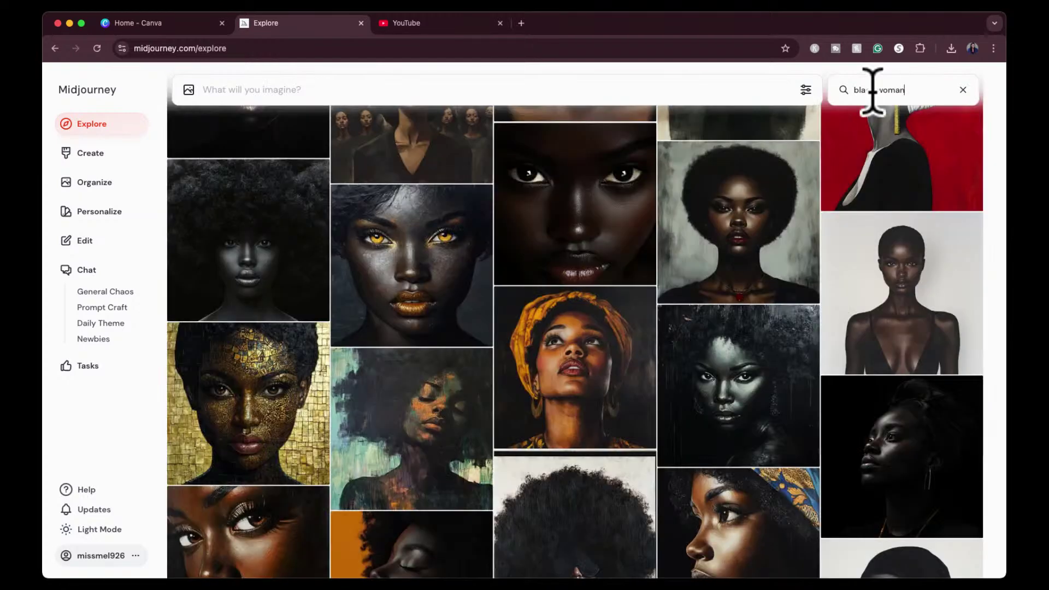
pyautogui.scroll(5, 696, 335)
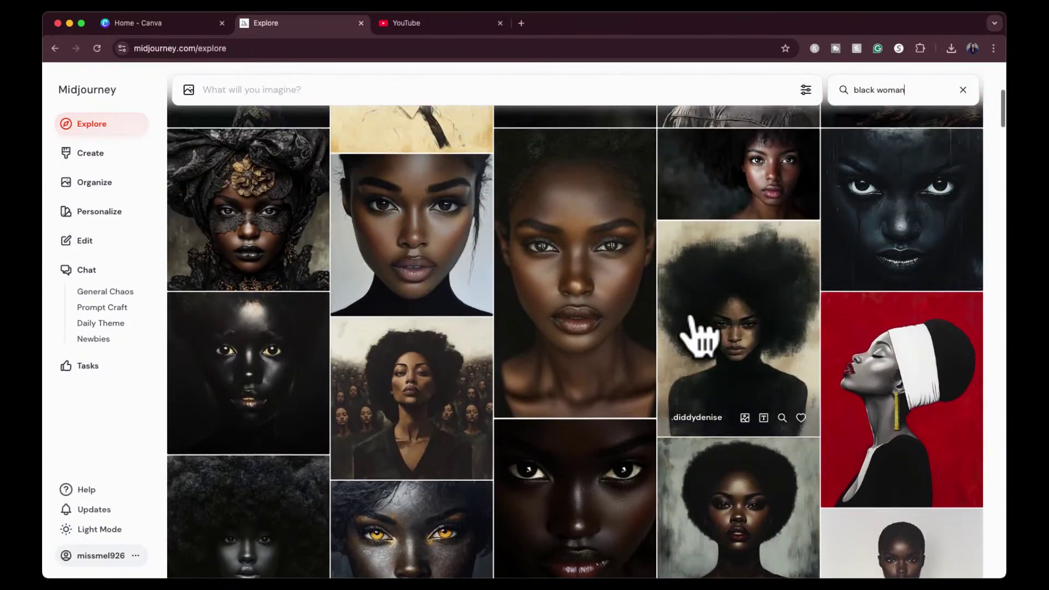
pyautogui.scroll(6, 699, 336)
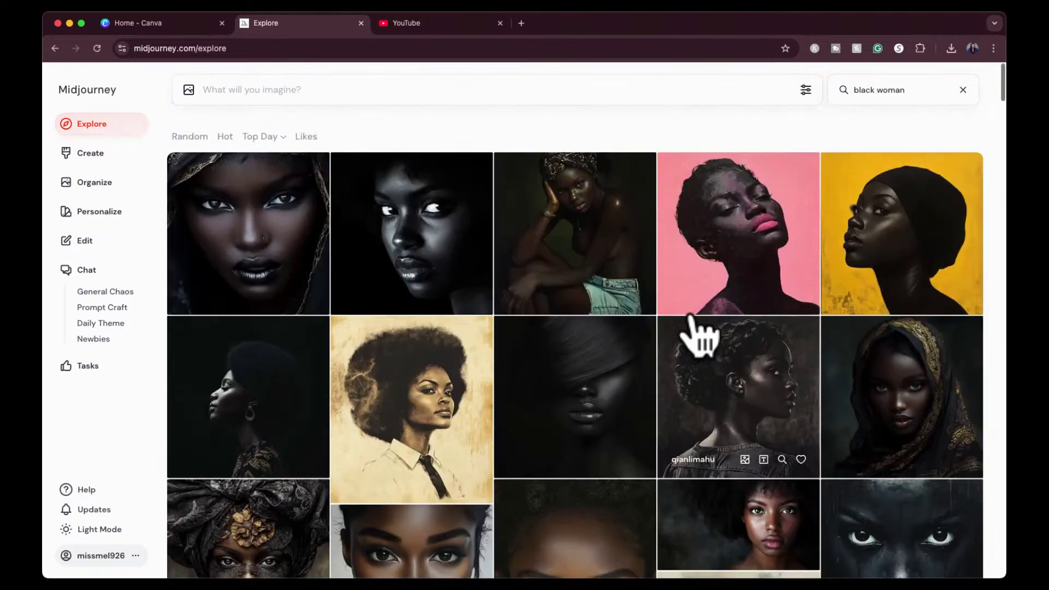
pyautogui.scroll(-4, 696, 335)
# Step: Inspect the prompts of the black turtleneck portrait and the tall bare-shouldered frontal portrait among the results
pyautogui.click(405, 403)
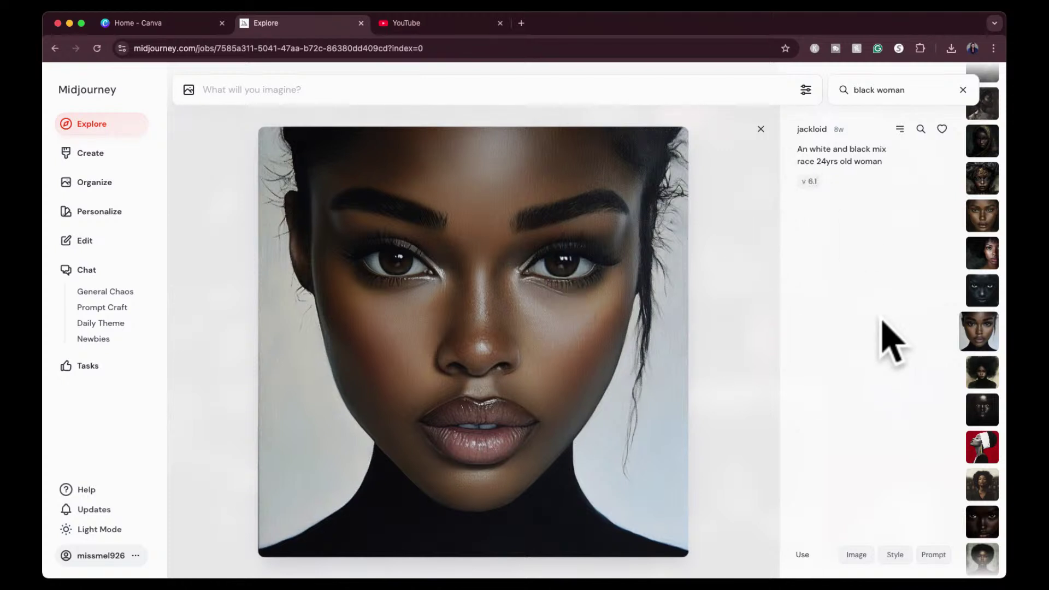
pyautogui.click(760, 129)
pyautogui.click(553, 467)
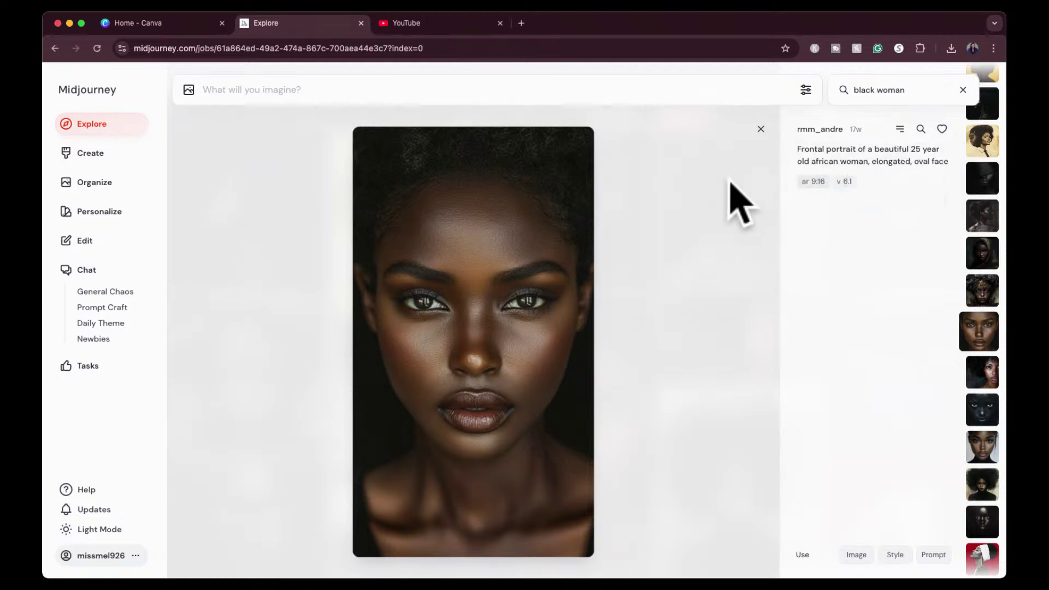
pyautogui.click(760, 130)
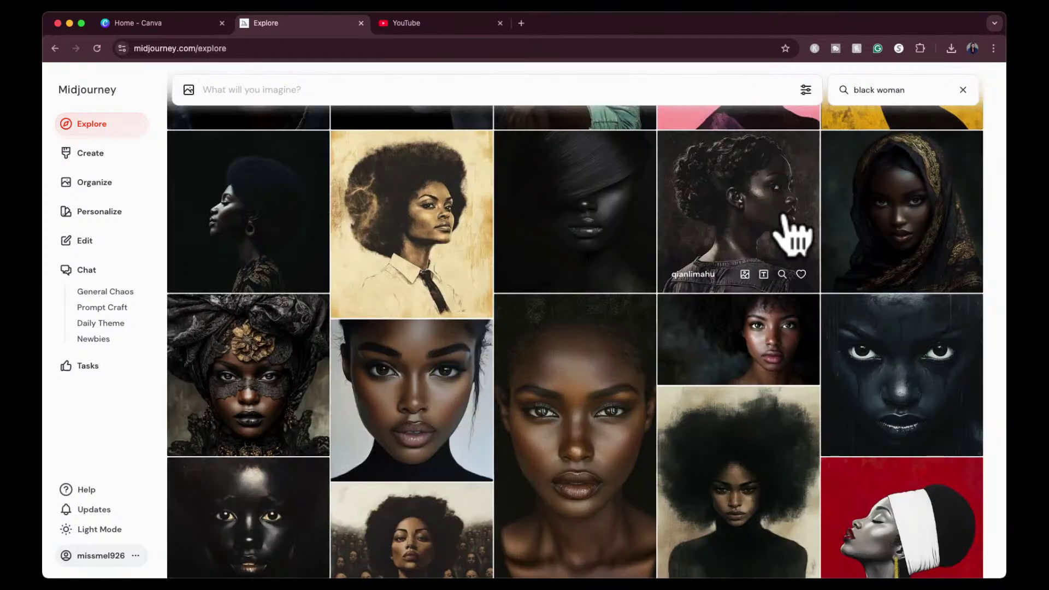
# Step: Examine the prompt, version and stylize value of the dark close-up face with wide white eyes, and return to the results
pyautogui.click(858, 354)
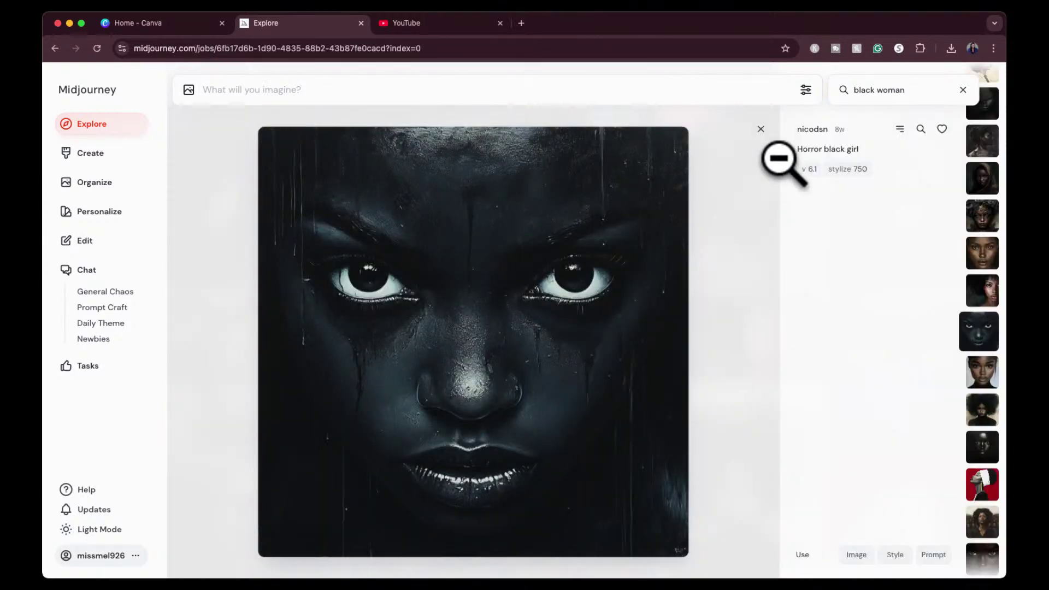
pyautogui.moveTo(793, 157); pyautogui.dragTo(863, 173)
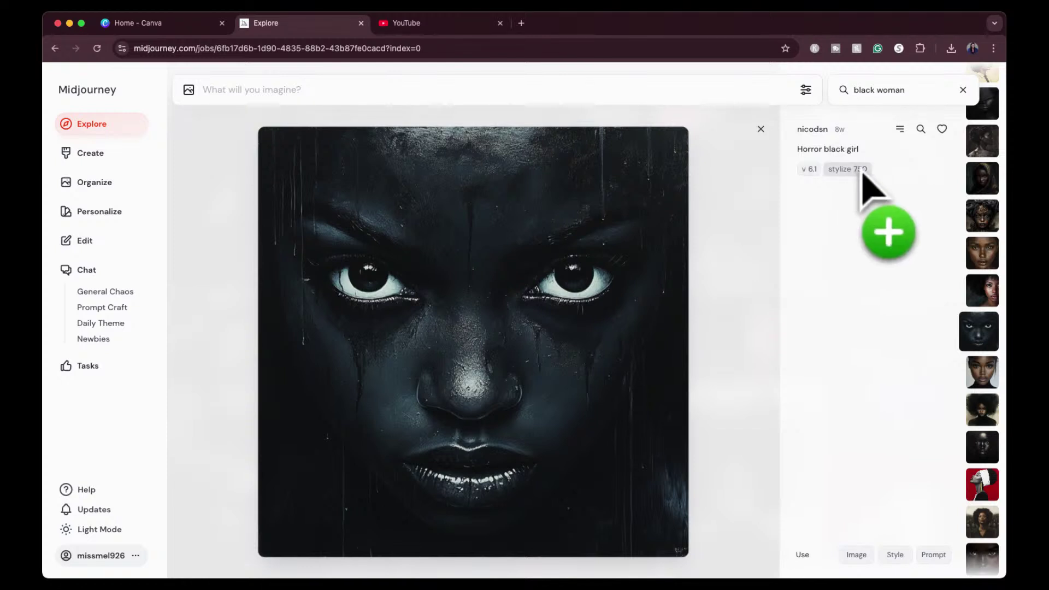
pyautogui.moveTo(863, 172); pyautogui.dragTo(702, 180)
pyautogui.click(758, 133)
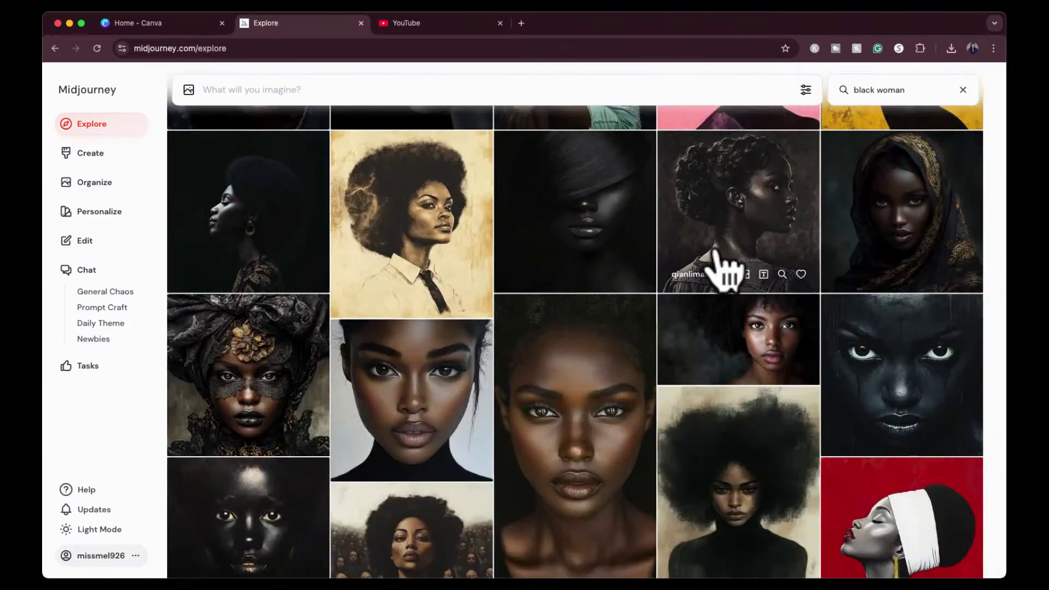
pyautogui.click(889, 372)
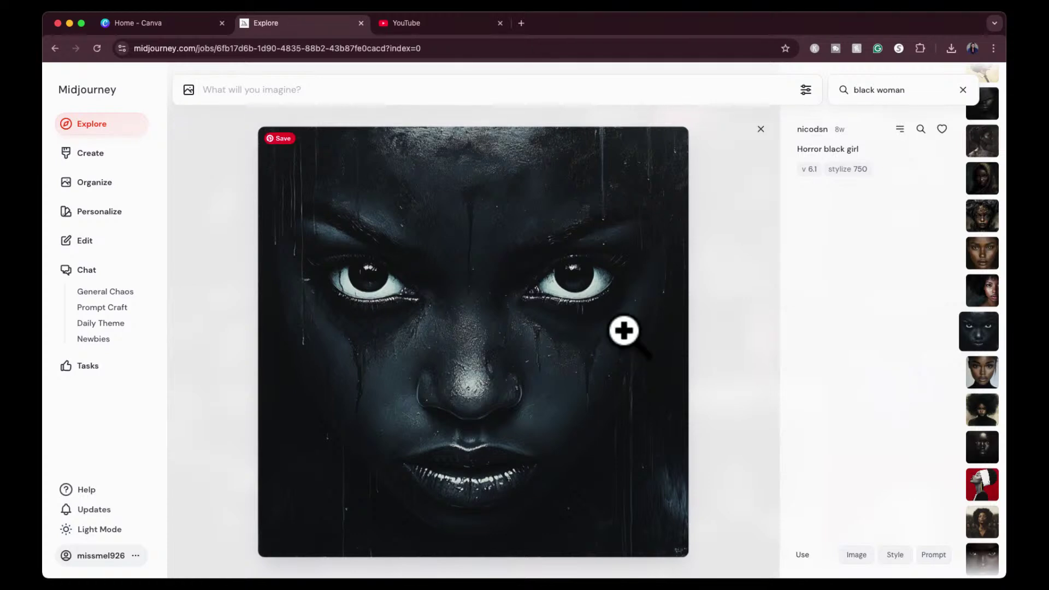
pyautogui.click(760, 131)
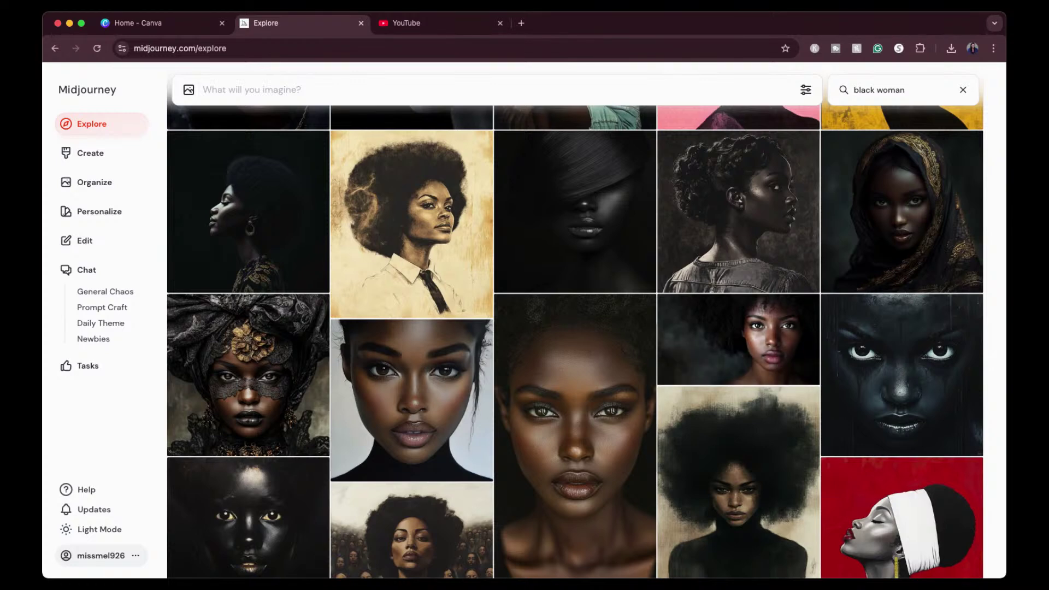
# Step: Inspect the prompt and parameters of the portrait with the black headdress and lace mask, and return to the results
pyautogui.scroll(-4, 672, 487)
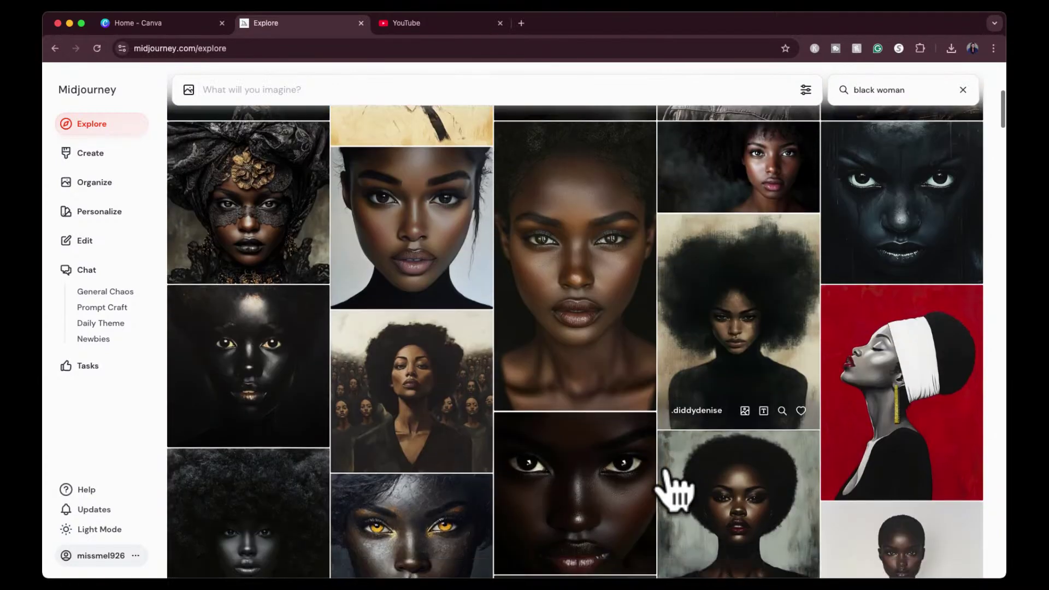
pyautogui.scroll(2, 675, 488)
pyautogui.click(217, 244)
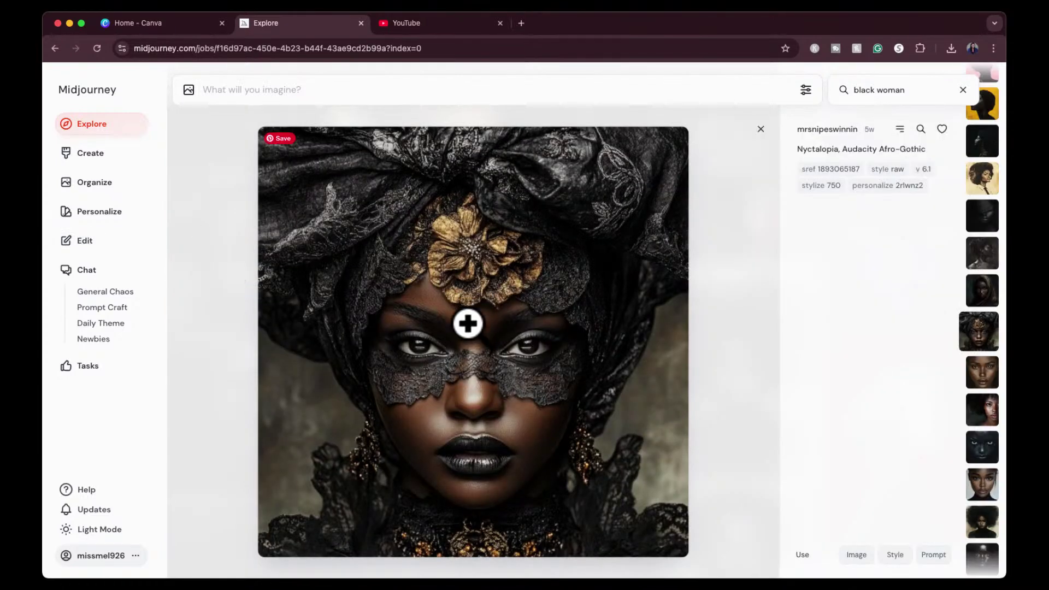
pyautogui.click(761, 130)
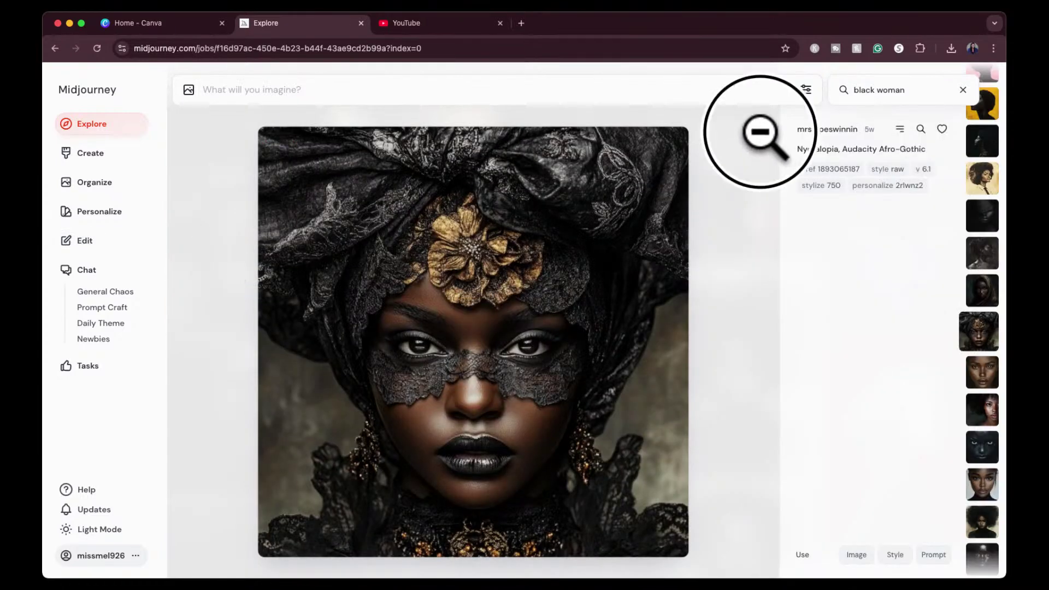
# Step: Browse further down the "black woman" results and open the dark side-profile portrait with closed eyes
pyautogui.scroll(-5, 667, 440)
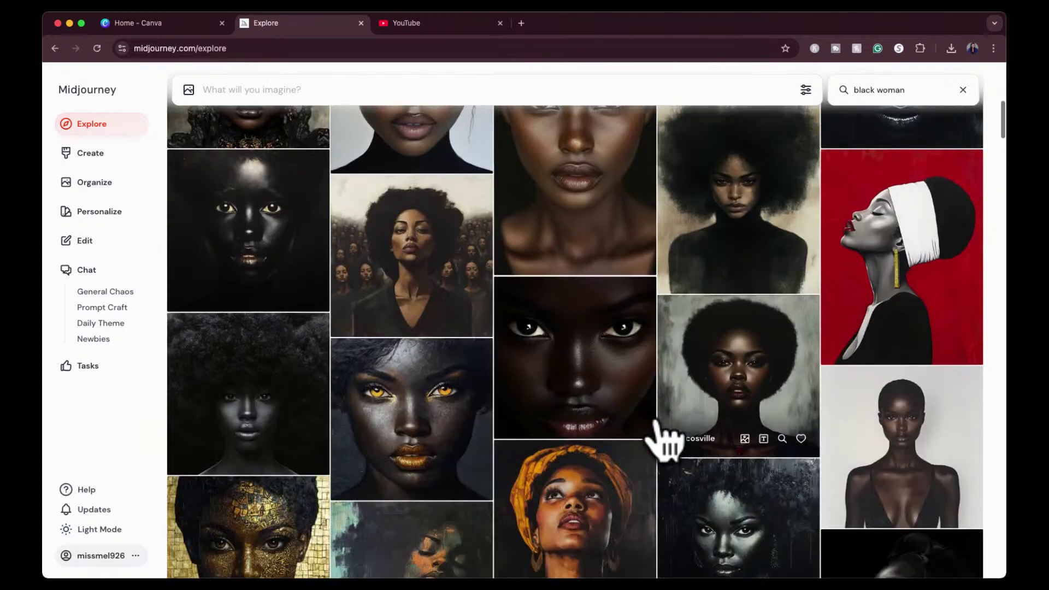
pyautogui.scroll(-8, 667, 440)
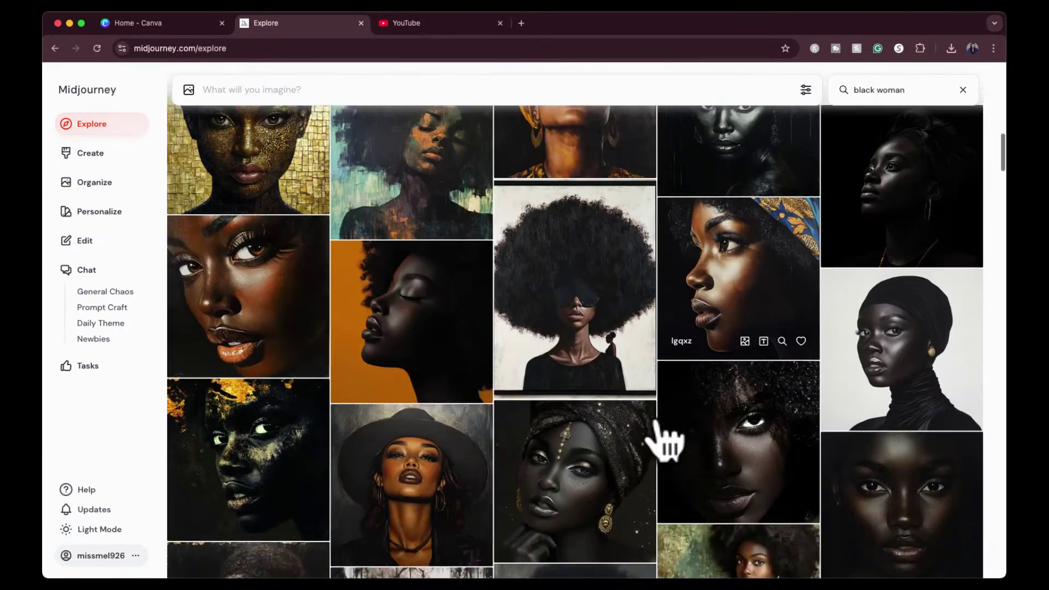
pyautogui.scroll(-15, 667, 440)
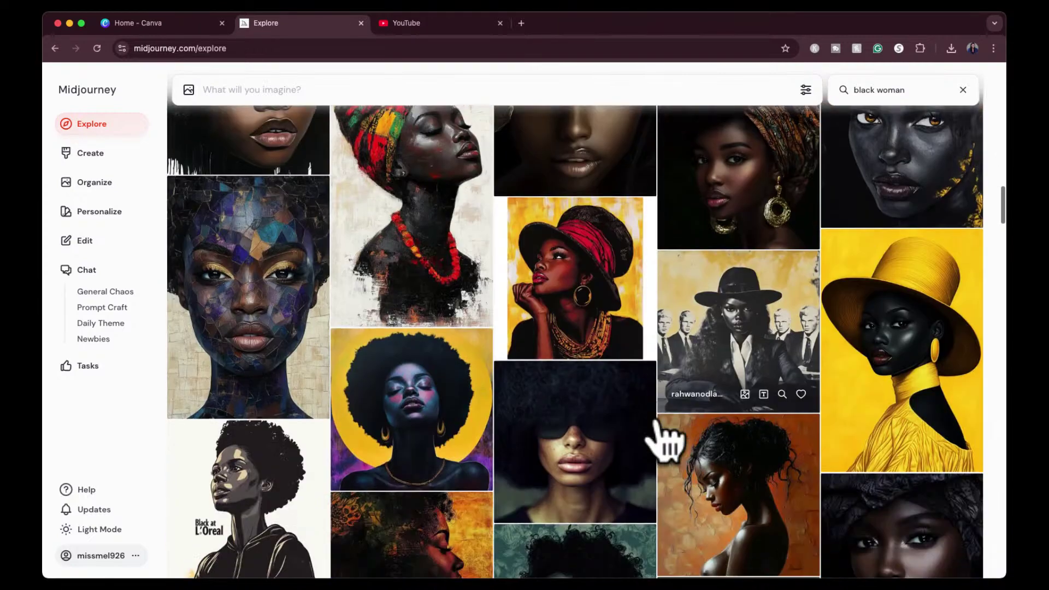
pyautogui.scroll(-6, 667, 440)
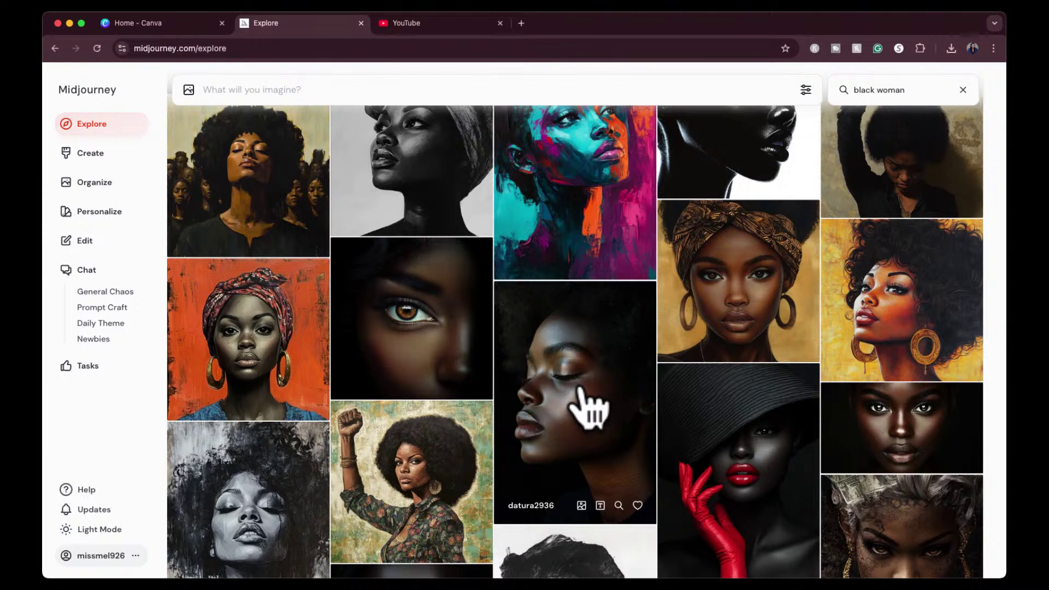
pyautogui.click(585, 409)
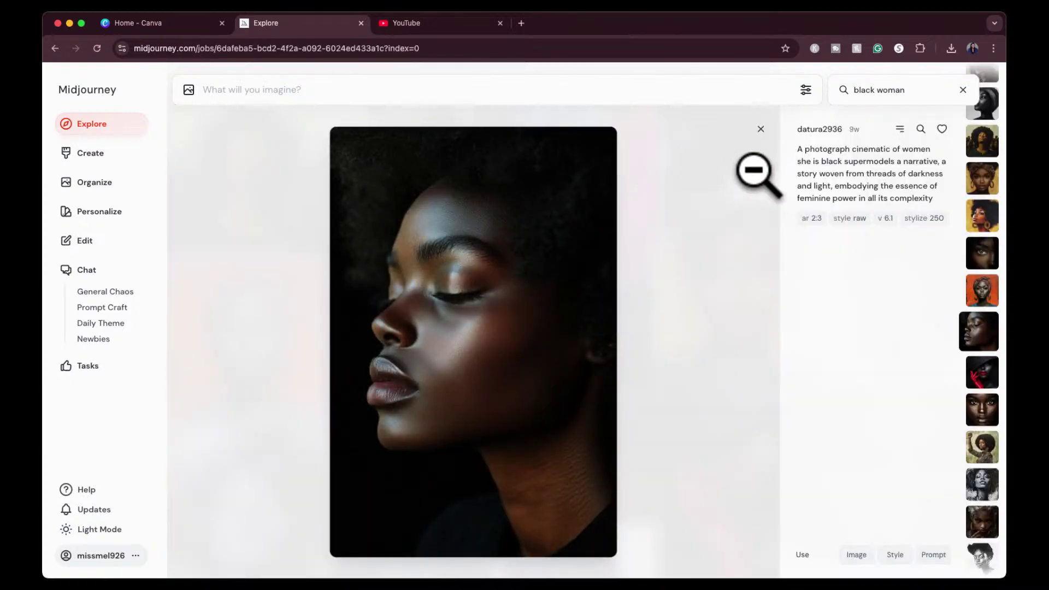
# Step: Add the side-profile portrait to the prompt as an image and set it as a character reference
pyautogui.click(864, 554)
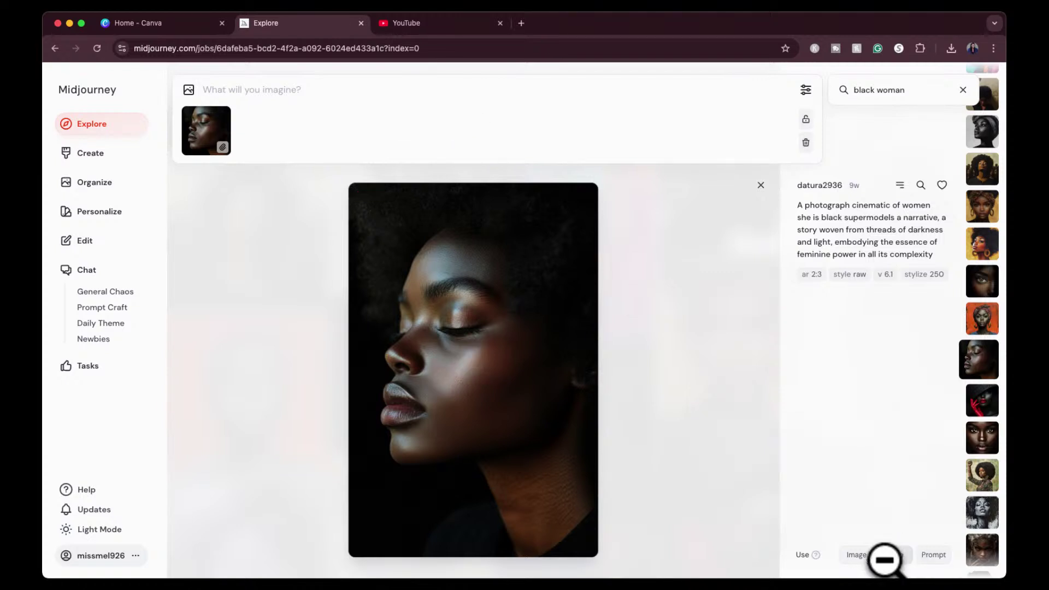
pyautogui.moveTo(208, 134)
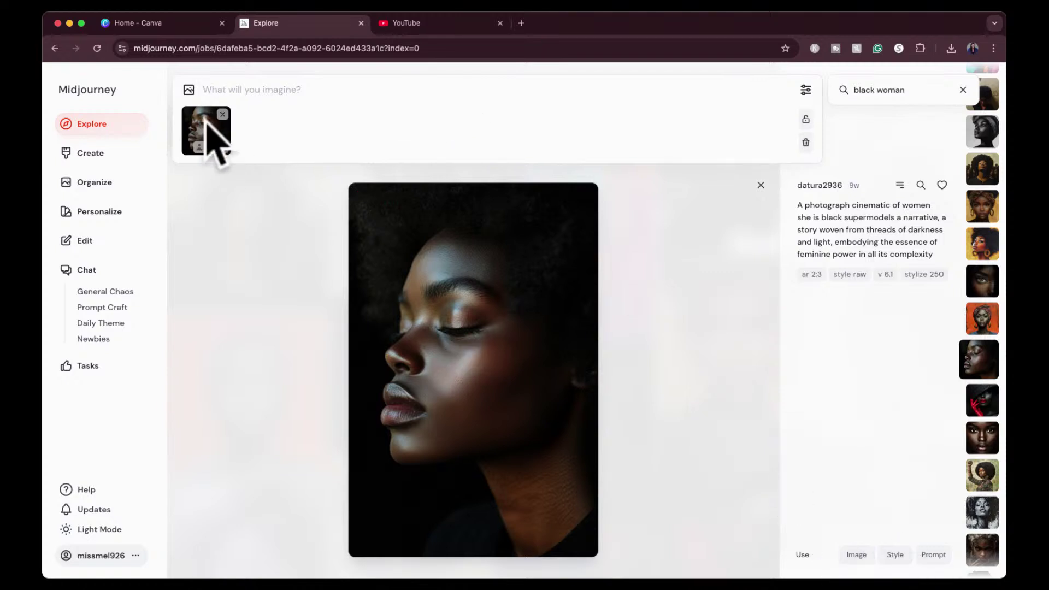
pyautogui.click(200, 147)
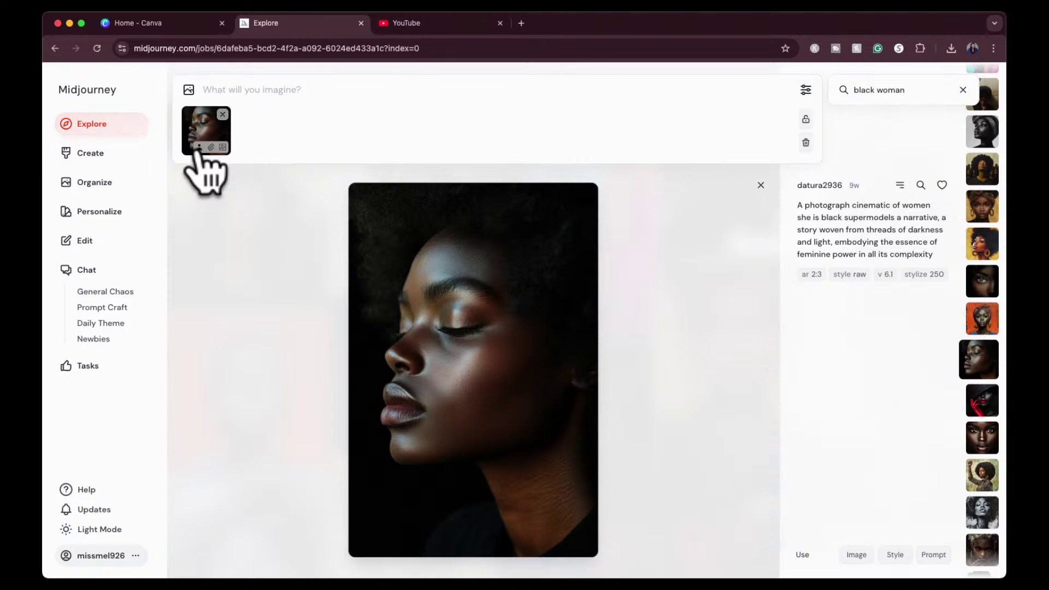
pyautogui.click(266, 89)
pyautogui.write('black a')
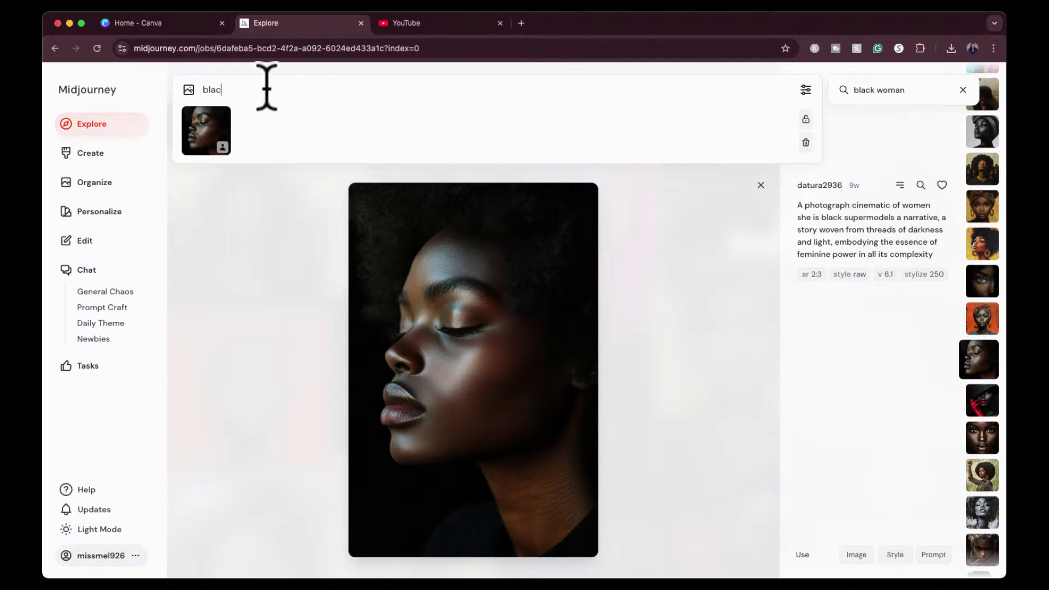
pyautogui.write('fri')
pyautogui.press('BackSpace')
pyautogui.press('BackSpace')
pyautogui.press('BackSpace')
pyautogui.press('BackSpace')
pyautogui.press('BackSpace')
pyautogui.press('BackSpace')
pyautogui.press('BackSpace')
pyautogui.press('BackSpace')
pyautogui.press('BackSpace')
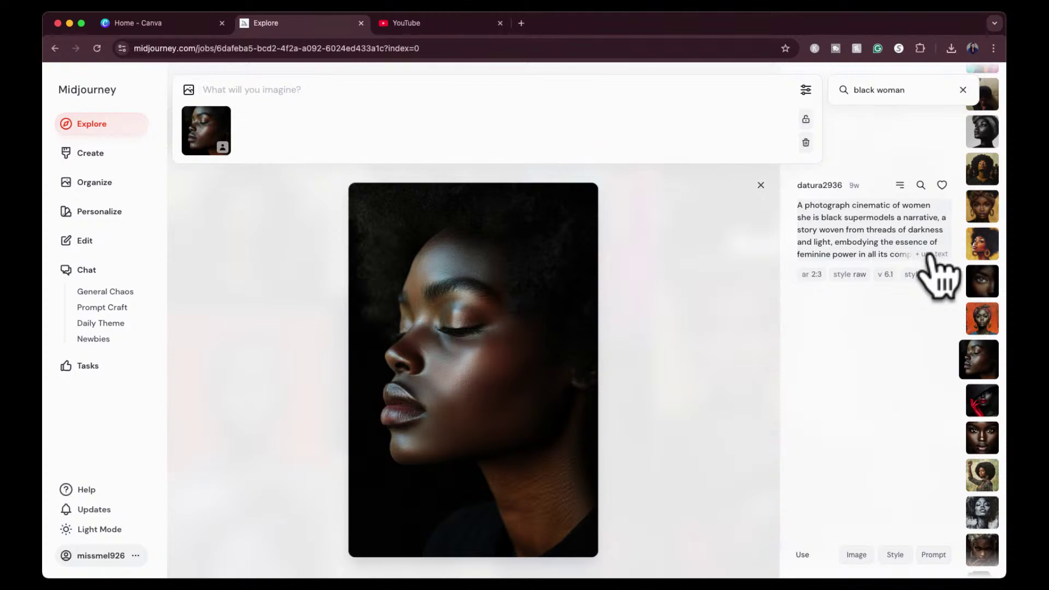
# Step: Try reusing the portrait's prompt text and its full prompt with parameters, and clear the prompt again
pyautogui.click(932, 261)
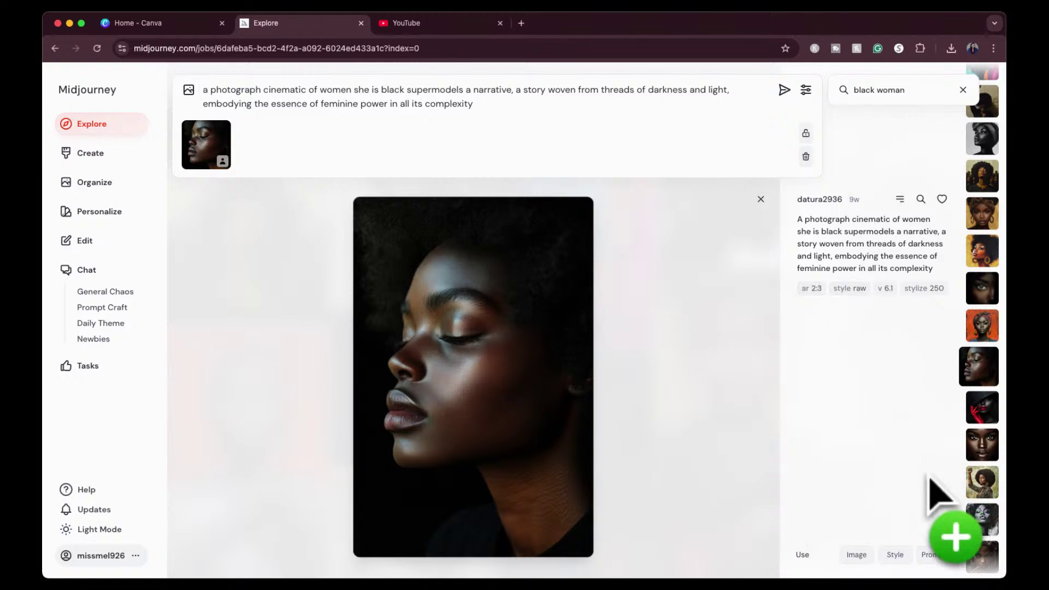
pyautogui.click(934, 555)
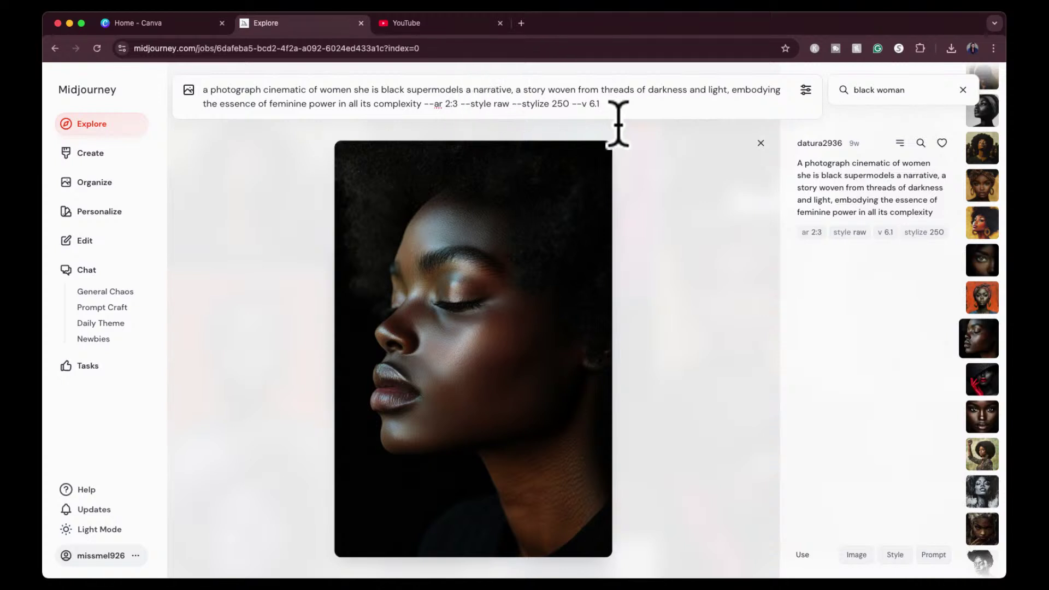
pyautogui.moveTo(938, 214)
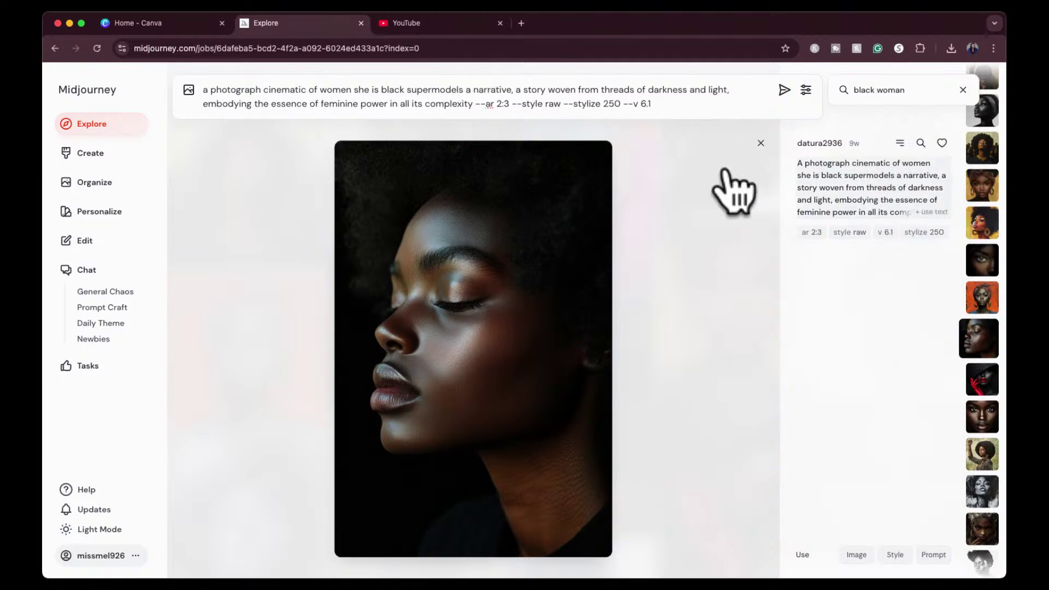
pyautogui.tripleClick(556, 96)
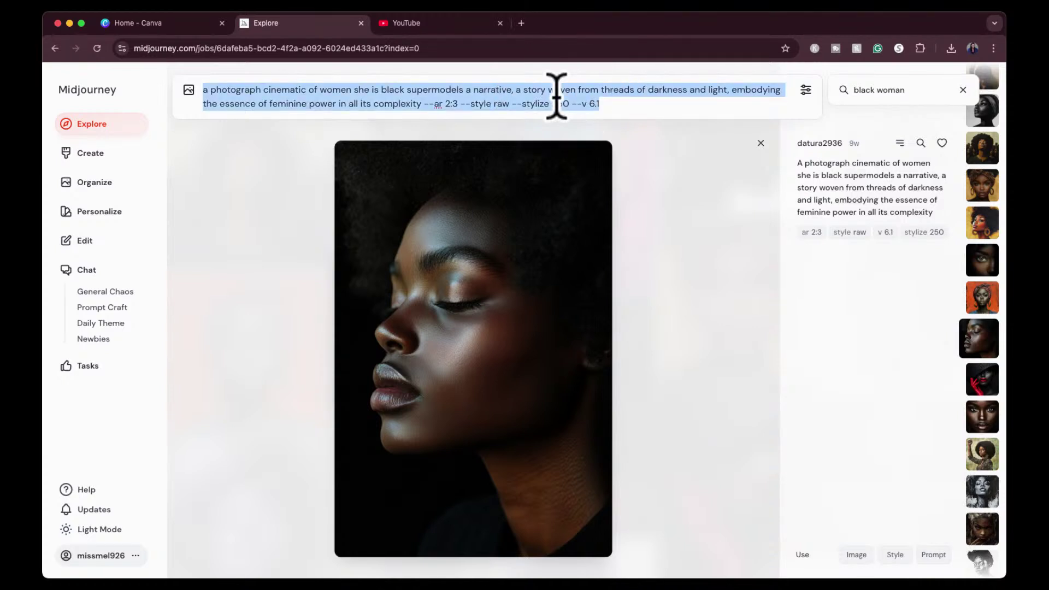
pyautogui.press('BackSpace')
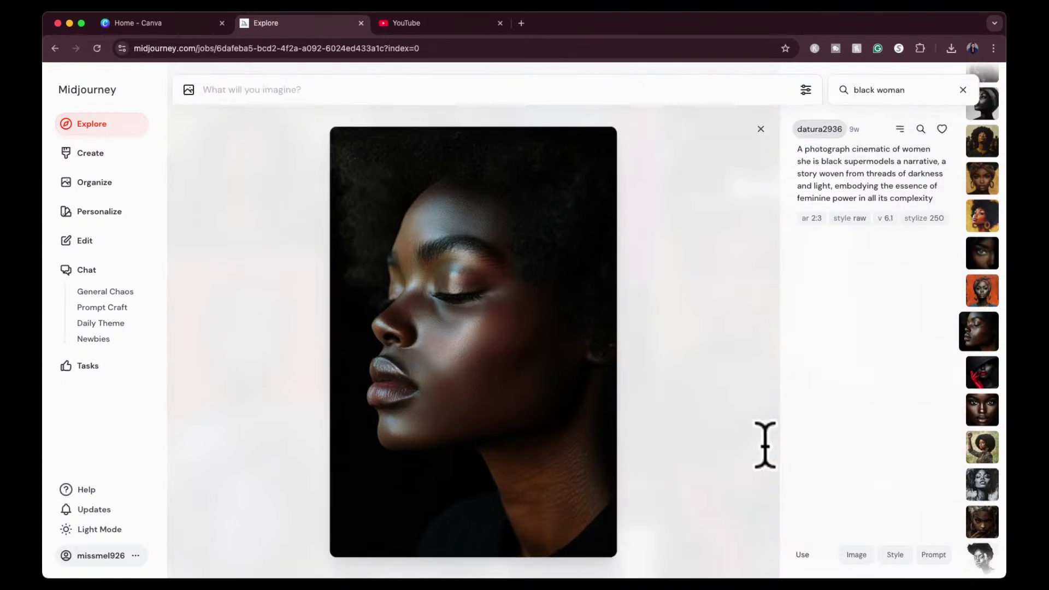
# Step: Add the side-profile portrait to the prompt as a character reference and insert its prompt text without parameters
pyautogui.moveTo(480, 339); pyautogui.dragTo(234, 129)
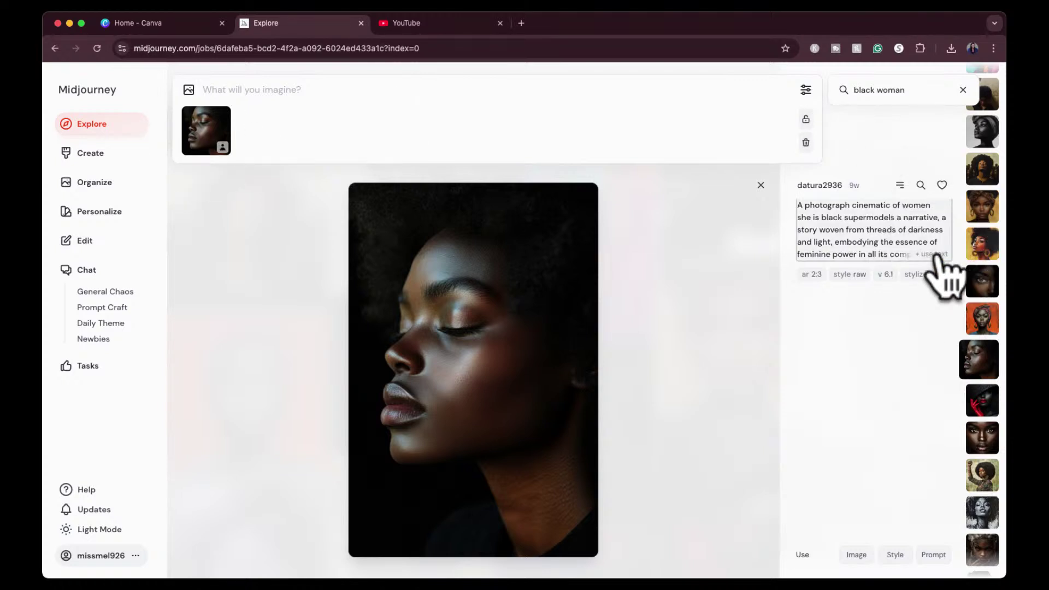
pyautogui.click(935, 254)
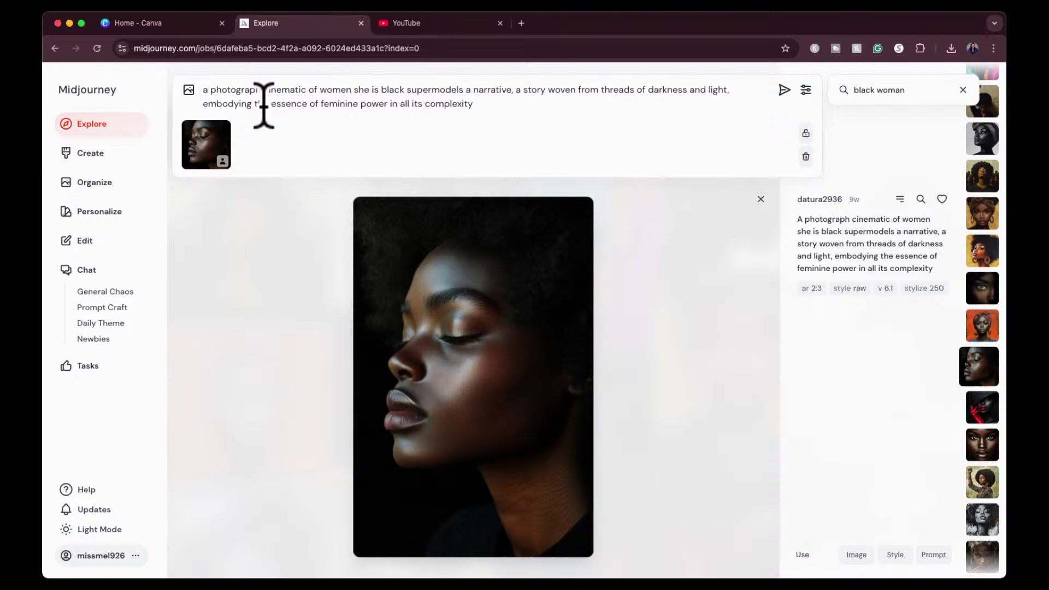
# Step: Append ". she is a boss woman who is wearing a pink suit white sitting down" to the end of the prompt
pyautogui.click(476, 106)
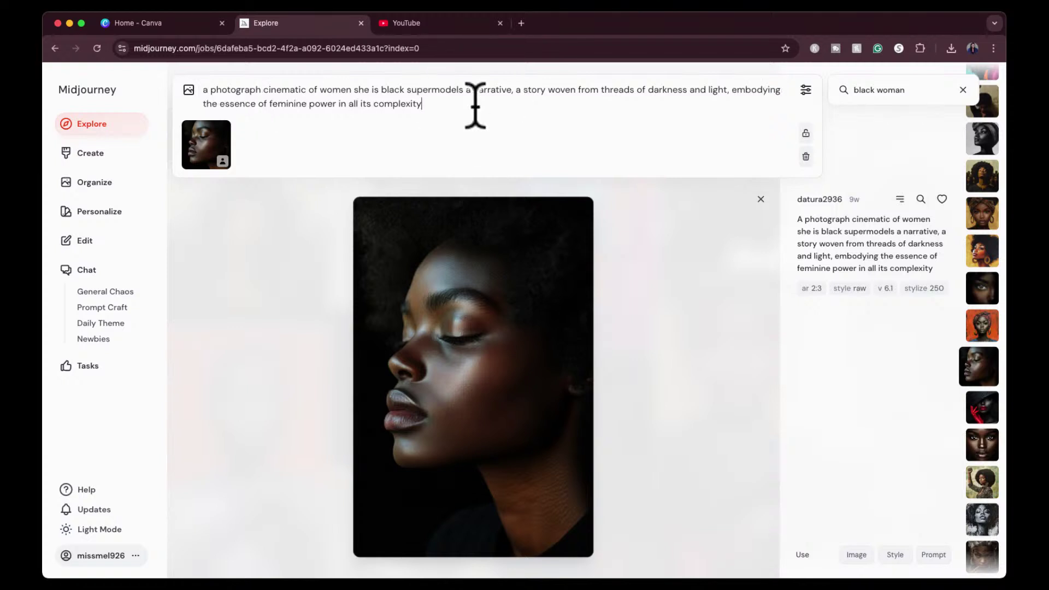
pyautogui.write('she is ')
pyautogui.write('a bo')
pyautogui.write('woman ')
pyautogui.write('who is wea')
pyautogui.write('ring')
pyautogui.press('BackSpace')
pyautogui.press('BackSpace')
pyautogui.press('BackSpace')
pyautogui.press('BackSpace')
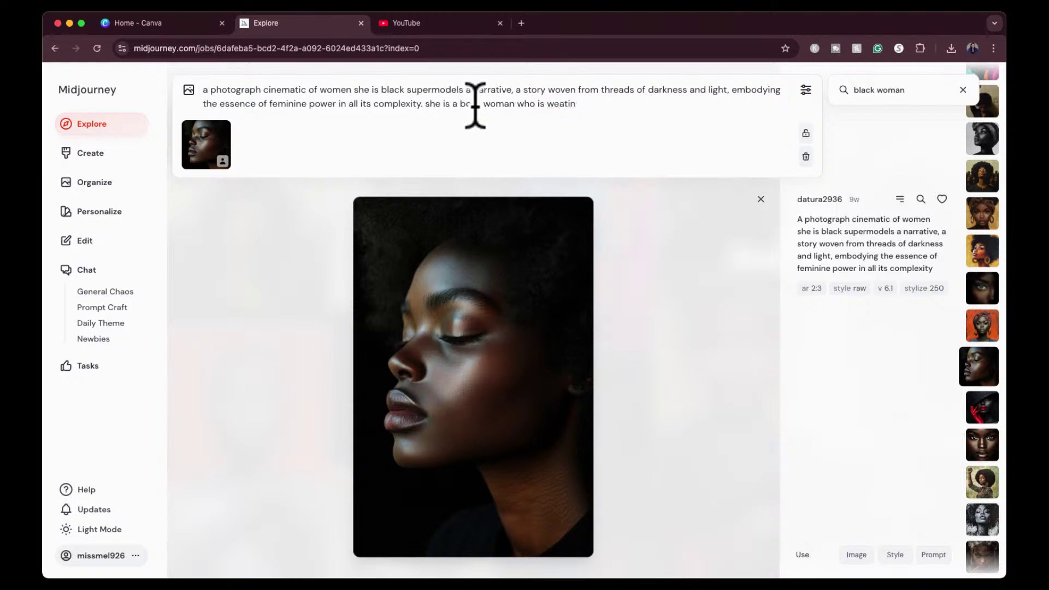
pyautogui.write('ring a pink suit white sitting down')
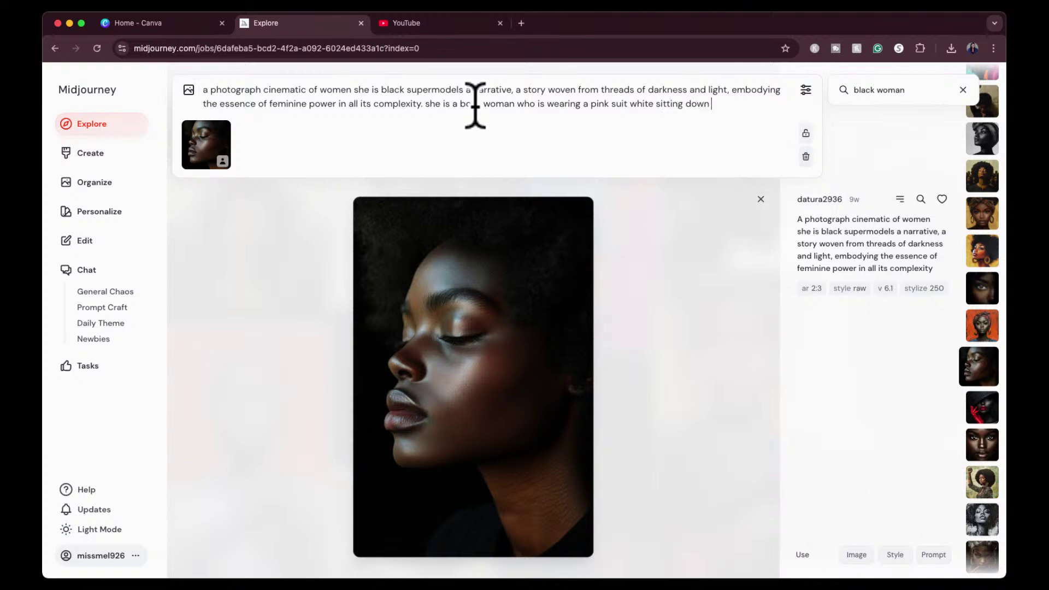
# Step: Extend the prompt with "in her chair. her expression shows power. she is looking directly at the lens."
pyautogui.write(' in her chair. her expression shows power')
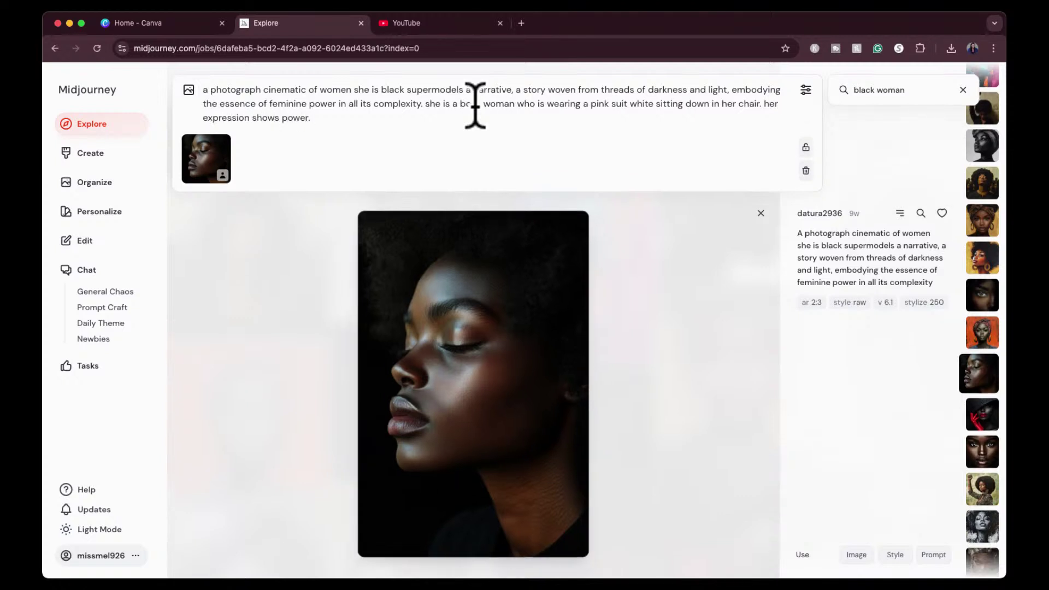
pyautogui.write('. she is looking directly at the lense.')
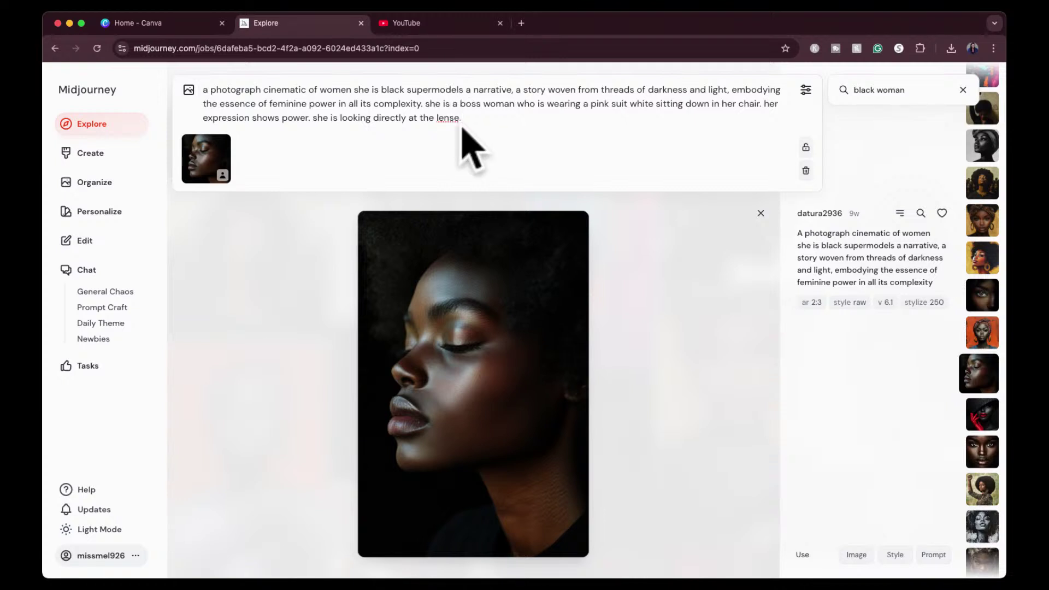
pyautogui.press('BackSpace')
pyautogui.write('. her')
# Step: Set the image size to portrait with a 4:5 aspect ratio
pyautogui.click(806, 89)
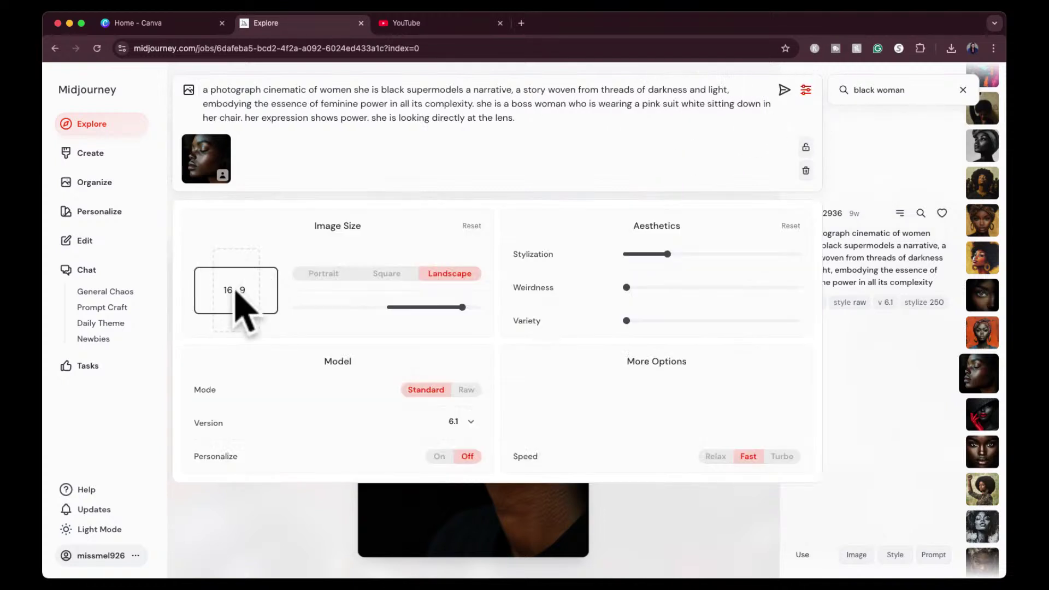
pyautogui.click(316, 274)
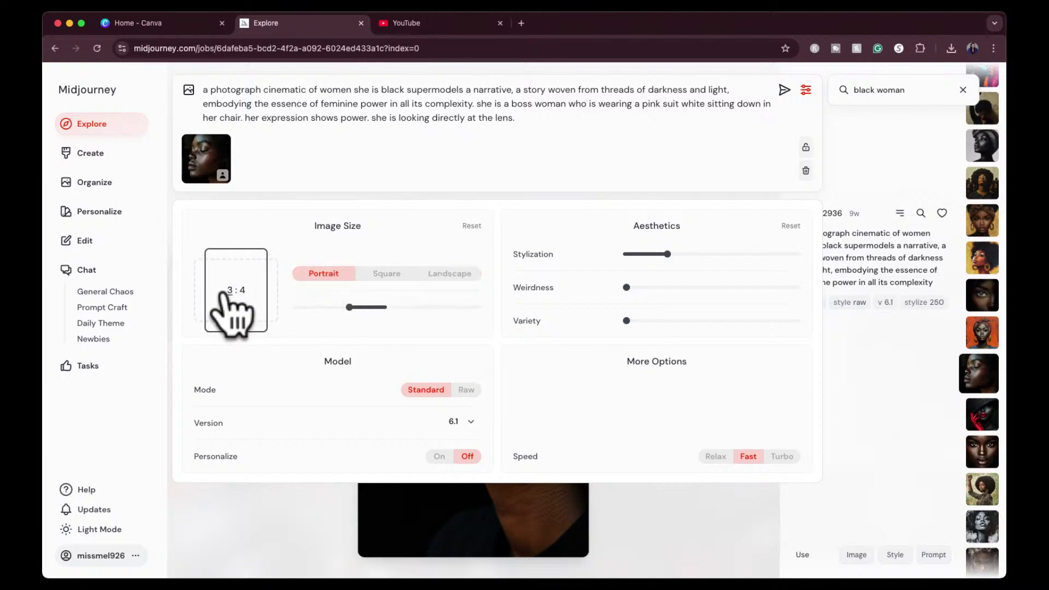
pyautogui.press('BackSpace')
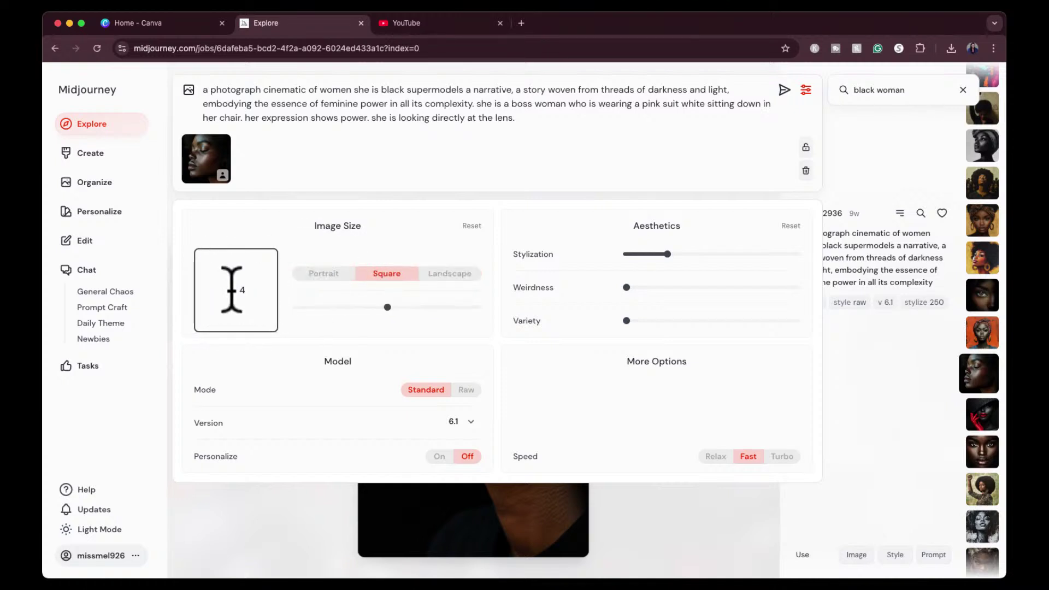
pyautogui.write('5')
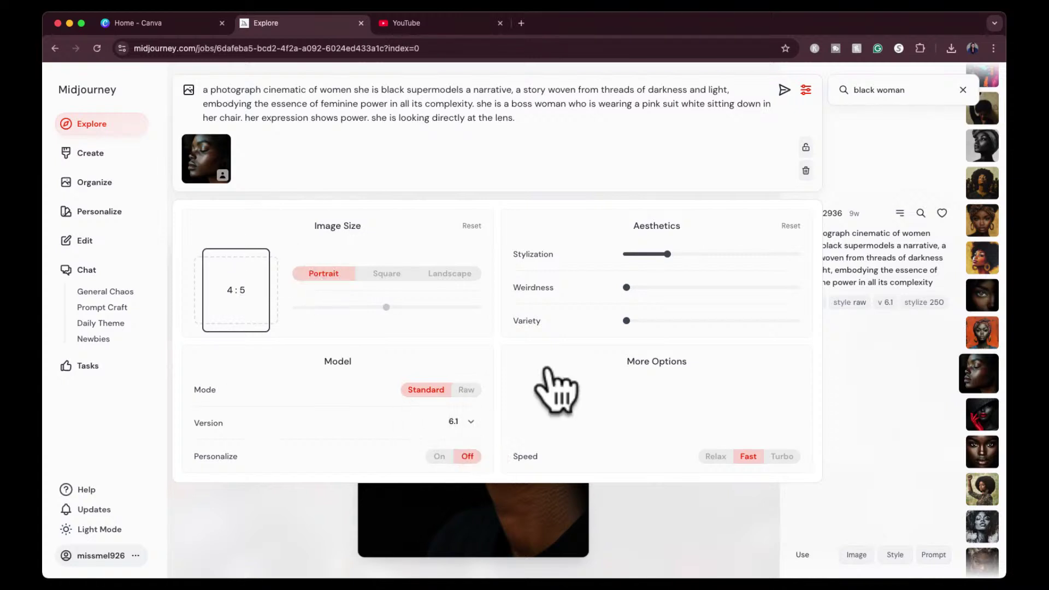
# Step: Submit the prompt to generate the images and go to the Create page
pyautogui.moveTo(667, 263)
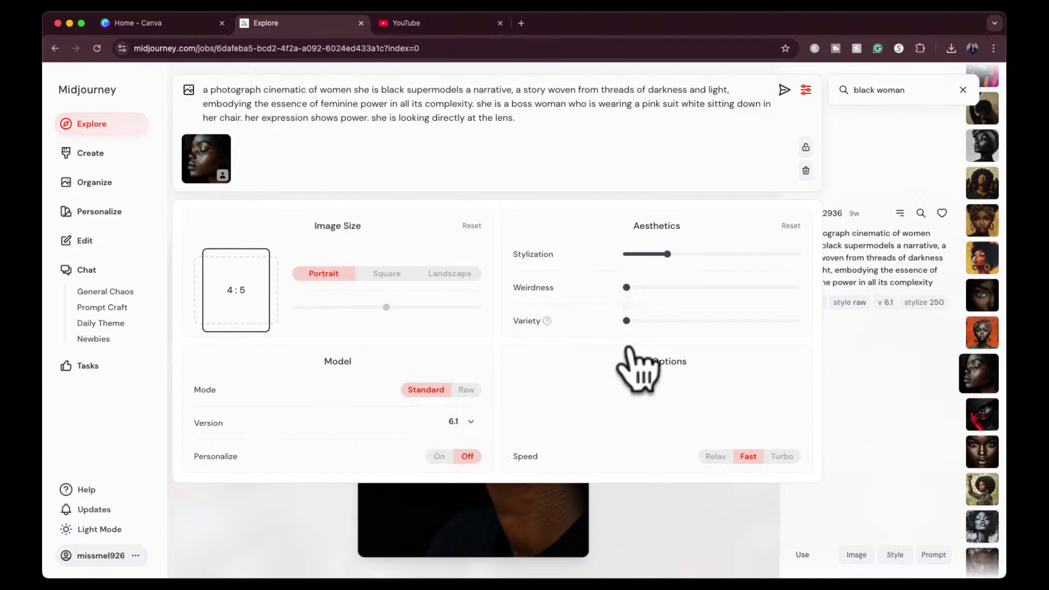
pyautogui.click(783, 89)
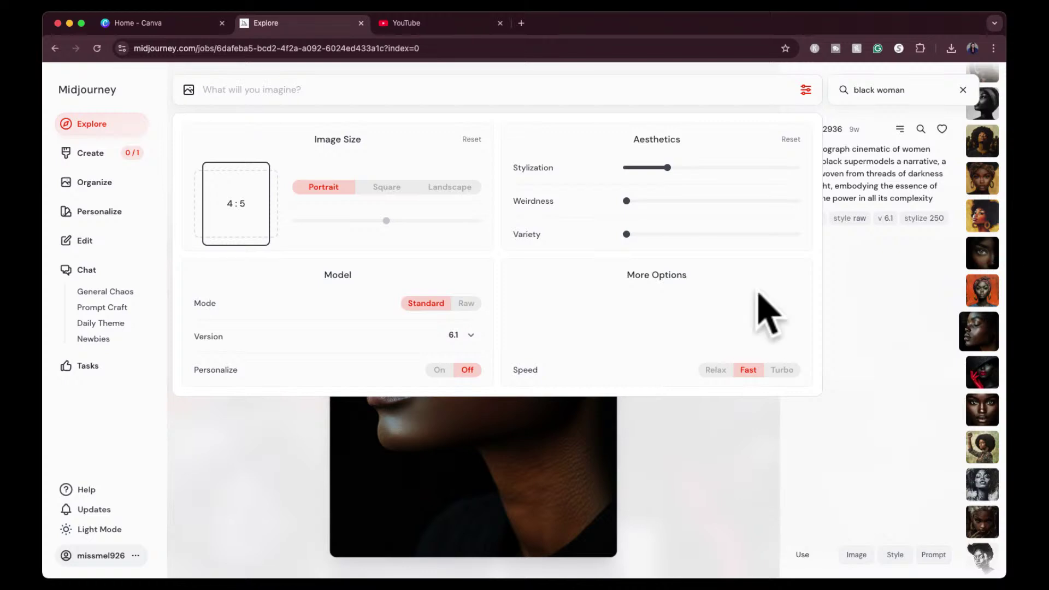
pyautogui.click(85, 154)
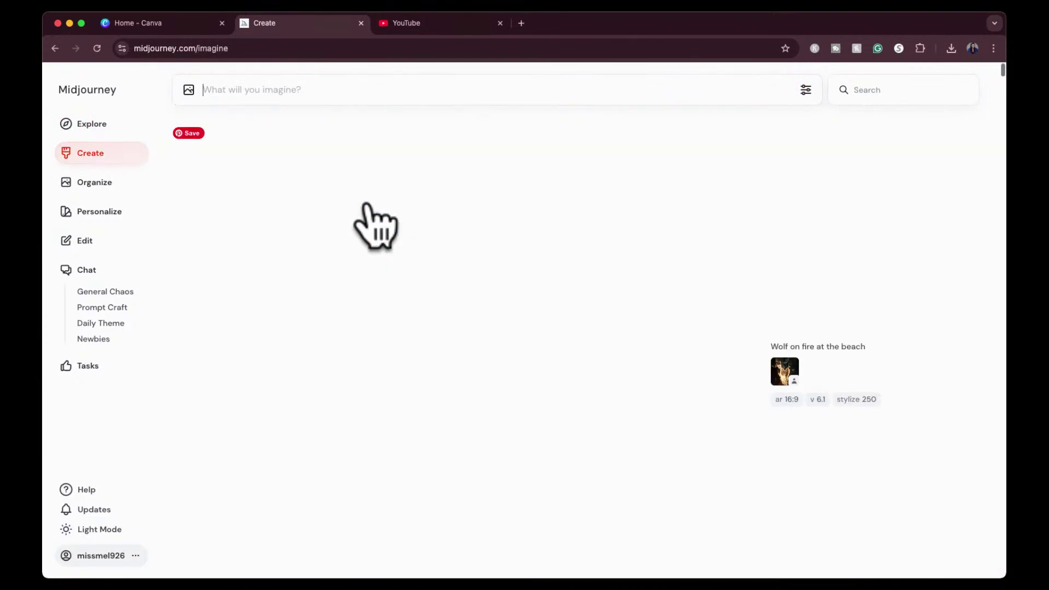
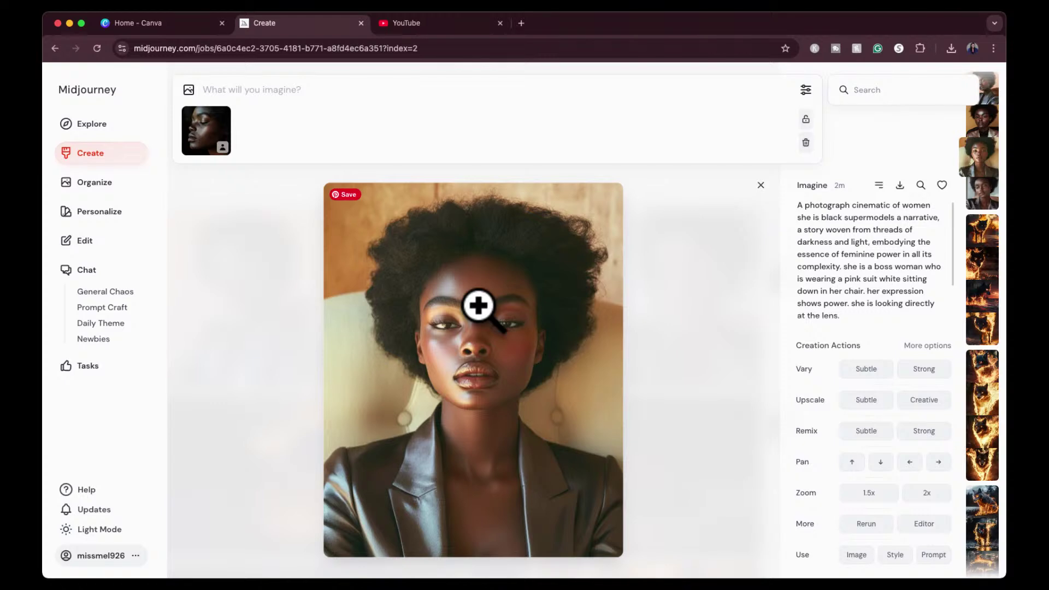
# Step: Compare the generated boss woman portraits one by one in the enlarged view
pyautogui.press('Right')
pyautogui.press('Right')
pyautogui.press('Left')
pyautogui.press('Left')
pyautogui.press('Left')
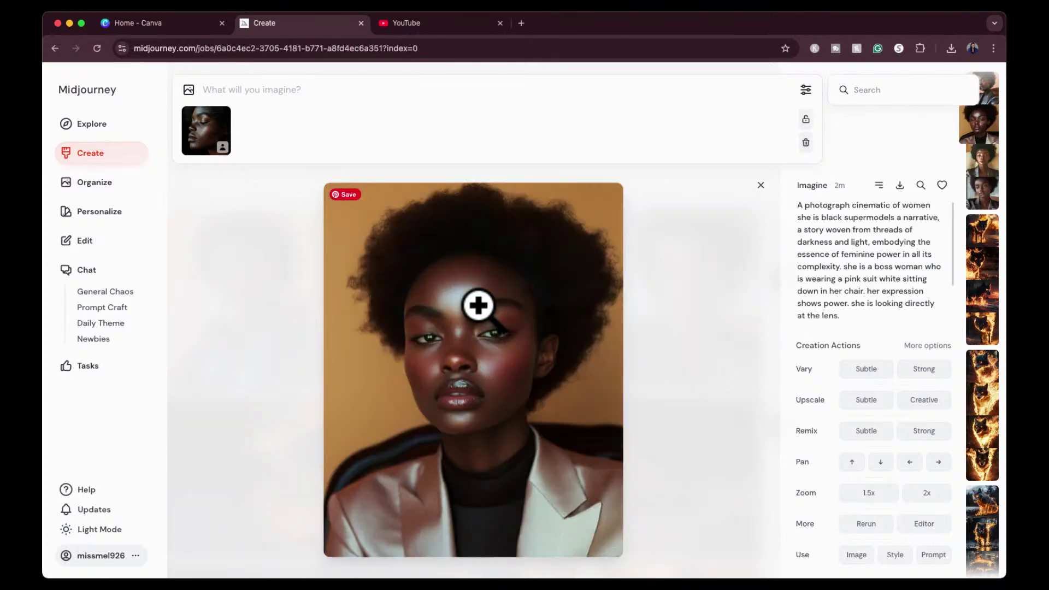
pyautogui.press('Left')
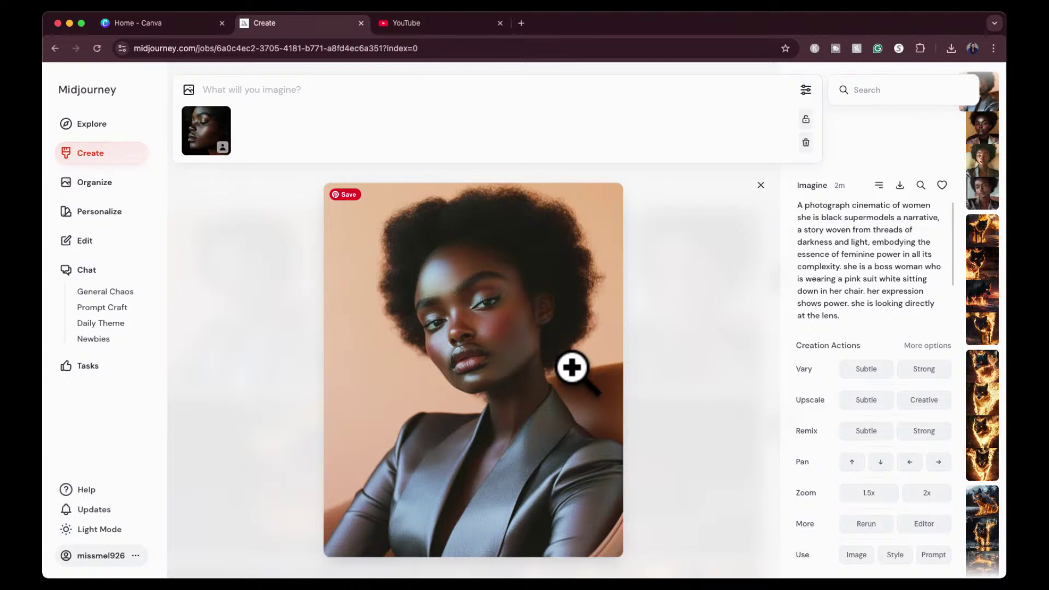
# Step: Compare the remaining boss woman portraits in the enlarged view, close it and look over the images on the Create page
pyautogui.press('Right')
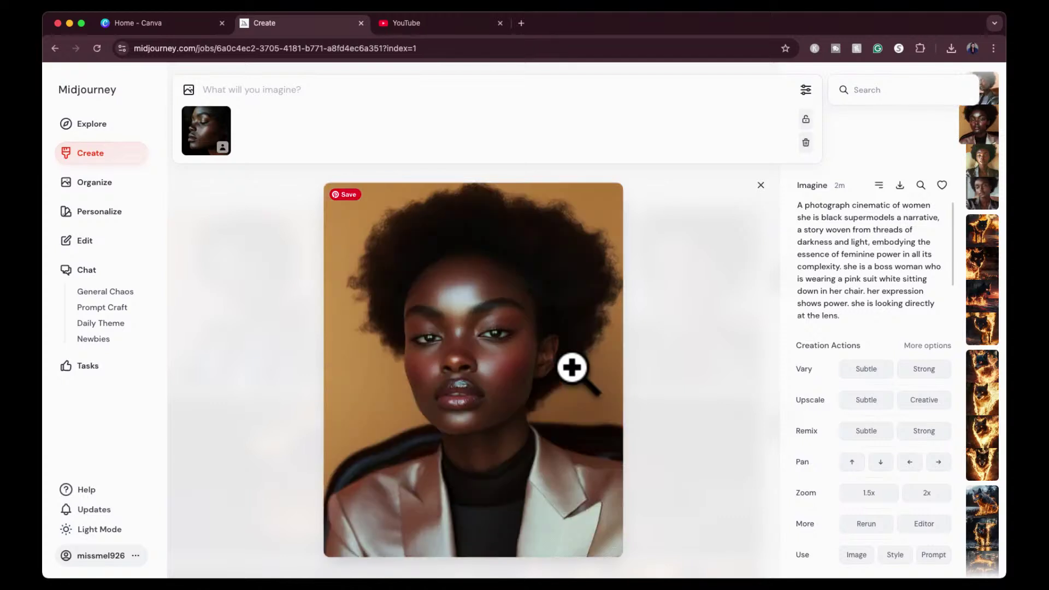
pyautogui.press('Right')
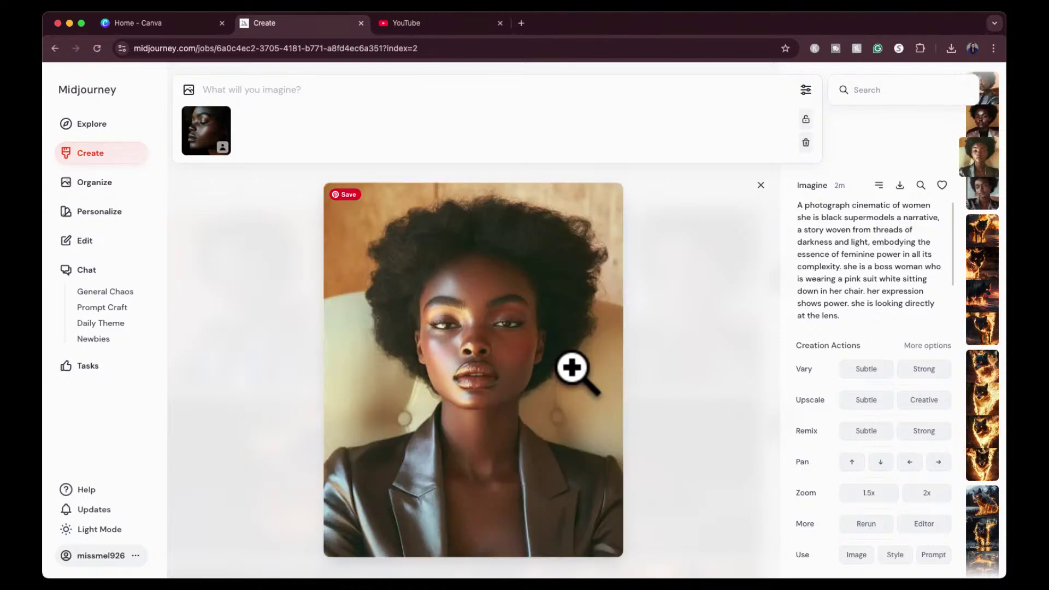
pyautogui.click(761, 185)
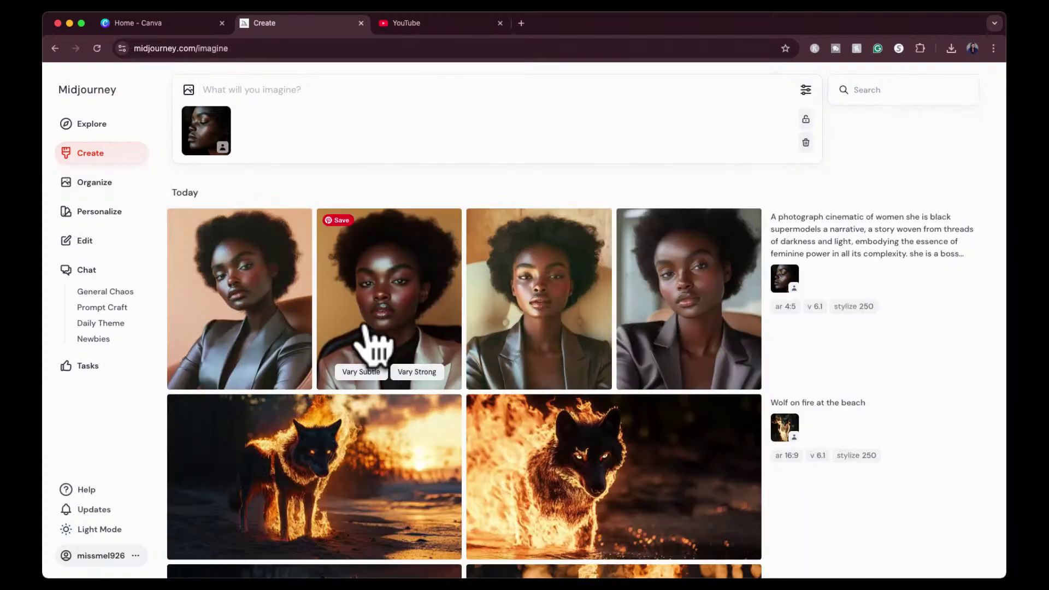
pyautogui.scroll(-10, 678, 415)
pyautogui.scroll(10, 677, 418)
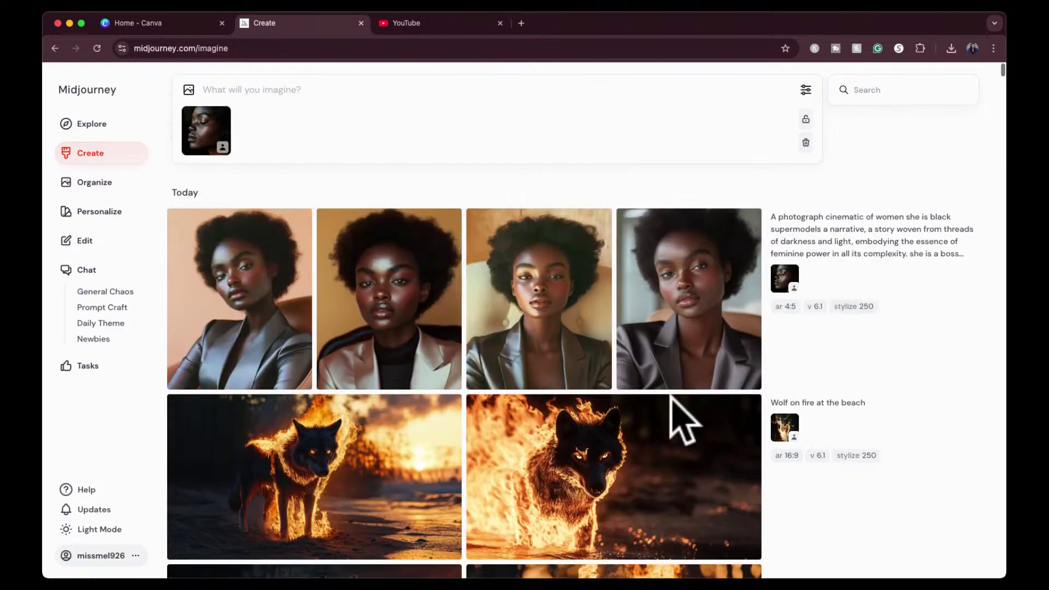
pyautogui.scroll(-8, 416, 363)
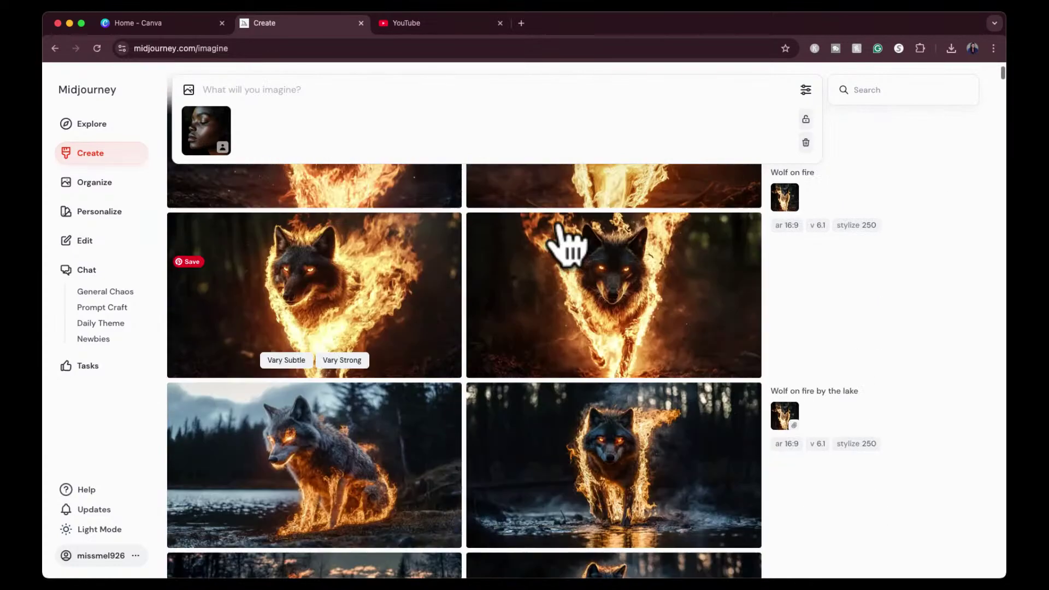
# Step: Clear the reference image from the prompt and open the older upscaled ponytail portrait with the purple backdrop
pyautogui.click(805, 143)
pyautogui.scroll(-6, 597, 444)
pyautogui.scroll(-15, 597, 445)
pyautogui.scroll(-15, 592, 442)
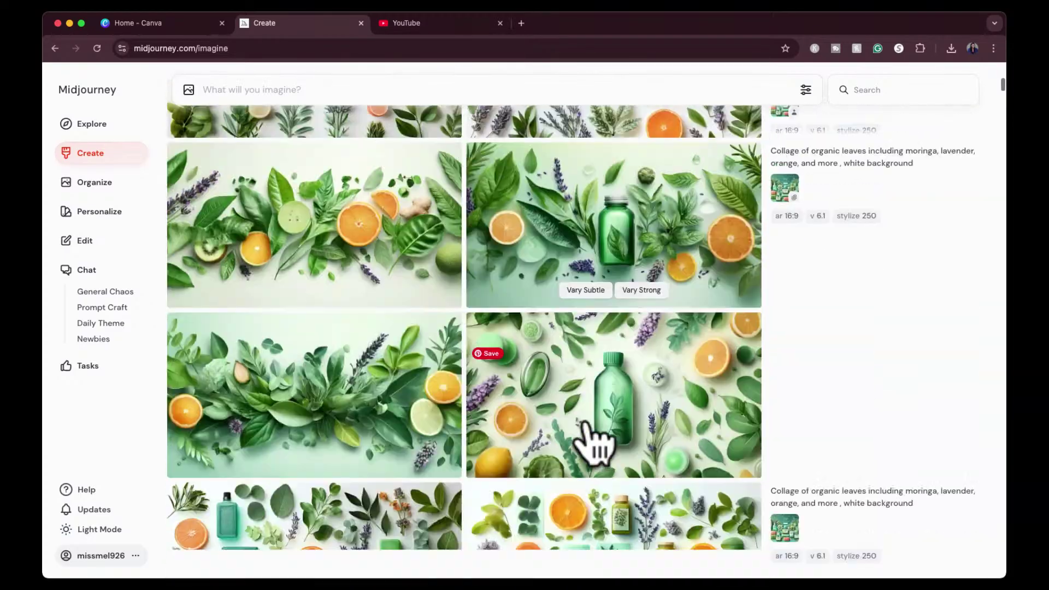
pyautogui.scroll(-10, 593, 439)
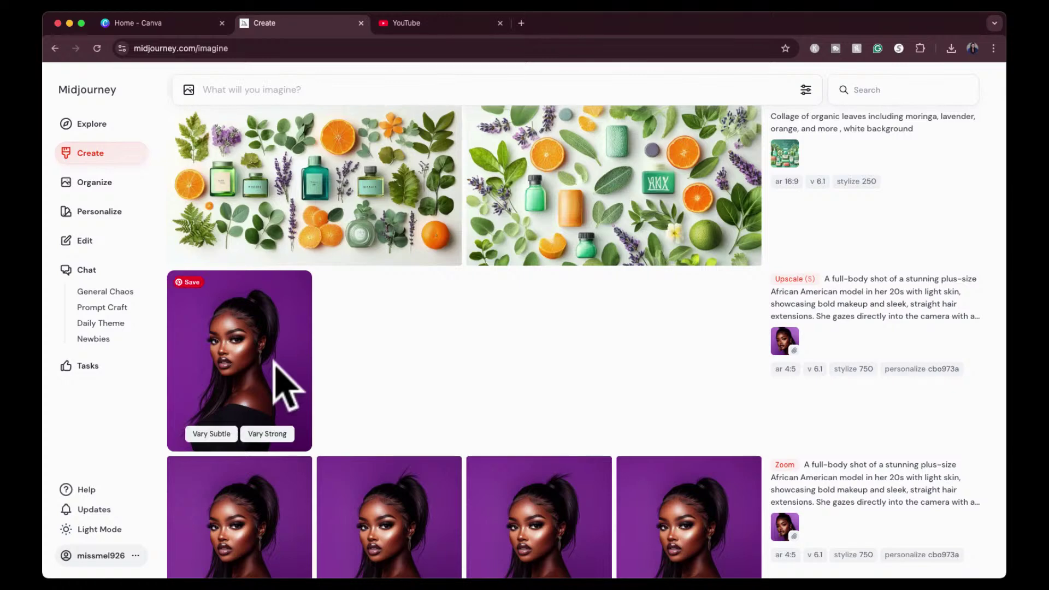
pyautogui.click(275, 373)
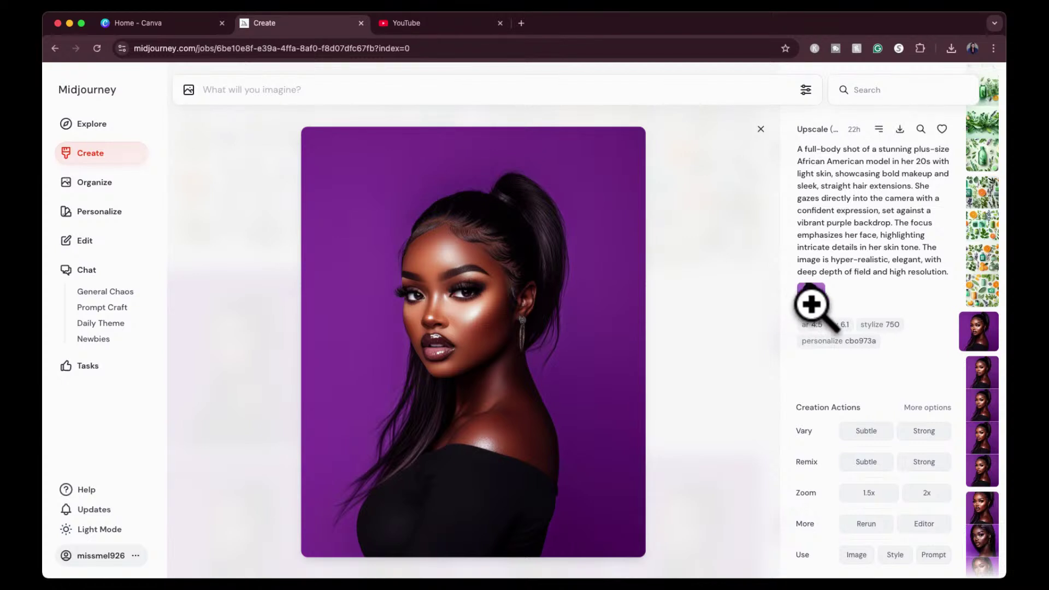
# Step: Examine the portrait's reference image, and inspect the upscaled portrait's skin and makeup details close up
pyautogui.click(811, 304)
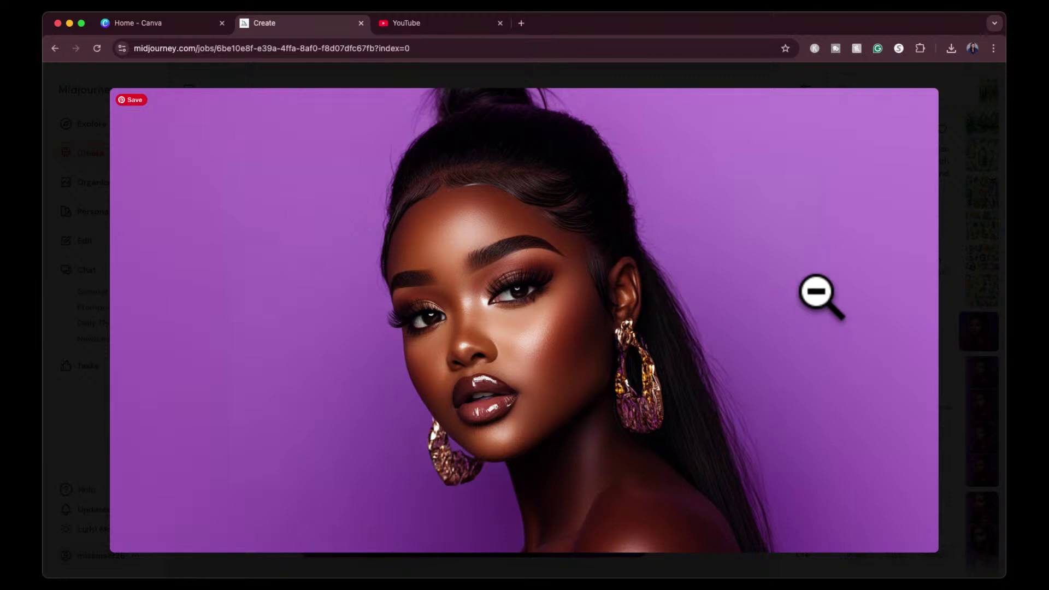
pyautogui.click(786, 71)
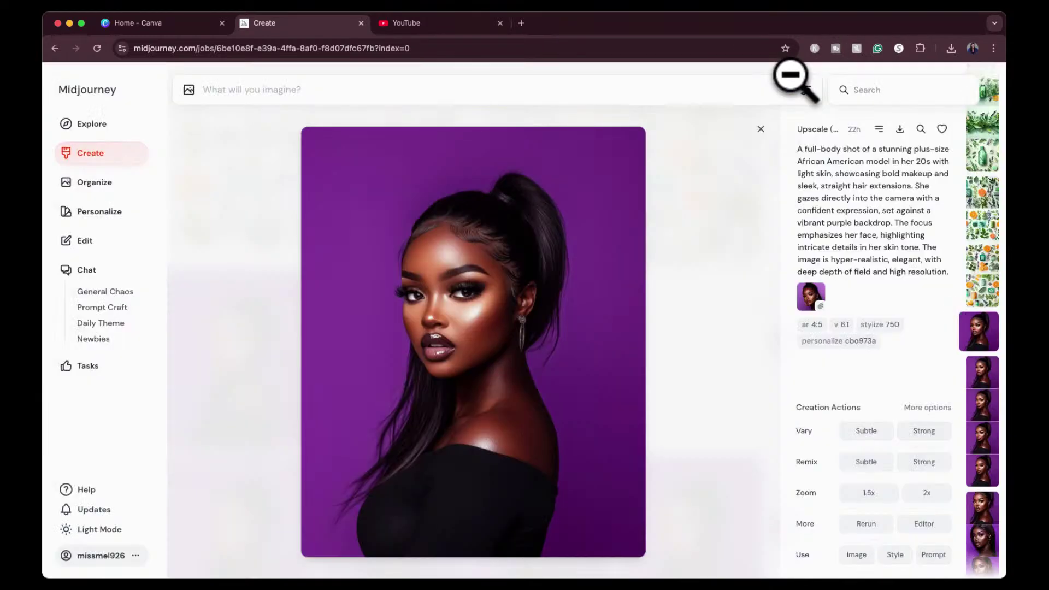
pyautogui.click(465, 323)
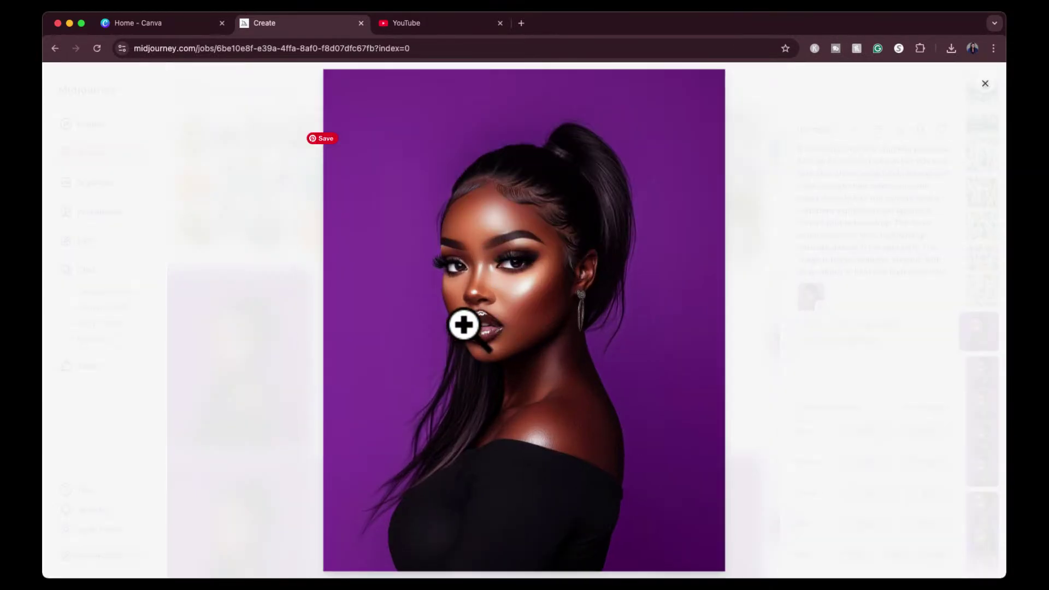
pyautogui.click(508, 323)
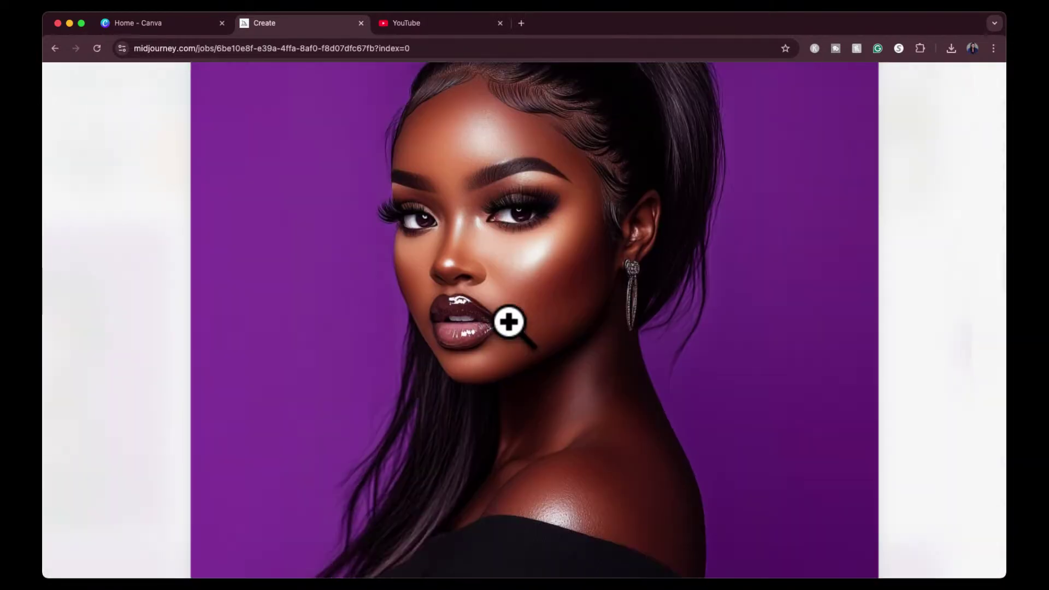
pyautogui.click(508, 322)
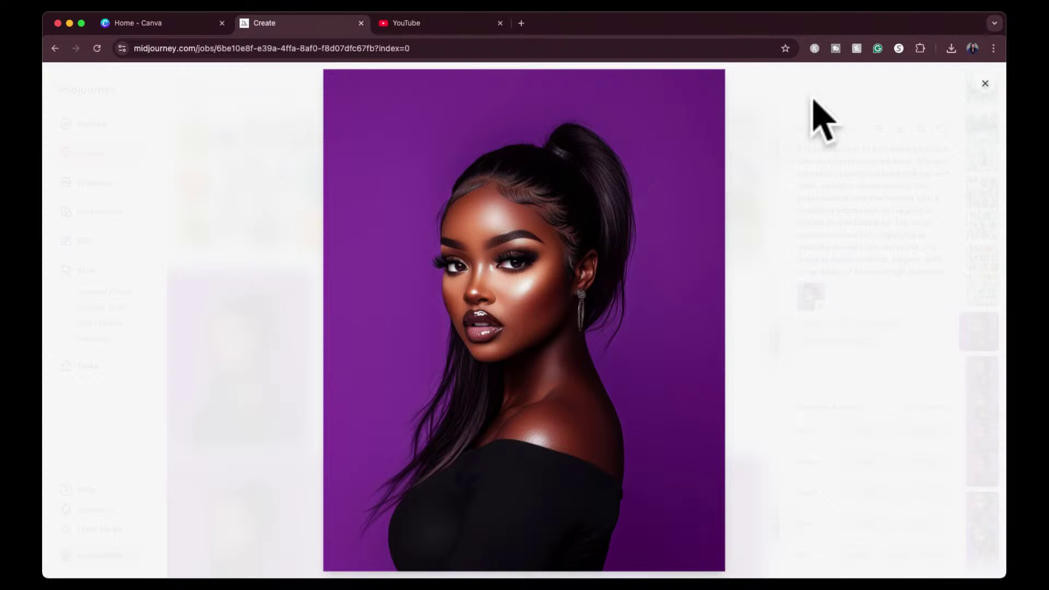
pyautogui.click(983, 83)
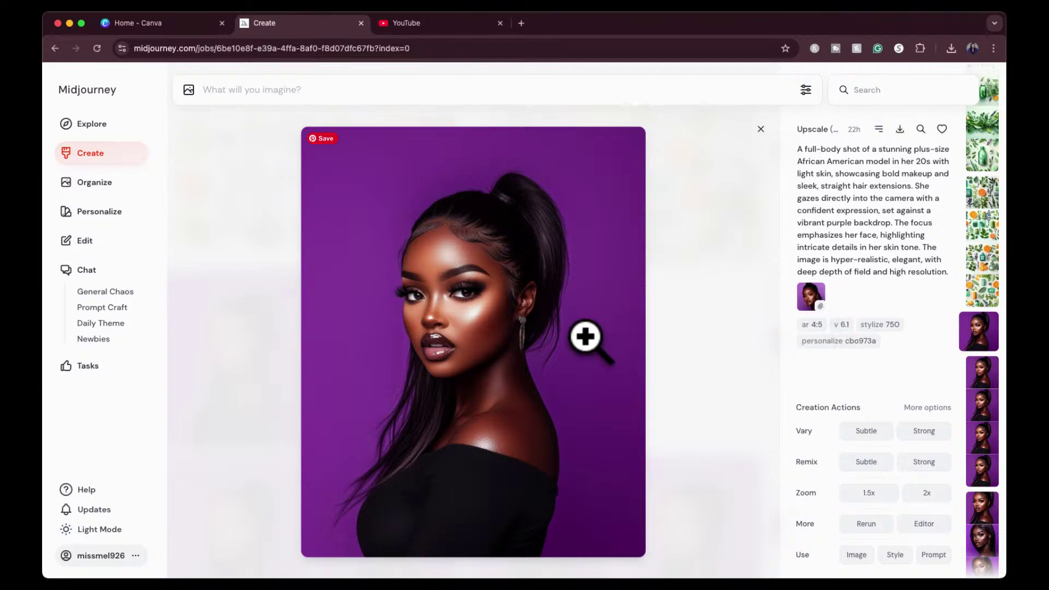
# Step: Add the purple-backdrop portrait as a style reference and also enable it as a character reference
pyautogui.click(895, 554)
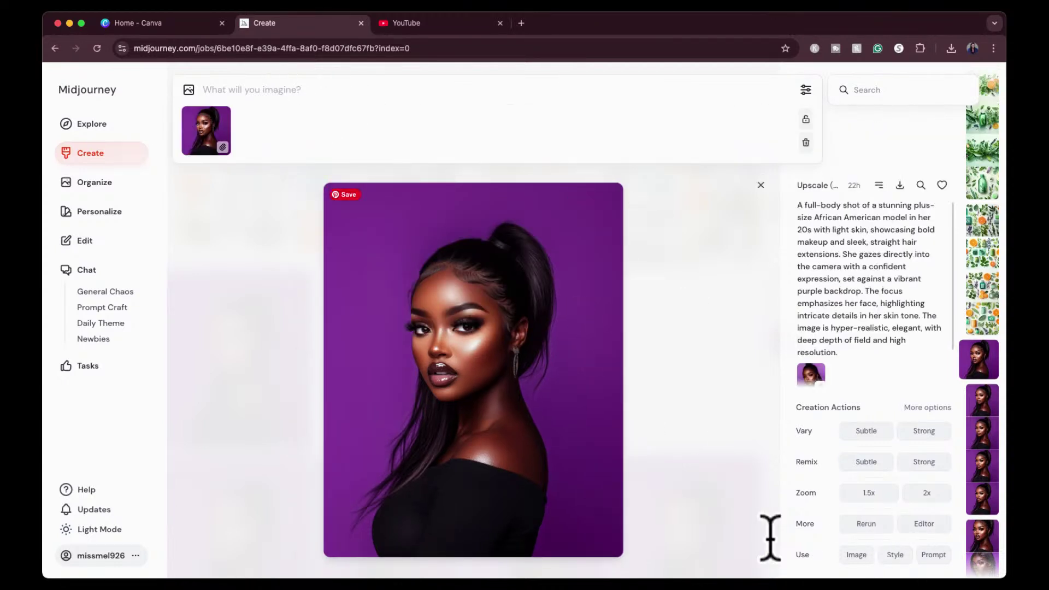
pyautogui.moveTo(215, 157)
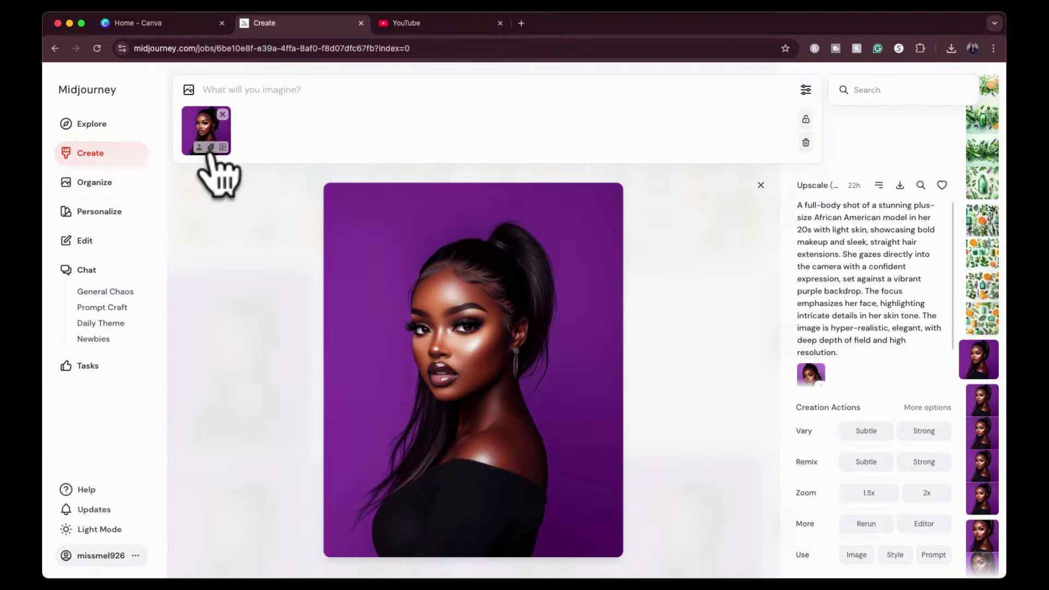
pyautogui.click(199, 147)
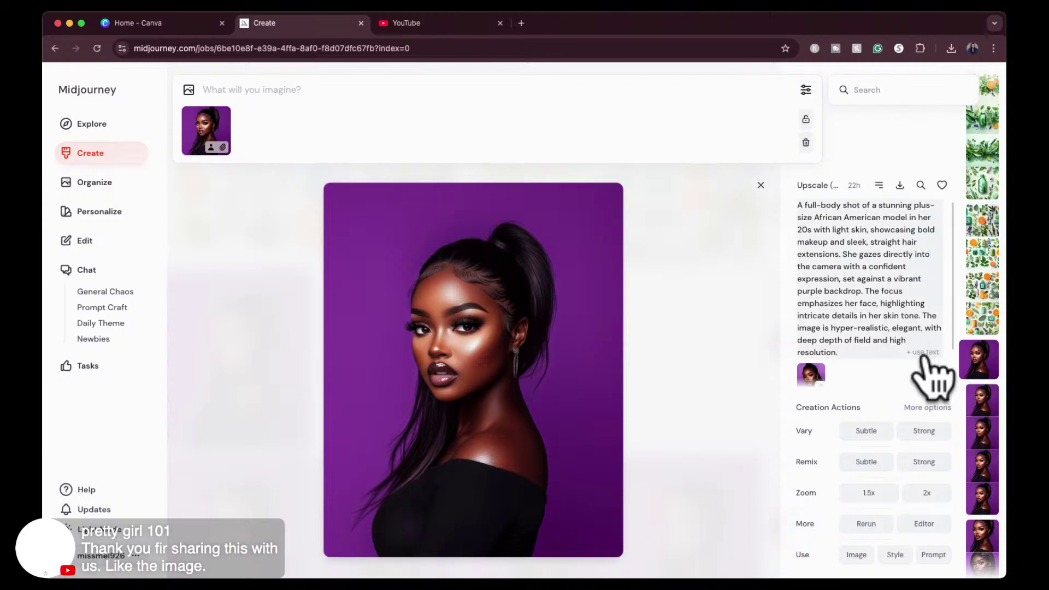
# Step: Reuse the portrait's prompt text and change the backdrop description to "vibrant pink designed backdrop"
pyautogui.click(918, 352)
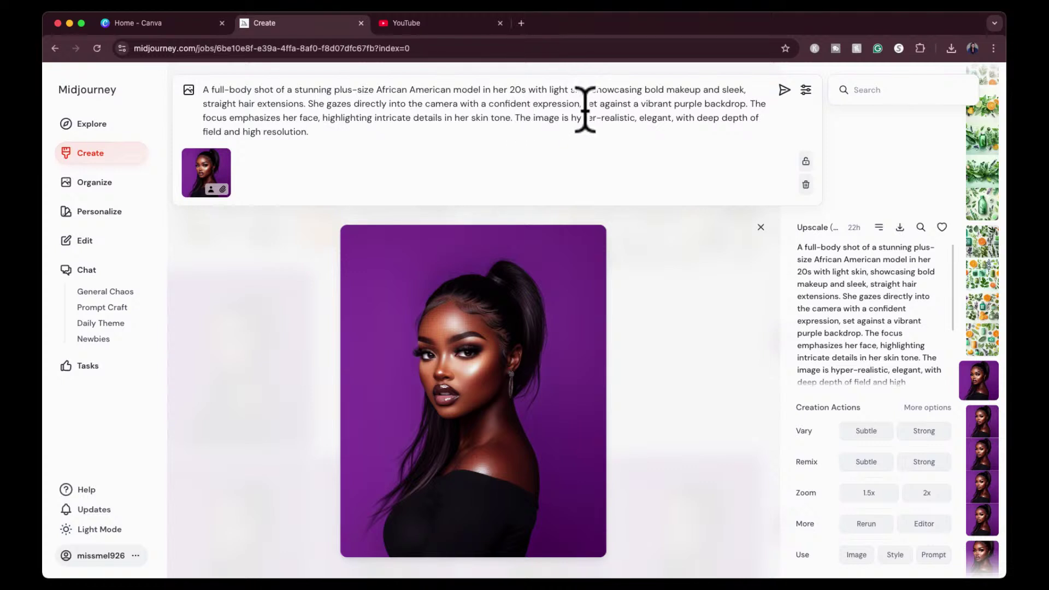
pyautogui.doubleClick(689, 103)
pyautogui.doubleClick(659, 104)
pyautogui.write('pink')
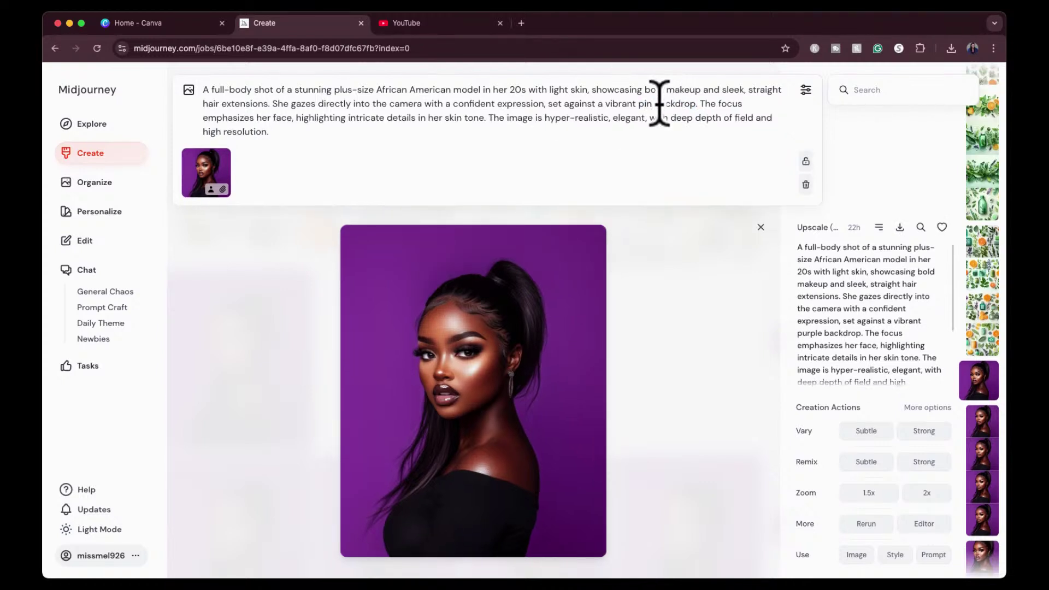
pyautogui.write(' designed')
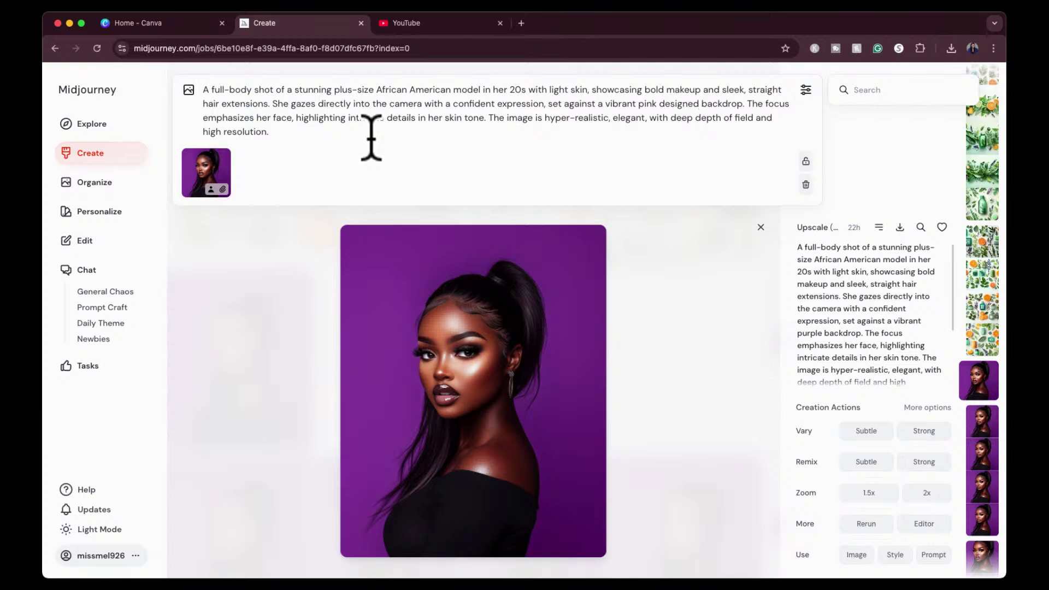
# Step: Submit the prompt, return to the Create page and open the third generated ponytail portrait
pyautogui.press('Return')
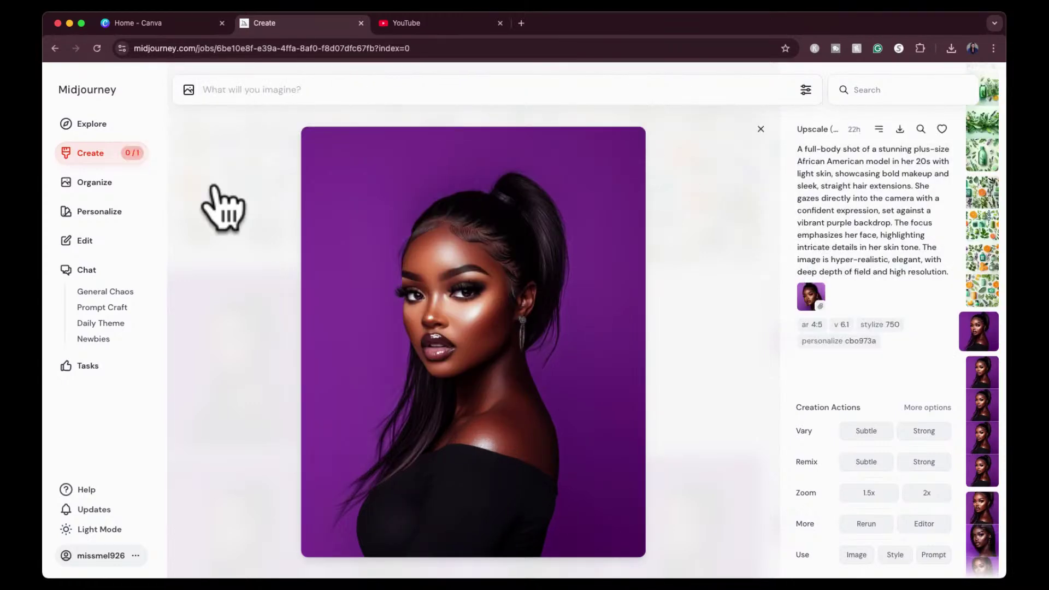
pyautogui.click(759, 131)
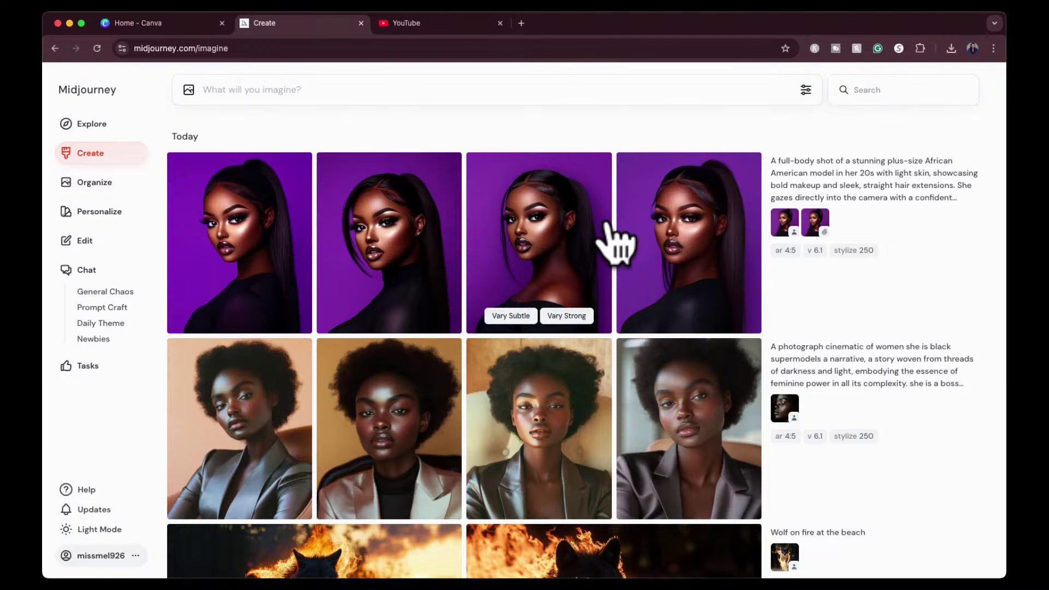
pyautogui.click(529, 235)
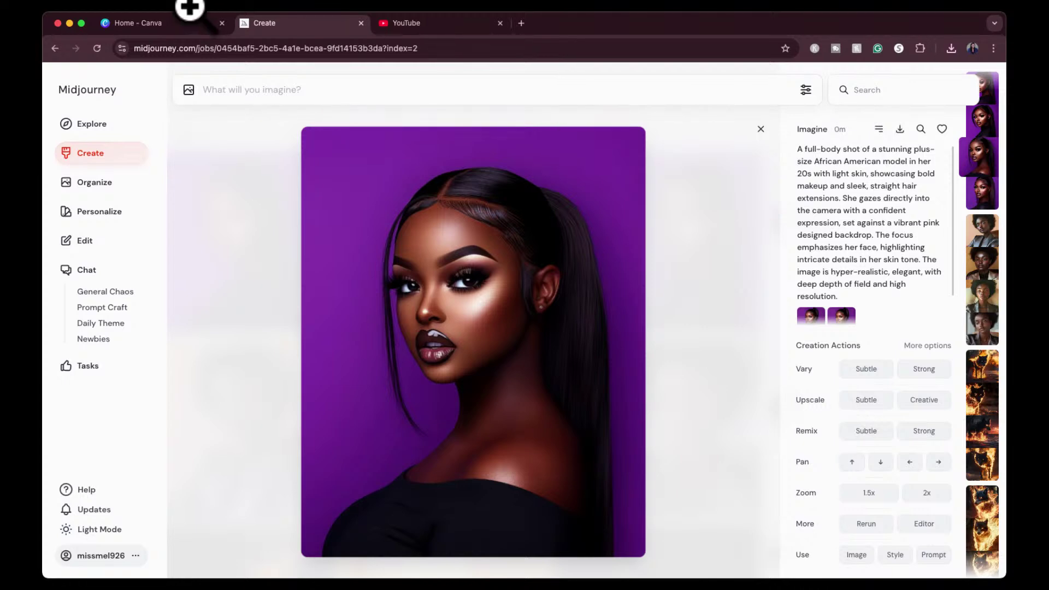
# Step: Switch to Canva and create a new custom-size design of 4 × 5 in
pyautogui.click(174, 19)
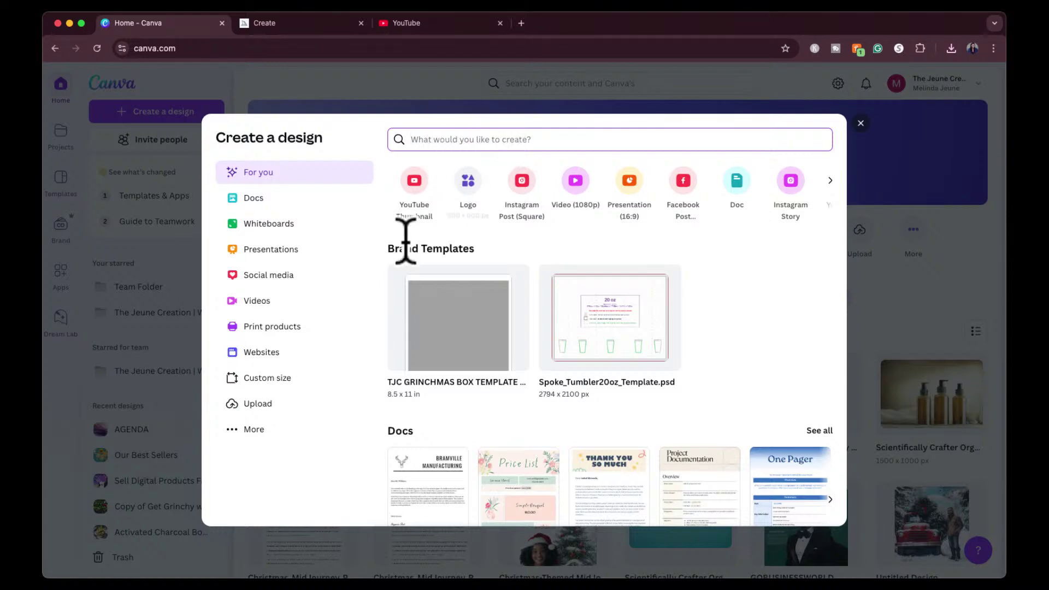
pyautogui.click(255, 387)
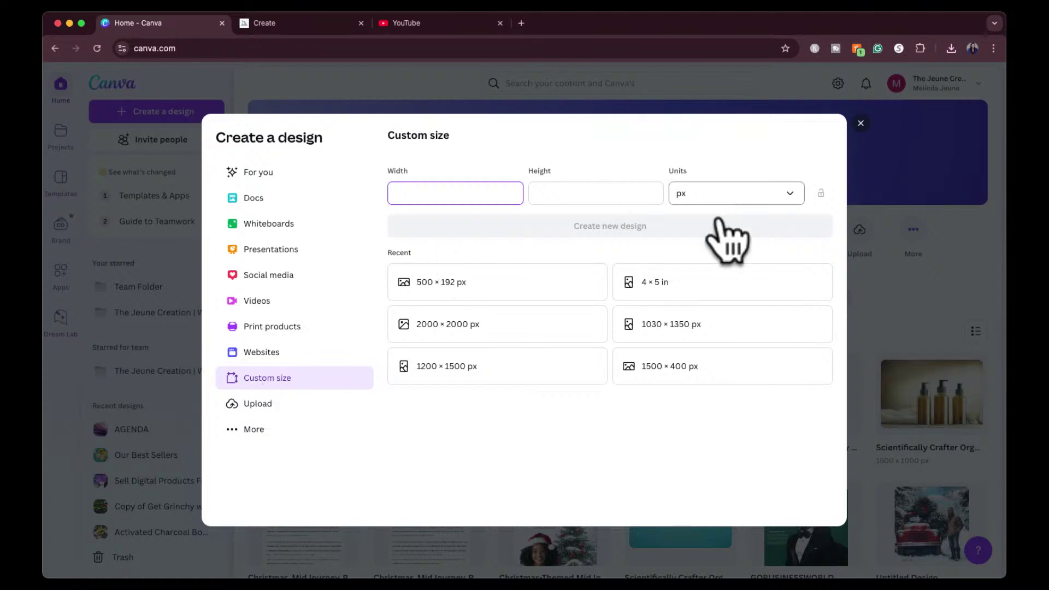
pyautogui.click(677, 288)
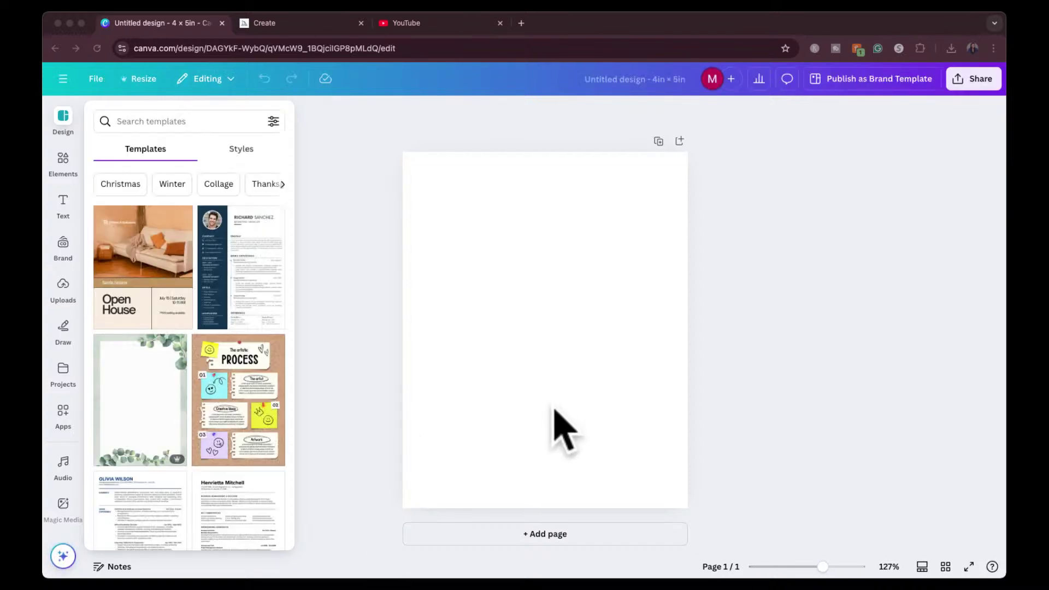
# Step: Paste the copied Midjourney portrait onto the blank page
pyautogui.click(621, 252)
pyautogui.click(626, 256)
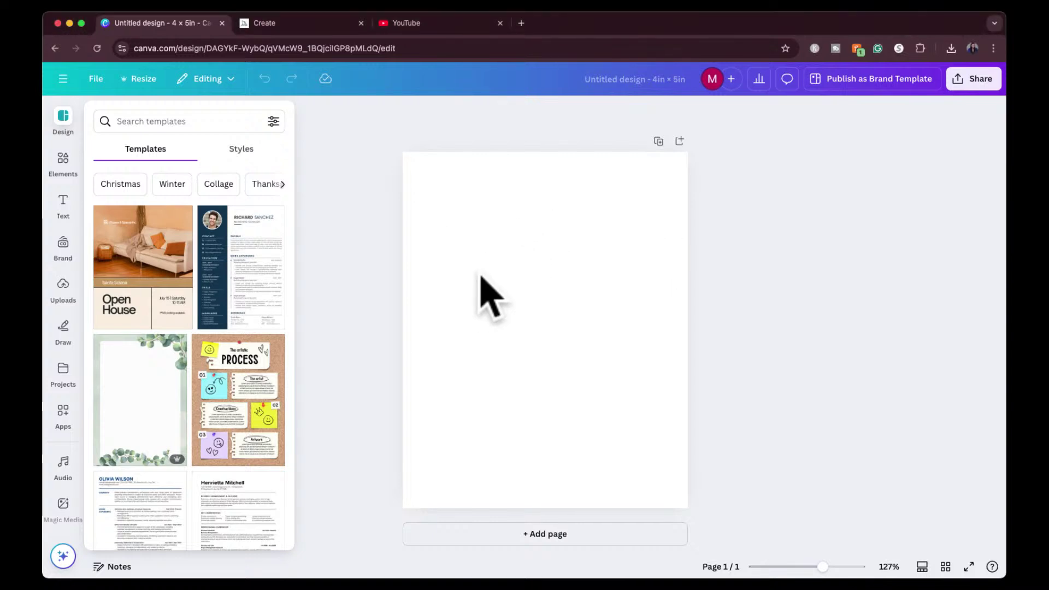
pyautogui.press('super+v')
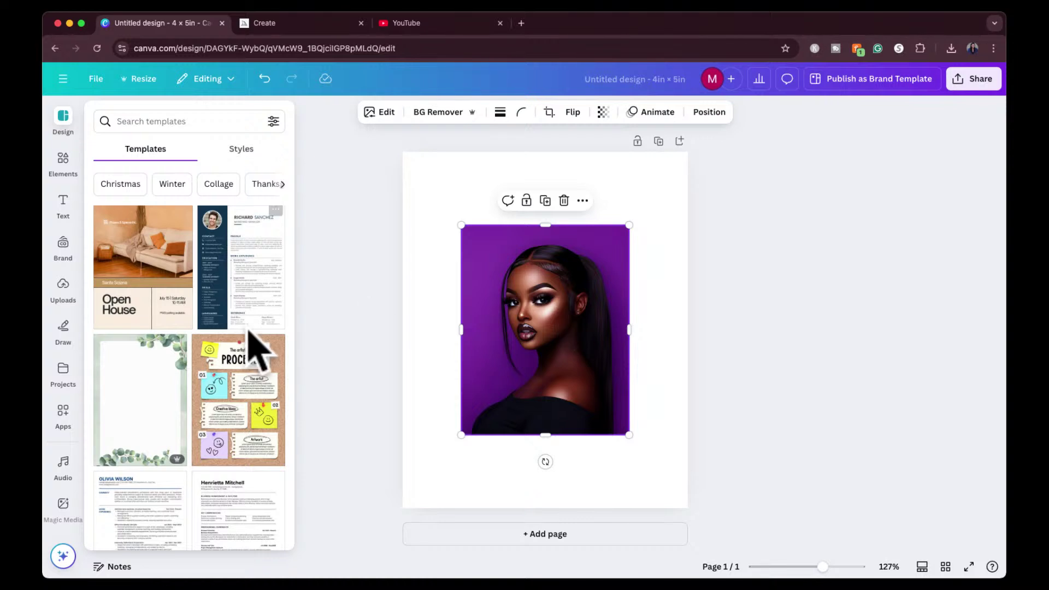
# Step: Upscale the portrait at 2x with the Image Upscaler and replace the image in the design with the enhanced version
pyautogui.scroll(-2, 61, 491)
pyautogui.scroll(-5, 59, 480)
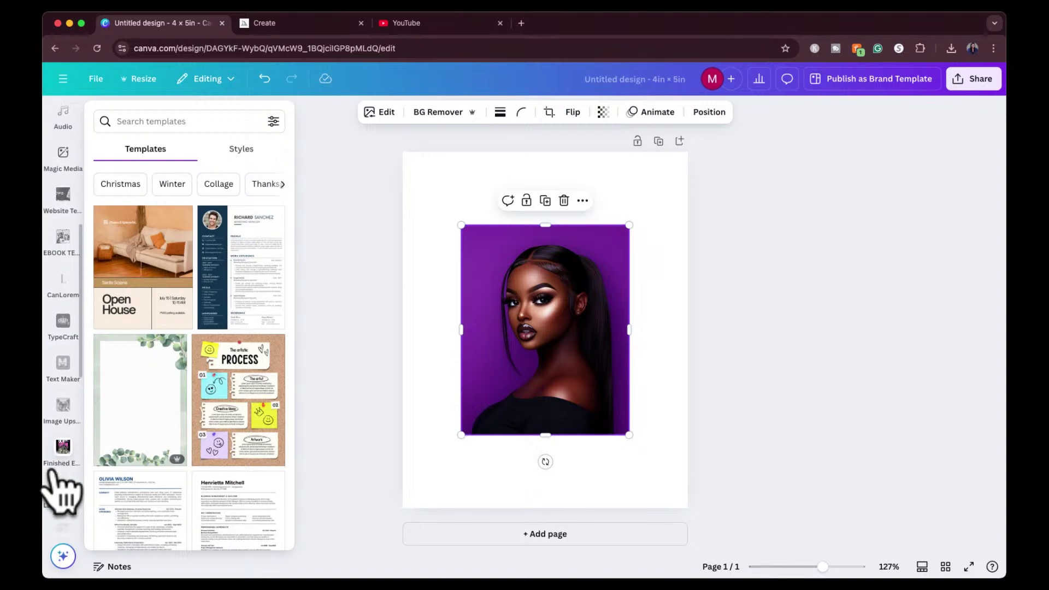
pyautogui.click(62, 418)
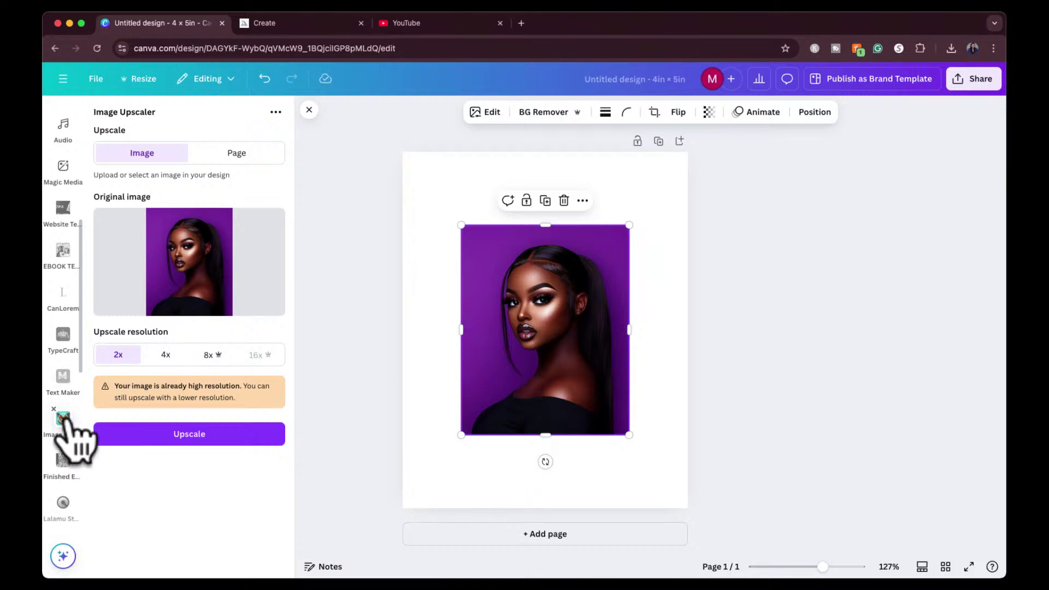
pyautogui.scroll(5, 68, 404)
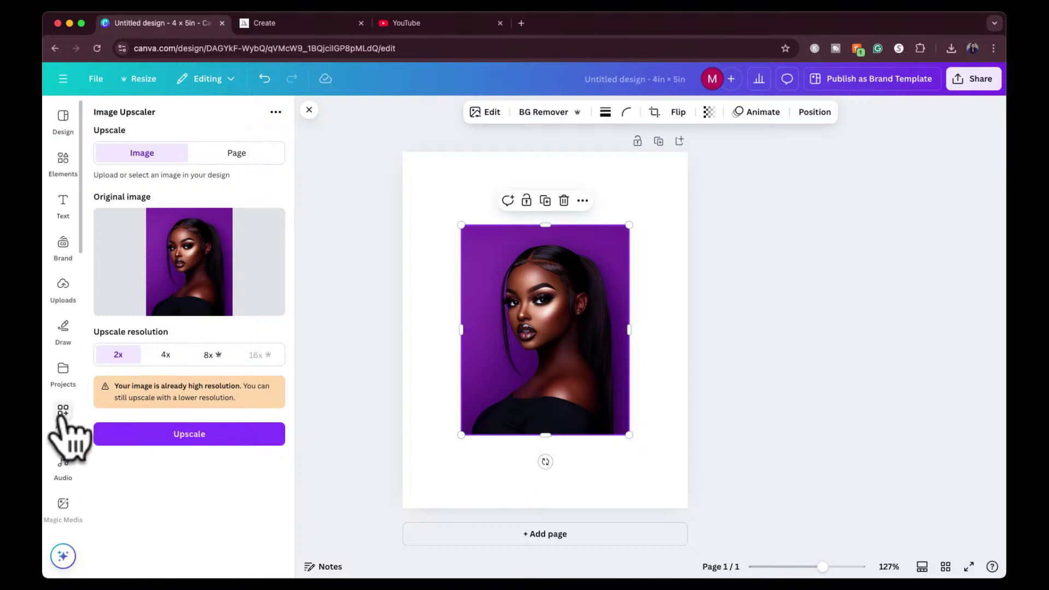
pyautogui.scroll(-10, 60, 409)
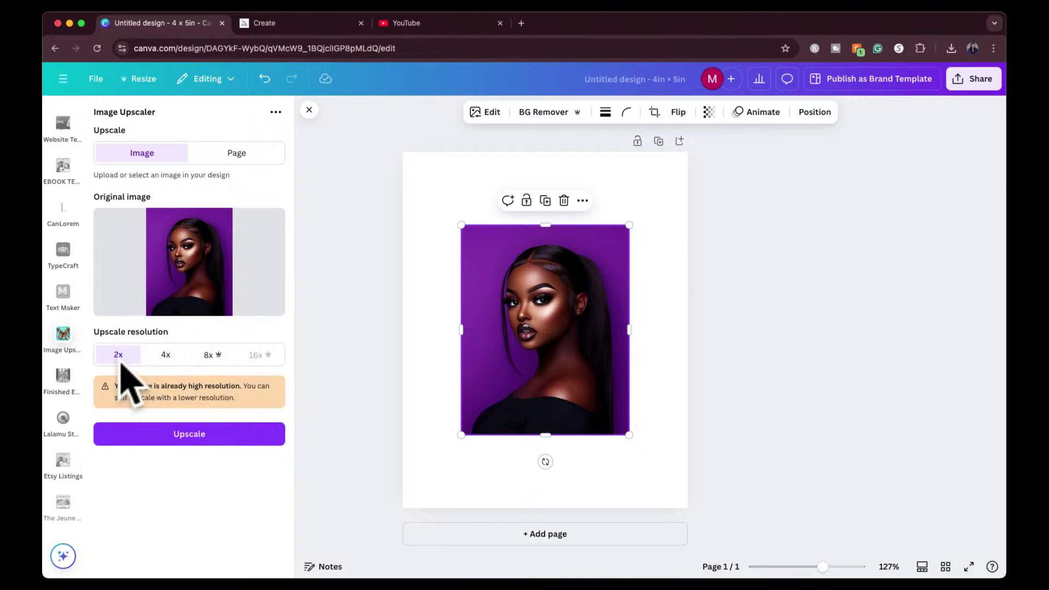
pyautogui.click(115, 355)
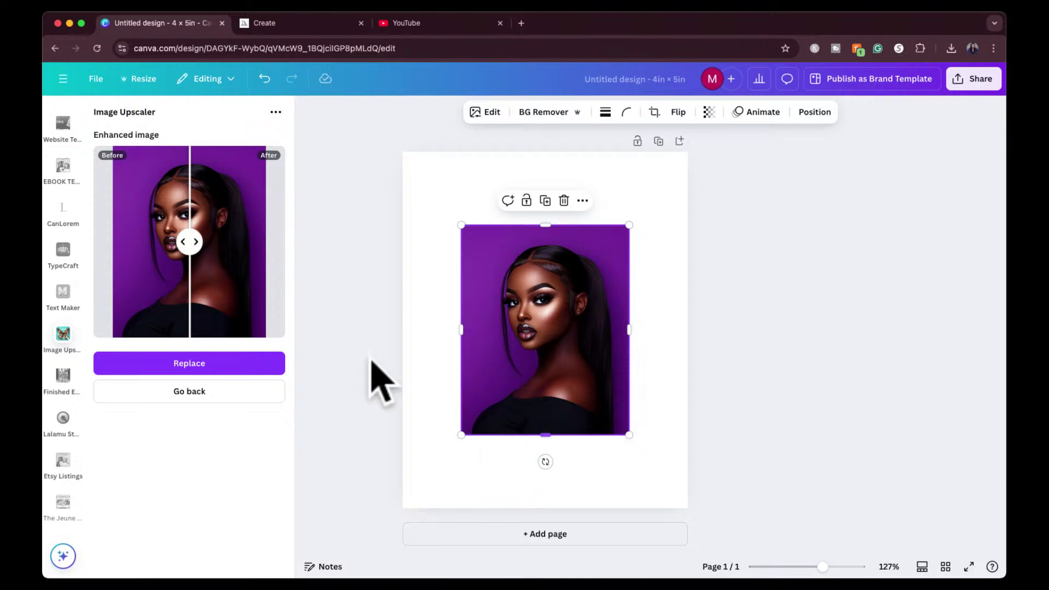
pyautogui.click(236, 360)
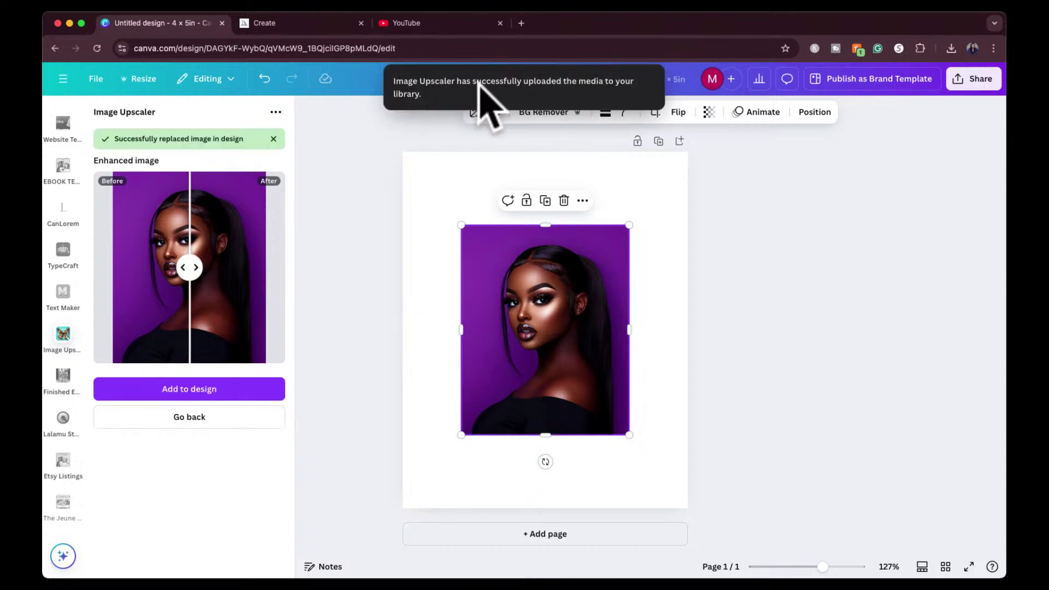
# Step: Move the portrait to the upper-left corner of the page and open the uploaded images
pyautogui.moveTo(521, 313); pyautogui.dragTo(461, 240)
pyautogui.scroll(5, 68, 254)
pyautogui.click(66, 298)
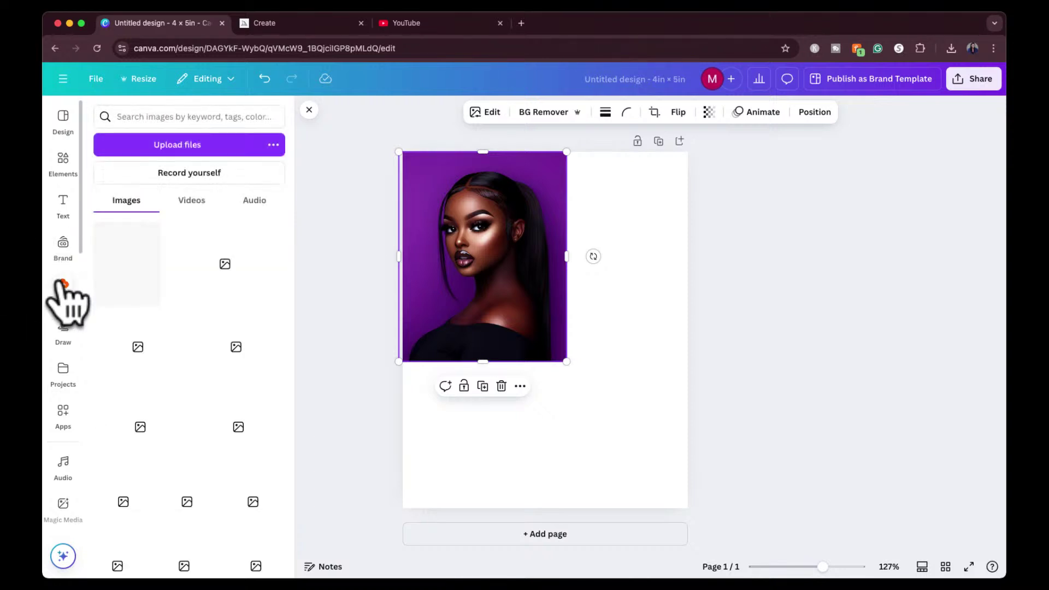
# Step: Replace the portrait on the page with the enhanced copy from the uploads and enlarge it to fill the whole page
pyautogui.click(143, 282)
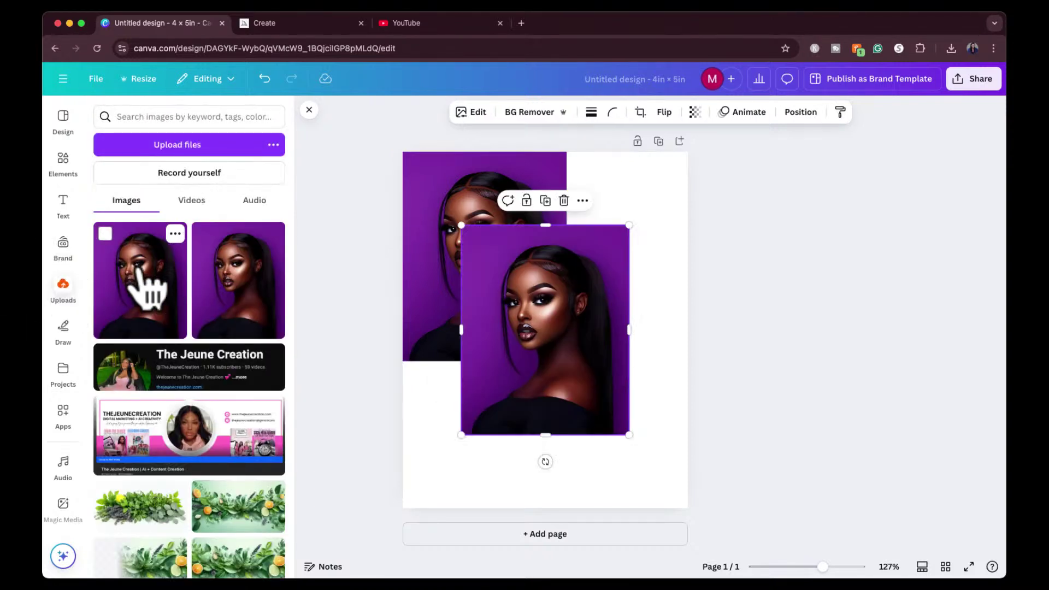
pyautogui.click(437, 185)
pyautogui.press('Delete')
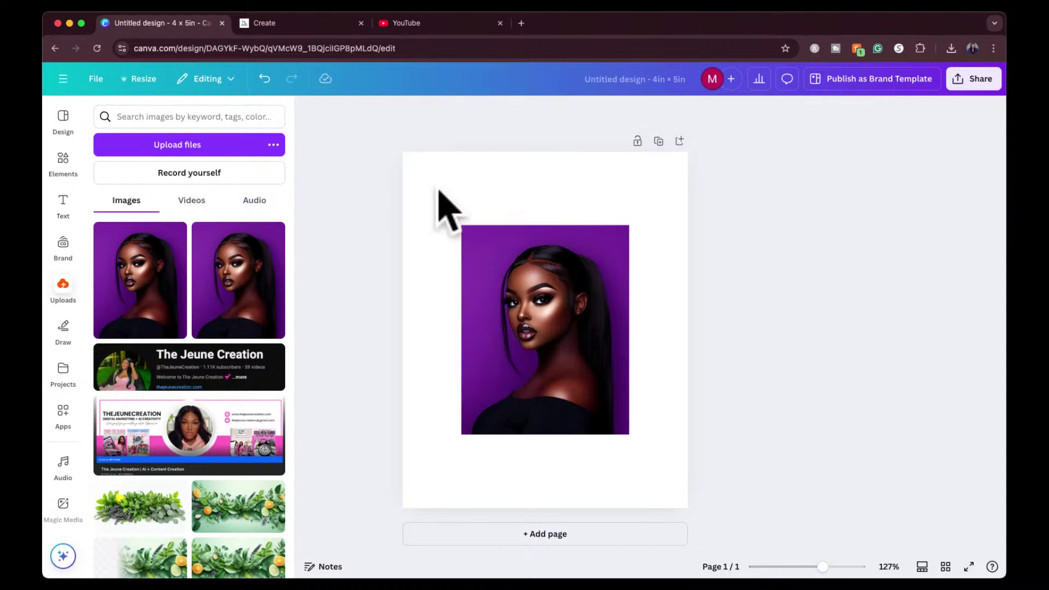
pyautogui.moveTo(538, 304); pyautogui.dragTo(475, 222)
pyautogui.moveTo(567, 362); pyautogui.dragTo(687, 508)
pyautogui.click(751, 445)
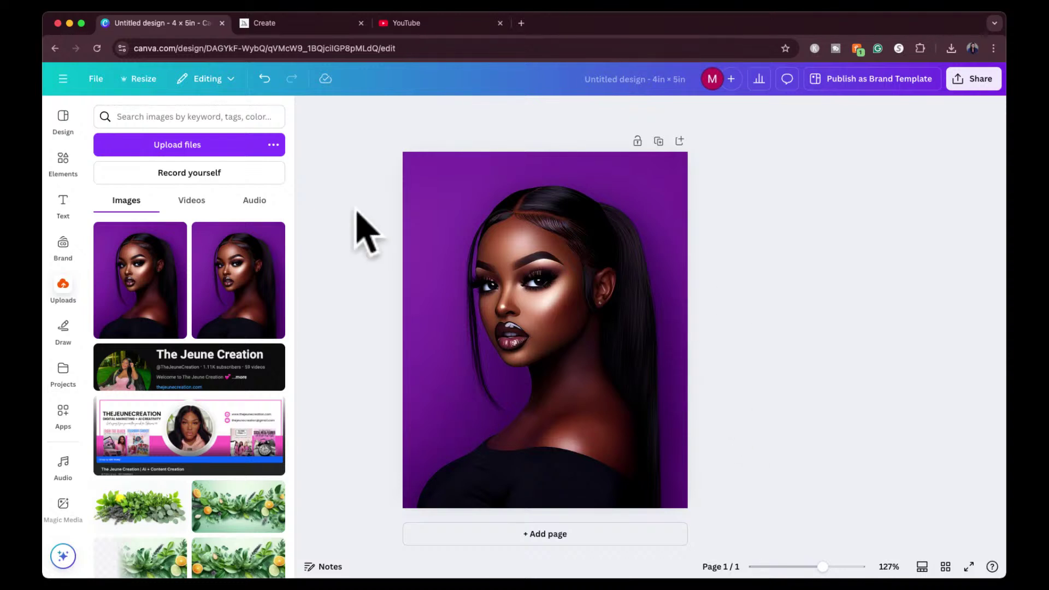
# Step: Remove the portrait's background, shrink the cut-out and centre it along the page's bottom edge
pyautogui.click(527, 312)
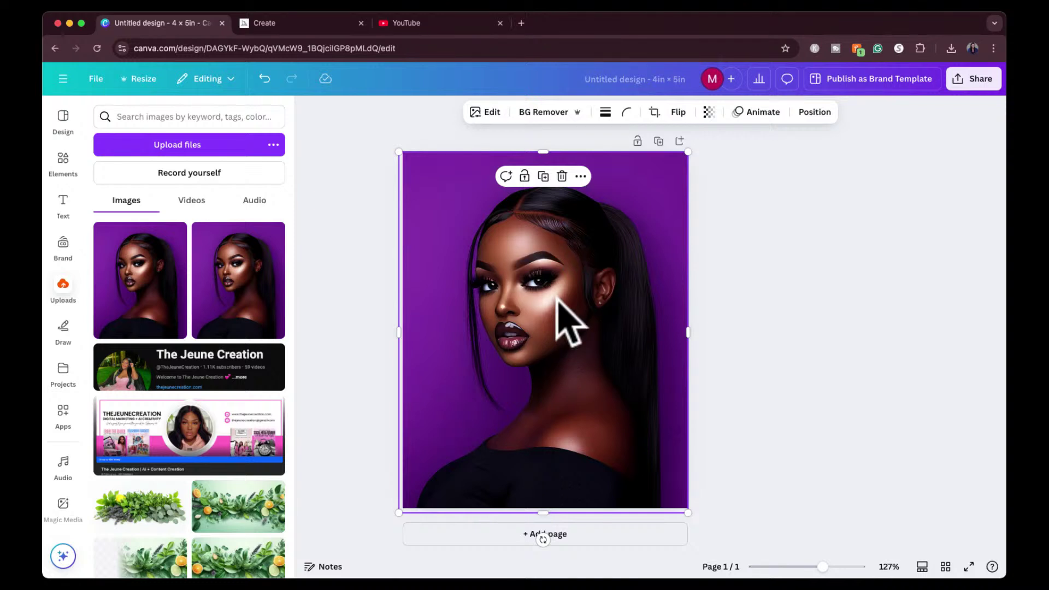
pyautogui.click(558, 112)
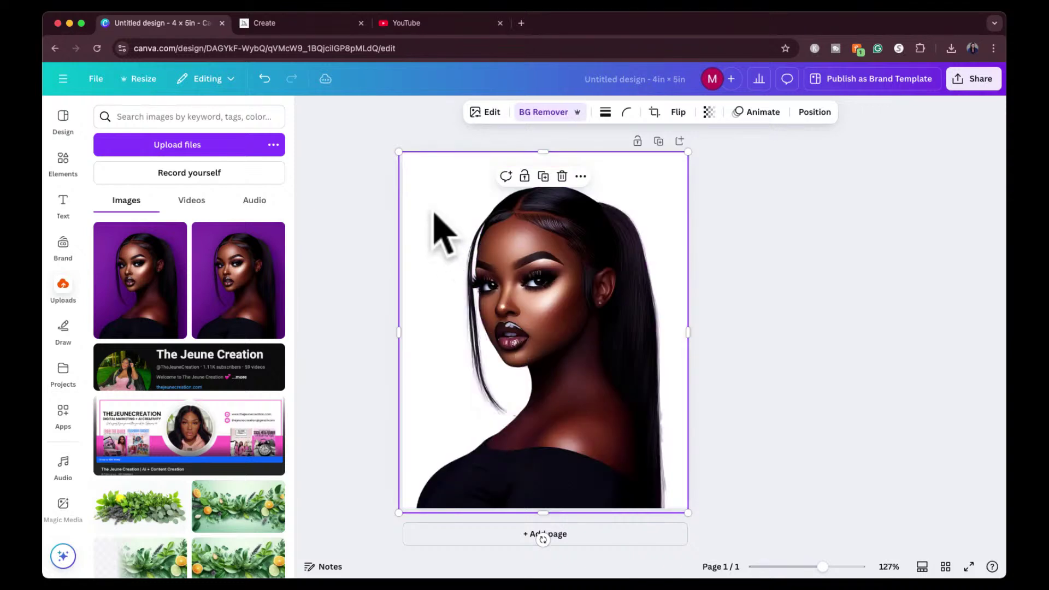
pyautogui.moveTo(398, 153); pyautogui.dragTo(471, 242)
pyautogui.moveTo(571, 325); pyautogui.dragTo(544, 331)
pyautogui.click(814, 289)
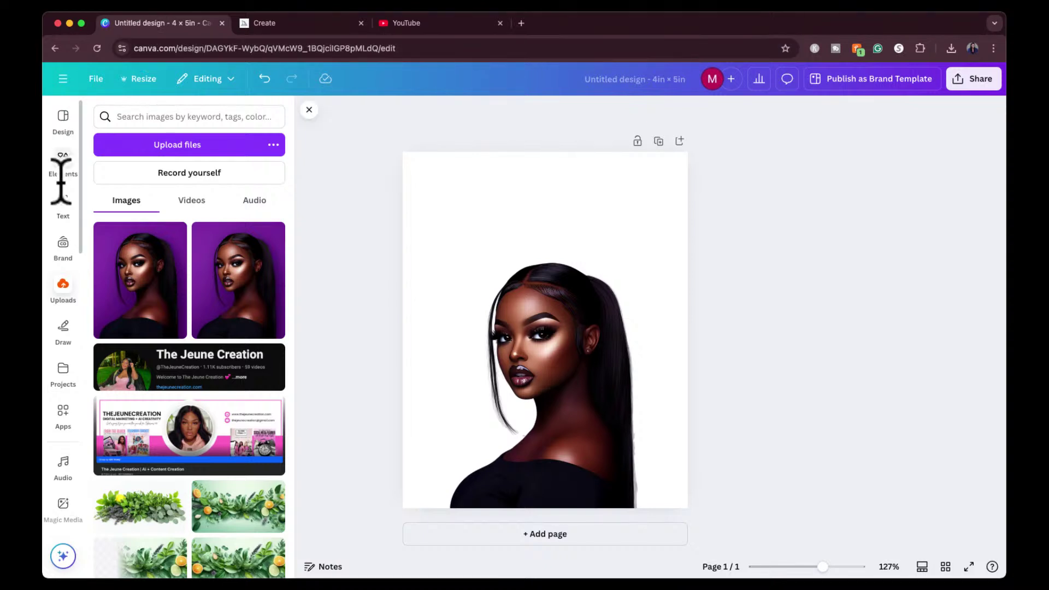
# Step: Add a serif text box reading "Top 10 Beauty Hacks For Content Creators" and shrink it to 9.8 pt beside the woman's shoulder
pyautogui.click(63, 204)
pyautogui.click(187, 289)
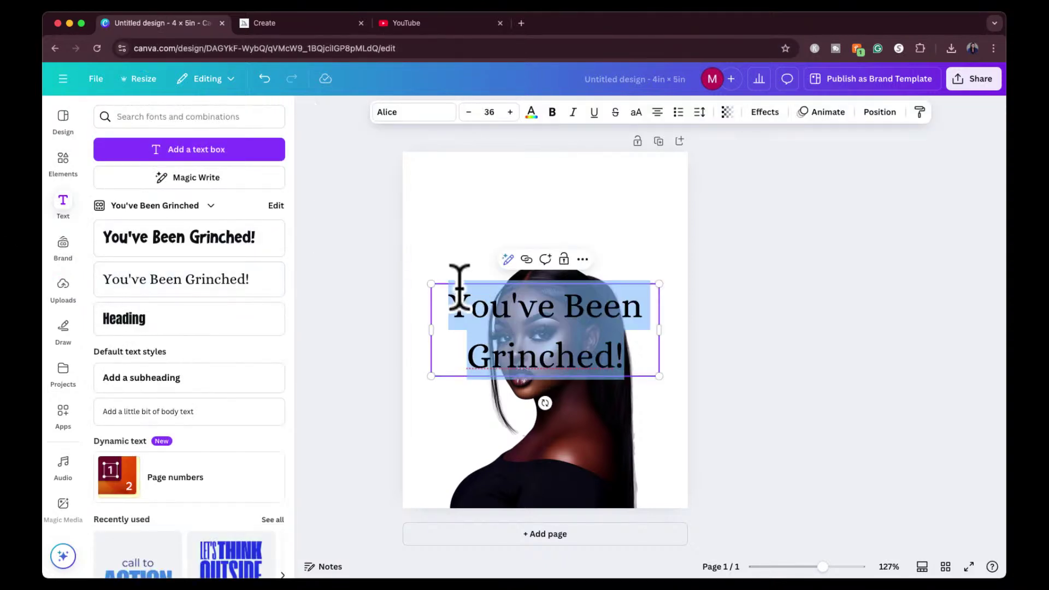
pyautogui.write('Top')
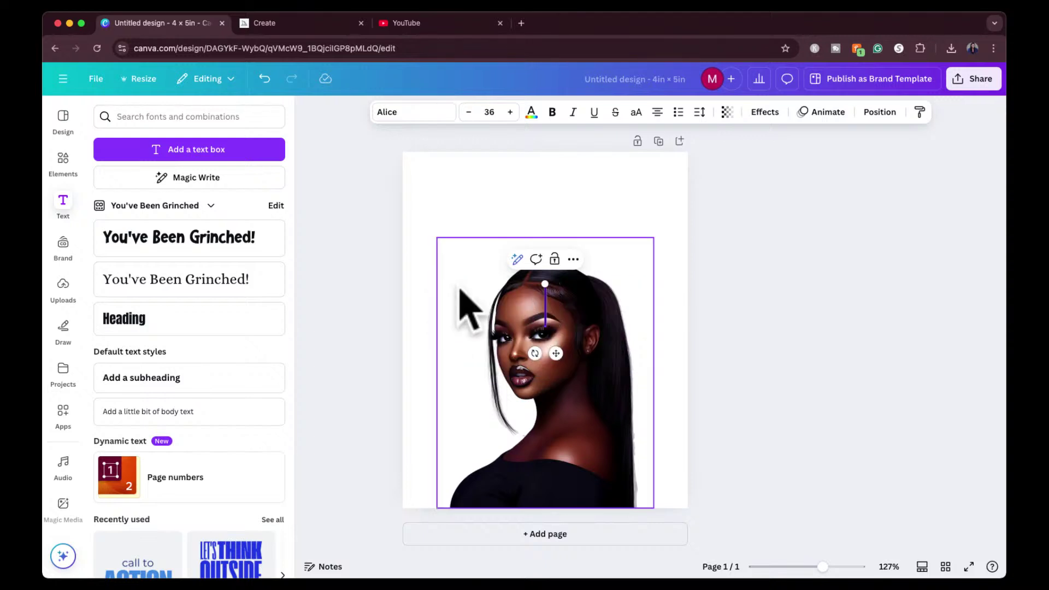
pyautogui.write(' 1')
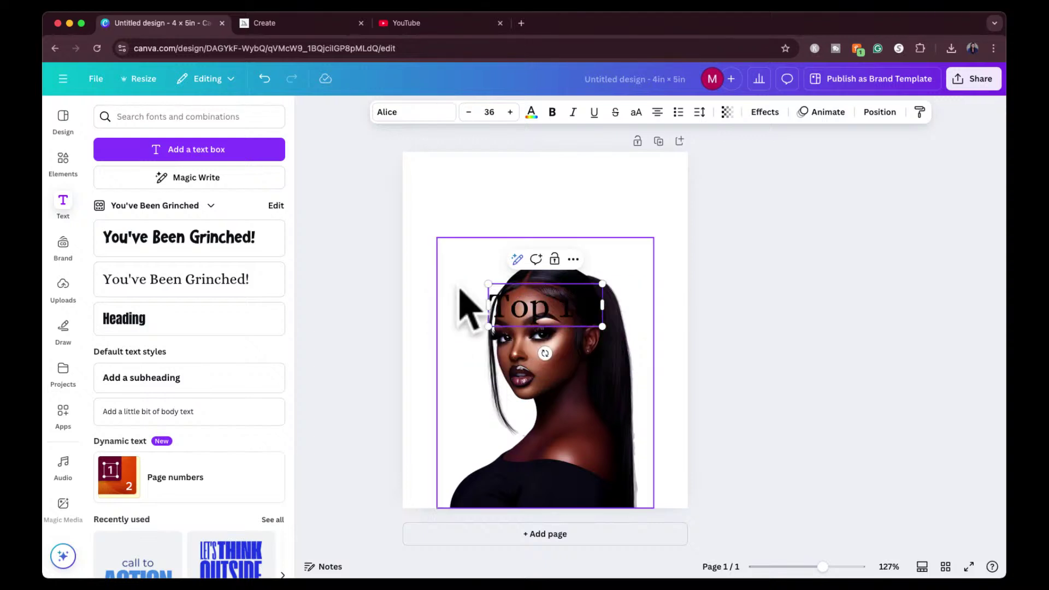
pyautogui.write('0 Beauty Hak')
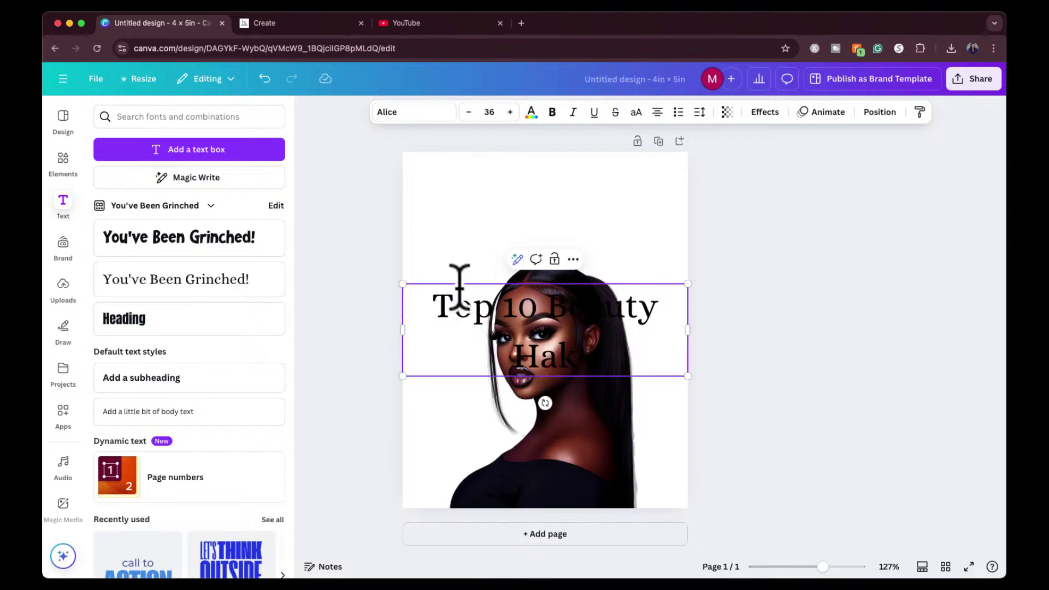
pyautogui.press('BackSpace')
pyautogui.write('cks')
pyautogui.press('Return')
pyautogui.write('For Con')
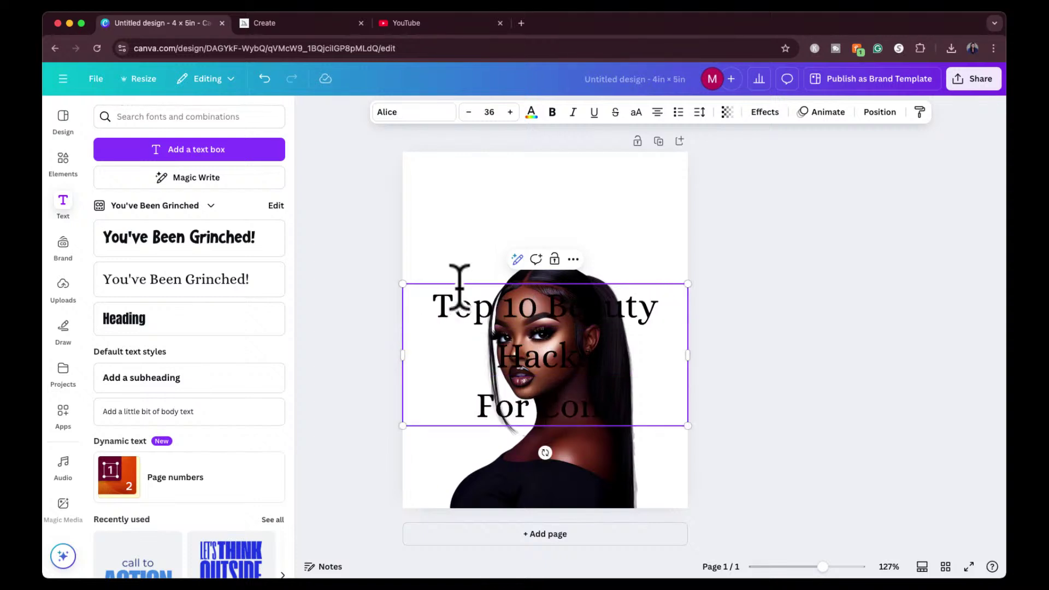
pyautogui.write('tent Creator')
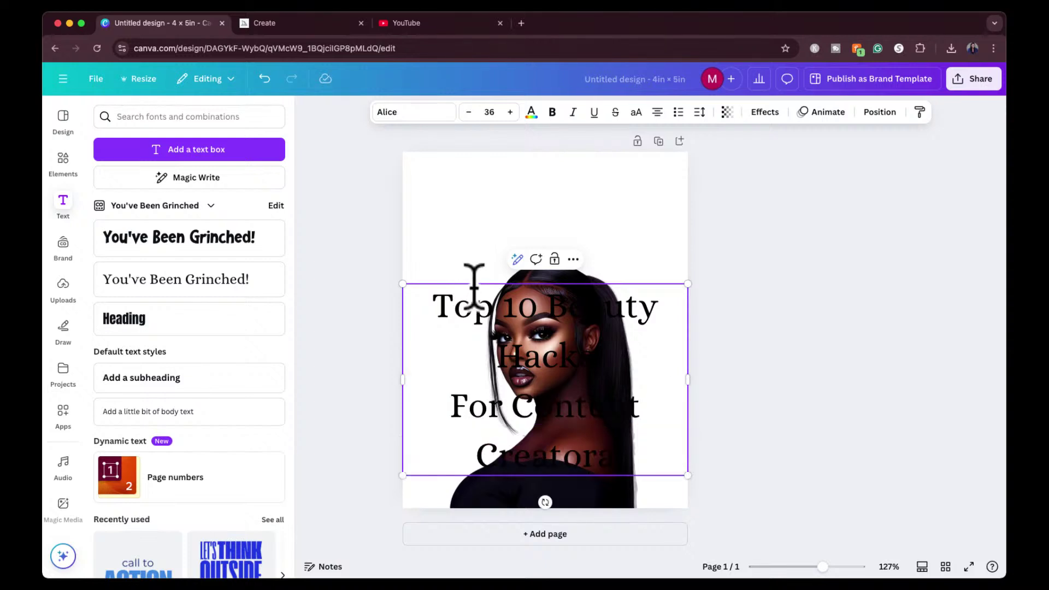
pyautogui.write('s')
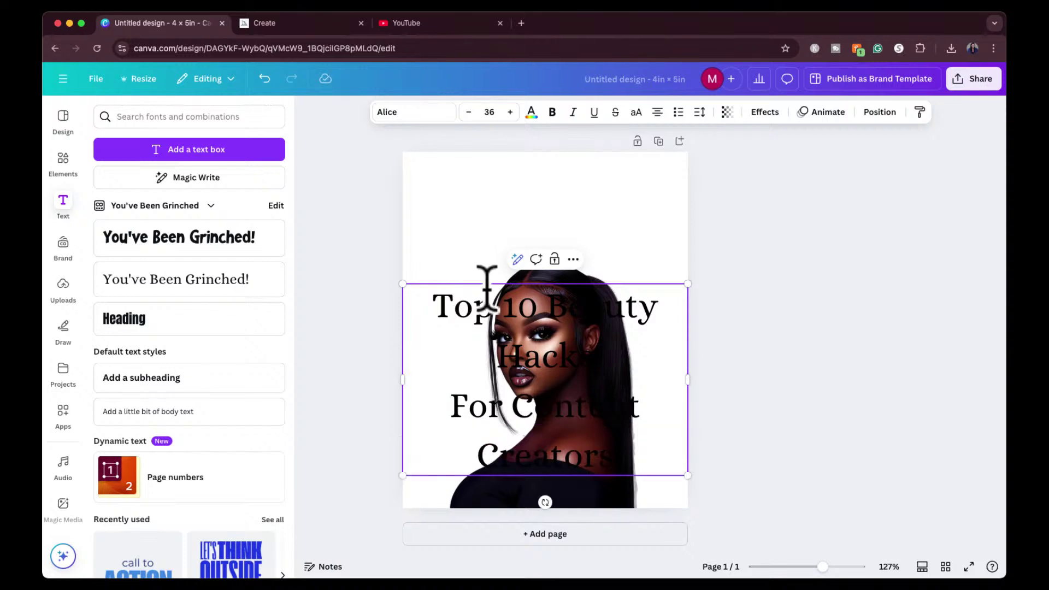
pyautogui.moveTo(687, 476); pyautogui.dragTo(448, 424)
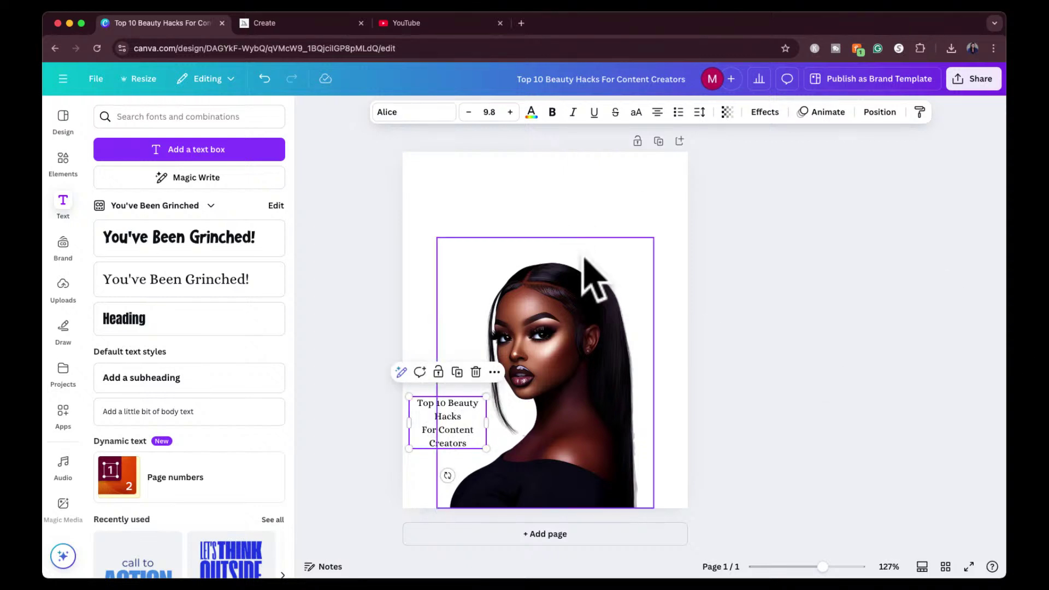
# Step: Insert the "keep it SIMPLE" font combination and place it at the top of the page above the portrait
pyautogui.scroll(-2, 186, 385)
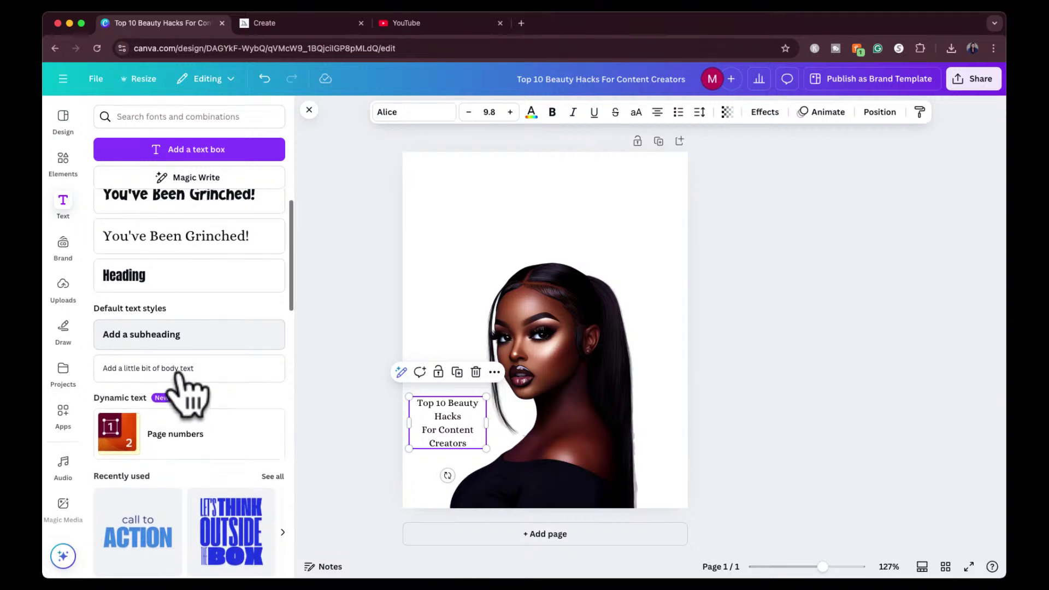
pyautogui.scroll(-5, 185, 385)
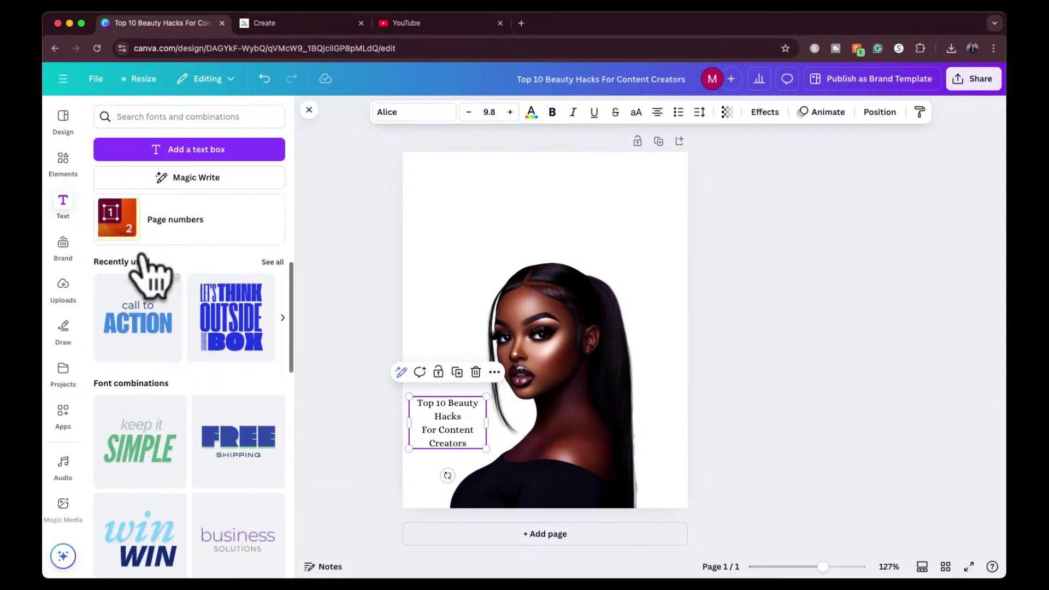
pyautogui.click(149, 471)
pyautogui.moveTo(542, 351); pyautogui.dragTo(534, 226)
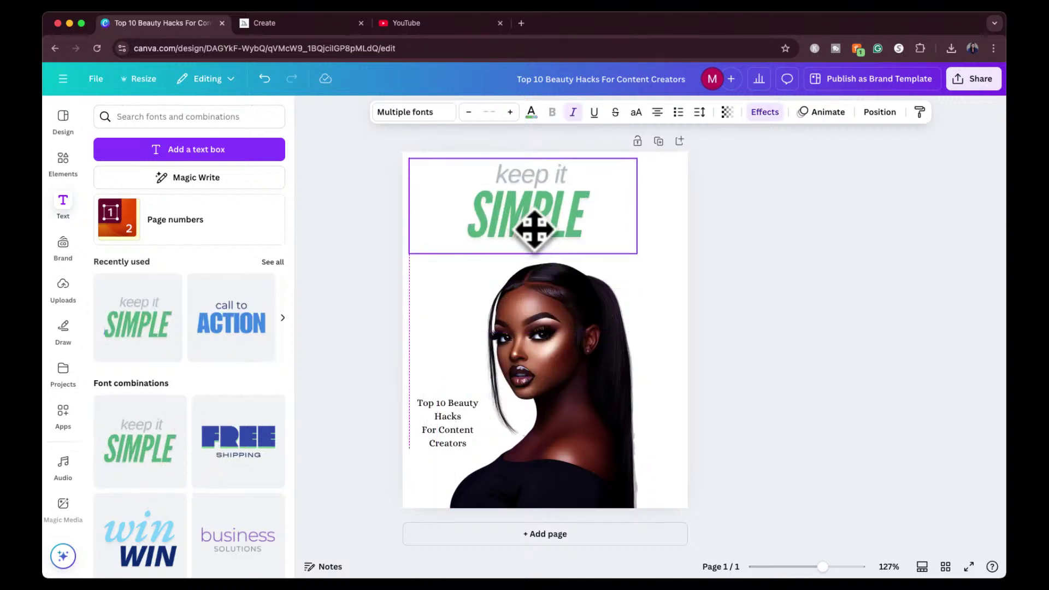
# Step: Replace the "keep it" line with "TOP 10 BEAUTY HACKS"
pyautogui.click(538, 180)
pyautogui.doubleClick(537, 172)
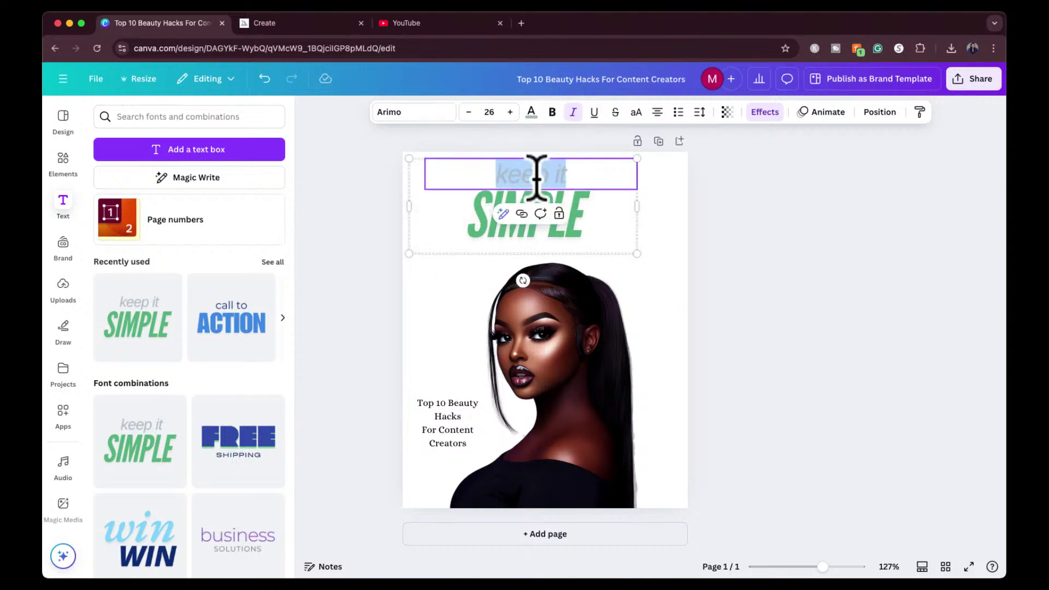
pyautogui.write('TOP')
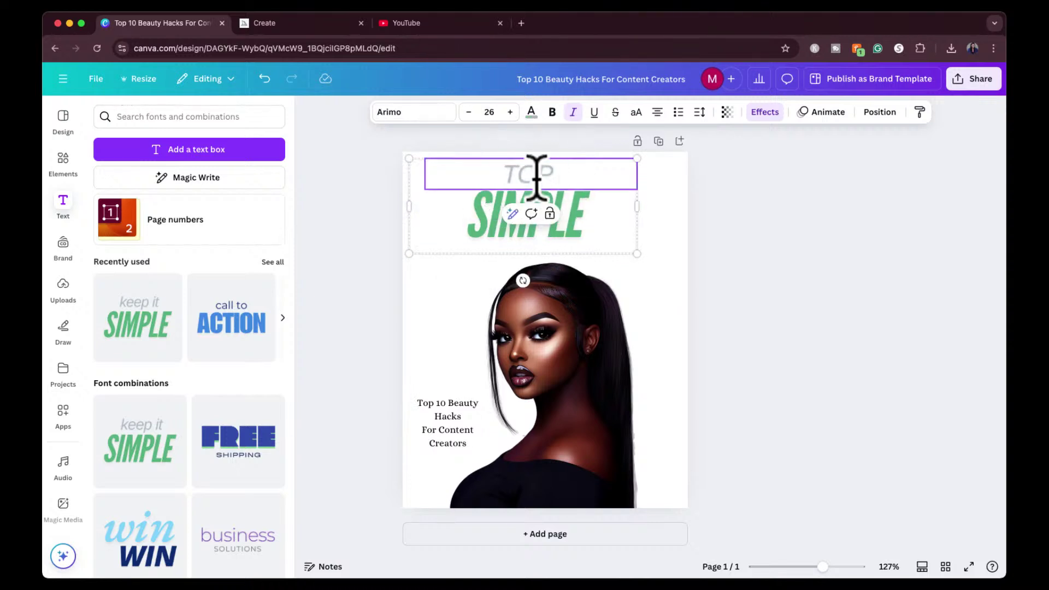
pyautogui.write(' 10 BEAU')
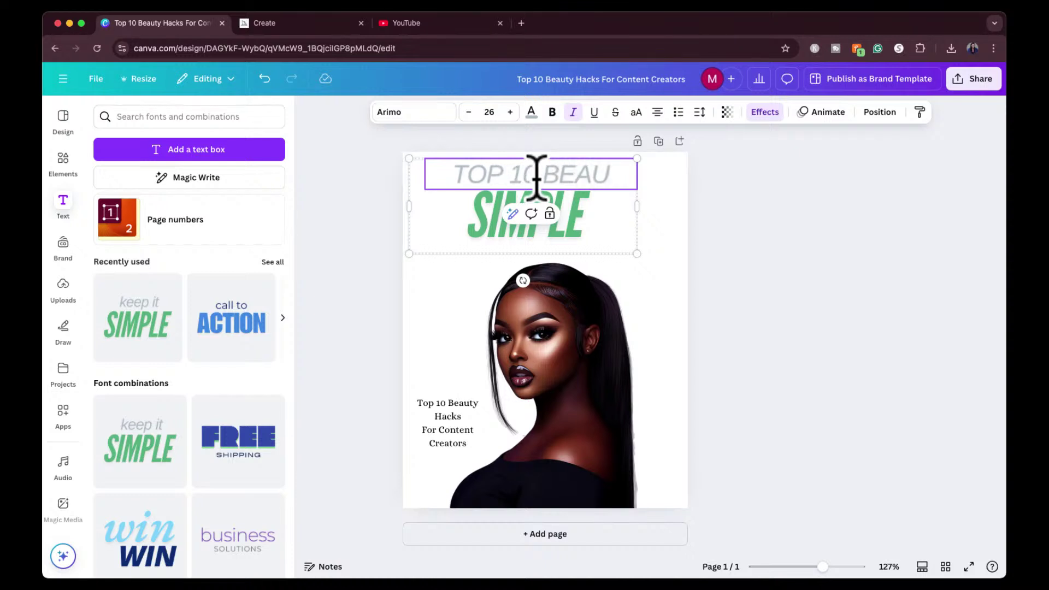
pyautogui.write('TY HACKS')
# Step: Reduce the "TOP 10 BEAUTY HACKS" font size and scale the title group up to nearly the page width, giving that line 21.6 pt
pyautogui.hotkey('ctrl', 'a')
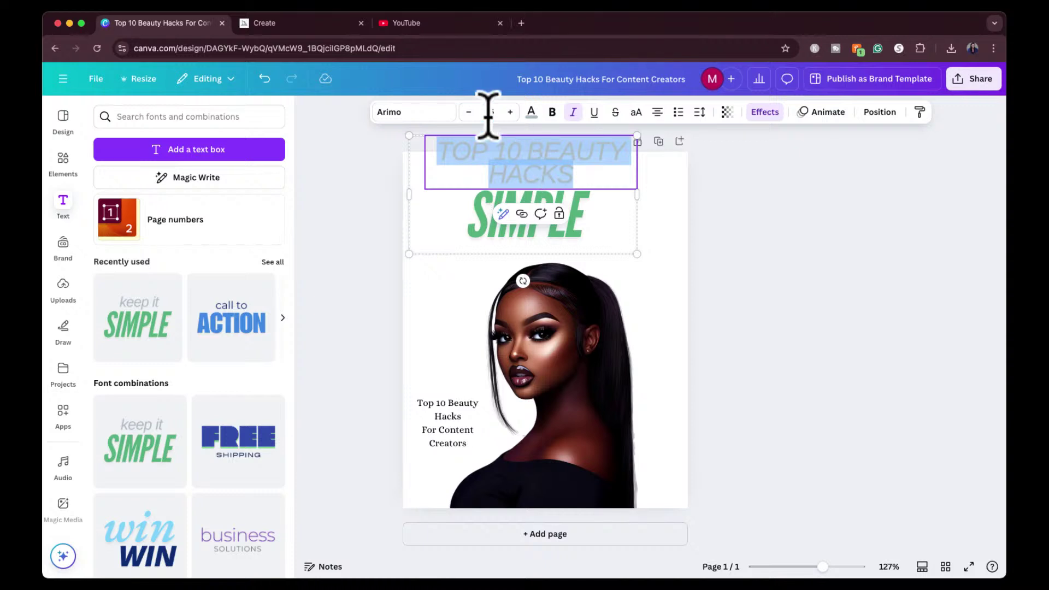
pyautogui.click(468, 112)
pyautogui.click(467, 112)
pyautogui.click(468, 112)
pyautogui.click(468, 112)
pyautogui.click(468, 112)
pyautogui.click(467, 112)
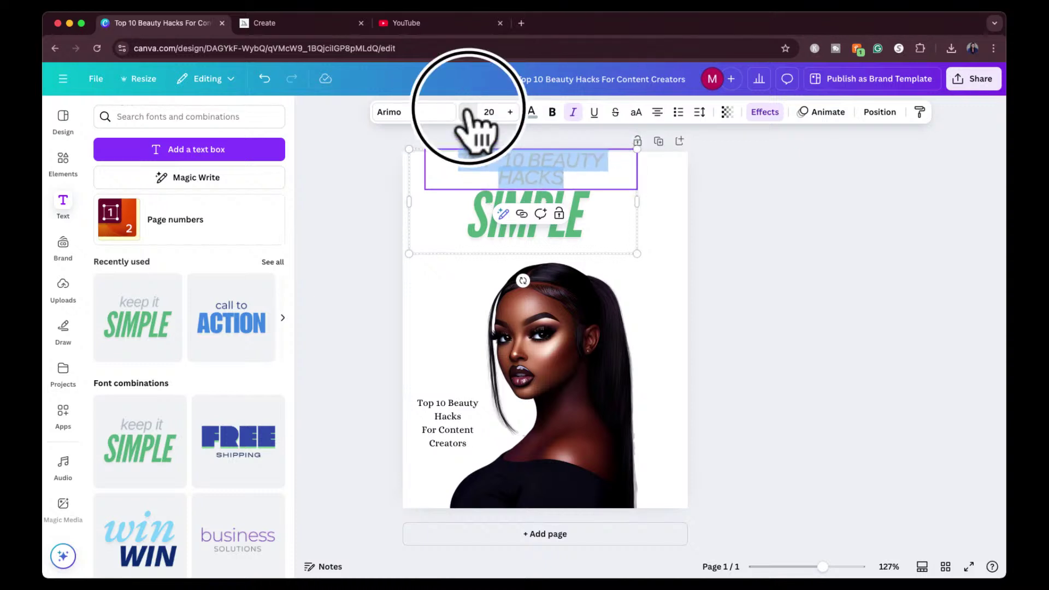
pyautogui.click(468, 112)
pyautogui.click(467, 112)
pyautogui.click(656, 255)
pyautogui.moveTo(657, 257); pyautogui.dragTo(684, 256)
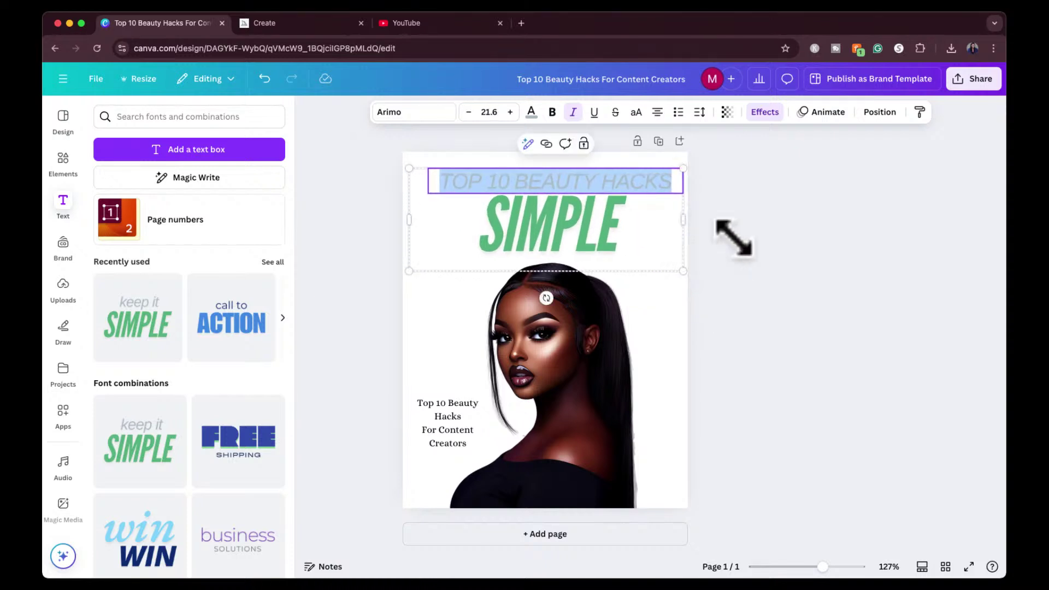
pyautogui.click(753, 215)
# Step: Add "FOR" to the end of the top title line and reduce its font size until it fits on one line
pyautogui.doubleClick(658, 184)
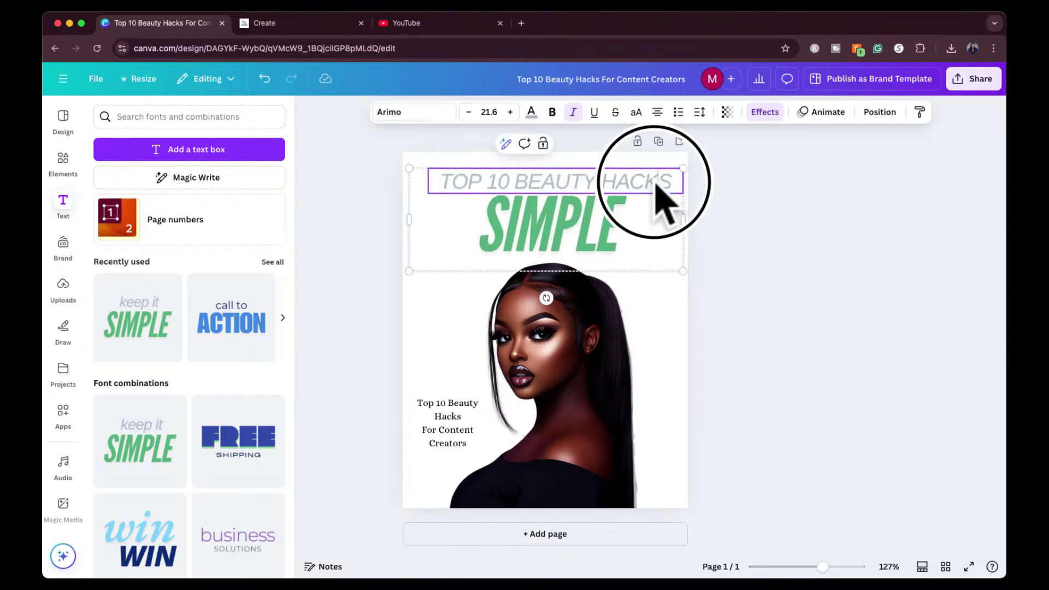
pyautogui.click(677, 180)
pyautogui.write('FOR')
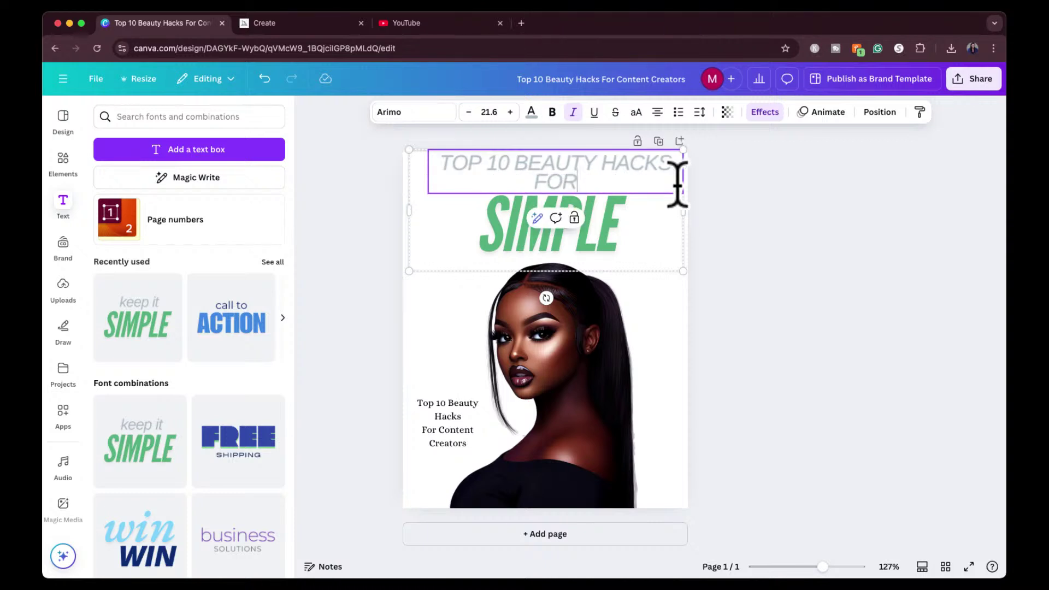
pyautogui.tripleClick(676, 180)
pyautogui.click(468, 112)
pyautogui.click(468, 112)
# Step: Replace "SIMPLE" with "CONTENT CREATORS" and set its font size to 52 so it fits on one line
pyautogui.click(511, 263)
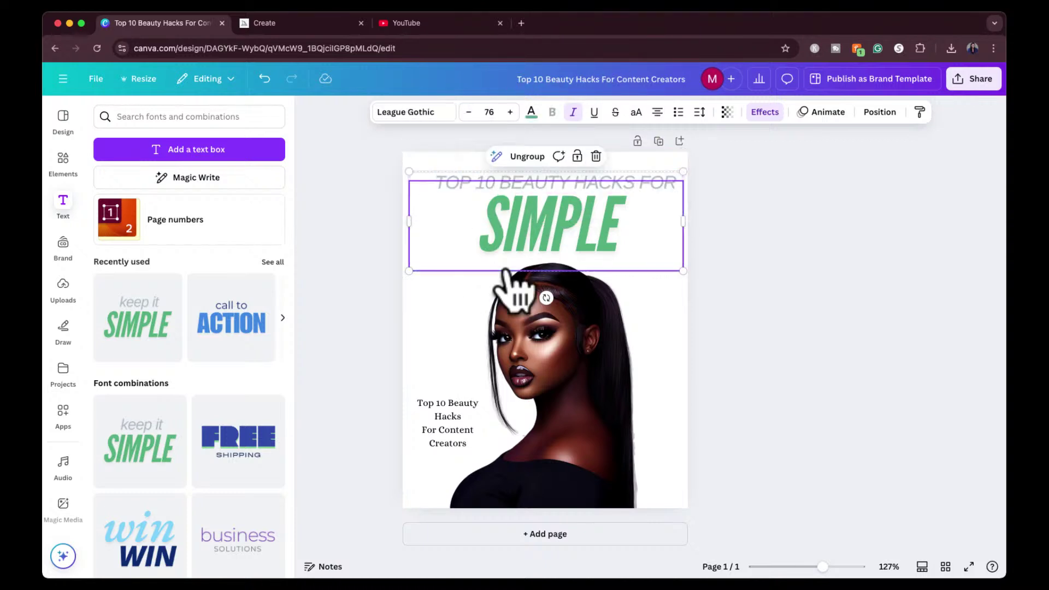
pyautogui.doubleClick(512, 242)
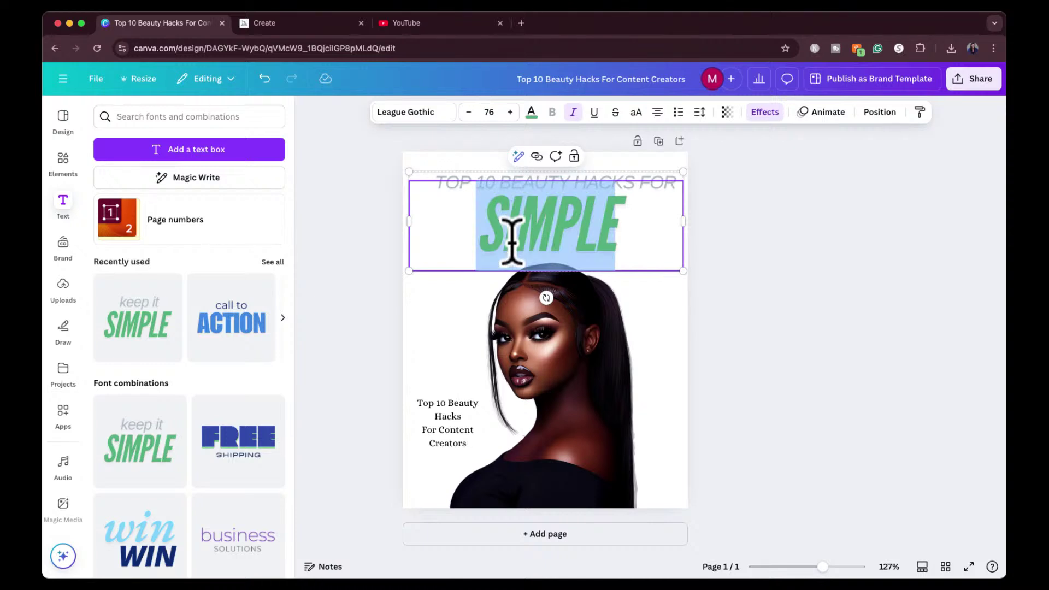
pyautogui.write('CONTENT CREATORS')
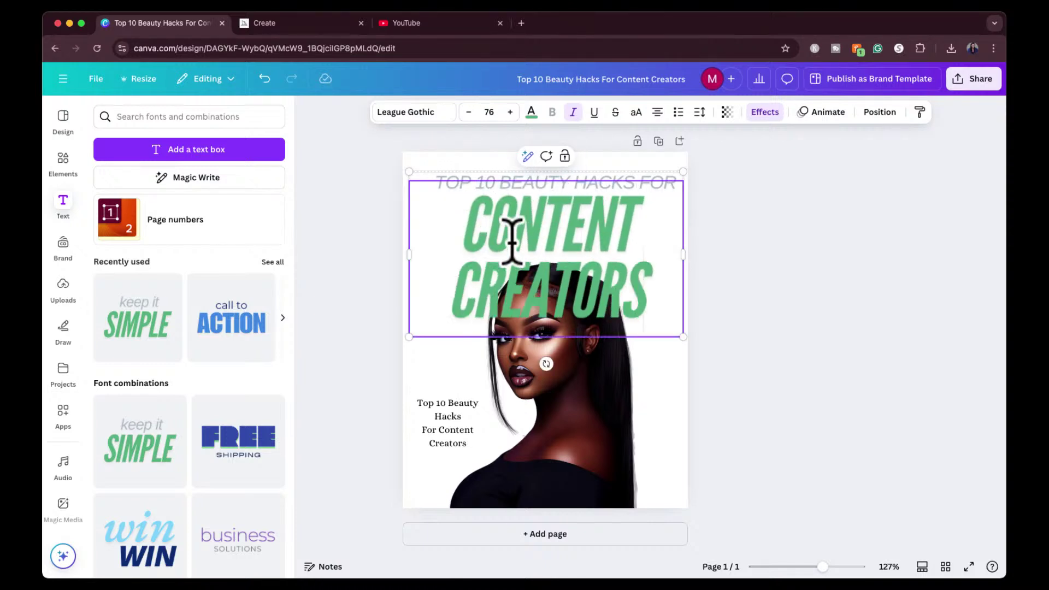
pyautogui.press('super+a')
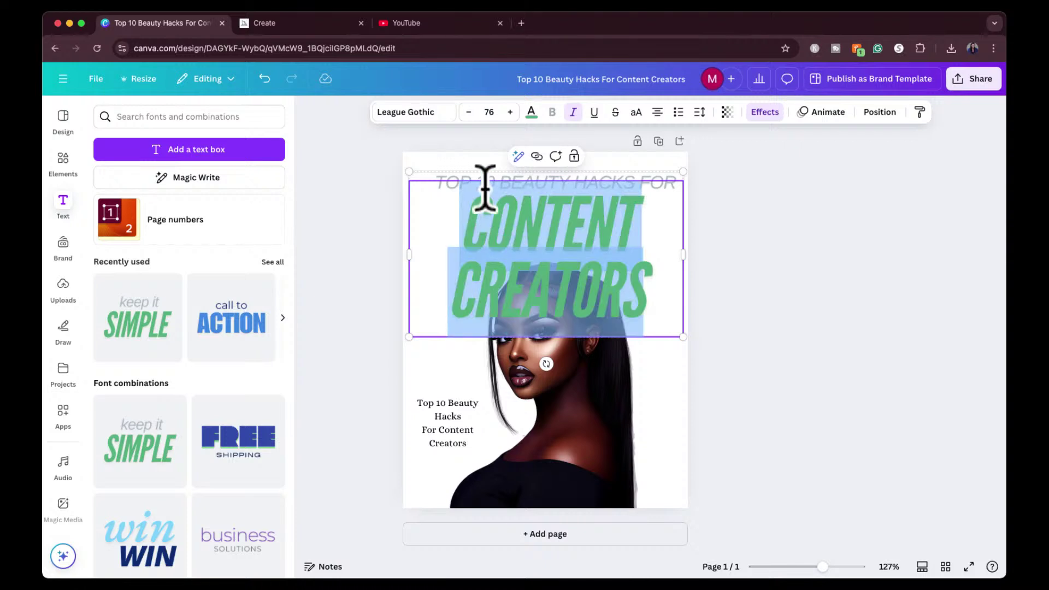
pyautogui.click(468, 112)
pyautogui.click(468, 113)
pyautogui.click(468, 112)
pyautogui.click(468, 113)
pyautogui.click(468, 112)
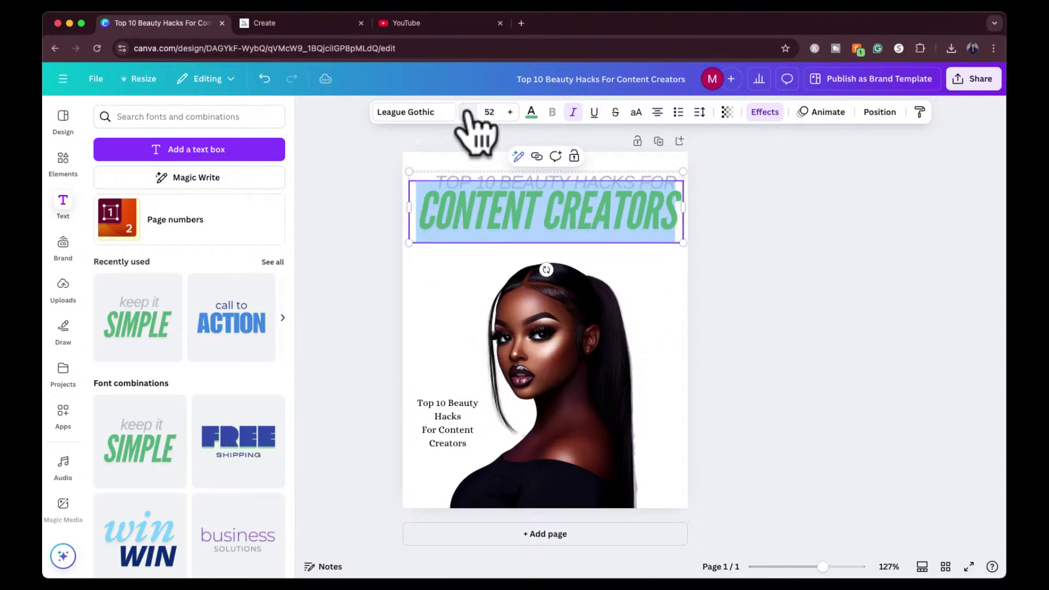
# Step: Move the title group up slightly and delete the small black text box beside the portrait
pyautogui.click(800, 251)
pyautogui.moveTo(604, 218); pyautogui.dragTo(599, 200)
pyautogui.click(458, 436)
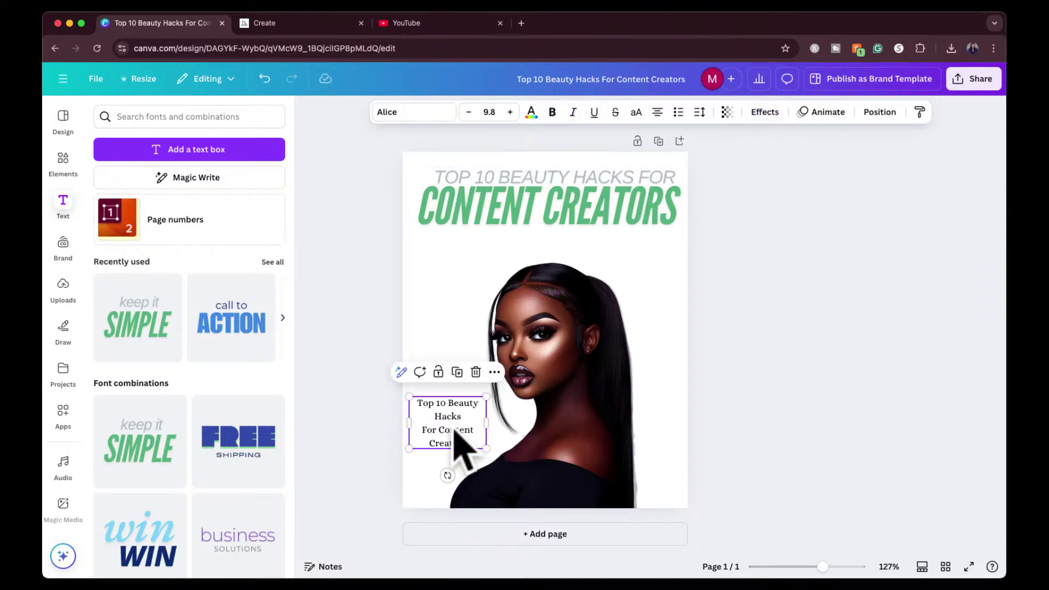
pyautogui.press('Delete')
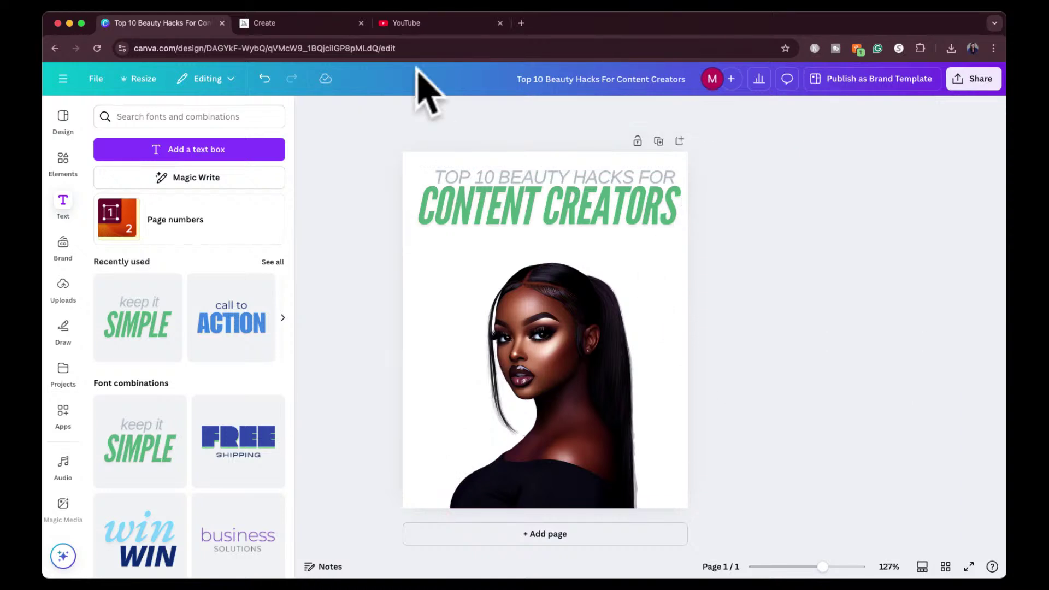
# Step: Switch to Midjourney, generate images from the prompt "CUTE PURPLE BACKGROUND WITH DESIGNS", and open the second result with flowering vines
pyautogui.click(327, 25)
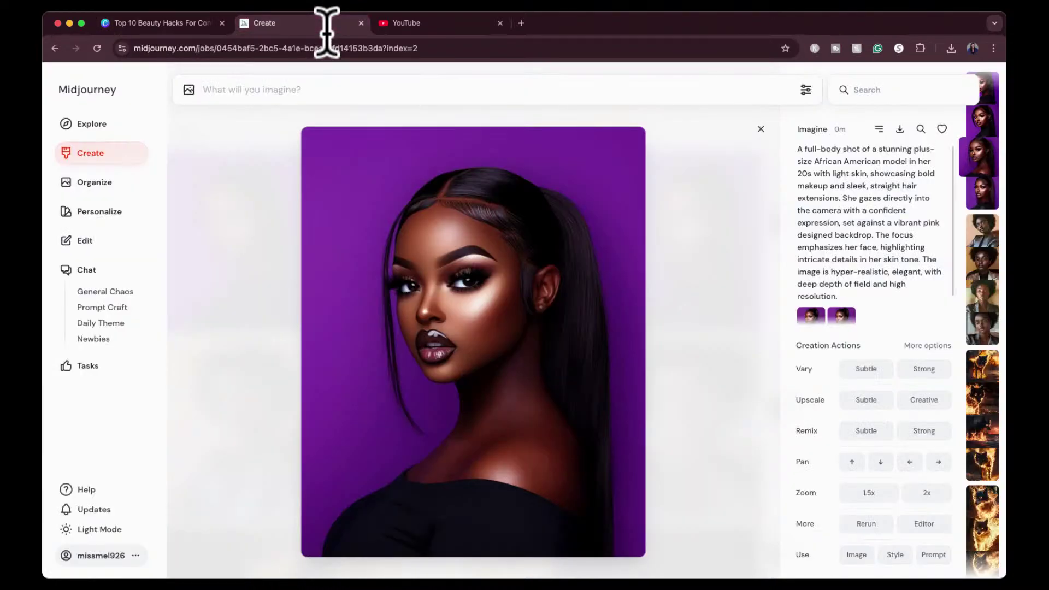
pyautogui.click(760, 130)
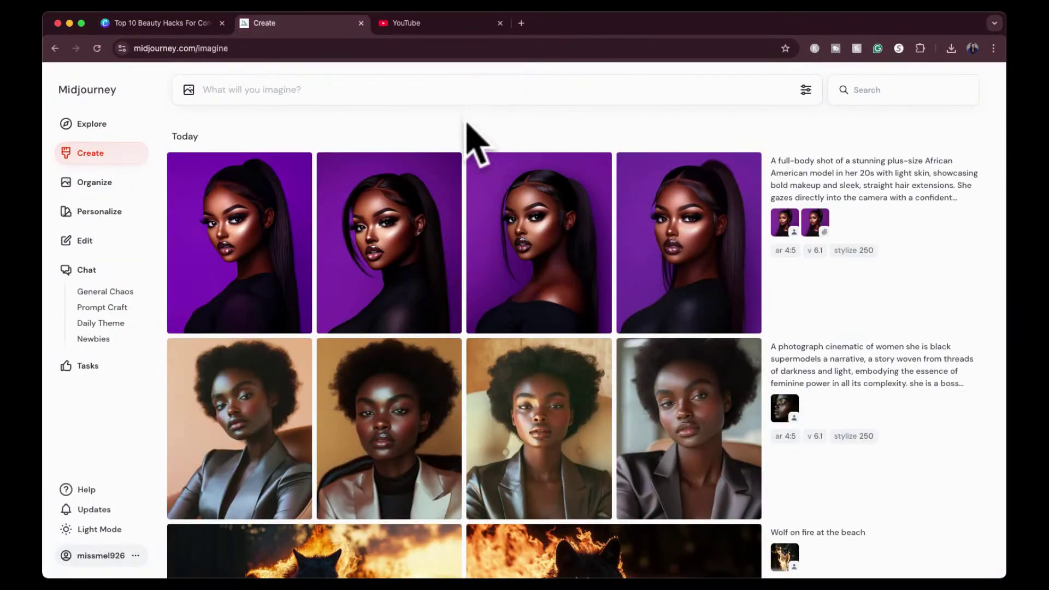
pyautogui.click(419, 90)
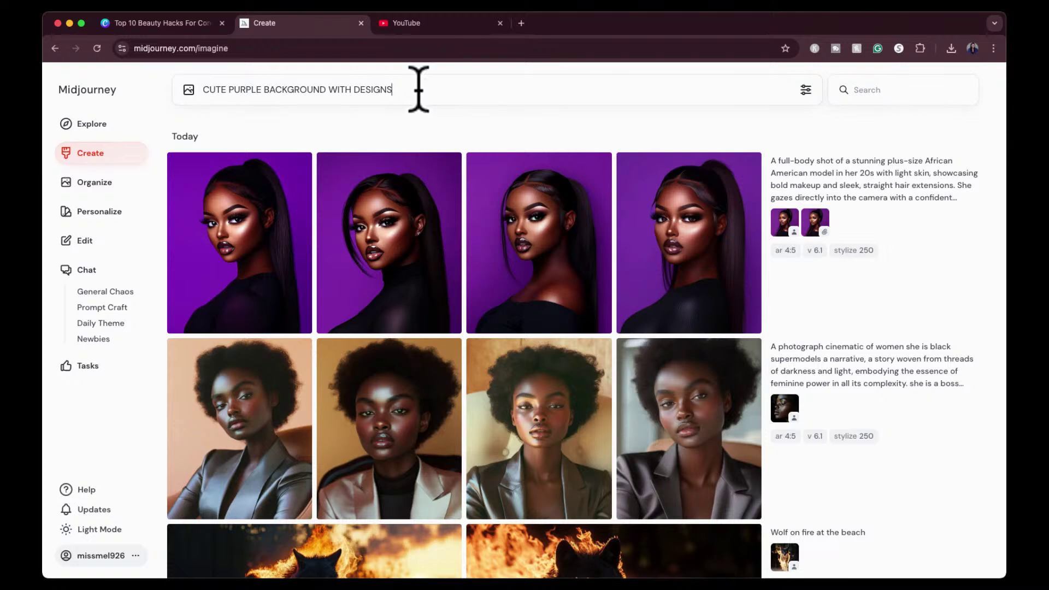
pyautogui.press('Return')
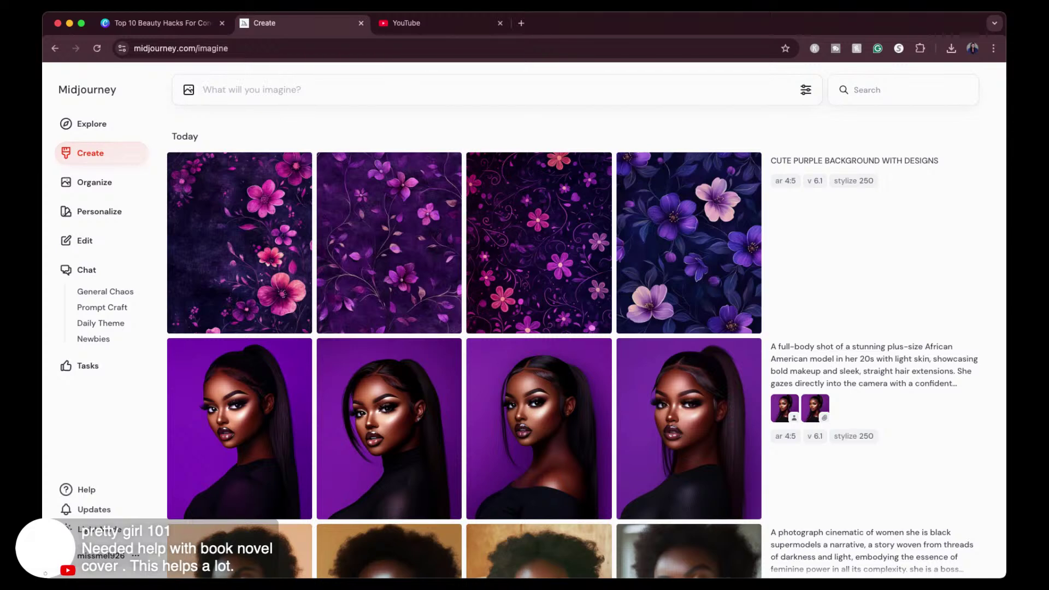
pyautogui.click(386, 235)
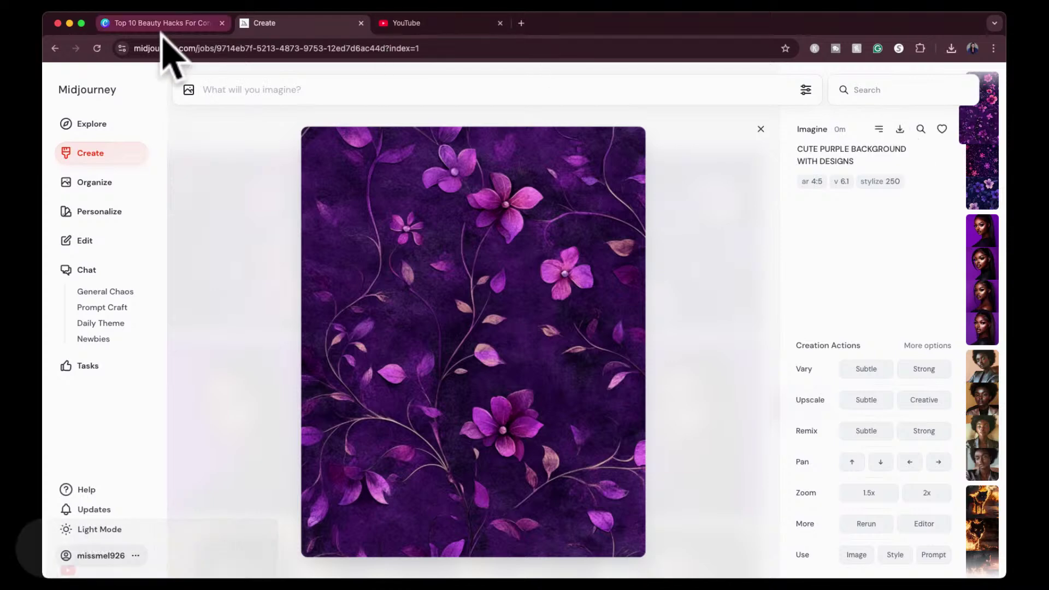
# Step: Switch back to the Canva design, place the purple floral image on the page, and enlarge it to cover the whole page
pyautogui.click(160, 24)
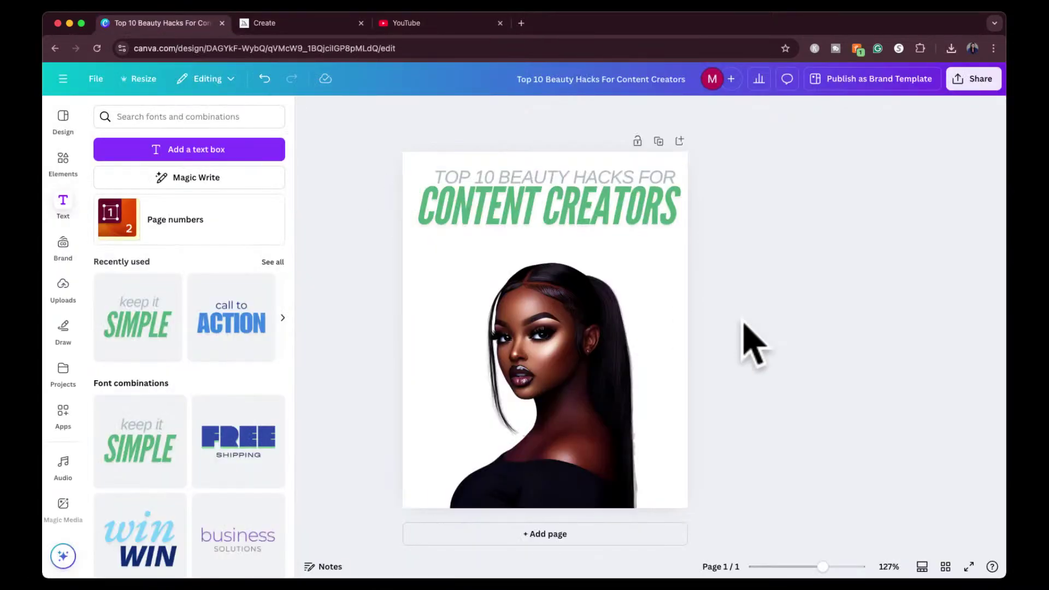
pyautogui.click(1031, 216)
pyautogui.moveTo(1031, 216); pyautogui.dragTo(438, 234)
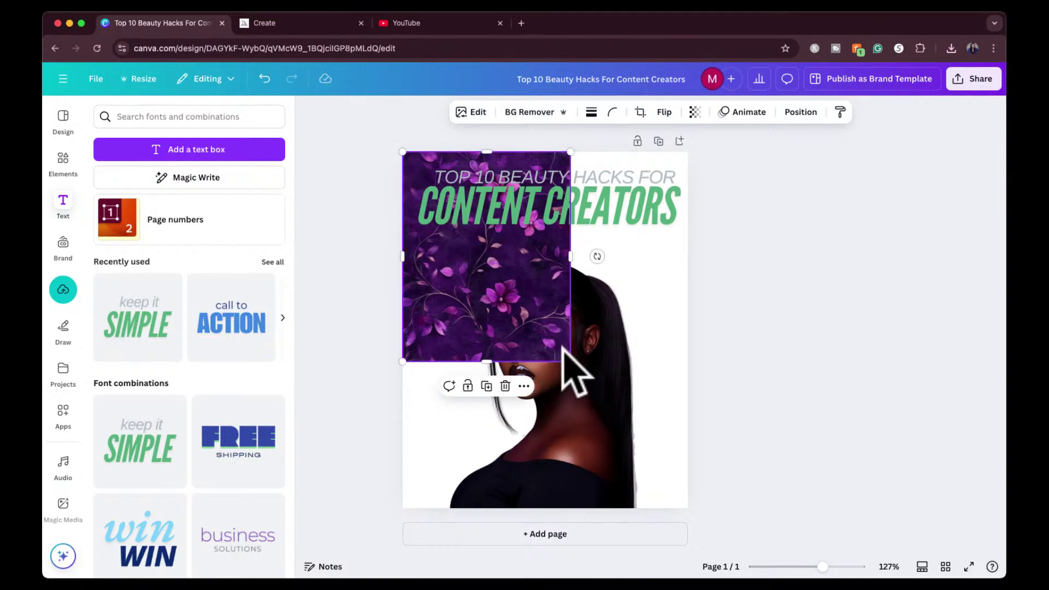
pyautogui.moveTo(568, 358); pyautogui.dragTo(698, 493)
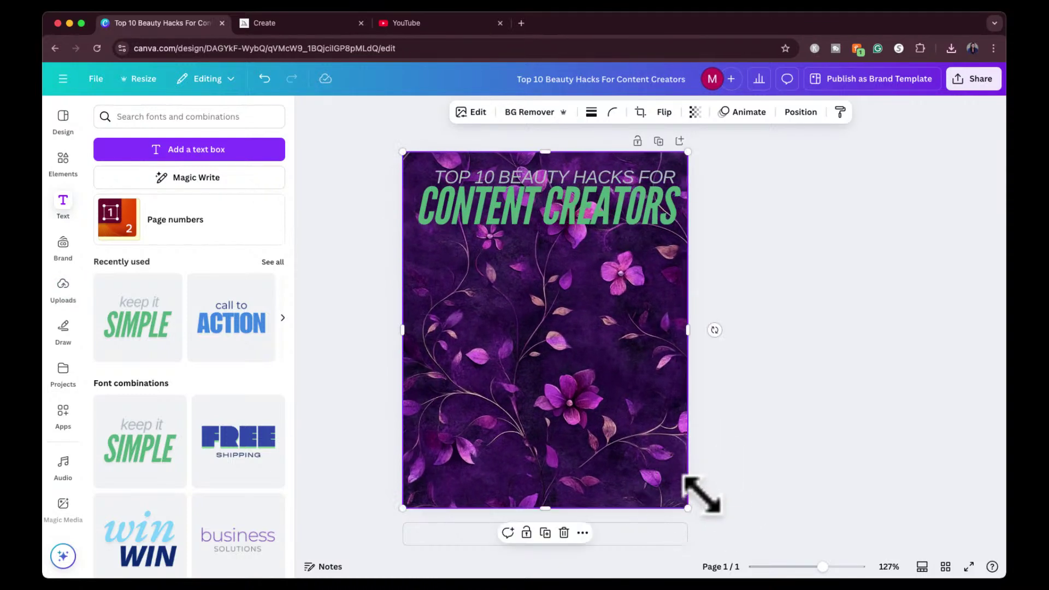
# Step: Move the purple floral image's layer below the title group and the portrait
pyautogui.click(800, 113)
pyautogui.click(241, 146)
pyautogui.click(220, 266)
pyautogui.moveTo(218, 266); pyautogui.dragTo(223, 283)
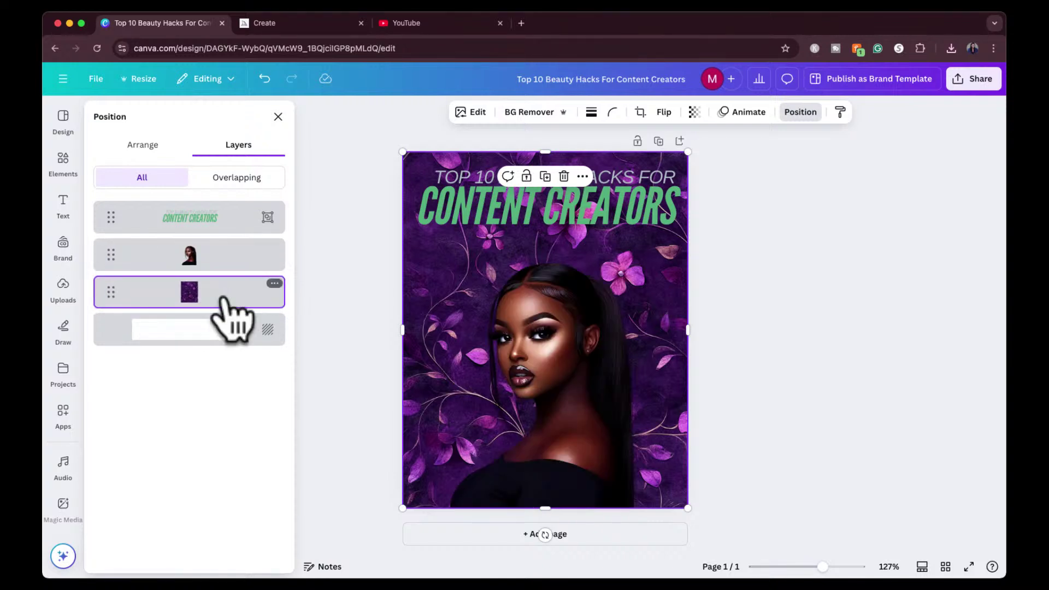
# Step: Recolor the "CONTENT CREATORS" text dark brown, using a photo color from the portrait
pyautogui.click(527, 210)
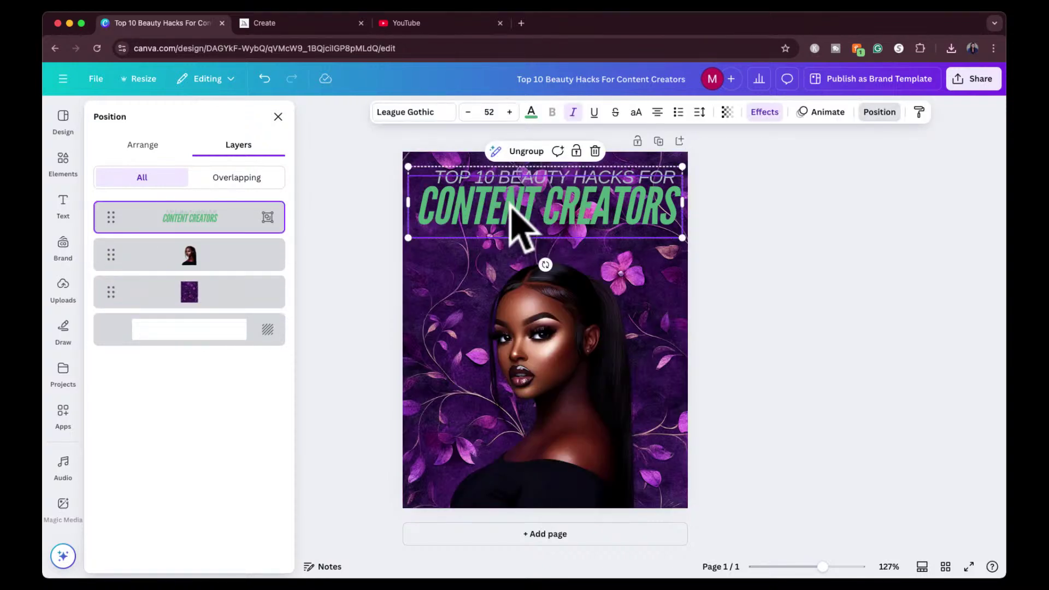
pyautogui.click(530, 113)
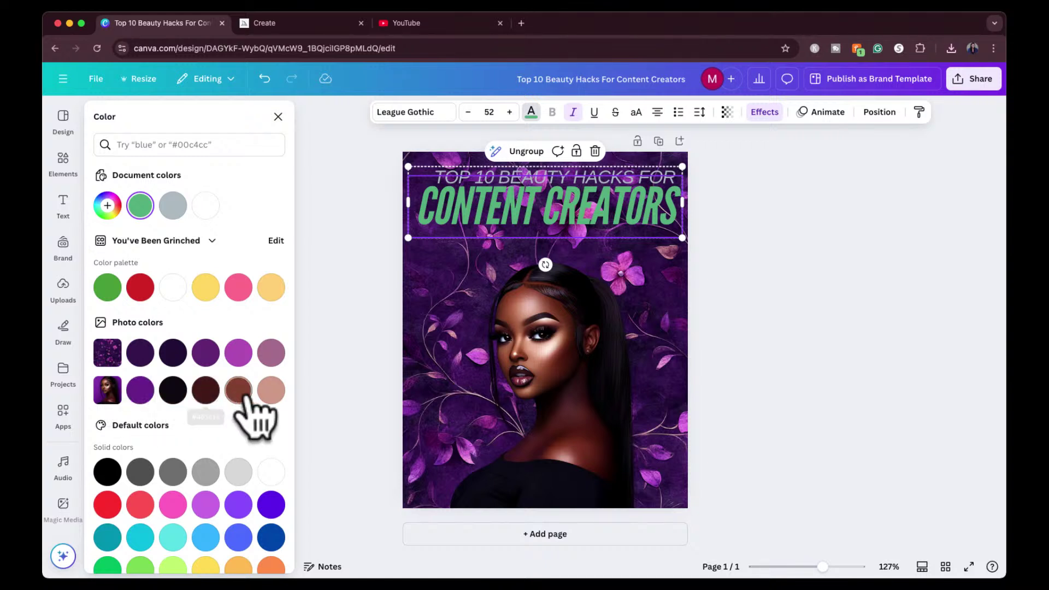
pyautogui.click(206, 392)
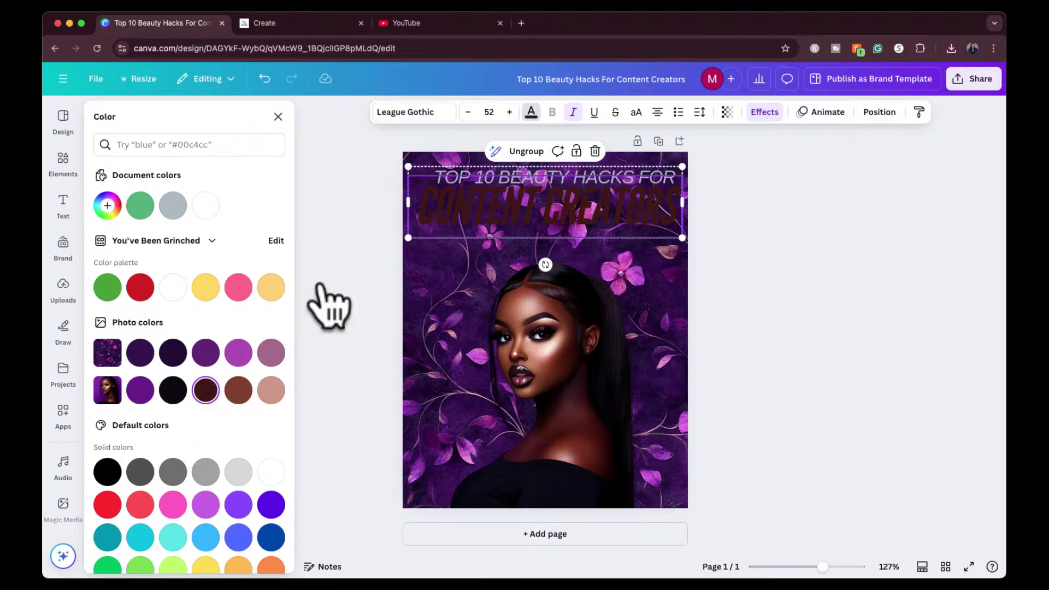
# Step: Recolor the "TOP 10 BEAUTY HACKS FOR" line with the light dusty pink photo color from the portrait
pyautogui.click(503, 172)
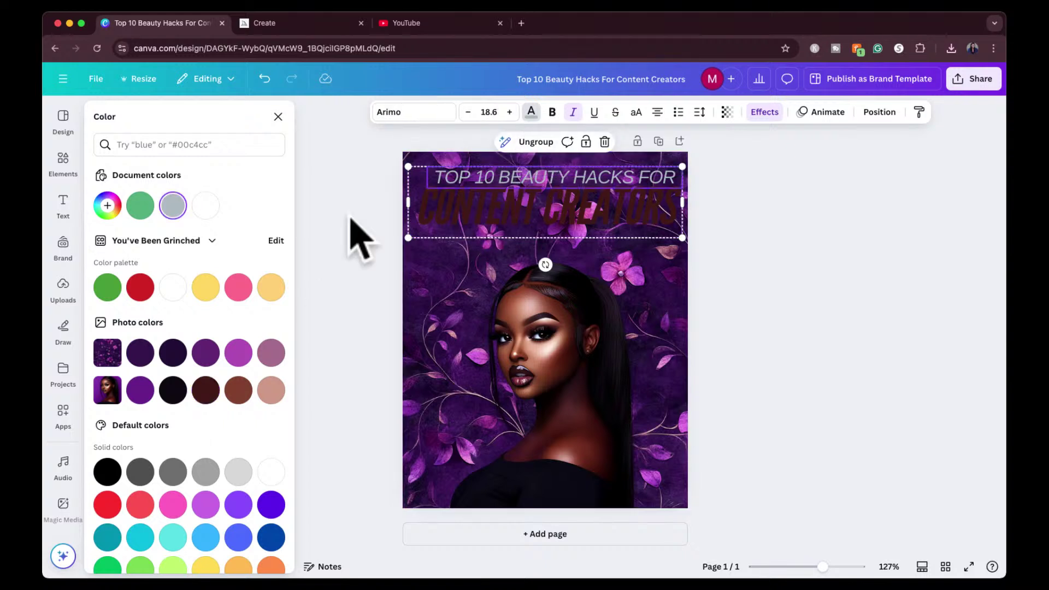
pyautogui.click(238, 354)
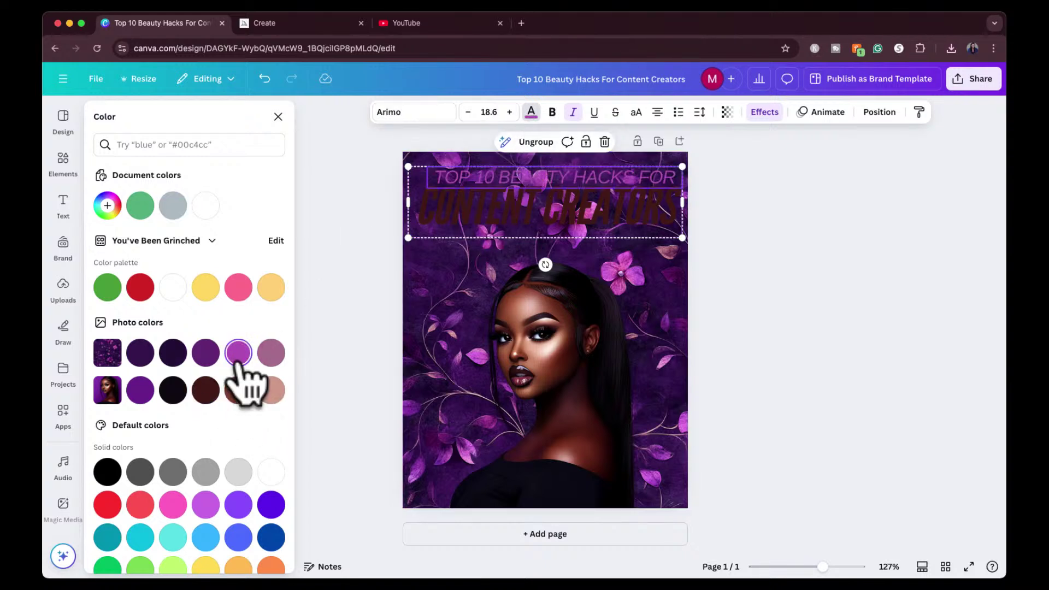
pyautogui.click(270, 390)
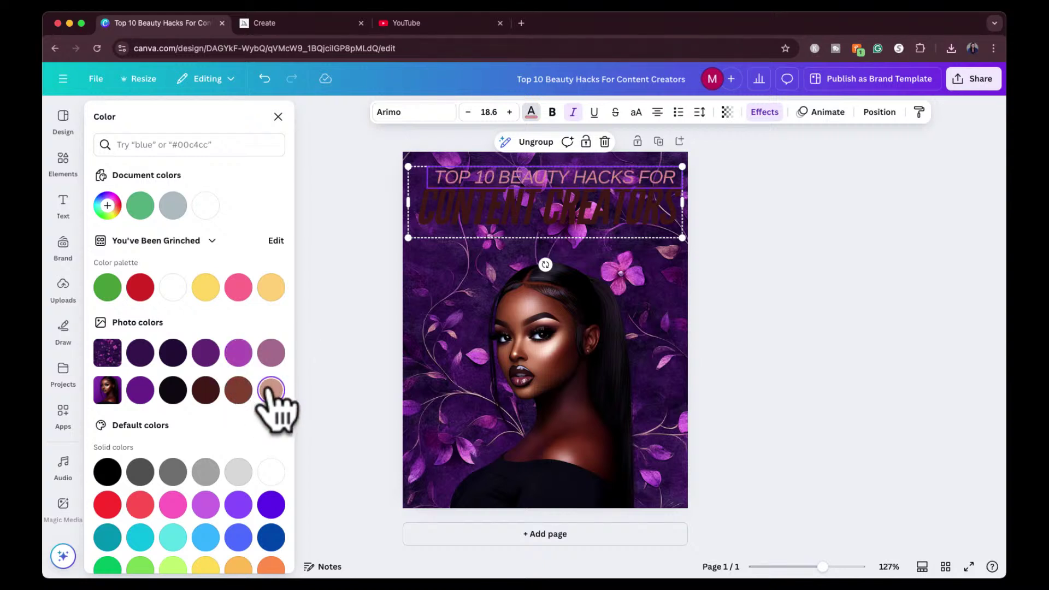
pyautogui.click(836, 226)
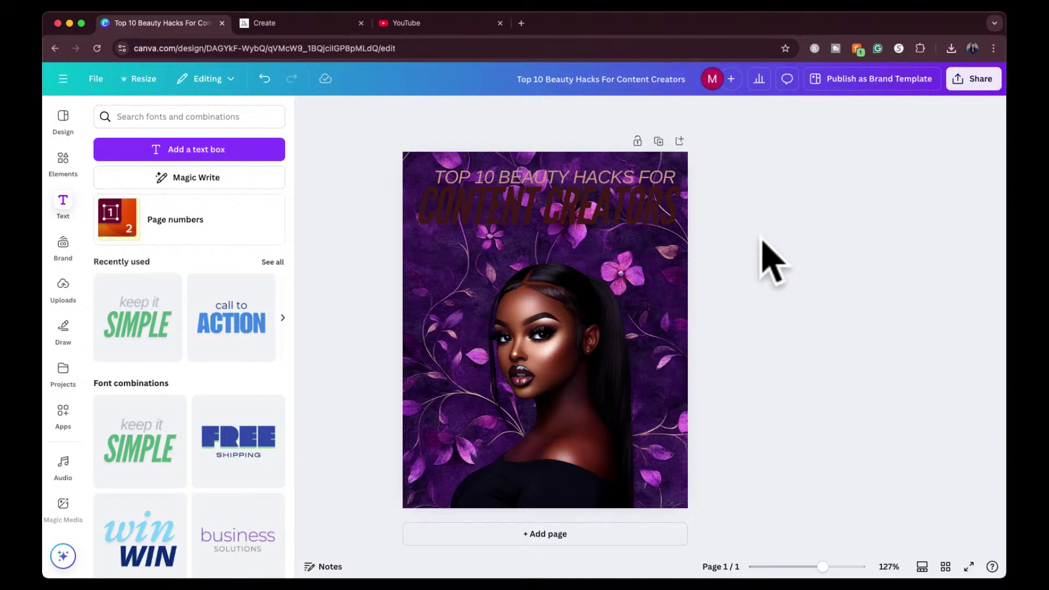
# Step: Apply the Outline effect to "CONTENT CREATORS" and make the outline white
pyautogui.click(561, 192)
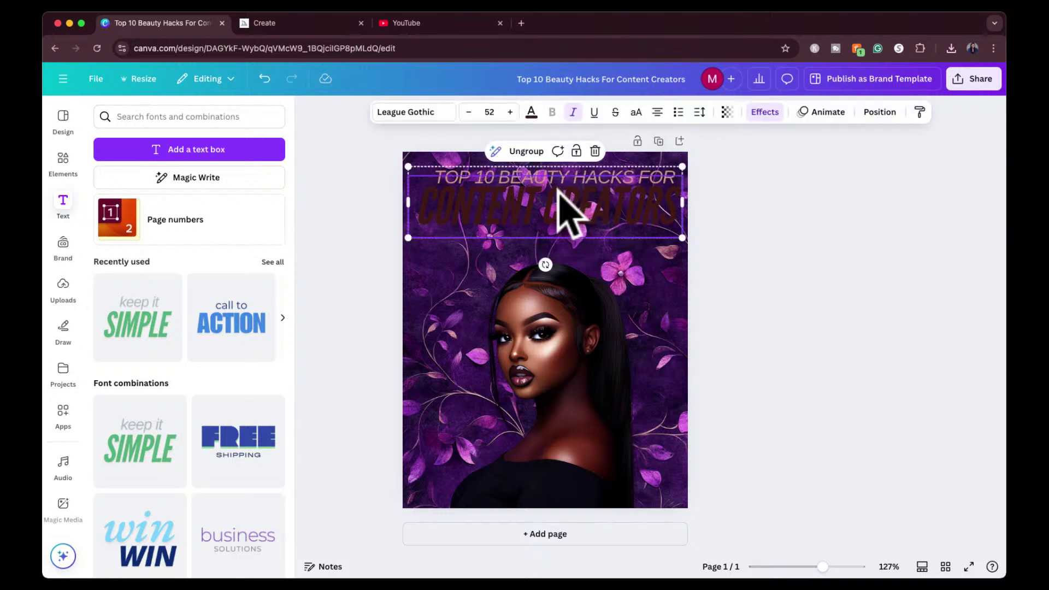
pyautogui.click(763, 113)
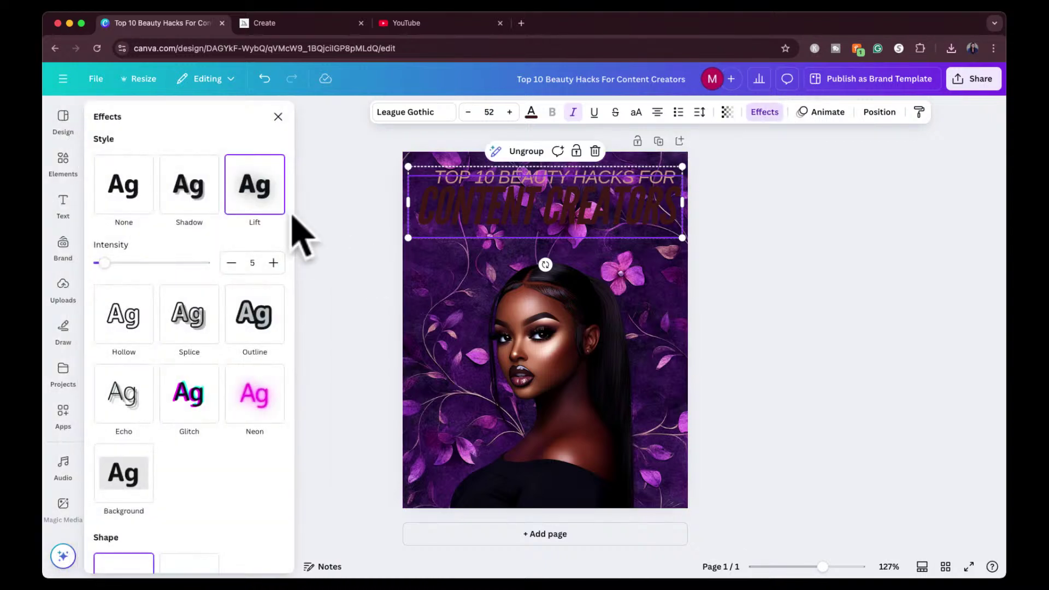
pyautogui.click(257, 323)
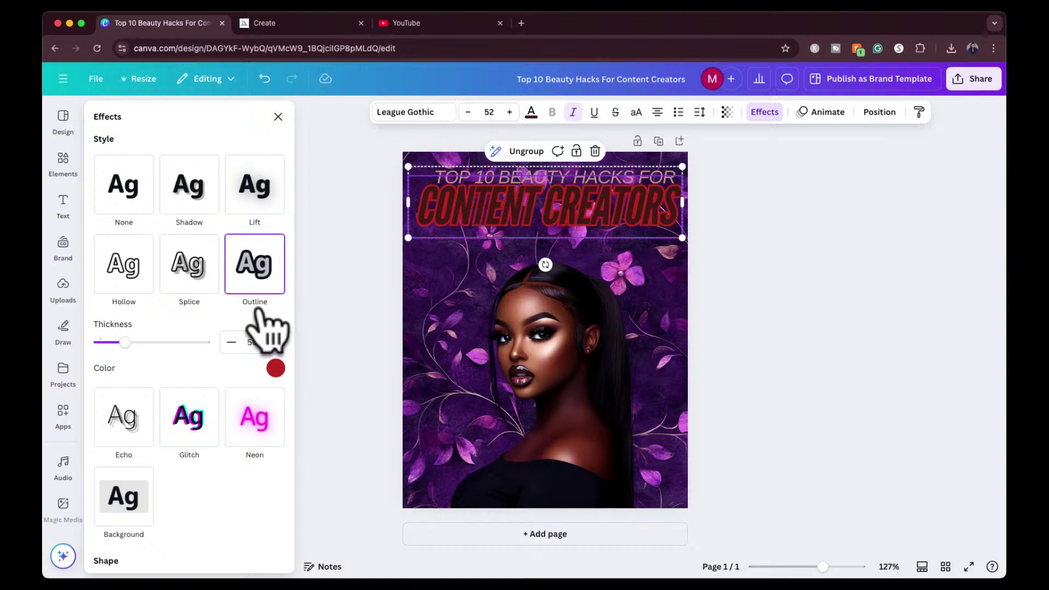
pyautogui.click(276, 368)
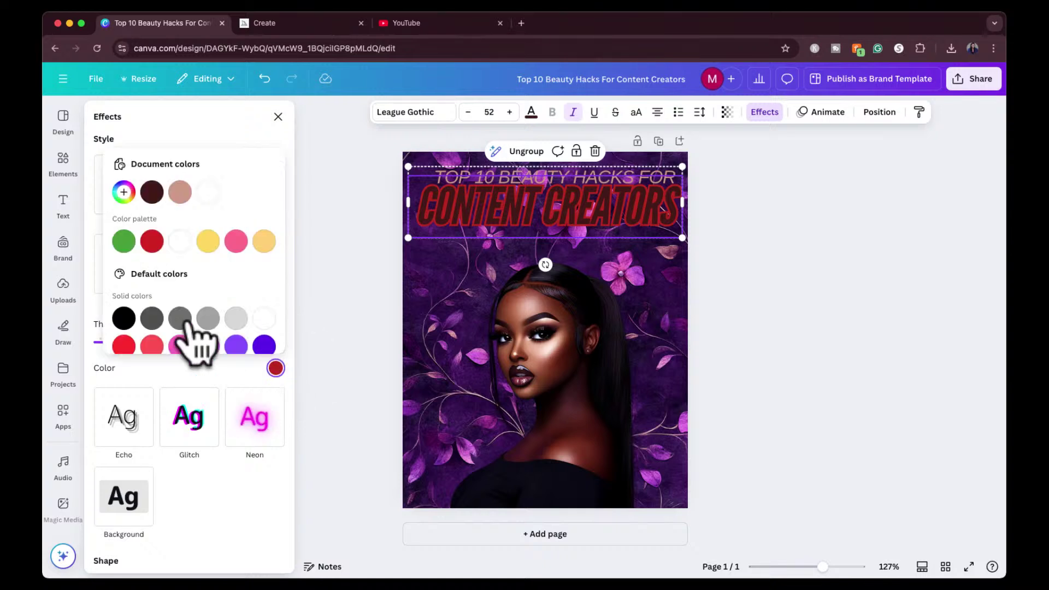
pyautogui.click(208, 193)
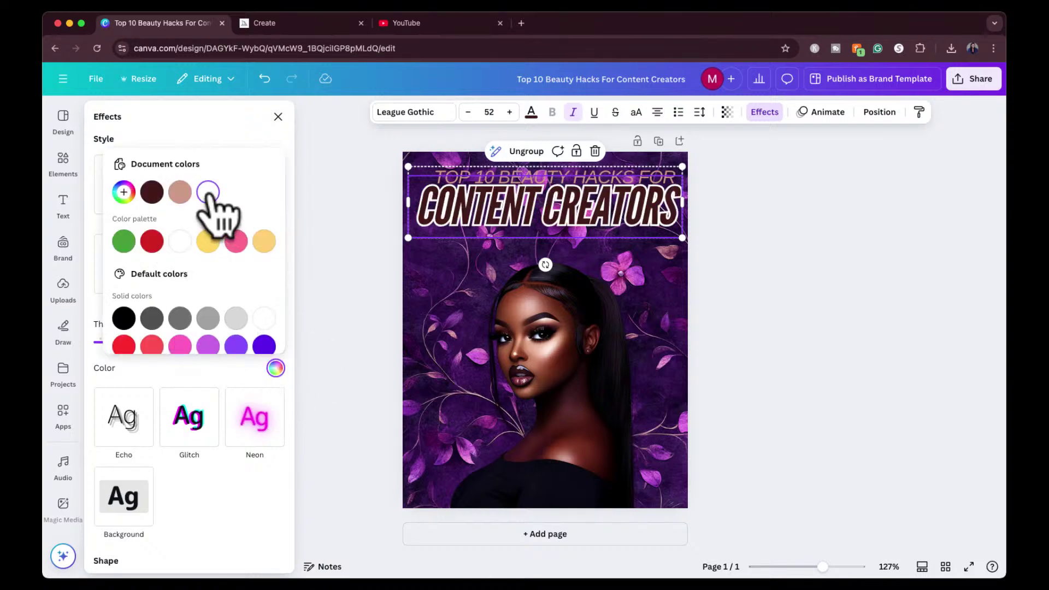
pyautogui.click(361, 249)
pyautogui.click(364, 248)
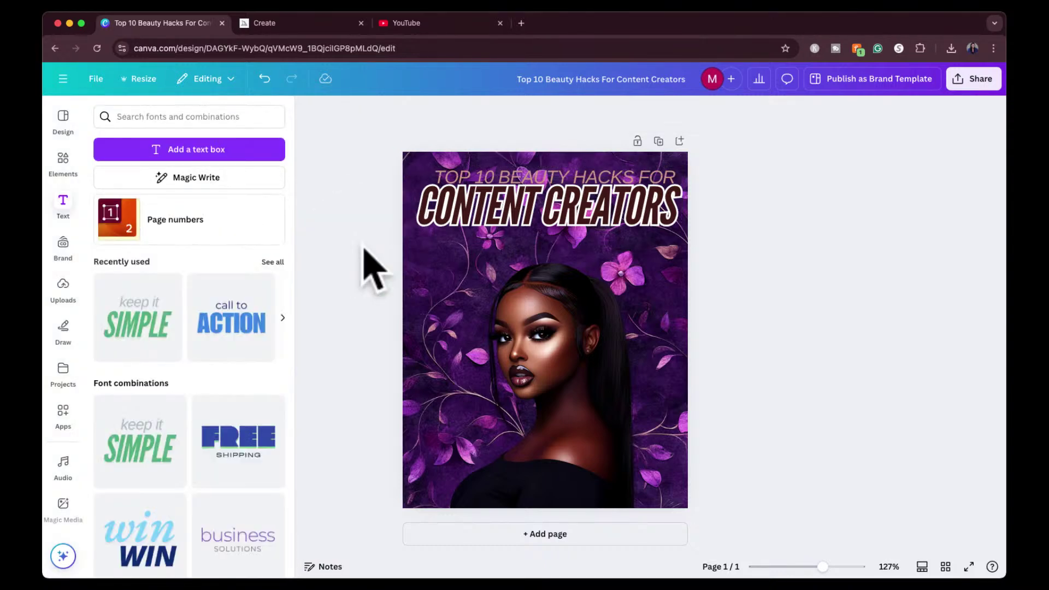
# Step: Give the "TOP 10 BEAUTY HACKS FOR" line a white Outline effect with a thickness of 81
pyautogui.click(514, 191)
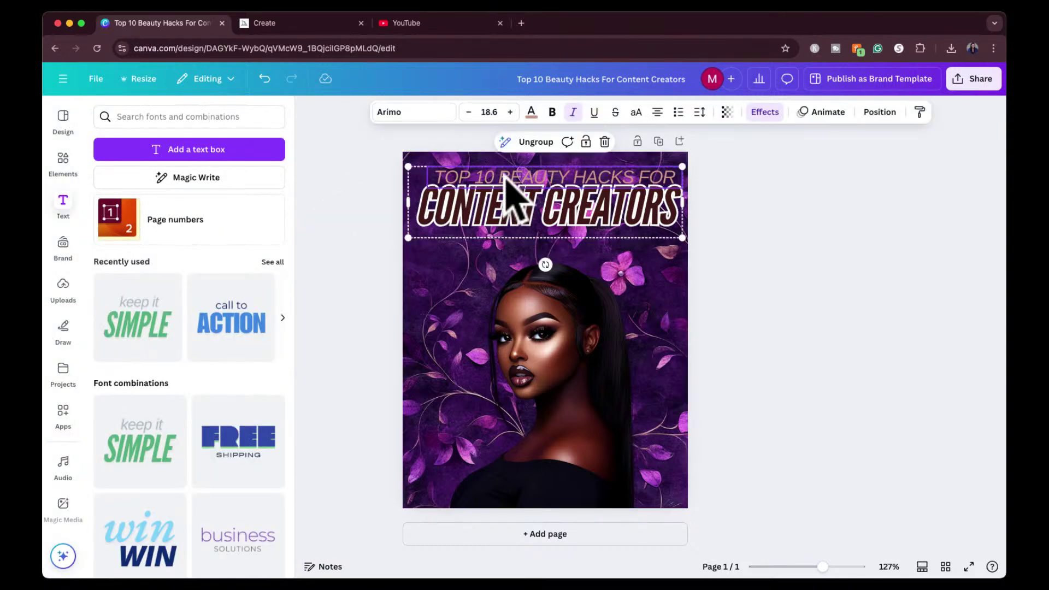
pyautogui.click(530, 113)
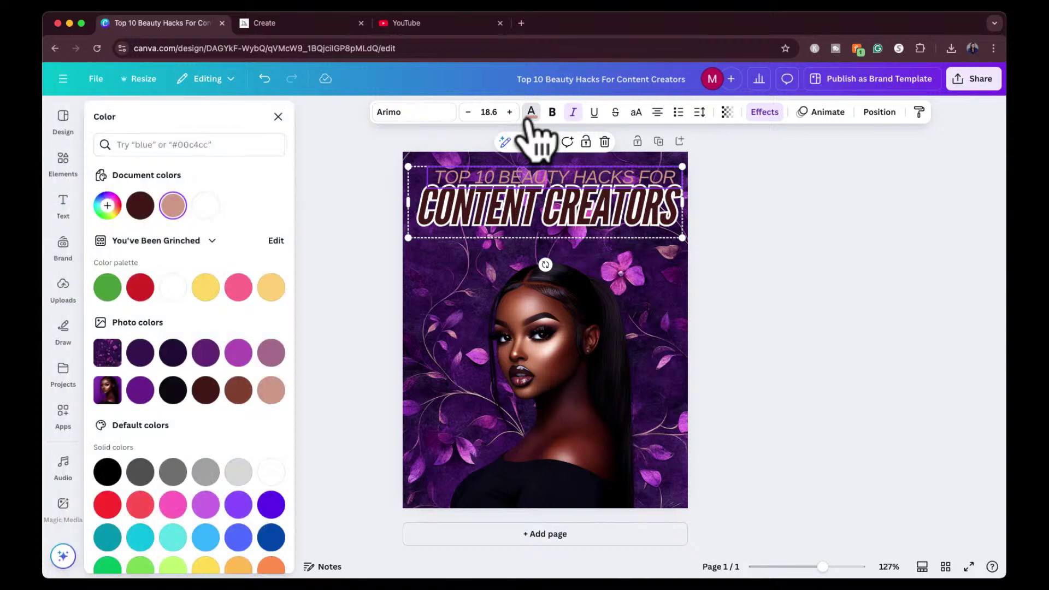
pyautogui.click(759, 112)
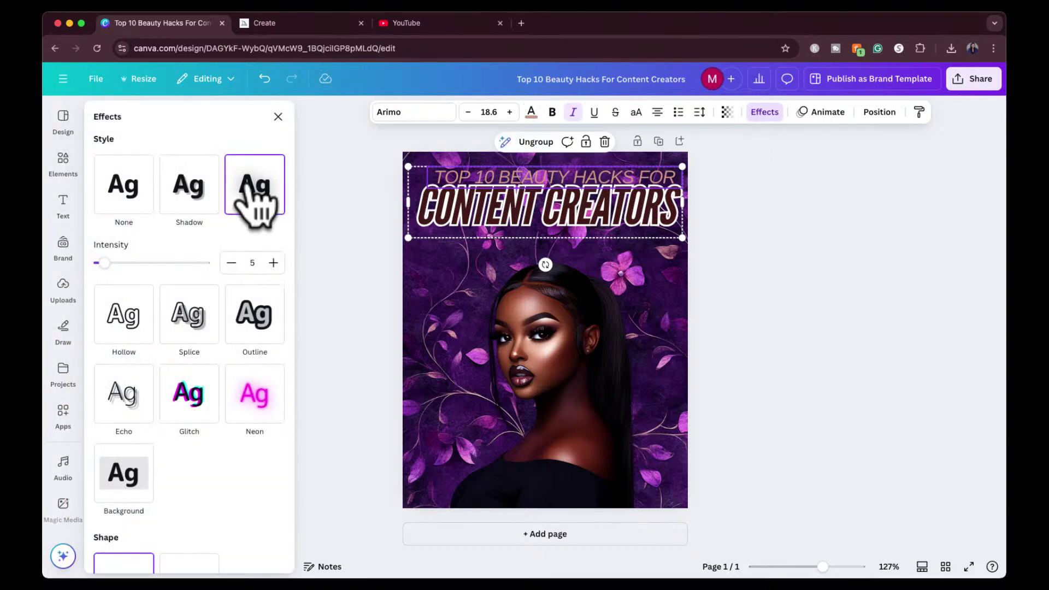
pyautogui.click(258, 330)
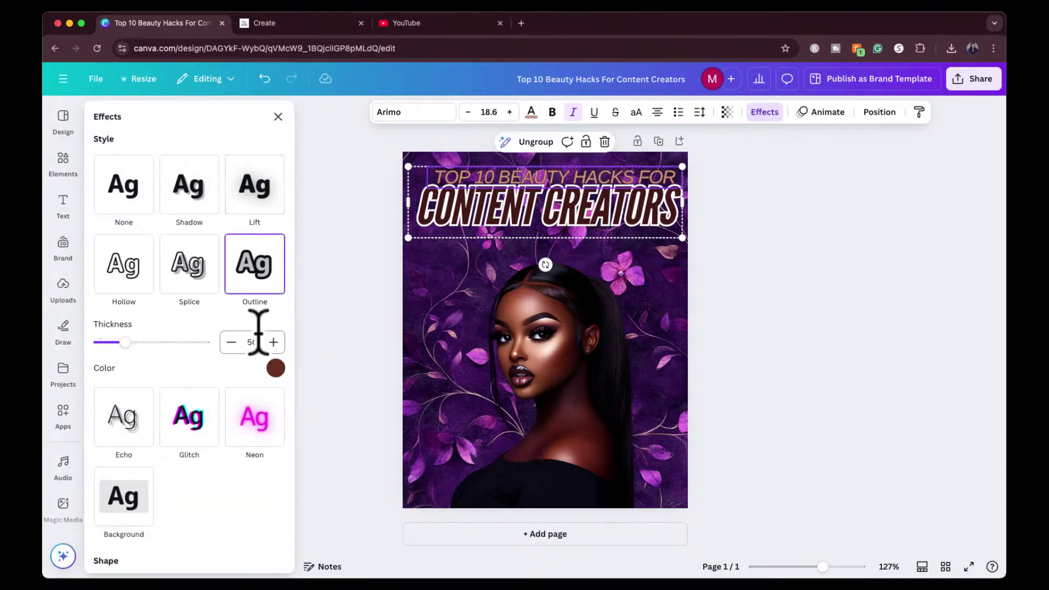
pyautogui.click(276, 367)
pyautogui.click(208, 193)
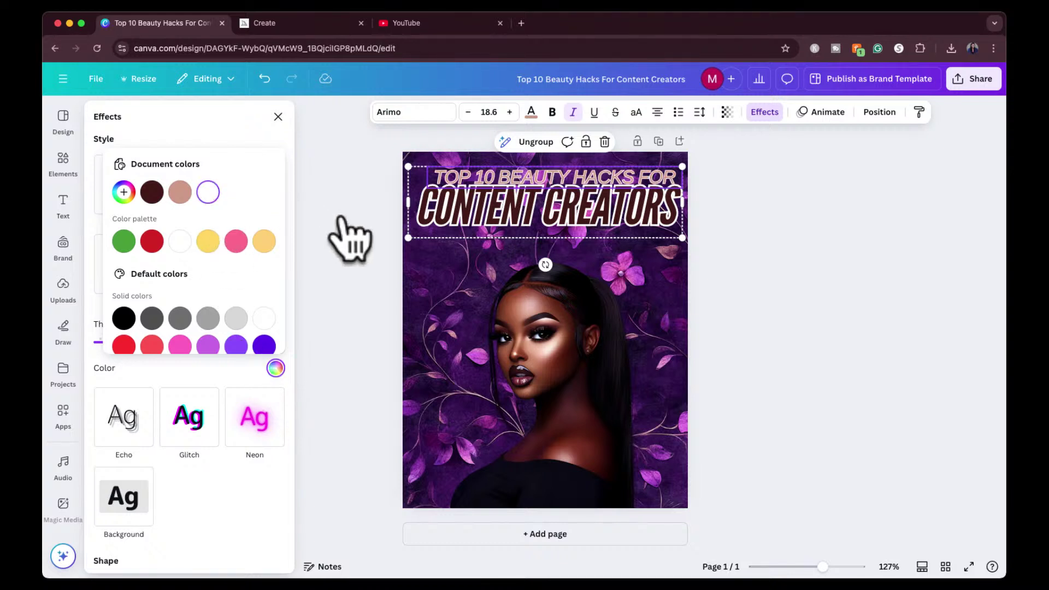
pyautogui.click(232, 364)
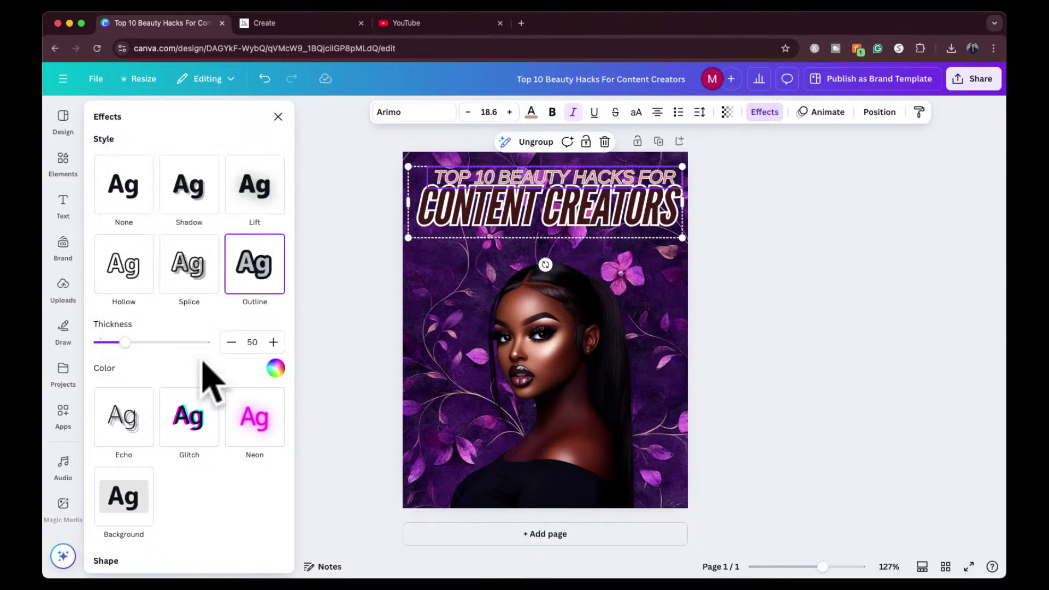
pyautogui.moveTo(125, 342); pyautogui.dragTo(141, 343)
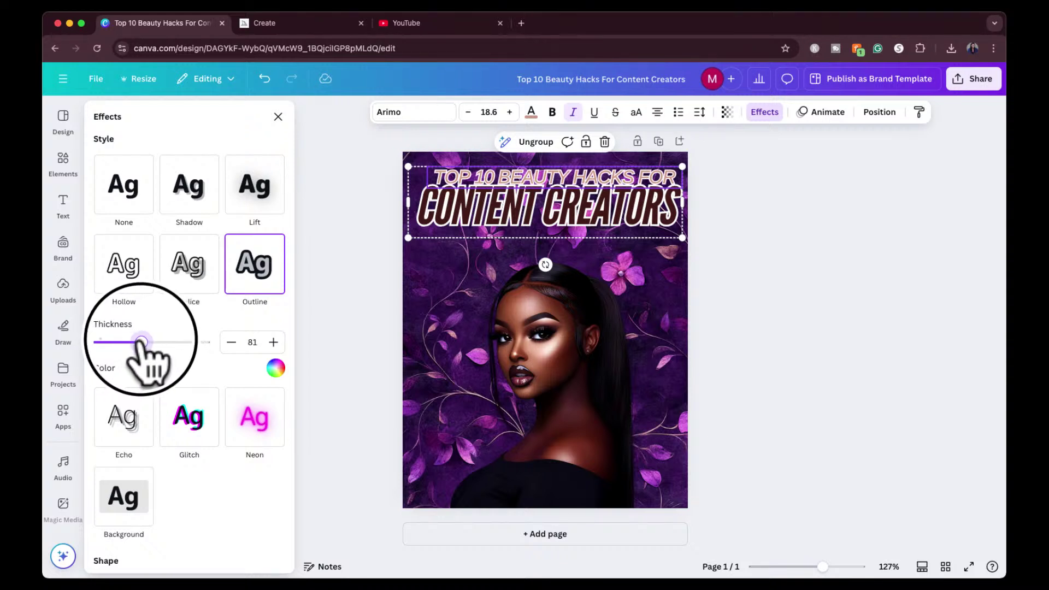
pyautogui.click(330, 277)
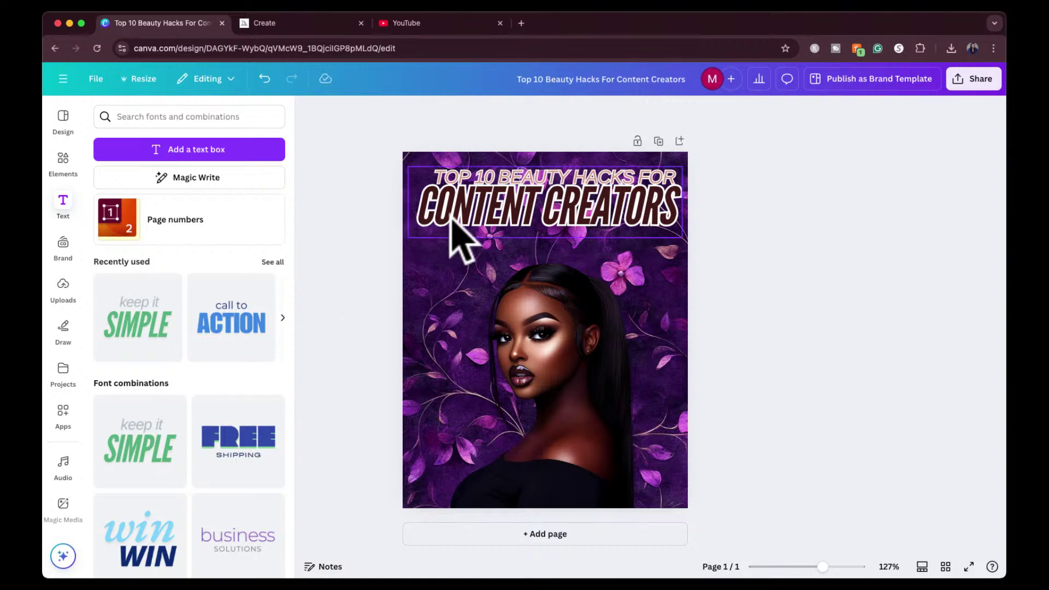
# Step: Ungroup the title, move "CONTENT CREATORS" slightly down away from the top line, and group both lines again
pyautogui.click(476, 206)
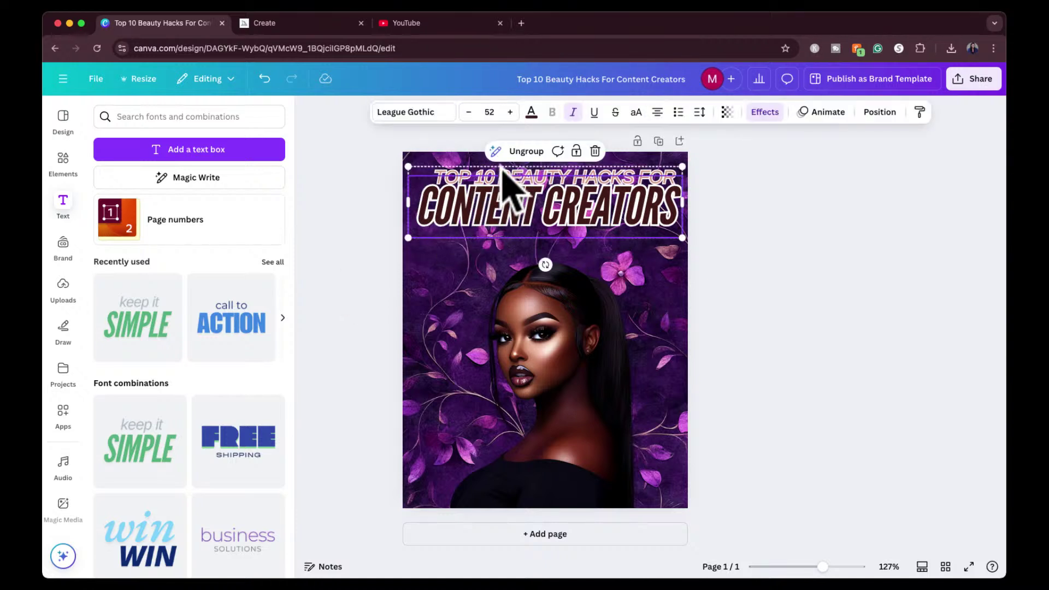
pyautogui.click(526, 152)
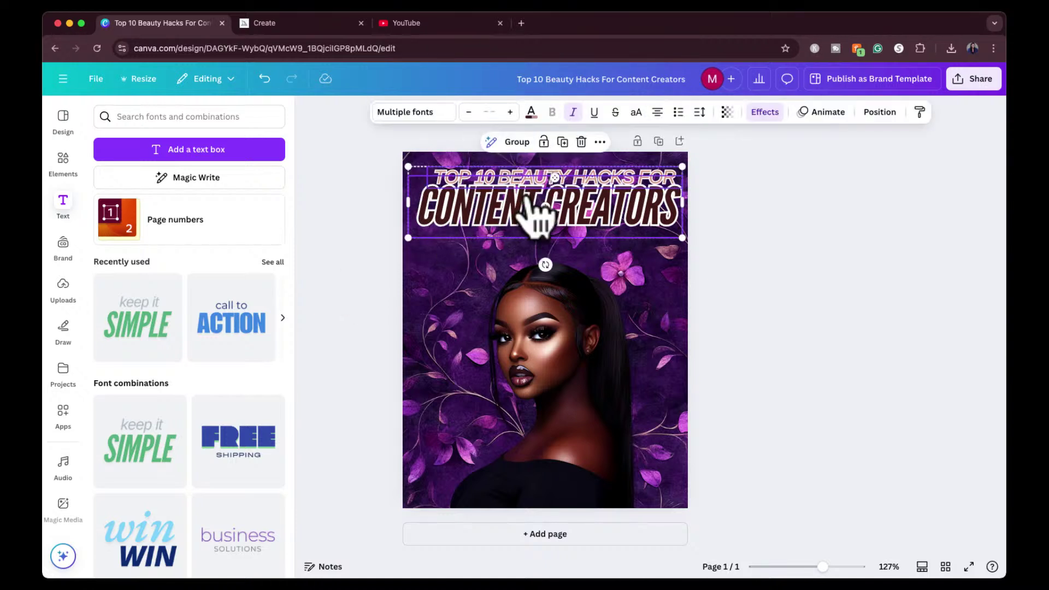
pyautogui.click(368, 230)
pyautogui.click(533, 203)
pyautogui.moveTo(533, 204); pyautogui.dragTo(534, 208)
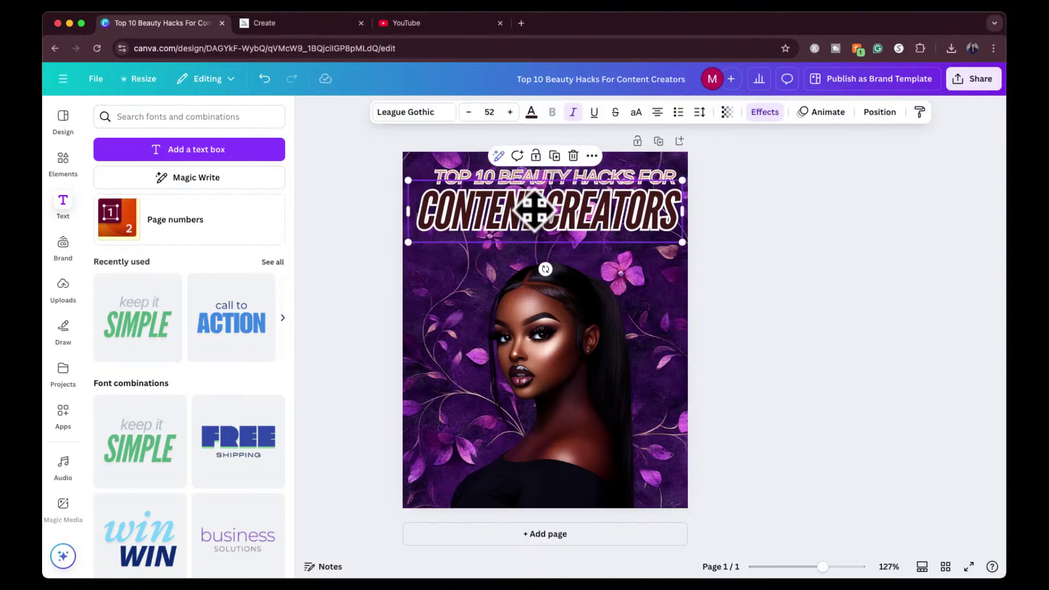
pyautogui.keyDown('shift'); pyautogui.click(620, 176); pyautogui.keyUp('shift')
pyautogui.click(519, 142)
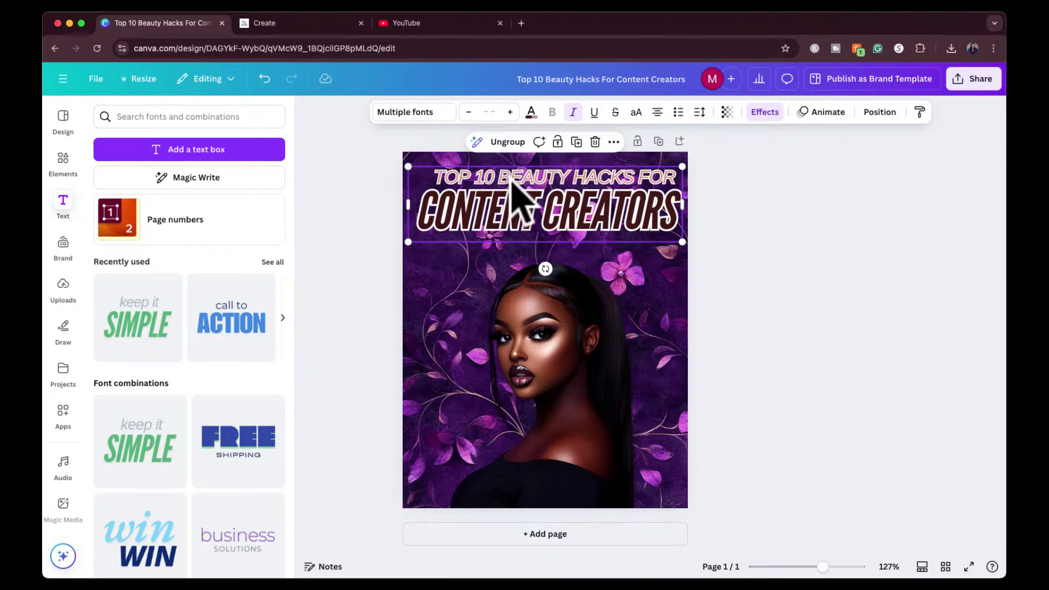
# Step: Remove the Outline effect from the "TOP 10 BEAUTY HACKS FOR" line and recolor its text white
pyautogui.click(547, 175)
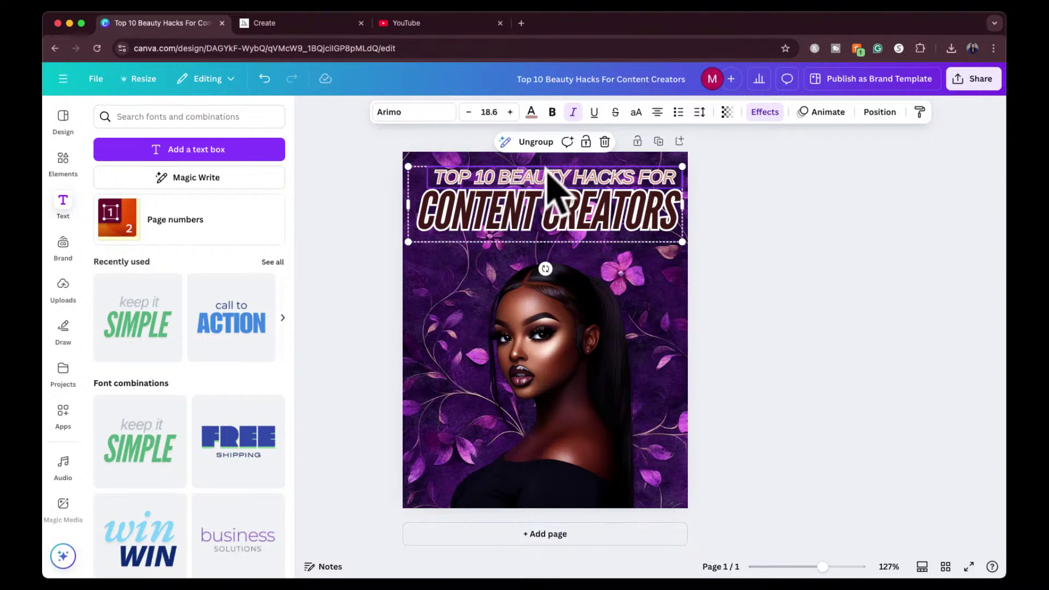
pyautogui.click(764, 112)
pyautogui.click(134, 207)
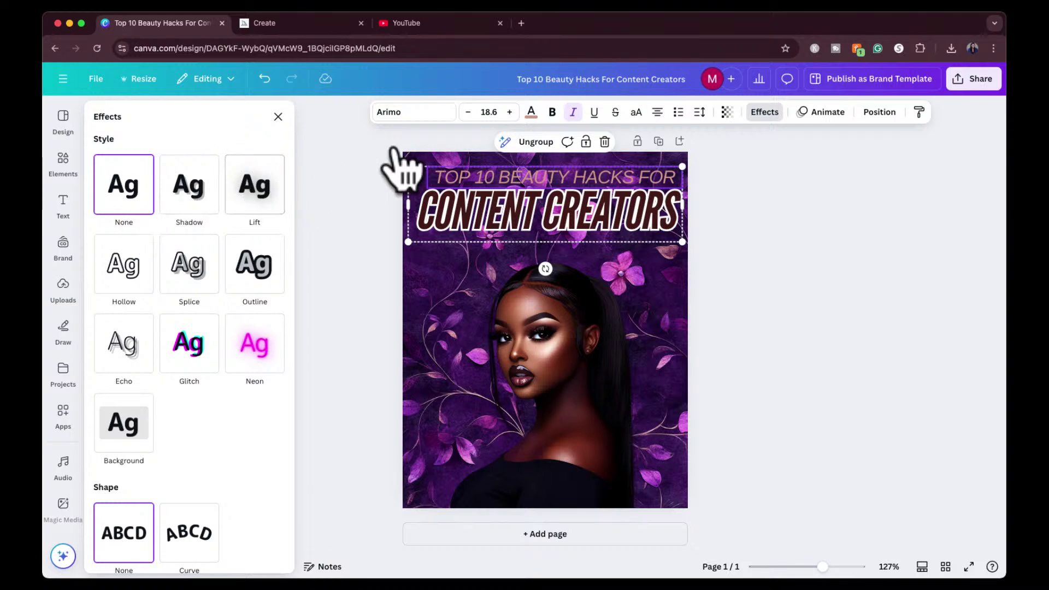
pyautogui.click(531, 113)
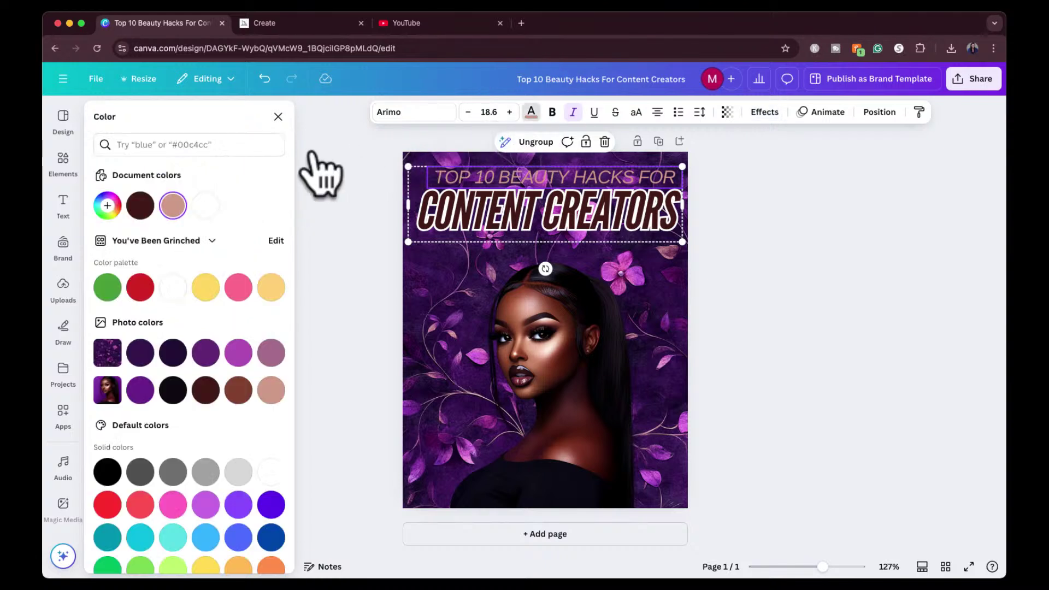
pyautogui.click(206, 205)
pyautogui.click(363, 213)
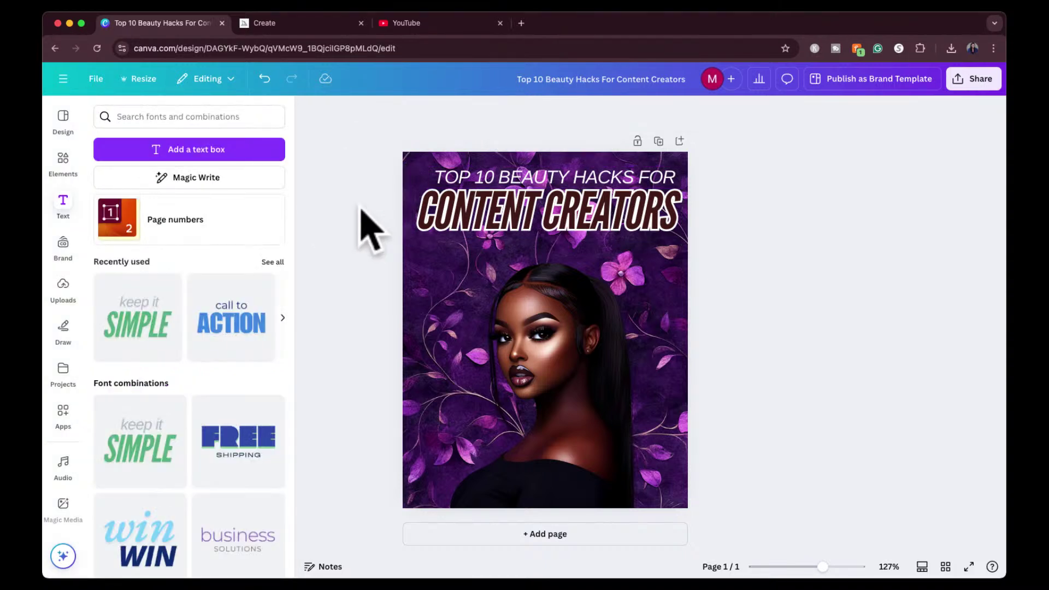
# Step: Search the elements for "white fade" and add the first white gradient graphic to the page
pyautogui.click(63, 160)
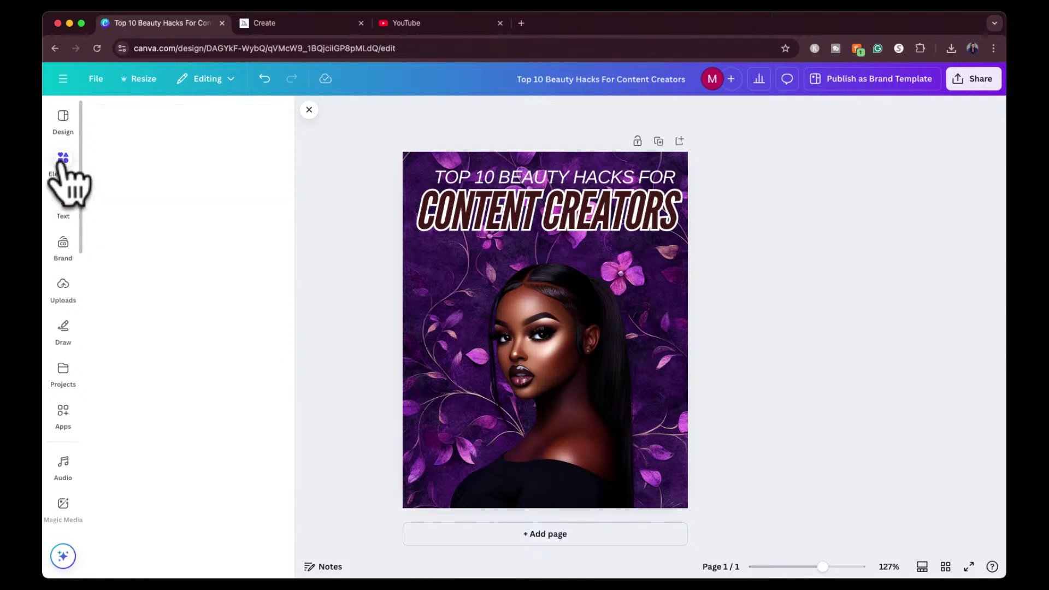
pyautogui.click(156, 118)
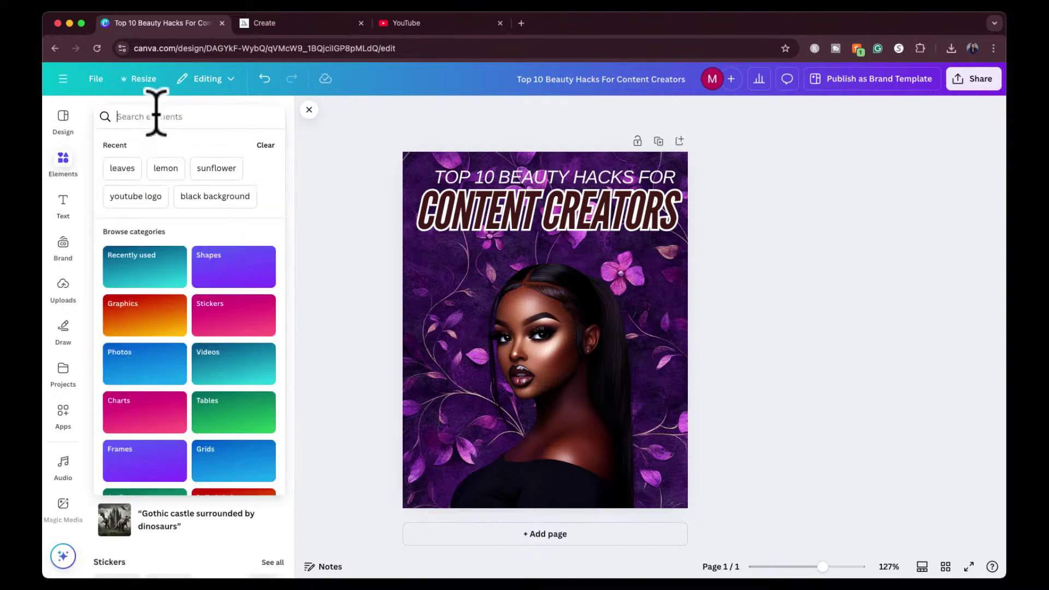
pyautogui.write('white fad')
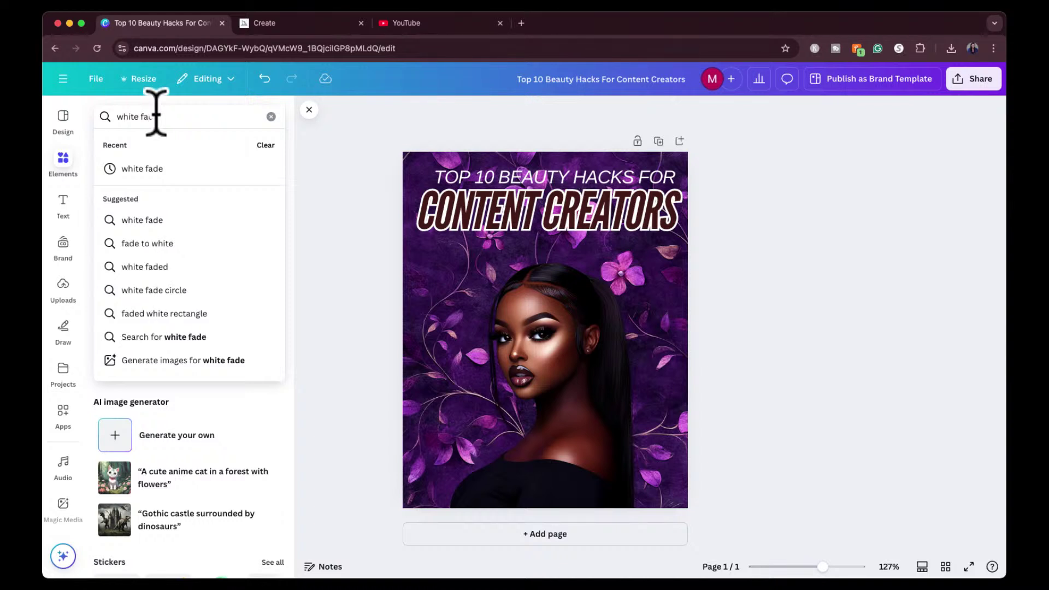
pyautogui.write('e')
pyautogui.press('Return')
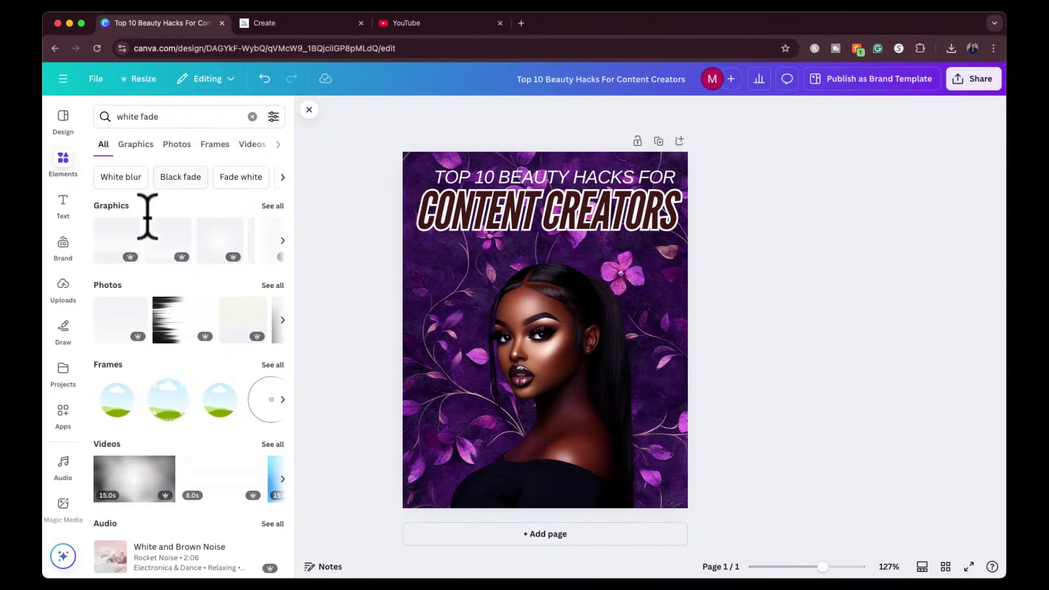
pyautogui.click(116, 240)
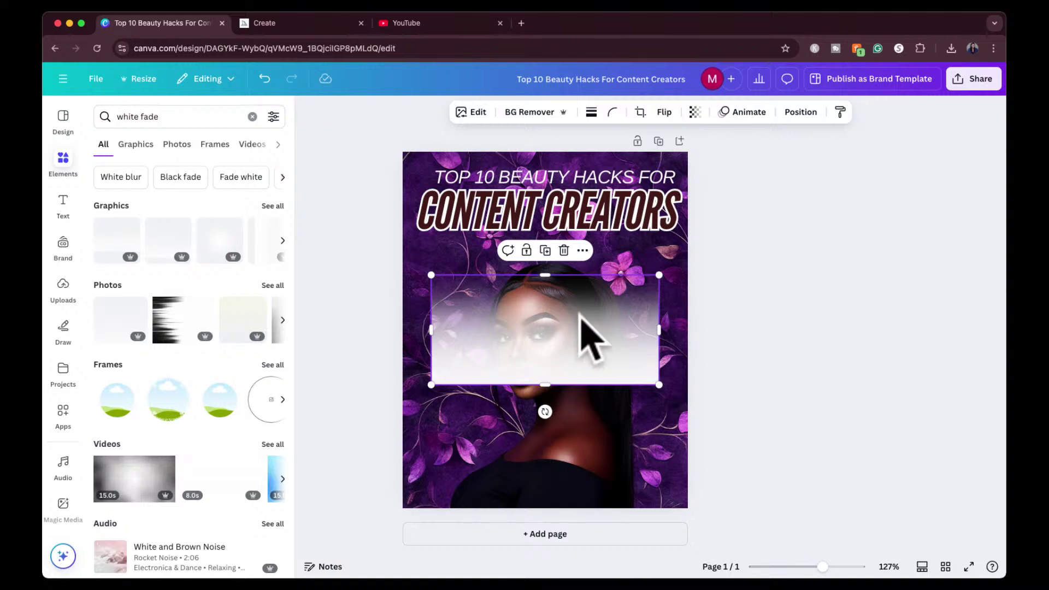
# Step: Turn the white fade upside down, place it behind the title across the full page width, and extend it down to the portrait's forehead
pyautogui.moveTo(545, 409); pyautogui.dragTo(508, 178)
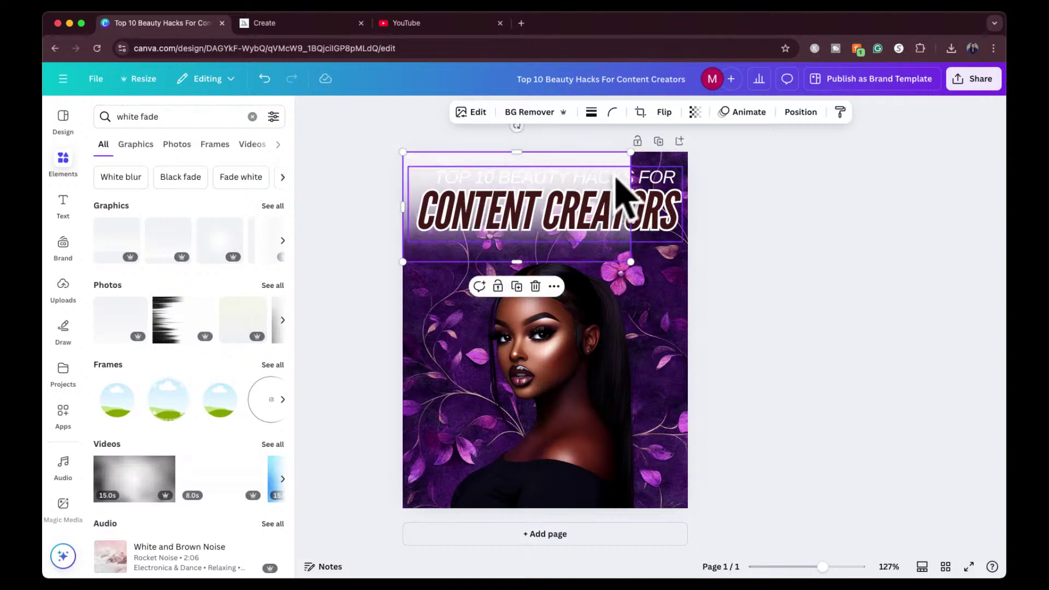
pyautogui.moveTo(631, 207); pyautogui.dragTo(689, 199)
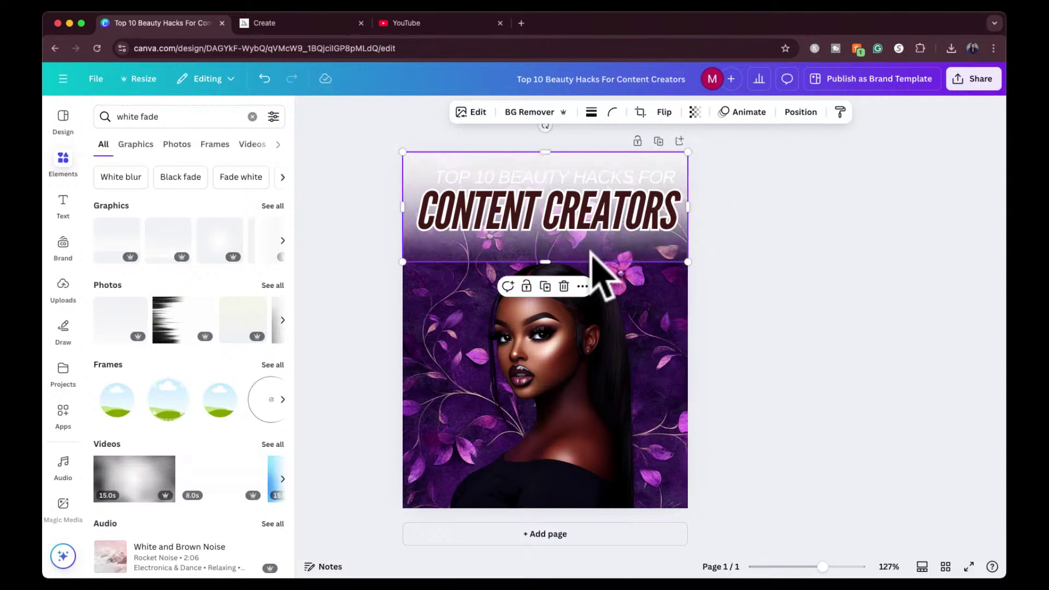
pyautogui.moveTo(545, 262); pyautogui.dragTo(550, 312)
pyautogui.click(579, 438)
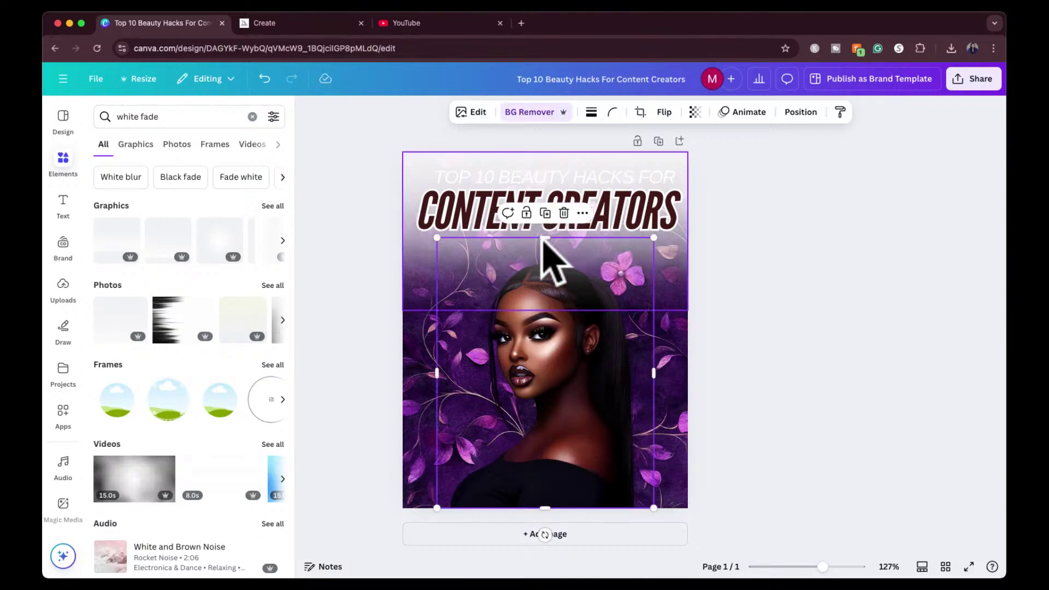
pyautogui.moveTo(553, 234); pyautogui.dragTo(560, 354)
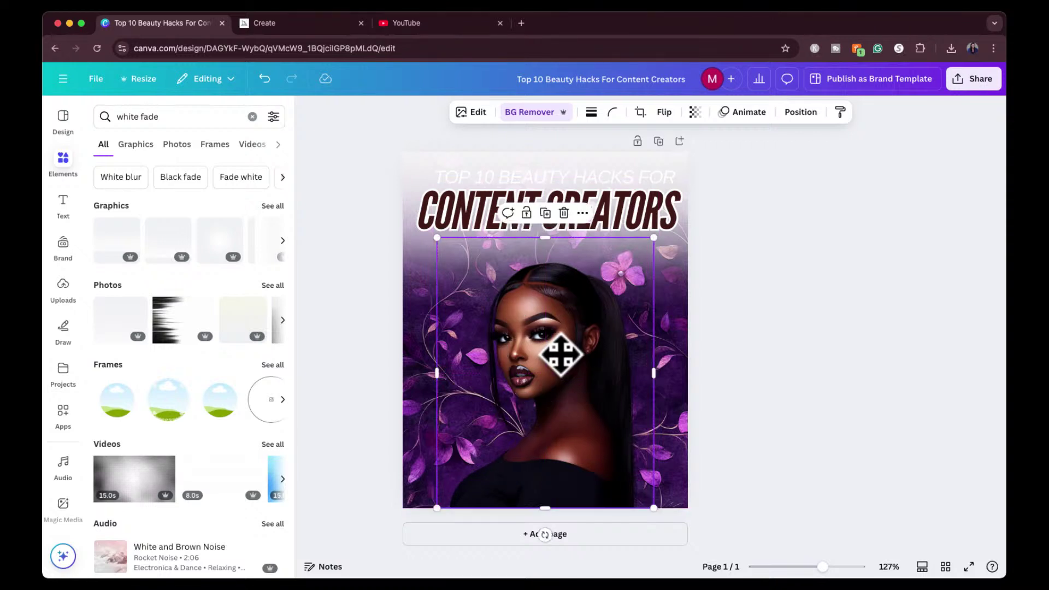
pyautogui.click(762, 297)
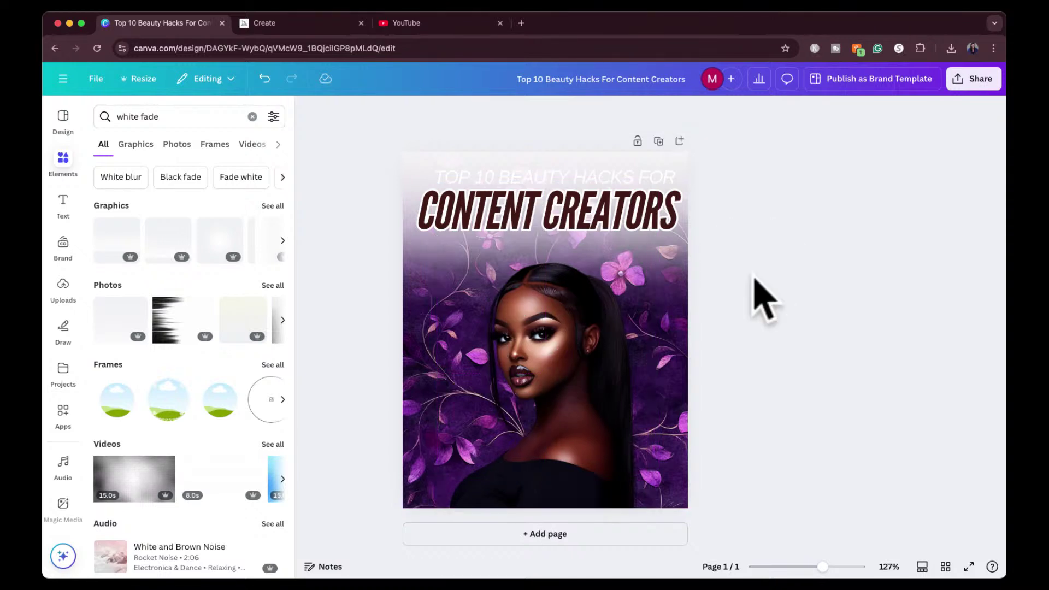
# Step: Recolor the "TOP 10 BEAUTY HACKS FOR" line with the near-black photo color from the portrait
pyautogui.click(619, 189)
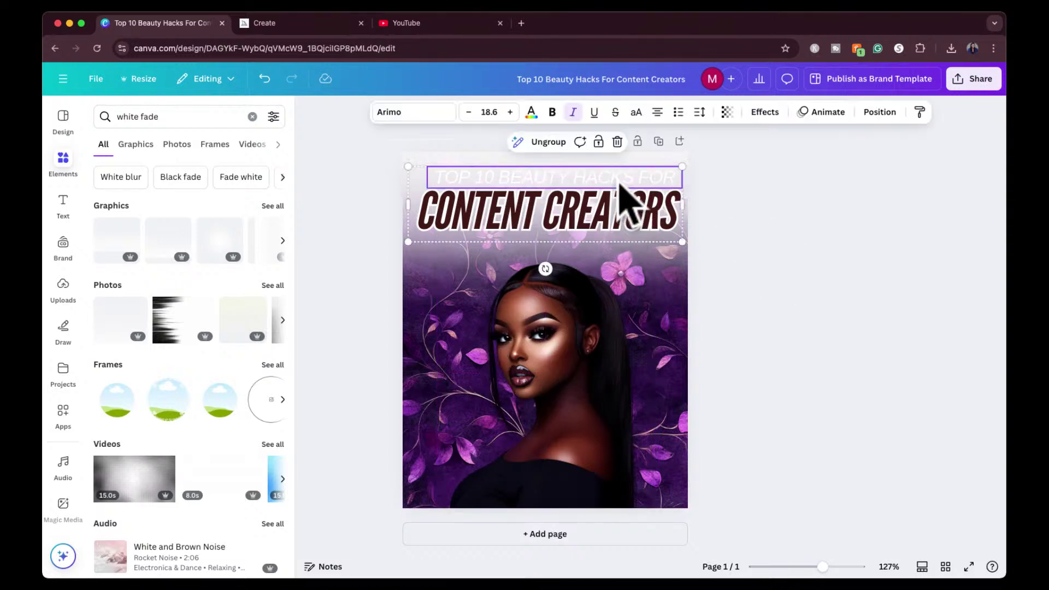
pyautogui.click(530, 112)
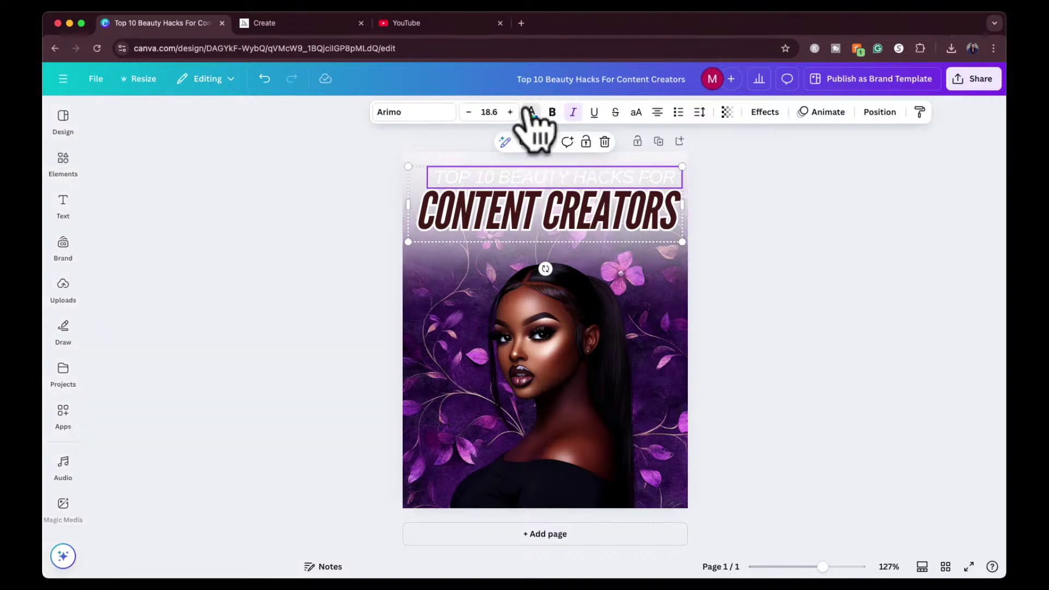
pyautogui.click(172, 390)
pyautogui.click(319, 261)
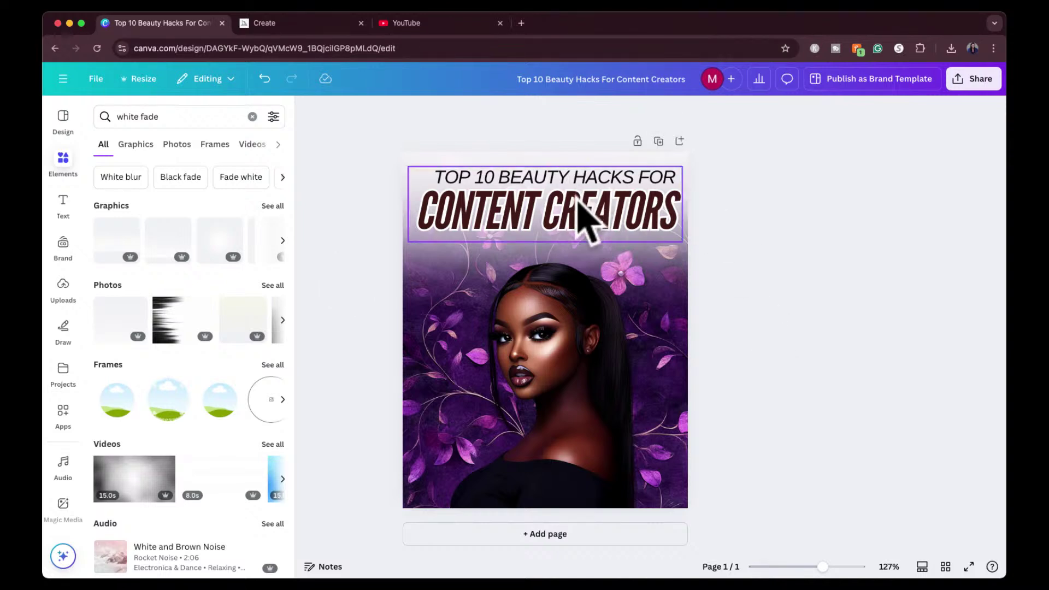
# Step: Ungroup the title and move the "TOP 10 BEAUTY HACKS FOR" line slightly left and down above "CONTENT CREATORS"
pyautogui.click(587, 220)
pyautogui.click(547, 183)
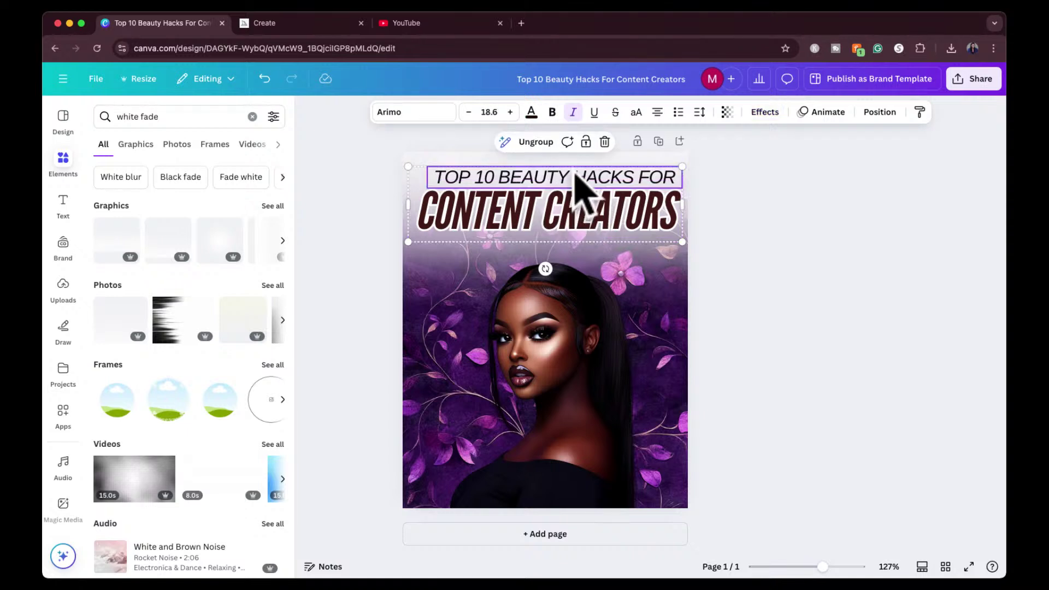
pyautogui.click(525, 142)
pyautogui.click(815, 195)
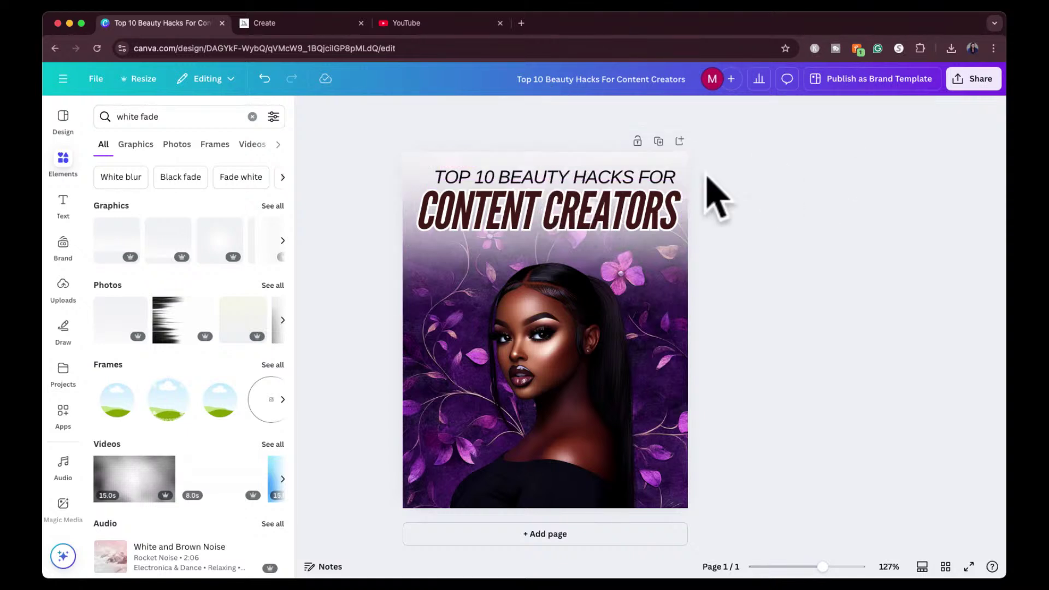
pyautogui.click(592, 185)
pyautogui.moveTo(595, 183); pyautogui.dragTo(579, 181)
pyautogui.click(750, 211)
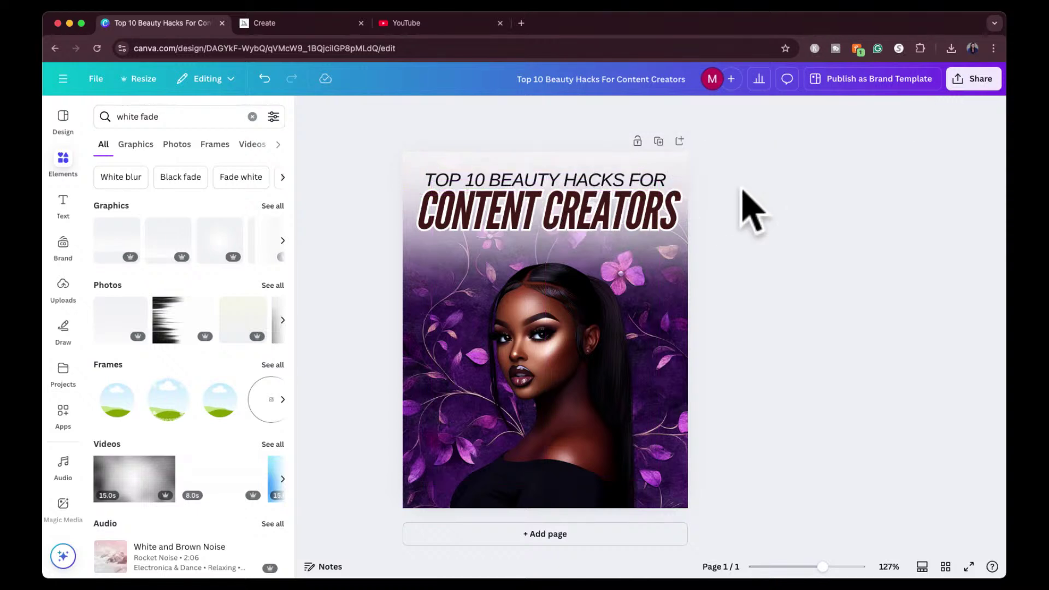
# Step: Fine-tune the alignment of the two title lines and group them together again
pyautogui.moveTo(614, 219); pyautogui.dragTo(609, 220)
pyautogui.moveTo(612, 221); pyautogui.dragTo(618, 222)
pyautogui.click(818, 151)
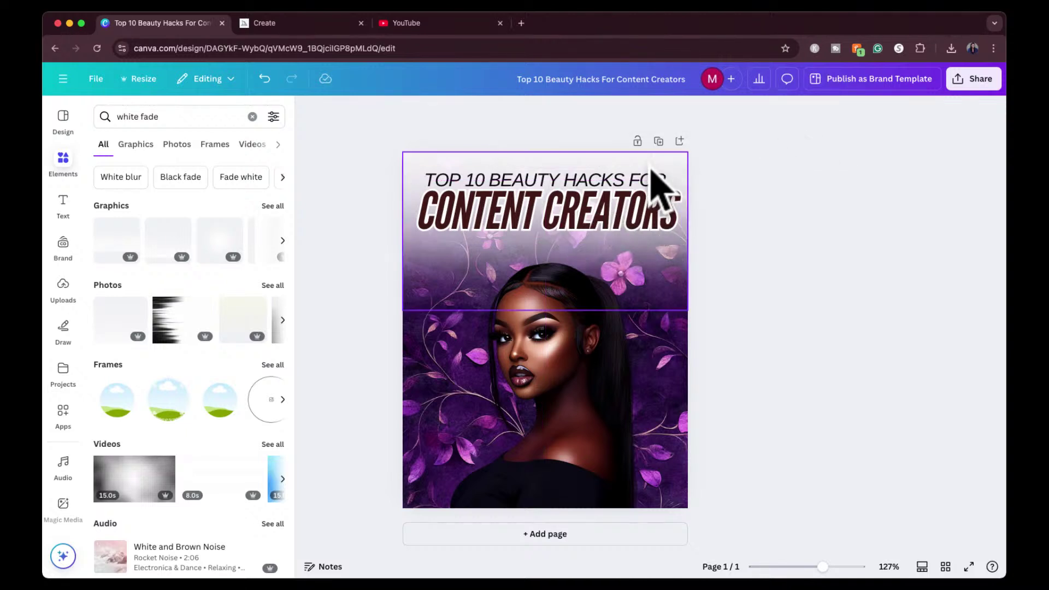
pyautogui.moveTo(628, 176); pyautogui.dragTo(621, 179)
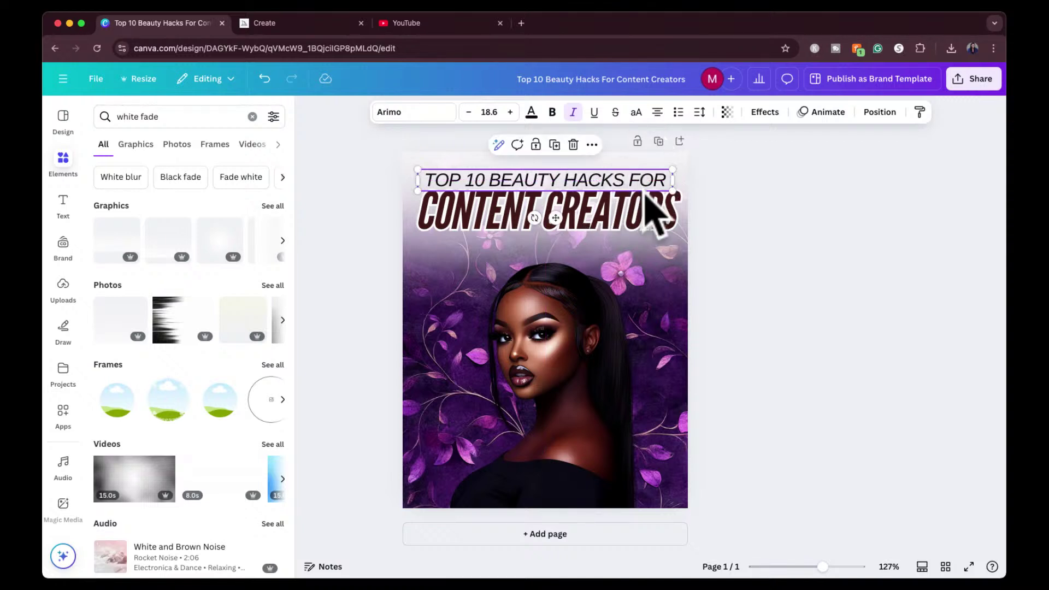
pyautogui.keyDown('shift'); pyautogui.click(646, 221); pyautogui.keyUp('shift')
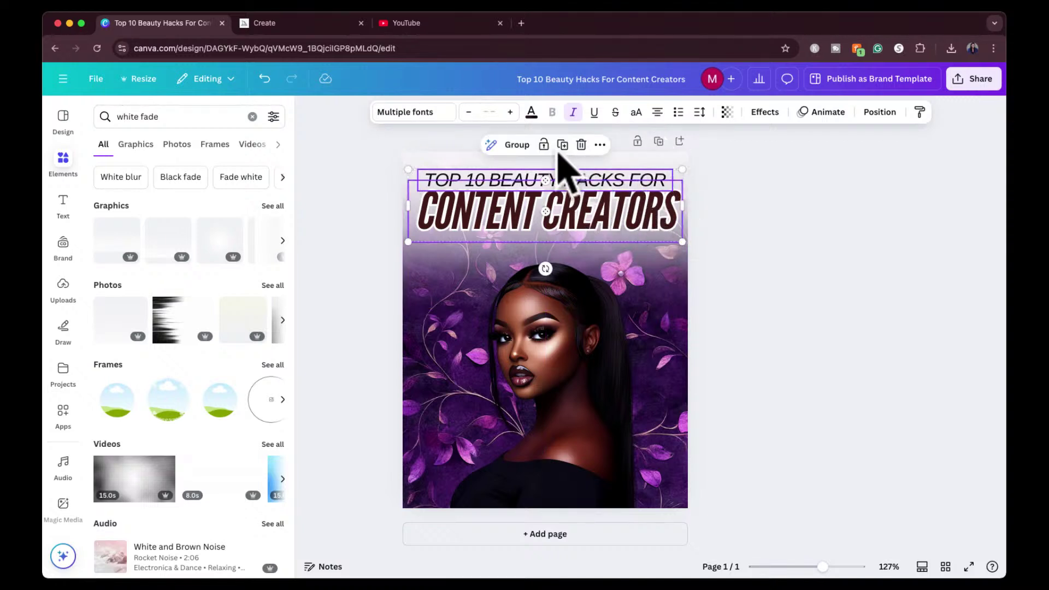
pyautogui.click(518, 147)
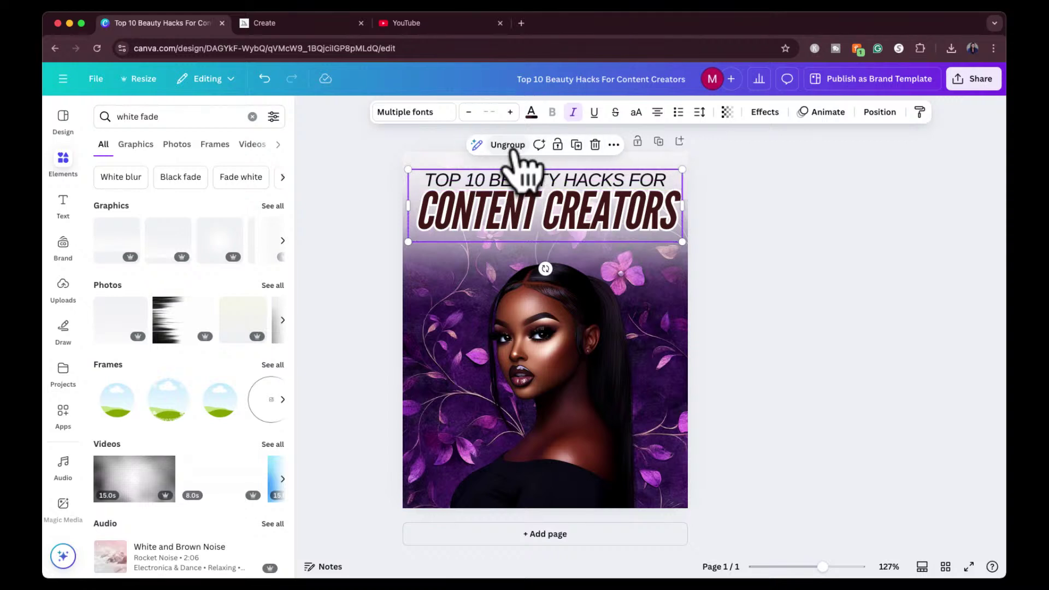
pyautogui.click(746, 171)
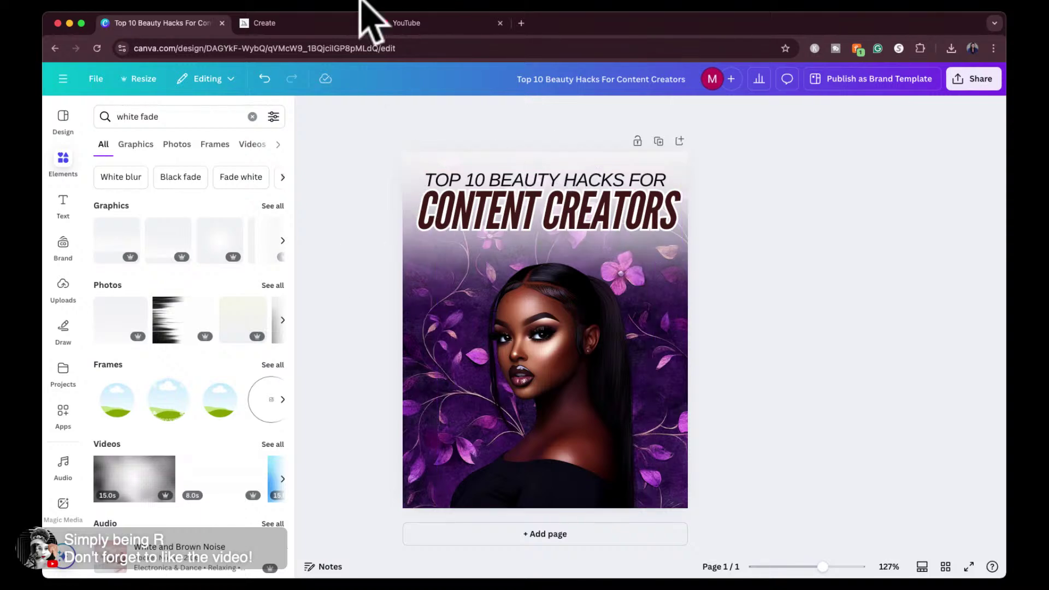
# Step: Switch to Midjourney, close the enlarged purple floral image, and examine the portrait's prompt and reference images
pyautogui.click(300, 21)
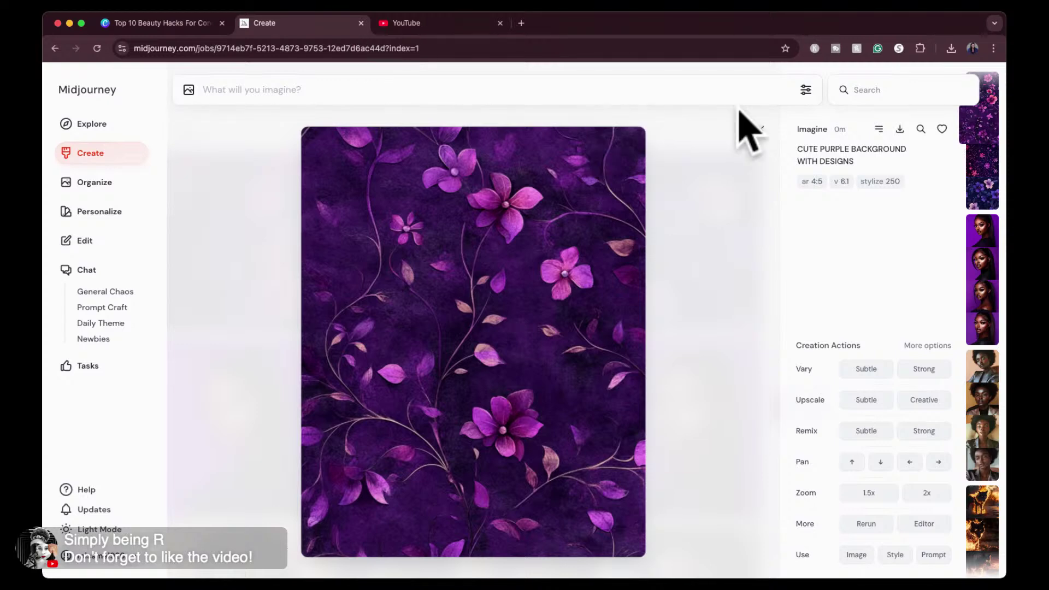
pyautogui.click(761, 128)
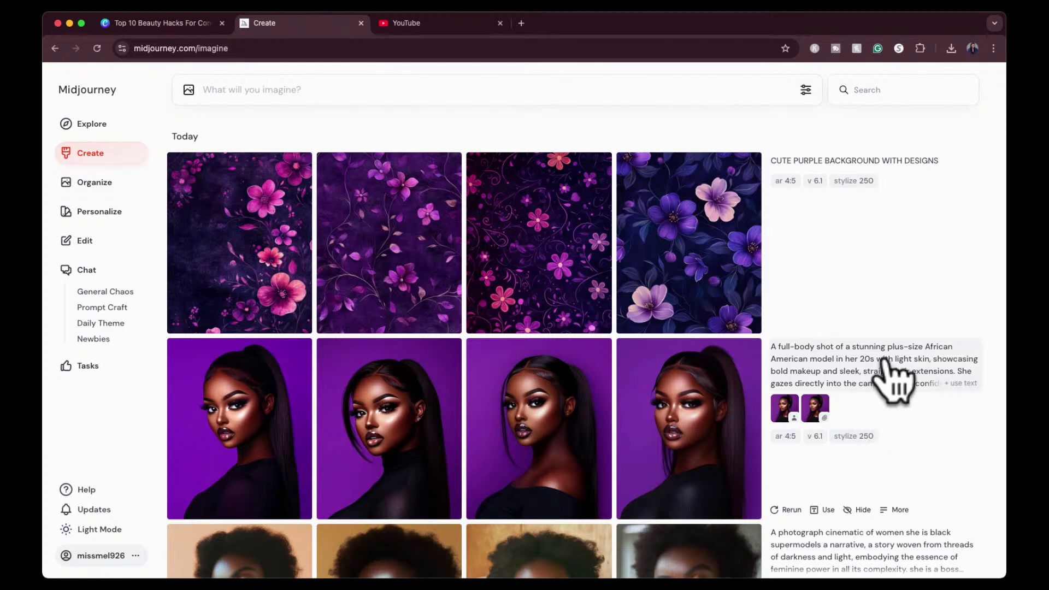
pyautogui.moveTo(819, 411)
pyautogui.mouseDown()
pyautogui.moveTo(784, 413)
pyautogui.moveTo(826, 411)
pyautogui.moveTo(796, 417)
pyautogui.moveTo(817, 413)
pyautogui.mouseUp()
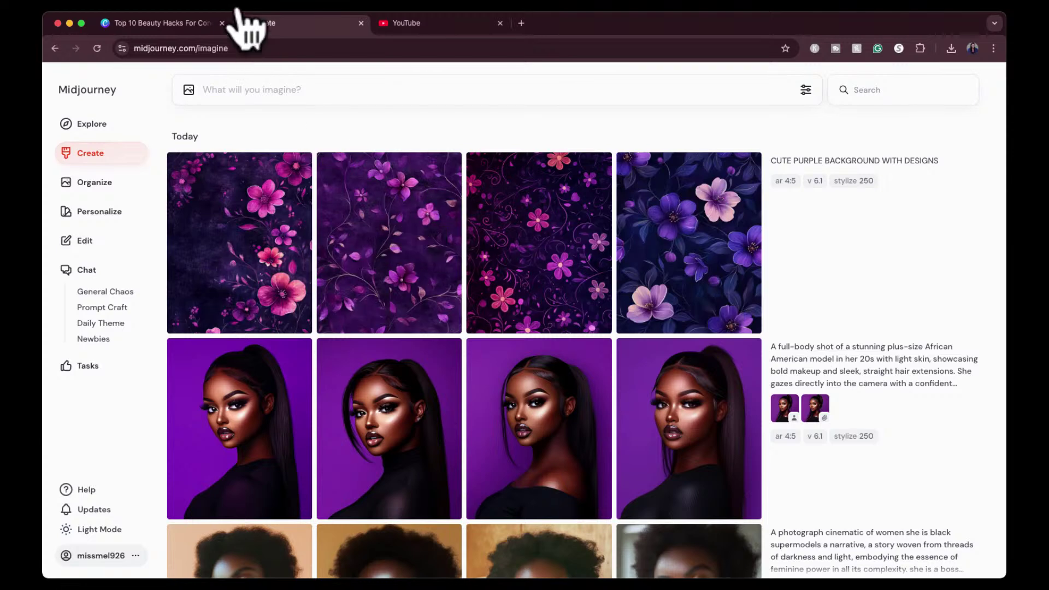
# Step: Switch back to Canva and delete the duplicate portrait layer beneath the white fade
pyautogui.click(164, 22)
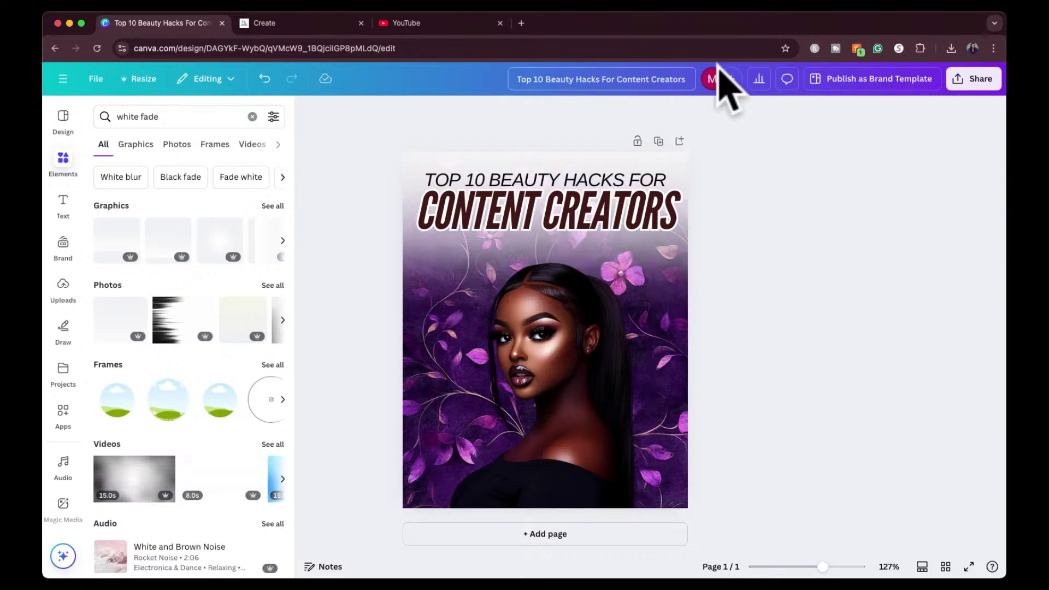
pyautogui.click(666, 302)
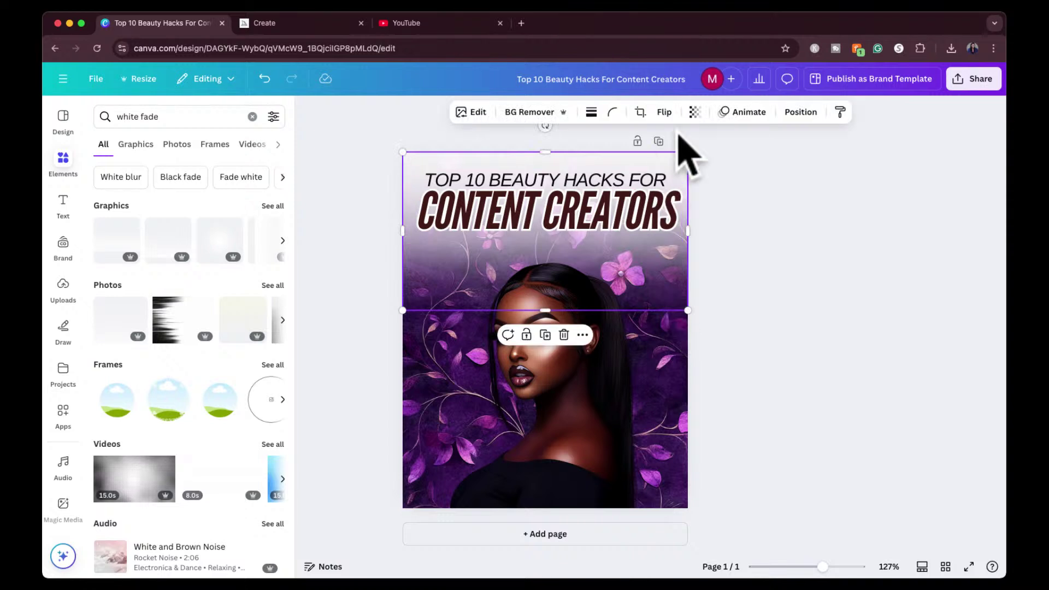
pyautogui.click(795, 113)
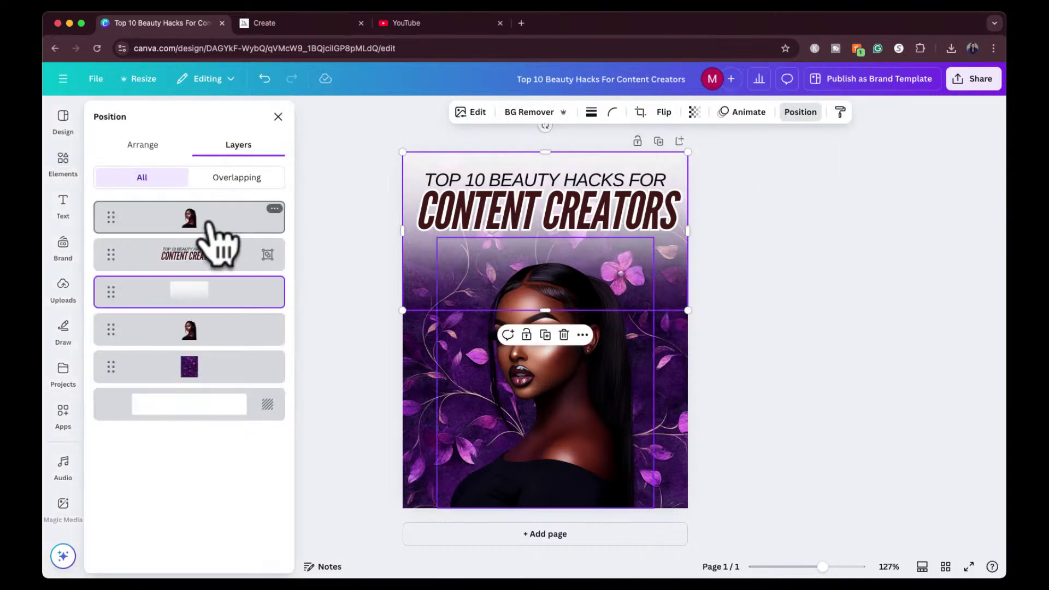
pyautogui.moveTo(219, 333); pyautogui.dragTo(234, 269)
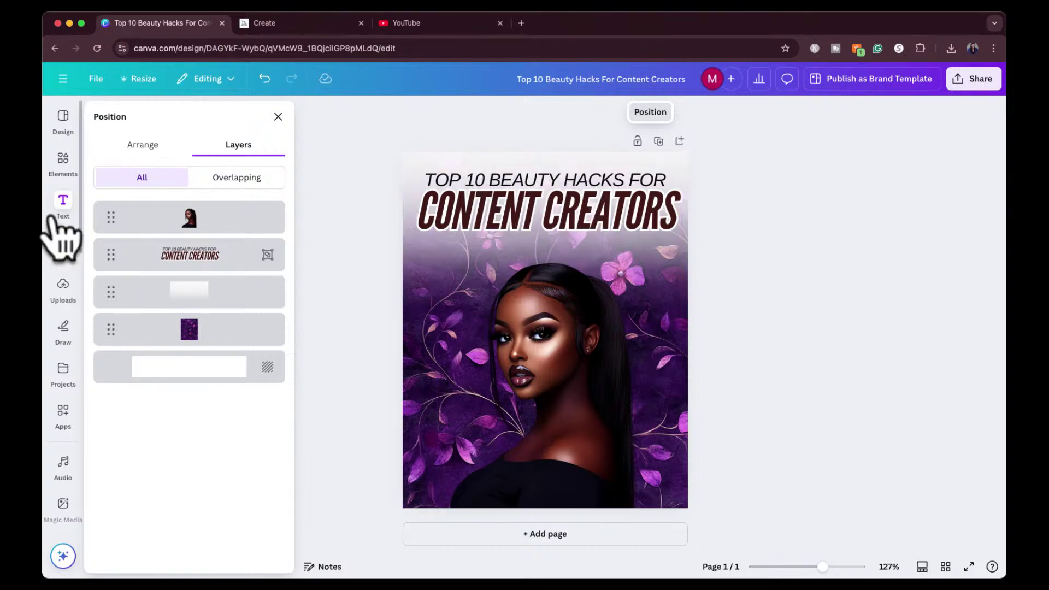
# Step: Look over the available text font combinations and switch to Midjourney's image creation page
pyautogui.click(60, 213)
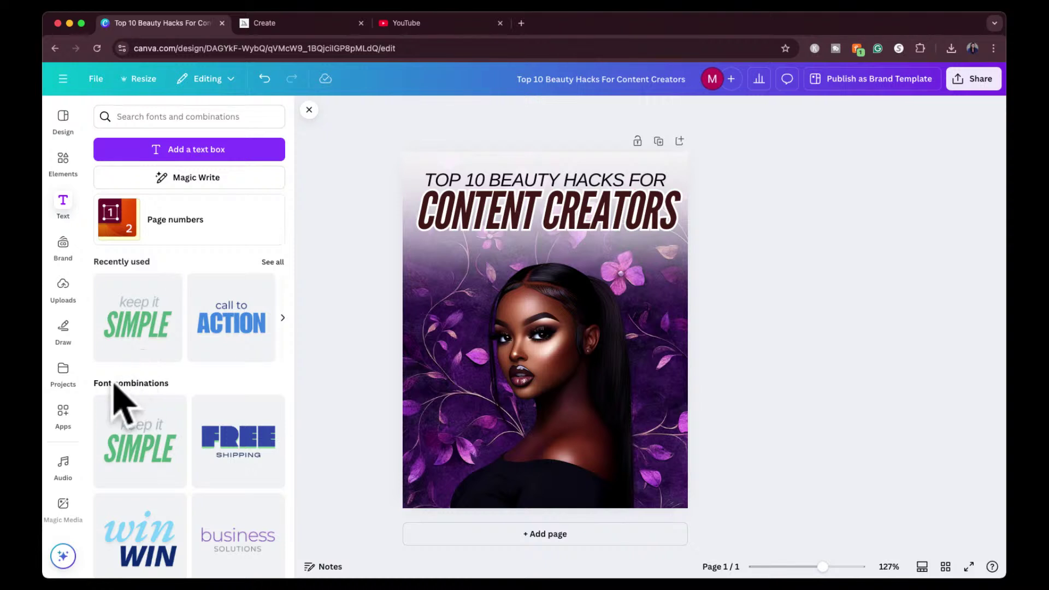
pyautogui.scroll(-1, 169, 415)
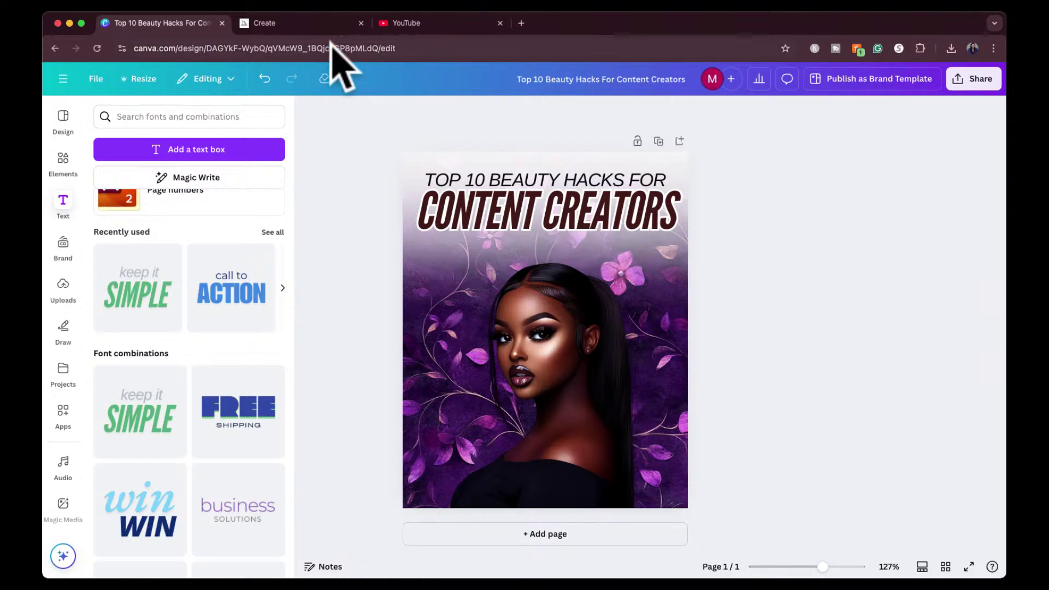
pyautogui.click(326, 23)
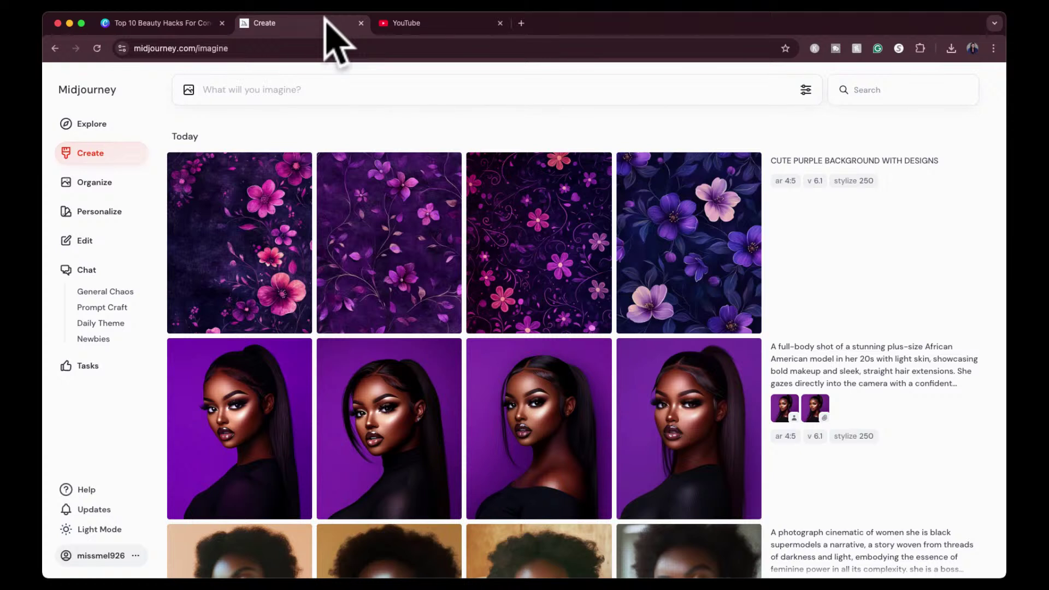
# Step: Search Google for "issa rae" in a new browser tab
pyautogui.click(522, 23)
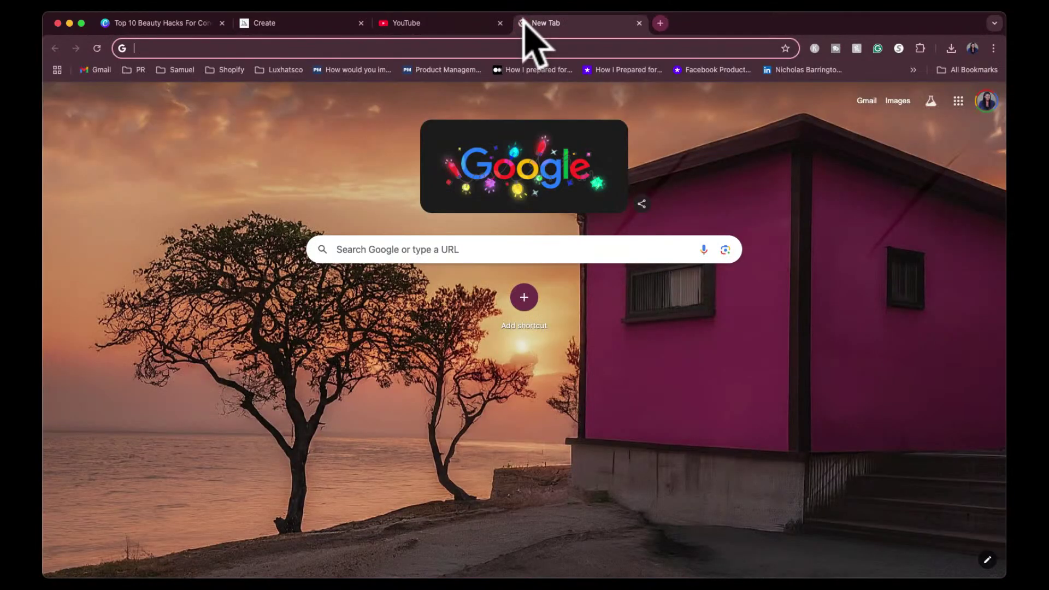
pyautogui.click(288, 24)
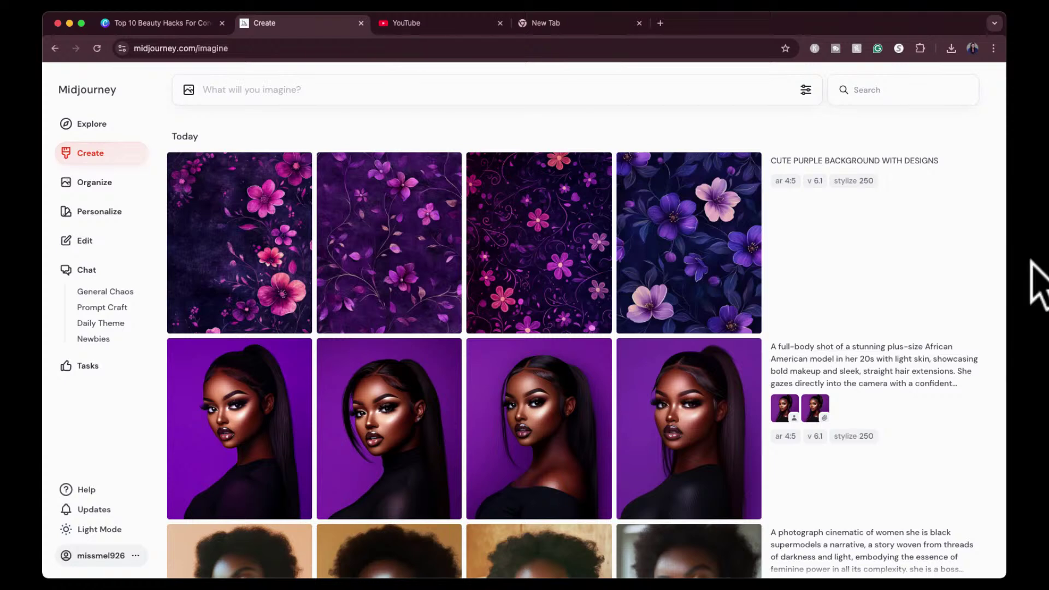
pyautogui.click(597, 22)
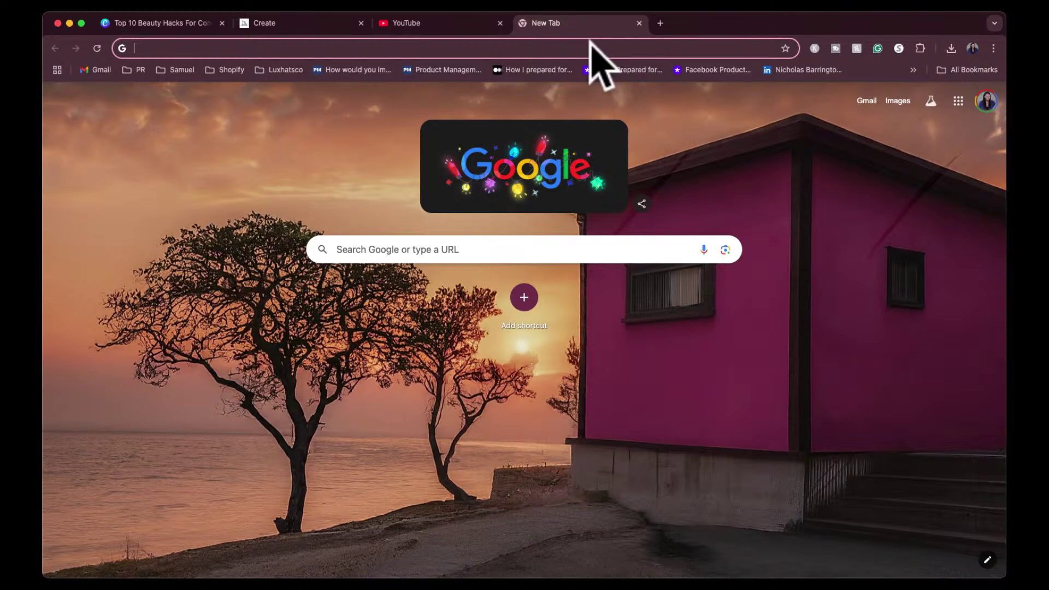
pyautogui.write('issa rae')
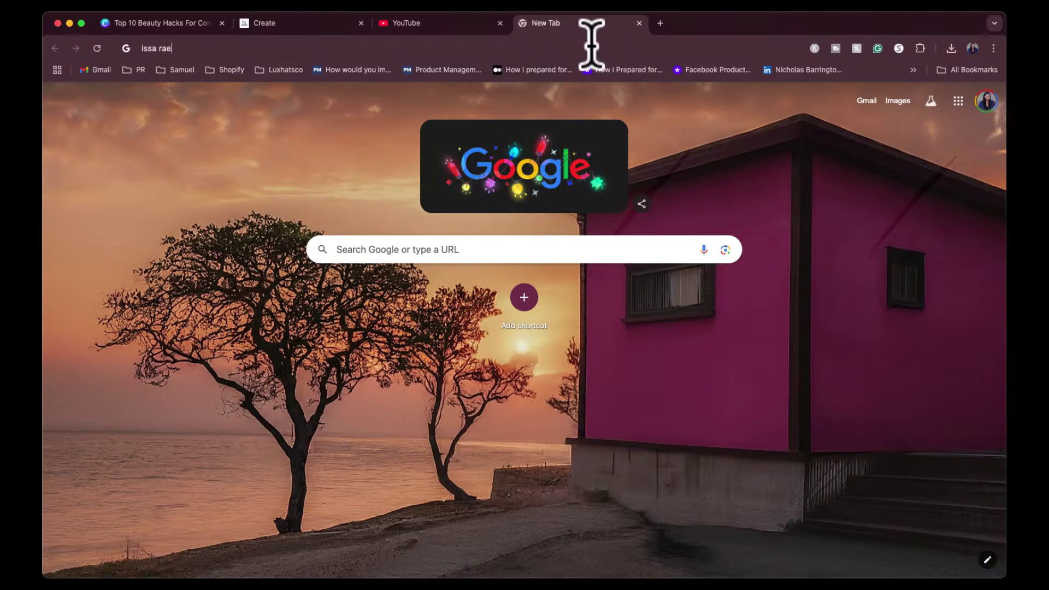
pyautogui.press('Return')
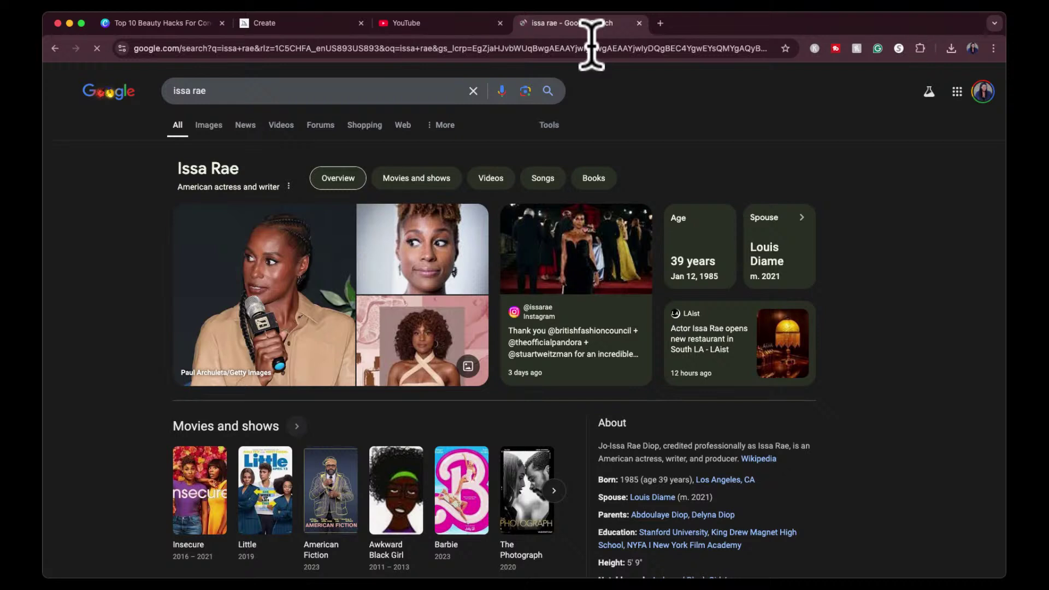
pyautogui.click(233, 90)
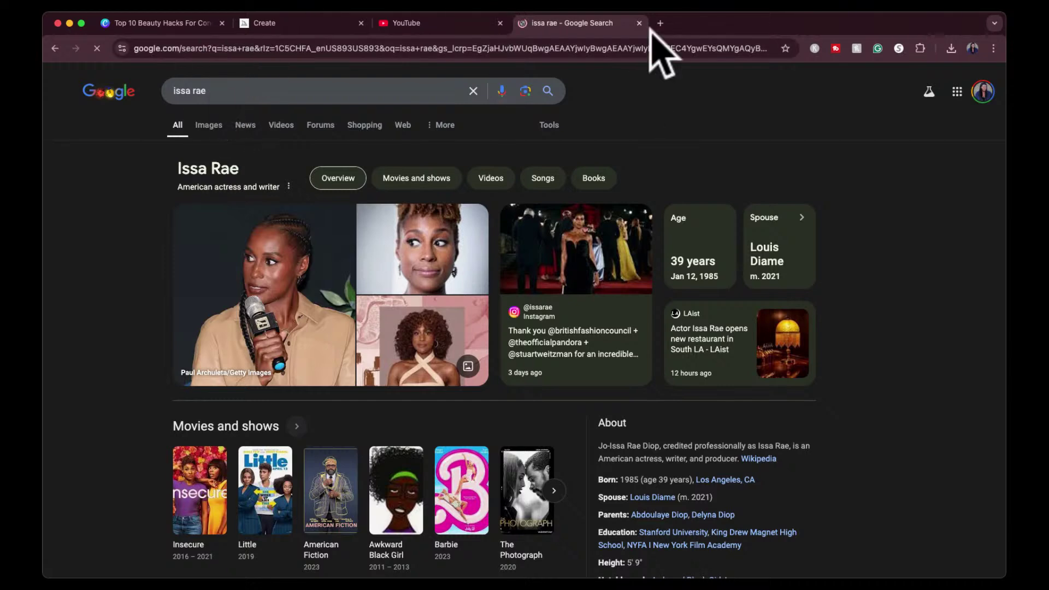
# Step: Search Google for Britney Spears in another new browser tab and show the image results
pyautogui.click(660, 23)
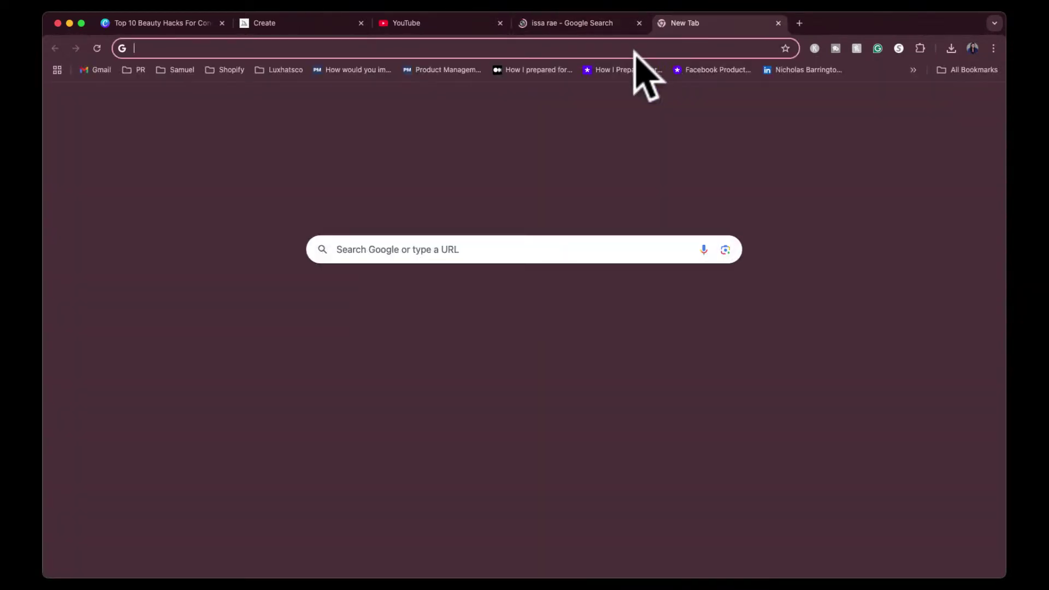
pyautogui.write('brittant')
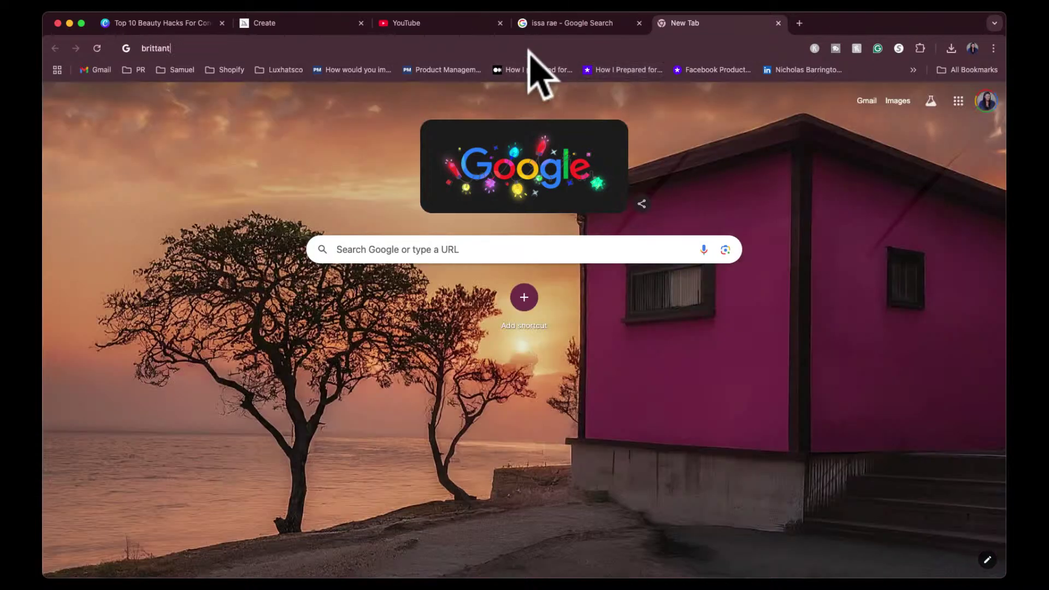
pyautogui.press('BackSpace')
pyautogui.write('y spears')
pyautogui.press('Return')
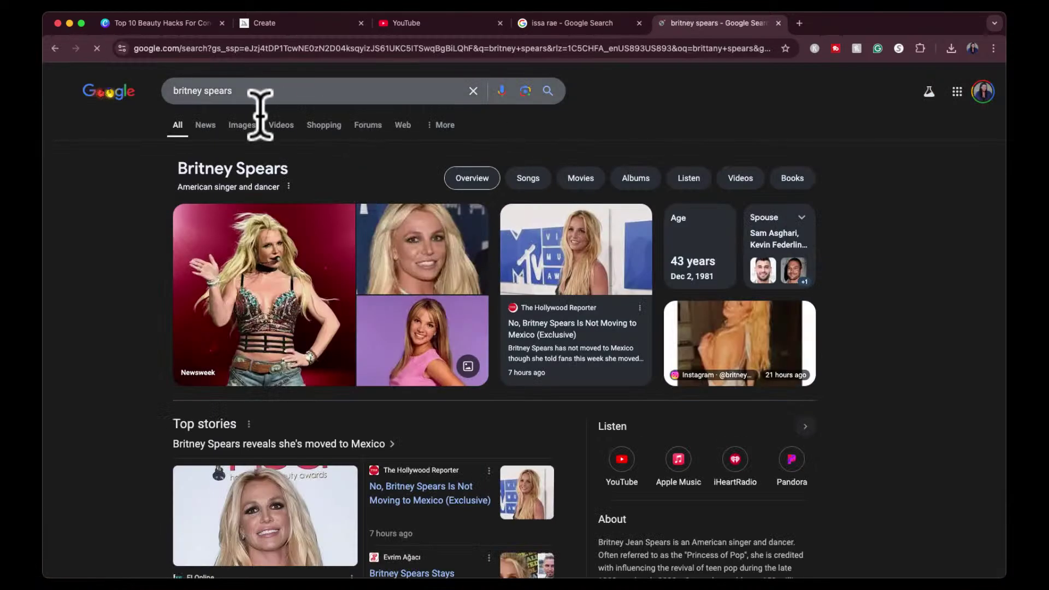
pyautogui.click(205, 127)
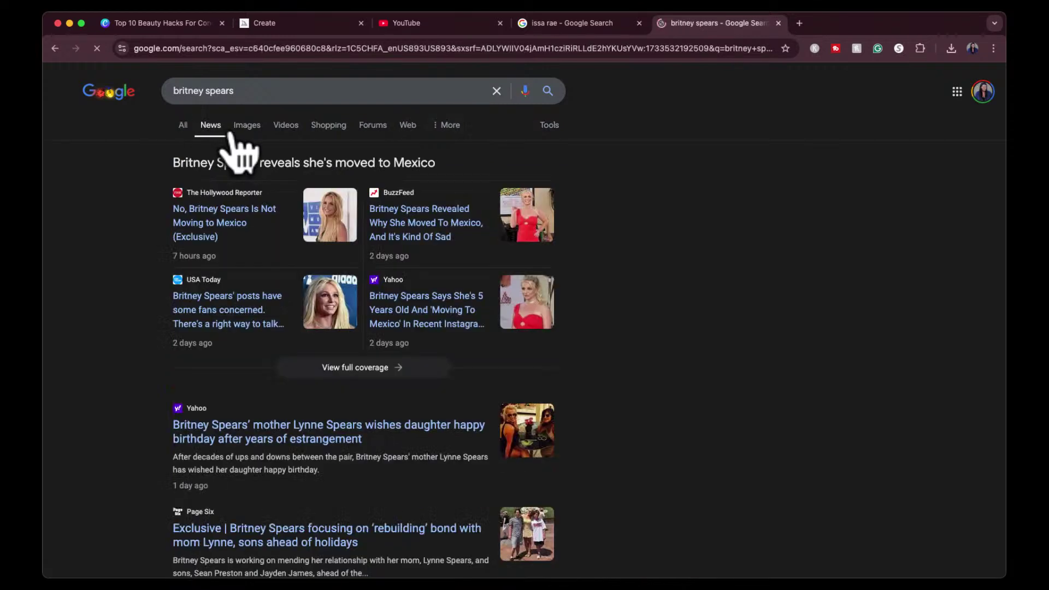
pyautogui.click(247, 132)
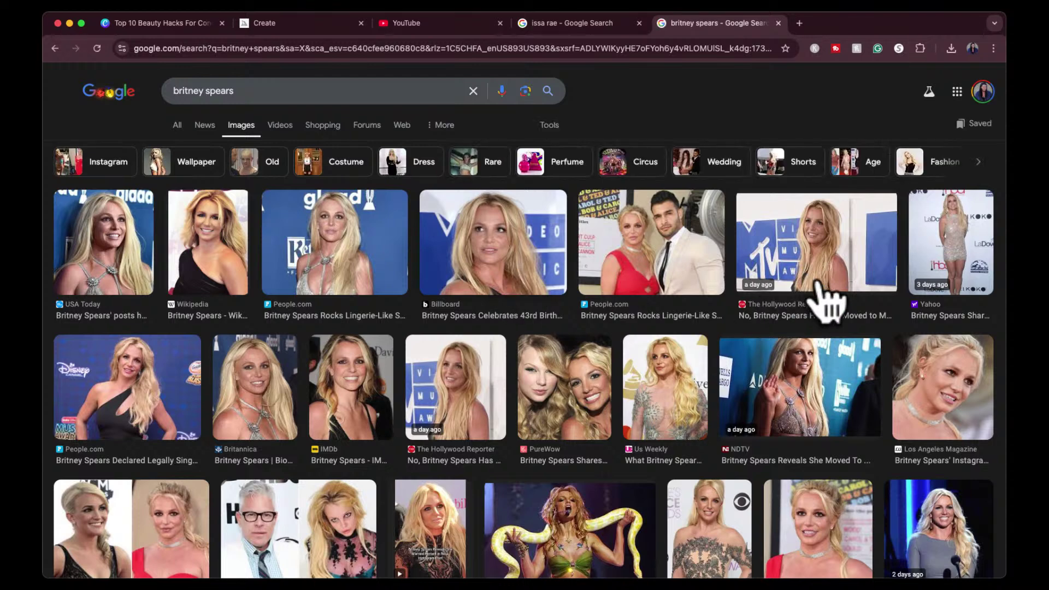
# Step: Open the Biography portrait of Britney Spears in a red top and capture it as a screenshot
pyautogui.scroll(-3, 803, 383)
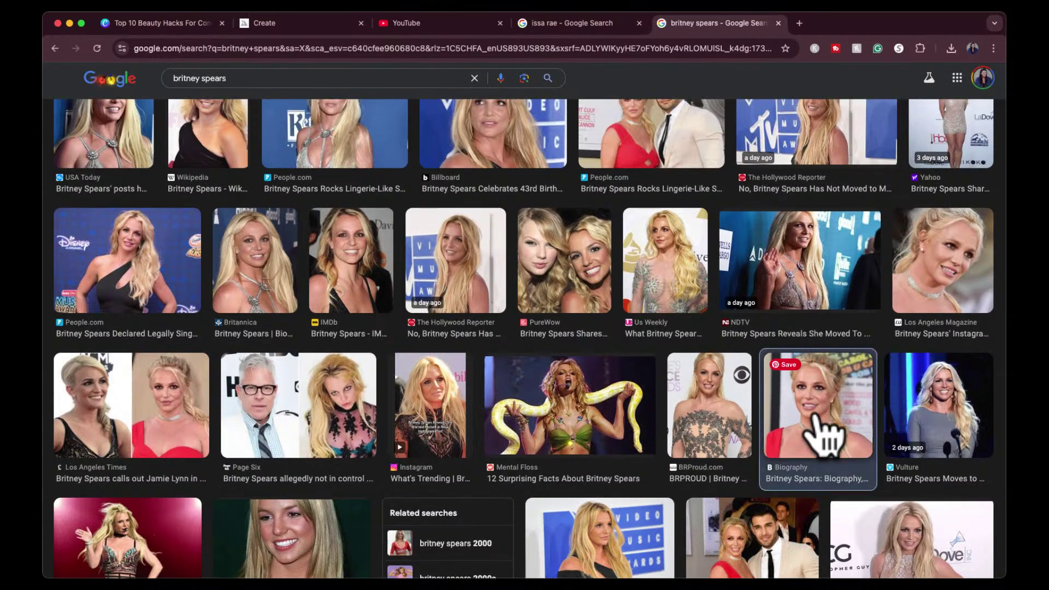
pyautogui.click(820, 432)
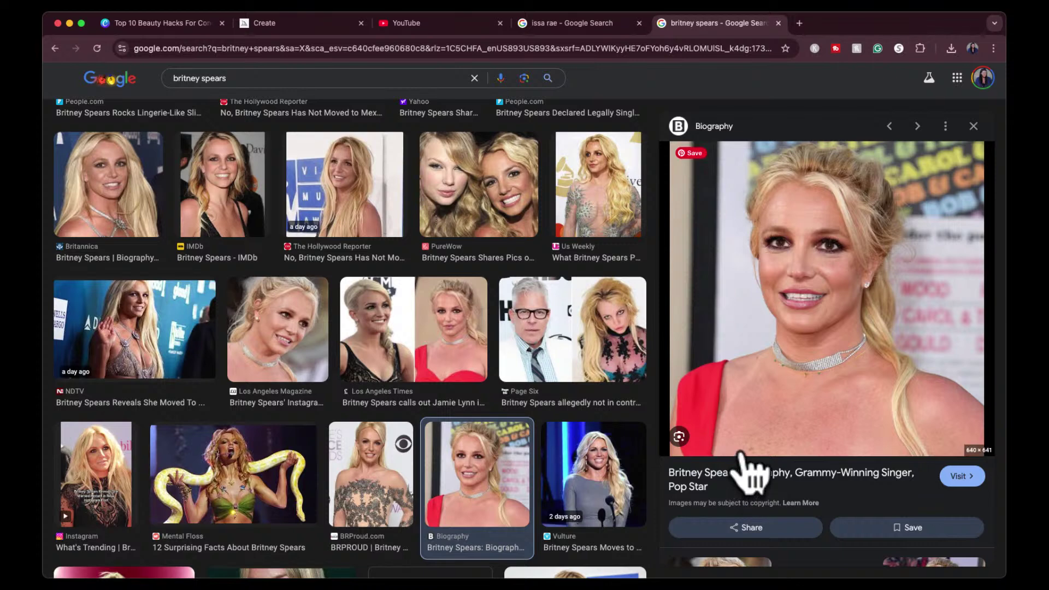
pyautogui.press('super+shift+4')
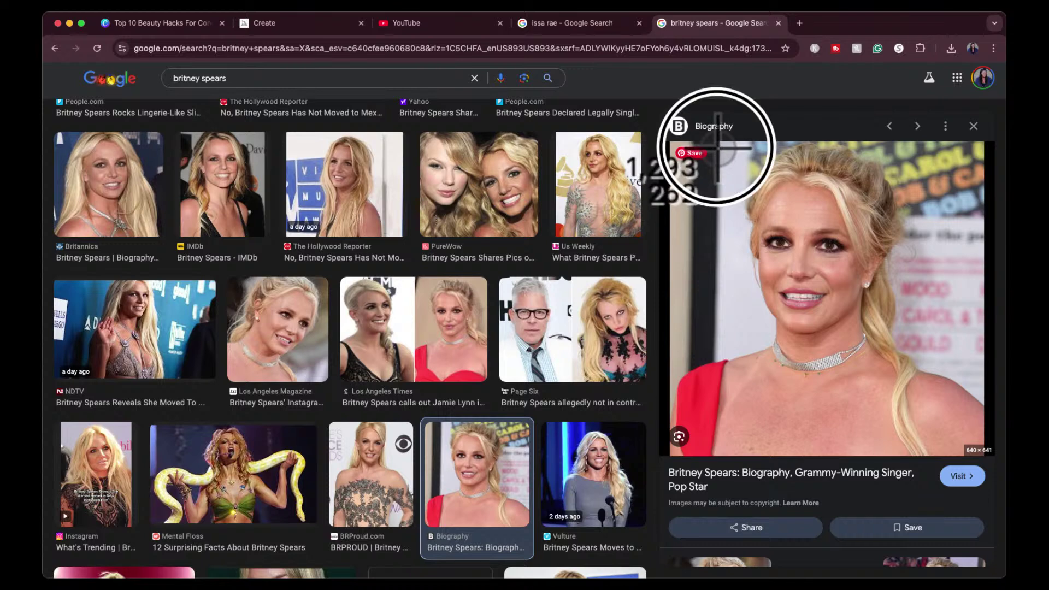
pyautogui.moveTo(827, 282); pyautogui.dragTo(963, 453)
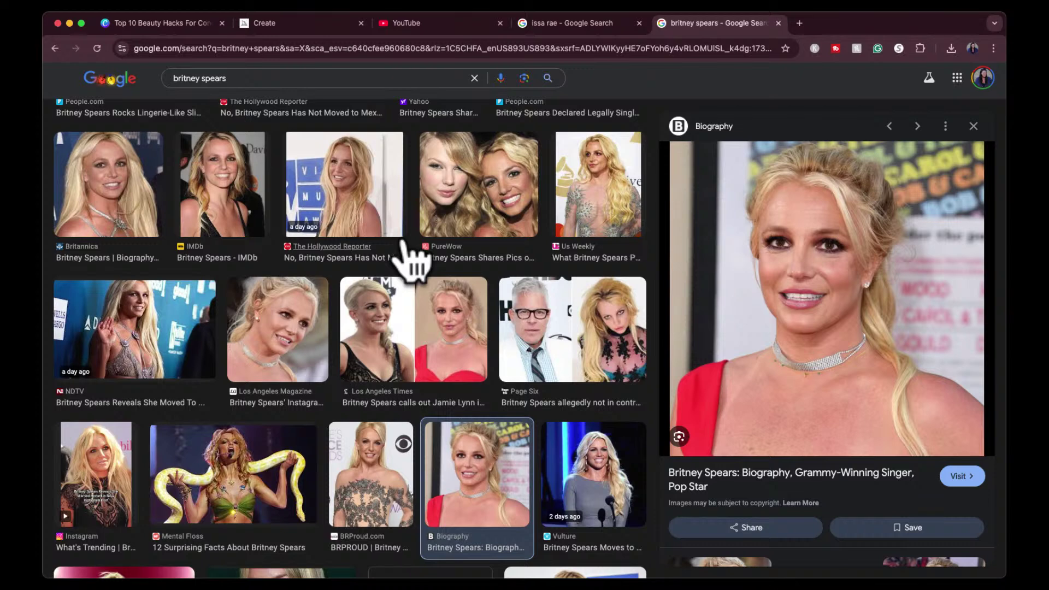
# Step: Switch to Midjourney, add the captured portrait as a character reference, and generate images with the prompt "britney spears"
pyautogui.click(302, 25)
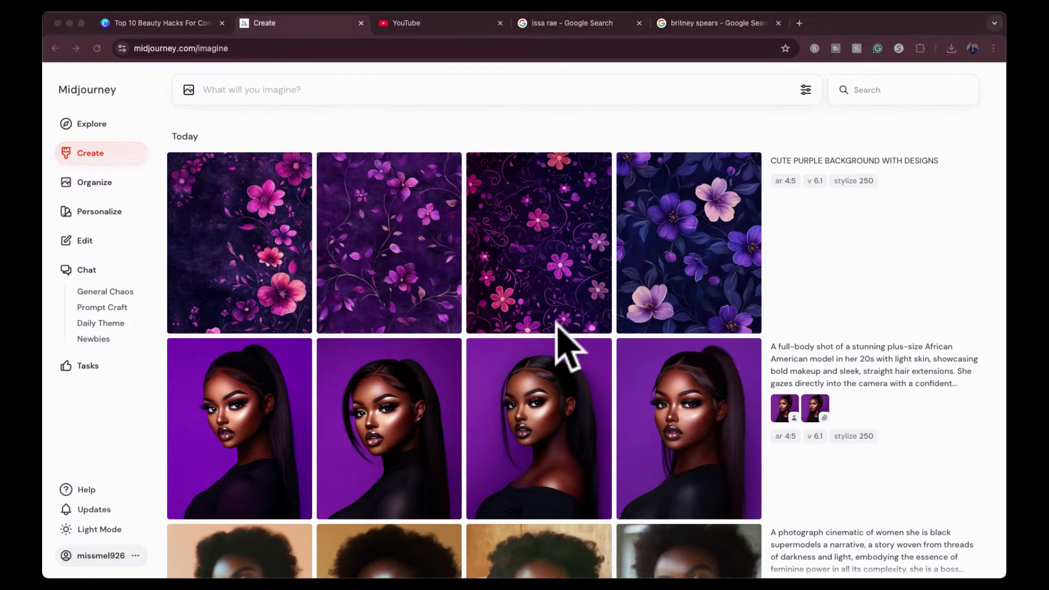
pyautogui.moveTo(632, 257); pyautogui.dragTo(503, 105)
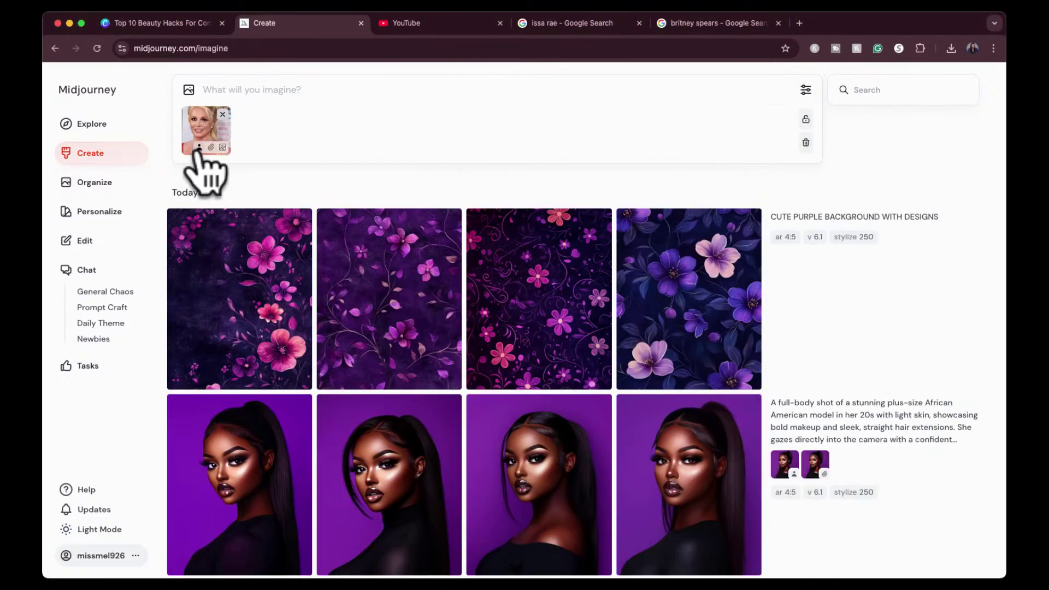
pyautogui.click(199, 147)
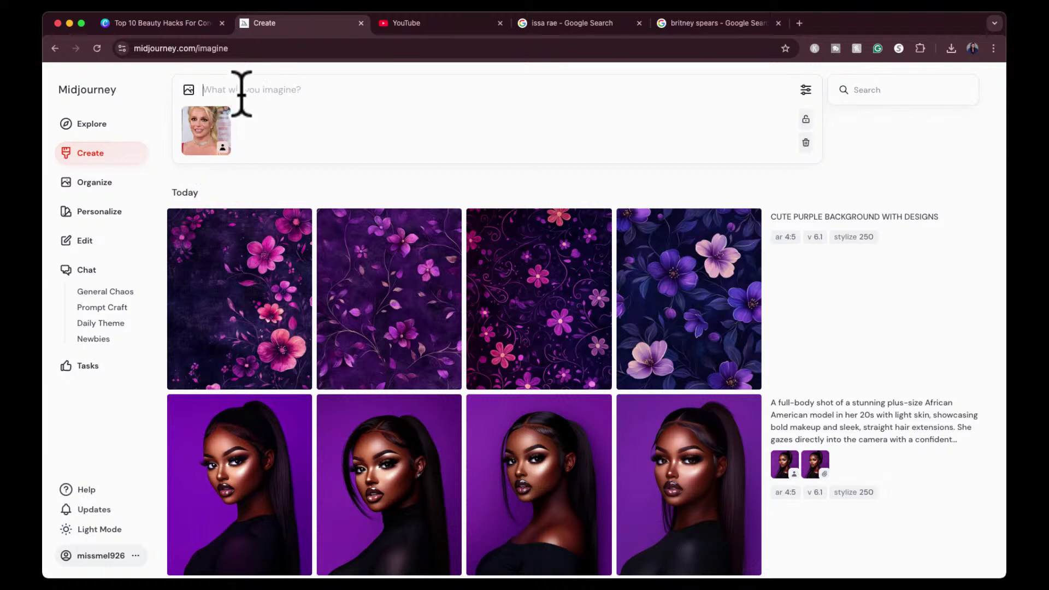
pyautogui.write('britney spears')
pyautogui.press('Return')
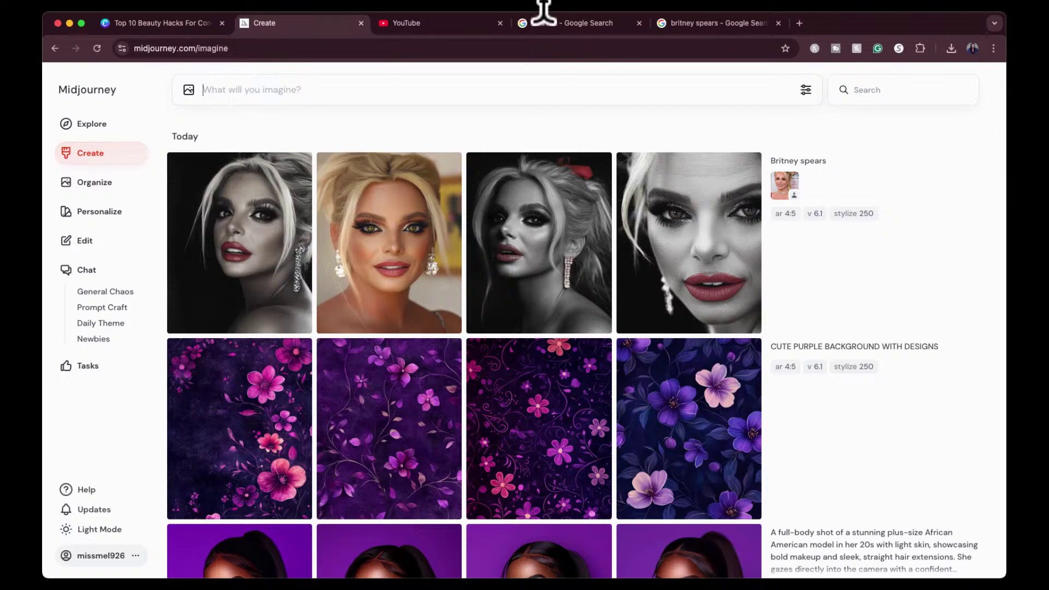
# Step: Reuse the portrait as a character reference and generate images with the prompt "britney spears standing in front of times square"
pyautogui.moveTo(789, 192); pyautogui.dragTo(808, 241)
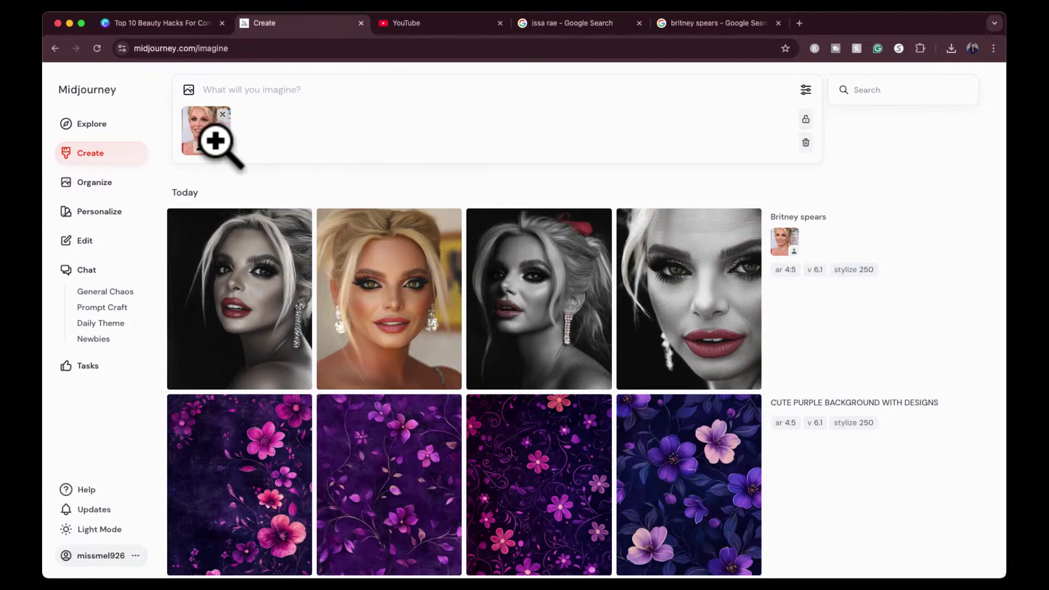
pyautogui.write('britney spears s')
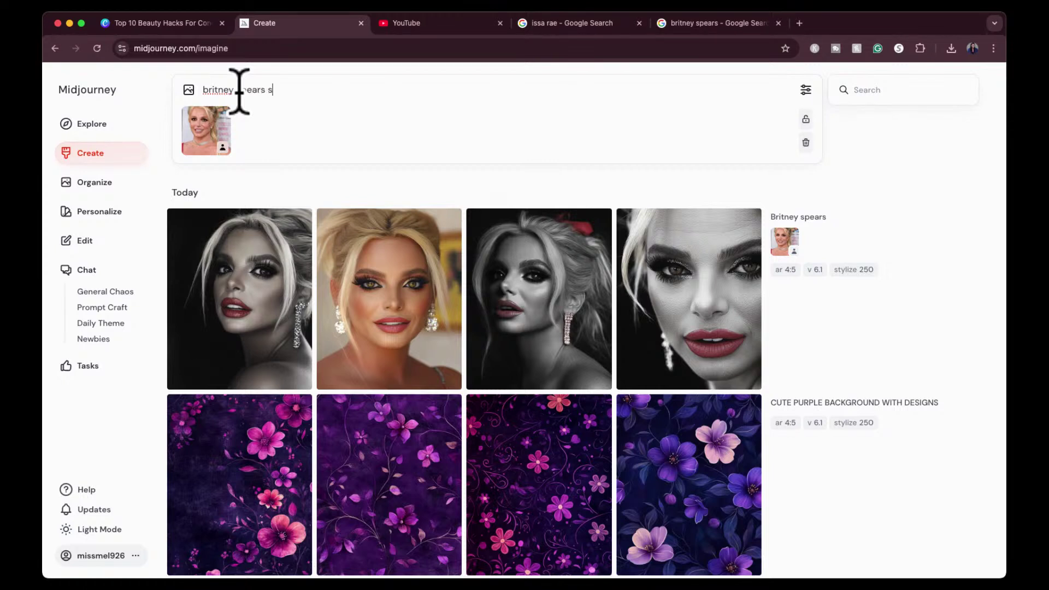
pyautogui.write('tanding in front of times square')
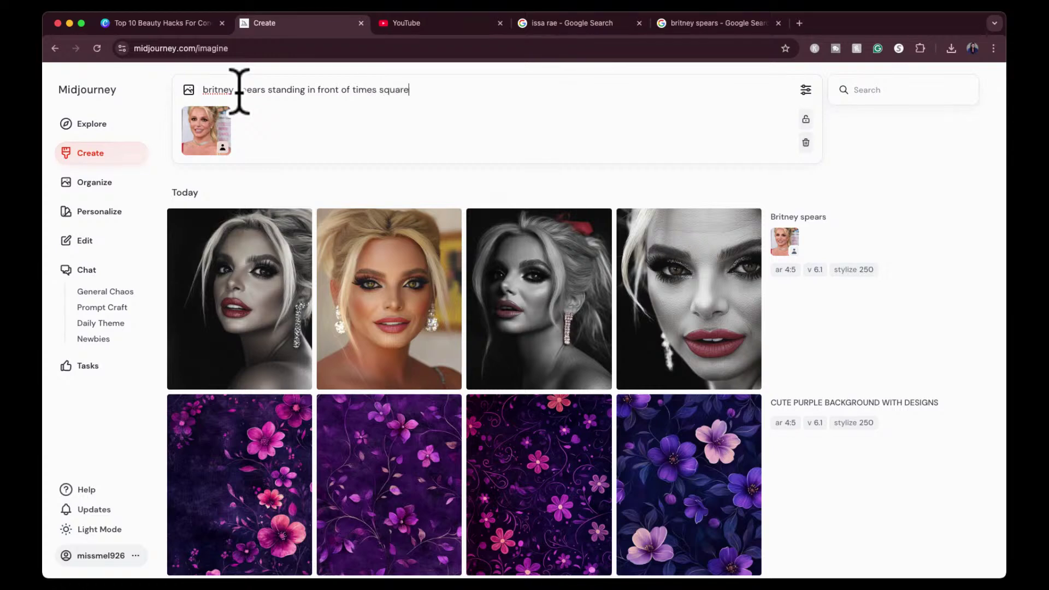
pyautogui.press('Return')
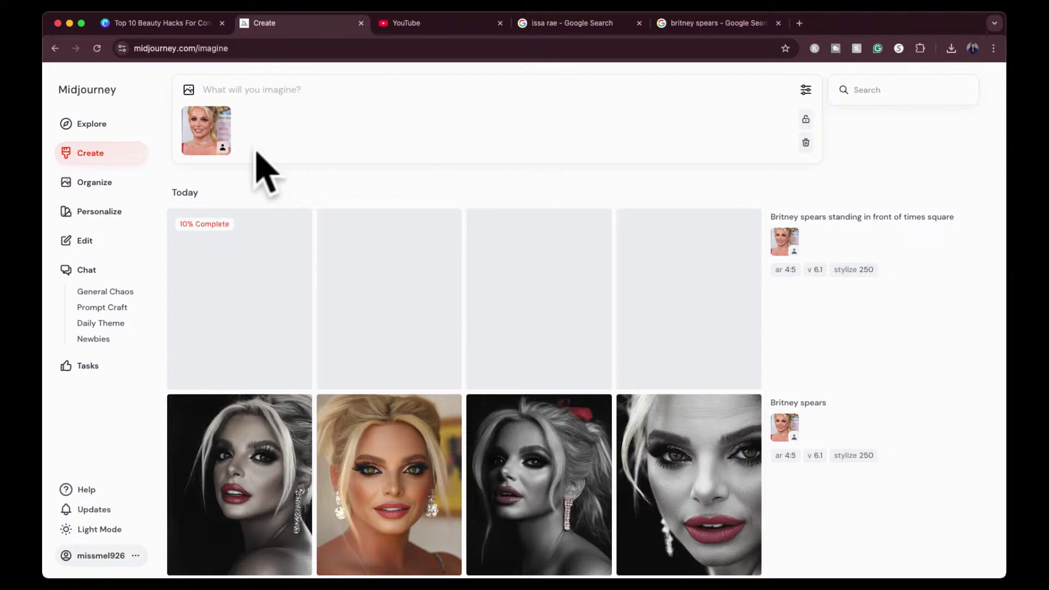
# Step: Change the portrait from character reference to image prompt and generate the Times Square prompt again
pyautogui.click(222, 147)
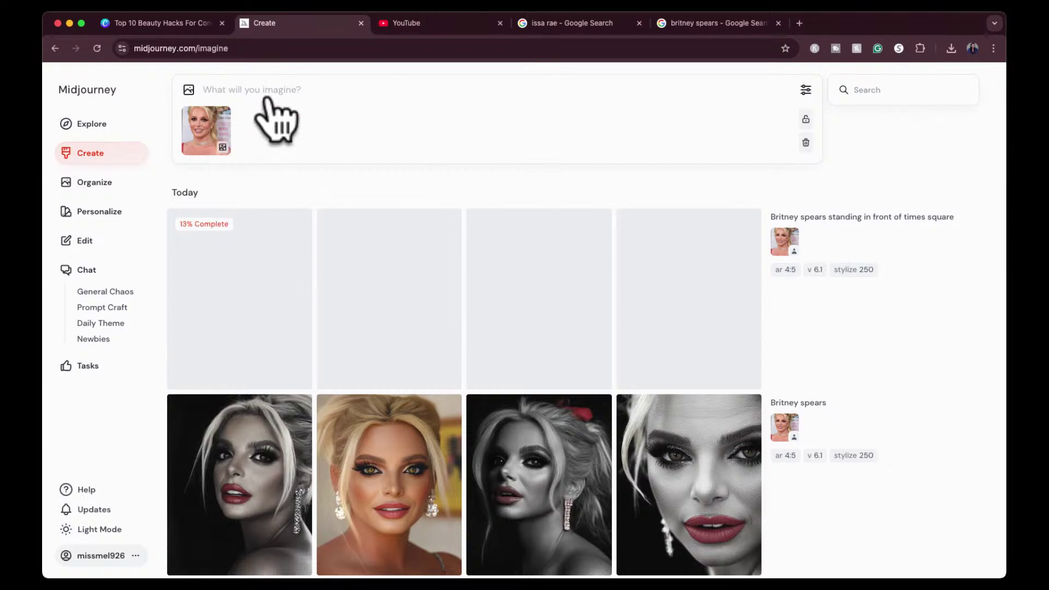
pyautogui.click(958, 217)
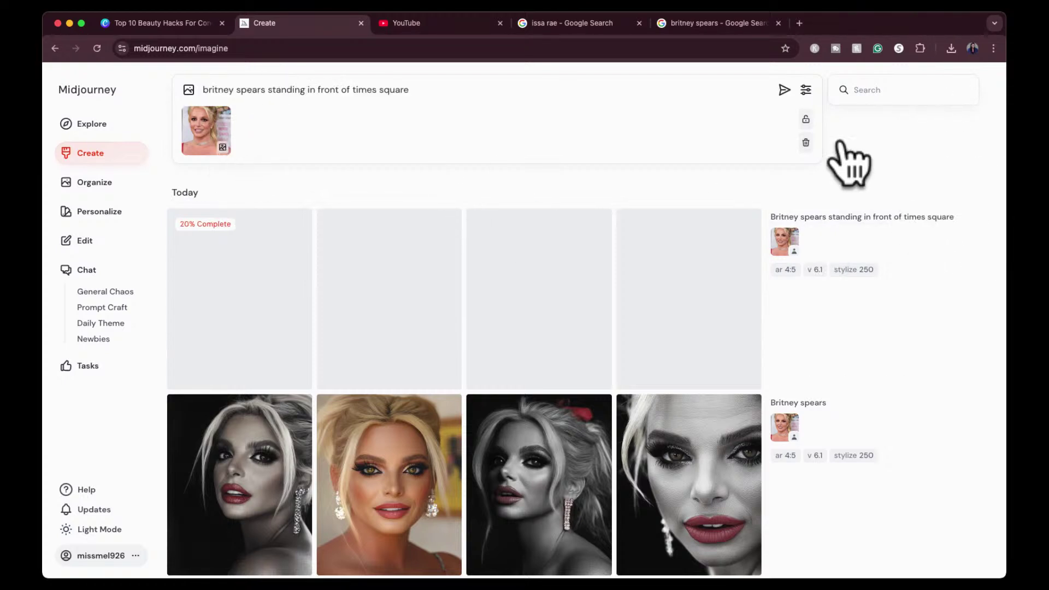
pyautogui.click(783, 90)
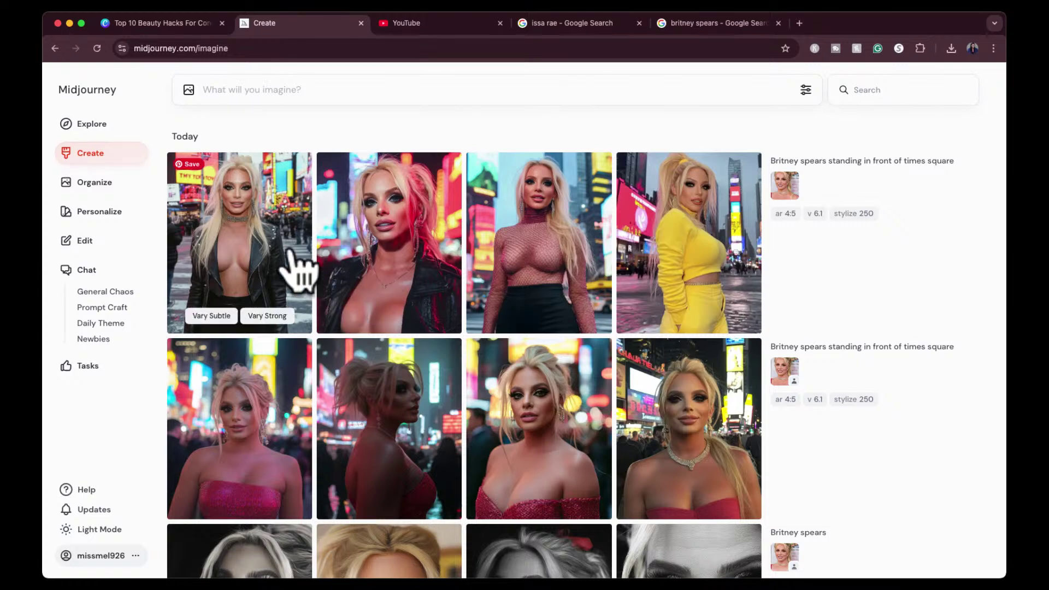
# Step: Examine the black leather jacket Times Square image enlarged, close it, and compare the generated rows of portraits
pyautogui.click(272, 253)
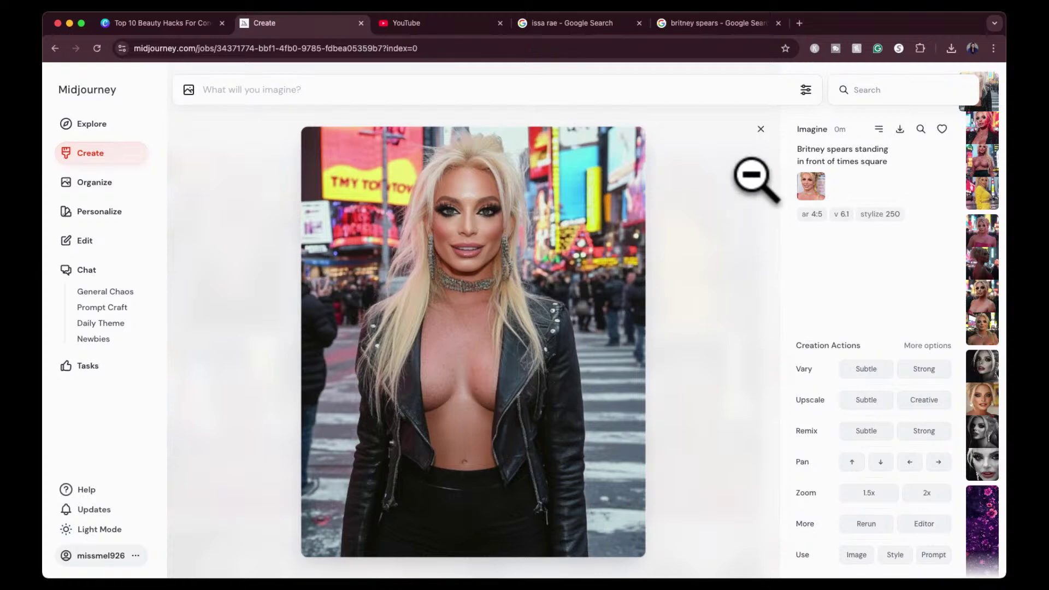
pyautogui.click(762, 134)
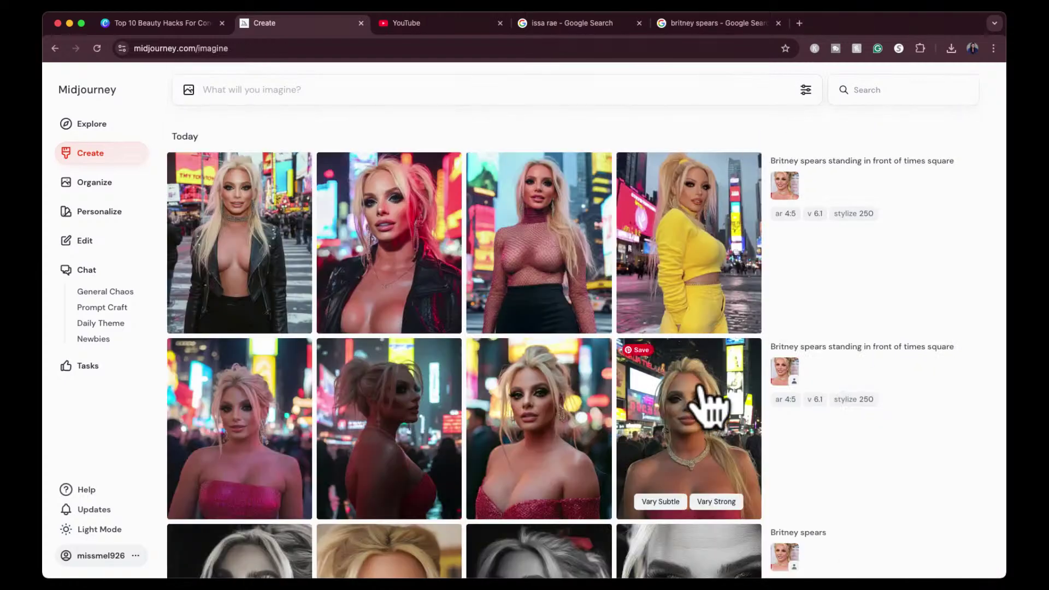
pyautogui.scroll(-2, 710, 412)
pyautogui.scroll(-3, 716, 415)
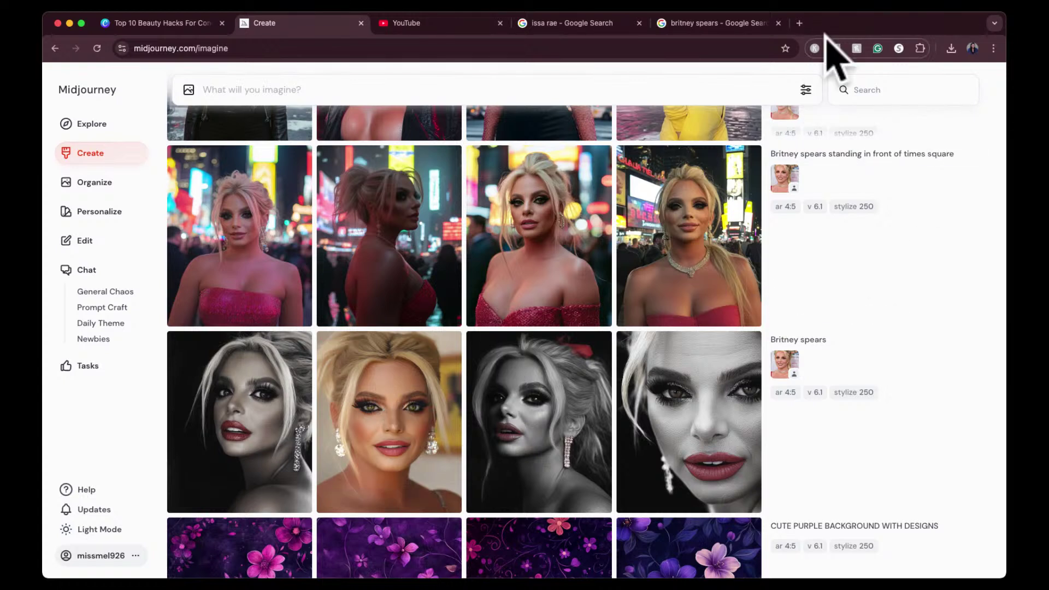
# Step: Switch to the Google image results, search for "cardi b", and preview the Mint photo with the white collar and black tie
pyautogui.click(740, 24)
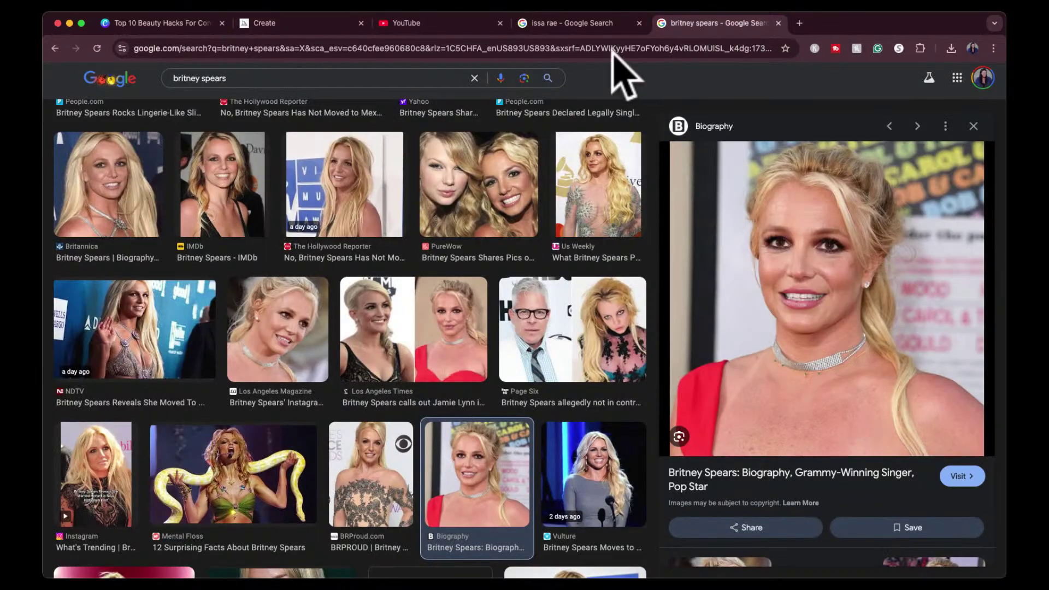
pyautogui.click(382, 78)
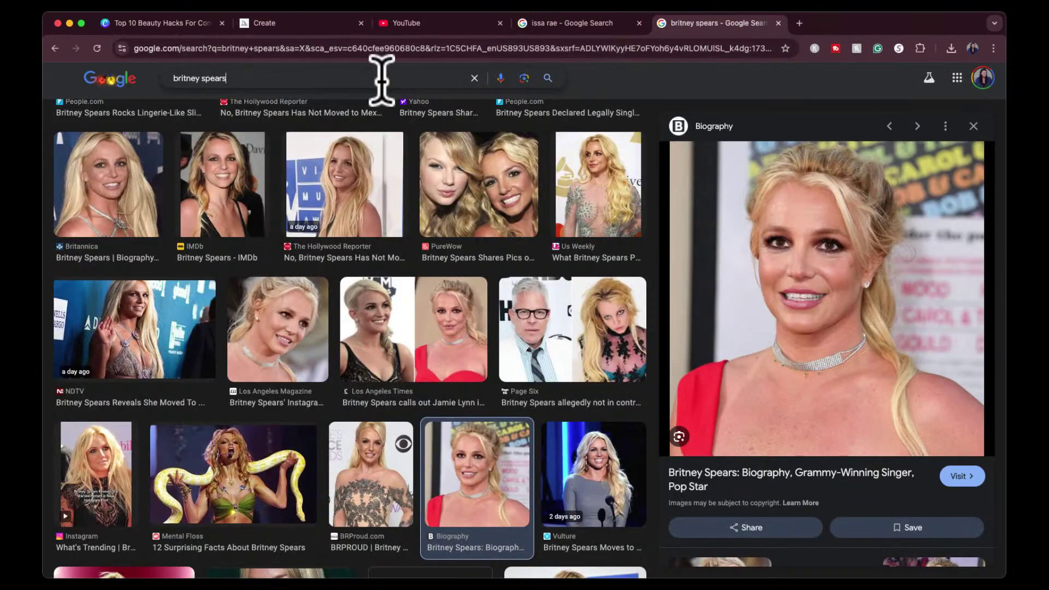
pyautogui.press('super+a')
pyautogui.write('cardi b')
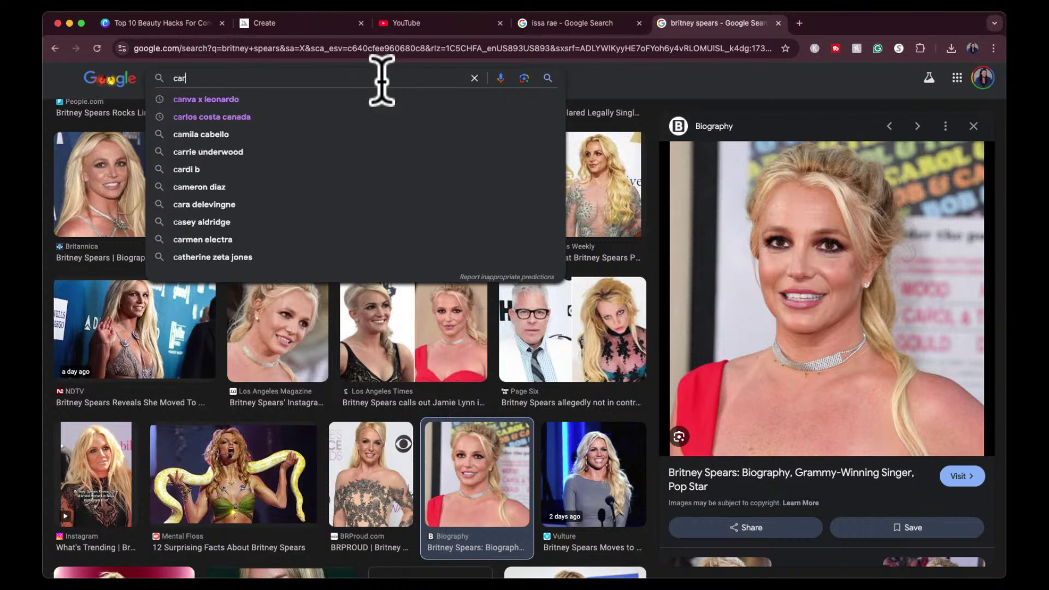
pyautogui.press('Return')
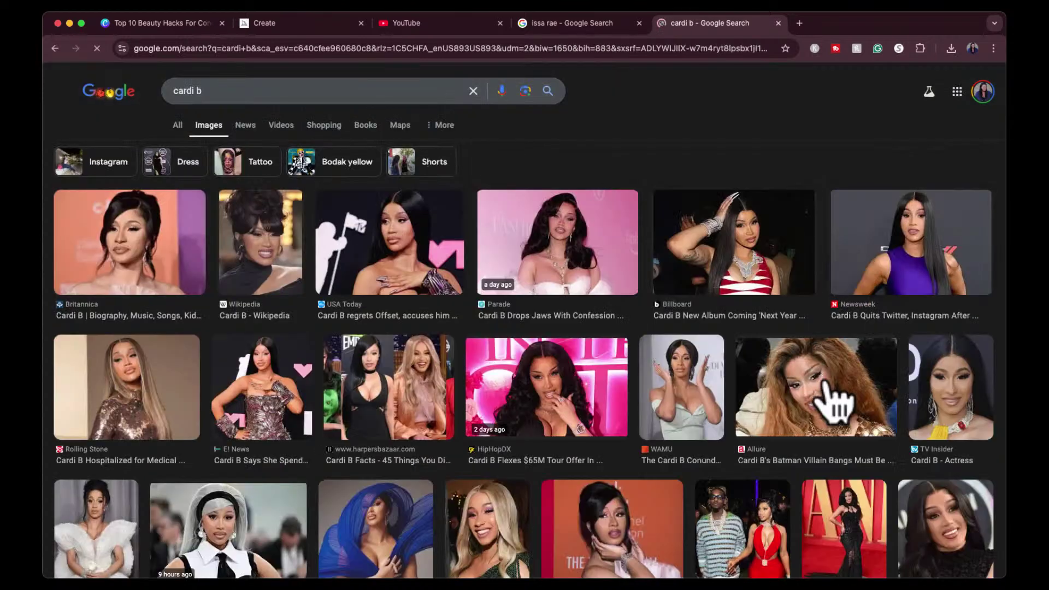
pyautogui.scroll(-3, 831, 417)
pyautogui.scroll(-3, 831, 417)
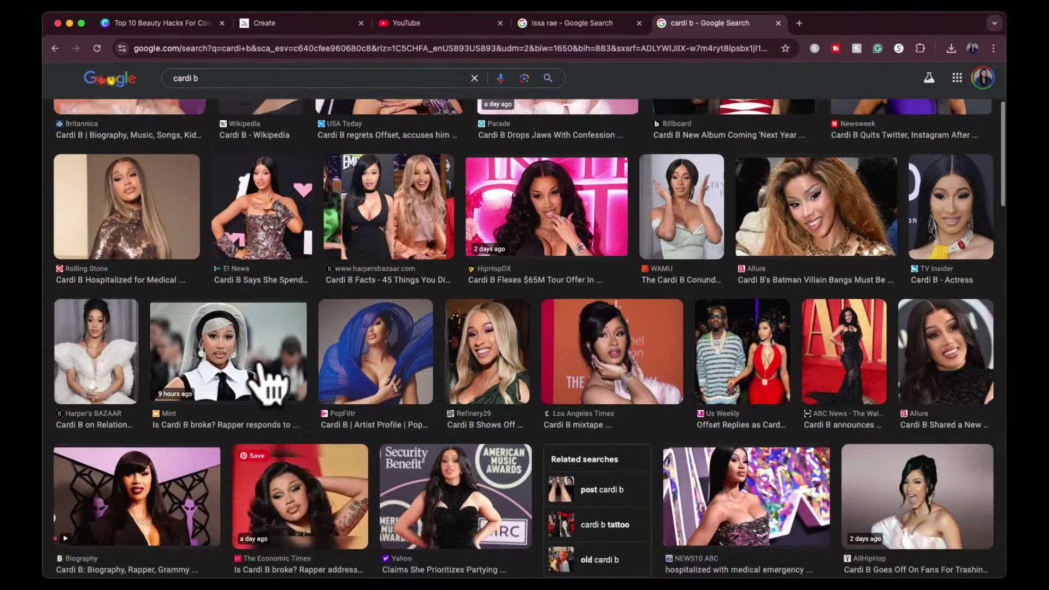
pyautogui.click(259, 366)
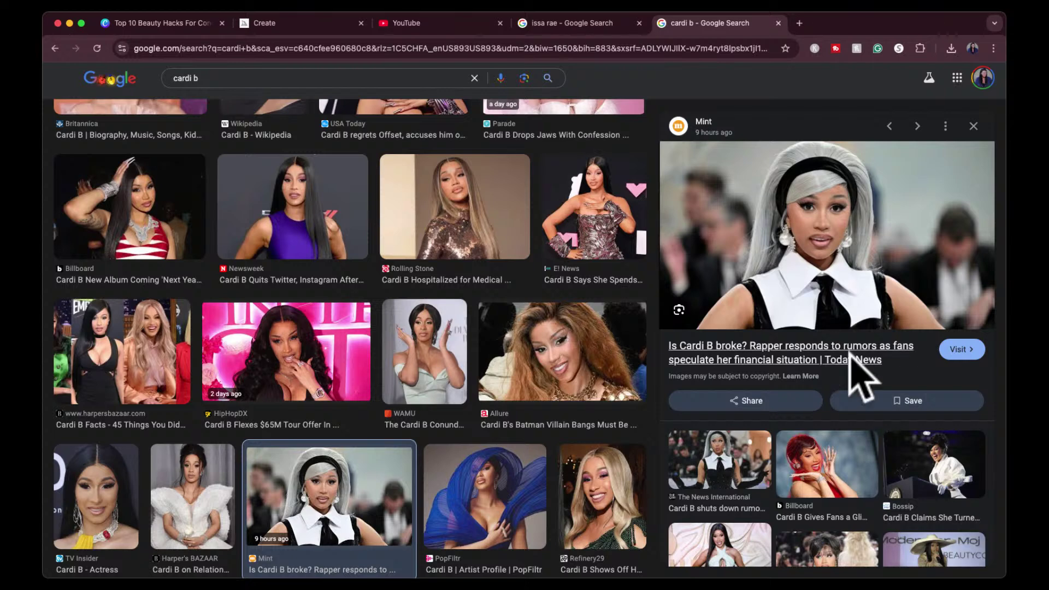
# Step: Switch to Midjourney and look through the older generations down to the Chris Brown, Usher and Will Smith portraits
pyautogui.click(290, 23)
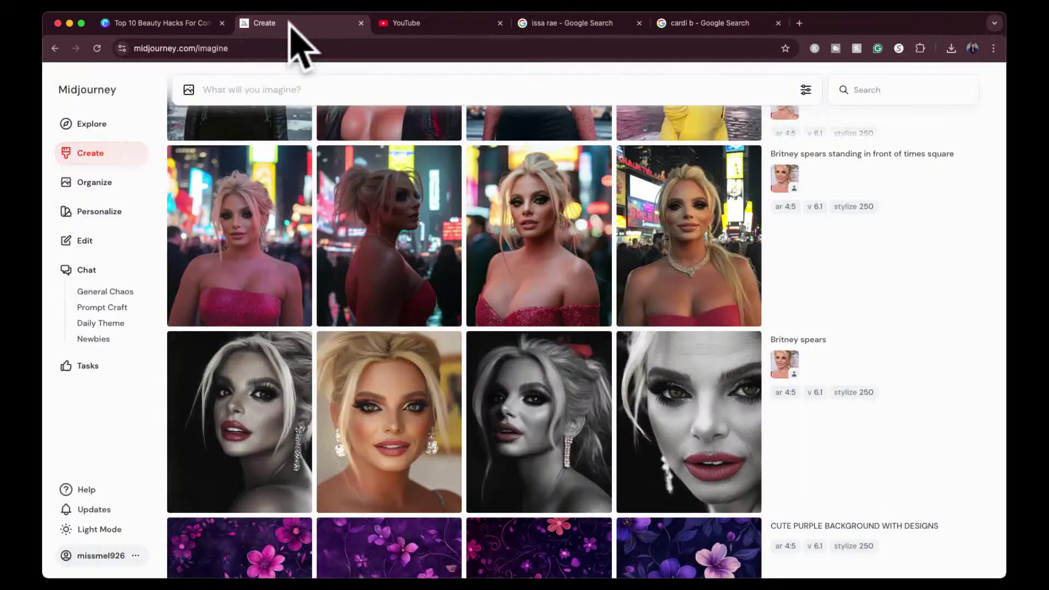
pyautogui.scroll(-10, 457, 382)
pyautogui.scroll(-15, 456, 382)
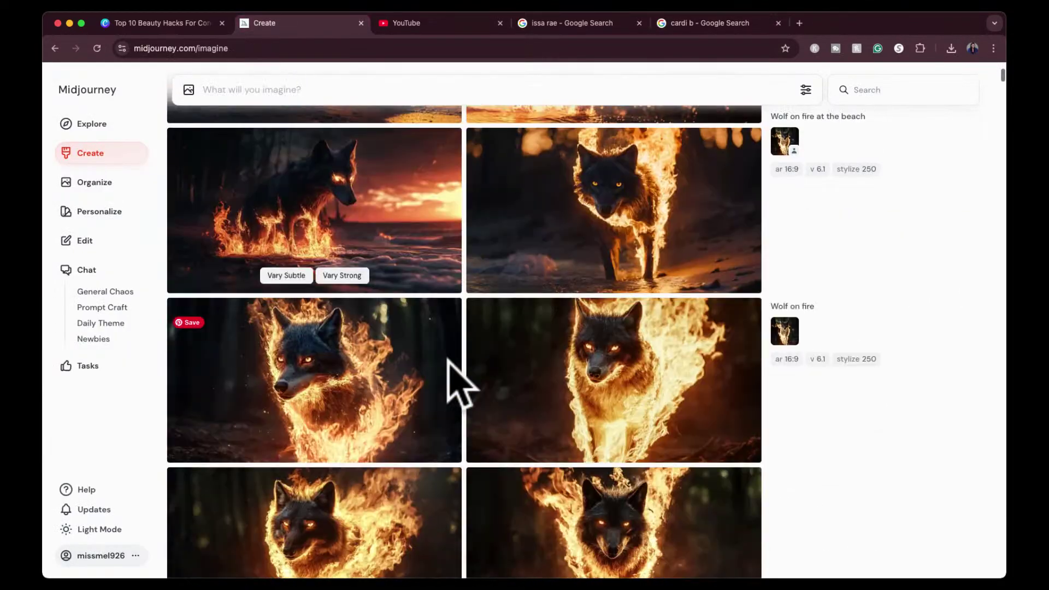
pyautogui.scroll(-10, 457, 382)
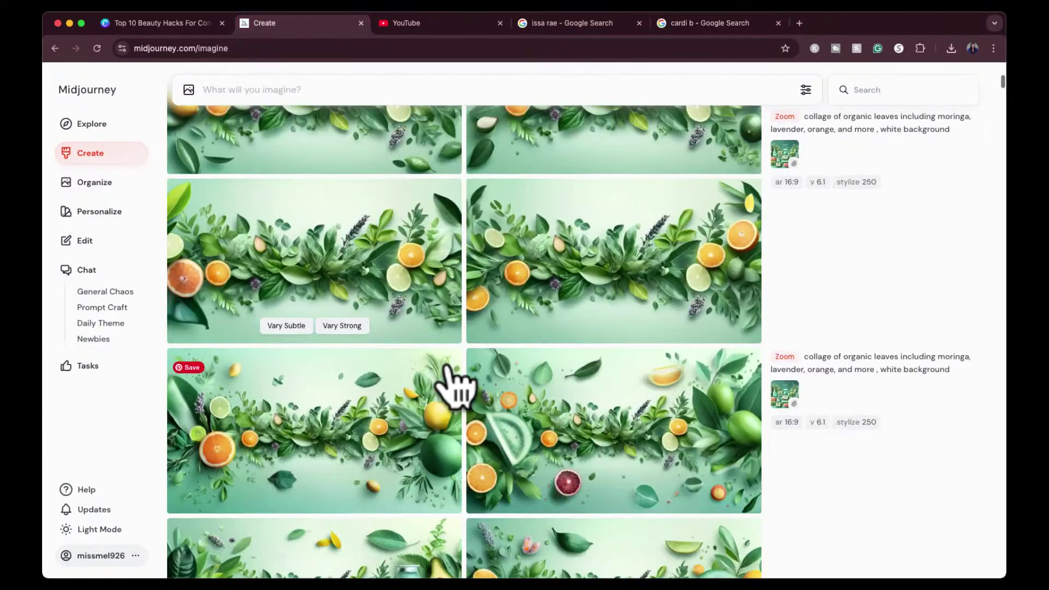
pyautogui.scroll(-10, 457, 383)
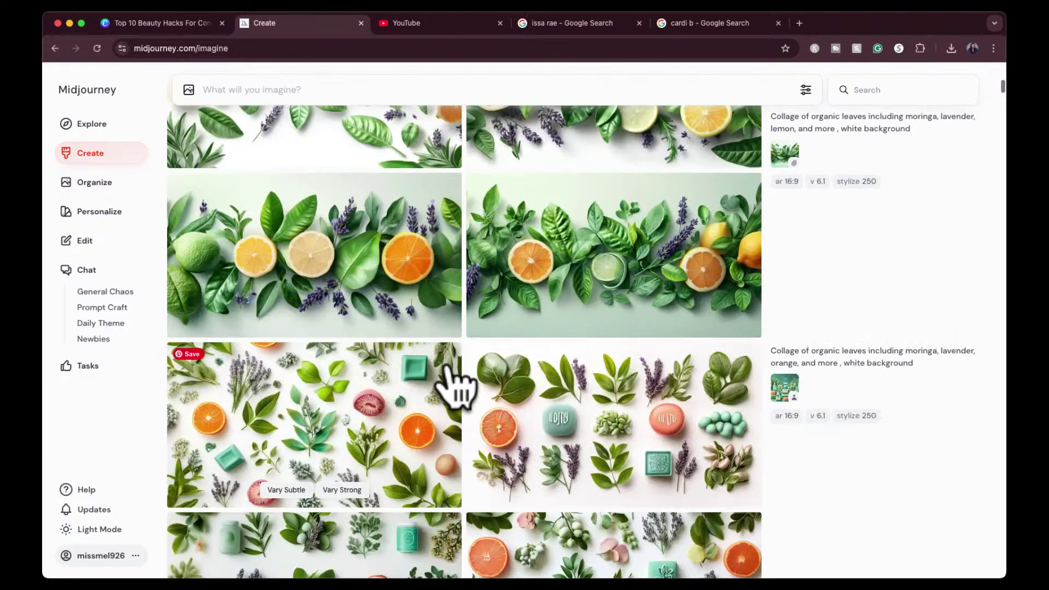
pyautogui.scroll(-10, 450, 365)
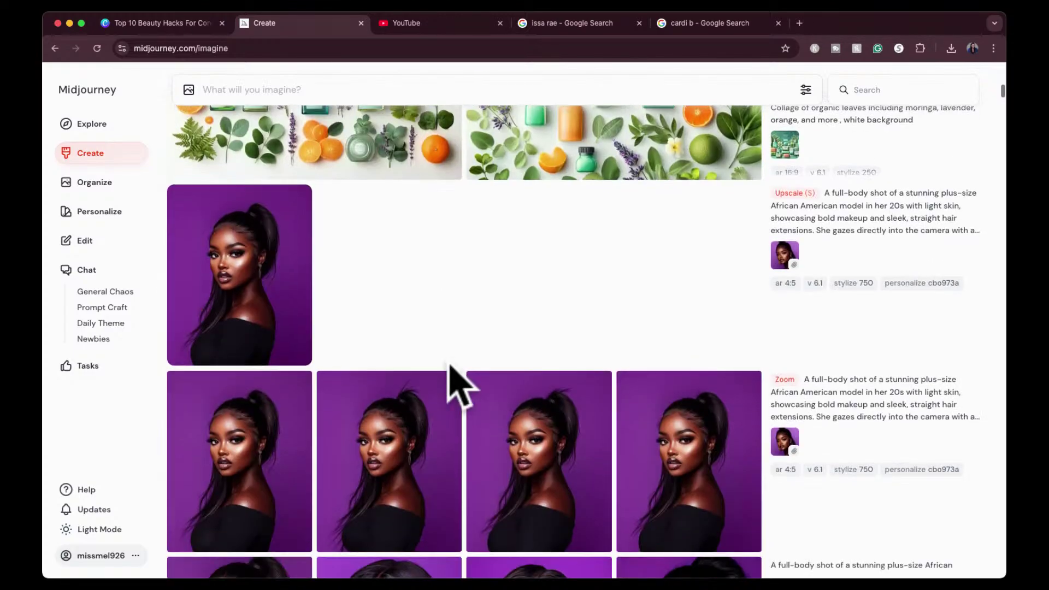
pyautogui.scroll(-10, 457, 385)
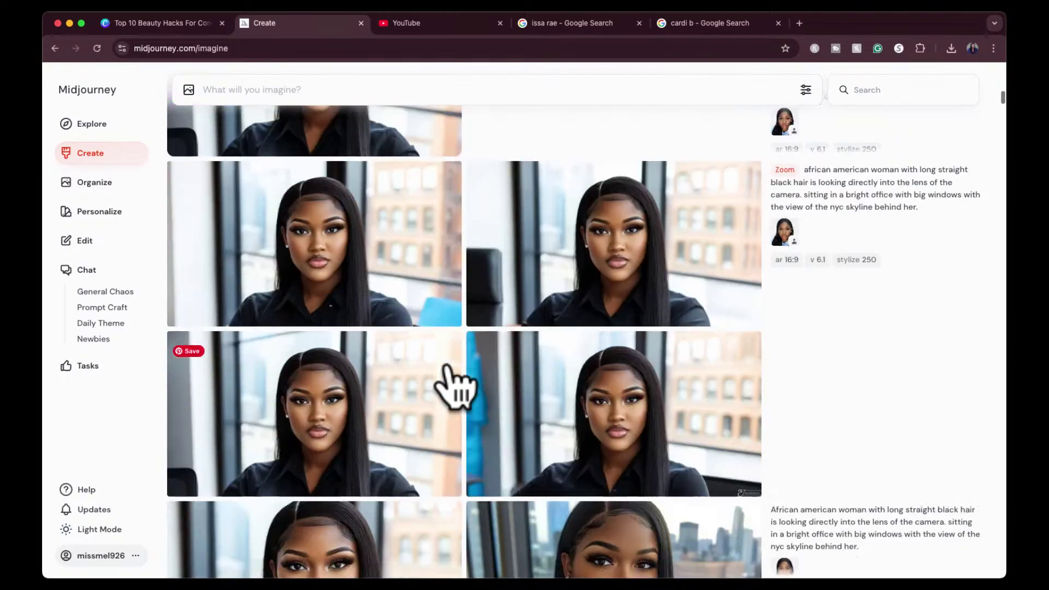
pyautogui.scroll(-10, 454, 385)
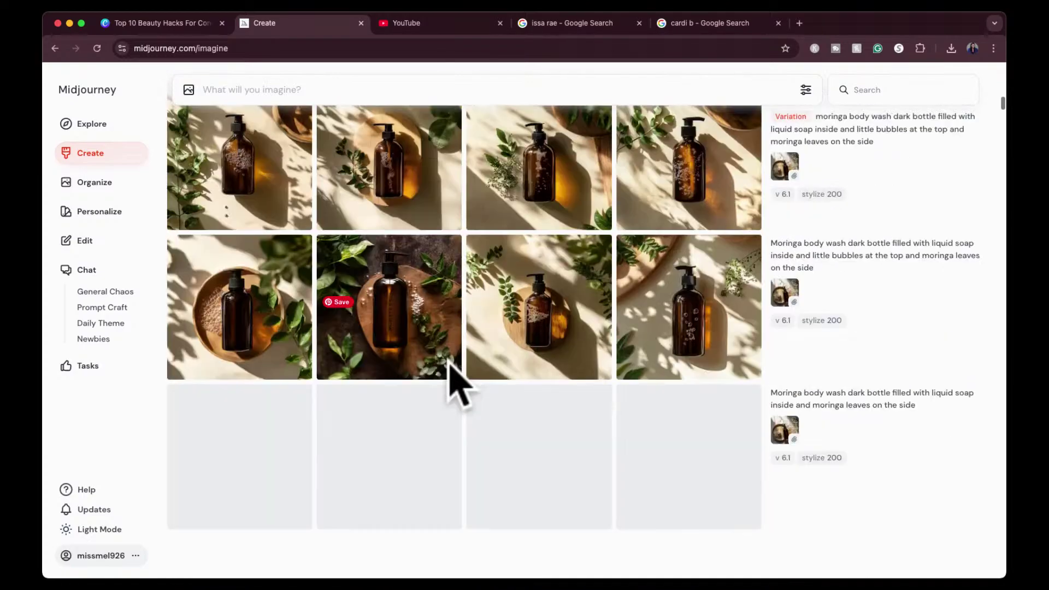
pyautogui.scroll(-10, 455, 385)
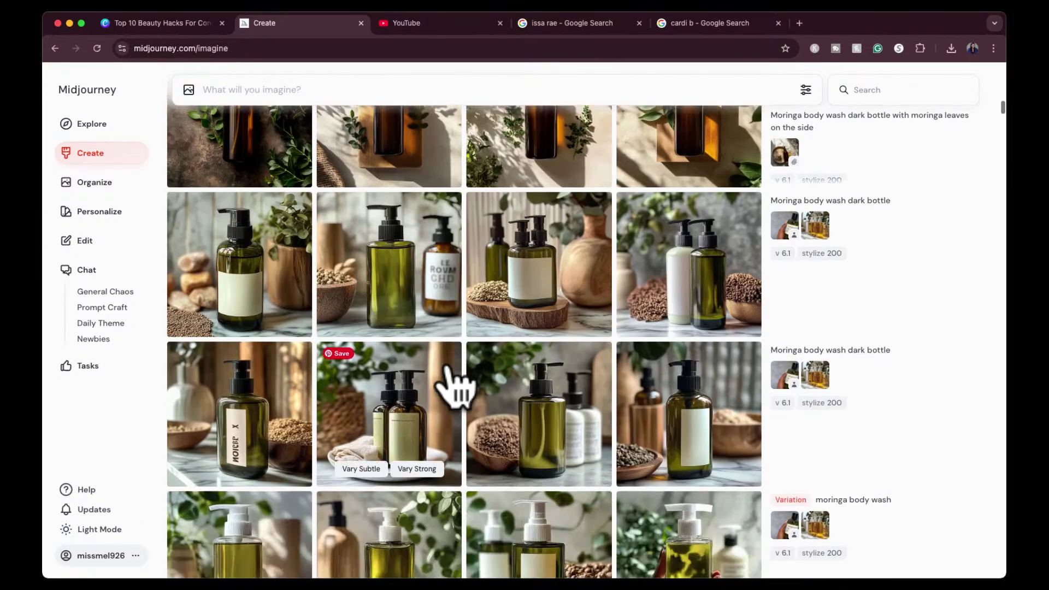
pyautogui.scroll(-10, 456, 385)
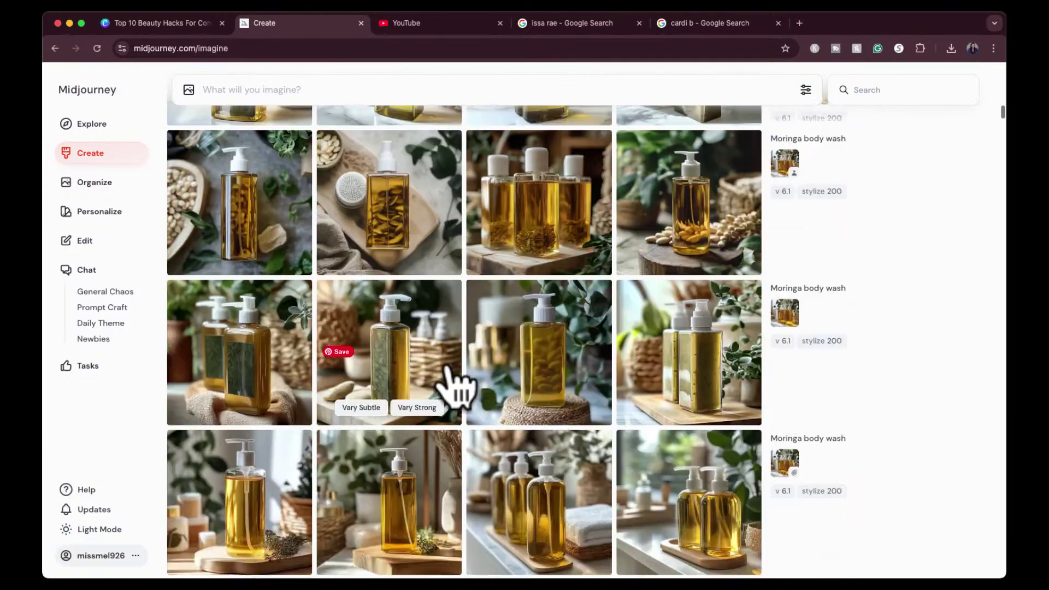
pyautogui.scroll(-10, 456, 385)
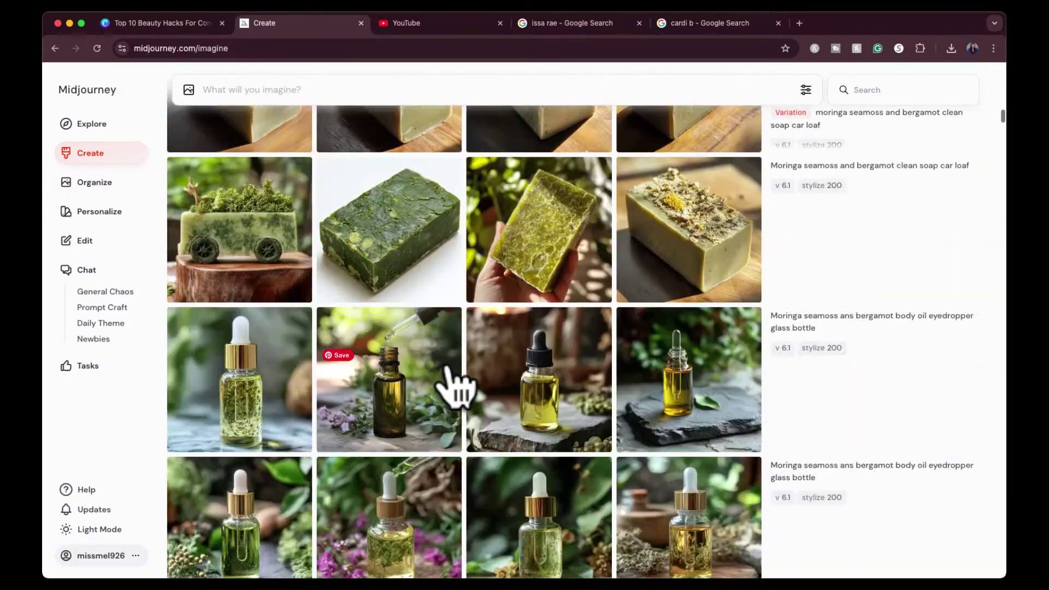
pyautogui.scroll(-10, 455, 385)
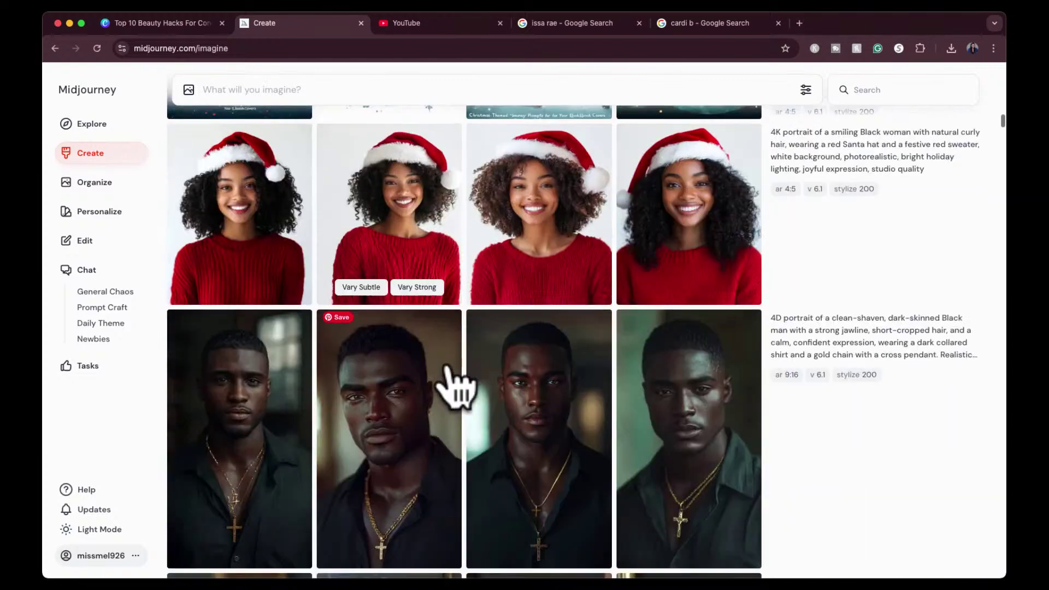
pyautogui.scroll(-3, 454, 382)
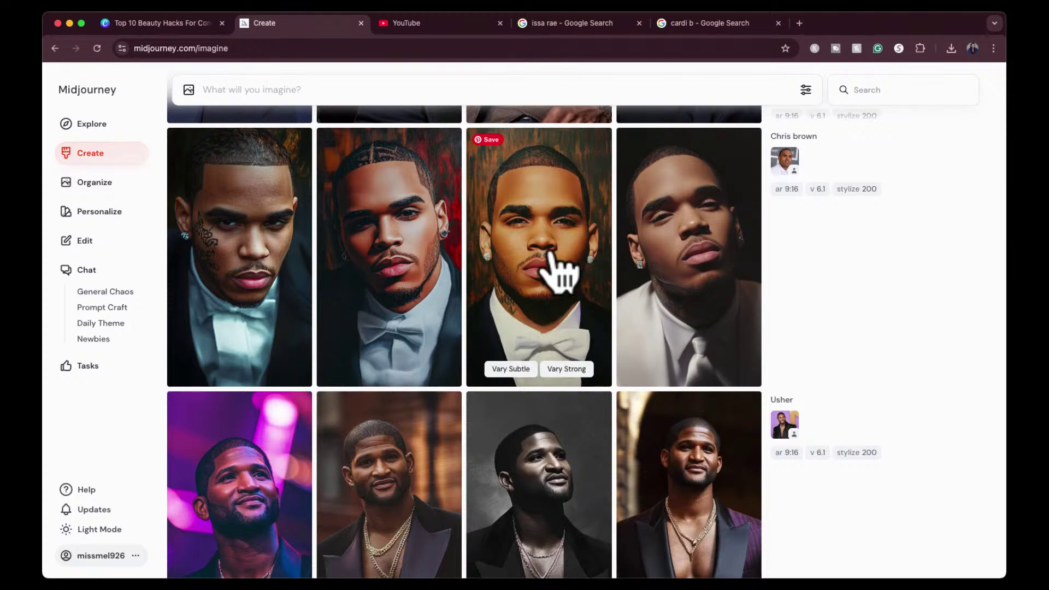
pyautogui.scroll(-12, 547, 310)
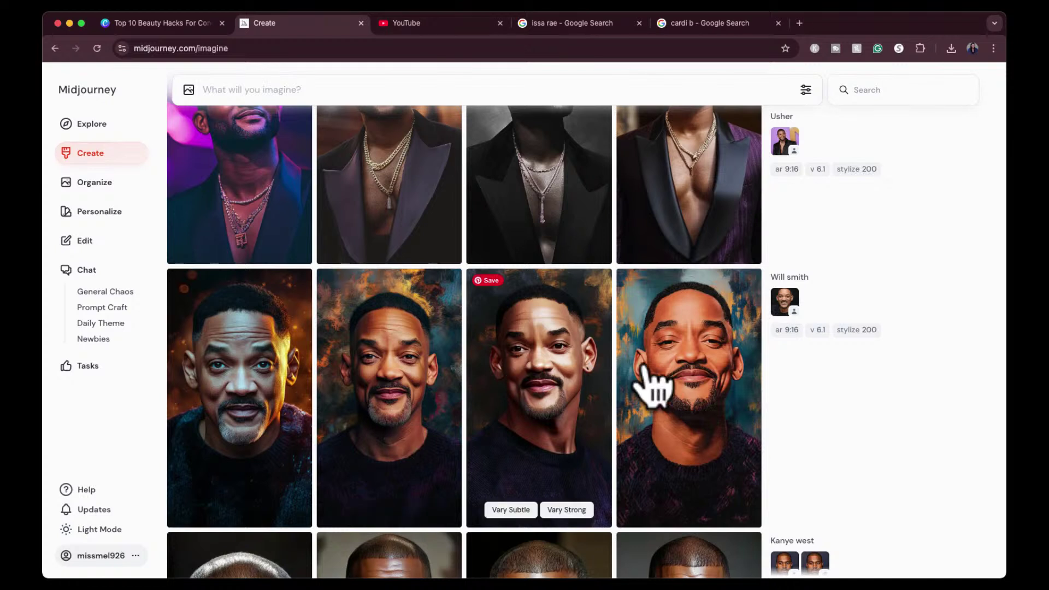
pyautogui.moveTo(753, 277); pyautogui.dragTo(208, 129)
pyautogui.moveTo(688, 298); pyautogui.dragTo(651, 339)
pyautogui.scroll(15, 650, 339)
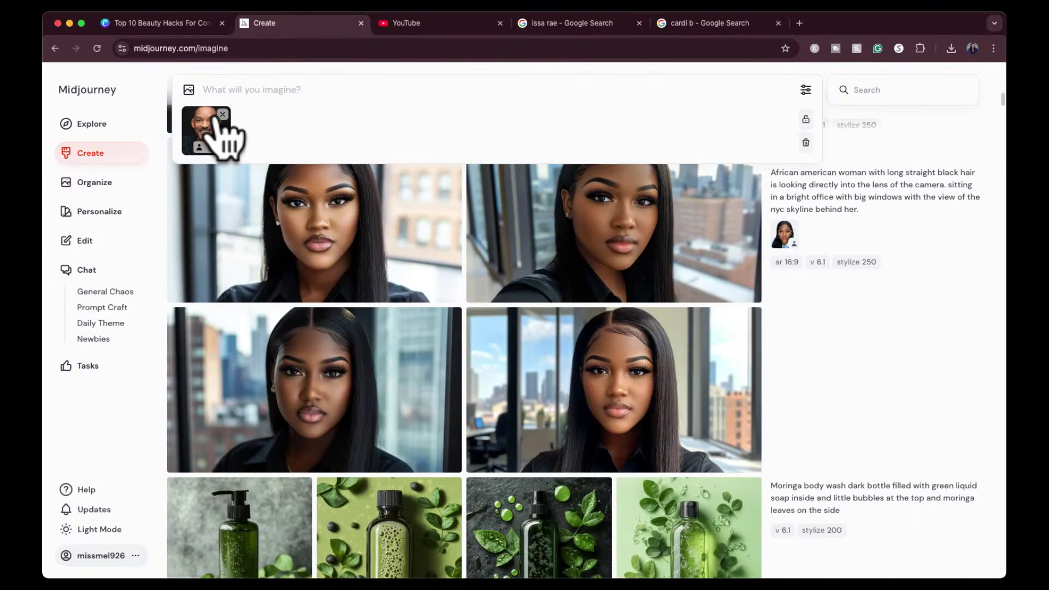
pyautogui.click(223, 113)
pyautogui.scroll(10, 403, 299)
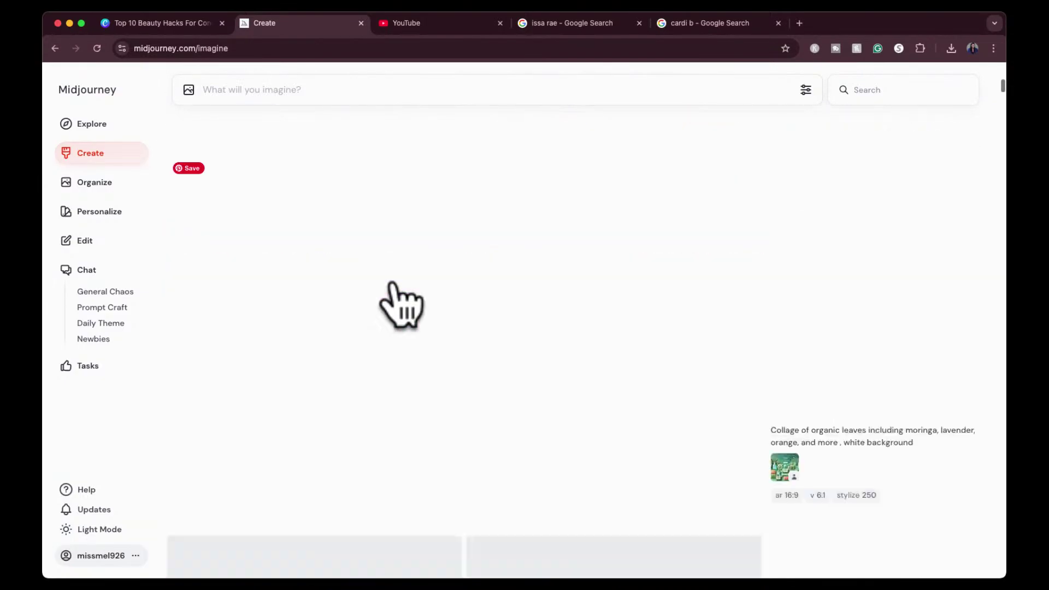
pyautogui.scroll(10, 402, 299)
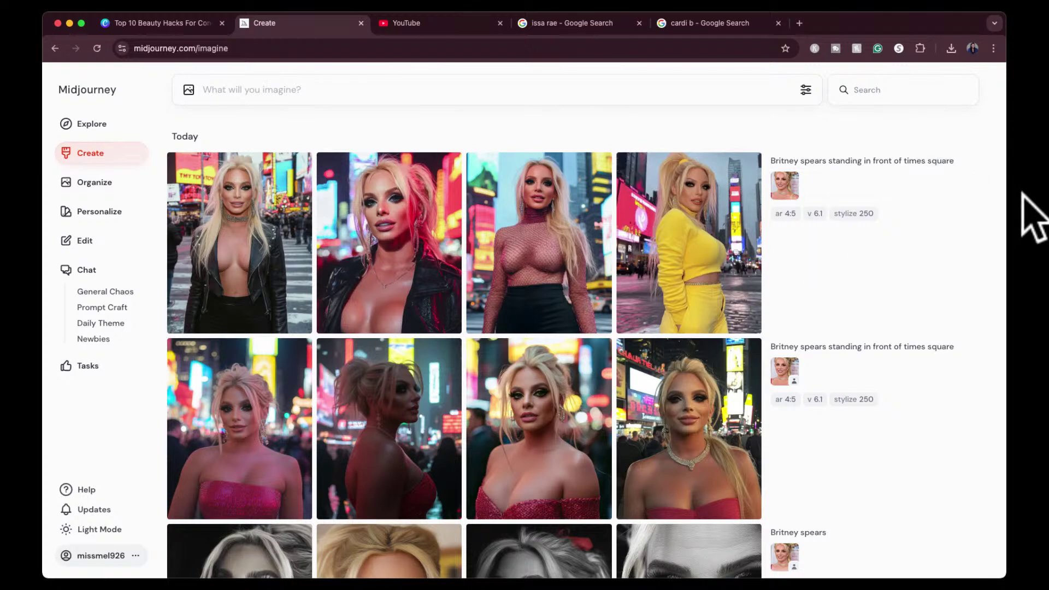
# Step: Switch to the Google "cardi b" image results, preview the TV Insider photo, and capture a screenshot of the portrait
pyautogui.click(710, 24)
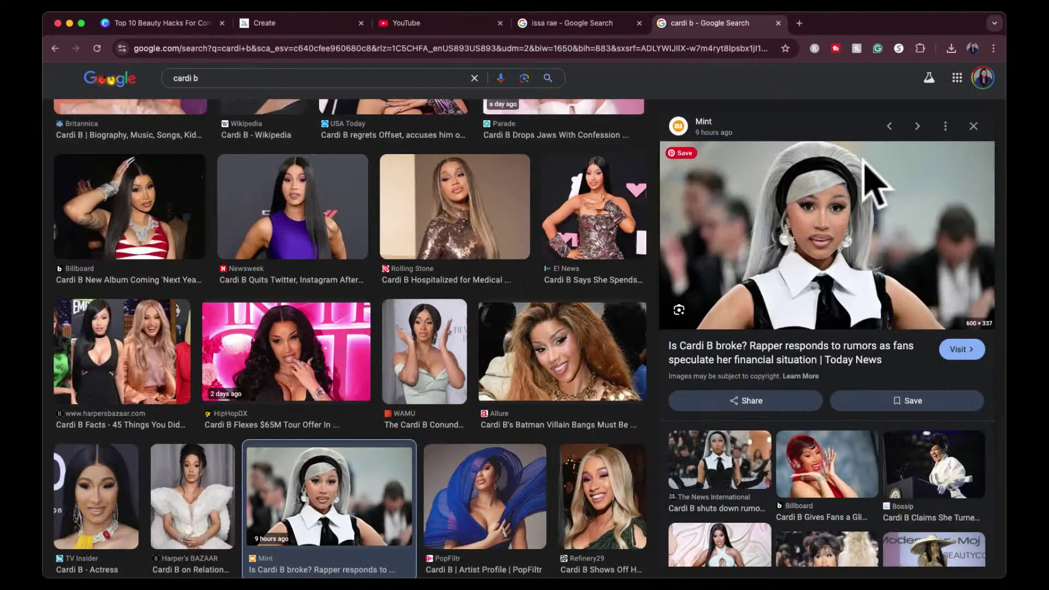
pyautogui.scroll(-3, 555, 379)
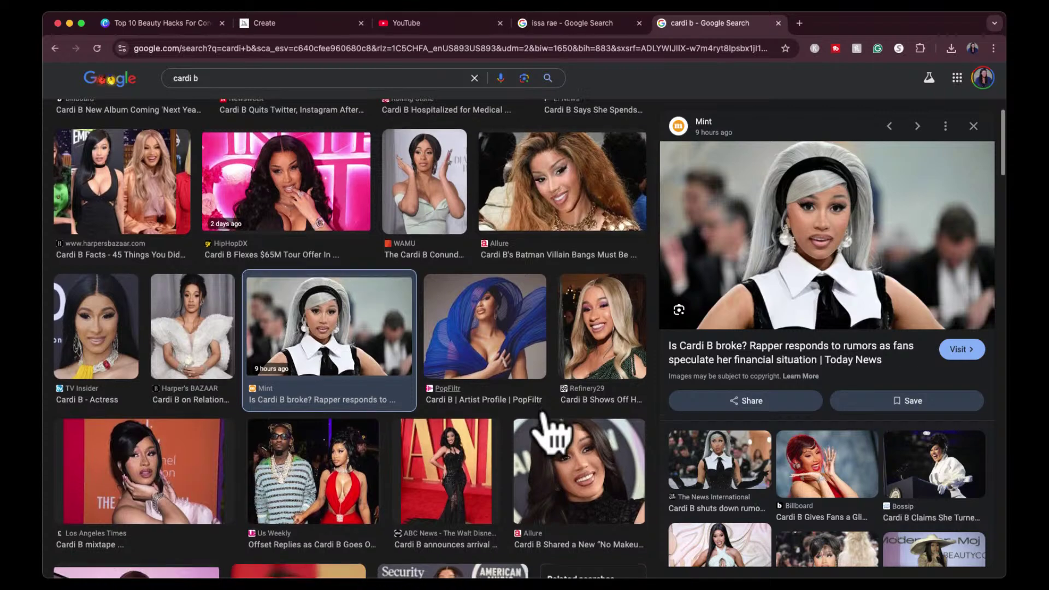
pyautogui.scroll(-3, 552, 429)
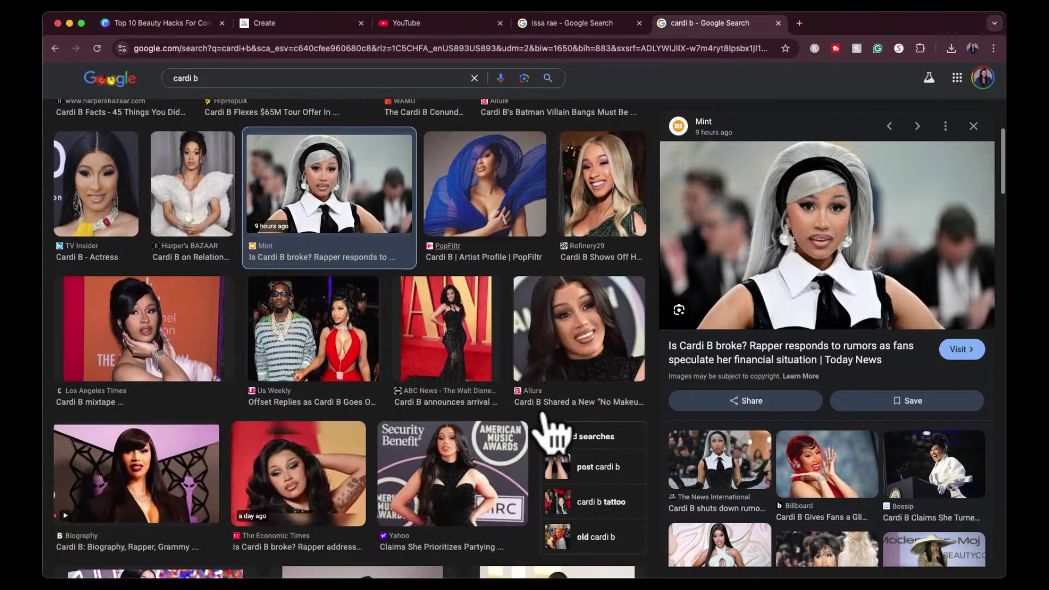
pyautogui.click(112, 208)
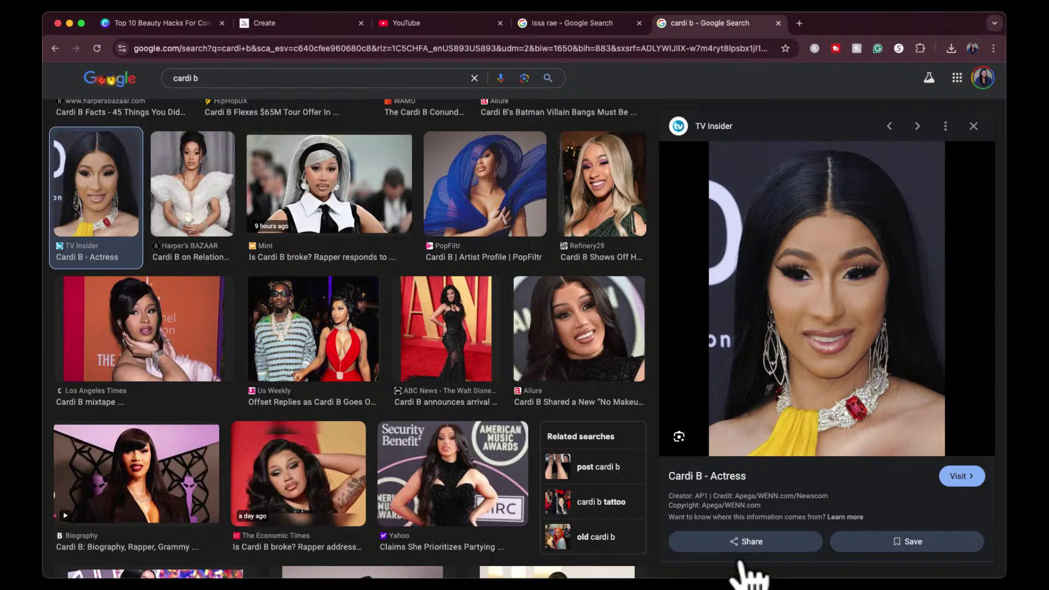
pyautogui.press('super+shift+4')
pyautogui.moveTo(701, 120); pyautogui.dragTo(907, 435)
# Step: Find the Essence photo with the black bob and Pink Floyd shirt, preview it, and capture a screenshot of the portrait
pyautogui.scroll(-2, 466, 406)
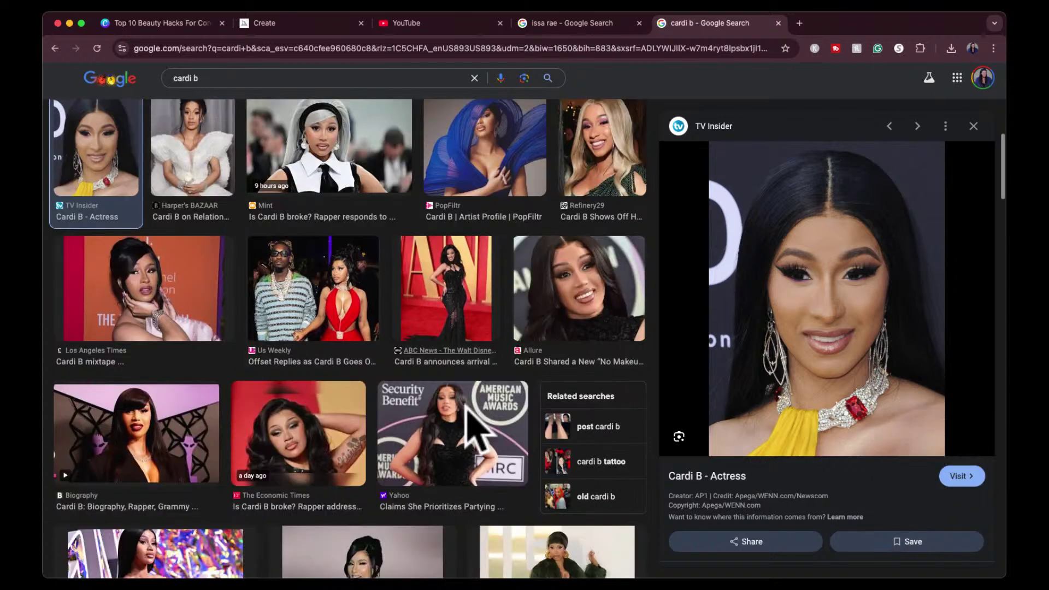
pyautogui.scroll(-7, 466, 410)
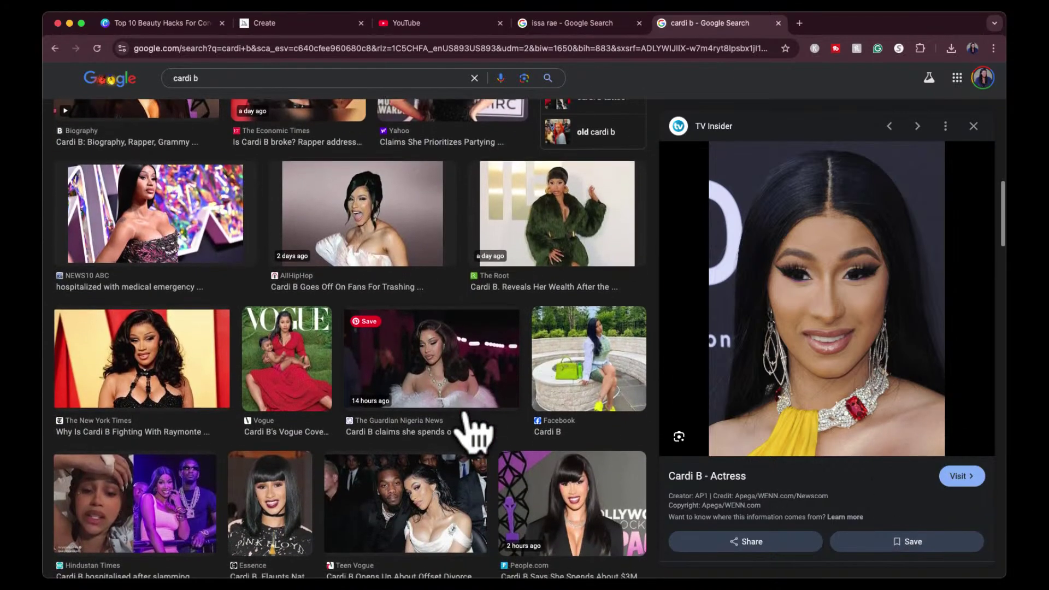
pyautogui.scroll(-2, 466, 418)
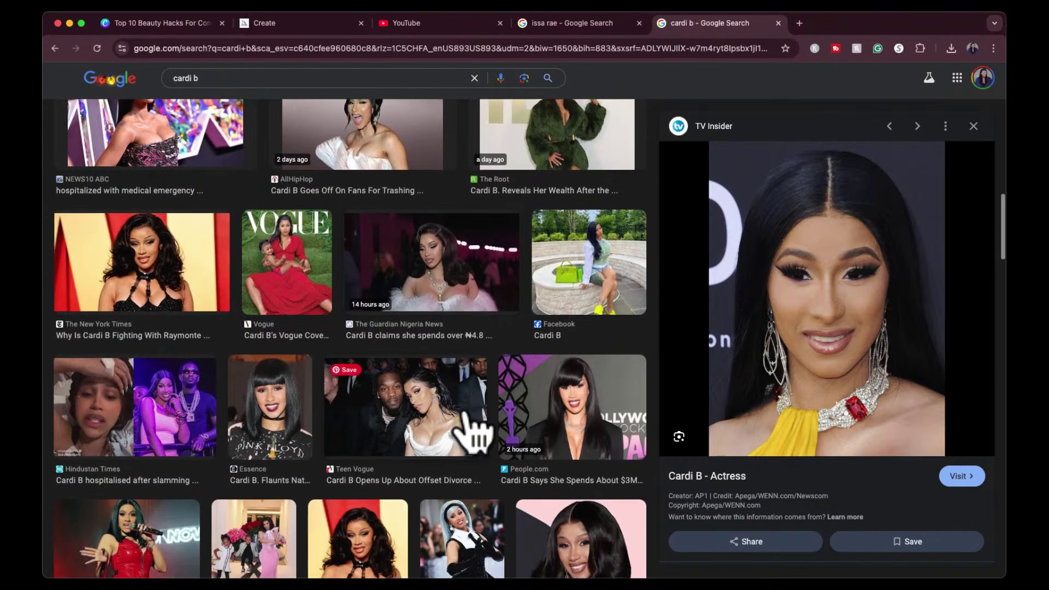
pyautogui.scroll(-1, 472, 432)
pyautogui.click(269, 337)
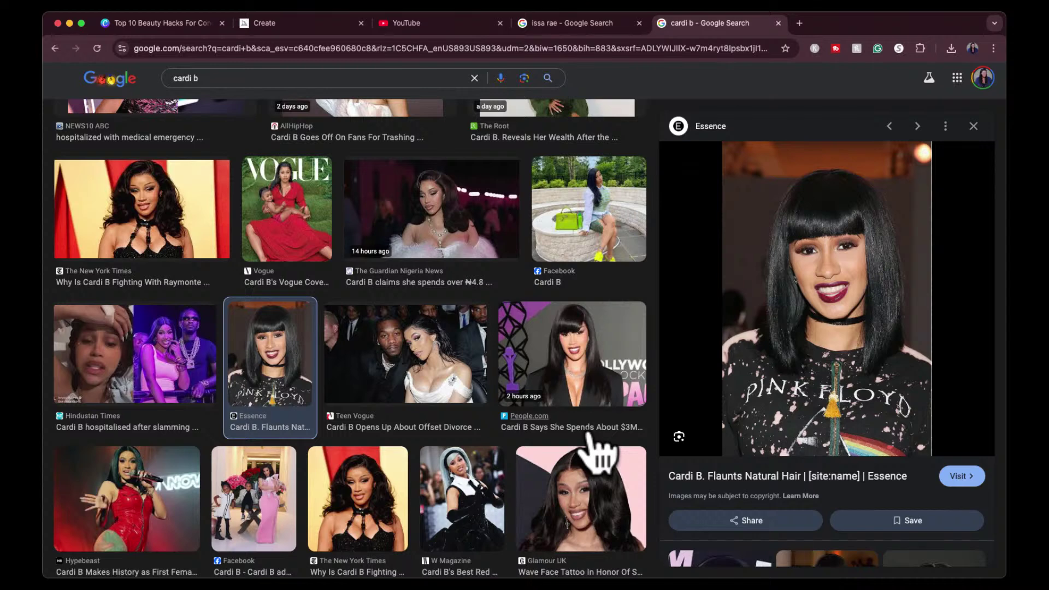
pyautogui.press('super+shift+4')
pyautogui.moveTo(723, 147); pyautogui.dragTo(931, 452)
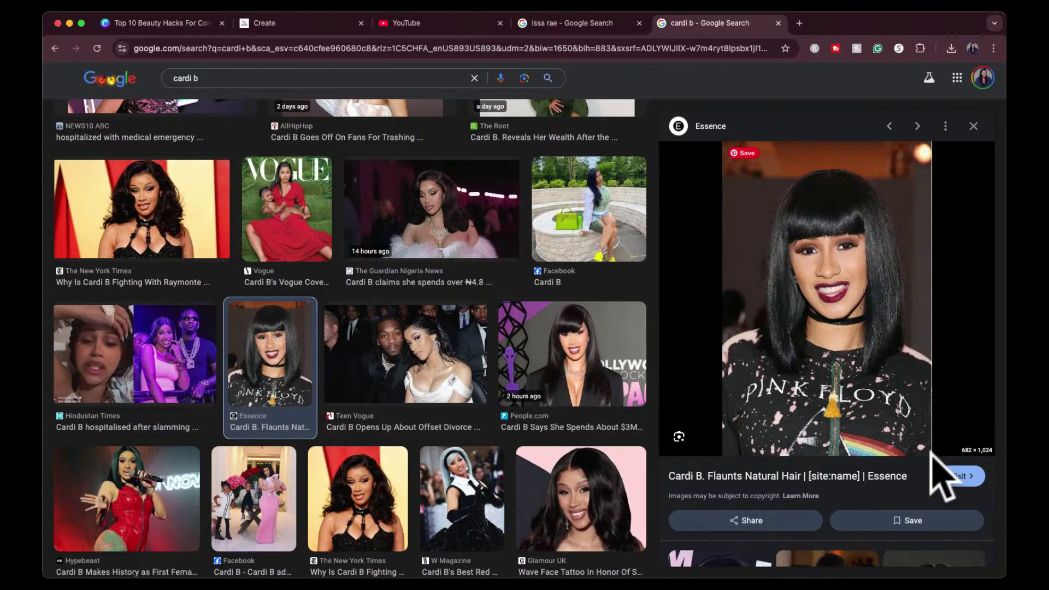
# Step: Switch to Midjourney, add the screenshot of the black-bob portrait as a reference image, and enter the prompt "cardi b"
pyautogui.click(266, 26)
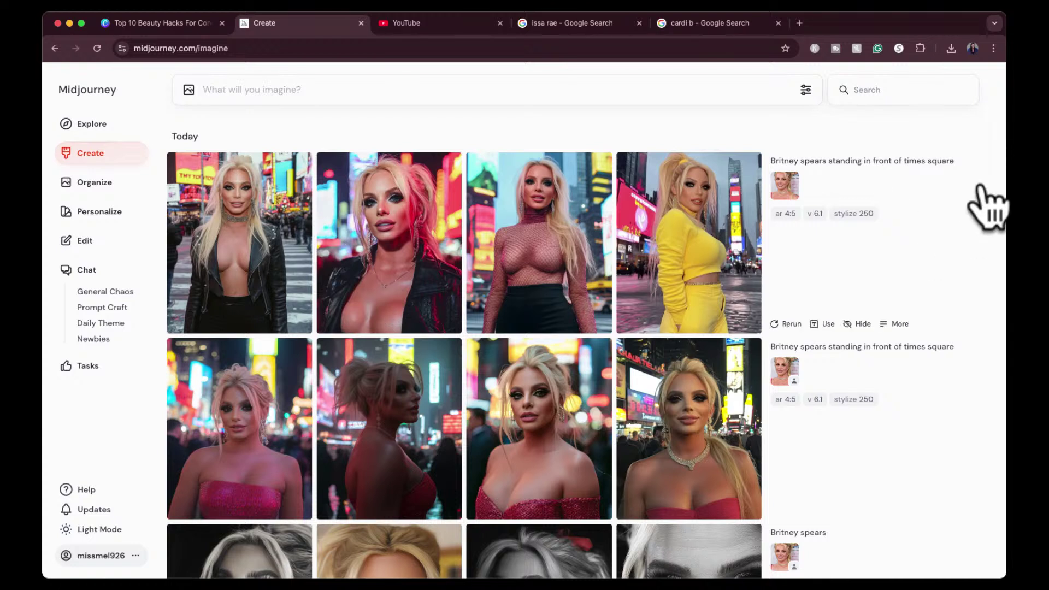
pyautogui.click(1035, 221)
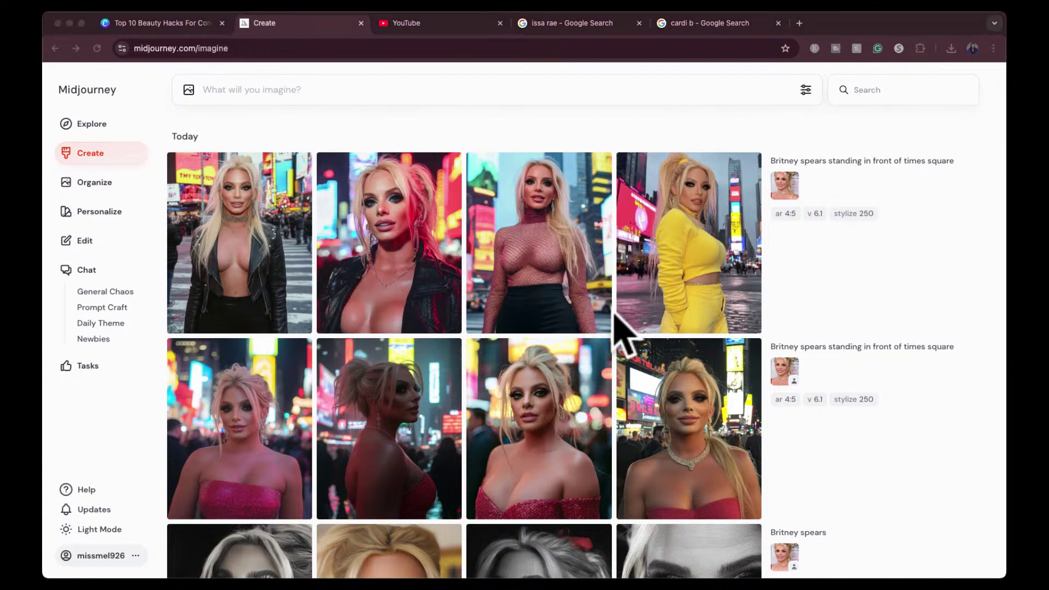
pyautogui.click(739, 199)
pyautogui.click(673, 251)
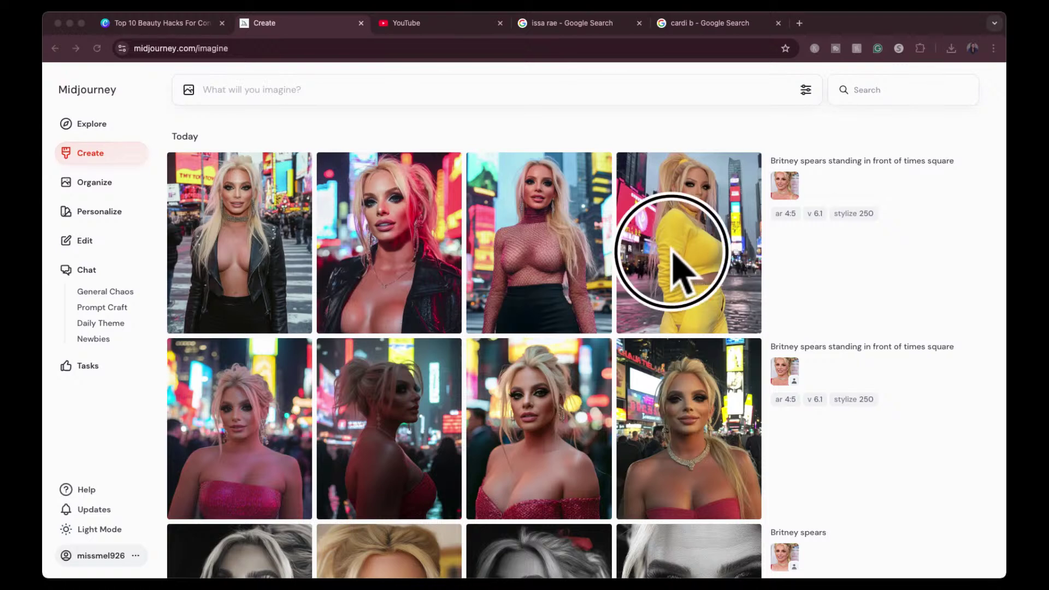
pyautogui.moveTo(673, 251); pyautogui.dragTo(386, 108)
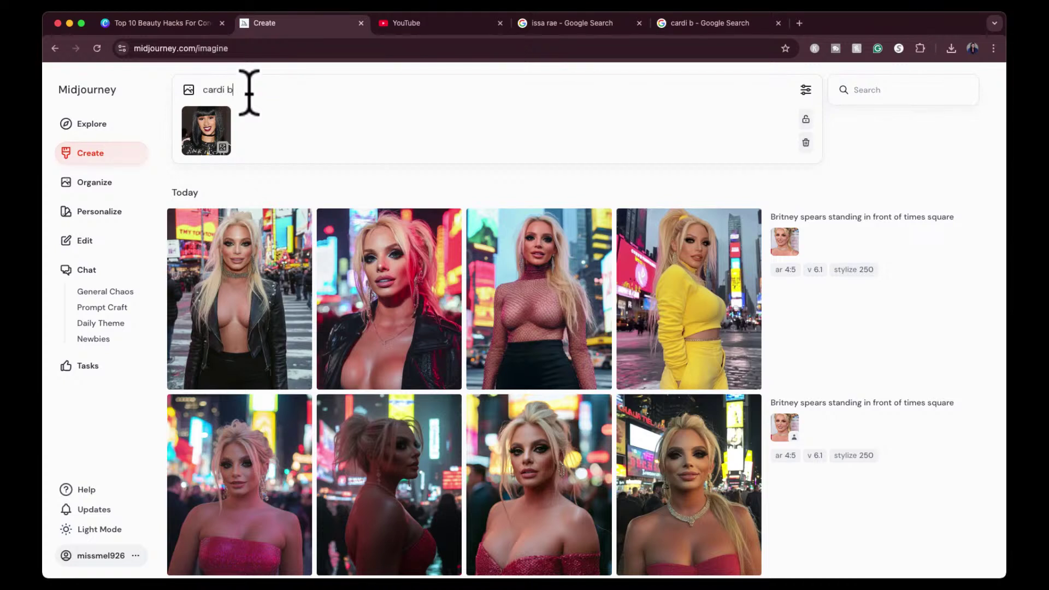
# Step: Set the portrait as a character reference and generate the "cardi b" images
pyautogui.moveTo(196, 151)
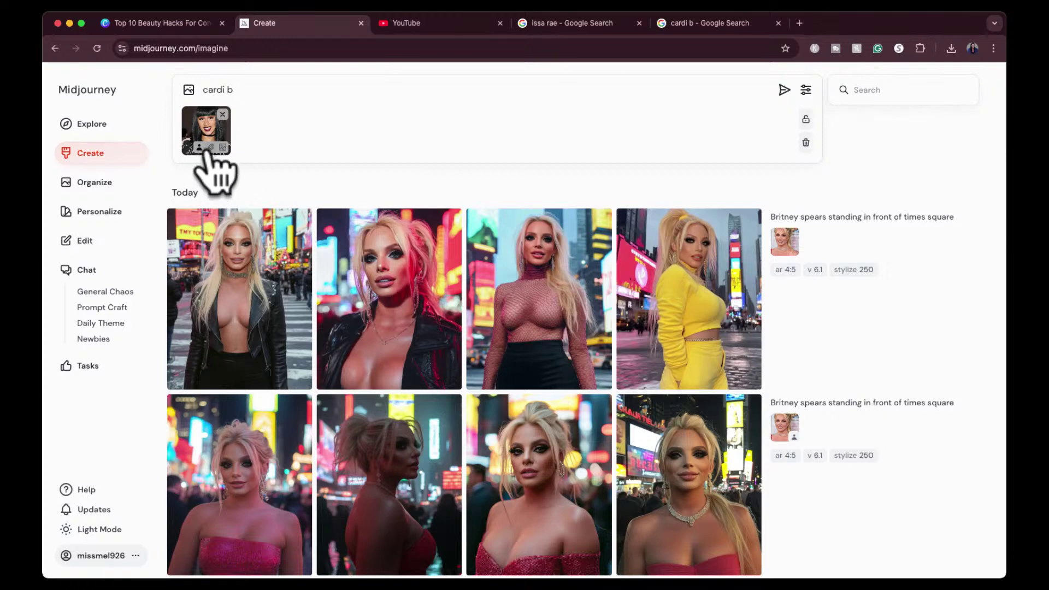
pyautogui.click(199, 148)
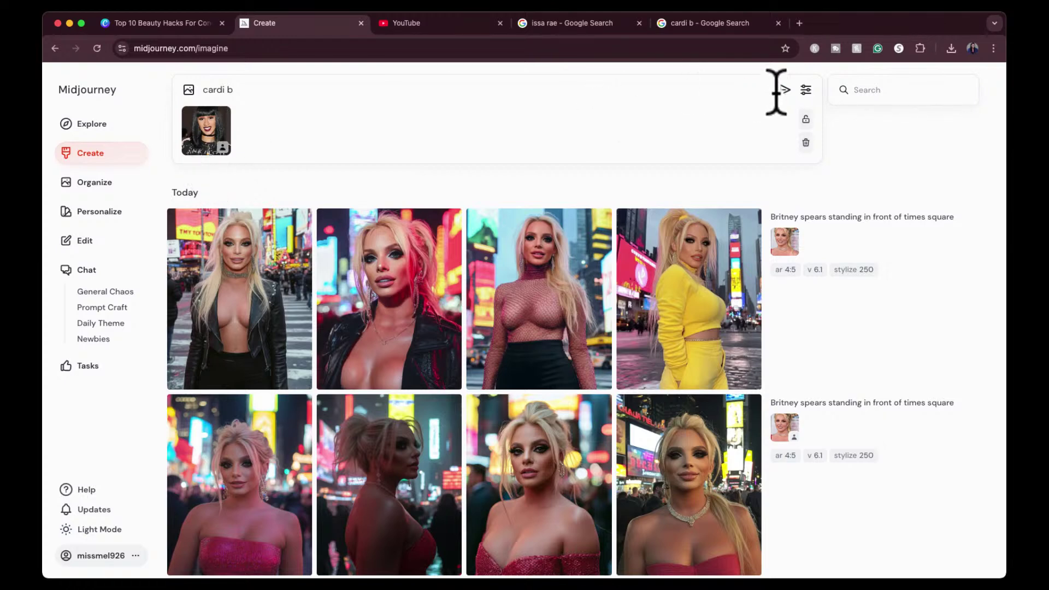
pyautogui.click(784, 90)
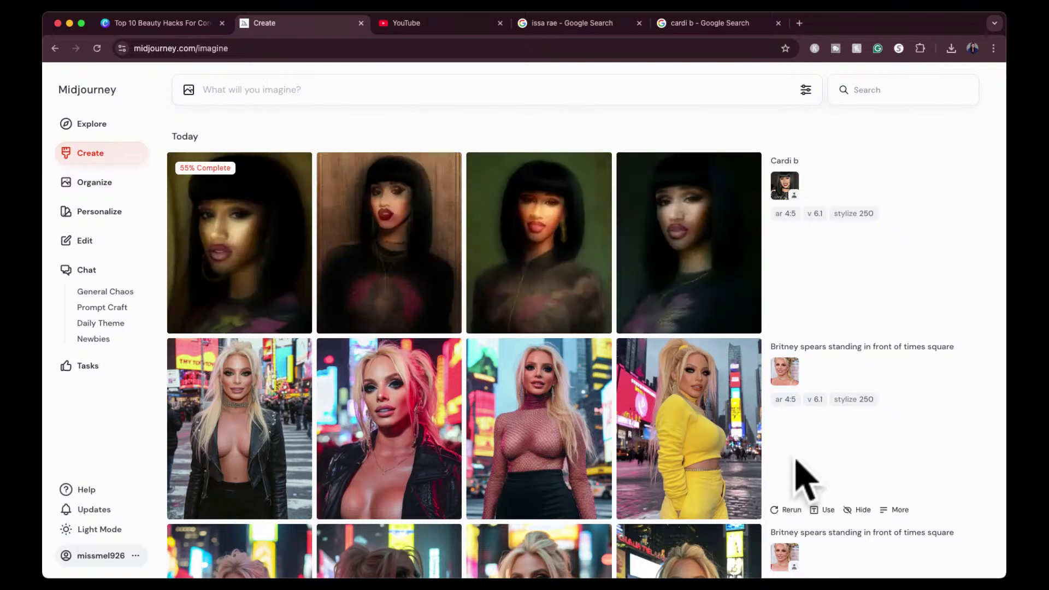
# Step: Hide the Times Square row with the yellow outfit, and view the fourth Cardi B image enlarged before closing it
pyautogui.click(855, 511)
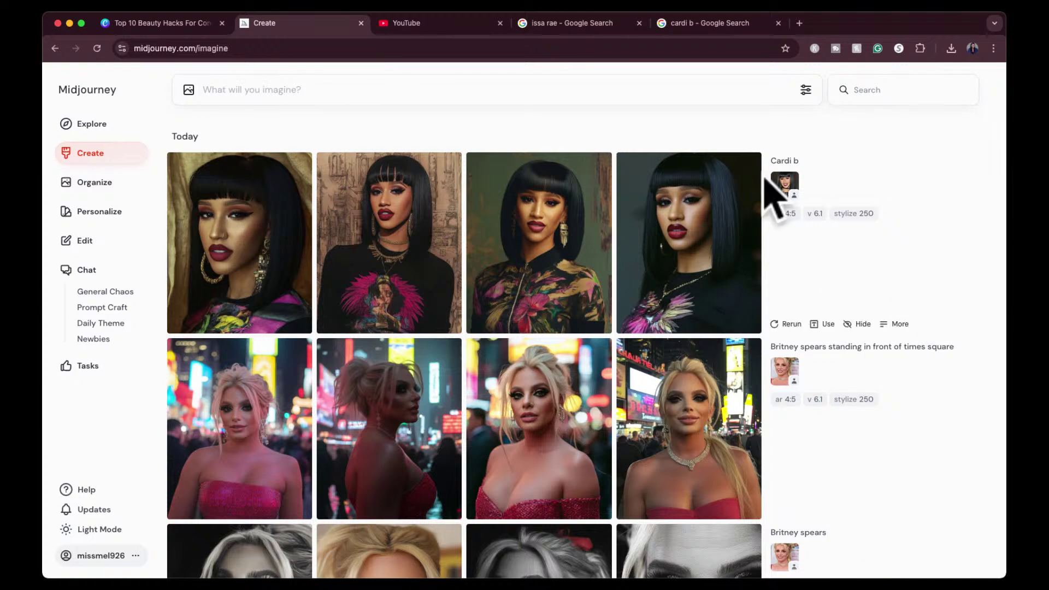
pyautogui.click(726, 236)
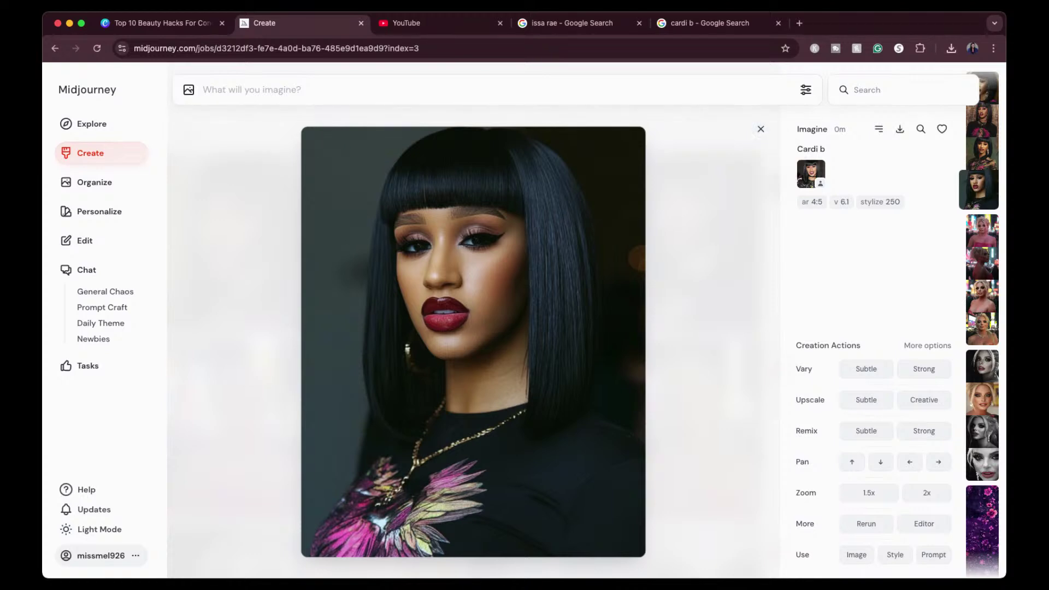
pyautogui.click(760, 129)
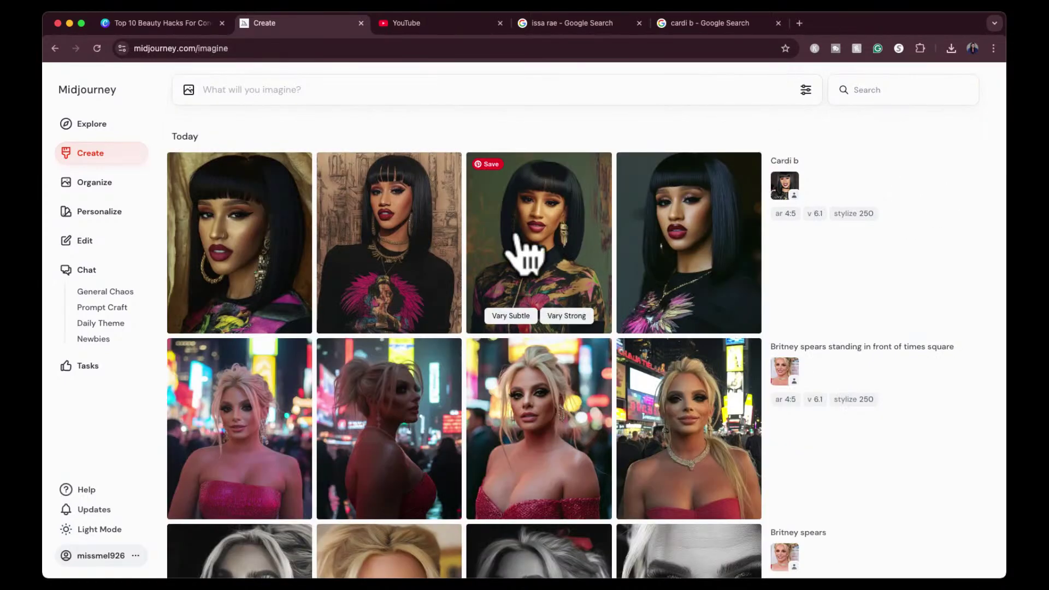
# Step: View the first, second and third Cardi B images enlarged in turn, and close the enlarged view
pyautogui.click(254, 271)
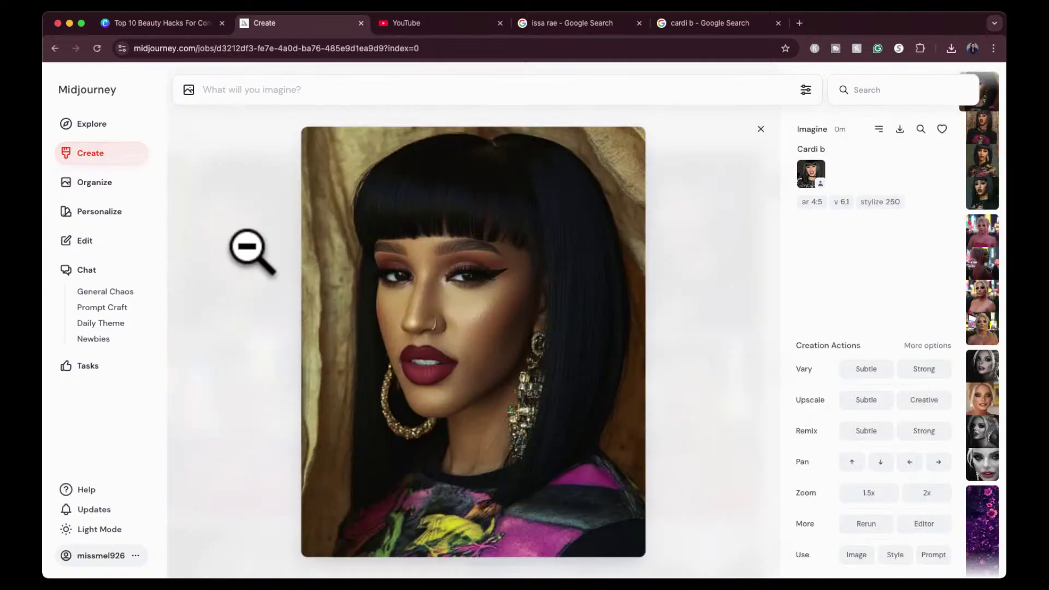
pyautogui.press('Right')
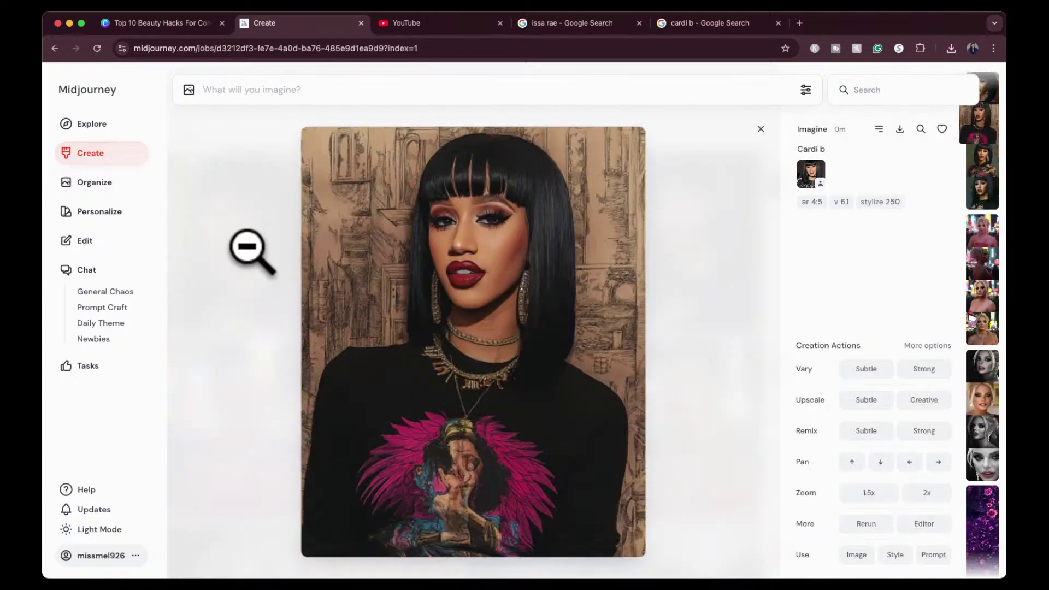
pyautogui.press('Right')
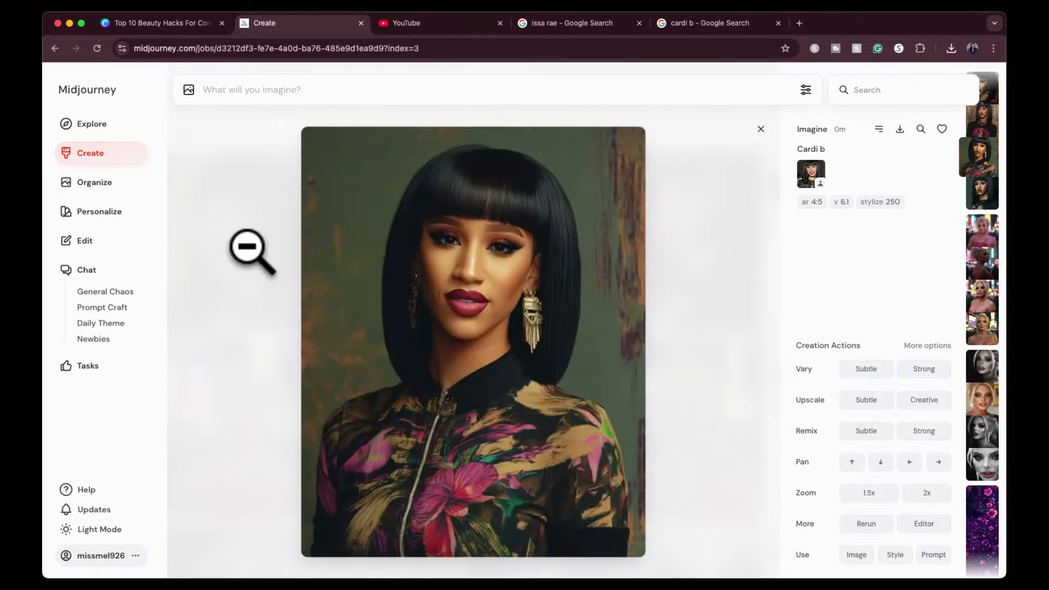
pyautogui.click(760, 129)
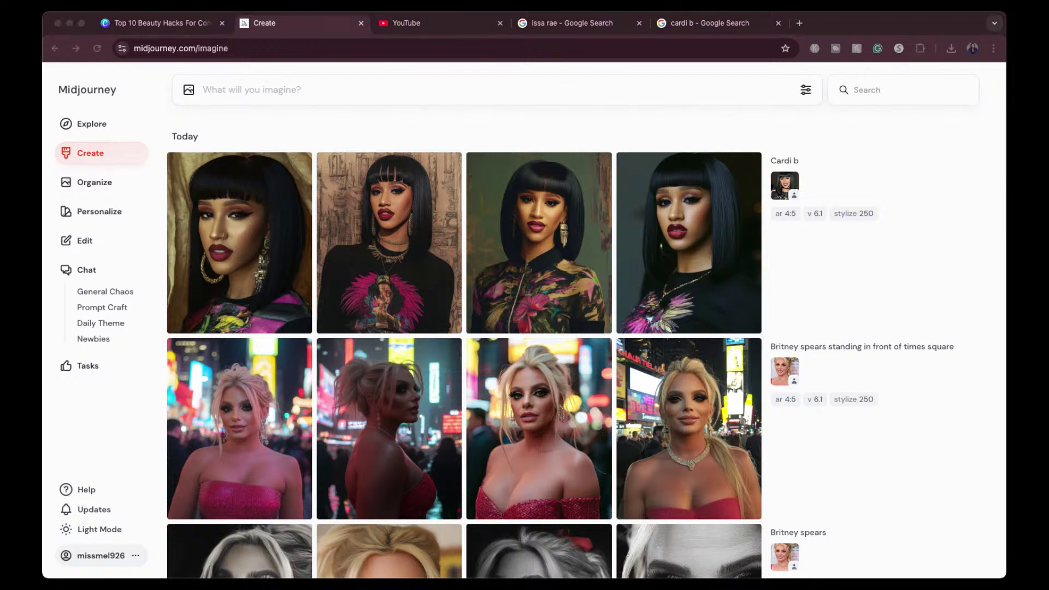
# Step: Switch to the Issa Rae Google search and show its image results
pyautogui.click(601, 23)
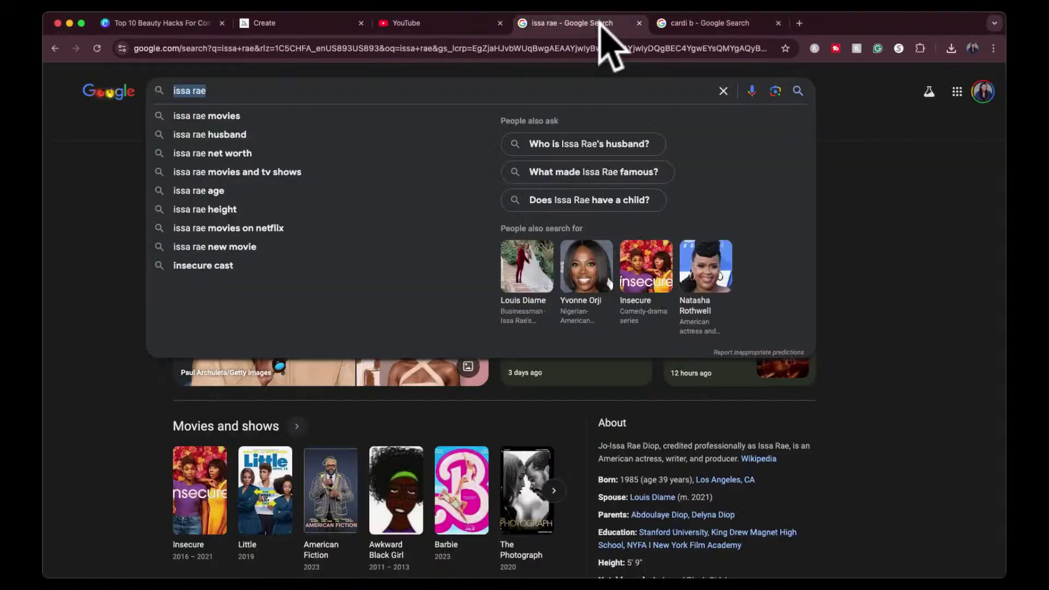
pyautogui.scroll(-2, 860, 437)
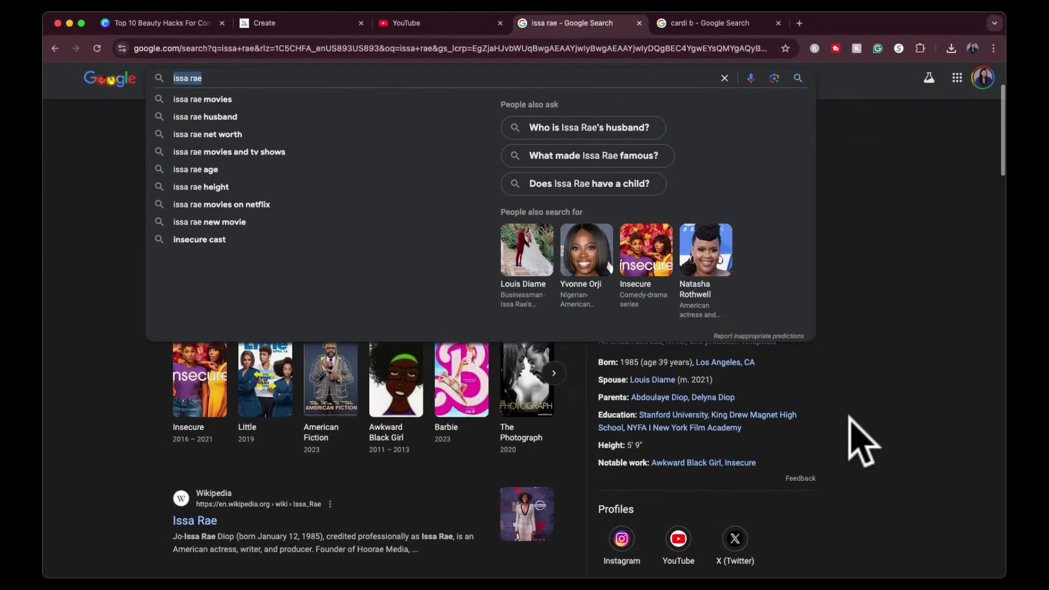
pyautogui.click(850, 418)
pyautogui.scroll(2, 413, 372)
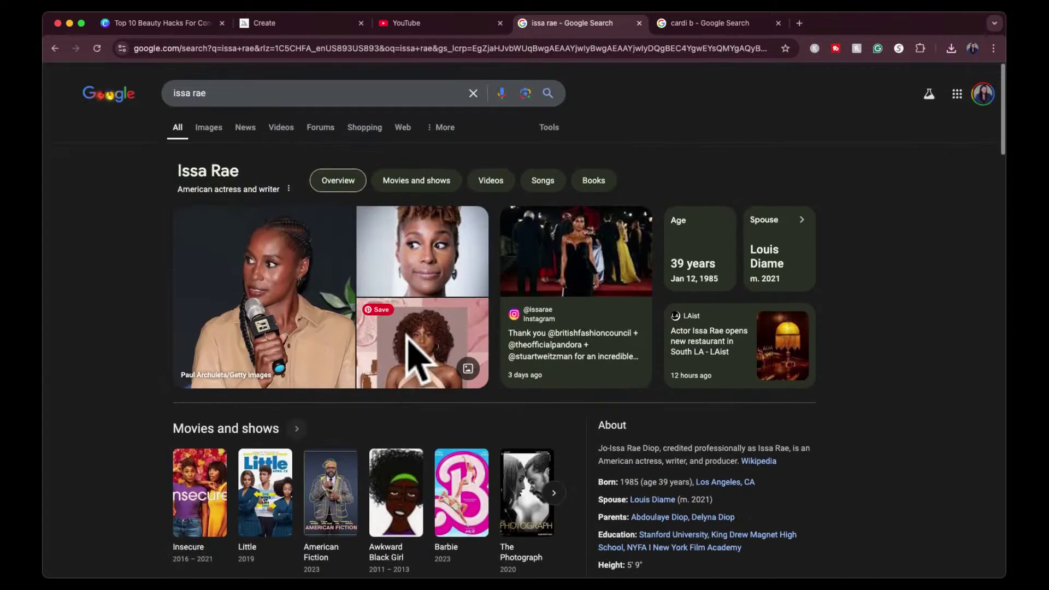
pyautogui.click(214, 133)
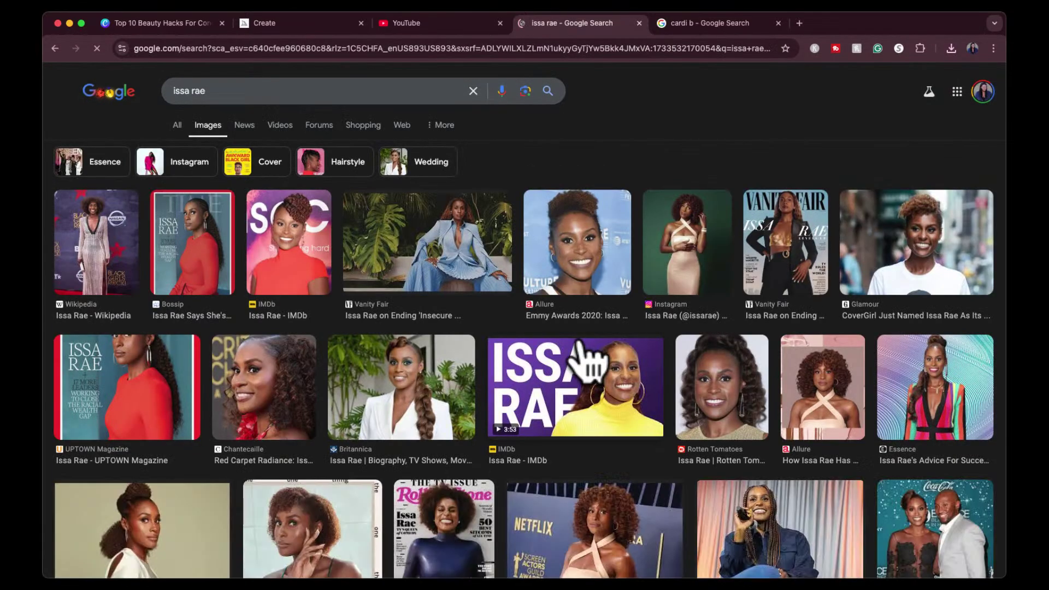
# Step: Preview the Rotten Tomatoes portrait of Issa Rae and capture a screenshot of the photo
pyautogui.scroll(-3, 588, 360)
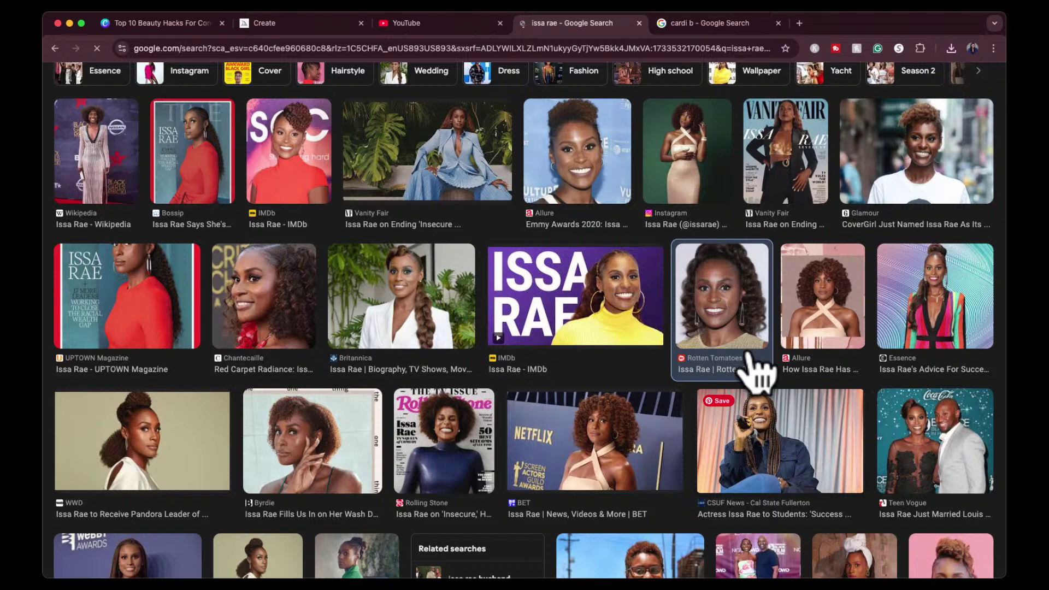
pyautogui.click(756, 371)
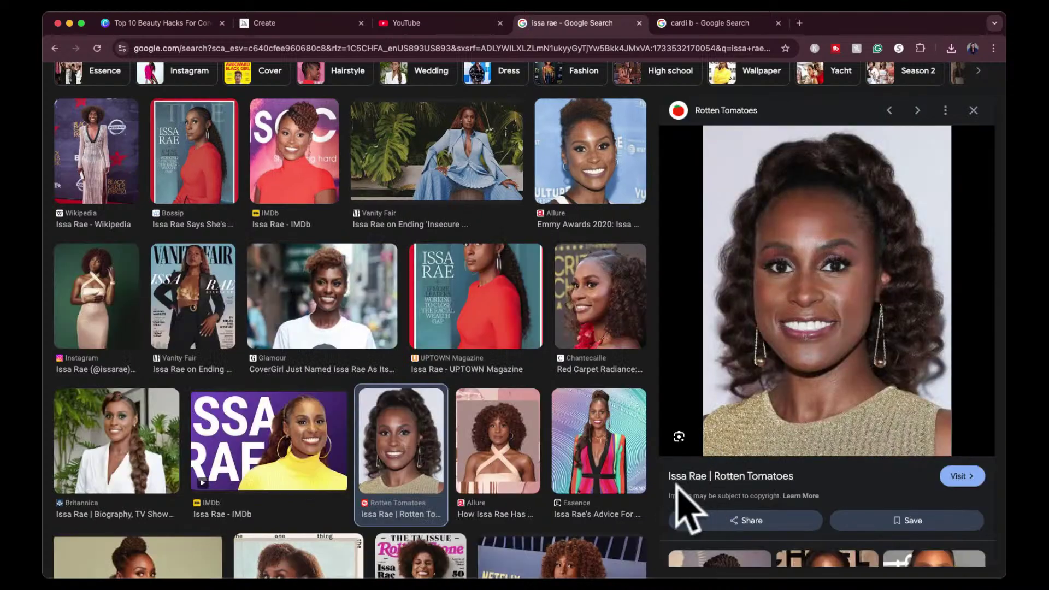
pyautogui.press('super+shift+4')
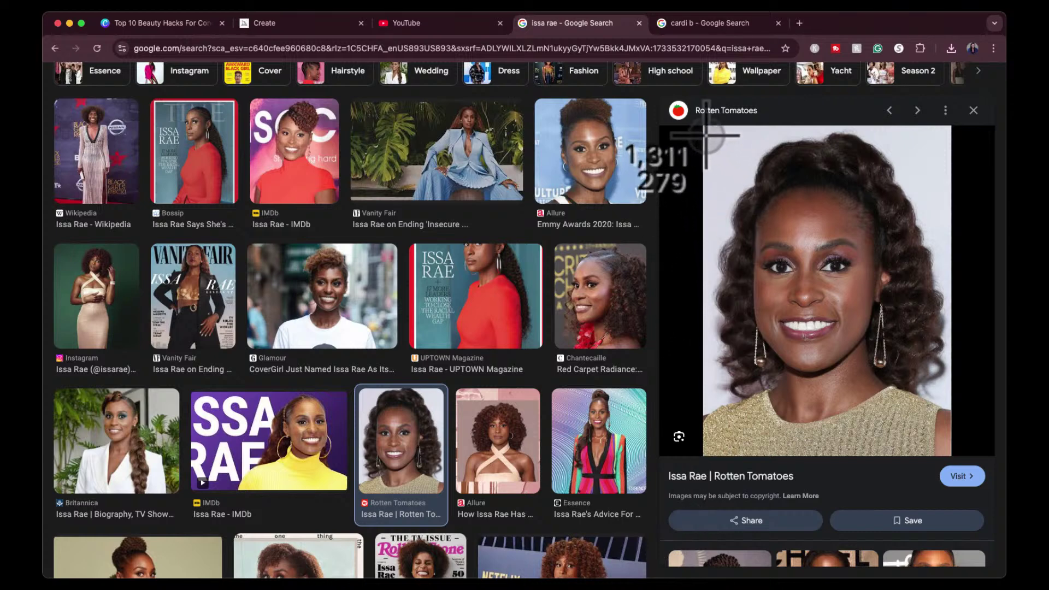
pyautogui.moveTo(703, 127); pyautogui.dragTo(960, 446)
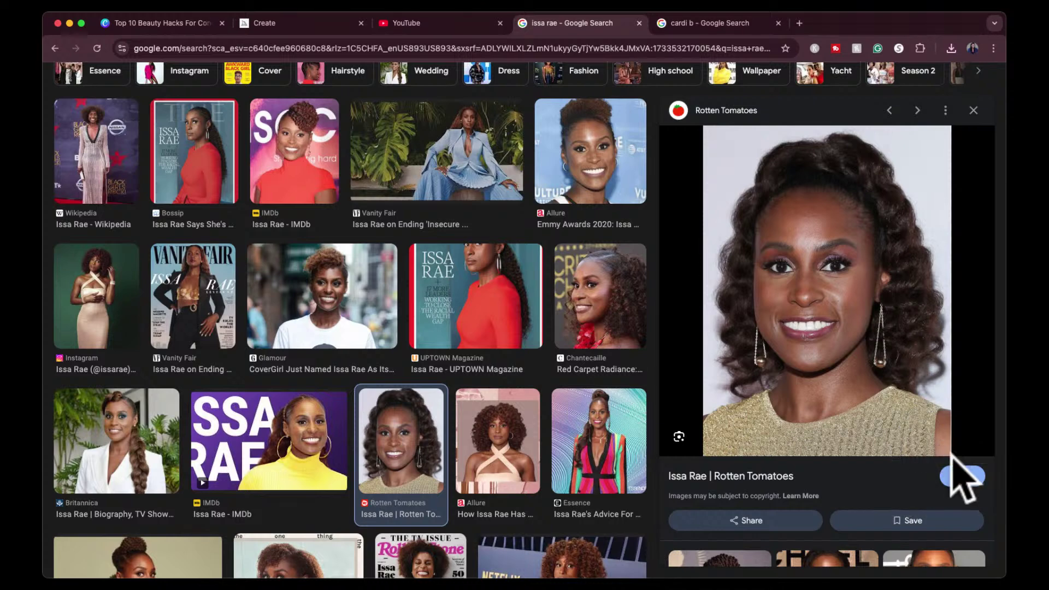
# Step: Switch to Midjourney, add the screenshot of the Issa Rae portrait as a reference image, and generate the prompt "issa rae"
pyautogui.click(306, 24)
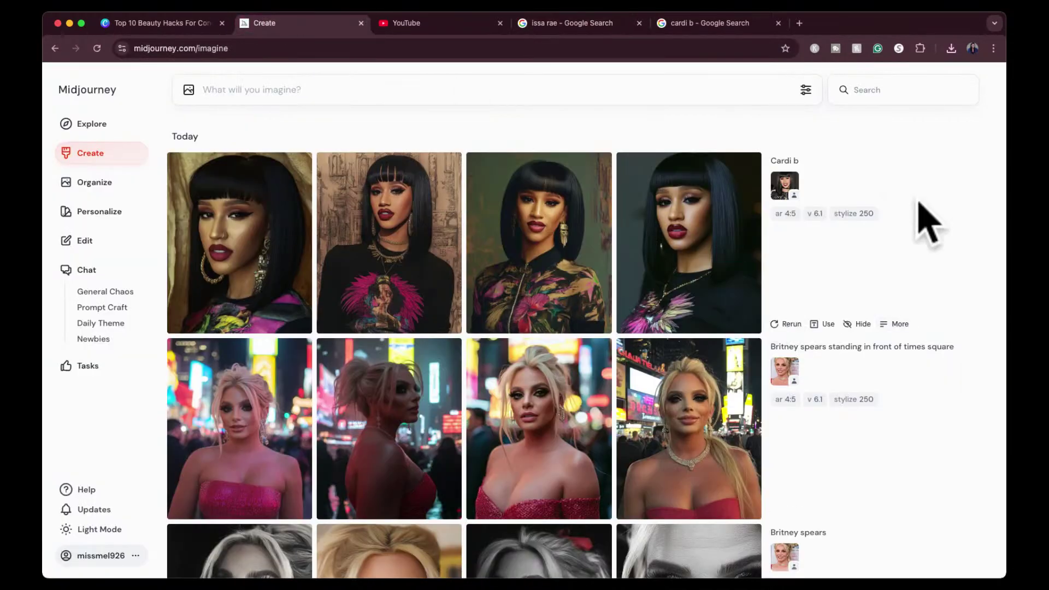
pyautogui.click(1021, 214)
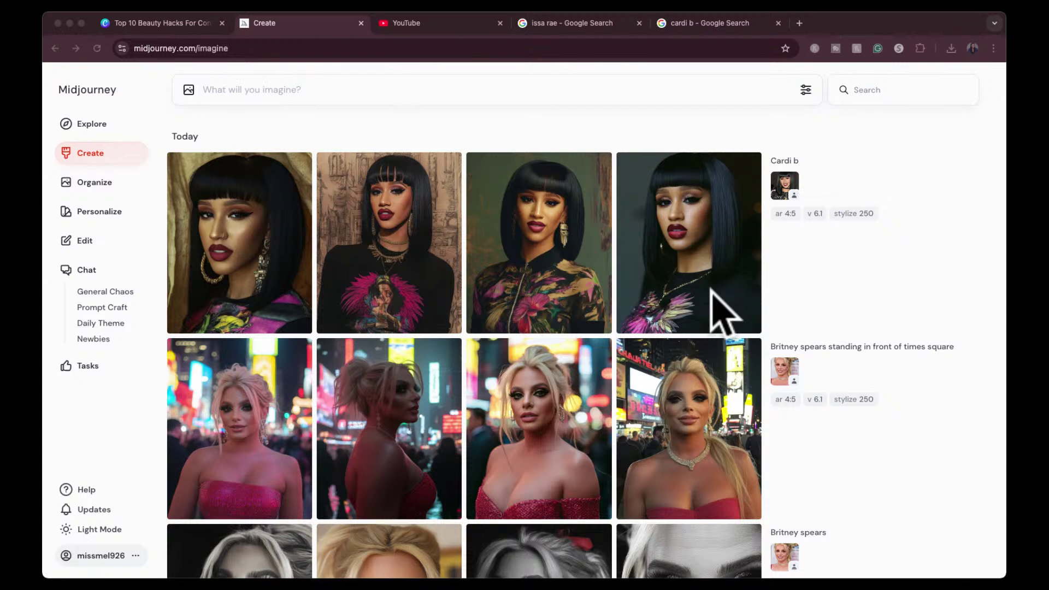
pyautogui.click(672, 245)
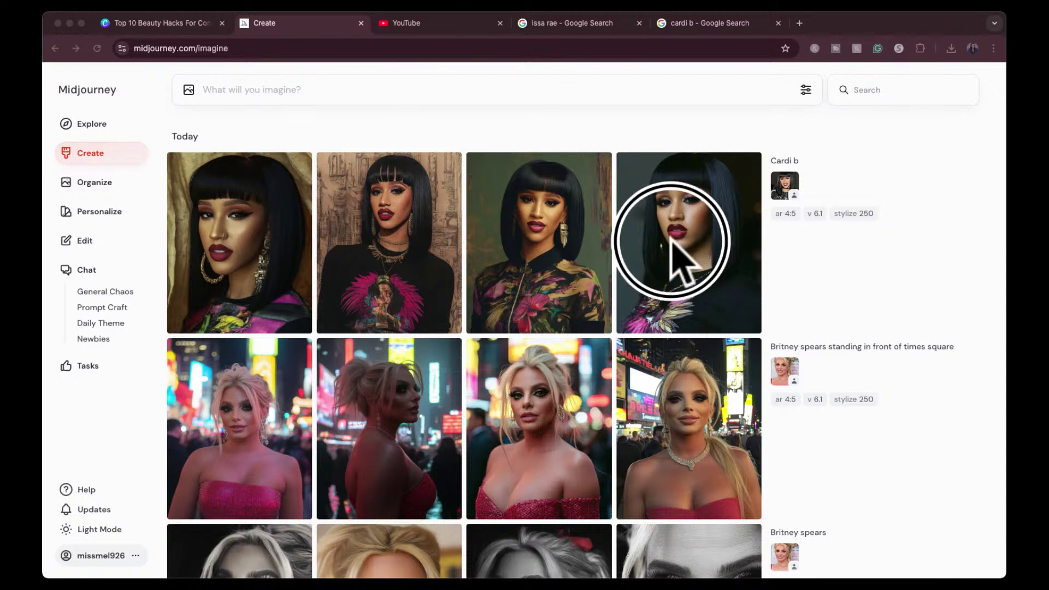
pyautogui.moveTo(676, 239); pyautogui.dragTo(348, 101)
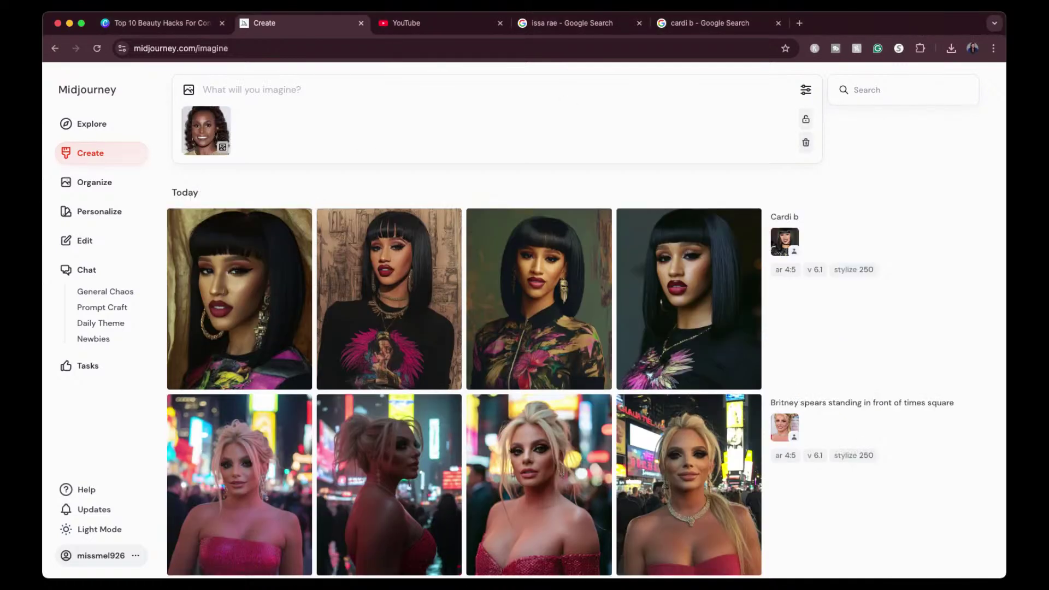
pyautogui.click(436, 89)
pyautogui.write('issa rae')
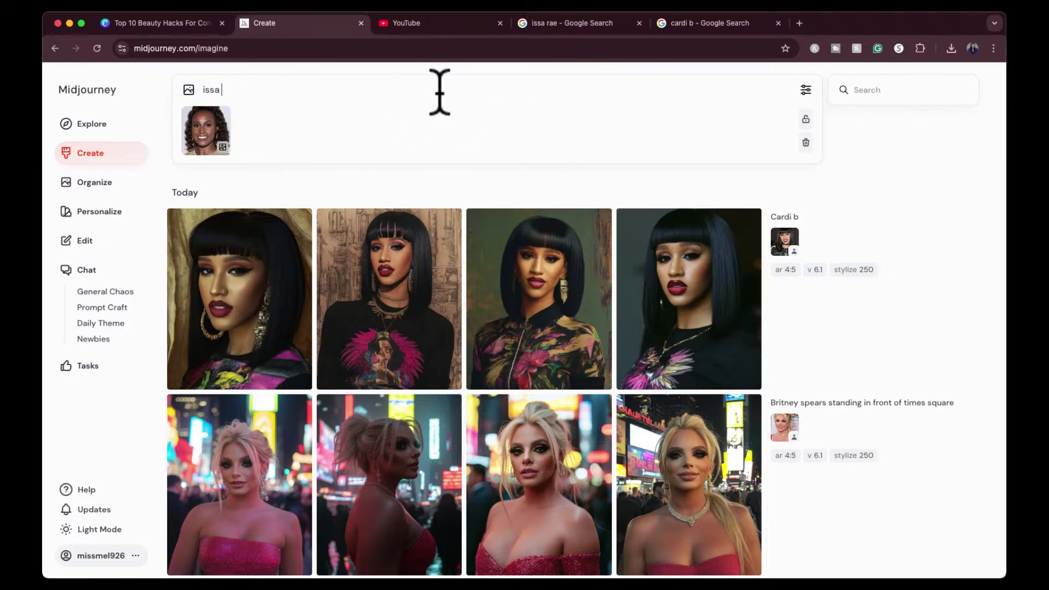
pyautogui.press('Return')
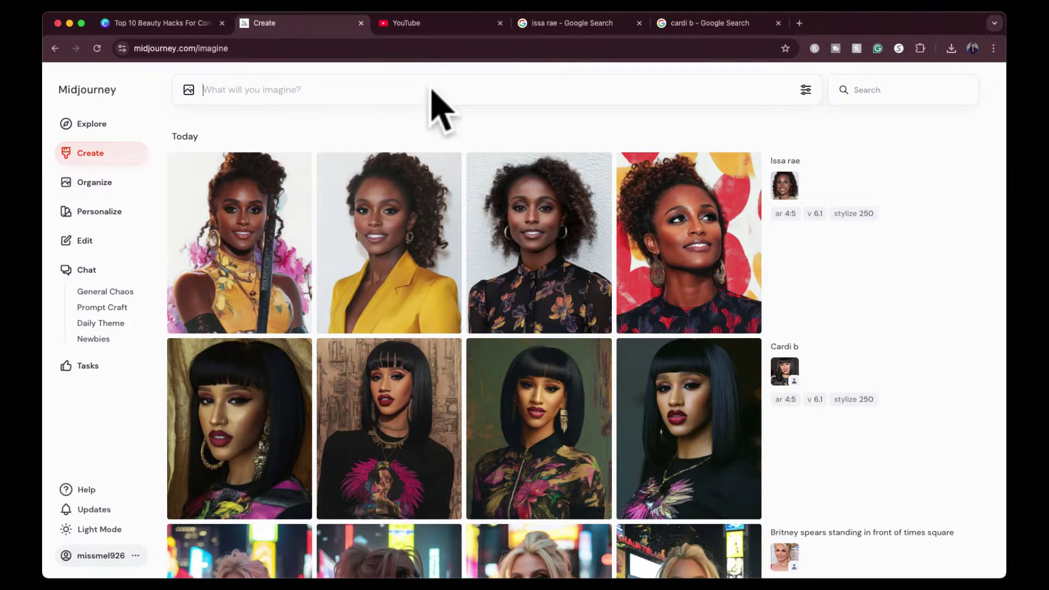
# Step: Rerun the "Issa rae" prompt with the same reference image to produce another set of portraits
pyautogui.moveTo(519, 243)
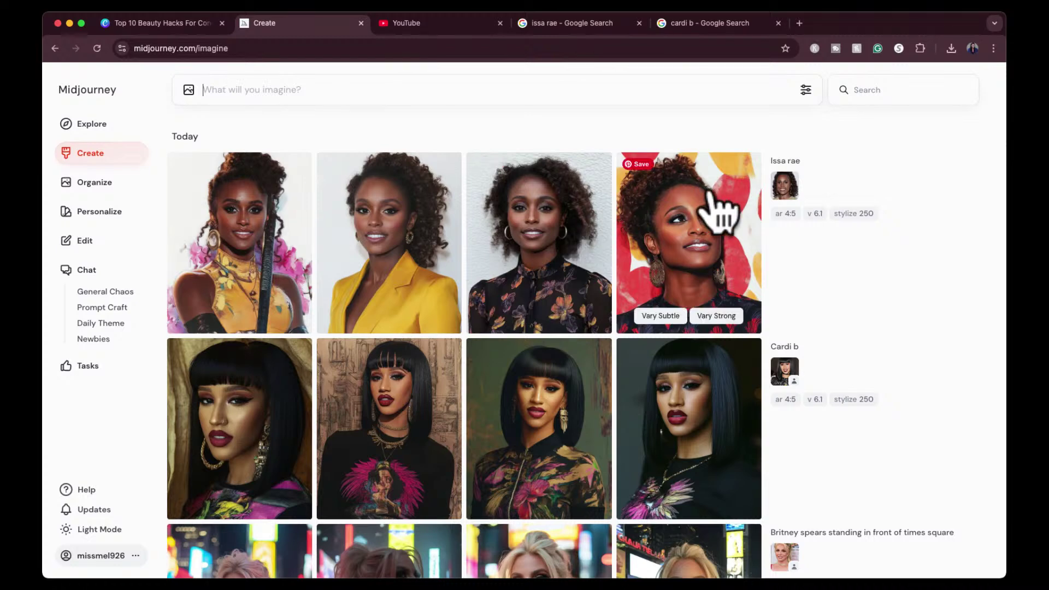
pyautogui.moveTo(788, 189); pyautogui.dragTo(780, 327)
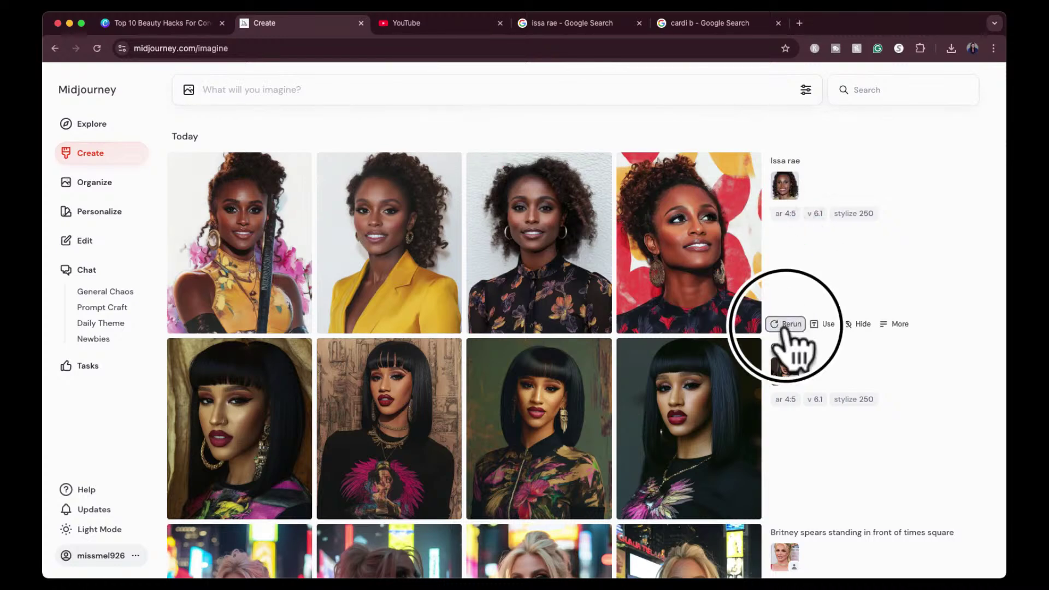
pyautogui.click(784, 324)
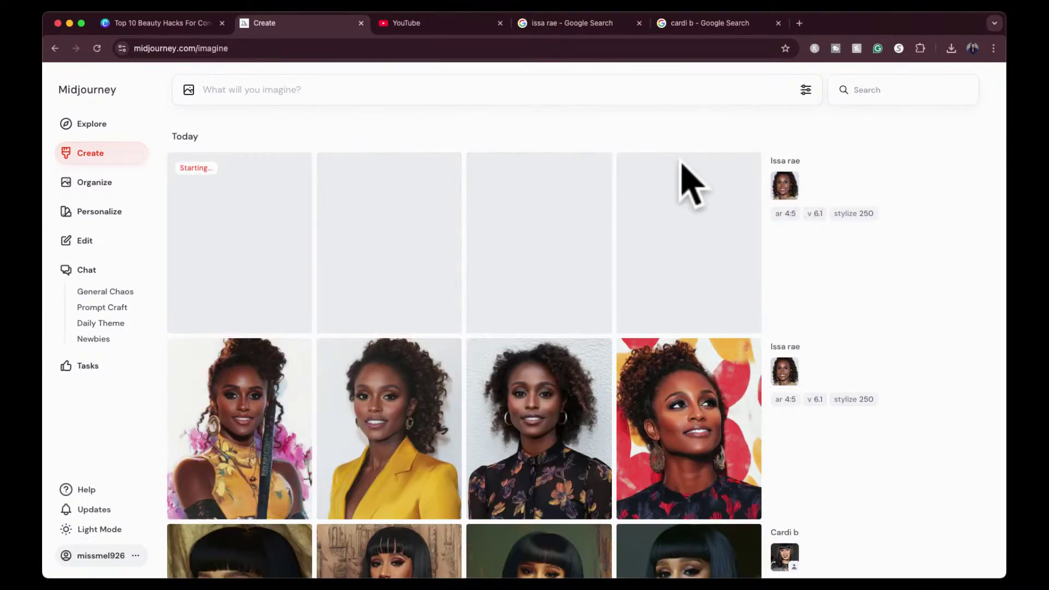
pyautogui.scroll(-3, 601, 344)
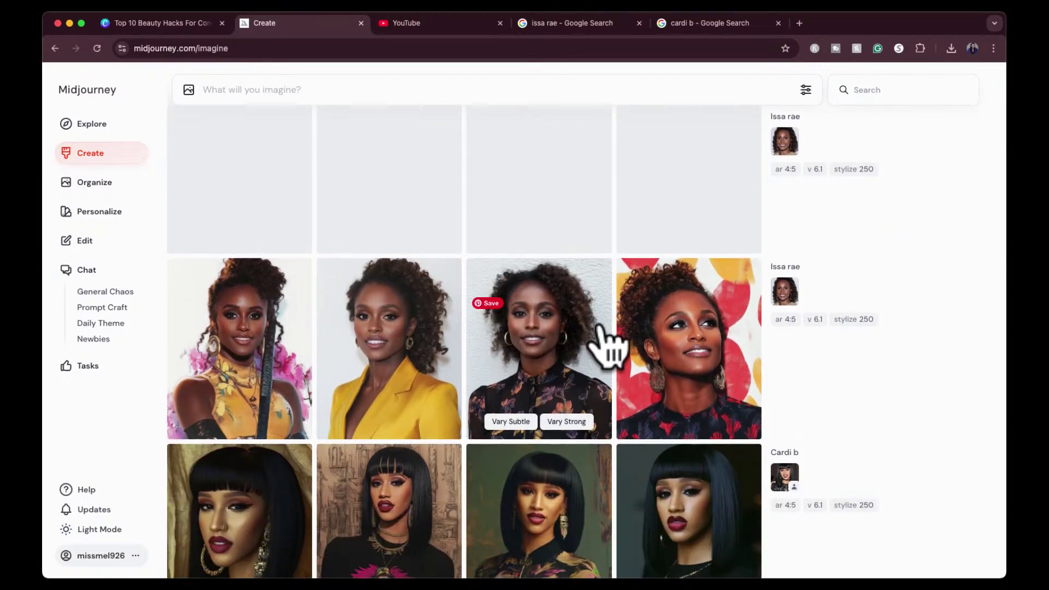
pyautogui.moveTo(831, 216)
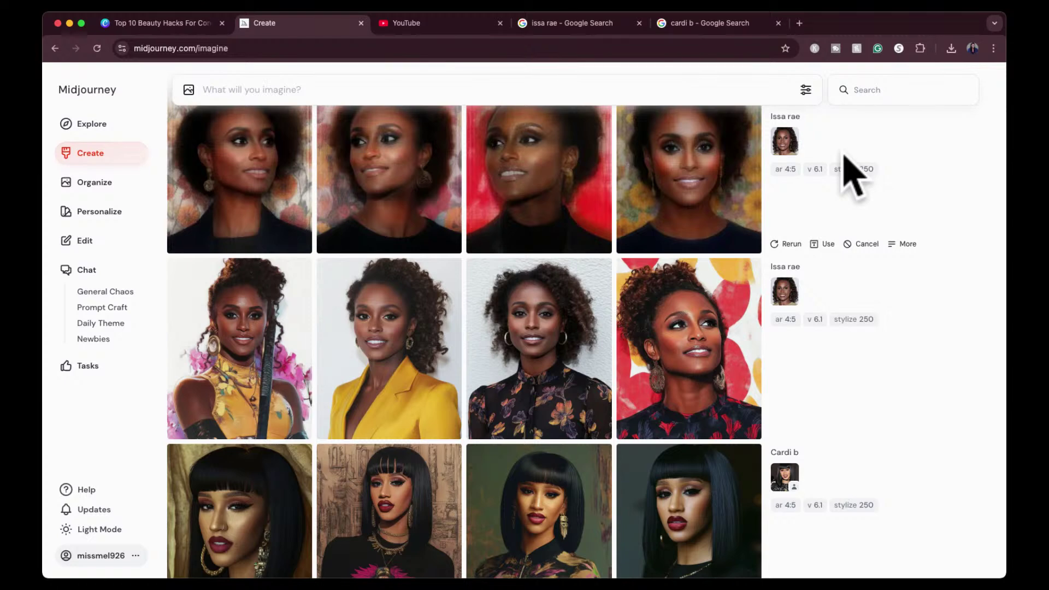
pyautogui.scroll(3, 688, 180)
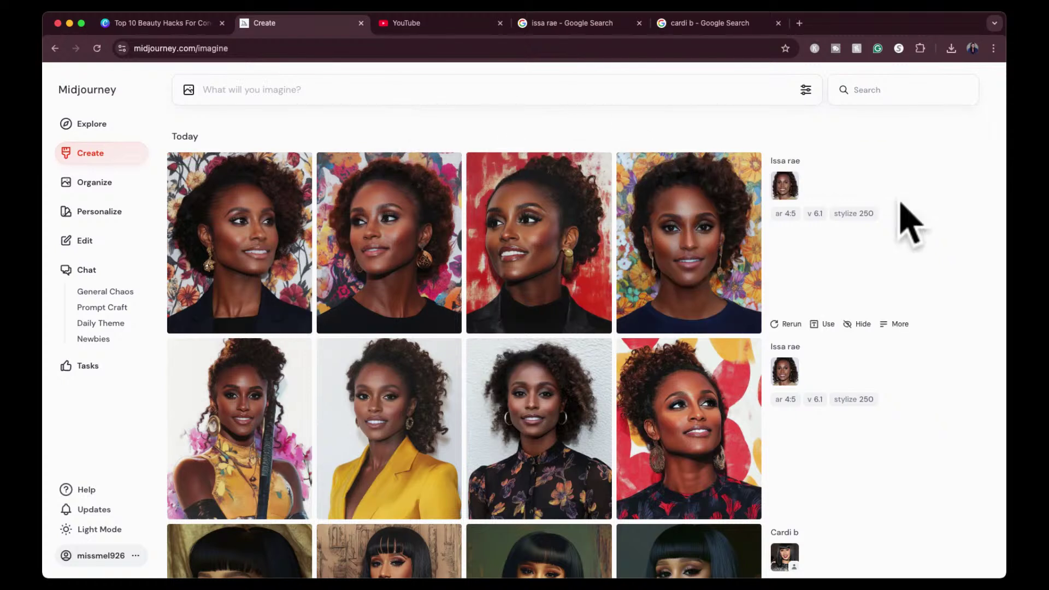
# Step: Rerun the newest Issa Rae generation once more and compare its images with the earlier rows
pyautogui.click(787, 325)
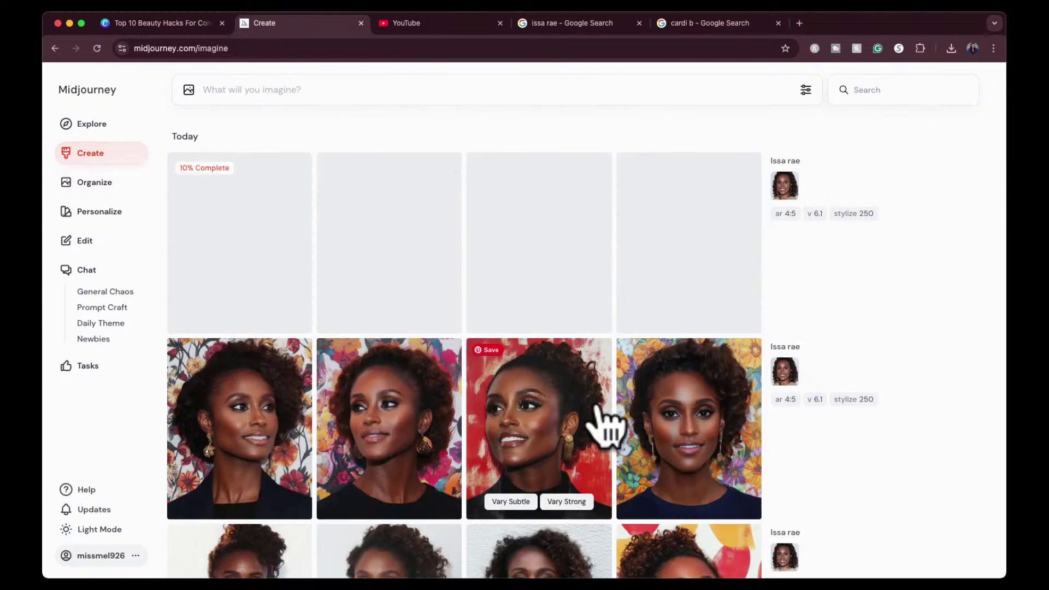
pyautogui.moveTo(791, 184); pyautogui.dragTo(1006, 308)
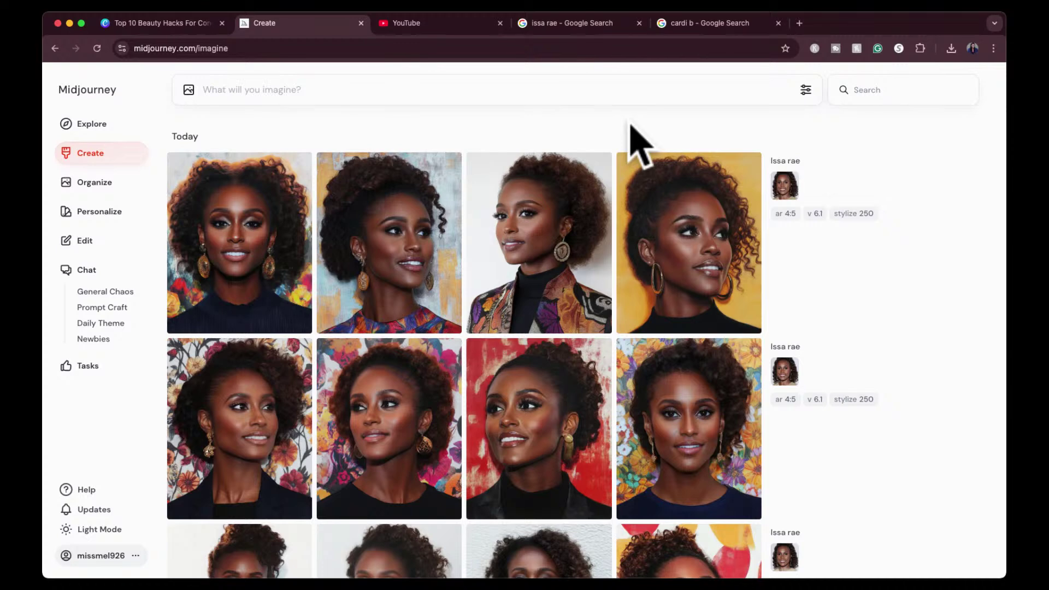
pyautogui.scroll(-3, 586, 262)
pyautogui.scroll(-2, 575, 244)
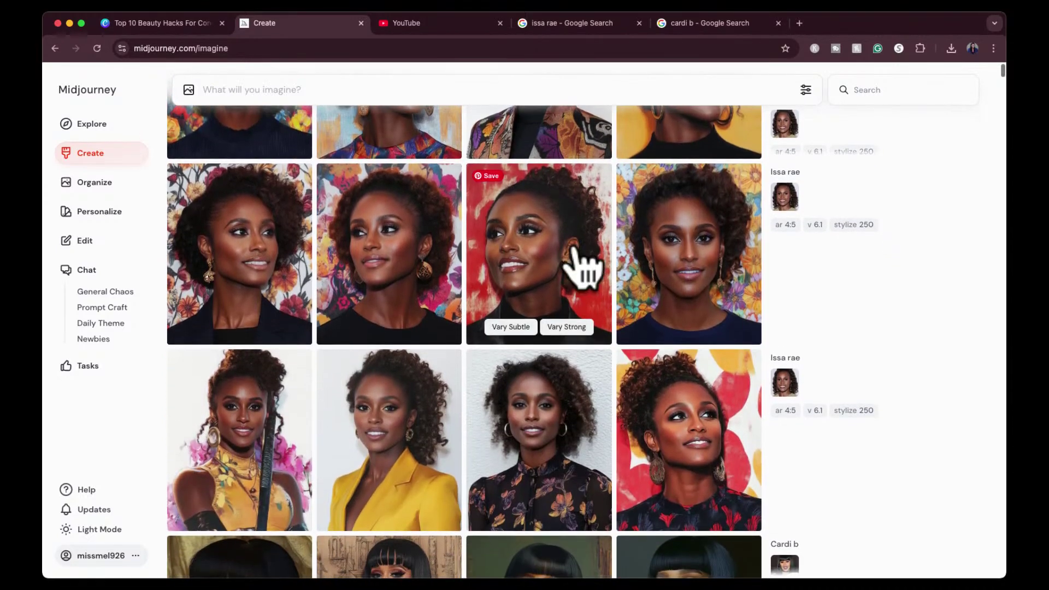
pyautogui.scroll(-2, 582, 266)
pyautogui.scroll(7, 583, 266)
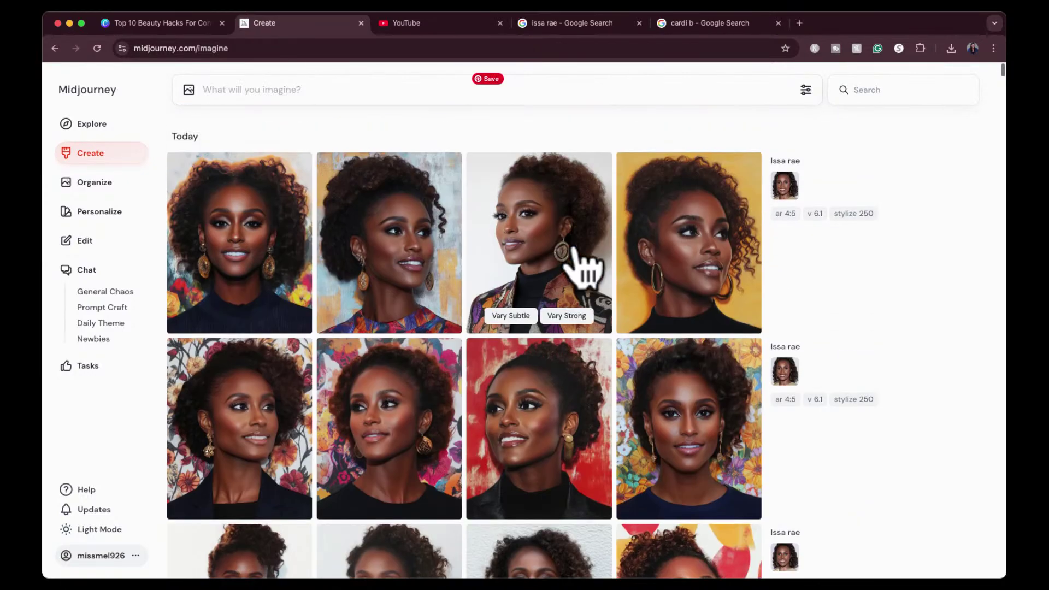
pyautogui.scroll(-15, 585, 264)
pyautogui.scroll(10, 583, 265)
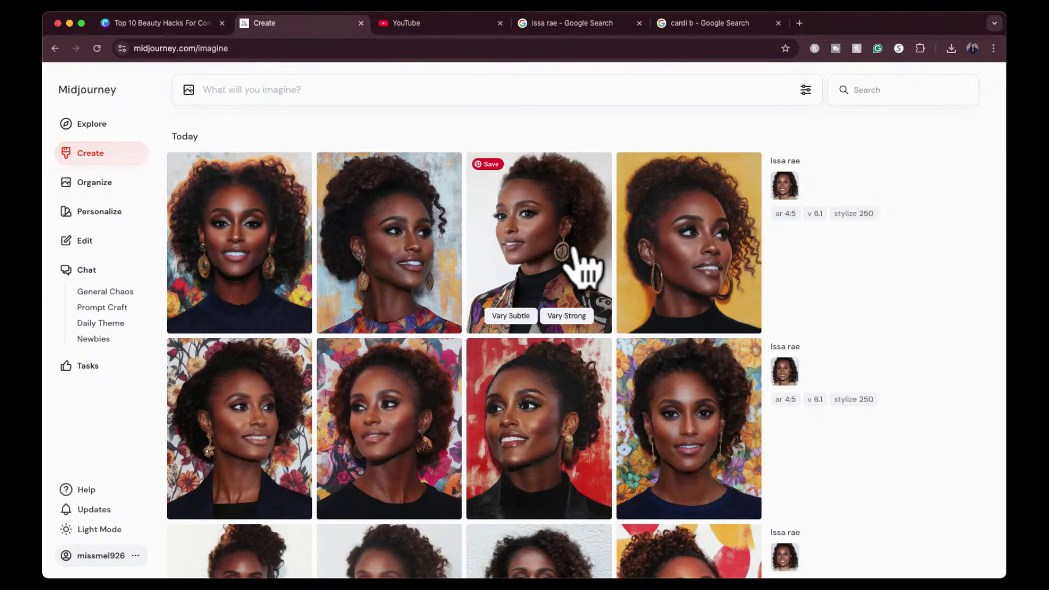
# Step: Switch to the Canva cover design and add a blank second page
pyautogui.click(189, 23)
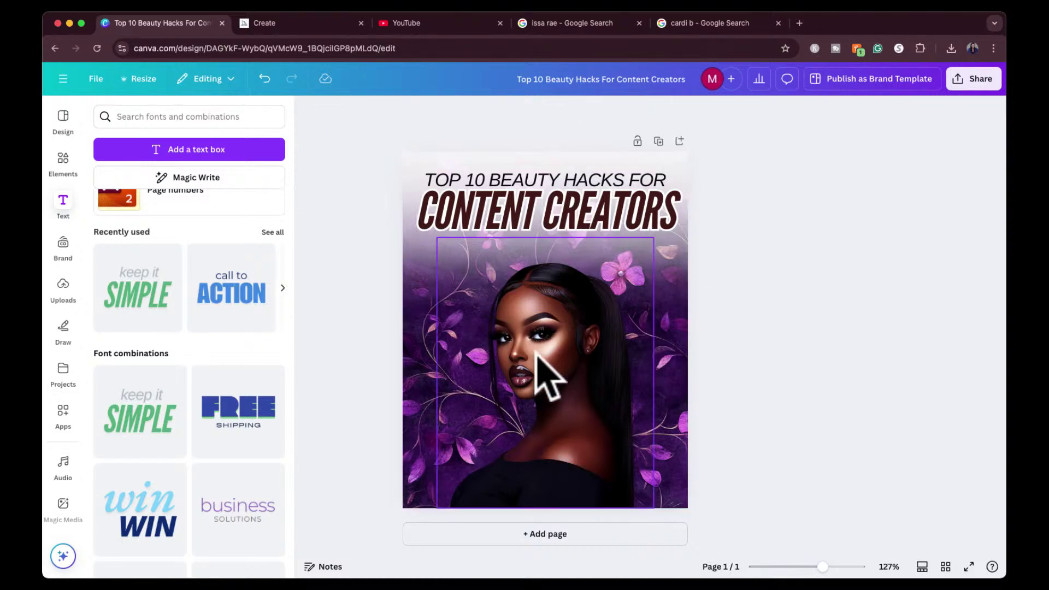
pyautogui.click(519, 533)
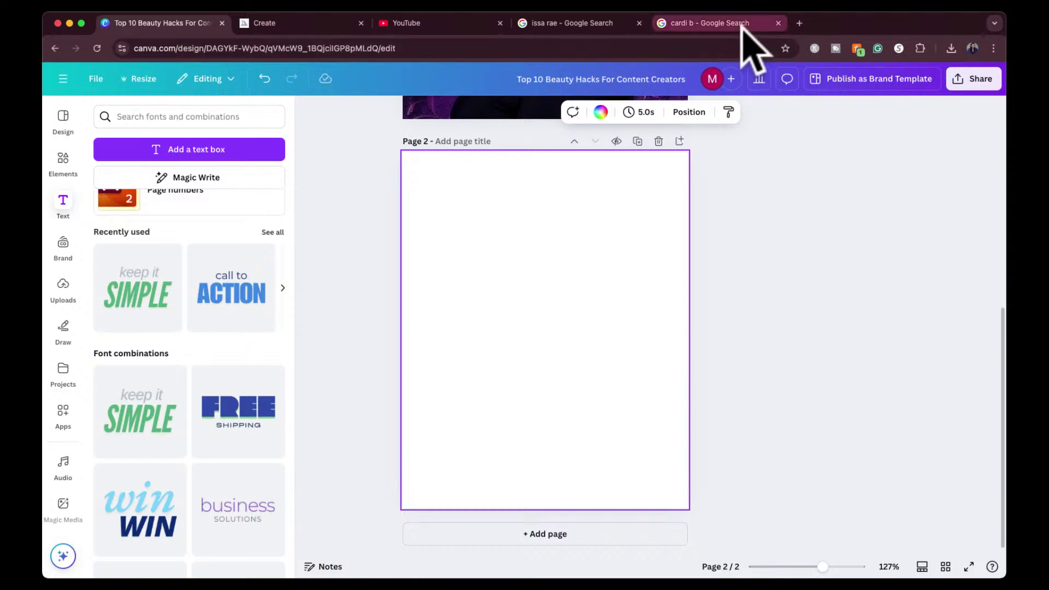
# Step: Replace the Cardi B Google search with pinterest.com and browse the Pinterest home feed
pyautogui.click(743, 24)
pyautogui.click(702, 49)
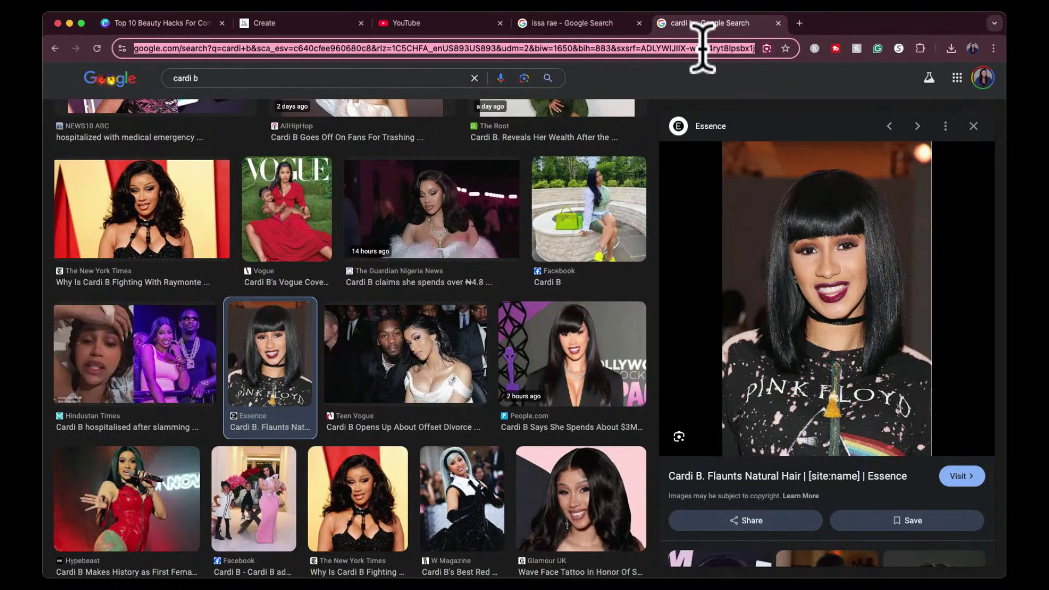
pyautogui.write('pinte')
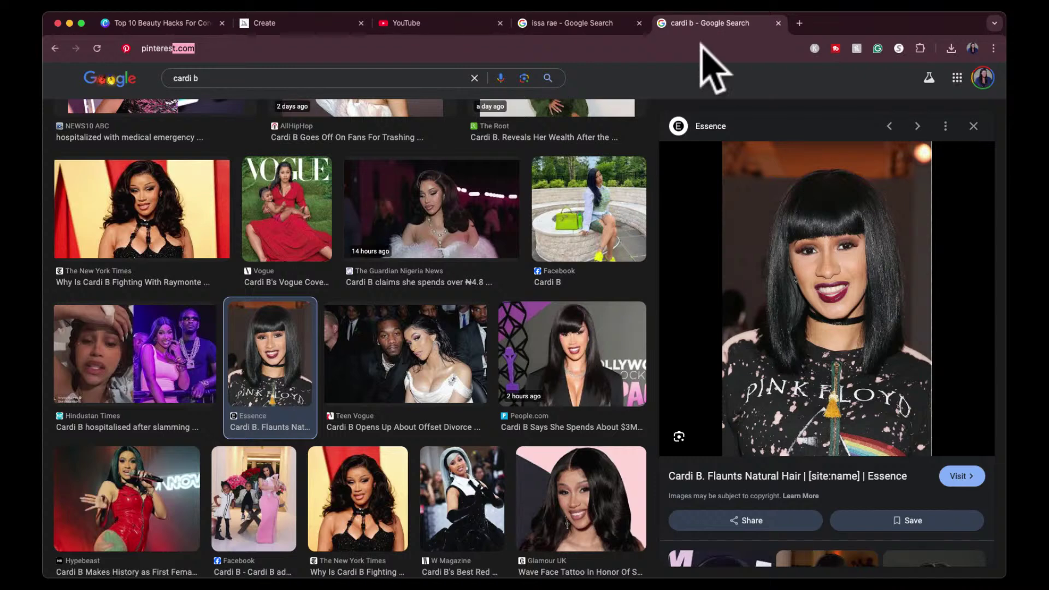
pyautogui.write('res')
pyautogui.press('Return')
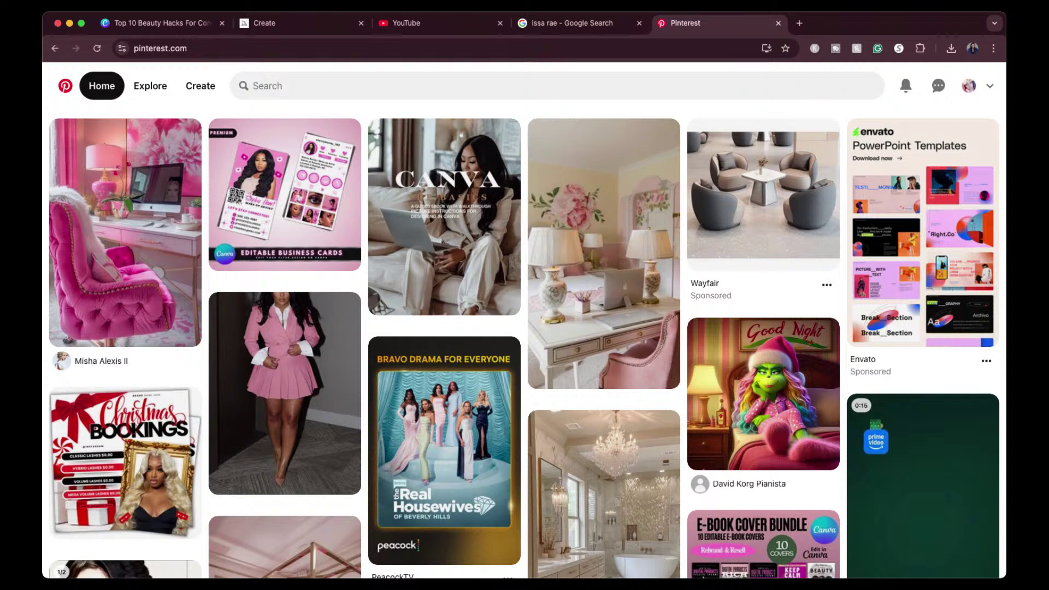
pyautogui.scroll(-5, 748, 465)
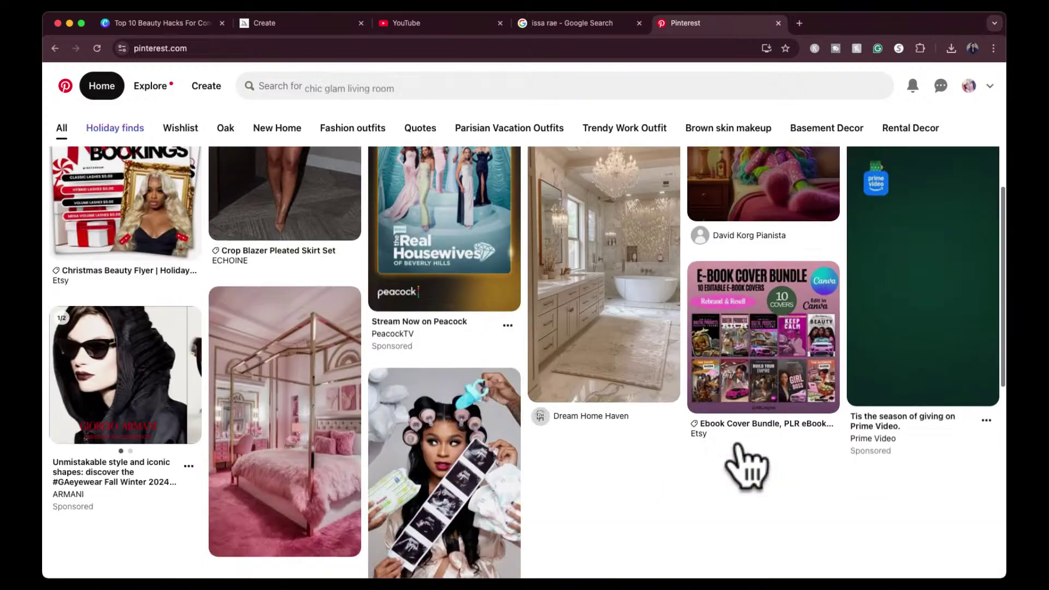
# Step: Decline Pinterest's e-mail verification request and search the site for "boss babe ebook"
pyautogui.scroll(-1, 747, 467)
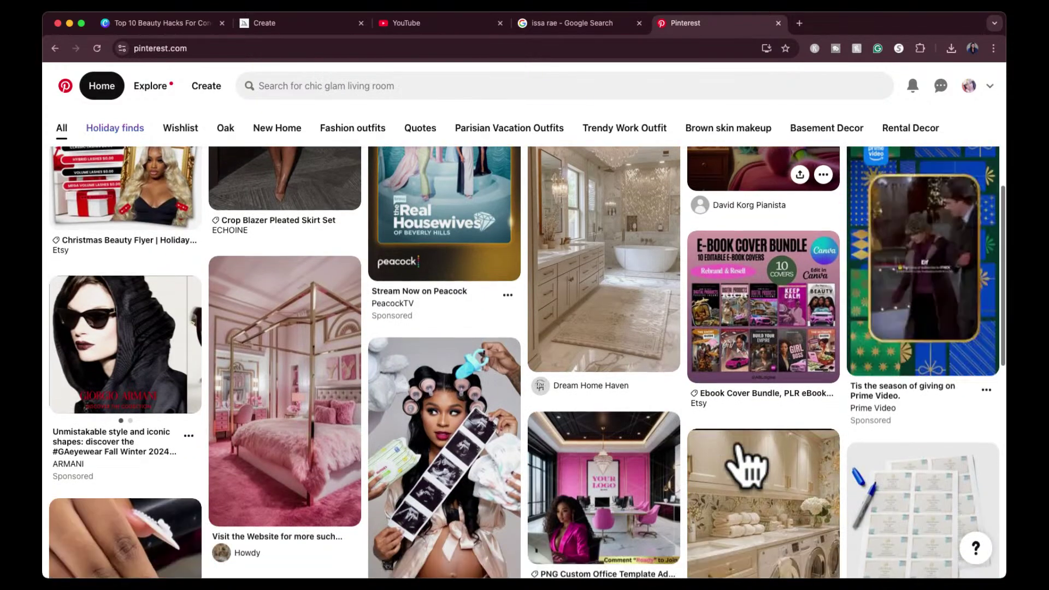
pyautogui.scroll(-3, 746, 467)
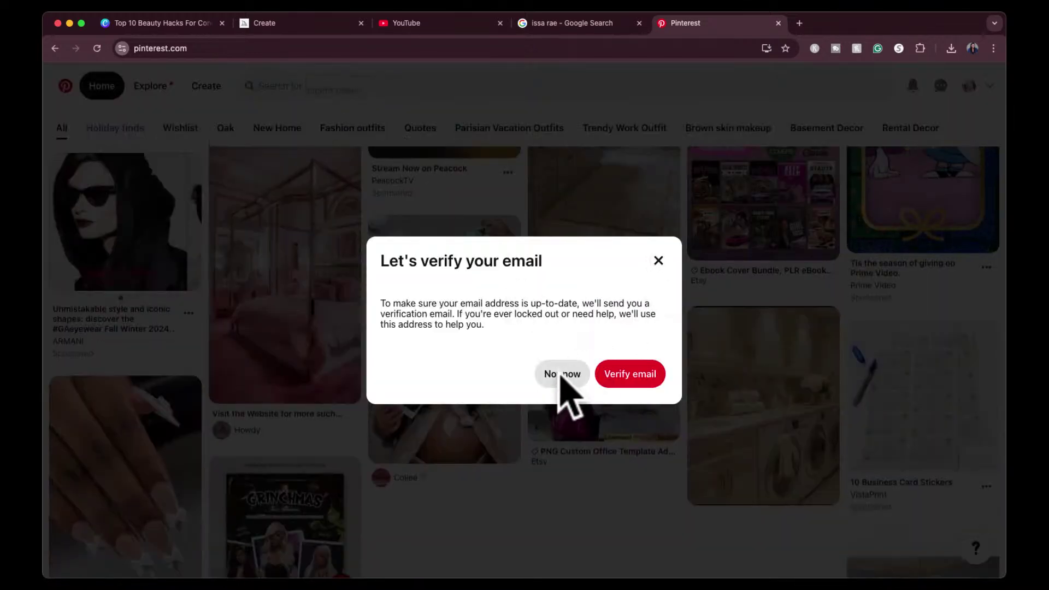
pyautogui.click(562, 375)
pyautogui.click(285, 87)
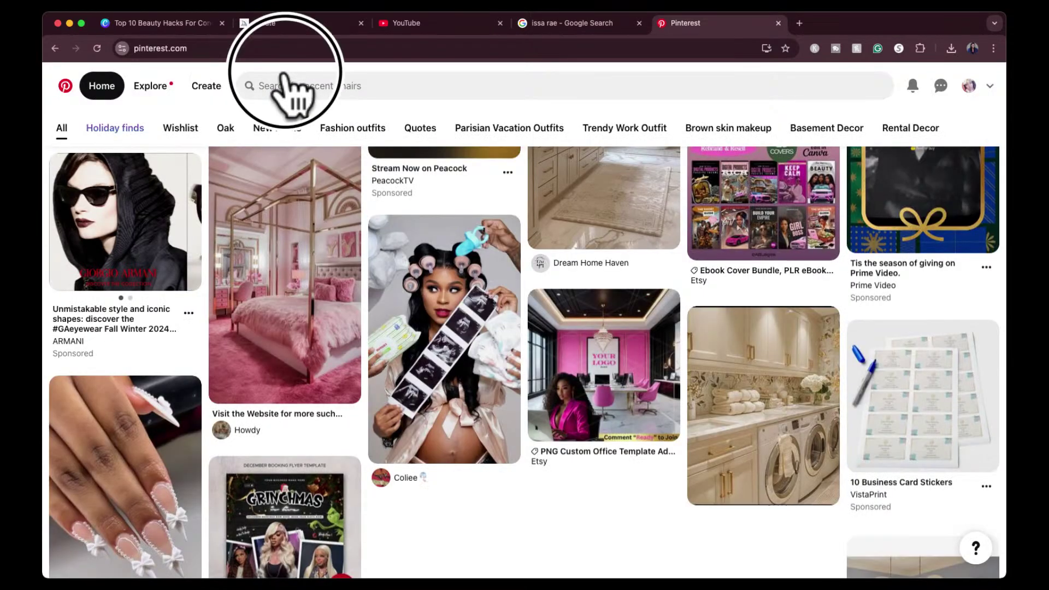
pyautogui.click(285, 80)
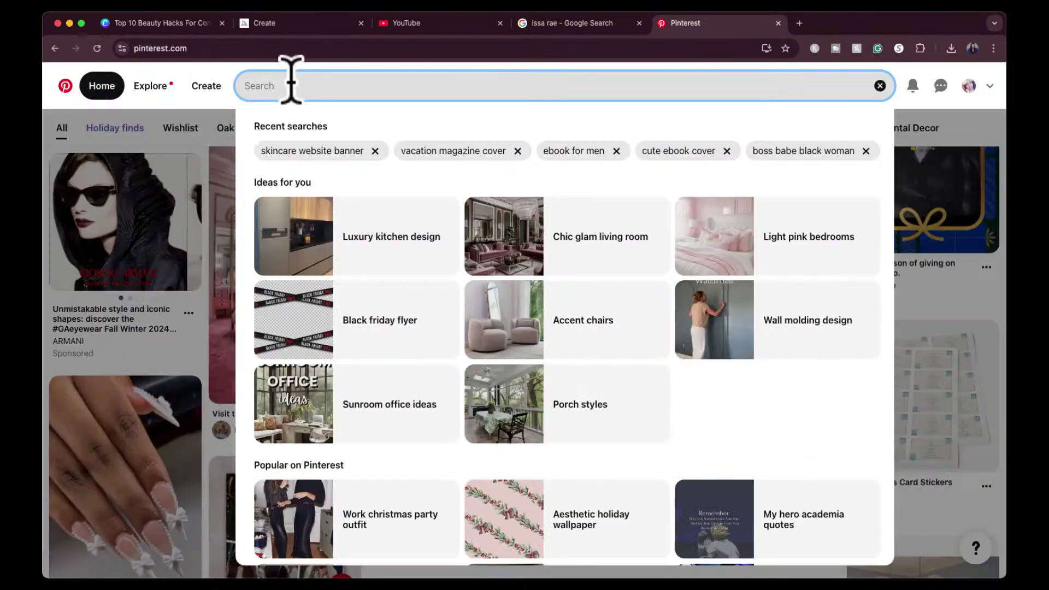
pyautogui.write('boss babe ebook')
pyautogui.press('Return')
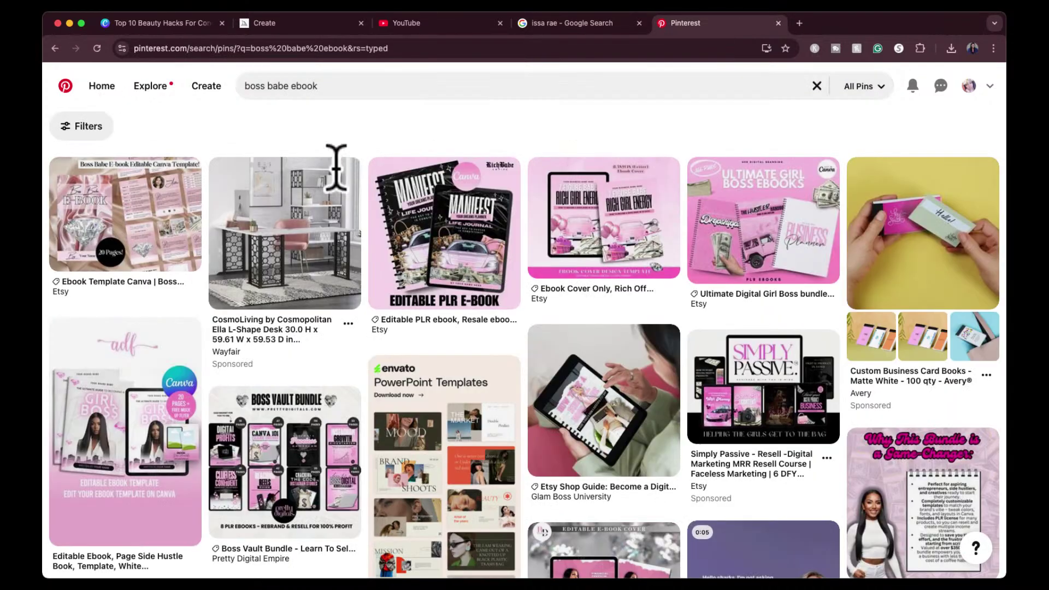
# Step: Browse the ebook pins and open the pink "Girl Boss" editable ebook template pin in its enlarged view
pyautogui.scroll(-3, 517, 448)
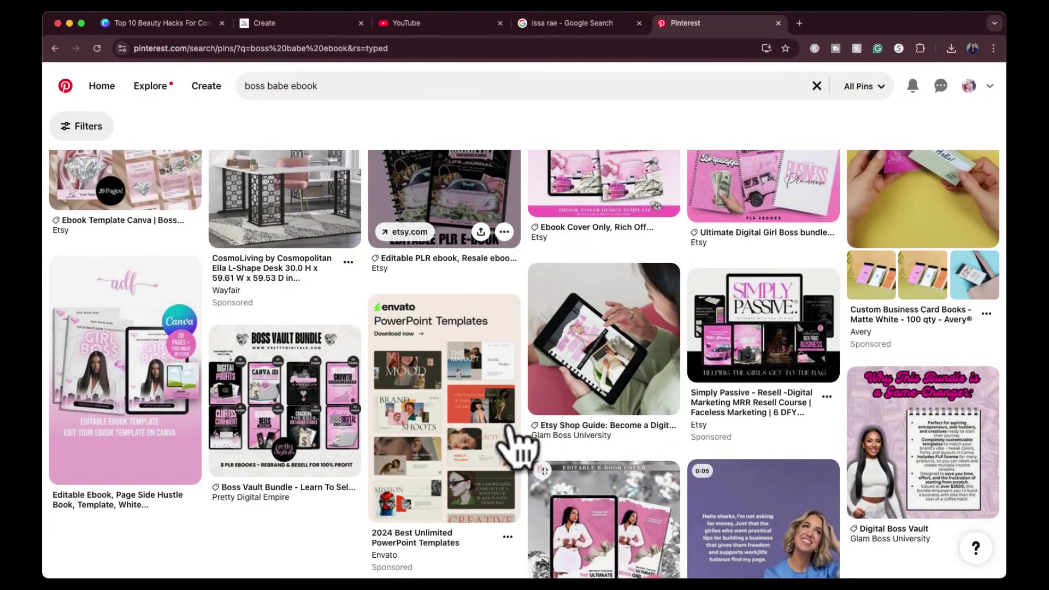
pyautogui.scroll(-1, 519, 446)
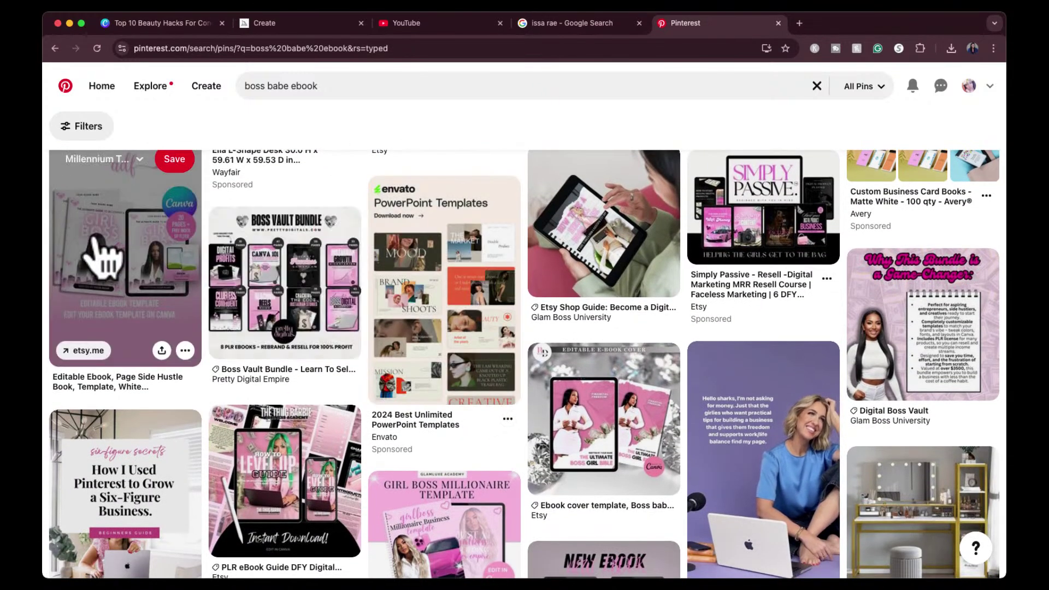
pyautogui.click(143, 298)
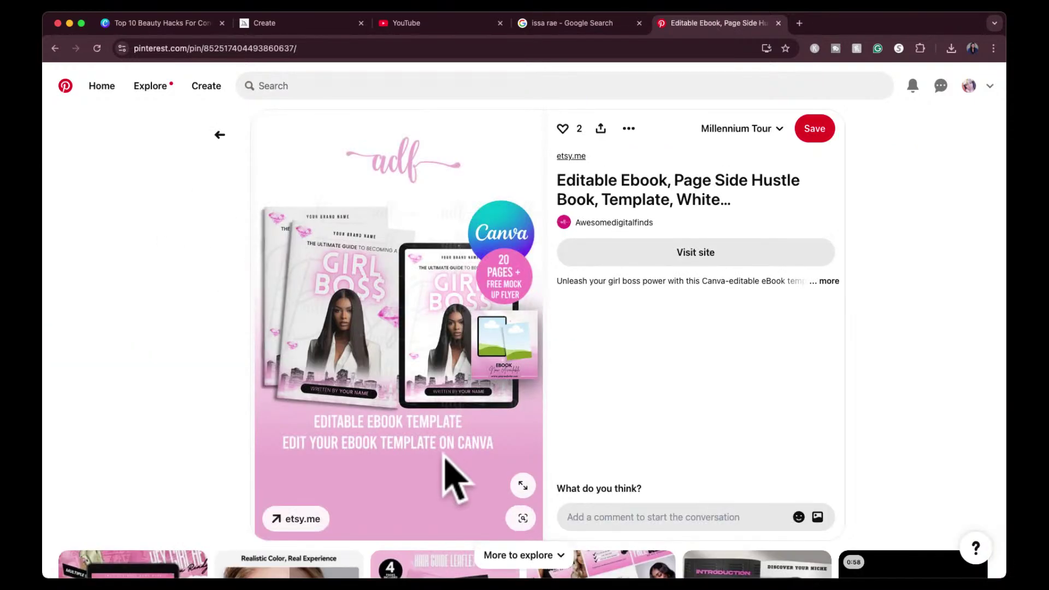
pyautogui.click(522, 486)
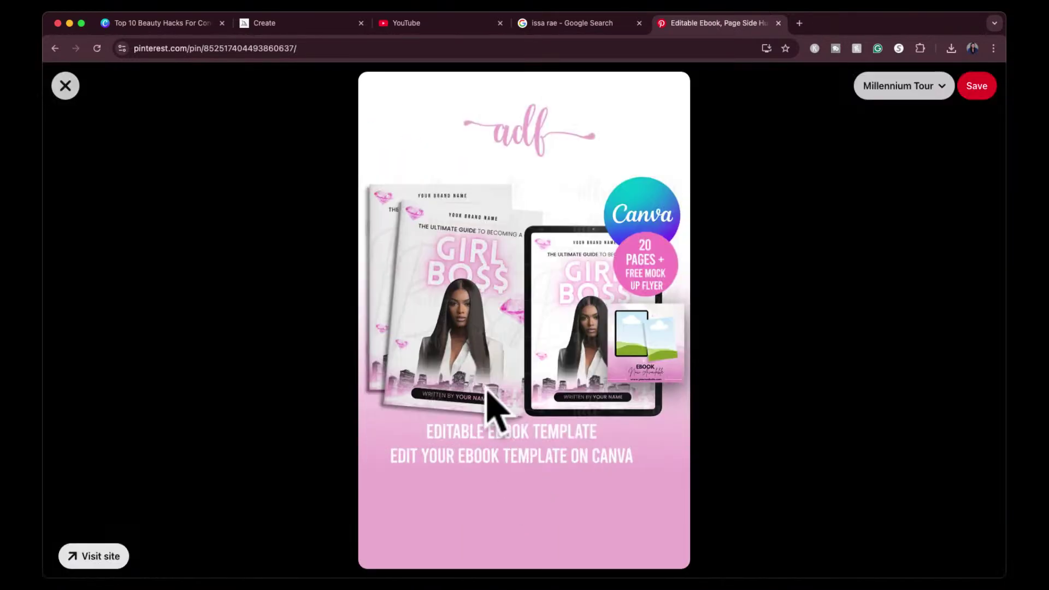
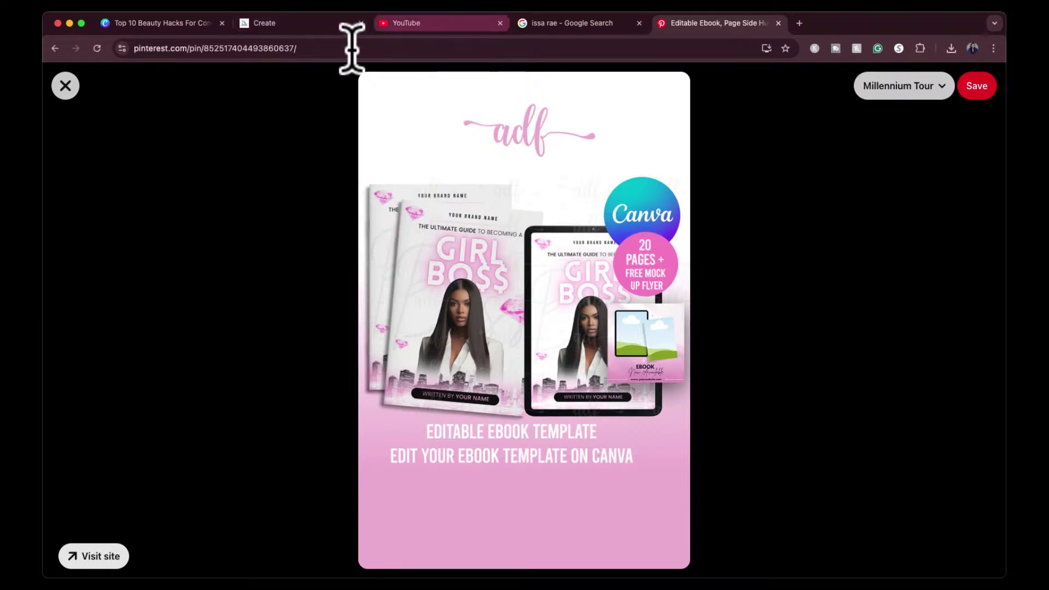
# Step: Move the Canva design's browser tab directly beside the Pinterest tab and return to the enlarged pin
pyautogui.click(178, 23)
pyautogui.moveTo(178, 23); pyautogui.dragTo(590, 38)
pyautogui.click(712, 27)
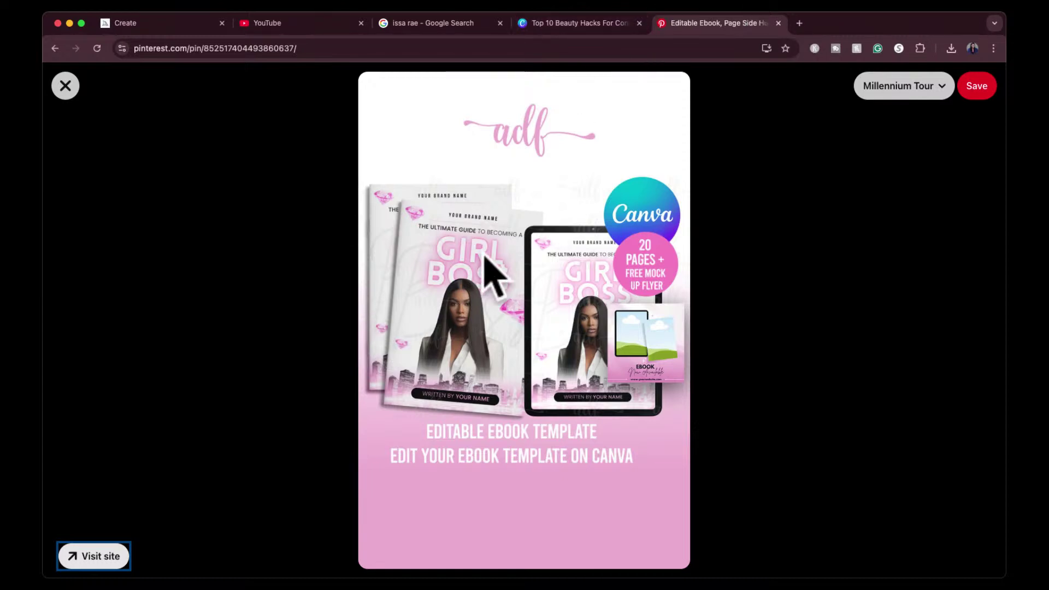
# Step: Open dafont.com in a new browser tab
pyautogui.click(799, 23)
pyautogui.write('da')
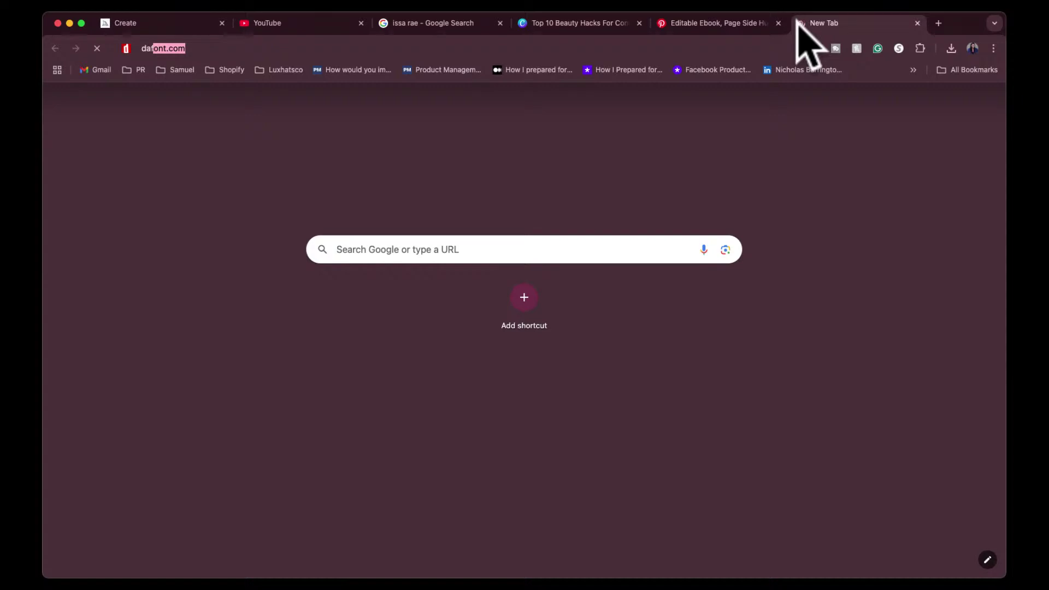
pyautogui.write('font')
pyautogui.press('Return')
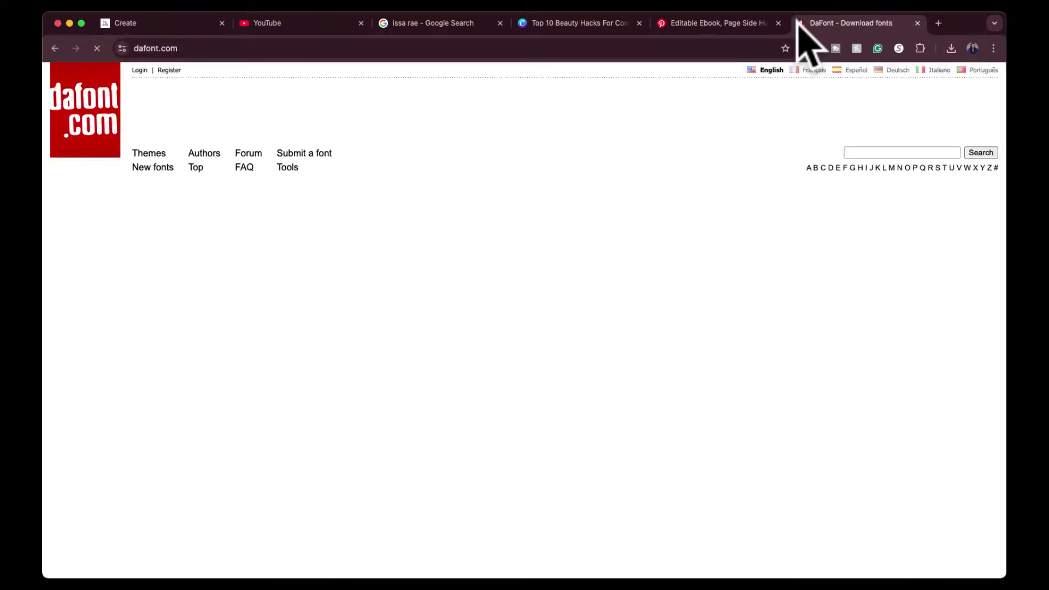
# Step: Search DaFont for "barbie" and preview the resulting fonts with the text "BOSS"
pyautogui.click(858, 152)
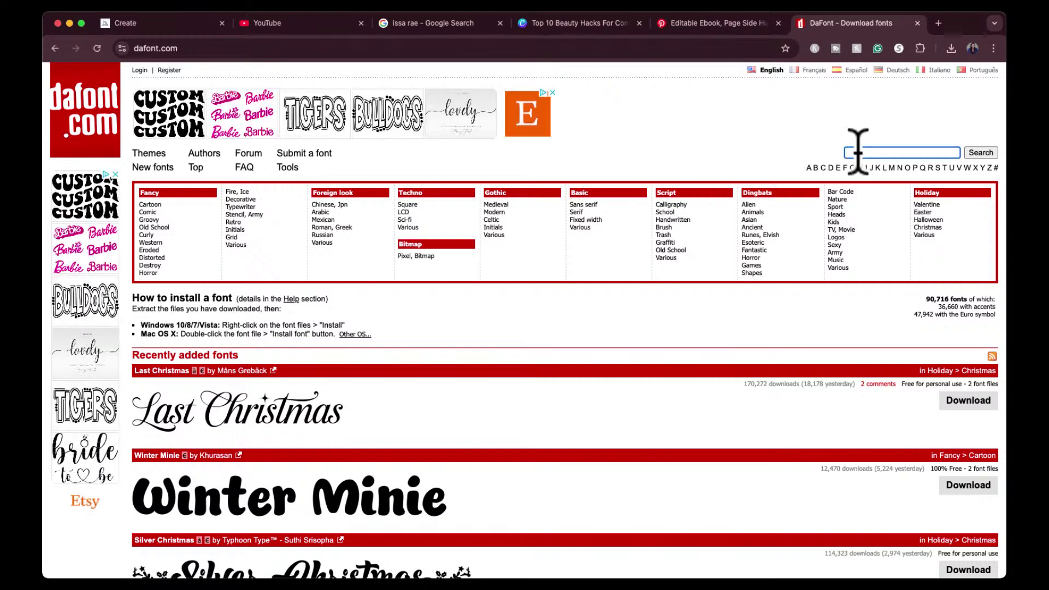
pyautogui.write('barbie')
pyautogui.press('Return')
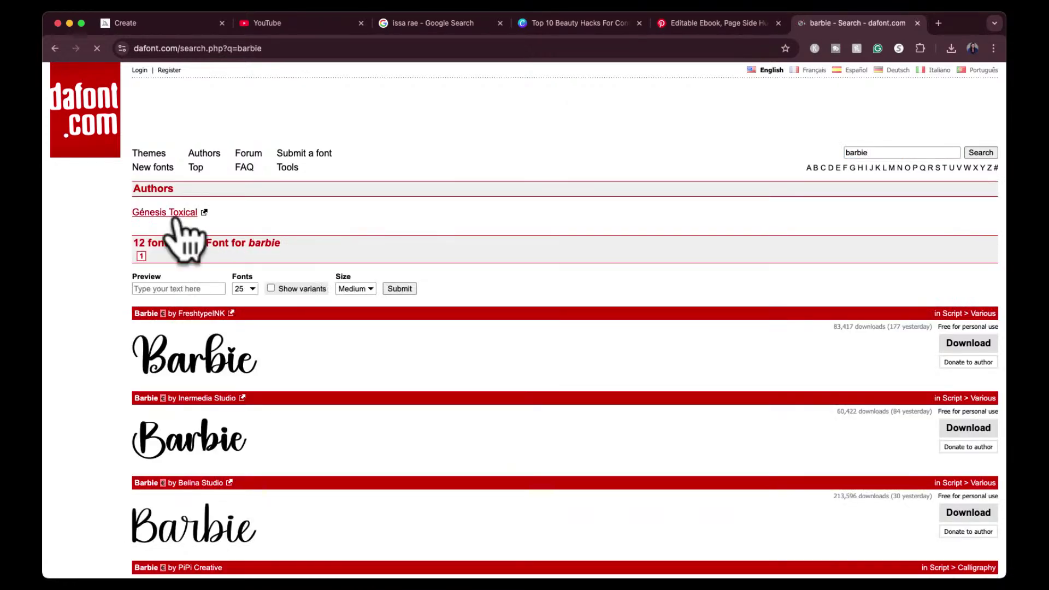
pyautogui.click(163, 288)
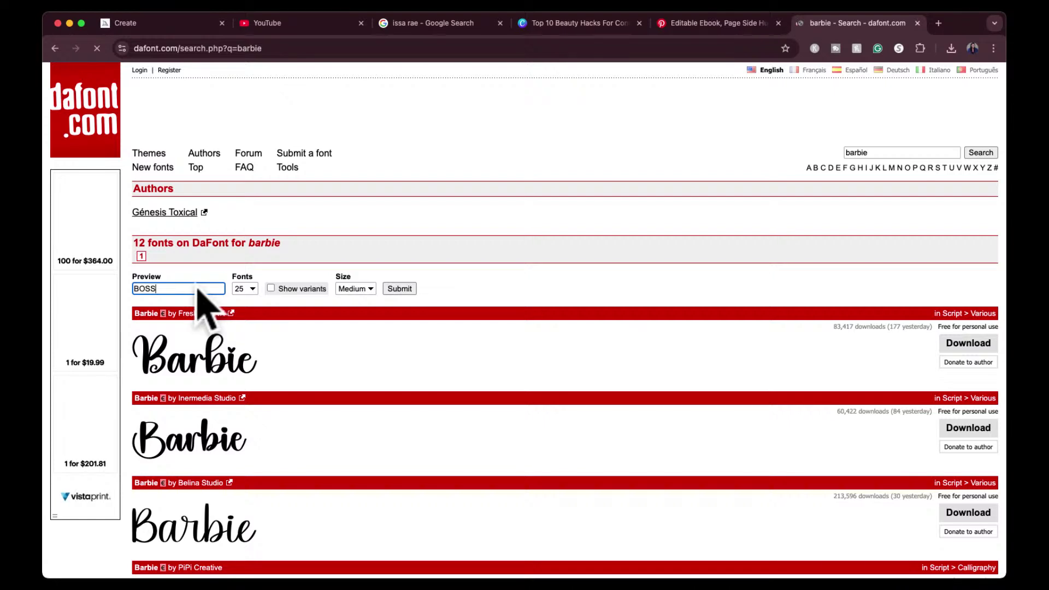
pyautogui.click(402, 291)
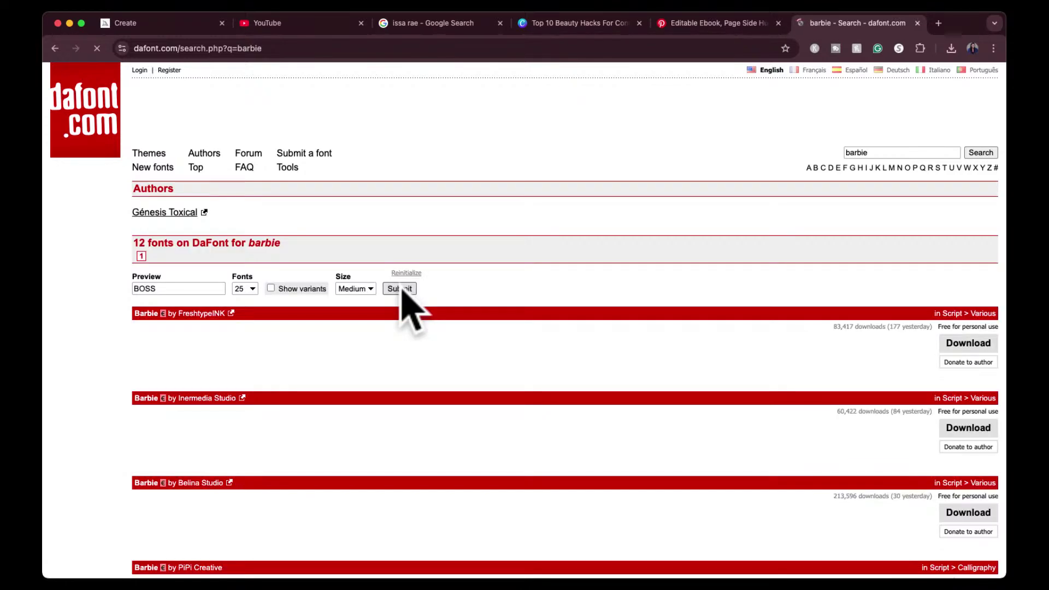
# Step: Compare how "BOSS" looks in the listed Barbie fonts to find a suitable script for the ebook title
pyautogui.scroll(-2, 457, 381)
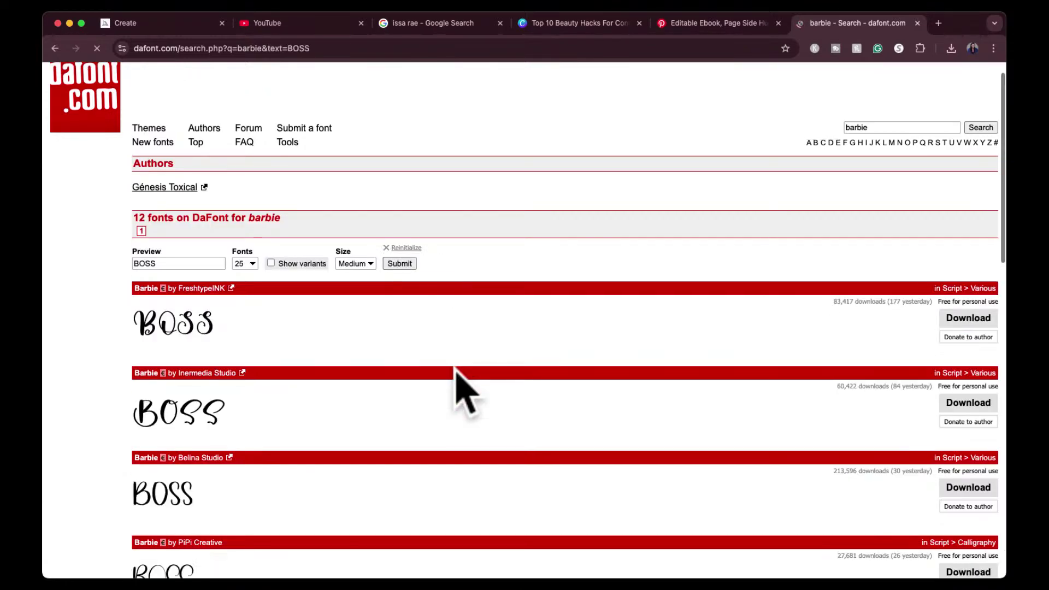
pyautogui.scroll(-3, 462, 393)
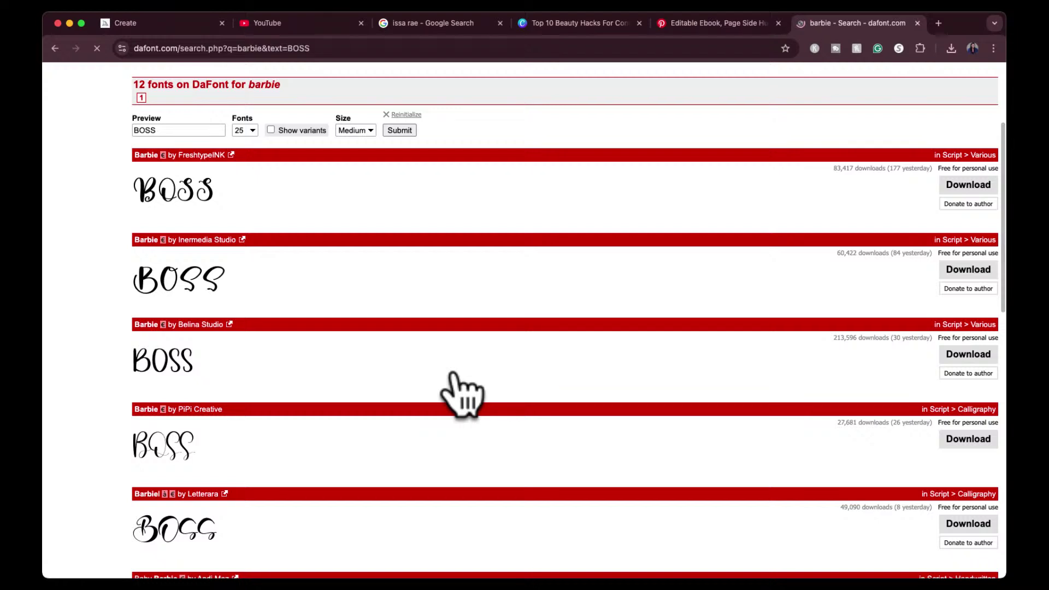
pyautogui.scroll(-5, 462, 394)
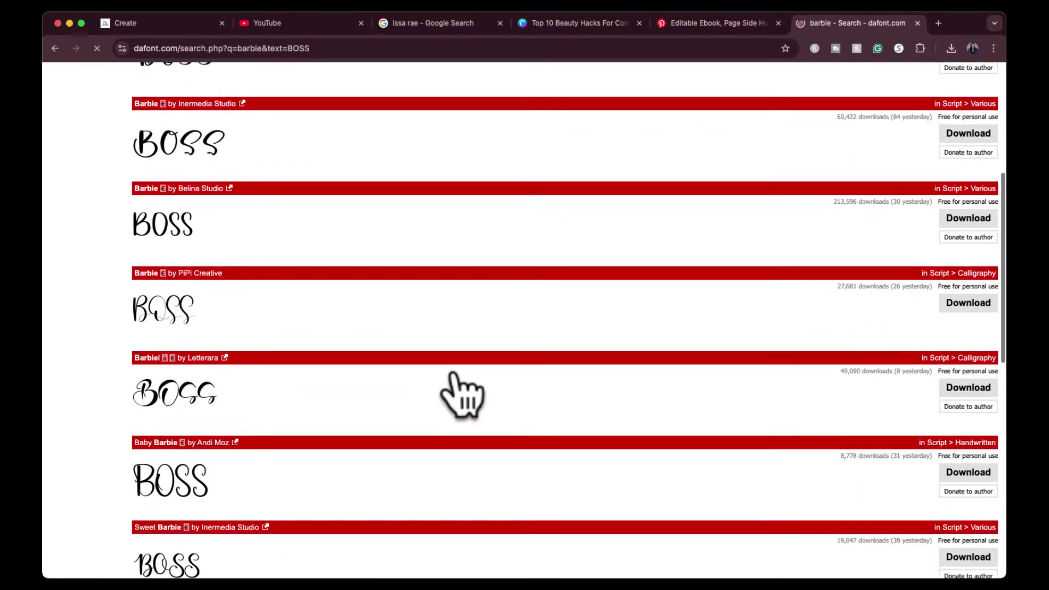
pyautogui.scroll(-2, 462, 393)
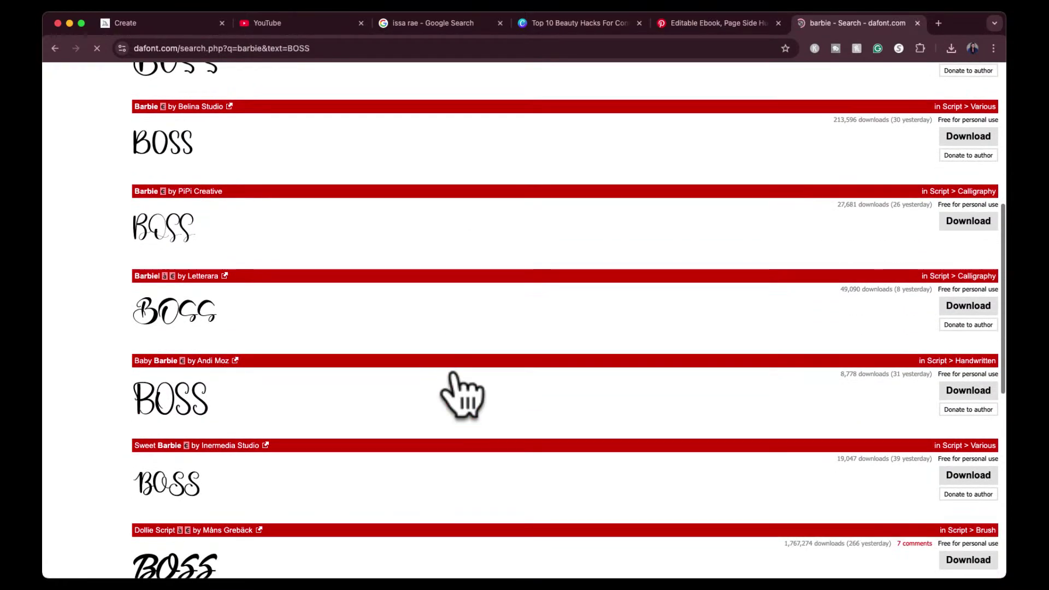
pyautogui.scroll(-1, 461, 393)
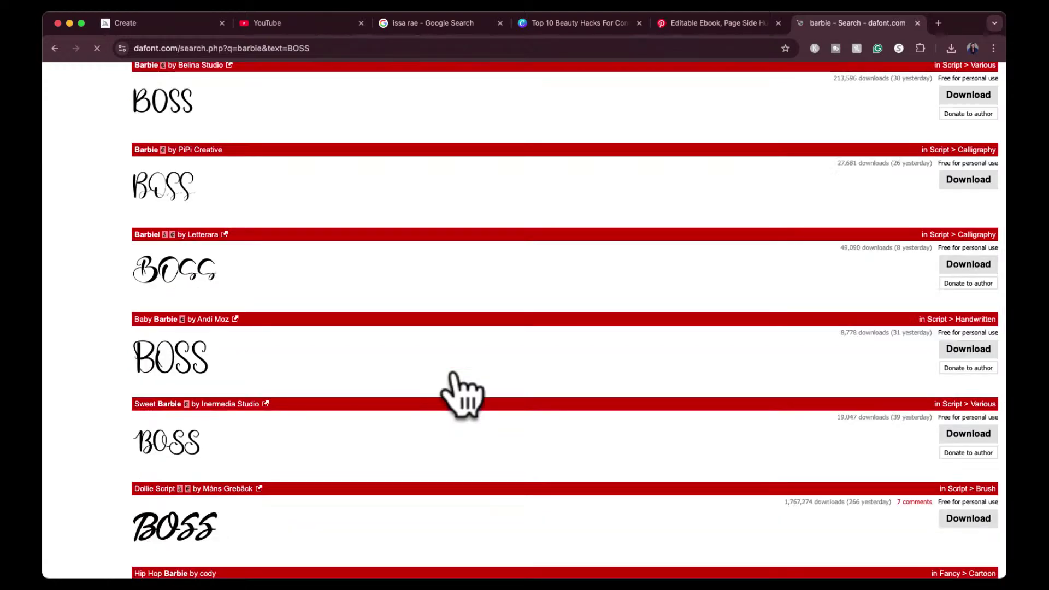
pyautogui.scroll(-4, 461, 394)
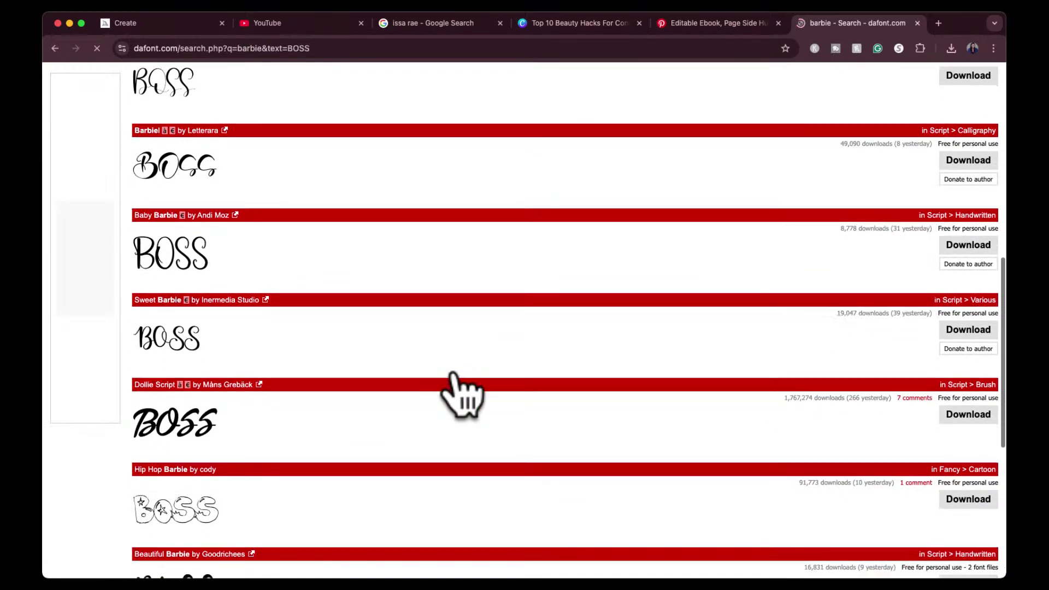
pyautogui.scroll(-1, 462, 394)
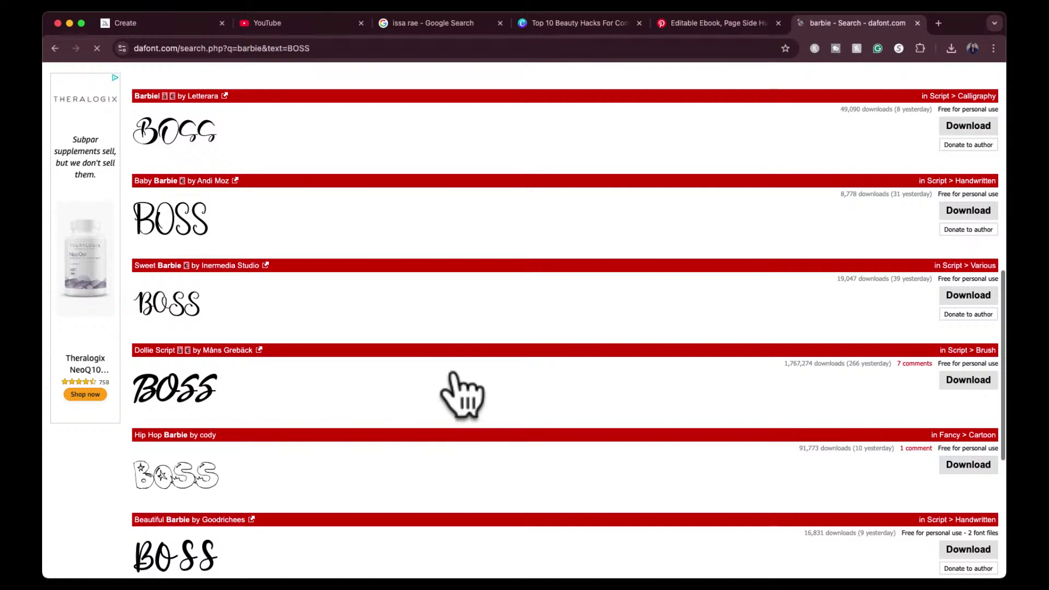
pyautogui.scroll(2, 461, 394)
pyautogui.scroll(2, 461, 393)
pyautogui.scroll(-1, 462, 393)
pyautogui.scroll(-1, 462, 393)
pyautogui.scroll(-1, 462, 393)
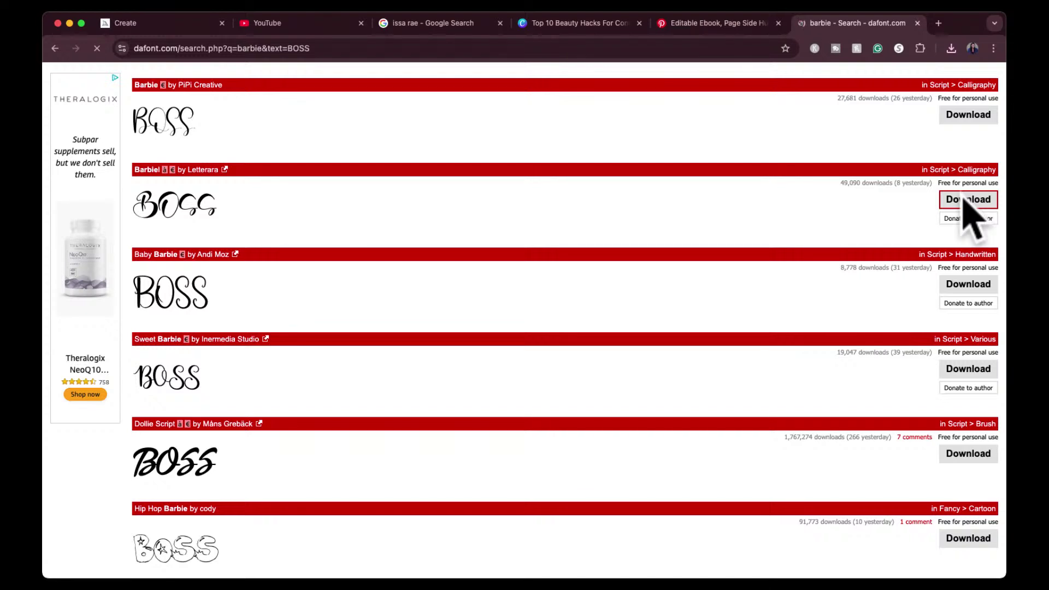
pyautogui.click(1033, 207)
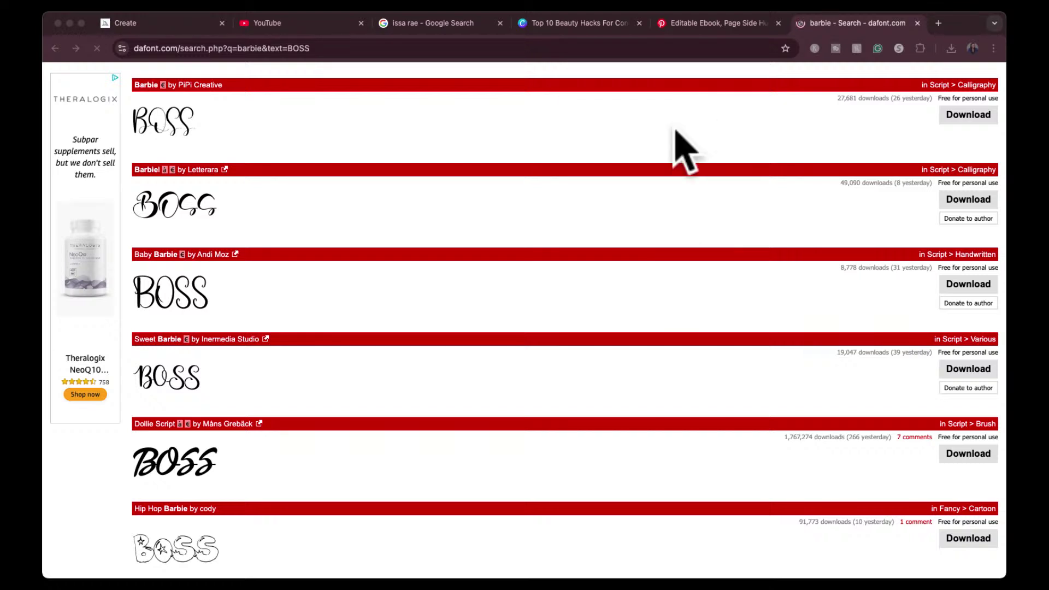
pyautogui.click(668, 248)
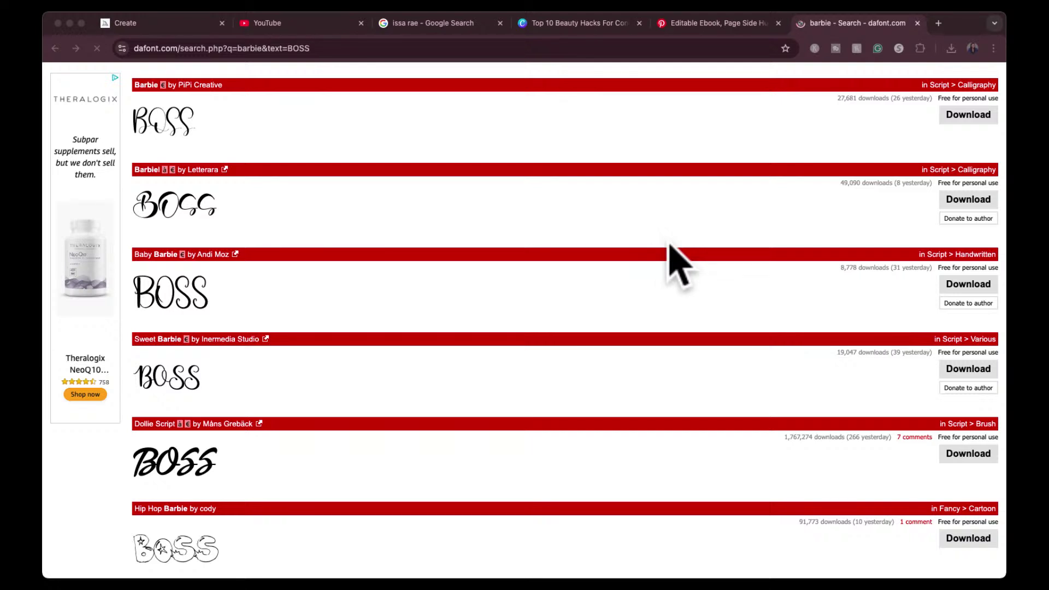
pyautogui.click(670, 245)
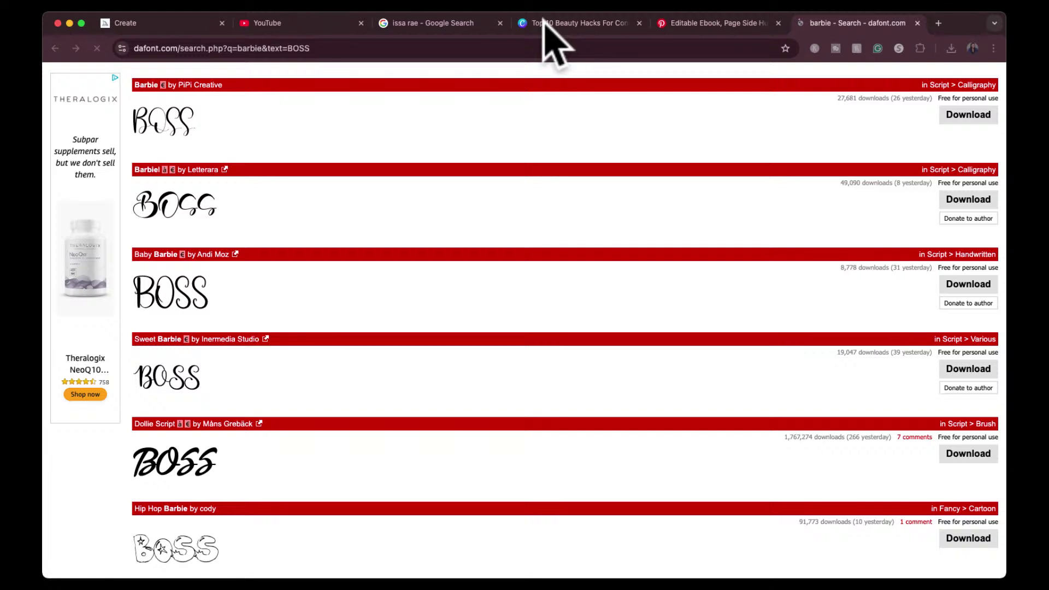
# Step: Switch to the Canva design and add the second "You've Been Grinched!" brand text style to blank page 2
pyautogui.click(545, 19)
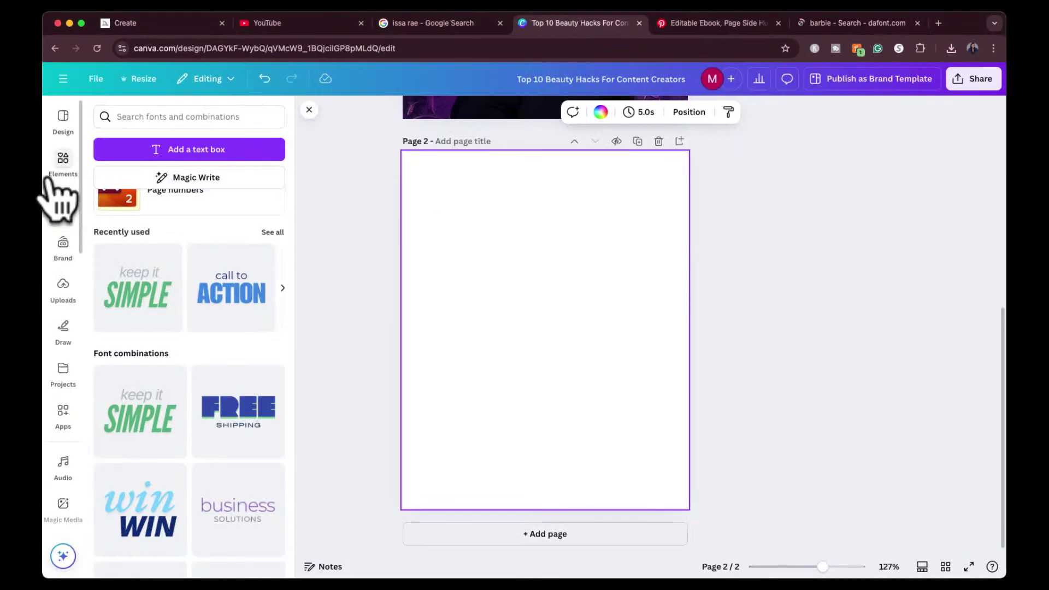
pyautogui.click(63, 203)
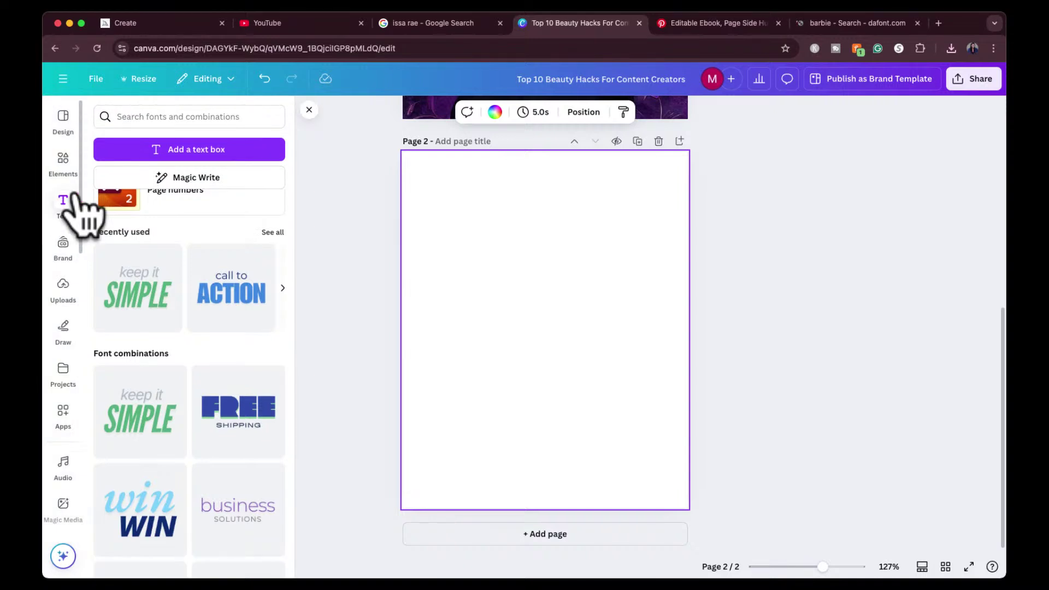
pyautogui.click(321, 129)
pyautogui.click(60, 212)
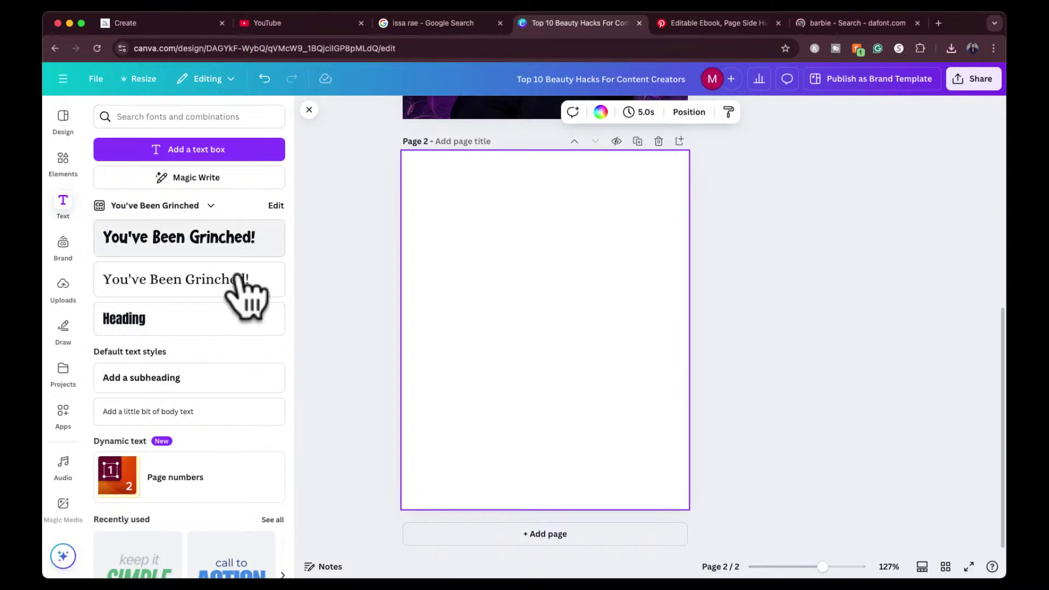
pyautogui.scroll(-15, 223, 350)
pyautogui.scroll(15, 224, 347)
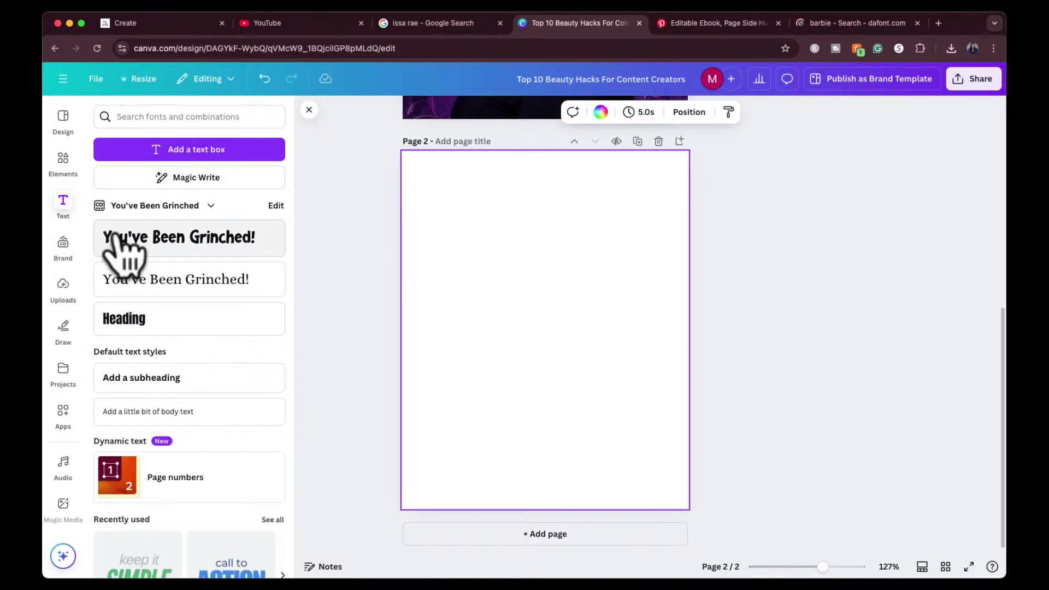
pyautogui.click(159, 279)
# Step: Upload the custom font Barbiel.ttf and confirm the right to use it
pyautogui.click(418, 116)
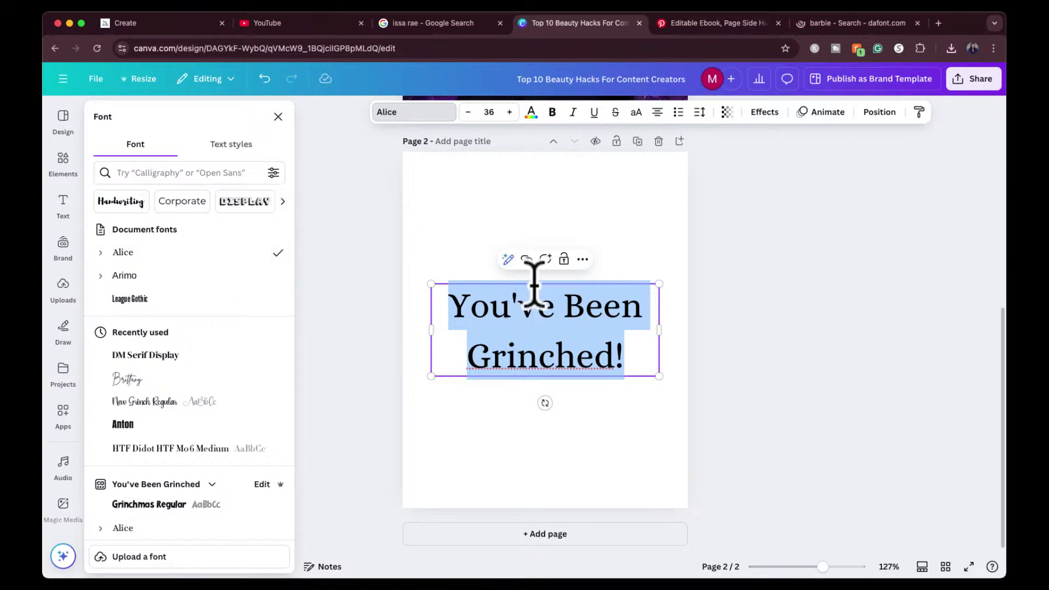
pyautogui.click(140, 556)
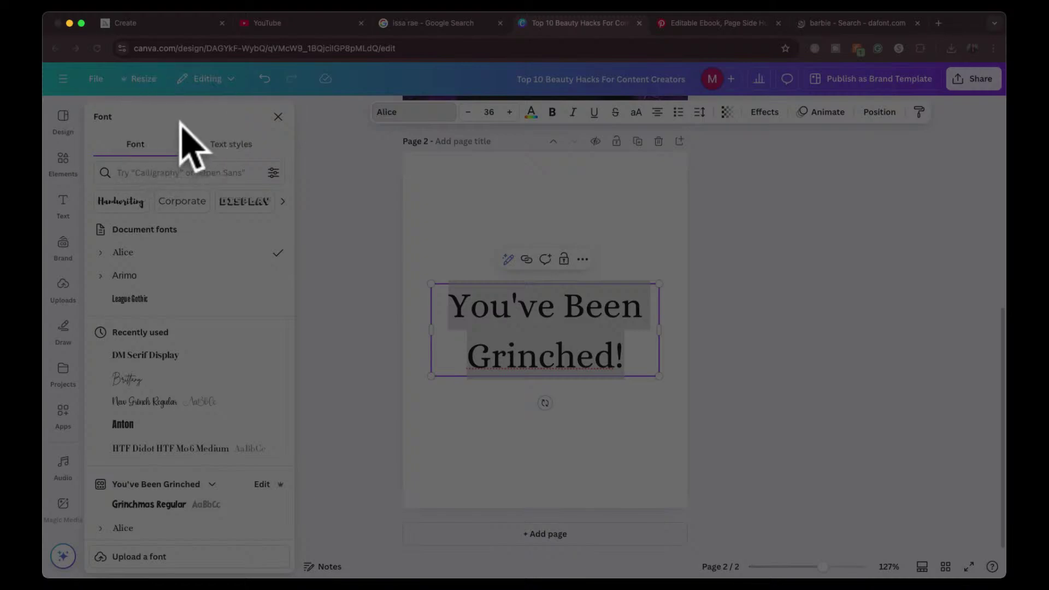
pyautogui.press('Escape')
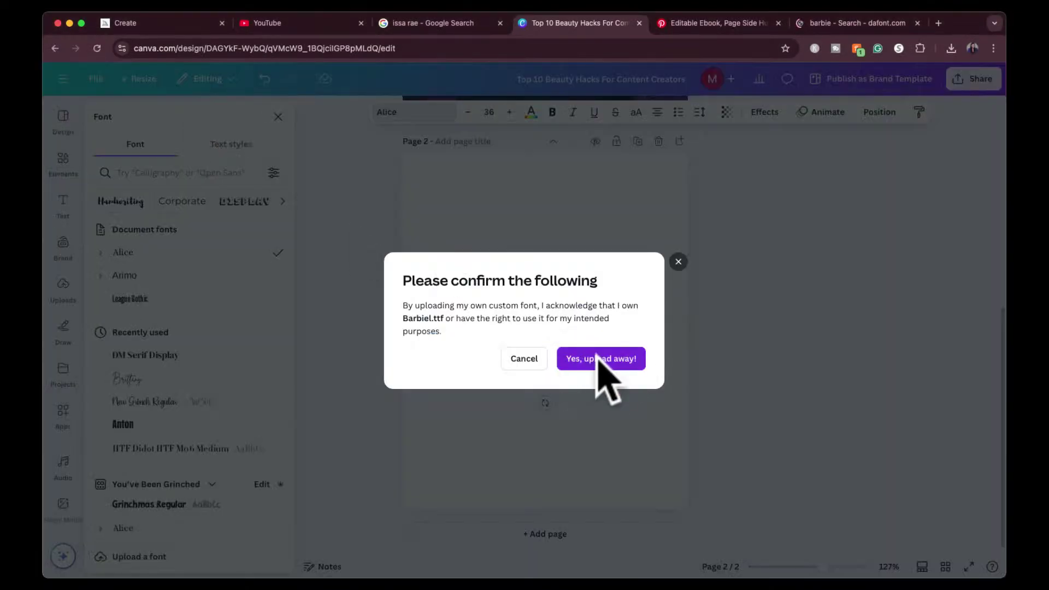
pyautogui.click(599, 358)
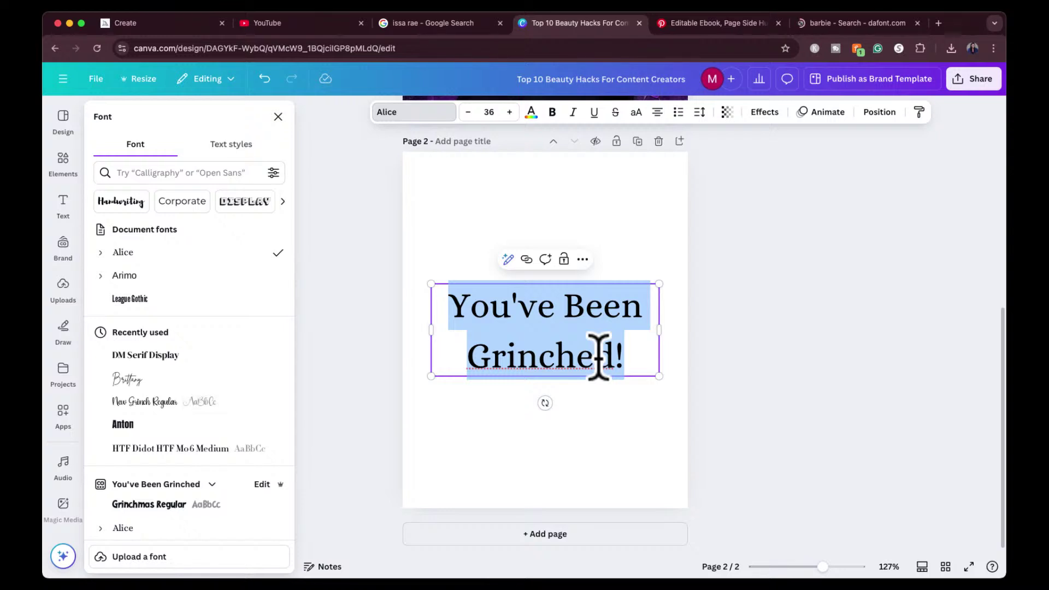
# Step: Find the uploaded font by searching for "BARBIE" and apply Barbiel to the "You've Been Grinched!" text
pyautogui.click(430, 116)
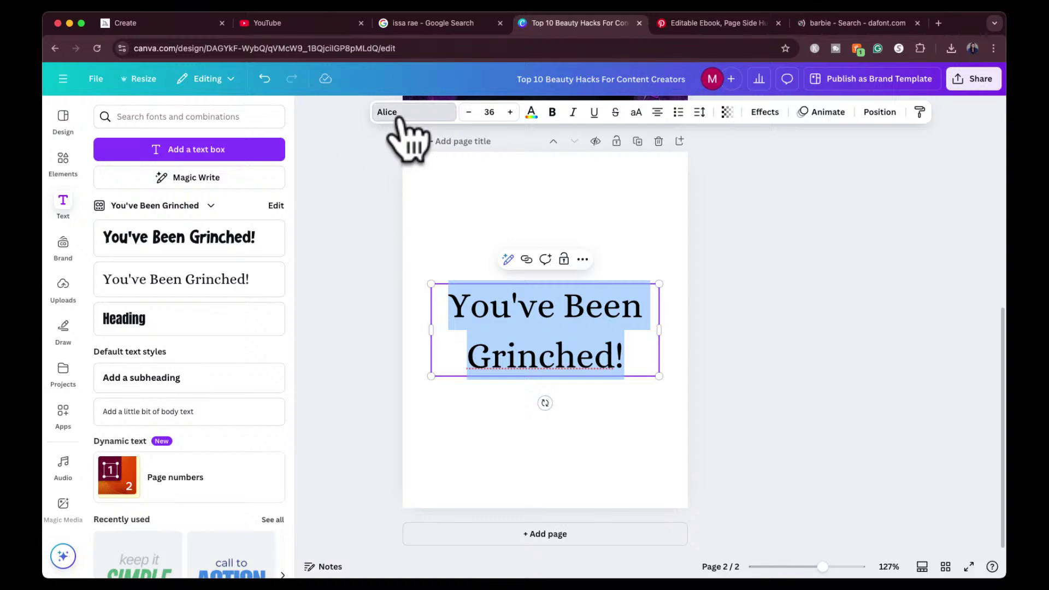
pyautogui.click(402, 116)
pyautogui.click(401, 116)
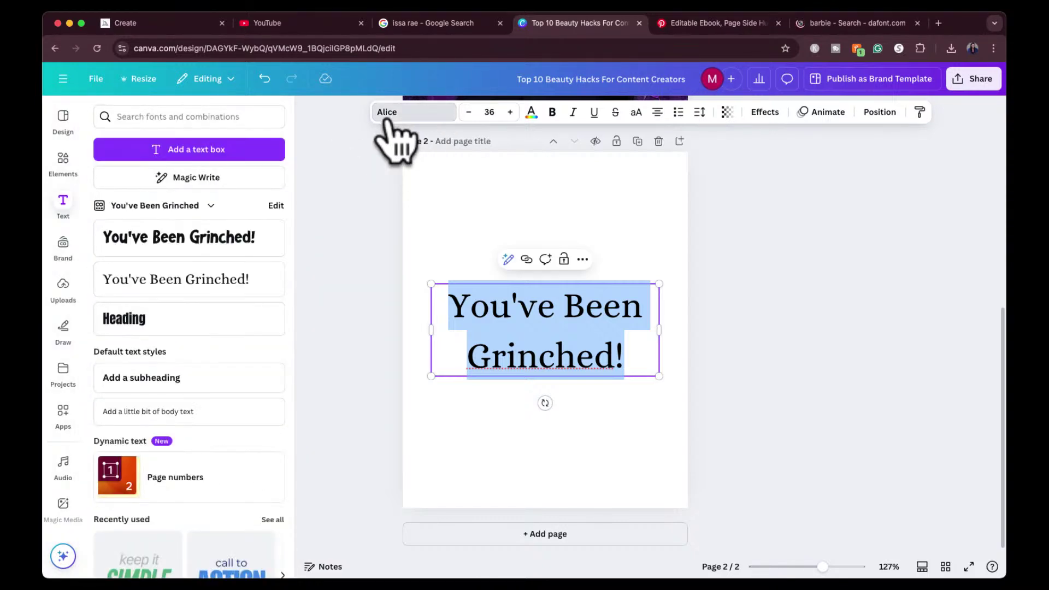
pyautogui.click(388, 117)
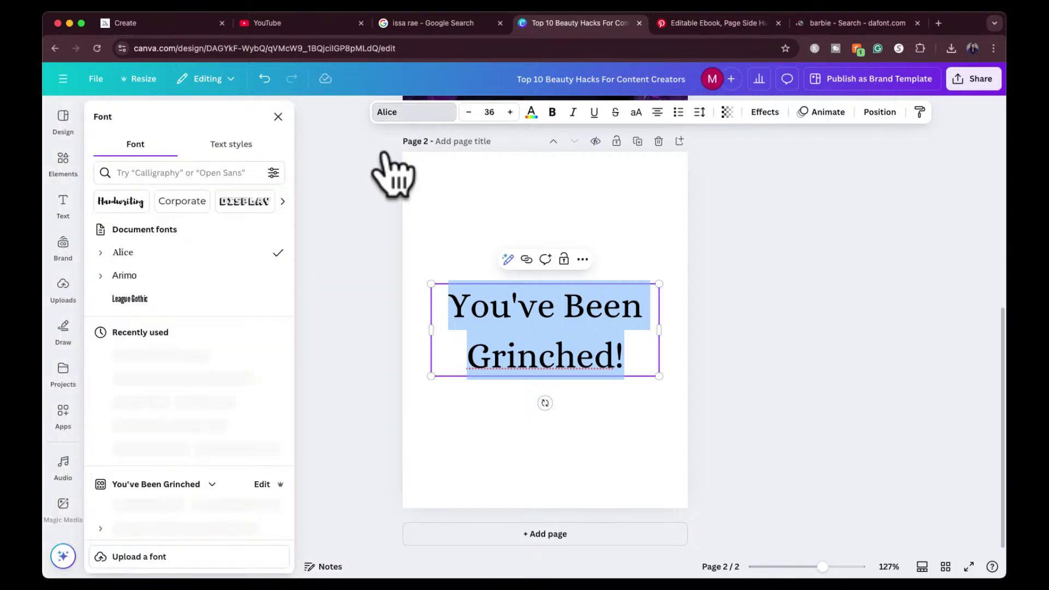
pyautogui.click(215, 179)
pyautogui.write('BARBIE')
pyautogui.press('Return')
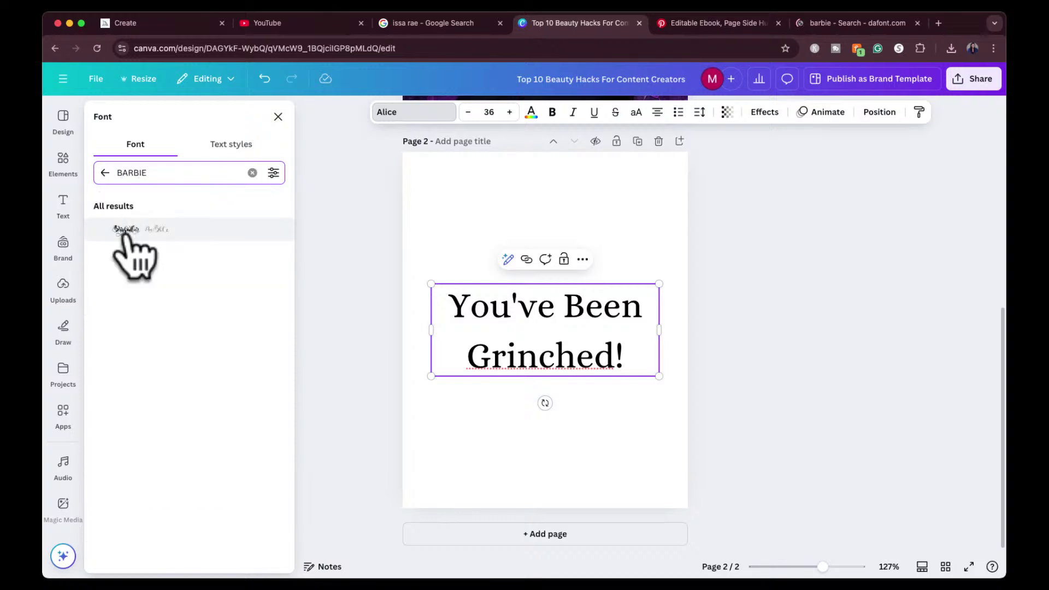
pyautogui.click(125, 229)
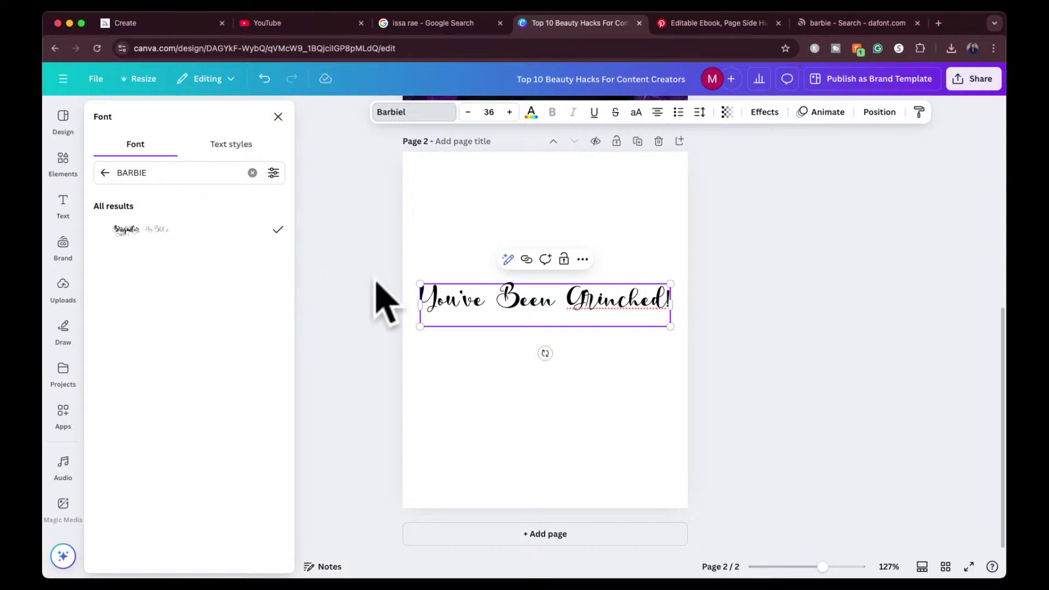
# Step: Replace the heading text with "BOSS" and enlarge it across the page to about size 132
pyautogui.doubleClick(454, 302)
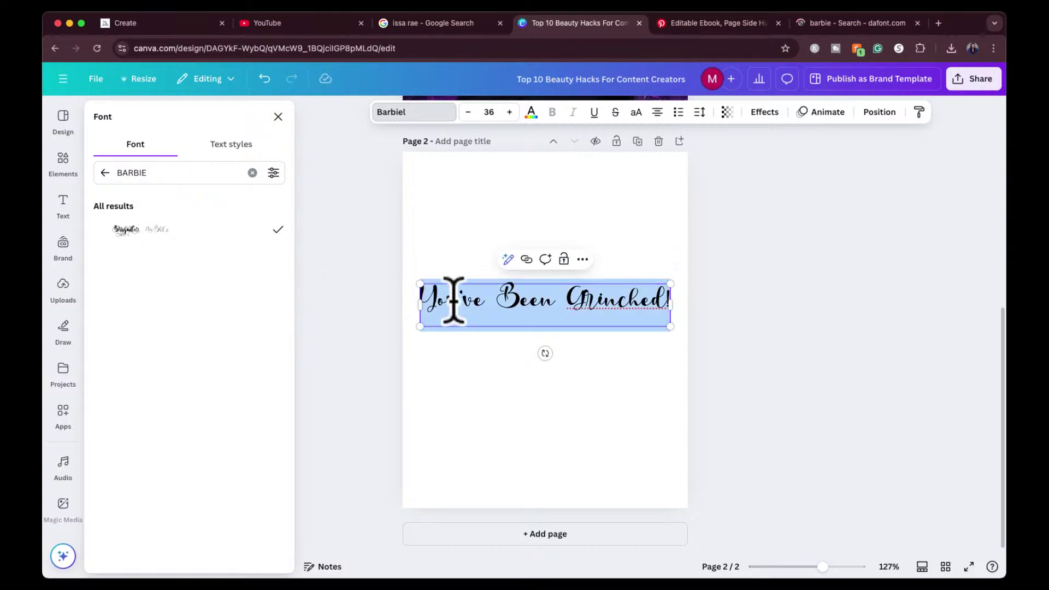
pyautogui.write('Boss')
pyautogui.moveTo(508, 284); pyautogui.dragTo(419, 236)
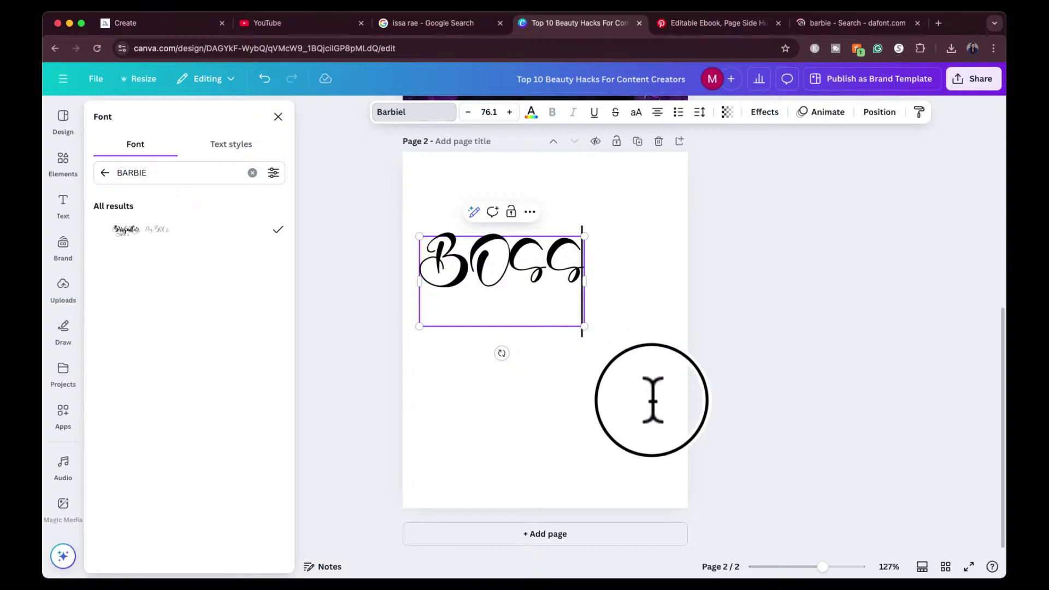
pyautogui.moveTo(586, 325); pyautogui.dragTo(704, 392)
# Step: Rotate the BOSS text by about 12° and shift it so it spans the page width
pyautogui.moveTo(562, 420); pyautogui.dragTo(535, 426)
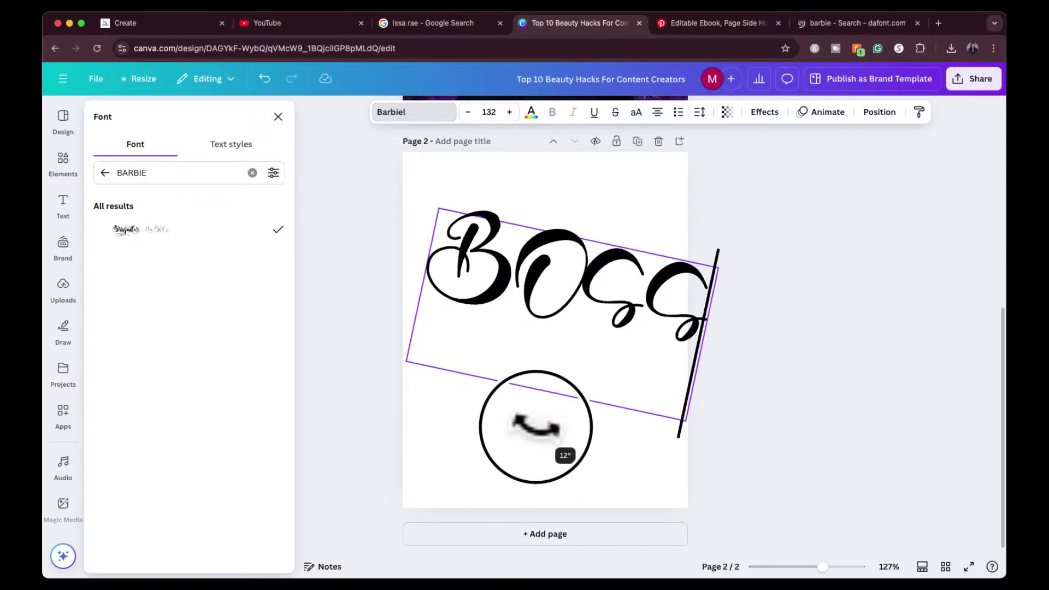
pyautogui.click(553, 300)
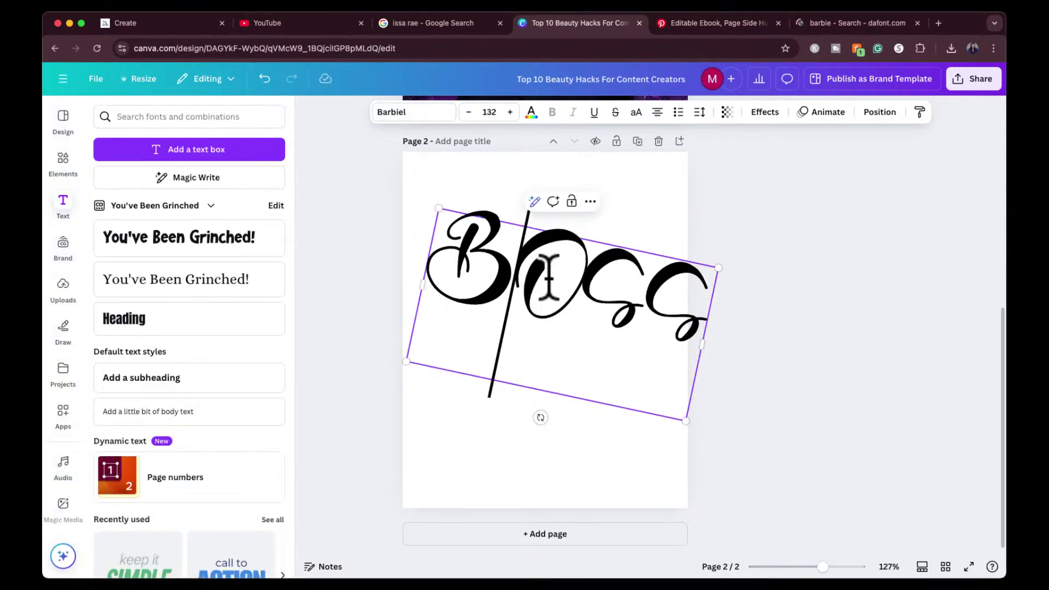
pyautogui.click(718, 215)
pyautogui.click(617, 313)
pyautogui.moveTo(610, 297); pyautogui.dragTo(594, 307)
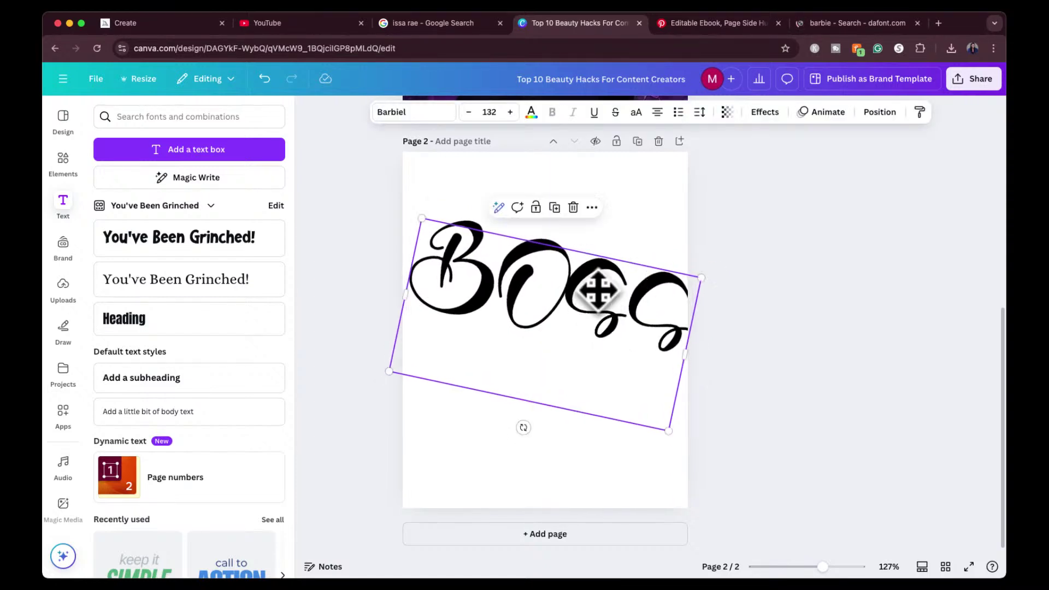
# Step: Compare the design with the Pinterest ebook cover reference and close the dafont page
pyautogui.click(718, 24)
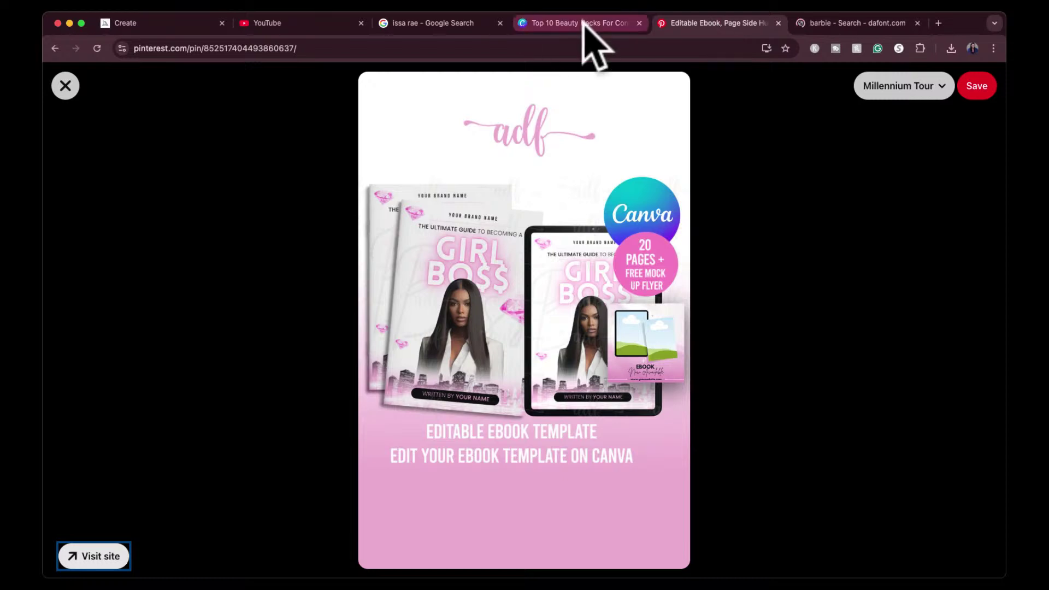
pyautogui.click(581, 23)
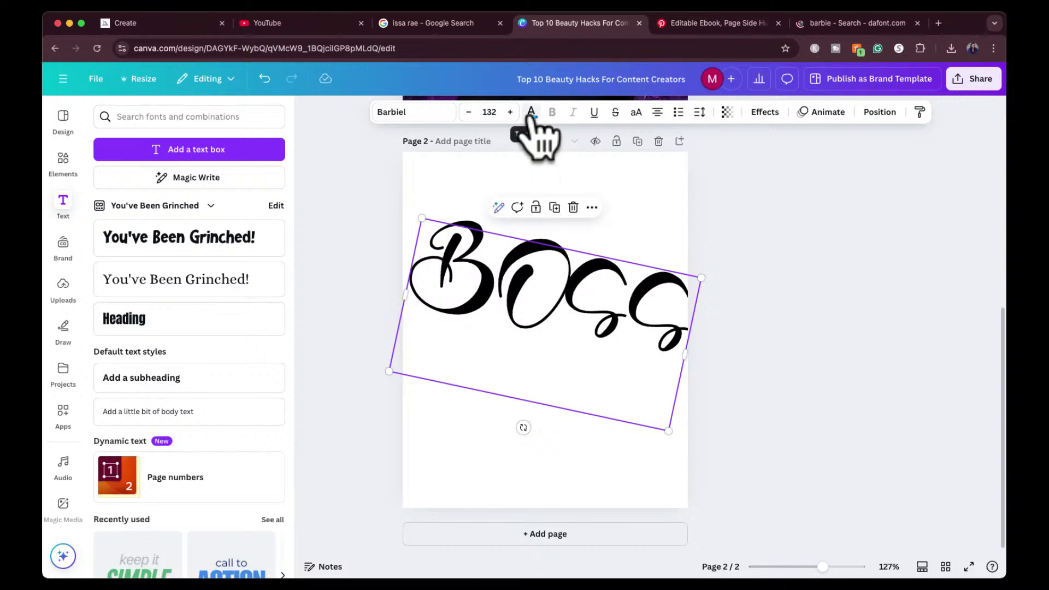
pyautogui.click(917, 23)
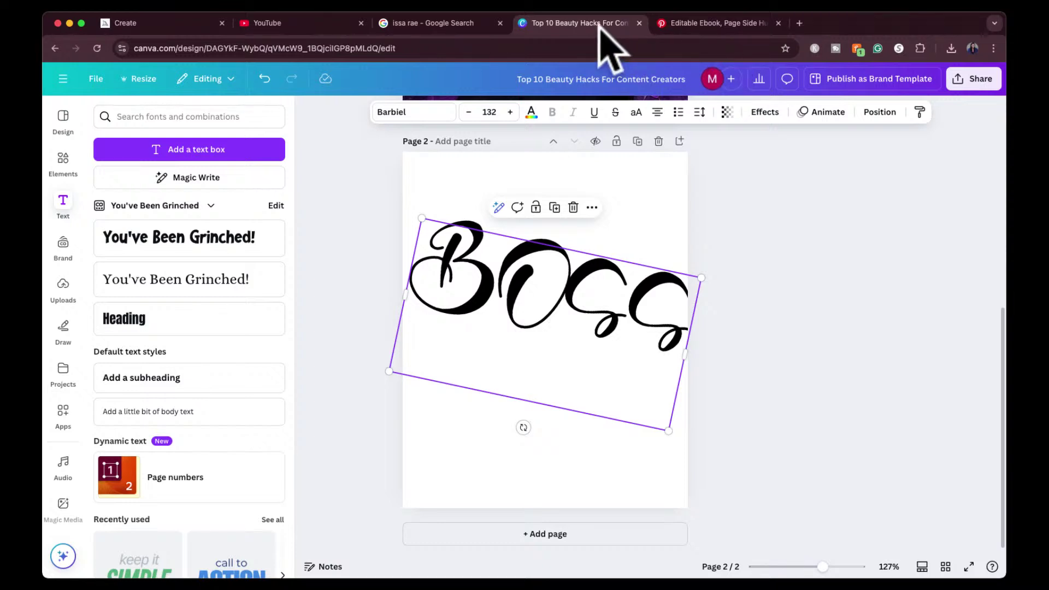
# Step: Color the BOSS text medium gray and lower its opacity to a faint watermark
pyautogui.click(531, 113)
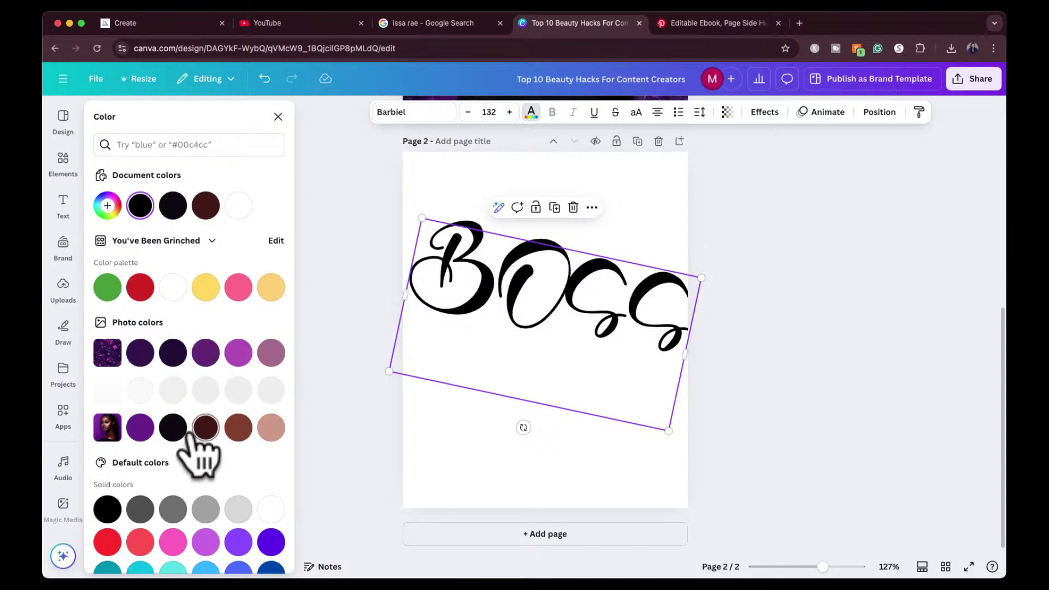
pyautogui.scroll(-2, 180, 469)
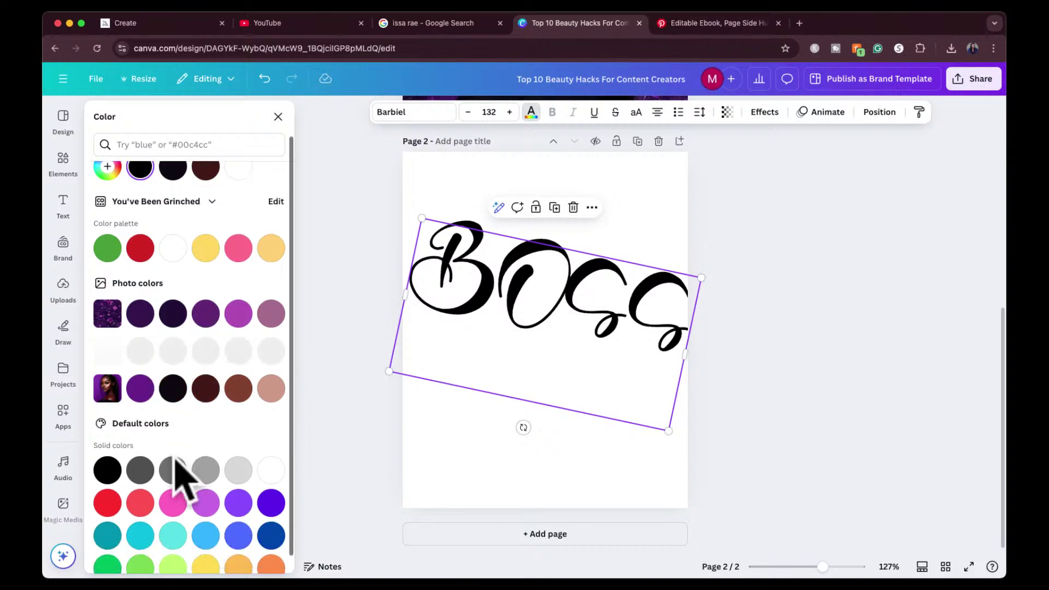
pyautogui.click(205, 452)
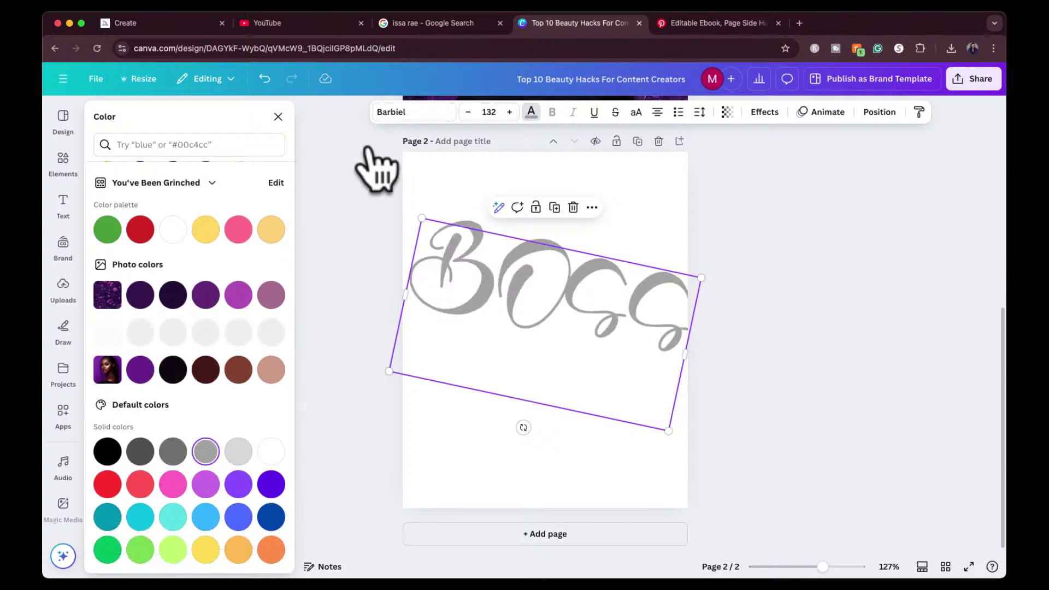
pyautogui.click(727, 112)
pyautogui.moveTo(754, 160); pyautogui.dragTo(689, 161)
pyautogui.press('Escape')
pyautogui.press('Escape')
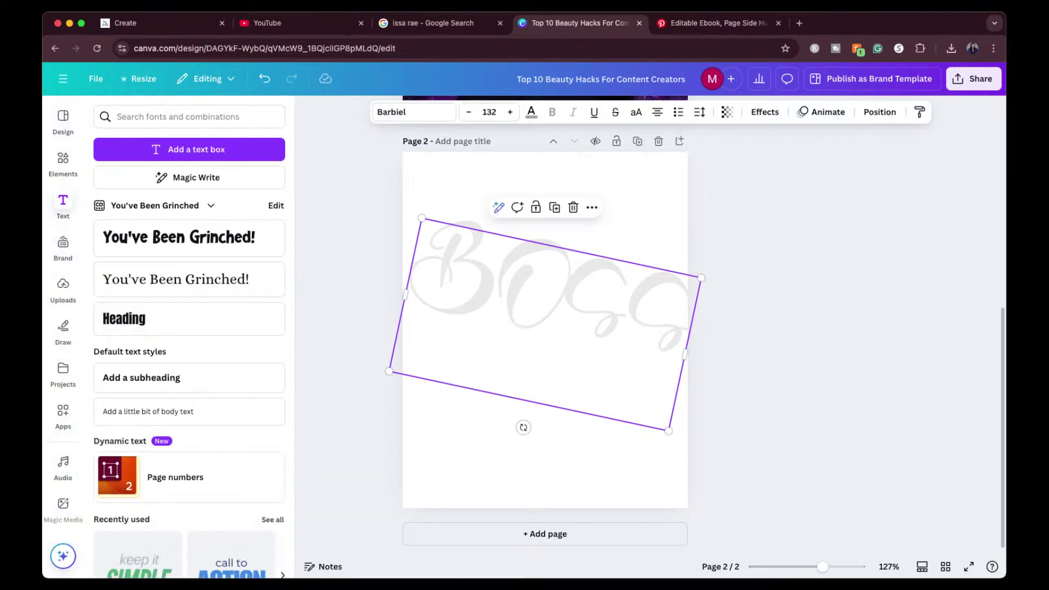
# Step: Capture a screenshot of the woman on the Pinterest Girl Boss ebook cover
pyautogui.click(713, 24)
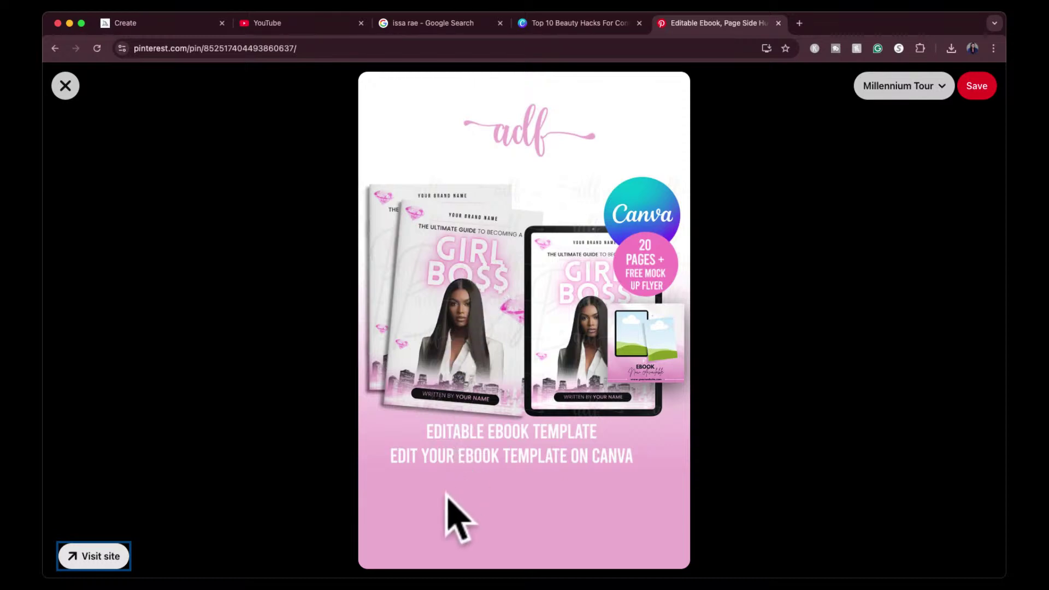
pyautogui.press('super+shift+4')
pyautogui.moveTo(483, 295); pyautogui.dragTo(502, 374)
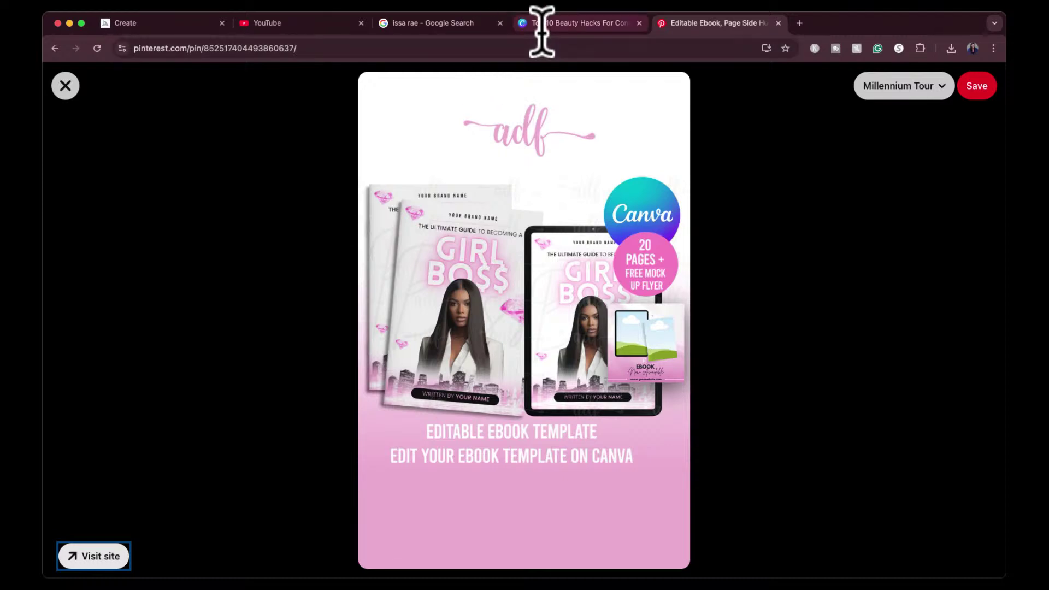
# Step: Switch to Midjourney, attach the captured portrait as character reference, and generate a Black woman with long straight black hair and light pink blazer, white background
pyautogui.click(148, 27)
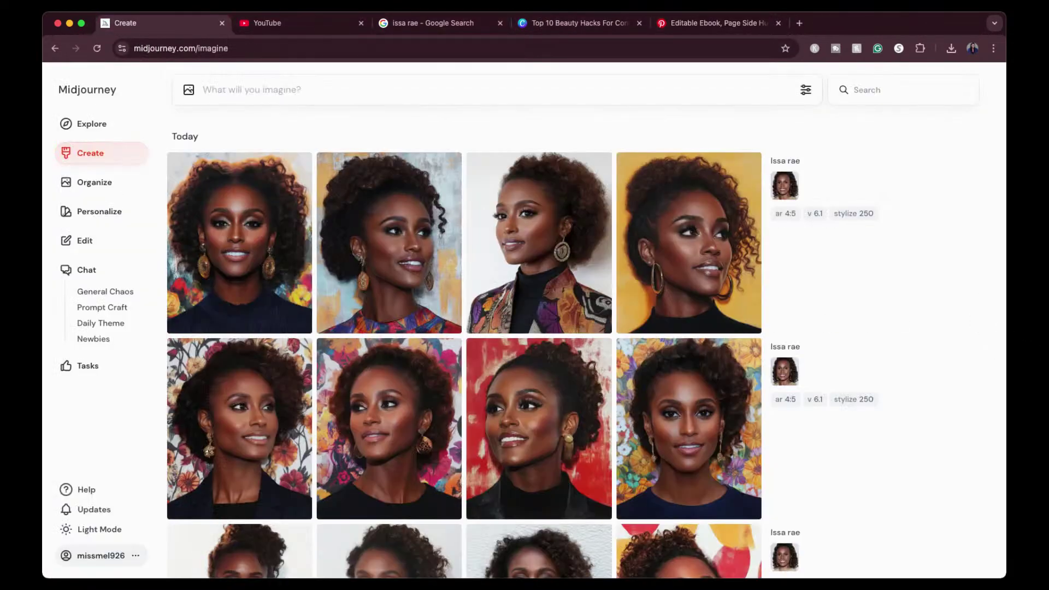
pyautogui.click(585, 306)
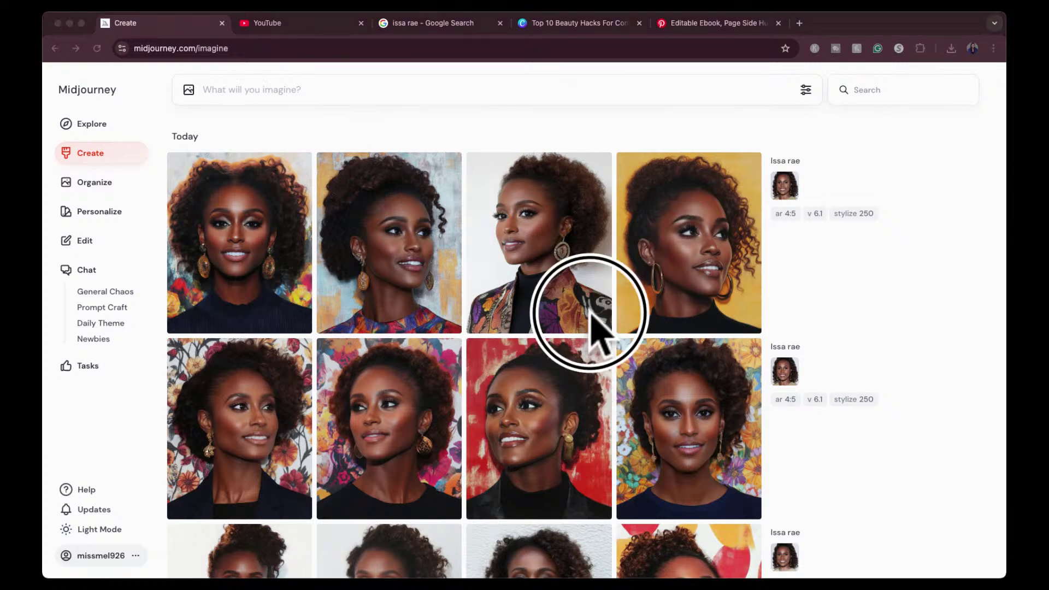
pyautogui.moveTo(682, 244); pyautogui.dragTo(369, 110)
pyautogui.click(199, 148)
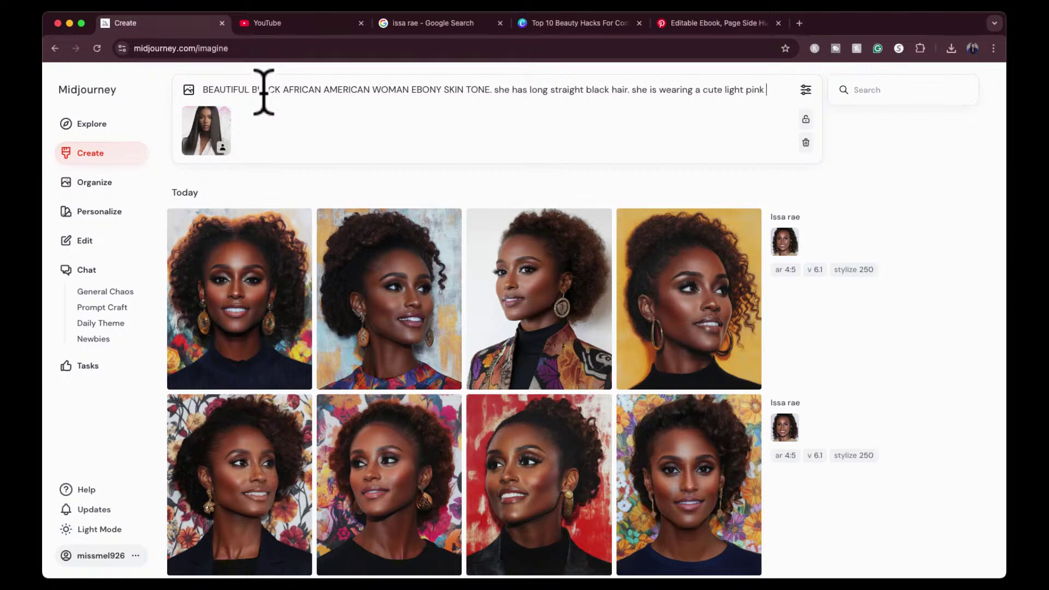
pyautogui.write('er')
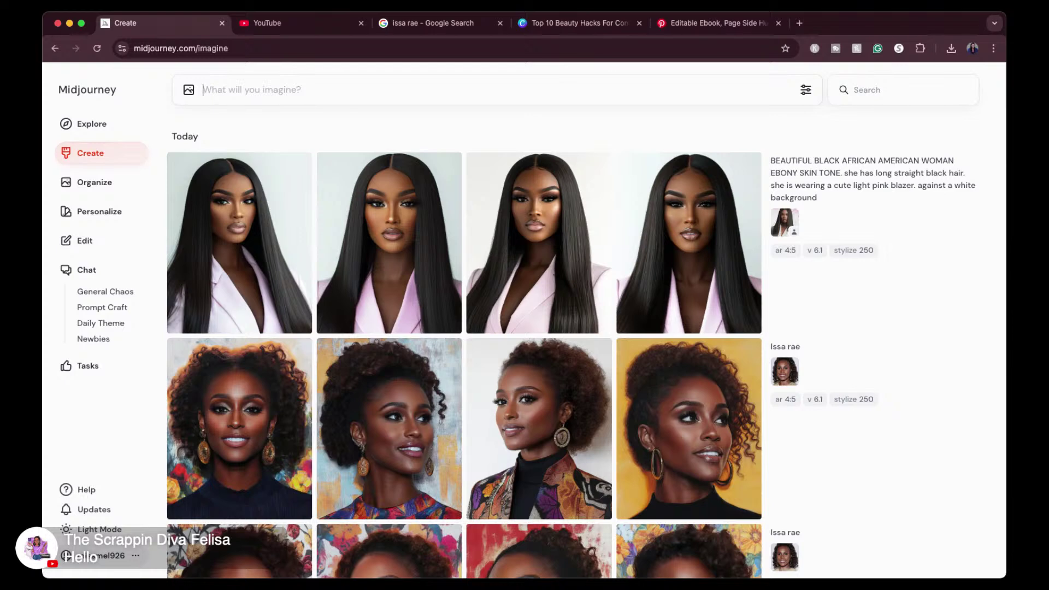
# Step: Open the first generated pink-blazer portrait and submit a 1.5x zoom-out of it
pyautogui.click(241, 291)
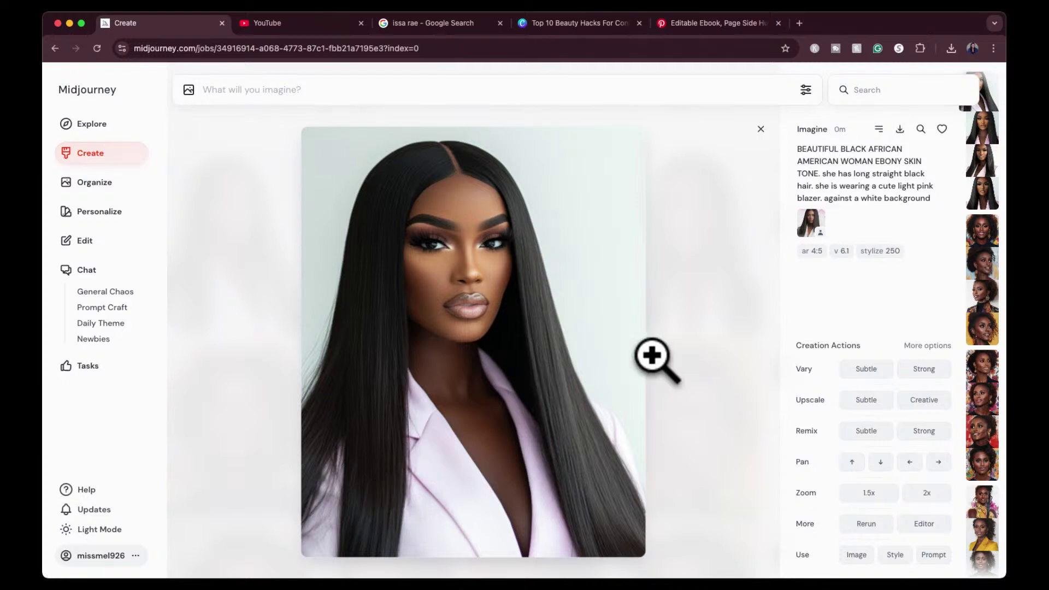
pyautogui.click(870, 495)
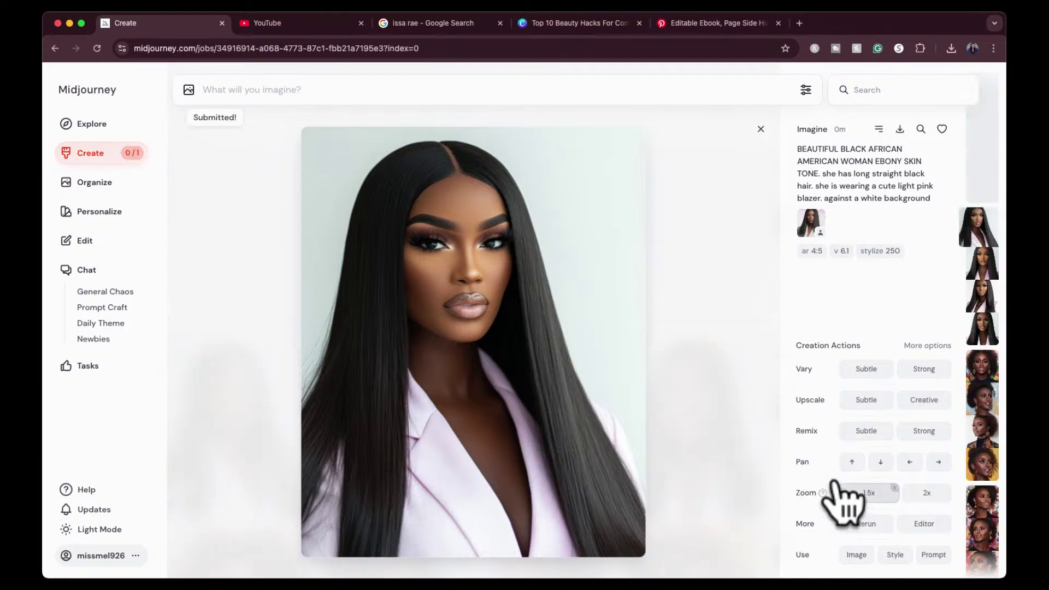
# Step: View the fourth 1.5x zoomed-out portrait at full size and return to the image gallery
pyautogui.click(760, 129)
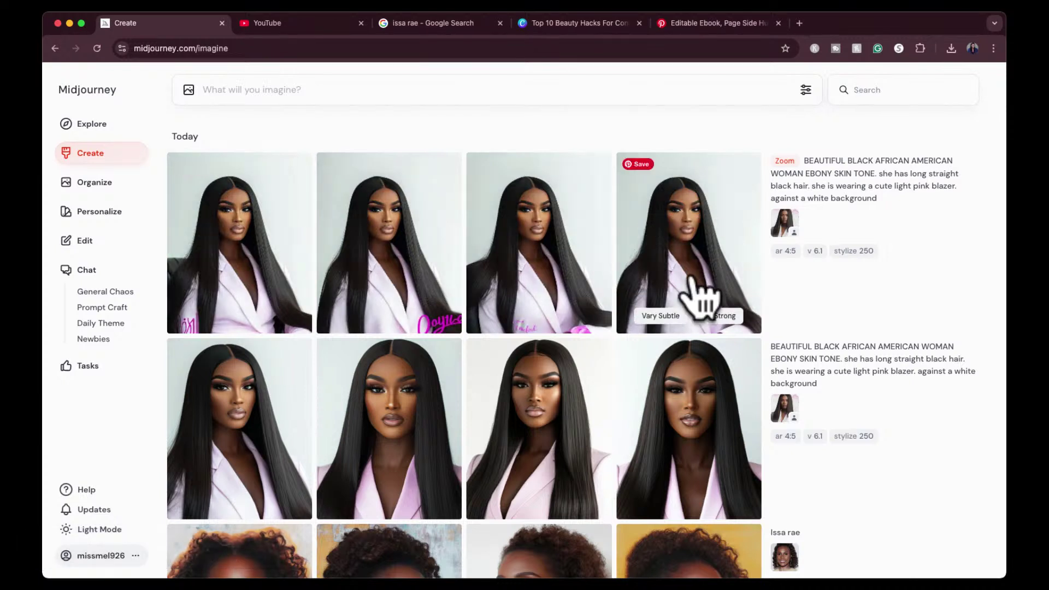
pyautogui.click(697, 297)
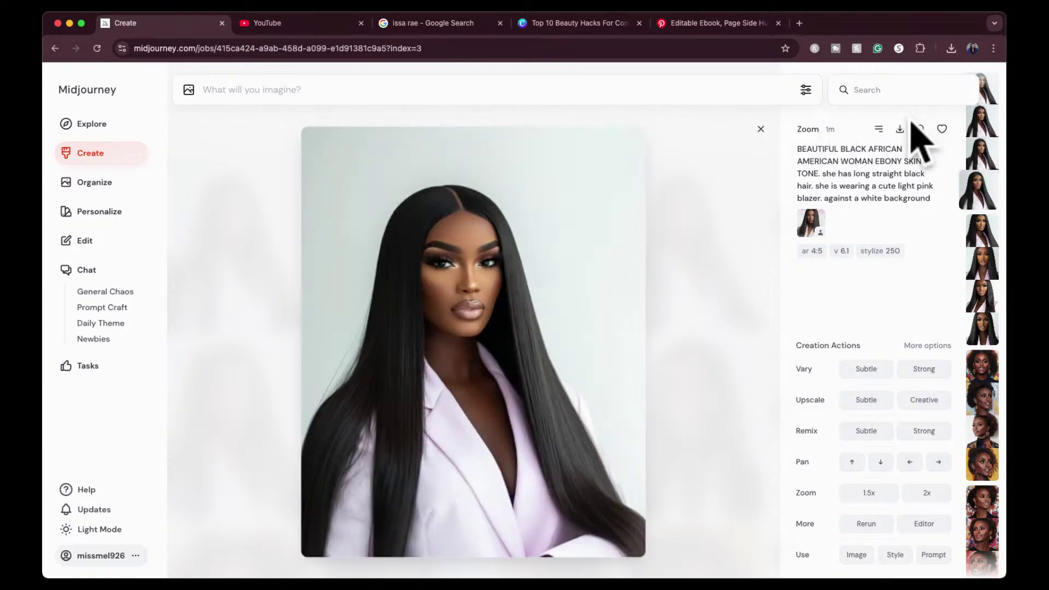
pyautogui.click(761, 153)
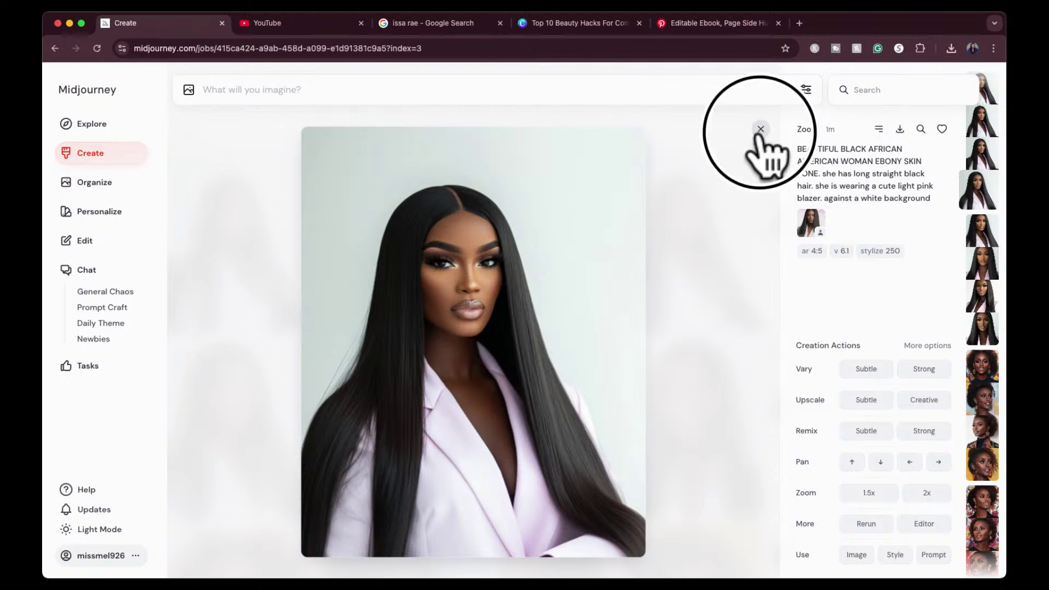
# Step: Open the second original pink-blazer portrait and submit a 2x zoom-out of it
pyautogui.scroll(-1, 685, 445)
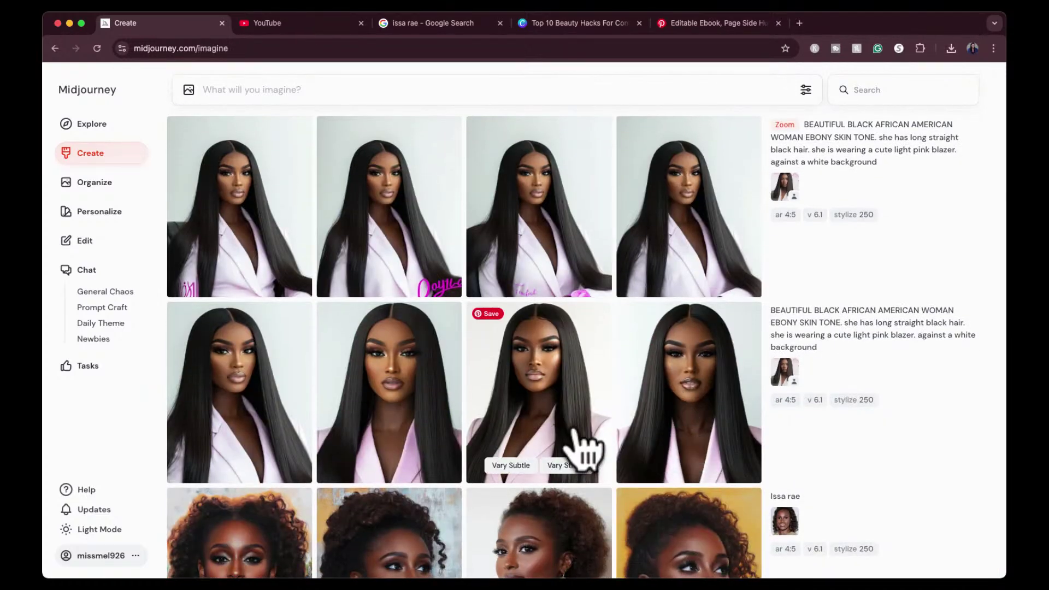
pyautogui.click(417, 426)
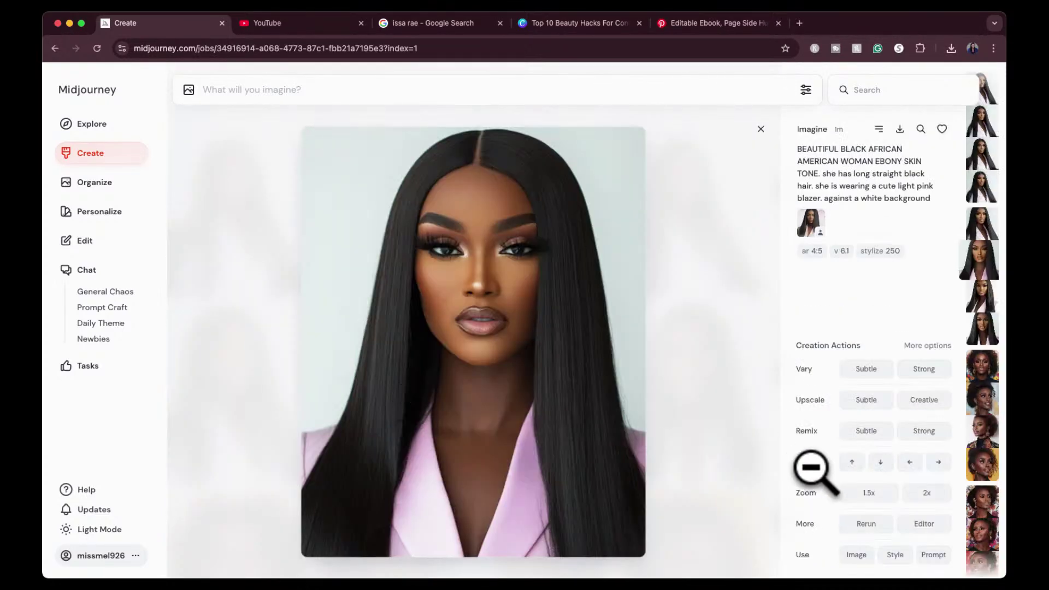
pyautogui.click(925, 493)
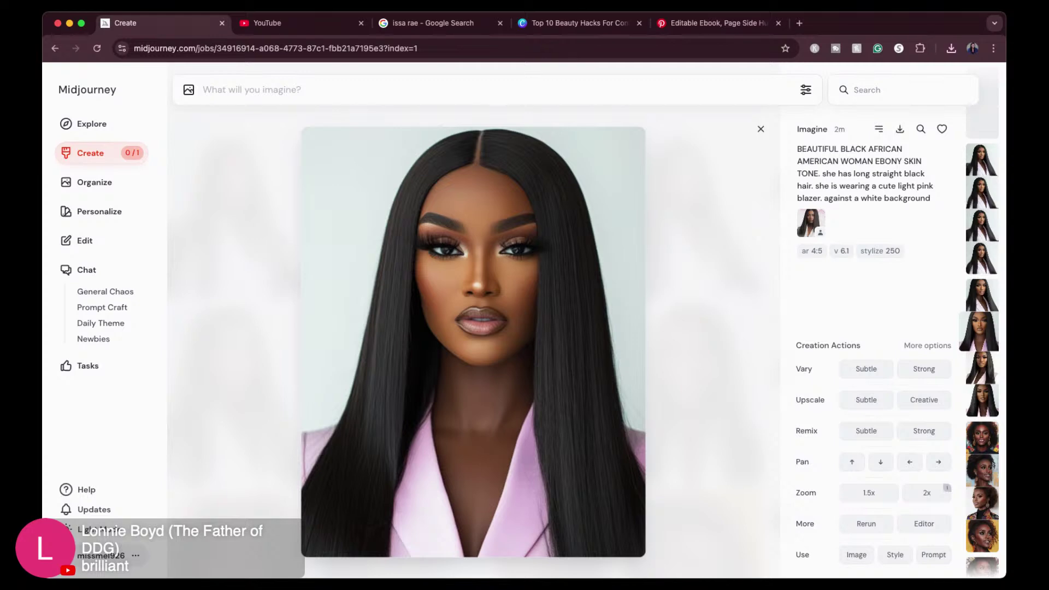
pyautogui.click(761, 129)
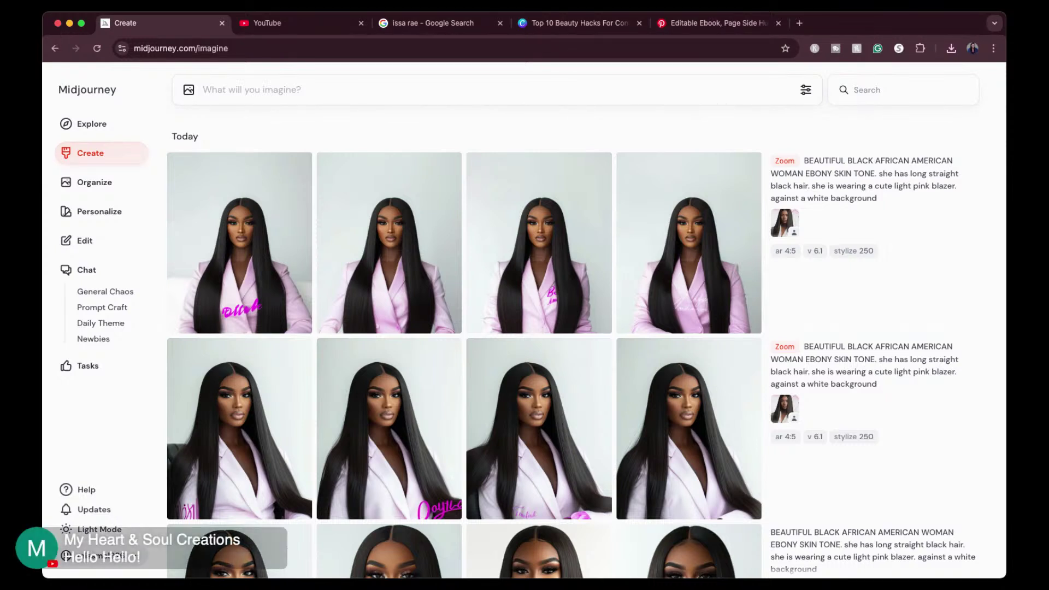
# Step: Compare the 2x zoomed-out portraits for clean blazers and view the attached character reference image
pyautogui.click(394, 262)
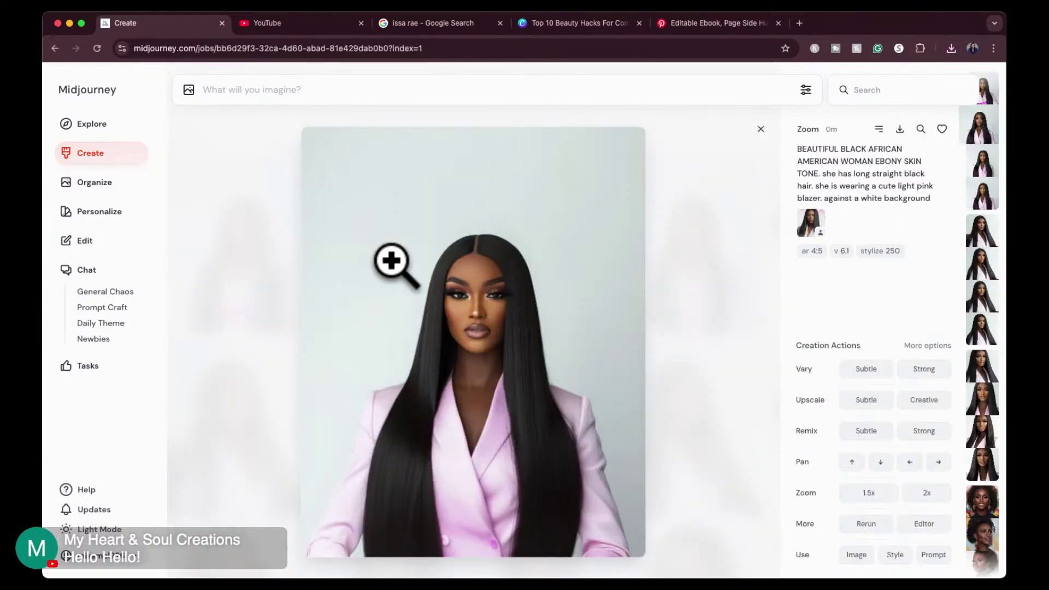
pyautogui.press('Right')
pyautogui.press('Right')
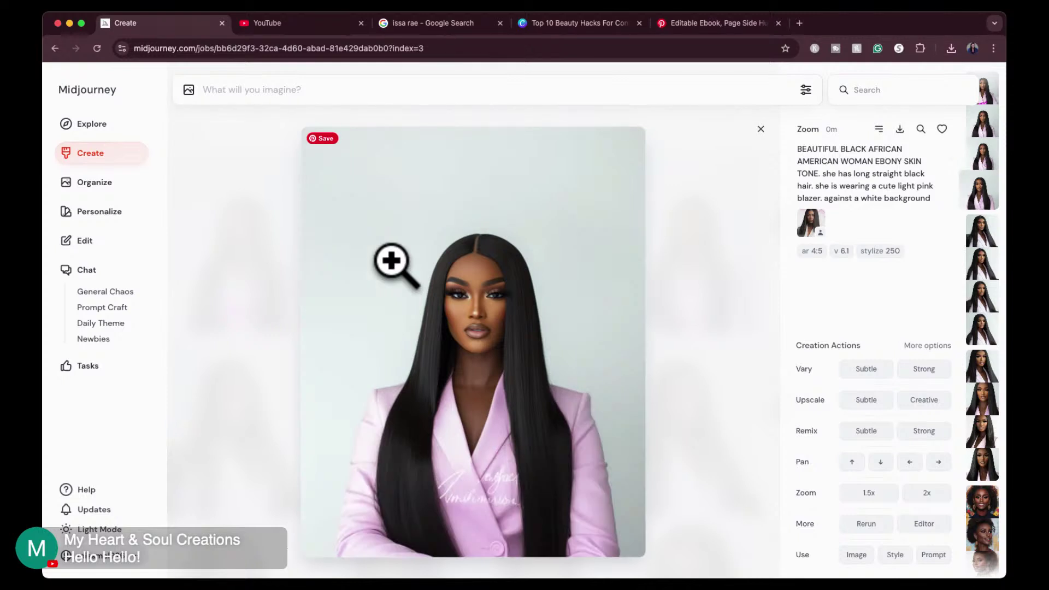
pyautogui.press('Right')
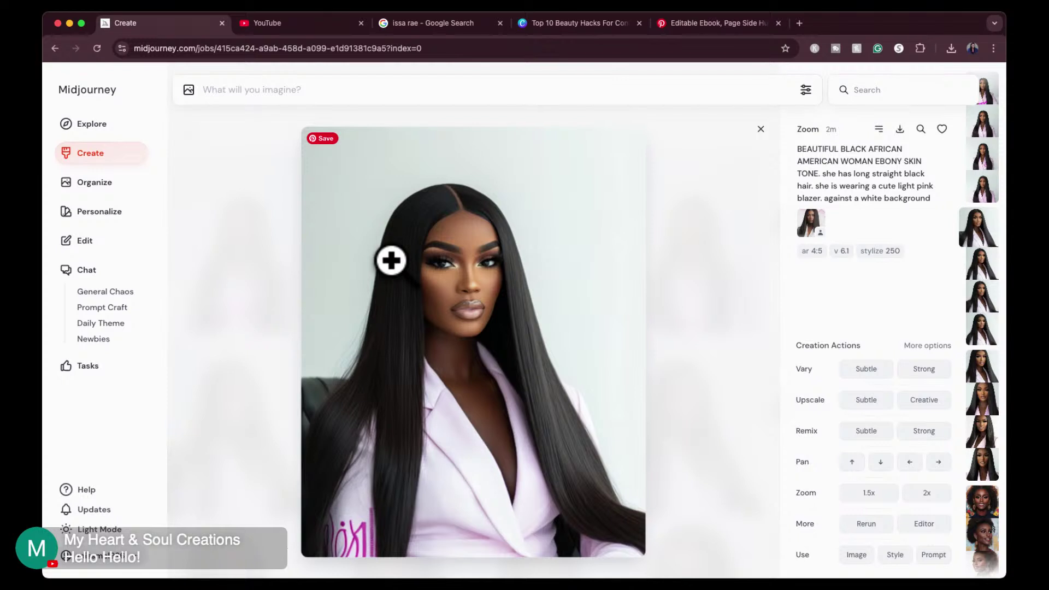
pyautogui.press('Left')
pyautogui.press('Left')
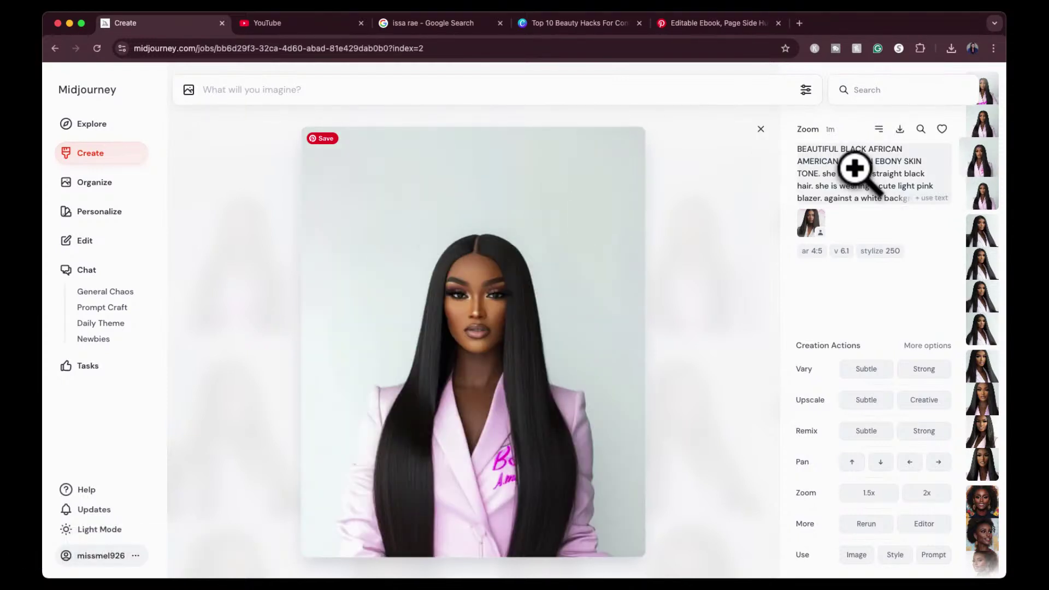
pyautogui.click(807, 222)
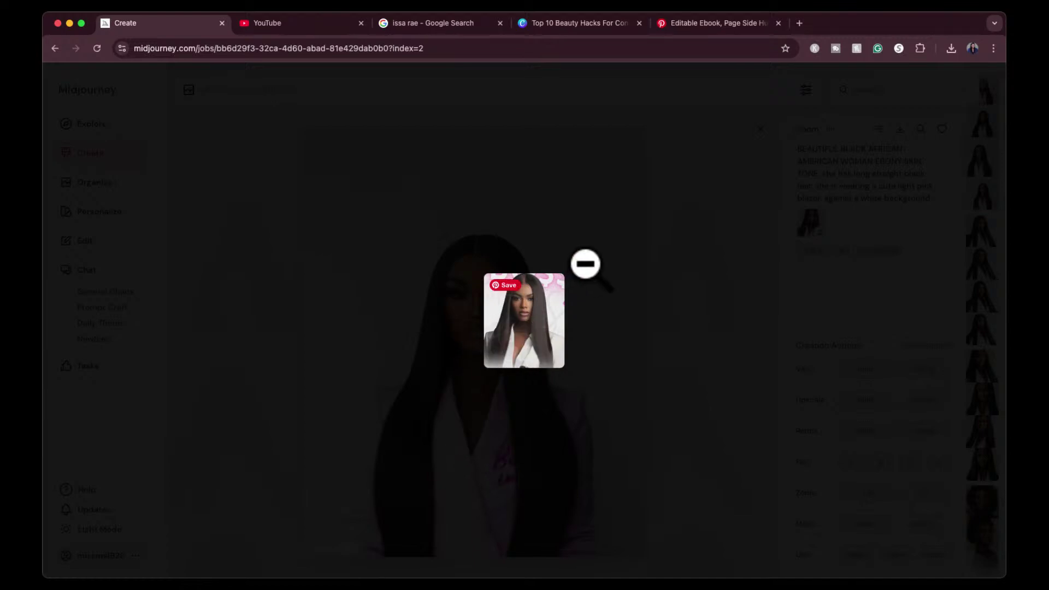
pyautogui.click(734, 134)
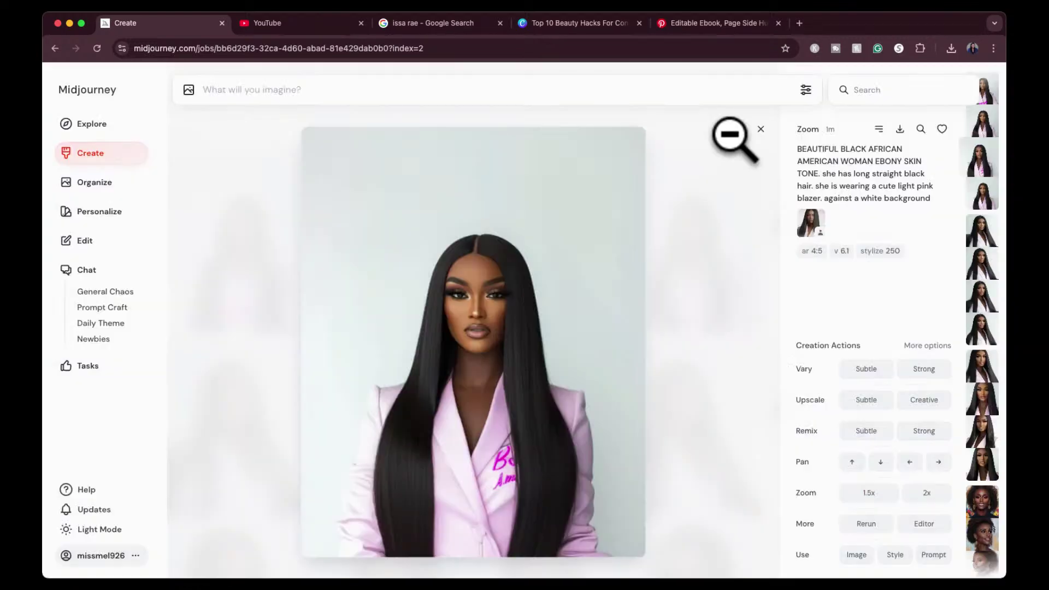
# Step: Reopen the second 2x zoomed-out portrait and download it
pyautogui.click(761, 128)
pyautogui.click(420, 262)
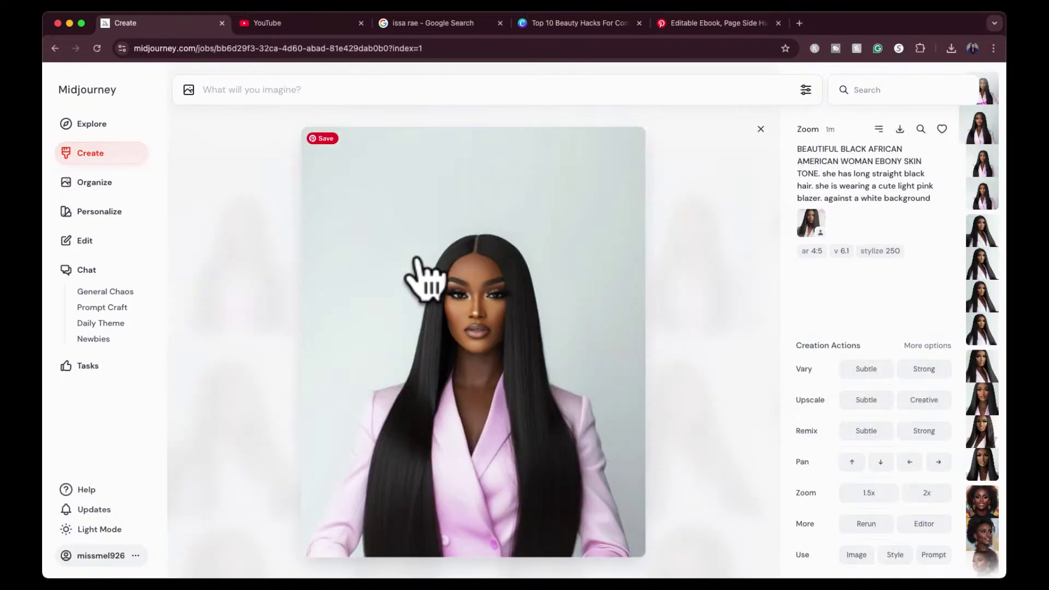
pyautogui.click(900, 131)
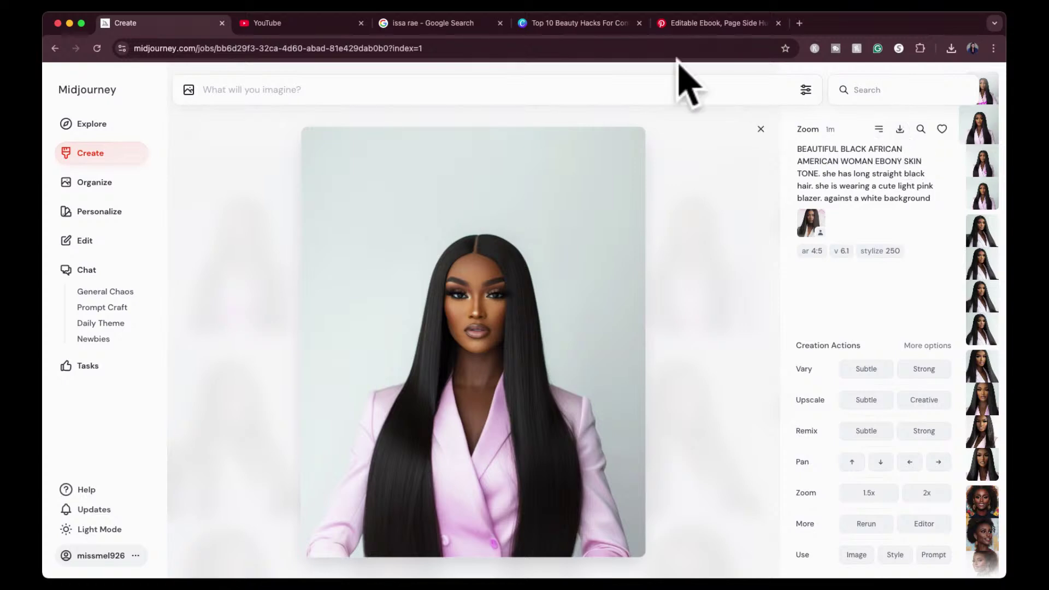
# Step: Switch to the Canva design and place the downloaded portrait on page 2 over the BOSS text
pyautogui.click(565, 23)
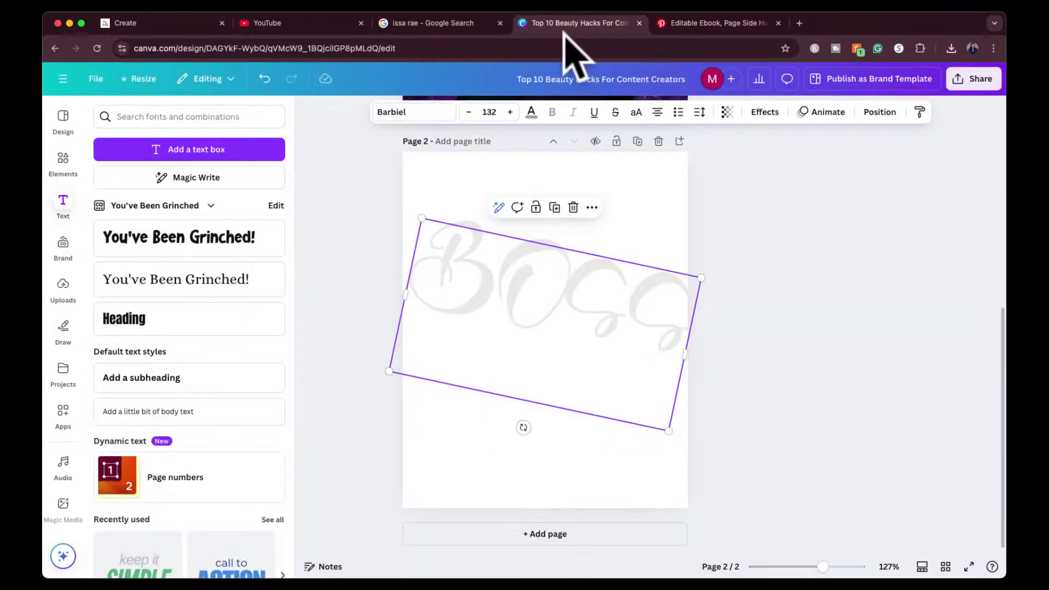
pyautogui.click(1027, 180)
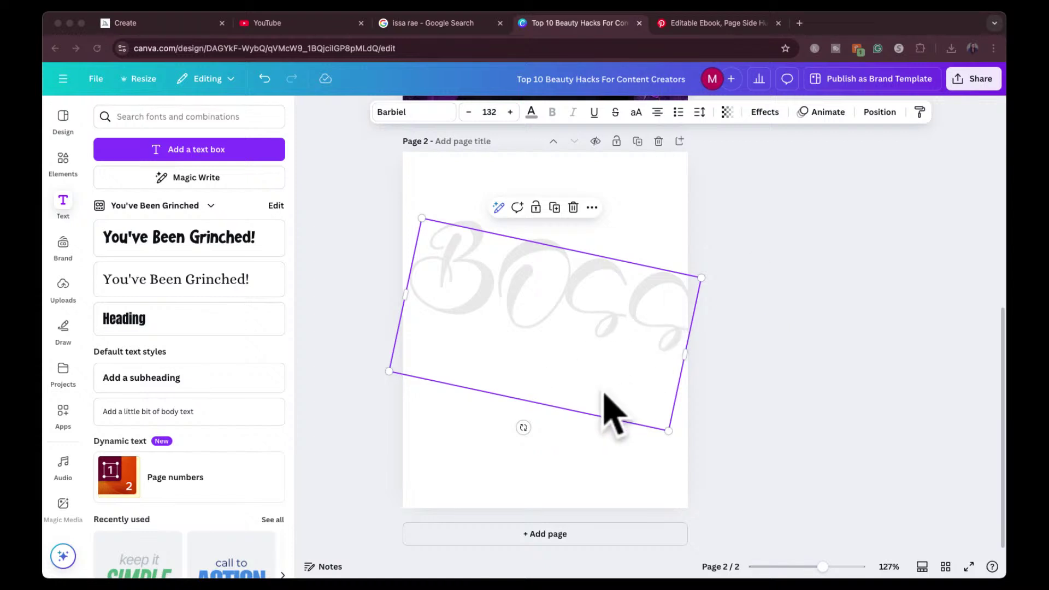
pyautogui.click(525, 339)
pyautogui.press('super+v')
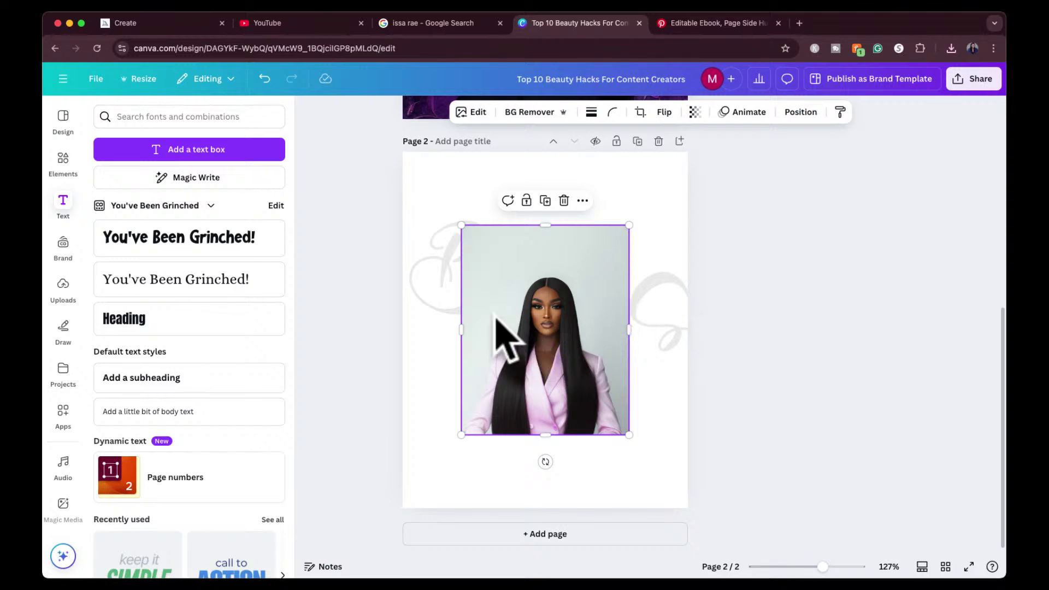
# Step: Upscale the portrait 2x with Image Upscaler and replace the original on page 2 with the enhanced version
pyautogui.scroll(-8, 58, 426)
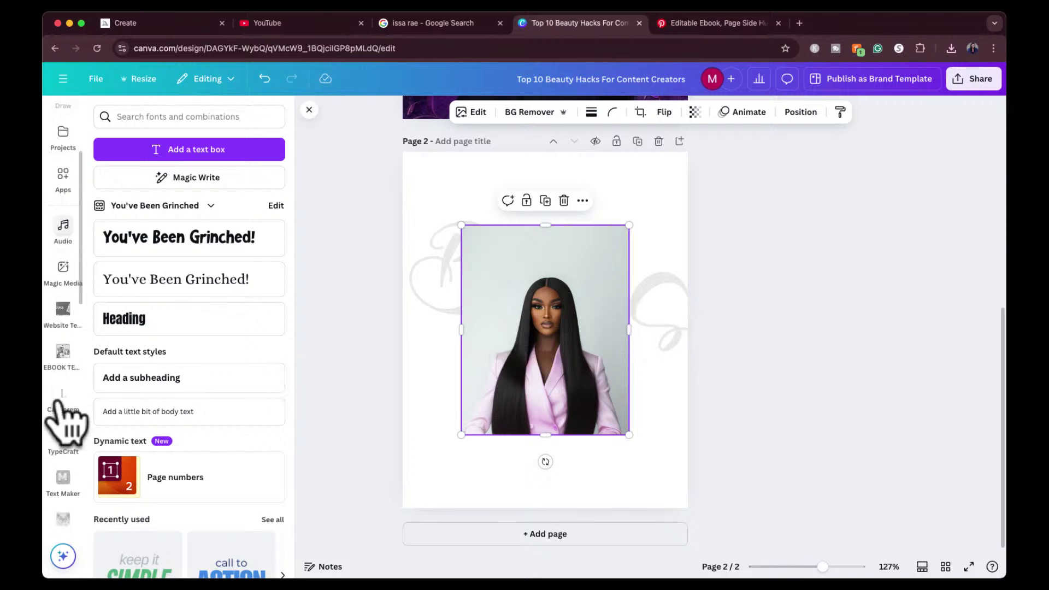
pyautogui.scroll(3, 66, 424)
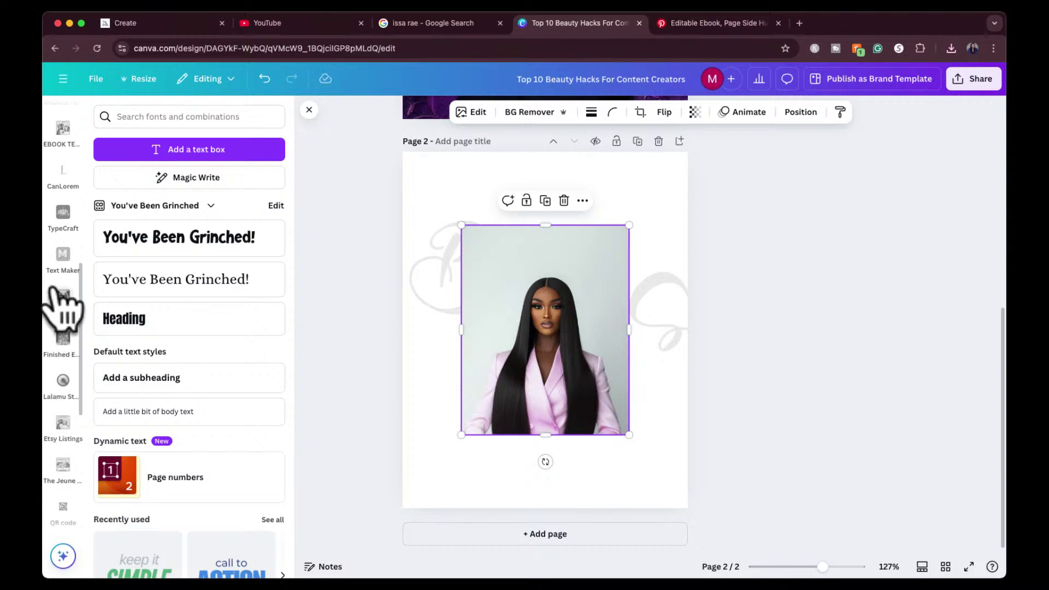
pyautogui.click(65, 308)
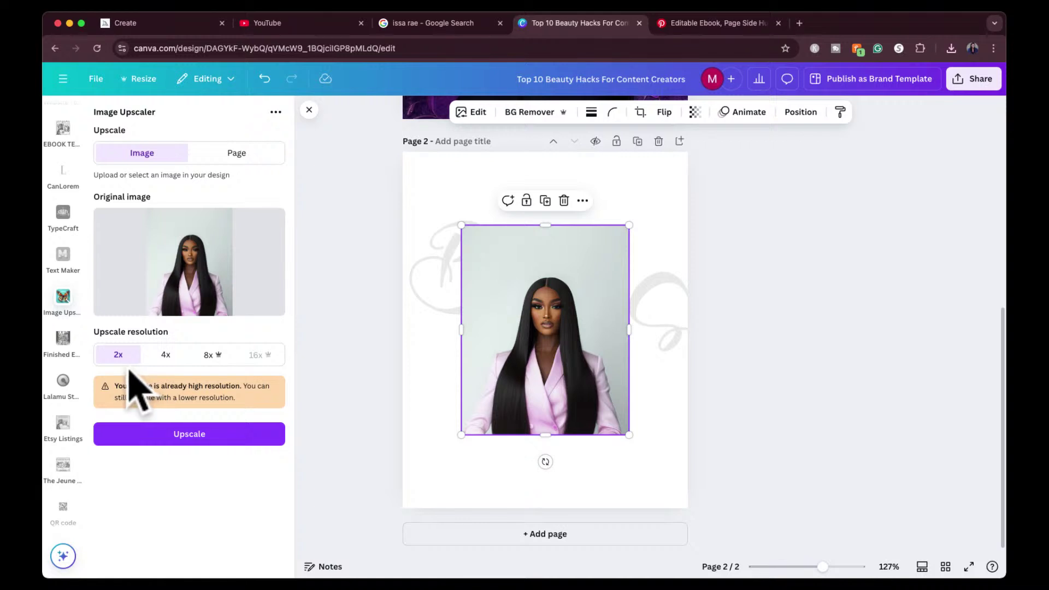
pyautogui.click(186, 437)
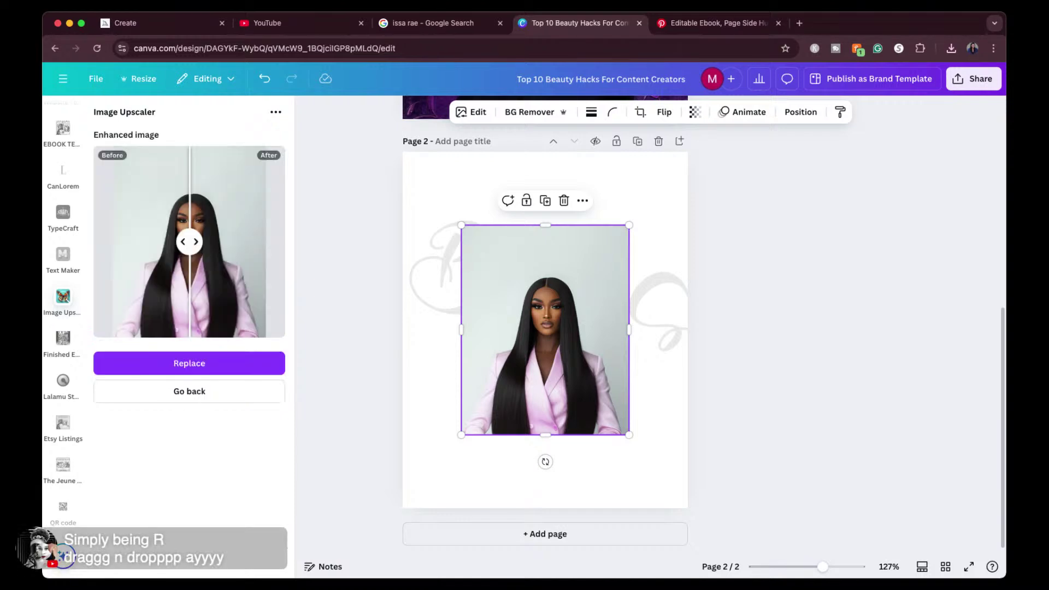
pyautogui.click(185, 358)
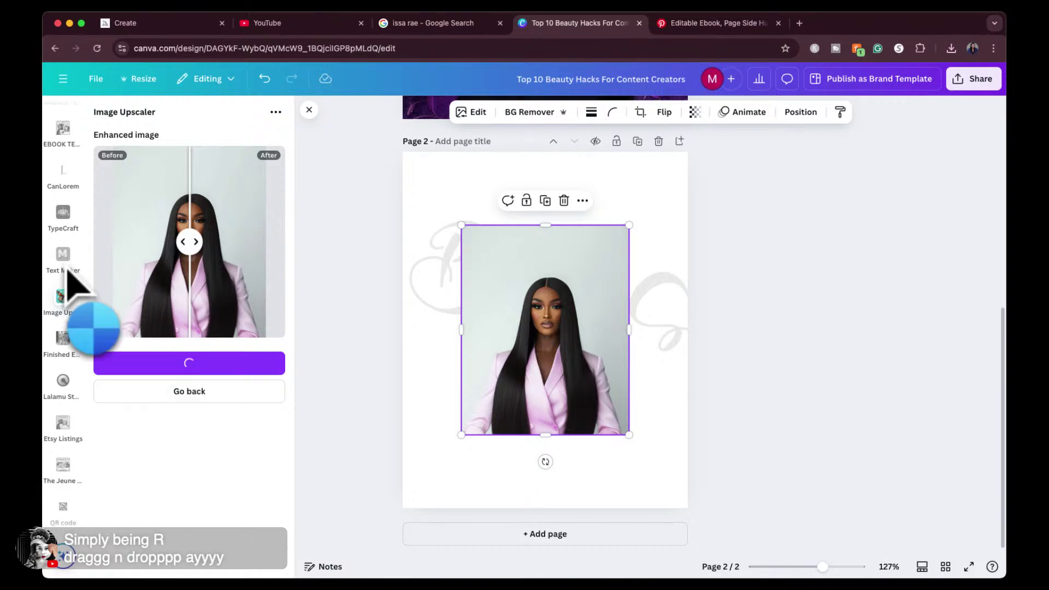
pyautogui.scroll(5, 70, 278)
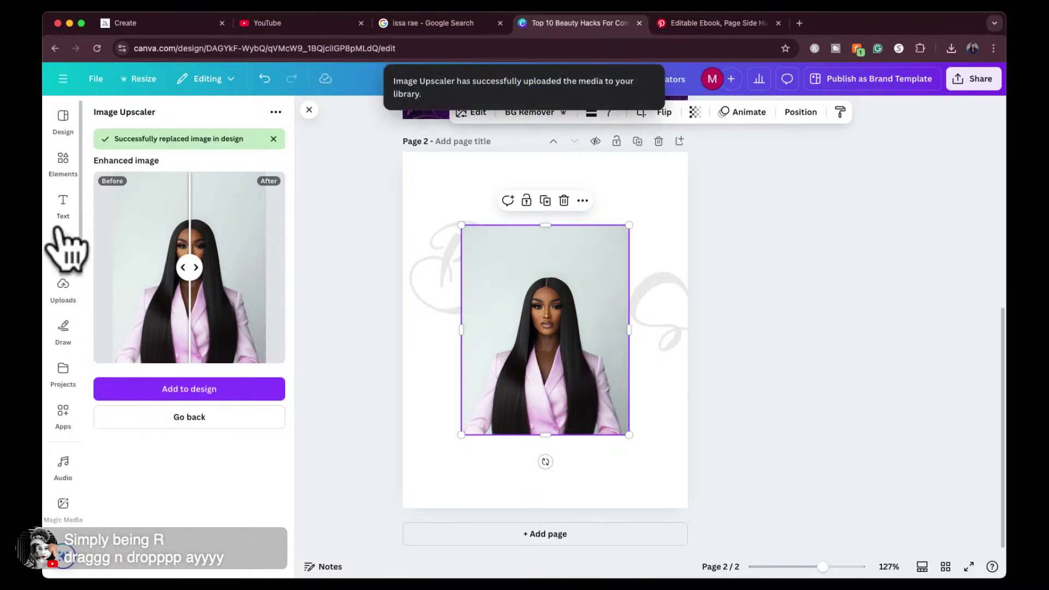
pyautogui.click(62, 283)
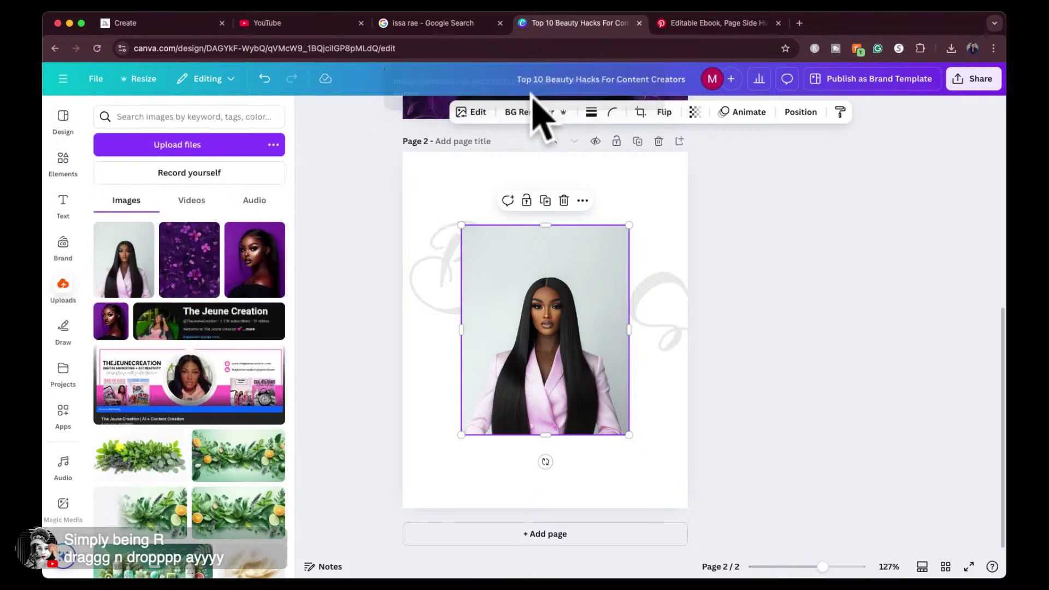
# Step: Enlarge the portrait to cover most of page 2 and remove its background
pyautogui.moveTo(504, 317); pyautogui.dragTo(479, 289)
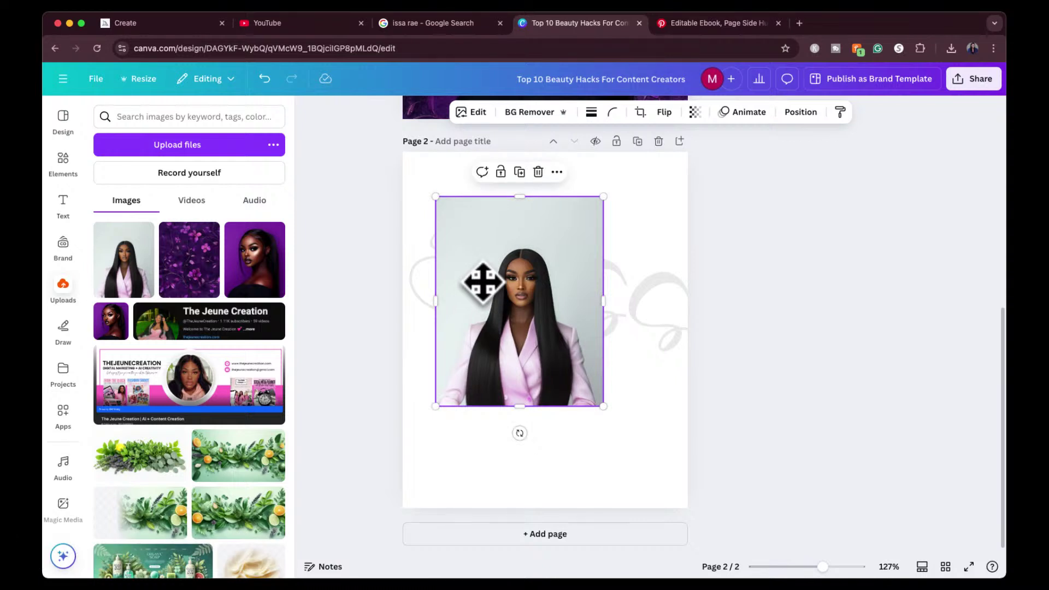
pyautogui.moveTo(602, 407); pyautogui.dragTo(671, 491)
pyautogui.click(528, 112)
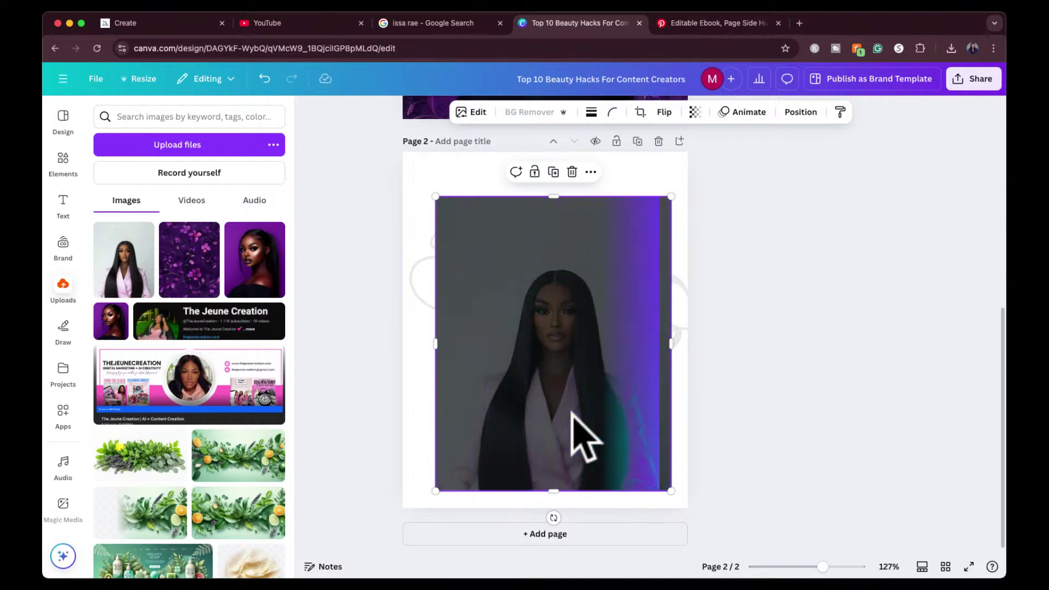
# Step: Enlarge the cut-out woman and position her along the page's bottom edge, in front of the BOSS text
pyautogui.moveTo(560, 424); pyautogui.dragTo(548, 441)
pyautogui.moveTo(423, 214); pyautogui.dragTo(366, 142)
pyautogui.moveTo(659, 141); pyautogui.dragTo(672, 194)
pyautogui.moveTo(543, 346); pyautogui.dragTo(577, 346)
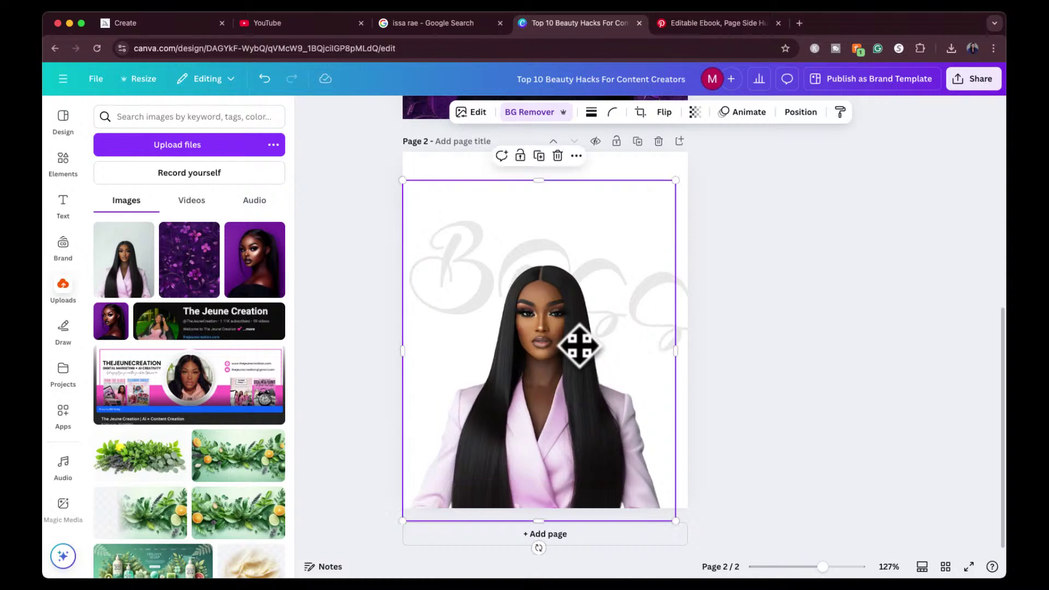
# Step: Check the Pinterest reference cover, return to Canva, and search the element graphics for nyc skyline
pyautogui.click(695, 24)
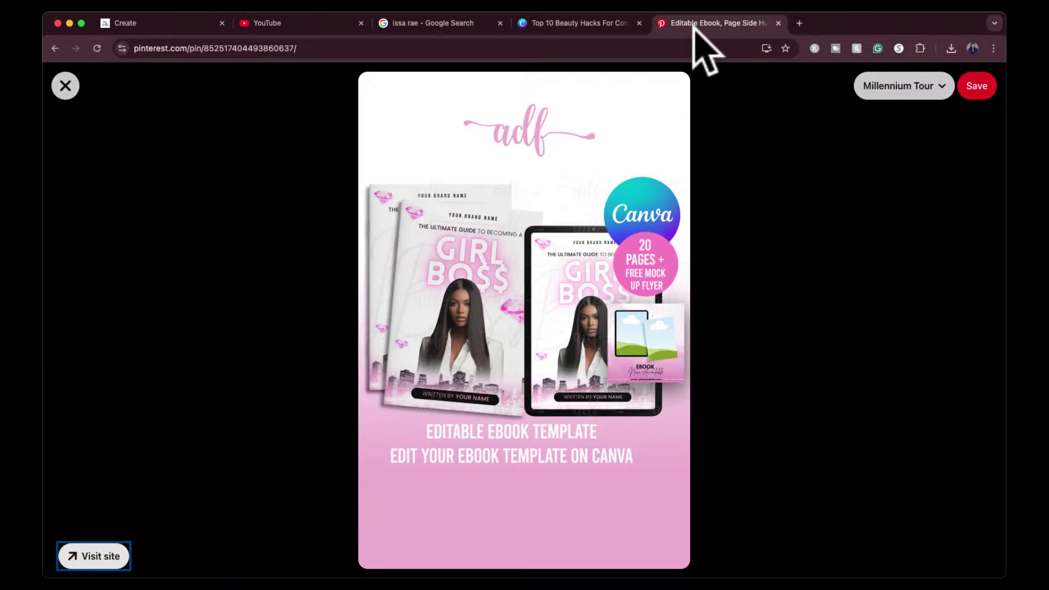
pyautogui.click(591, 21)
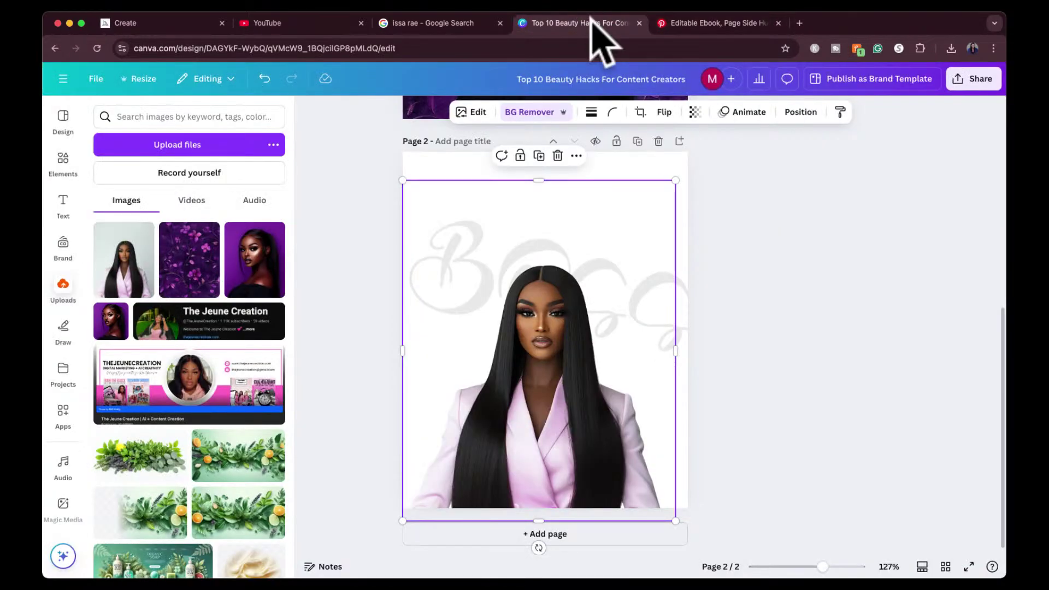
pyautogui.click(64, 163)
pyautogui.tripleClick(139, 117)
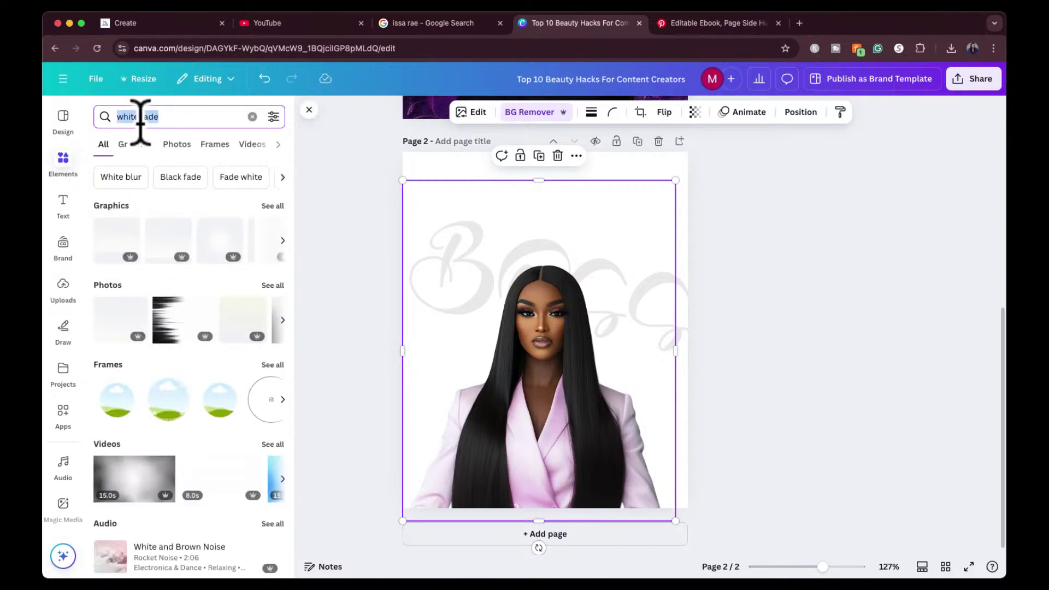
pyautogui.press('BackSpace')
pyautogui.write('nyc sky')
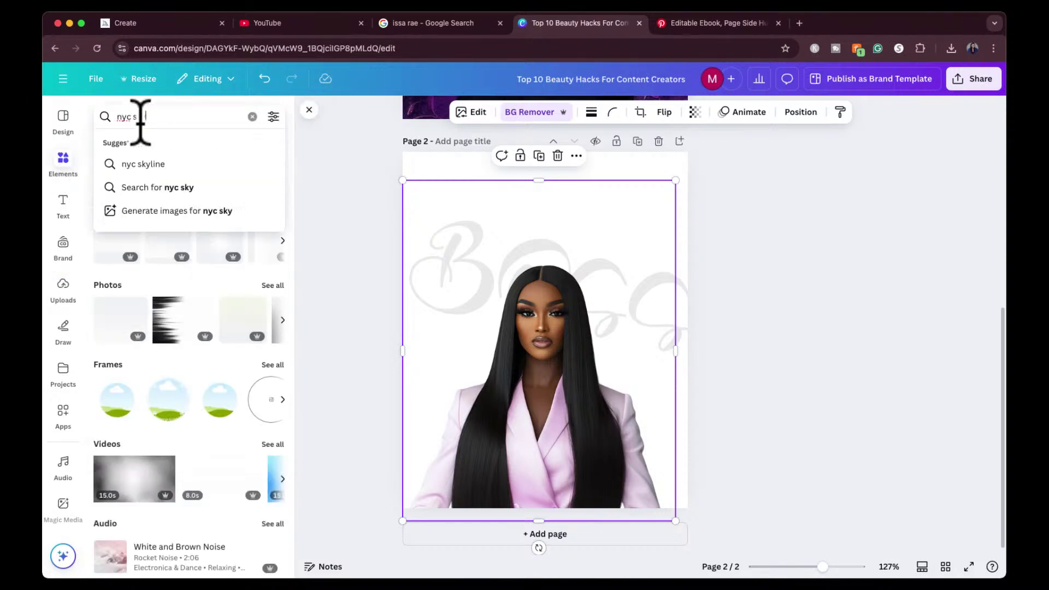
pyautogui.press('Return')
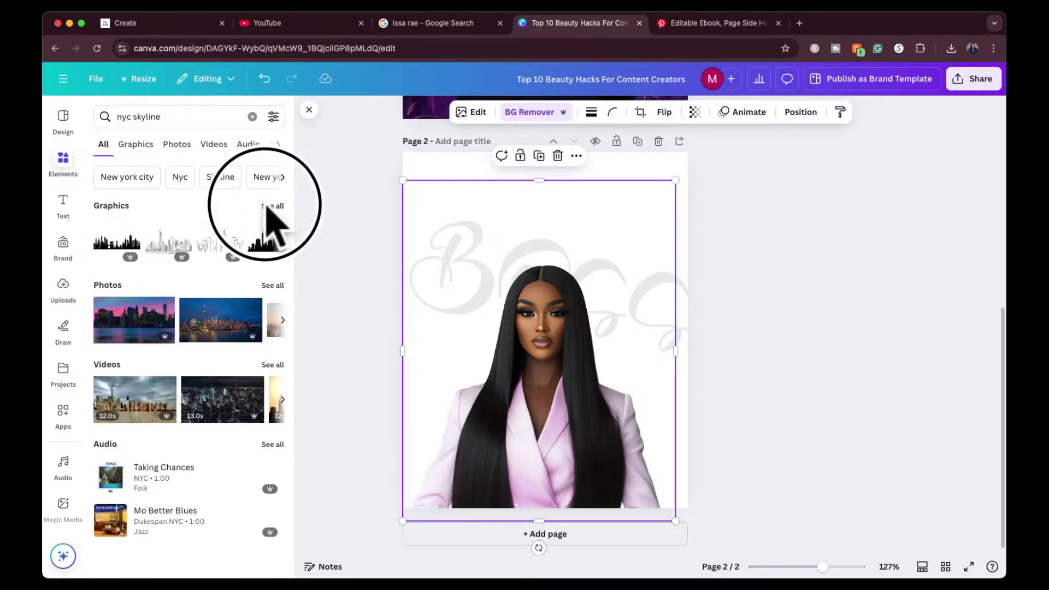
pyautogui.click(270, 206)
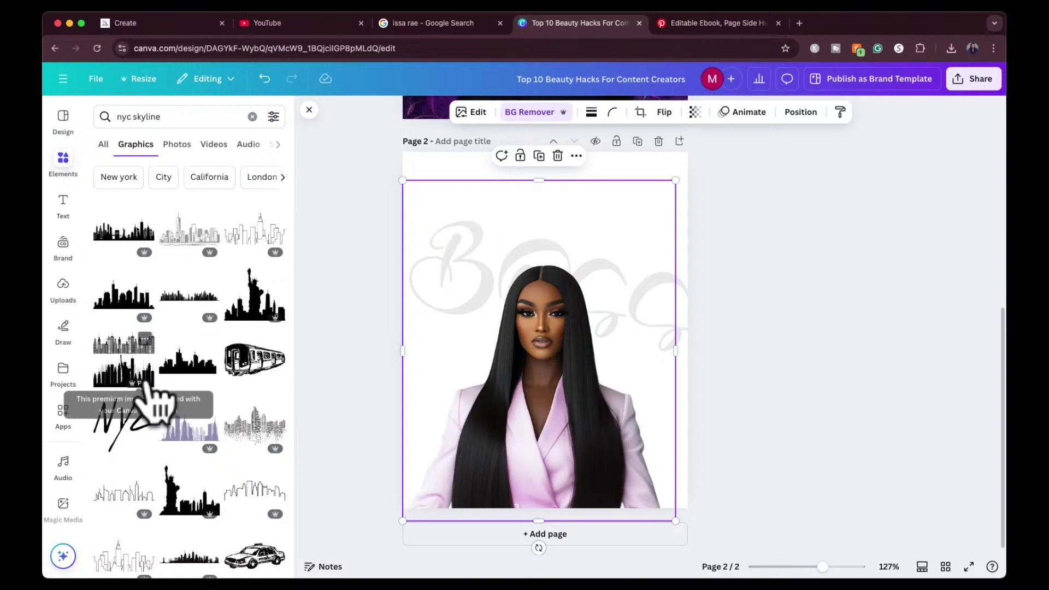
# Step: Add the black New York skyline graphic with the bridge to page 2 and stretch it across the page's bottom edge
pyautogui.click(123, 236)
pyautogui.moveTo(549, 344); pyautogui.dragTo(478, 464)
pyautogui.moveTo(532, 431); pyautogui.dragTo(729, 308)
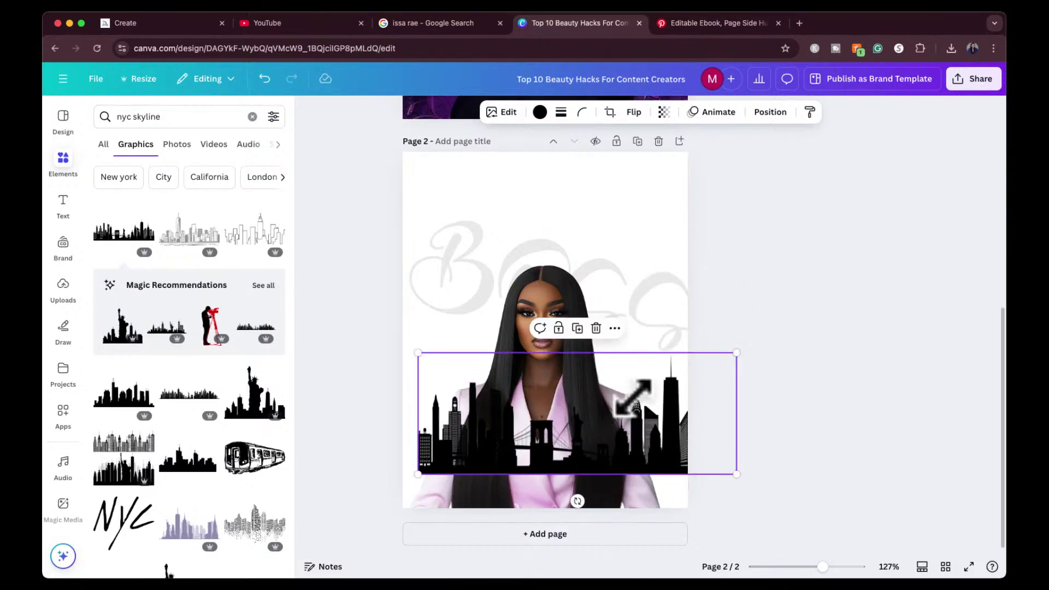
pyautogui.moveTo(626, 432); pyautogui.dragTo(580, 478)
pyautogui.click(707, 316)
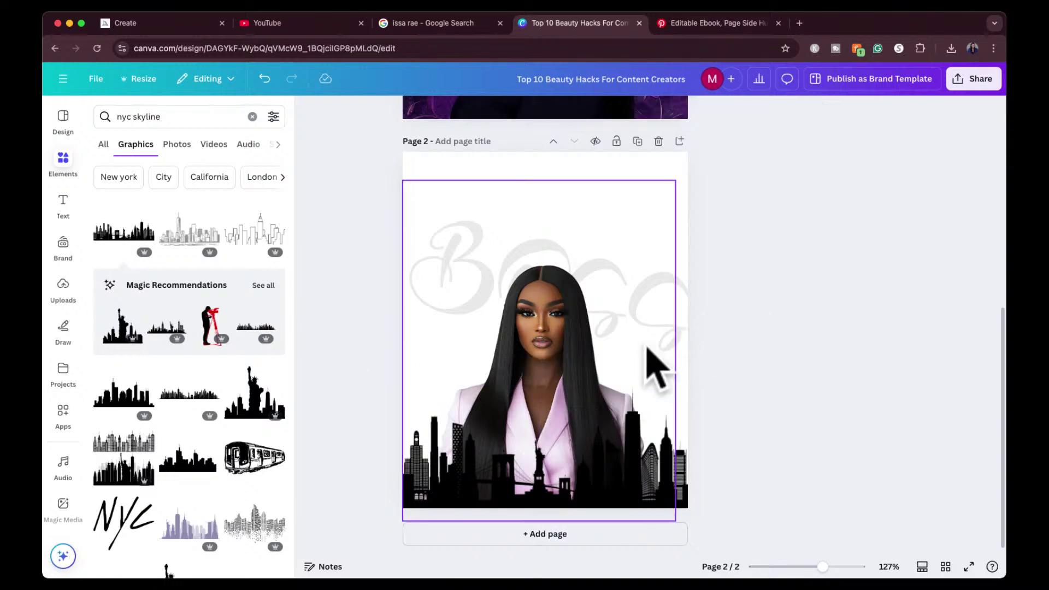
# Step: Try the dotted city skyline graphic at a larger size over the woman, and delete it
pyautogui.scroll(-3, 187, 476)
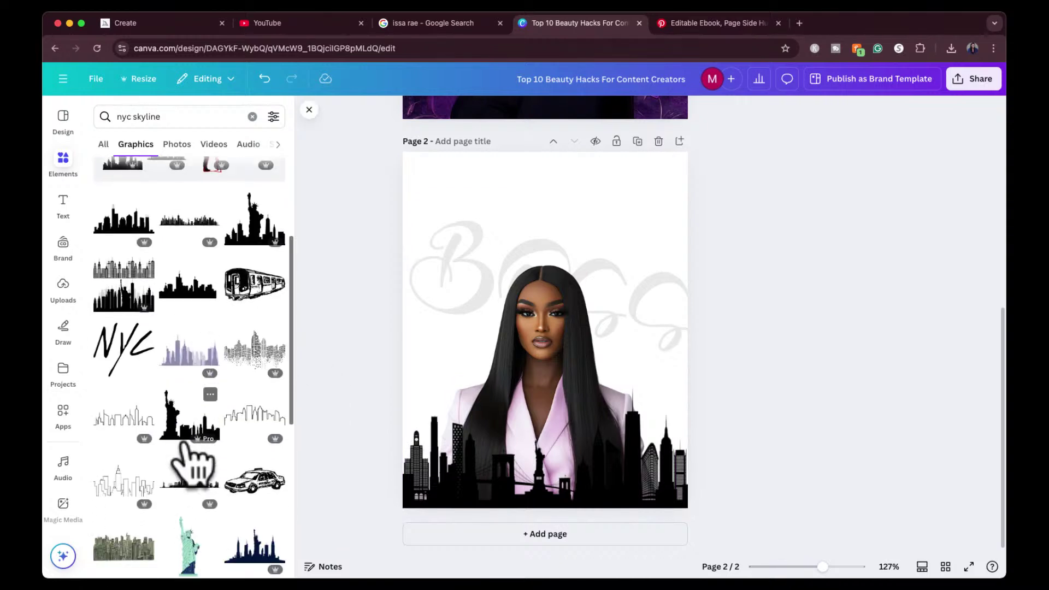
pyautogui.click(250, 353)
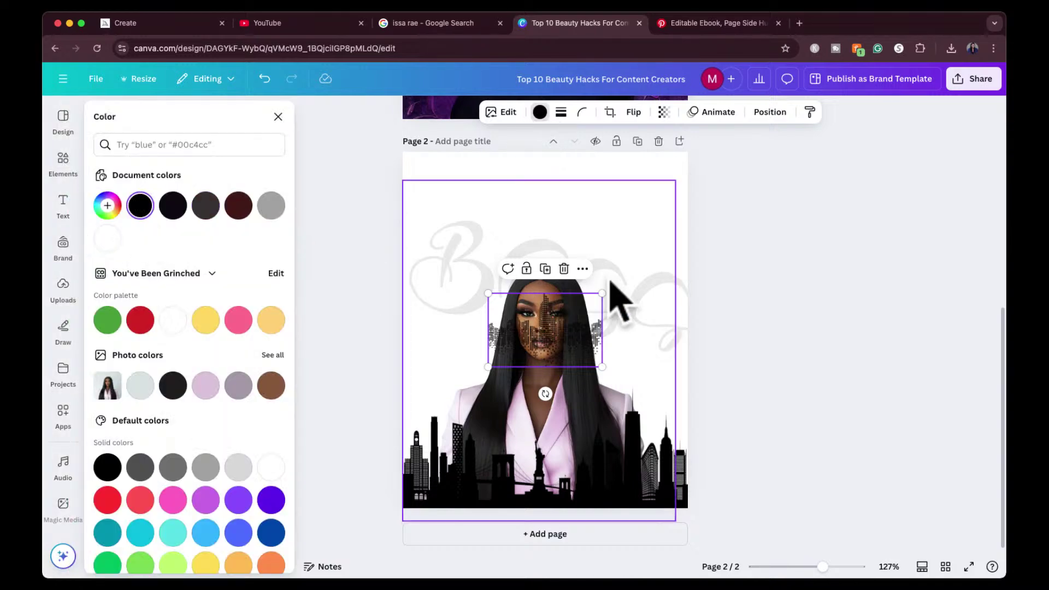
pyautogui.moveTo(602, 294); pyautogui.dragTo(679, 193)
pyautogui.press('Delete')
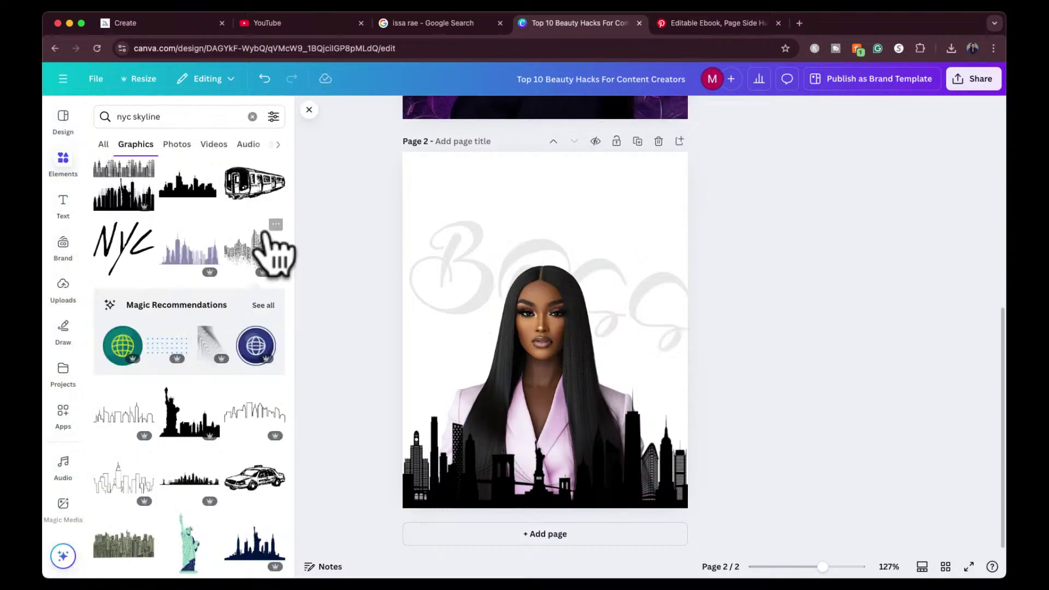
# Step: Try the graphic with two stacked skylines near the top of page 2, and delete it
pyautogui.scroll(2, 147, 241)
pyautogui.click(141, 240)
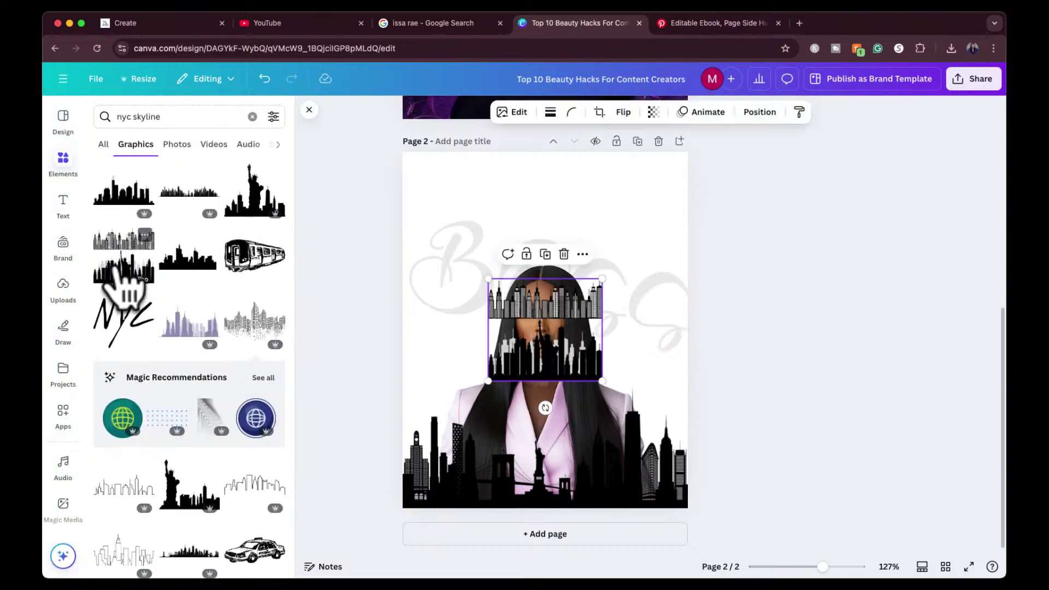
pyautogui.moveTo(529, 328); pyautogui.dragTo(594, 208)
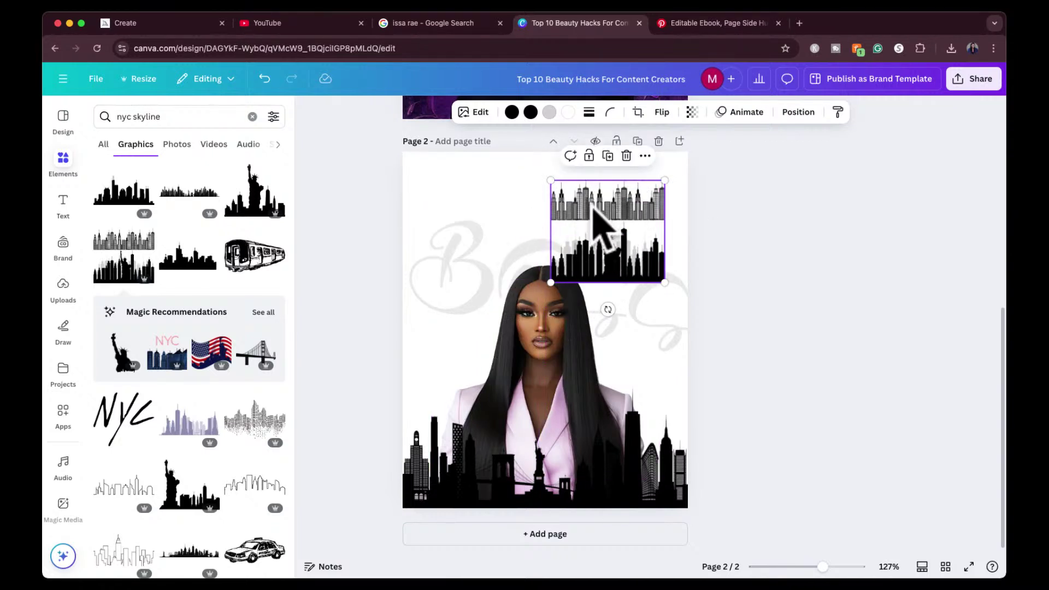
pyautogui.press('Delete')
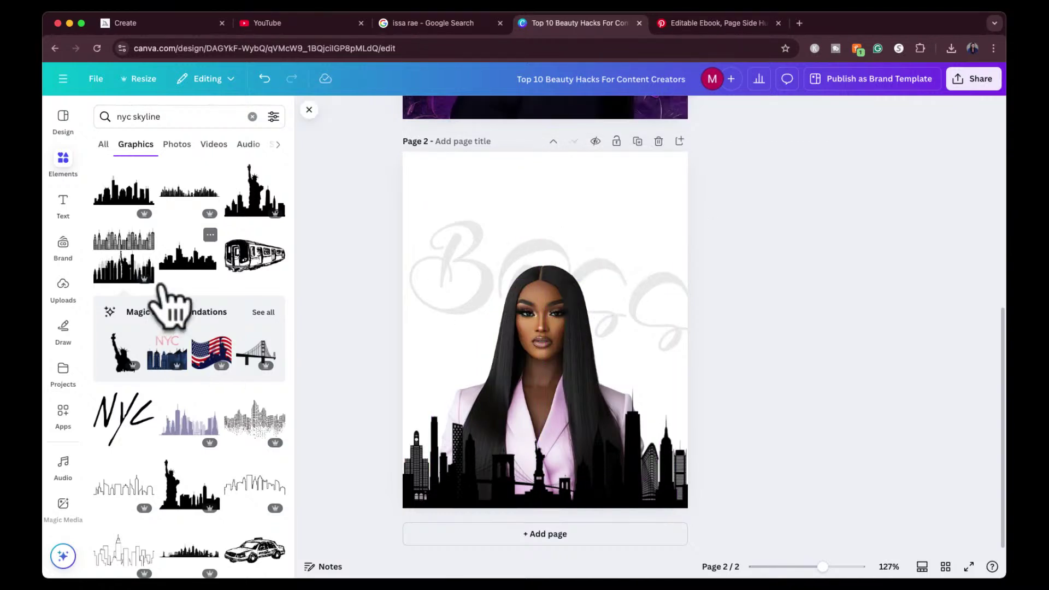
# Step: Add the solid black skyline silhouette to page 2, enlarge it, and delete the bridge skyline behind it
pyautogui.click(175, 257)
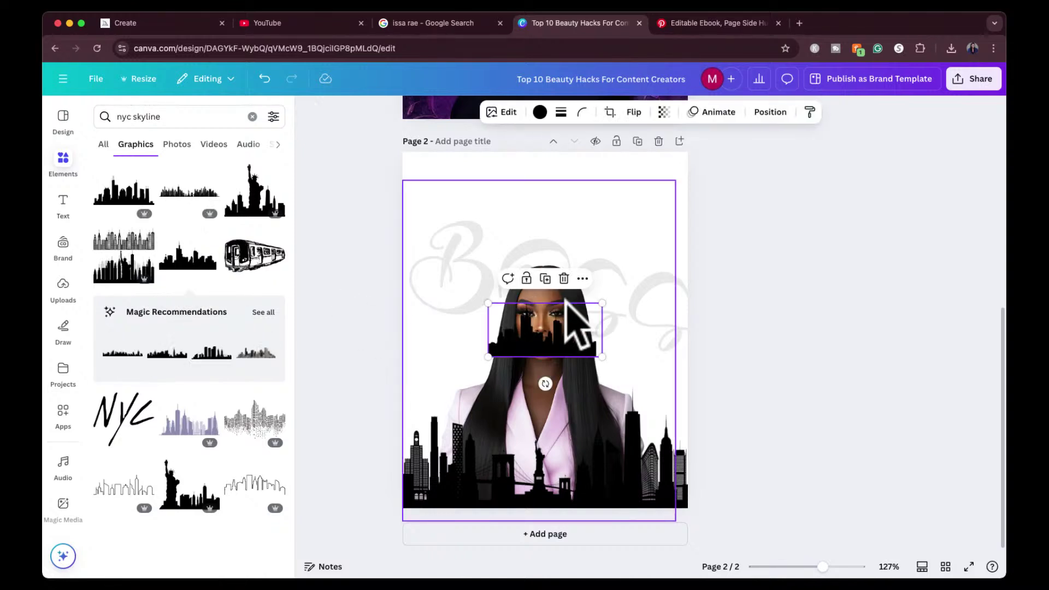
pyautogui.moveTo(598, 305); pyautogui.dragTo(699, 169)
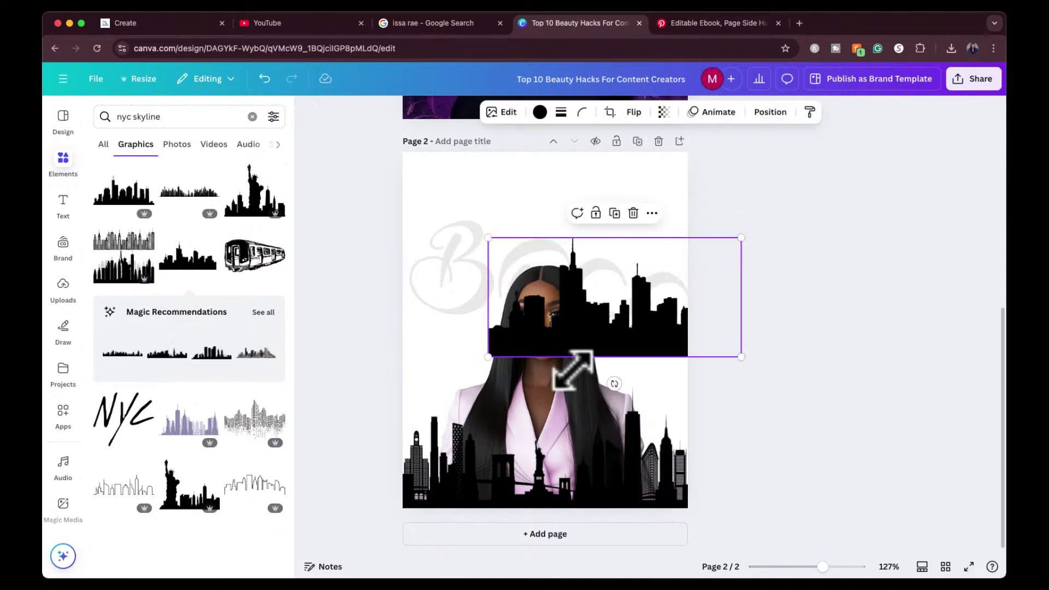
pyautogui.click(538, 481)
pyautogui.press('Delete')
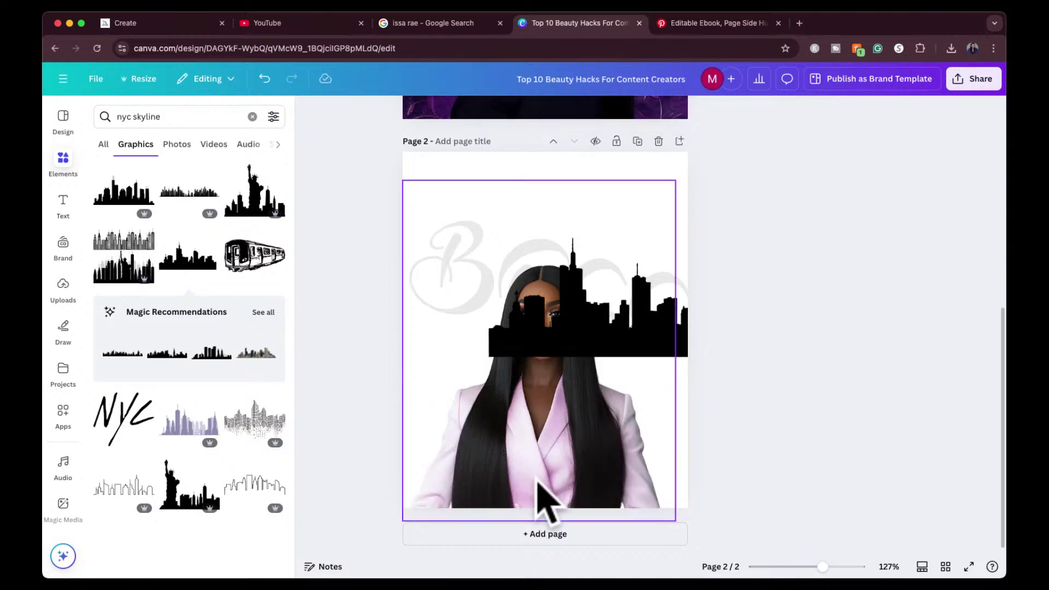
# Step: Fit the solid skyline silhouette across the full bottom of page 2 and move the woman higher and slightly right
pyautogui.moveTo(623, 329); pyautogui.dragTo(546, 488)
pyautogui.moveTo(655, 389); pyautogui.dragTo(707, 367)
pyautogui.click(773, 264)
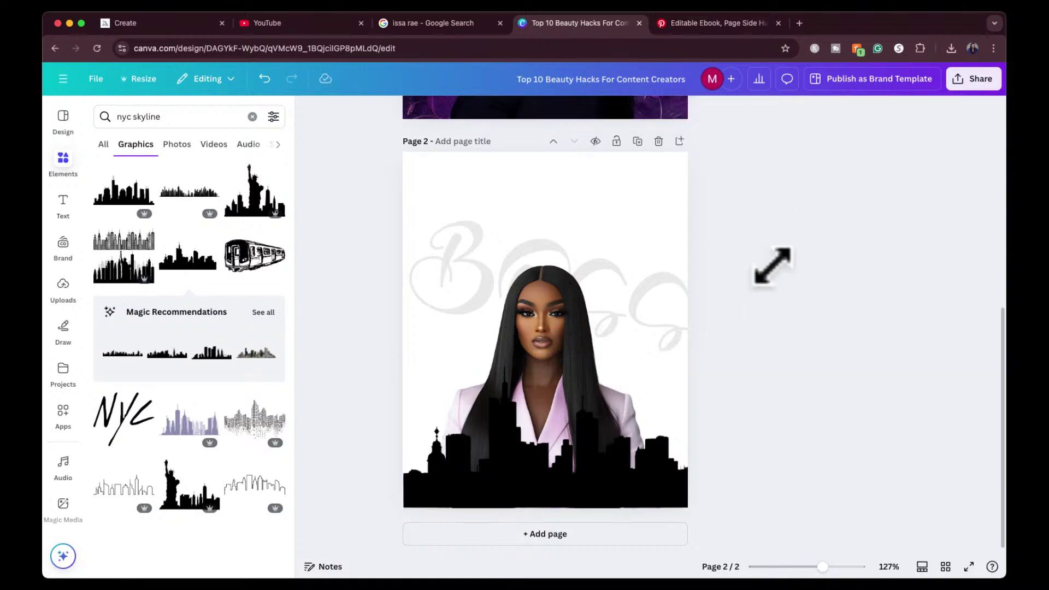
pyautogui.moveTo(561, 305); pyautogui.dragTo(579, 284)
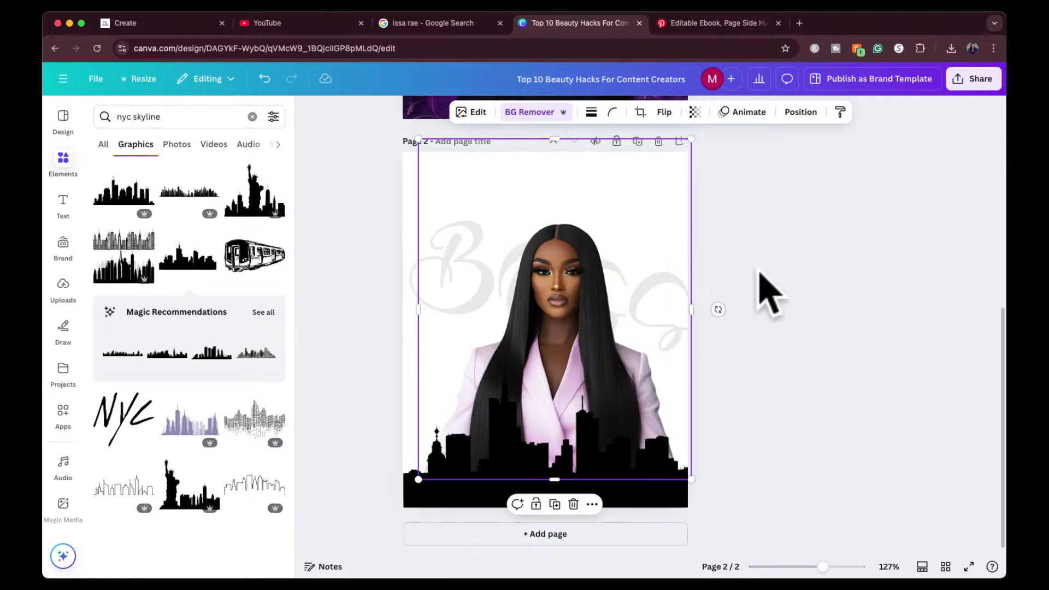
pyautogui.click(810, 284)
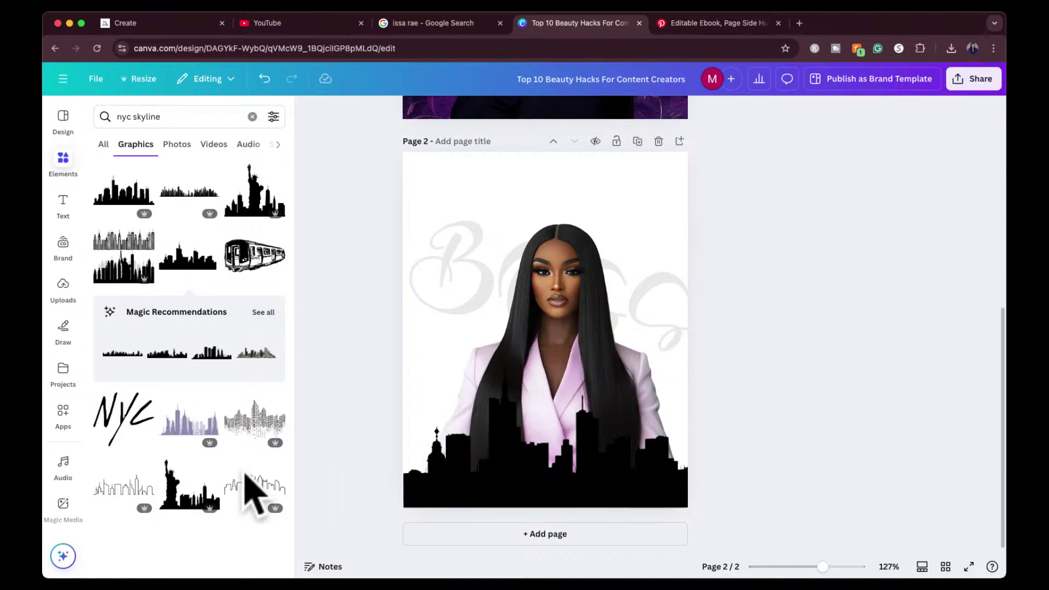
# Step: Try the small, wide black skyline graphic from further down the nyc skyline results, and delete it
pyautogui.scroll(-5, 183, 499)
pyautogui.scroll(-2, 182, 495)
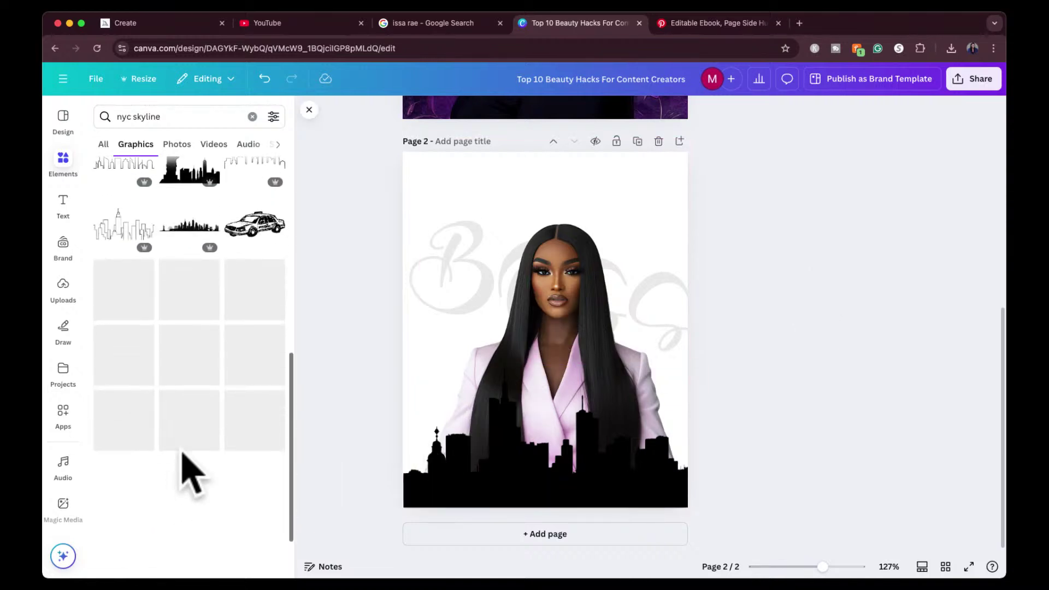
pyautogui.click(189, 232)
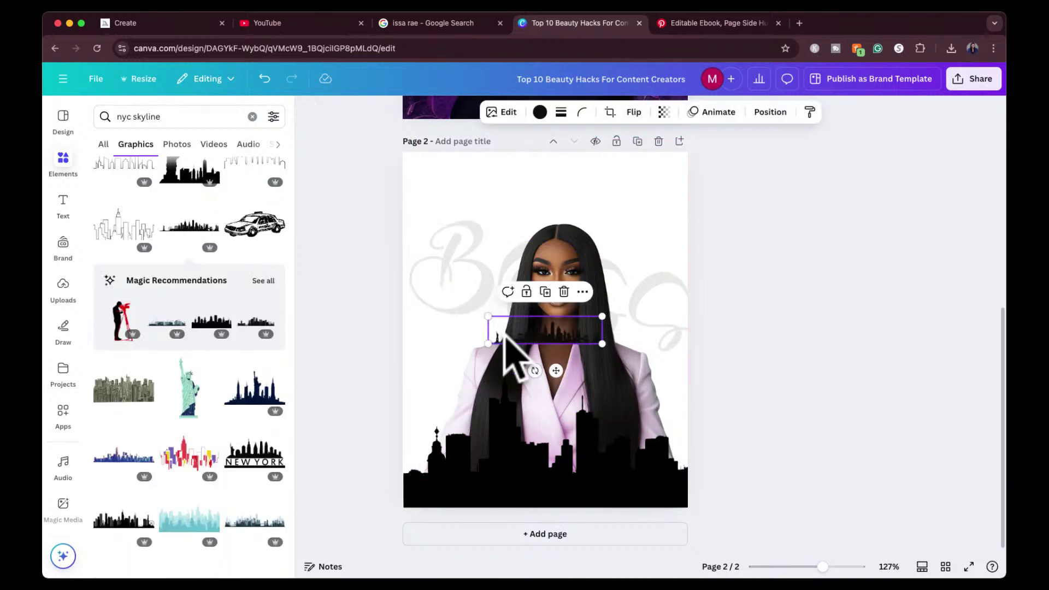
pyautogui.press('Delete')
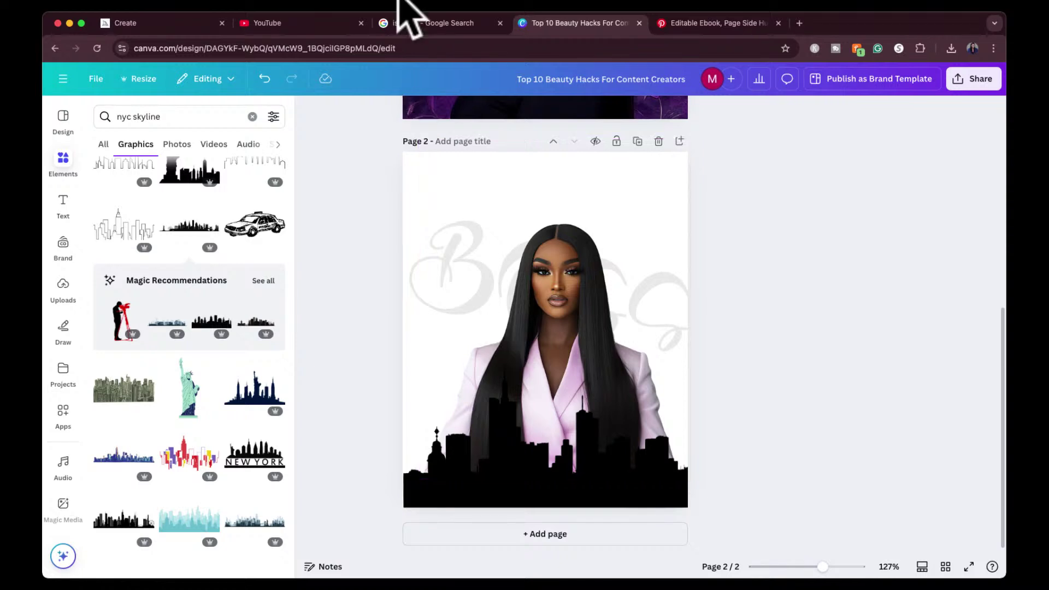
# Step: Switch to Midjourney, set the image size to landscape 4:3, and generate "black shadow nyc skyline white background"
pyautogui.click(155, 22)
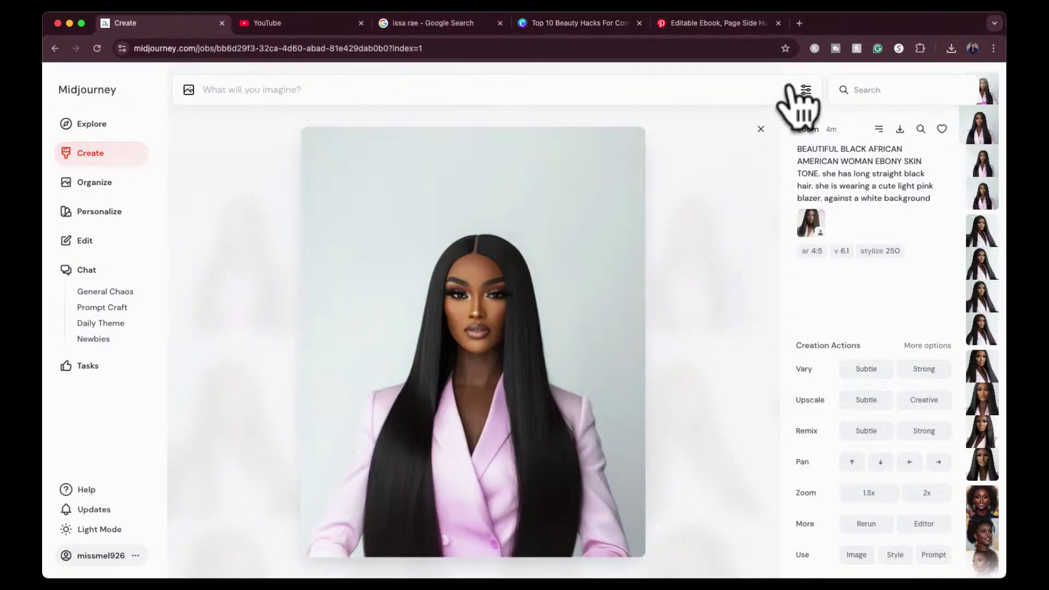
pyautogui.click(806, 89)
pyautogui.click(457, 188)
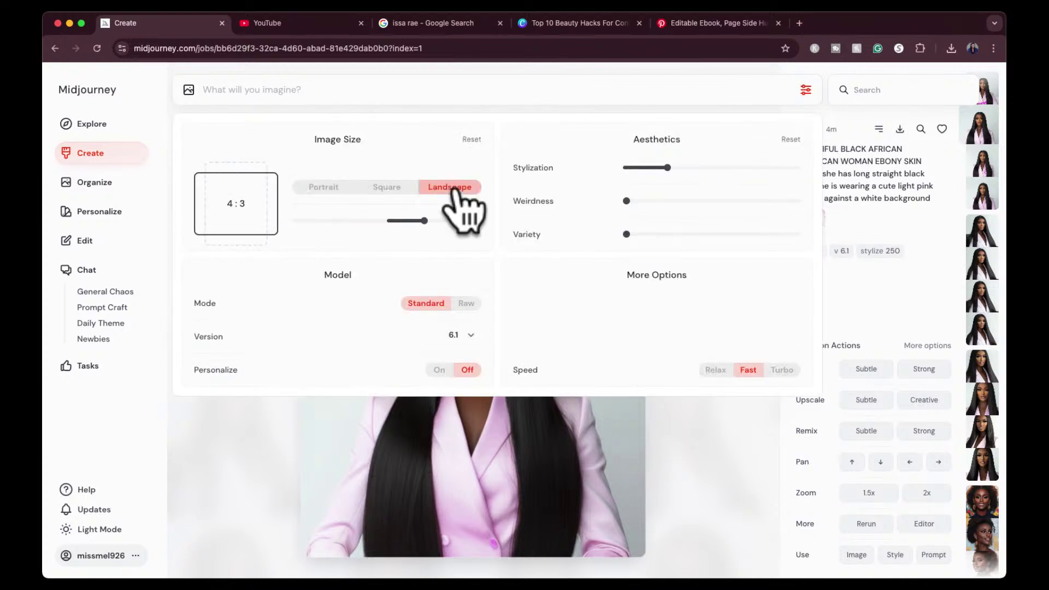
pyautogui.click(275, 89)
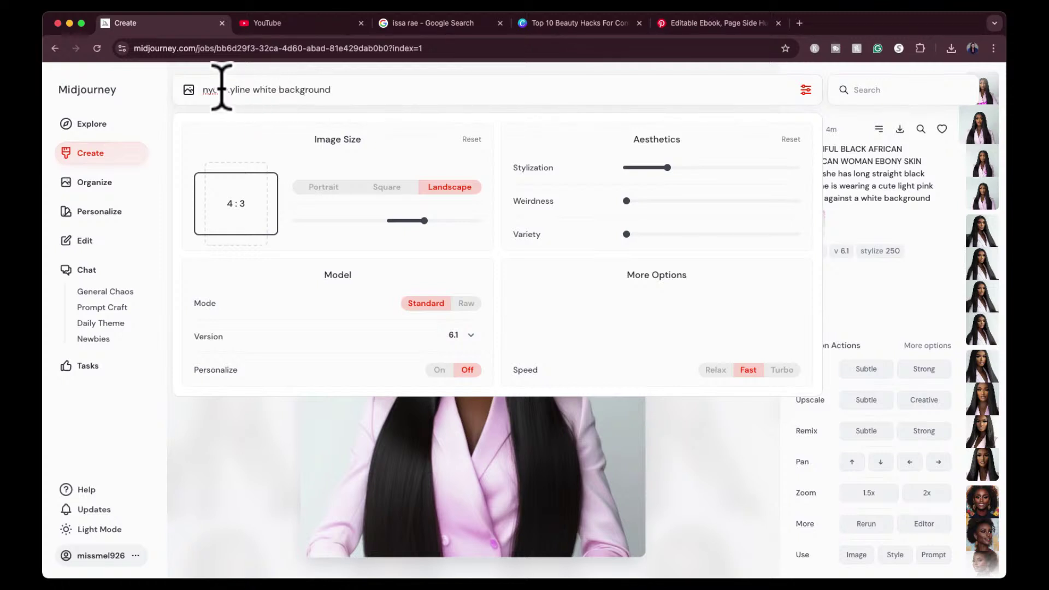
pyautogui.write('black shadow')
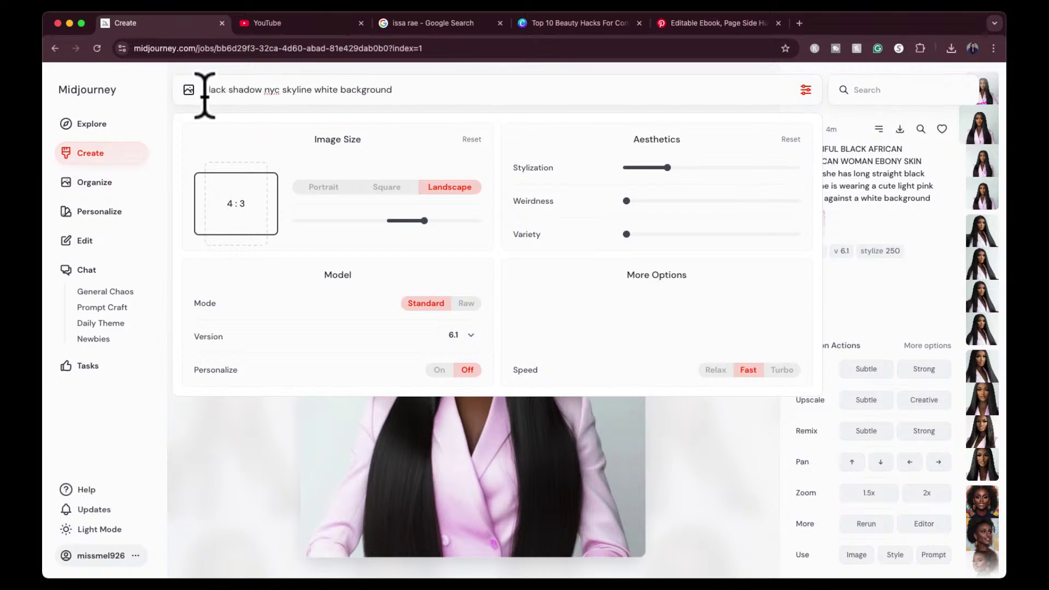
pyautogui.press('Return')
pyautogui.click(88, 153)
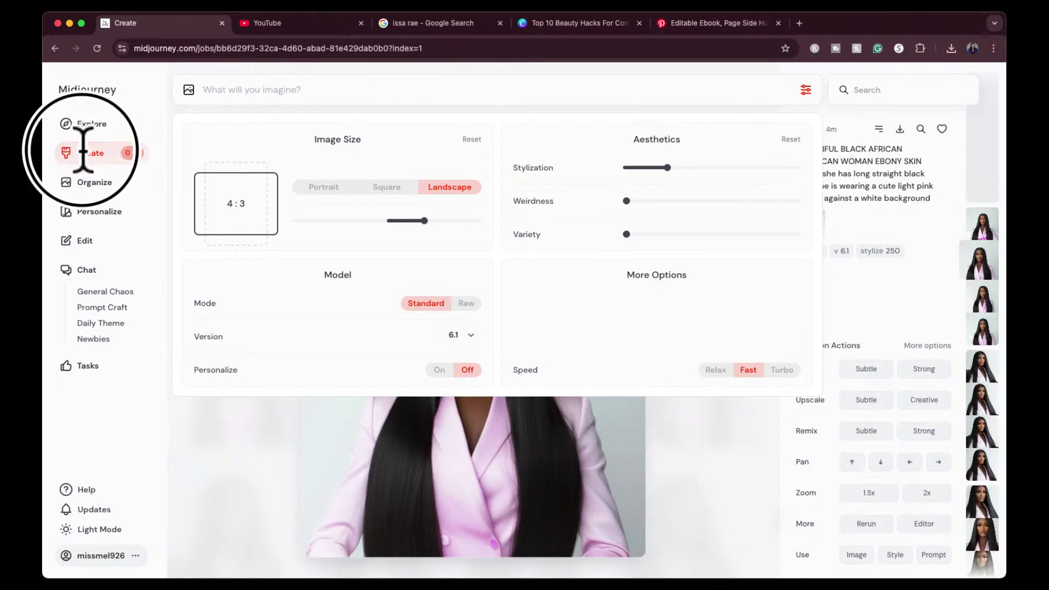
pyautogui.click(805, 90)
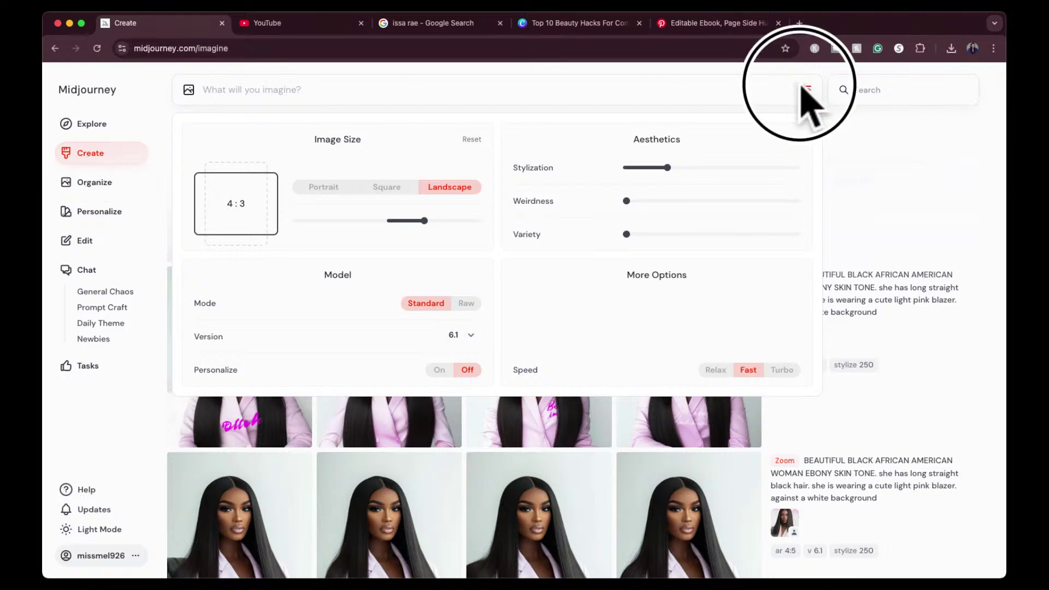
# Step: Reuse the skyline prompt without the word "shadow" and generate "black nyc skyline white background"
pyautogui.moveTo(563, 311)
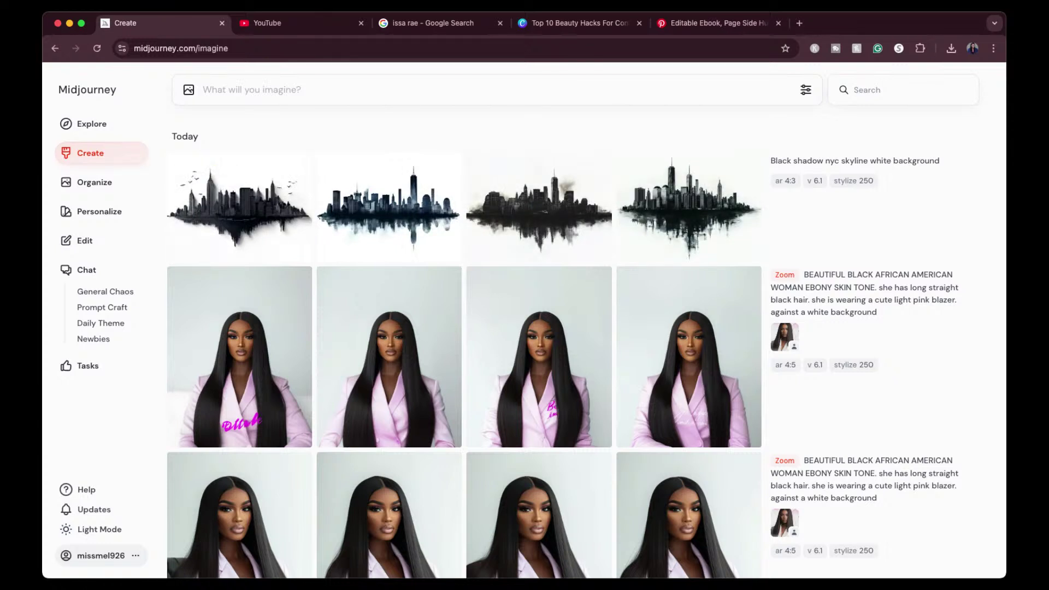
pyautogui.moveTo(917, 155)
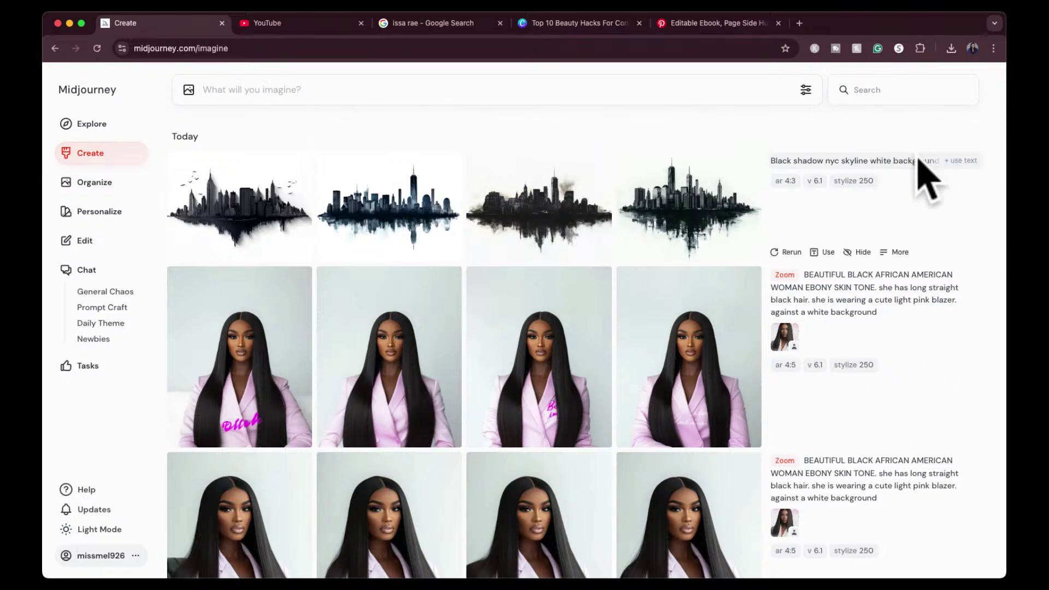
pyautogui.click(951, 160)
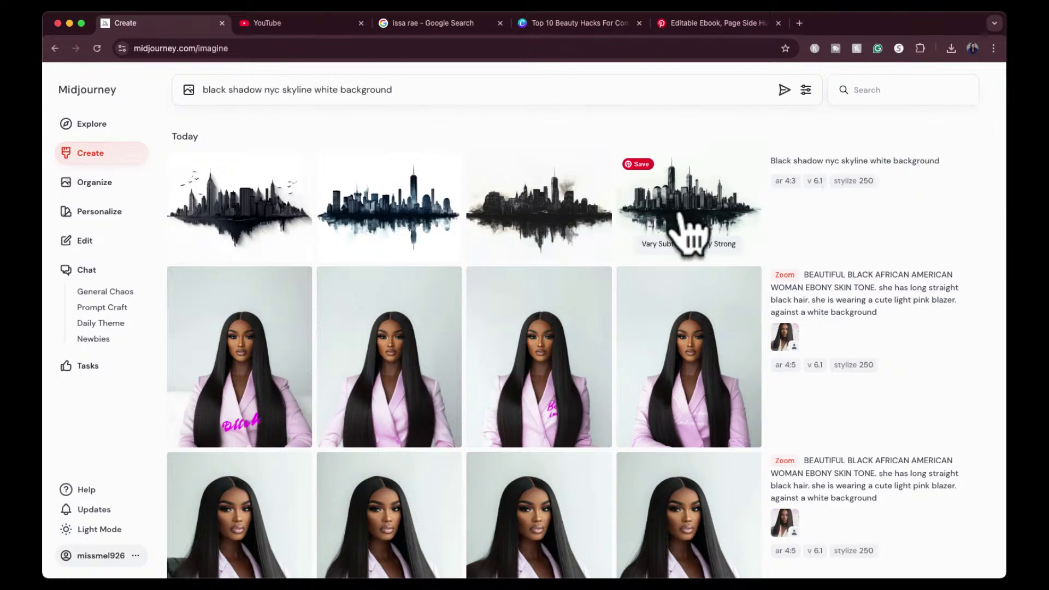
pyautogui.doubleClick(249, 89)
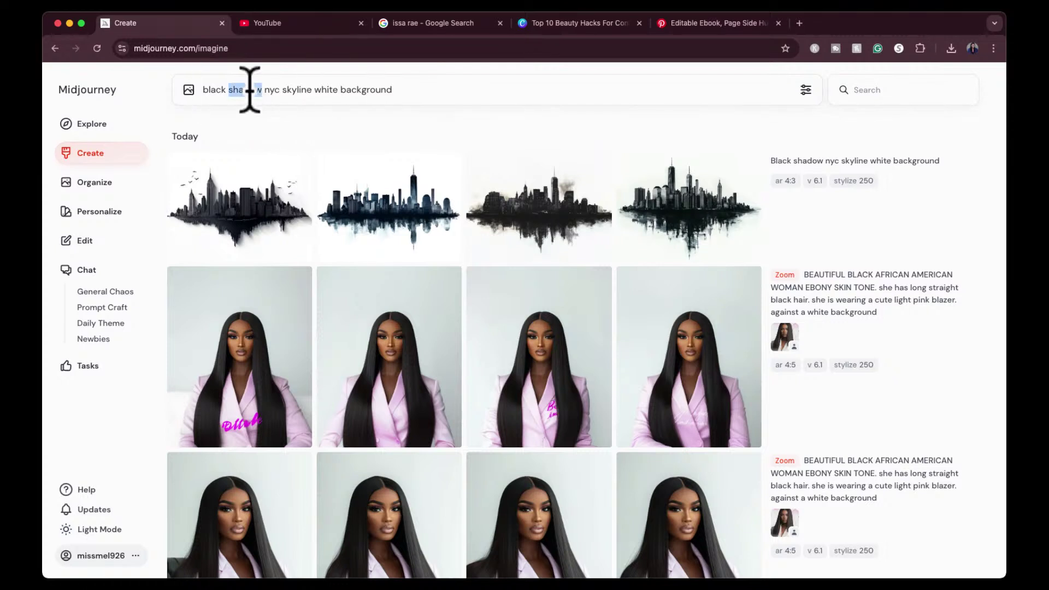
pyautogui.press('BackSpace')
pyautogui.press('BackSpace')
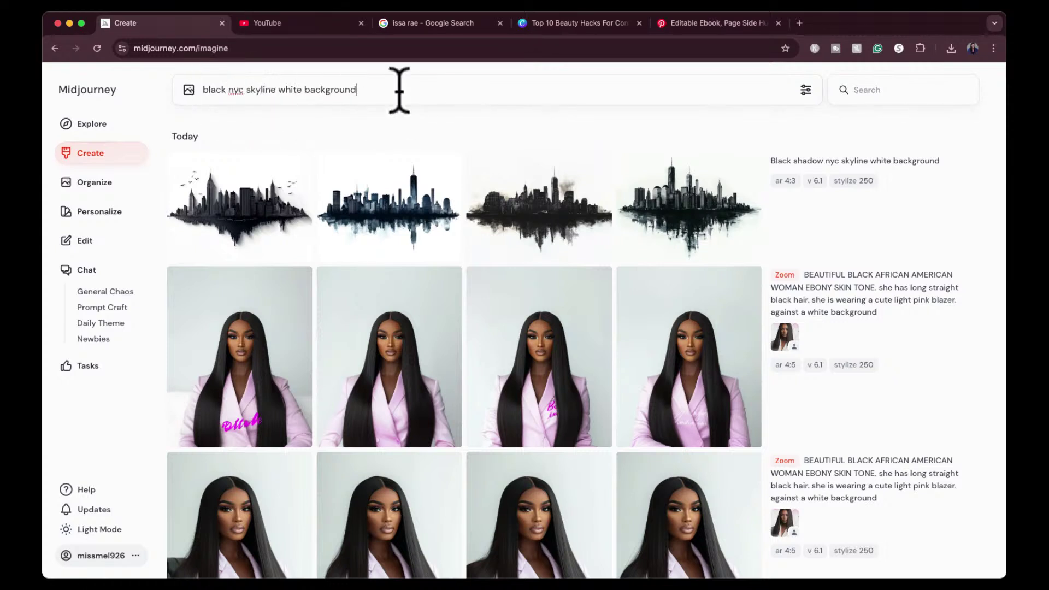
pyautogui.press('Return')
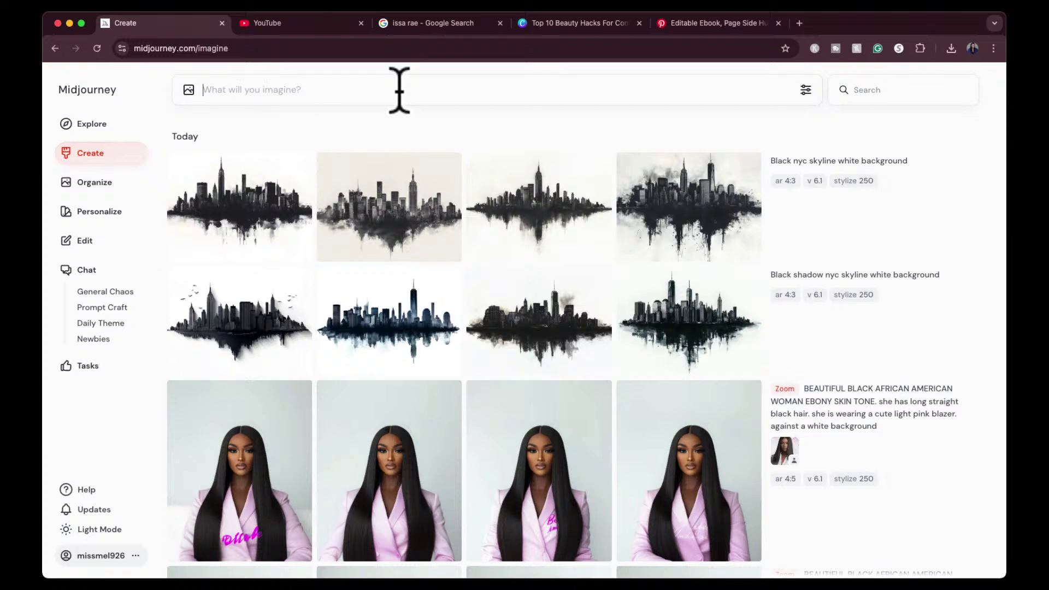
# Step: Reuse the latest prompt, append "no reflection", and generate "black nyc skyline white background no reflection"
pyautogui.moveTo(934, 183)
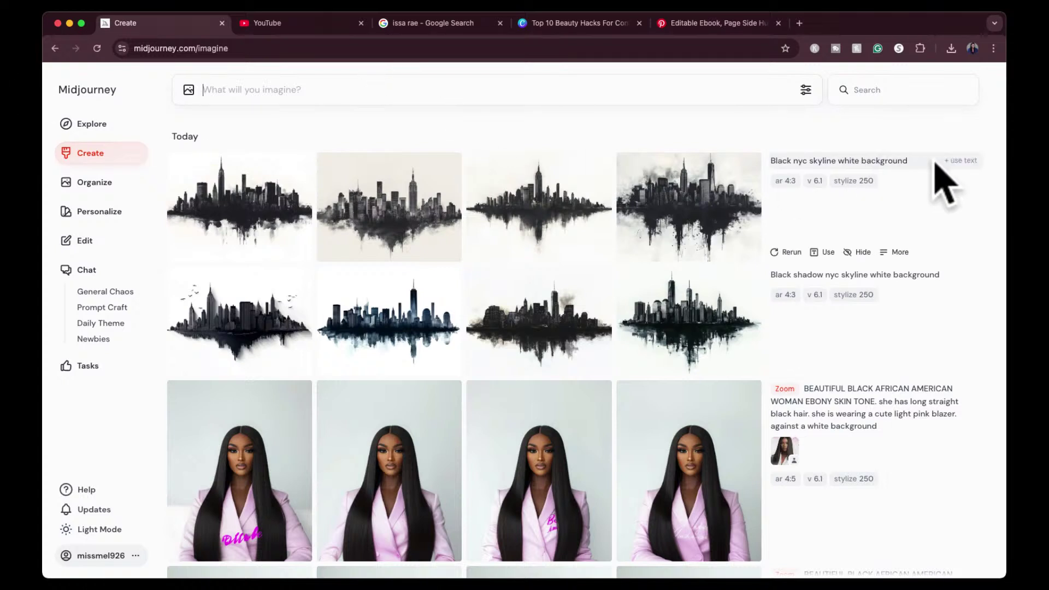
pyautogui.click(961, 160)
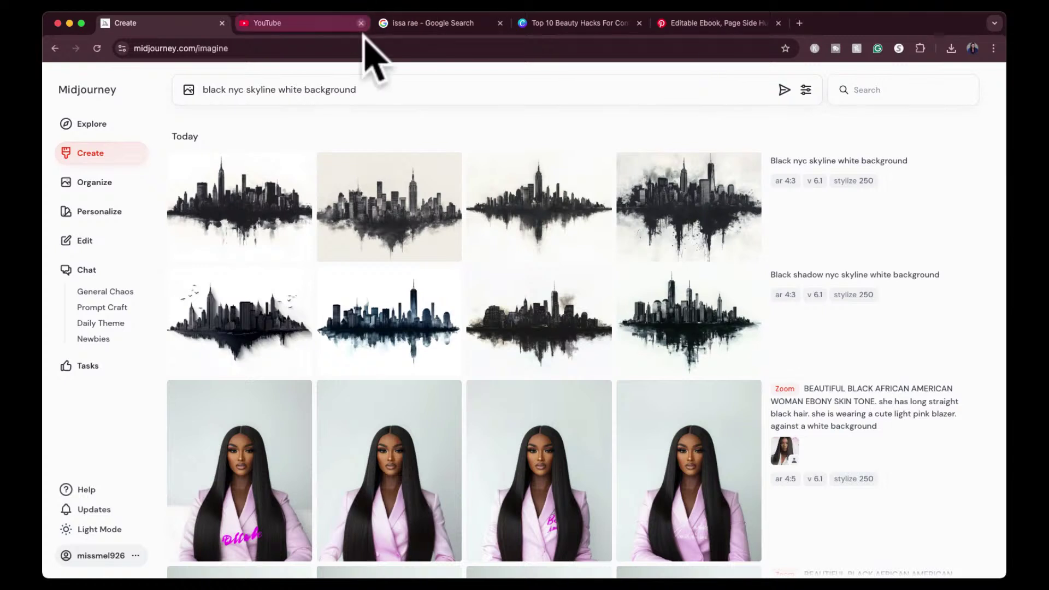
pyautogui.click(376, 90)
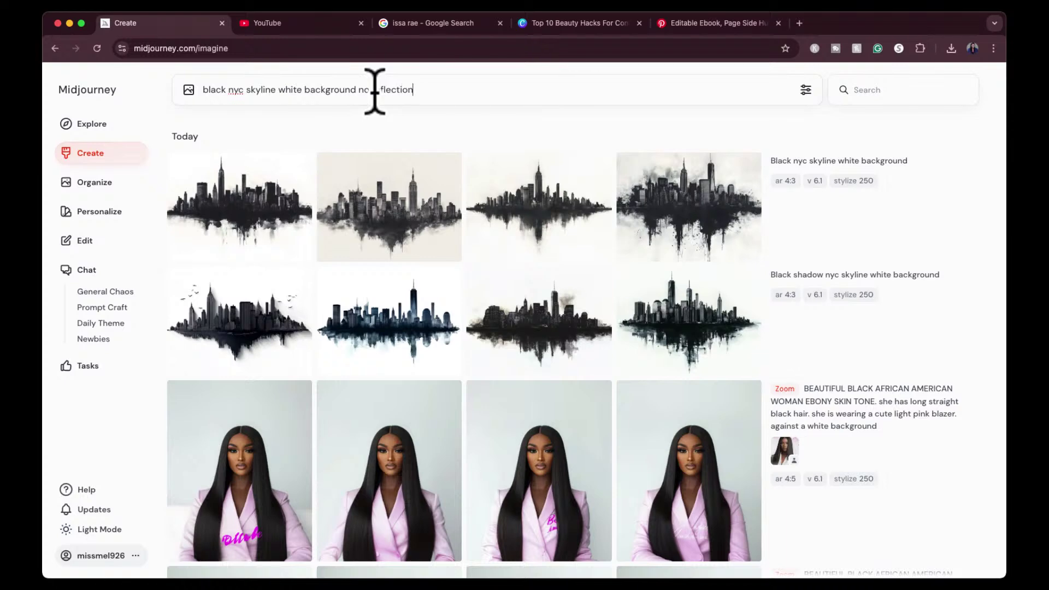
pyautogui.press('Return')
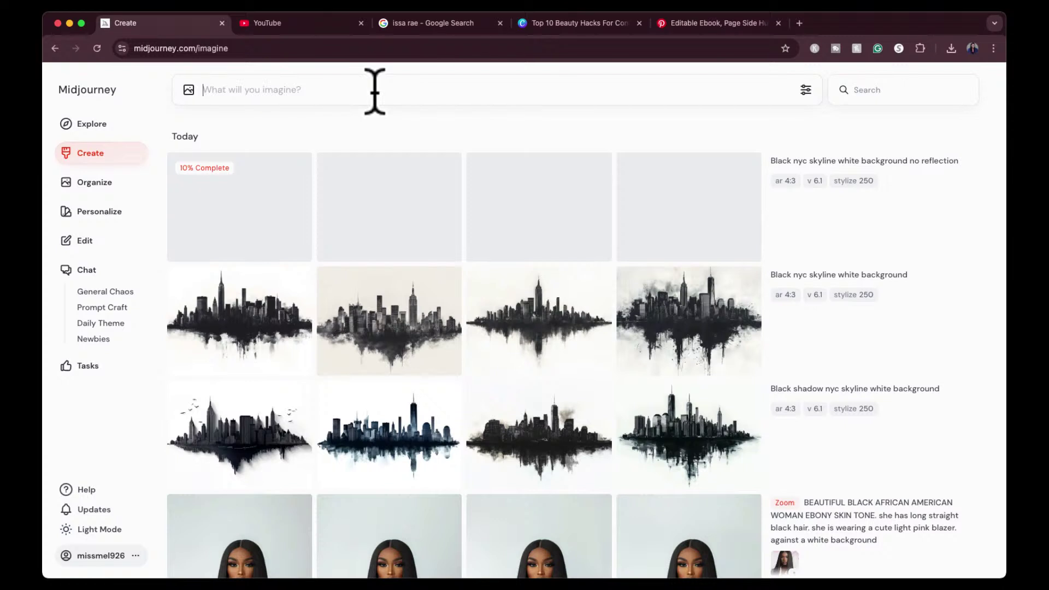
# Step: Open the skyline with birds from the "Black shadow nyc skyline" set and download it
pyautogui.click(243, 437)
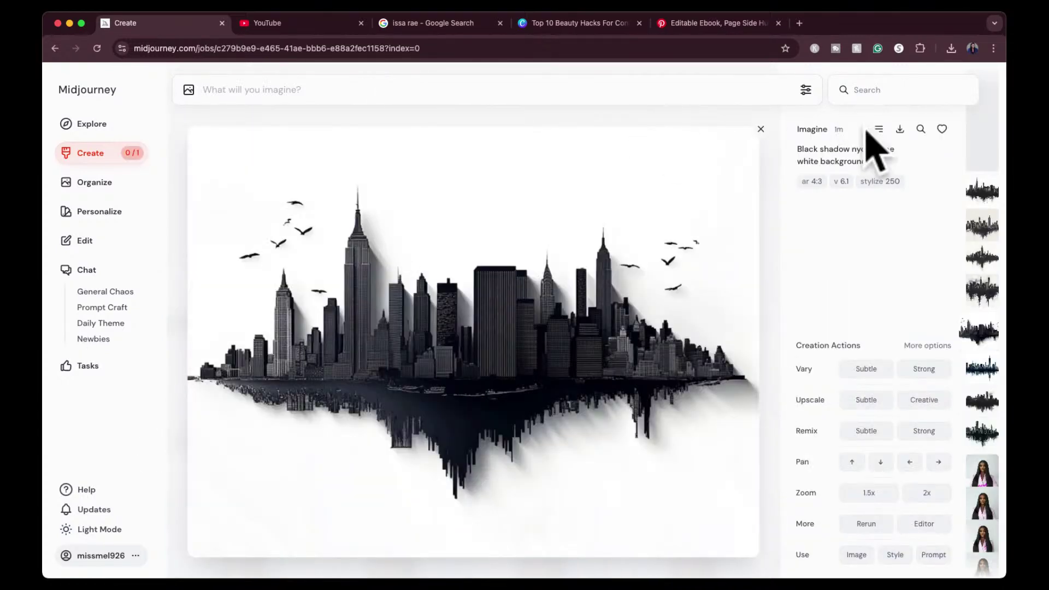
pyautogui.click(900, 131)
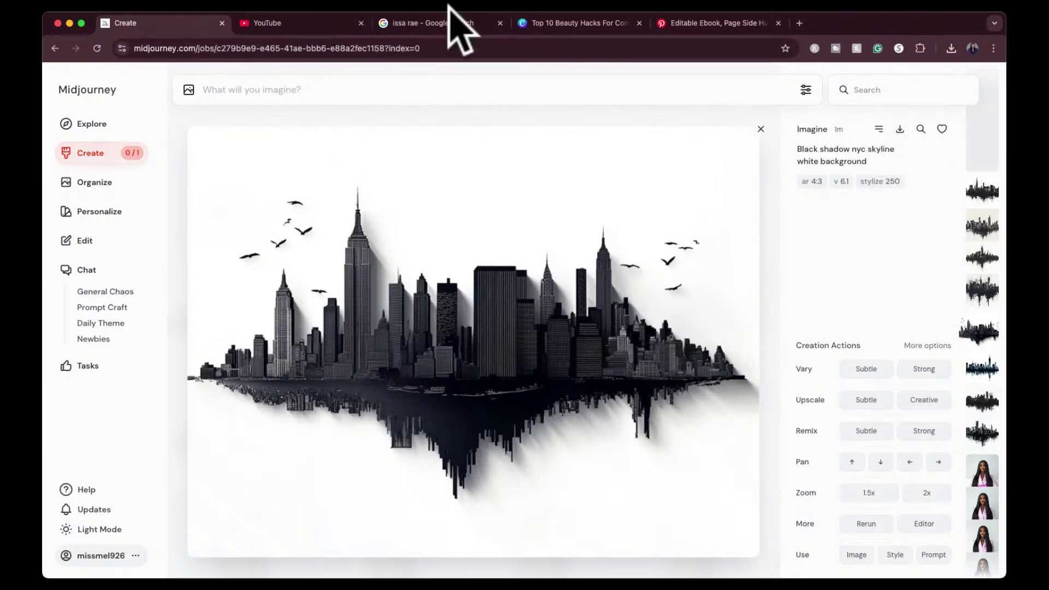
# Step: Switch to Canva and replace the black skyline graphic on page 2 with the downloaded Midjourney skyline, enlarged to about 2.9 by 2.2
pyautogui.click(557, 23)
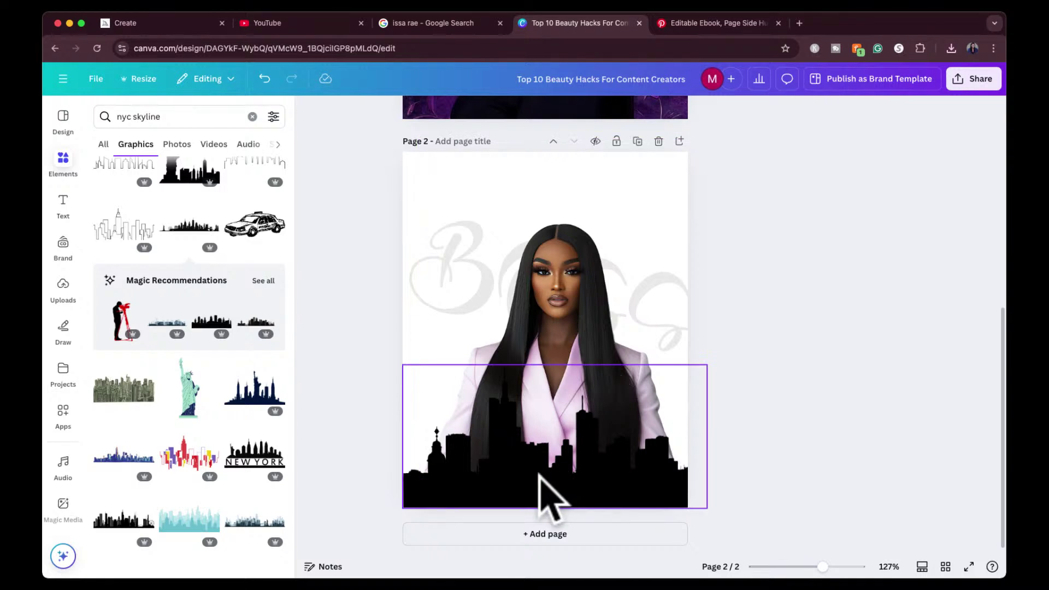
pyautogui.click(540, 493)
pyautogui.press('Delete')
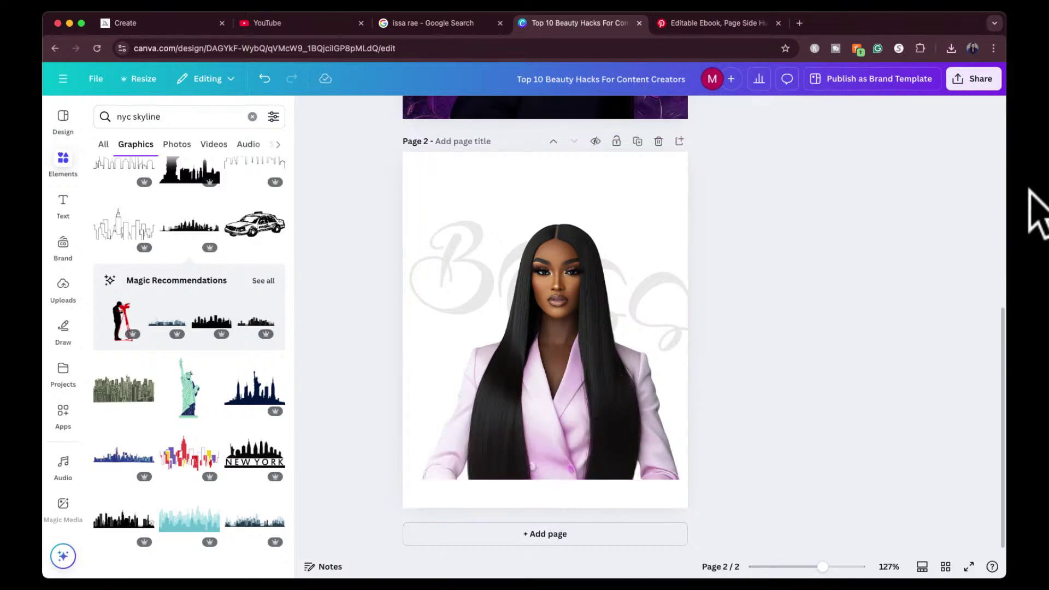
pyautogui.click(1033, 212)
pyautogui.moveTo(682, 241); pyautogui.dragTo(515, 351)
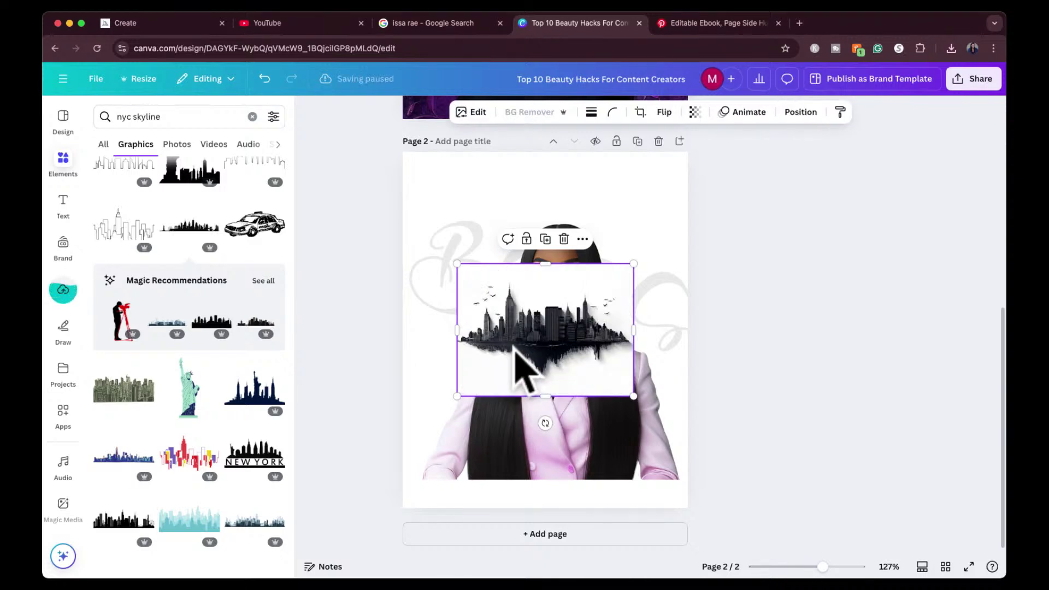
pyautogui.moveTo(632, 398); pyautogui.dragTo(666, 421)
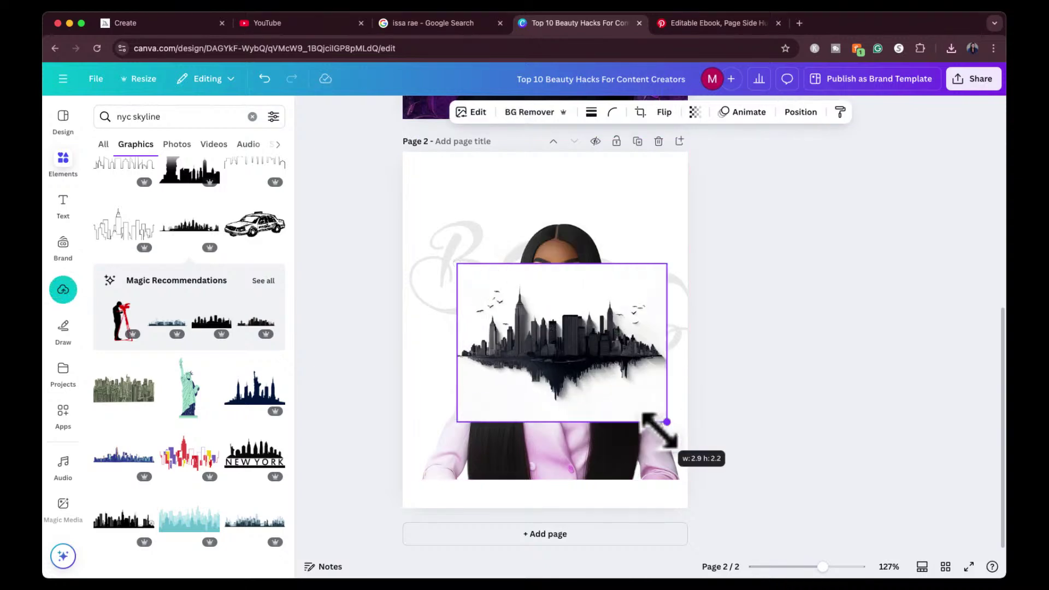
# Step: Upscale the selected skyline image at 2x with Image Upscaler
pyautogui.scroll(-5, 66, 437)
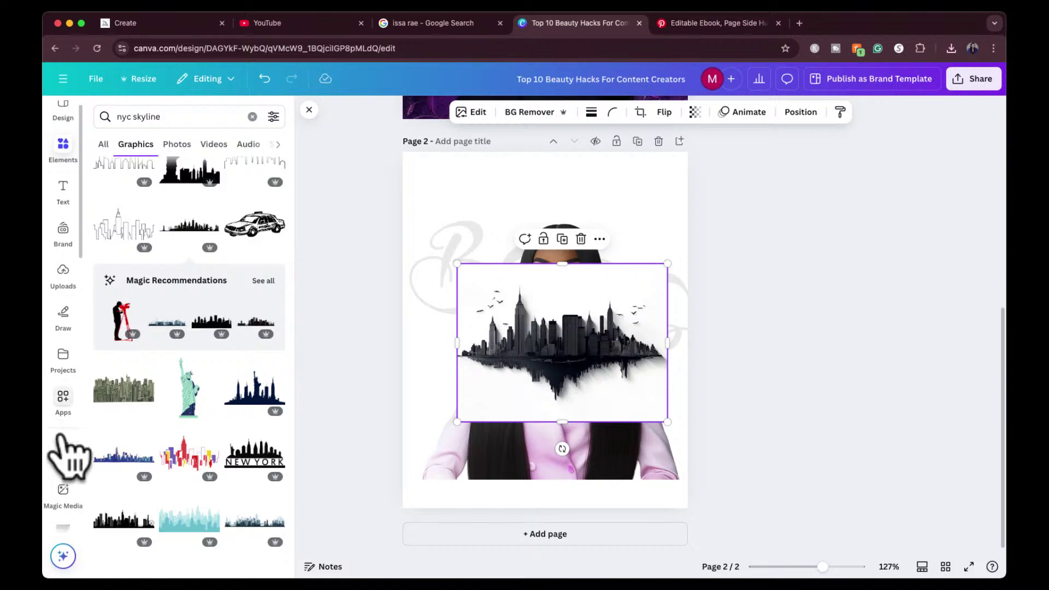
pyautogui.scroll(3, 66, 180)
pyautogui.scroll(2, 68, 175)
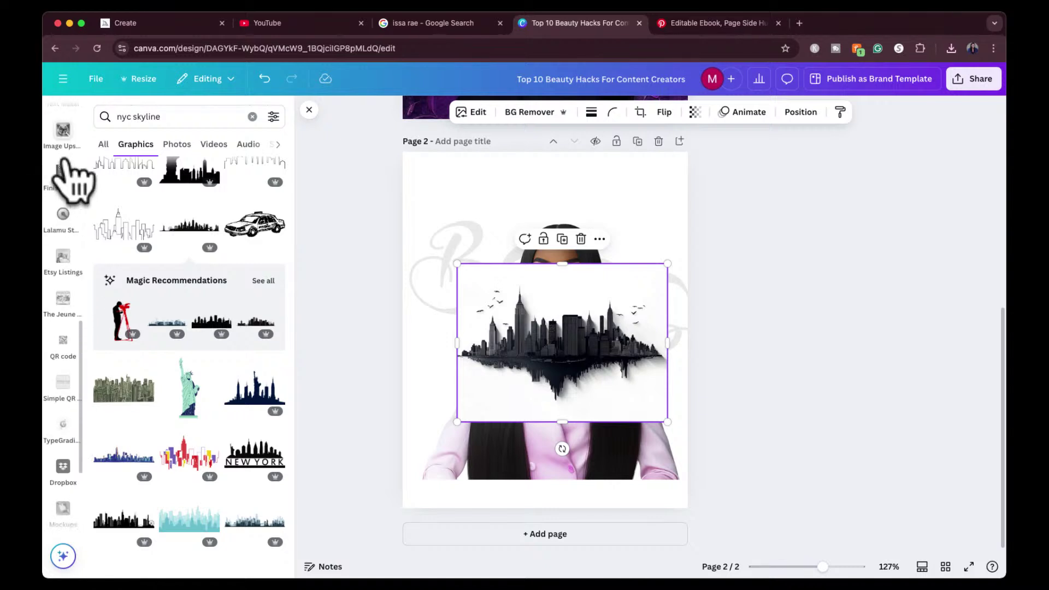
pyautogui.click(62, 144)
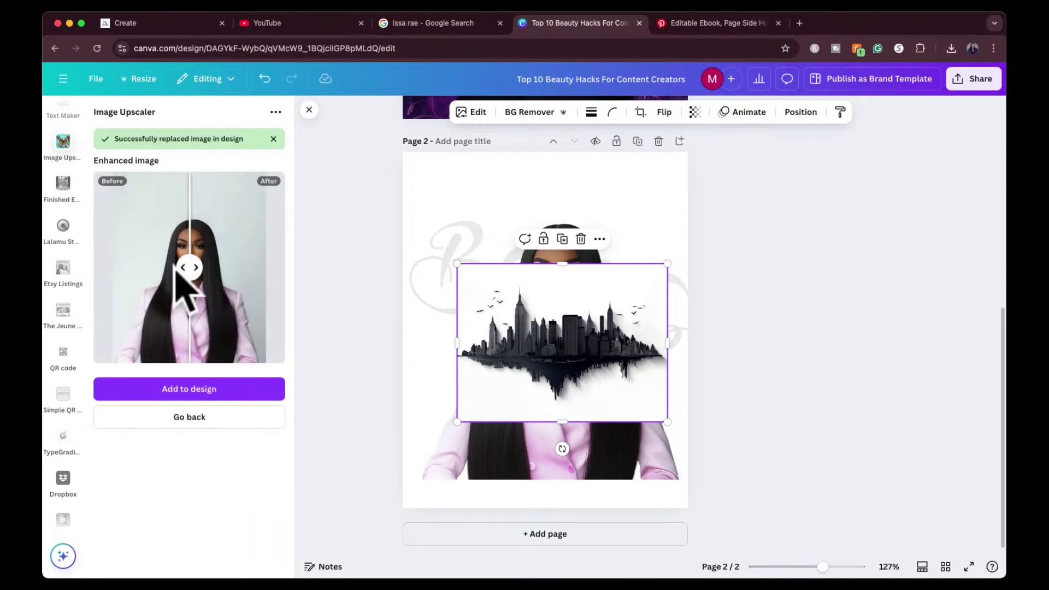
pyautogui.click(195, 425)
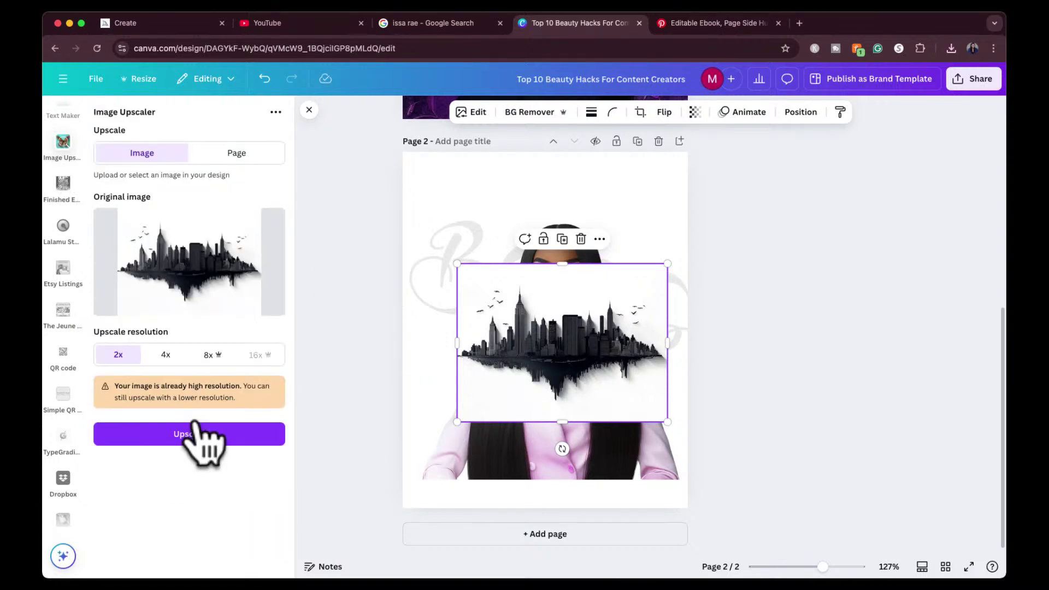
pyautogui.click(160, 436)
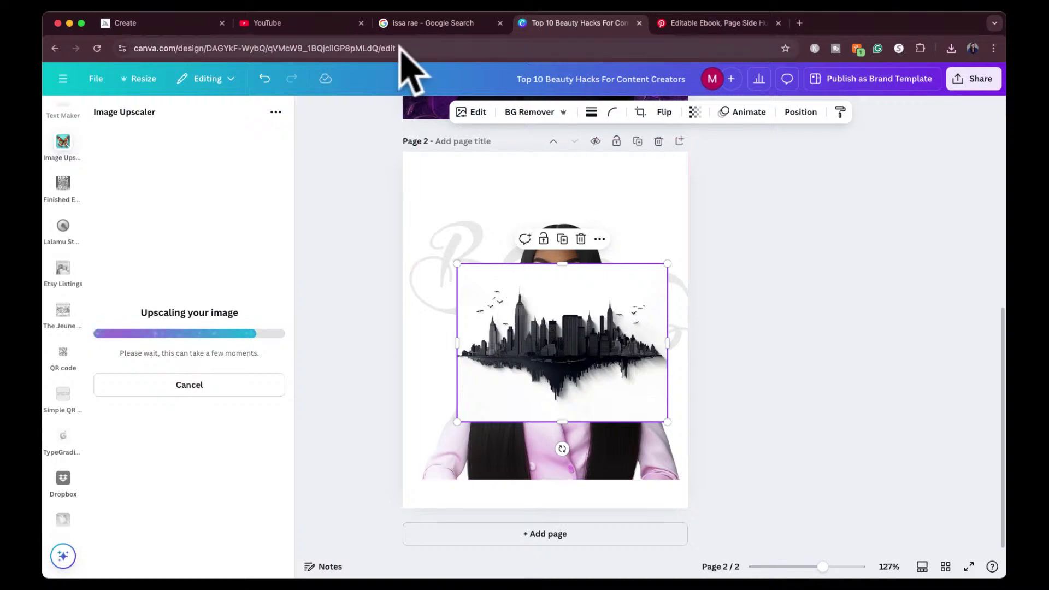
# Step: Switch to Midjourney, look over the generated skyline sets, and return to Canva
pyautogui.click(177, 22)
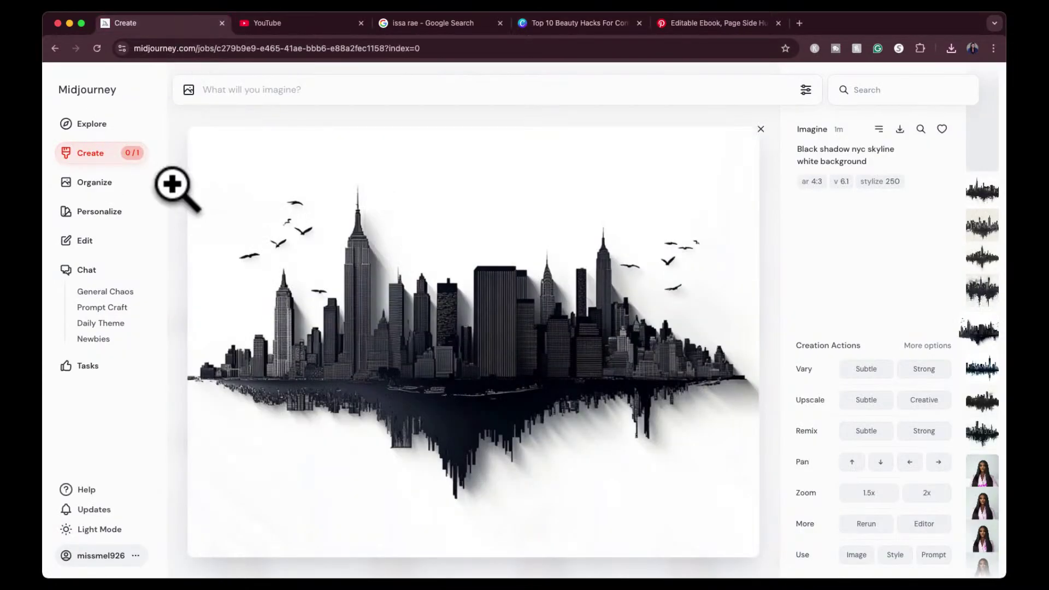
pyautogui.click(117, 157)
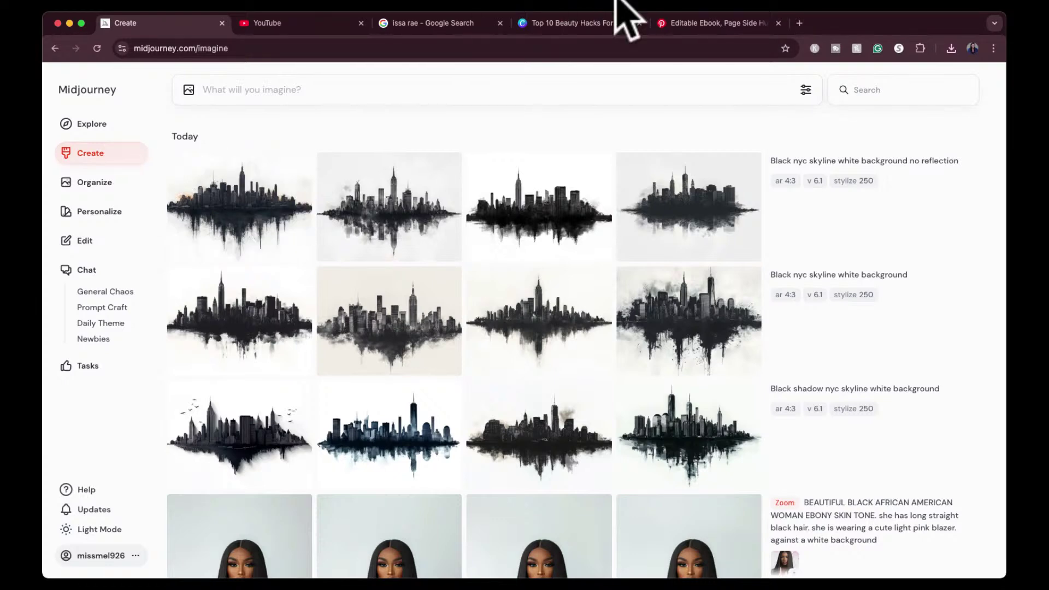
pyautogui.click(587, 23)
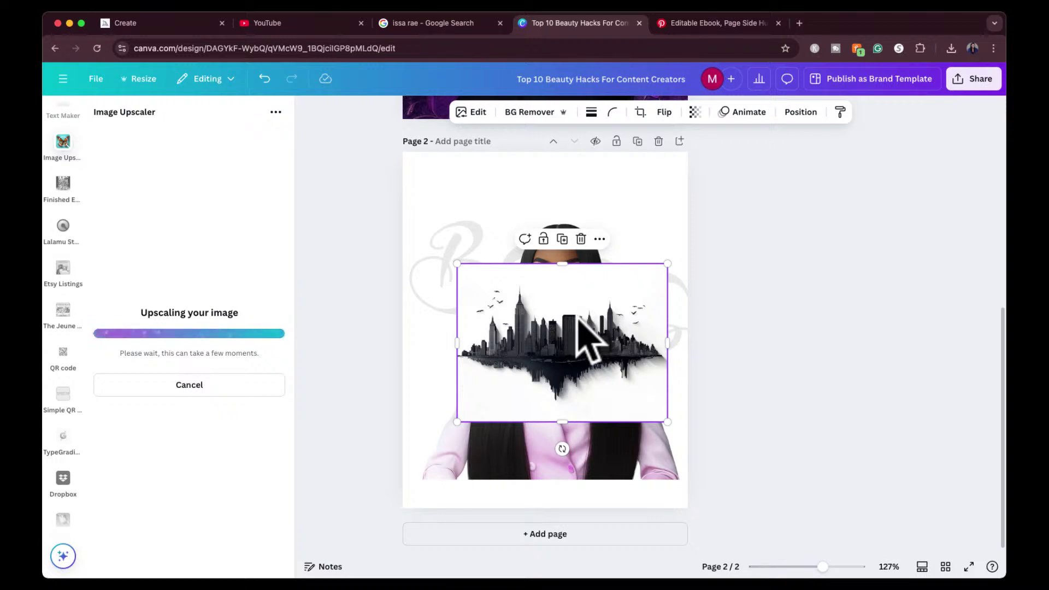
# Step: Replace the skyline with its upscaled version and crop away the reflection below the buildings
pyautogui.click(232, 363)
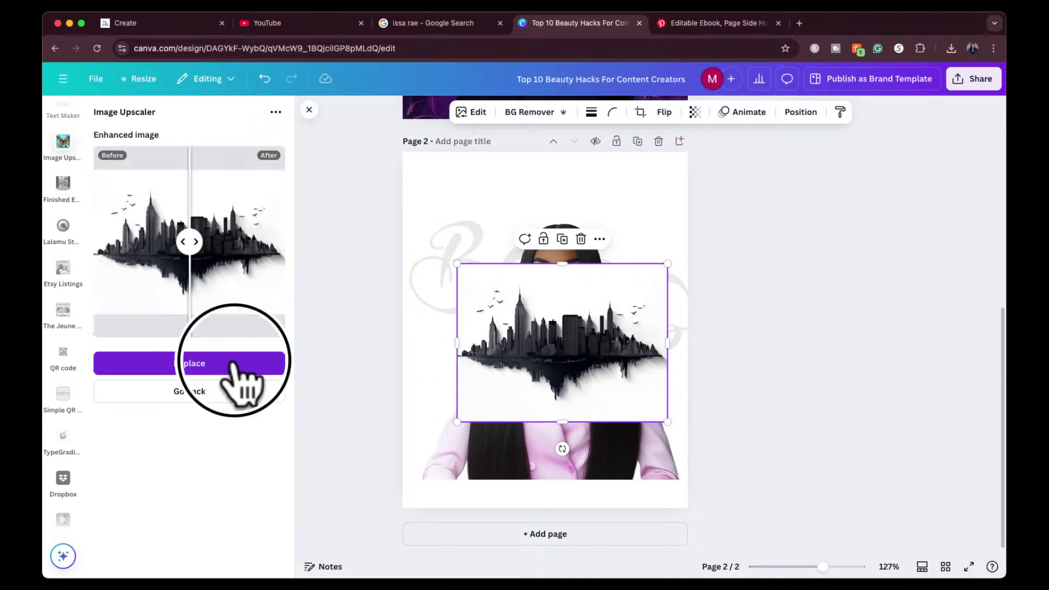
pyautogui.scroll(5, 59, 197)
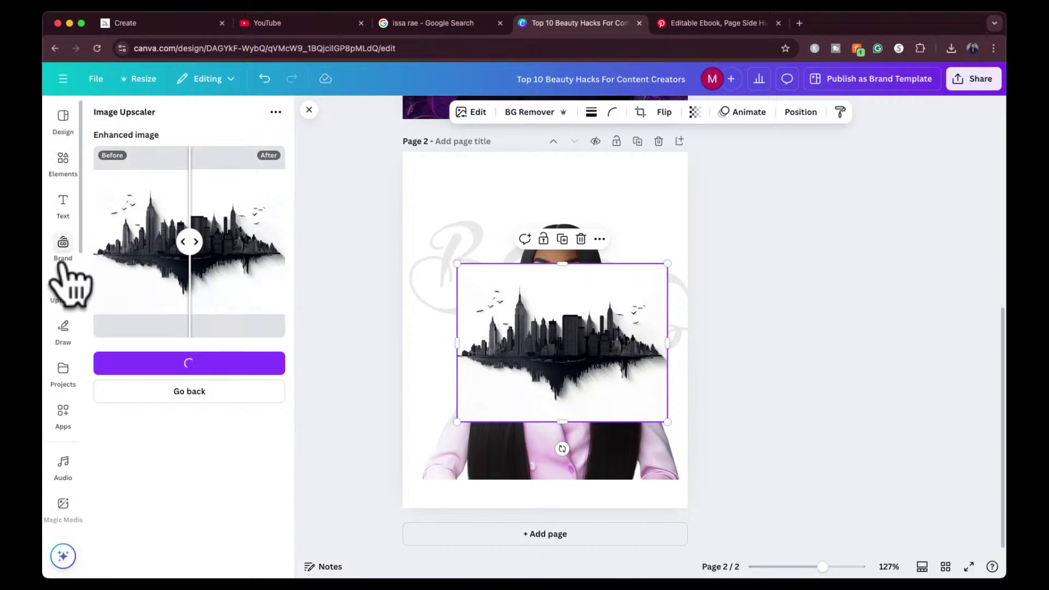
pyautogui.click(64, 306)
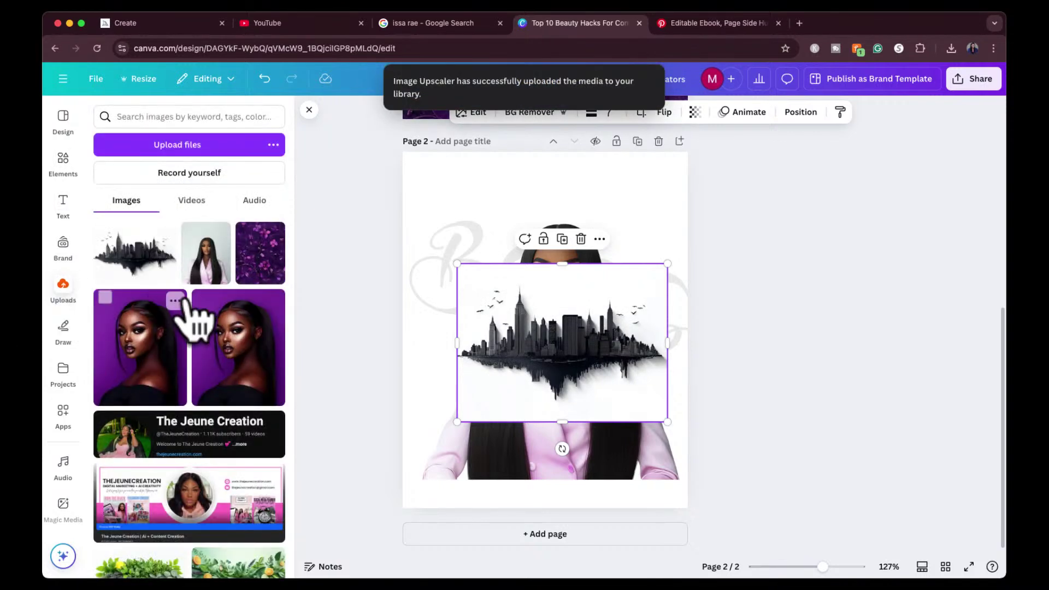
pyautogui.click(559, 343)
pyautogui.moveTo(559, 343); pyautogui.dragTo(561, 369)
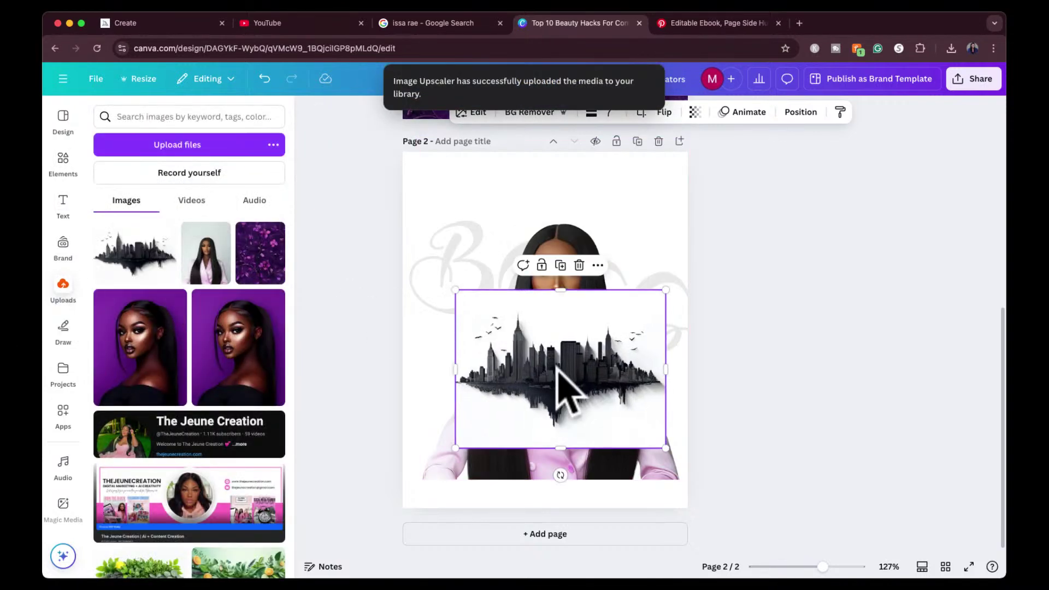
pyautogui.moveTo(560, 445); pyautogui.dragTo(557, 381)
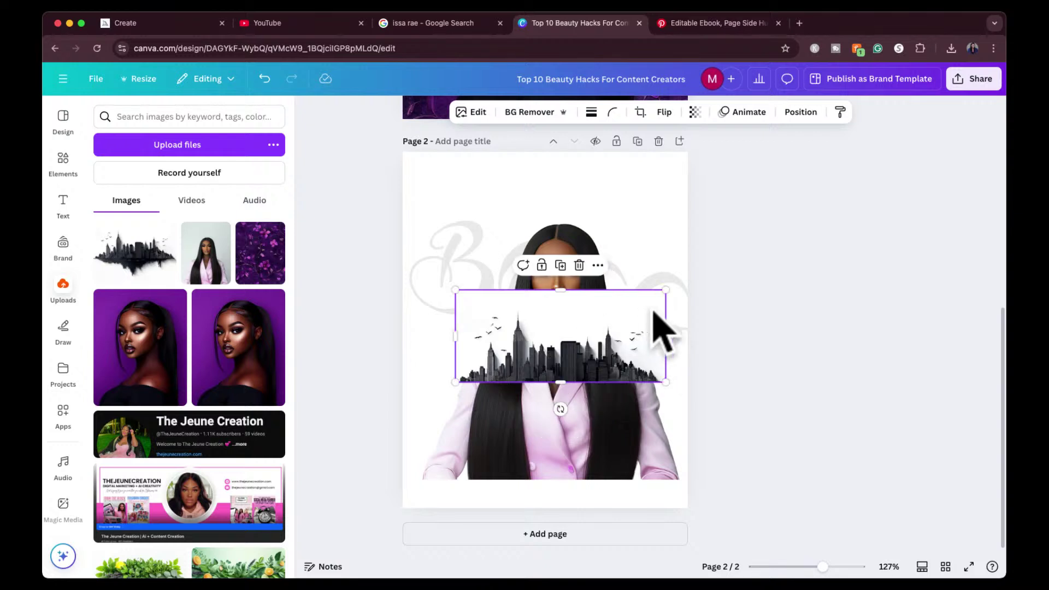
# Step: Remove the skyline's background, enlarge it past the page width, and centre it along the page's bottom edge
pyautogui.click(529, 112)
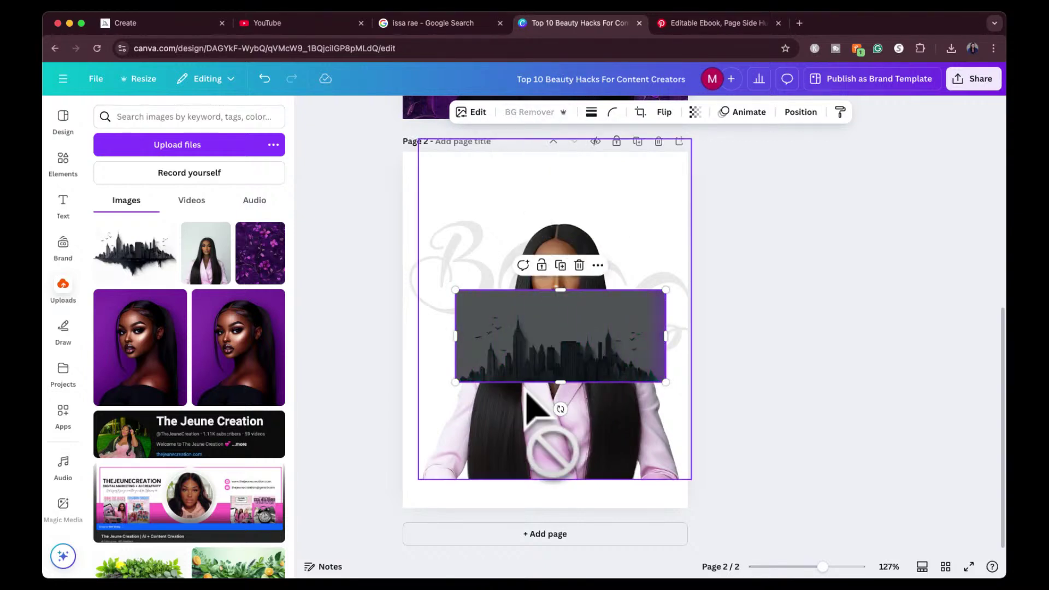
pyautogui.moveTo(547, 354); pyautogui.dragTo(495, 487)
pyautogui.moveTo(613, 416); pyautogui.dragTo(768, 346)
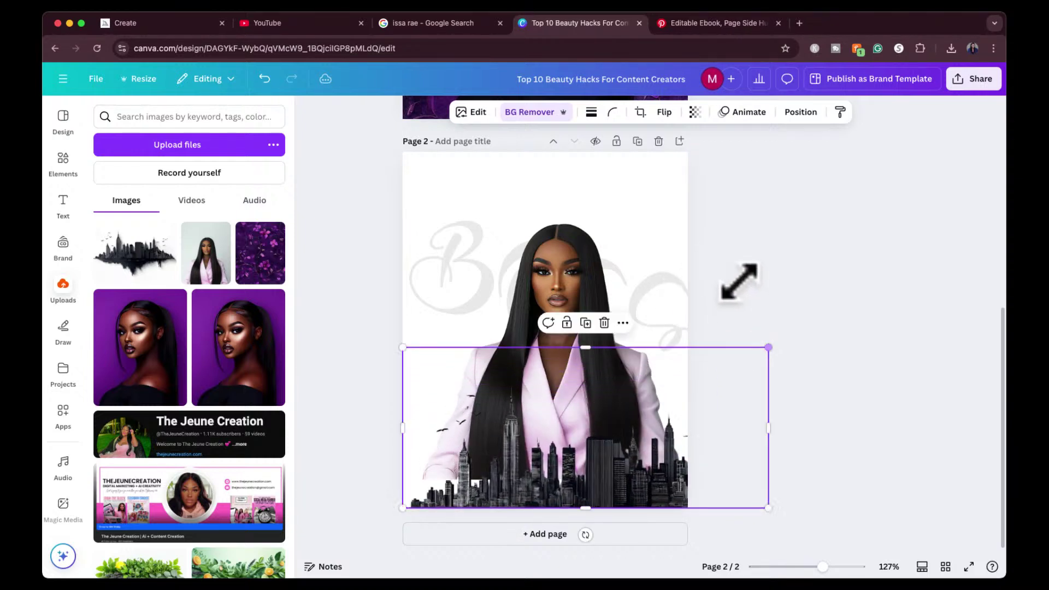
pyautogui.moveTo(589, 495); pyautogui.dragTo(558, 496)
pyautogui.click(765, 273)
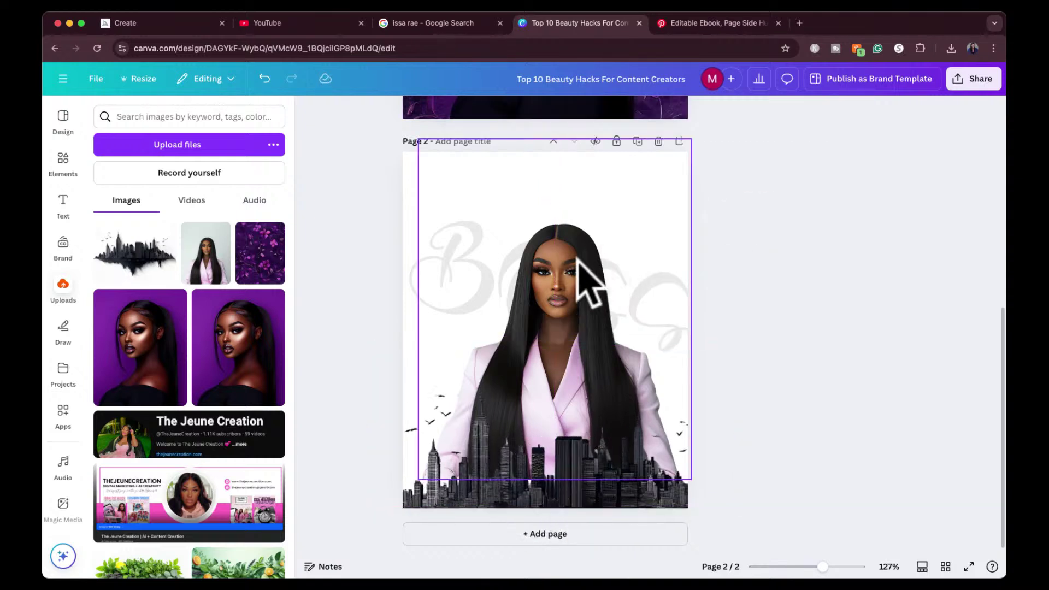
# Step: Move the woman's portrait slightly down and left so its cut-off lower edge sits behind the skyline
pyautogui.click(556, 326)
pyautogui.click(563, 299)
pyautogui.moveTo(563, 299); pyautogui.dragTo(547, 321)
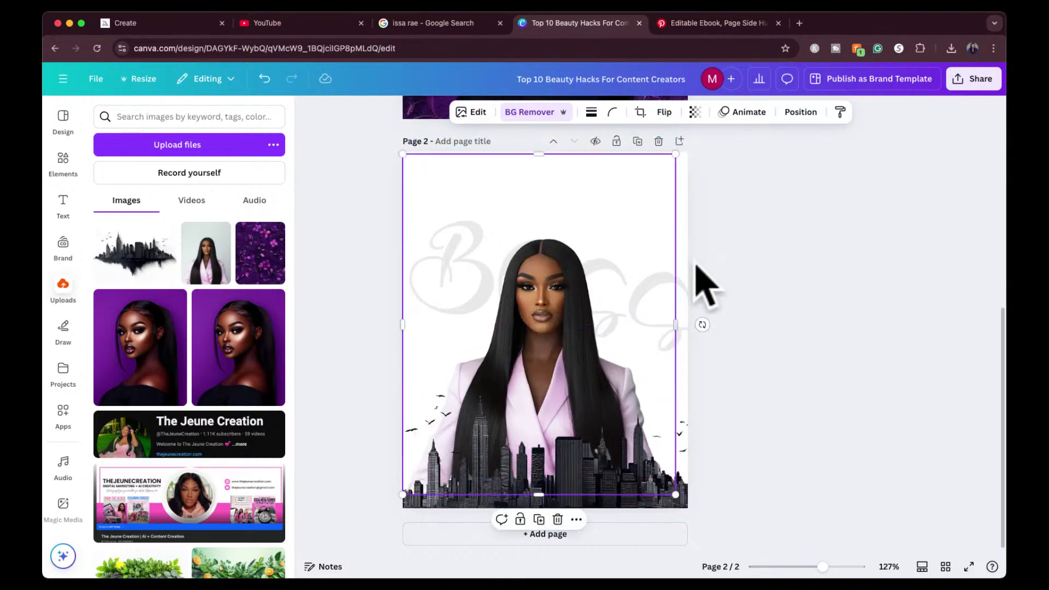
pyautogui.click(721, 263)
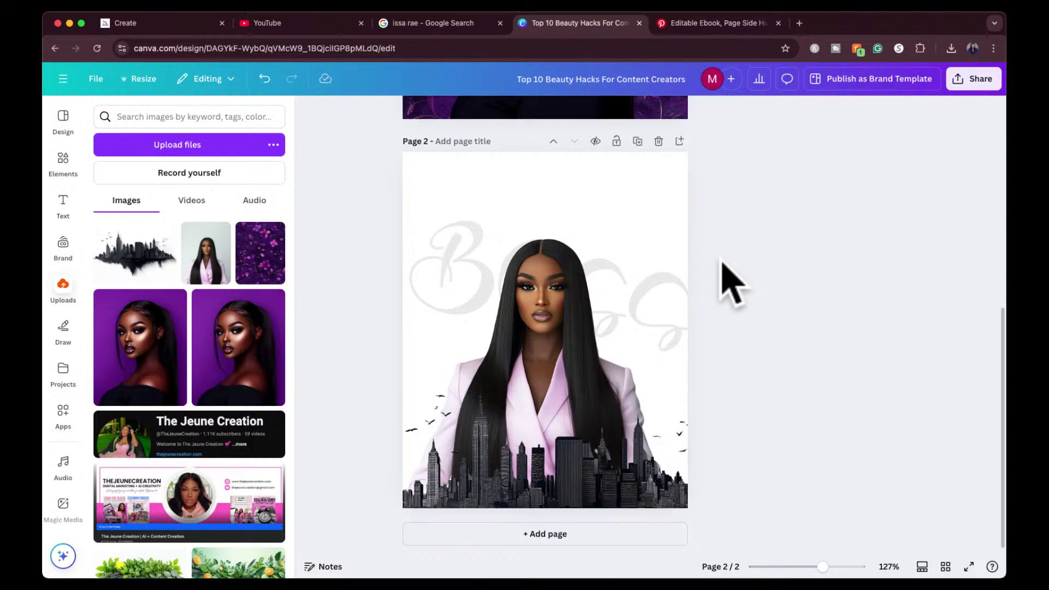
# Step: Check the Girl Boss reference on Pinterest, return to Canva, and search the graphics for "cute font"
pyautogui.click(705, 24)
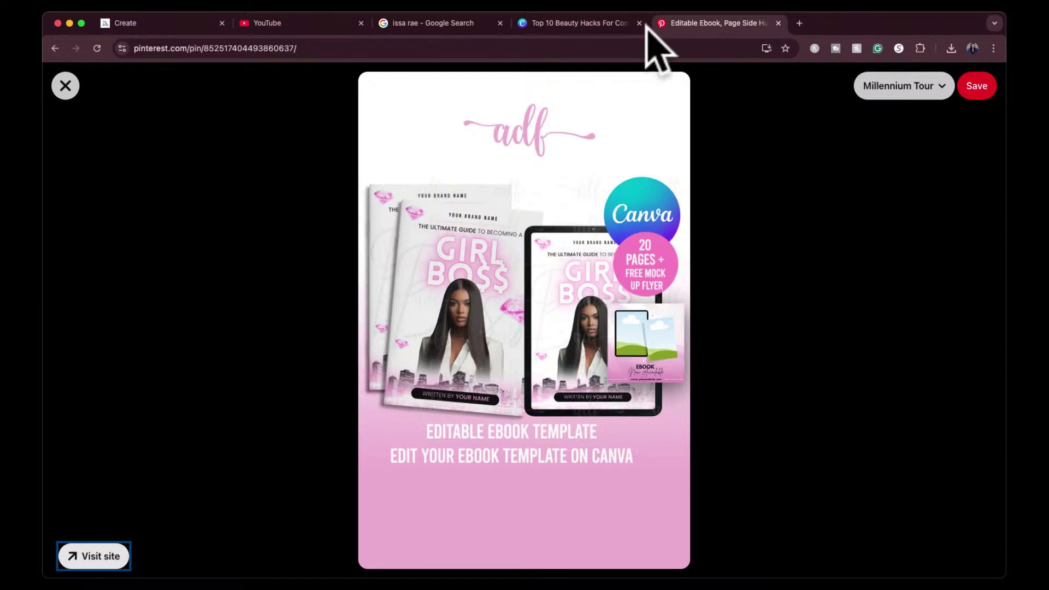
pyautogui.click(598, 27)
pyautogui.click(63, 161)
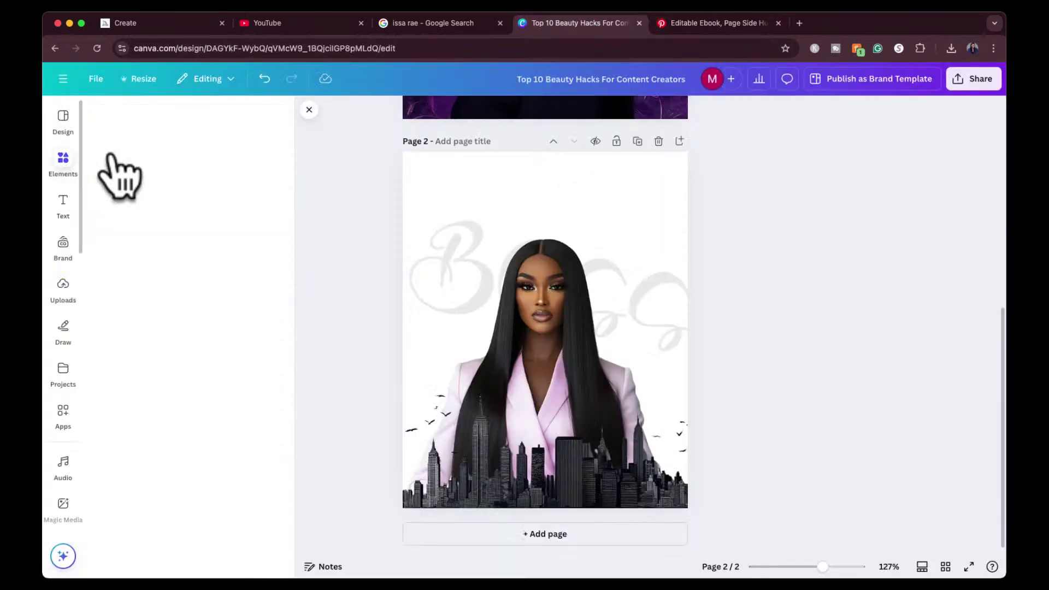
pyautogui.tripleClick(156, 117)
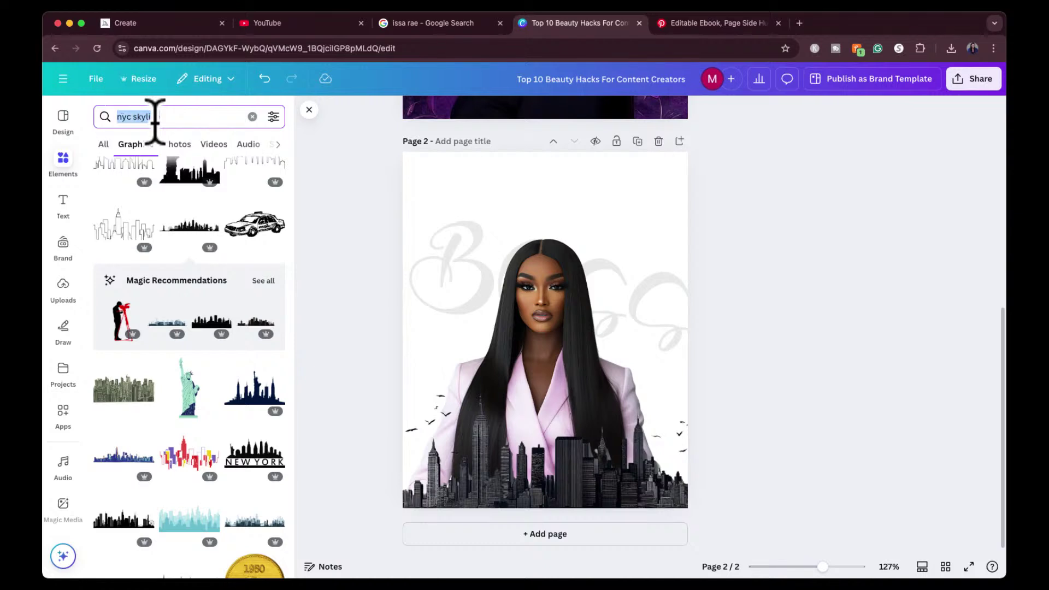
pyautogui.write('cute')
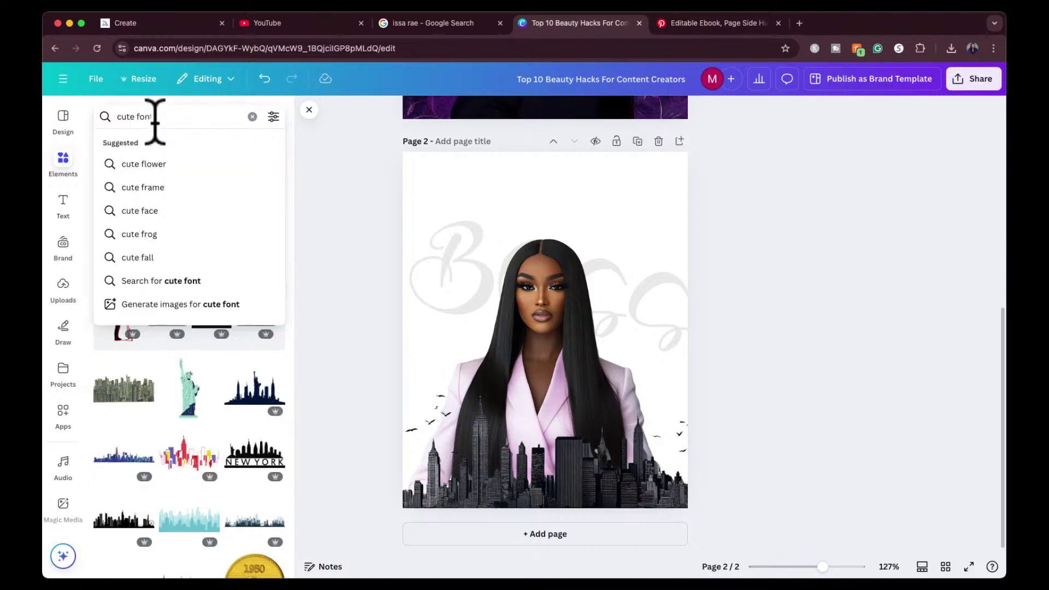
pyautogui.write(' font')
pyautogui.press('Return')
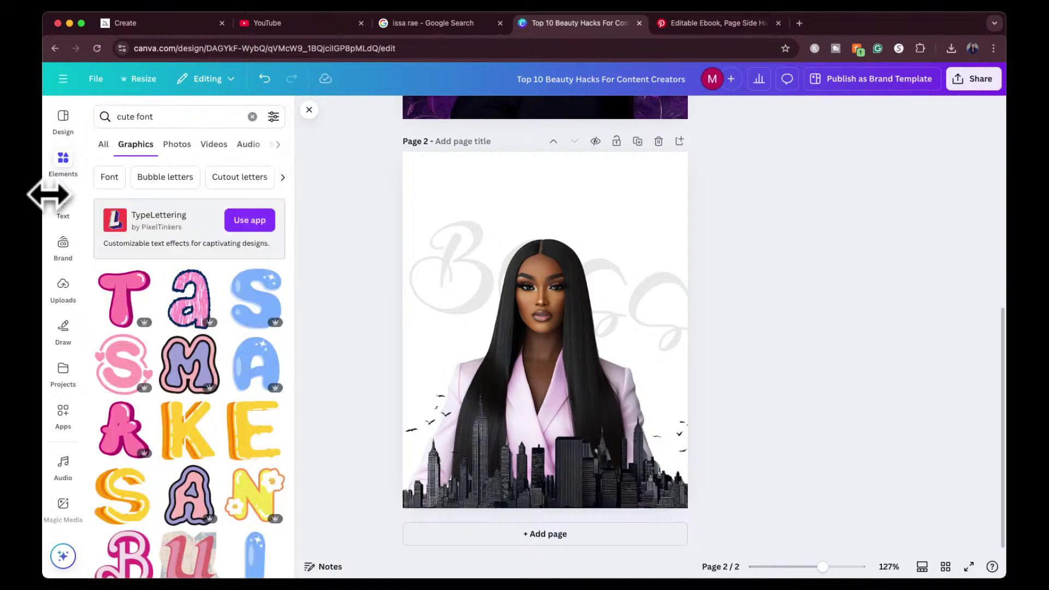
# Step: Add the pink retro letter B graphic to page 2 and place it over the top of the woman's head
pyautogui.scroll(-4, 182, 431)
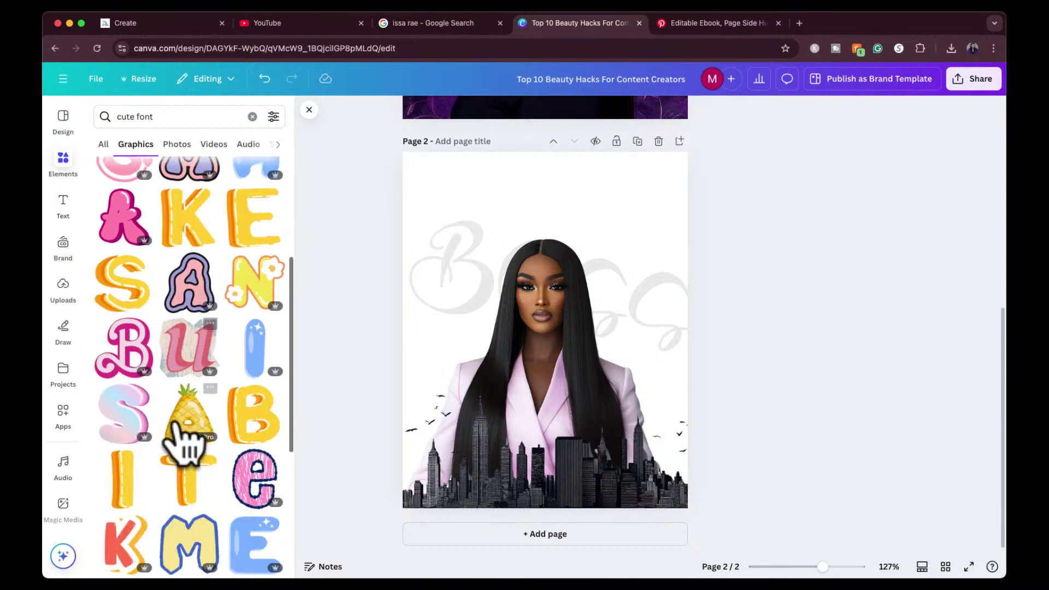
pyautogui.scroll(1, 180, 431)
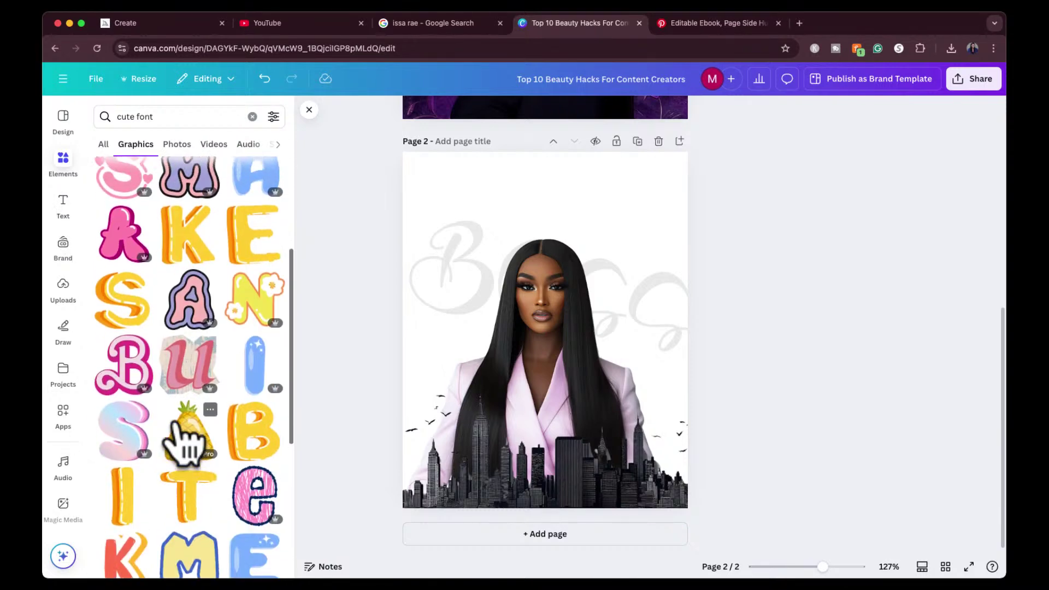
pyautogui.click(128, 377)
pyautogui.moveTo(562, 344); pyautogui.dragTo(545, 254)
# Step: Open the TypeLettering app suggested in the "cute font" graphics results
pyautogui.scroll(4, 205, 372)
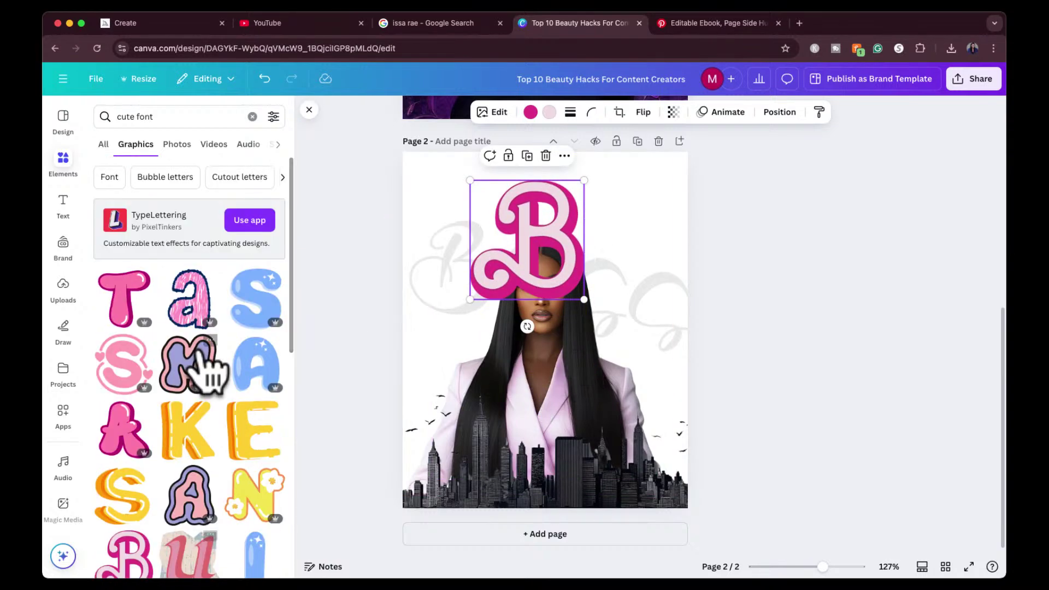
pyautogui.scroll(-6, 210, 402)
pyautogui.scroll(6, 210, 404)
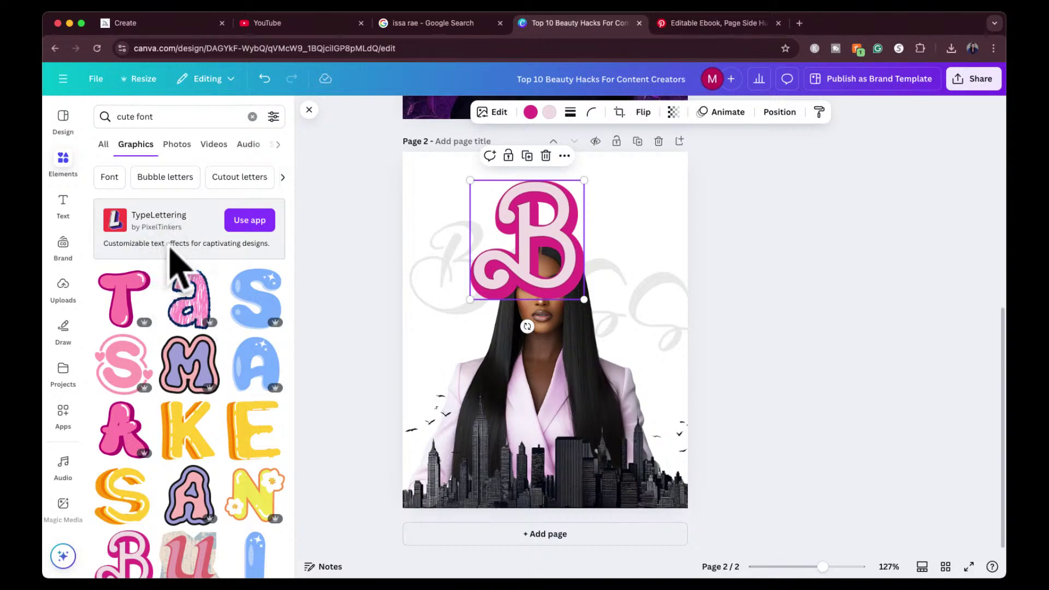
pyautogui.click(257, 231)
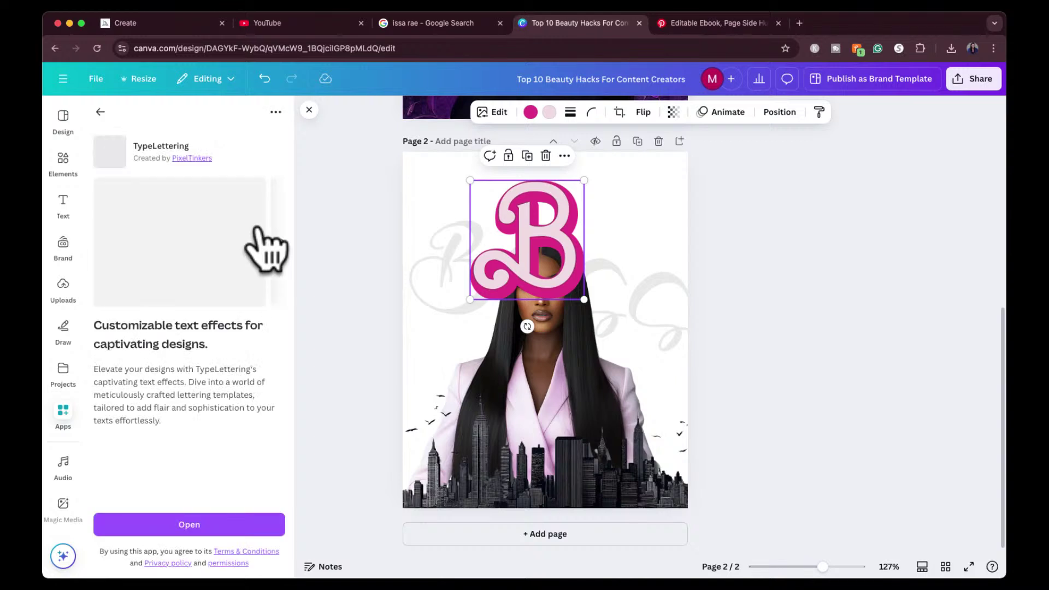
pyautogui.click(178, 523)
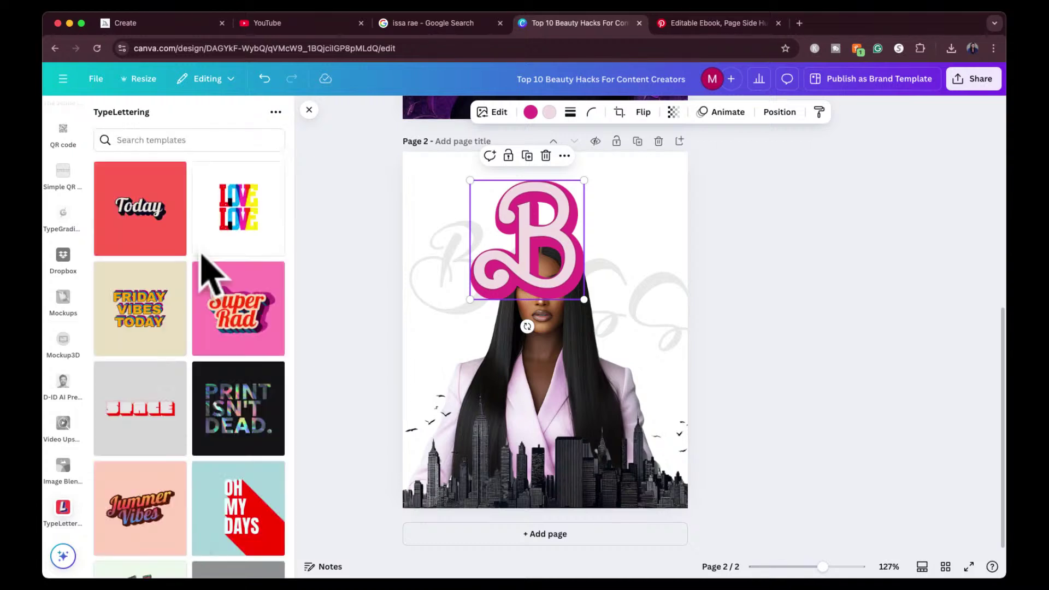
# Step: Browse the TypeLettering templates and choose the Holo Bold one with the "PRINT ISN'T DEAD." sample
pyautogui.scroll(-4, 209, 358)
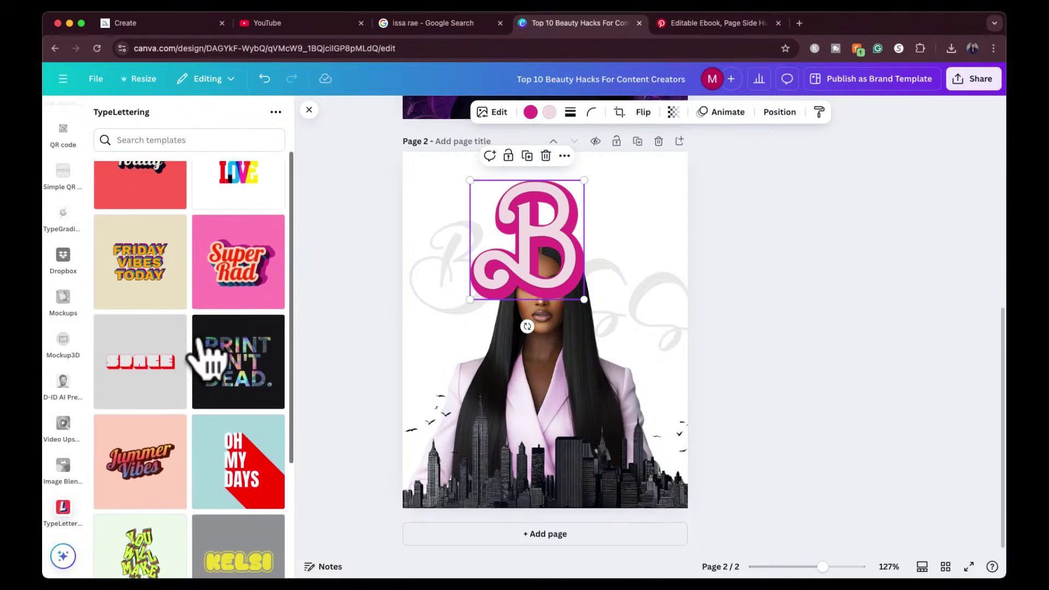
pyautogui.scroll(-4, 209, 358)
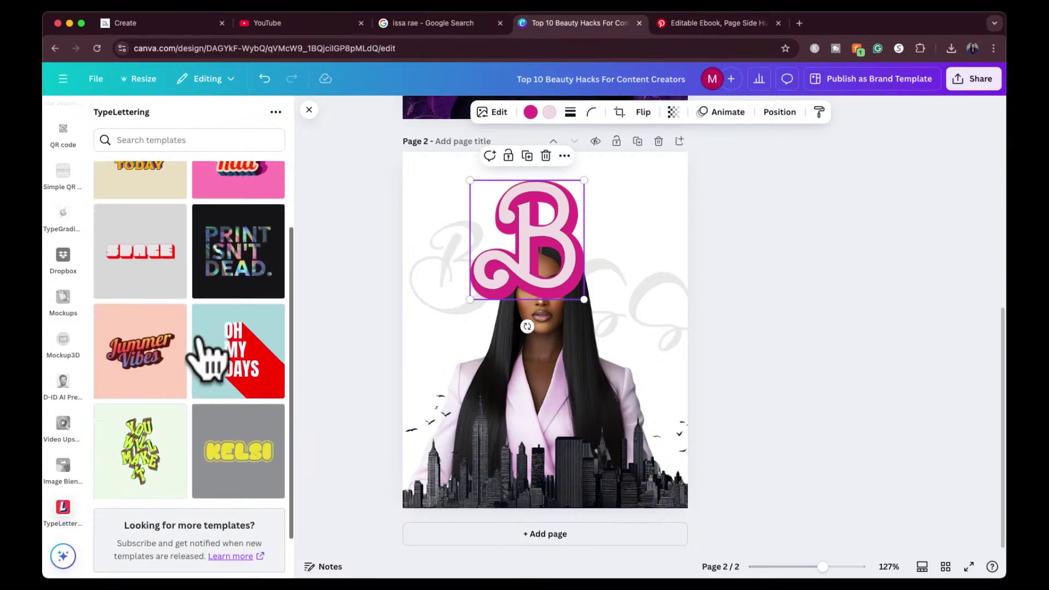
pyautogui.scroll(-1, 209, 358)
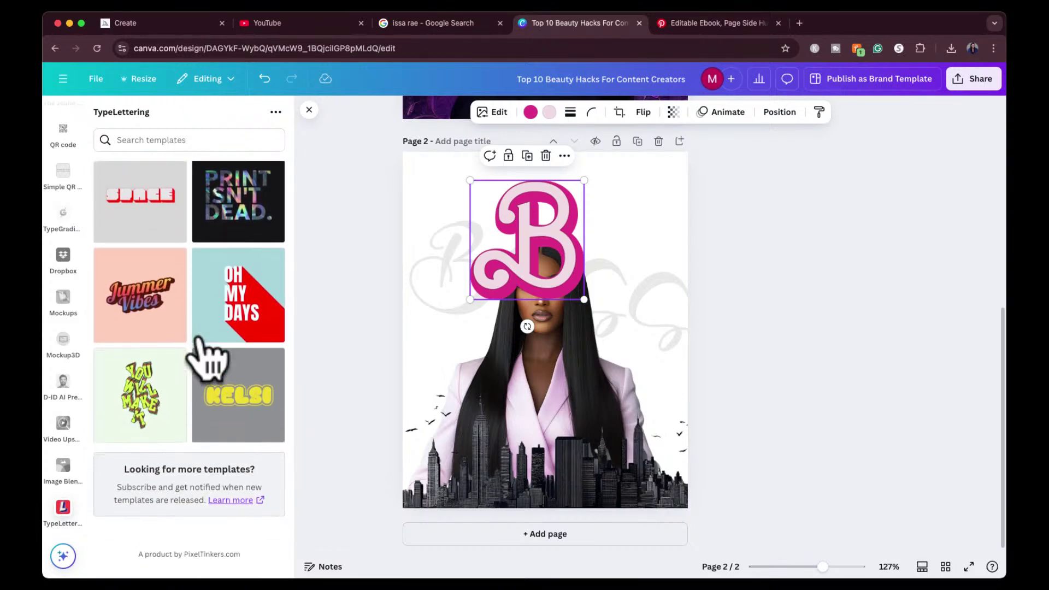
pyautogui.scroll(8, 209, 358)
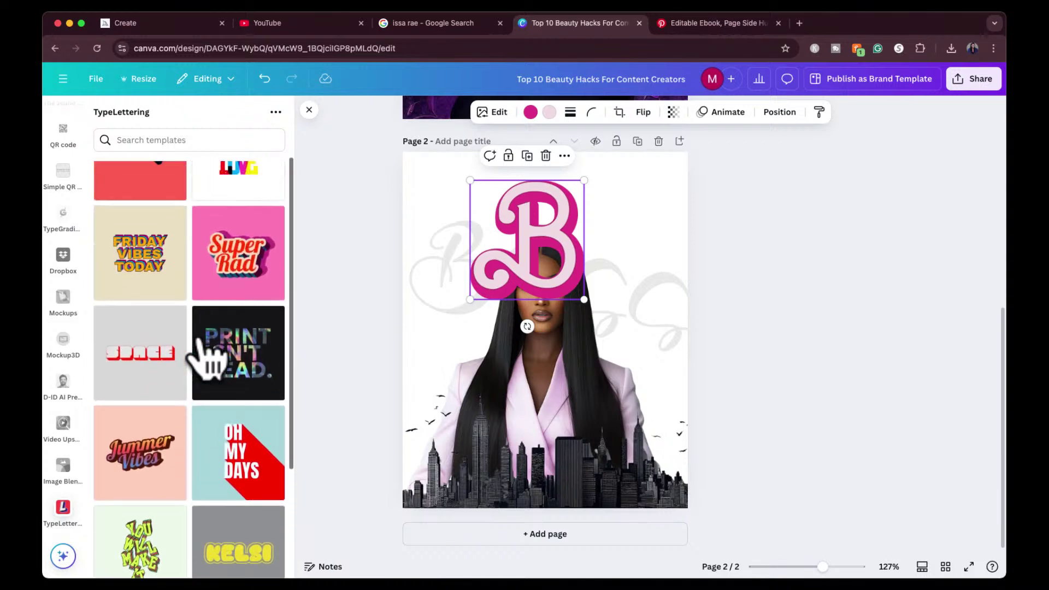
pyautogui.scroll(-6, 209, 358)
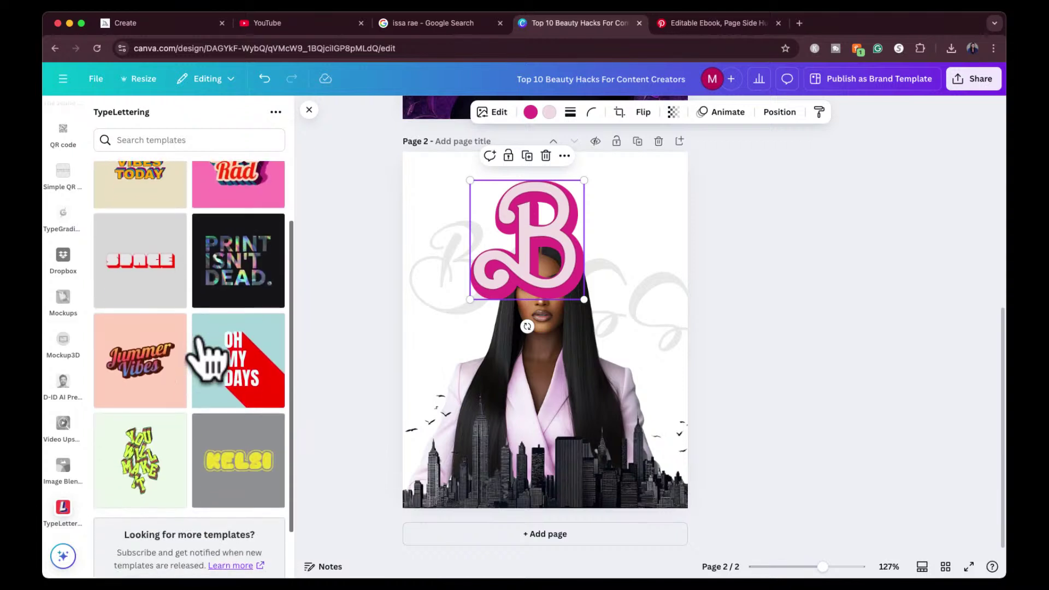
pyautogui.scroll(1, 210, 358)
pyautogui.scroll(2, 210, 355)
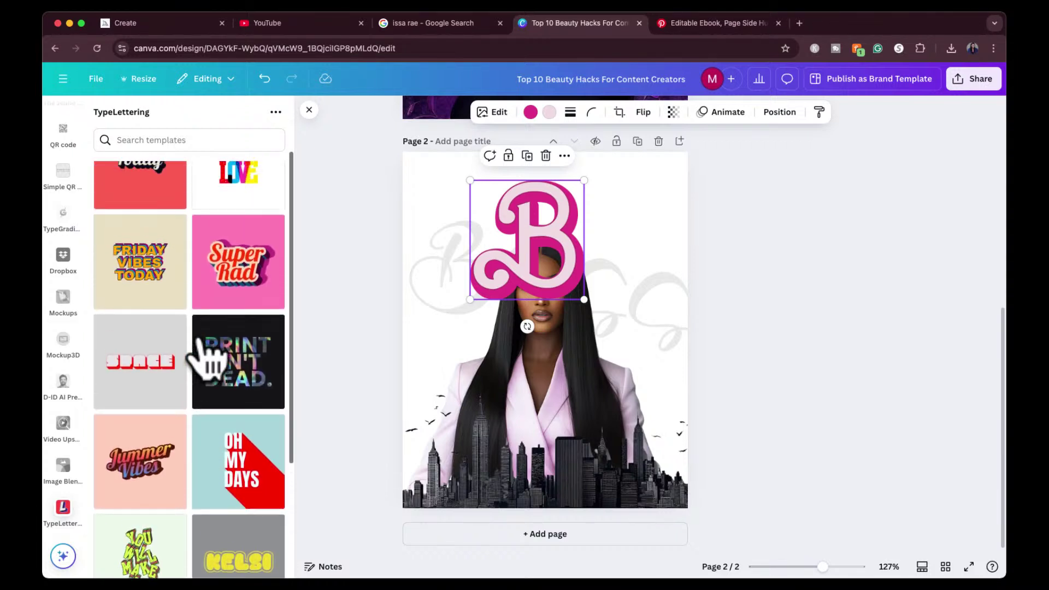
pyautogui.click(235, 388)
# Step: Replace the Holo Bold template's main text with BOSS
pyautogui.click(134, 410)
pyautogui.press('super+a')
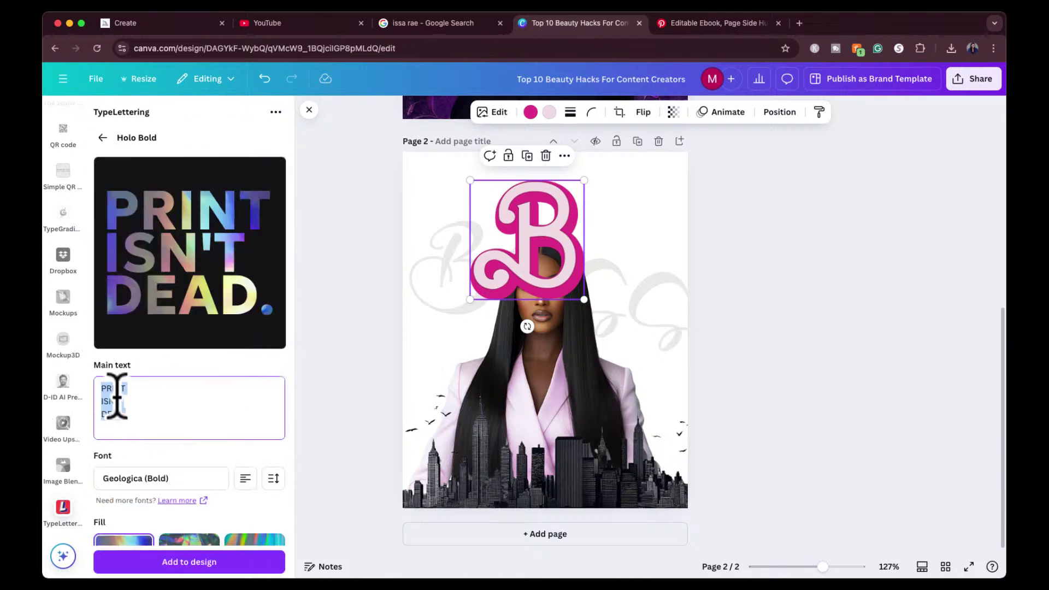
pyautogui.write('B')
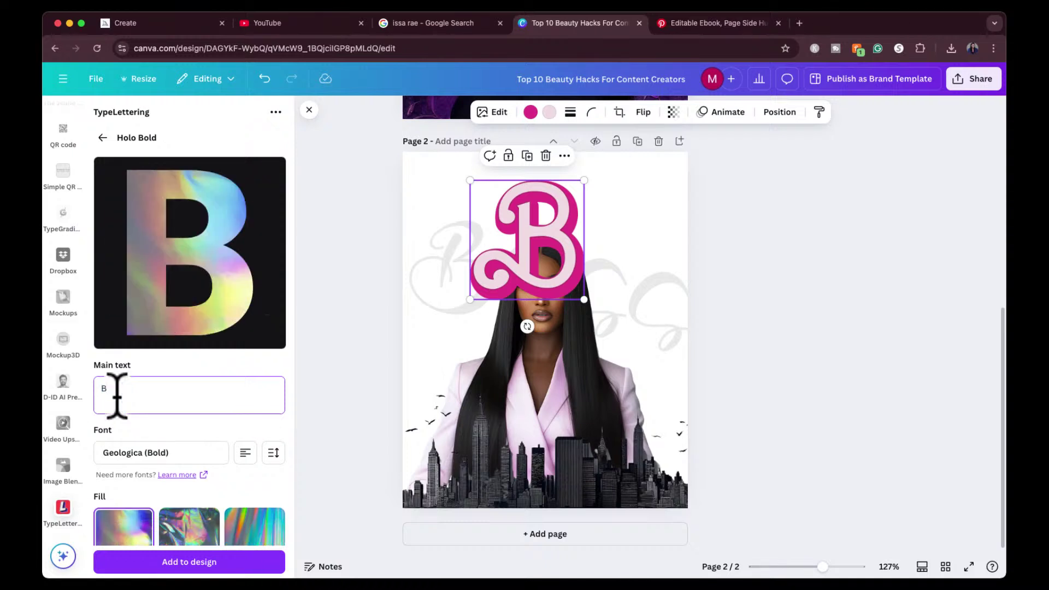
pyautogui.write('OSS')
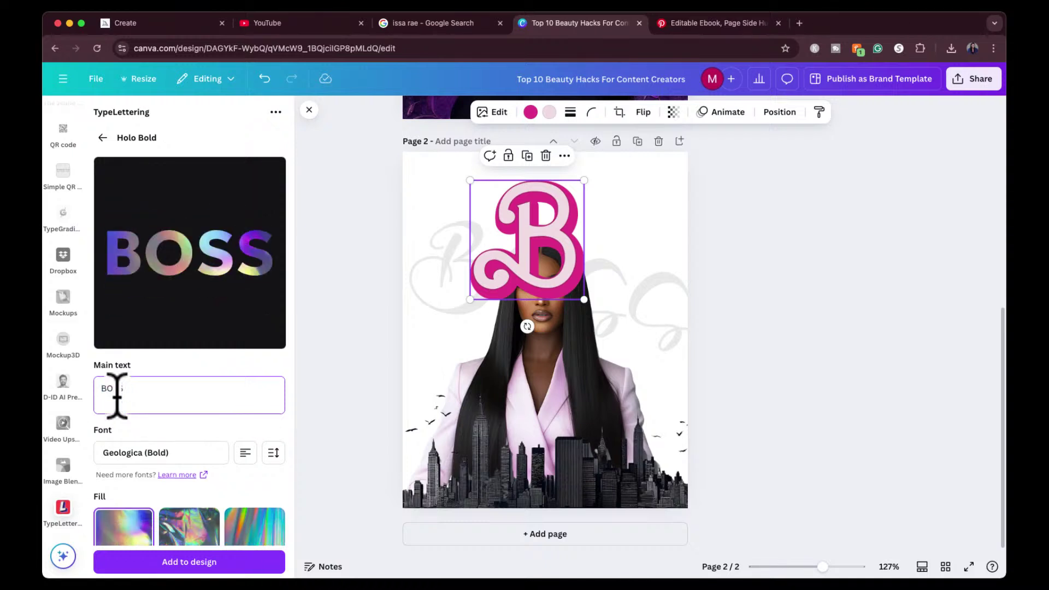
# Step: Check the title on the Pinterest reference, return to Canva, and set the lettering's main text to GIRL and BO$$ on two lines
pyautogui.click(726, 25)
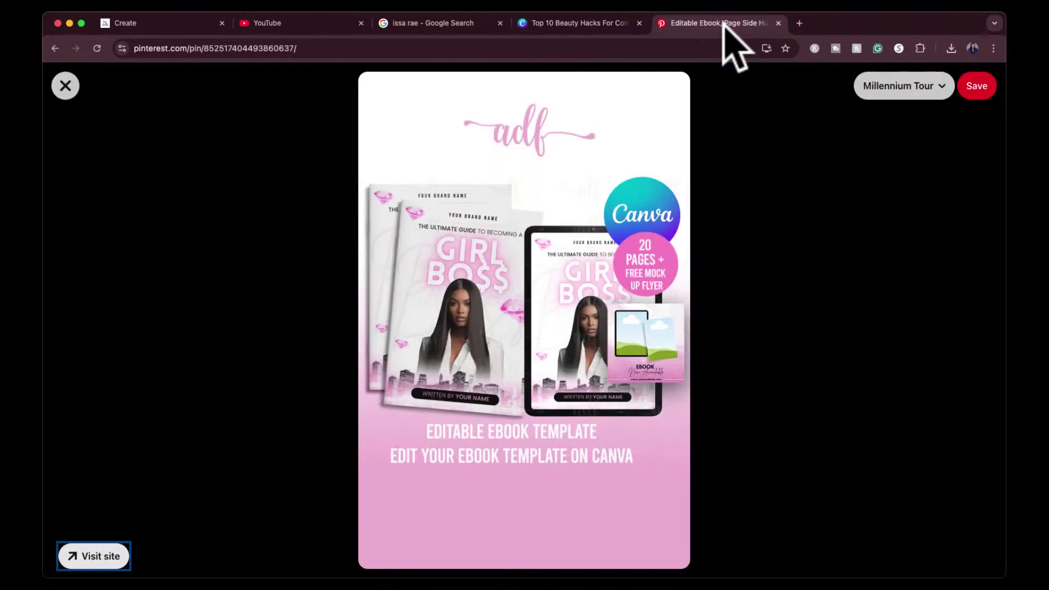
pyautogui.click(599, 21)
pyautogui.doubleClick(106, 388)
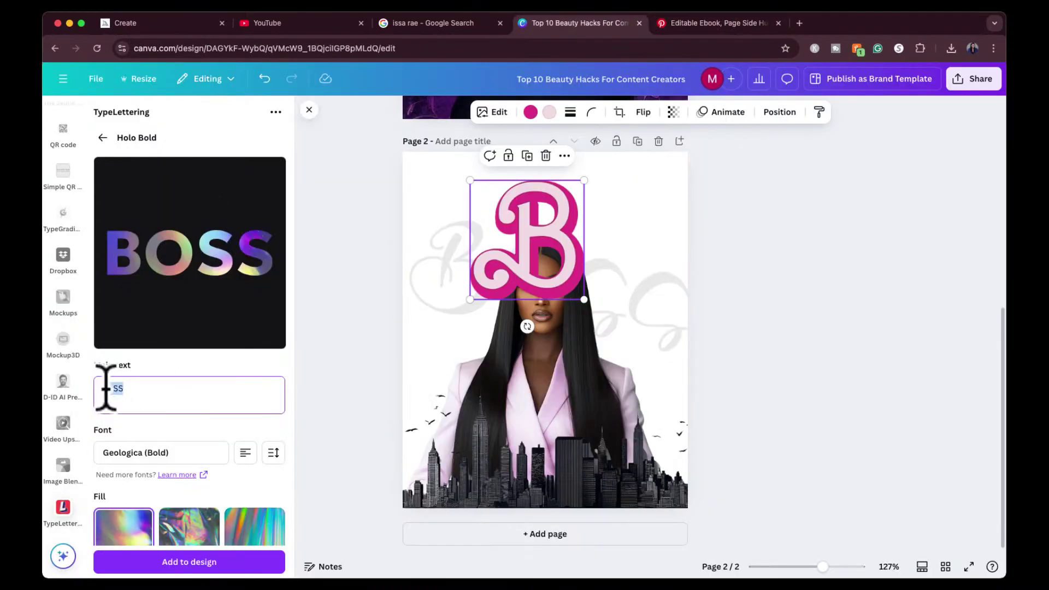
pyautogui.write('GIRL')
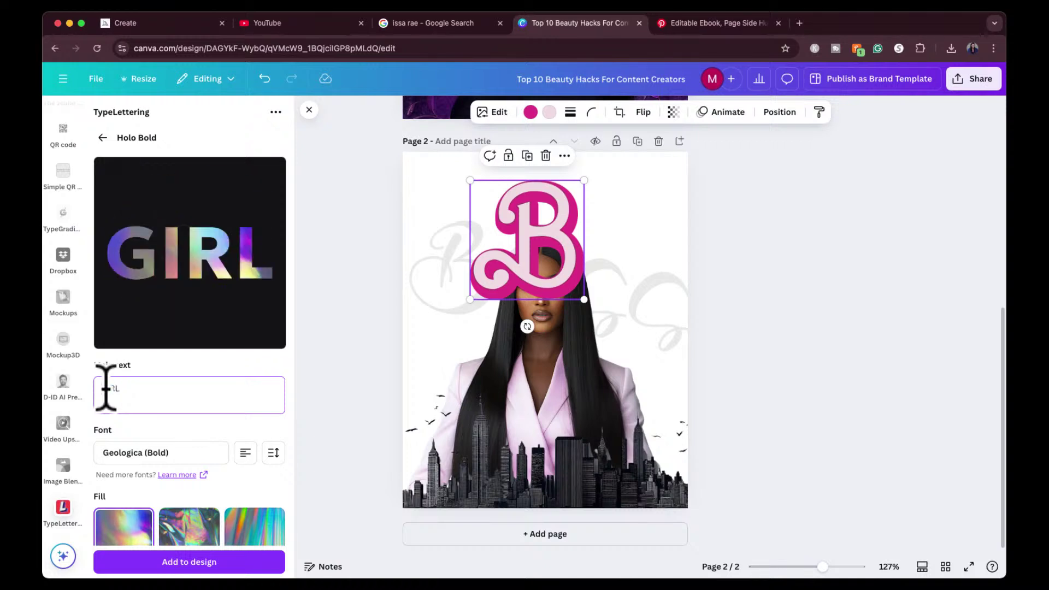
pyautogui.press('Return')
pyautogui.write('BO')
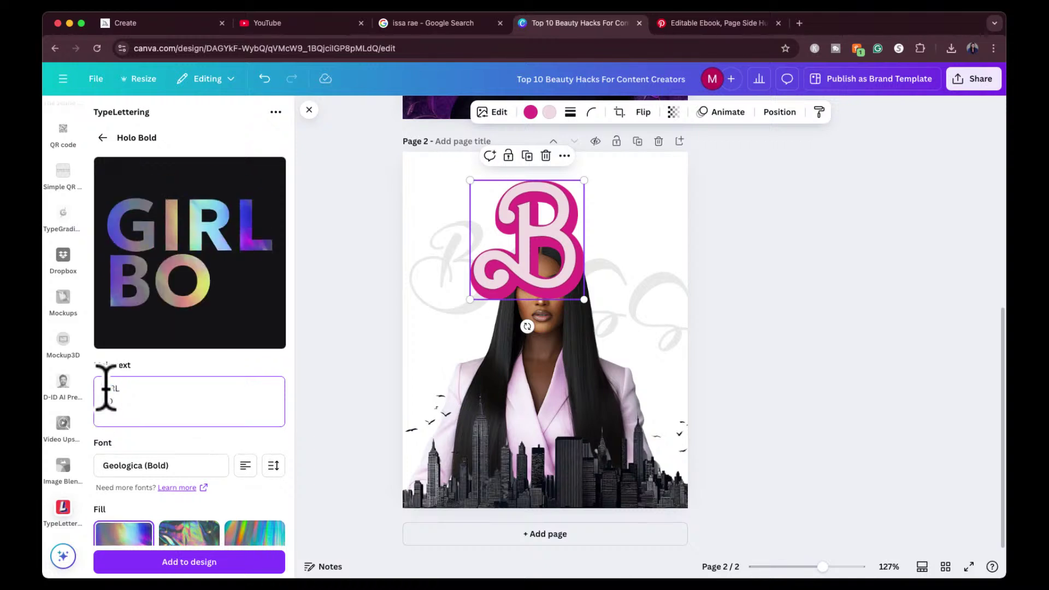
pyautogui.write('$$')
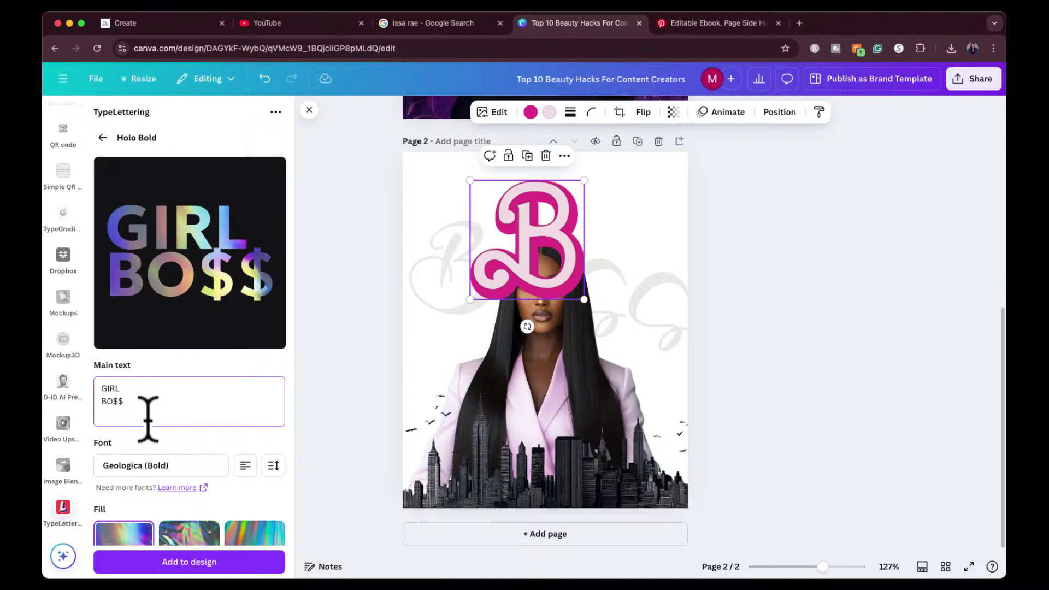
# Step: Centre-align the GIRL BO$$ lettering and set its line height to -3.2
pyautogui.click(244, 468)
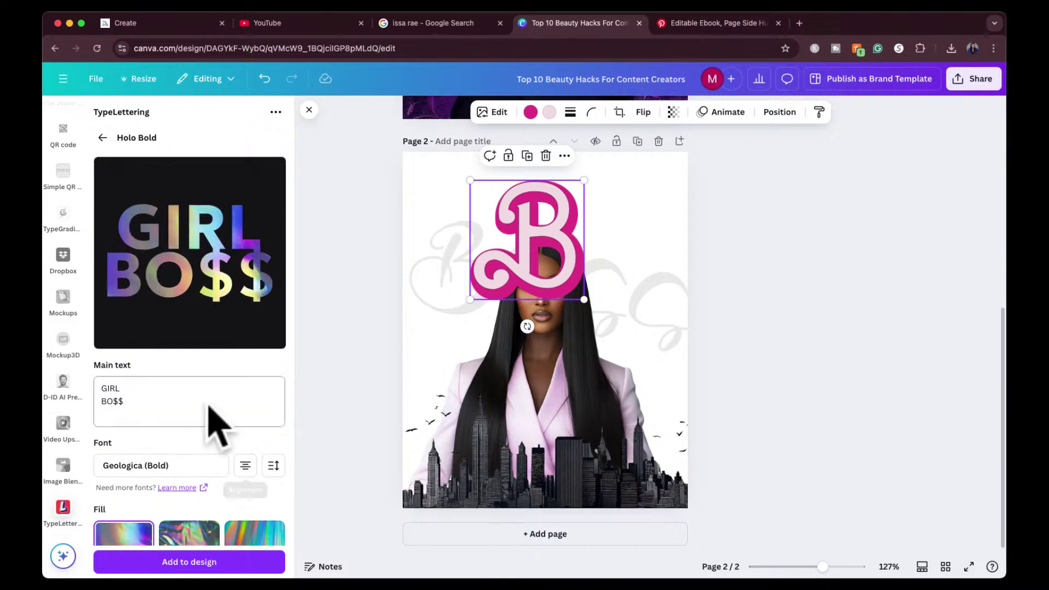
pyautogui.click(135, 392)
pyautogui.press('Return')
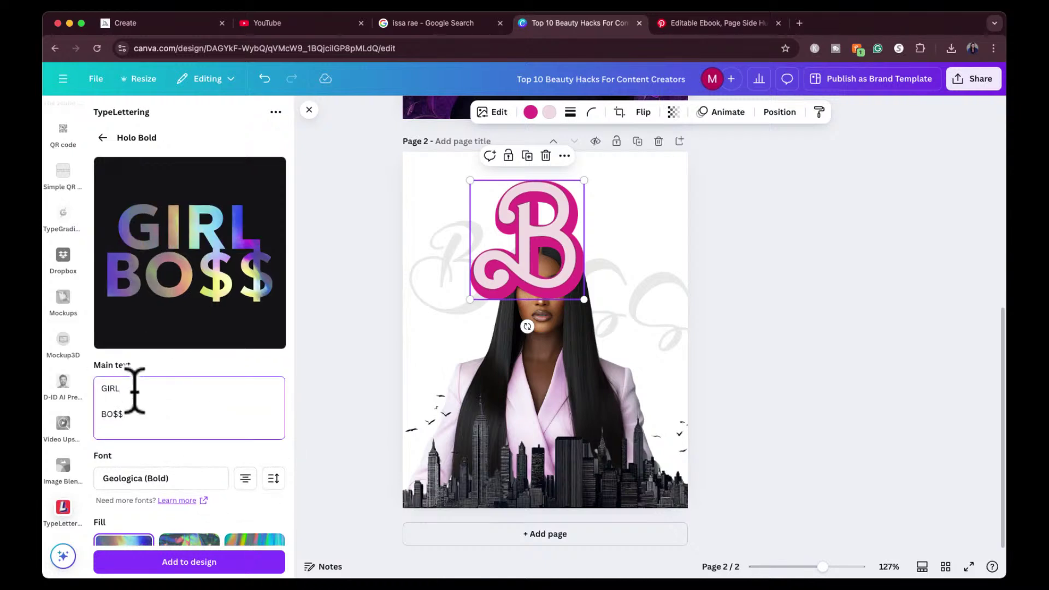
pyautogui.press('BackSpace')
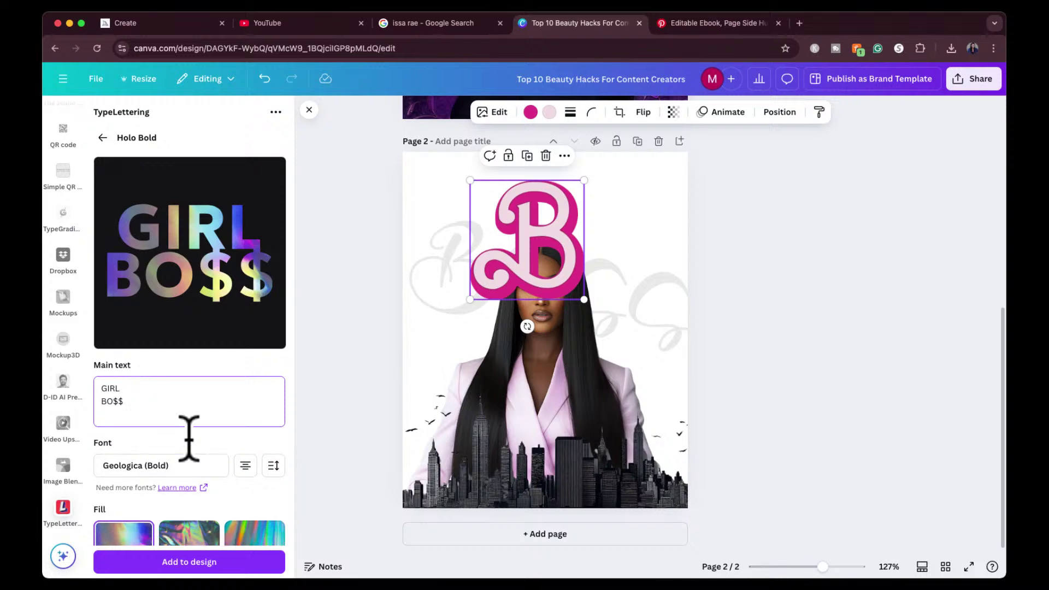
pyautogui.click(273, 465)
pyautogui.moveTo(199, 521); pyautogui.dragTo(185, 520)
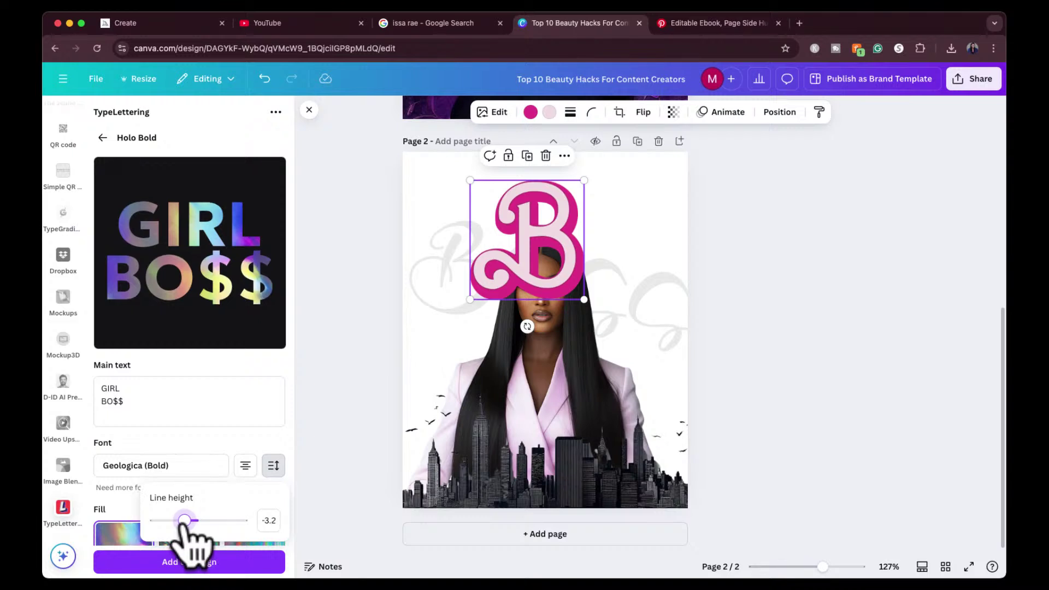
pyautogui.click(268, 385)
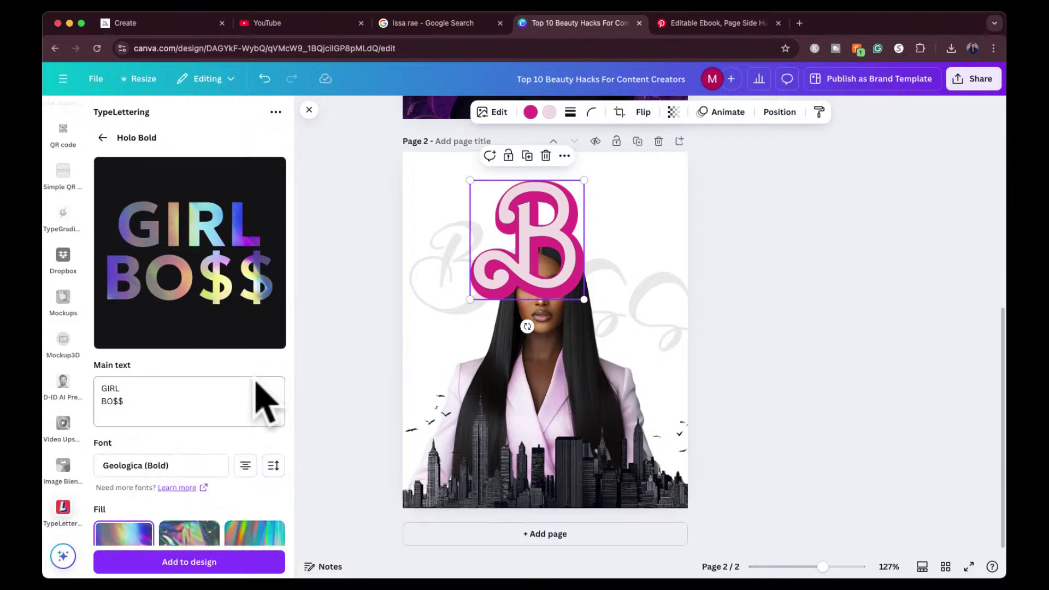
# Step: Try the Holo 02 and Holo 03 fills on the lettering and return to Holo 01
pyautogui.scroll(-5, 255, 379)
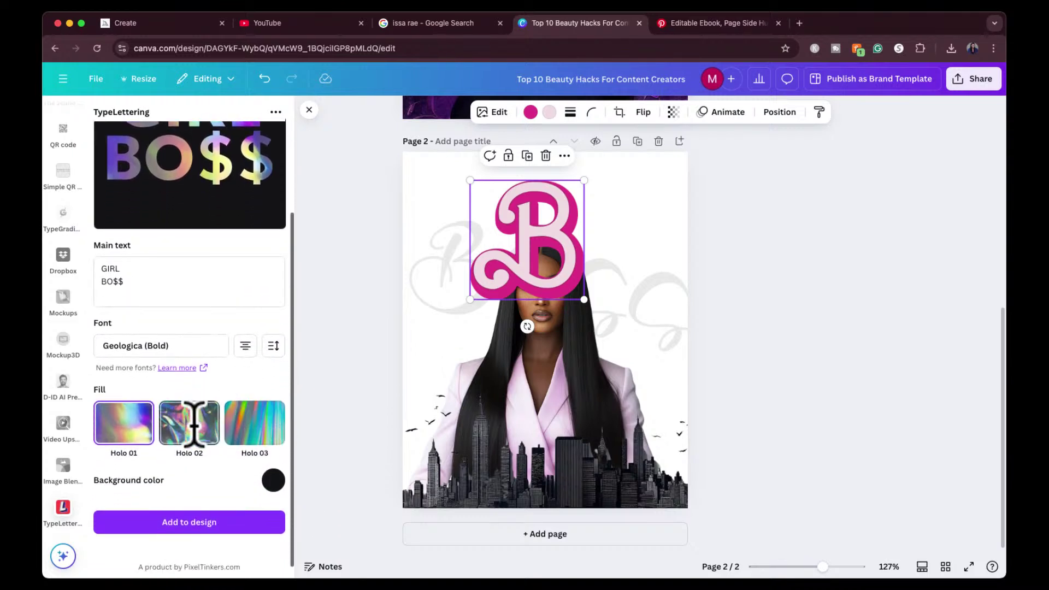
pyautogui.click(194, 427)
pyautogui.click(251, 464)
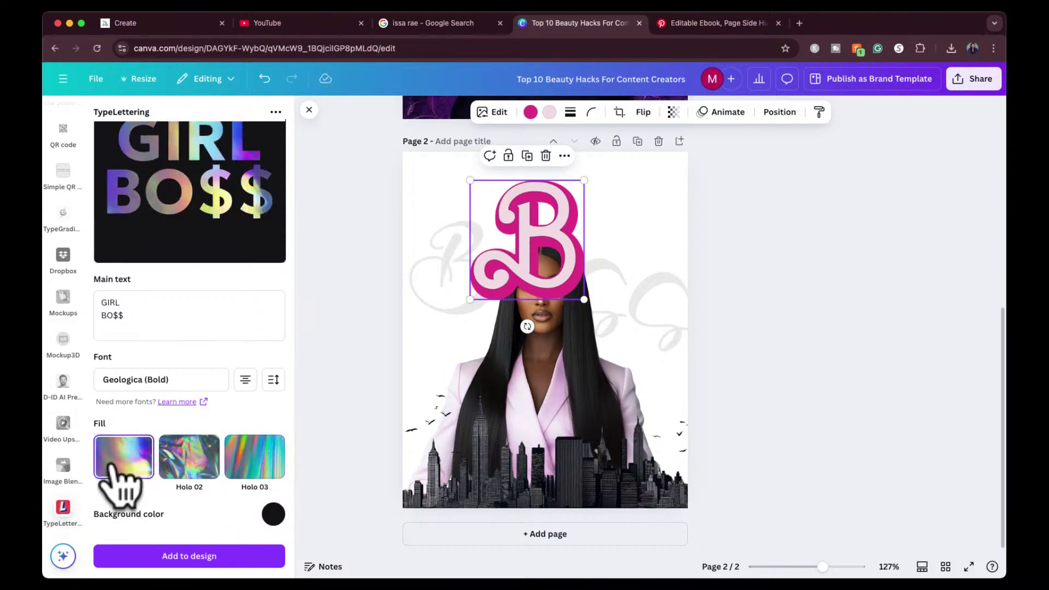
pyautogui.click(127, 465)
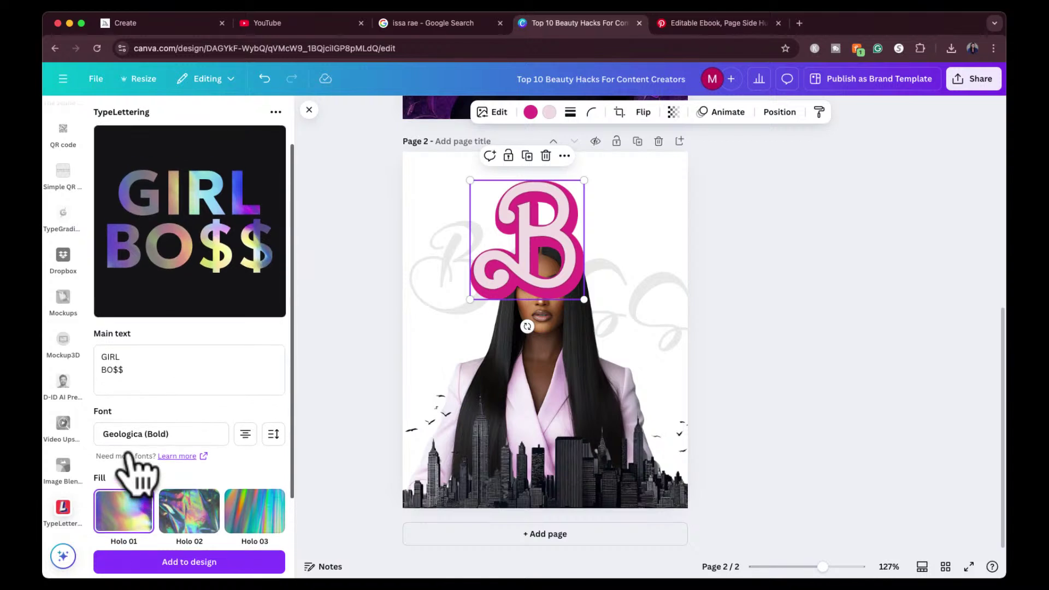
pyautogui.scroll(-3, 134, 476)
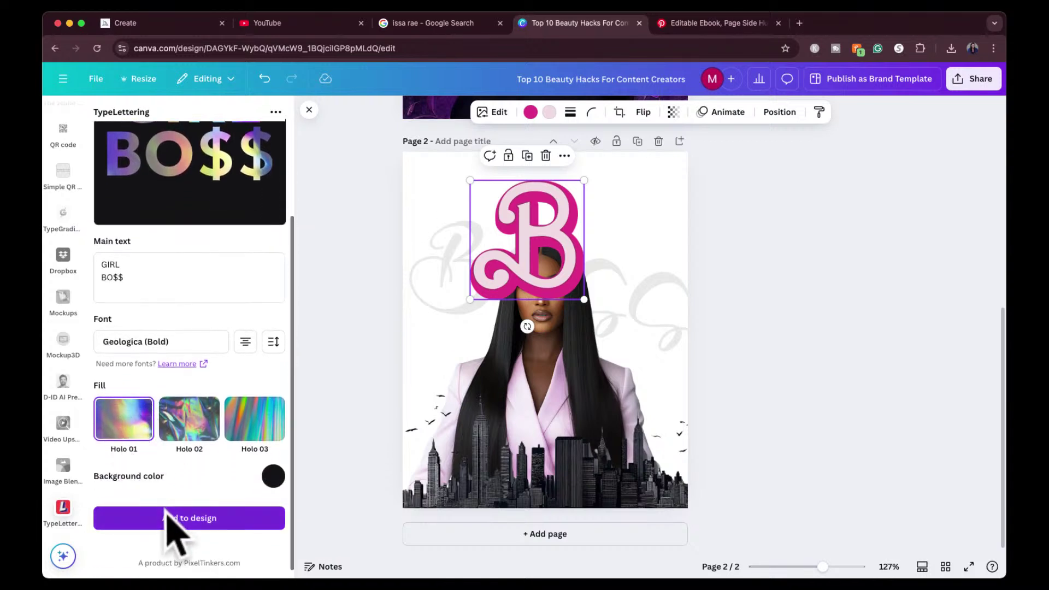
# Step: Add the holographic GIRL BO$$ lettering to page 2 and delete the pink retro letter B graphic
pyautogui.click(164, 518)
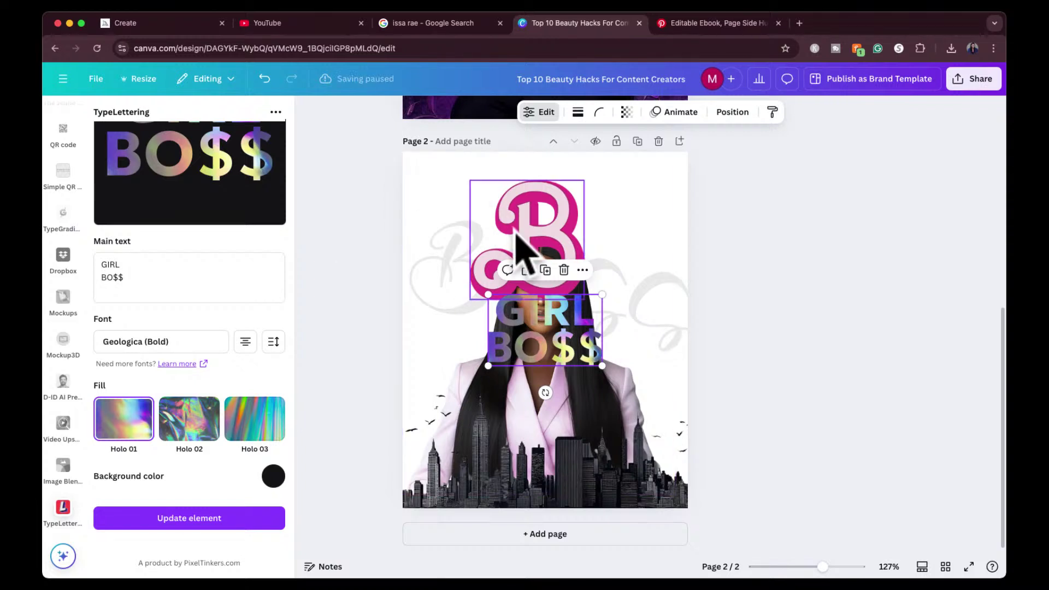
pyautogui.click(530, 234)
pyautogui.press('Delete')
# Step: Move the GIRL BO$$ lettering to the top of page 2 and enlarge it to about three quarters of the page width
pyautogui.moveTo(562, 347); pyautogui.dragTo(525, 186)
pyautogui.moveTo(549, 225); pyautogui.dragTo(632, 292)
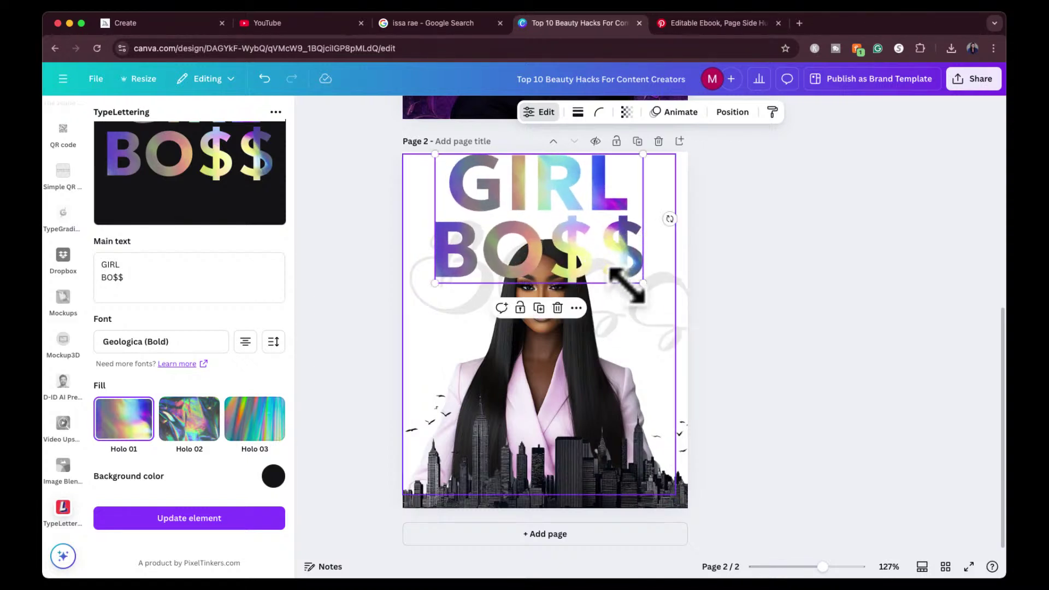
pyautogui.moveTo(571, 195); pyautogui.dragTo(578, 200)
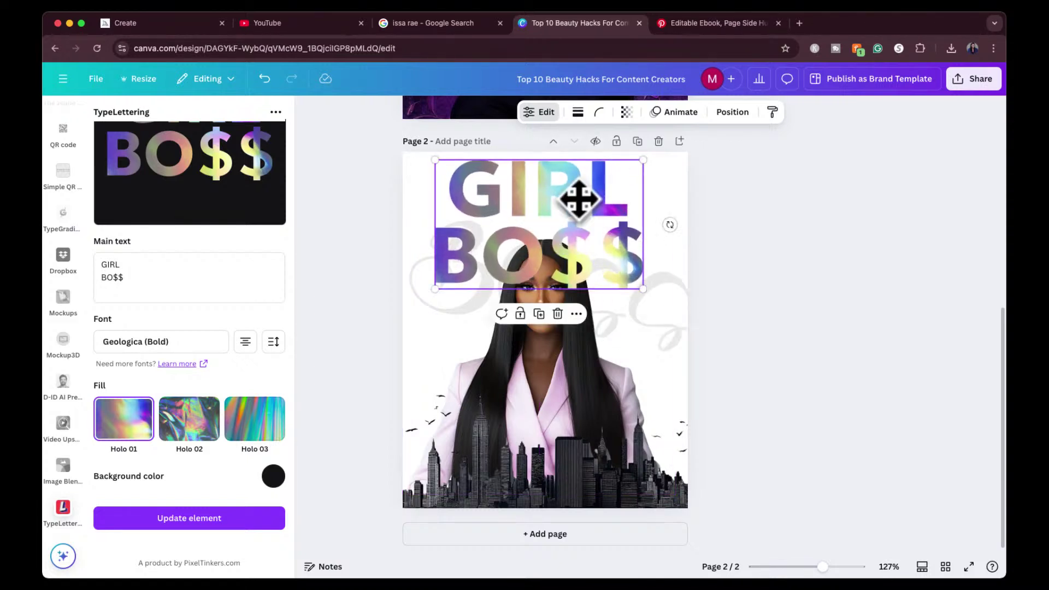
# Step: Select the GIRL BO$$ layer behind the woman, shrink it to about 60% of the page width, and shift it slightly right above her head
pyautogui.click(760, 211)
pyautogui.click(602, 218)
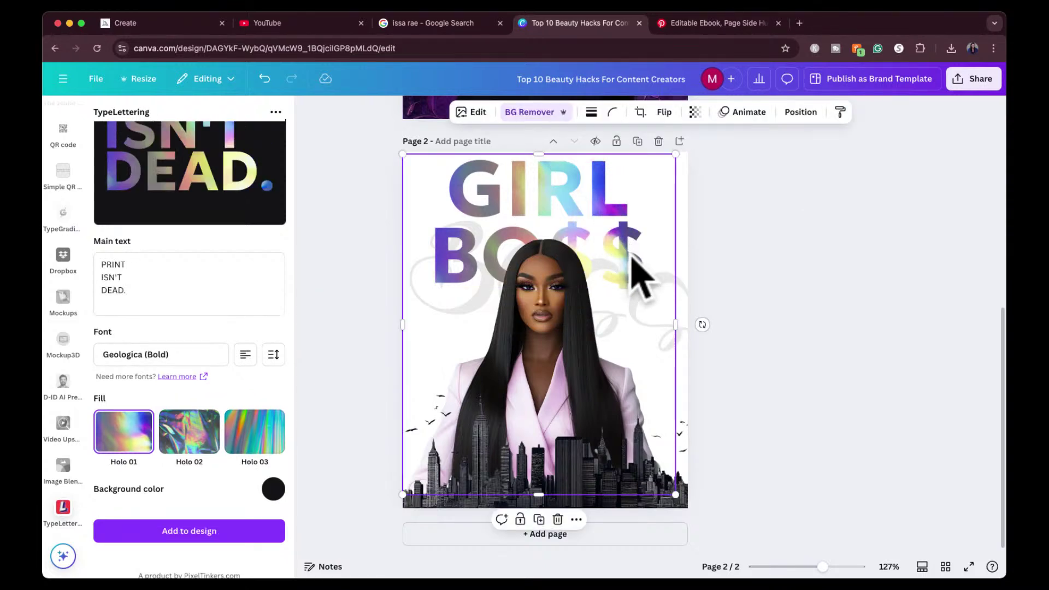
pyautogui.click(680, 216)
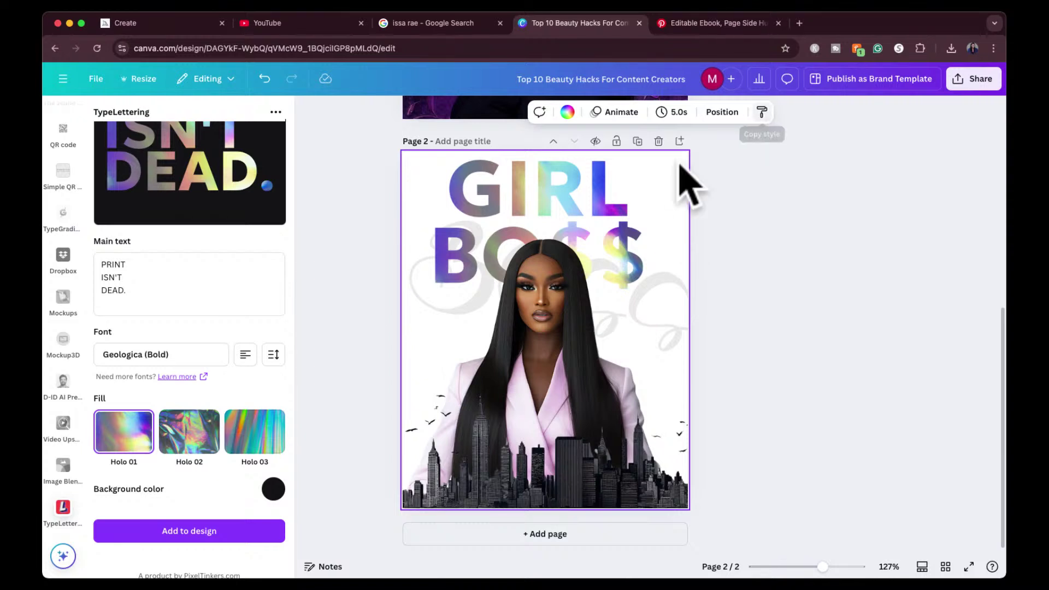
pyautogui.click(730, 112)
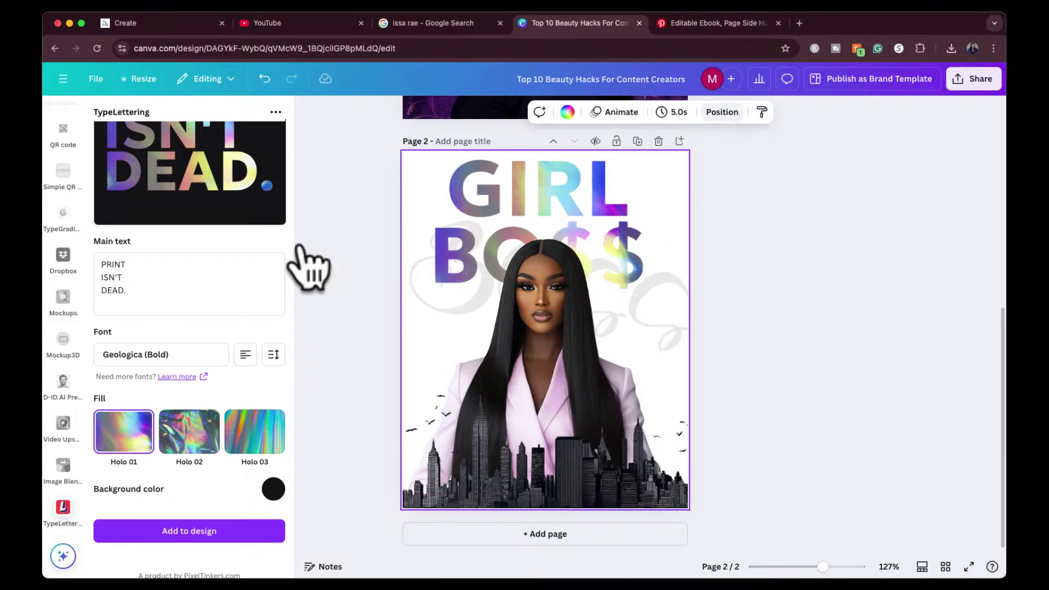
pyautogui.click(230, 295)
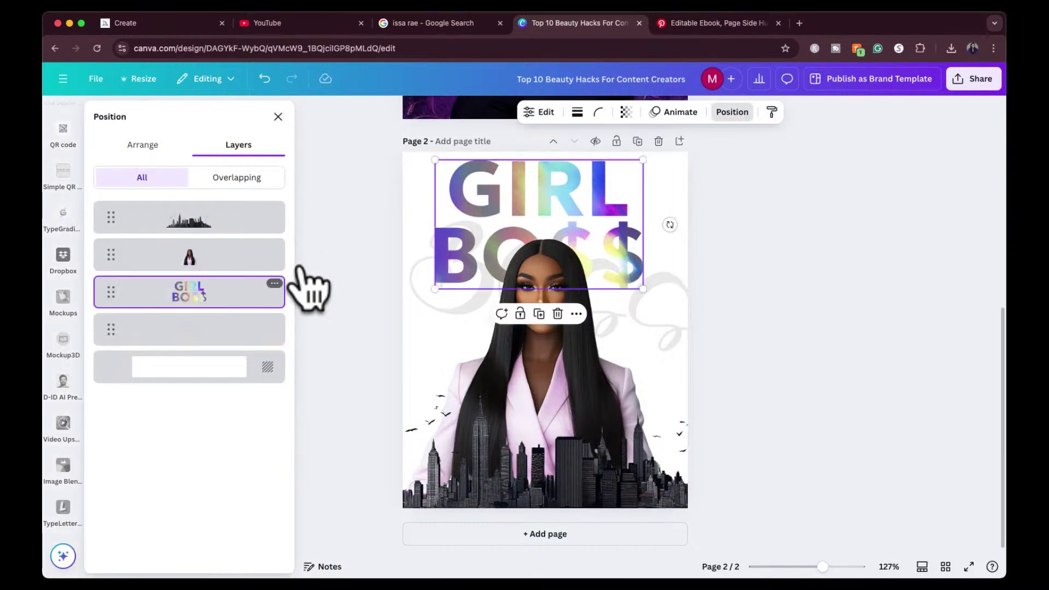
pyautogui.moveTo(640, 286); pyautogui.dragTo(605, 266)
pyautogui.moveTo(557, 215); pyautogui.dragTo(571, 217)
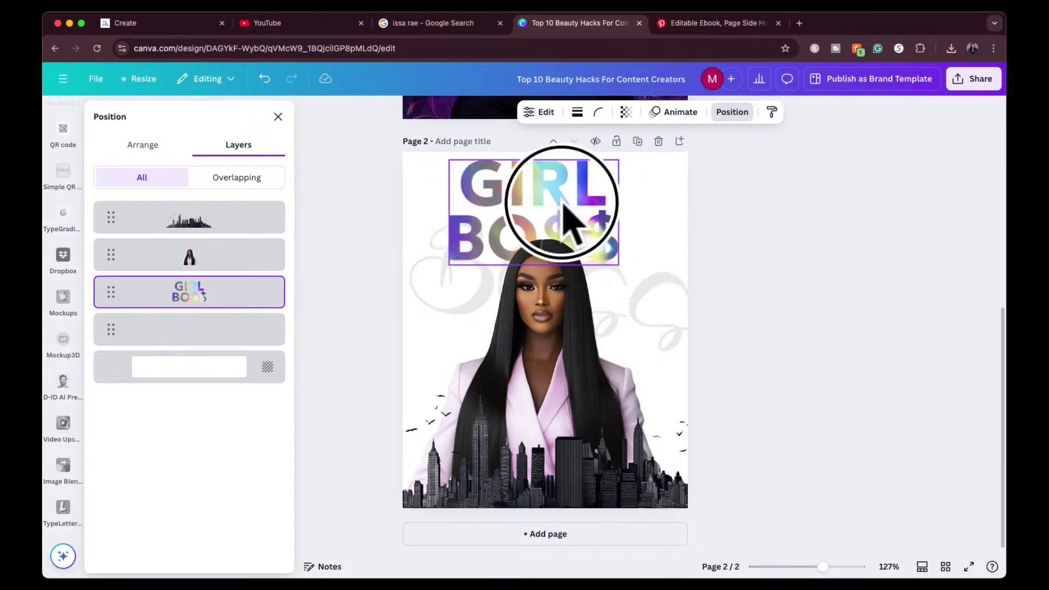
# Step: Nudge the woman slightly left and down on page 2, and check the Girl Boss ebook reference on Pinterest
pyautogui.click(549, 328)
pyautogui.moveTo(549, 328); pyautogui.dragTo(545, 343)
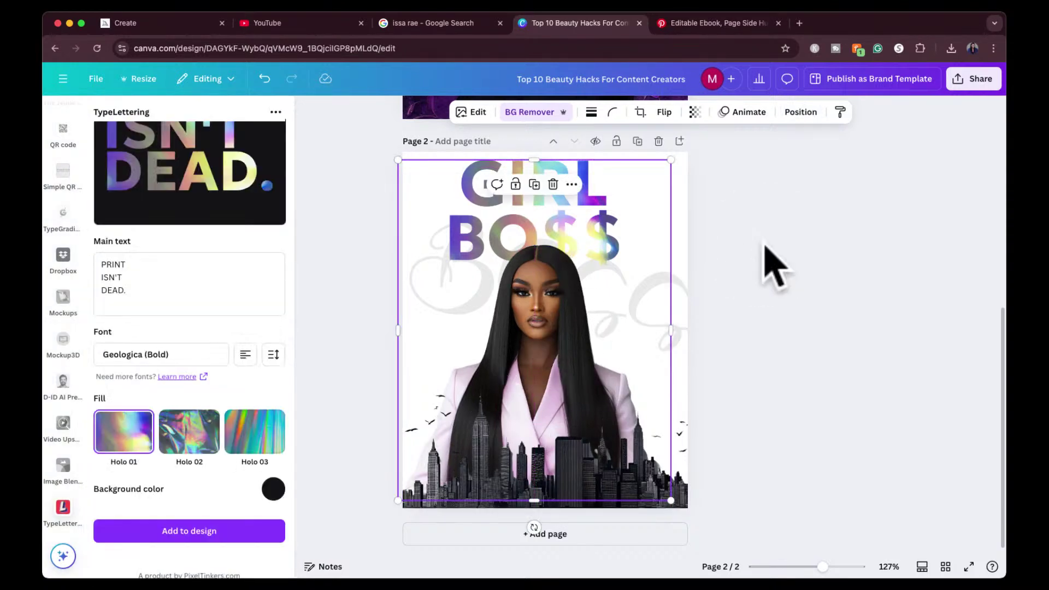
pyautogui.click(706, 25)
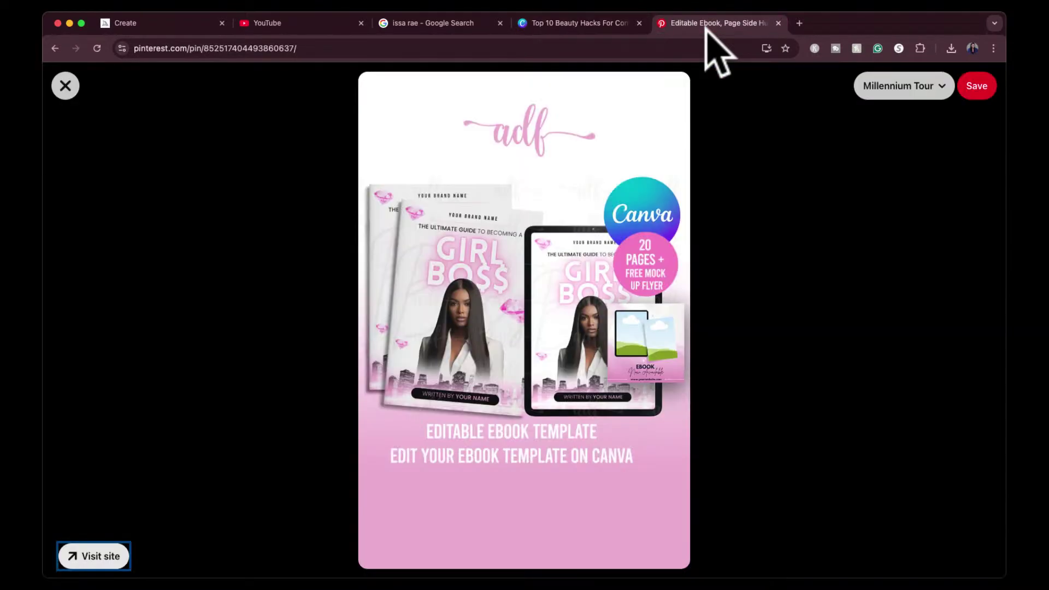
pyautogui.click(609, 48)
# Step: Try the yellow, purple, light blue and taupe photo colors from the lettering as the page 2 background
pyautogui.click(680, 198)
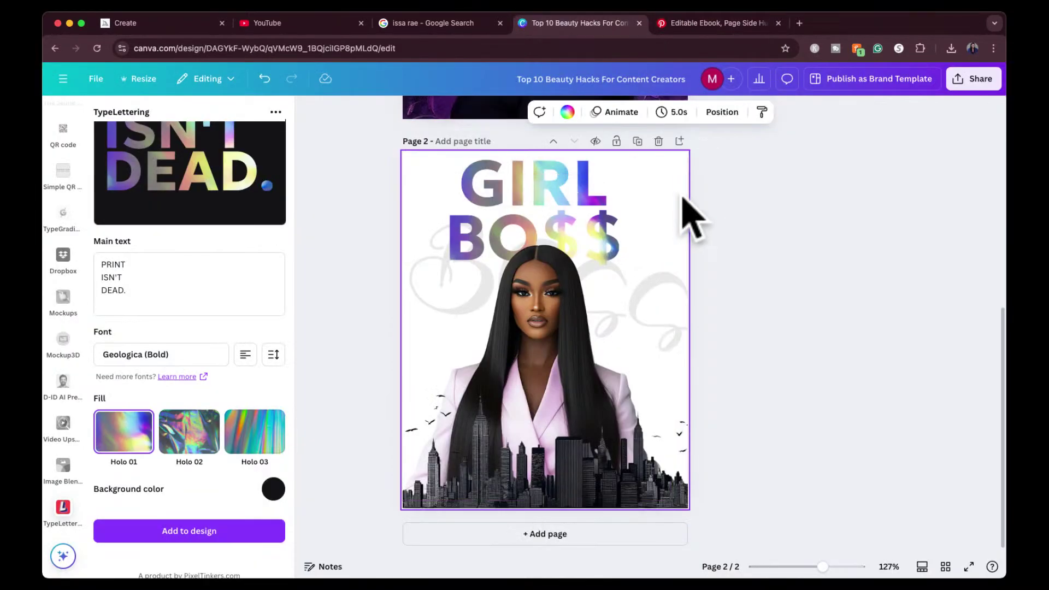
pyautogui.click(566, 112)
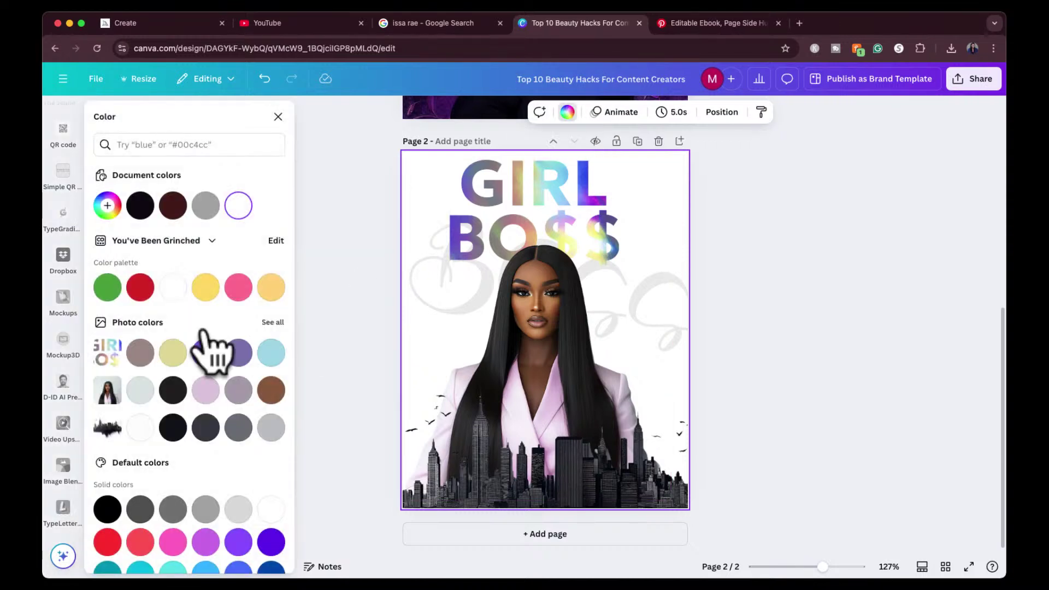
pyautogui.click(173, 353)
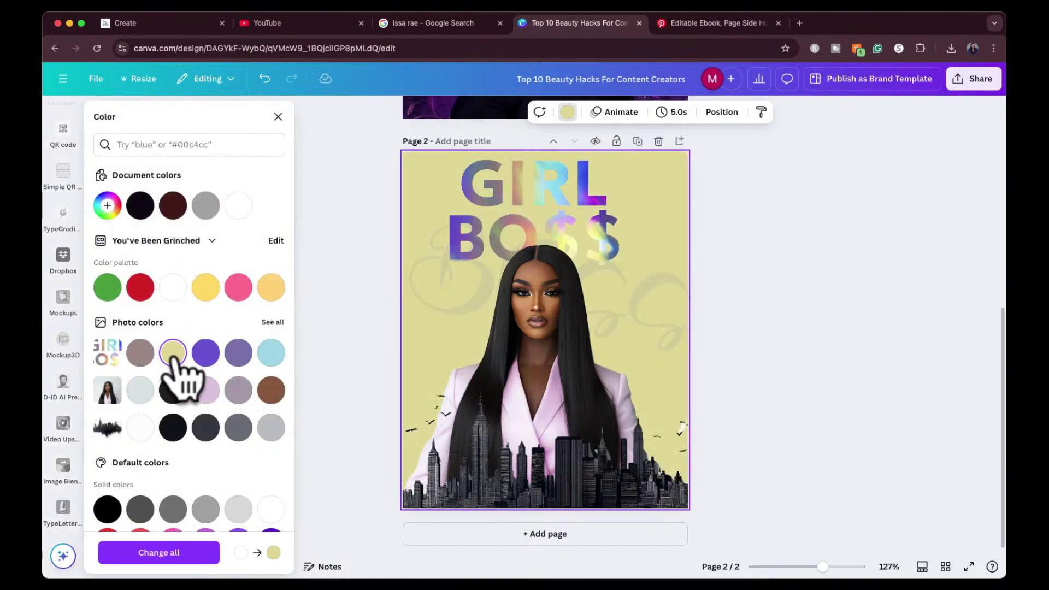
pyautogui.click(206, 354)
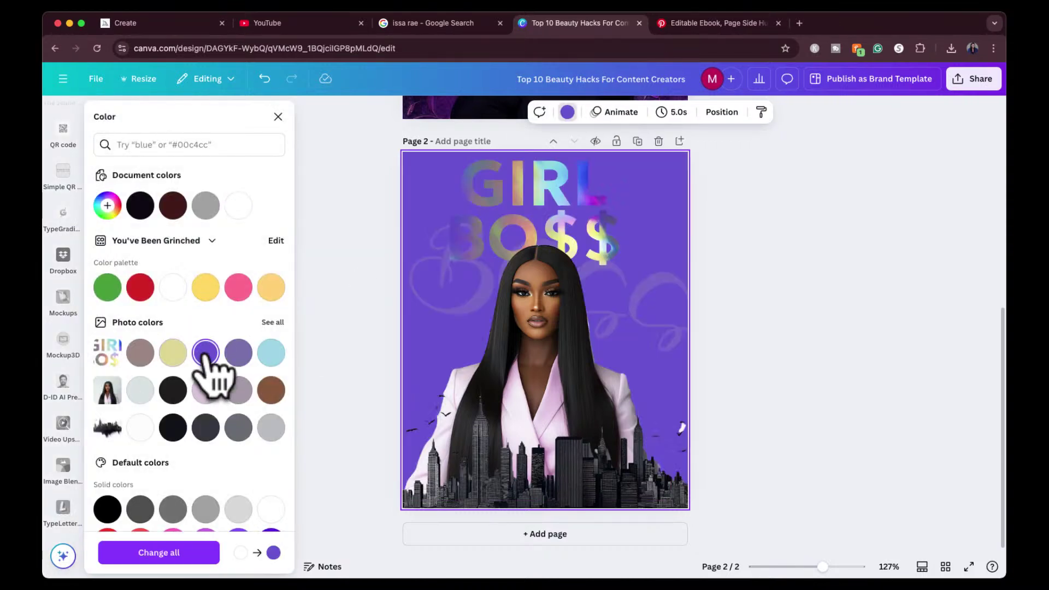
pyautogui.click(237, 354)
pyautogui.click(271, 354)
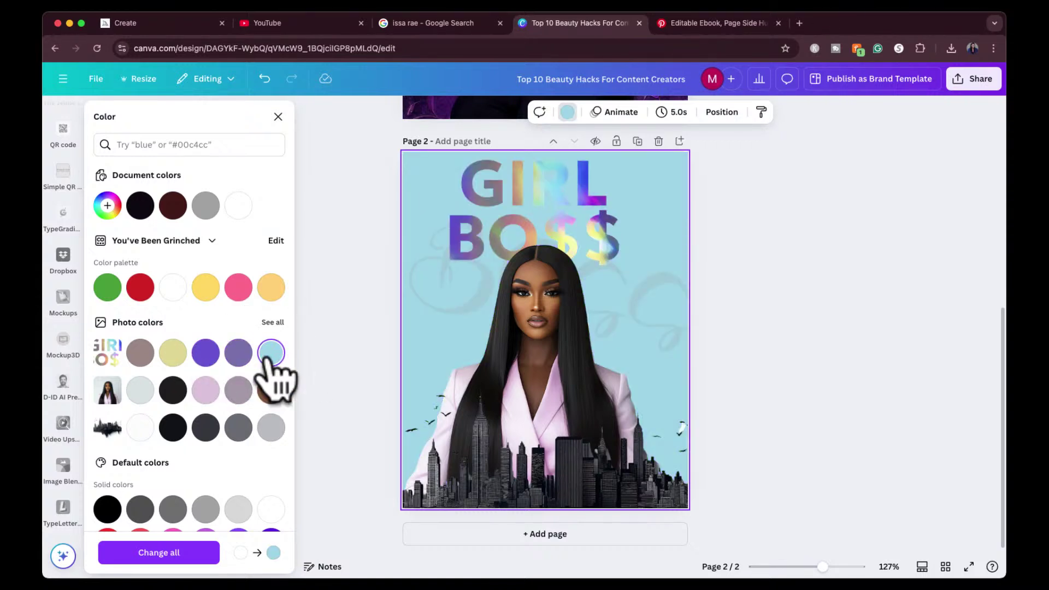
pyautogui.click(140, 353)
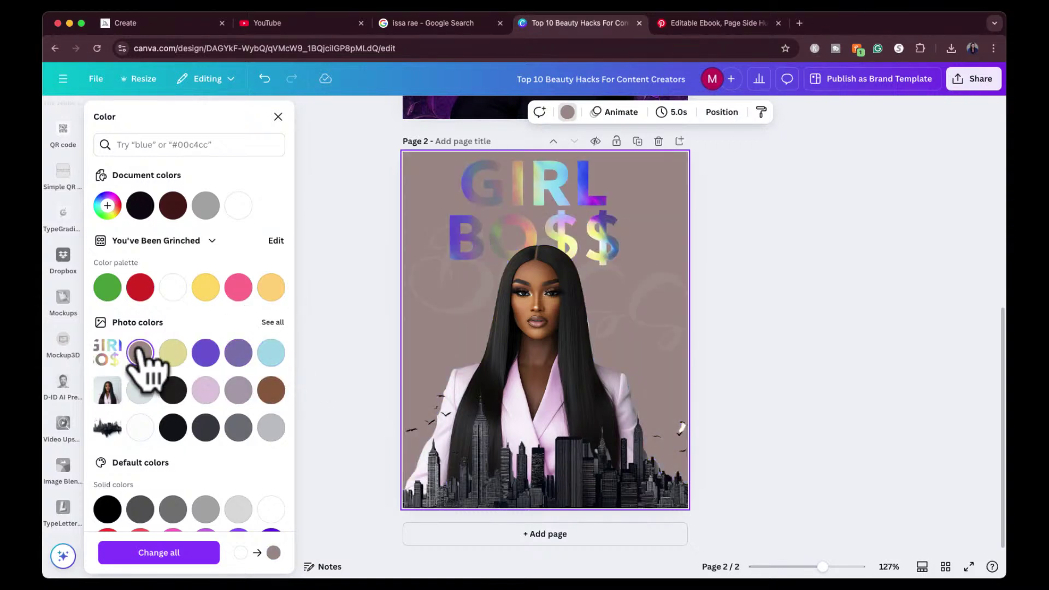
# Step: Try the portrait and skyline photo colors, from pale gray and lilac to brown and near-black, as the page 2 background
pyautogui.click(140, 390)
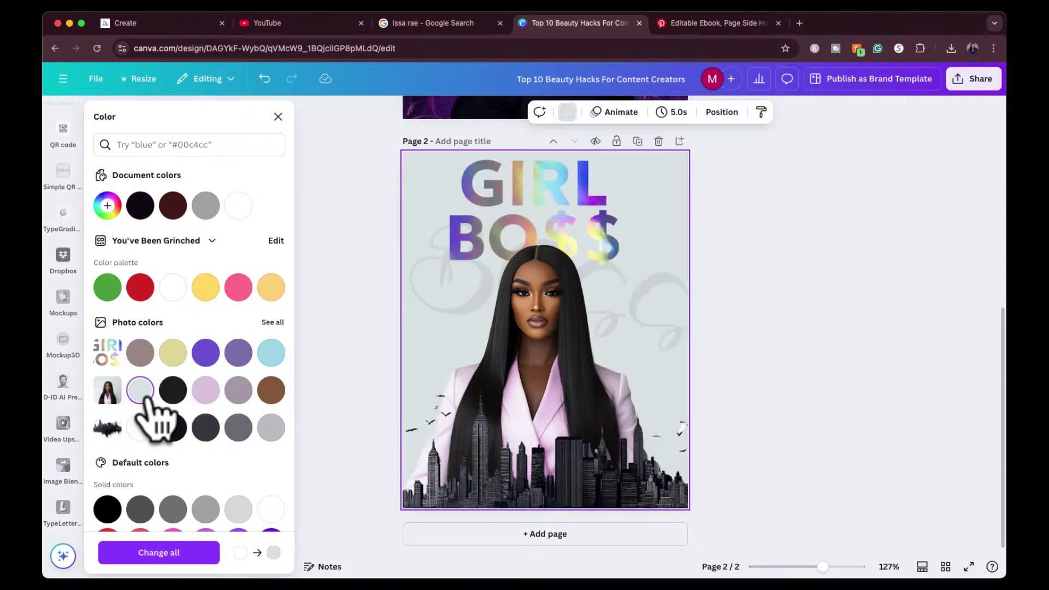
pyautogui.click(174, 391)
pyautogui.click(204, 392)
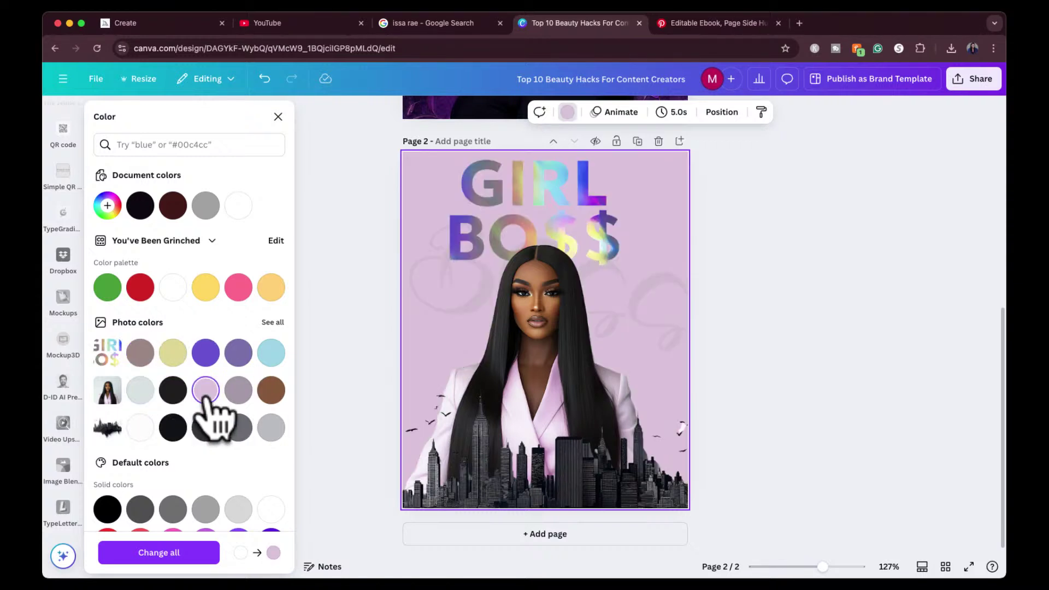
pyautogui.click(237, 395)
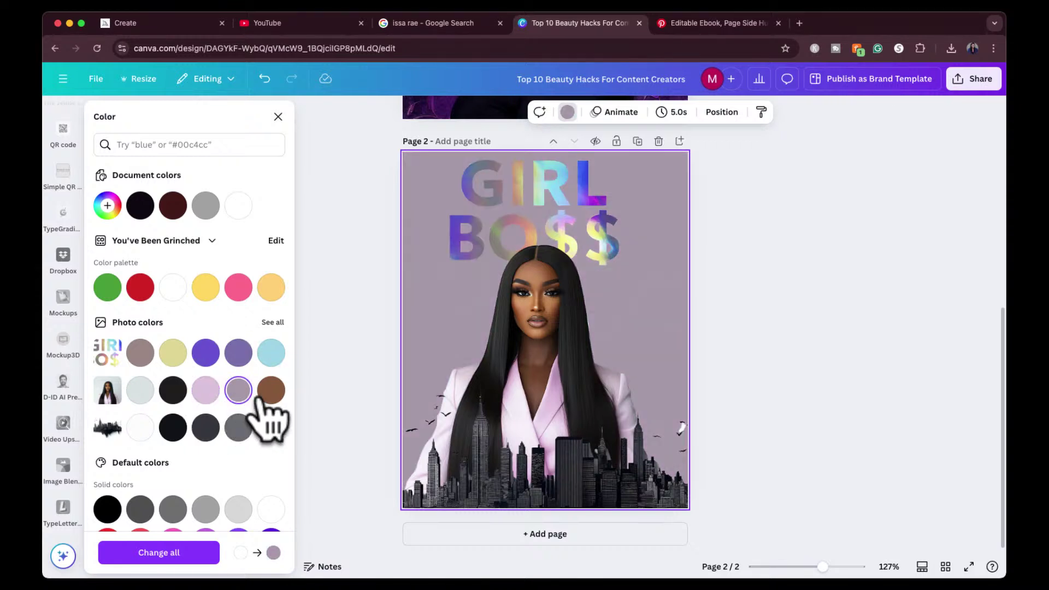
pyautogui.click(270, 398)
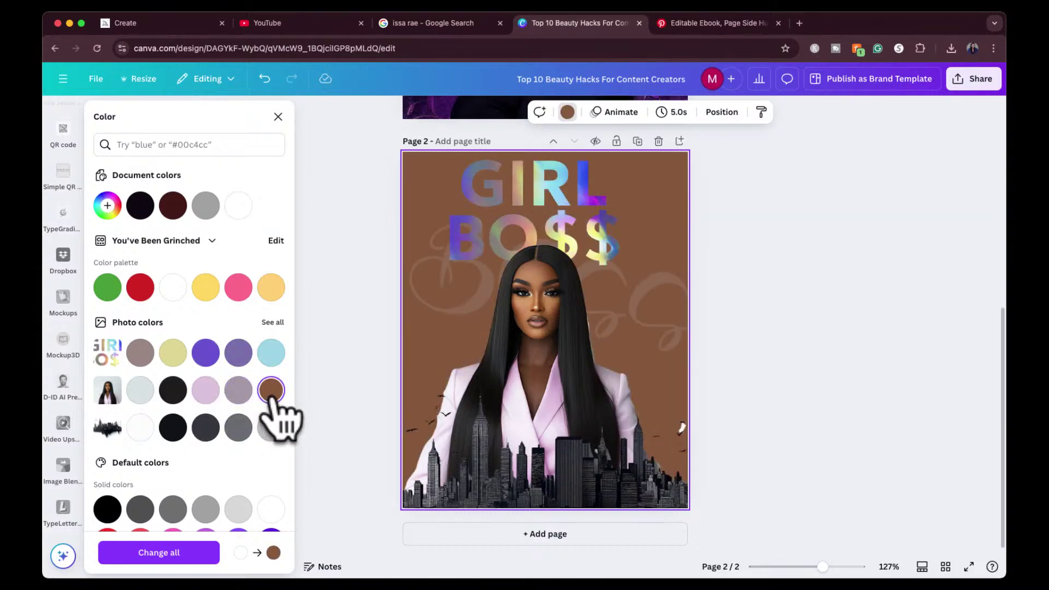
pyautogui.click(271, 428)
pyautogui.click(238, 428)
pyautogui.click(205, 427)
pyautogui.click(172, 428)
# Step: Try the default solid blue and turquoise colors as the page 2 background
pyautogui.scroll(-2, 173, 459)
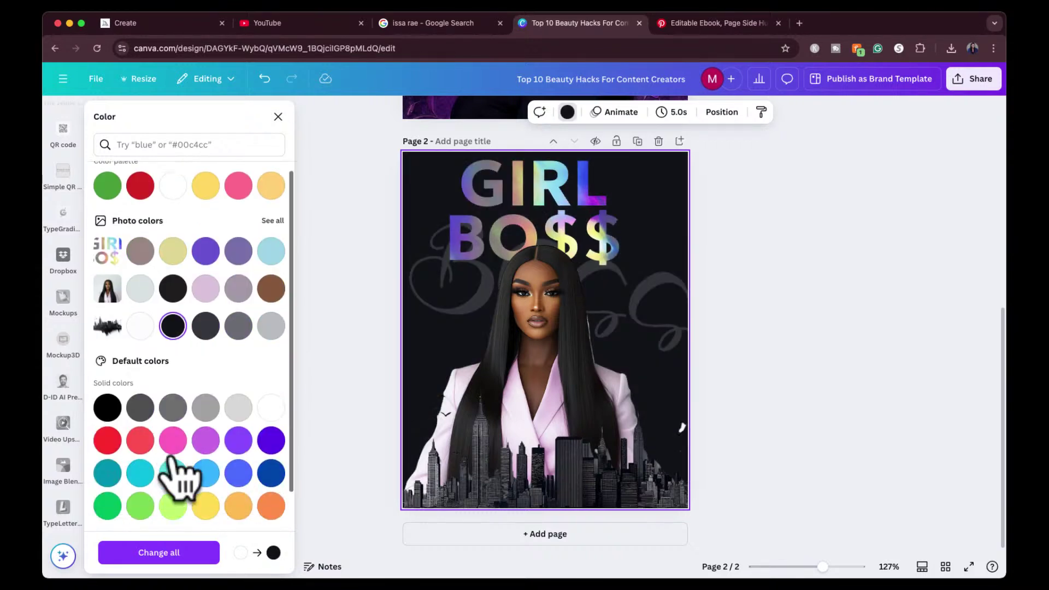
pyautogui.scroll(-1, 172, 470)
pyautogui.click(205, 454)
pyautogui.click(172, 454)
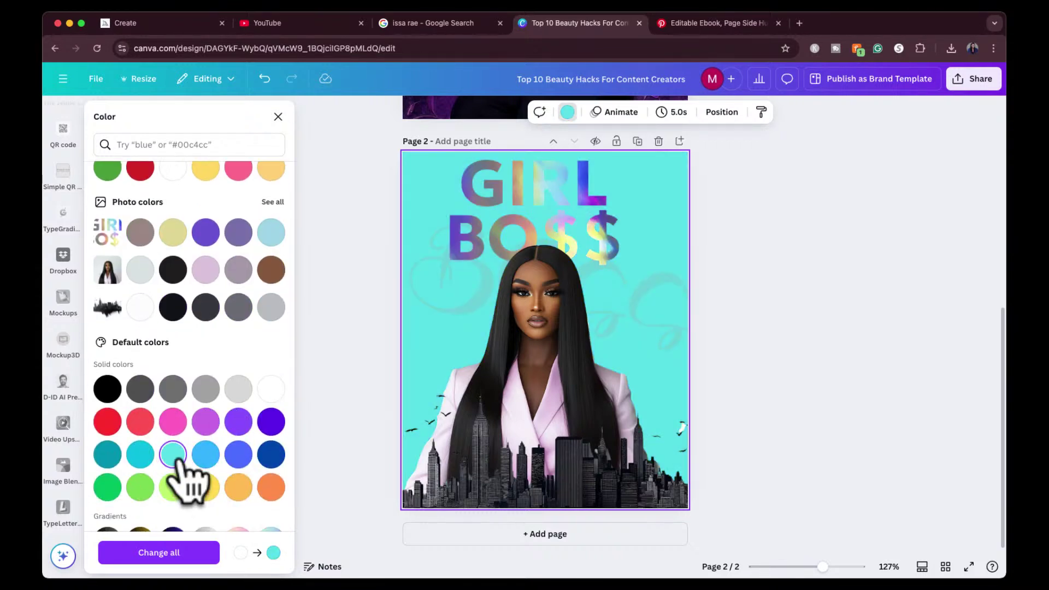
# Step: Set the page 2 background to the default pink and soften it to the custom color #F693D0
pyautogui.click(173, 422)
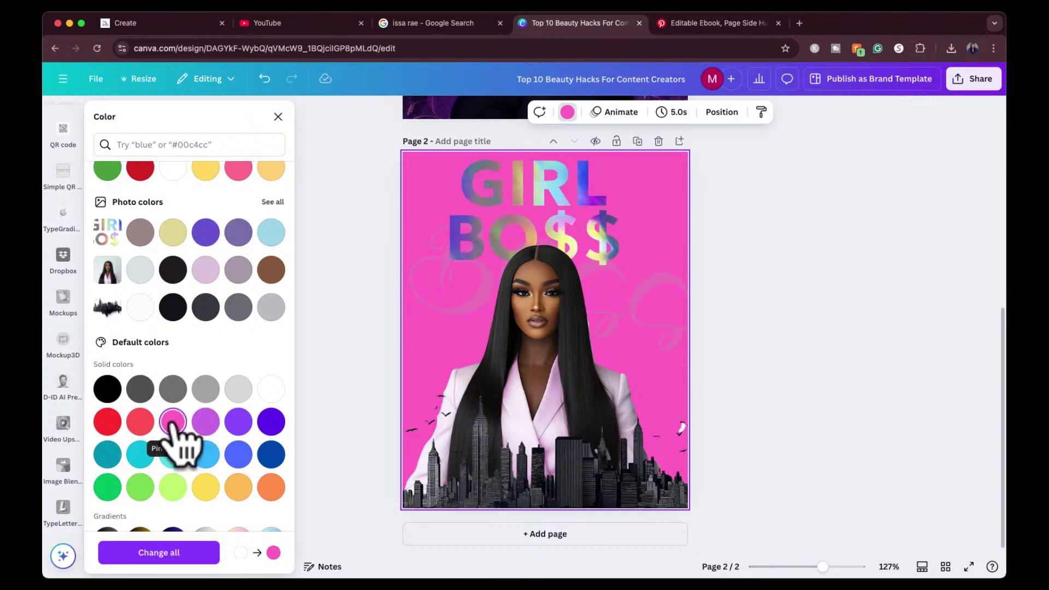
pyautogui.scroll(3, 173, 432)
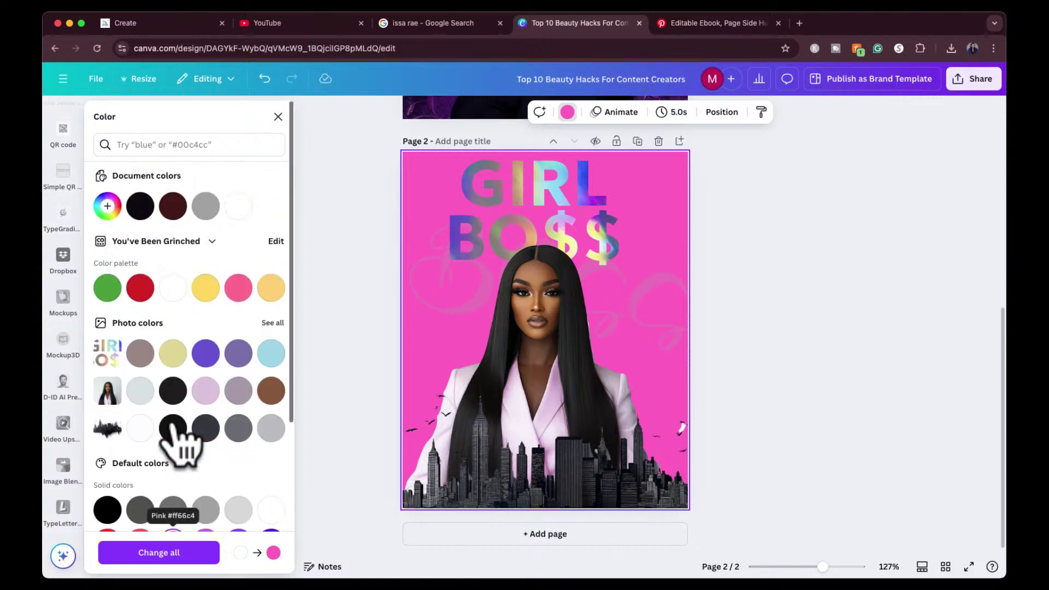
pyautogui.click(107, 206)
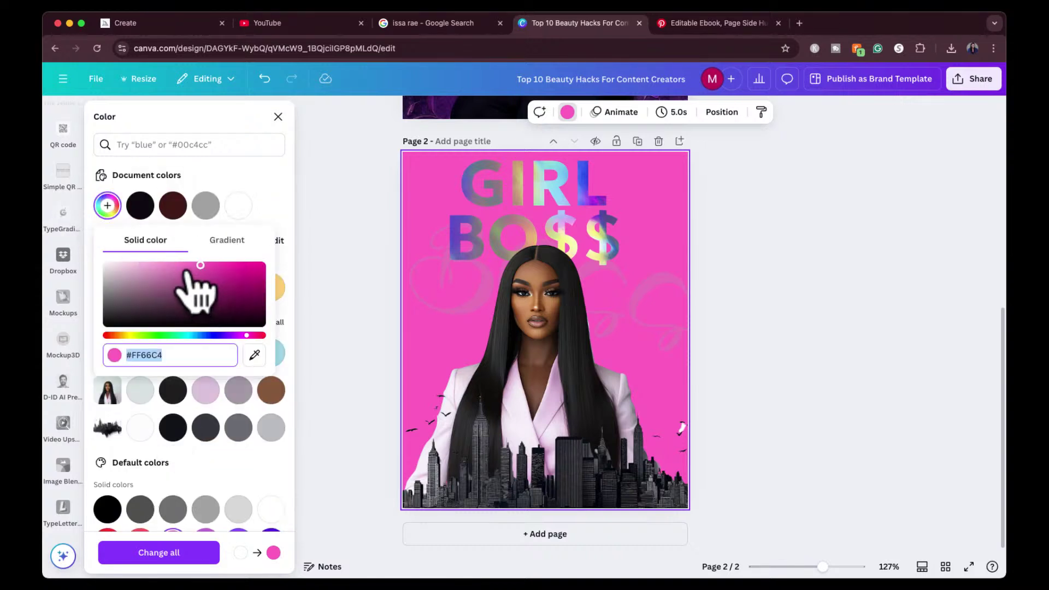
pyautogui.click(188, 267)
pyautogui.moveTo(188, 267)
pyautogui.mouseDown()
pyautogui.moveTo(193, 276)
pyautogui.moveTo(167, 264)
pyautogui.mouseUp()
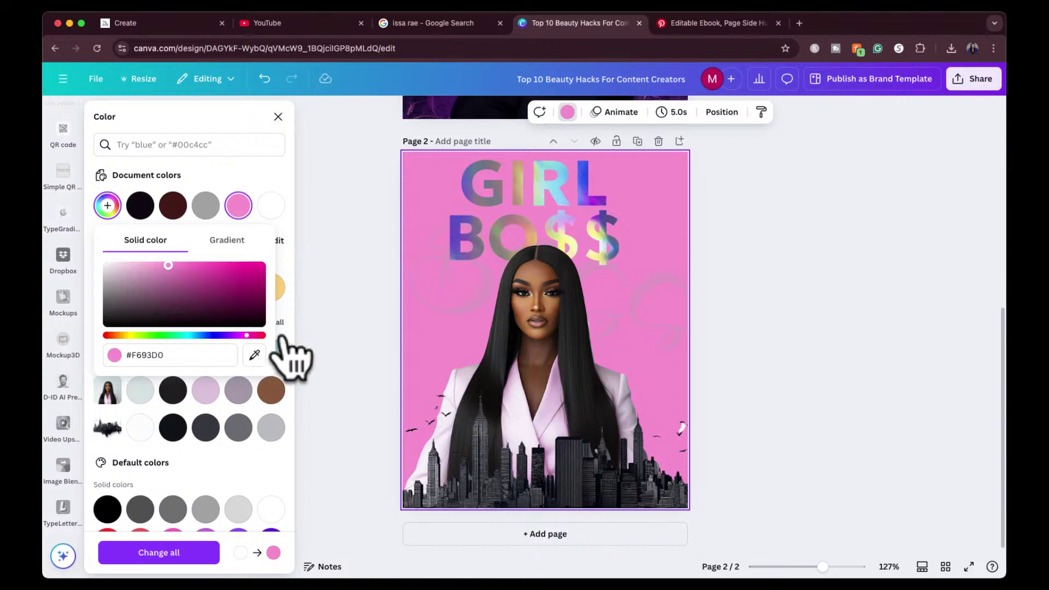
pyautogui.click(363, 311)
# Step: Select the GIRL BO$$ layer behind the woman and shift it slightly right and up to center it on the page
pyautogui.click(534, 234)
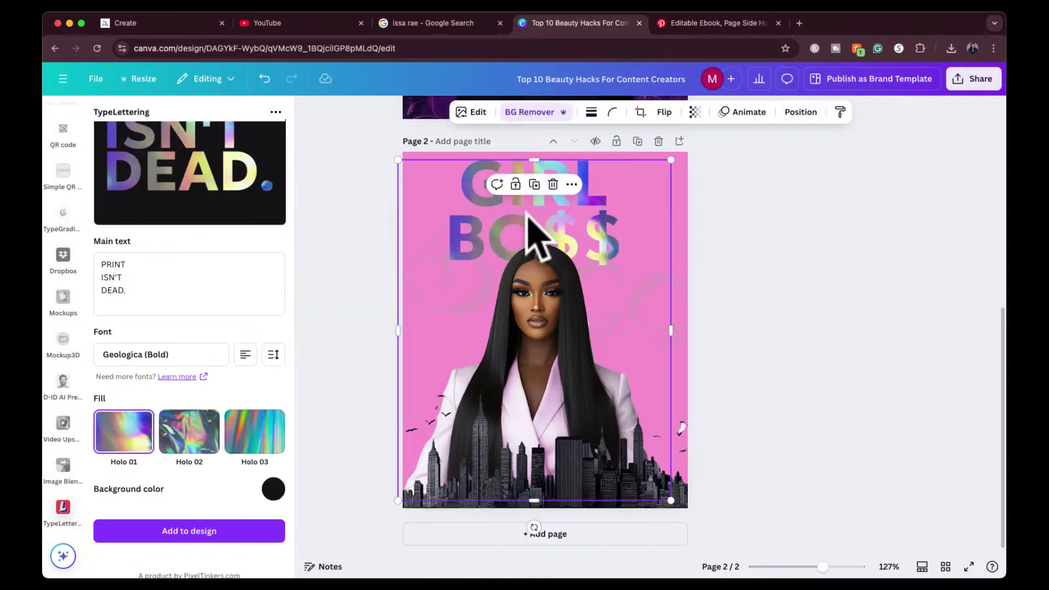
pyautogui.click(813, 113)
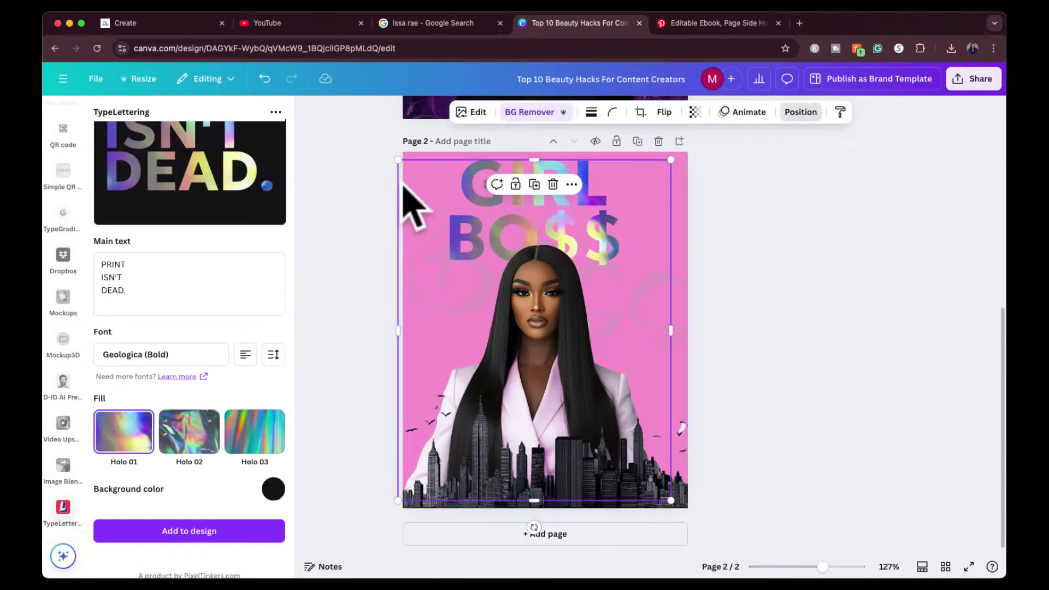
pyautogui.click(188, 293)
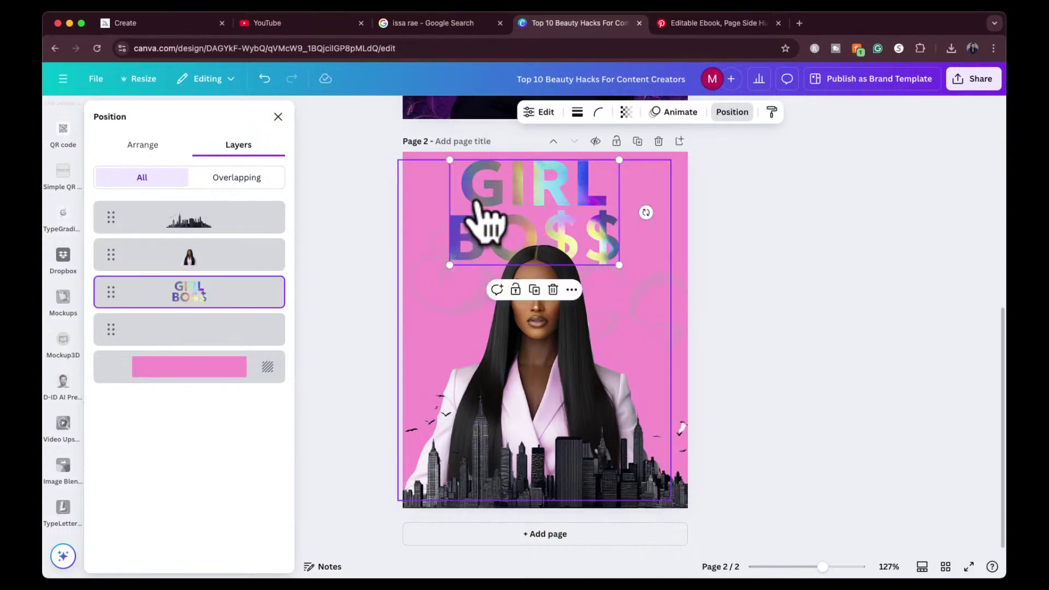
pyautogui.moveTo(522, 216)
pyautogui.mouseDown()
pyautogui.moveTo(533, 206)
pyautogui.moveTo(526, 201)
pyautogui.mouseUp()
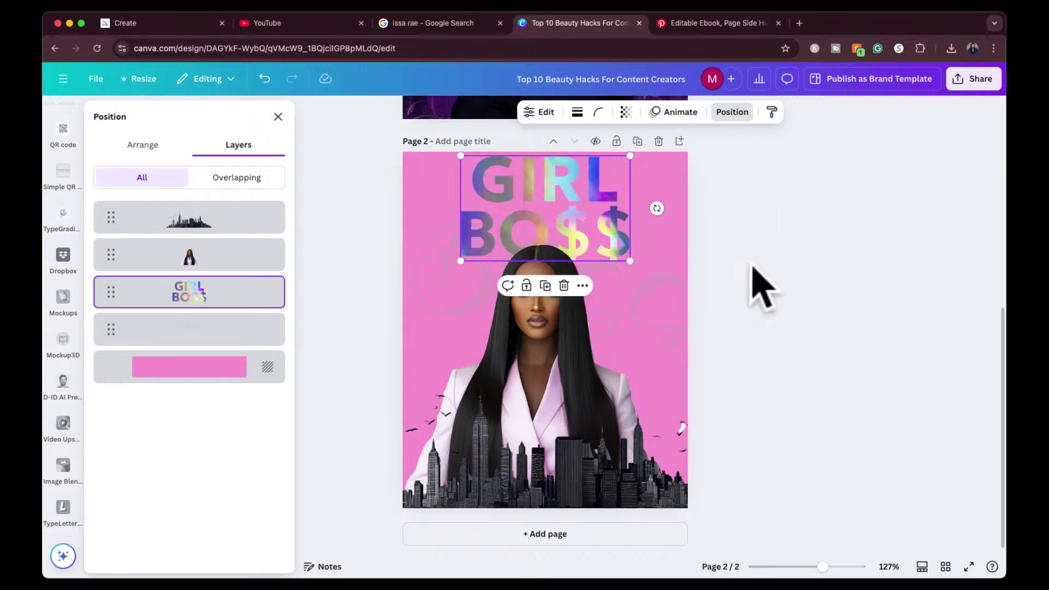
# Step: Delete the faint BOSS script text and move the woman to the right side of page 2, slightly lower
pyautogui.click(686, 317)
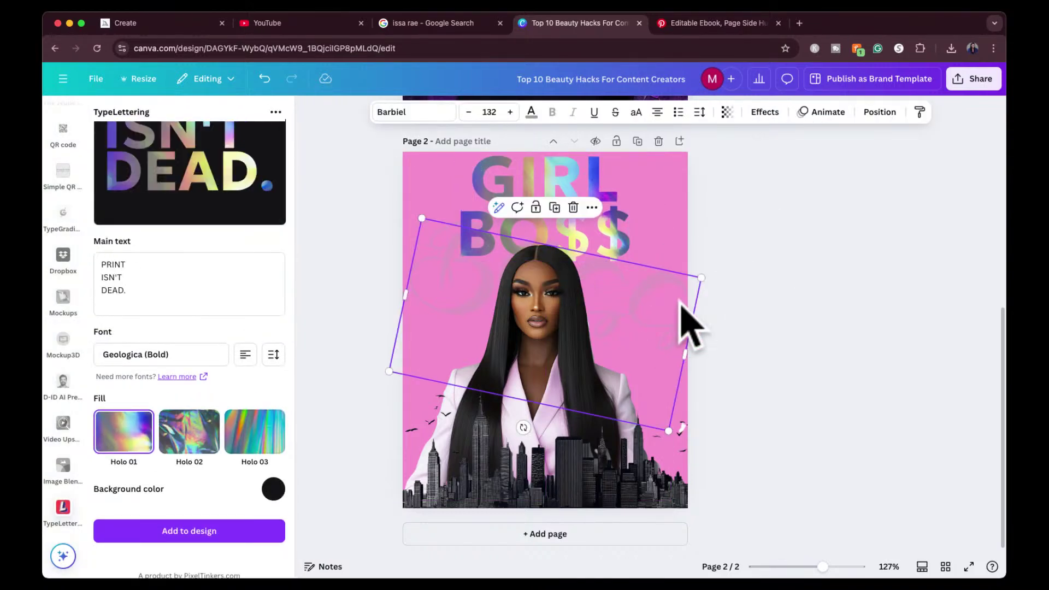
pyautogui.click(689, 325)
pyautogui.moveTo(539, 312); pyautogui.dragTo(633, 329)
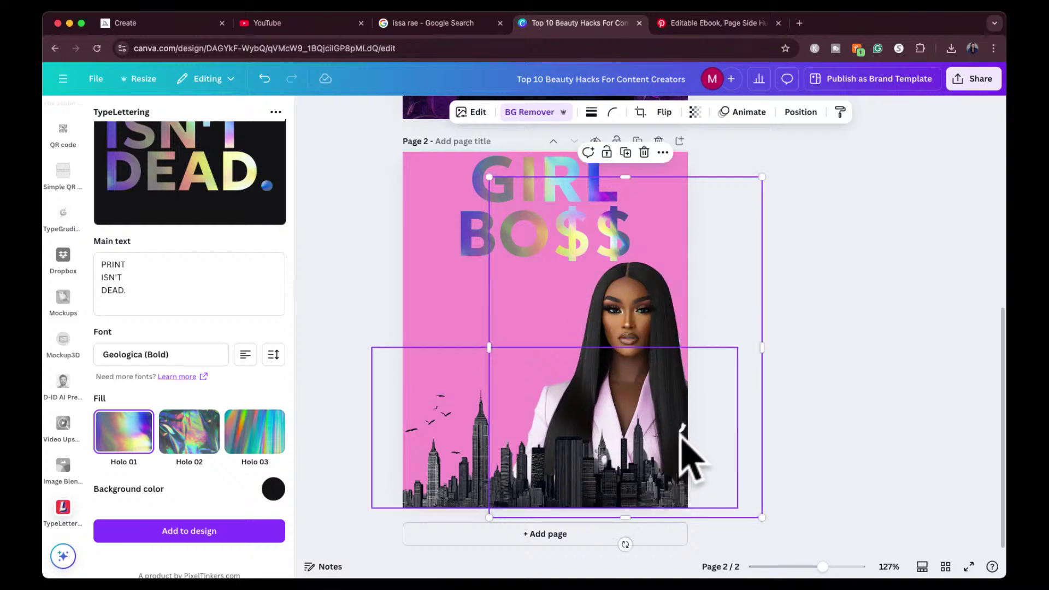
# Step: Enlarge the New York skyline slightly and lower it so its base runs past the bottom edge of page 2
pyautogui.click(680, 442)
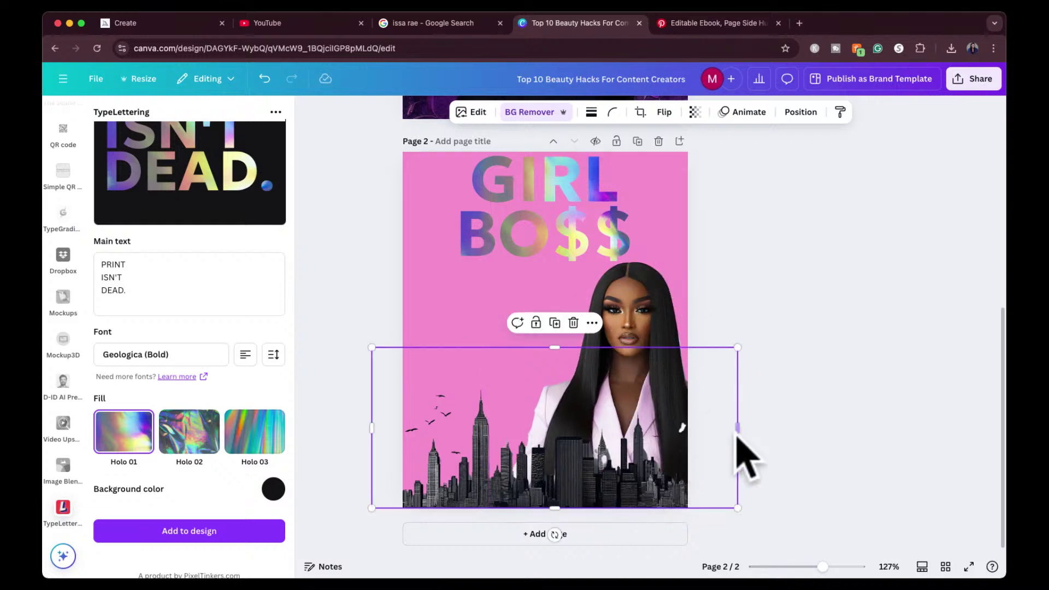
pyautogui.moveTo(737, 347); pyautogui.dragTo(763, 337)
pyautogui.moveTo(550, 444); pyautogui.dragTo(553, 474)
pyautogui.click(768, 289)
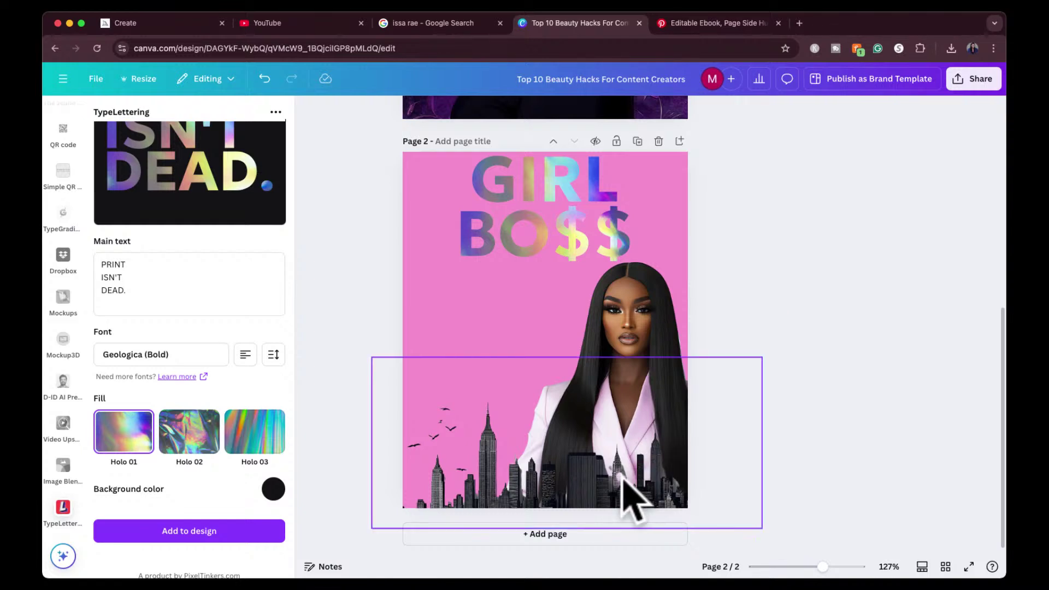
# Step: Clean up the white patches on the skyline's buildings and birds with the background remover's Restore brush at size 9
pyautogui.click(568, 475)
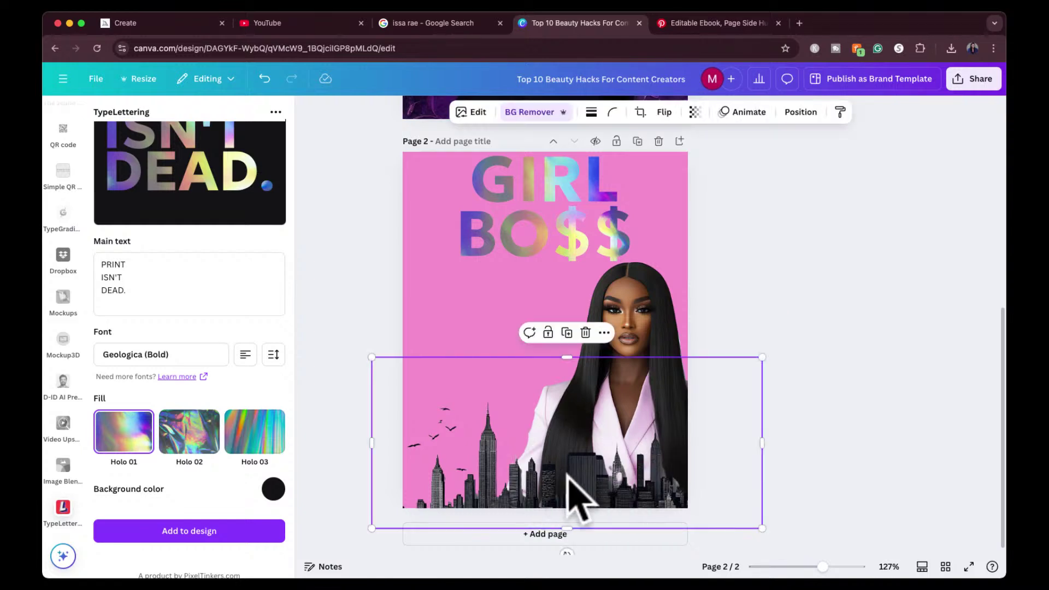
pyautogui.click(471, 112)
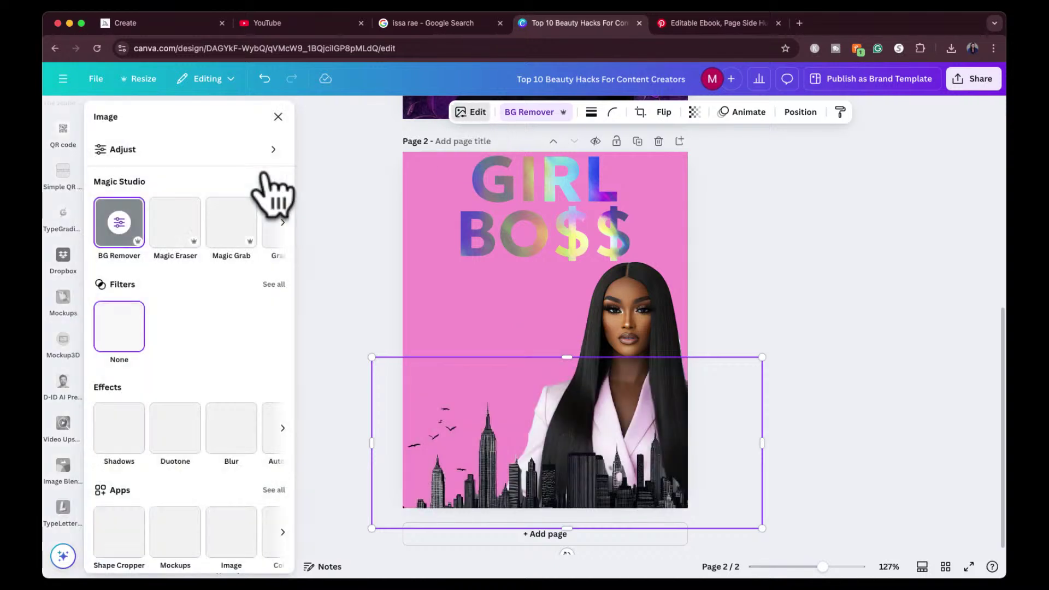
pyautogui.click(122, 230)
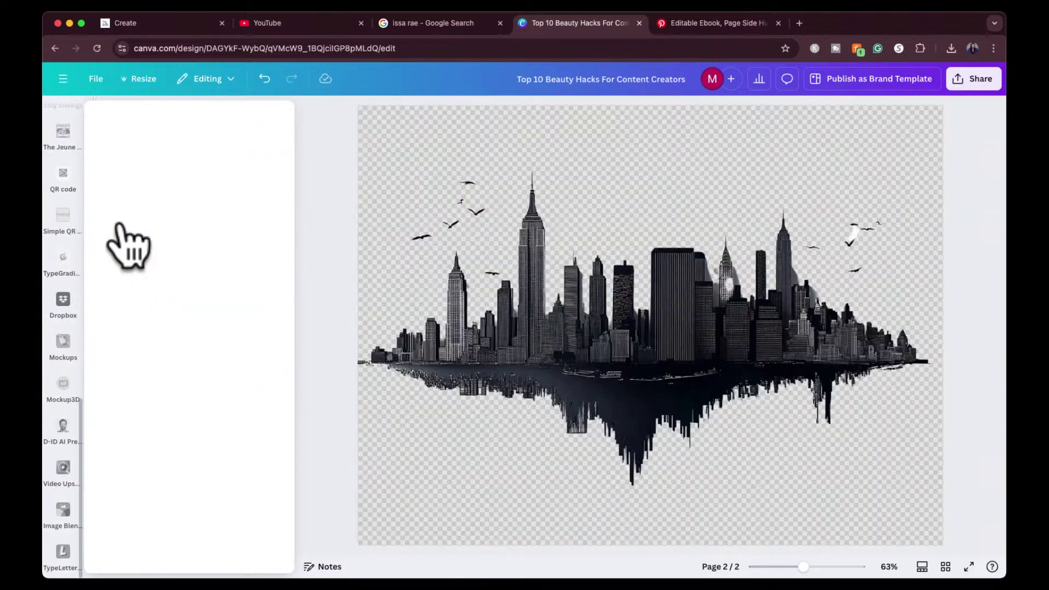
pyautogui.click(181, 192)
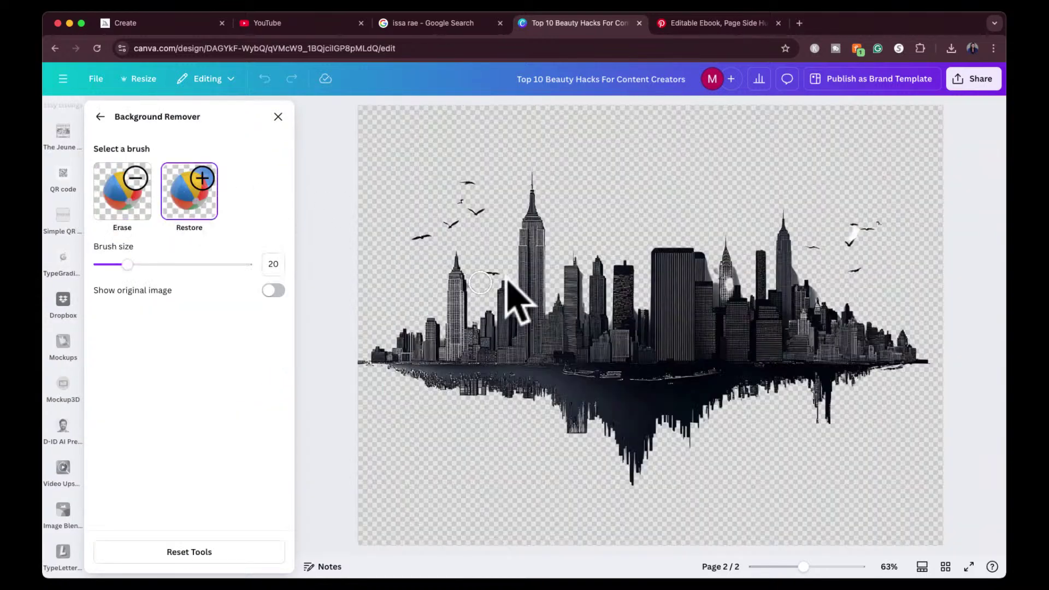
pyautogui.moveTo(127, 265); pyautogui.dragTo(111, 264)
pyautogui.moveTo(727, 281); pyautogui.dragTo(718, 320)
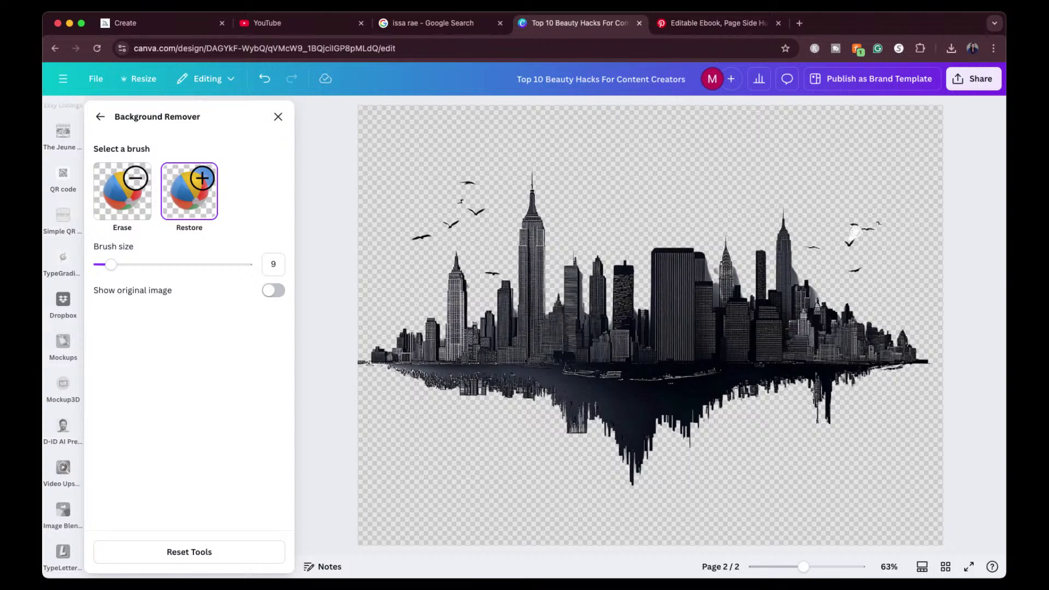
pyautogui.moveTo(856, 232); pyautogui.dragTo(844, 233)
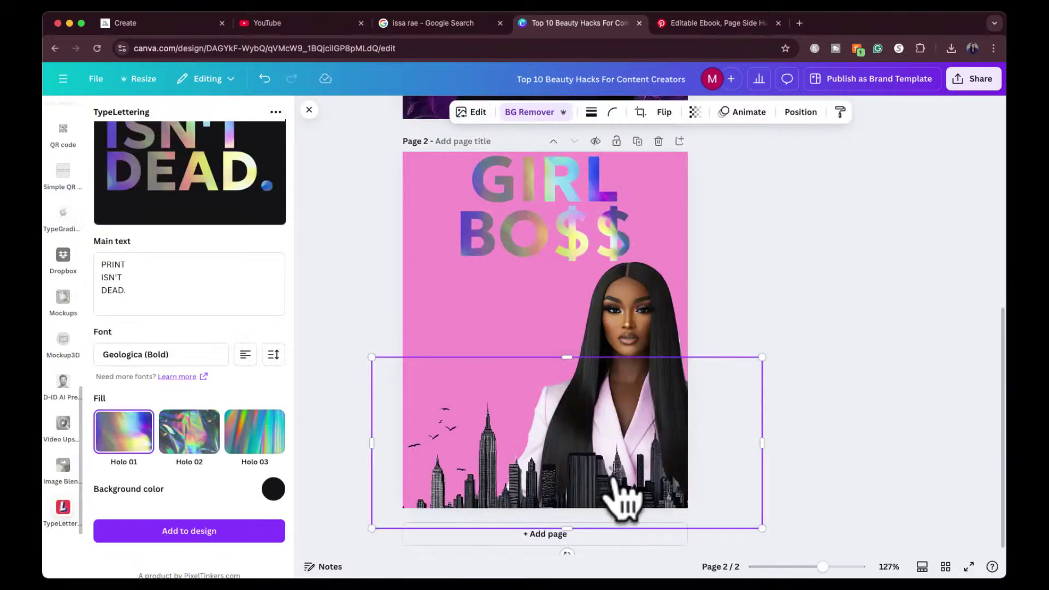
pyautogui.click(793, 281)
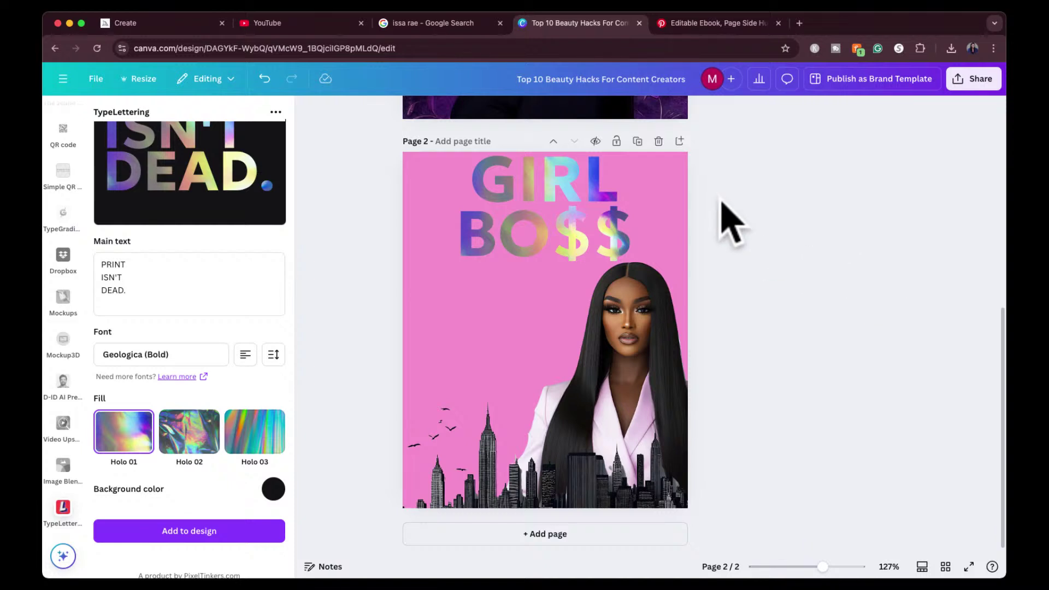
# Step: Replace the TypeLettering sample text with BO$$, OF and NY on three lines and center-align it
pyautogui.doubleClick(138, 292)
pyautogui.hotkey('ctrl', 'a')
pyautogui.write('BO')
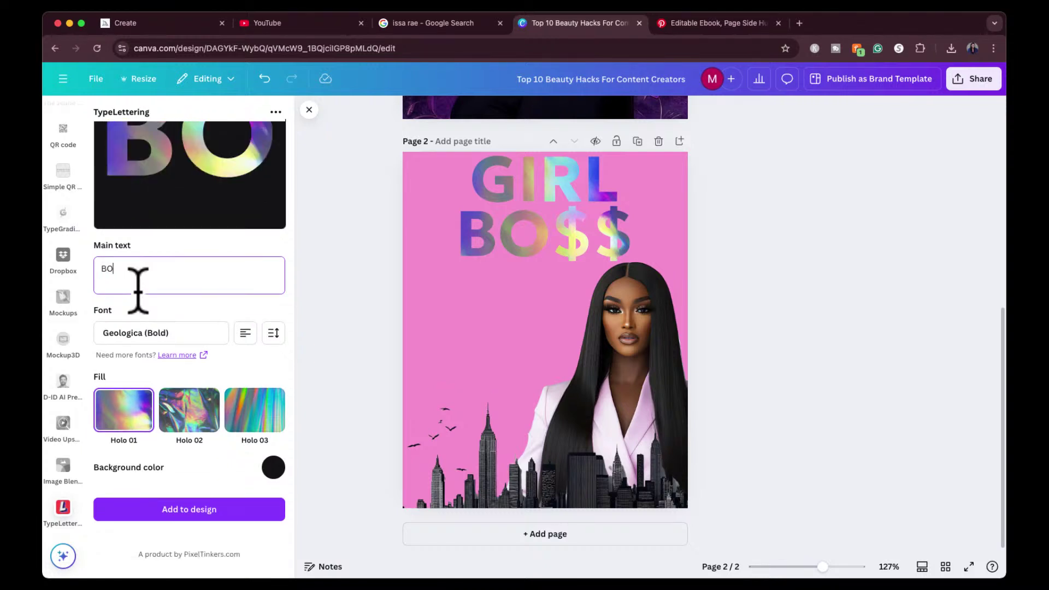
pyautogui.write('$$')
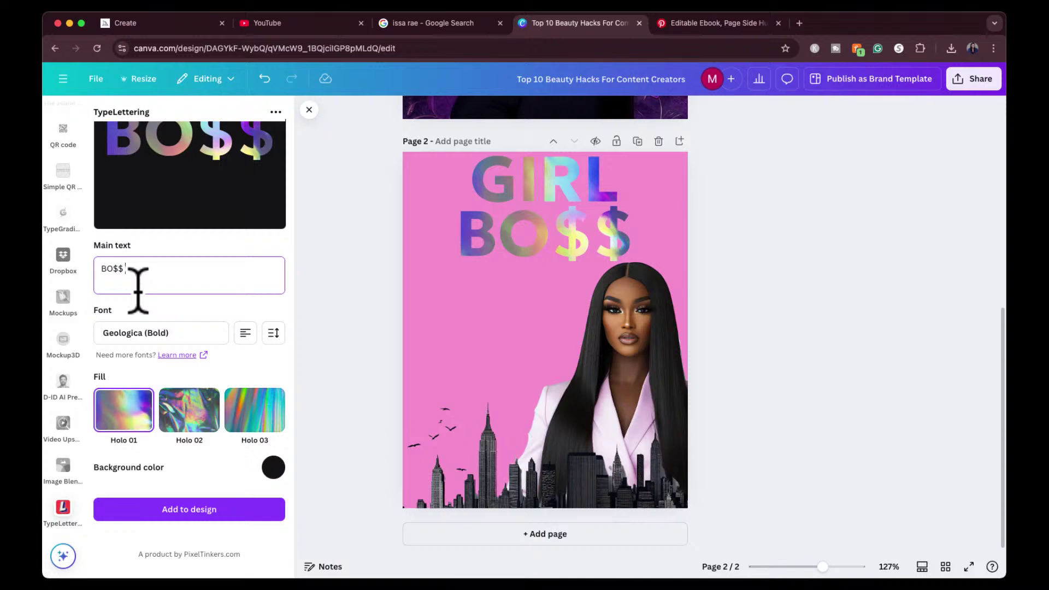
pyautogui.press('Return')
pyautogui.write('OF')
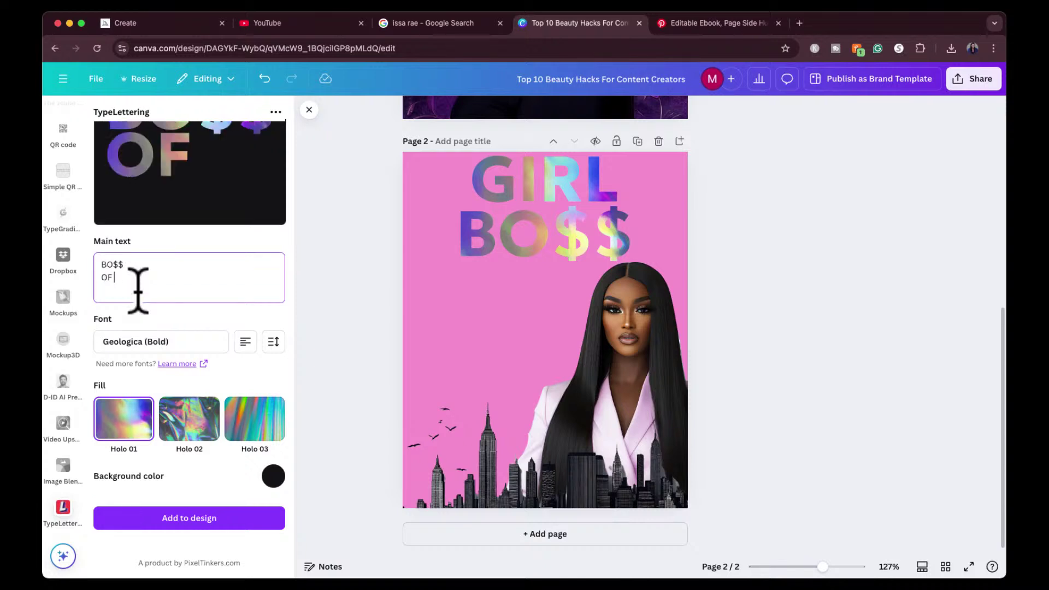
pyautogui.press('Return')
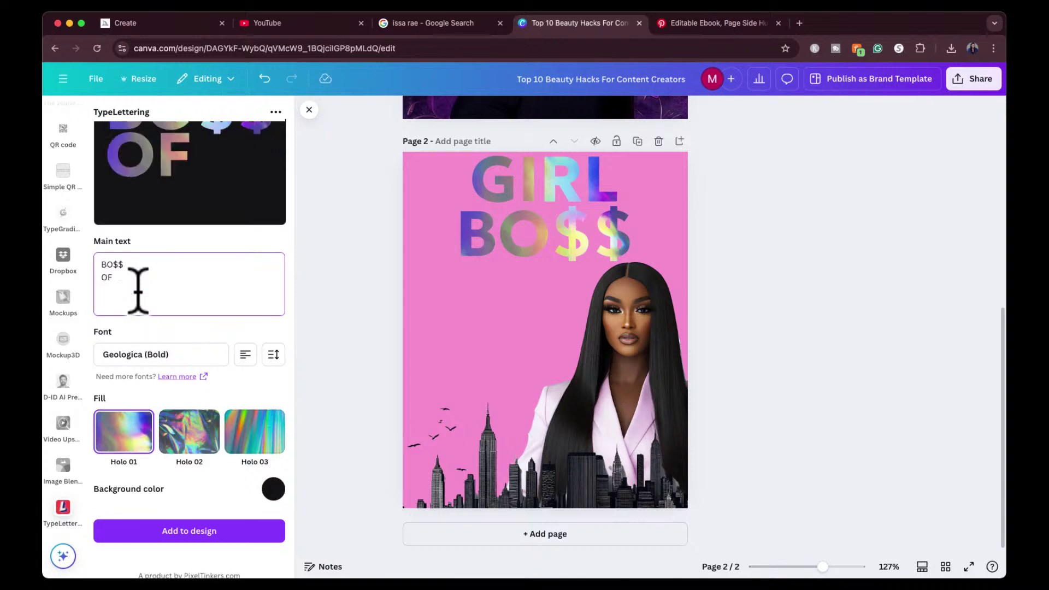
pyautogui.write('NY')
pyautogui.click(245, 353)
pyautogui.scroll(2, 216, 355)
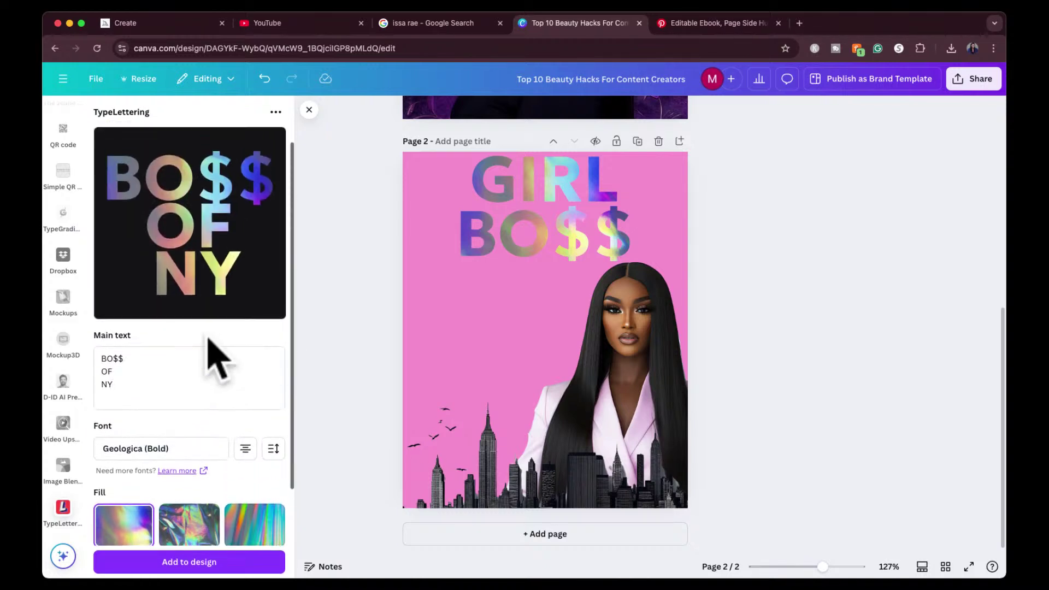
# Step: Change the holographic lettering's font to Gilda Display
pyautogui.scroll(-1, 188, 358)
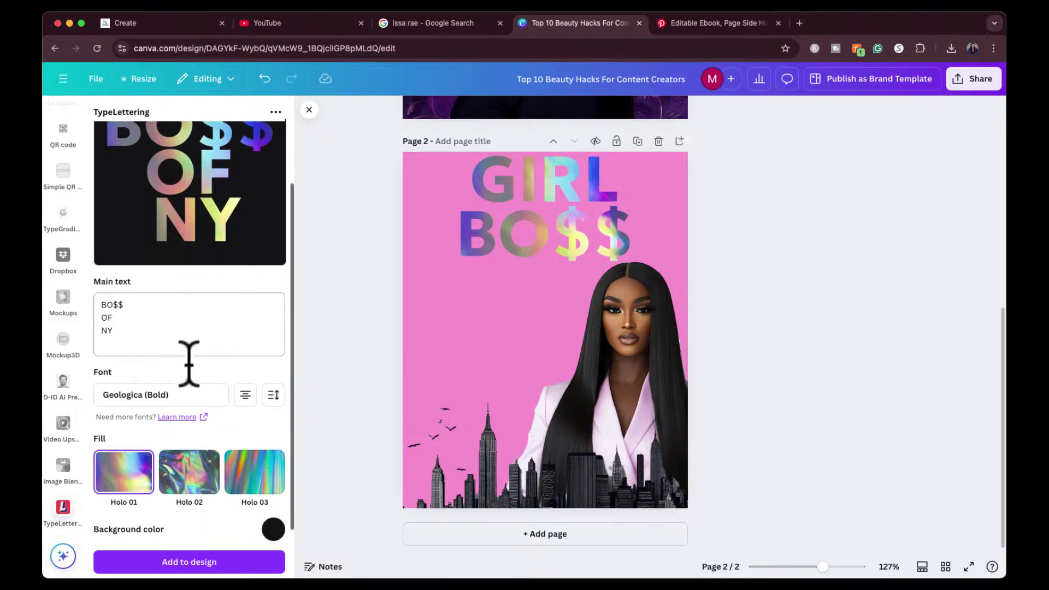
pyautogui.click(143, 403)
pyautogui.scroll(-1, 166, 375)
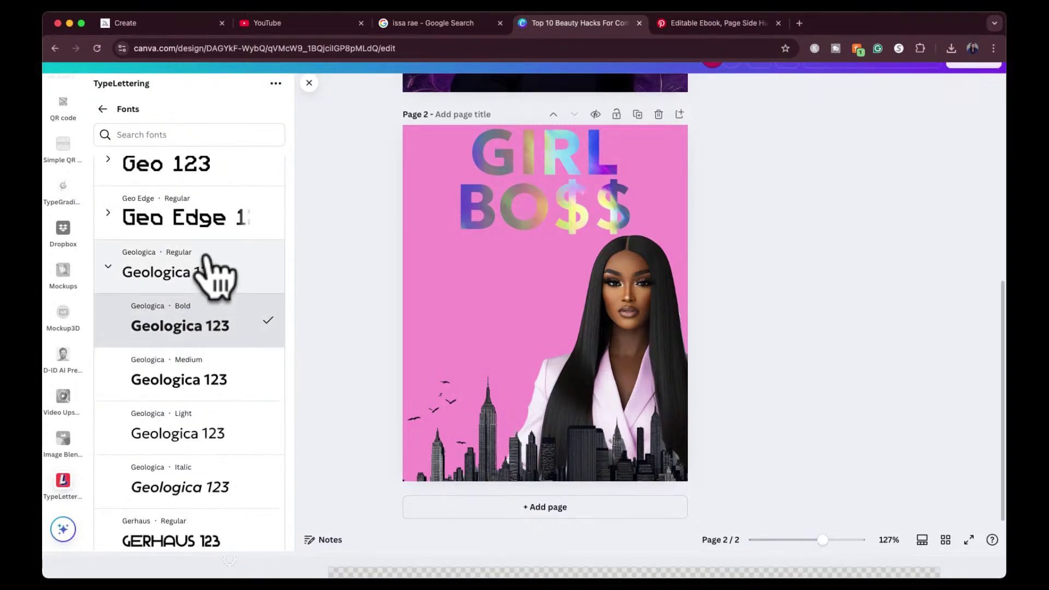
pyautogui.scroll(-1, 189, 404)
pyautogui.scroll(-3, 183, 411)
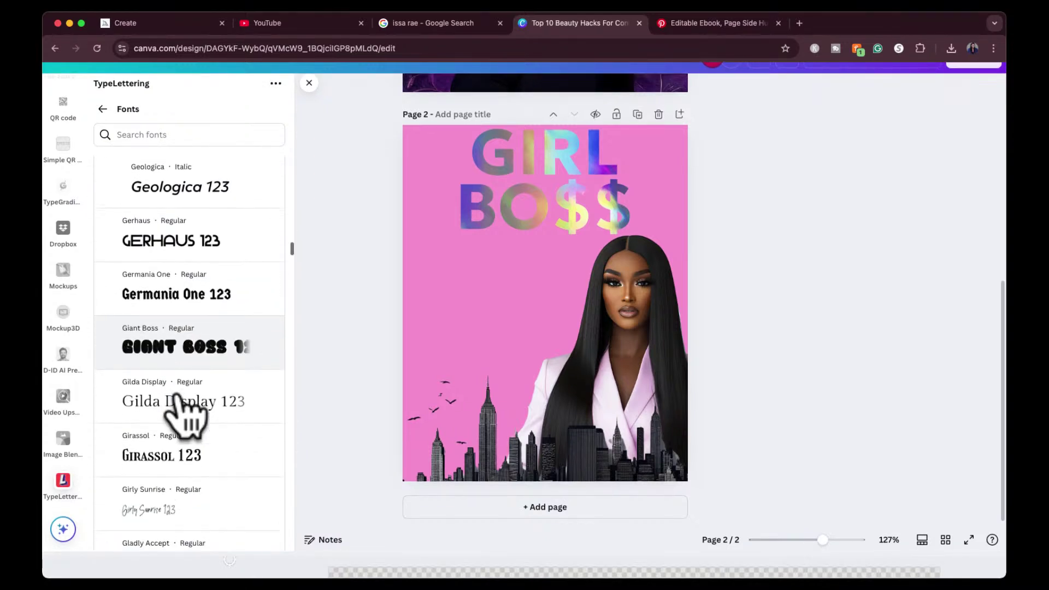
pyautogui.click(185, 385)
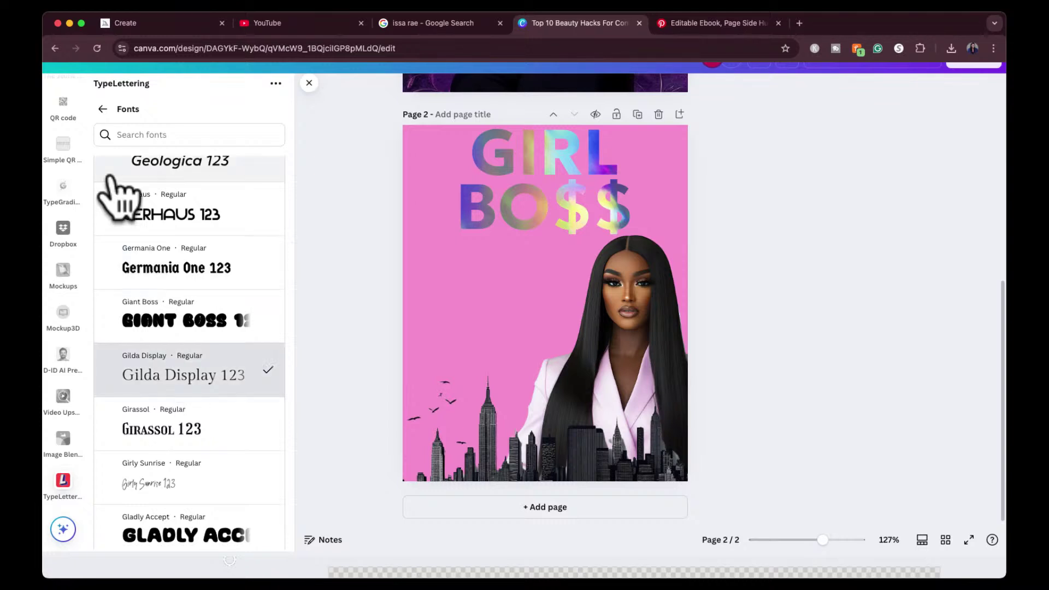
pyautogui.click(103, 109)
pyautogui.scroll(3, 175, 227)
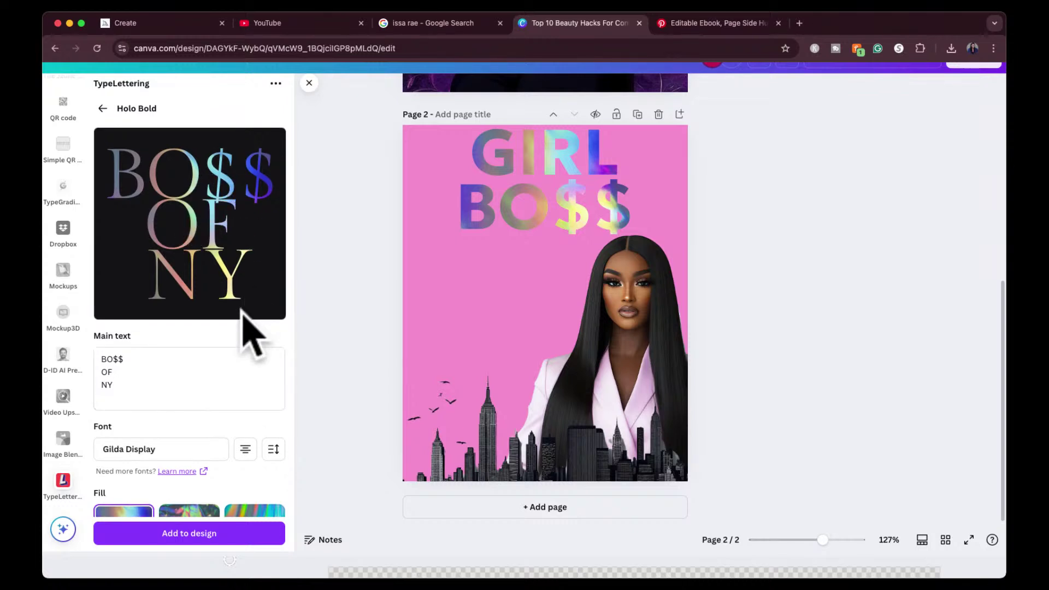
# Step: Reword the lettering as THE BO$$ over OF NY on two lines and set its line height to -3
pyautogui.click(105, 360)
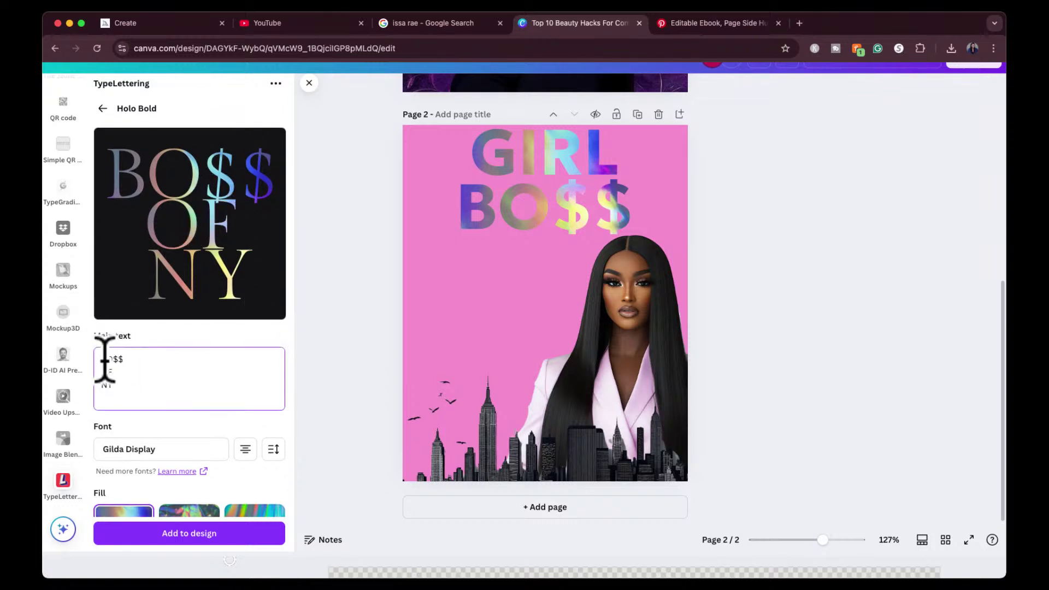
pyautogui.write('THE')
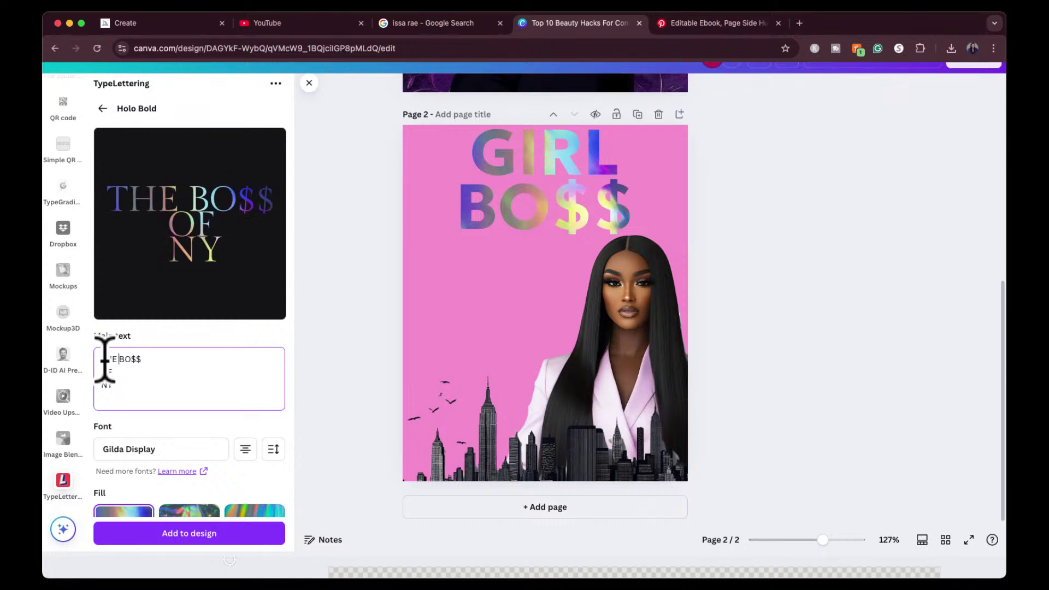
pyautogui.click(99, 384)
pyautogui.press('BackSpace')
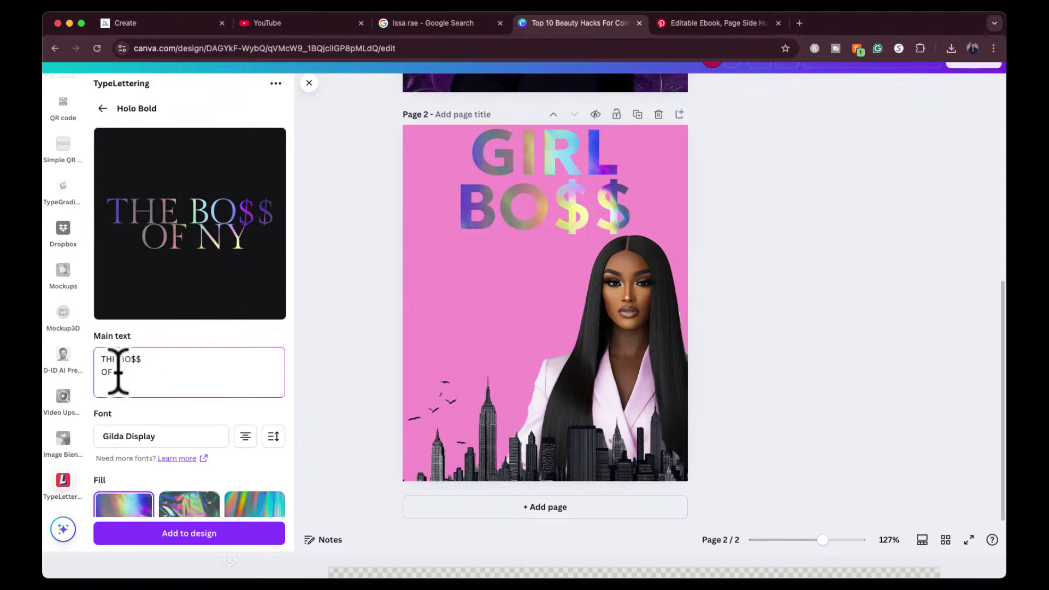
pyautogui.click(274, 436)
pyautogui.moveTo(194, 491); pyautogui.dragTo(186, 491)
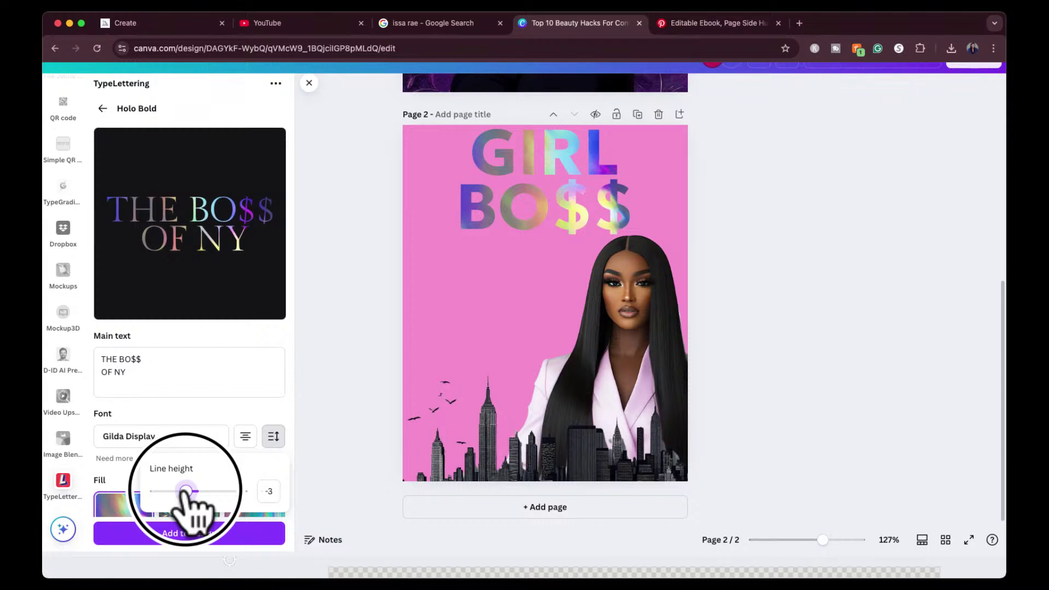
# Step: Change the lettering's capitalization to read "The Bo$$" over "of NY"
pyautogui.doubleClick(110, 359)
pyautogui.write('The')
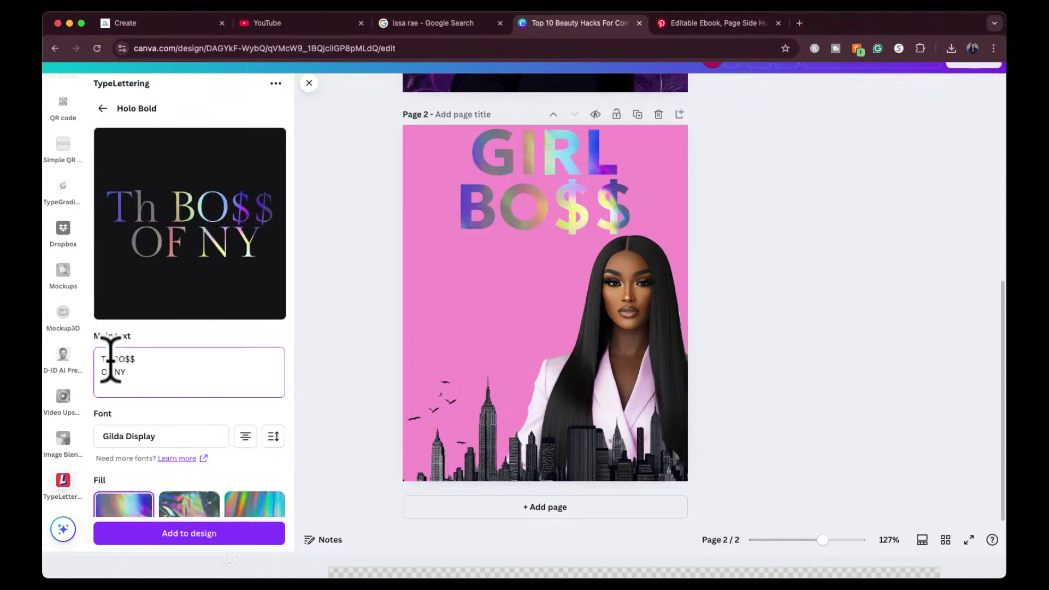
pyautogui.click(104, 373)
pyautogui.write('of')
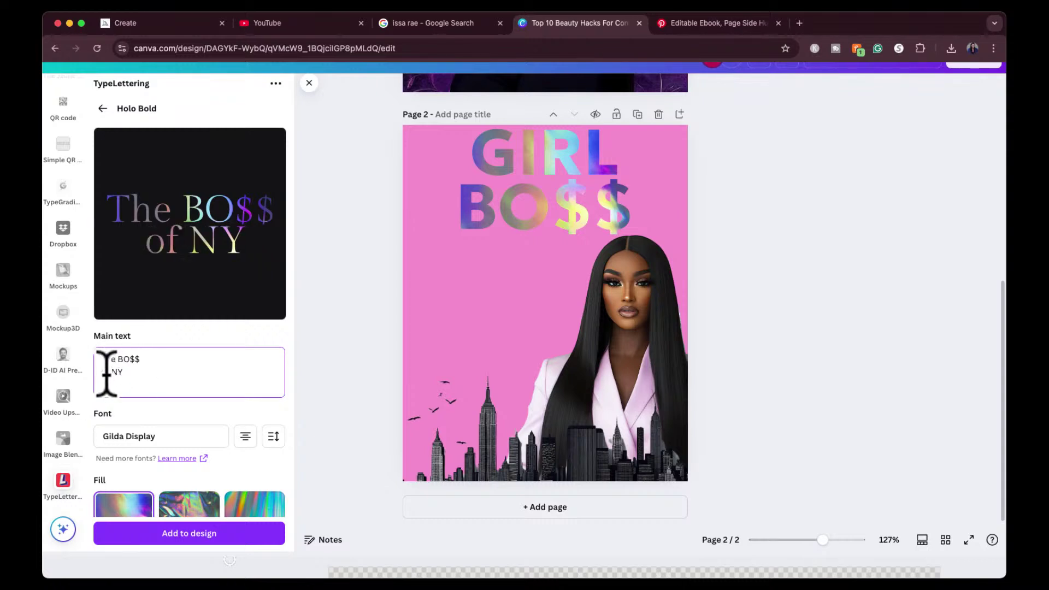
pyautogui.press('BackSpace')
pyautogui.write('o')
pyautogui.click(164, 335)
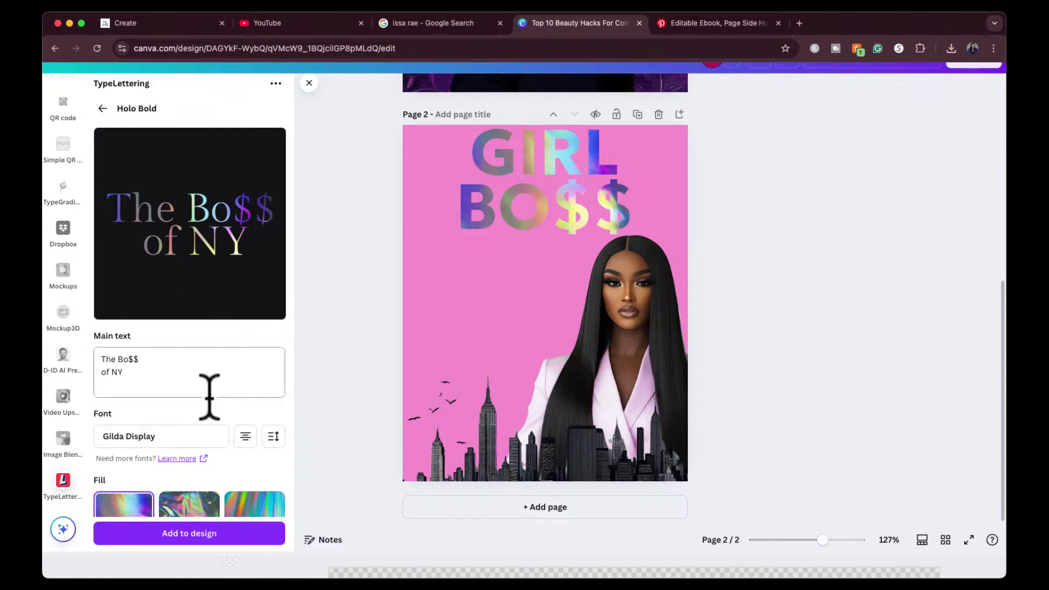
# Step: Add the "The Bo$$ of NY" lettering to page 2 and delete the old GIRL BO$$ lettering
pyautogui.scroll(-1, 210, 393)
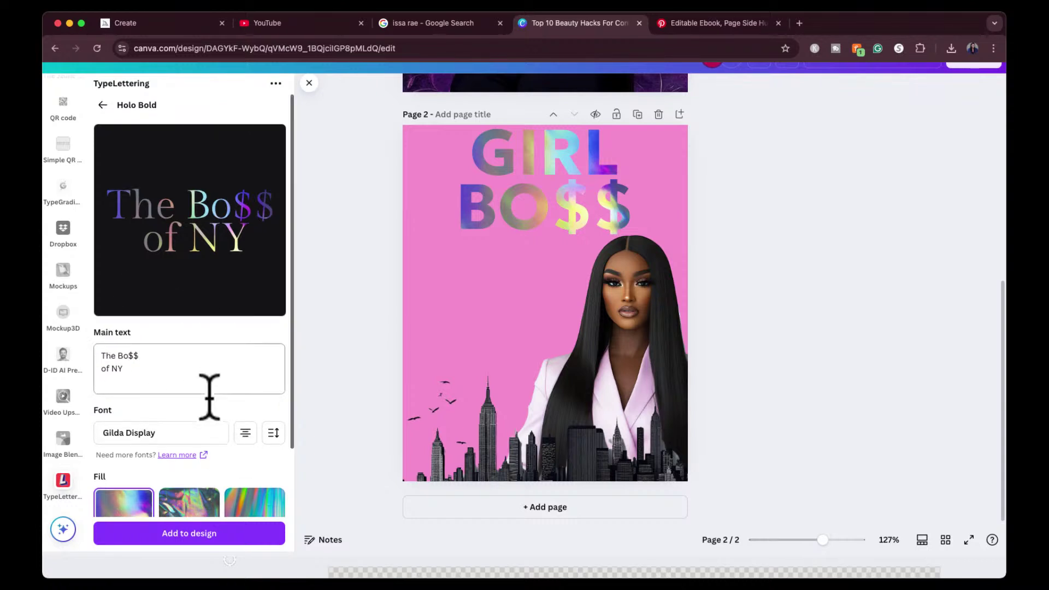
pyautogui.click(210, 534)
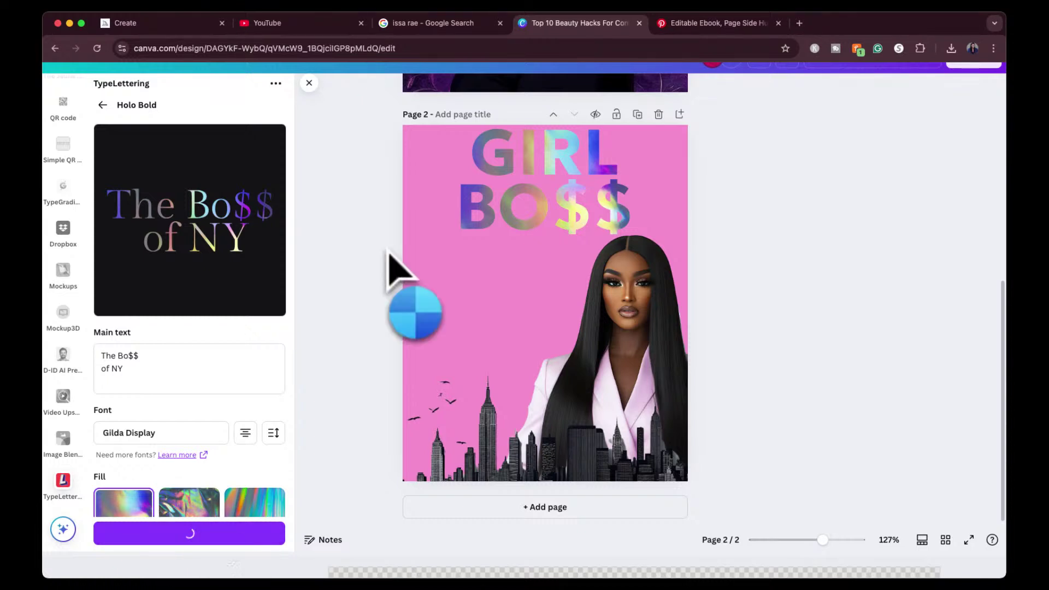
pyautogui.click(482, 162)
pyautogui.press('Delete')
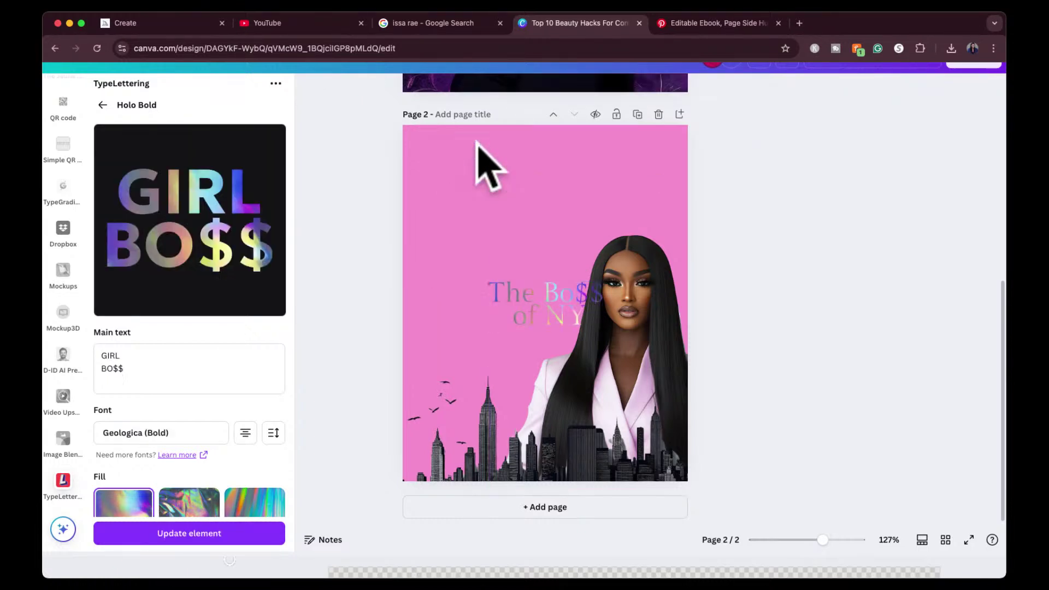
# Step: Move the new lettering above the woman's head, enlarge it to span most of the page width, and center it
pyautogui.moveTo(515, 310); pyautogui.dragTo(500, 171)
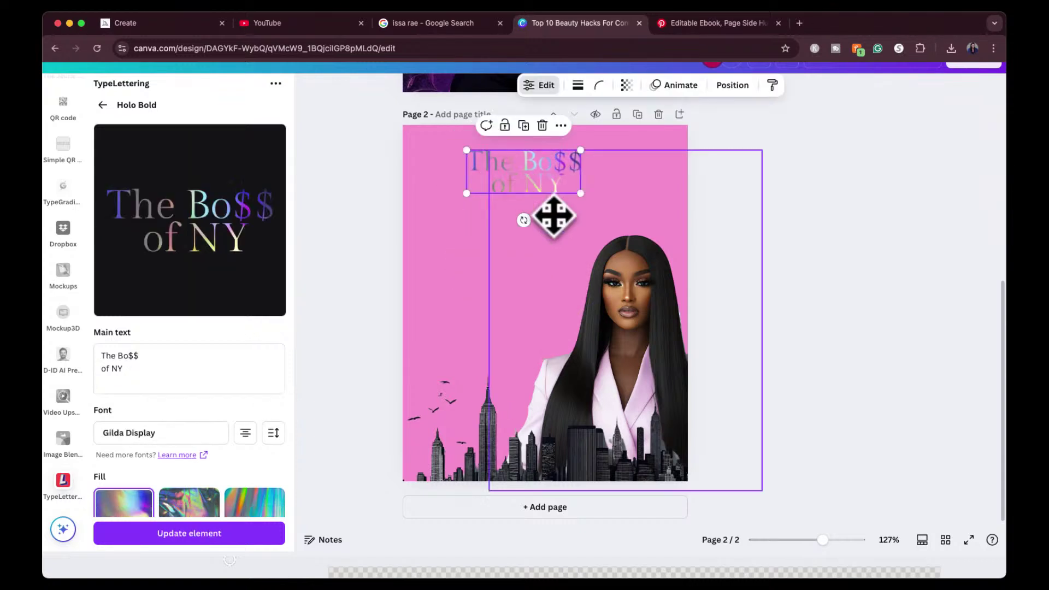
pyautogui.moveTo(582, 192); pyautogui.dragTo(685, 234)
pyautogui.moveTo(585, 187); pyautogui.dragTo(546, 159)
pyautogui.click(772, 222)
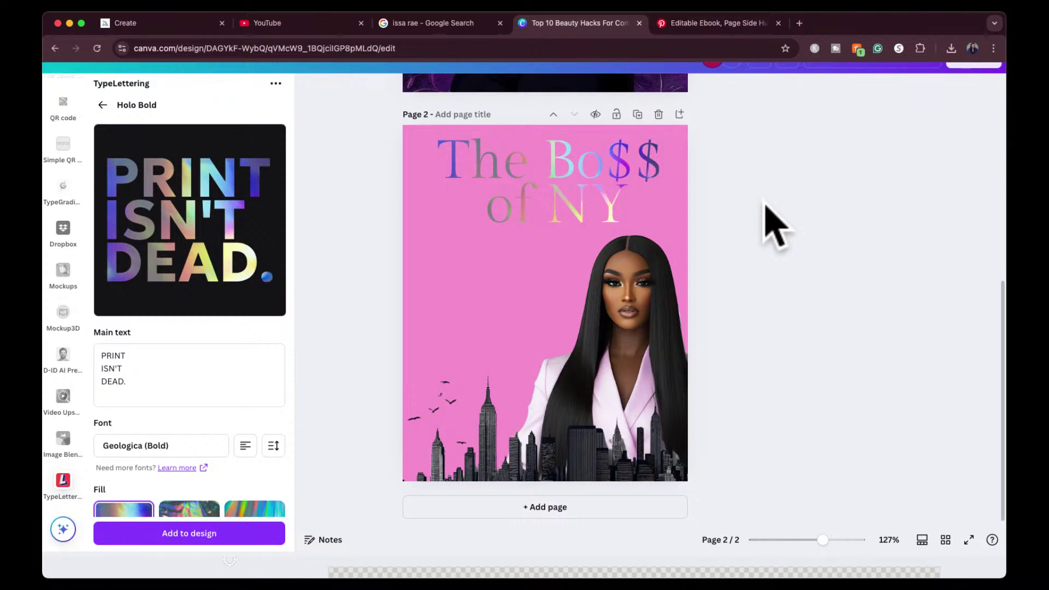
# Step: Search the Canva elements for "money" and show results of all types
pyautogui.scroll(5, 63, 175)
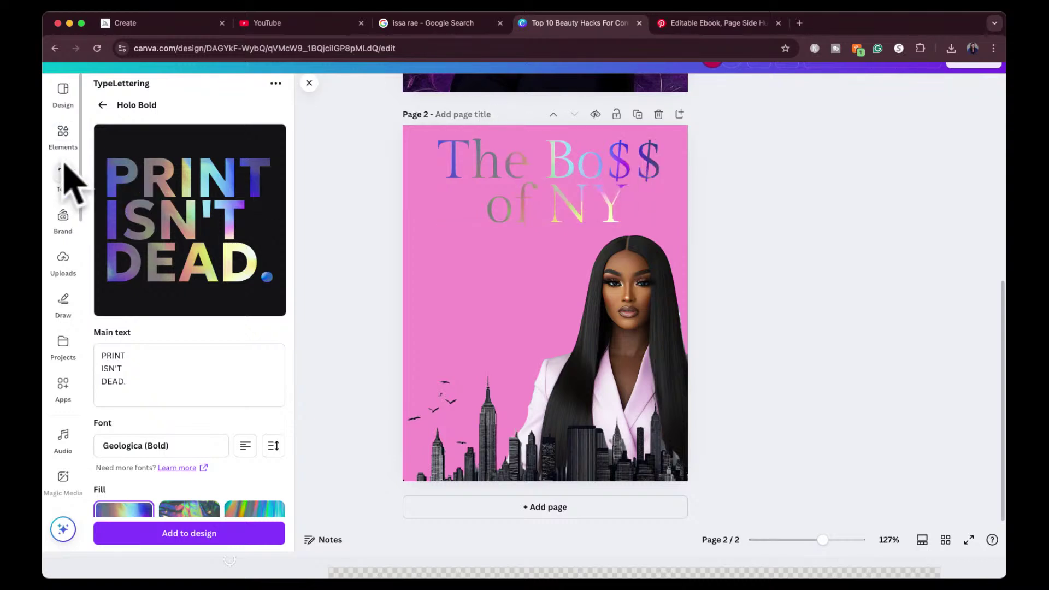
pyautogui.click(62, 146)
pyautogui.click(123, 92)
pyautogui.write('money')
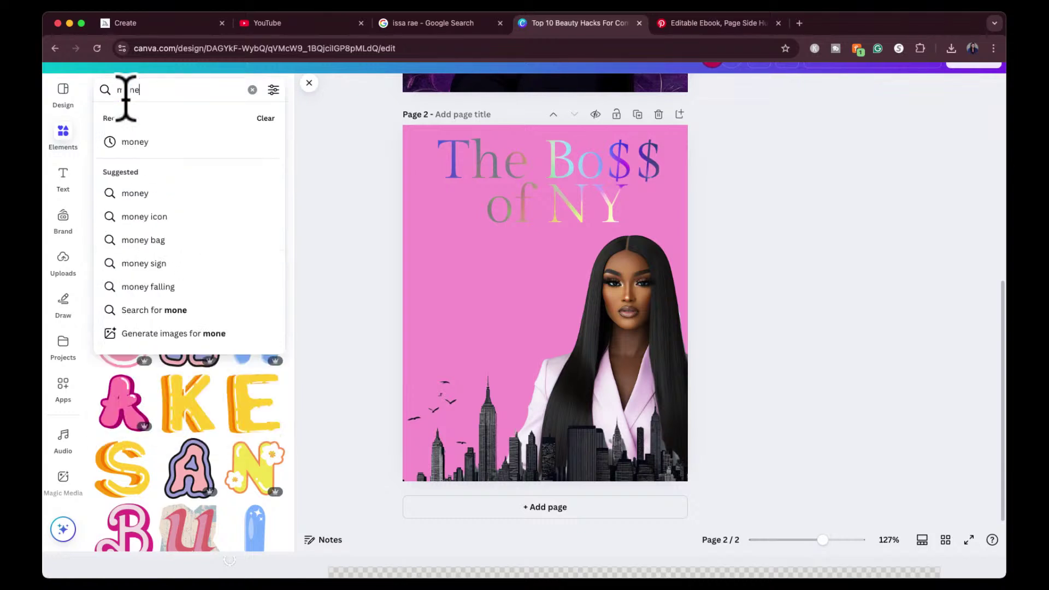
pyautogui.press('Return')
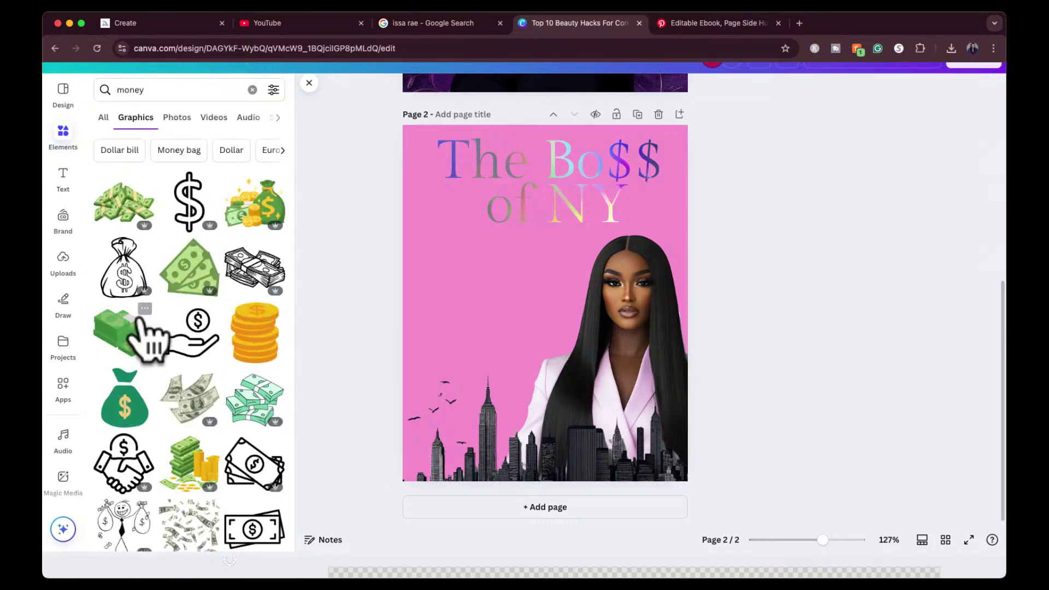
pyautogui.click(101, 122)
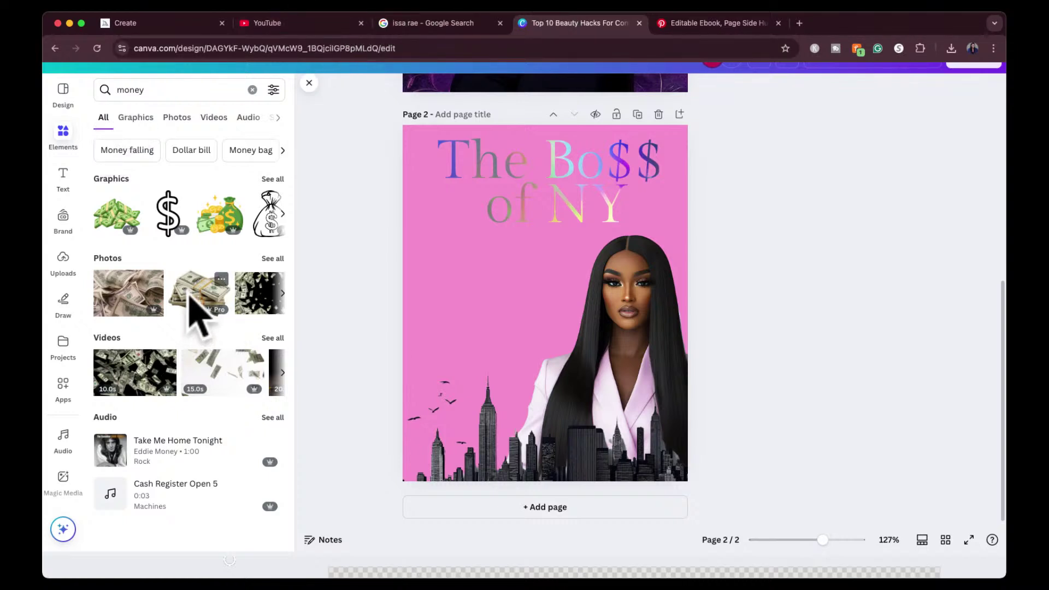
# Step: Switch to Midjourney and generate images from the prompt "$20 usd"
pyautogui.click(161, 25)
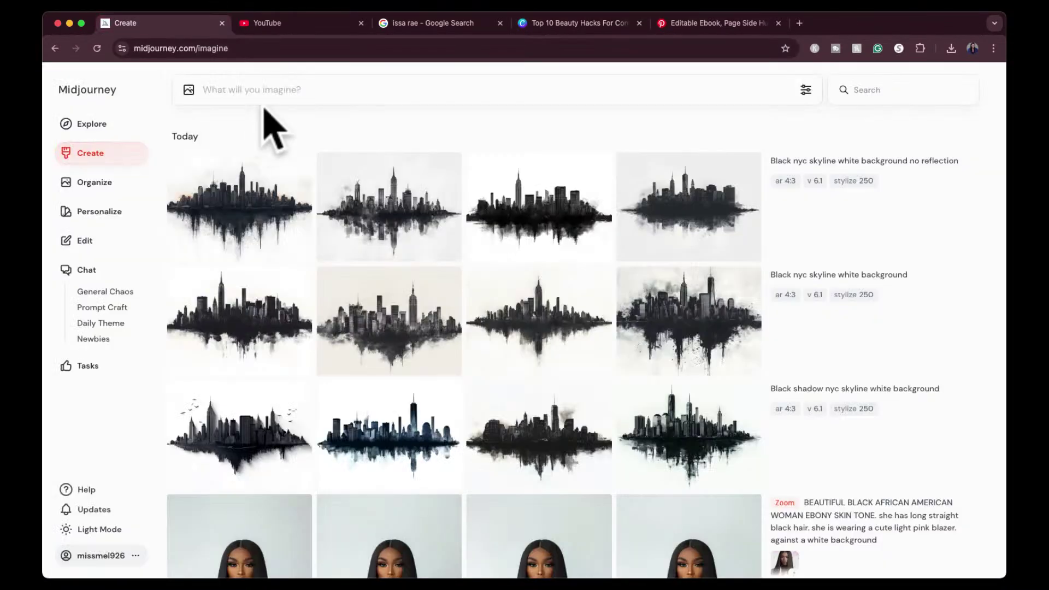
pyautogui.click(261, 92)
pyautogui.write('$20 usd')
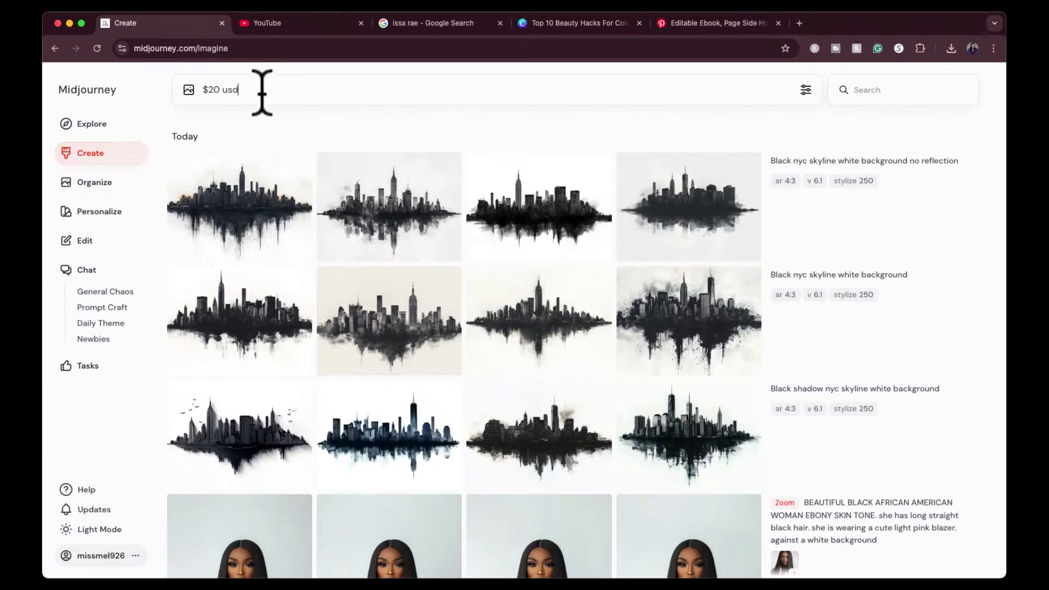
pyautogui.press('Return')
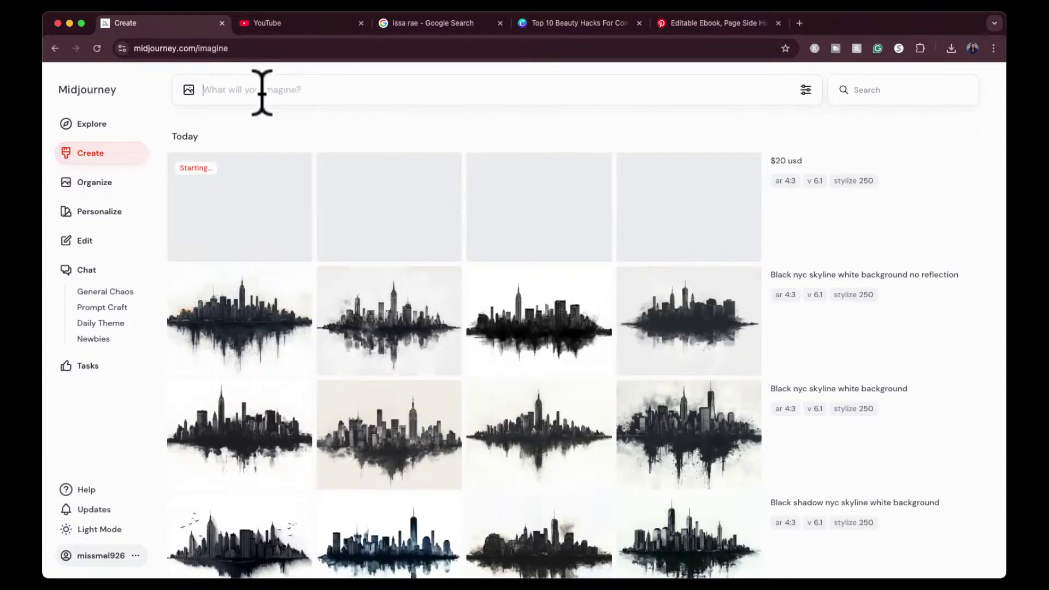
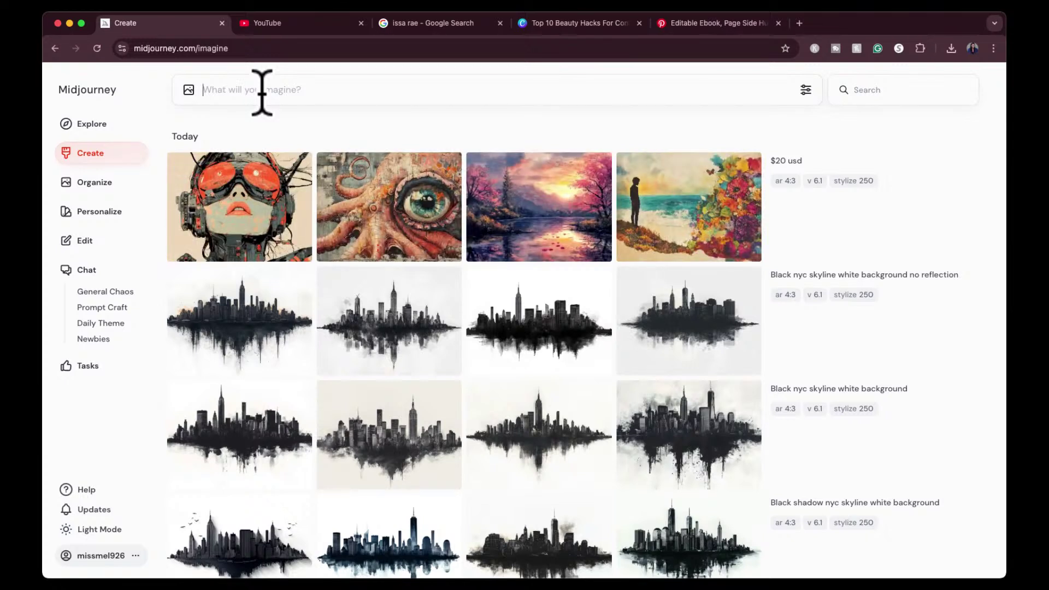
# Step: Generate another set of Midjourney images with the prompt "$20 usd dollar bill"
pyautogui.moveTo(803, 183)
pyautogui.click(962, 160)
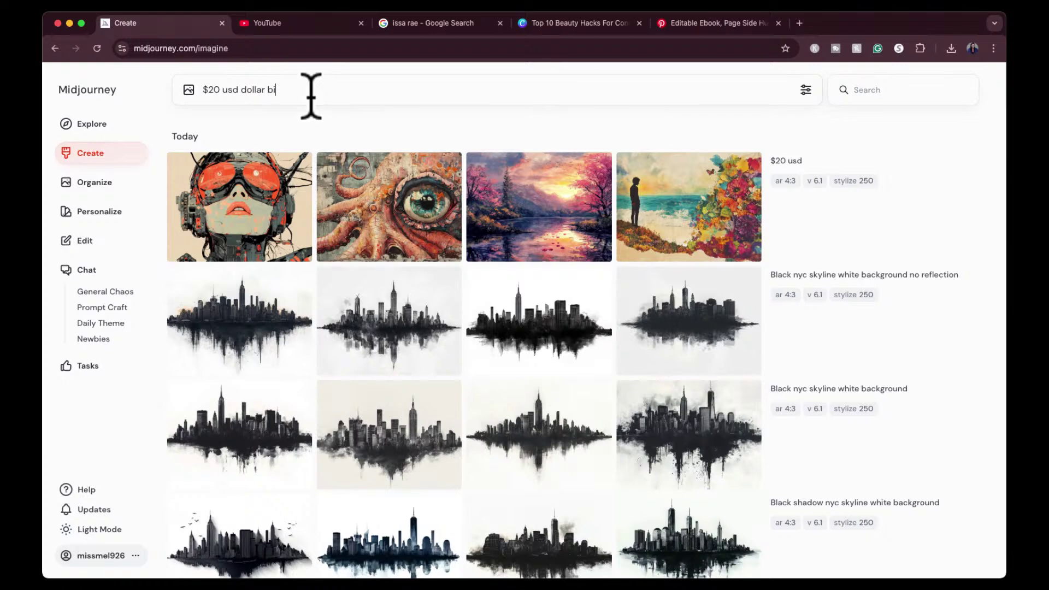
pyautogui.press('Return')
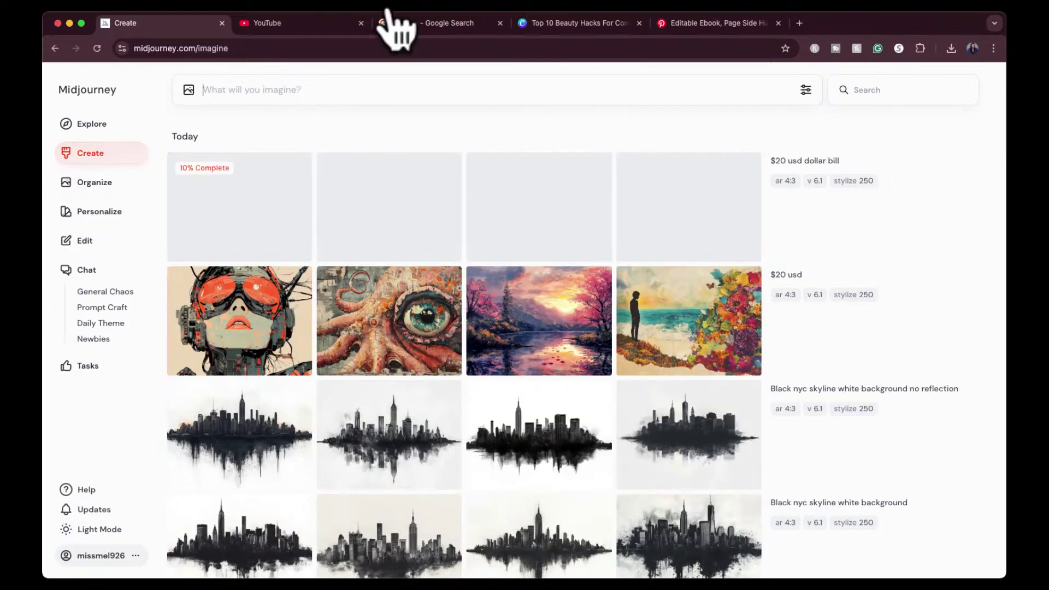
# Step: Switch to Canva, show all money photos, and try the dark photo of scattered bills on the cover
pyautogui.click(542, 26)
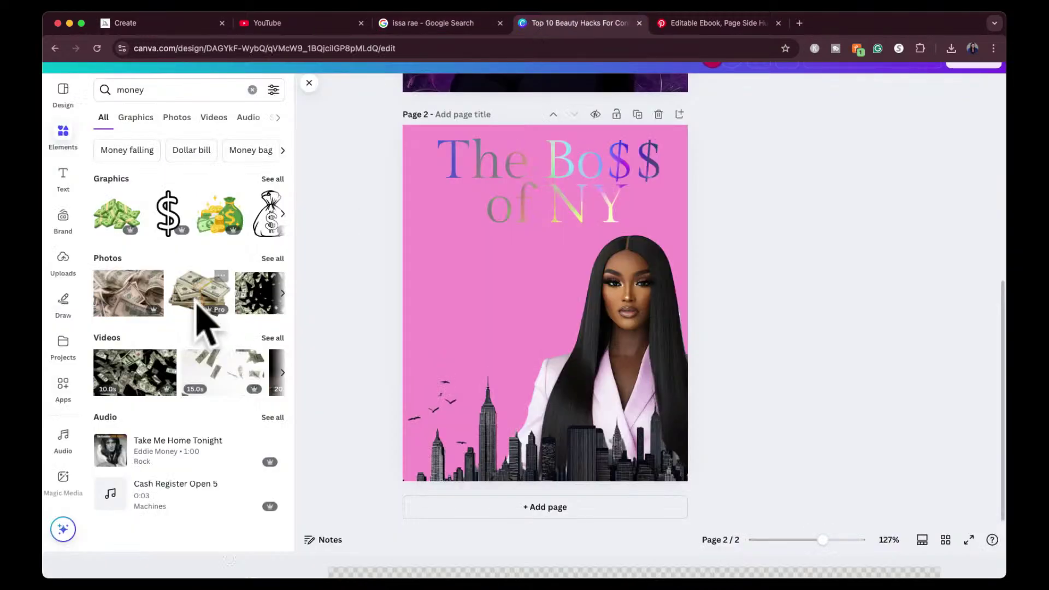
pyautogui.click(268, 260)
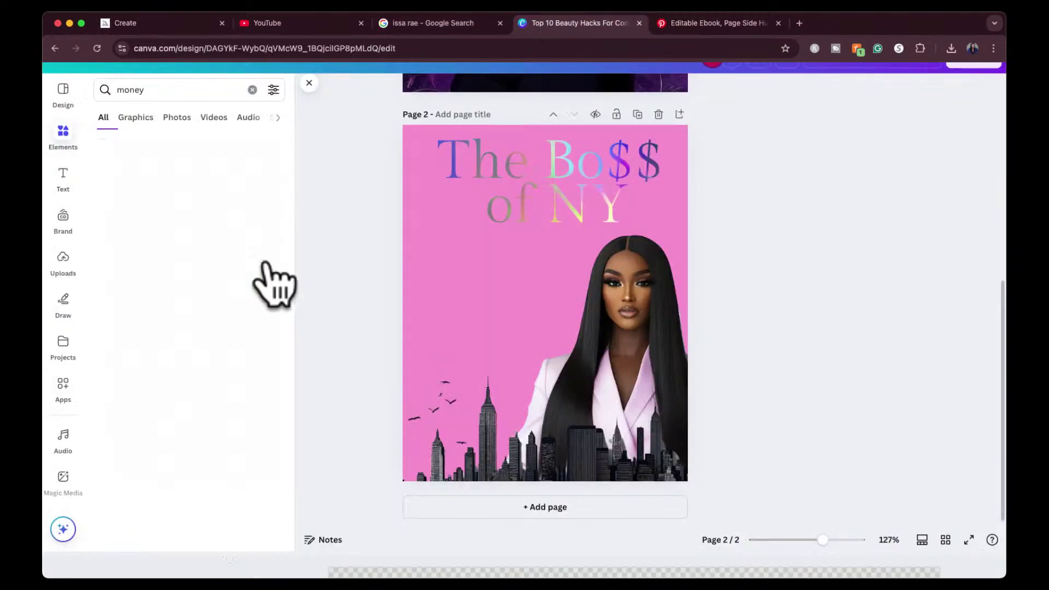
pyautogui.scroll(-10, 158, 461)
pyautogui.scroll(-1, 165, 456)
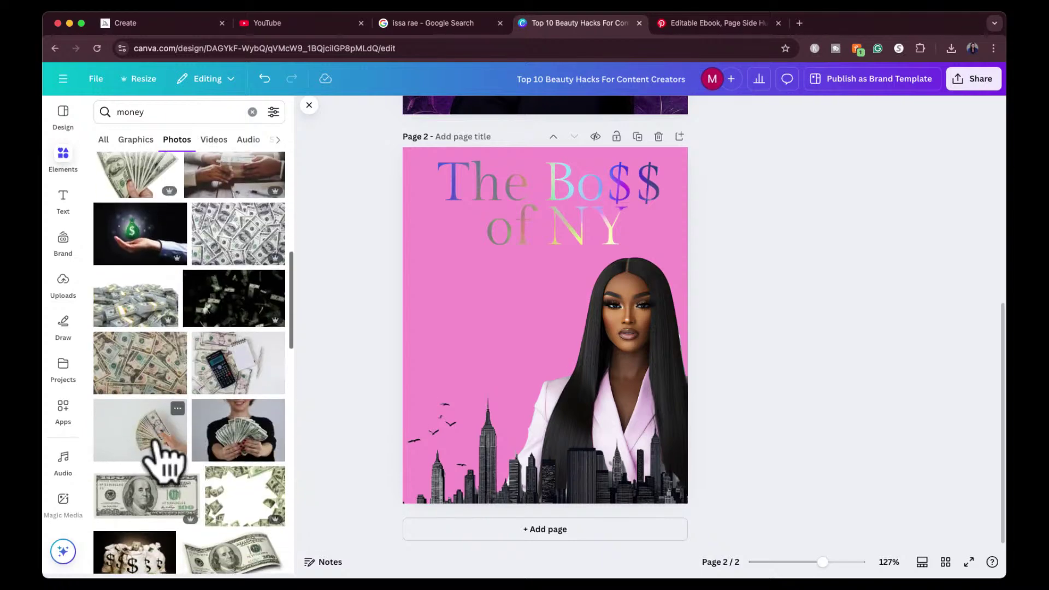
pyautogui.click(231, 307)
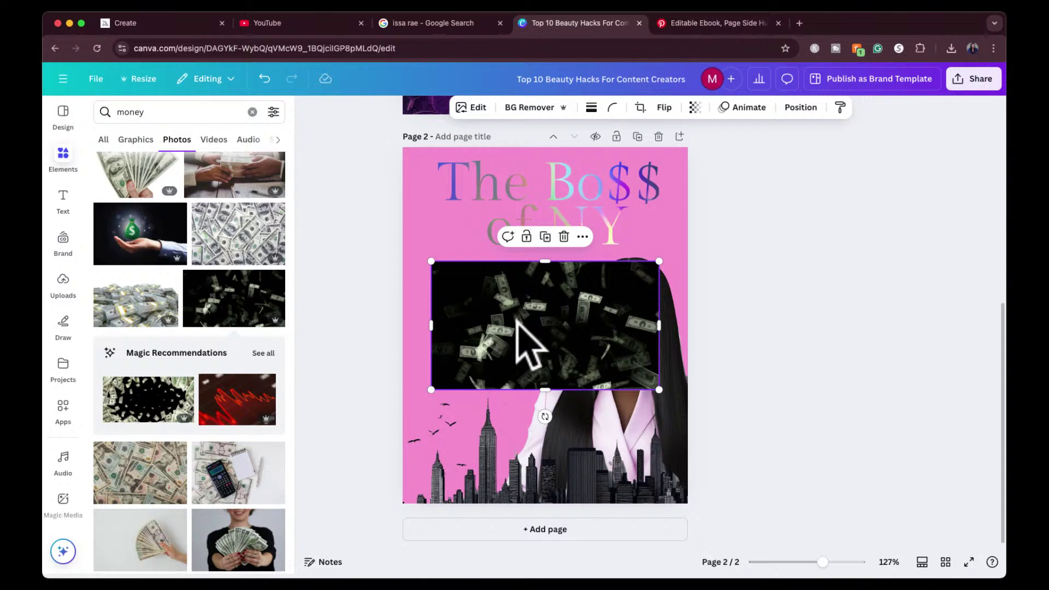
pyautogui.press('Delete')
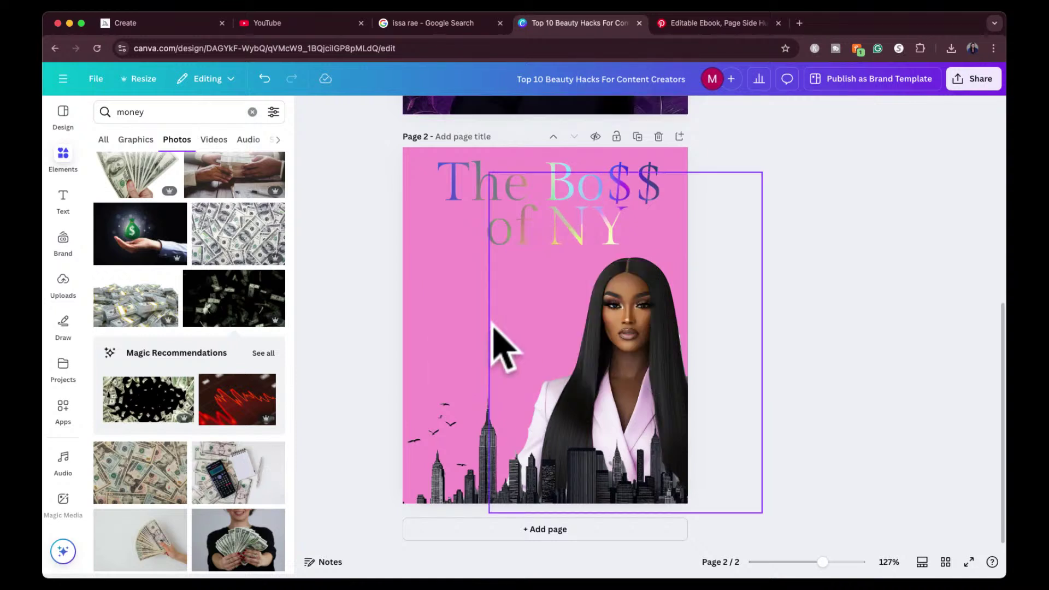
# Step: Search the element photos for "falling money"
pyautogui.click(121, 111)
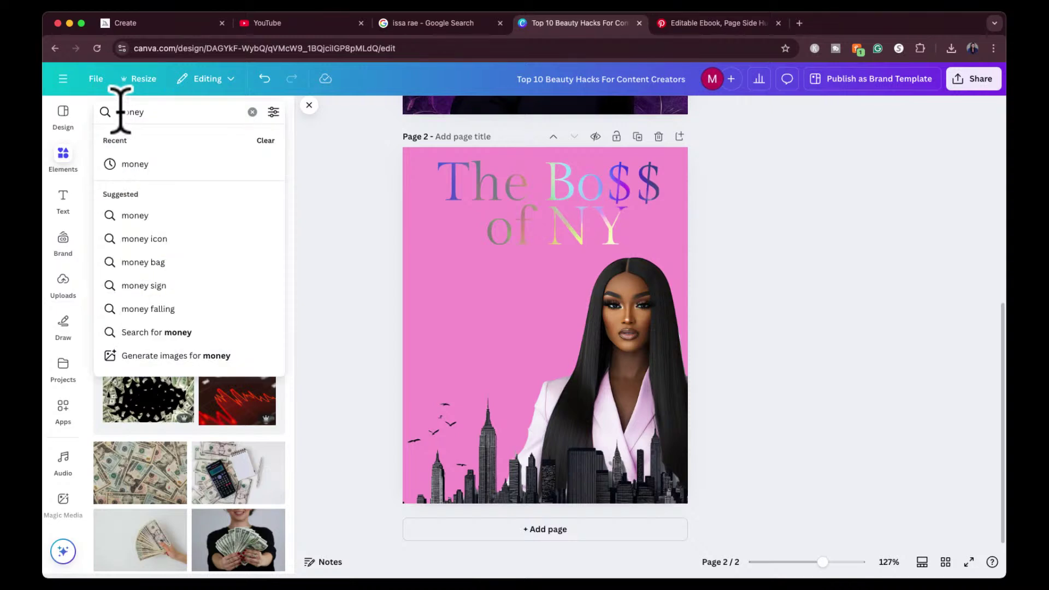
pyautogui.write('fall')
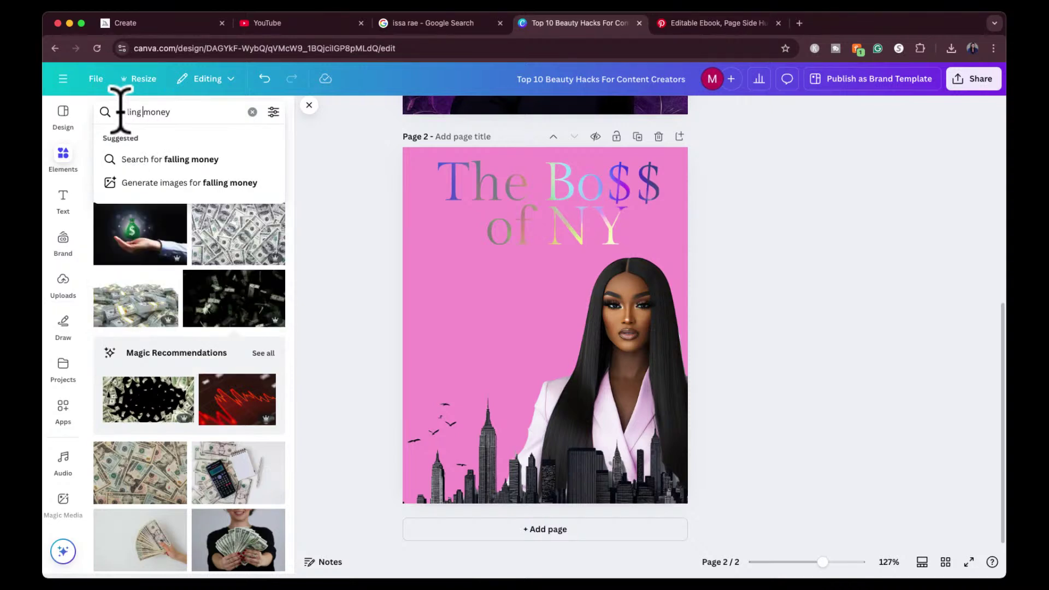
pyautogui.write('ing')
pyautogui.press('Return')
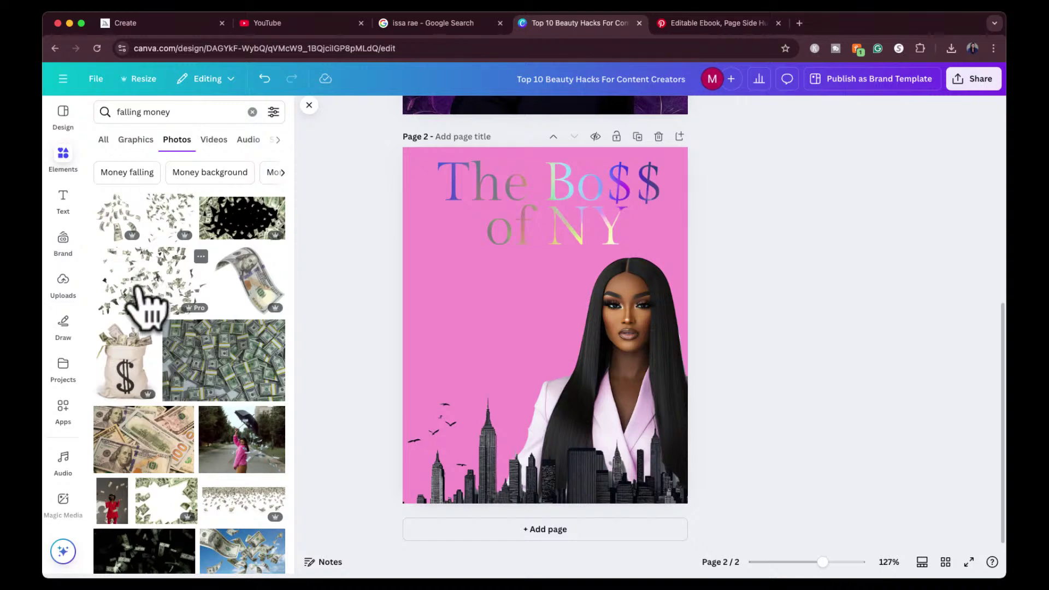
# Step: Add the white-background photo of falling hundred-dollar bills, remove its background, and place it beside the woman, above the skyline
pyautogui.click(111, 228)
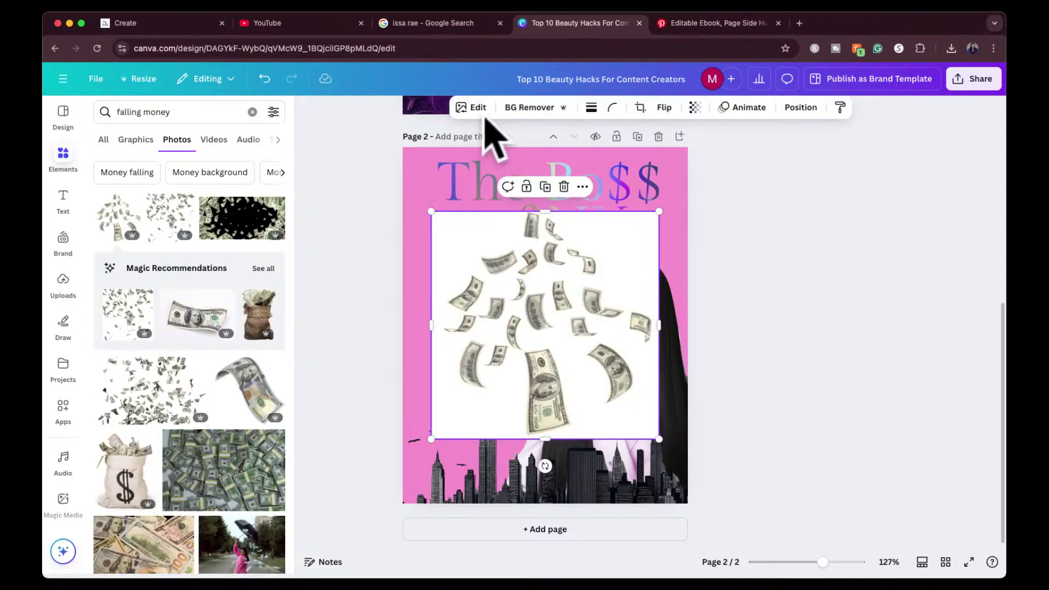
pyautogui.click(524, 107)
pyautogui.moveTo(520, 300); pyautogui.dragTo(503, 251)
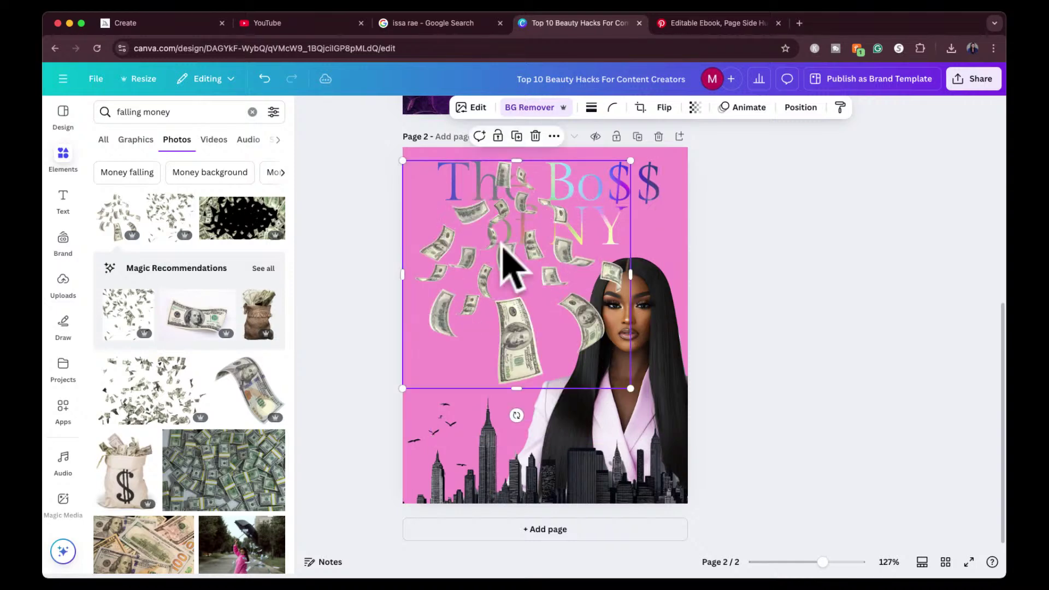
pyautogui.moveTo(507, 337); pyautogui.dragTo(457, 405)
pyautogui.click(844, 276)
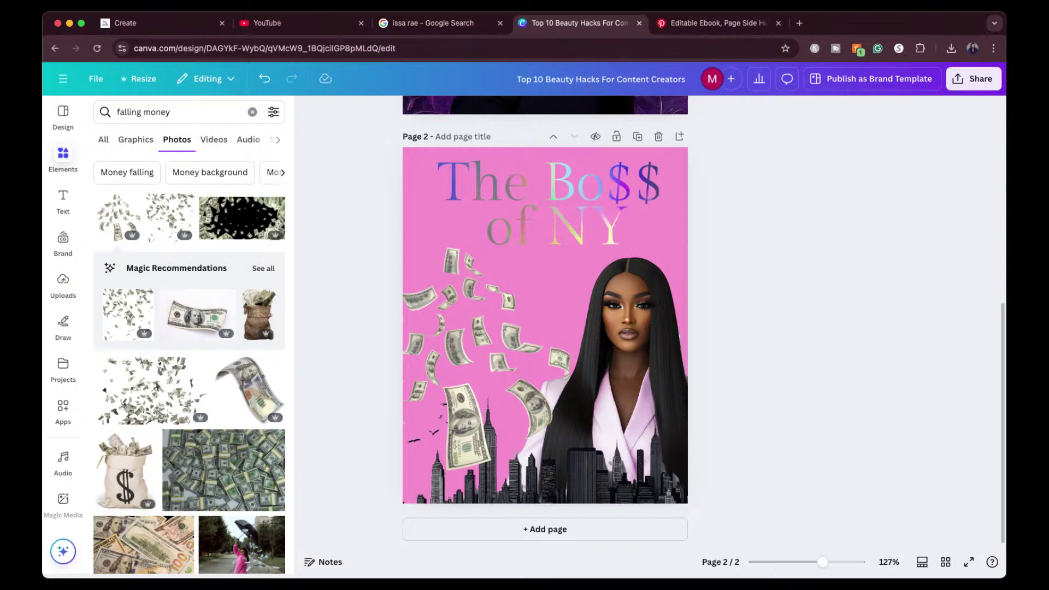
# Step: Bring the woman in front of the falling money, and the skyline in front of the woman
pyautogui.click(658, 334)
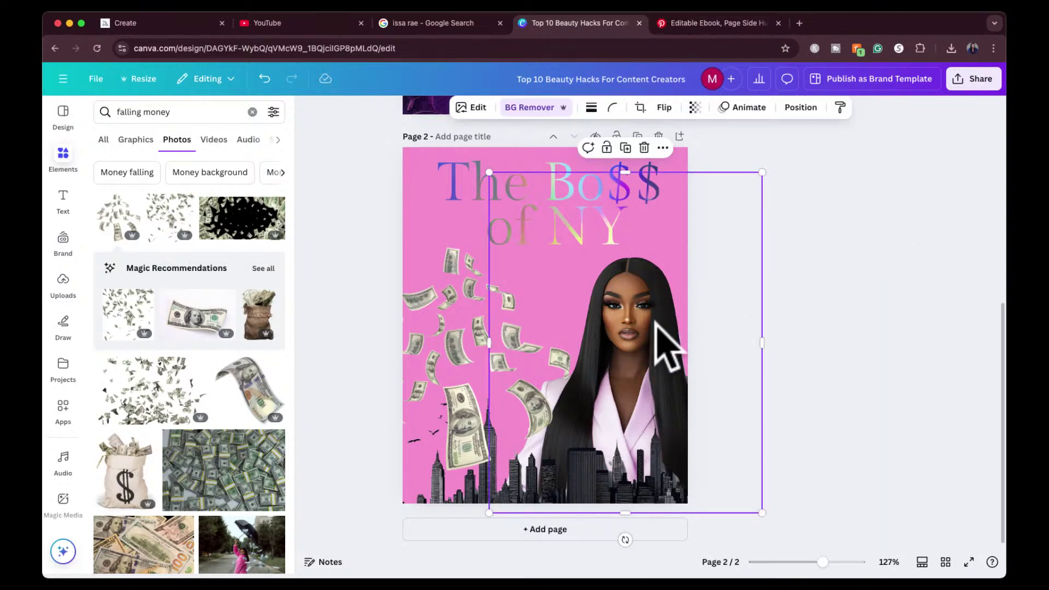
pyautogui.press('super+bracketright')
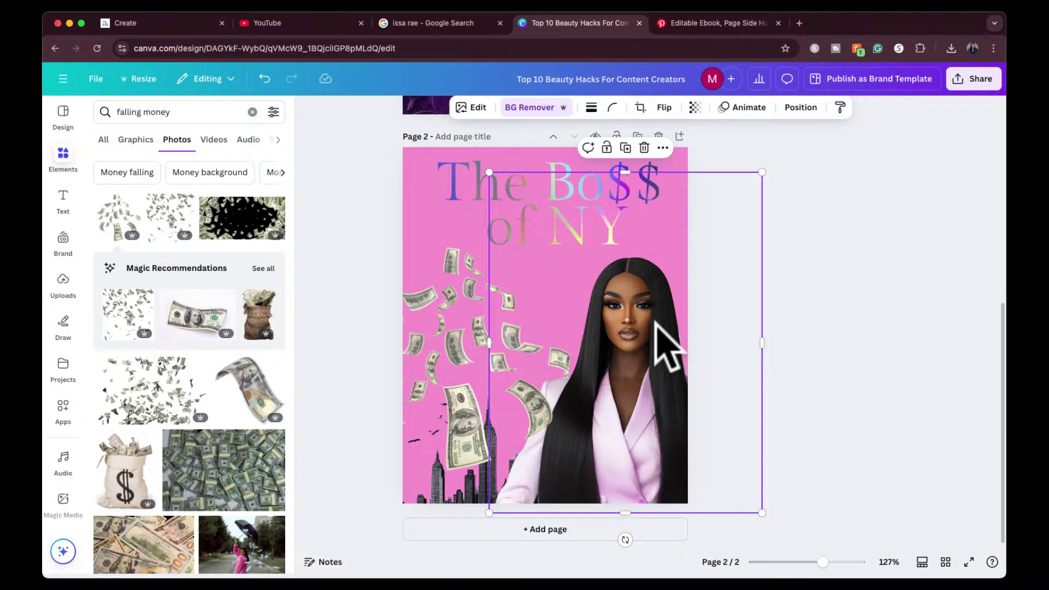
pyautogui.click(451, 482)
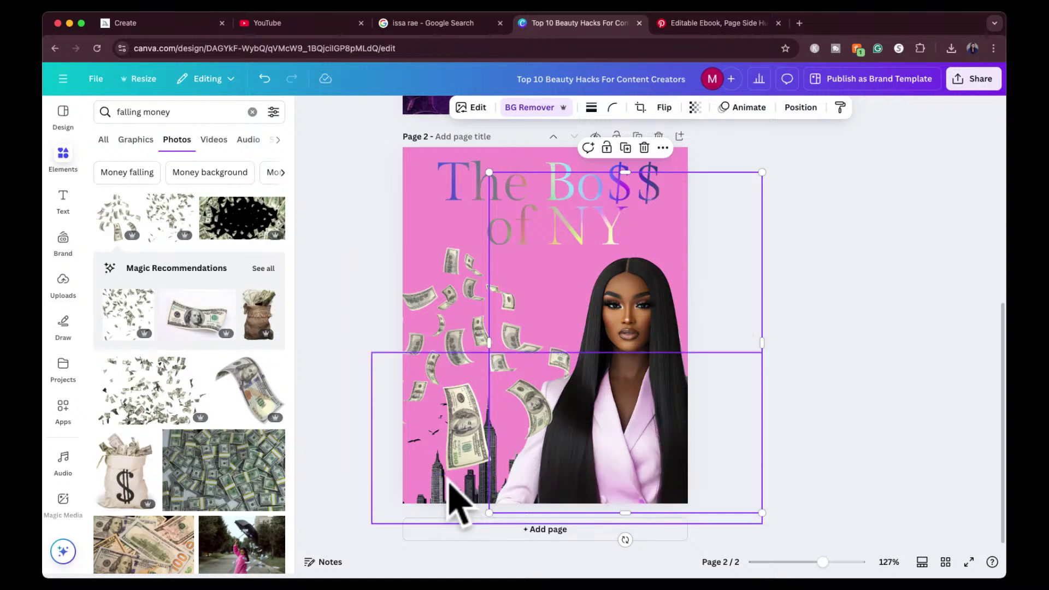
pyautogui.press('super+bracketright')
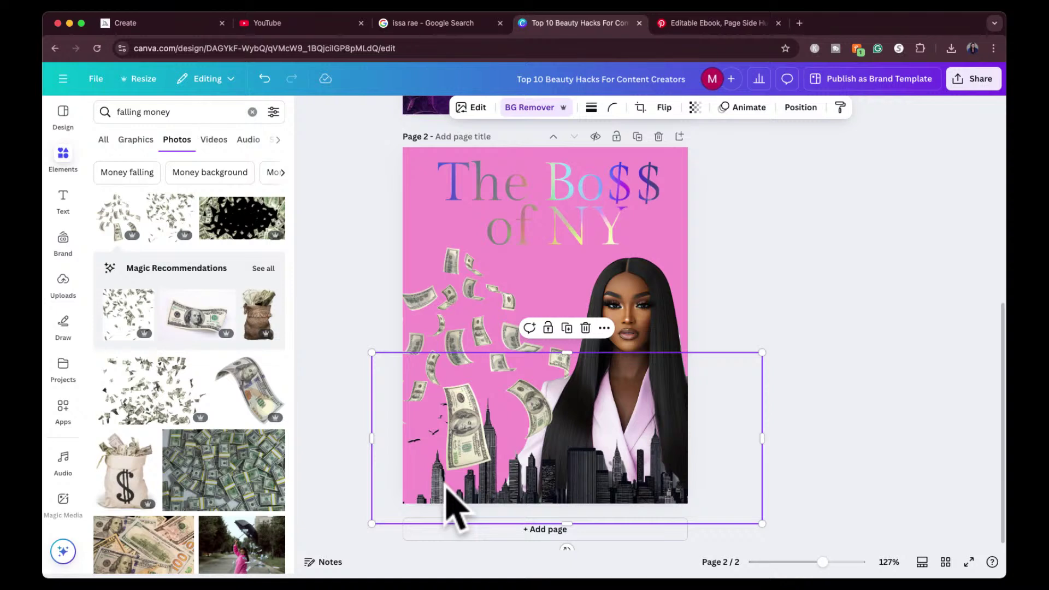
pyautogui.click(754, 291)
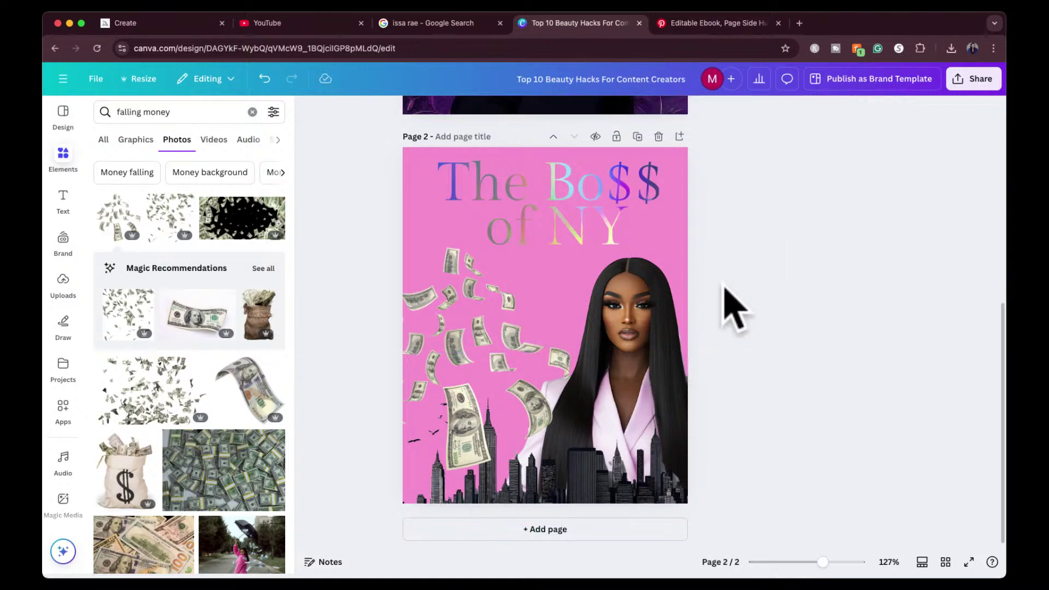
# Step: Move the "The Bo$$ of NY" lettering slightly closer to the upper edge of the cover
pyautogui.click(595, 189)
pyautogui.moveTo(596, 188); pyautogui.dragTo(593, 183)
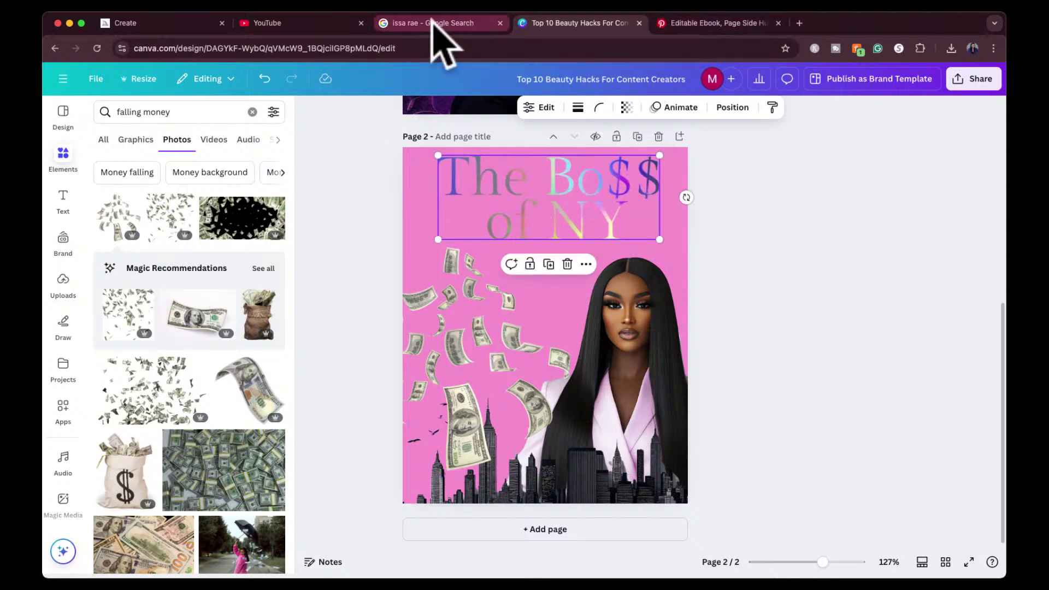
# Step: Switch to Midjourney and examine the enlarged images generated from the prompt "$20 usd dollar bill"
pyautogui.click(191, 22)
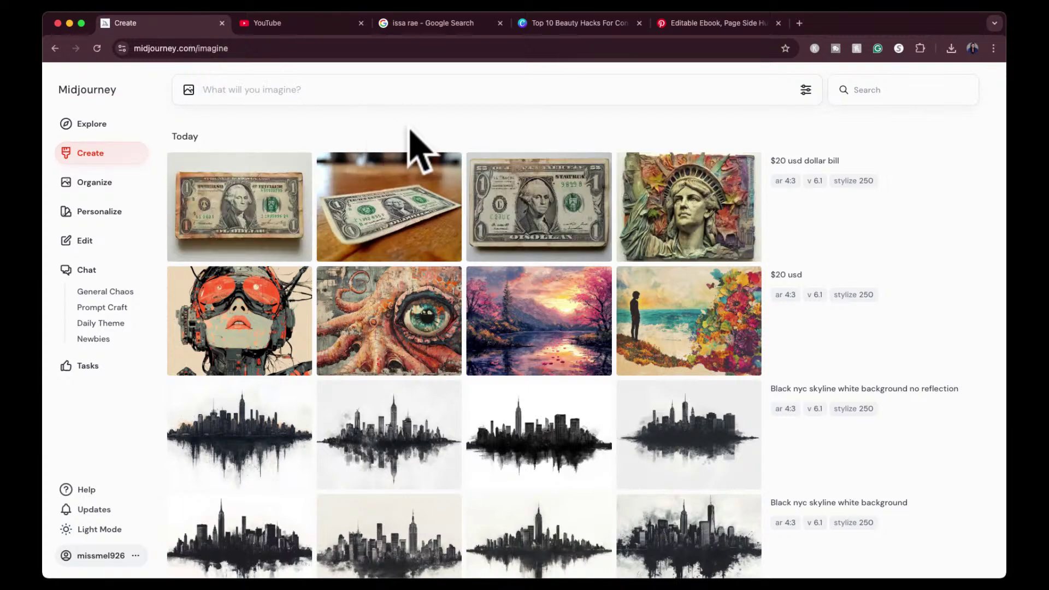
pyautogui.click(422, 230)
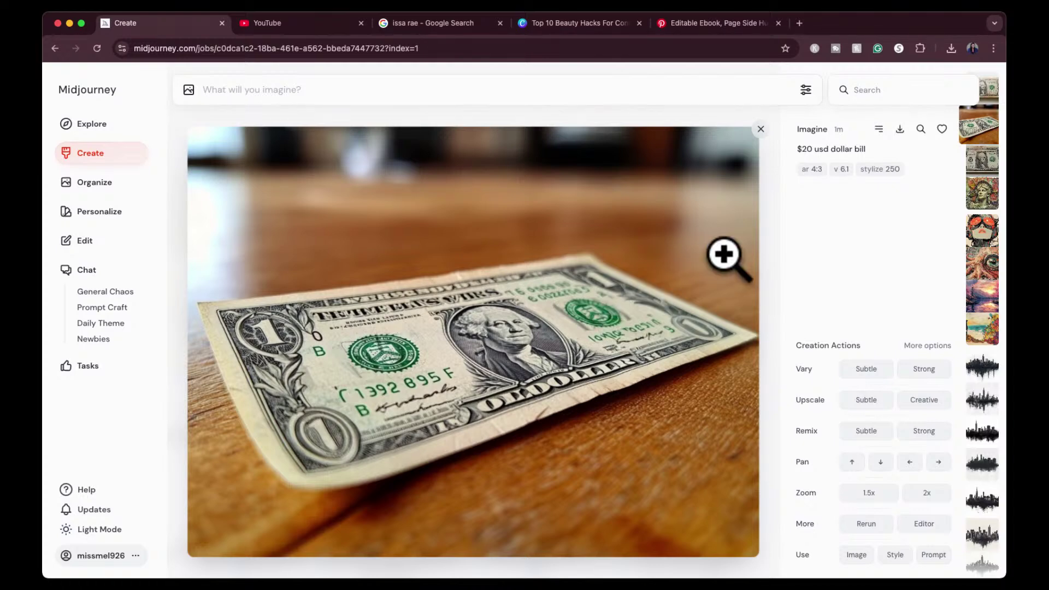
pyautogui.press('Left')
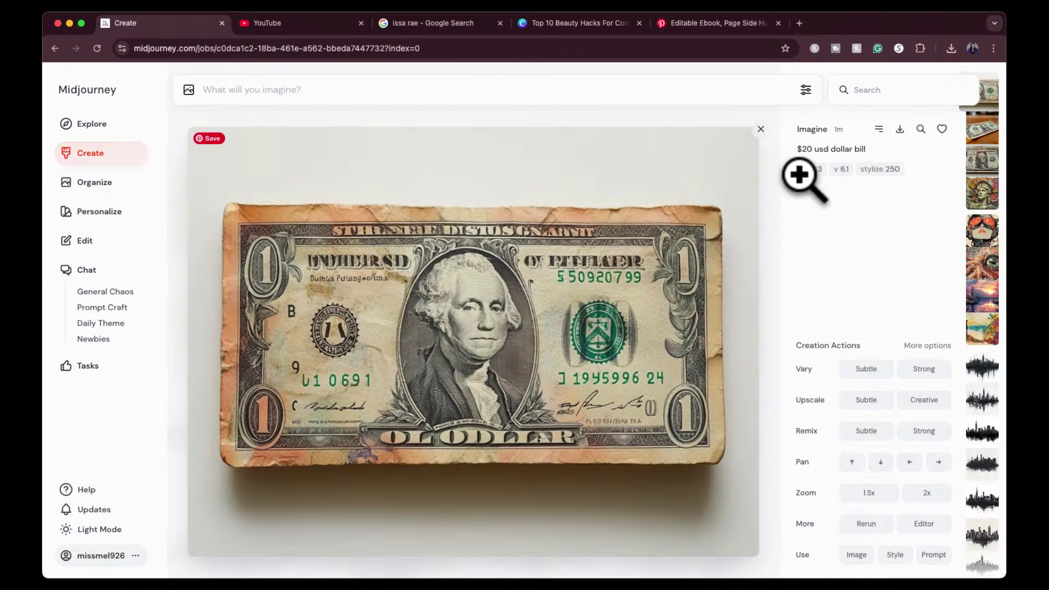
pyautogui.press('Right')
pyautogui.press('Right')
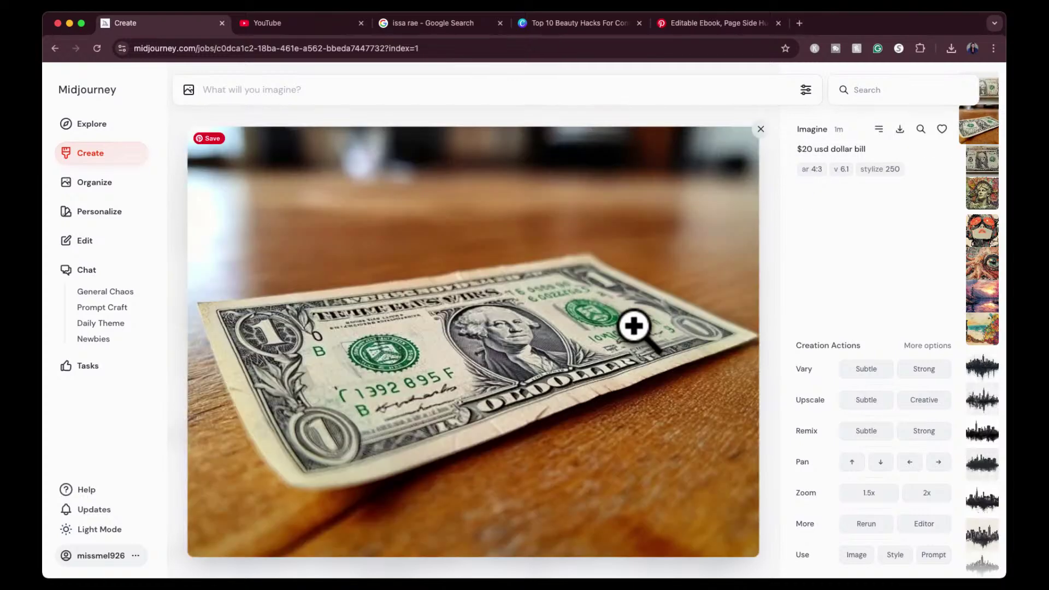
pyautogui.press('Right')
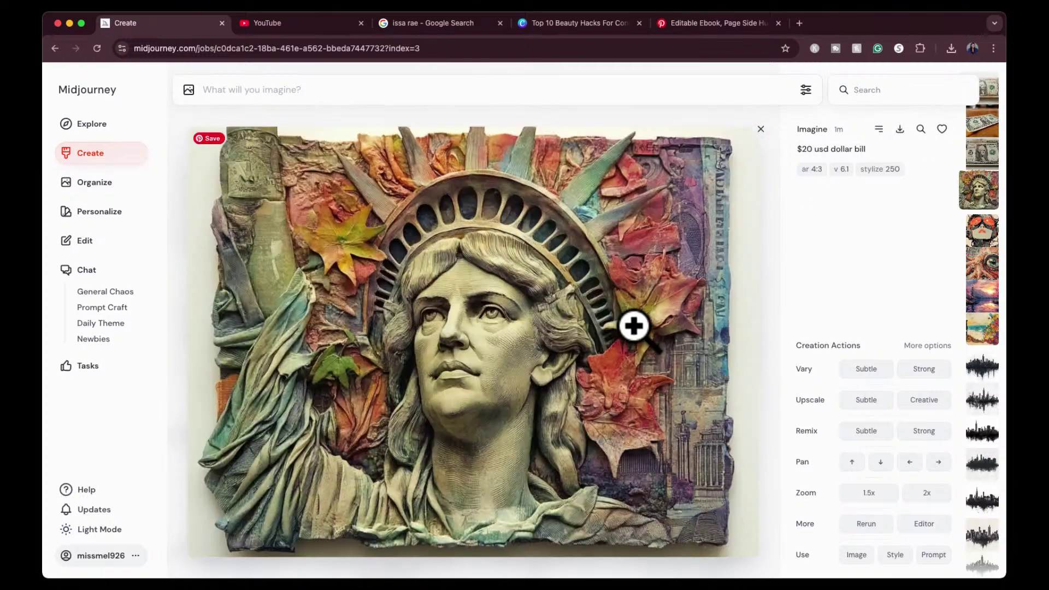
pyautogui.press('Left')
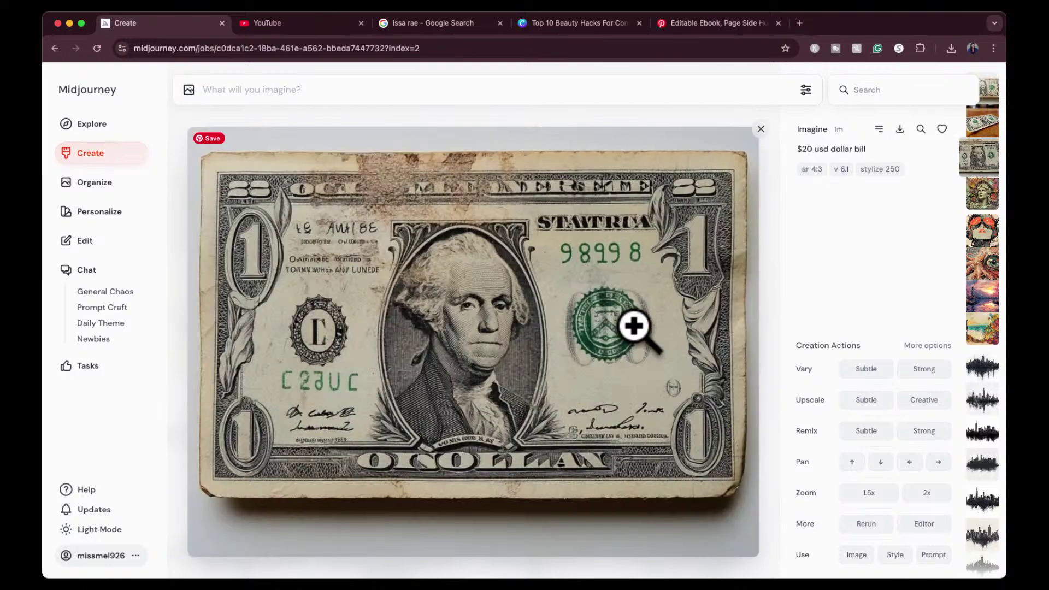
# Step: Switch to Canva and try a single hundred-dollar bill photo with its background removed on the cover
pyautogui.click(578, 24)
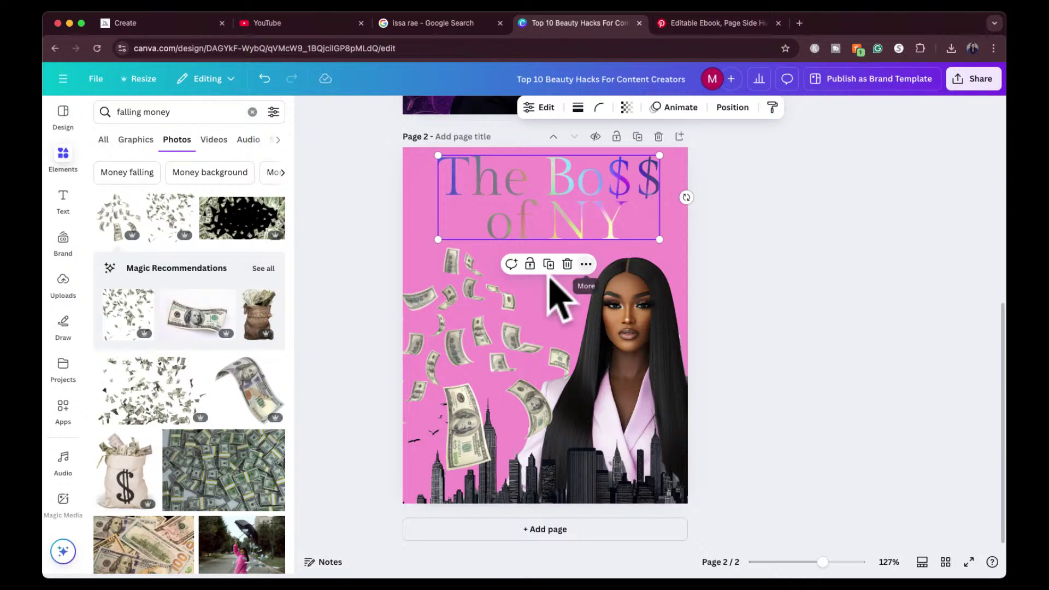
pyautogui.click(369, 363)
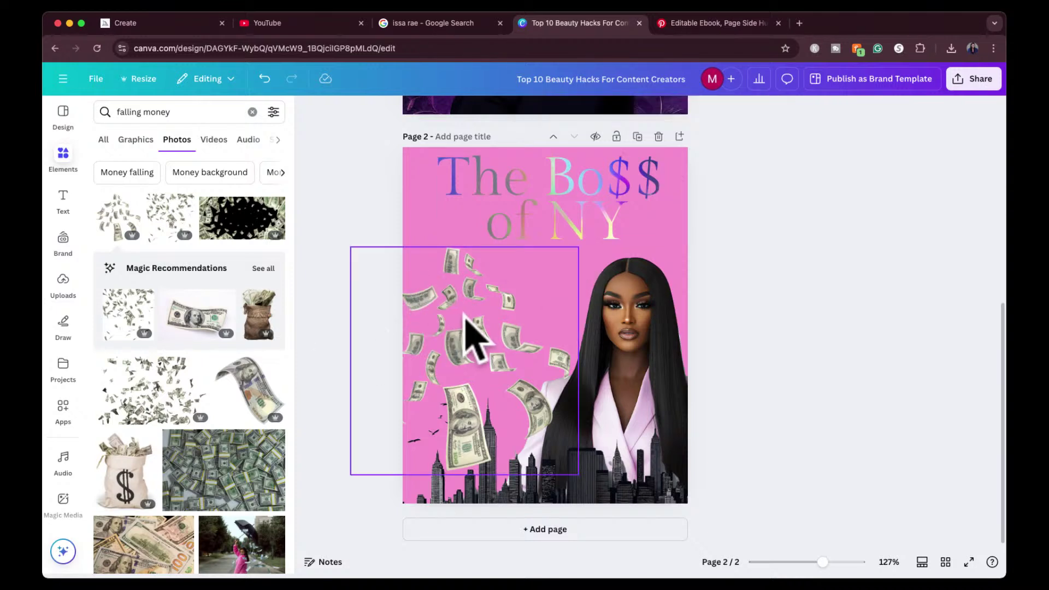
pyautogui.click(549, 188)
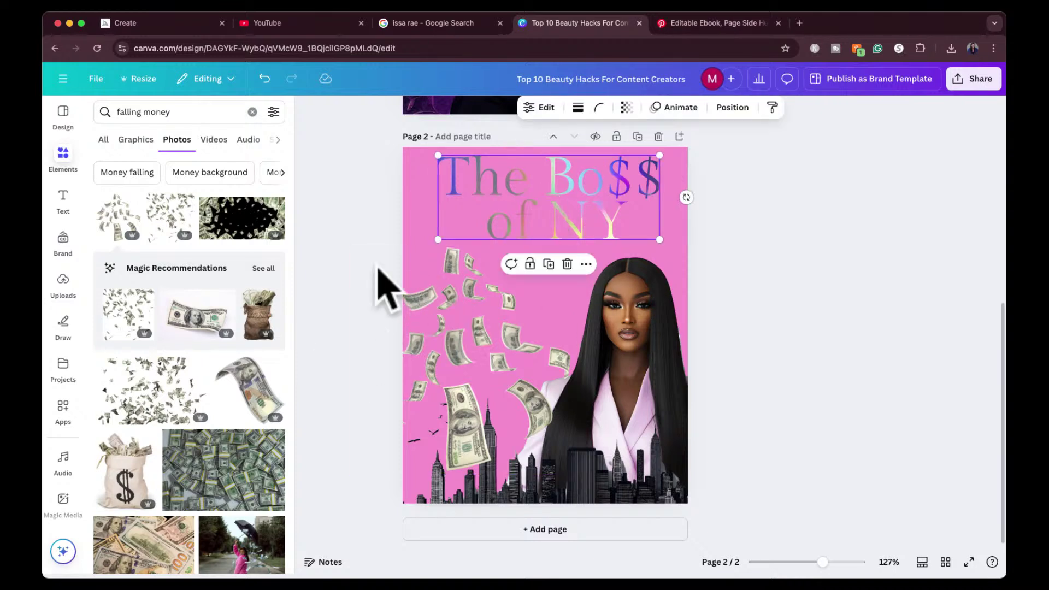
pyautogui.click(202, 325)
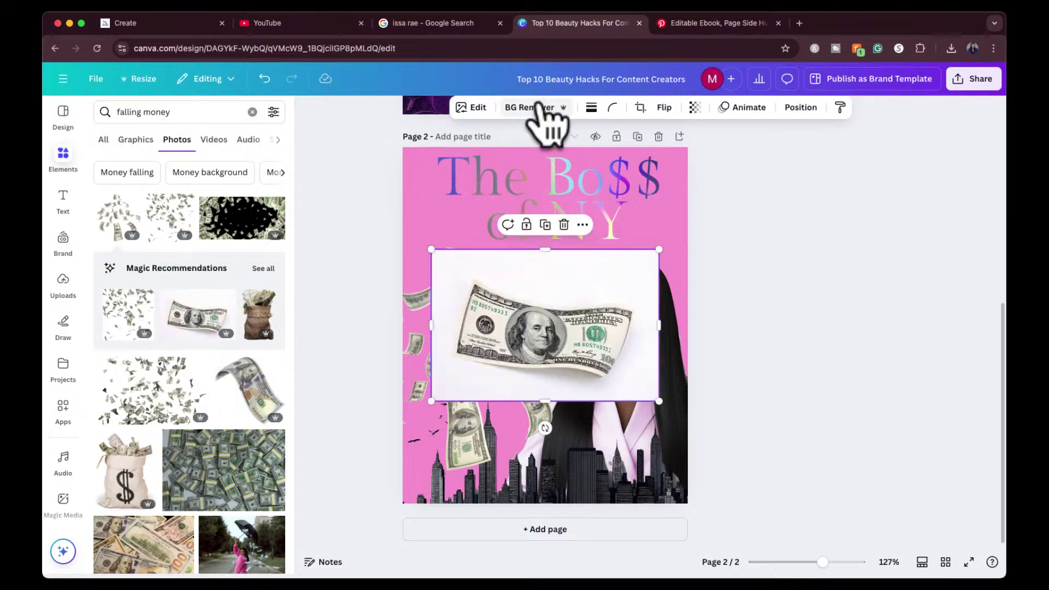
pyautogui.click(540, 107)
pyautogui.moveTo(432, 249); pyautogui.dragTo(424, 499)
pyautogui.press('Escape')
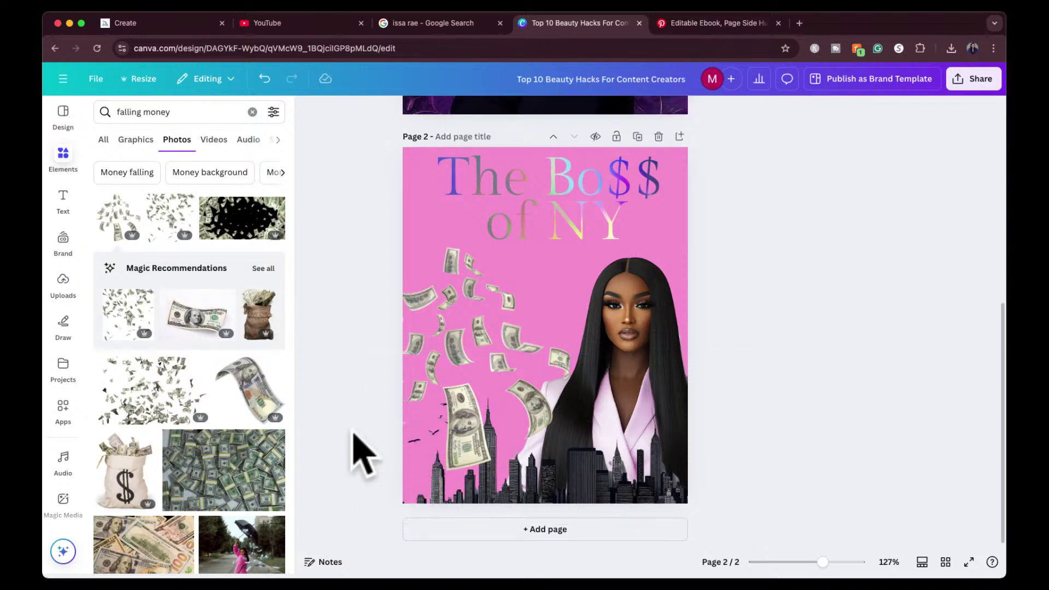
# Step: Search the element photos for "car" and look through the vehicle pictures
pyautogui.click(61, 163)
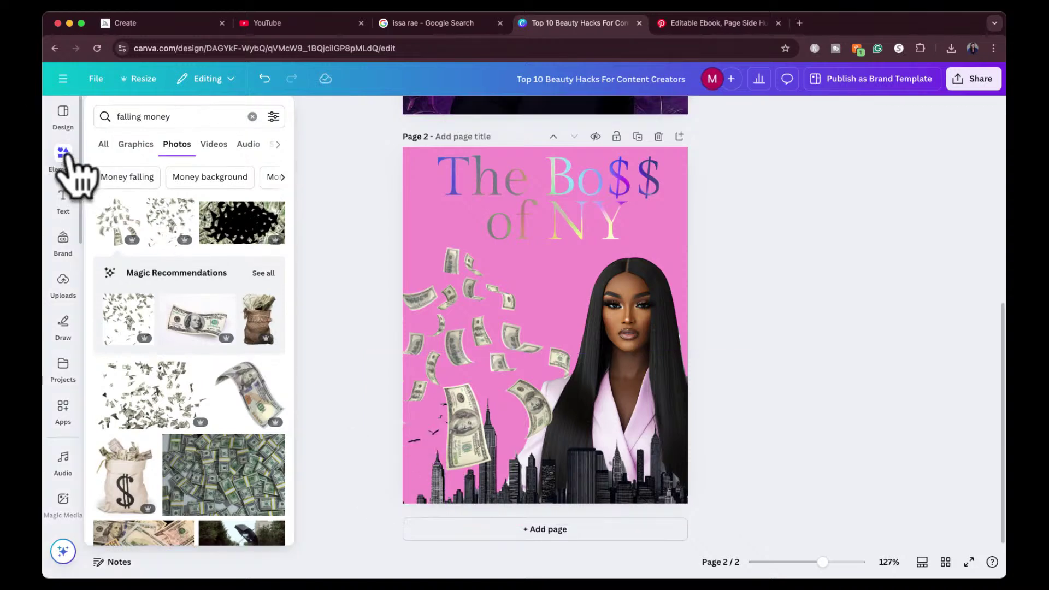
pyautogui.click(168, 114)
pyautogui.write('car')
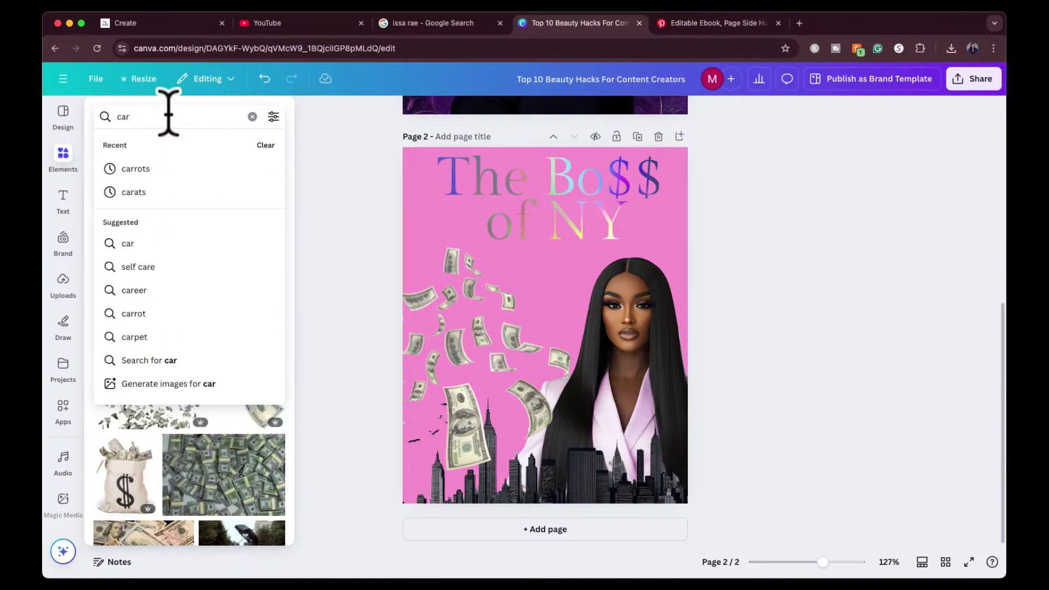
pyautogui.press('Return')
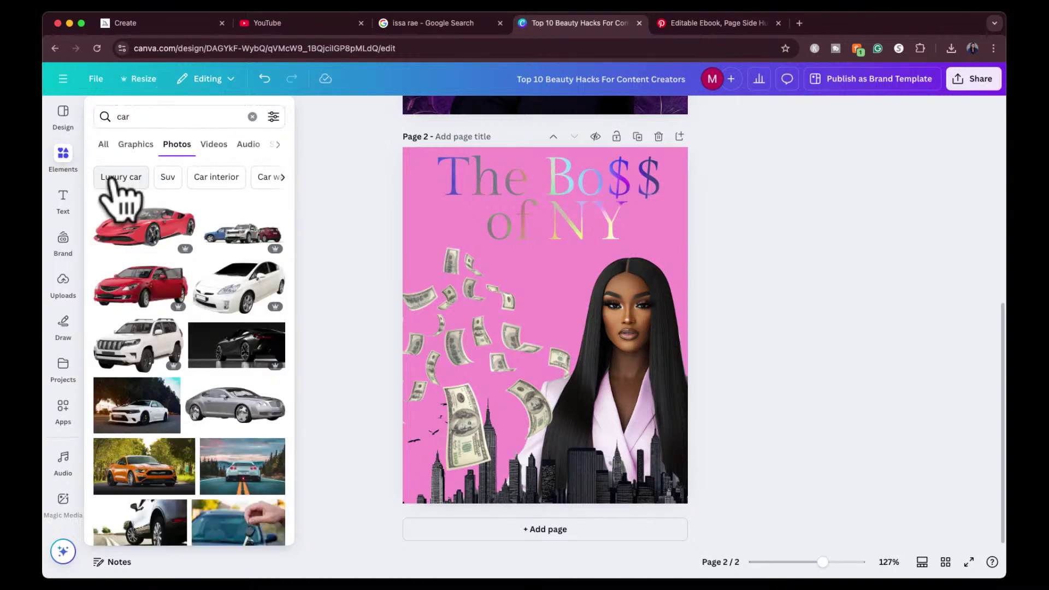
pyautogui.scroll(-7, 144, 341)
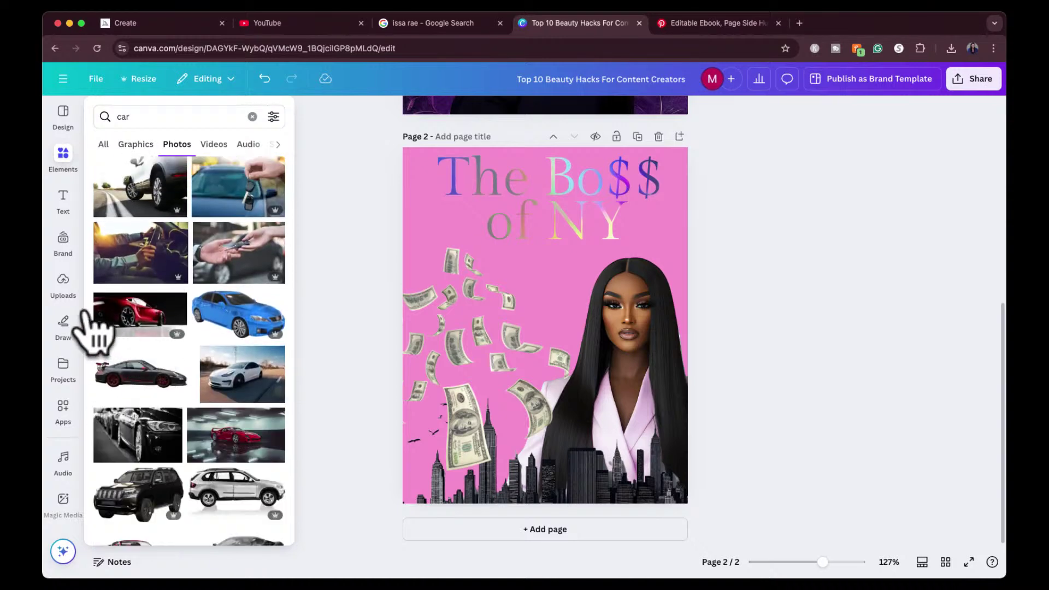
# Step: Search the uploaded images for "car" and add the black car in angled front view to the cover
pyautogui.click(62, 292)
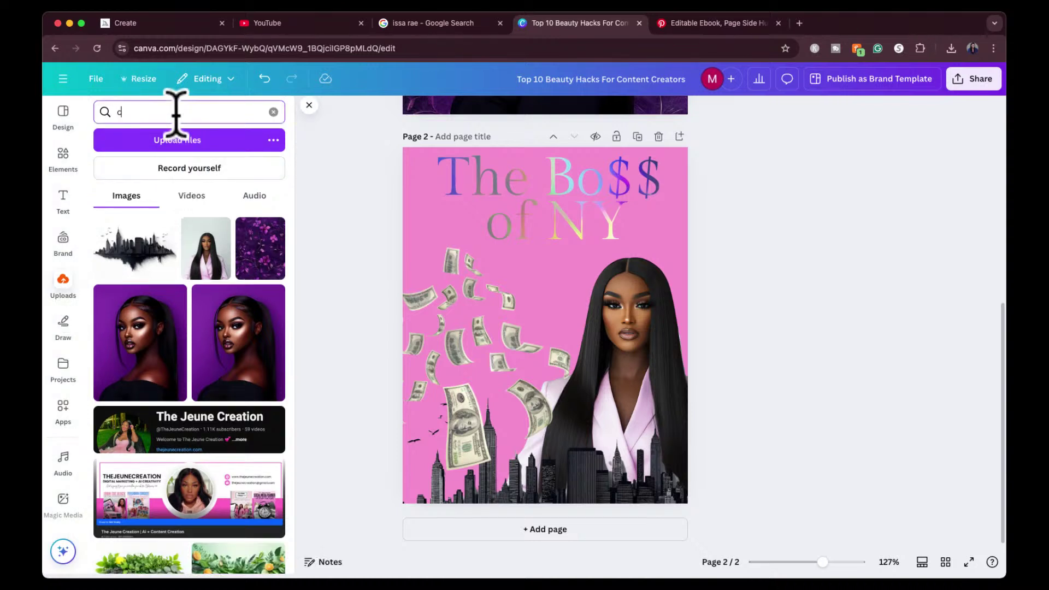
pyautogui.press('Return')
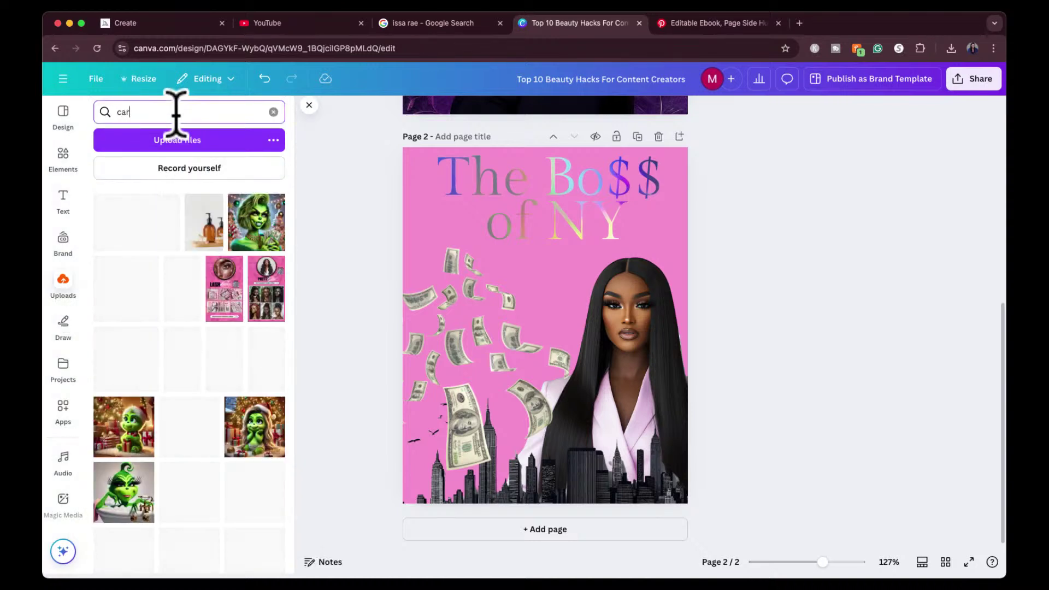
pyautogui.scroll(-1, 164, 333)
pyautogui.click(132, 300)
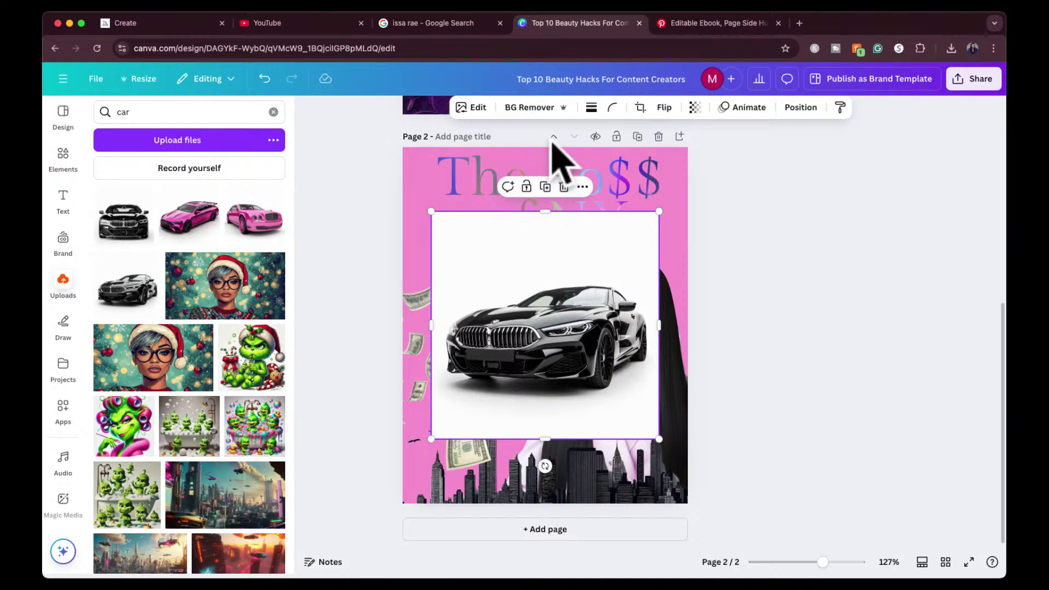
# Step: Try the black car with its background removed, enlarged in the cover's lower-left corner, and delete it
pyautogui.click(536, 108)
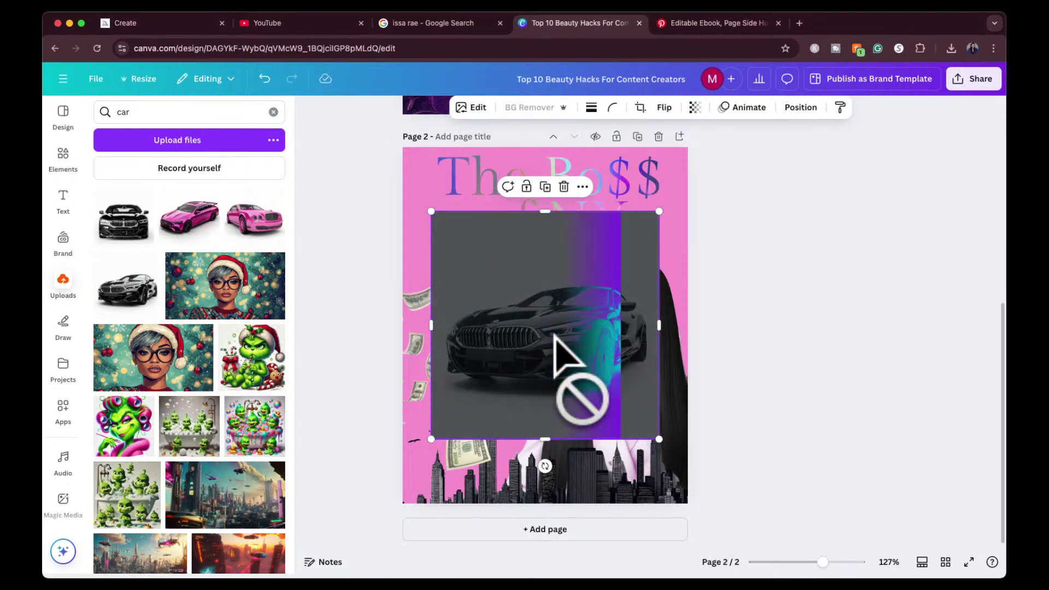
pyautogui.moveTo(659, 210); pyautogui.dragTo(557, 313)
pyautogui.click(531, 385)
pyautogui.moveTo(530, 378); pyautogui.dragTo(505, 470)
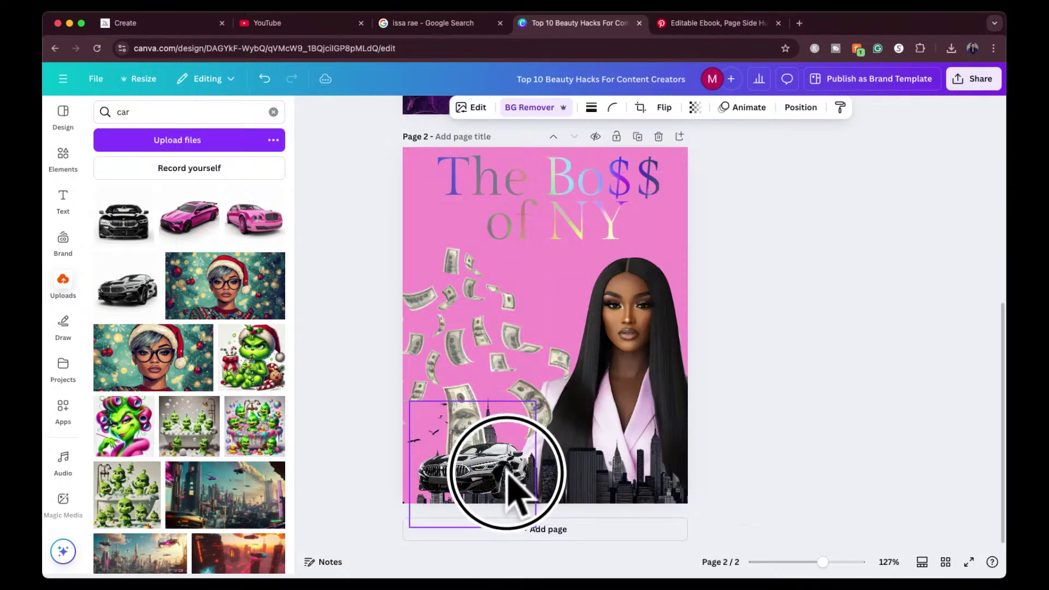
pyautogui.moveTo(534, 402); pyautogui.dragTo(617, 316)
pyautogui.moveTo(575, 426); pyautogui.dragTo(556, 459)
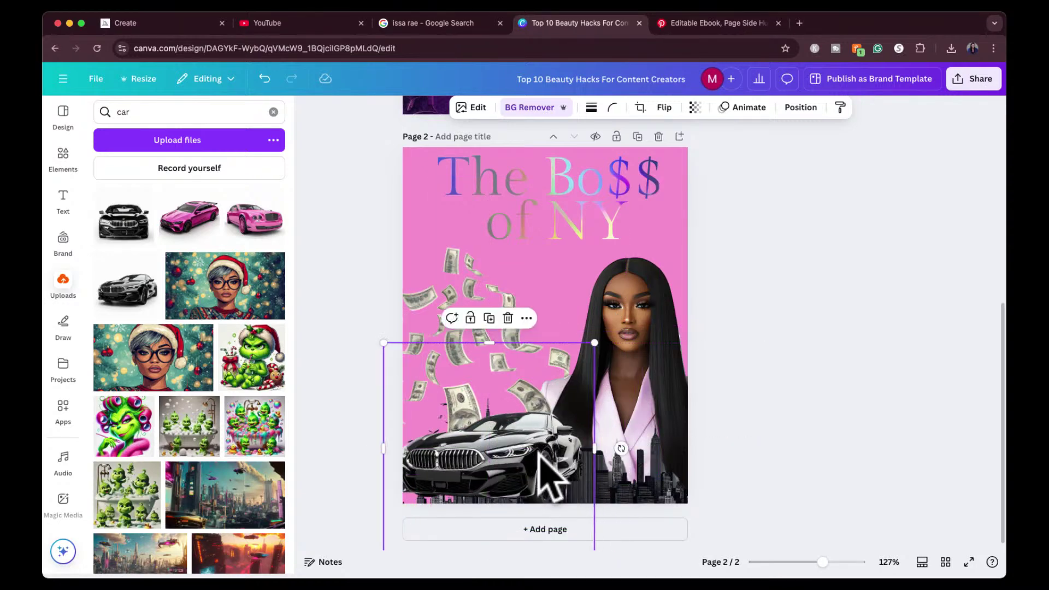
pyautogui.press('Delete')
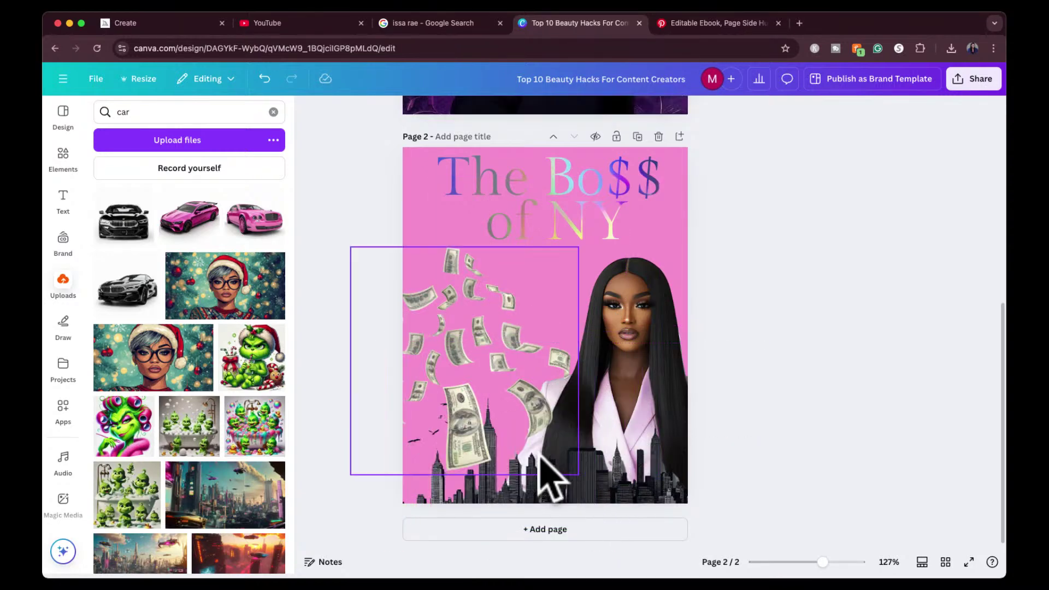
# Step: Place the pink right-facing luxury car with its background removed in the cover's lower-left corner, and remove the falling money
pyautogui.click(246, 227)
pyautogui.click(534, 107)
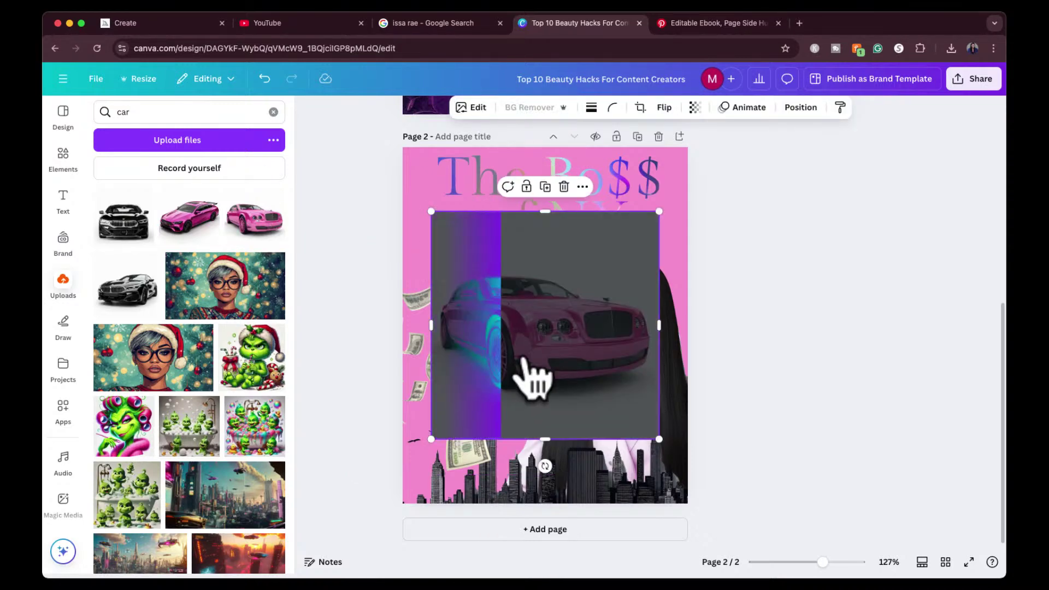
pyautogui.moveTo(557, 351); pyautogui.dragTo(436, 476)
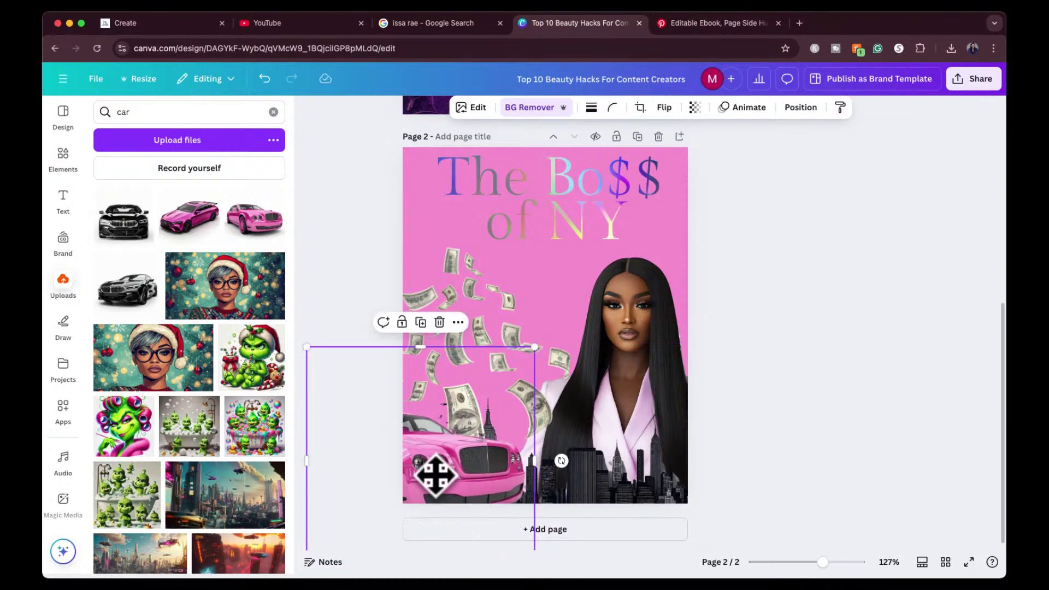
pyautogui.moveTo(480, 328); pyautogui.dragTo(533, 273)
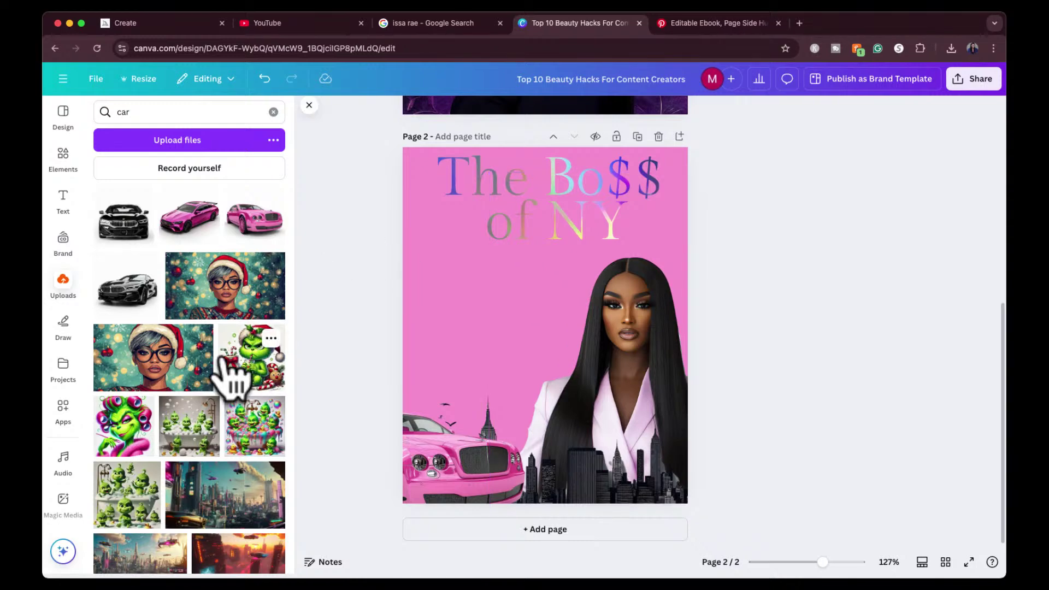
# Step: Clear the "car" search and look through all uploaded images for another element for the cover
pyautogui.scroll(-1, 228, 448)
pyautogui.scroll(-5, 228, 449)
pyautogui.scroll(-1, 233, 471)
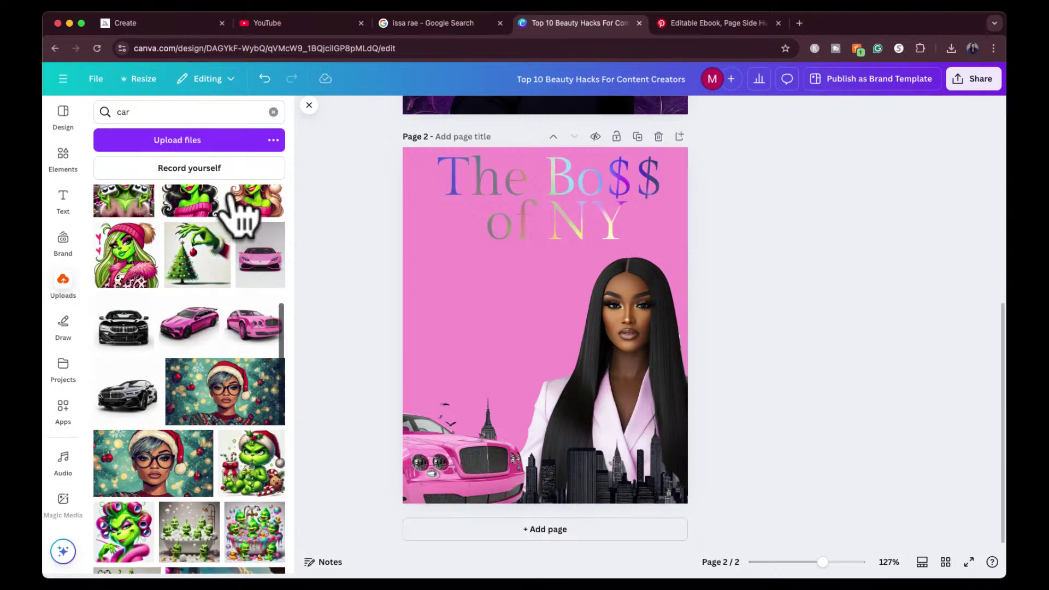
pyautogui.click(274, 112)
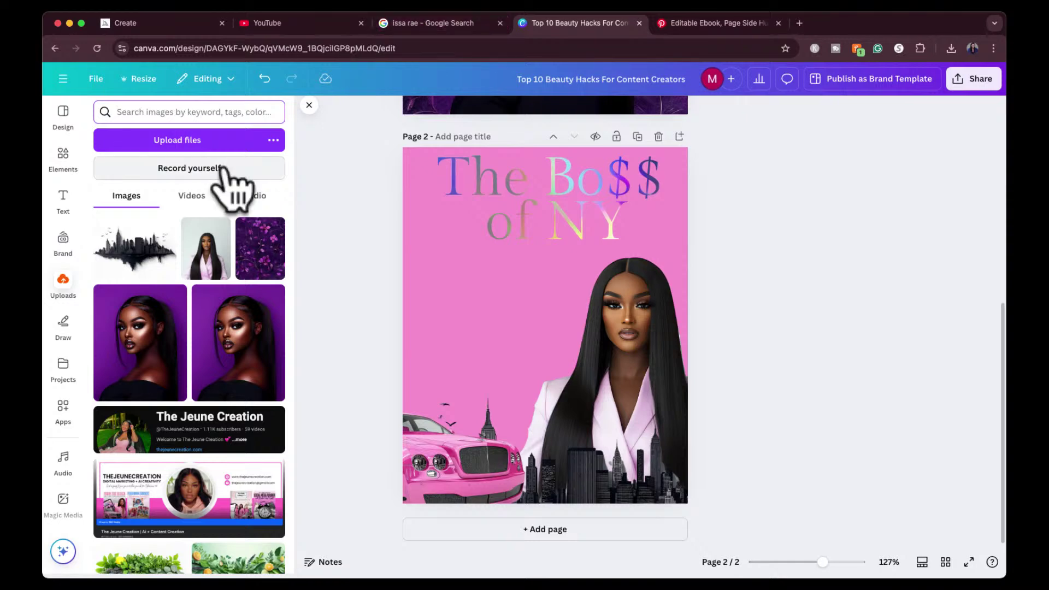
pyautogui.scroll(-20, 171, 284)
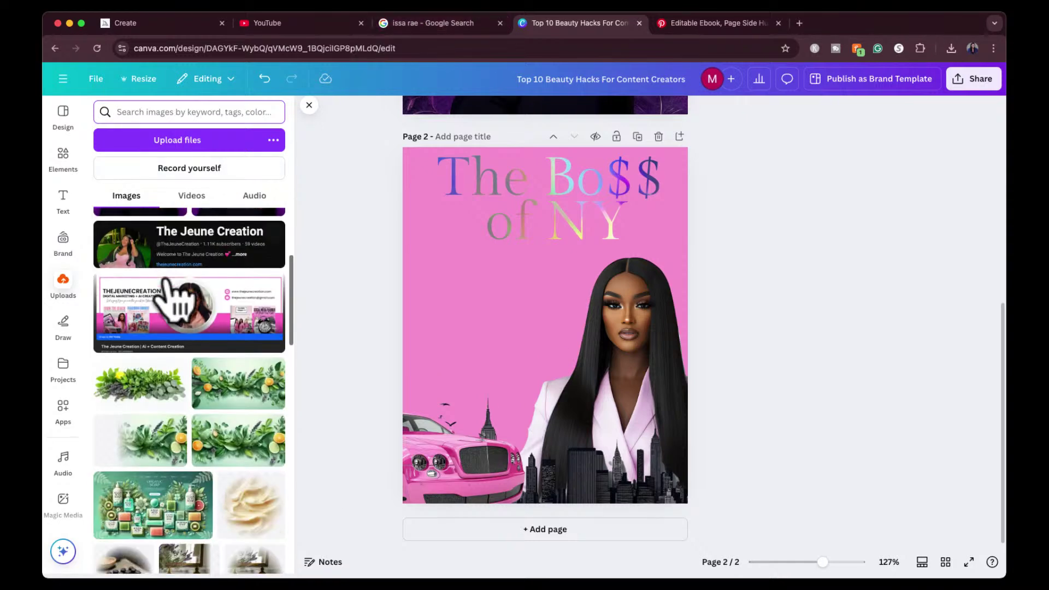
pyautogui.scroll(-15, 174, 295)
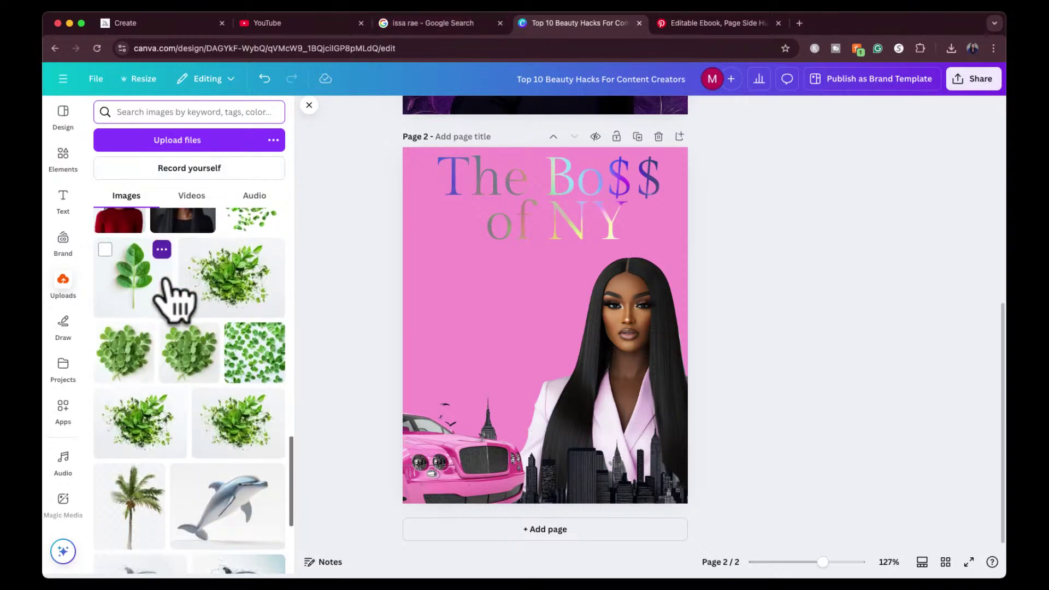
pyautogui.scroll(-15, 174, 295)
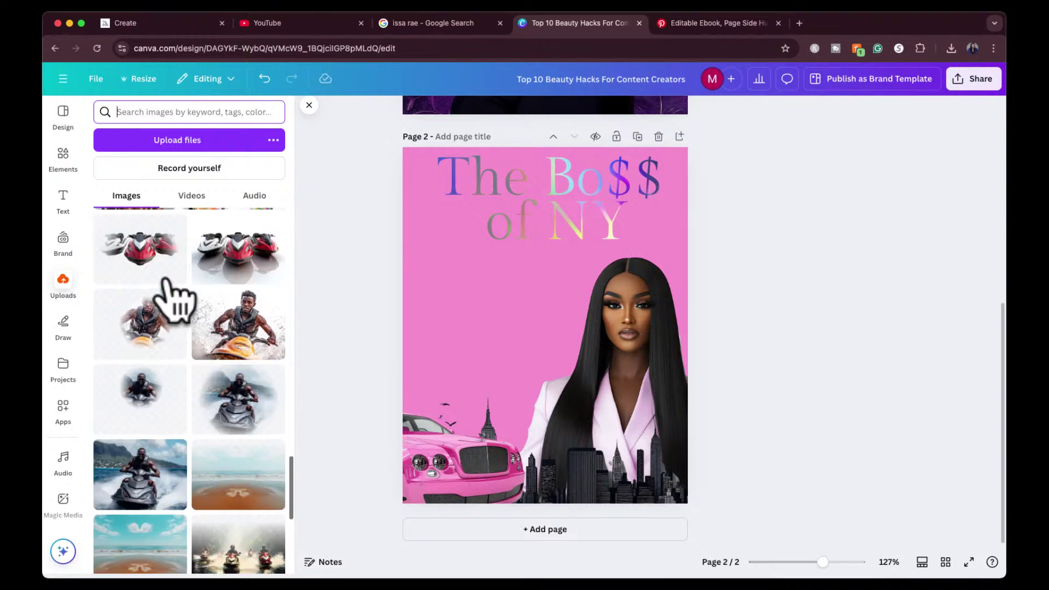
pyautogui.scroll(-10, 174, 295)
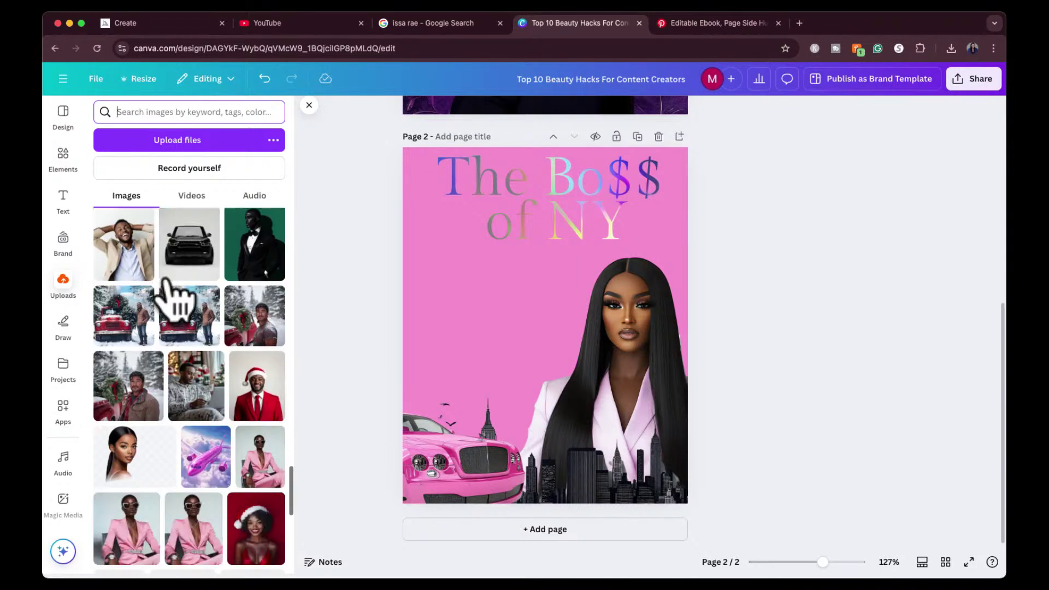
pyautogui.scroll(4, 169, 295)
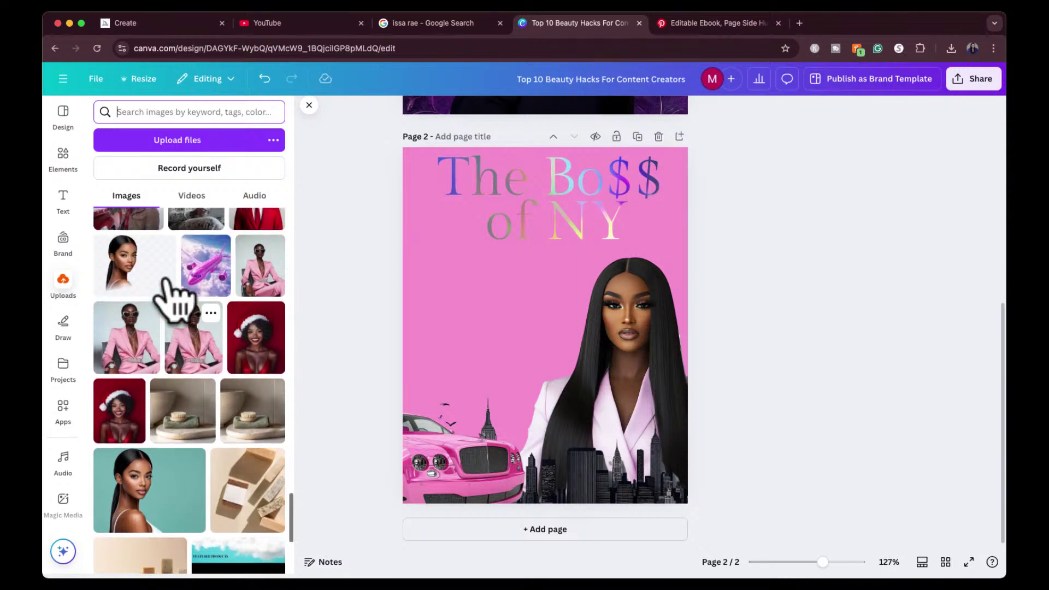
pyautogui.scroll(-3, 180, 298)
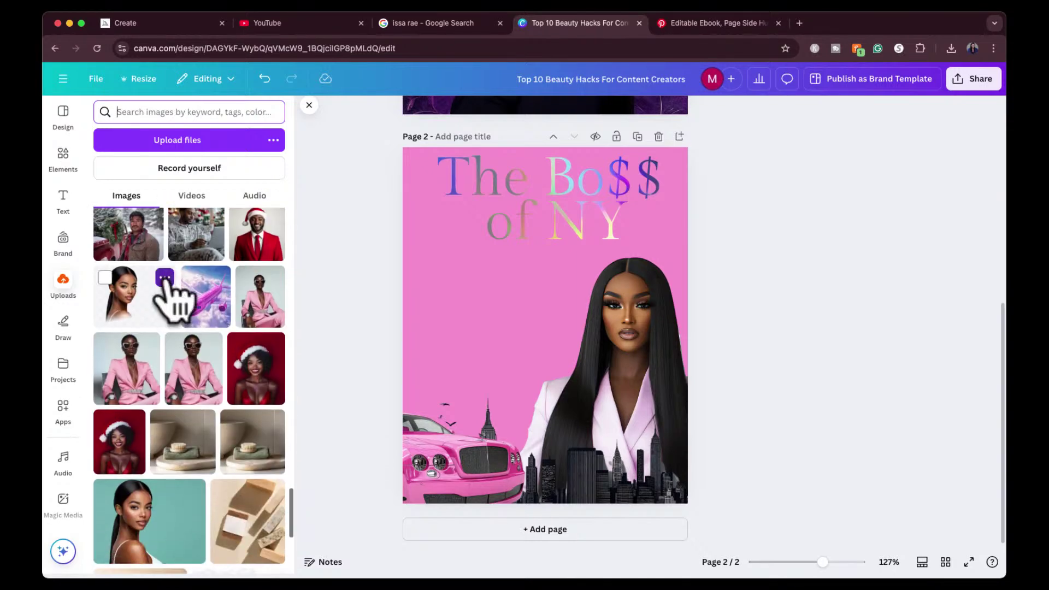
# Step: Try the pink airplane with its background removed, shrunk over the skyline's right side, and delete it
pyautogui.click(203, 317)
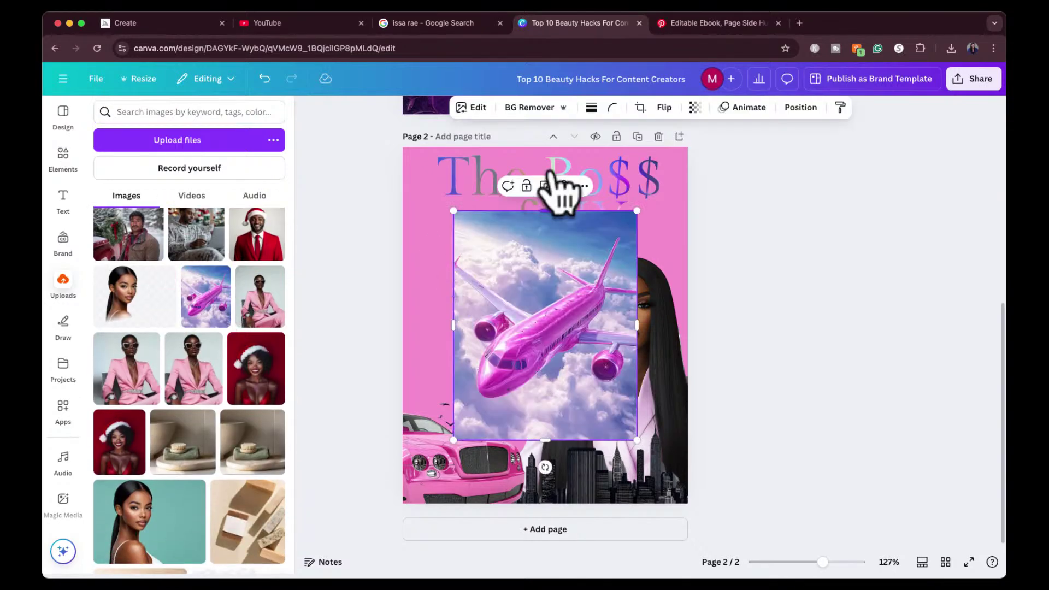
pyautogui.click(538, 109)
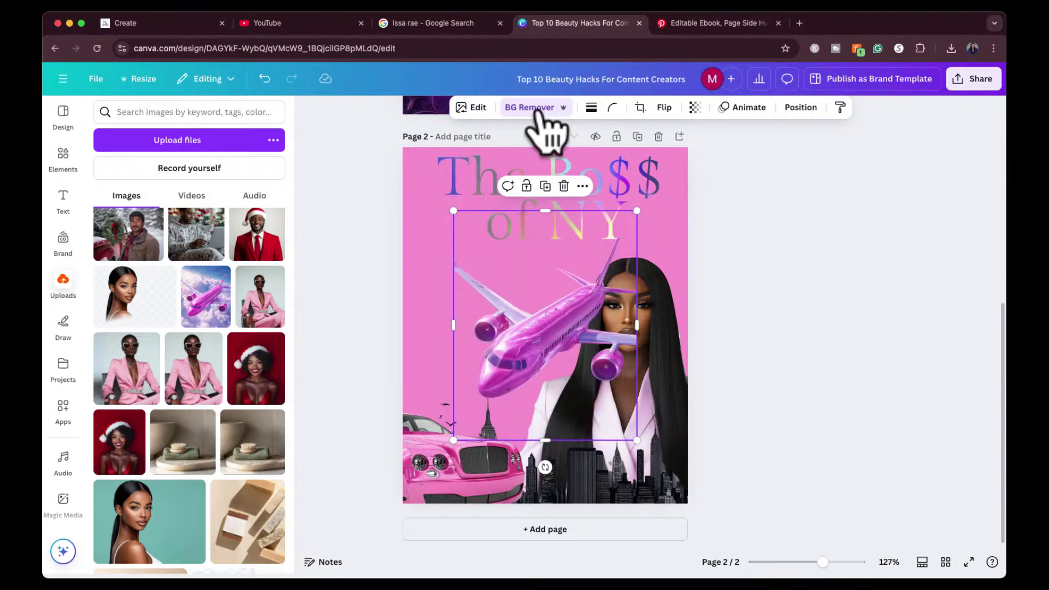
pyautogui.moveTo(613, 397); pyautogui.dragTo(624, 419)
pyautogui.moveTo(718, 310); pyautogui.dragTo(651, 437)
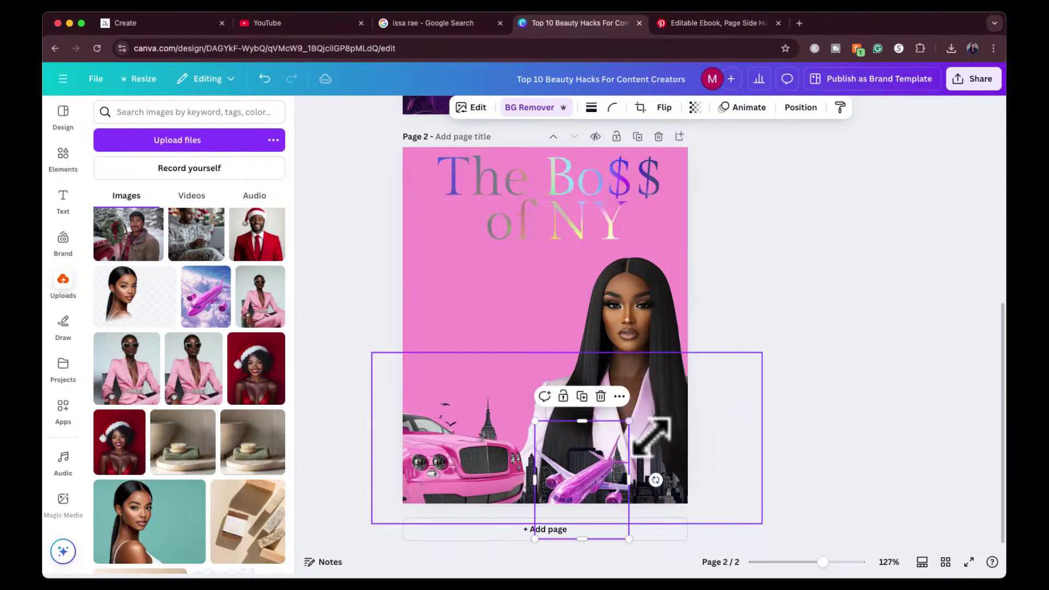
pyautogui.moveTo(601, 492); pyautogui.dragTo(674, 441)
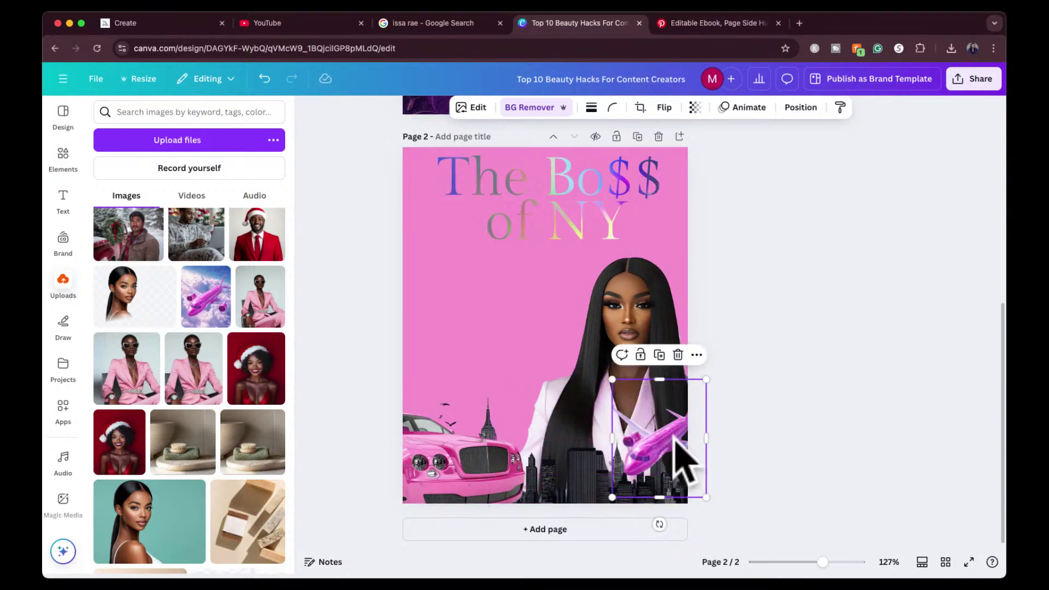
pyautogui.press('Delete')
# Step: Center the woman's portrait under the title and enlarge it to about the full page width
pyautogui.moveTo(634, 315); pyautogui.dragTo(553, 323)
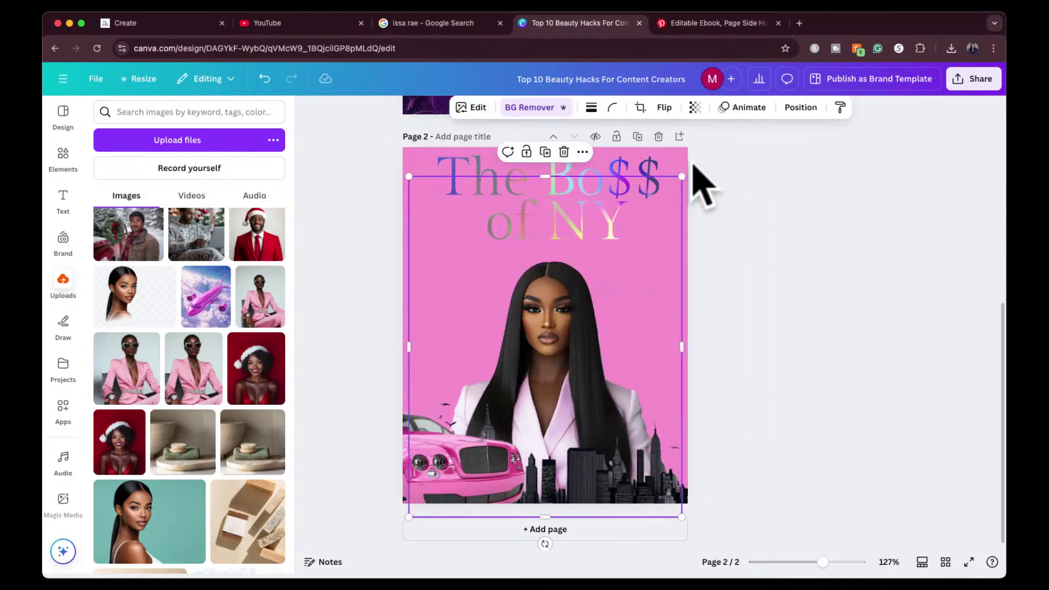
pyautogui.moveTo(682, 176); pyautogui.dragTo(689, 161)
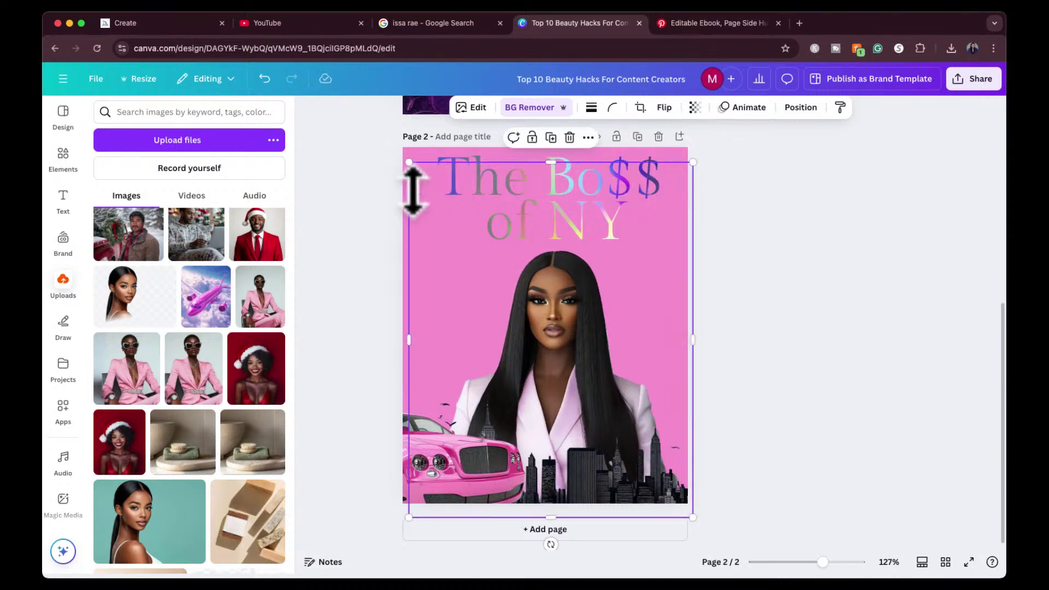
pyautogui.moveTo(408, 162); pyautogui.dragTo(403, 155)
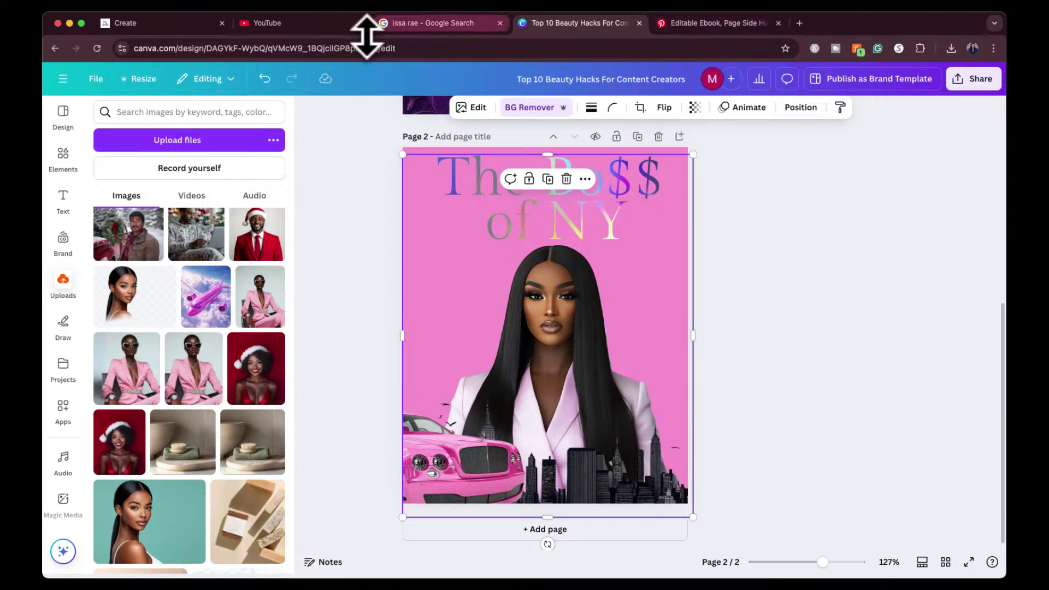
# Step: Switch to Midjourney and generate images from the prompt "Beautiful luxurious nyc mansion white background"
pyautogui.click(164, 23)
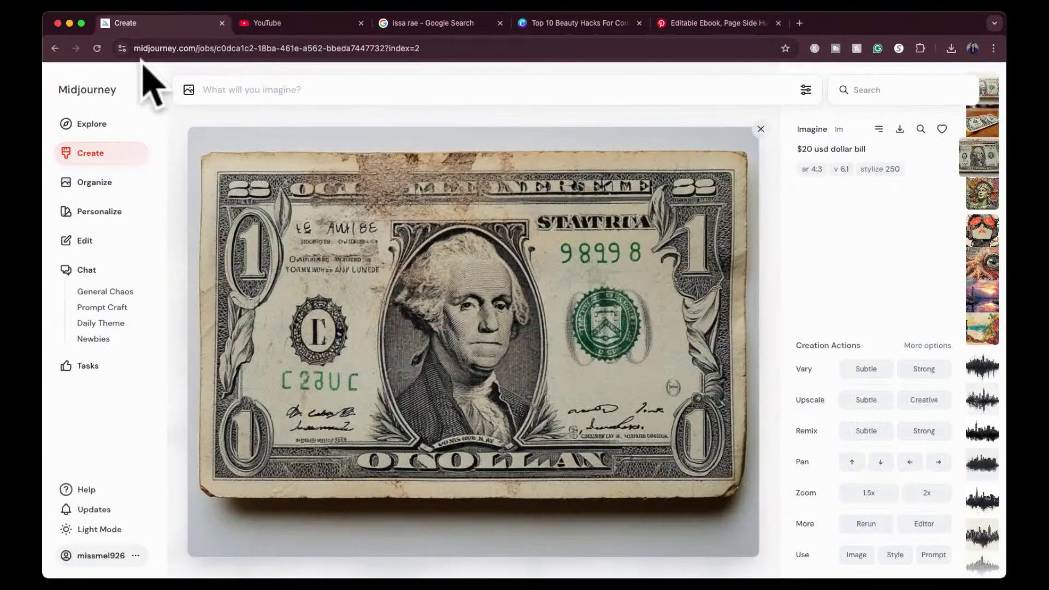
pyautogui.click(97, 158)
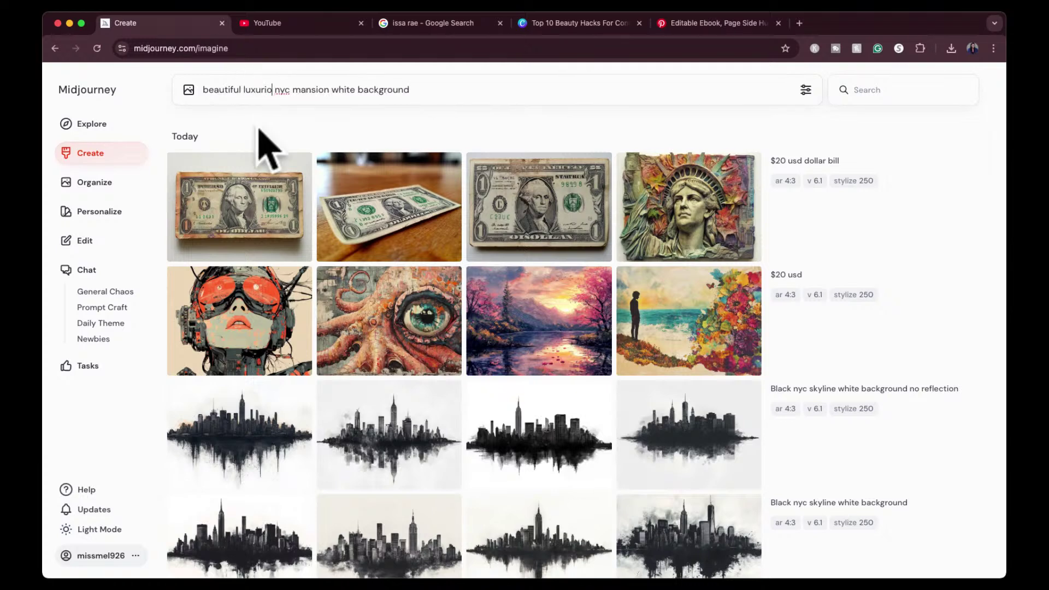
pyautogui.press('Return')
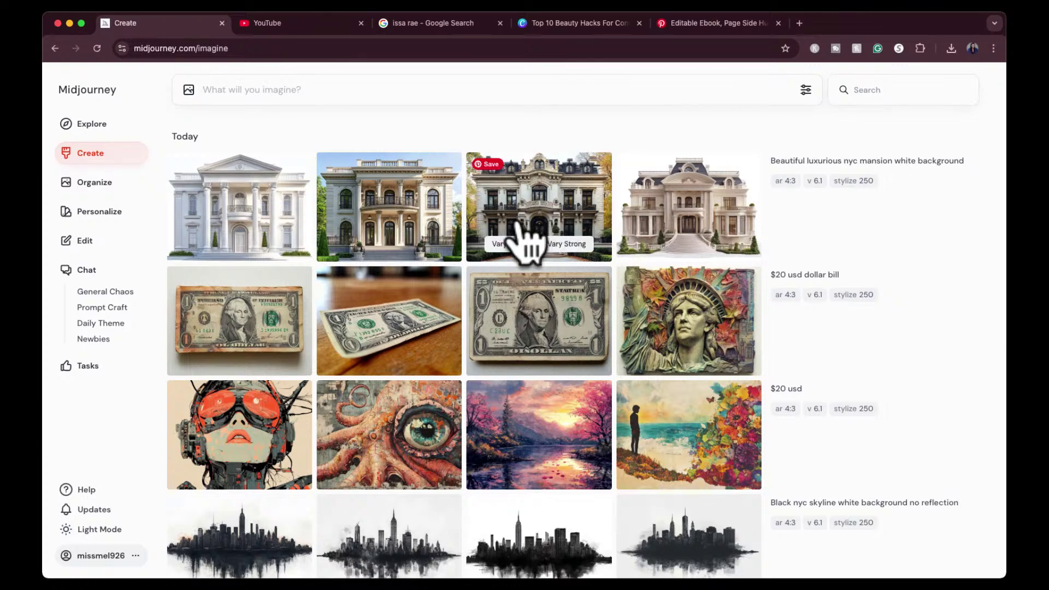
# Step: Enlarge the third generated mansion image, the one with the dark roof, and bring it onto the cover in Canva
pyautogui.click(525, 236)
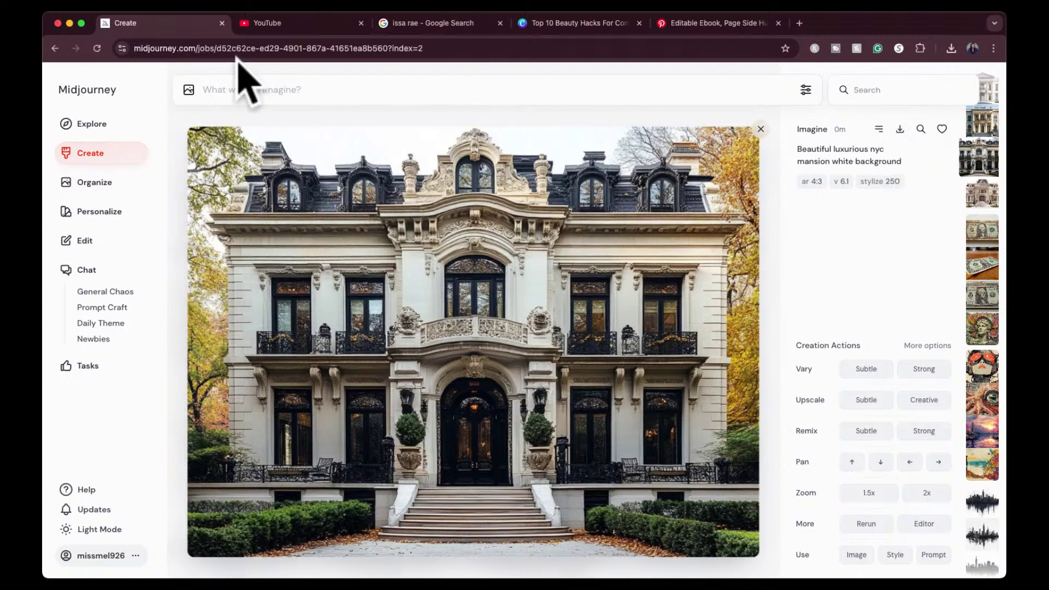
pyautogui.click(580, 25)
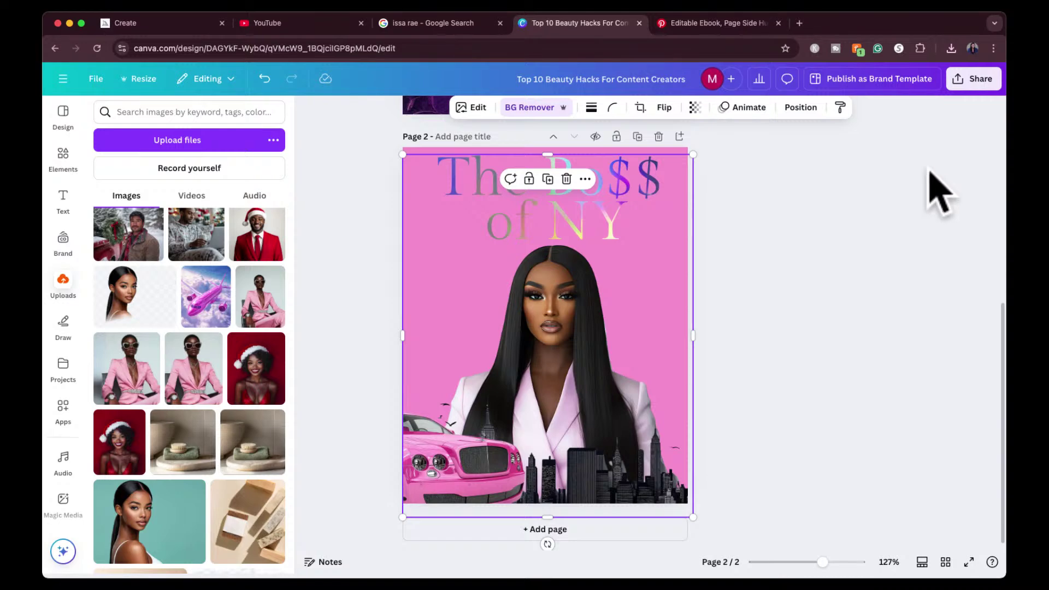
pyautogui.moveTo(1025, 202); pyautogui.dragTo(473, 300)
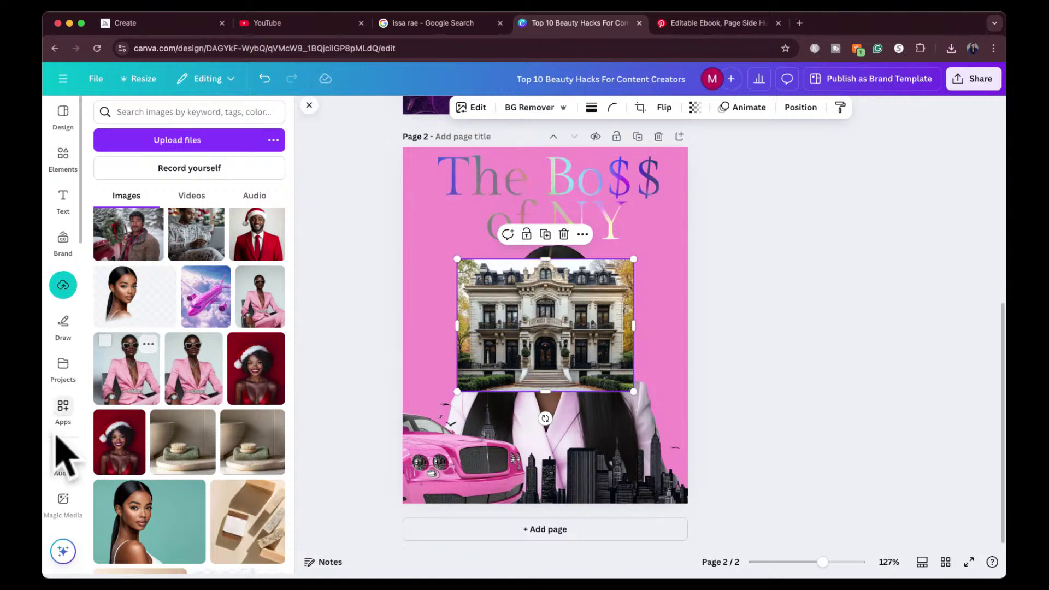
# Step: Upscale the mansion image at 2x resolution with the Image Upscaler
pyautogui.scroll(-3, 63, 470)
pyautogui.scroll(-4, 60, 453)
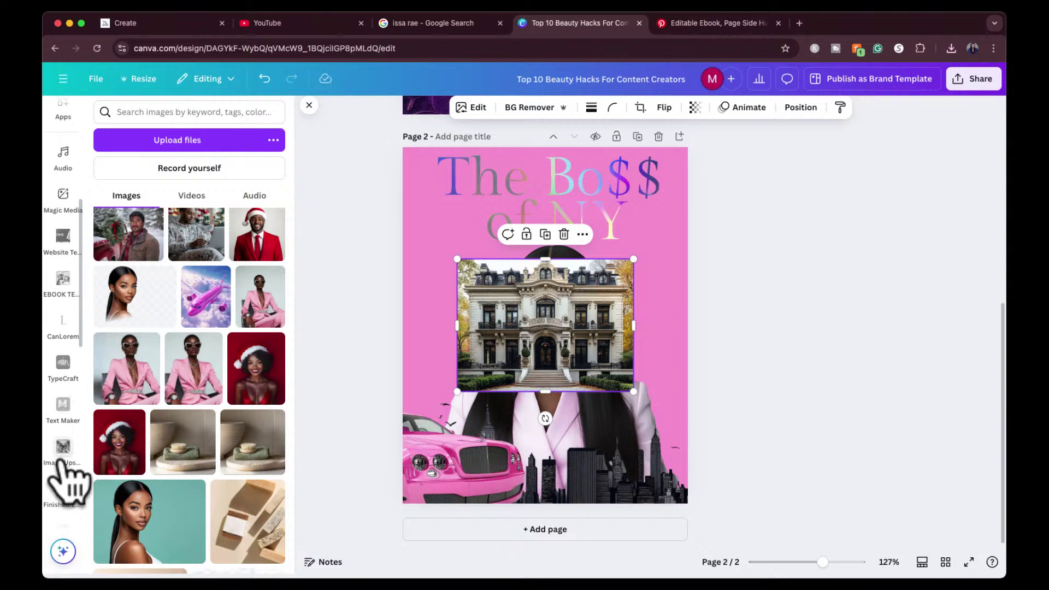
pyautogui.click(62, 433)
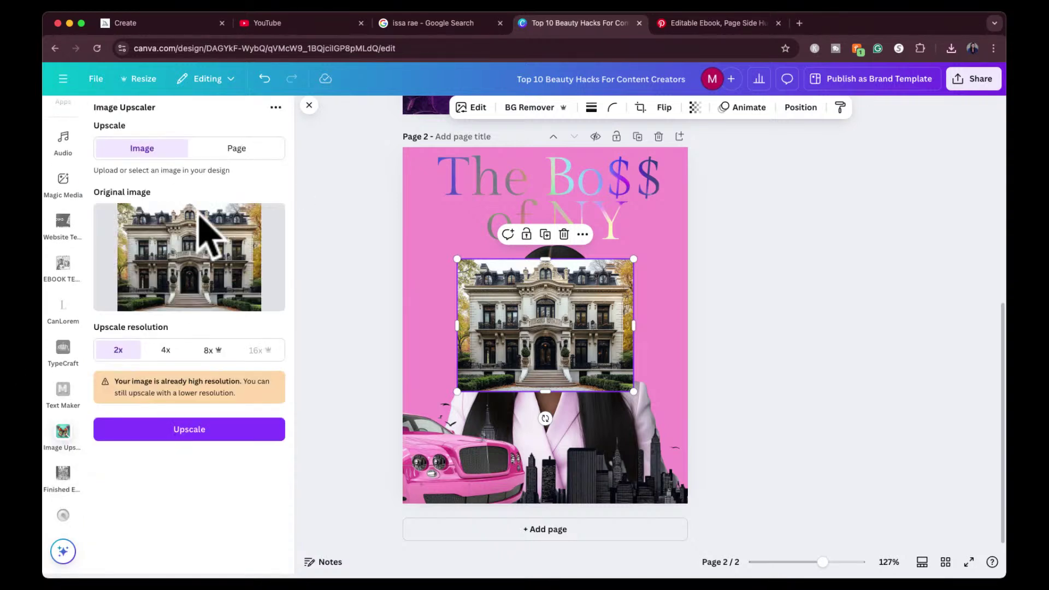
pyautogui.click(149, 432)
# Step: Check the uploaded images and return to the Image Upscaler to view the enhanced mansion image
pyautogui.scroll(6, 71, 219)
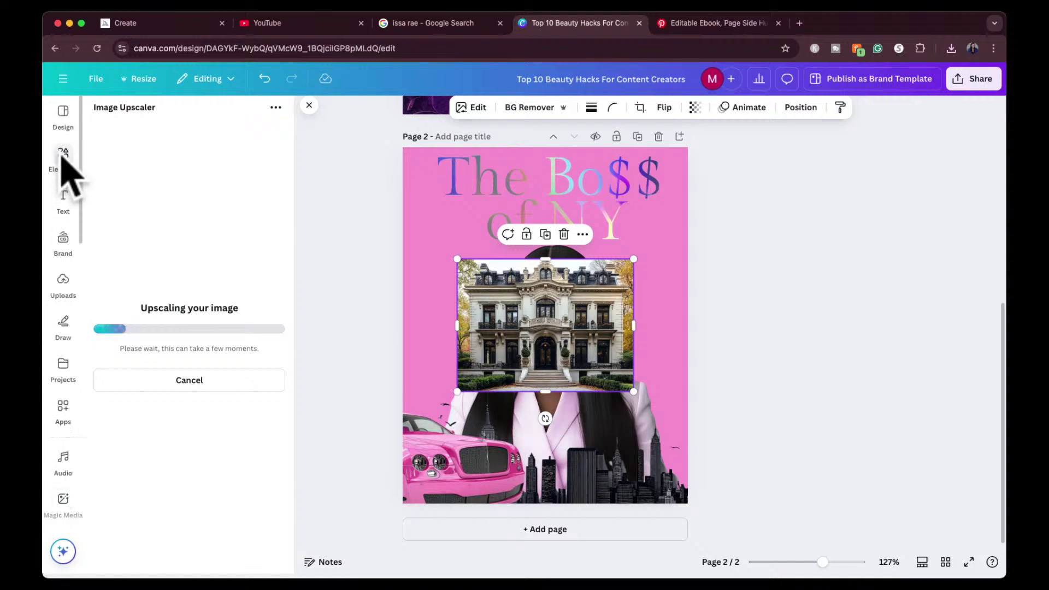
pyautogui.click(64, 164)
pyautogui.click(62, 290)
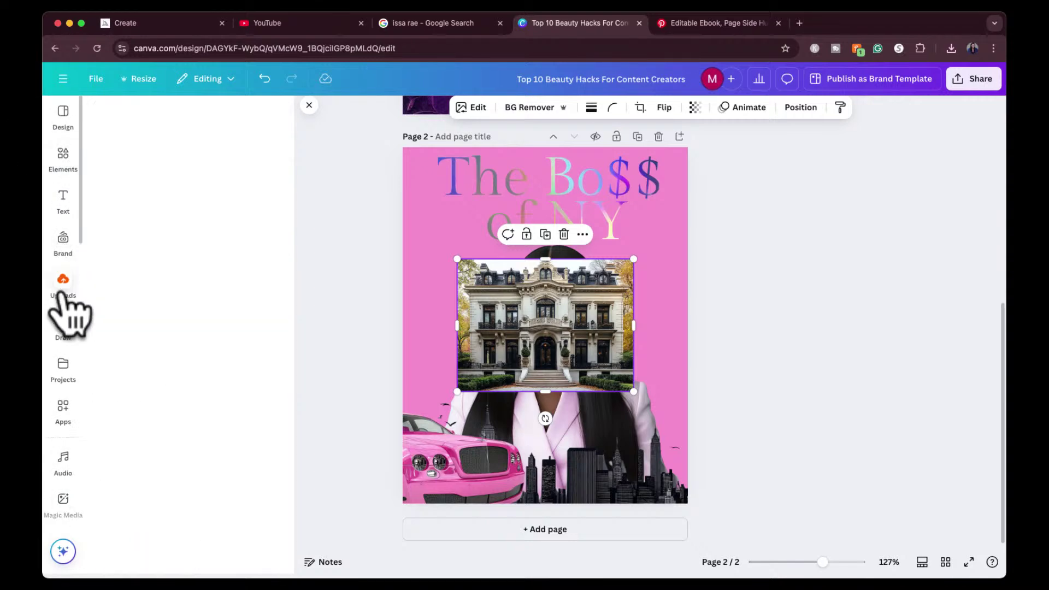
pyautogui.scroll(-5, 65, 363)
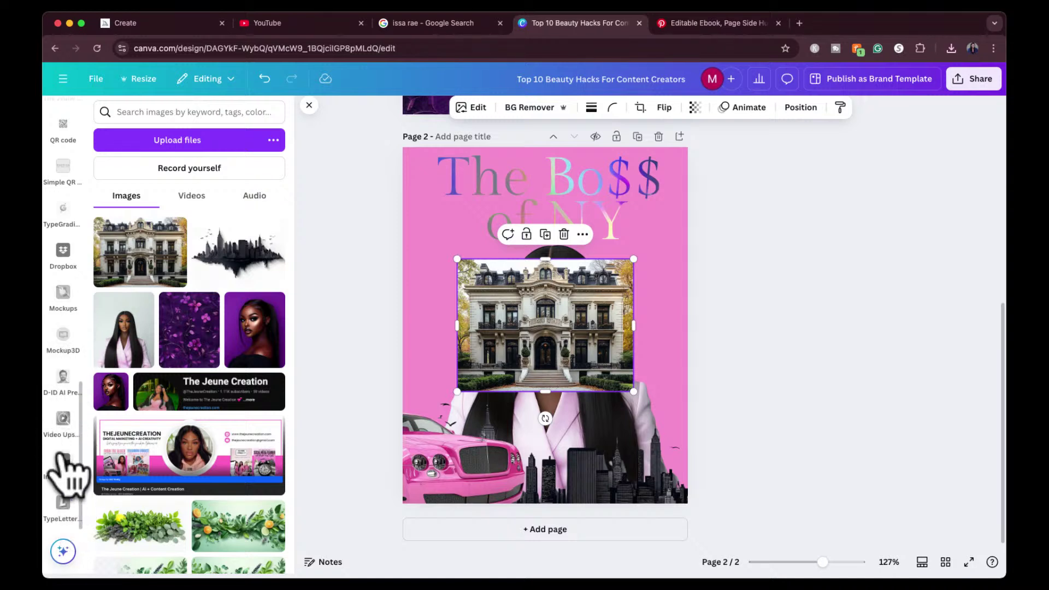
pyautogui.scroll(3, 64, 418)
pyautogui.scroll(4, 63, 415)
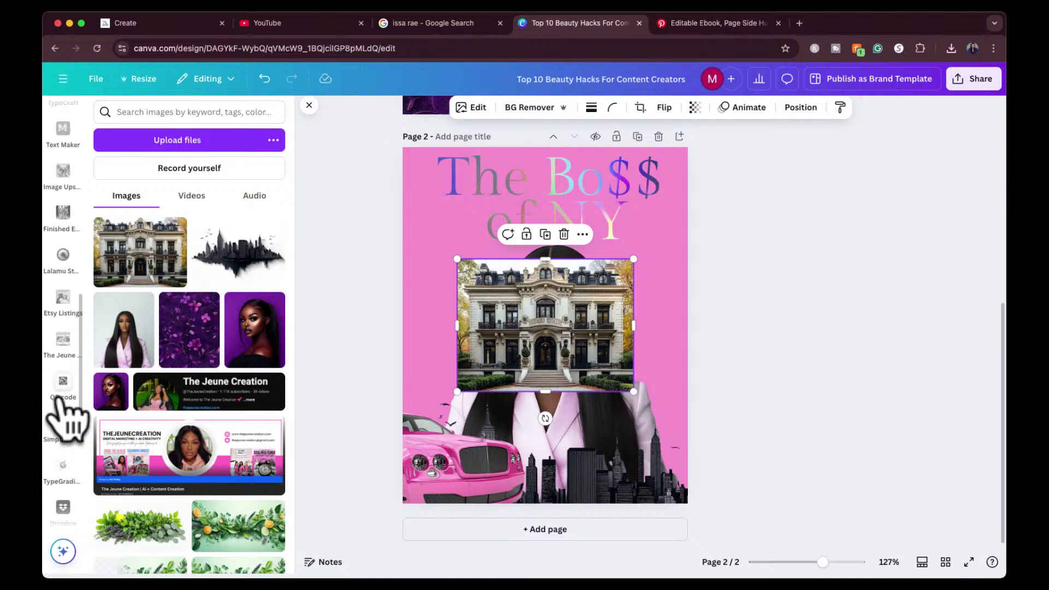
pyautogui.click(65, 254)
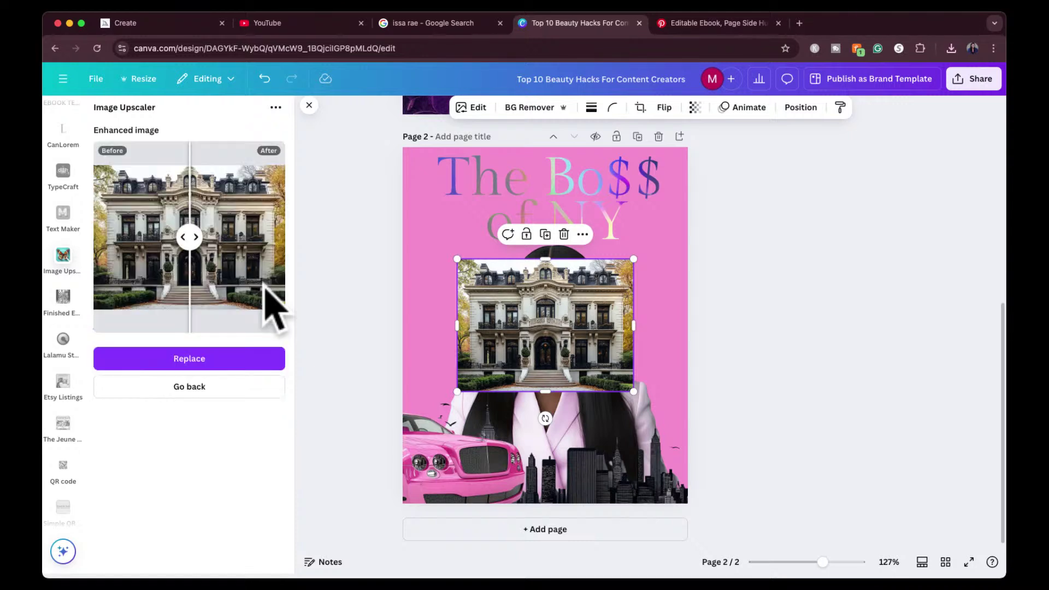
# Step: Replace the mansion image on the cover with its enhanced version and return to the uploaded images
pyautogui.click(164, 358)
pyautogui.scroll(5, 79, 303)
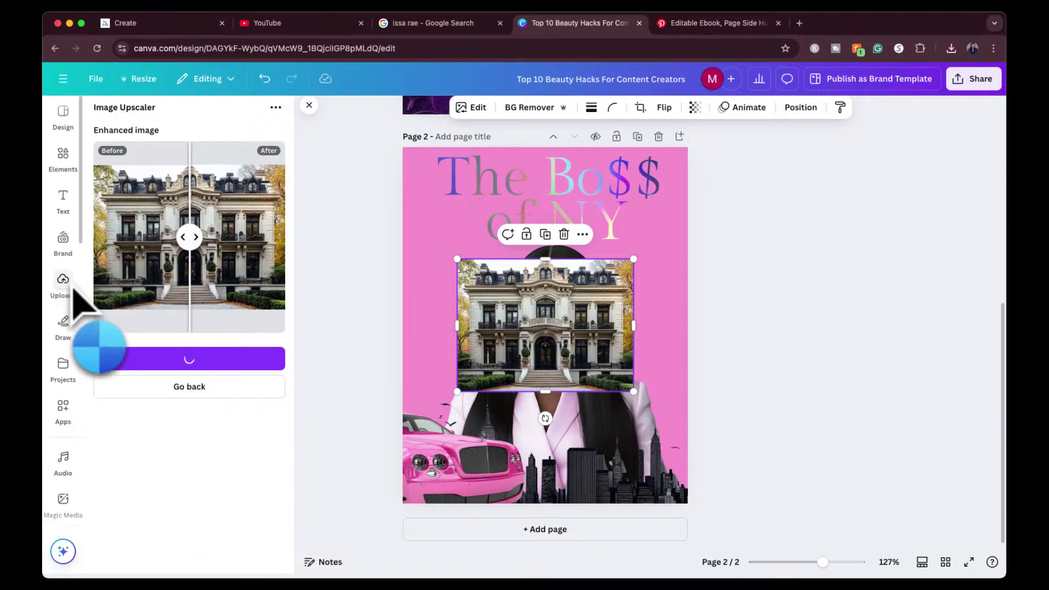
pyautogui.scroll(4, 66, 289)
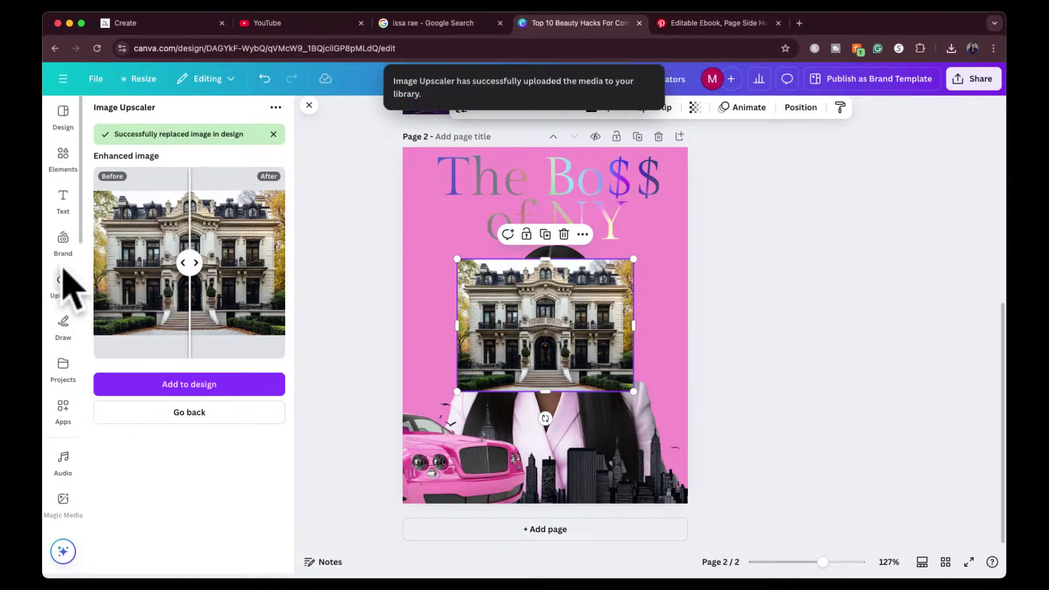
pyautogui.click(63, 281)
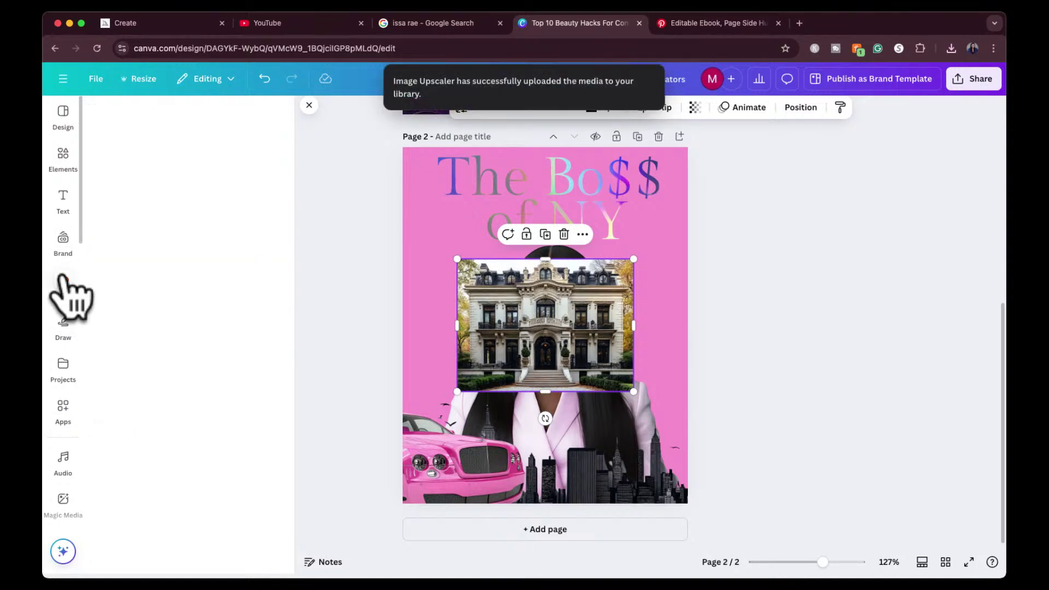
# Step: Enlarge the mansion image to nearly the full width of the cover and remove its background
pyautogui.moveTo(633, 259); pyautogui.dragTo(705, 203)
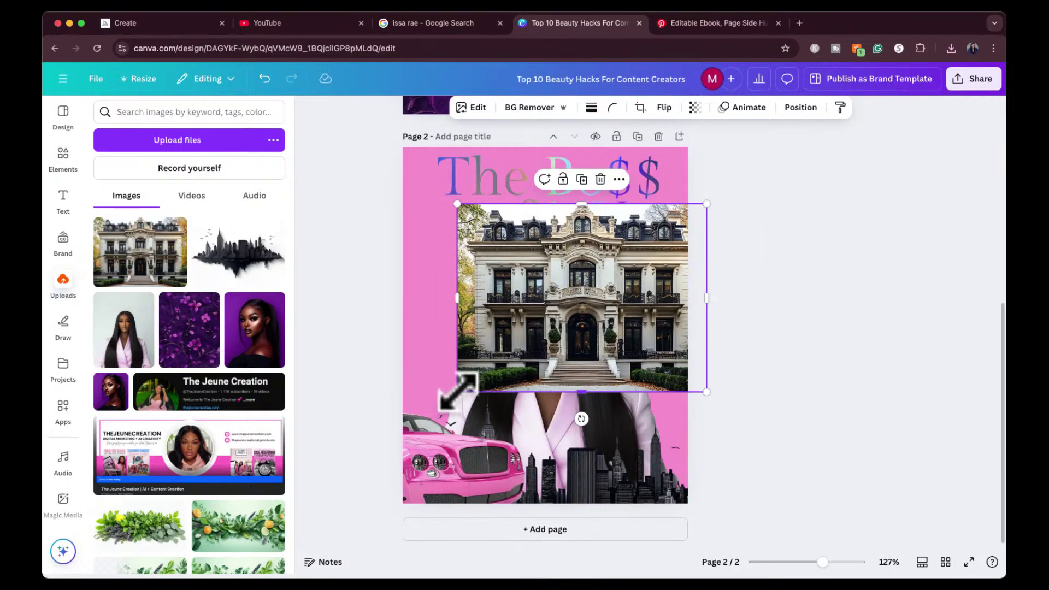
pyautogui.moveTo(458, 386); pyautogui.dragTo(433, 414)
pyautogui.moveTo(604, 344); pyautogui.dragTo(594, 349)
pyautogui.click(533, 108)
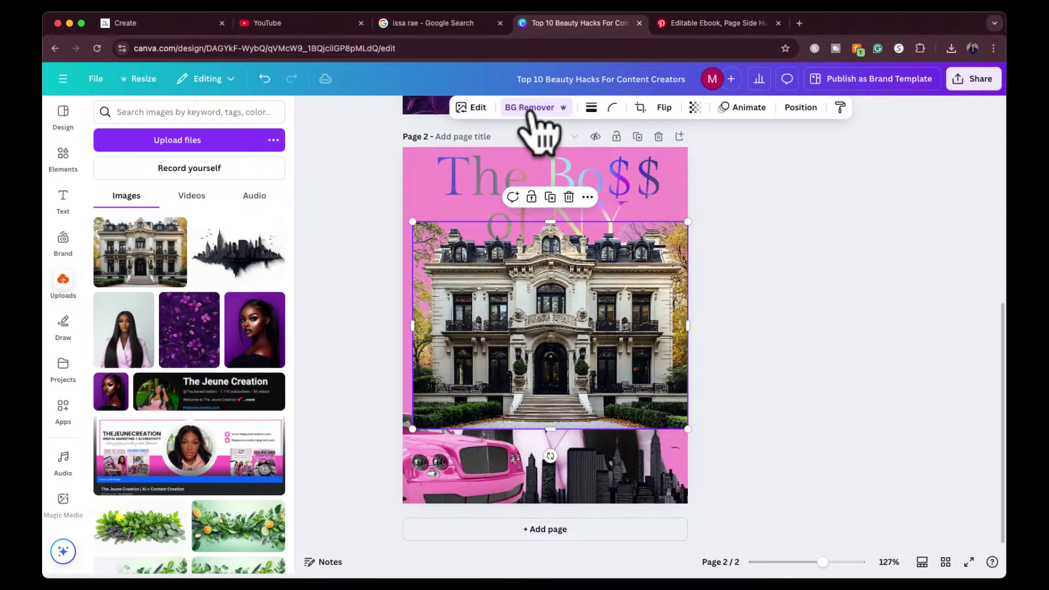
# Step: Enlarge the mansion along the bottom of the cover and move its layer behind the portrait, just above the background
pyautogui.moveTo(543, 316); pyautogui.dragTo(519, 379)
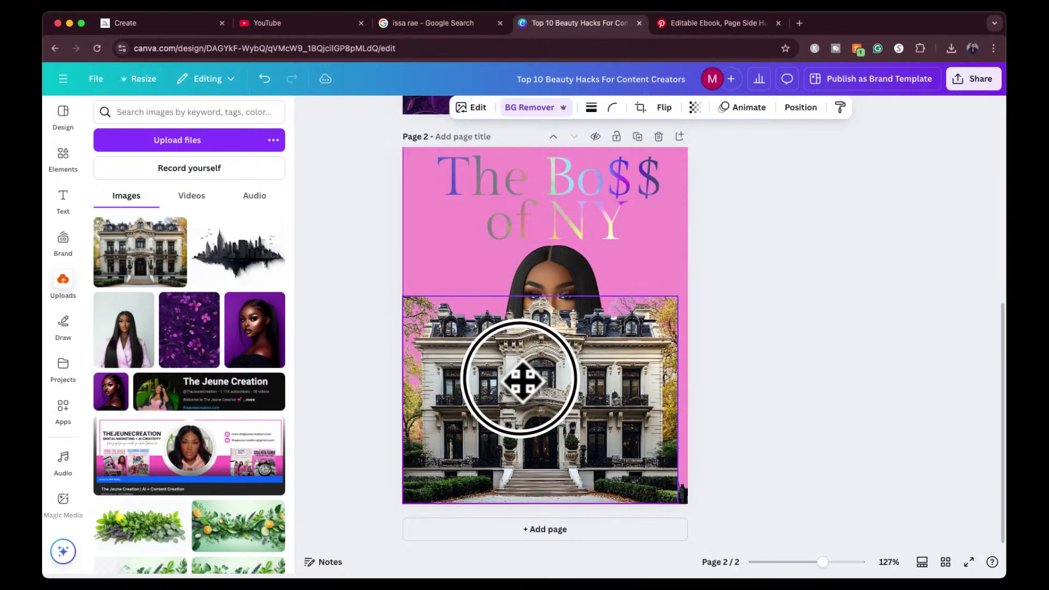
pyautogui.moveTo(677, 296); pyautogui.dragTo(733, 236)
pyautogui.click(798, 107)
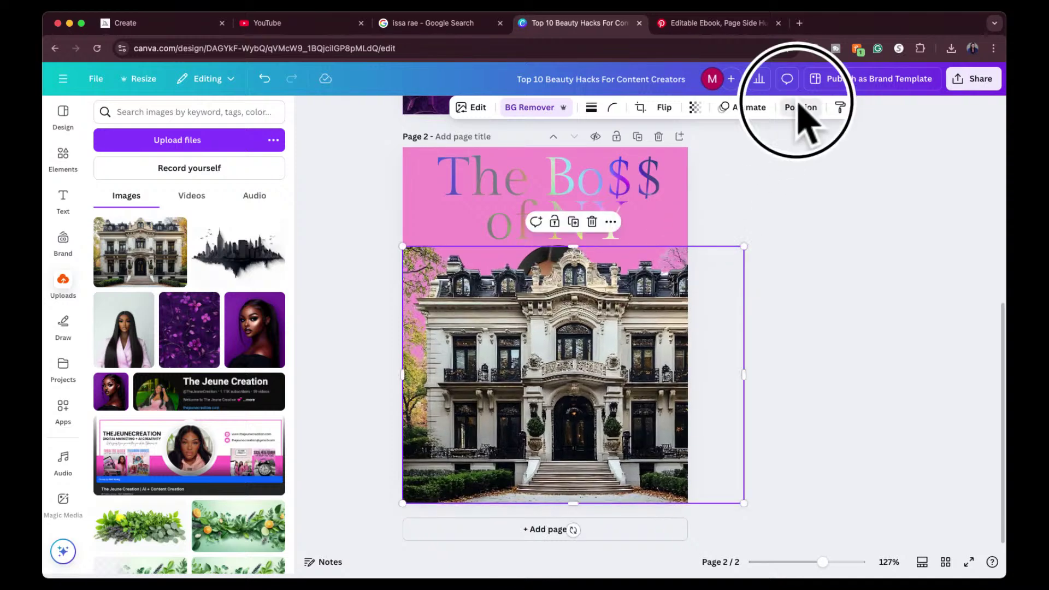
pyautogui.moveTo(245, 273); pyautogui.dragTo(225, 377)
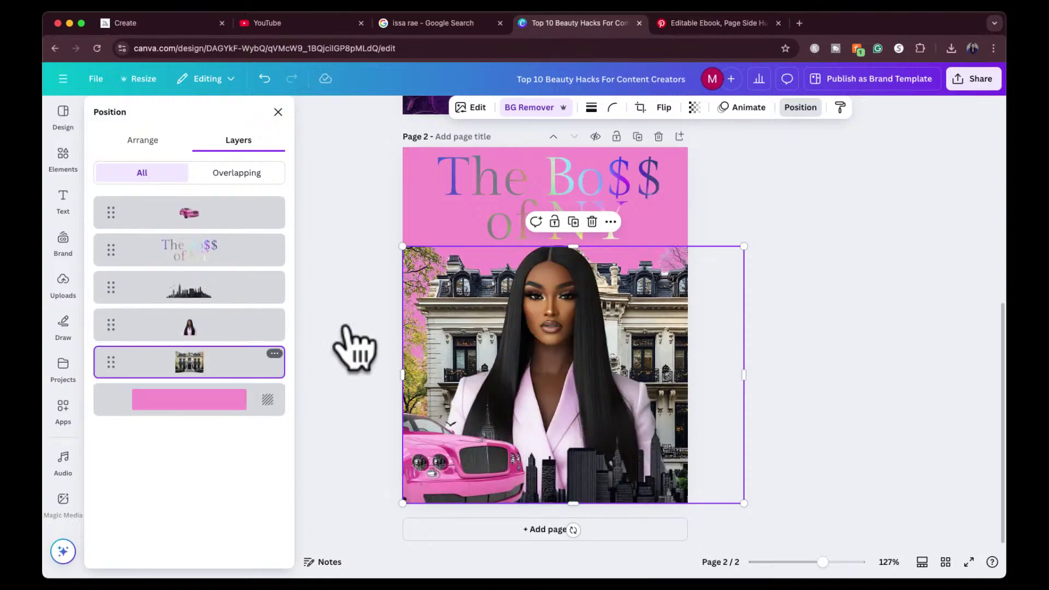
# Step: Shrink the mansion at the lower left of the cover and shift the portrait to the right beside it
pyautogui.moveTo(732, 294); pyautogui.dragTo(698, 279)
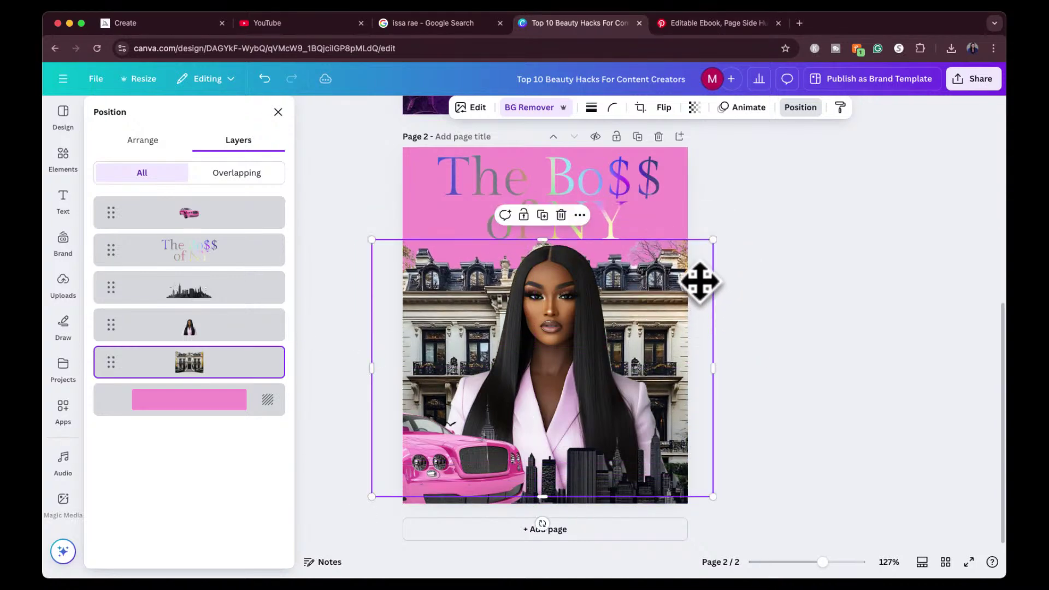
pyautogui.moveTo(713, 238); pyautogui.dragTo(628, 303)
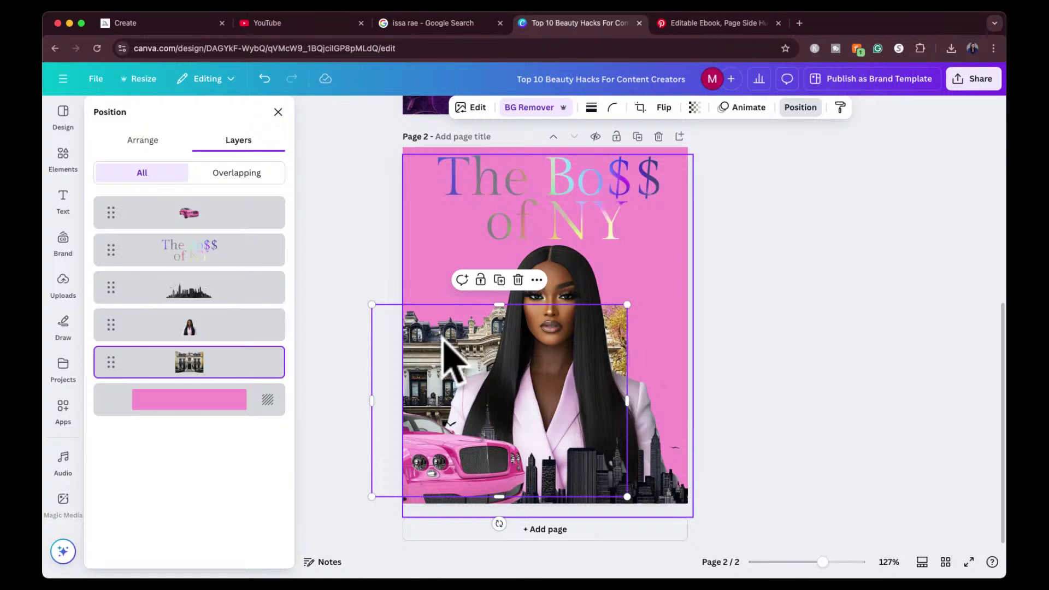
pyautogui.click(568, 283)
pyautogui.moveTo(566, 283); pyautogui.dragTo(621, 270)
pyautogui.click(597, 339)
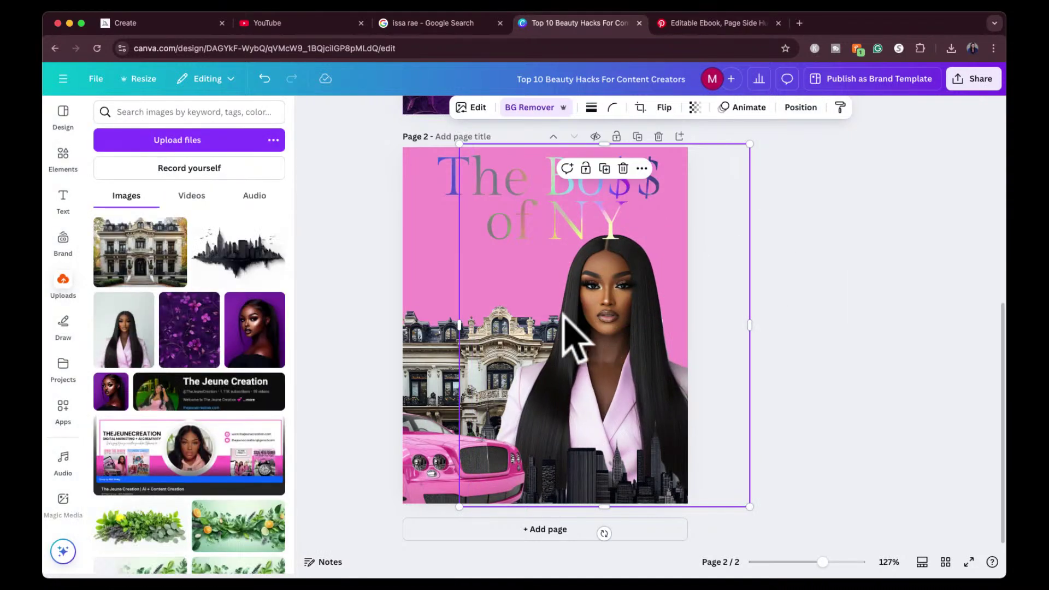
pyautogui.click(367, 346)
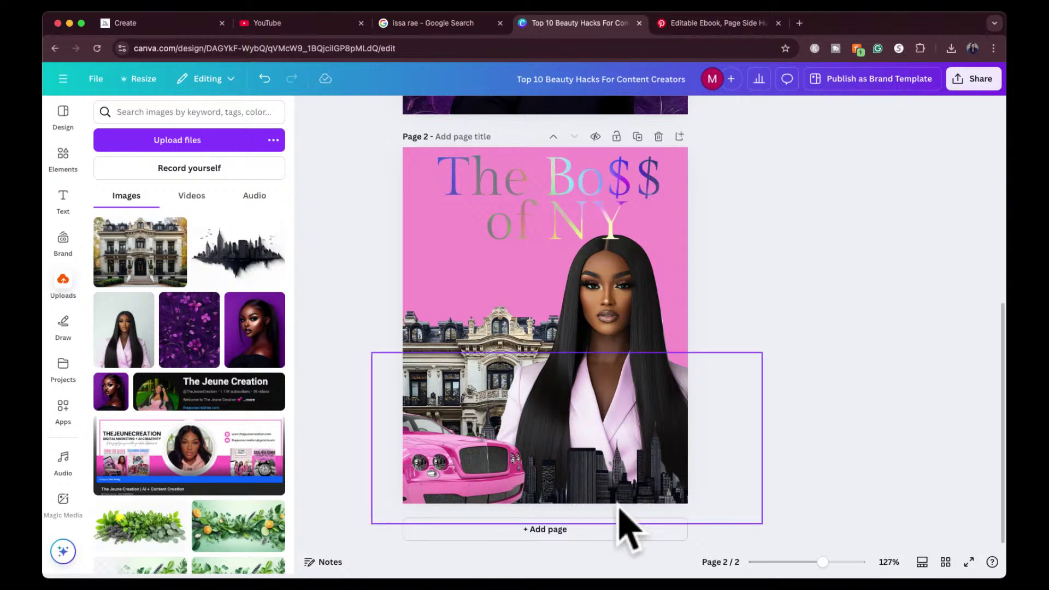
# Step: Enlarge the black skyline beyond the cover's right edge and nudge its position at the bottom
pyautogui.click(644, 504)
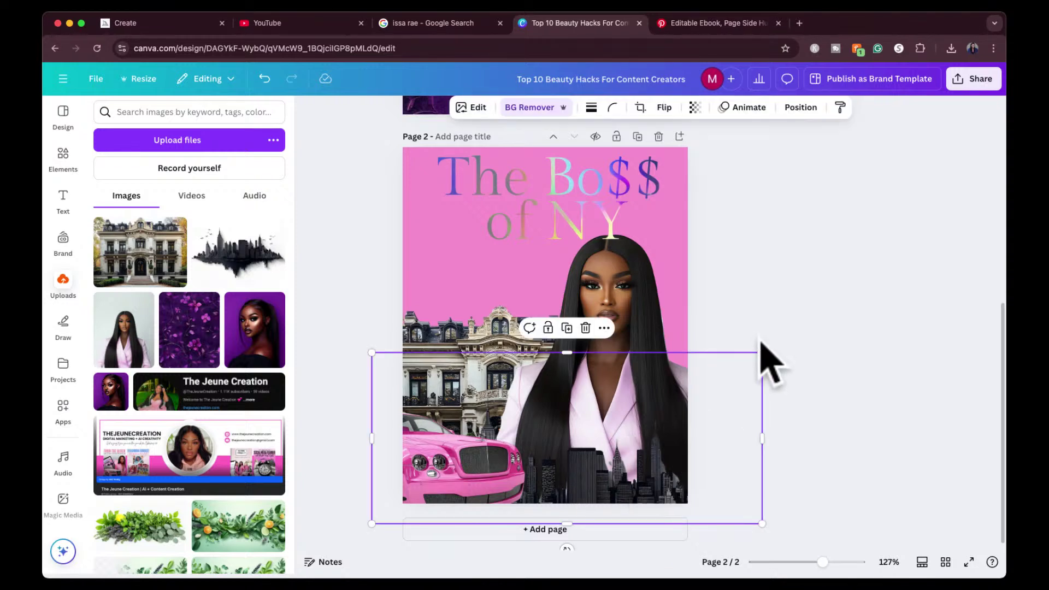
pyautogui.moveTo(762, 353); pyautogui.dragTo(818, 328)
pyautogui.moveTo(818, 327); pyautogui.dragTo(846, 276)
pyautogui.moveTo(777, 382)
pyautogui.mouseDown()
pyautogui.moveTo(781, 345)
pyautogui.moveTo(778, 363)
pyautogui.mouseUp()
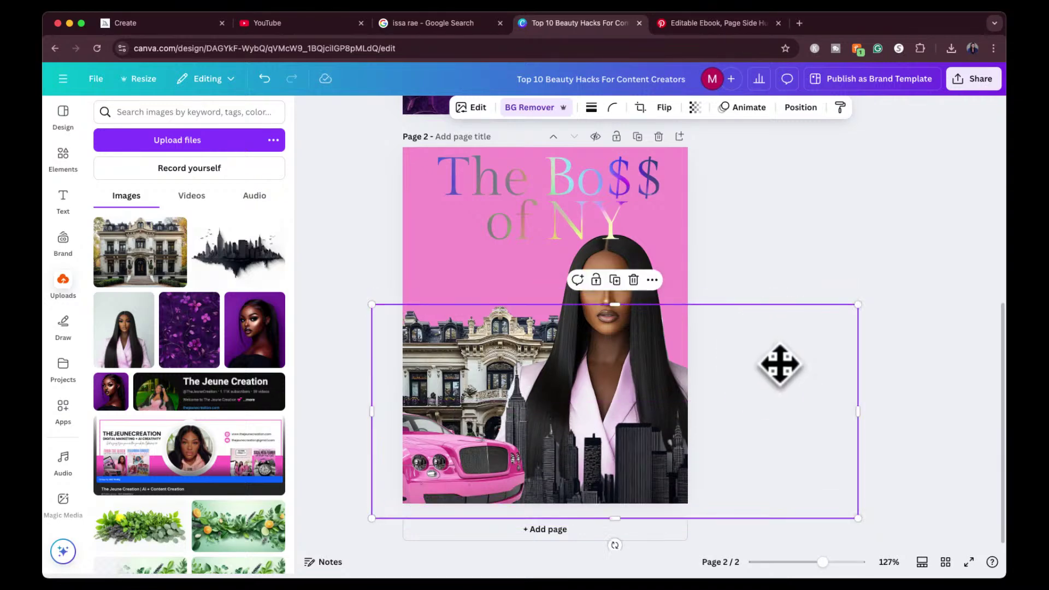
# Step: After checking the Pinterest ebook reference, delete the skyline from the cover and shift the portrait slightly down and right
pyautogui.click(734, 23)
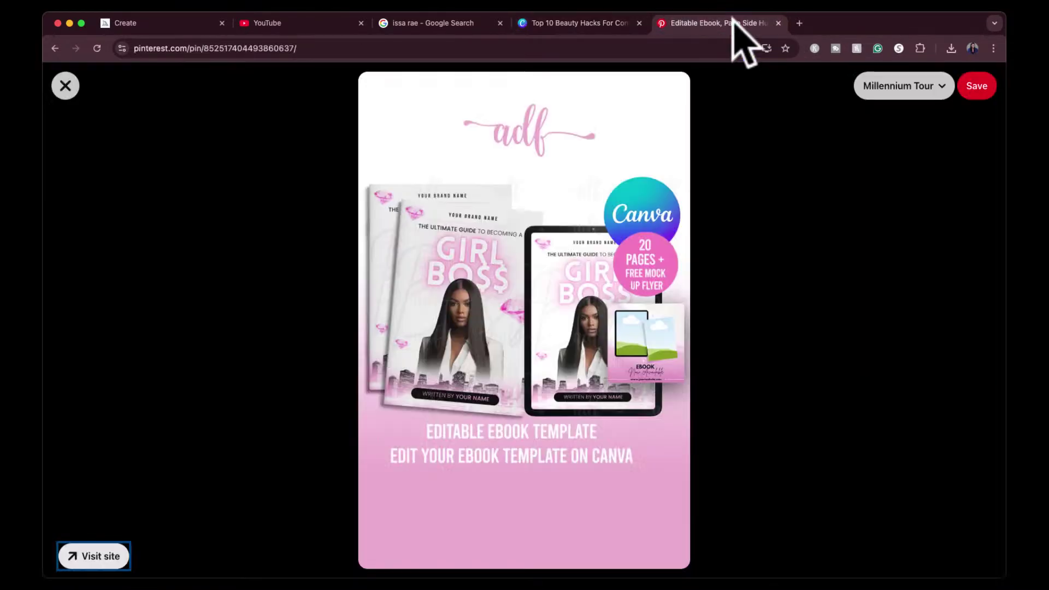
pyautogui.click(583, 23)
pyautogui.click(770, 231)
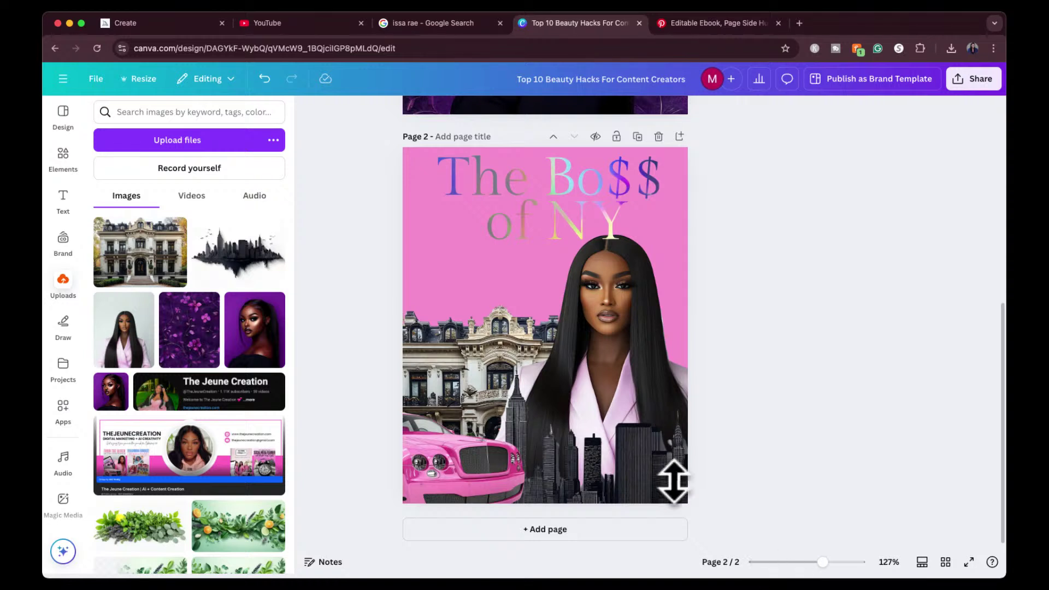
pyautogui.click(650, 473)
pyautogui.press('Escape')
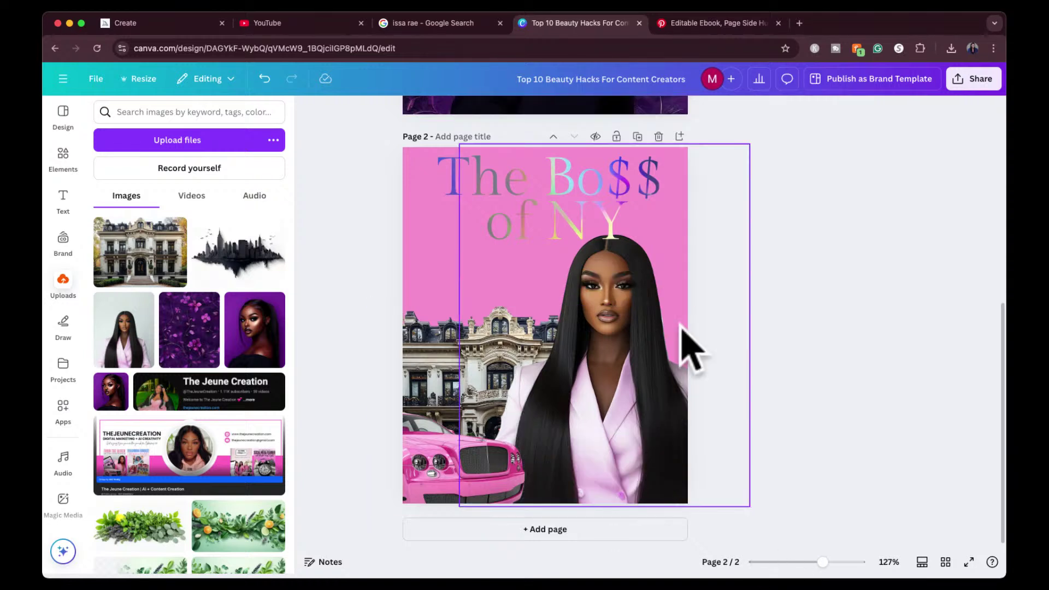
pyautogui.moveTo(636, 319)
pyautogui.mouseDown()
pyautogui.moveTo(633, 308)
pyautogui.moveTo(649, 318)
pyautogui.mouseUp()
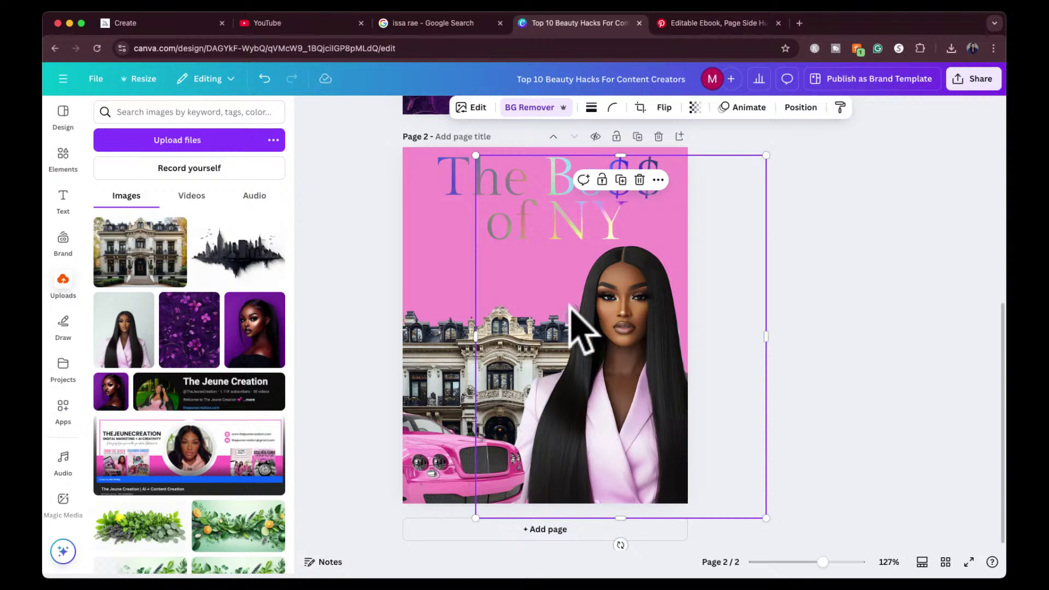
# Step: Erase the leftover tree branches around the mansion's roof with the Background Remover's erase brush at size 9
pyautogui.click(451, 353)
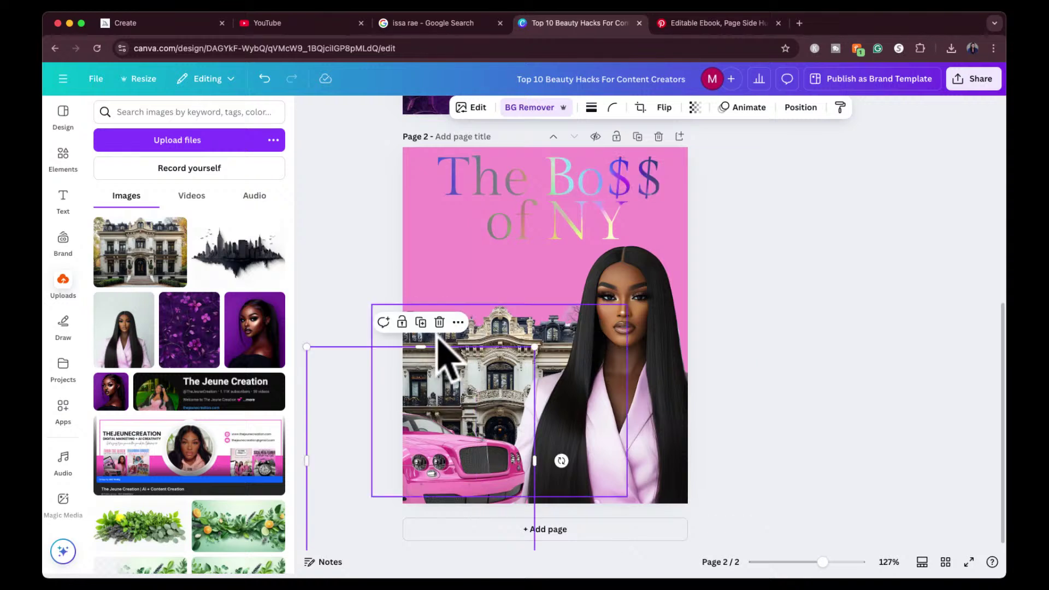
pyautogui.click(474, 107)
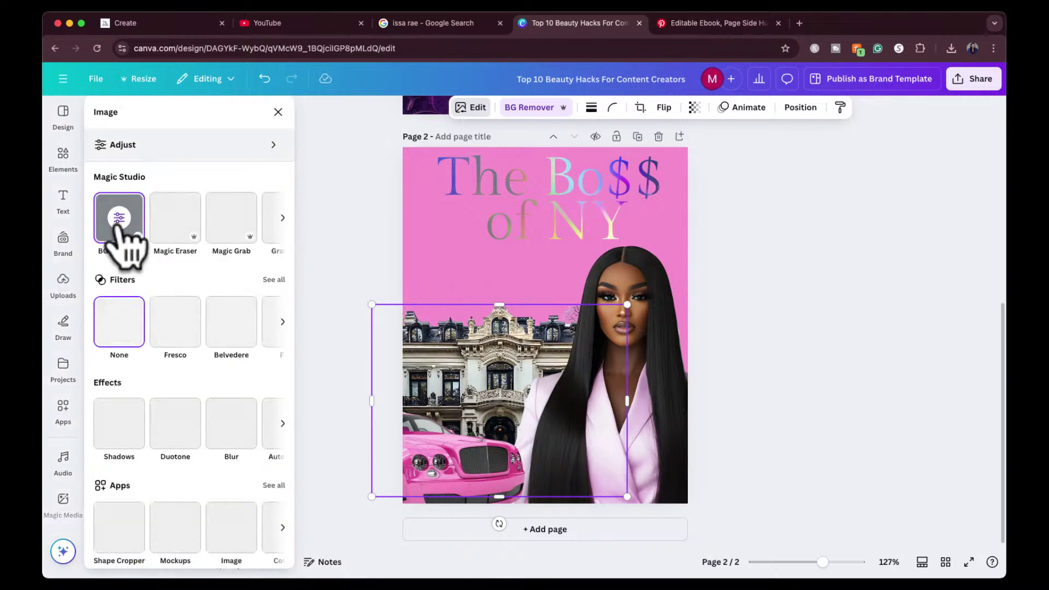
pyautogui.click(117, 221)
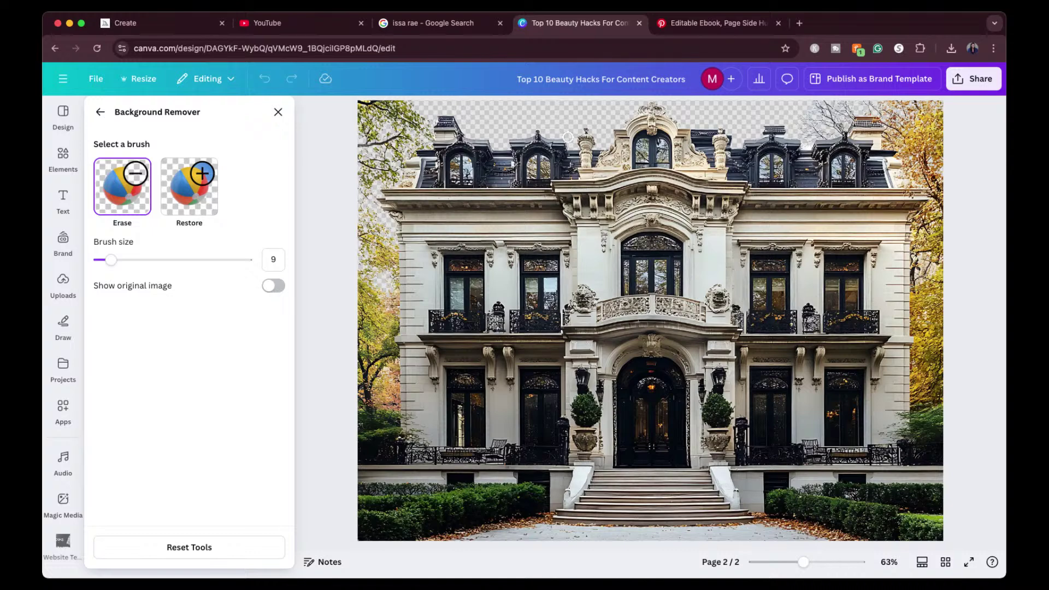
pyautogui.click(806, 114)
pyautogui.moveTo(805, 114)
pyautogui.mouseDown()
pyautogui.moveTo(806, 143)
pyautogui.moveTo(816, 133)
pyautogui.mouseUp()
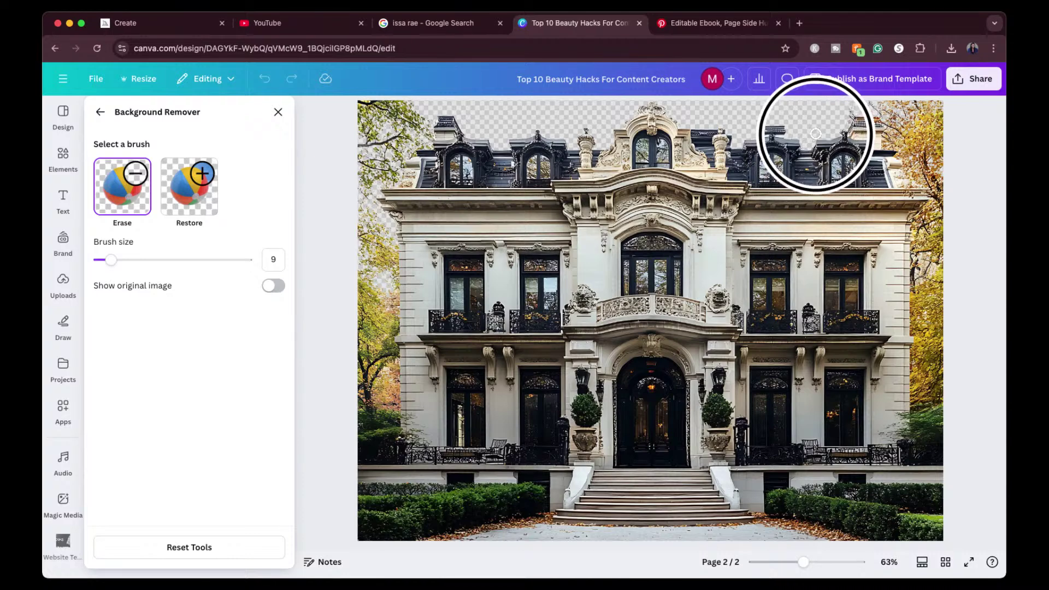
pyautogui.click(866, 111)
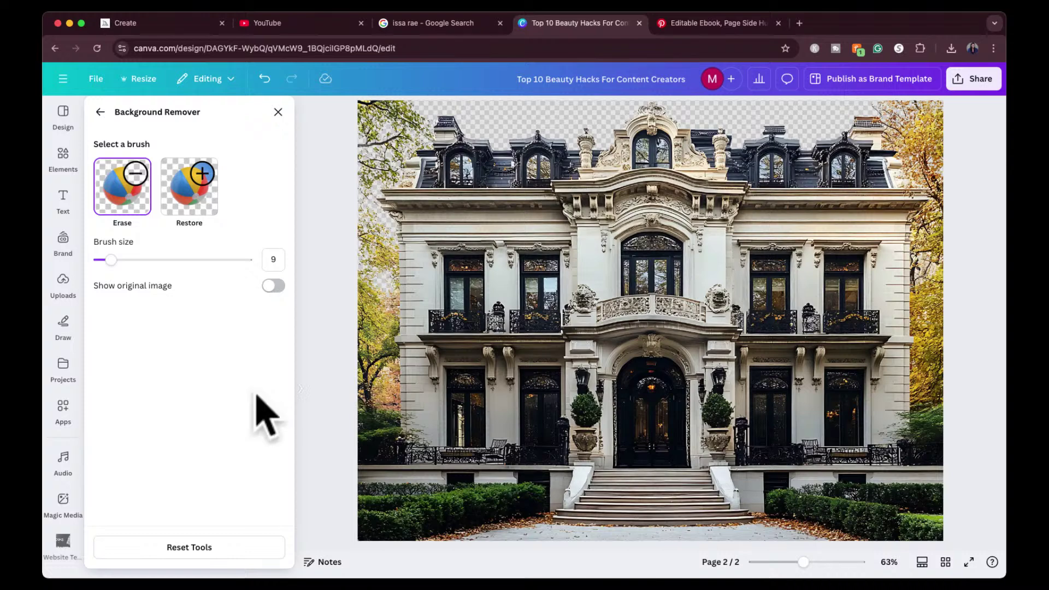
pyautogui.click(279, 110)
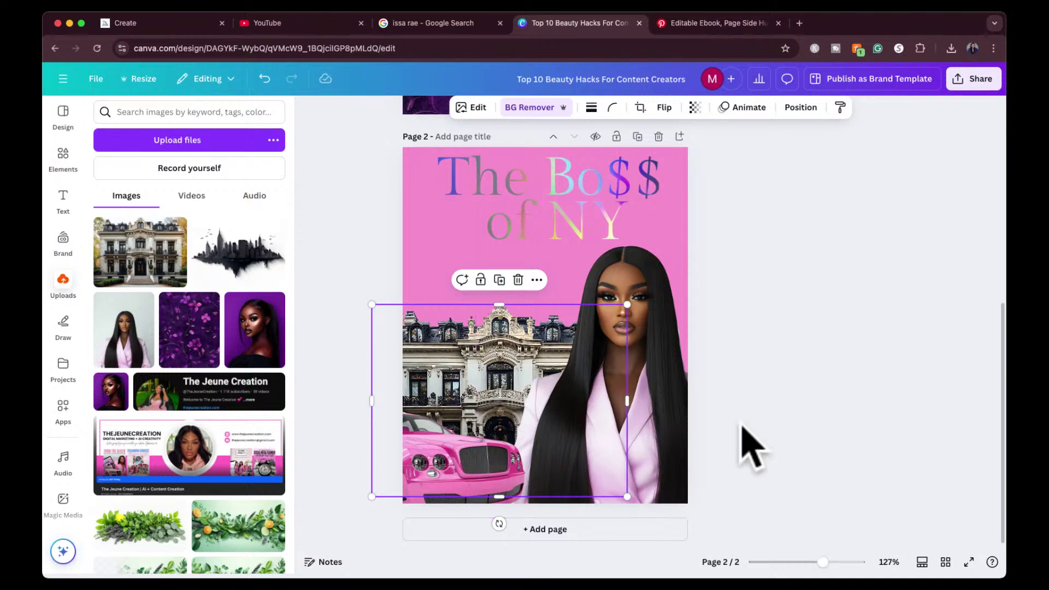
pyautogui.click(749, 350)
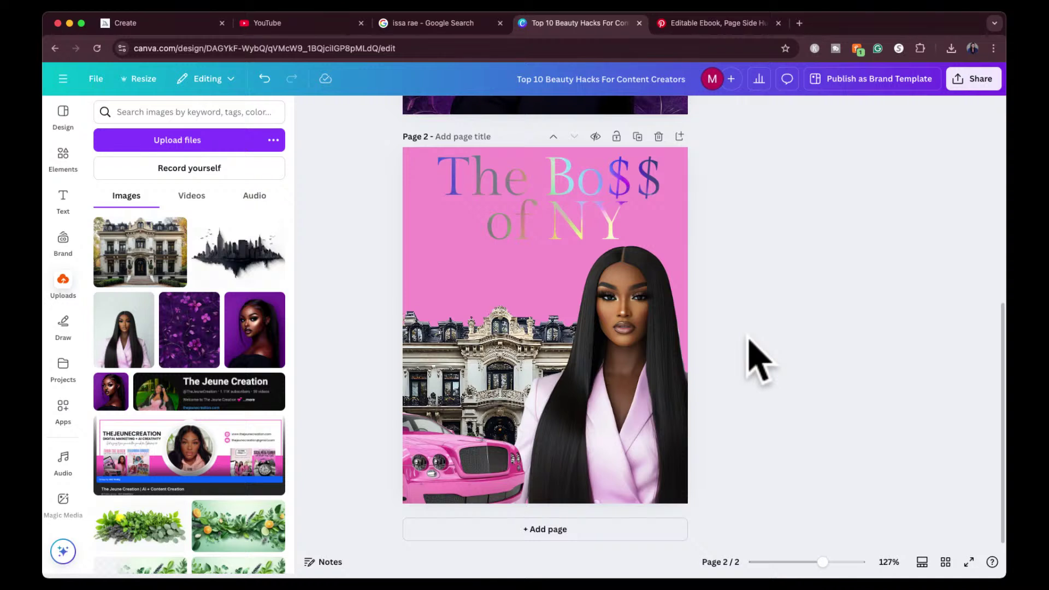
# Step: Move the portrait closer to the cover's right edge and look at the Pinterest ebook pin again for reference
pyautogui.moveTo(601, 400); pyautogui.dragTo(616, 399)
pyautogui.click(864, 293)
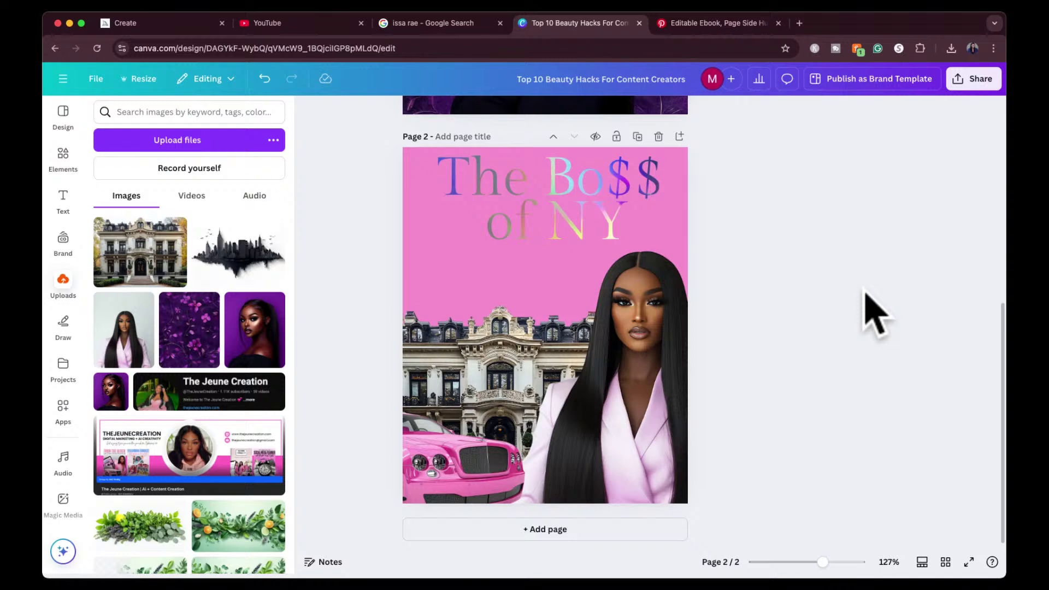
pyautogui.click(743, 22)
pyautogui.click(66, 84)
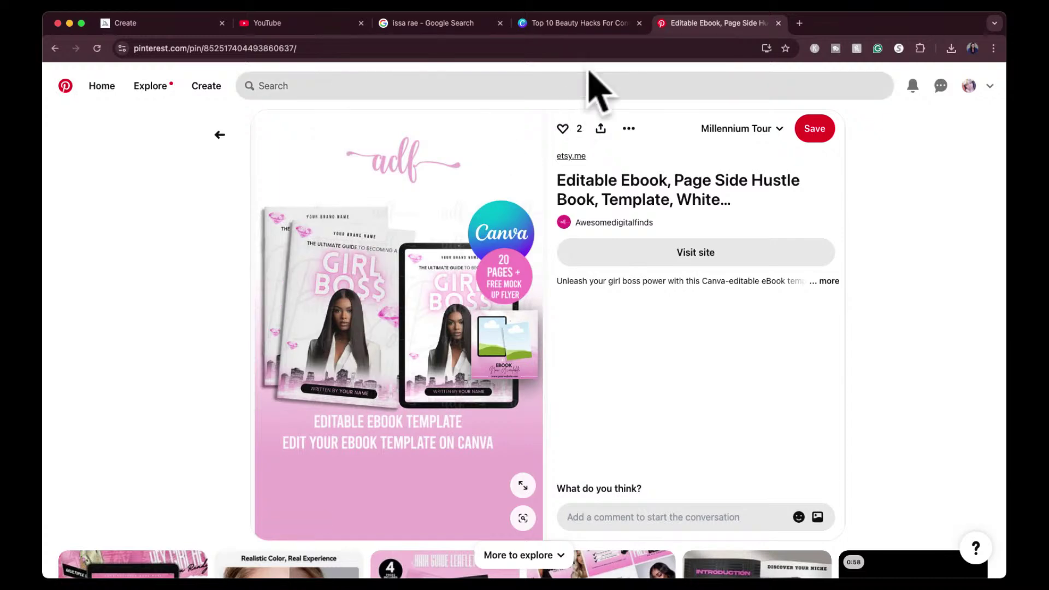
pyautogui.click(606, 23)
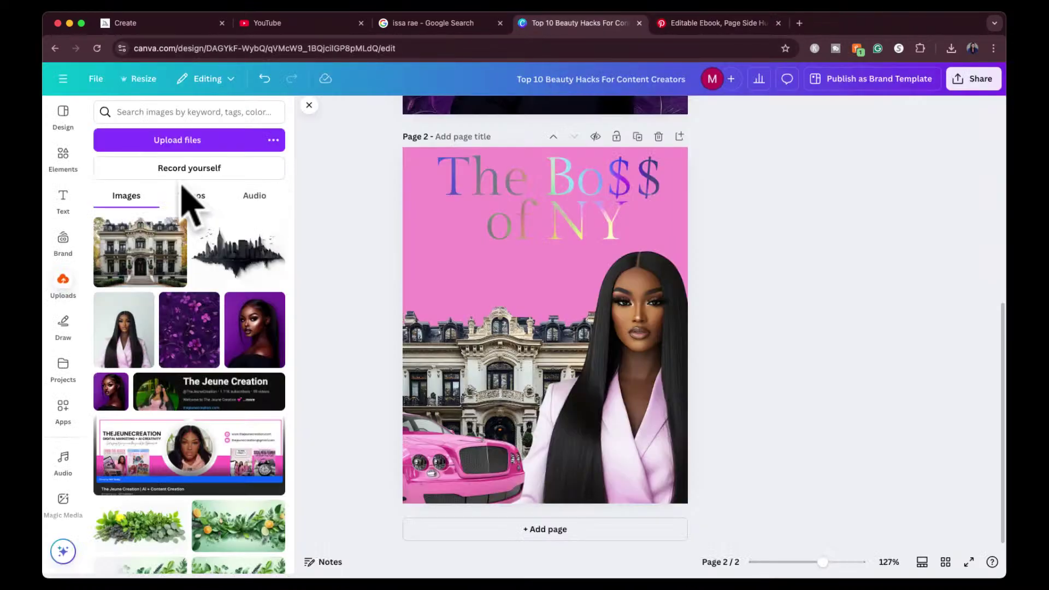
# Step: Search the elements for "pik diamonds" and add the faceted pink diamond graphic to the cover
pyautogui.click(67, 158)
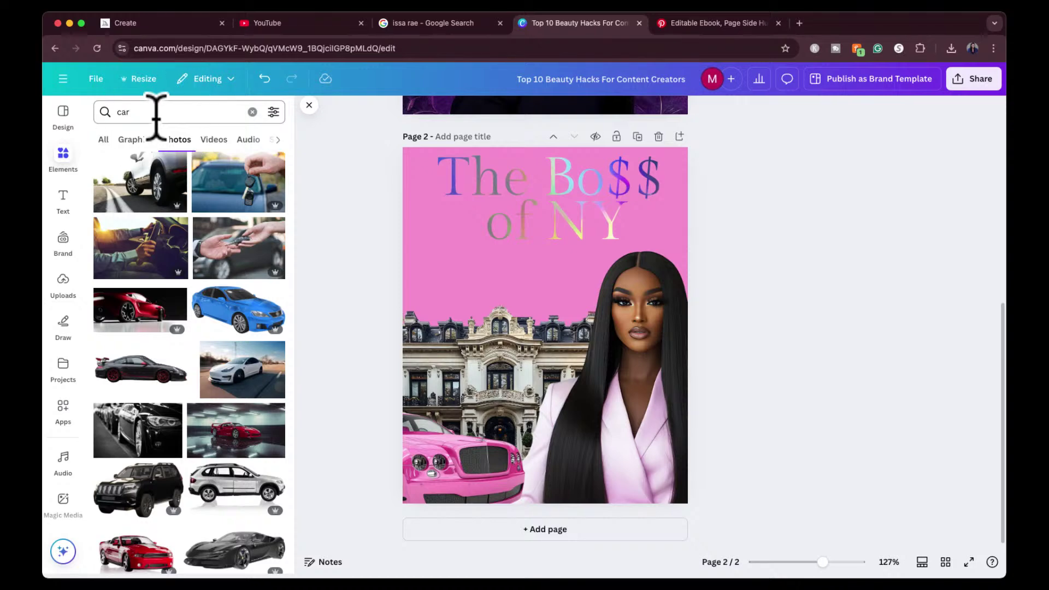
pyautogui.write('pik diamonds')
pyautogui.press('Return')
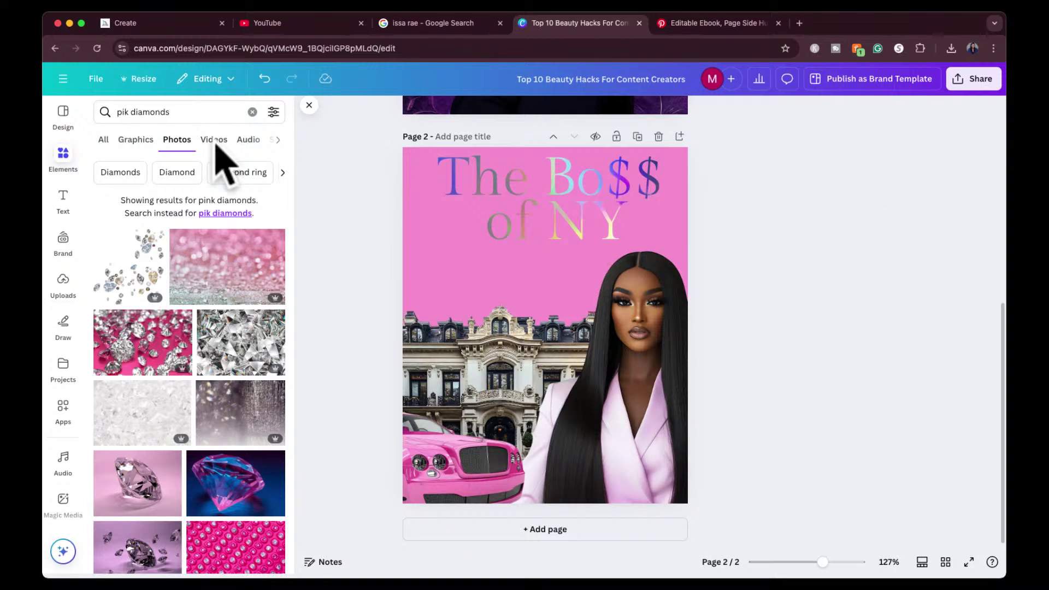
pyautogui.click(104, 141)
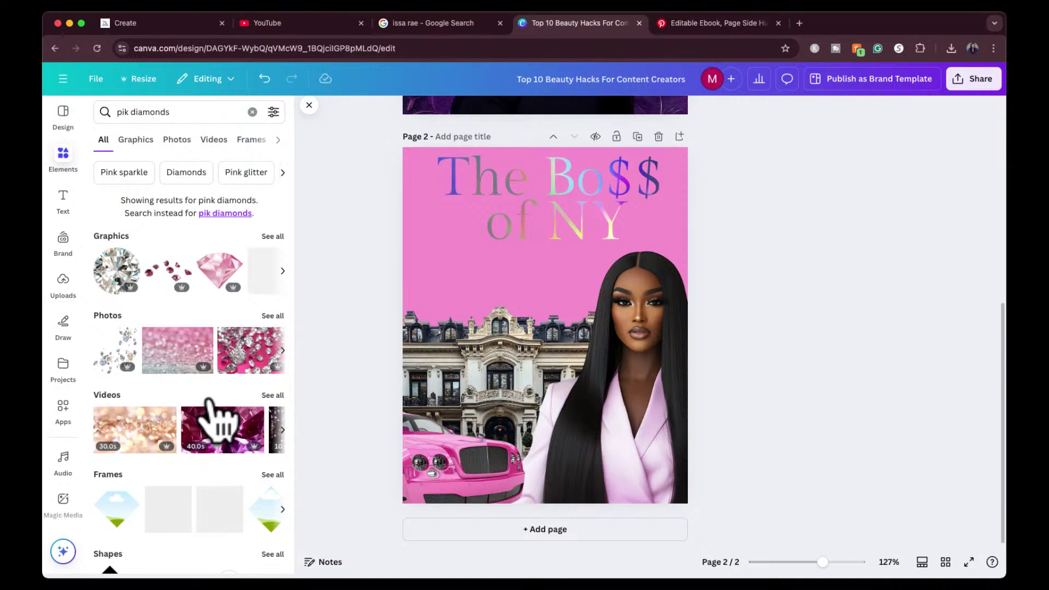
pyautogui.click(218, 271)
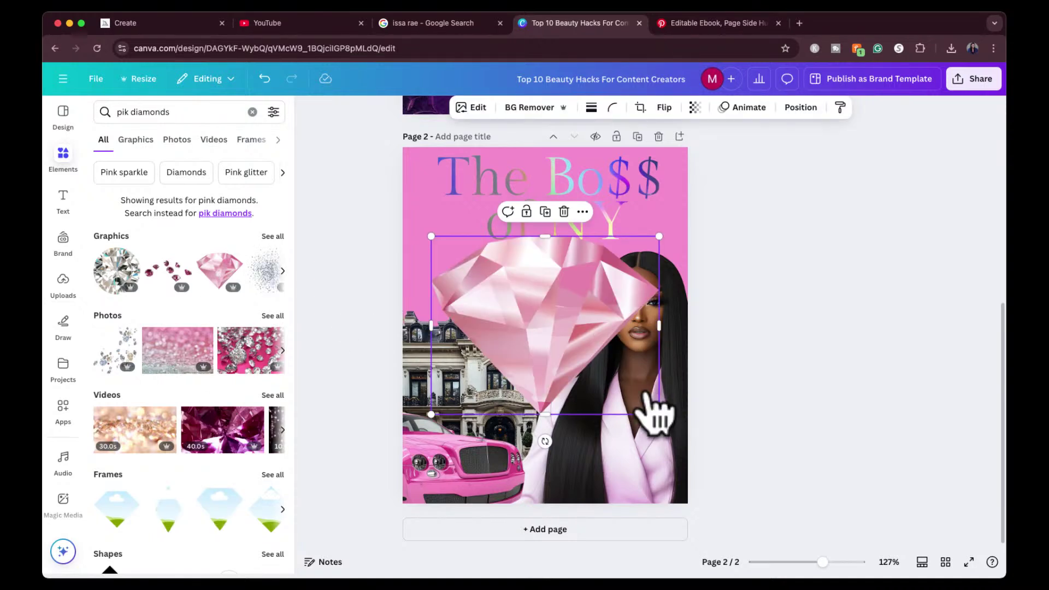
# Step: Shrink the pink diamond to a small accent, tilt it, and place it just left of the title
pyautogui.moveTo(657, 414); pyautogui.dragTo(420, 229)
pyautogui.moveTo(426, 279); pyautogui.dragTo(435, 191)
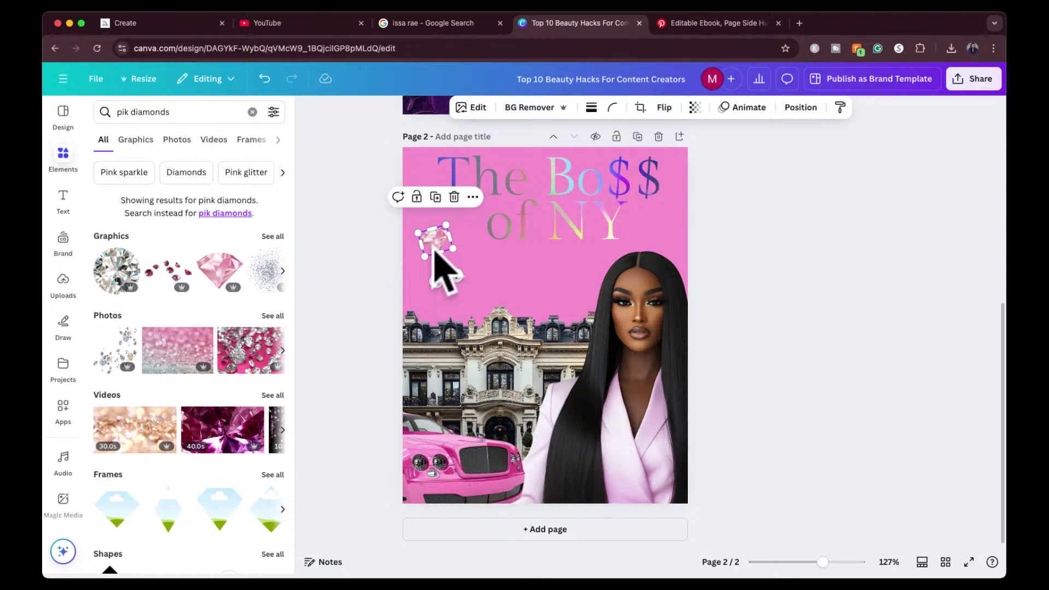
pyautogui.moveTo(437, 245); pyautogui.dragTo(426, 204)
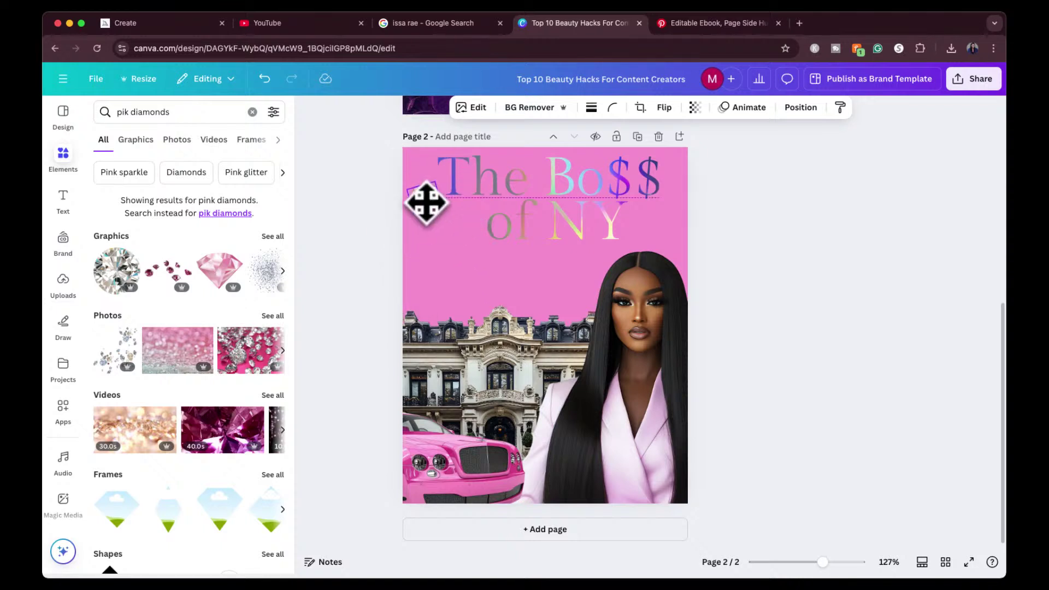
pyautogui.click(366, 273)
pyautogui.click(426, 201)
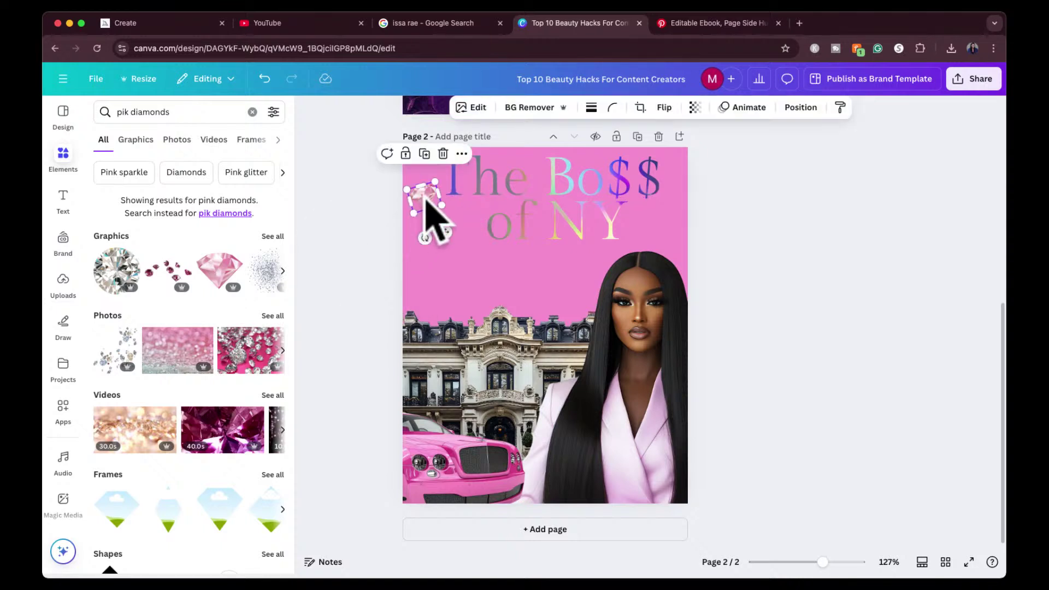
# Step: Duplicate the pink diamond and place the copies below the title's left end and right of "NY"
pyautogui.click(424, 153)
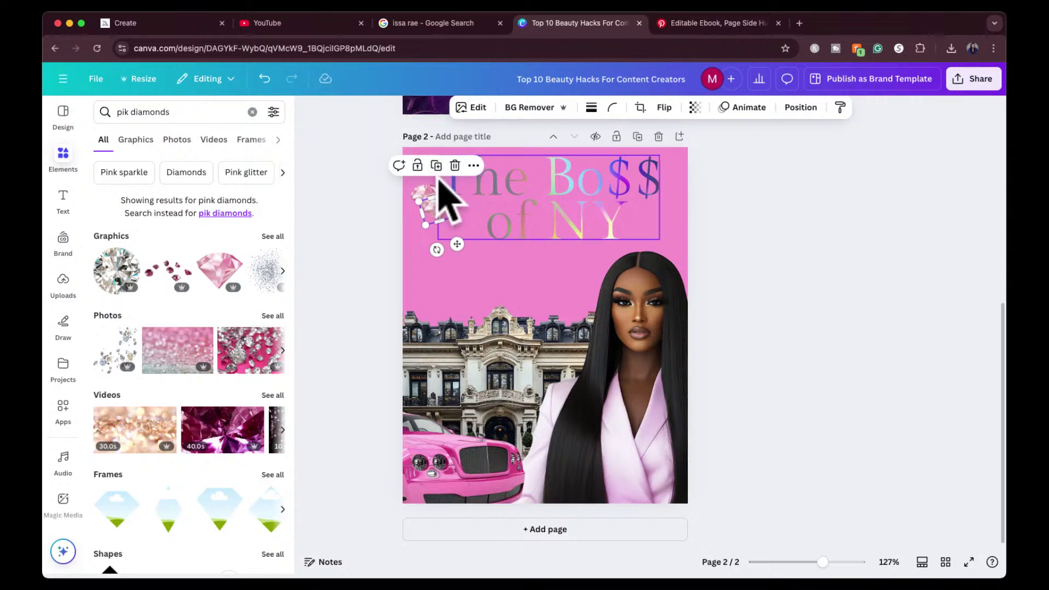
pyautogui.moveTo(432, 213); pyautogui.dragTo(658, 223)
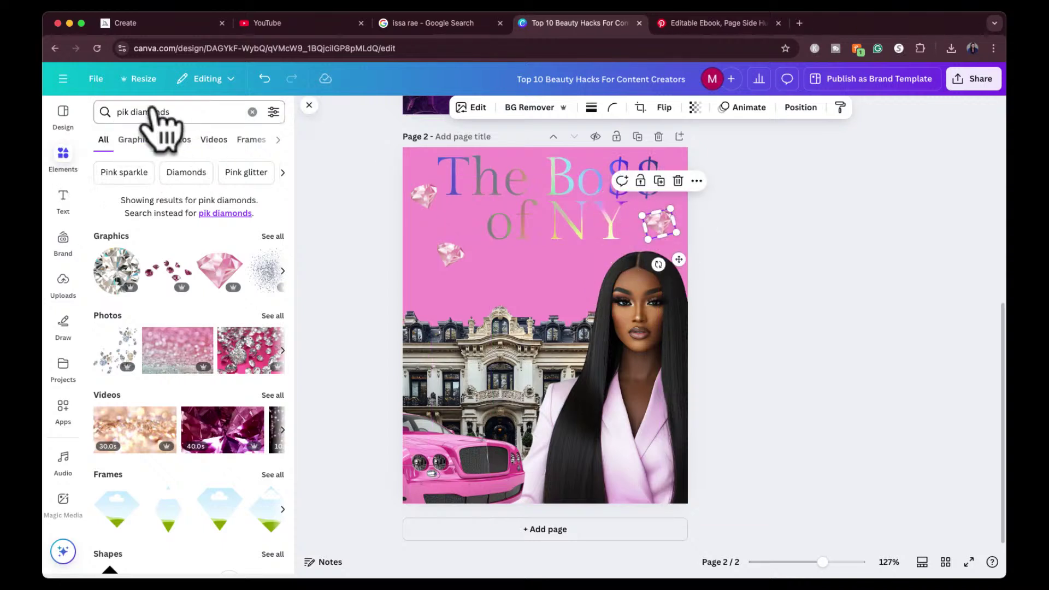
# Step: Search the elements for "black fade" and add the first black gradient graphic to the cover
pyautogui.tripleClick(136, 112)
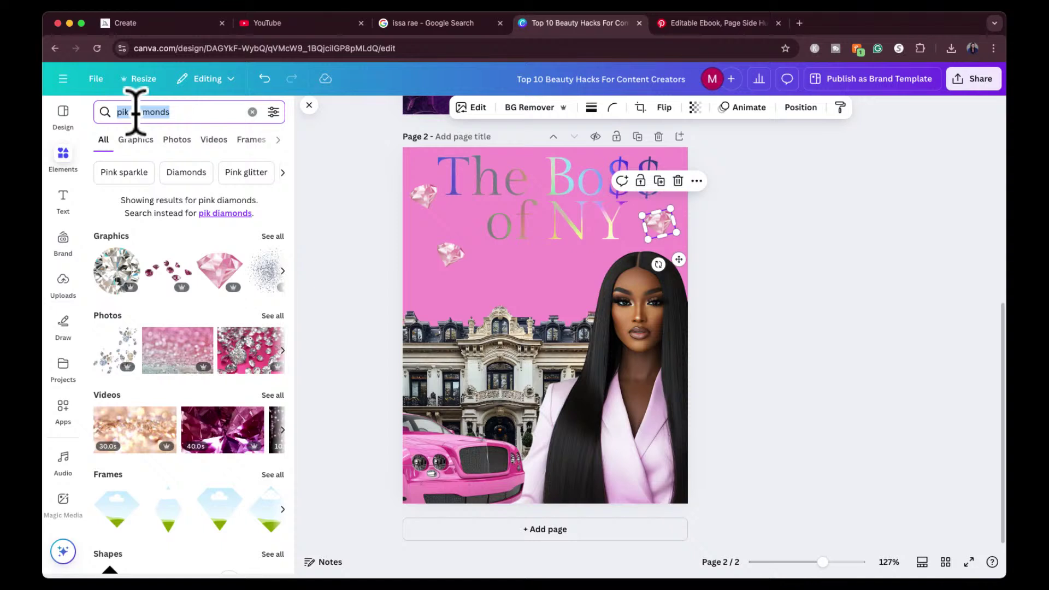
pyautogui.write('black fae')
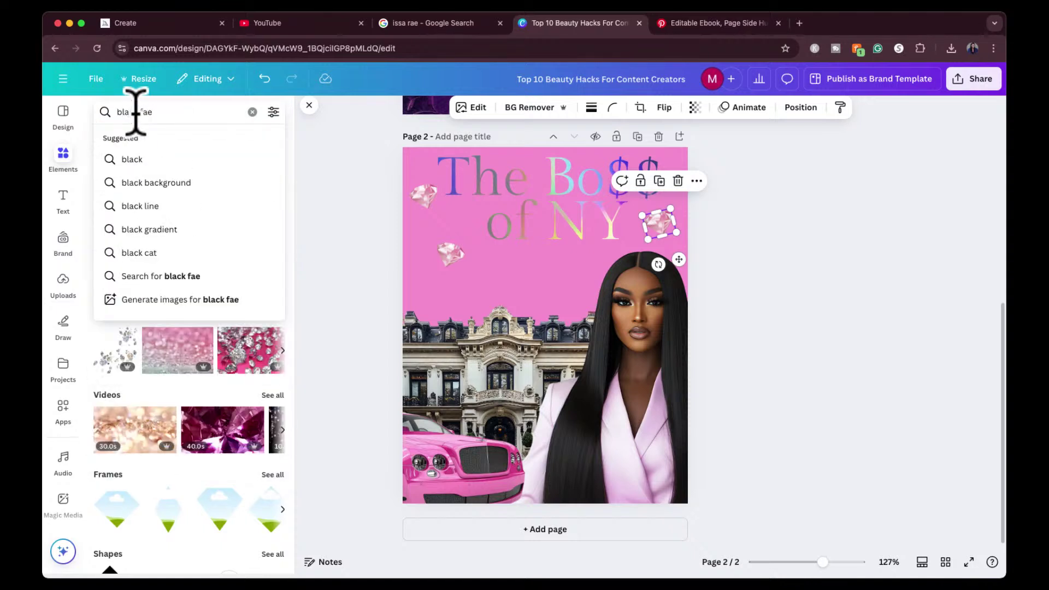
pyautogui.press('Left')
pyautogui.write('d')
pyautogui.press('Return')
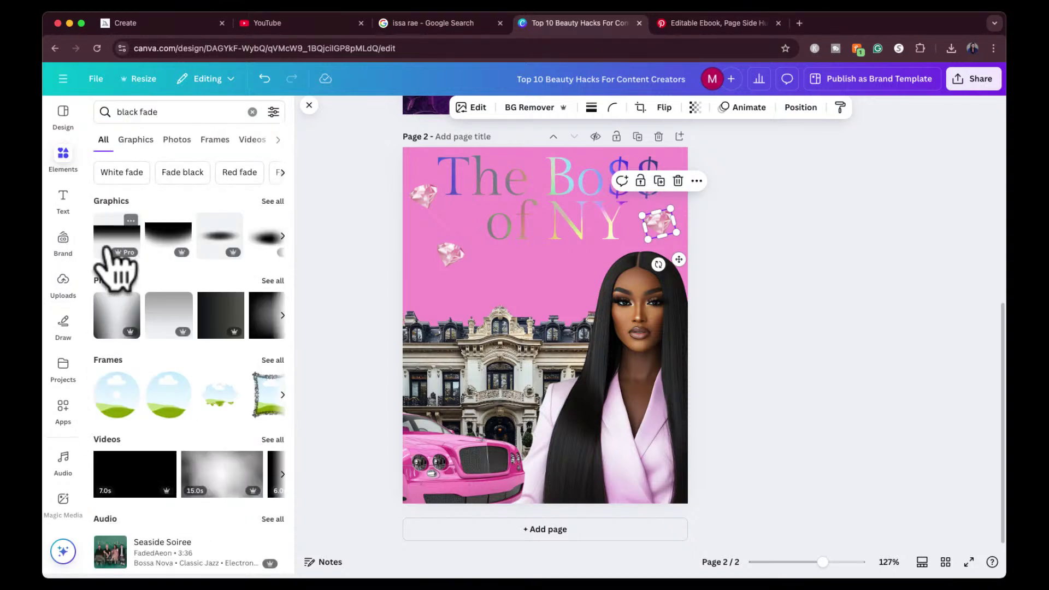
pyautogui.click(112, 243)
# Step: Align the black fade with the cover's top edge and stretch it to full width and down past the mansion's roof
pyautogui.moveTo(532, 306); pyautogui.dragTo(508, 182)
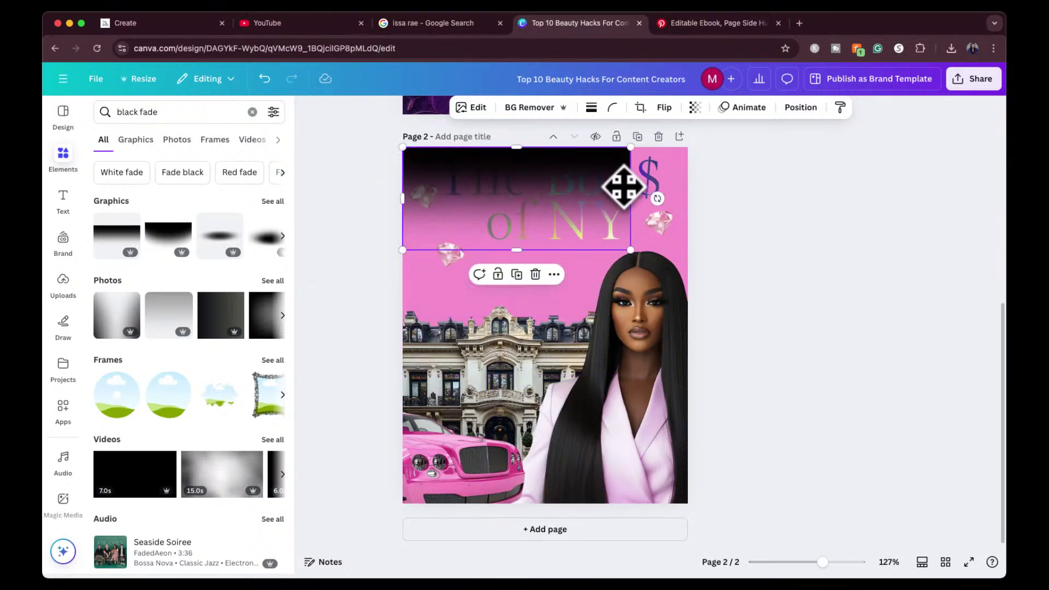
pyautogui.moveTo(630, 198); pyautogui.dragTo(686, 199)
pyautogui.moveTo(544, 251); pyautogui.dragTo(545, 342)
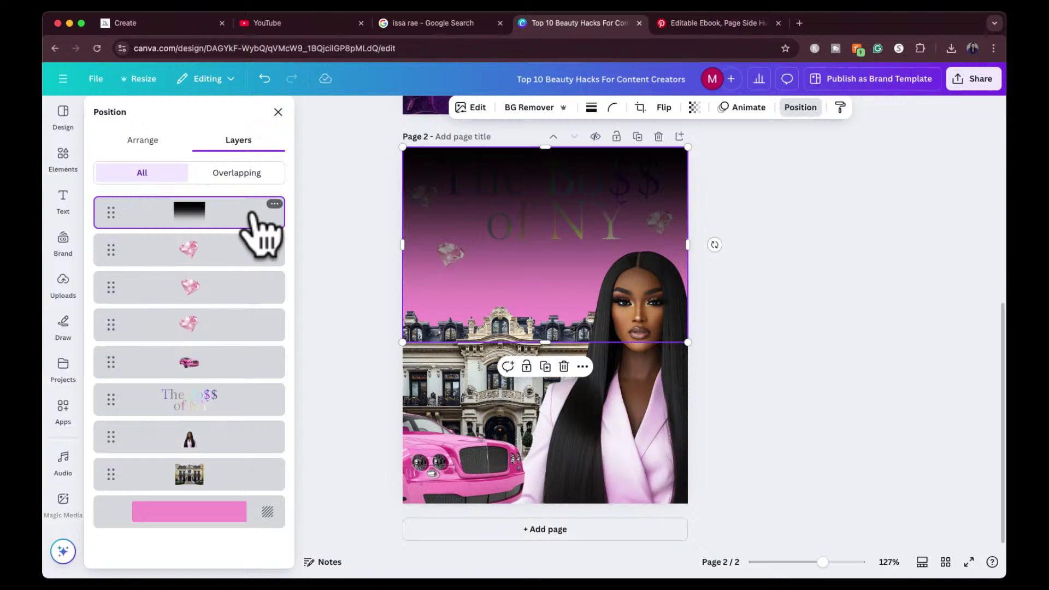
# Step: Reorder the layers so the black fade sits behind the title and the portrait but above the mansion
pyautogui.moveTo(240, 216); pyautogui.dragTo(215, 416)
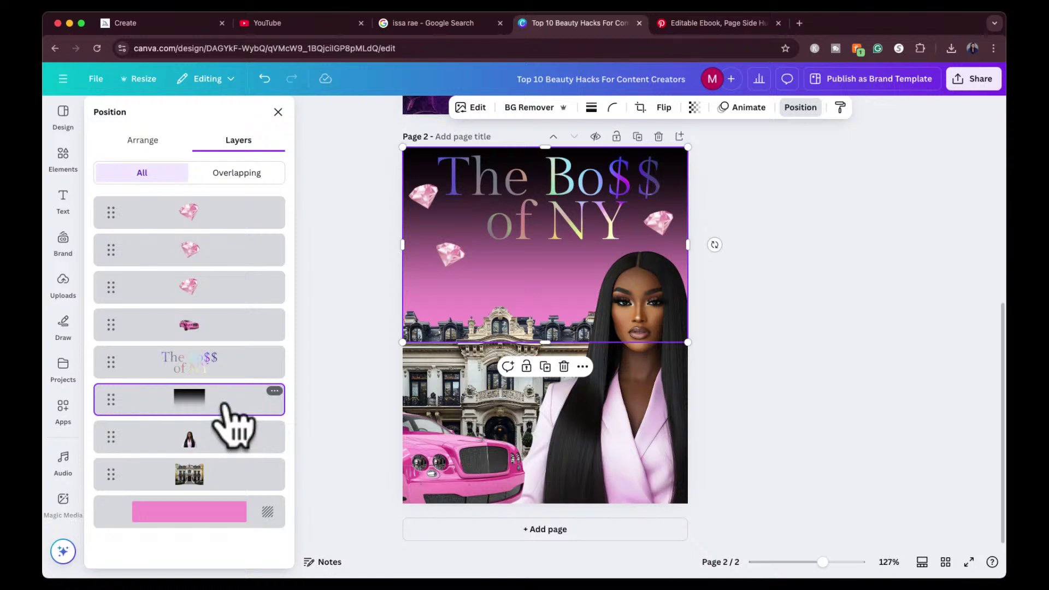
pyautogui.click(227, 440)
pyautogui.moveTo(227, 440); pyautogui.dragTo(229, 414)
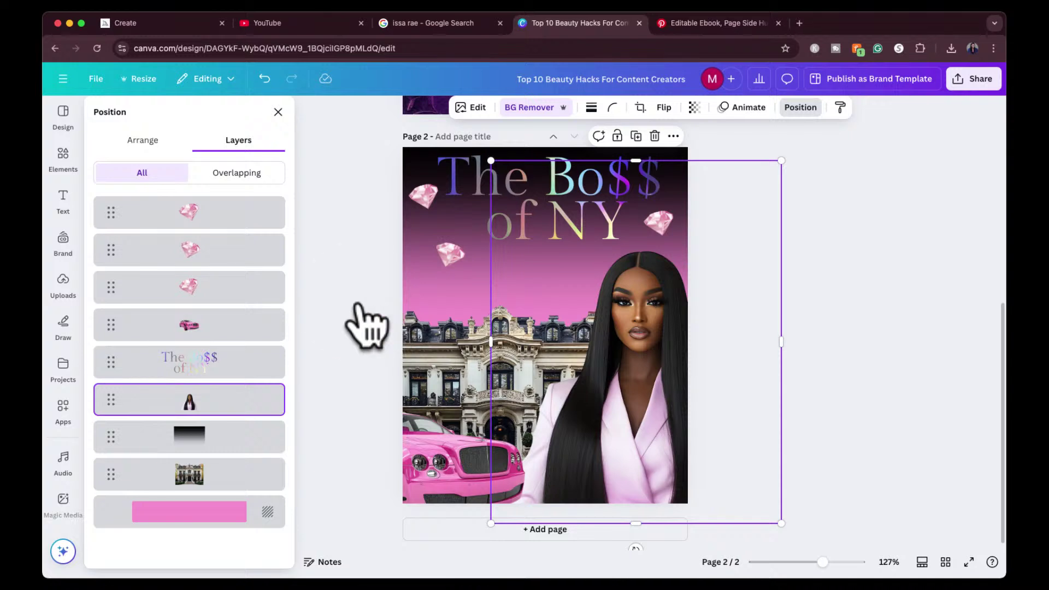
pyautogui.click(360, 323)
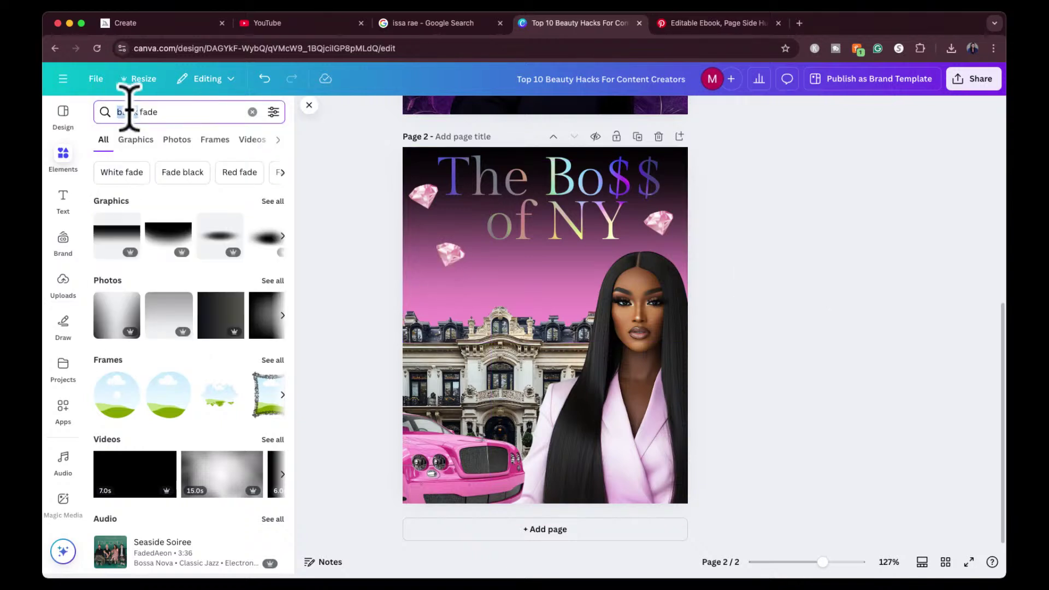
# Step: Search the elements for "white fade", add the first gradient graphic, and flip it vertically
pyautogui.write('white')
pyautogui.press('Return')
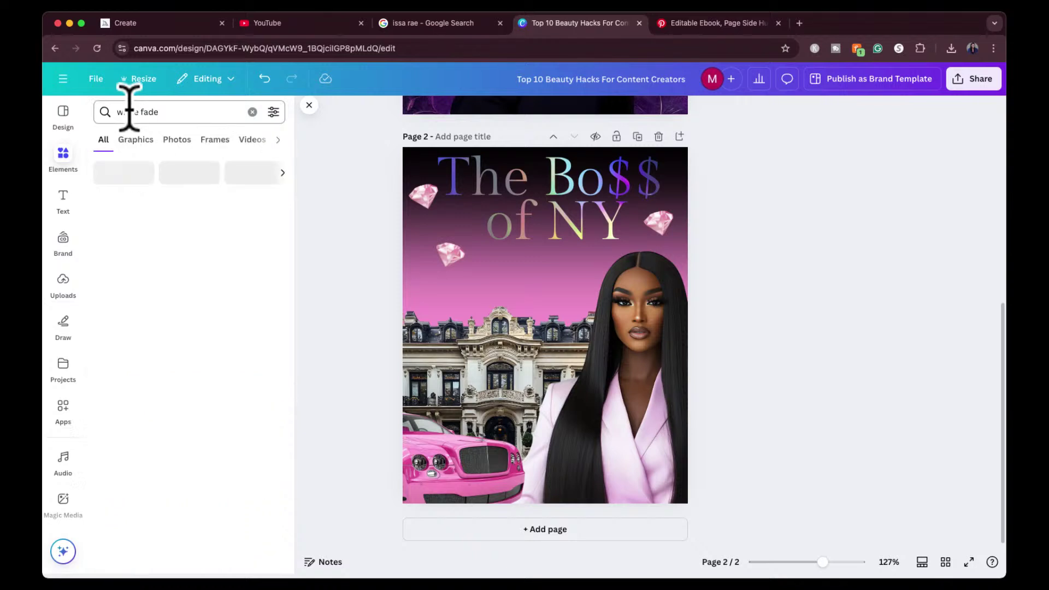
pyautogui.click(112, 238)
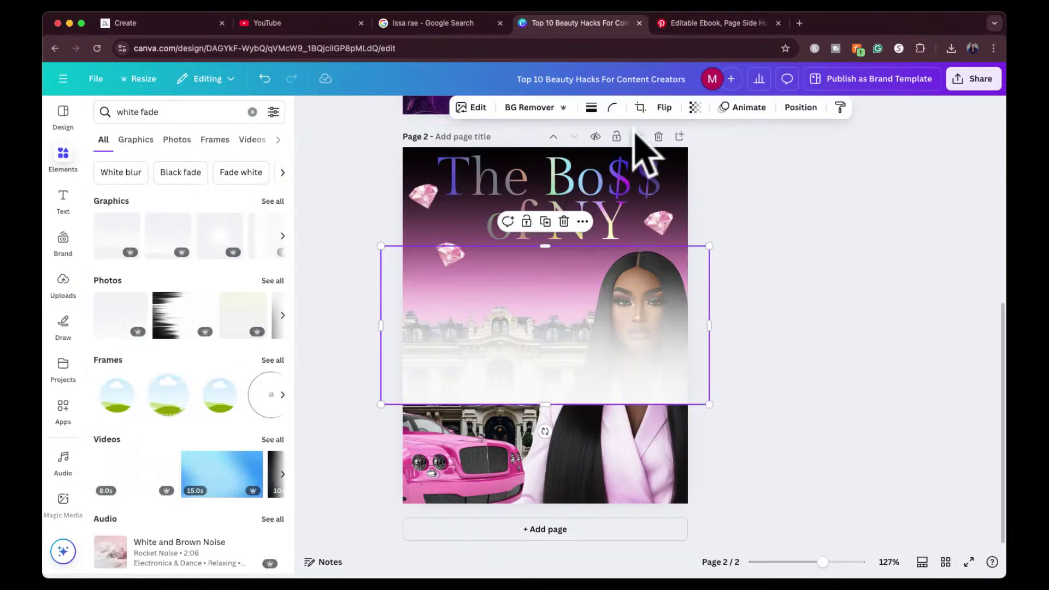
pyautogui.click(664, 107)
pyautogui.click(667, 161)
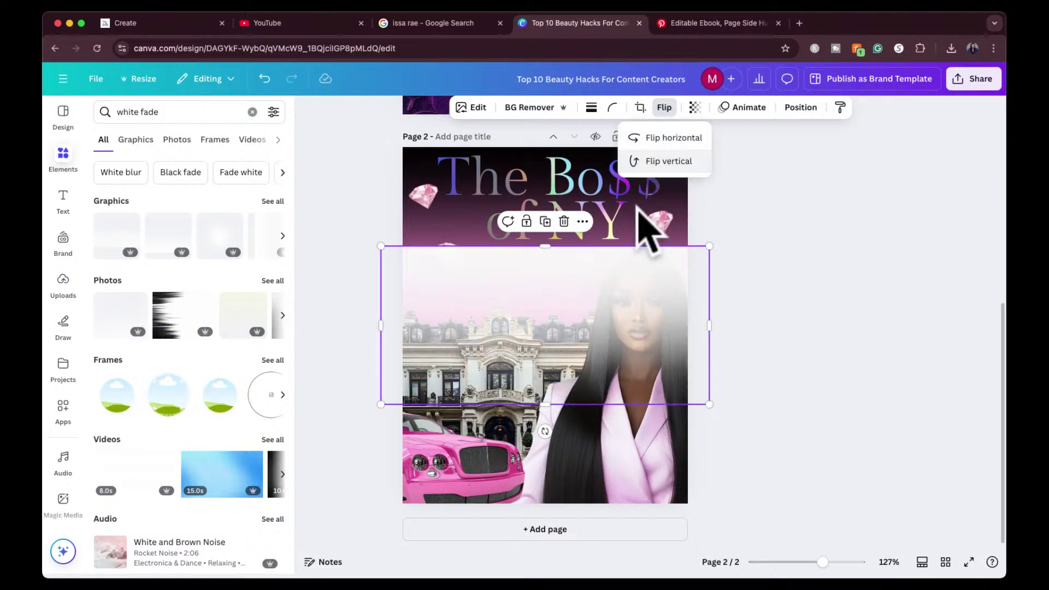
# Step: Stretch the white fade over the cover's upper part and move its layer behind the portrait, directly above the black fade
pyautogui.moveTo(581, 310); pyautogui.dragTo(585, 193)
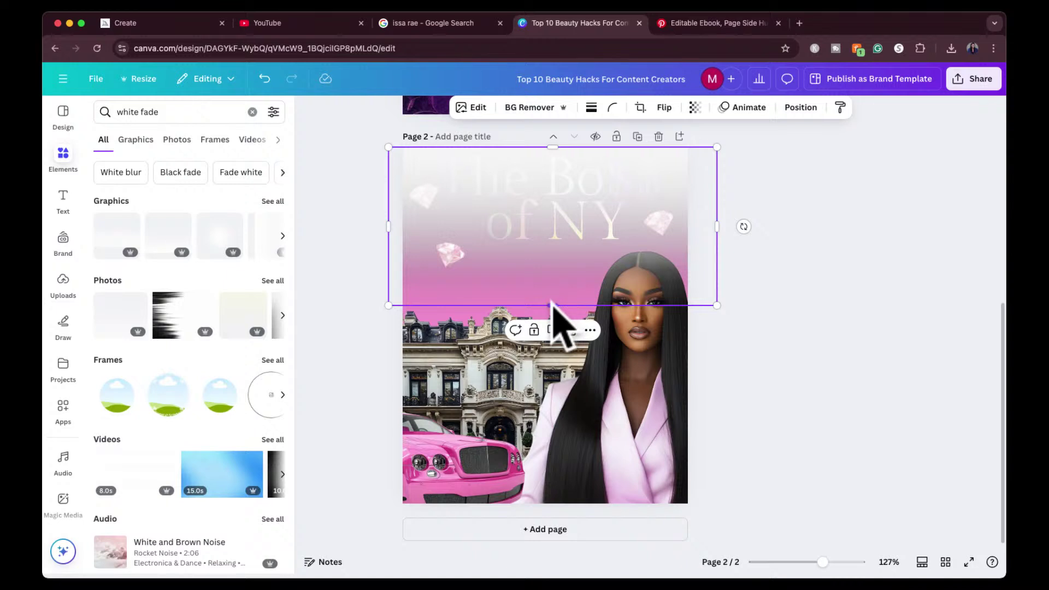
pyautogui.moveTo(553, 306); pyautogui.dragTo(552, 357)
pyautogui.click(800, 107)
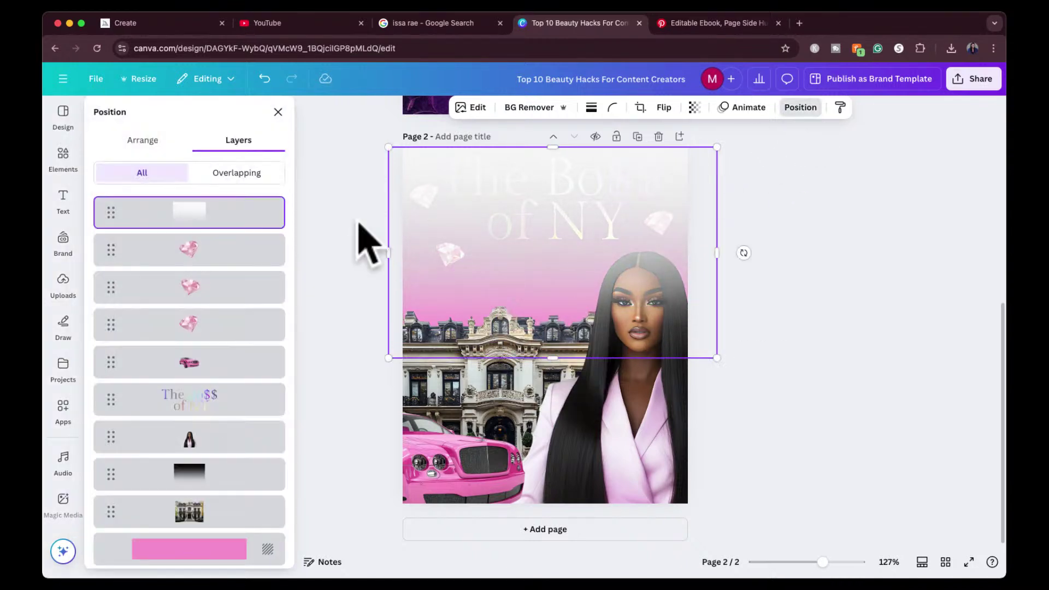
pyautogui.click(234, 277)
pyautogui.moveTo(236, 445); pyautogui.dragTo(234, 452)
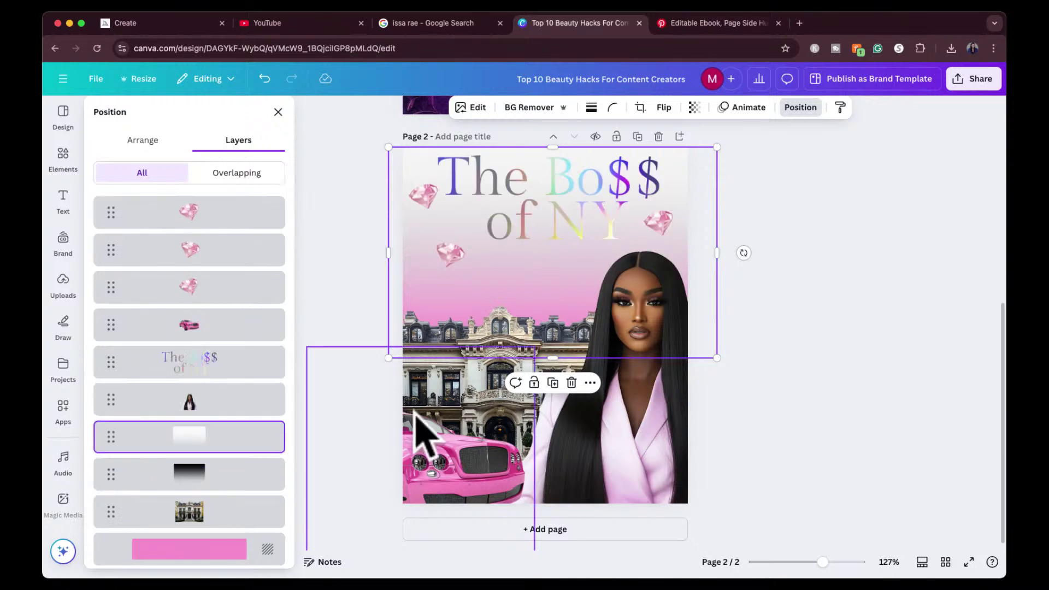
pyautogui.click(359, 345)
pyautogui.click(781, 221)
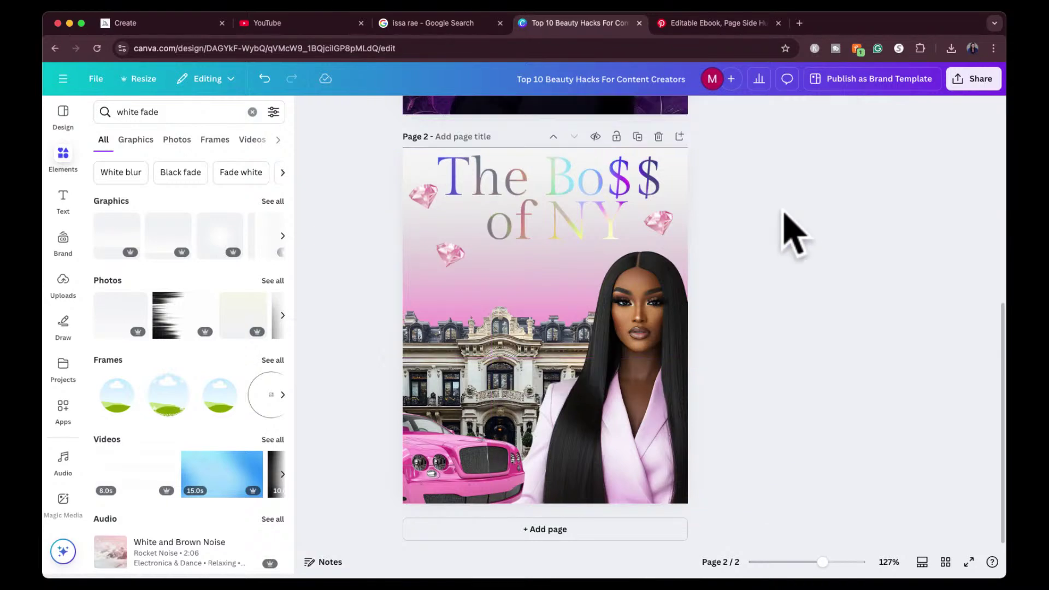
# Step: Delete the white fade layer from the cover
pyautogui.click(614, 335)
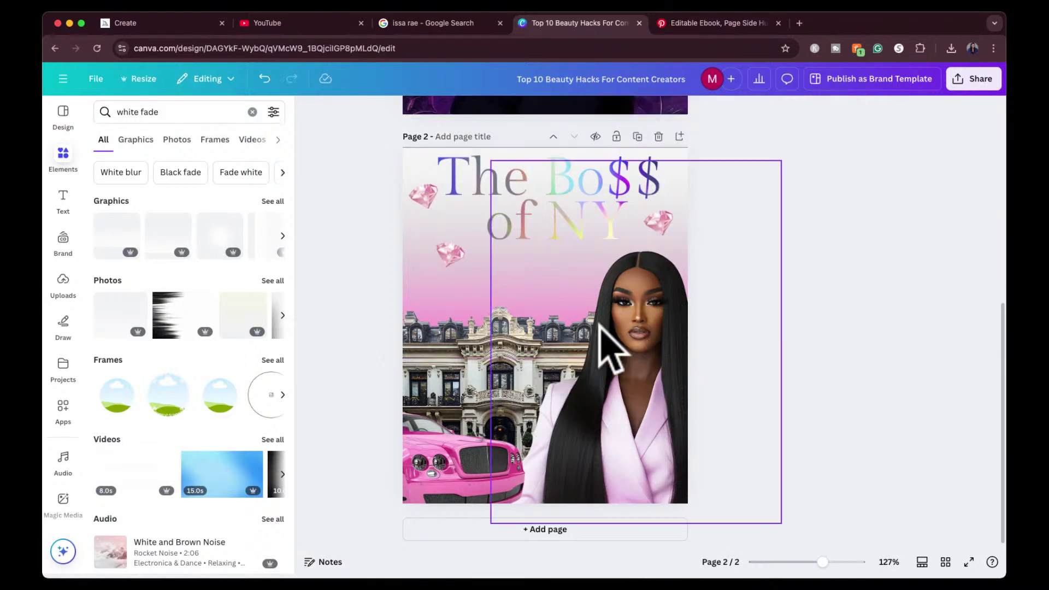
pyautogui.click(800, 107)
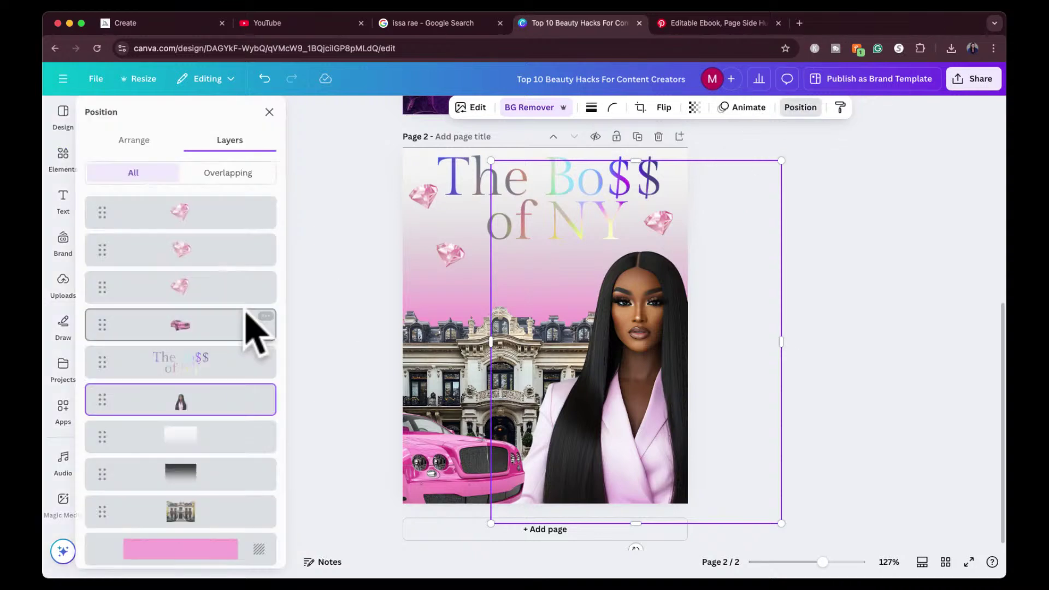
pyautogui.click(164, 439)
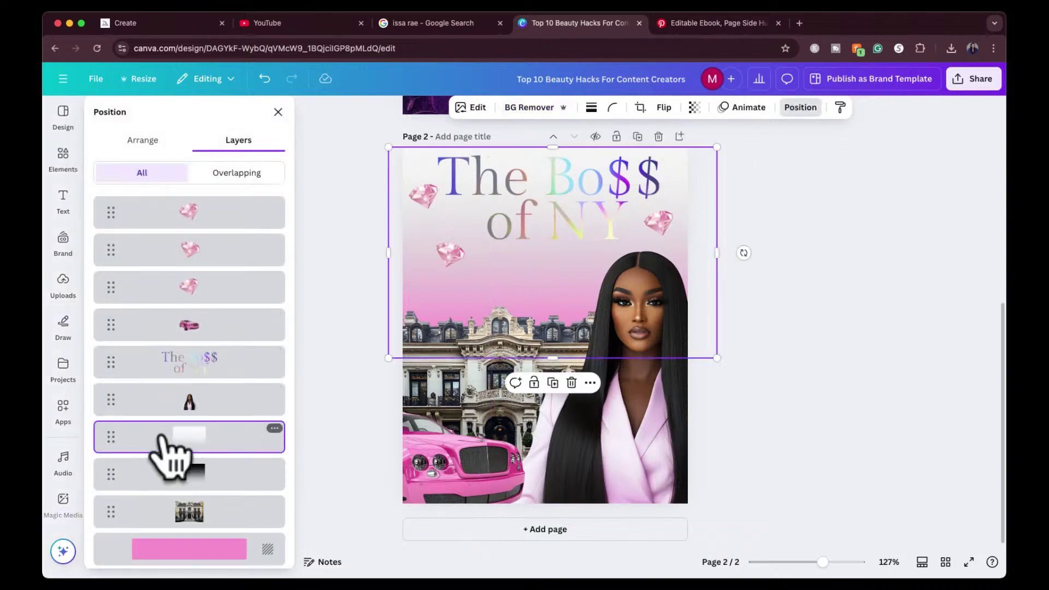
pyautogui.press('Delete')
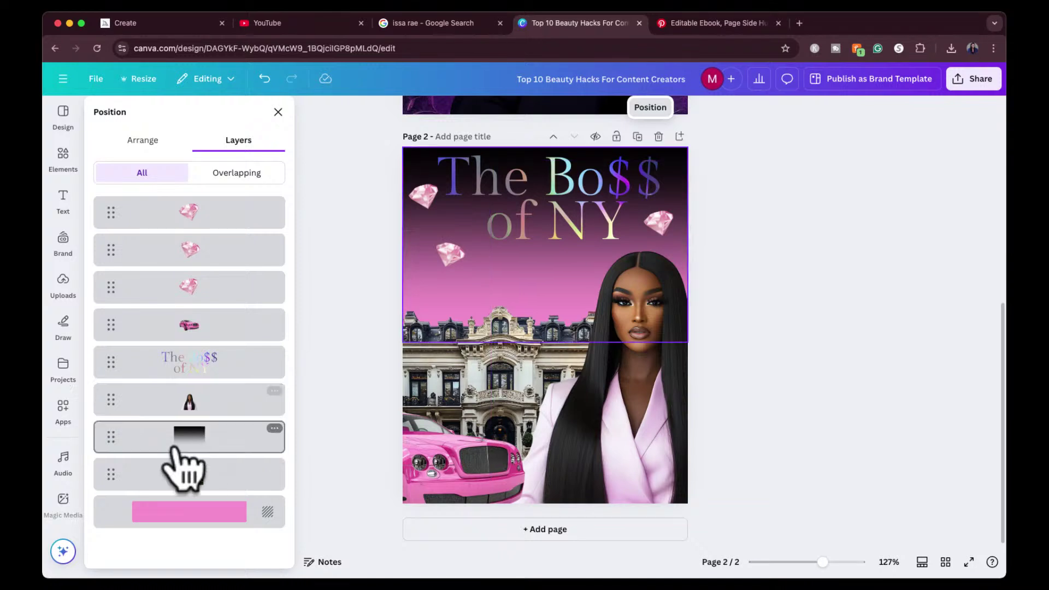
# Step: Duplicate the black fade, align the copy over the original, and move its layer behind the portrait to deepen the darkness
pyautogui.click(216, 440)
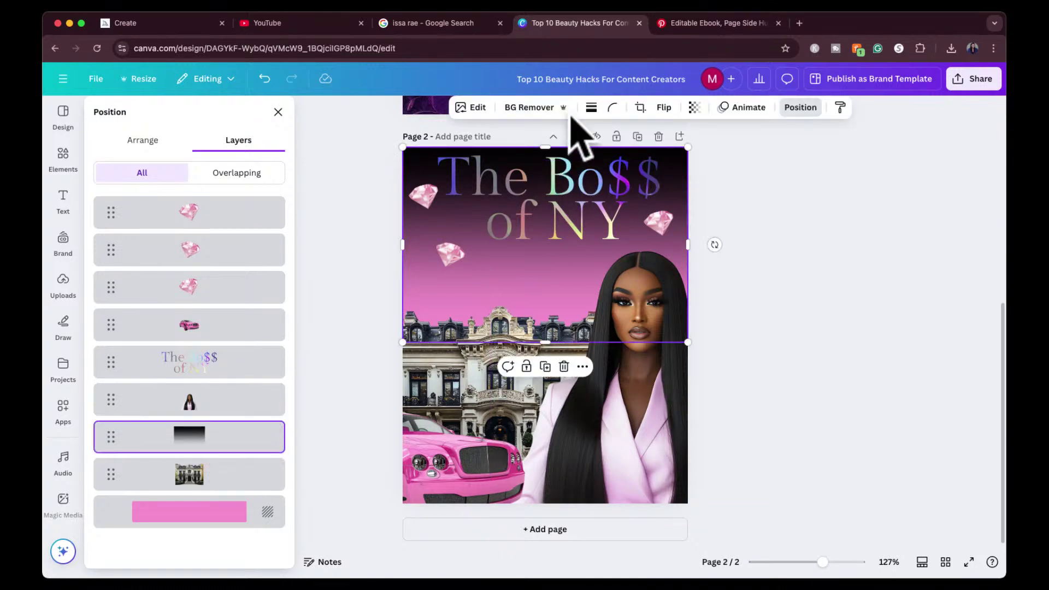
pyautogui.click(545, 366)
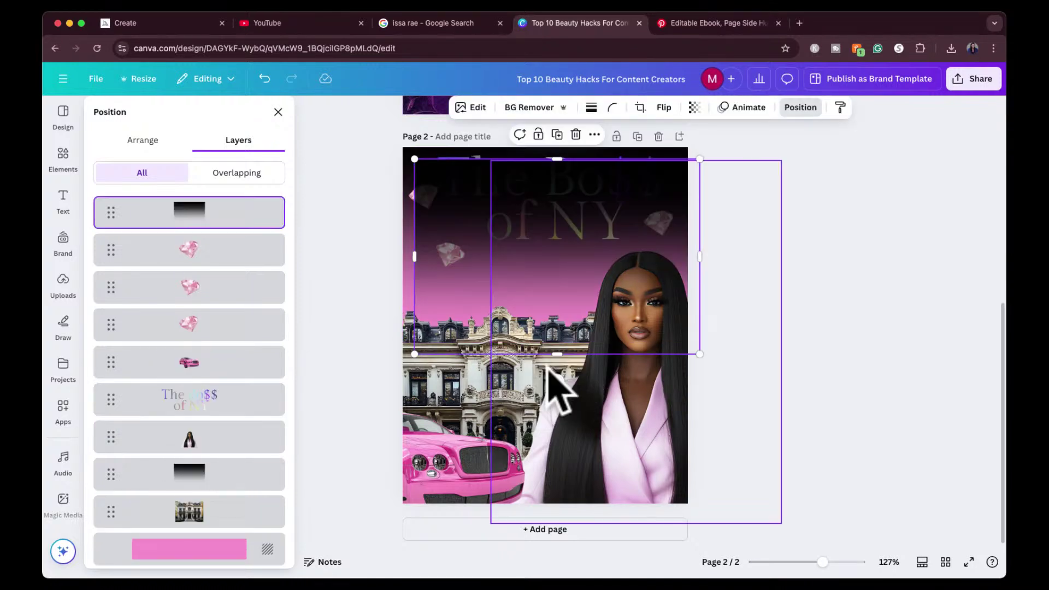
pyautogui.moveTo(574, 300); pyautogui.dragTo(553, 280)
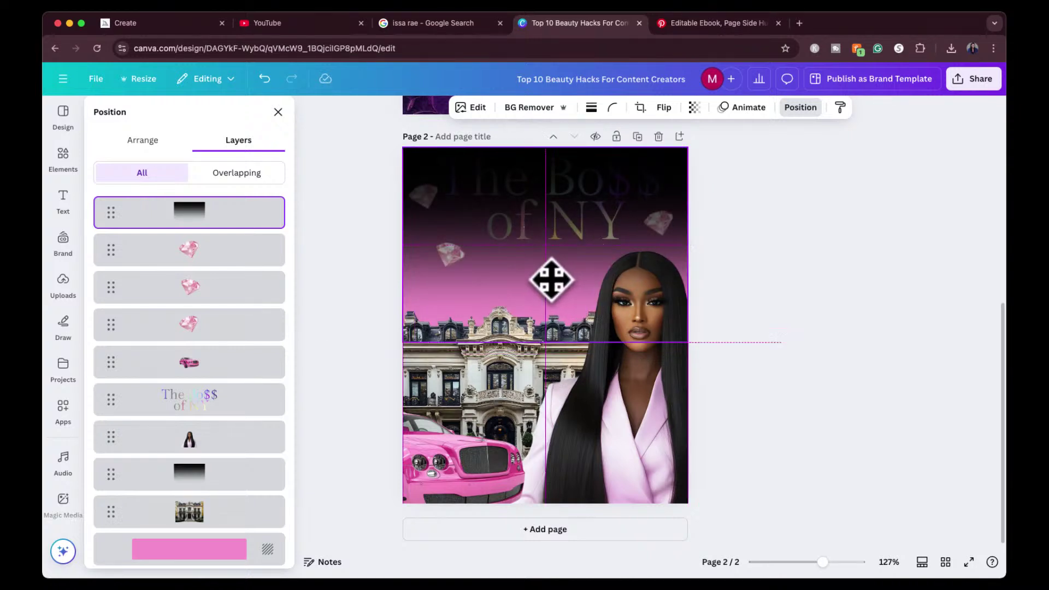
pyautogui.moveTo(253, 216); pyautogui.dragTo(253, 480)
pyautogui.click(374, 293)
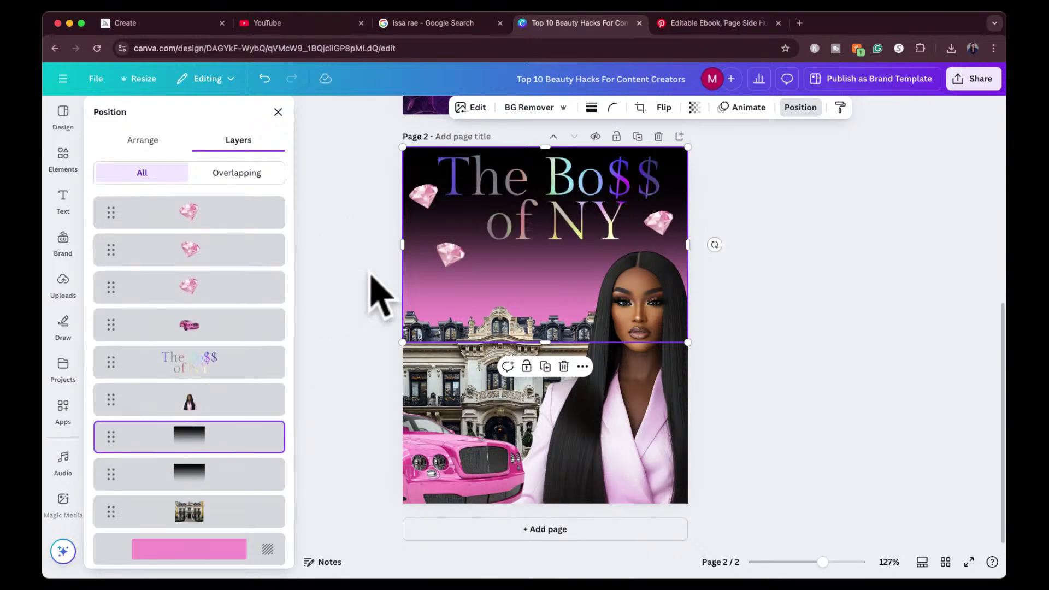
pyautogui.click(370, 284)
# Step: Nudge the title slightly left and shift the diamond beside "NY" a little closer to the cover's right edge
pyautogui.moveTo(307, 346); pyautogui.dragTo(520, 500)
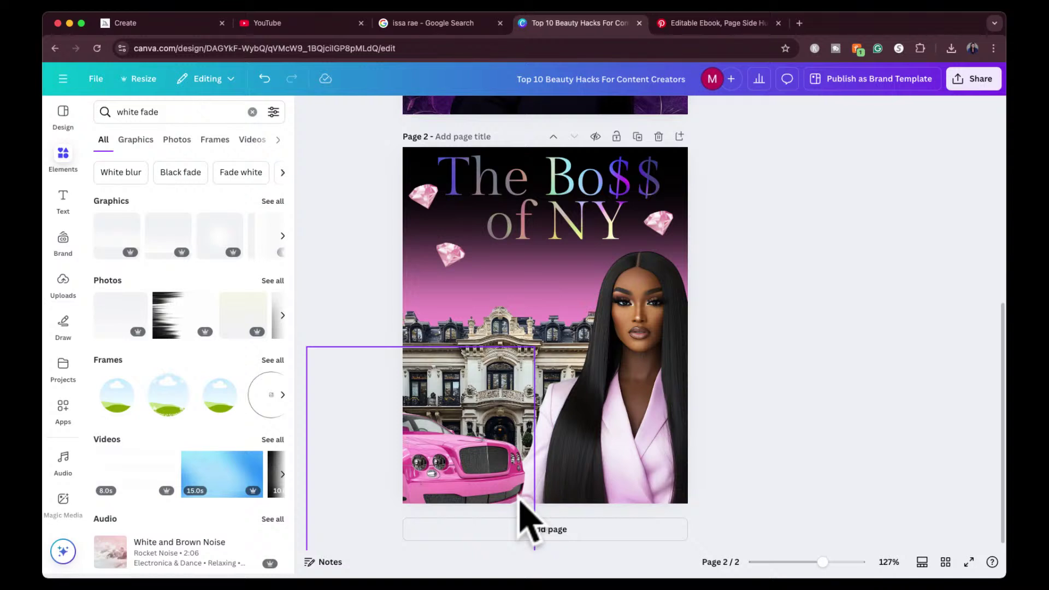
pyautogui.moveTo(520, 500); pyautogui.dragTo(518, 494)
pyautogui.click(528, 203)
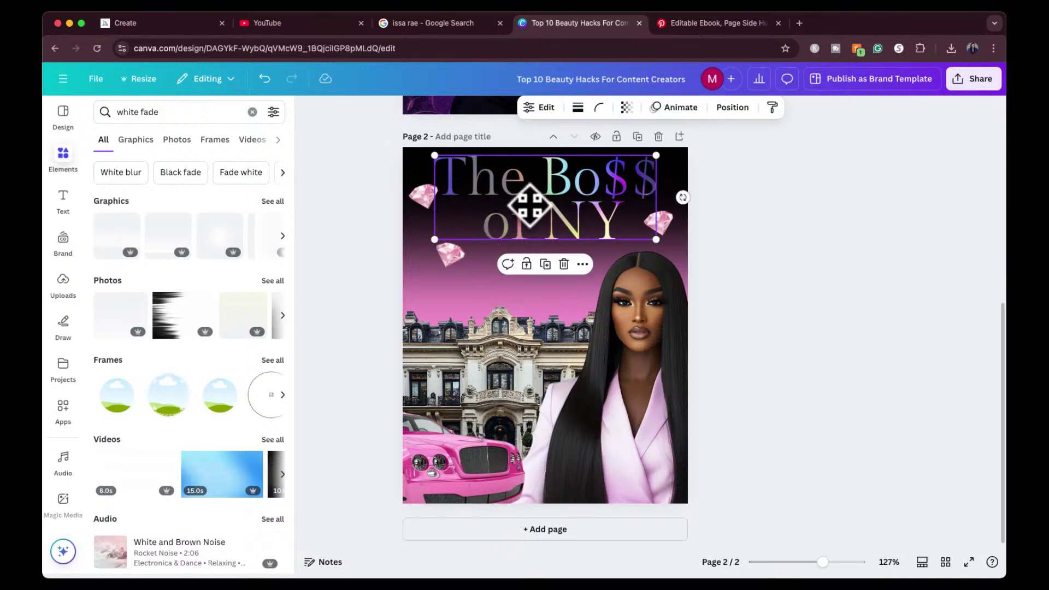
pyautogui.click(667, 232)
pyautogui.moveTo(667, 233); pyautogui.dragTo(672, 224)
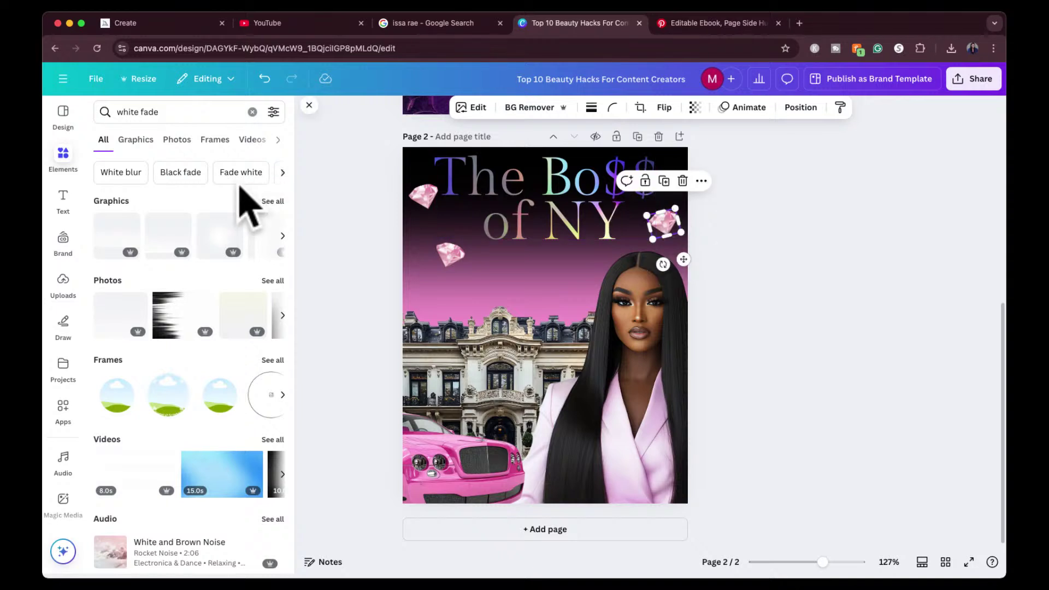
# Step: Search the elements for "white diamonds"
pyautogui.doubleClick(133, 111)
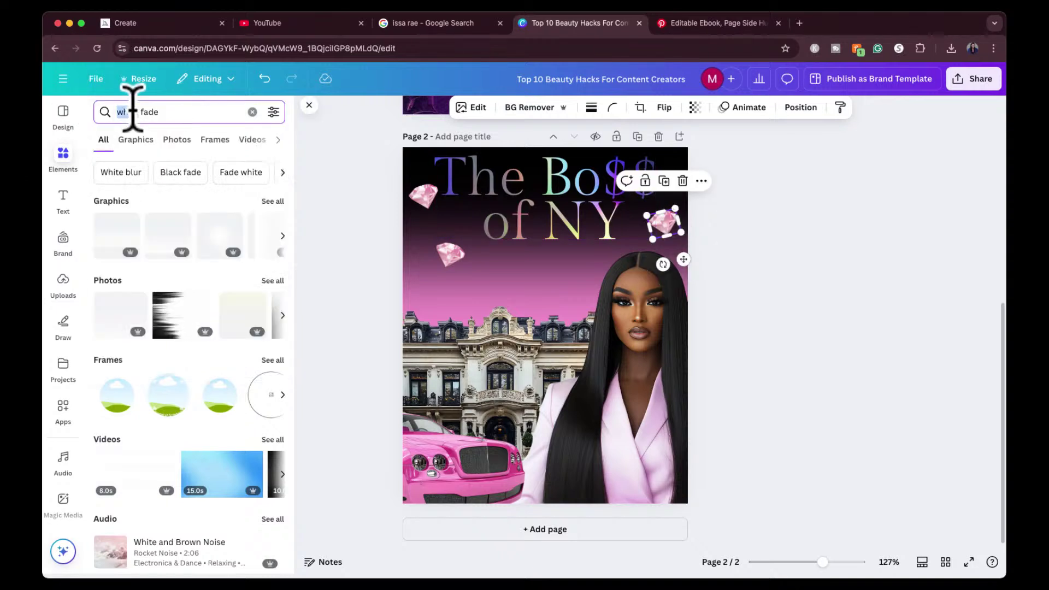
pyautogui.write('white diam')
pyautogui.press('BackSpace')
pyautogui.write('am')
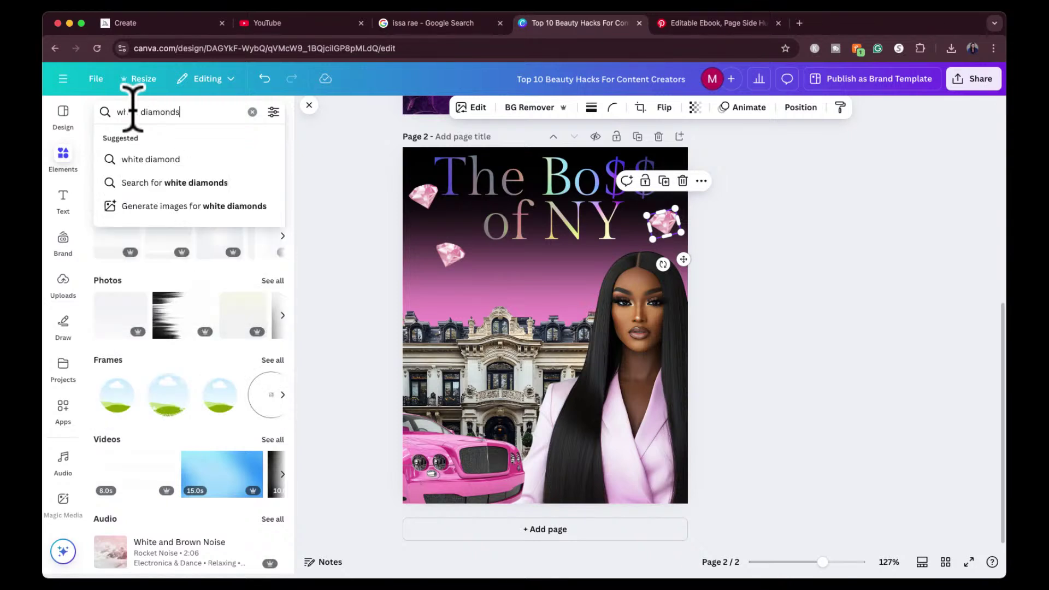
pyautogui.press('Return')
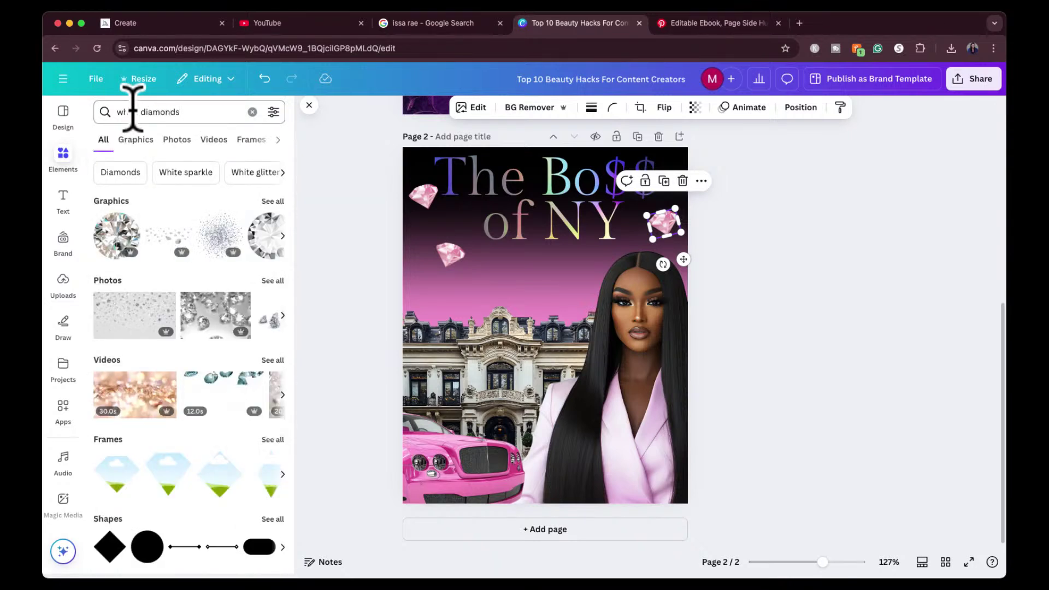
# Step: Try the scattered white diamonds graphic, scaled down above the mansion's roof, and remove it from the cover
pyautogui.click(164, 236)
pyautogui.moveTo(659, 285); pyautogui.dragTo(606, 304)
pyautogui.moveTo(558, 346); pyautogui.dragTo(548, 292)
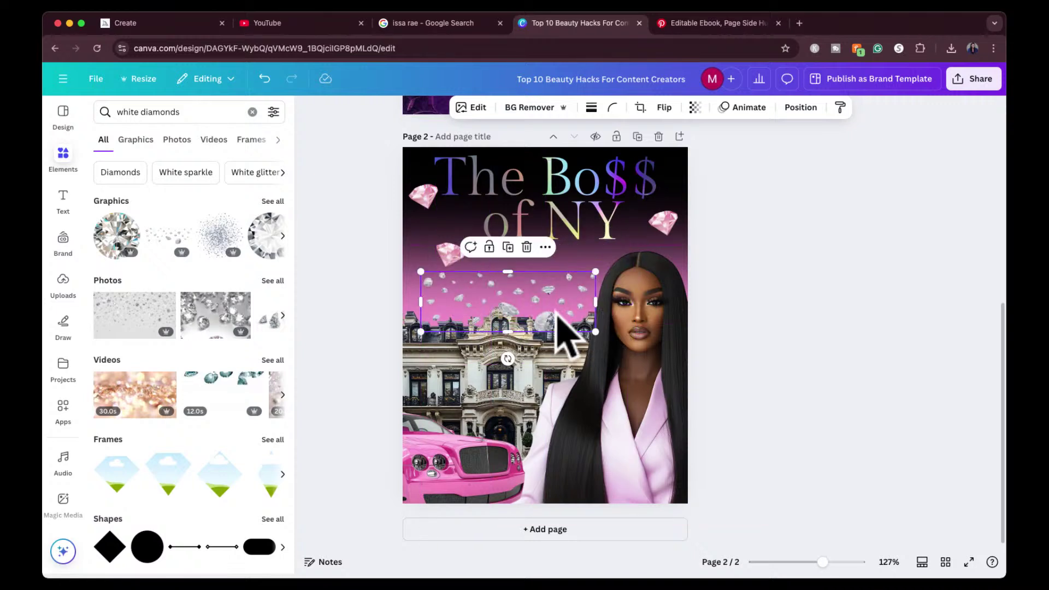
pyautogui.press('Delete')
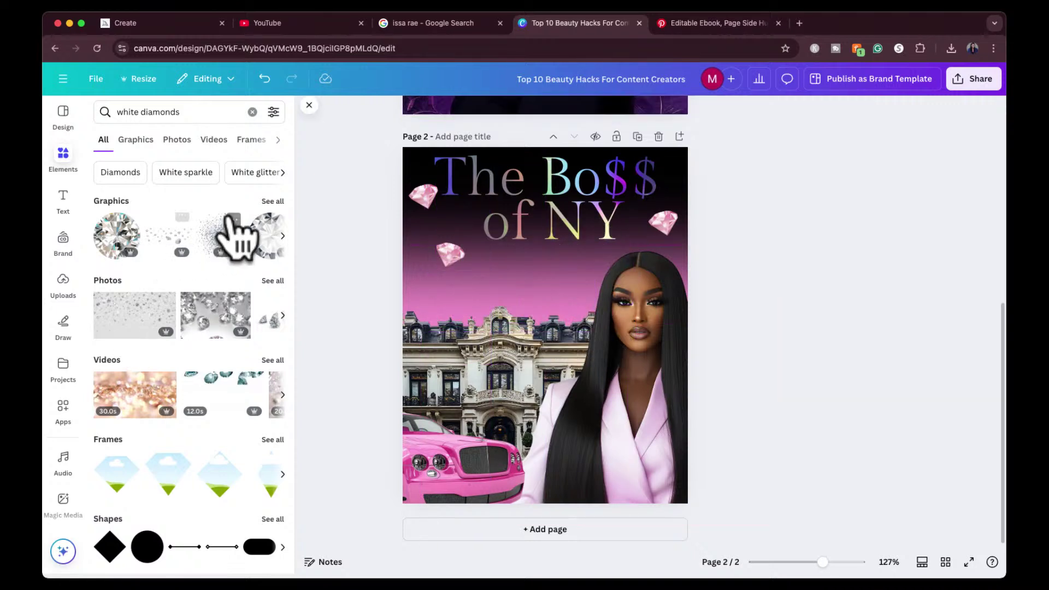
# Step: Try out a white diamonds photo with its background removed, scaled down above the mansion, and delete it
pyautogui.hscroll(2, 226, 314)
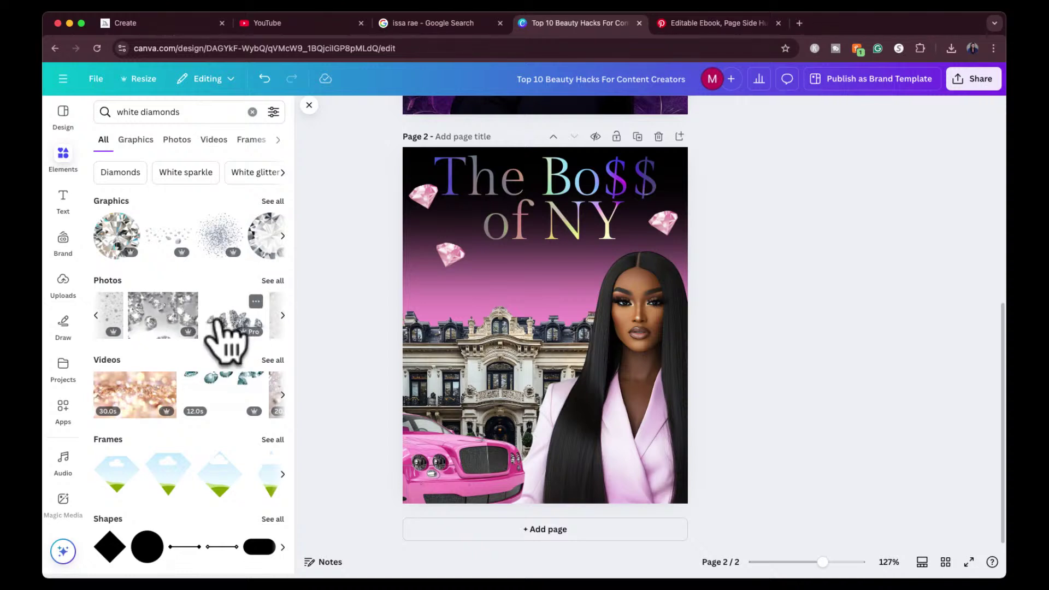
pyautogui.click(218, 325)
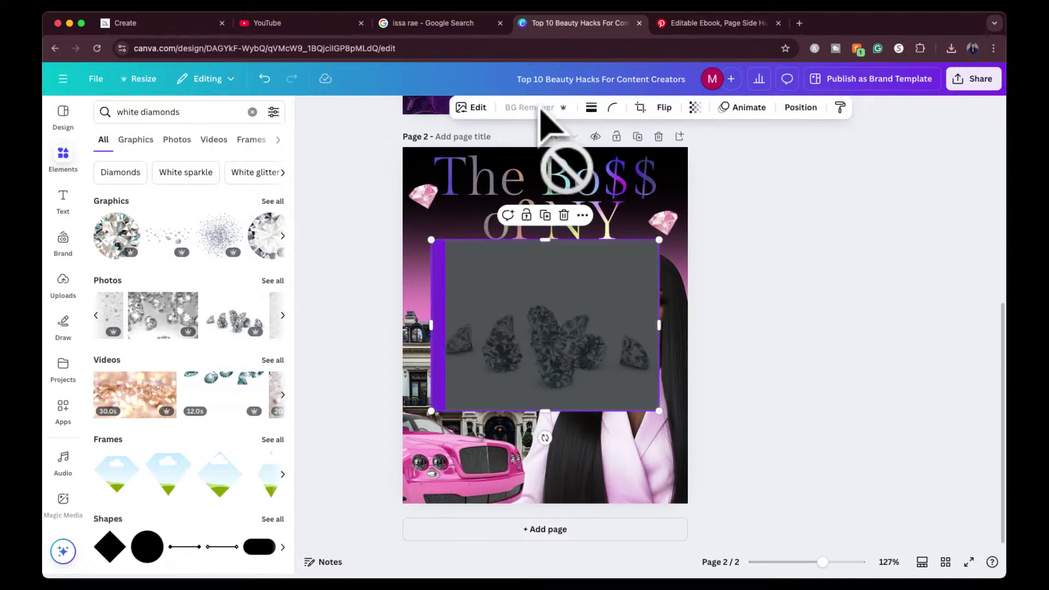
pyautogui.moveTo(656, 410); pyautogui.dragTo(566, 306)
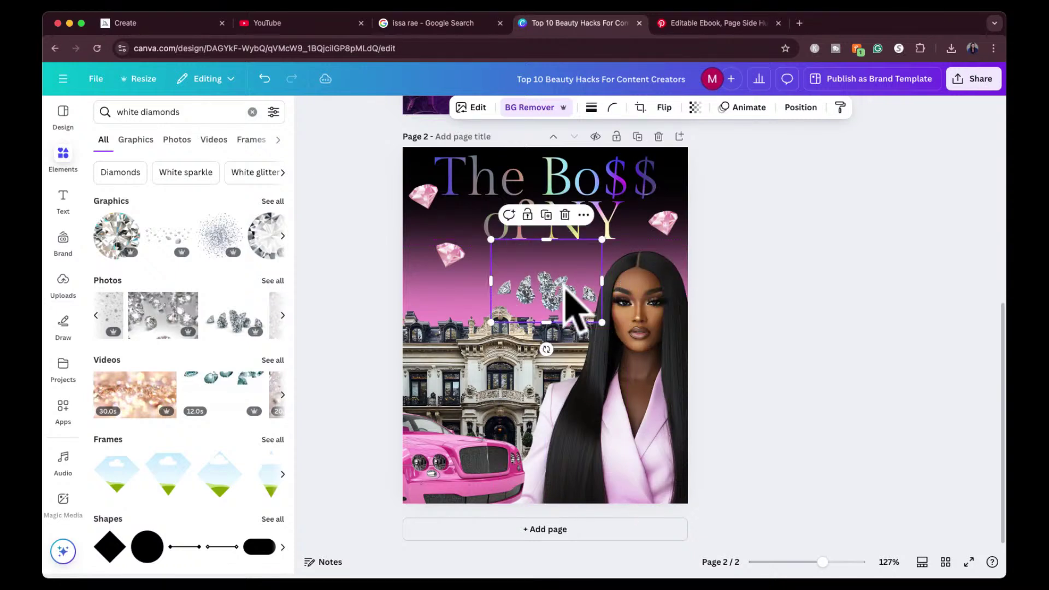
pyautogui.press('Delete')
# Step: Search the elements for "white diamond" and browse all the matching photos
pyautogui.click(192, 113)
pyautogui.press('BackSpace')
pyautogui.press('Return')
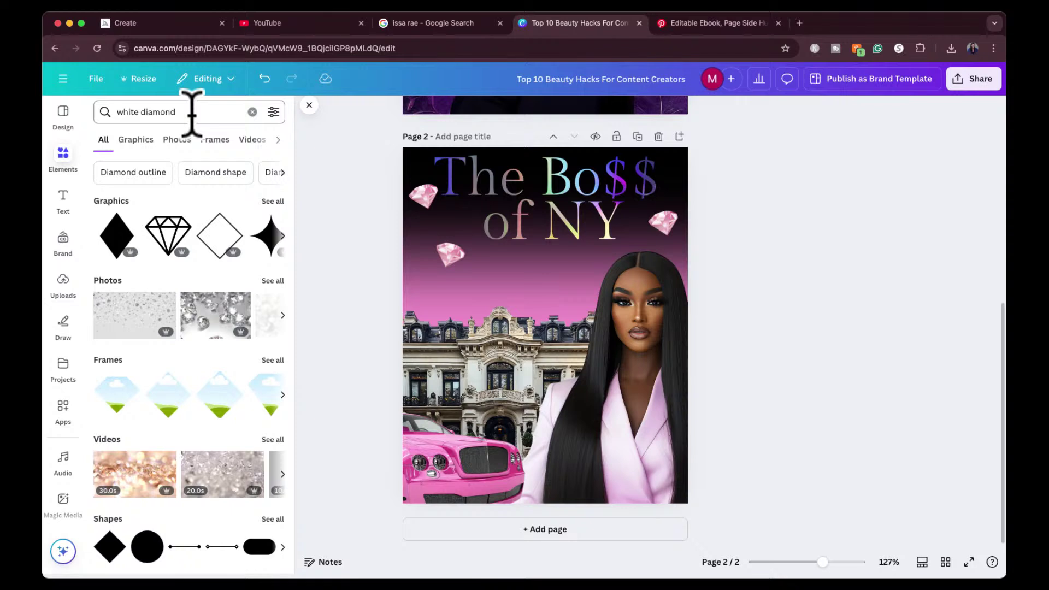
pyautogui.scroll(-1, 153, 346)
pyautogui.scroll(1, 146, 370)
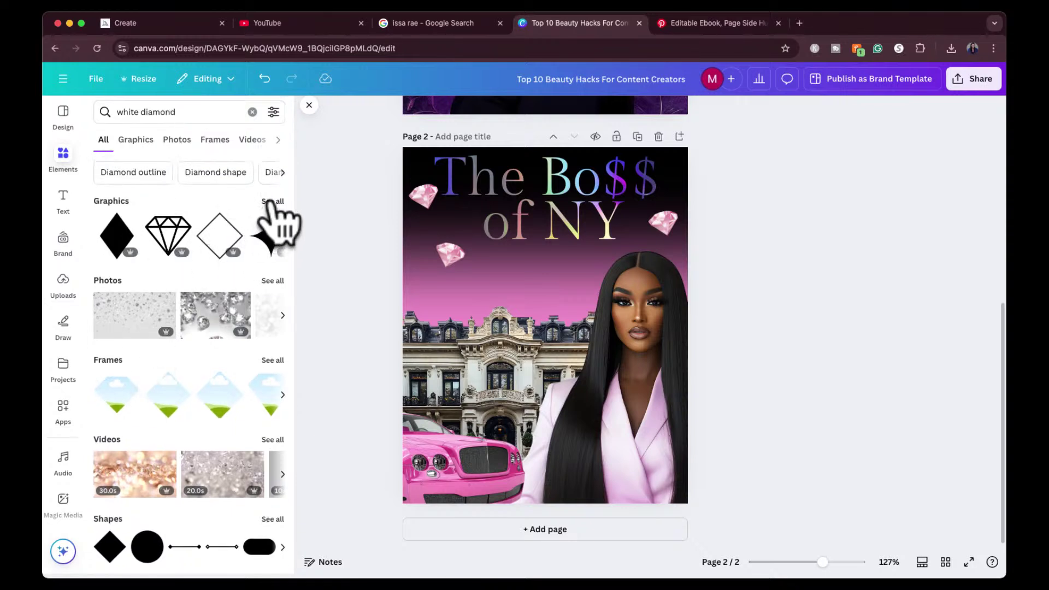
pyautogui.click(273, 280)
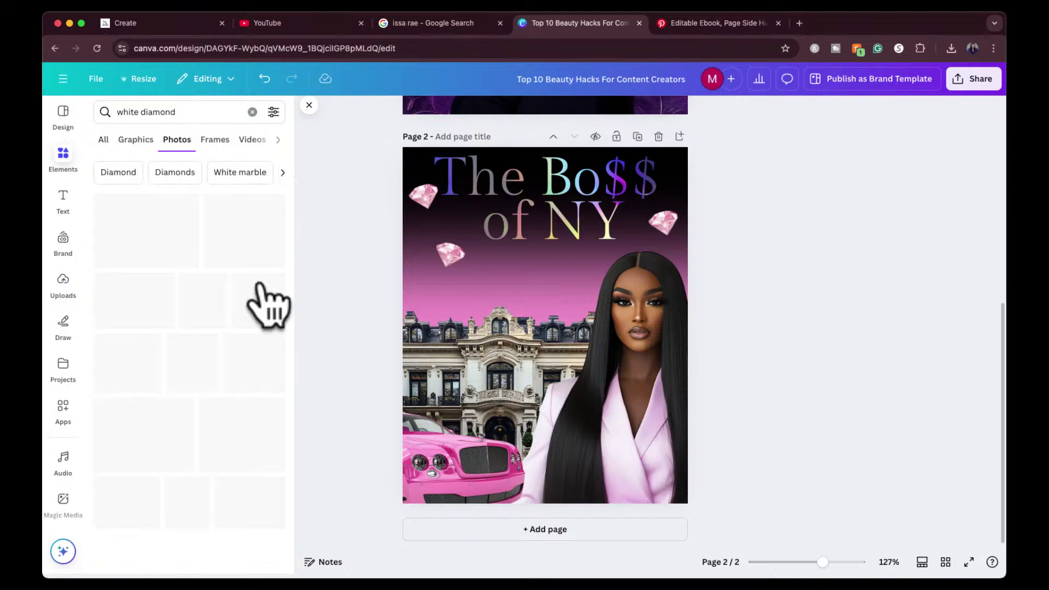
pyautogui.scroll(-5, 183, 453)
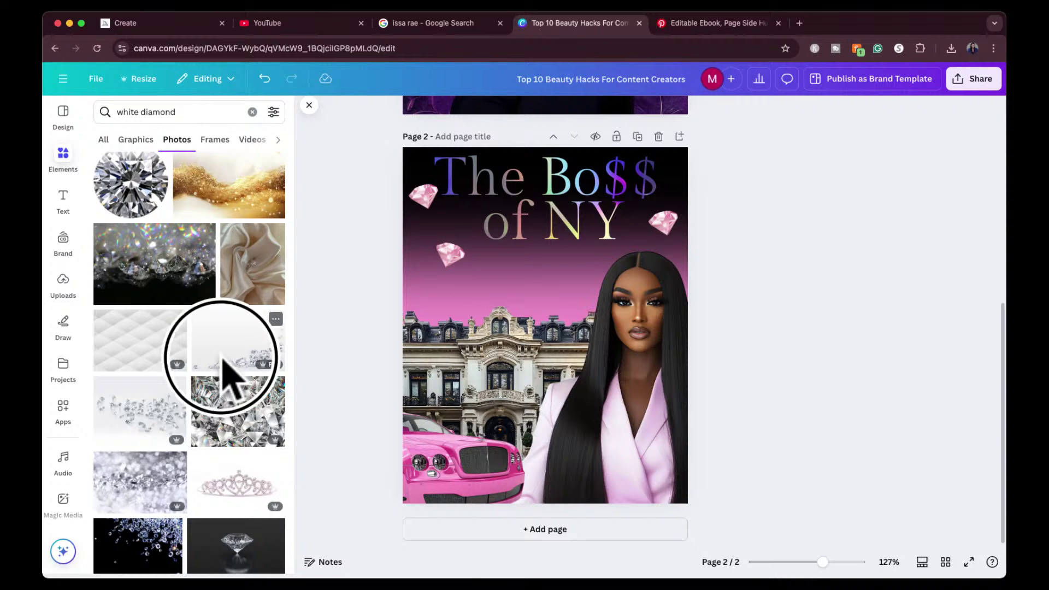
# Step: Add the photo of scattered white diamonds, remove its background, and place it scaled down over the woman's head
pyautogui.click(221, 362)
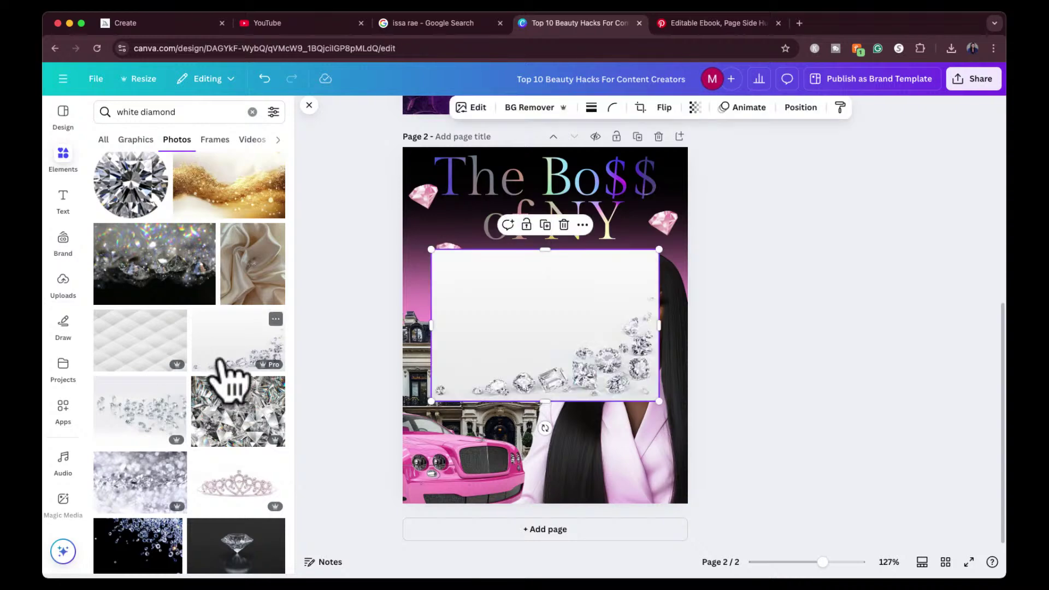
pyautogui.click(538, 107)
pyautogui.moveTo(589, 375); pyautogui.dragTo(614, 484)
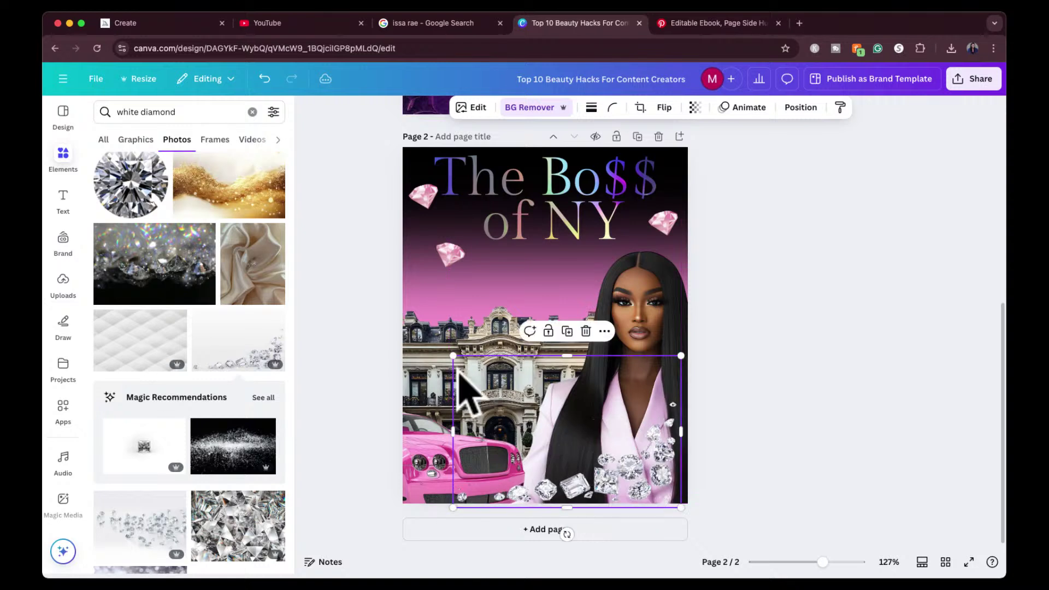
pyautogui.moveTo(453, 356); pyautogui.dragTo(560, 426)
pyautogui.moveTo(644, 461); pyautogui.dragTo(637, 268)
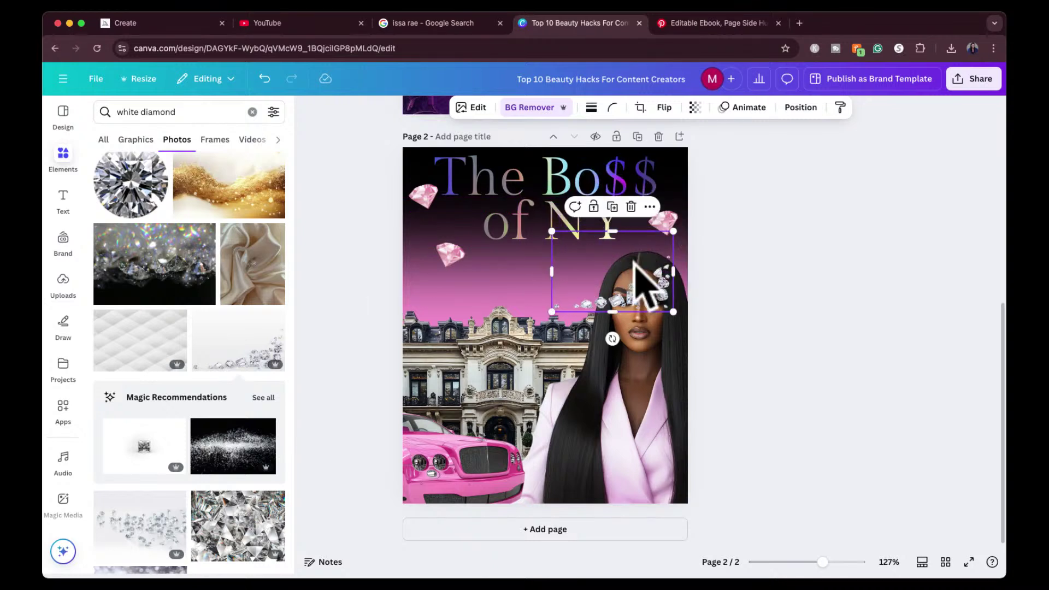
# Step: Send the white diamonds image behind the woman and delete its layer
pyautogui.press('super+bracketleft')
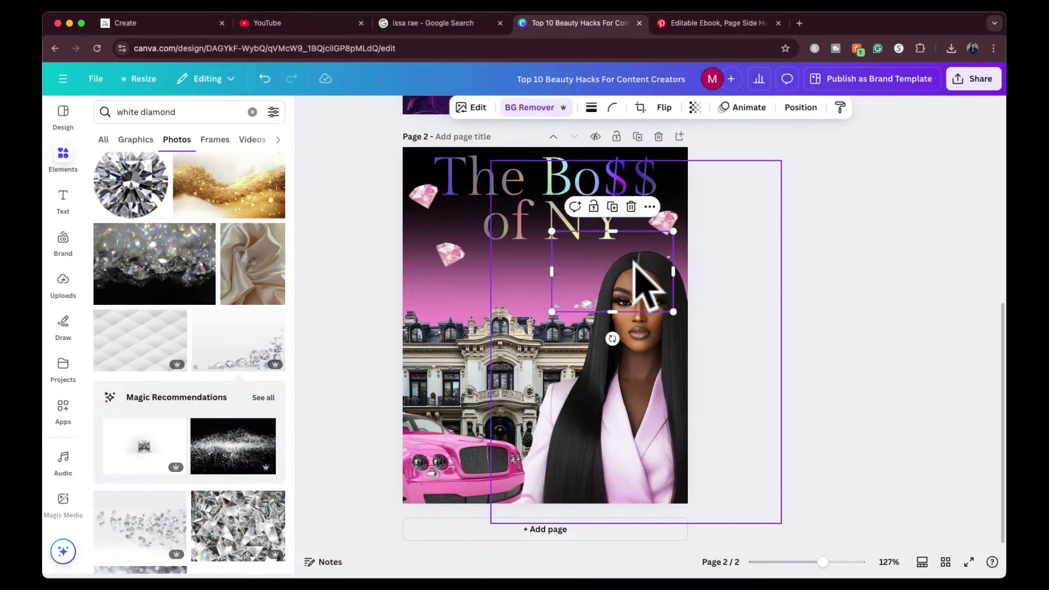
pyautogui.click(559, 303)
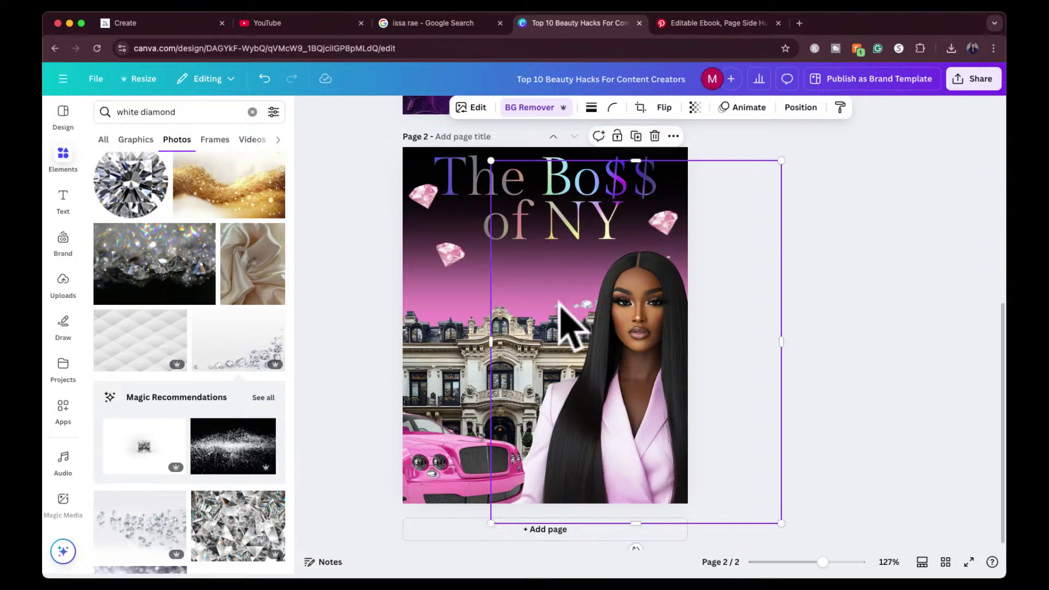
pyautogui.click(801, 108)
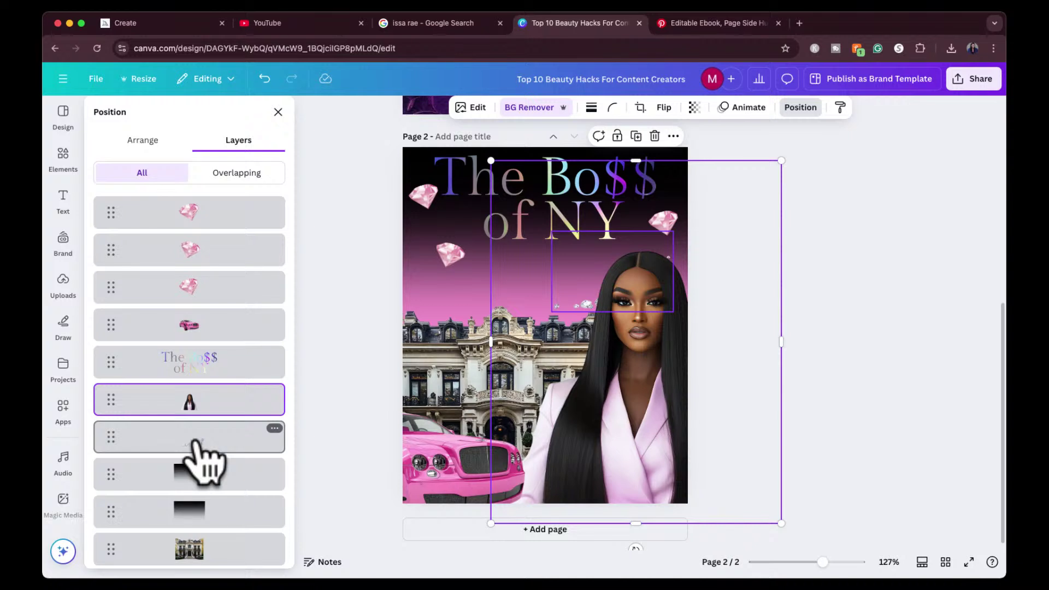
pyautogui.click(202, 461)
pyautogui.press('Delete')
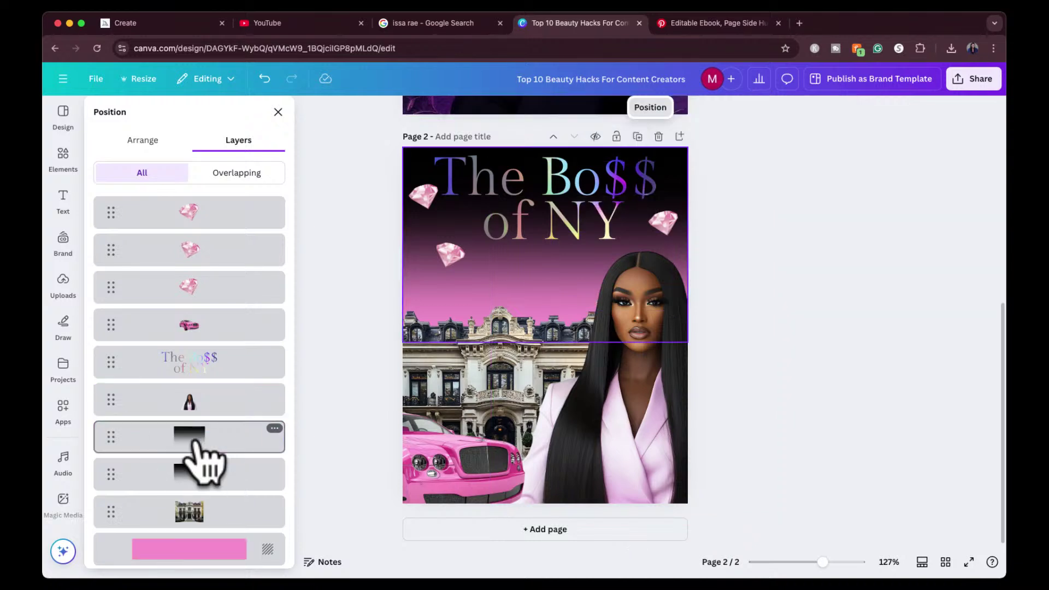
pyautogui.click(780, 242)
# Step: Duplicate the pink diamond below the title and place the copy, rotated, between the title and the woman's hair
pyautogui.click(448, 257)
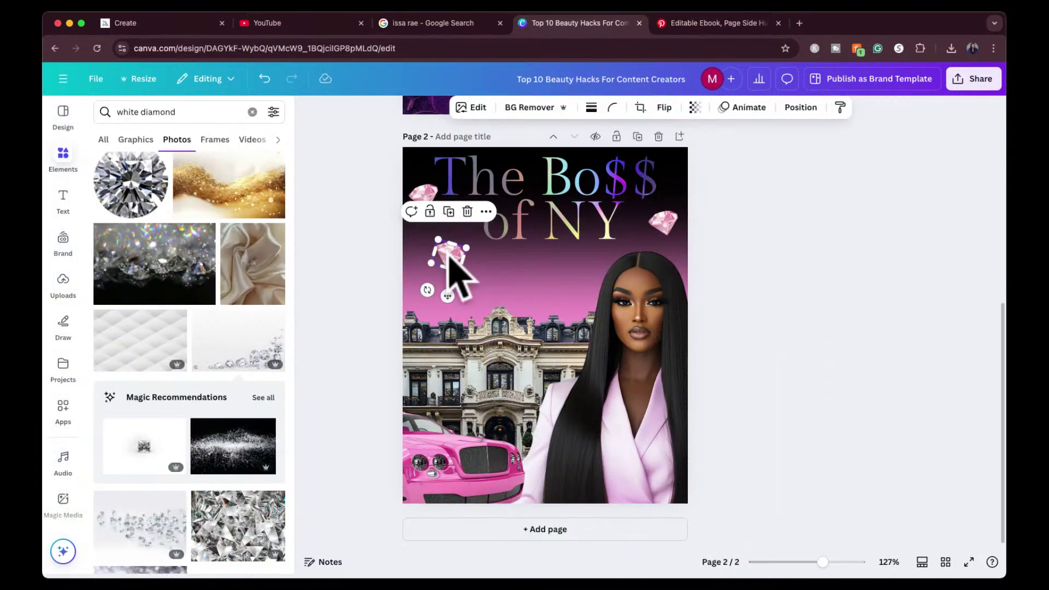
pyautogui.moveTo(467, 284); pyautogui.dragTo(529, 300)
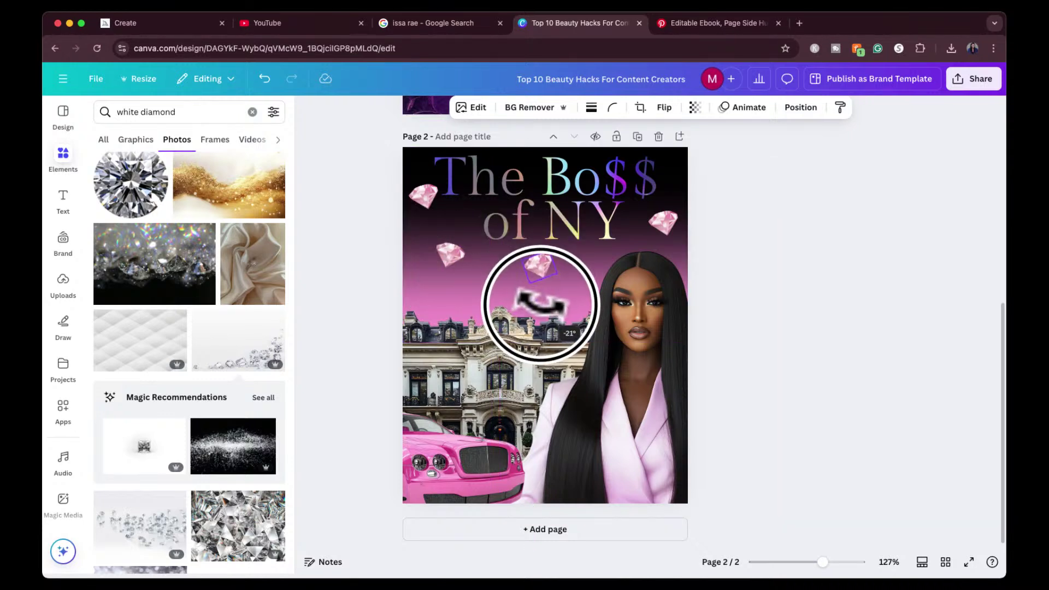
pyautogui.moveTo(546, 263)
pyautogui.mouseDown()
pyautogui.moveTo(565, 277)
pyautogui.moveTo(546, 273)
pyautogui.moveTo(558, 272)
pyautogui.mouseUp()
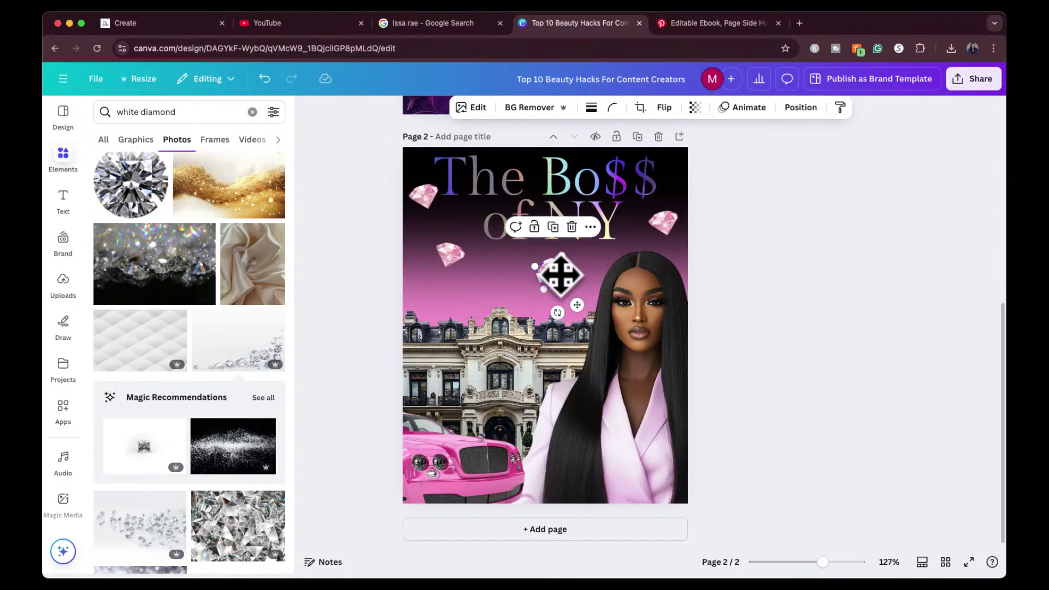
pyautogui.click(780, 242)
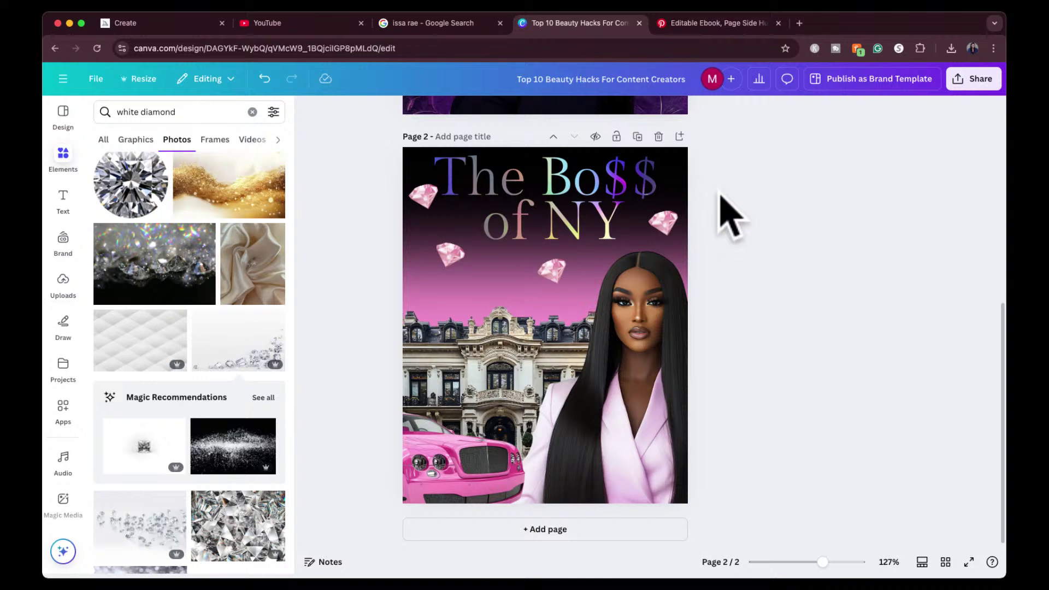
# Step: Add a heading in the Anton font reading "The Bo$$ of NY" on two lines
pyautogui.click(63, 202)
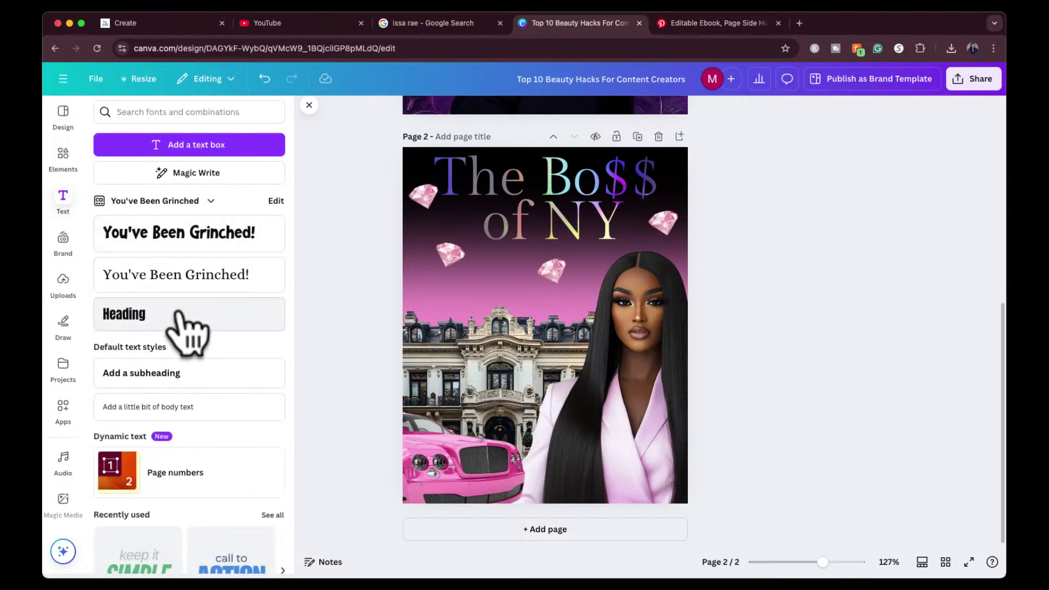
pyautogui.click(180, 328)
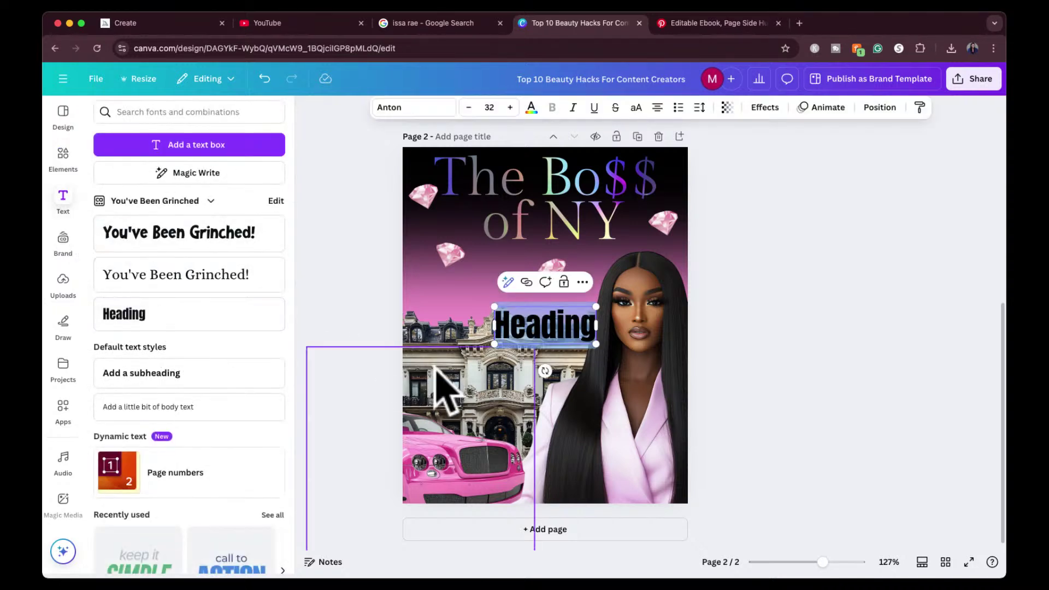
pyautogui.write('I')
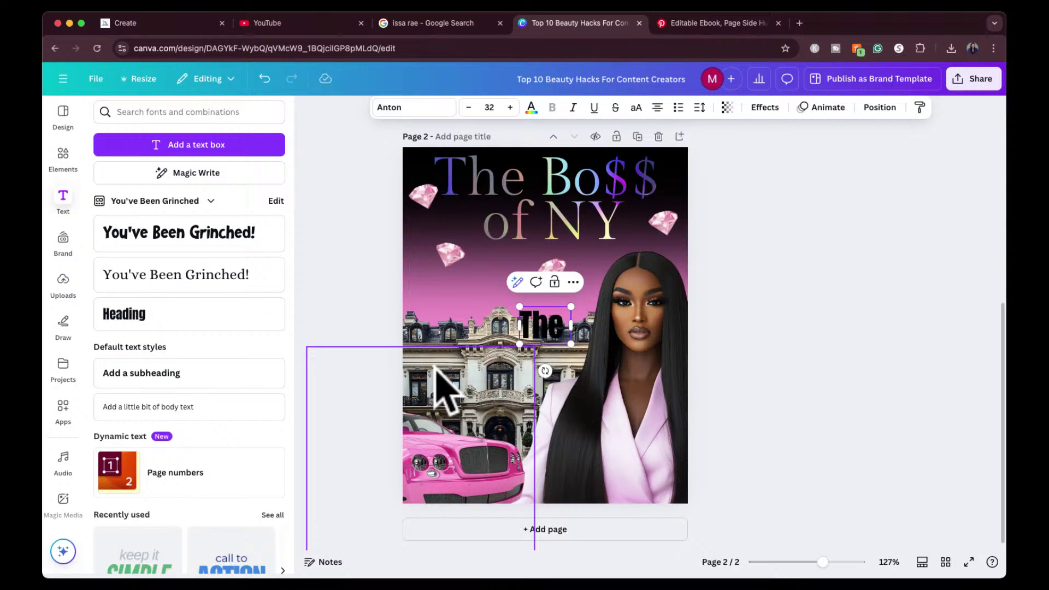
pyautogui.write('he Bo$$')
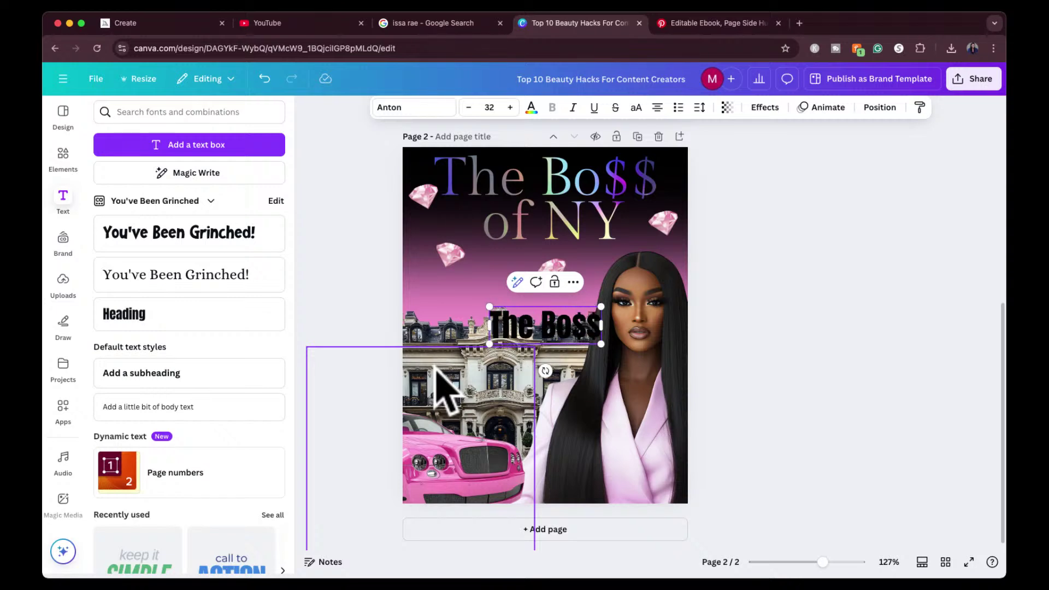
pyautogui.write(' of NY')
# Step: Remove the old multicoloured title from the cover and move the new heading into its place
pyautogui.click(524, 217)
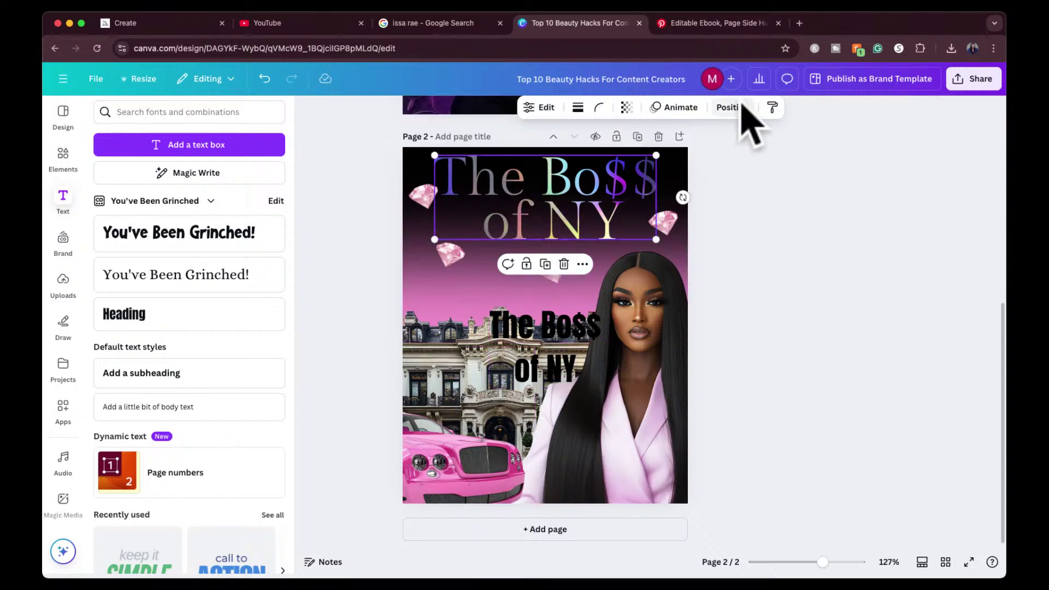
pyautogui.click(627, 107)
pyautogui.moveTo(653, 156); pyautogui.dragTo(366, 295)
pyautogui.moveTo(536, 321); pyautogui.dragTo(527, 183)
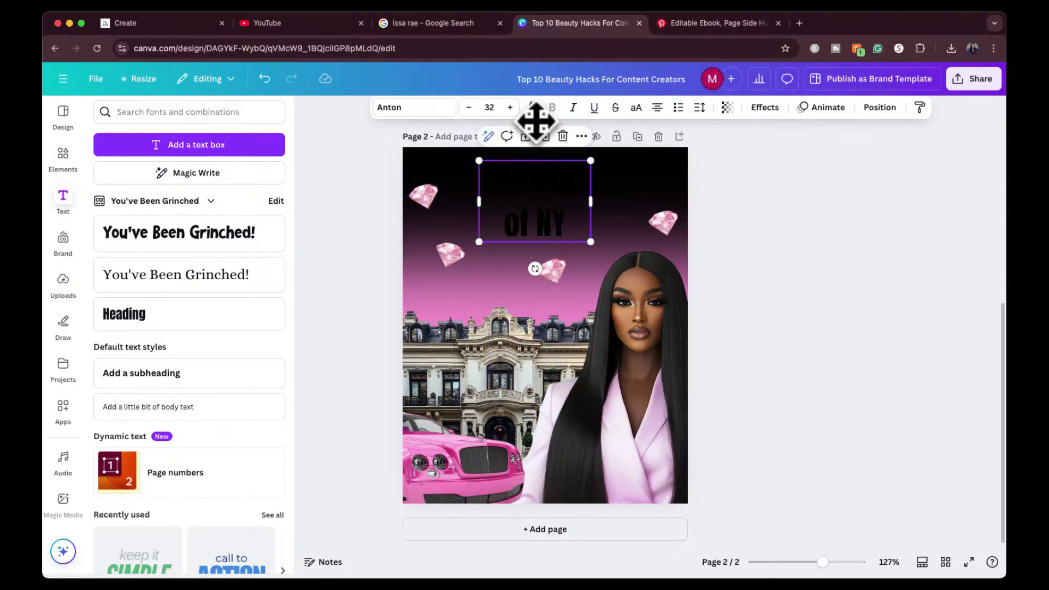
# Step: Color the new heading white and set its font size to 44
pyautogui.click(531, 108)
pyautogui.click(271, 200)
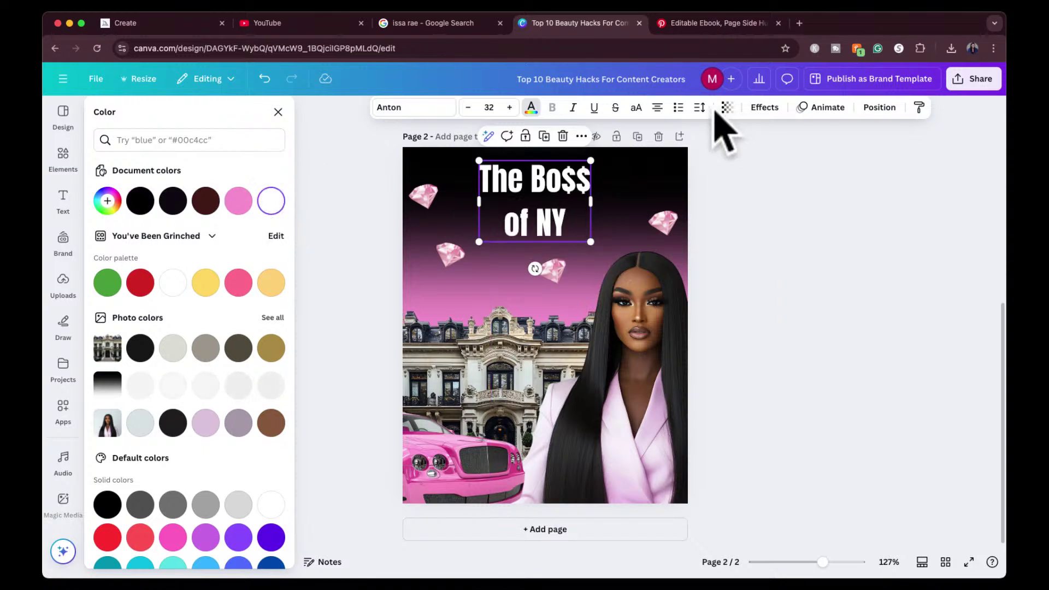
pyautogui.click(510, 107)
pyautogui.click(509, 107)
pyautogui.click(510, 107)
pyautogui.click(509, 107)
pyautogui.click(509, 107)
pyautogui.click(509, 107)
pyautogui.click(510, 107)
pyautogui.click(510, 107)
pyautogui.click(509, 107)
pyautogui.click(509, 107)
pyautogui.click(509, 107)
pyautogui.click(509, 108)
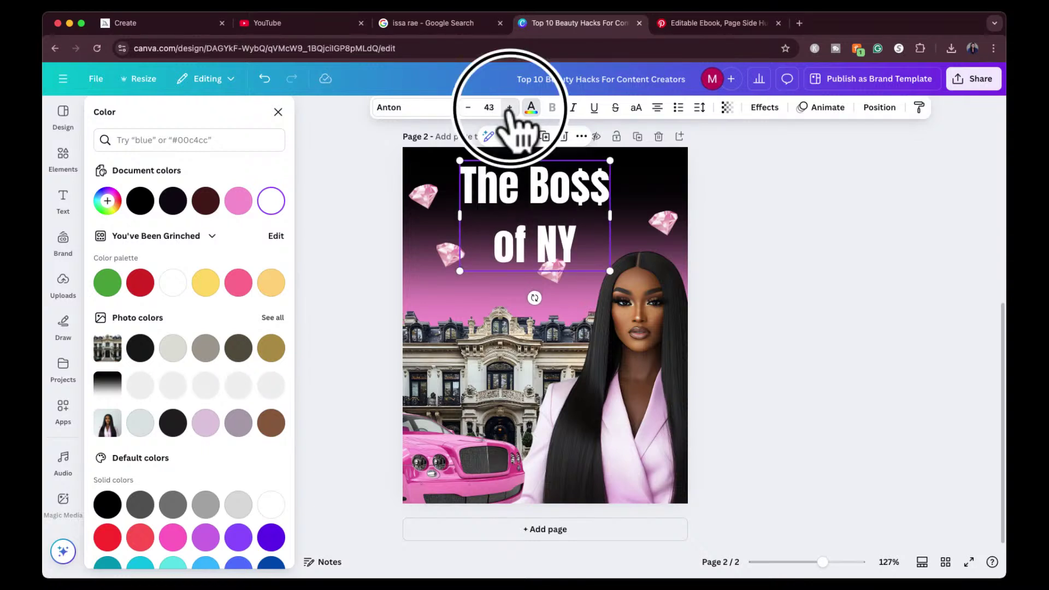
# Step: Set the heading's letter spacing to 88 and its line spacing to 1.1
pyautogui.click(699, 107)
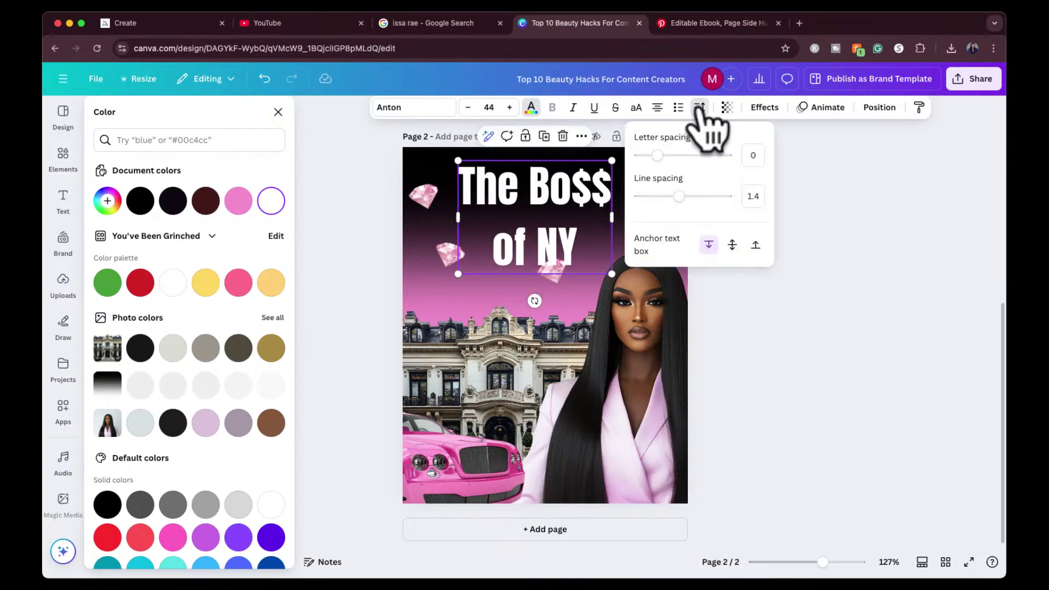
pyautogui.moveTo(657, 155); pyautogui.dragTo(660, 155)
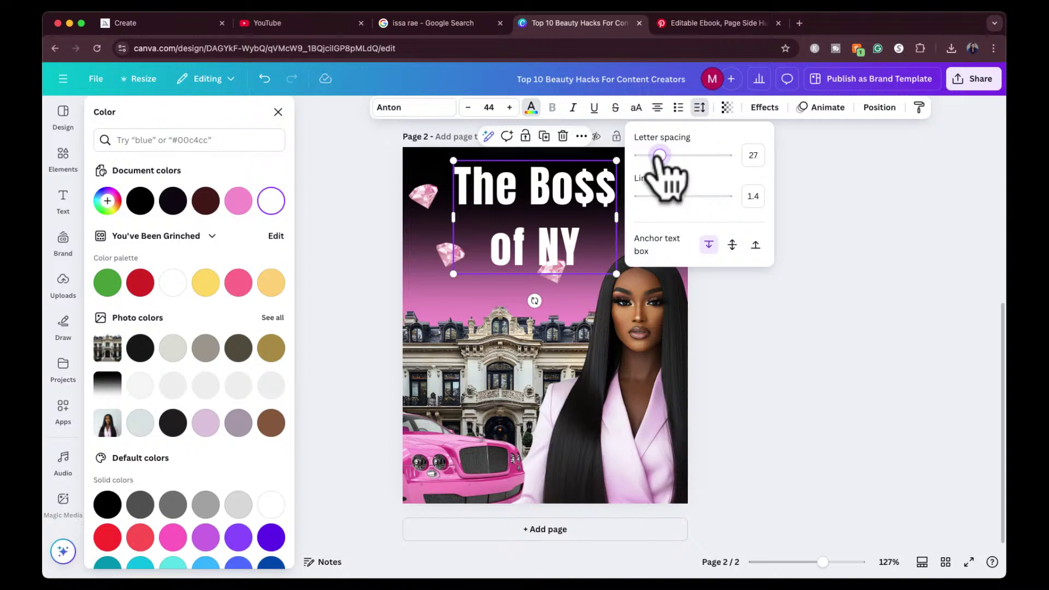
pyautogui.moveTo(676, 197); pyautogui.dragTo(666, 197)
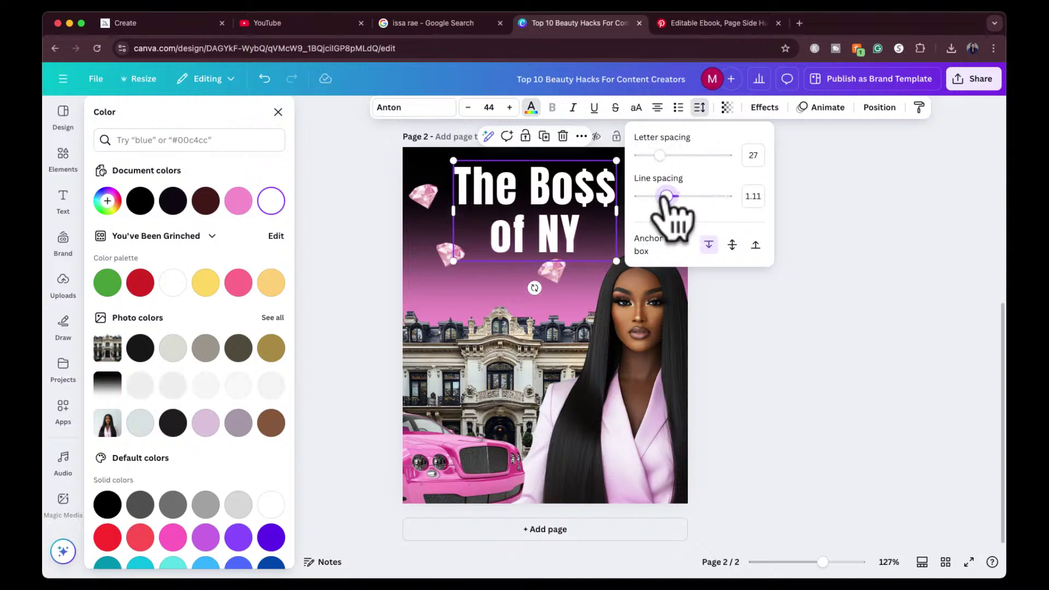
pyautogui.moveTo(660, 155); pyautogui.dragTo(664, 157)
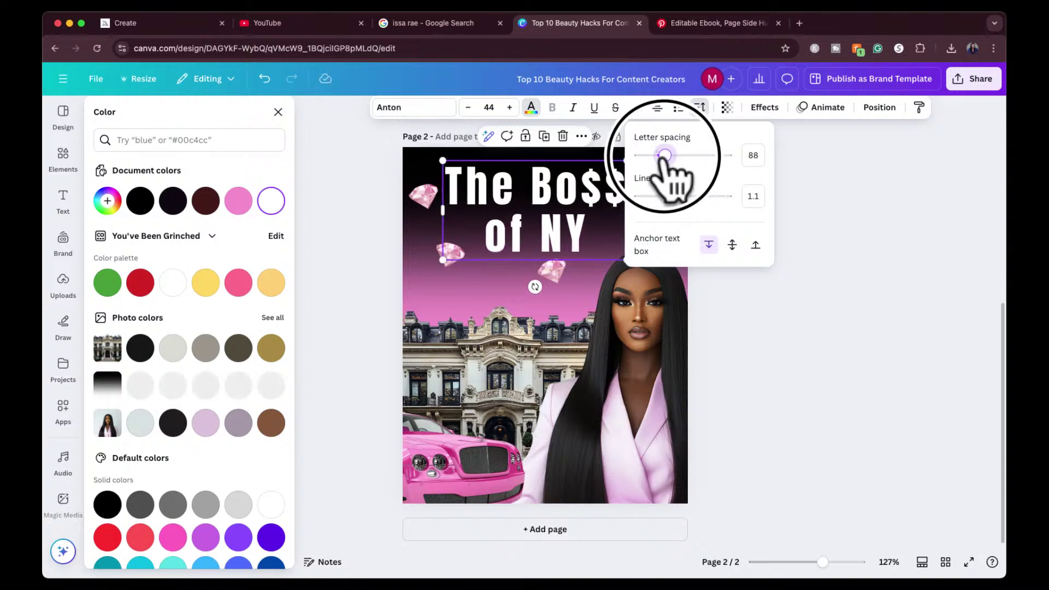
pyautogui.click(826, 246)
pyautogui.press('Escape')
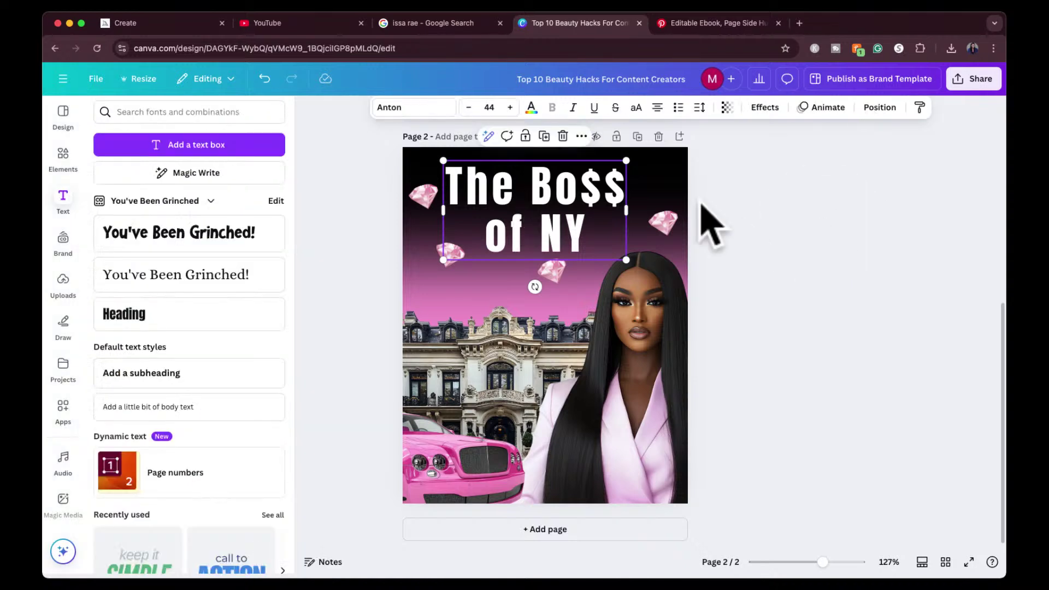
# Step: Center the heading horizontally near the top edge of the cover
pyautogui.press('Escape')
pyautogui.click(527, 209)
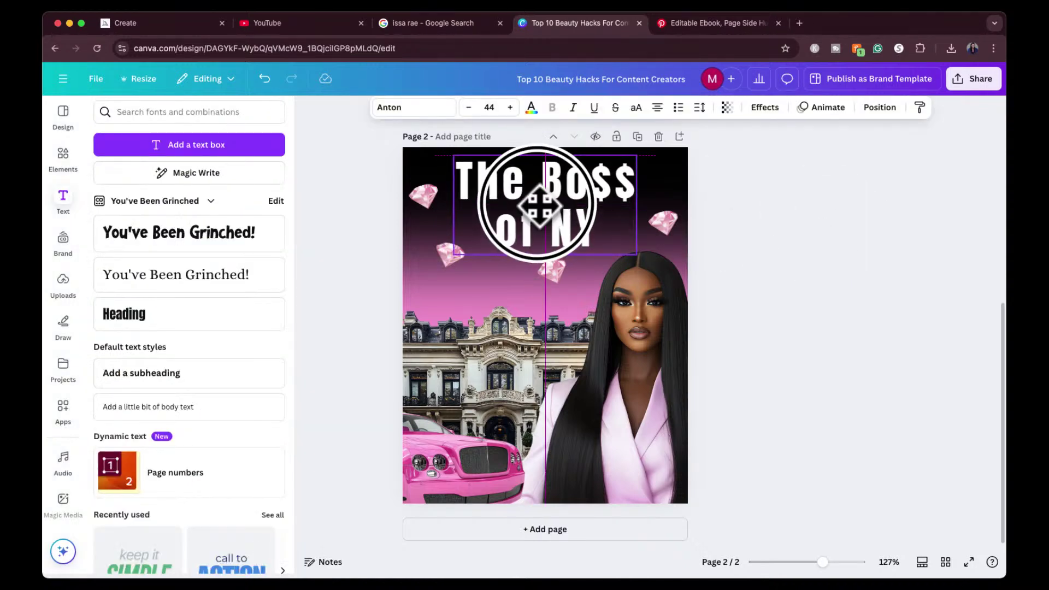
pyautogui.click(772, 243)
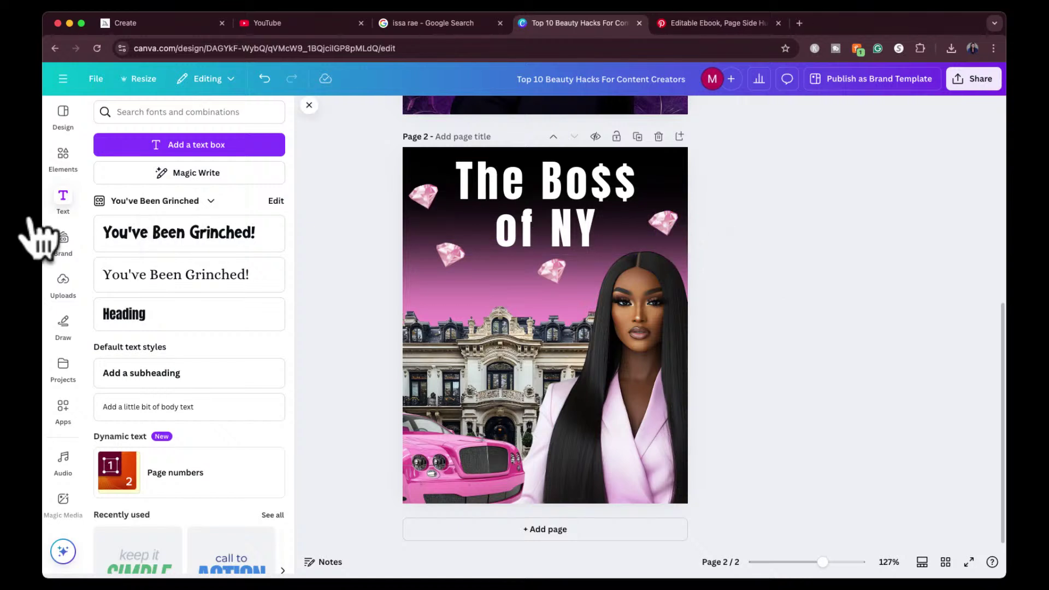
# Step: Add the square-cut white diamond photo, remove its background, enlarge it slightly and place it over the "o" of "of"
pyautogui.click(63, 164)
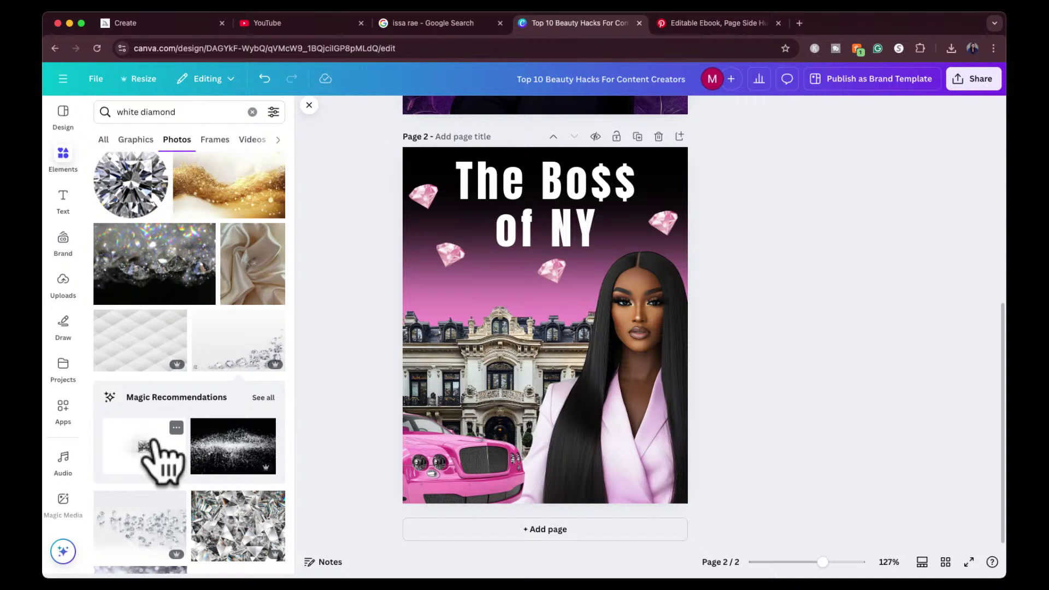
pyautogui.scroll(-3, 230, 432)
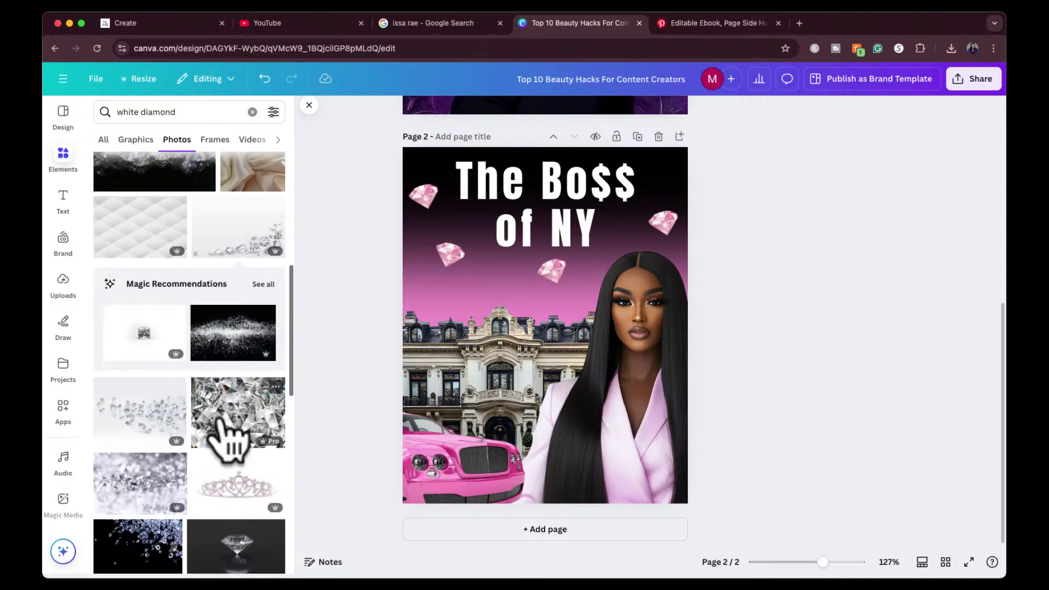
pyautogui.click(126, 337)
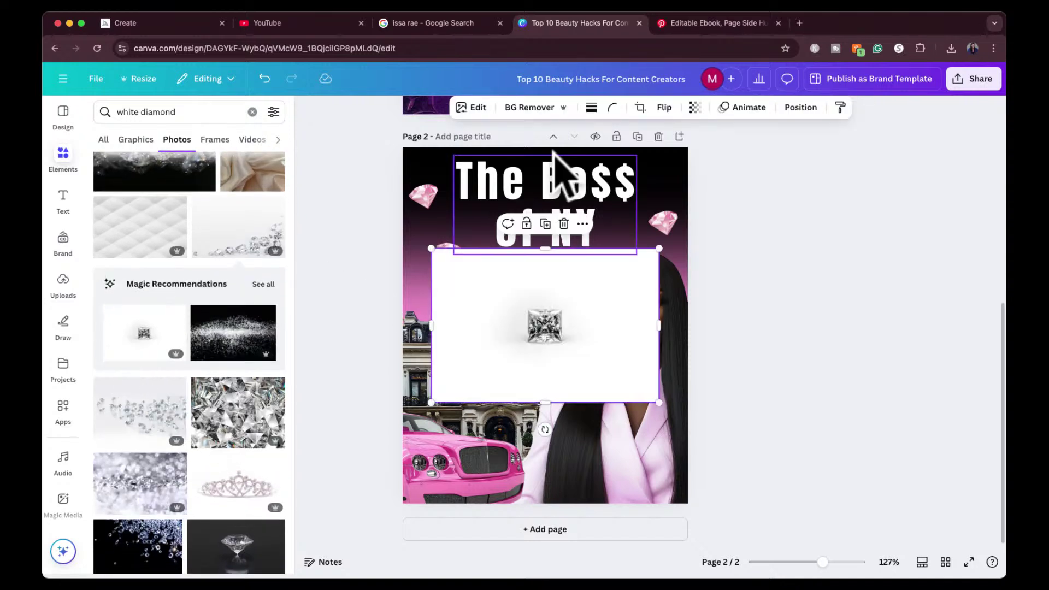
pyautogui.moveTo(554, 341); pyautogui.dragTo(515, 244)
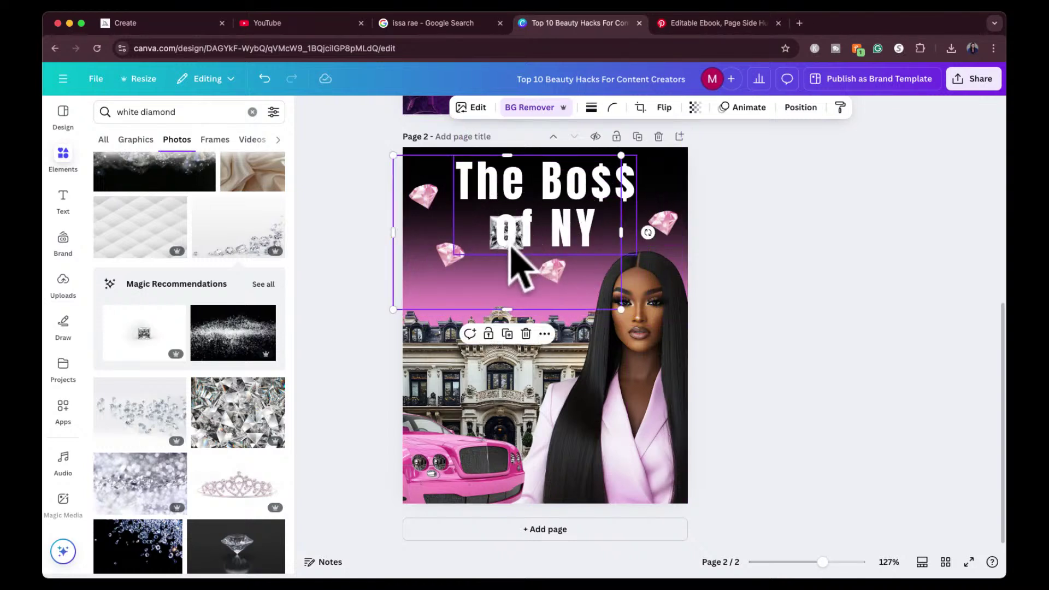
pyautogui.moveTo(504, 230); pyautogui.dragTo(501, 227)
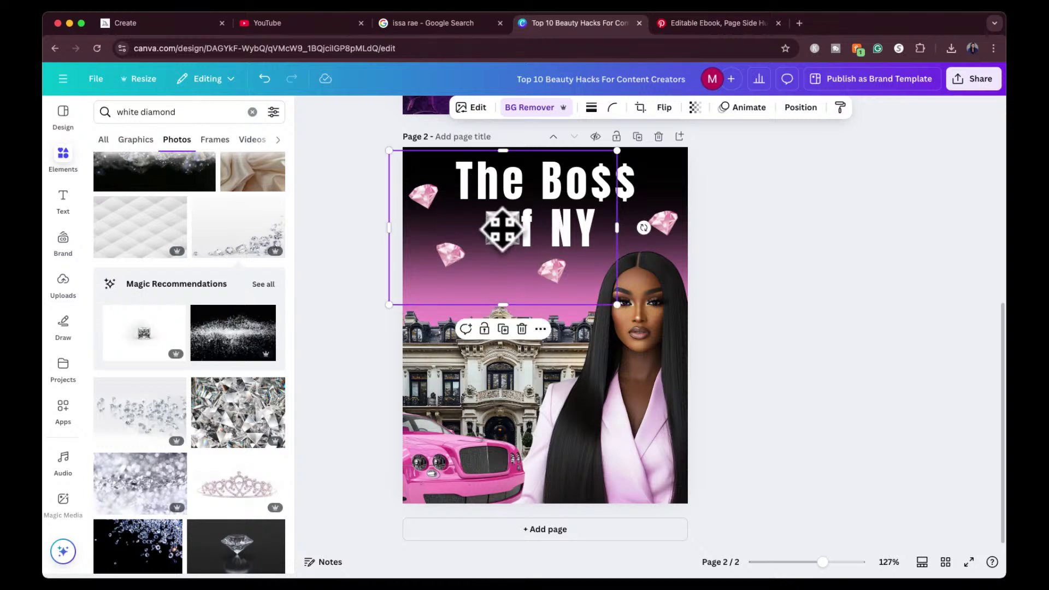
pyautogui.moveTo(389, 304); pyautogui.dragTo(384, 308)
pyautogui.click(510, 232)
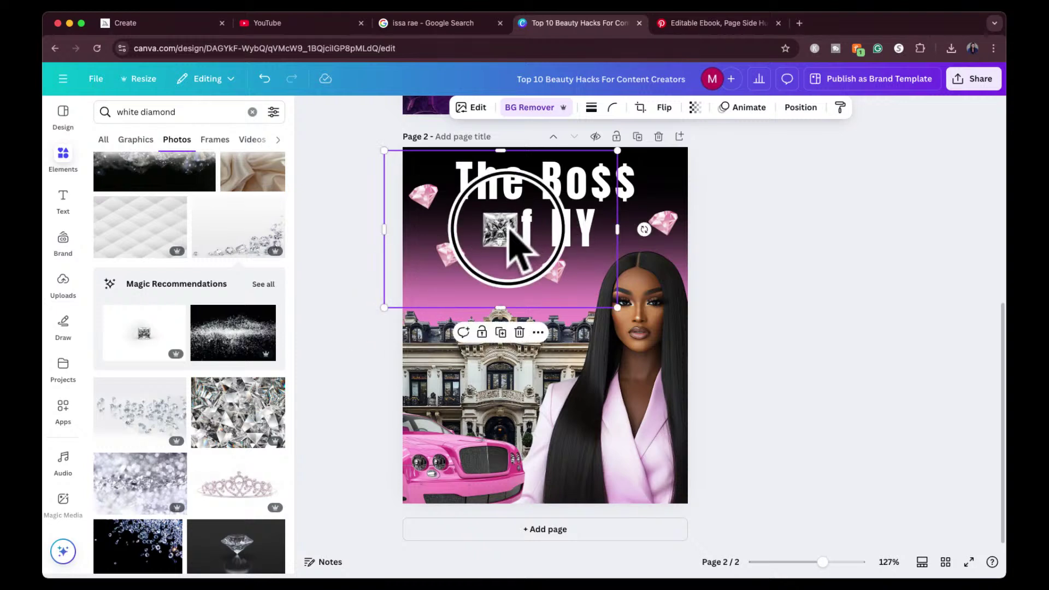
# Step: Crop the white diamond image closely around the gem and place a copy over the "o" in "Bo$$"
pyautogui.moveTo(501, 151); pyautogui.dragTo(507, 207)
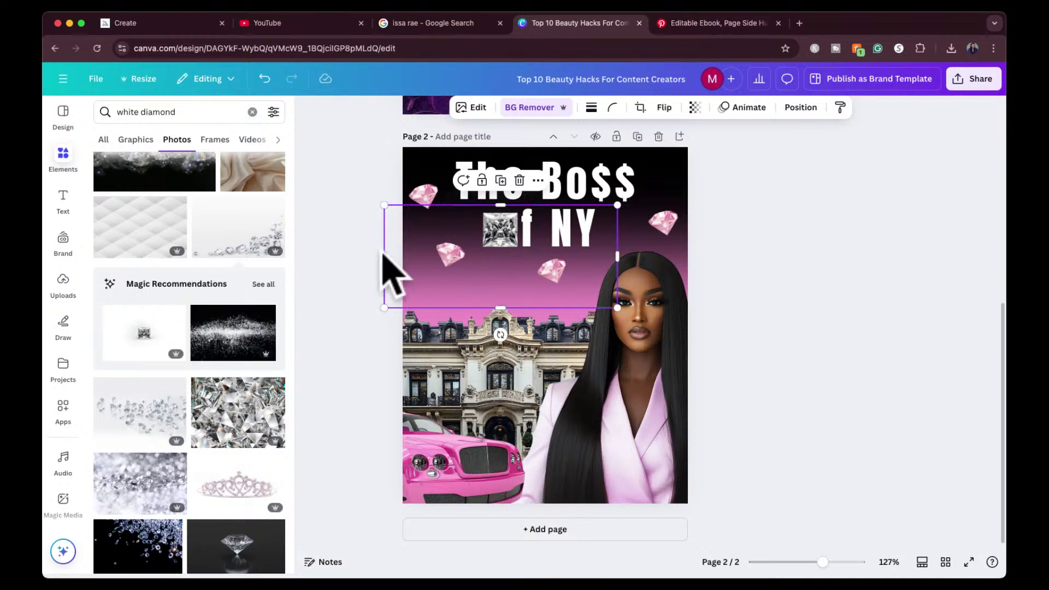
pyautogui.moveTo(384, 254); pyautogui.dragTo(478, 252)
pyautogui.moveTo(618, 256); pyautogui.dragTo(522, 256)
pyautogui.moveTo(500, 309); pyautogui.dragTo(581, 183)
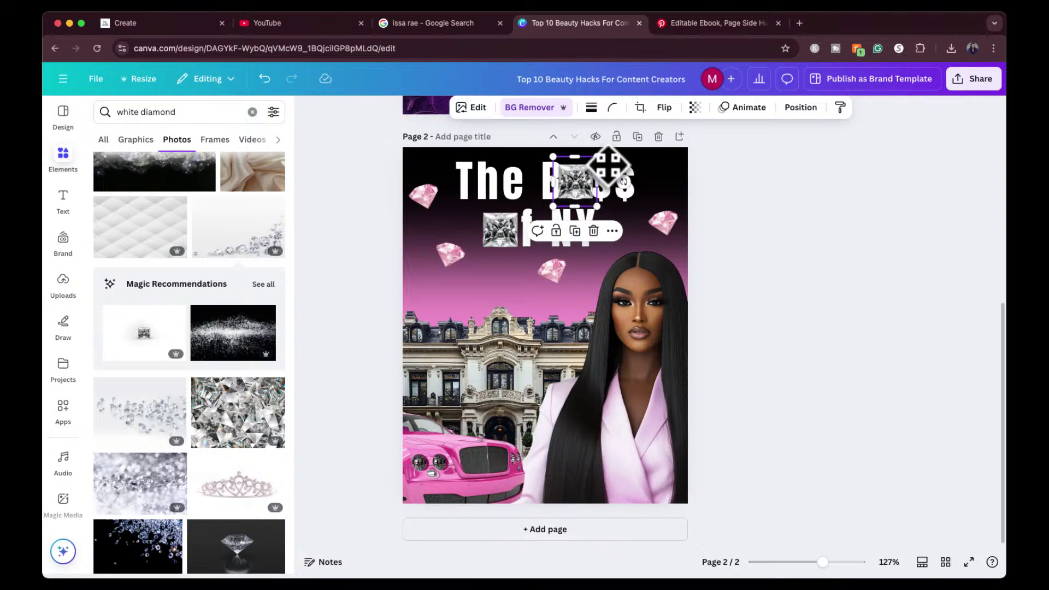
# Step: Set the heading's letter spacing to 145 and nudge the heading into line with the white diamonds
pyautogui.click(636, 173)
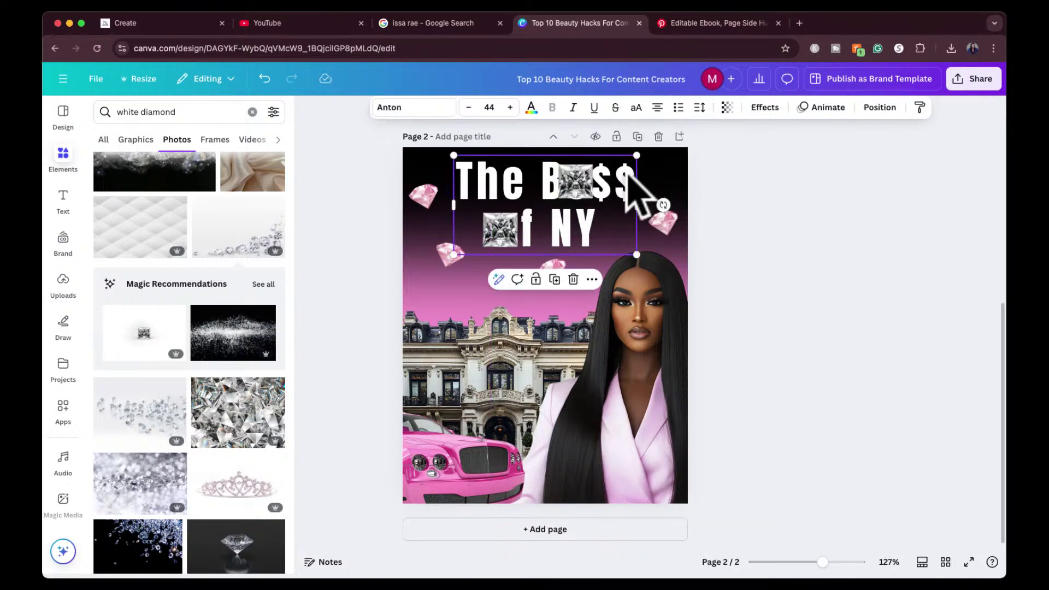
pyautogui.click(624, 176)
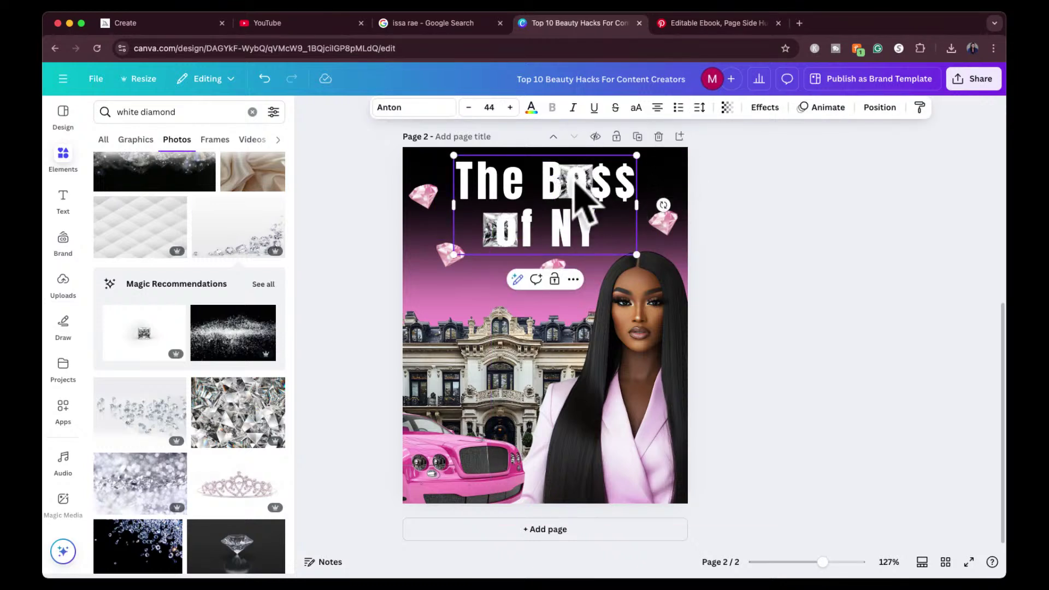
pyautogui.click(780, 180)
pyautogui.click(528, 212)
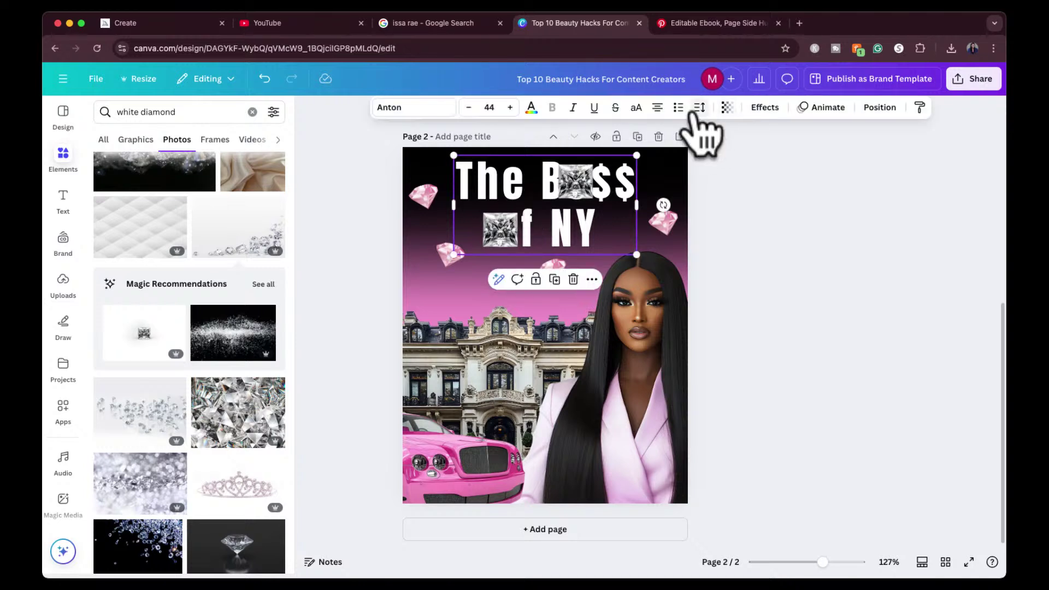
pyautogui.click(699, 110)
pyautogui.moveTo(664, 155); pyautogui.dragTo(667, 156)
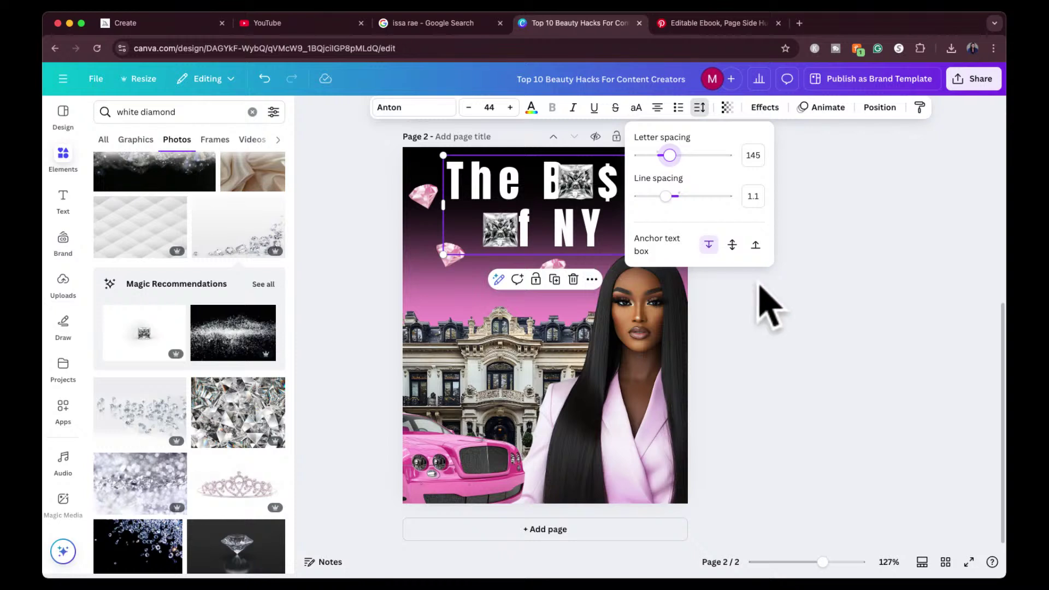
pyautogui.click(772, 316)
pyautogui.moveTo(578, 235); pyautogui.dragTo(556, 224)
pyautogui.click(786, 235)
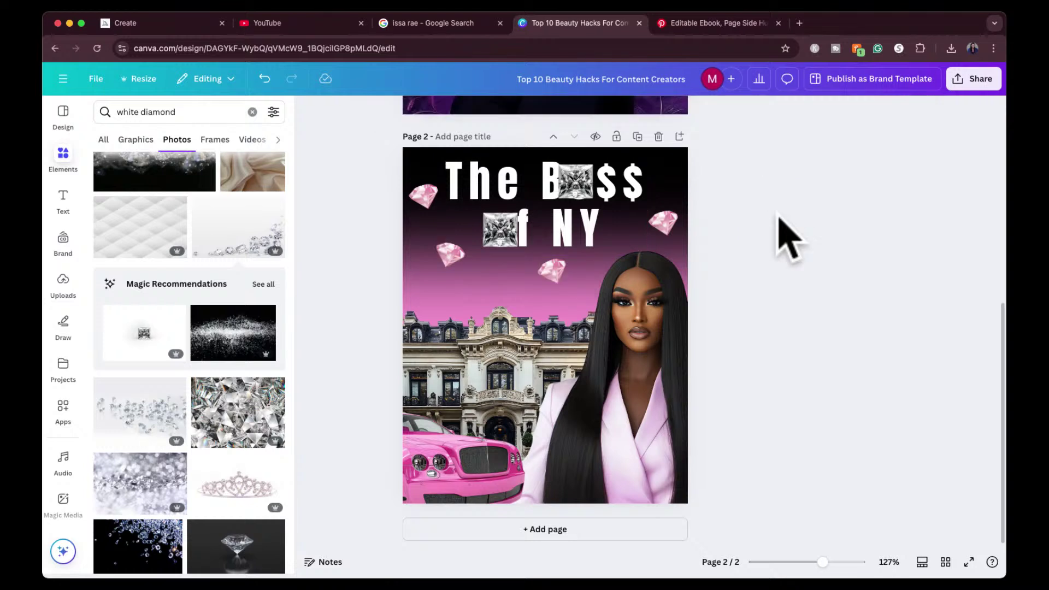
# Step: Delete both white diamonds from the title
pyautogui.click(584, 187)
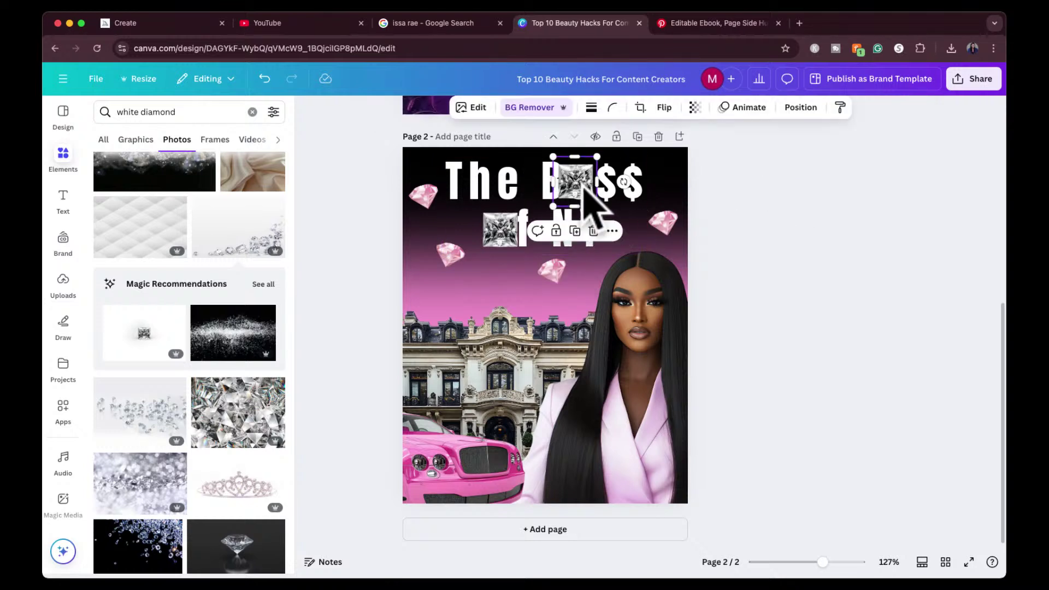
pyautogui.press('Delete')
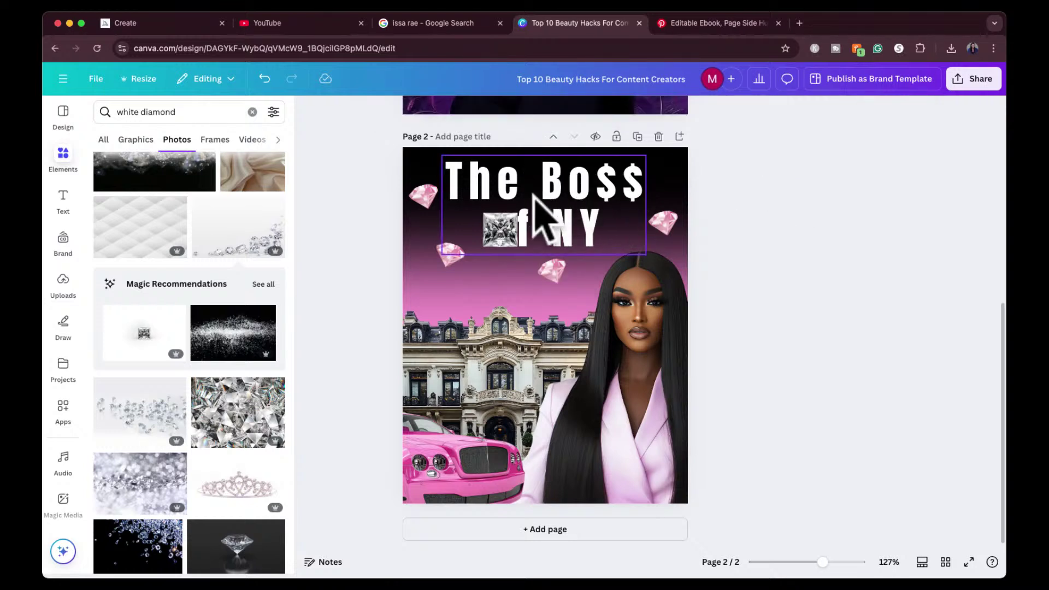
pyautogui.click(509, 232)
pyautogui.press('Delete')
# Step: Set the heading's letter spacing to 36 and its line spacing to 1.02
pyautogui.click(562, 188)
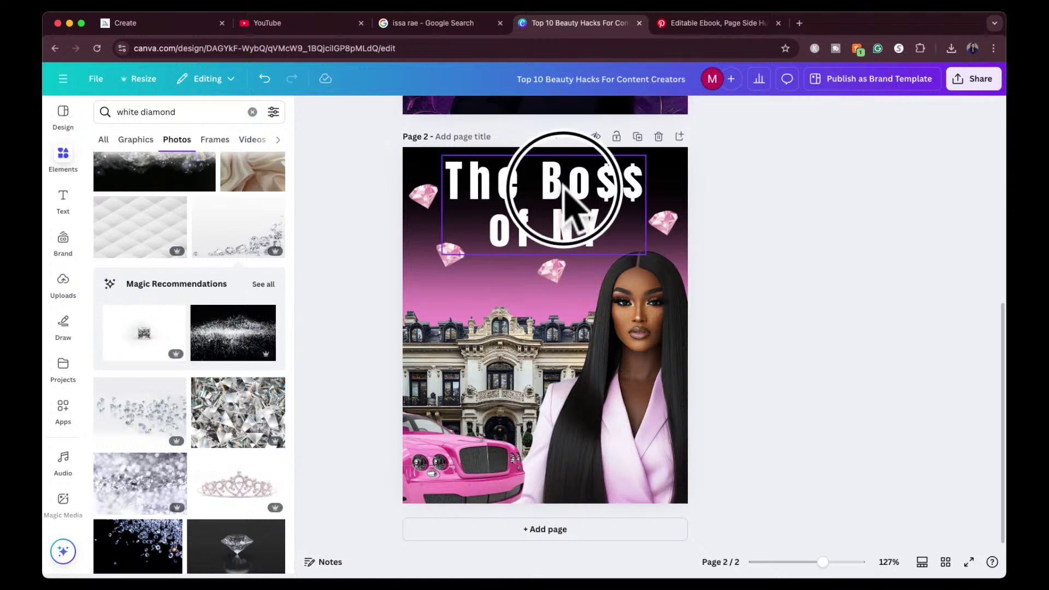
pyautogui.click(702, 108)
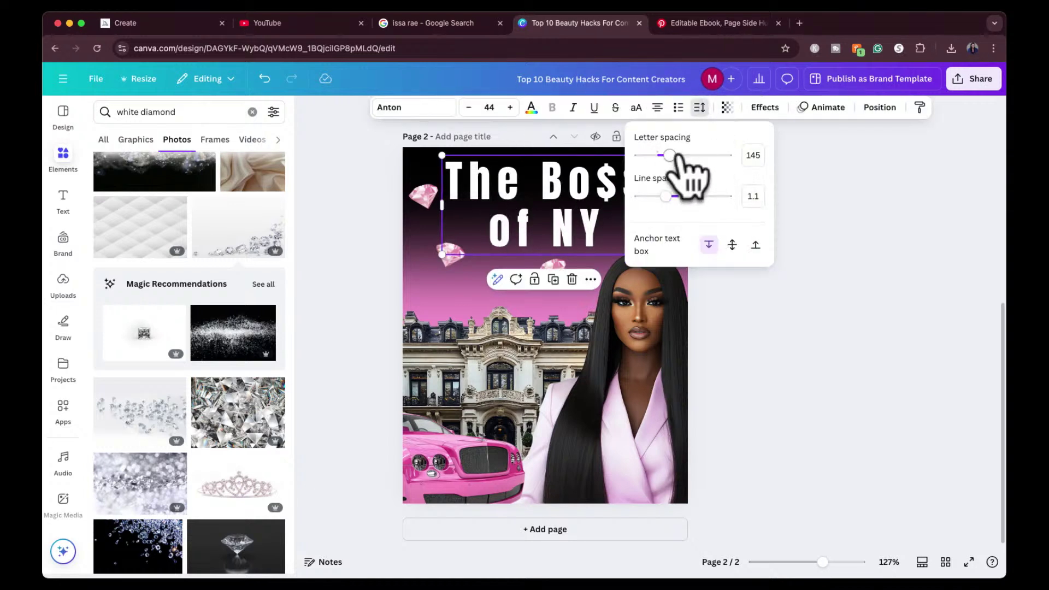
pyautogui.moveTo(668, 156); pyautogui.dragTo(660, 155)
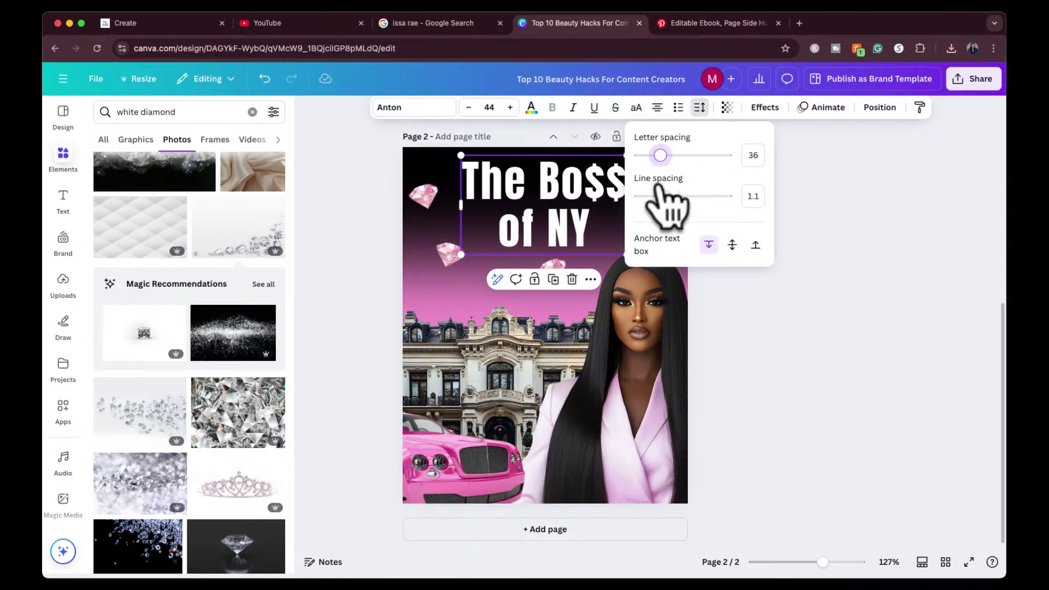
pyautogui.moveTo(664, 196); pyautogui.dragTo(662, 196)
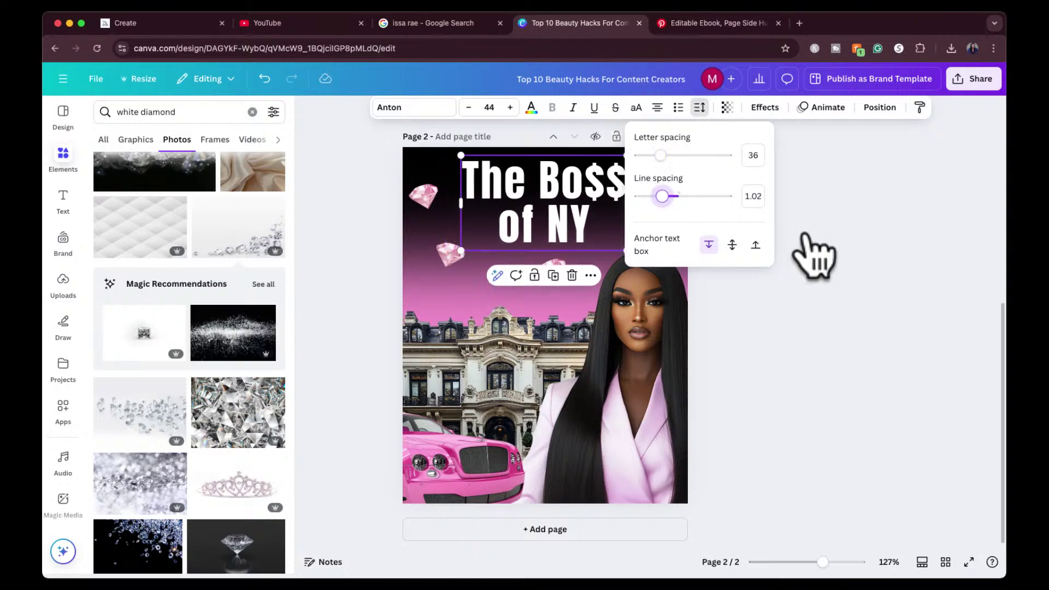
pyautogui.click(812, 251)
# Step: Enlarge the heading and reposition it near the top edge of the cover
pyautogui.moveTo(627, 249); pyautogui.dragTo(644, 264)
pyautogui.moveTo(462, 156); pyautogui.dragTo(449, 148)
pyautogui.moveTo(559, 196); pyautogui.dragTo(564, 201)
pyautogui.click(745, 235)
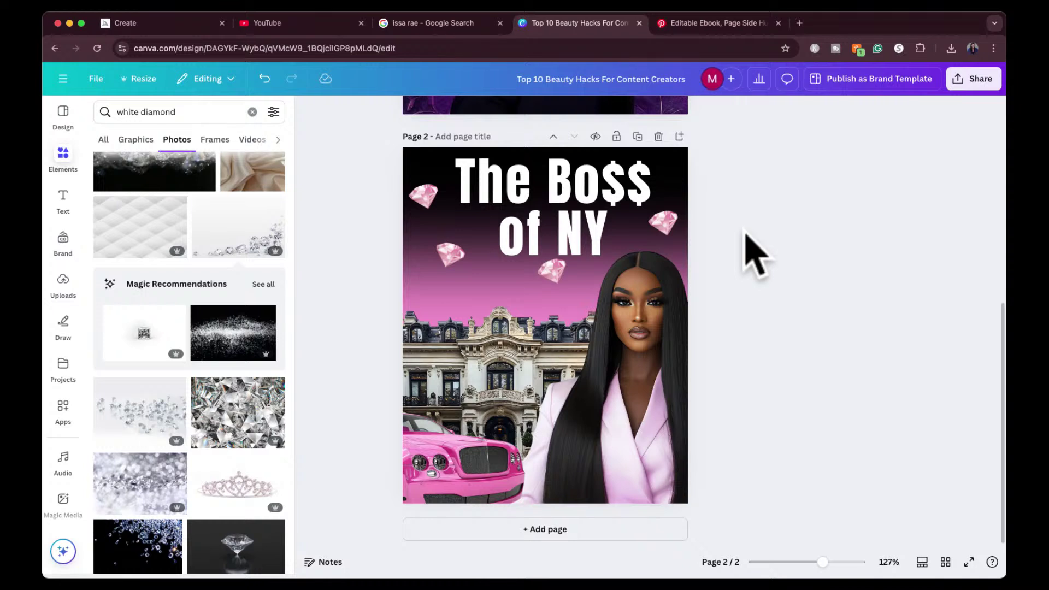
# Step: Move the pink diamond below the title down toward the mansion roof, beside the woman's hair
pyautogui.click(555, 273)
pyautogui.moveTo(554, 273); pyautogui.dragTo(572, 297)
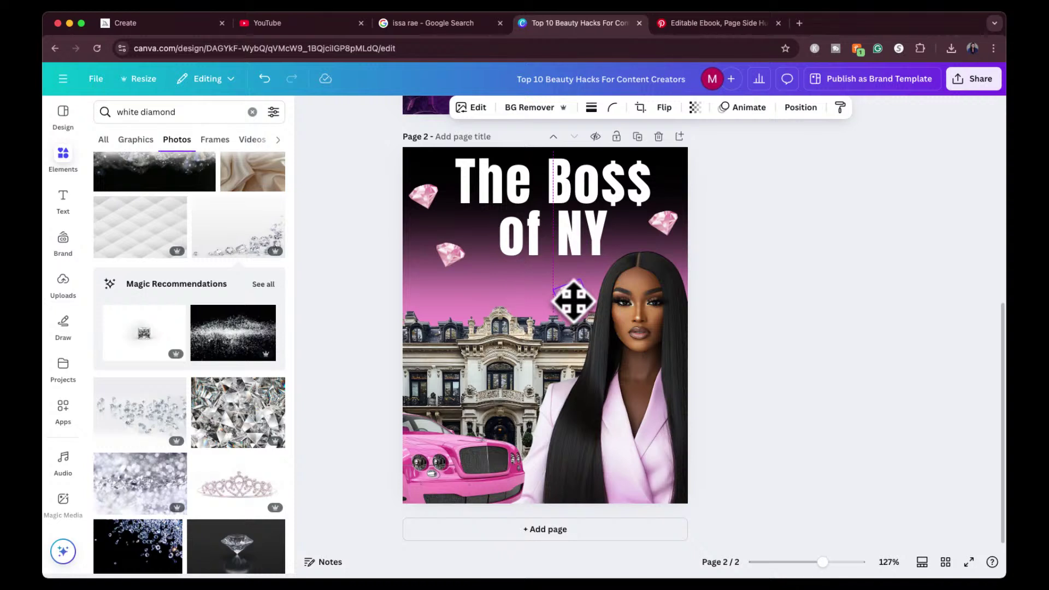
pyautogui.click(861, 203)
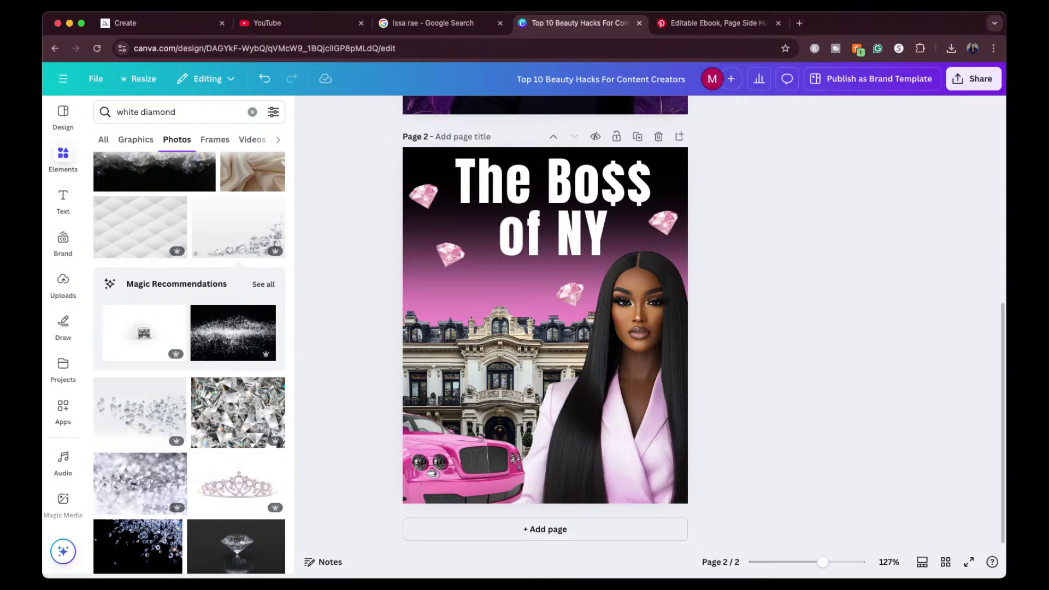
# Step: Shift the pink diamond beside "NY" toward the cover's edge and make it slightly smaller
pyautogui.moveTo(666, 224)
pyautogui.mouseDown()
pyautogui.moveTo(677, 190)
pyautogui.moveTo(670, 228)
pyautogui.mouseUp()
pyautogui.moveTo(668, 264); pyautogui.dragTo(660, 262)
pyautogui.moveTo(652, 208)
pyautogui.mouseDown()
pyautogui.moveTo(662, 224)
pyautogui.moveTo(658, 212)
pyautogui.mouseUp()
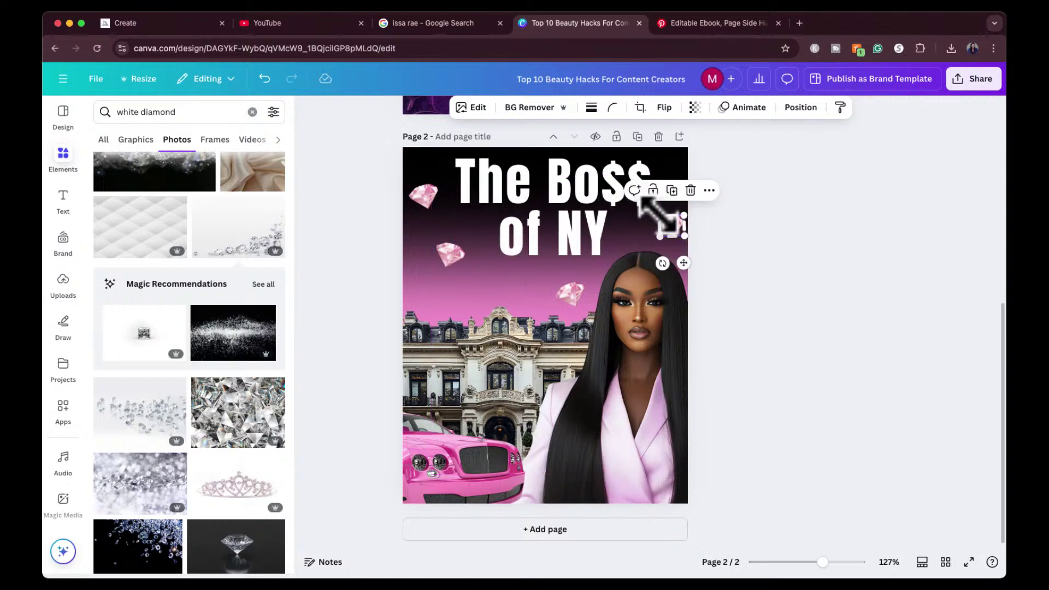
pyautogui.click(686, 264)
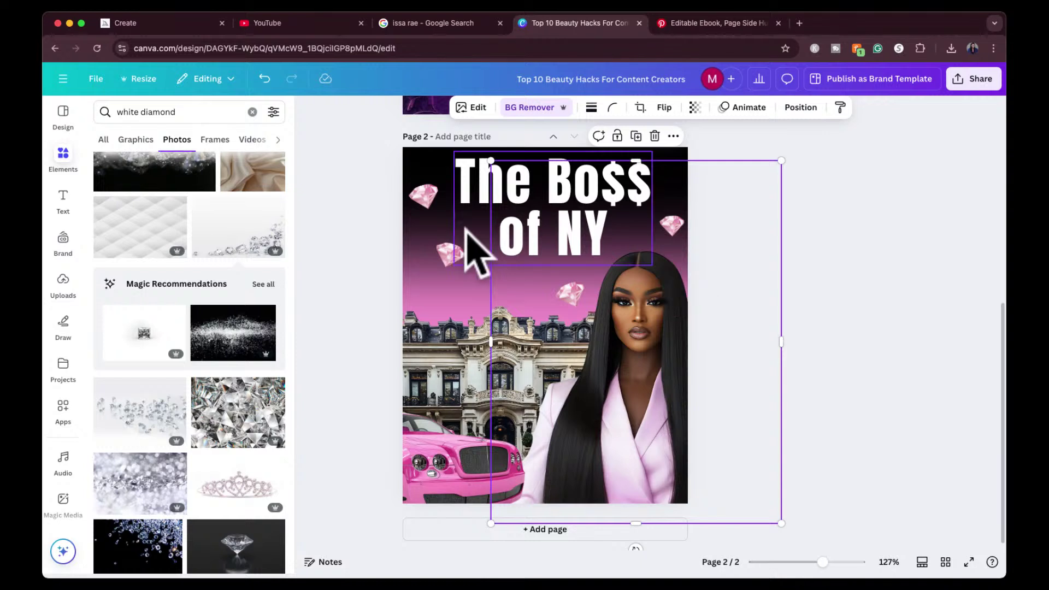
# Step: Slightly shrink the other three pink diamonds, two beside the title and one above the mansion
pyautogui.click(451, 254)
pyautogui.moveTo(467, 248); pyautogui.dragTo(461, 247)
pyautogui.click(425, 192)
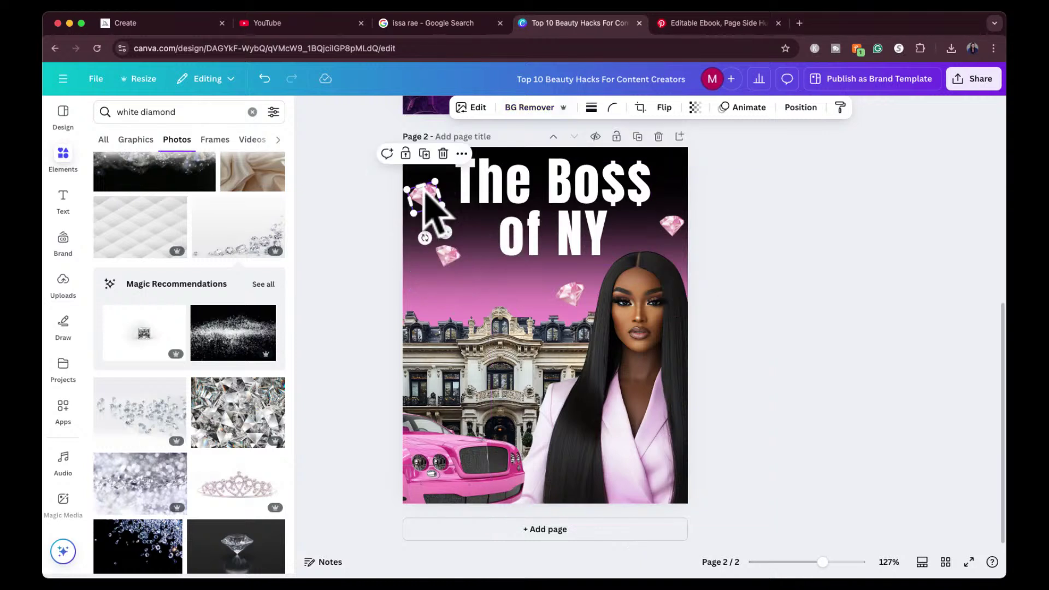
pyautogui.moveTo(407, 188); pyautogui.dragTo(412, 193)
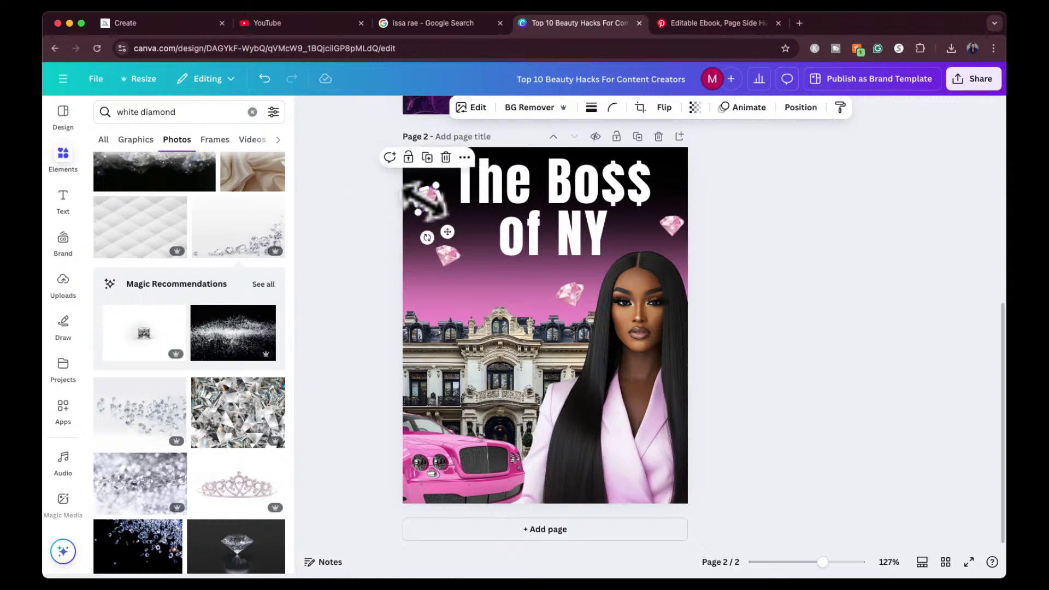
pyautogui.click(571, 294)
pyautogui.moveTo(583, 304); pyautogui.dragTo(578, 285)
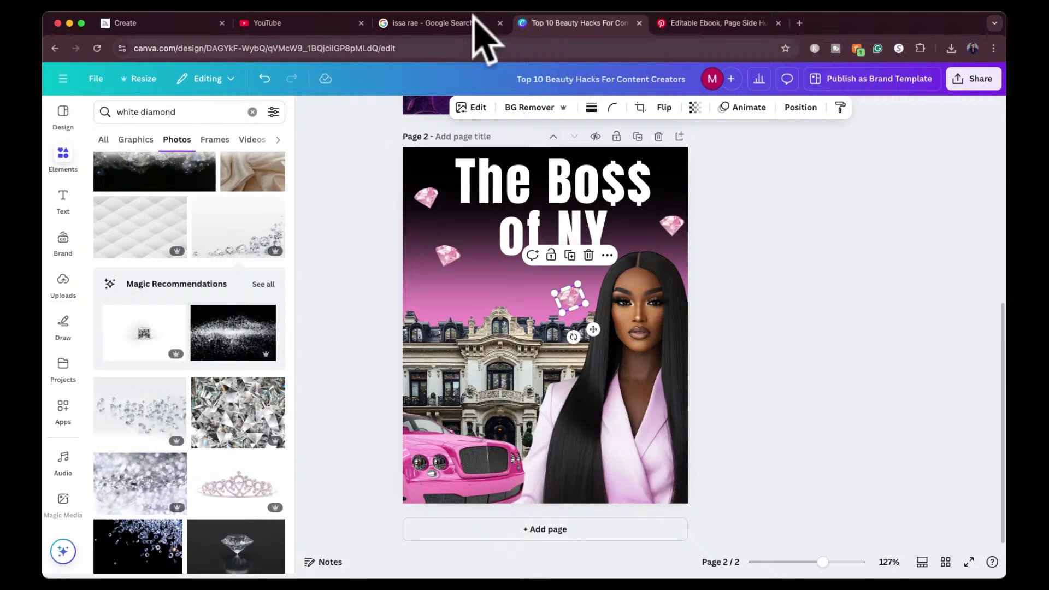
# Step: Open the website thejeunecreation.com in a new browser tab
pyautogui.click(180, 23)
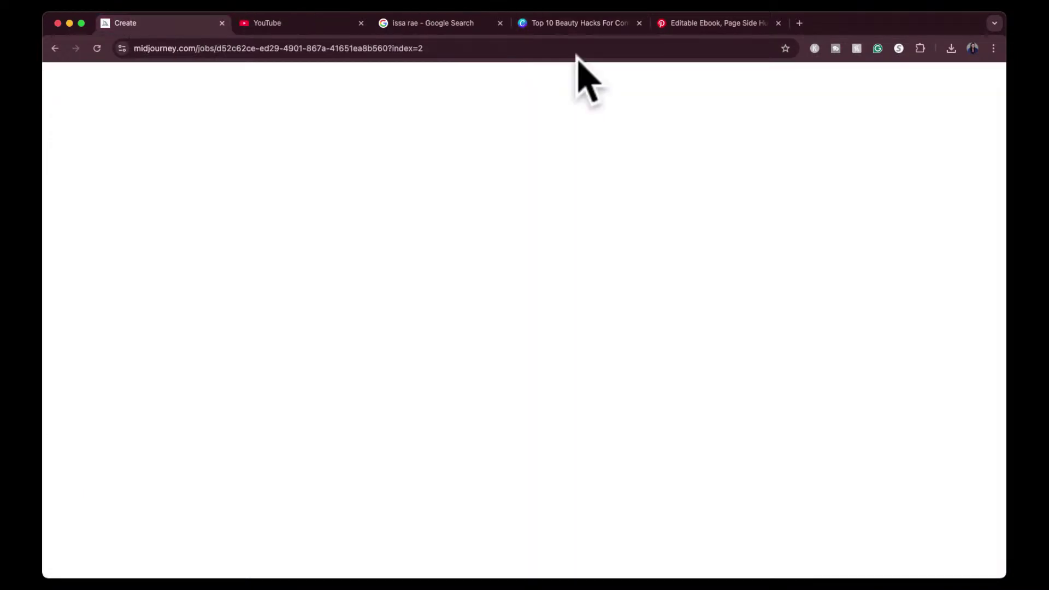
pyautogui.click(799, 23)
pyautogui.write('th')
pyautogui.press('Return')
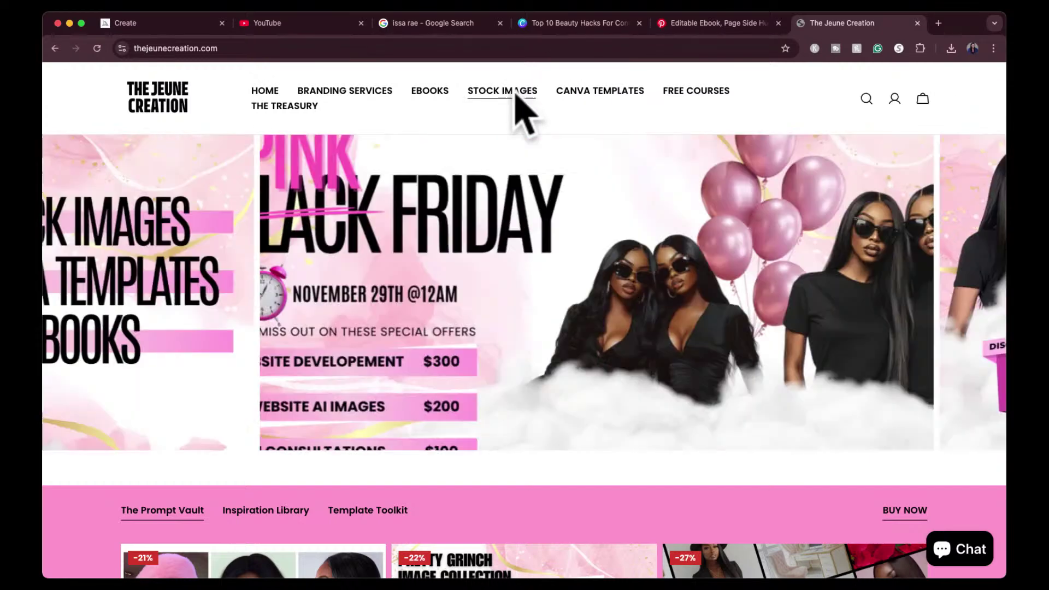
# Step: Find The Boss Babe Ebook Cover Image Collection among the site's stock images and look over its product page
pyautogui.click(516, 92)
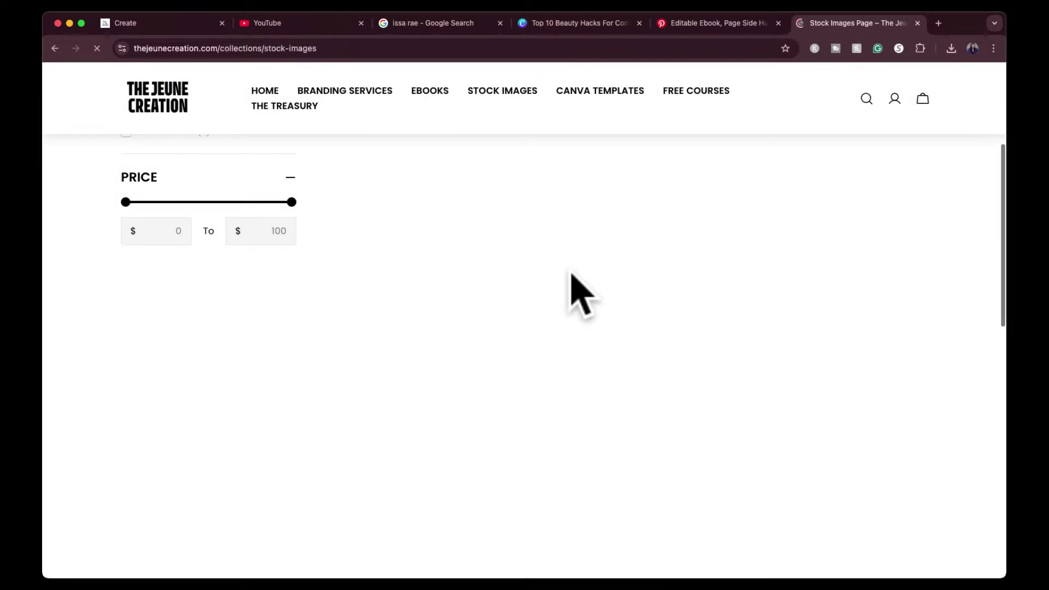
pyautogui.scroll(-10, 576, 290)
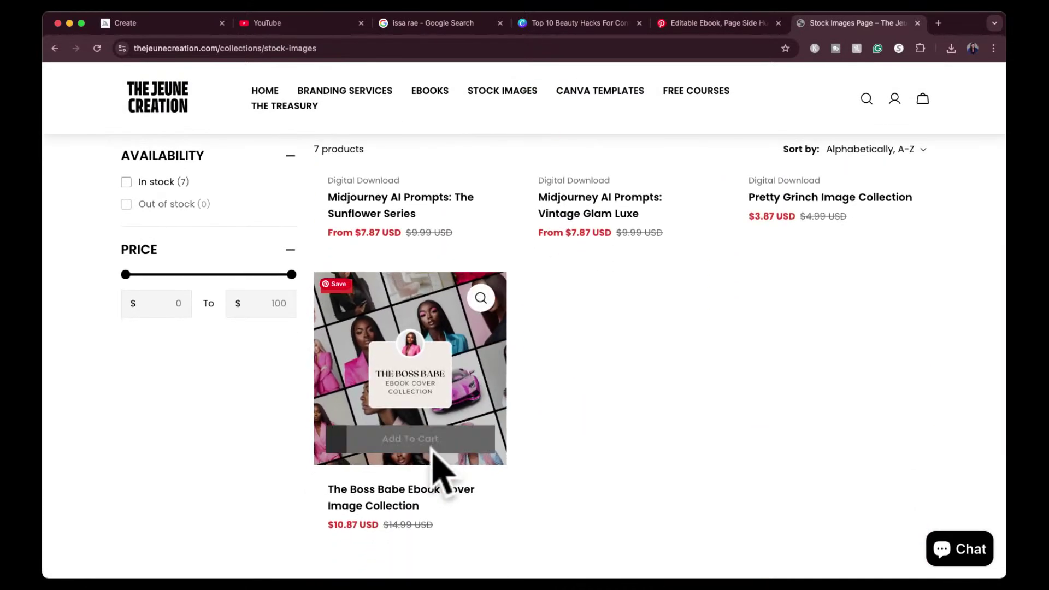
pyautogui.click(422, 490)
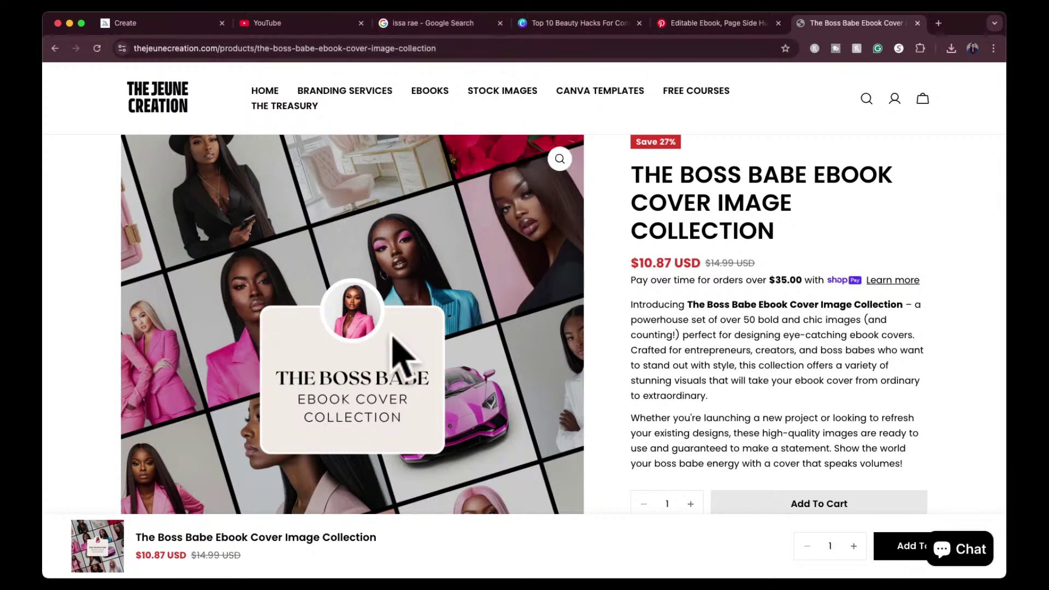
pyautogui.scroll(-2, 404, 344)
pyautogui.scroll(-2, 389, 342)
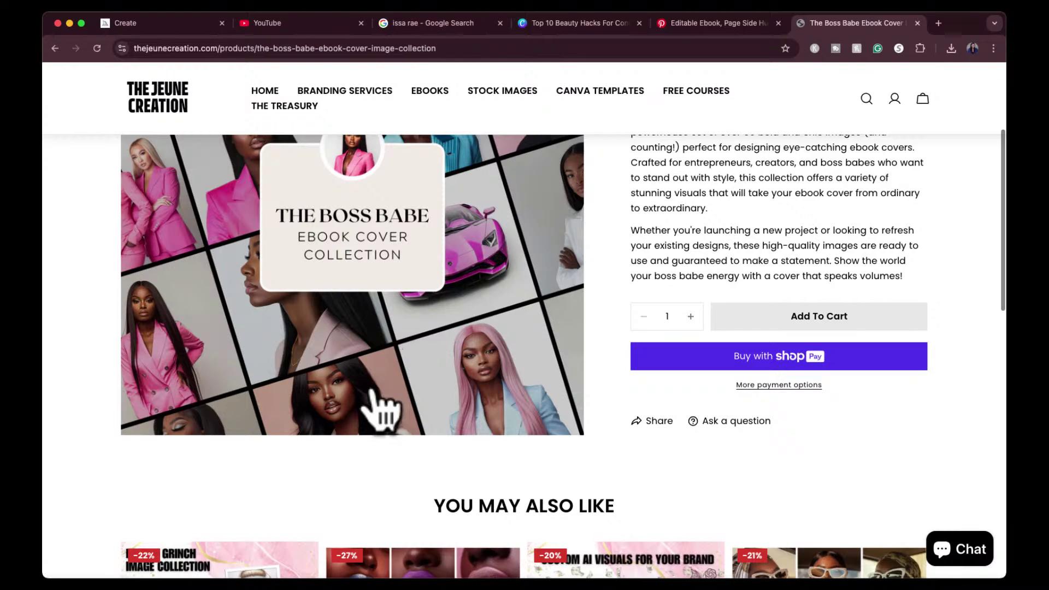
pyautogui.scroll(3, 189, 355)
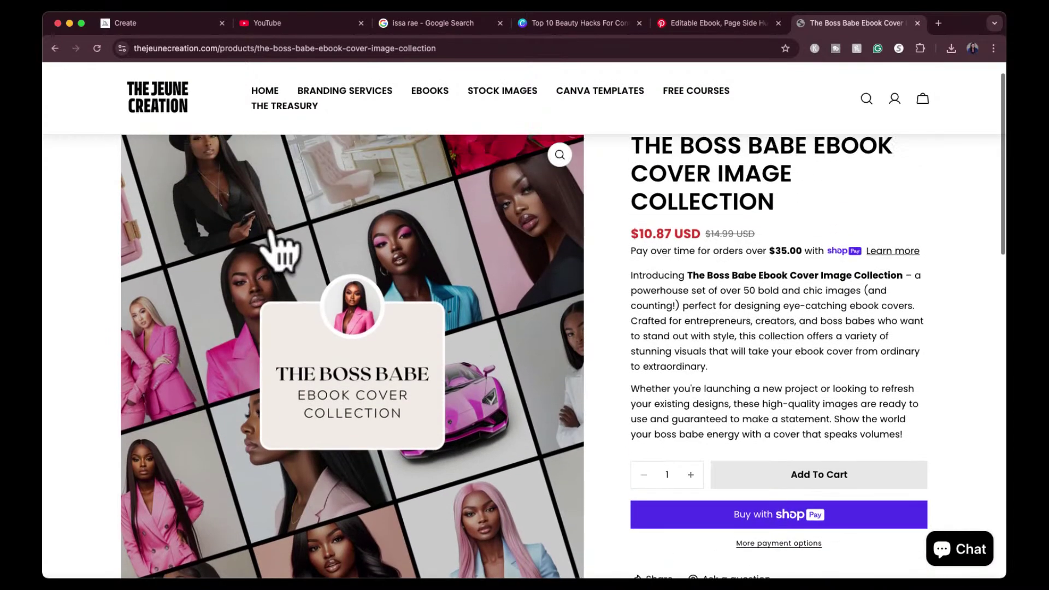
pyautogui.scroll(1, 402, 233)
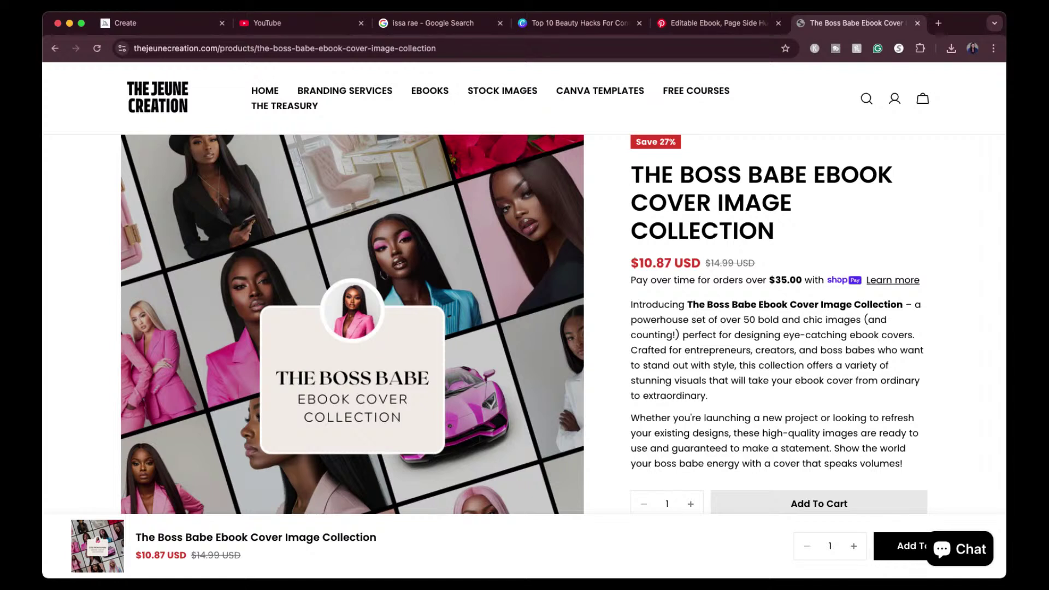
# Step: Return to the book cover design in Canva and deselect the pink diamond above the mansion to view the finished cover
pyautogui.moveTo(643, 263); pyautogui.dragTo(672, 264)
pyautogui.moveTo(707, 263); pyautogui.dragTo(796, 257)
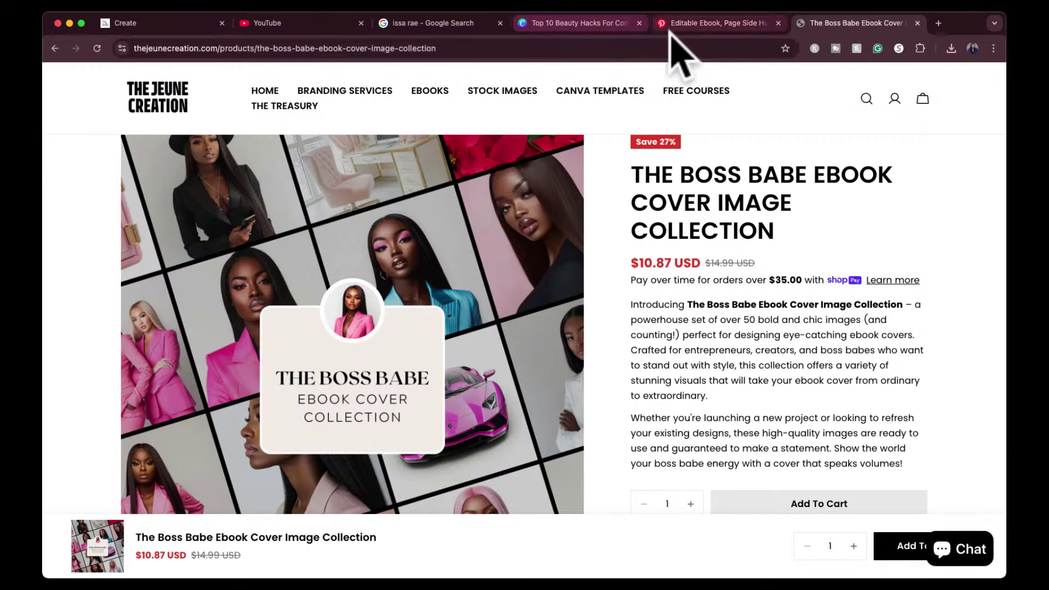
pyautogui.click(577, 24)
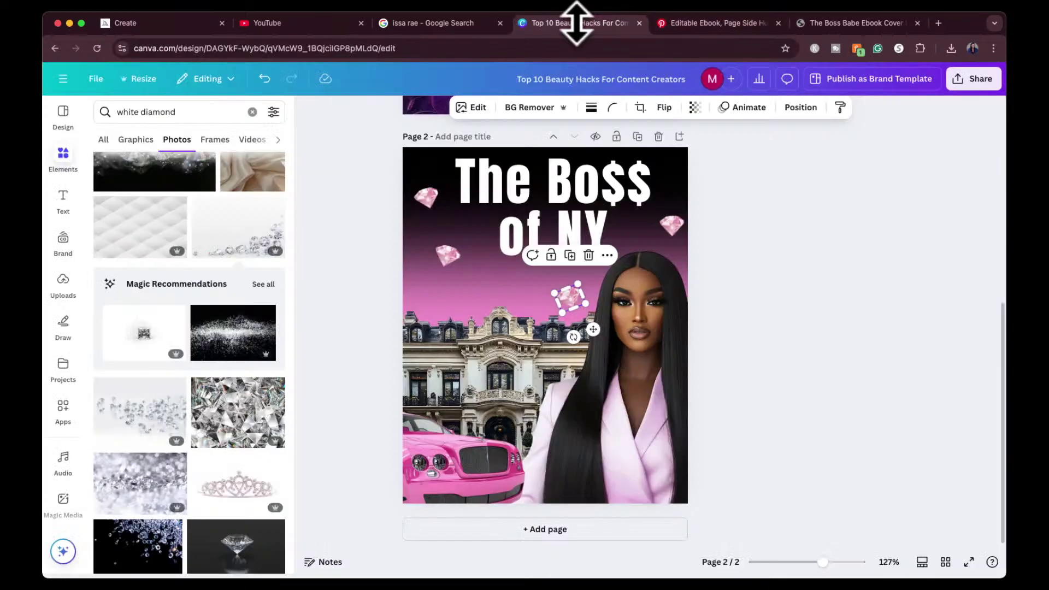
pyautogui.click(739, 187)
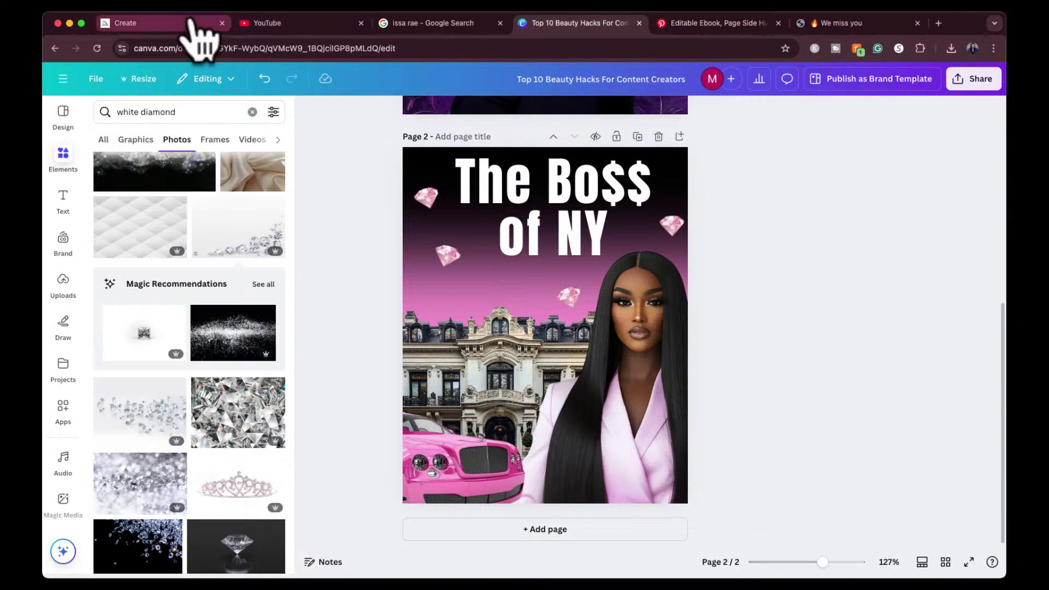
# Step: Switch to Midjourney and generate "african american boss babe ebony skin tone pink pin striped suit. long black hair, she is smiling. white background"
pyautogui.click(173, 26)
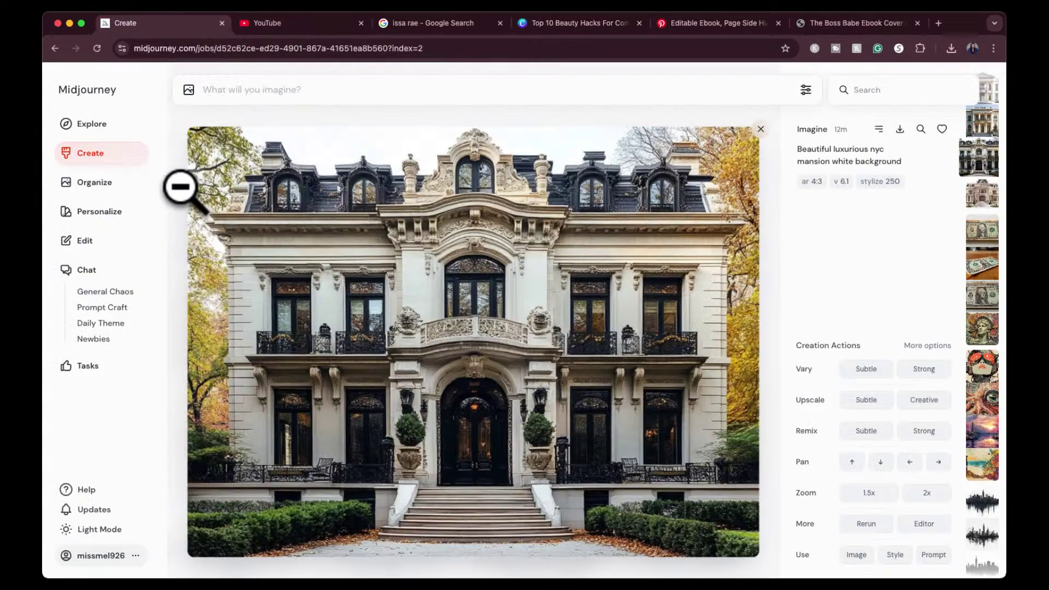
pyautogui.click(111, 154)
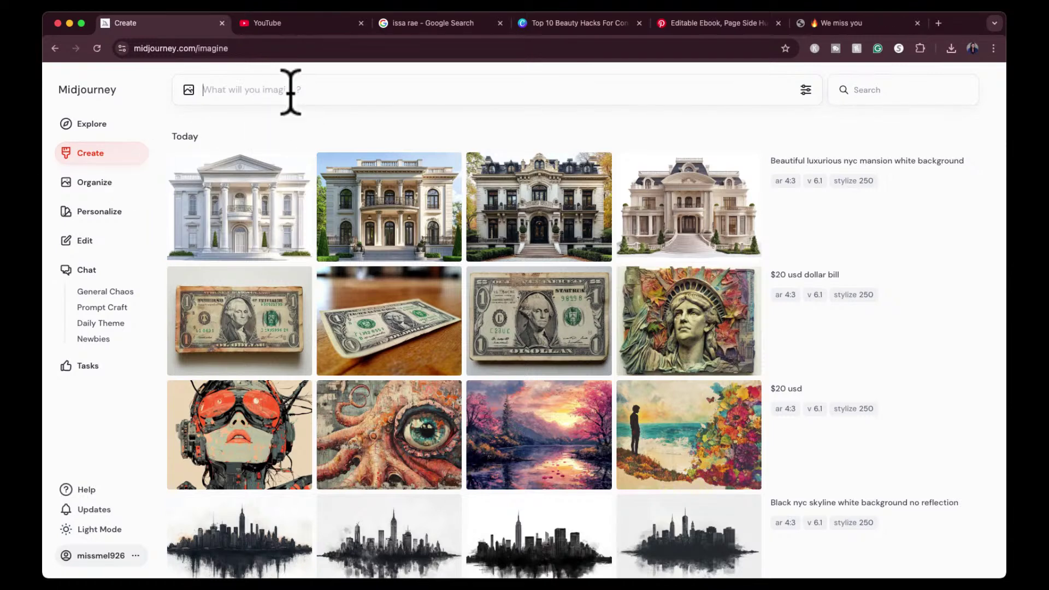
pyautogui.write('an american brss babe ebony skin tone')
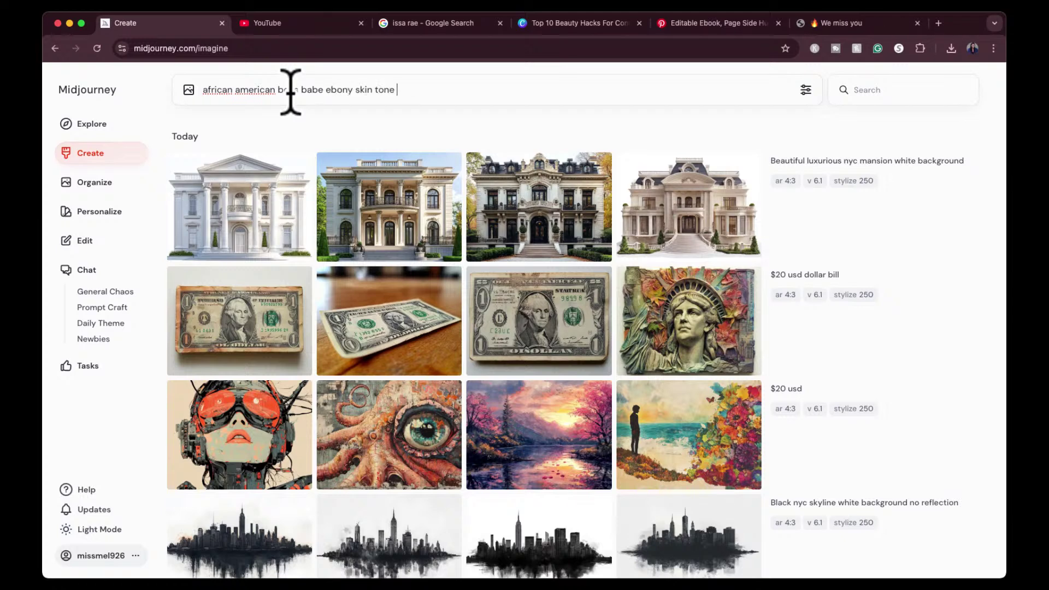
pyautogui.write(' pink pin stri[ed s')
pyautogui.press('BackSpace')
pyautogui.press('BackSpace')
pyautogui.press('BackSpace')
pyautogui.press('BackSpace')
pyautogui.write('d suit. long black hair, she is looking d')
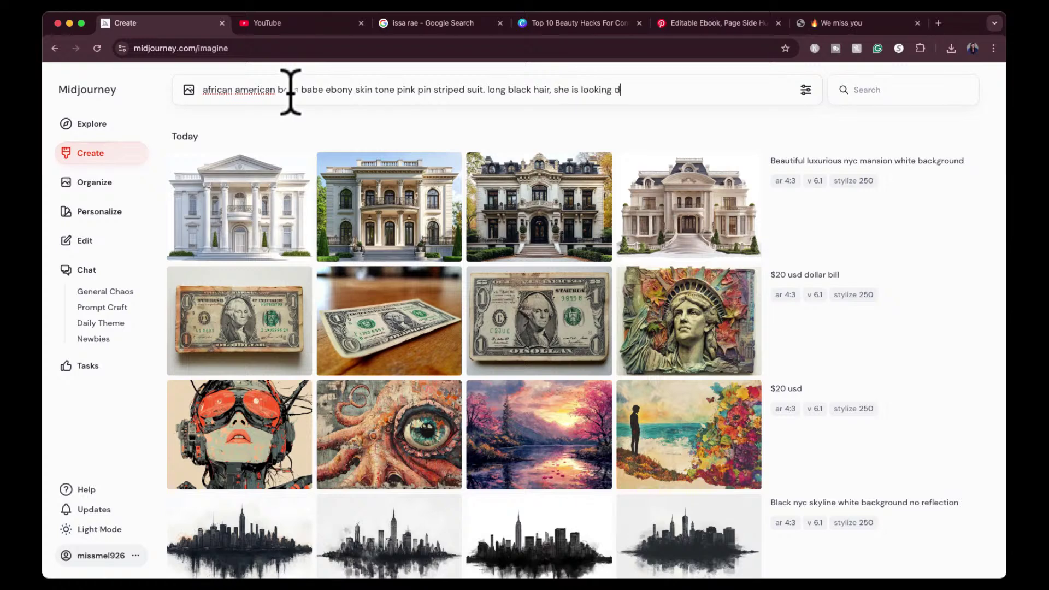
pyautogui.press('BackSpace')
pyautogui.press('BackSpace')
pyautogui.write('ing')
pyautogui.press('BackSpace')
pyautogui.press('BackSpace')
pyautogui.press('BackSpace')
pyautogui.write('g. white background')
pyautogui.press('Return')
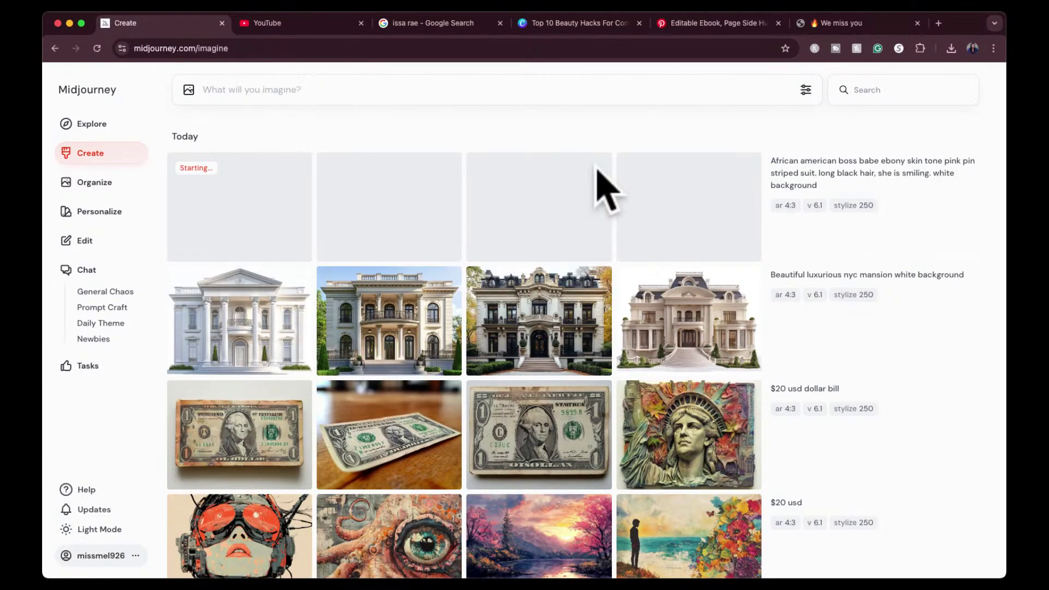
# Step: Set the image size to portrait 4:5, rerun the boss babe prompt, and view the third new image enlarged
pyautogui.click(805, 90)
pyautogui.click(323, 186)
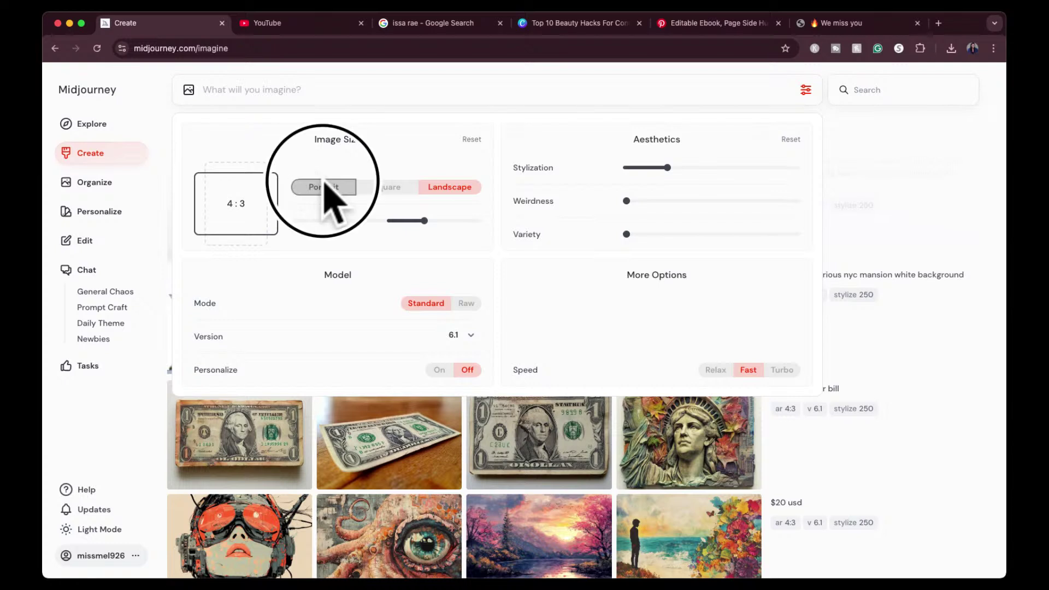
pyautogui.click(228, 205)
pyautogui.write('4:5')
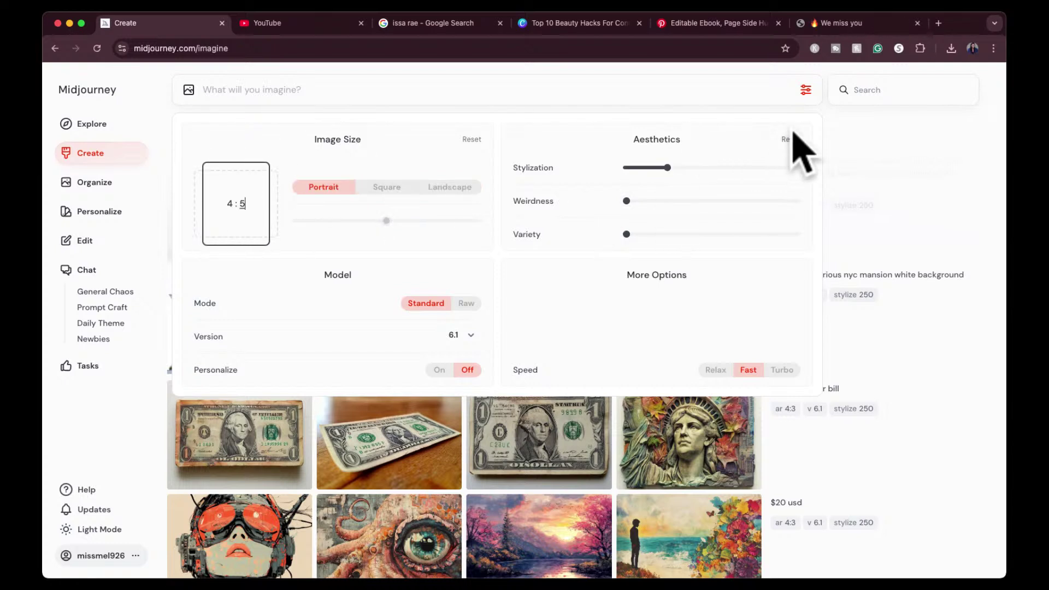
pyautogui.click(805, 91)
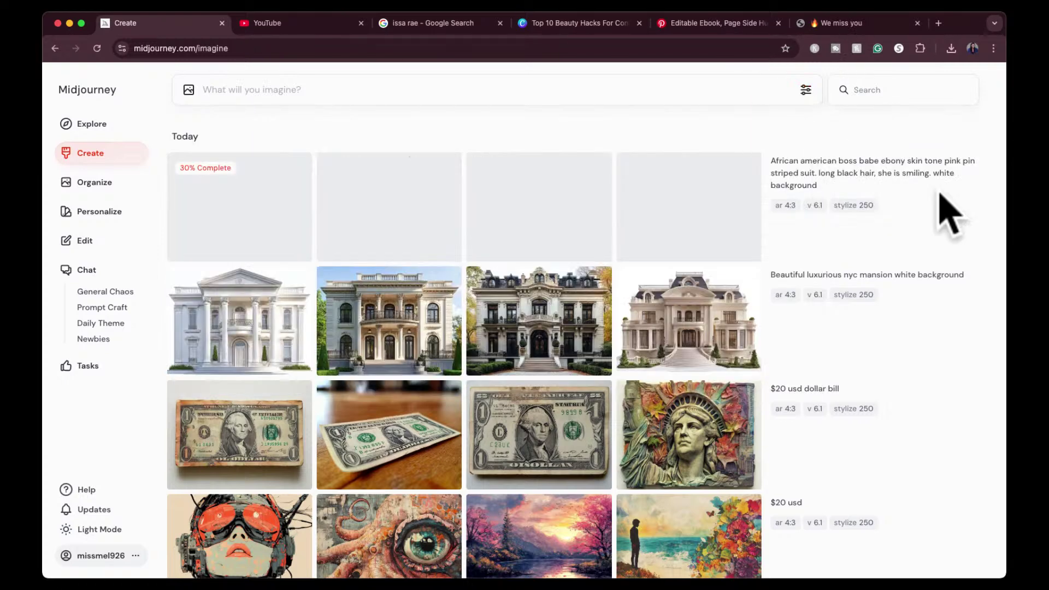
pyautogui.click(964, 185)
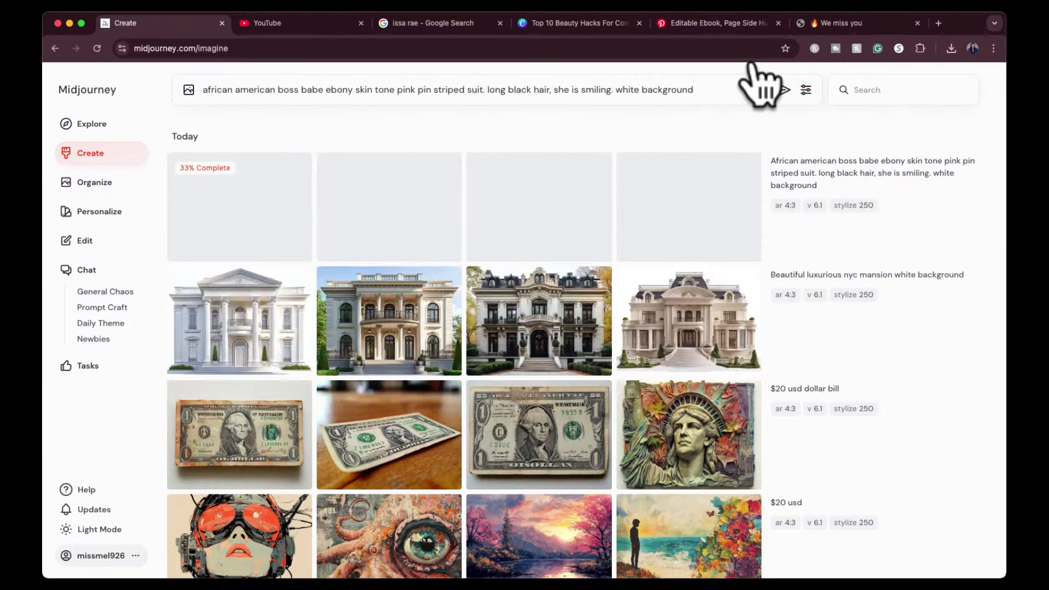
pyautogui.click(780, 90)
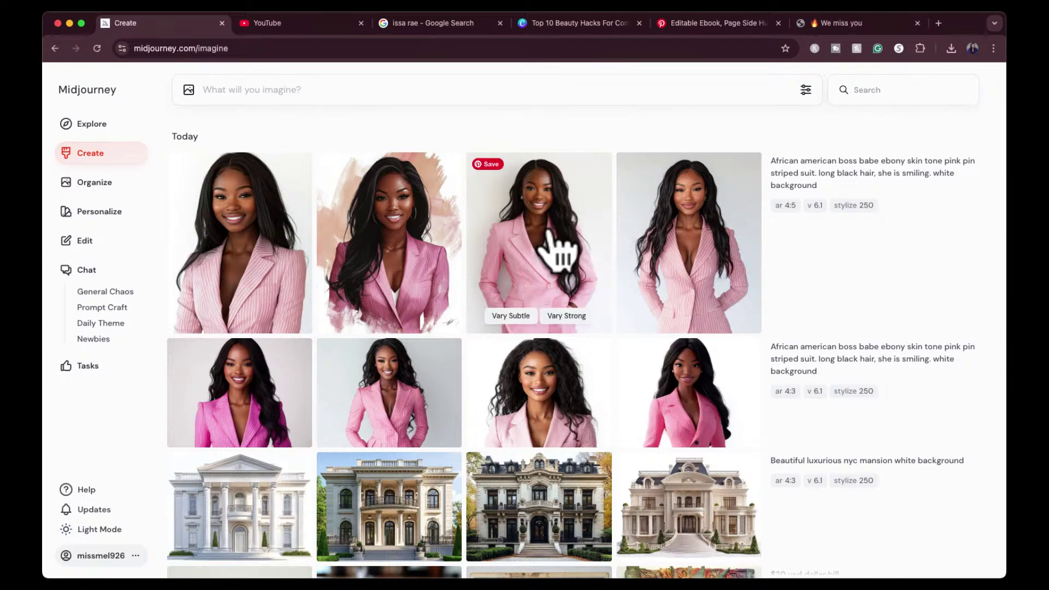
pyautogui.click(557, 251)
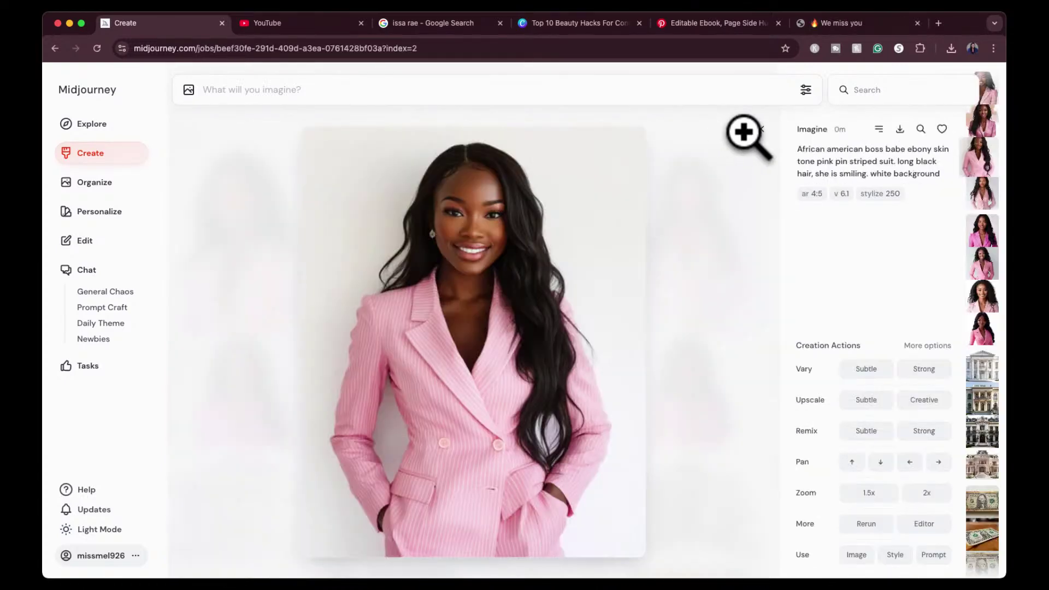
pyautogui.click(760, 129)
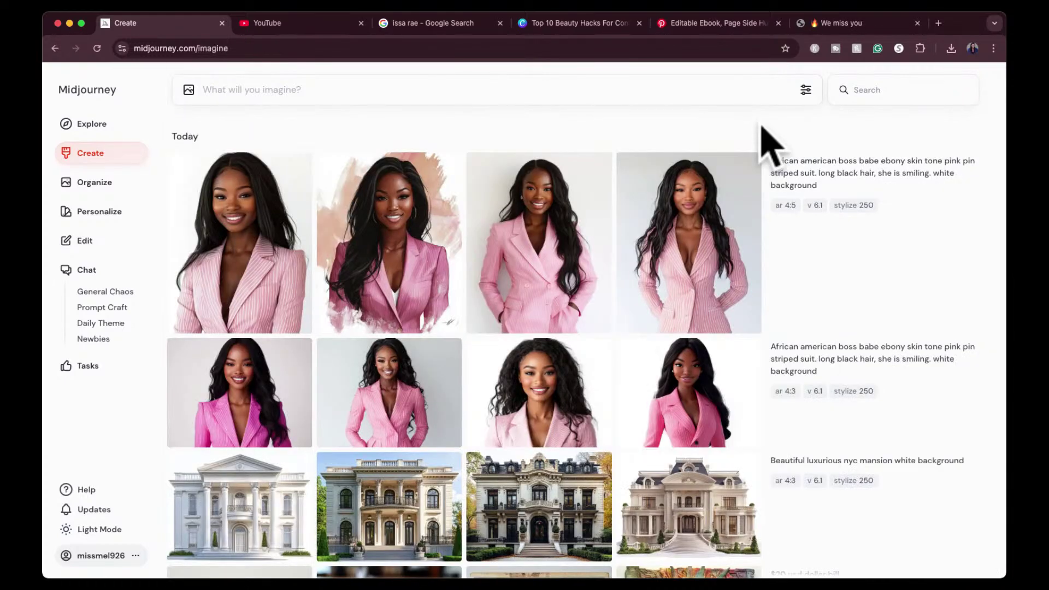
# Step: Generate the boss babe prompt again with a reference photo of a woman with long straight black hair, and view the fourth result enlarged
pyautogui.click(1022, 181)
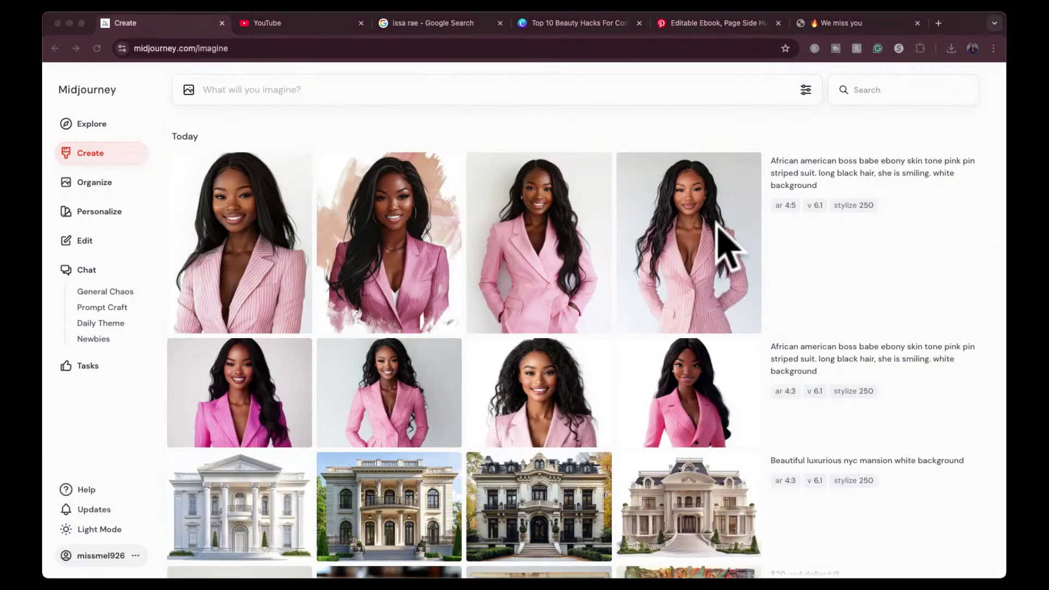
pyautogui.click(803, 250)
pyautogui.click(803, 249)
pyautogui.moveTo(431, 158); pyautogui.dragTo(207, 153)
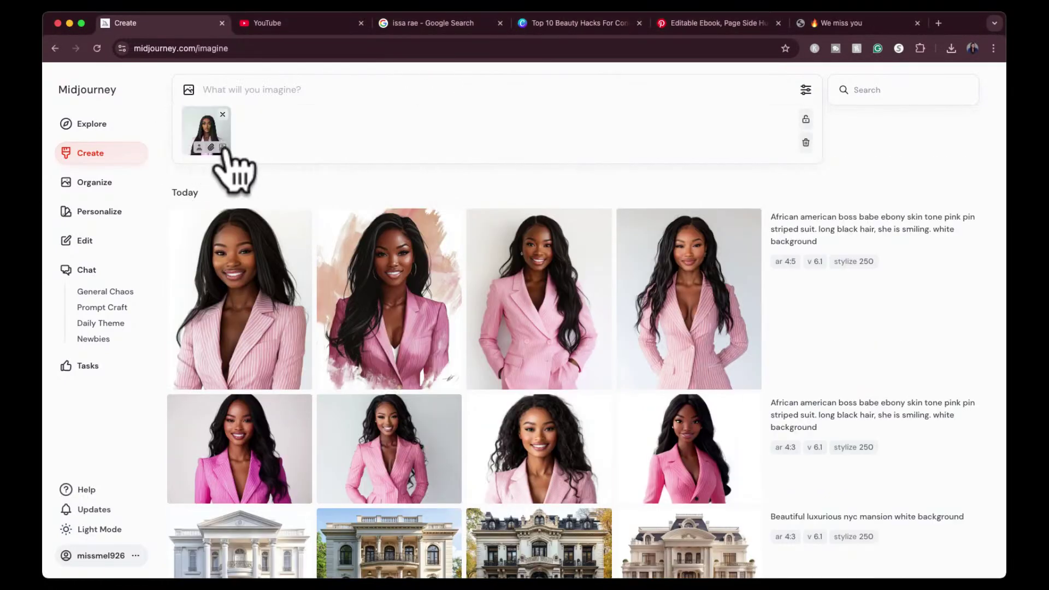
pyautogui.click(961, 242)
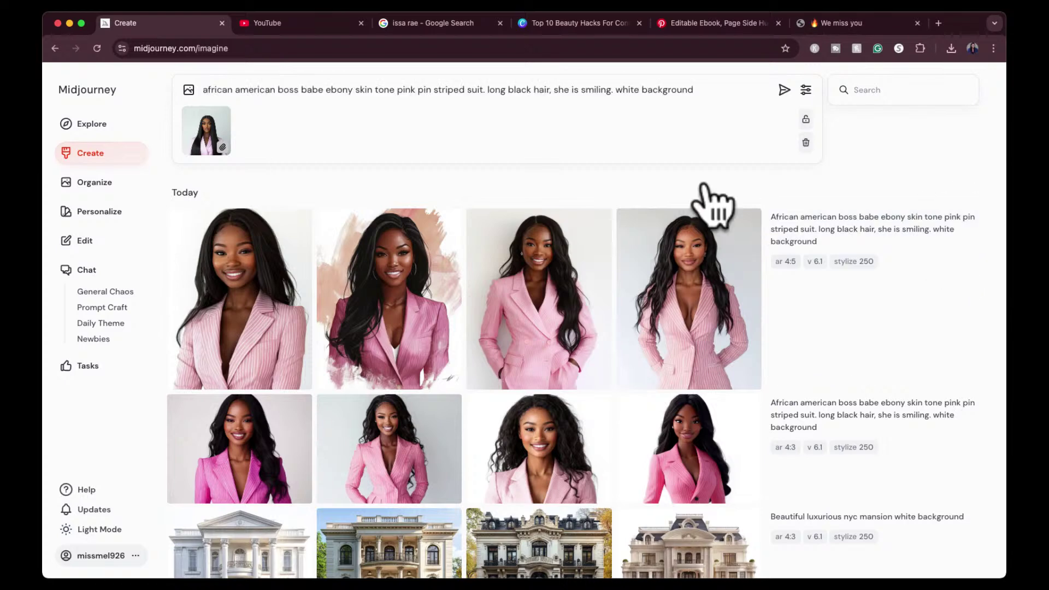
pyautogui.click(784, 89)
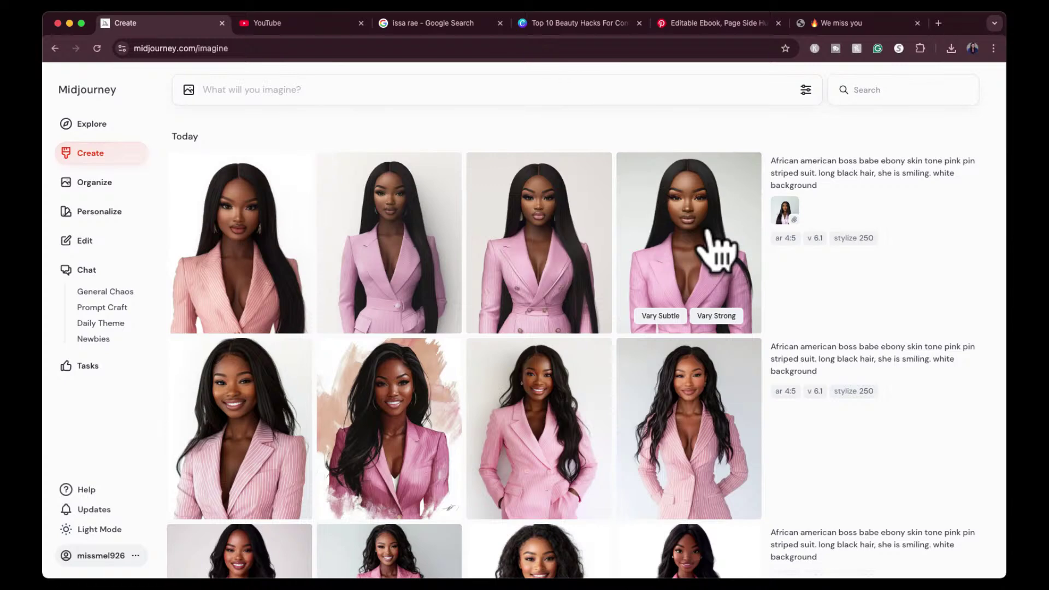
pyautogui.click(714, 251)
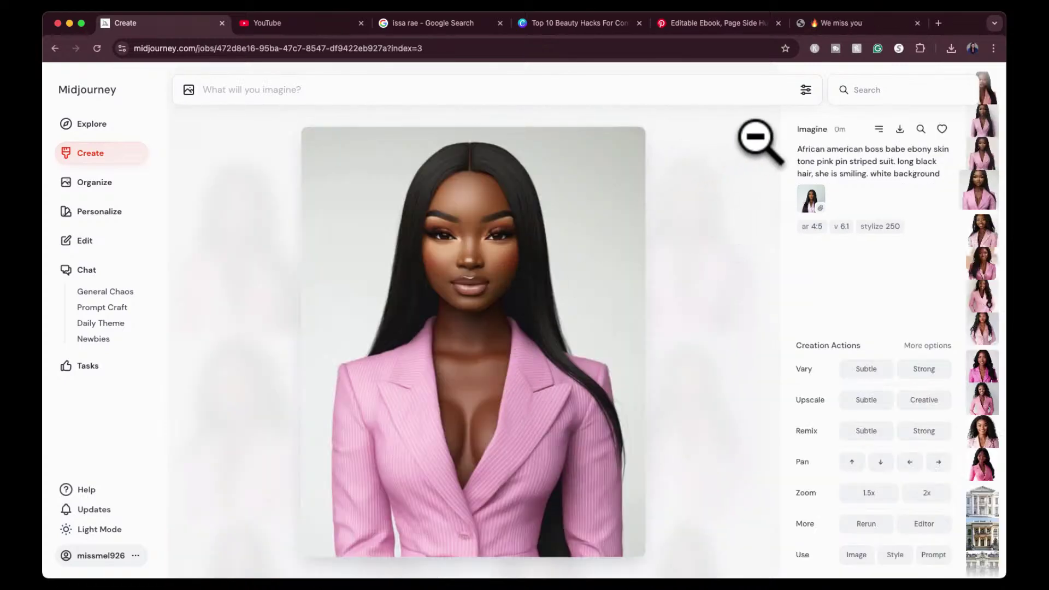
pyautogui.click(761, 129)
# Step: Find an earlier image's personalize cbo973a parameter in the creation history and generate the boss babe prompt with it, without a reference image
pyautogui.scroll(-15, 854, 375)
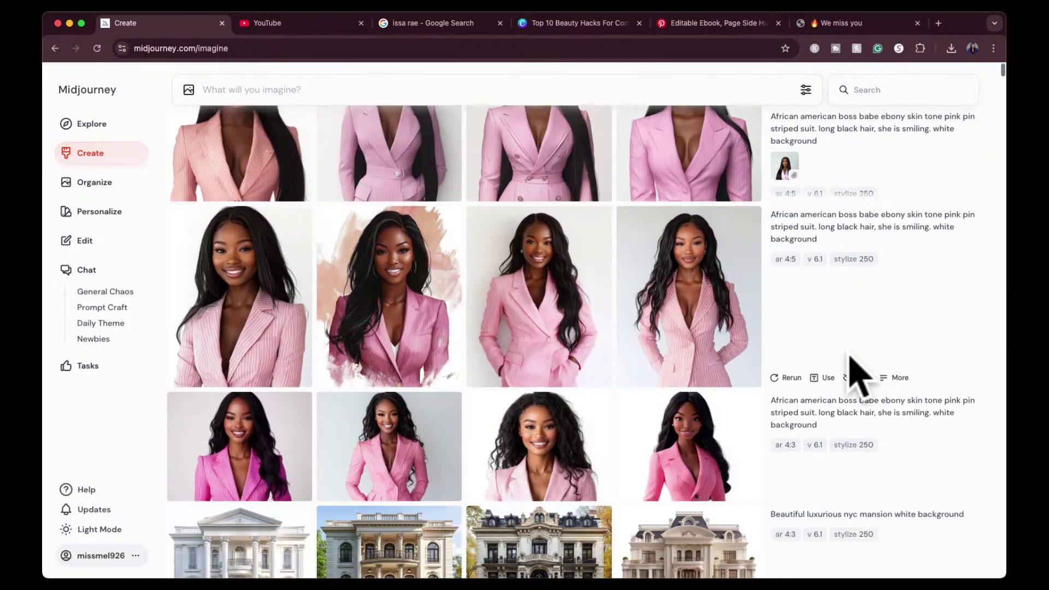
pyautogui.scroll(-15, 850, 356)
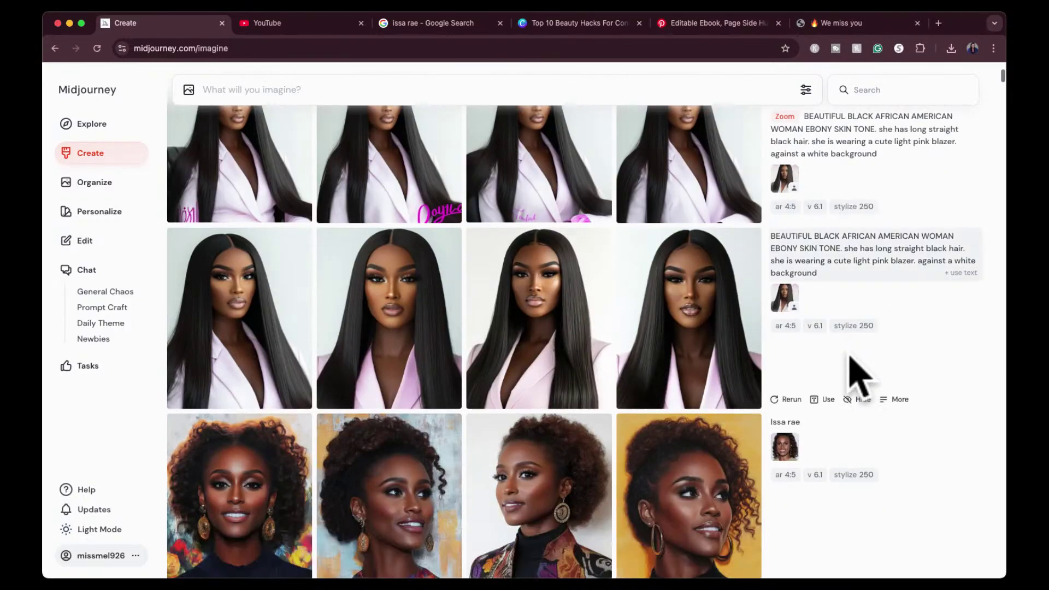
pyautogui.scroll(-10, 853, 377)
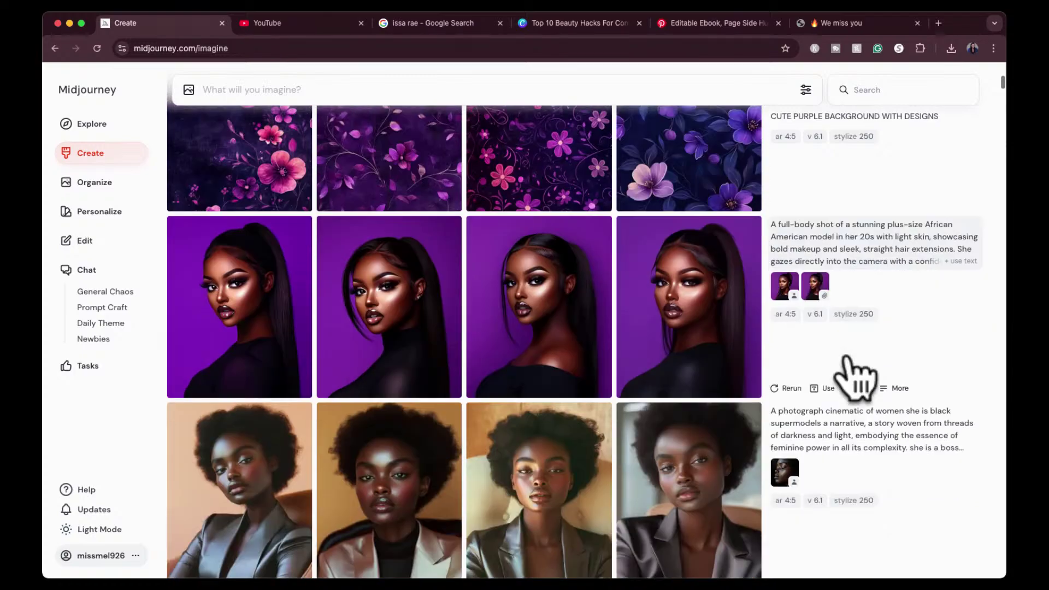
pyautogui.scroll(-15, 863, 344)
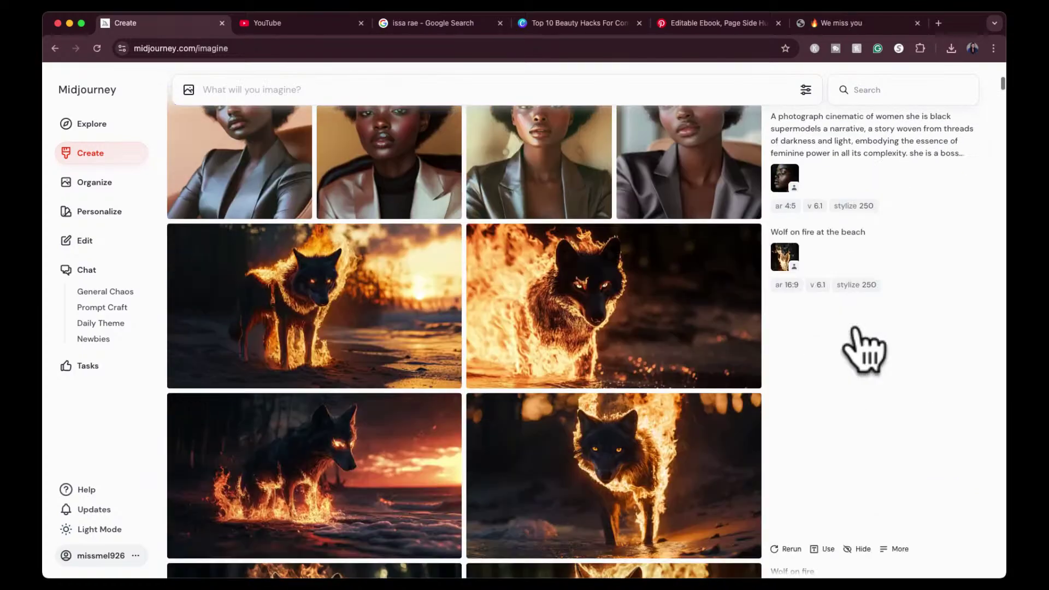
pyautogui.scroll(-15, 869, 349)
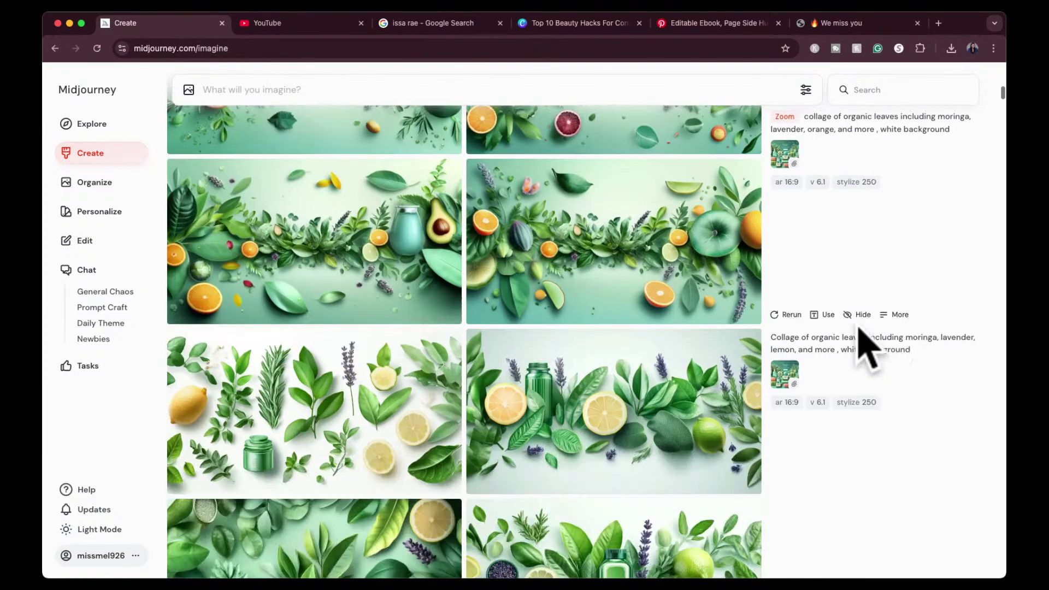
pyautogui.scroll(-15, 869, 350)
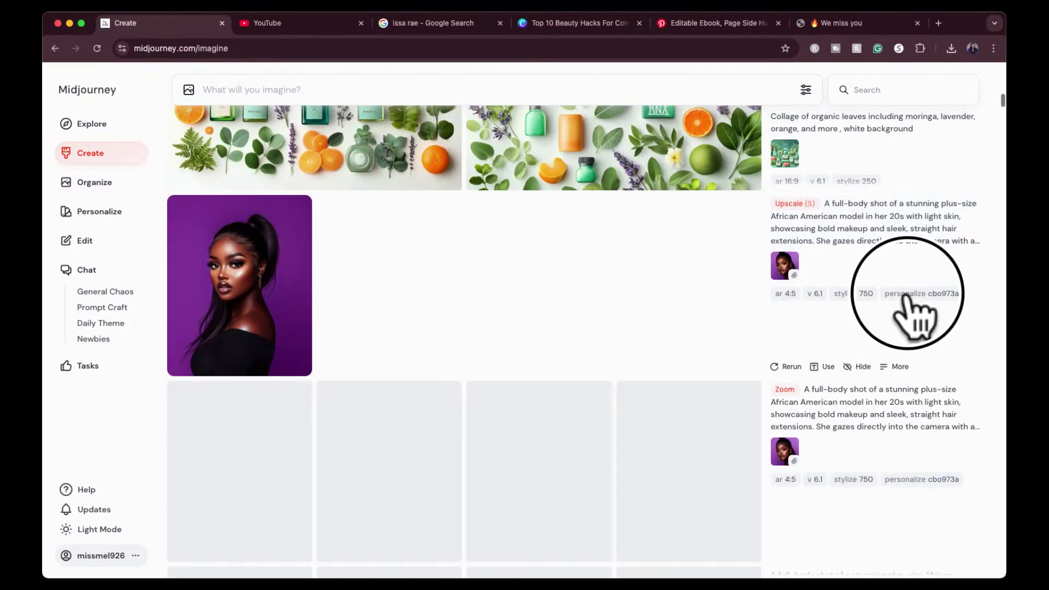
pyautogui.click(909, 294)
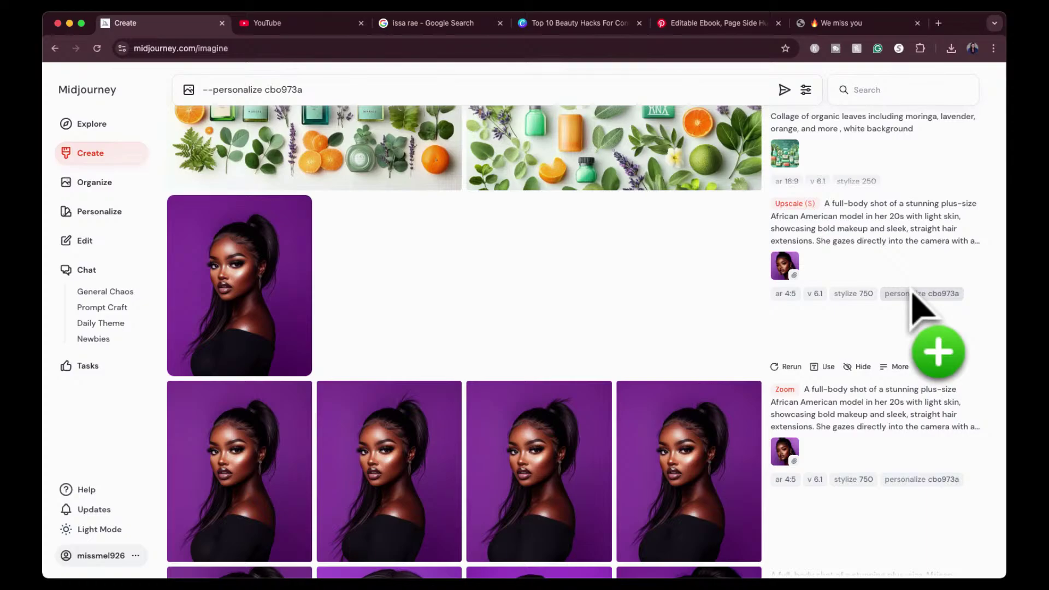
pyautogui.scroll(15, 890, 246)
pyautogui.scroll(20, 888, 236)
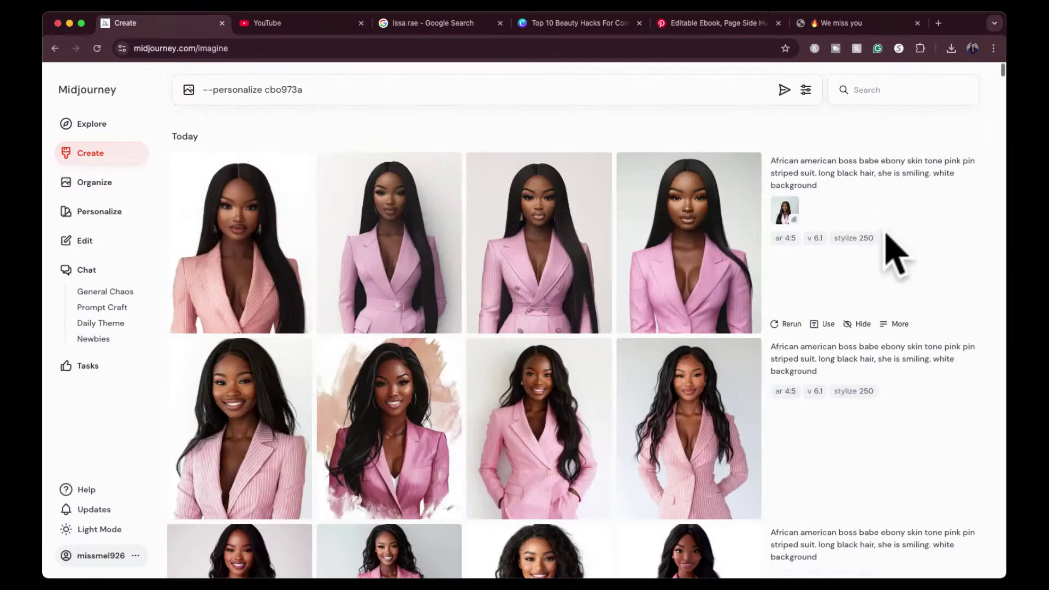
pyautogui.click(945, 199)
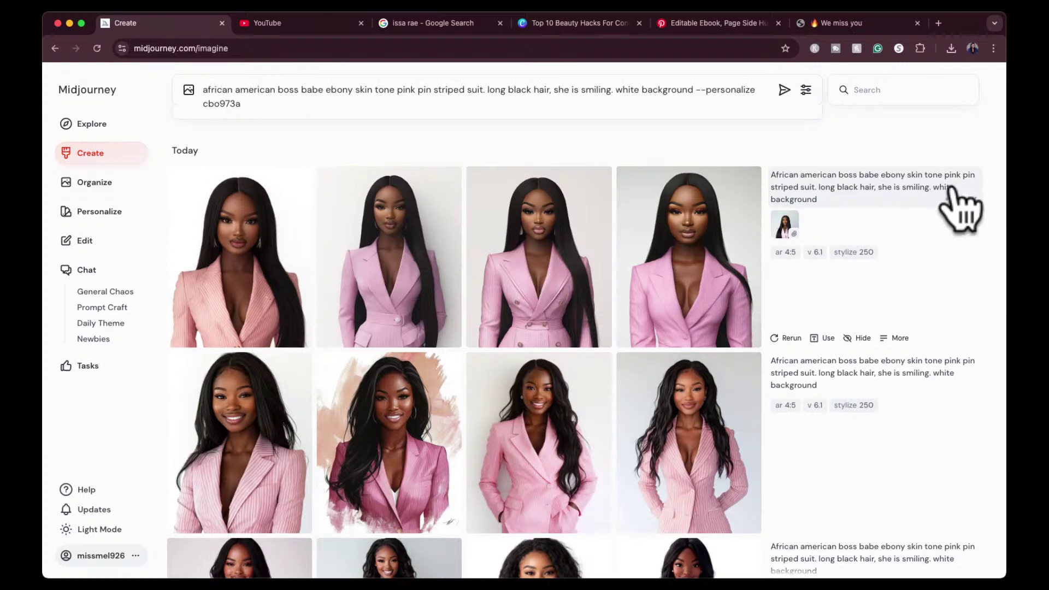
pyautogui.click(785, 89)
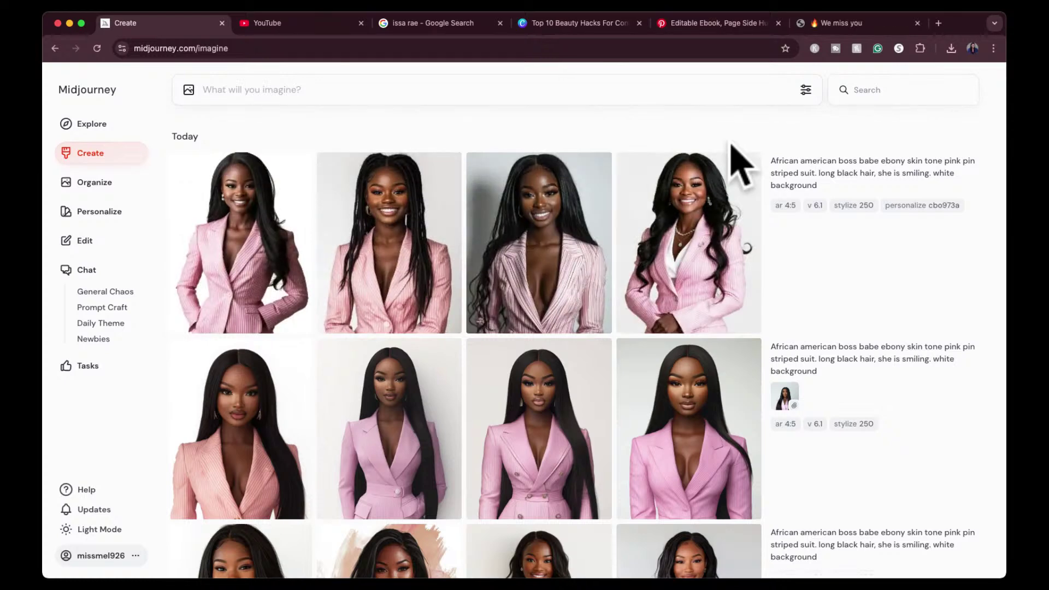
# Step: Compare the four personalized boss babe images enlarged one by one, and return to the image overview
pyautogui.click(705, 210)
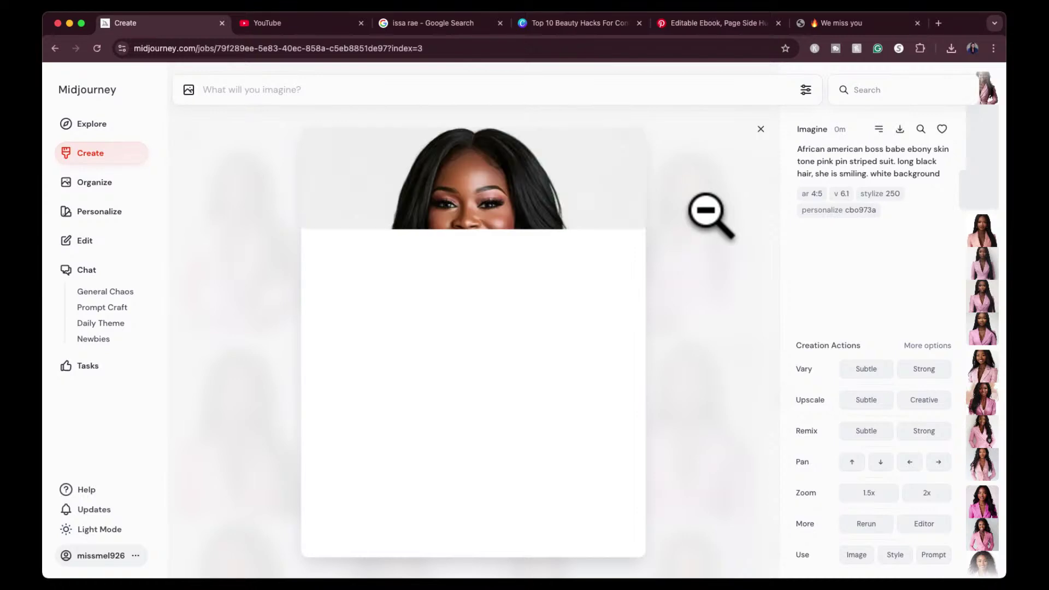
pyautogui.press('Left')
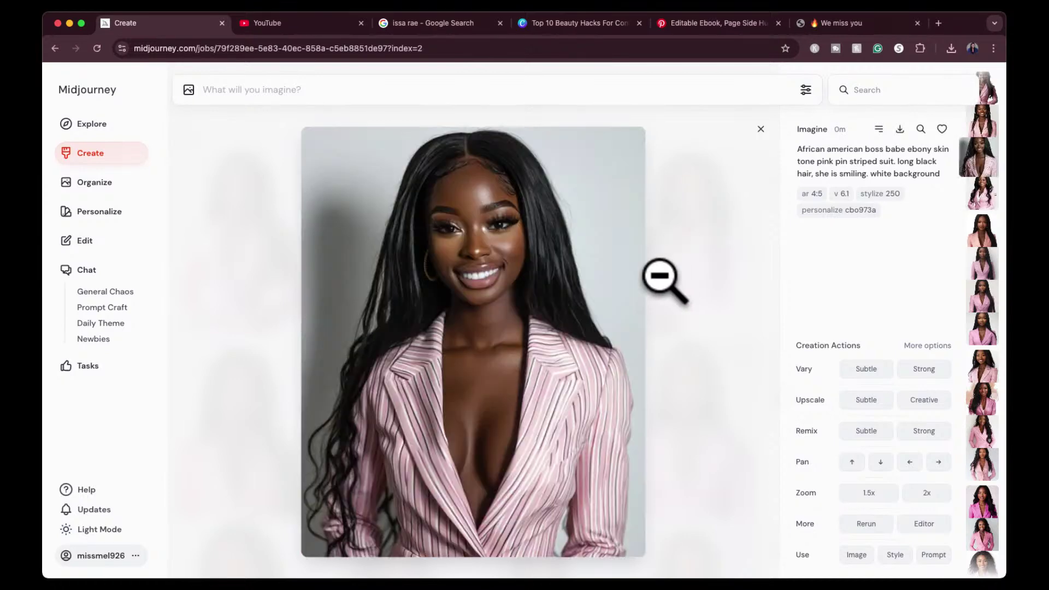
pyautogui.press('Left')
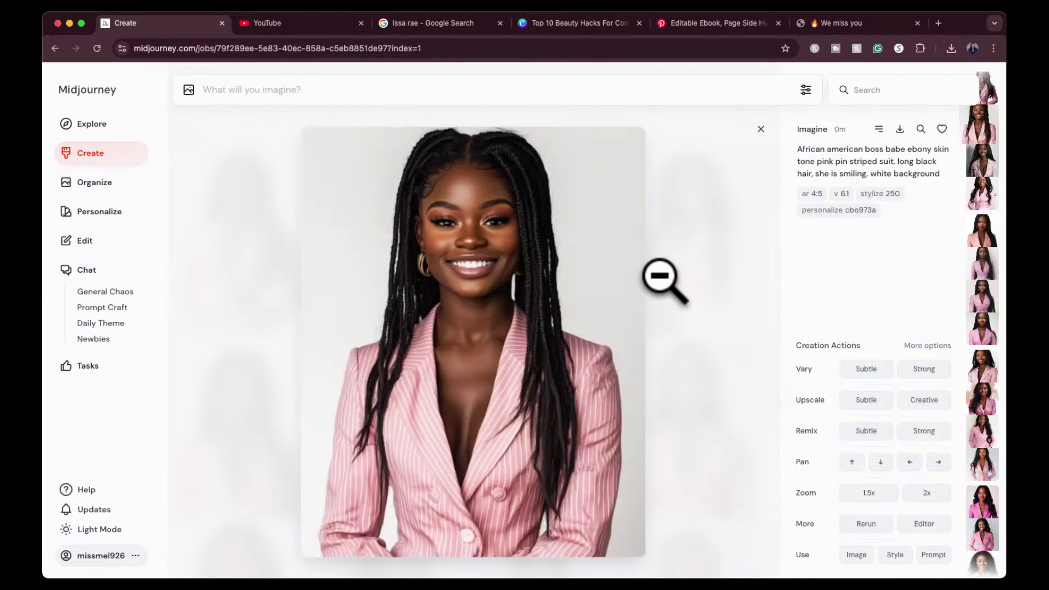
pyautogui.press('Right')
pyautogui.press('Left')
pyautogui.press('Left')
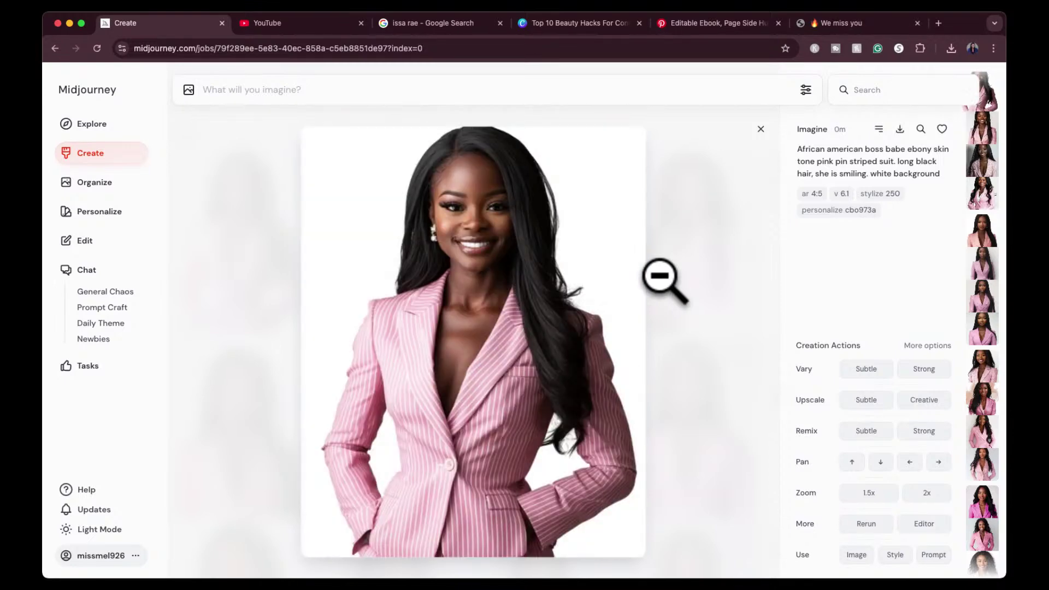
pyautogui.click(760, 129)
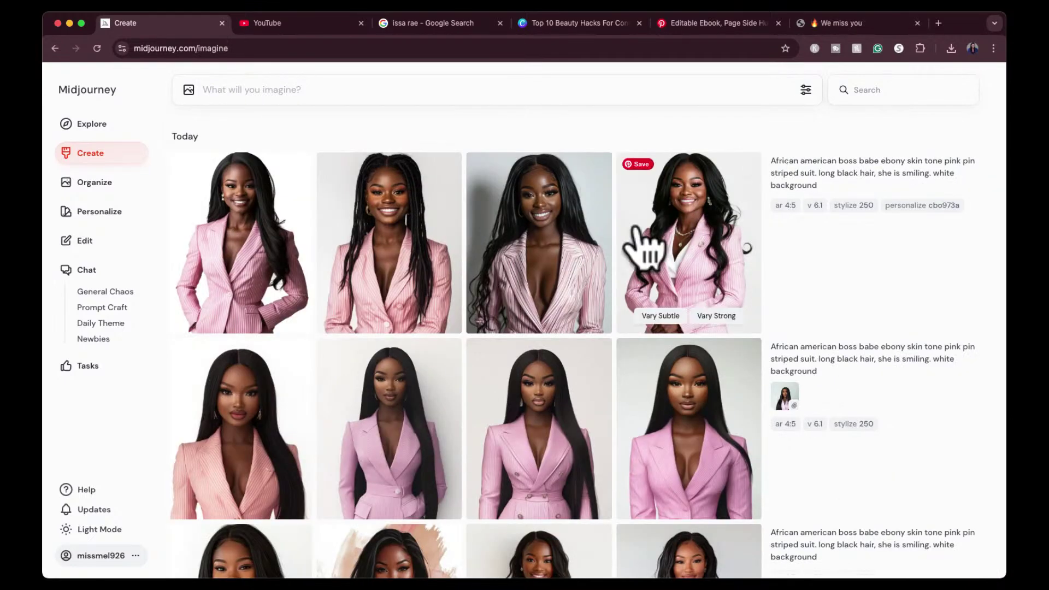
# Step: View the fourth boss babe image from the reference-photo set enlarged, and return to the image overview
pyautogui.scroll(-3, 333, 429)
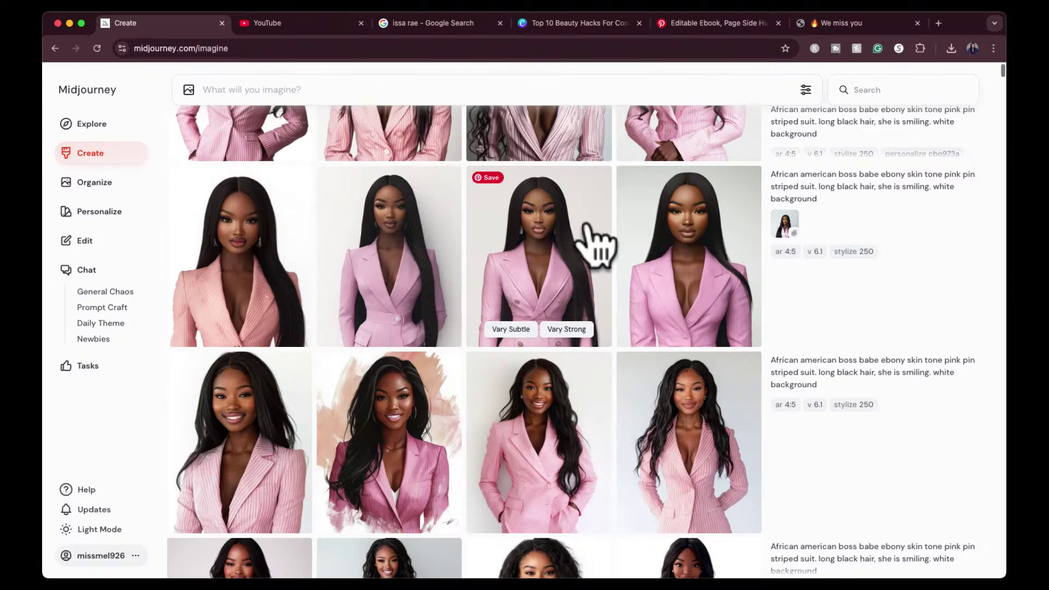
pyautogui.click(690, 256)
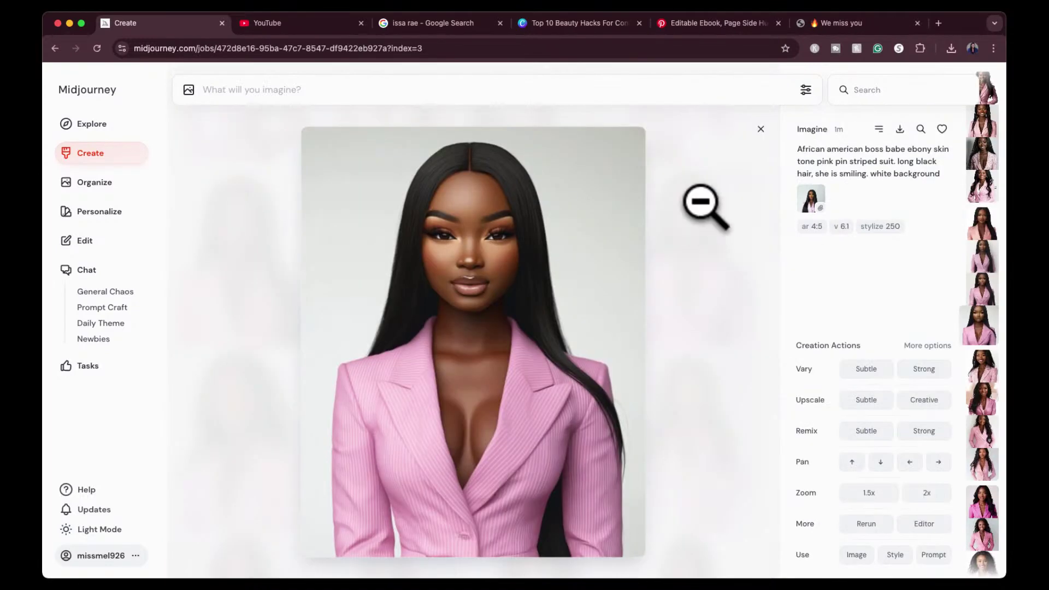
pyautogui.click(760, 129)
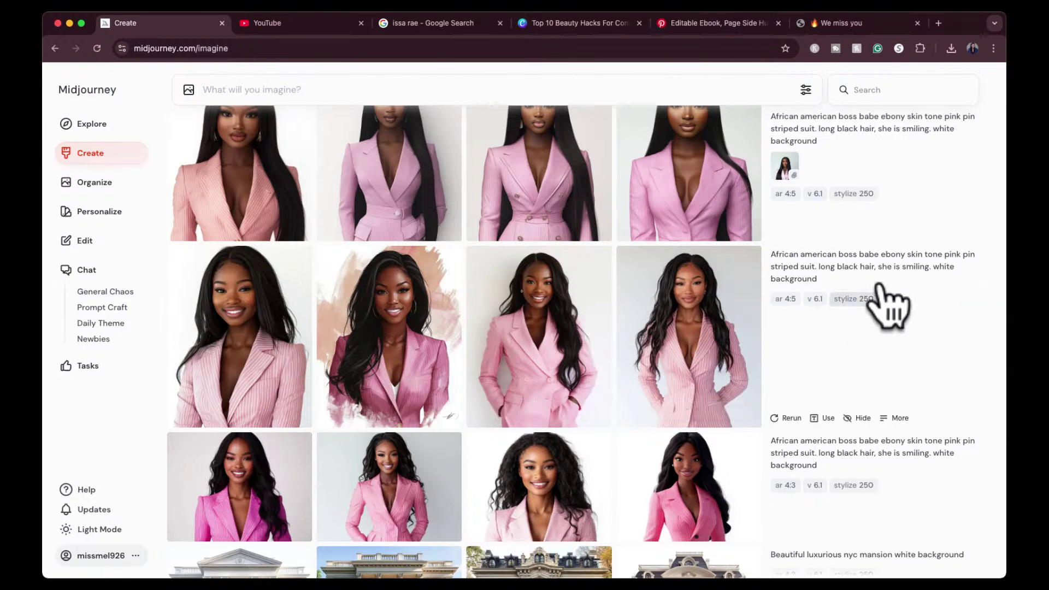
# Step: Reuse the boss babe prompt that has no reference image or personalization, and lower its stylization to around a tenth of the range
pyautogui.click(962, 278)
pyautogui.moveTo(930, 305); pyautogui.dragTo(822, 38)
pyautogui.click(806, 90)
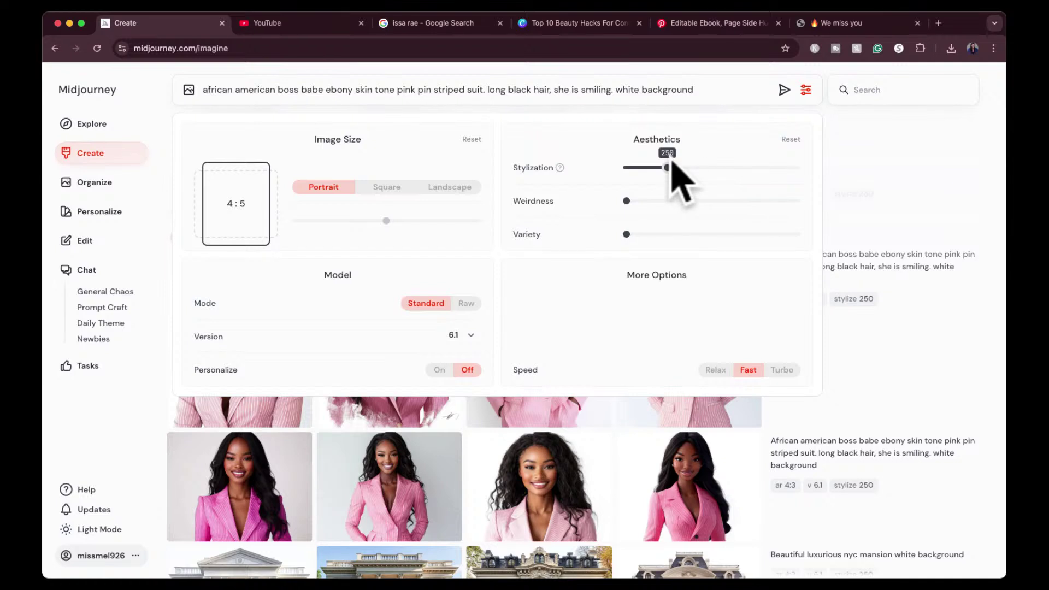
pyautogui.click(640, 168)
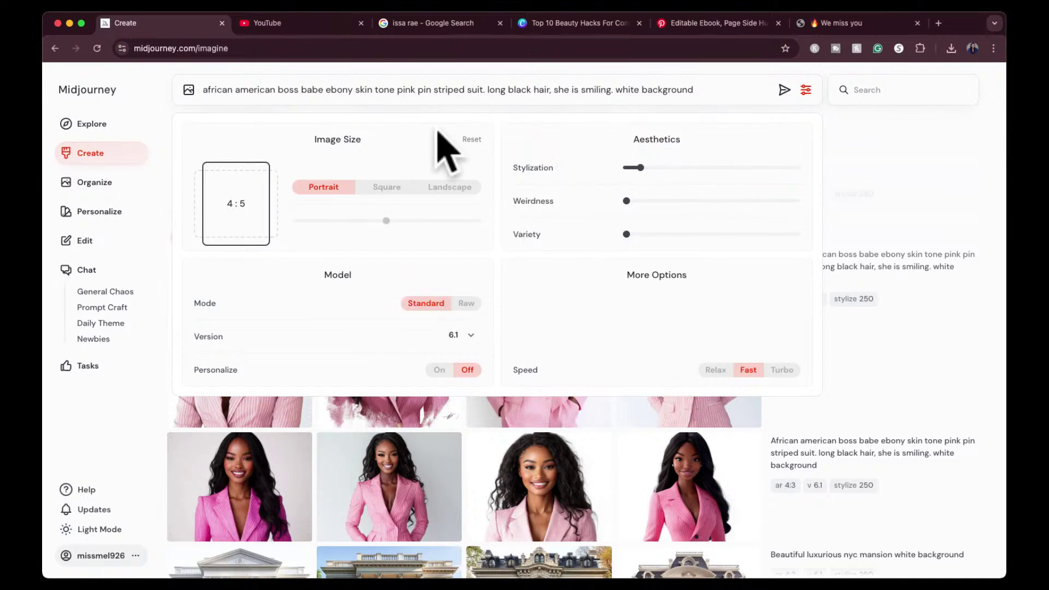
# Step: Insert "straight" before "black hair" in the boss babe prompt
pyautogui.click(580, 88)
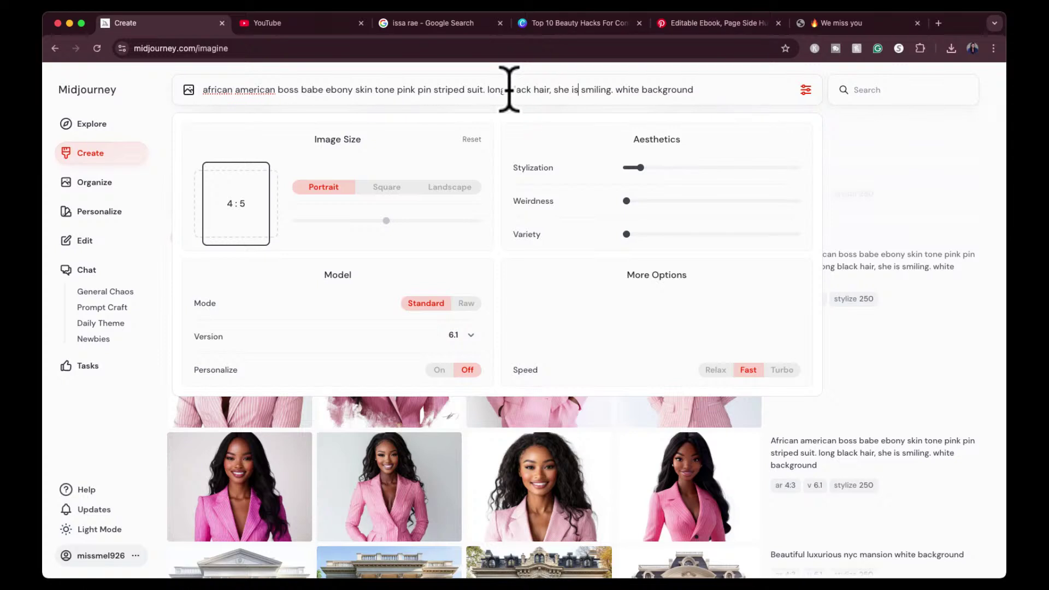
pyautogui.write('straig')
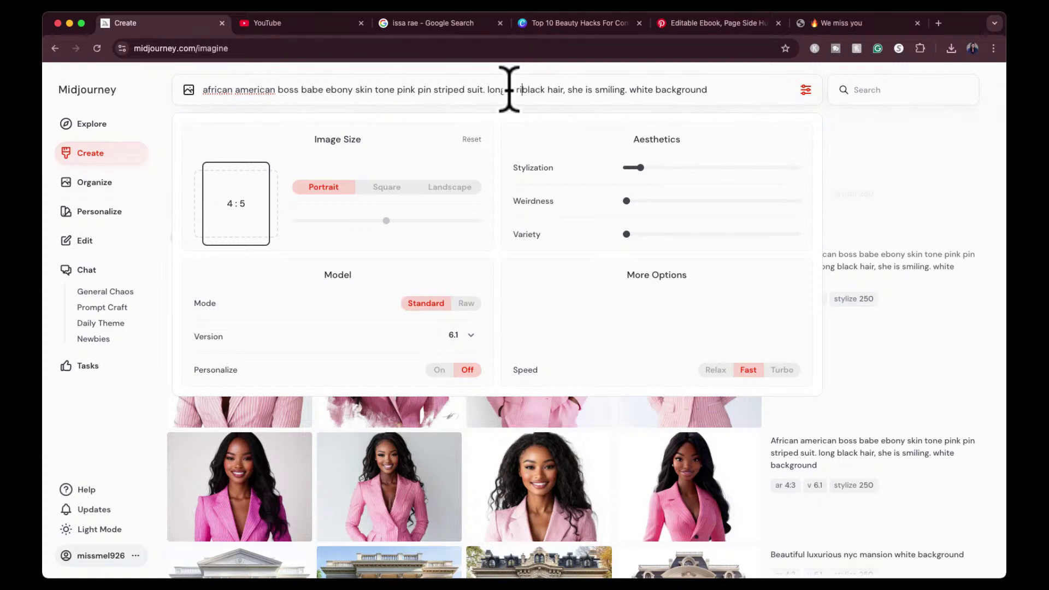
pyautogui.press('BackSpace')
pyautogui.press('BackSpace')
pyautogui.write('aight')
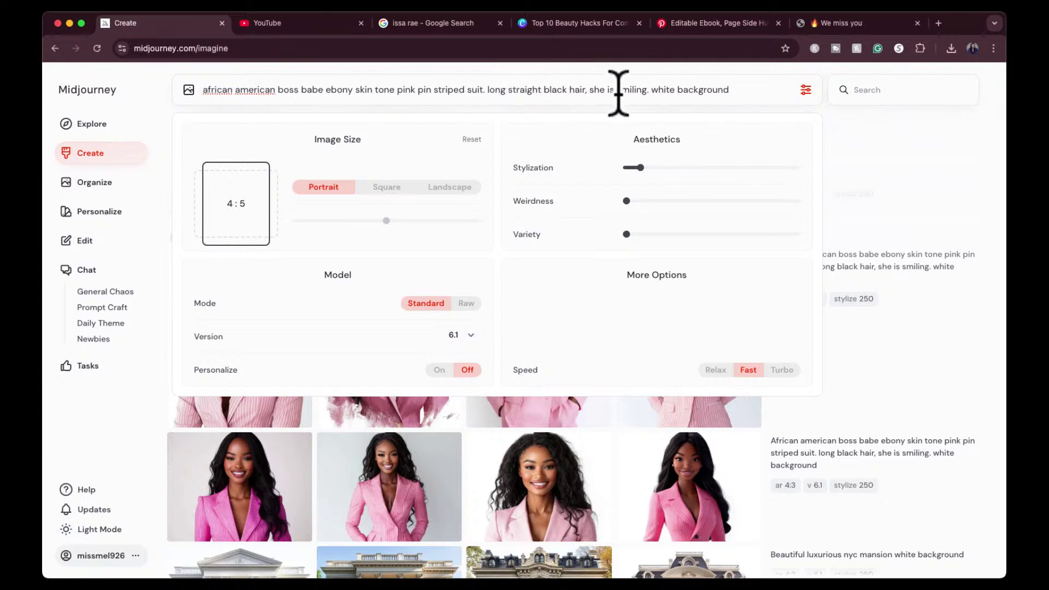
# Step: Add ", flawless makeup, 4k, long eyelashes, blush." after "she is smiling" in the prompt and generate the images
pyautogui.click(647, 93)
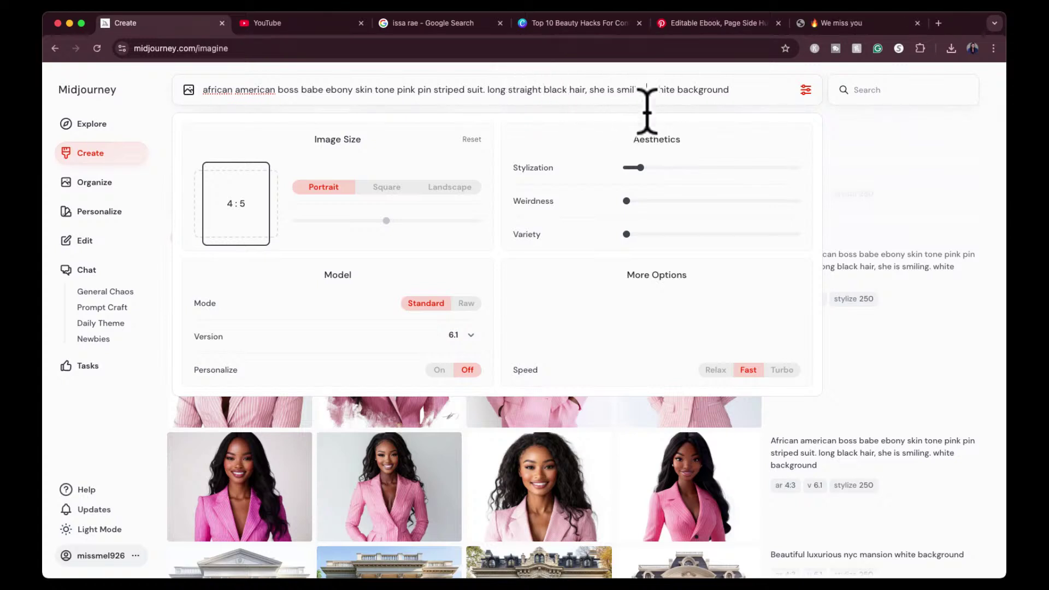
pyautogui.press('Delete')
pyautogui.write(', flawless makeup.')
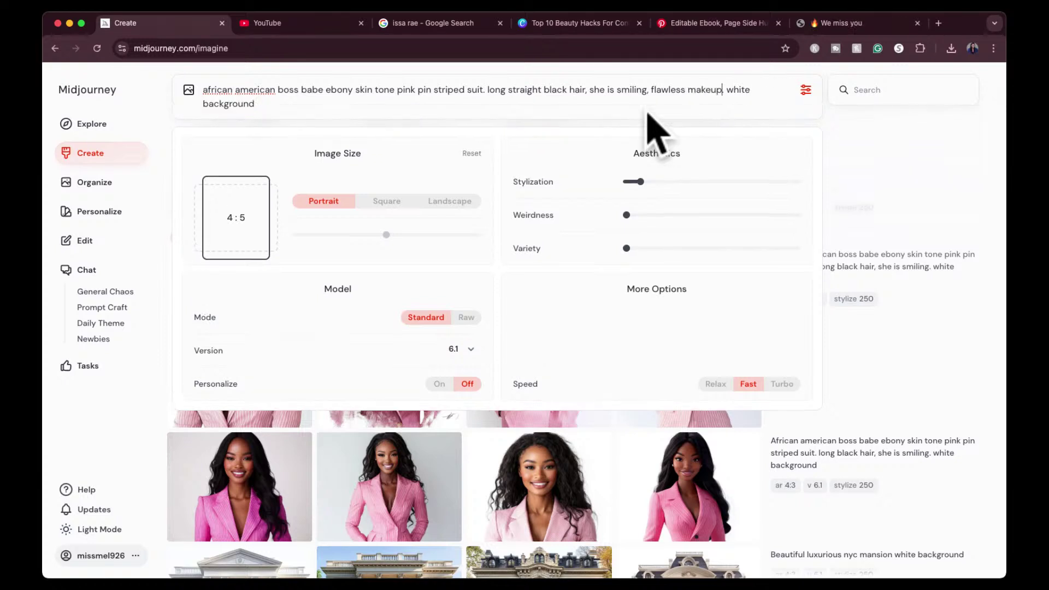
pyautogui.write(', 4k,')
pyautogui.write('long eyelashes., blush.')
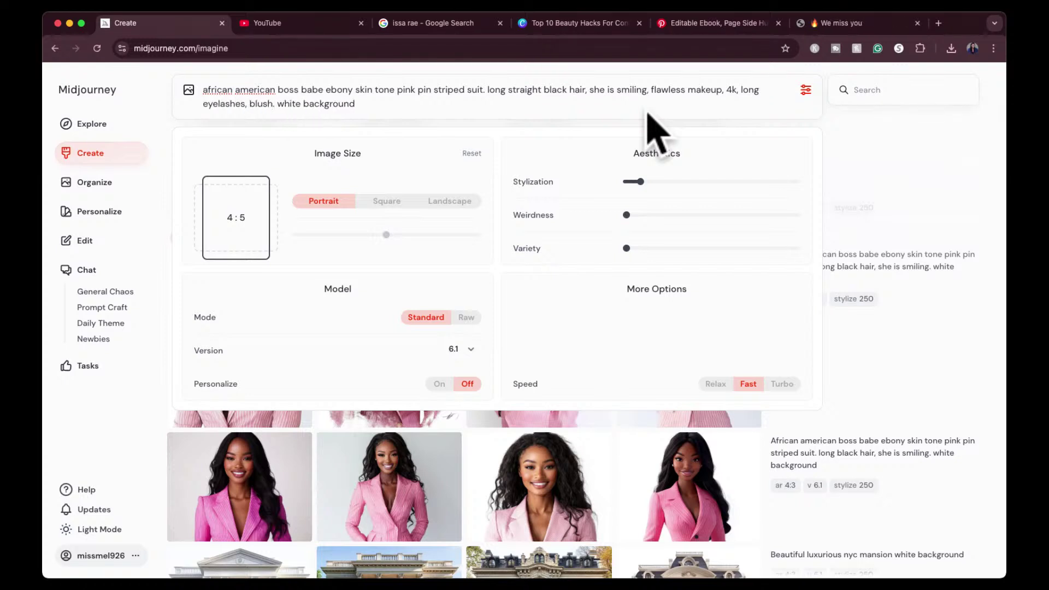
pyautogui.press('Return')
pyautogui.click(806, 89)
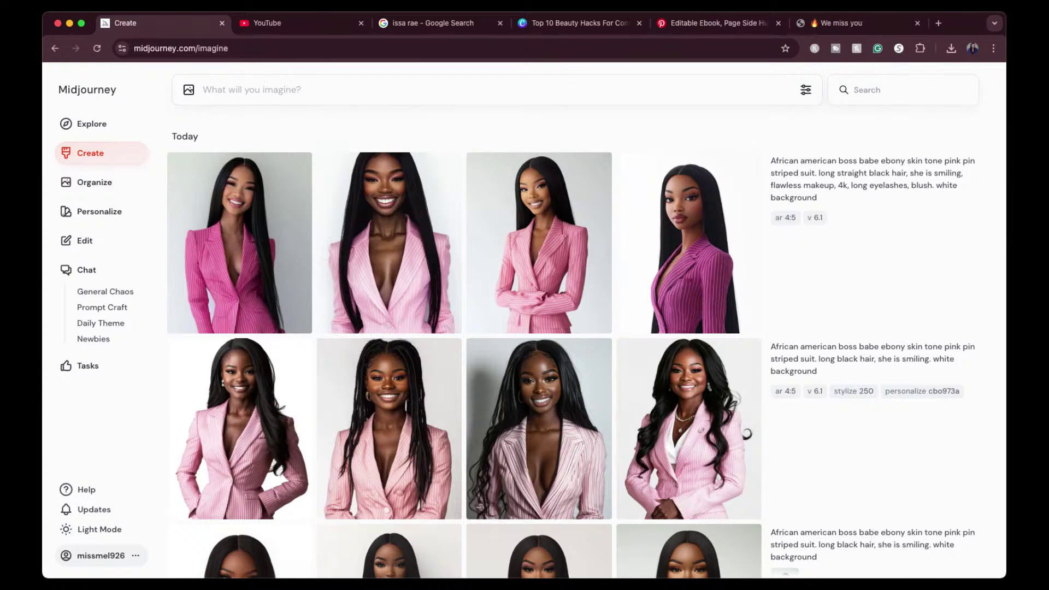
# Step: Compare the four new straight-haired boss babe images enlarged one by one, and return to the image overview
pyautogui.click(375, 256)
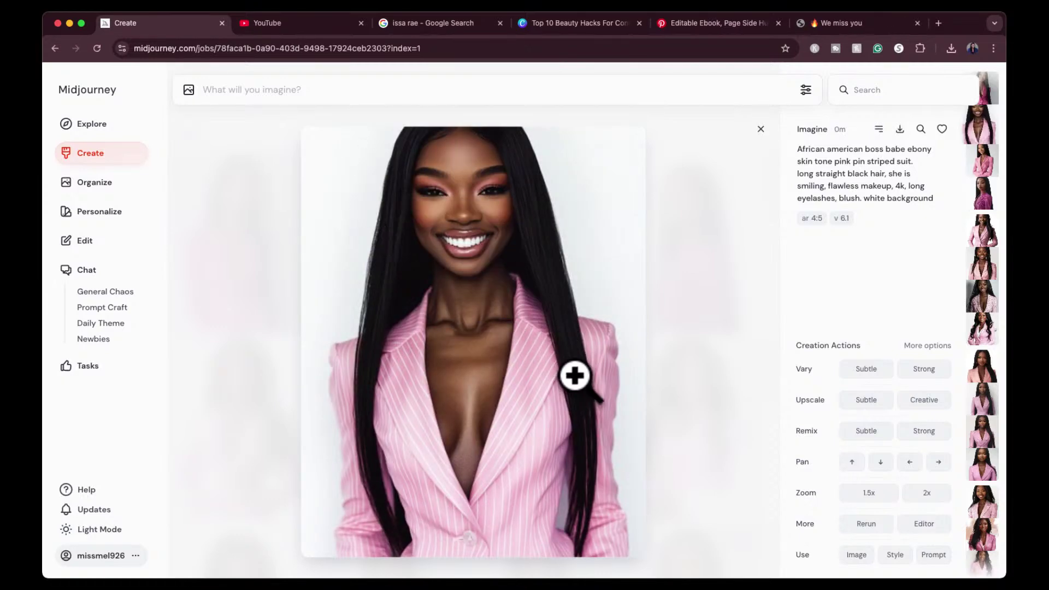
pyautogui.click(761, 129)
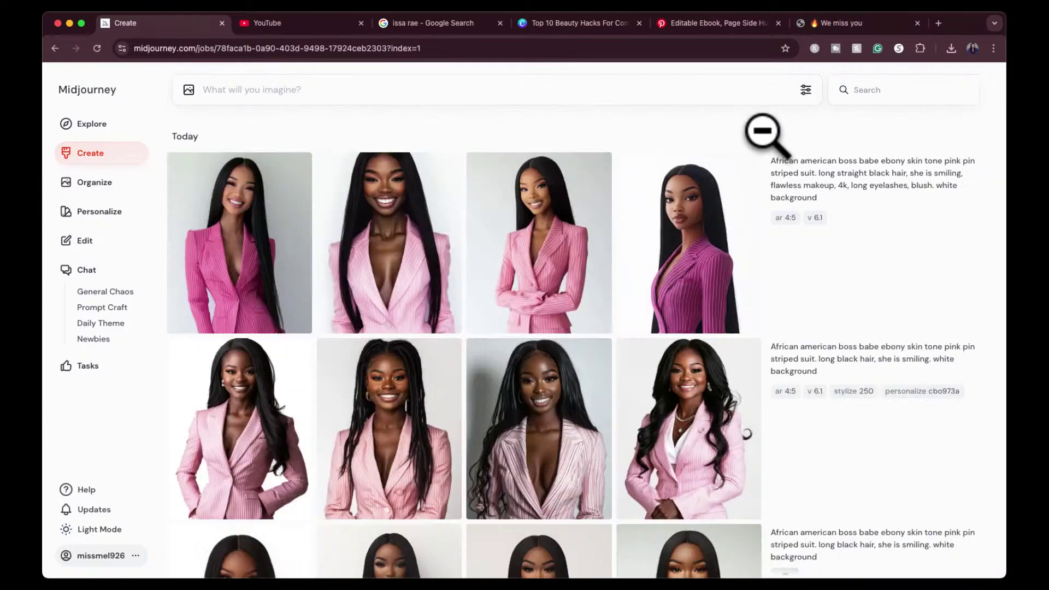
pyautogui.click(538, 257)
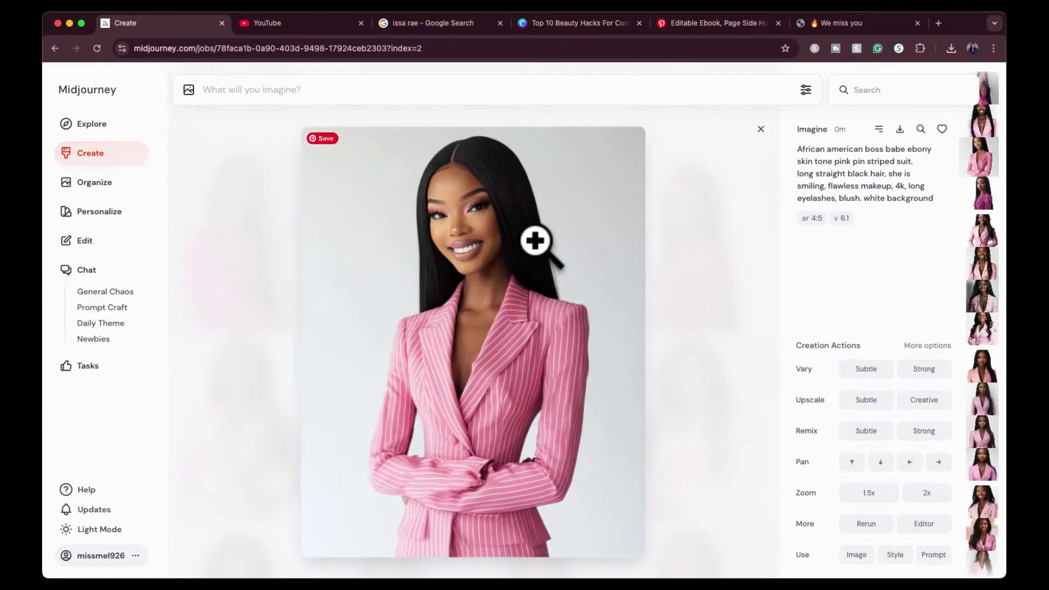
pyautogui.click(759, 129)
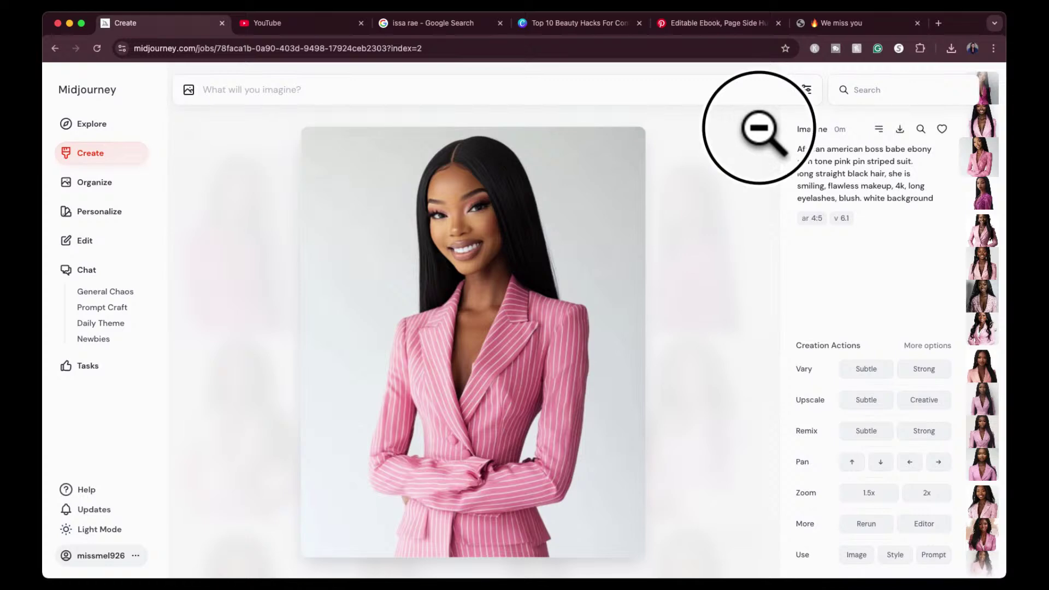
pyautogui.click(252, 233)
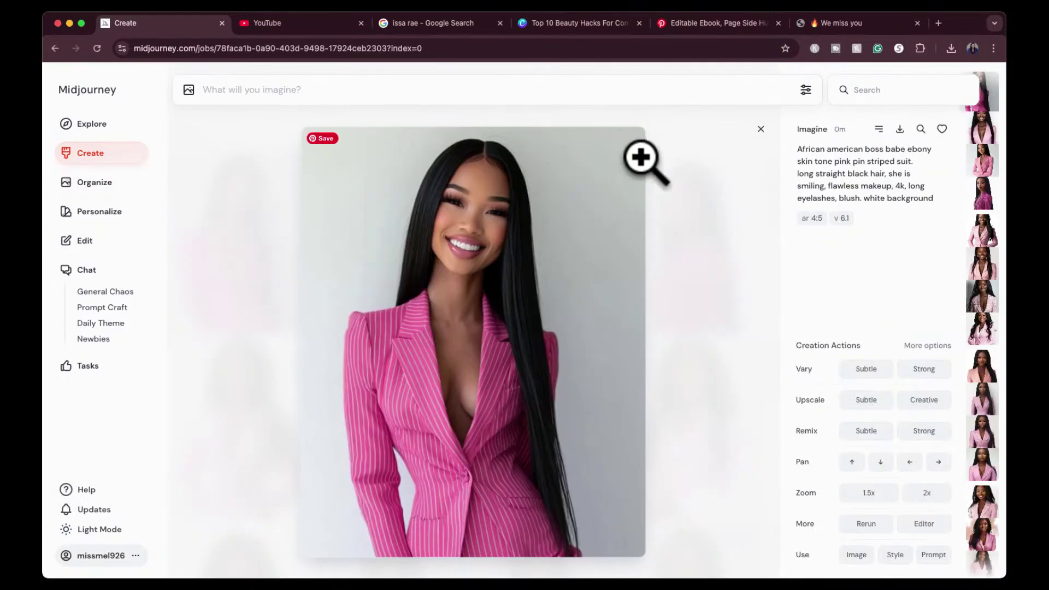
pyautogui.click(760, 130)
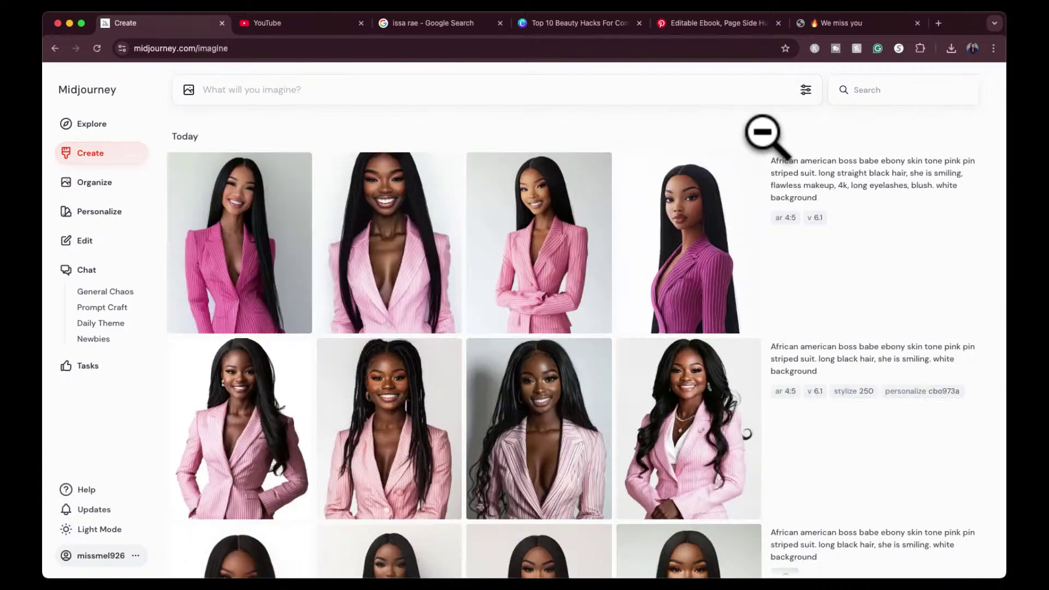
pyautogui.click(672, 244)
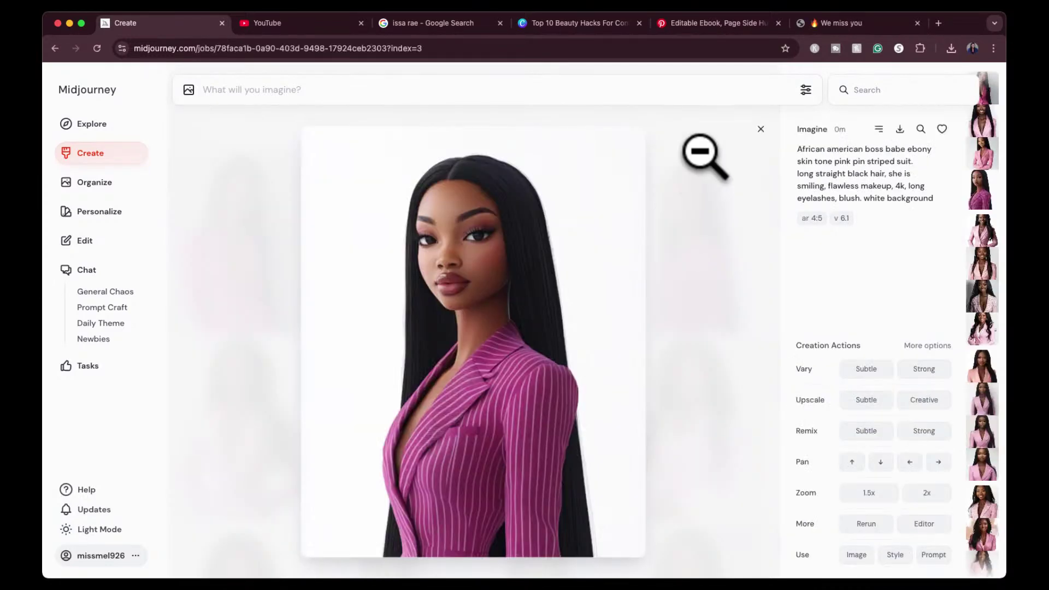
pyautogui.click(760, 129)
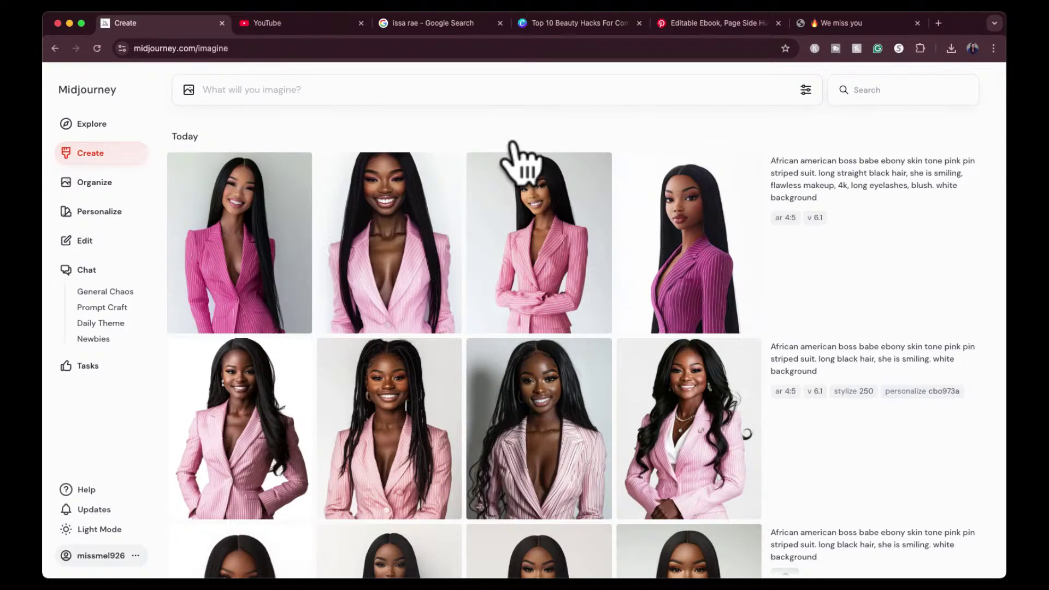
# Step: Generate strong variations of the second straight-haired boss babe image
pyautogui.click(428, 224)
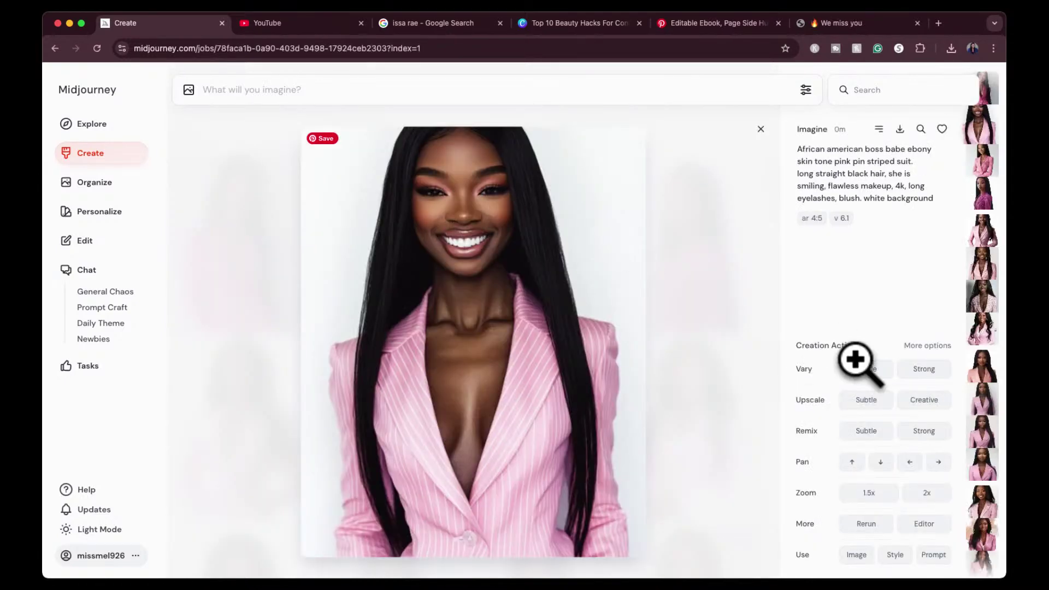
pyautogui.click(926, 371)
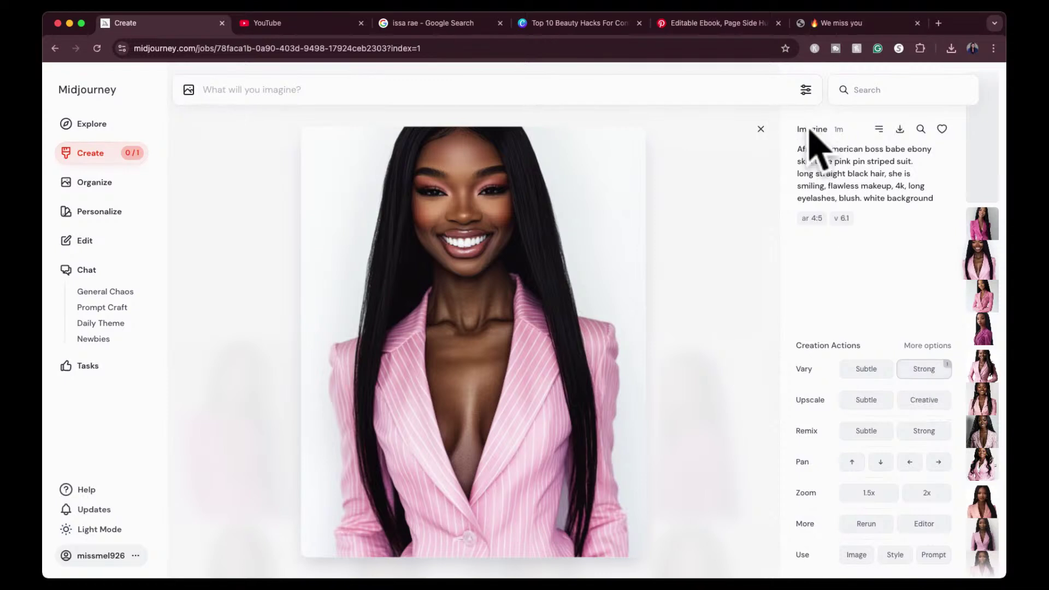
# Step: Try to search for images similar to the enlarged boss babe image, and reload the Explore page
pyautogui.click(920, 129)
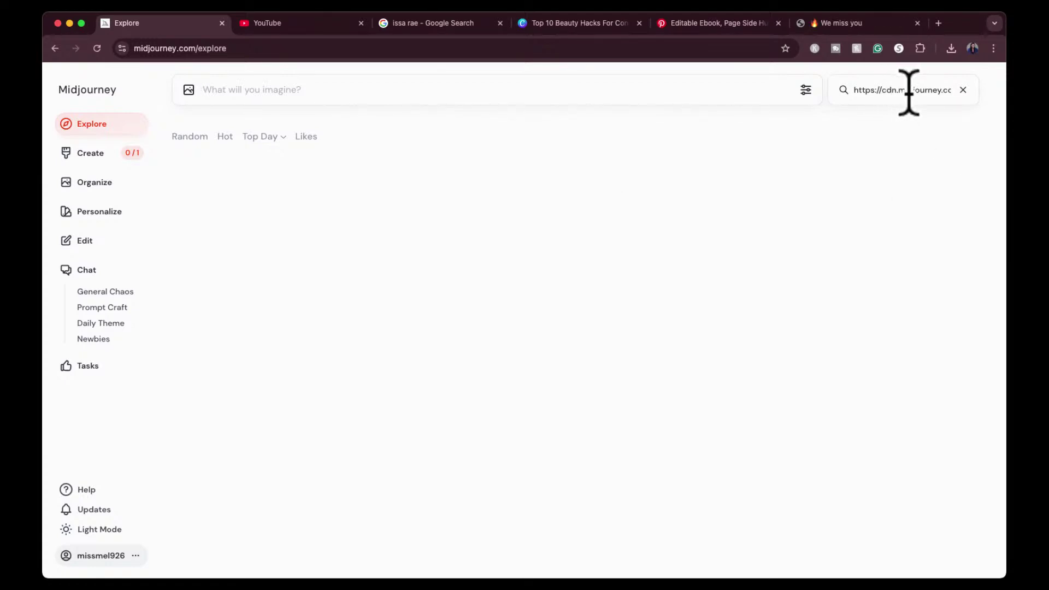
pyautogui.click(574, 48)
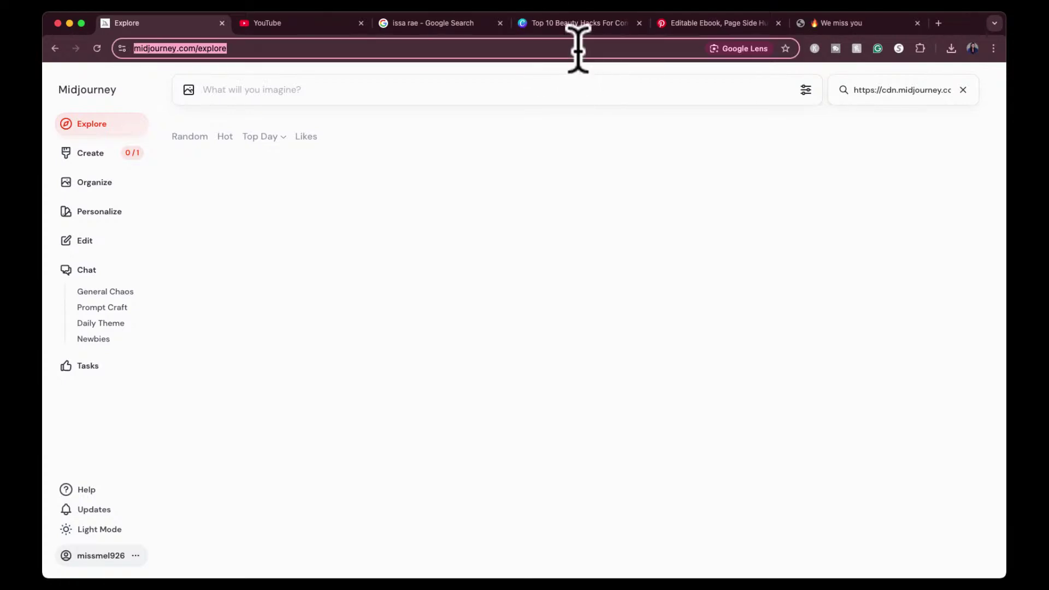
pyautogui.press('Return')
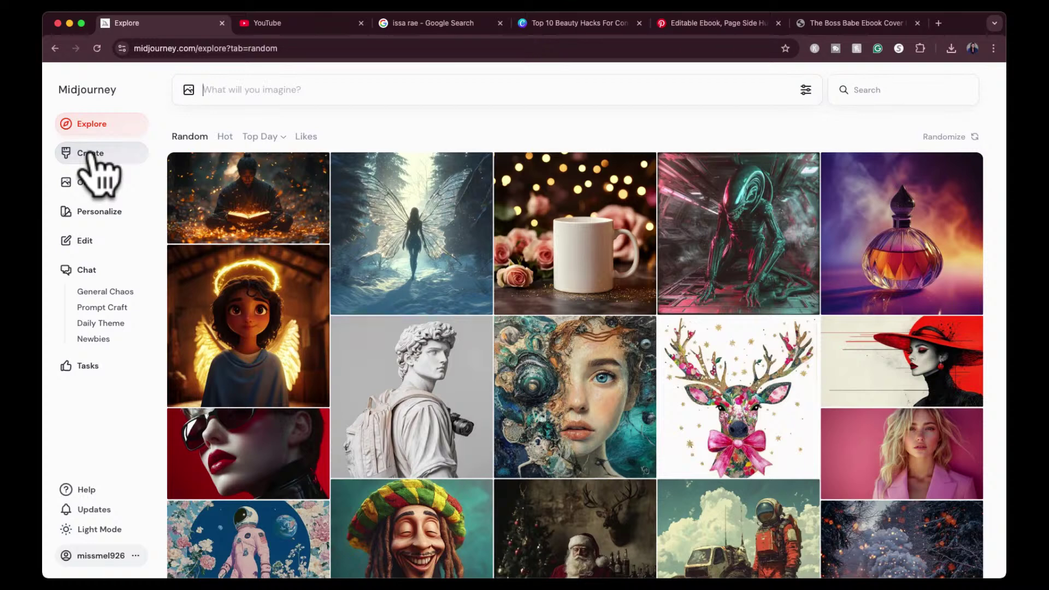
# Step: Reopen the second straight-haired boss babe image from the creation history and search for images similar to it
pyautogui.click(90, 159)
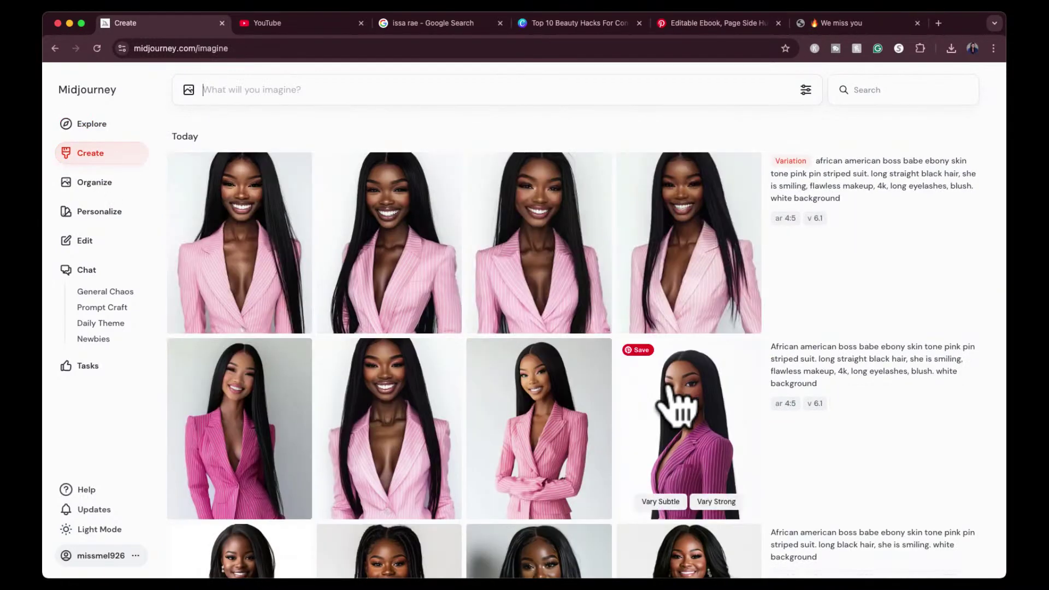
pyautogui.scroll(-3, 678, 407)
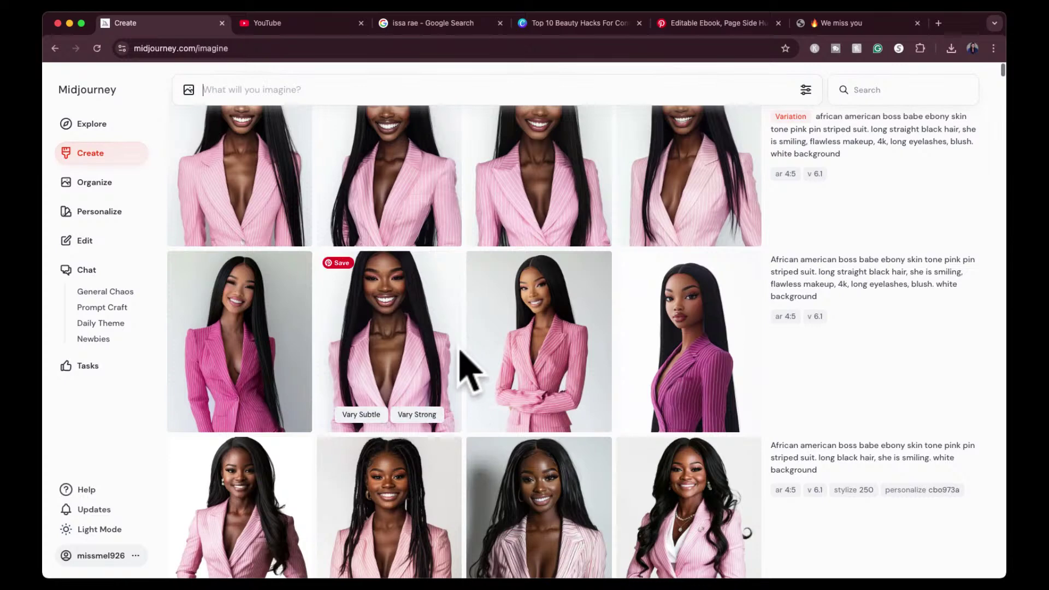
pyautogui.click(420, 347)
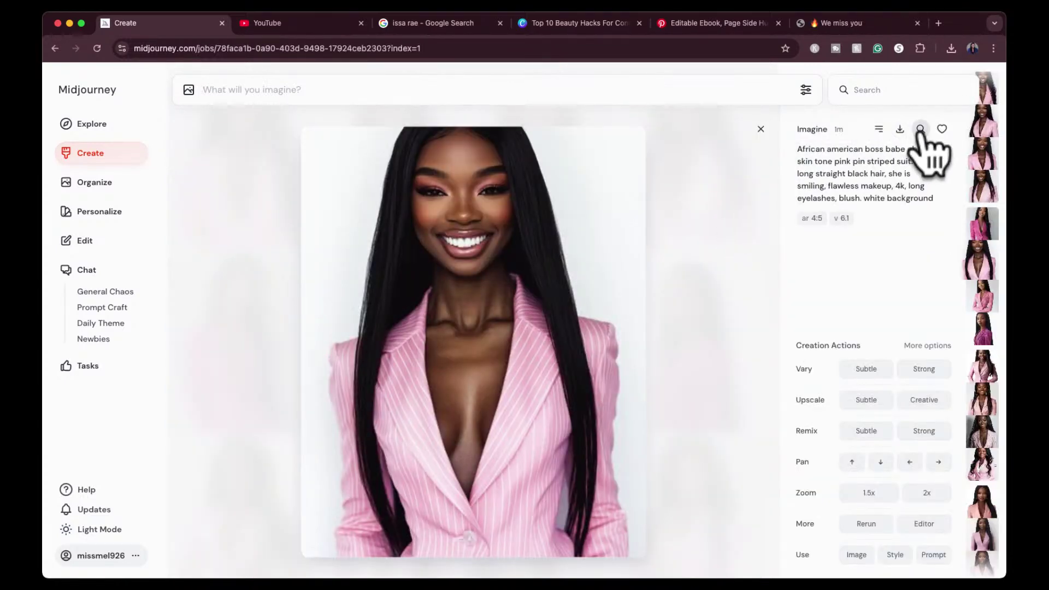
pyautogui.click(920, 129)
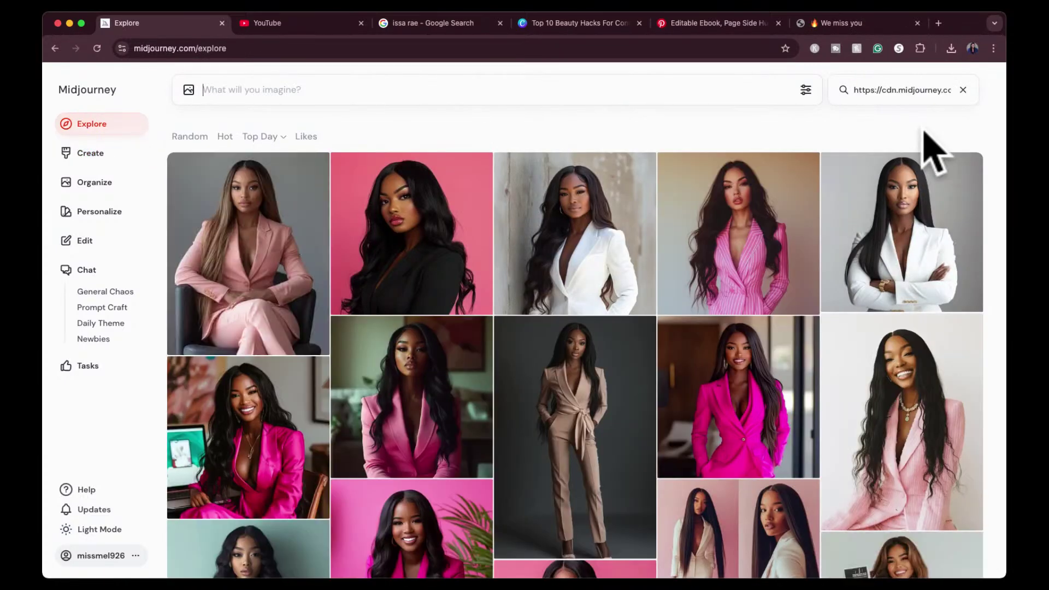
# Step: Browse the similar community images enlarged one after another with their prompts, starting from the woman in a black suit on pink
pyautogui.moveTo(768, 225)
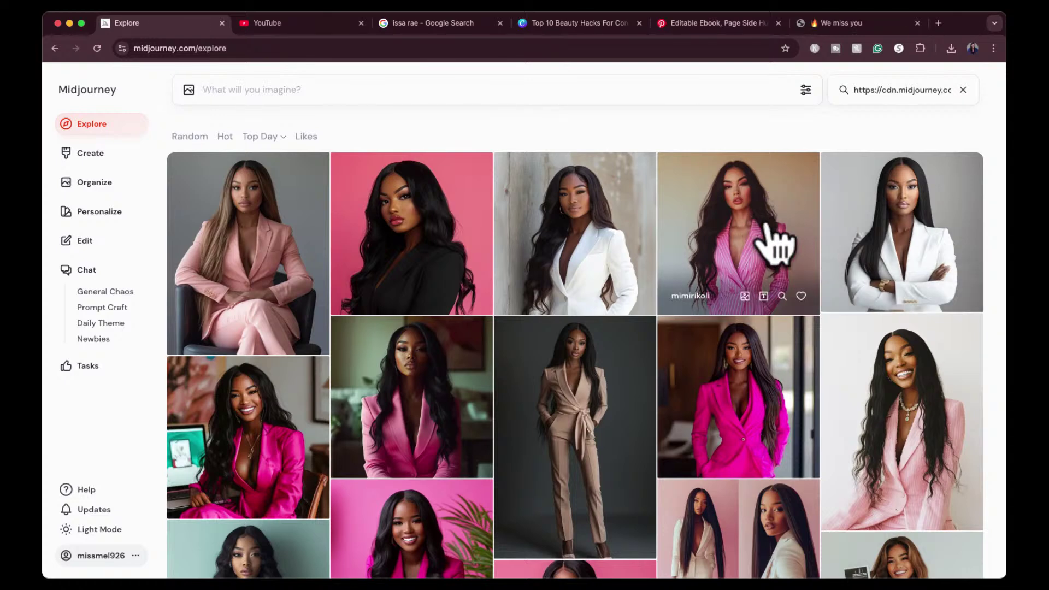
pyautogui.scroll(-1, 761, 305)
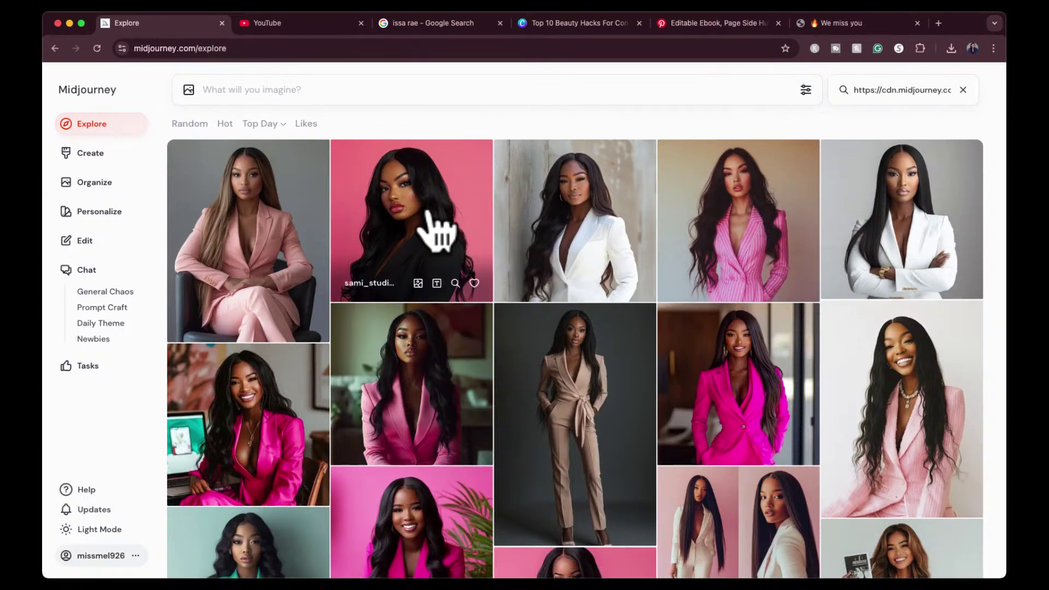
pyautogui.click(437, 233)
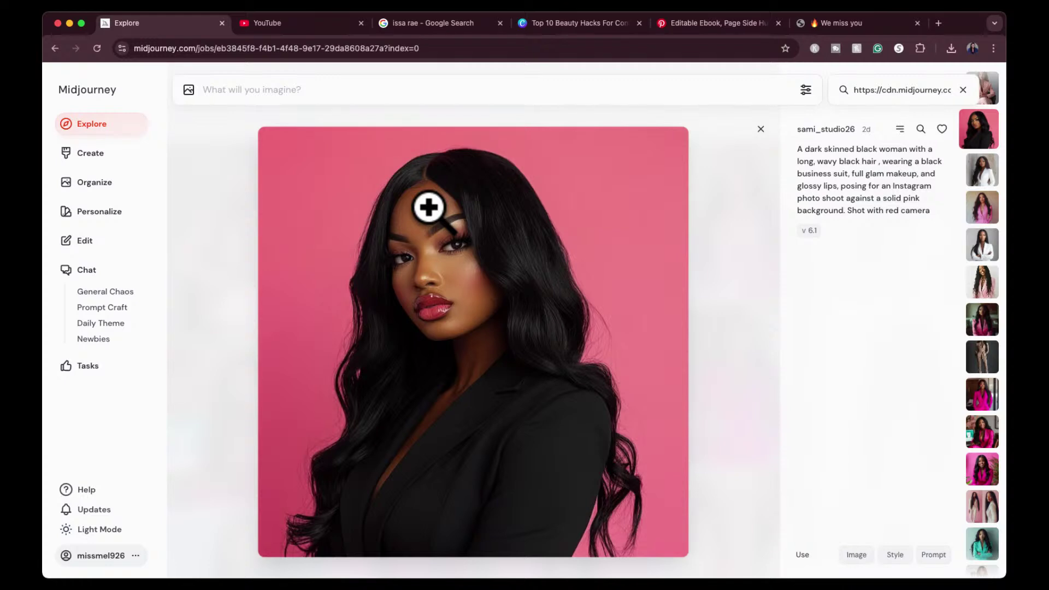
pyautogui.press('Down')
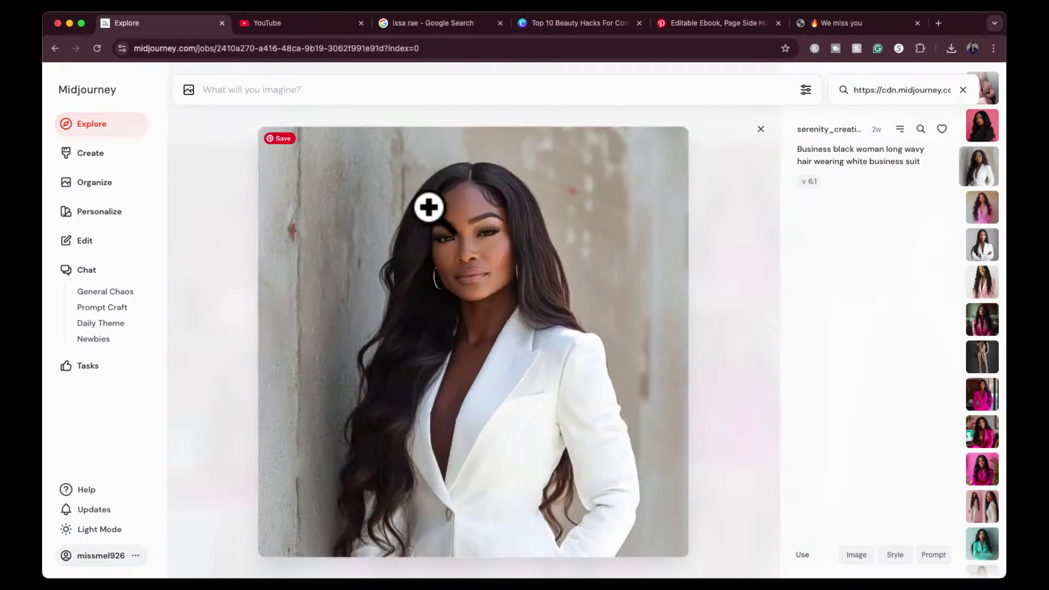
pyautogui.press('Down')
pyautogui.press('Down')
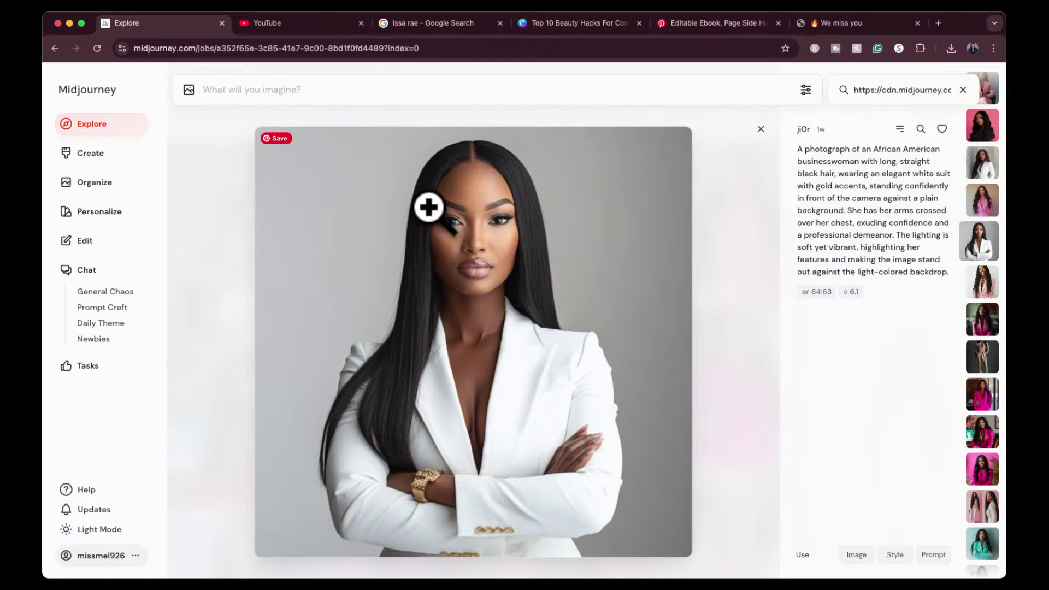
pyautogui.press('Down')
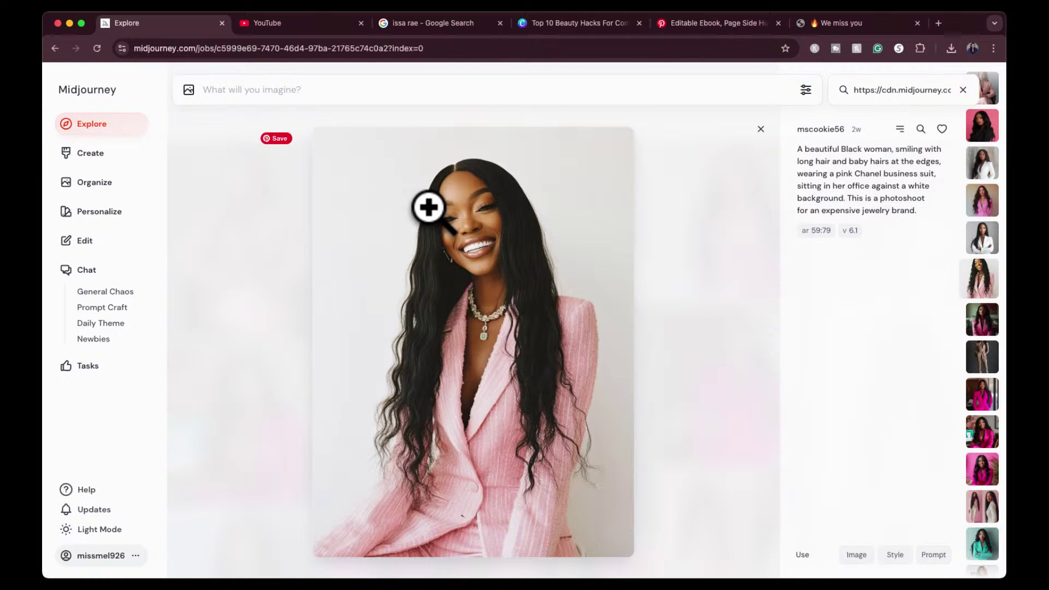
# Step: Browse further similar community images enlarged with their prompts, from the long-haired woman in light pink to the one in the teal suit
pyautogui.press('Down')
pyautogui.press('Down')
pyautogui.press('Down')
pyautogui.press('Down')
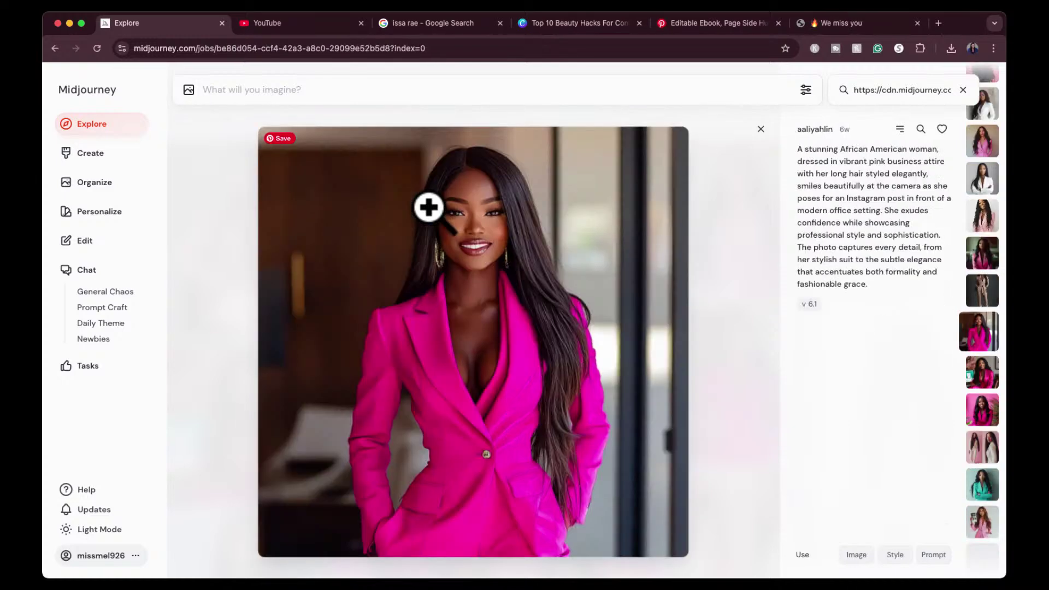
pyautogui.press('Down')
pyautogui.press('Down')
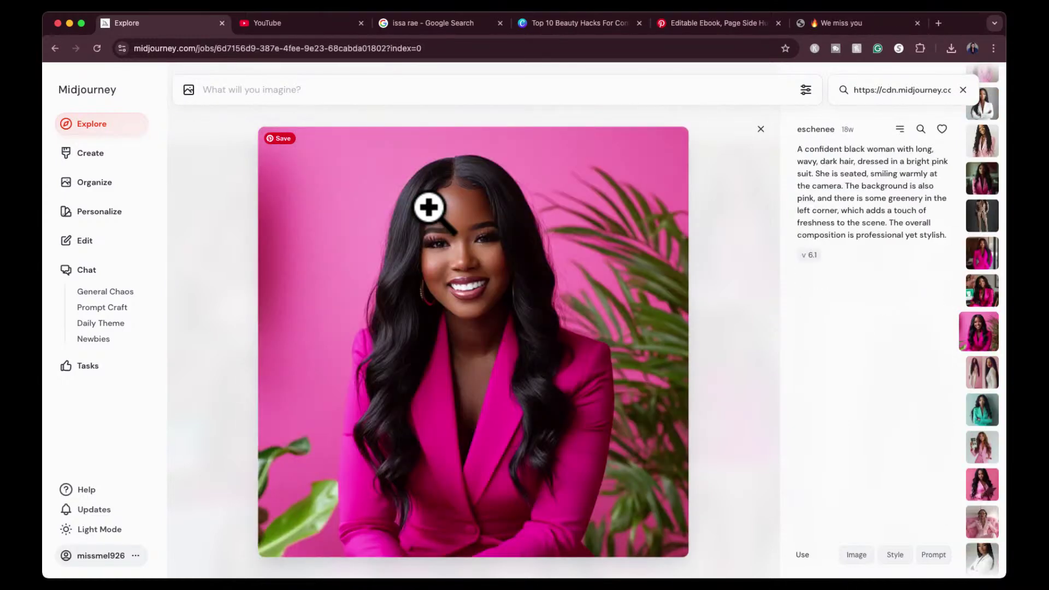
pyautogui.press('Down')
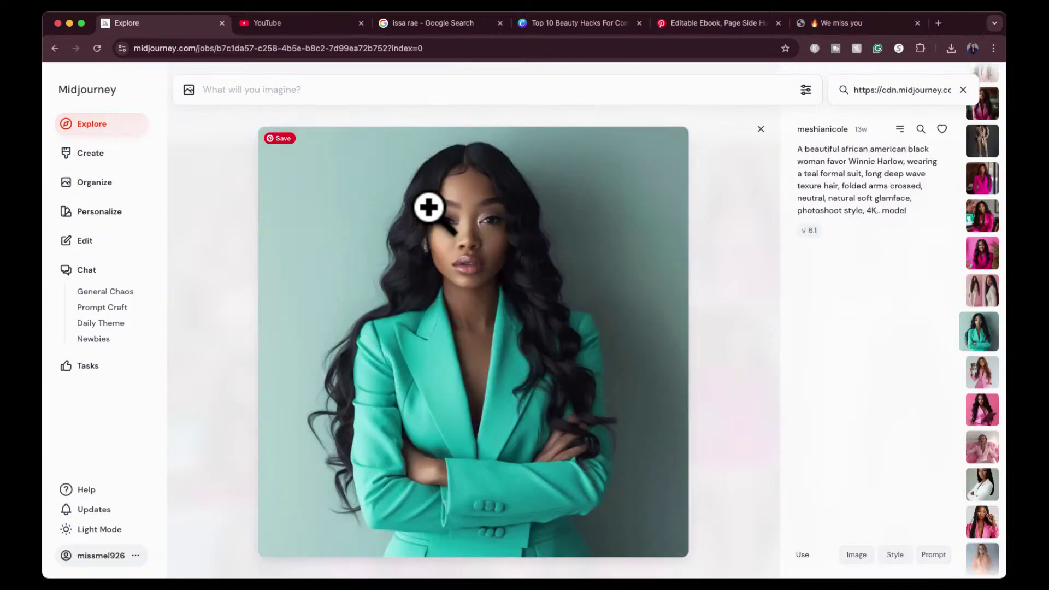
# Step: Find the straight-haired woman in a white suit with crossed arms among the similar images and add her image as a style reference
pyautogui.press('Escape')
pyautogui.scroll(-4, 644, 459)
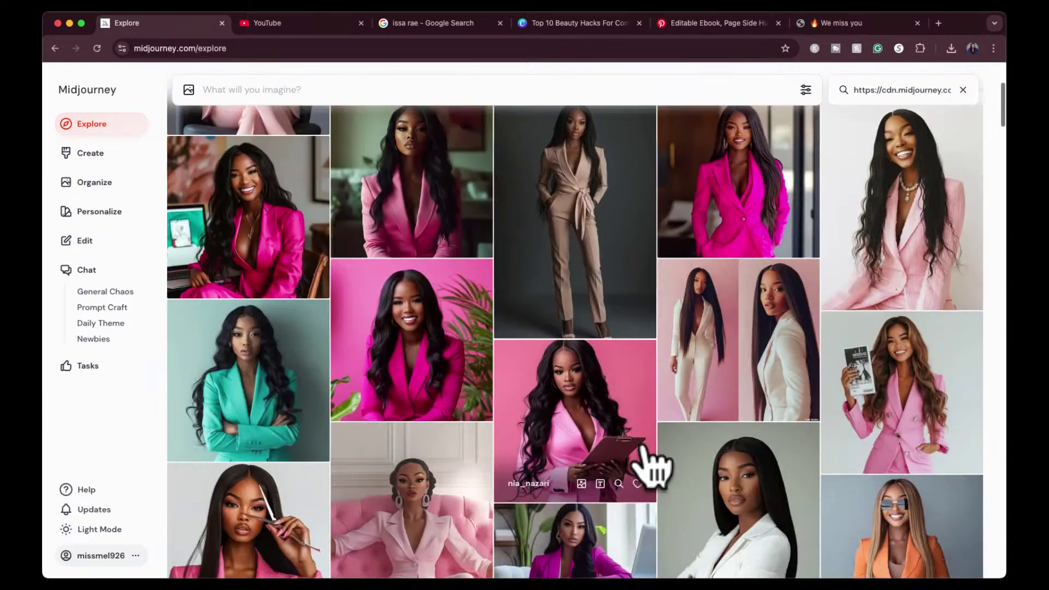
pyautogui.scroll(-3, 650, 464)
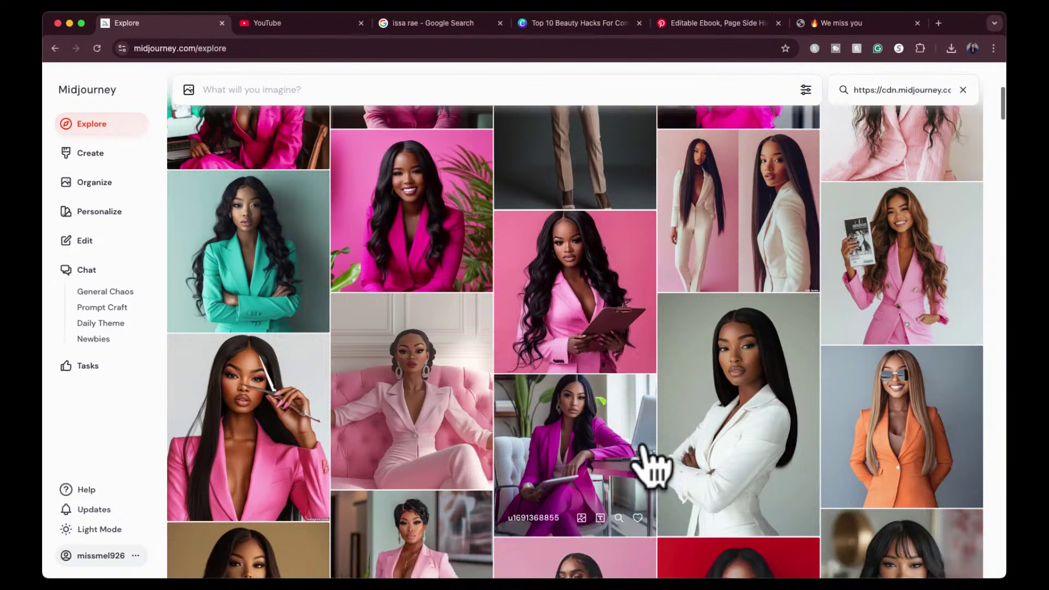
pyautogui.scroll(-1, 653, 466)
pyautogui.click(726, 346)
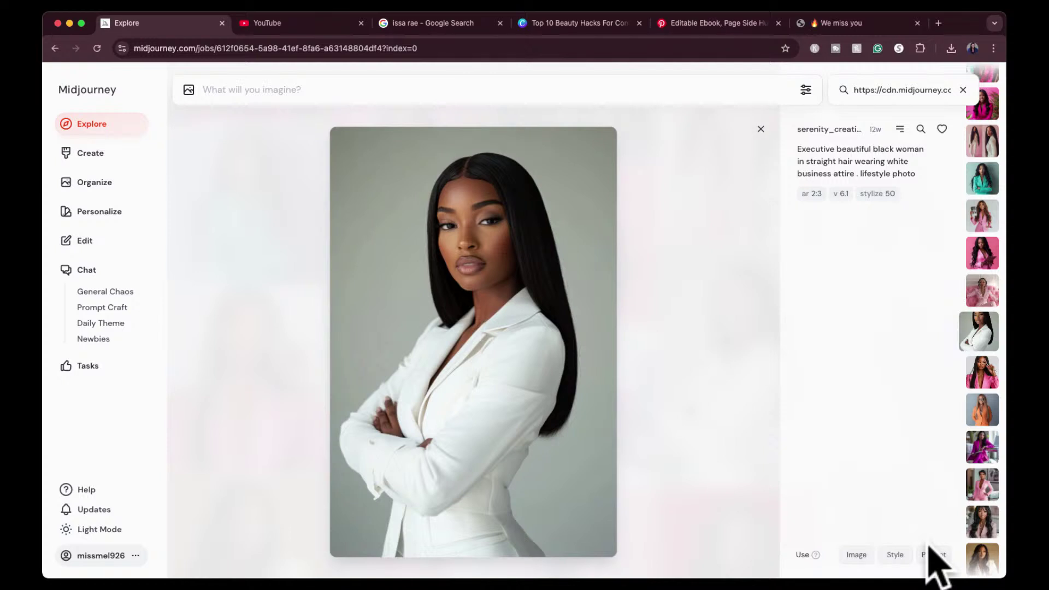
pyautogui.click(894, 555)
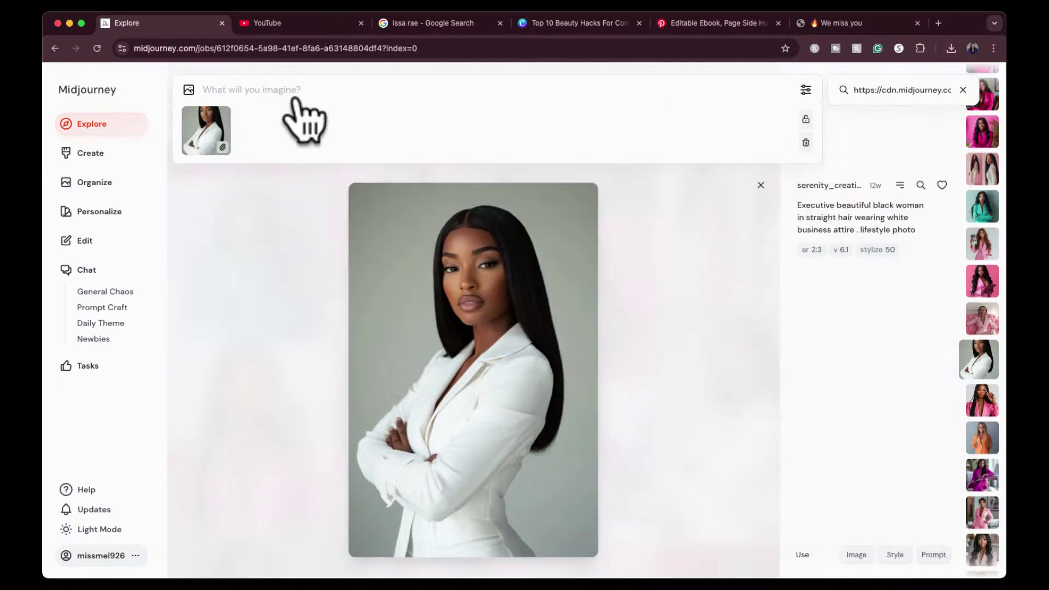
pyautogui.moveTo(223, 155)
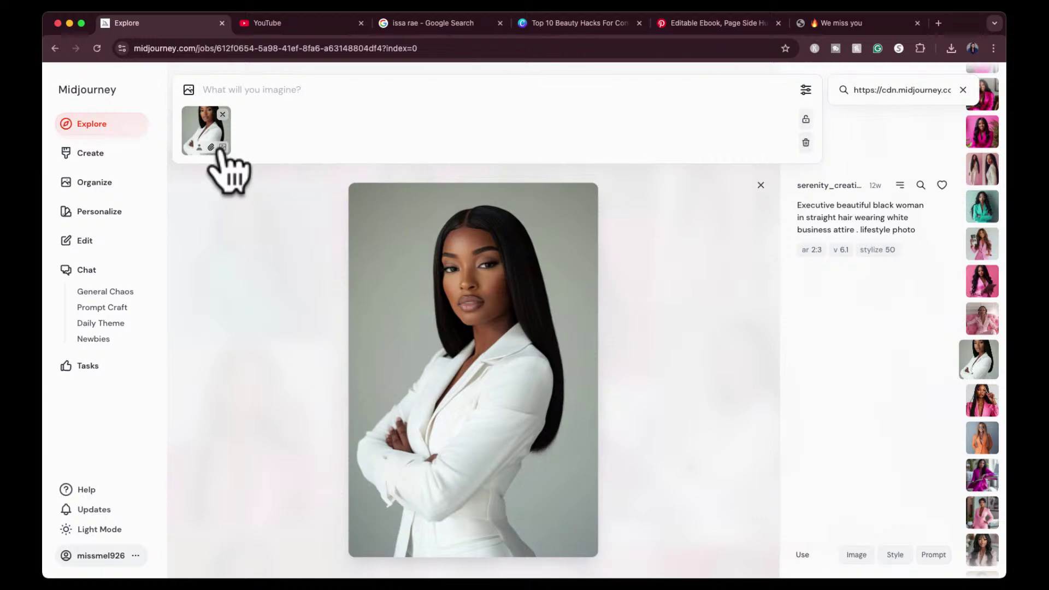
# Step: Reuse the latest pink pin-striped suit prompt from the creation history and generate it with the white-suit image as reference
pyautogui.click(108, 159)
pyautogui.scroll(3, 739, 258)
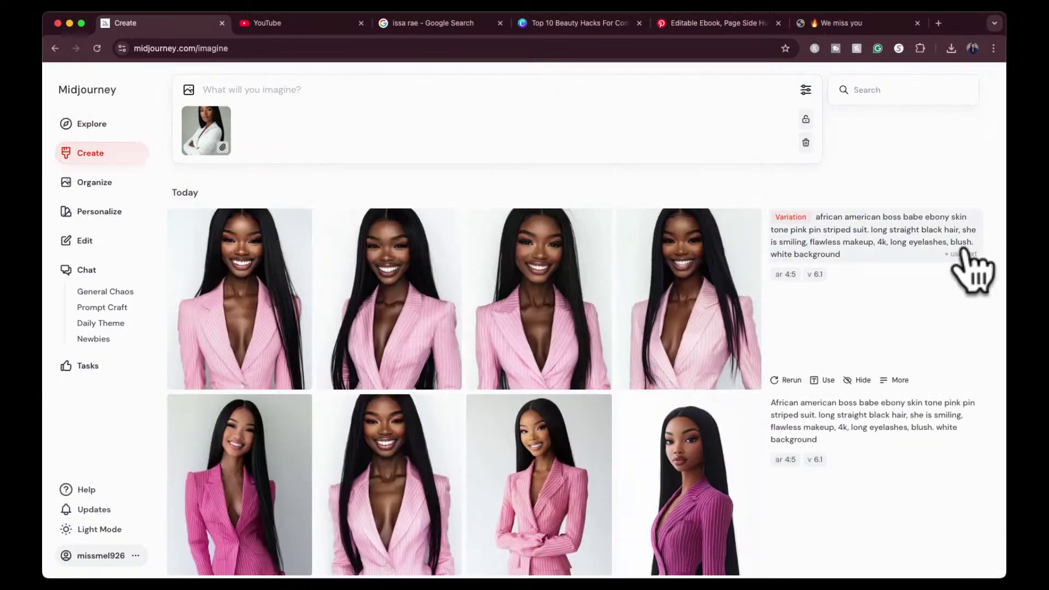
pyautogui.click(962, 254)
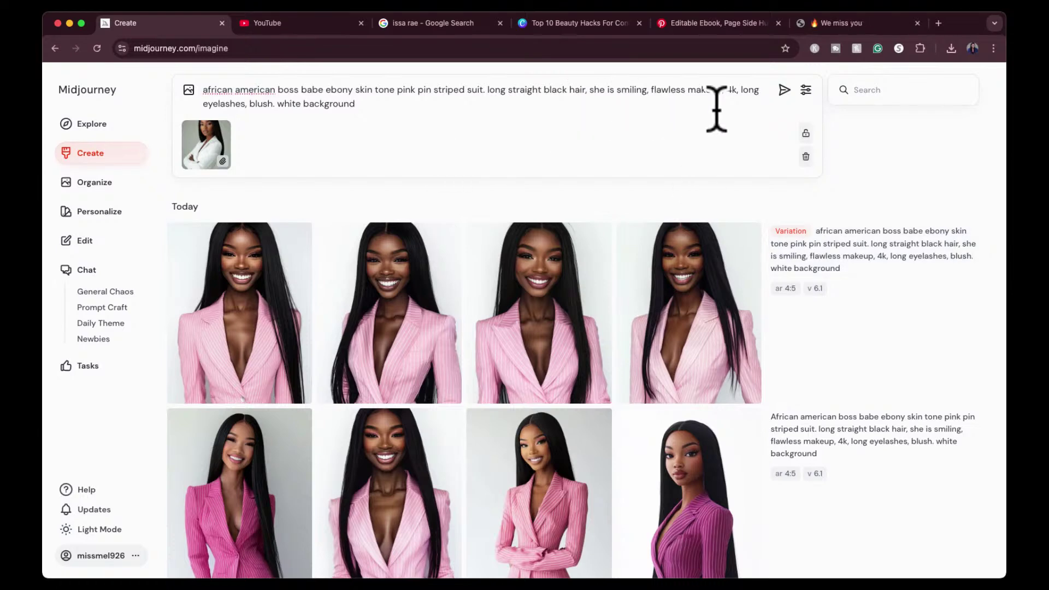
pyautogui.click(784, 90)
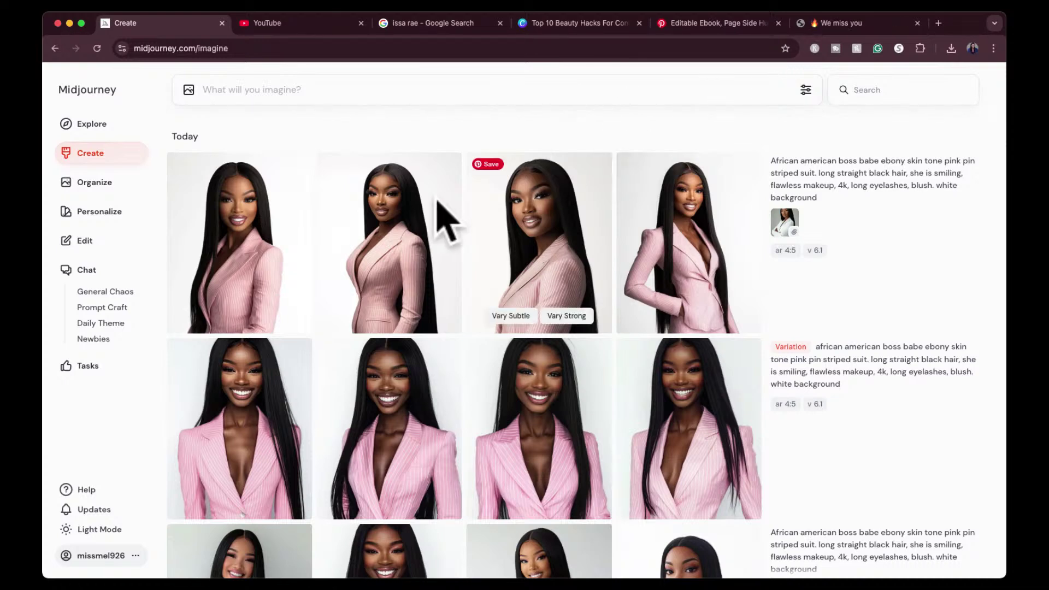
# Step: Compare the new referenced images enlarged, upscale the third one with the Subtle option, and rerun their prompt
pyautogui.click(398, 210)
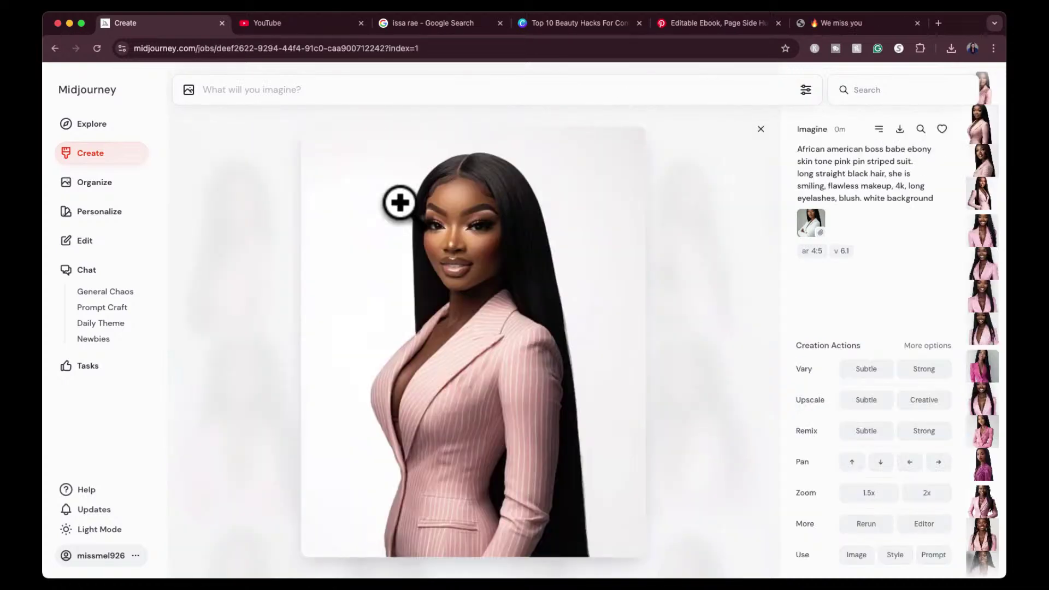
pyautogui.press('Right')
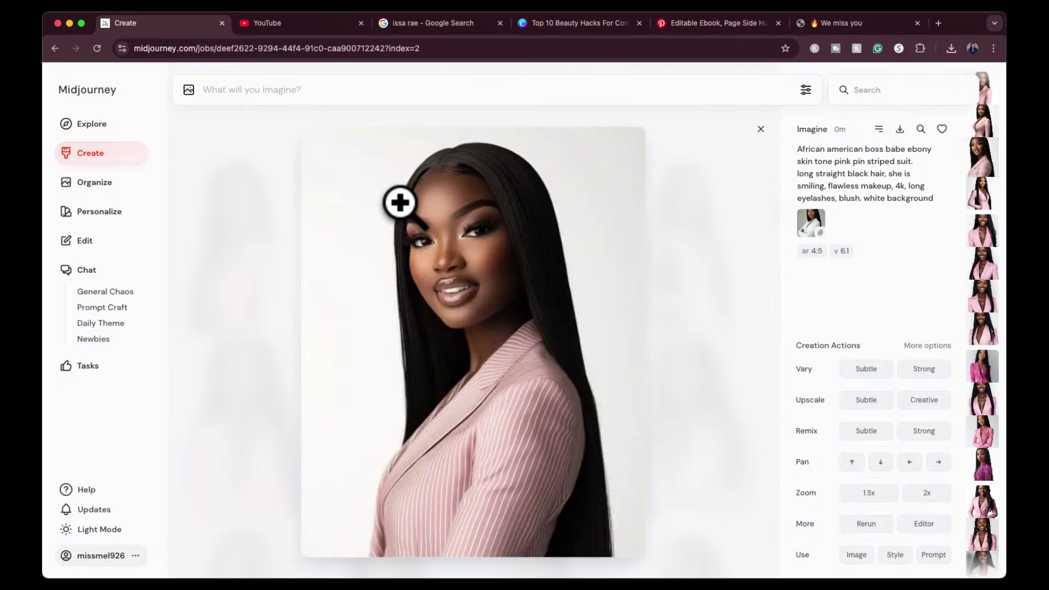
pyautogui.press('Right')
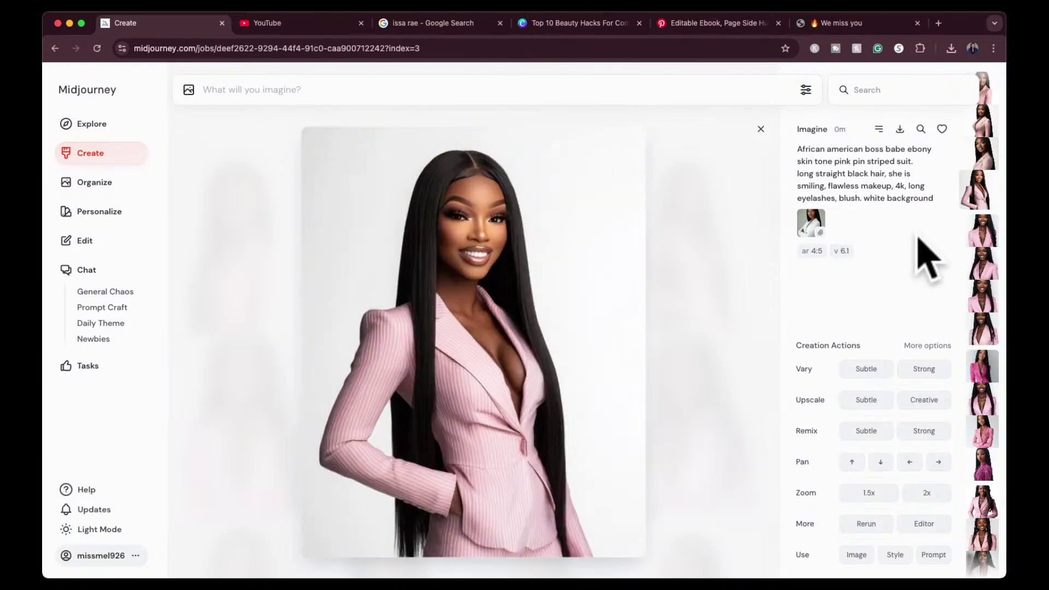
pyautogui.press('Left')
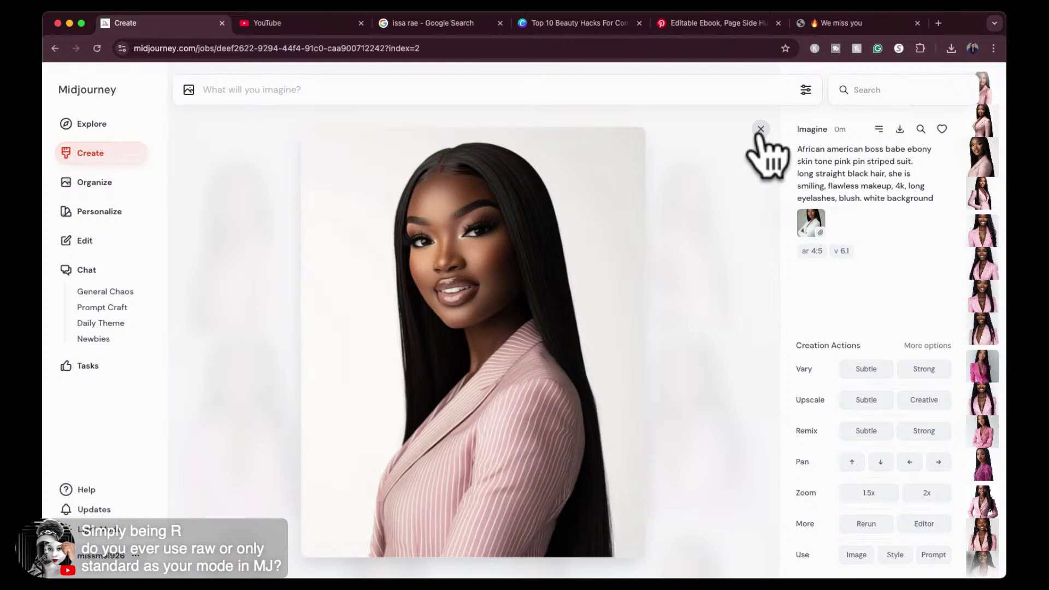
pyautogui.click(865, 409)
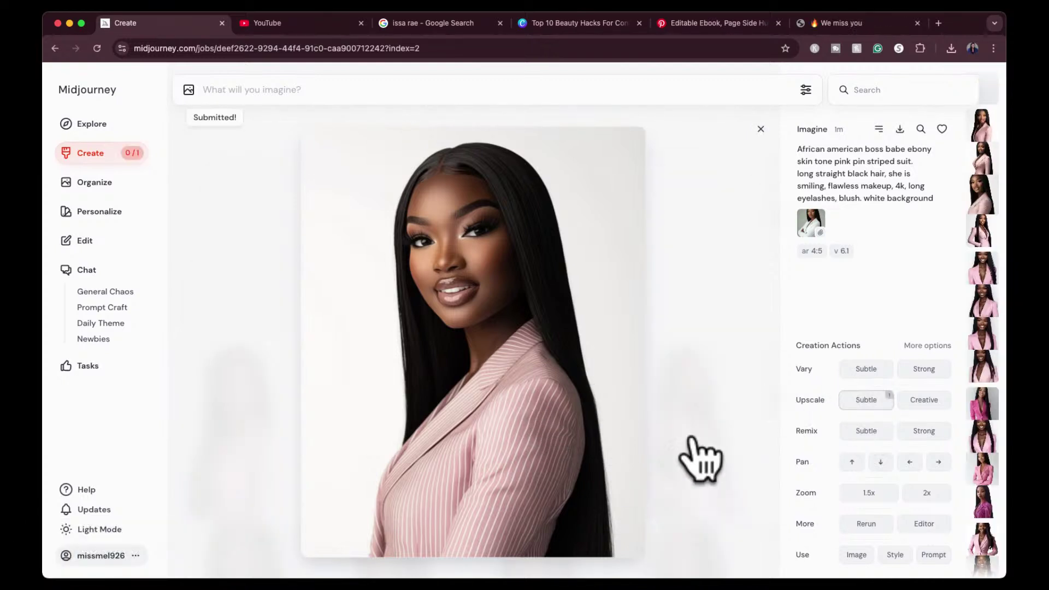
pyautogui.click(760, 129)
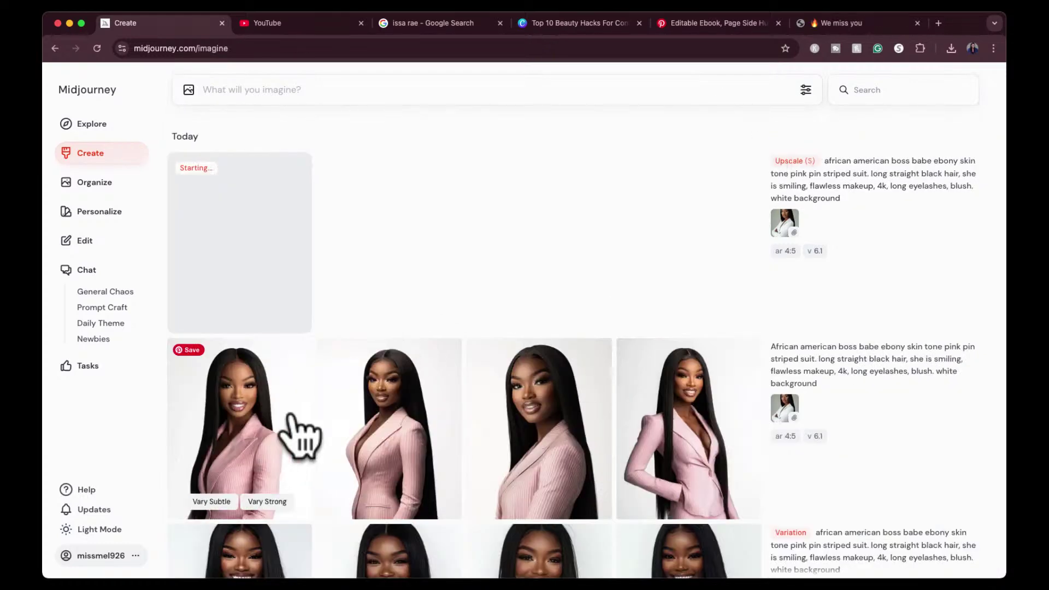
pyautogui.click(789, 509)
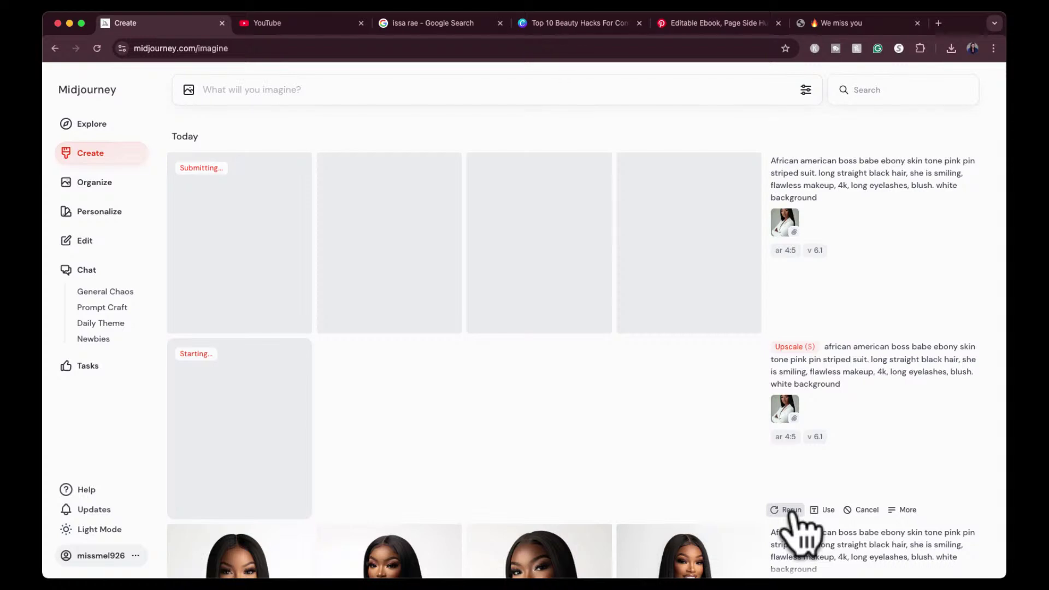
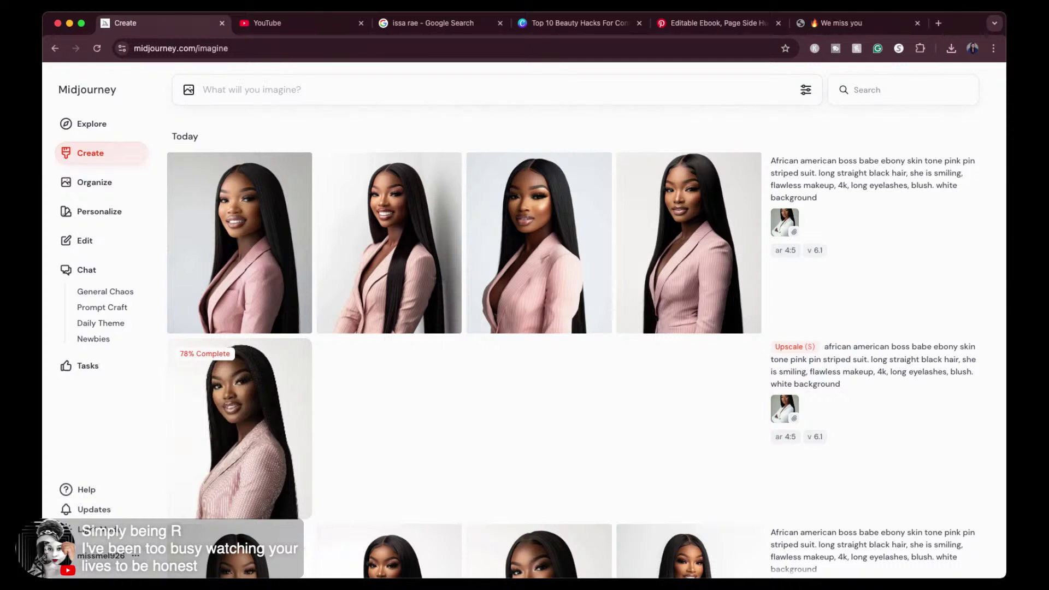
# Step: Compare the four rerun images enlarged and download the second one, the smiling woman with hair over her shoulder
pyautogui.click(258, 251)
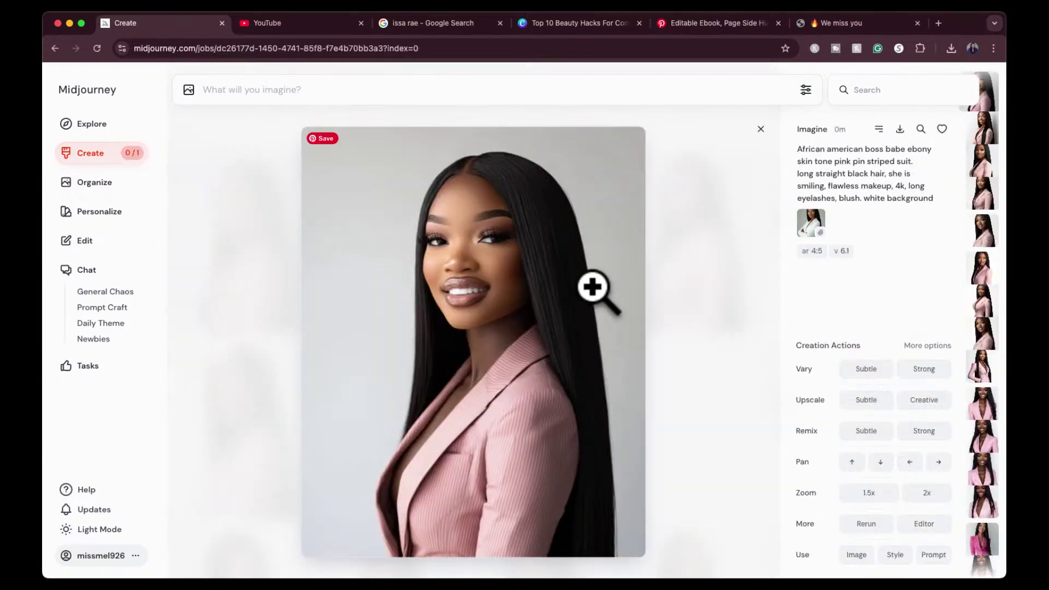
pyautogui.press('Right')
pyautogui.press('Right')
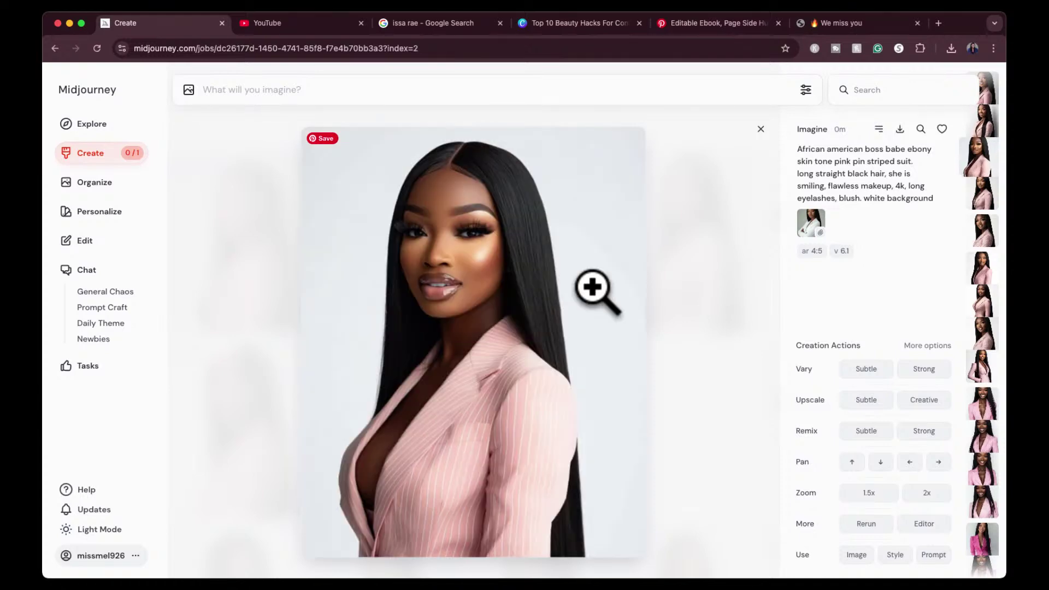
pyautogui.press('Right')
pyautogui.press('Left')
pyautogui.press('Left')
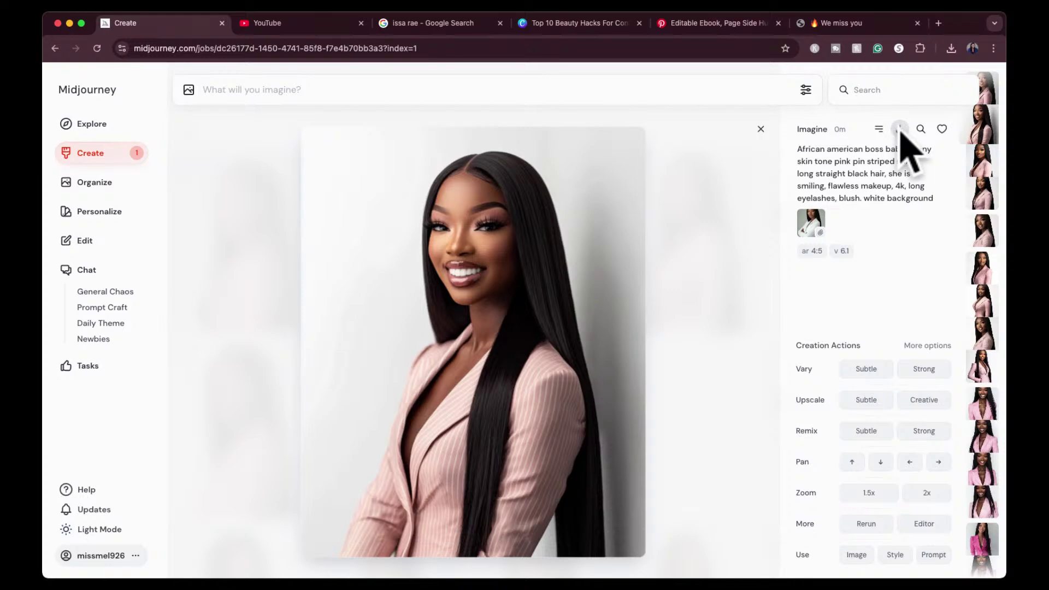
pyautogui.press('Left')
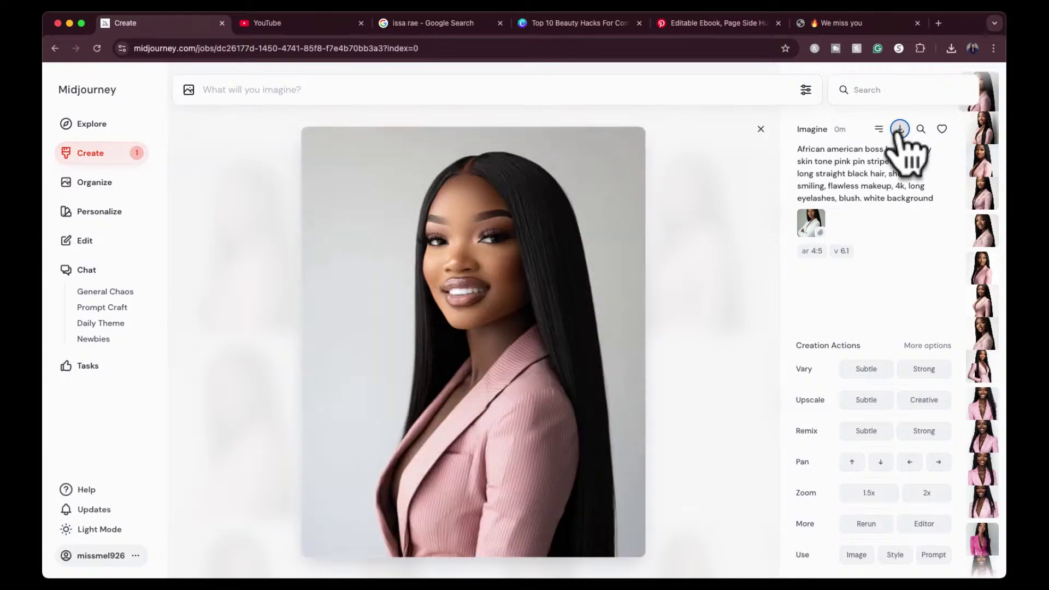
pyautogui.click(760, 129)
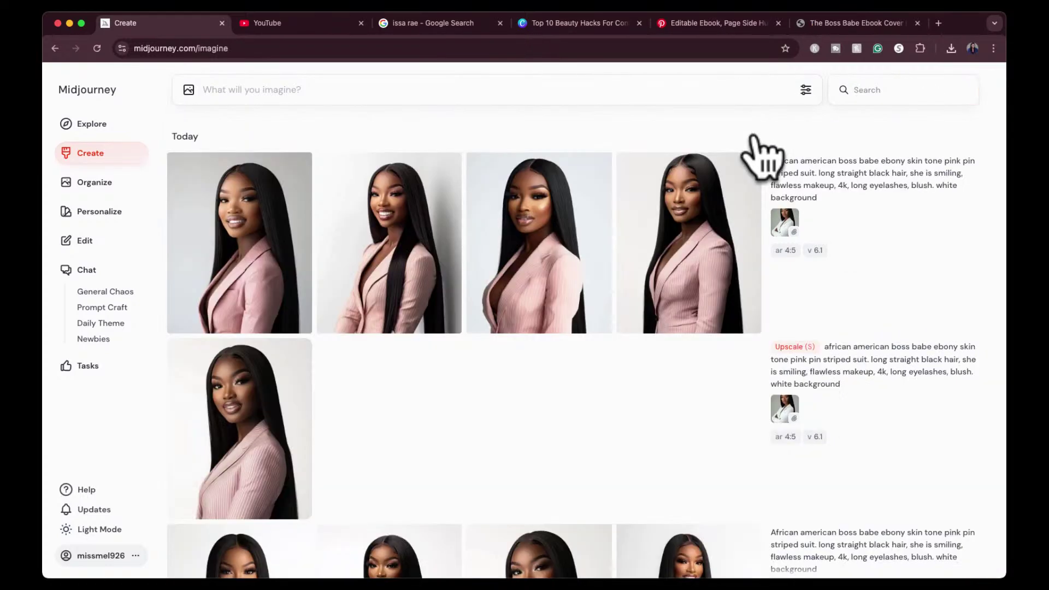
# Step: Download the upscaled boss babe image and view it at full size
pyautogui.click(253, 408)
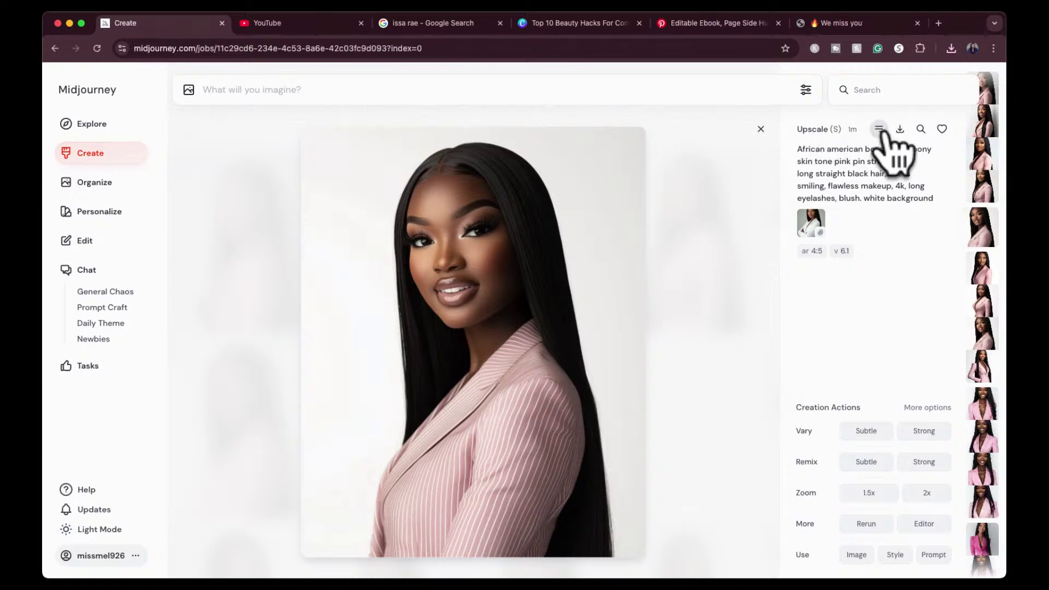
pyautogui.click(482, 258)
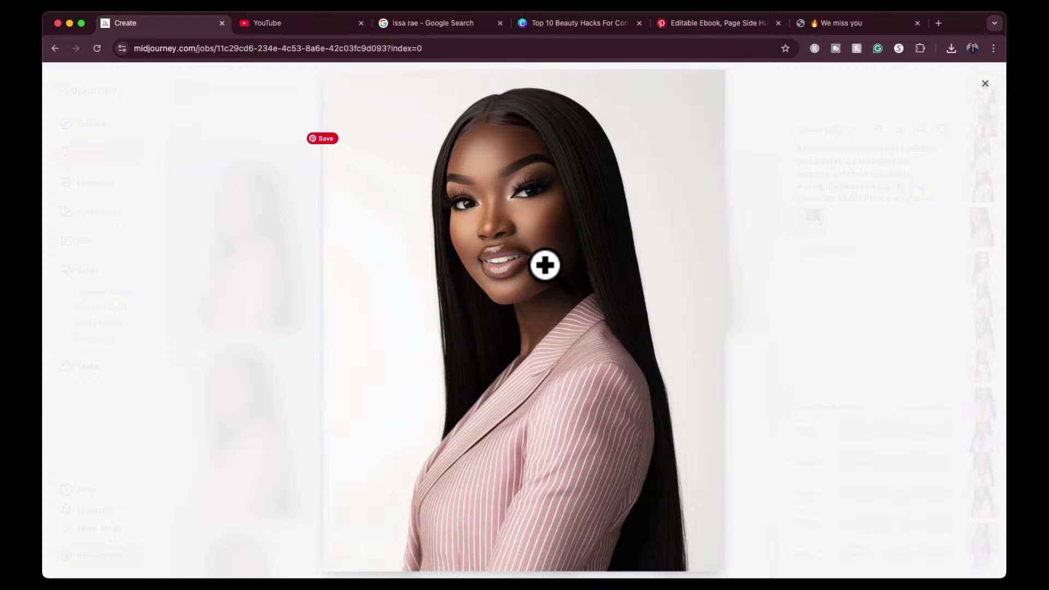
# Step: Switch to the Canva design, duplicate "The Bo$$ of NY" cover page, and delete the woman from the copy
pyautogui.click(538, 25)
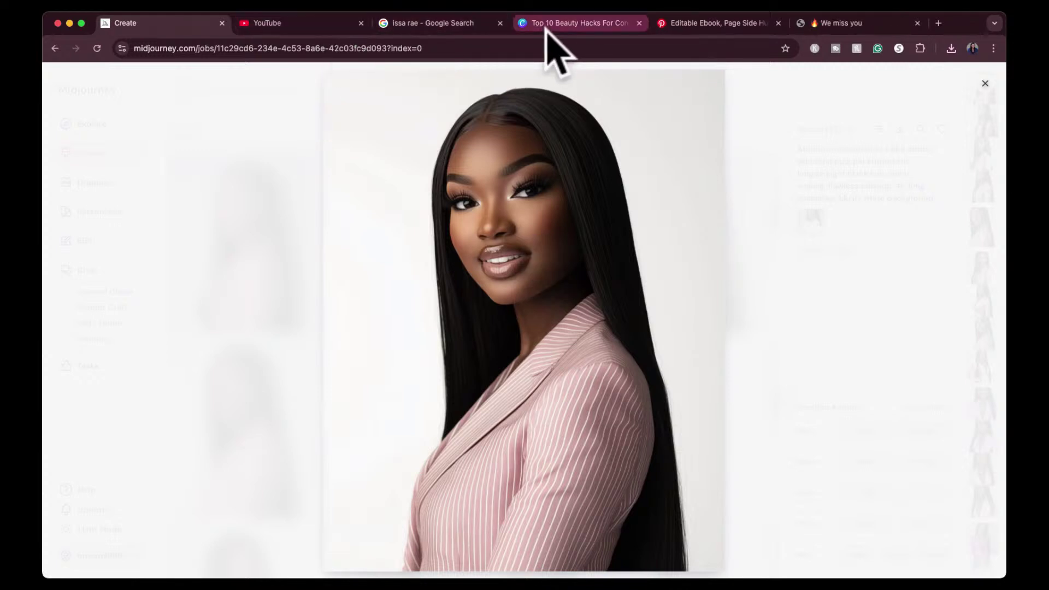
pyautogui.click(637, 136)
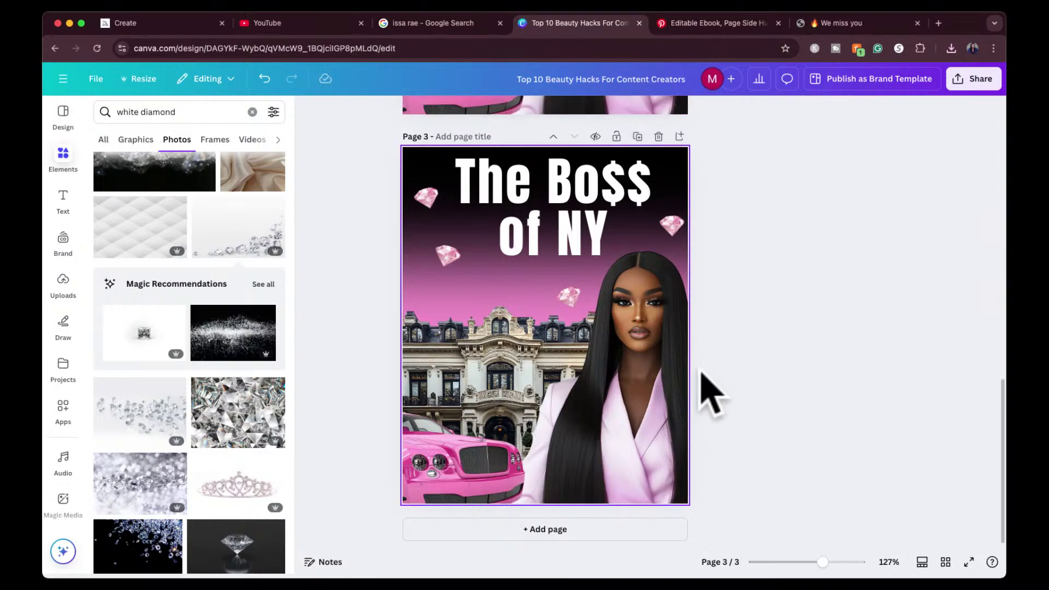
pyautogui.click(662, 386)
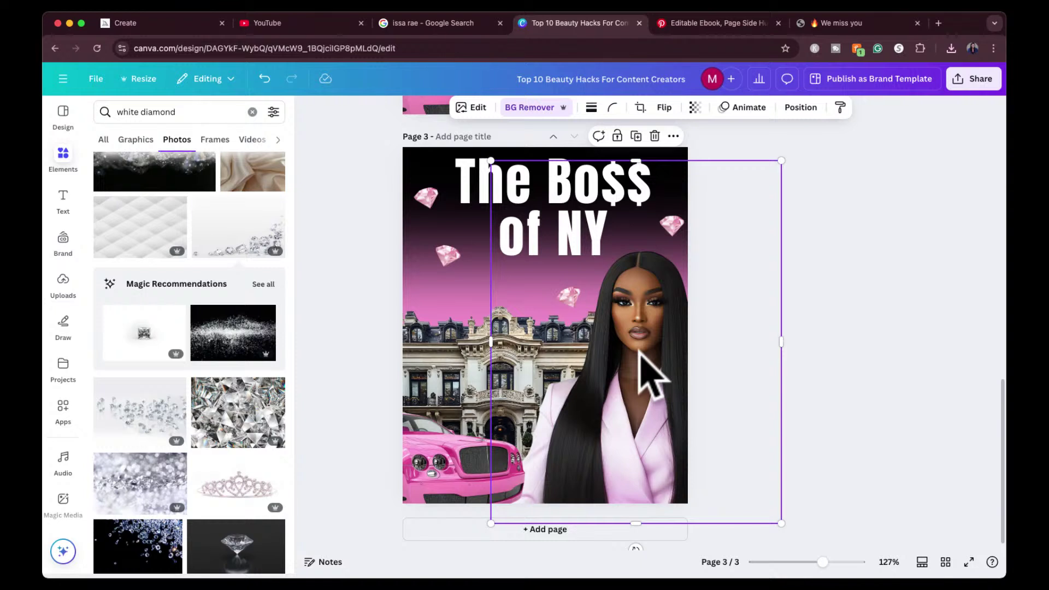
pyautogui.press('Delete')
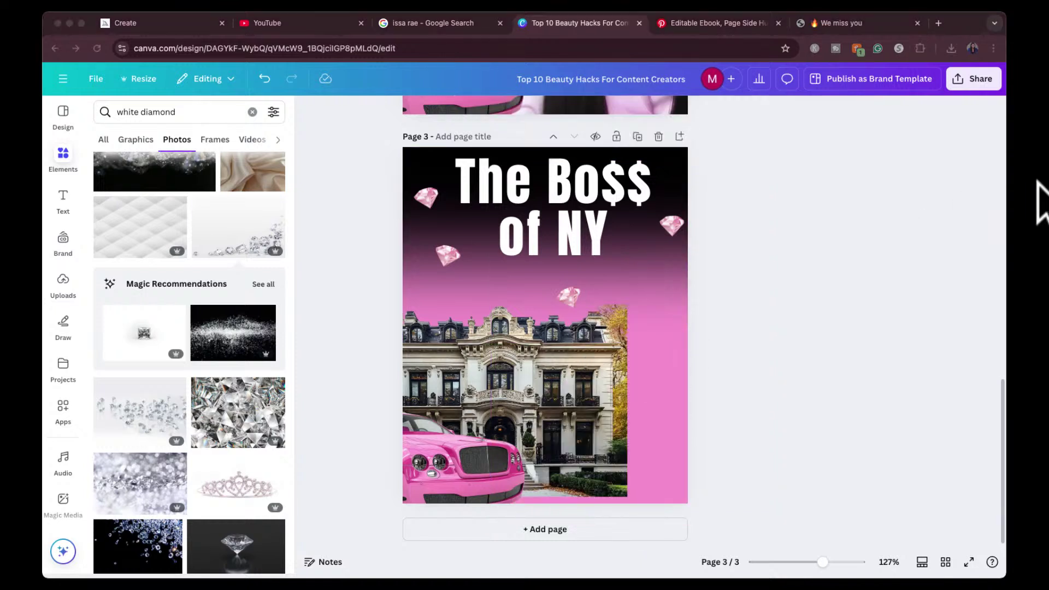
# Step: Add the two downloaded boss babe portraits to the cover on page 3, and delete the smiling one
pyautogui.click(688, 236)
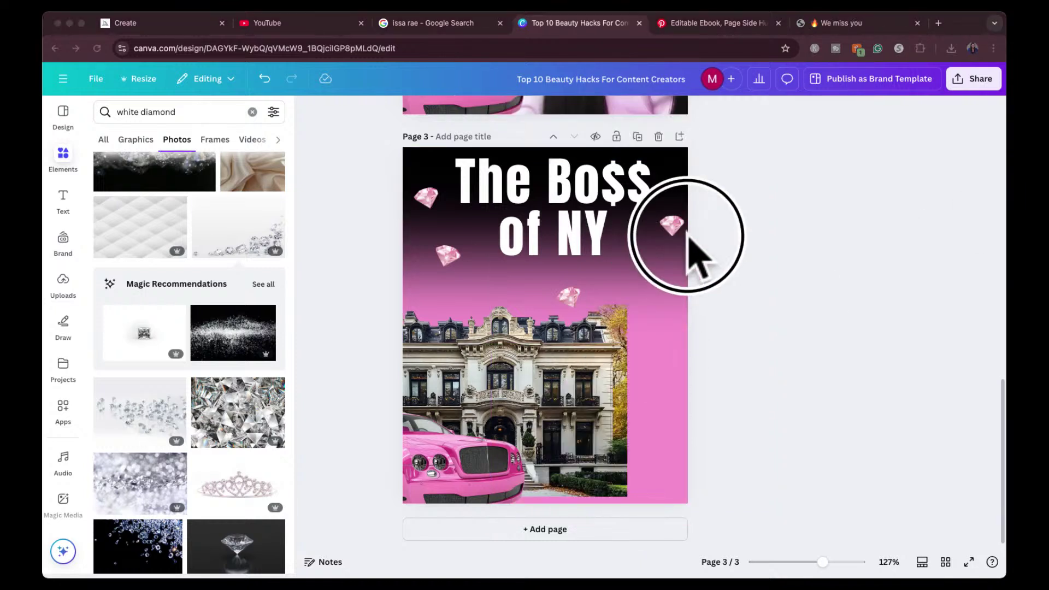
pyautogui.moveTo(255, 242); pyautogui.dragTo(594, 301)
pyautogui.moveTo(516, 297); pyautogui.dragTo(633, 377)
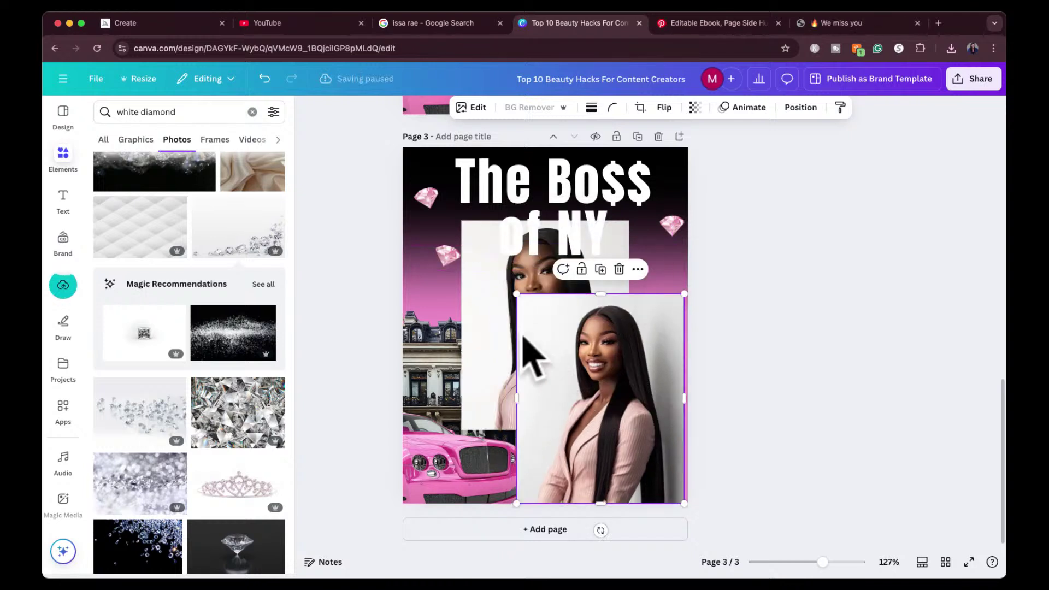
pyautogui.press('Delete')
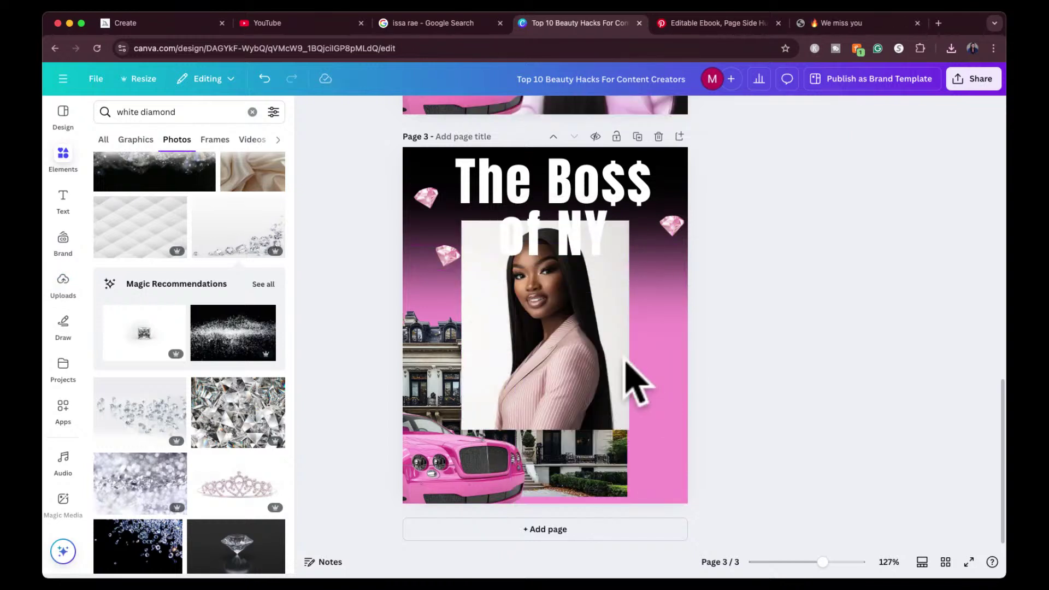
# Step: Move the remaining portrait to the right side of the cover below the title and remove its background
pyautogui.moveTo(545, 347); pyautogui.dragTo(599, 375)
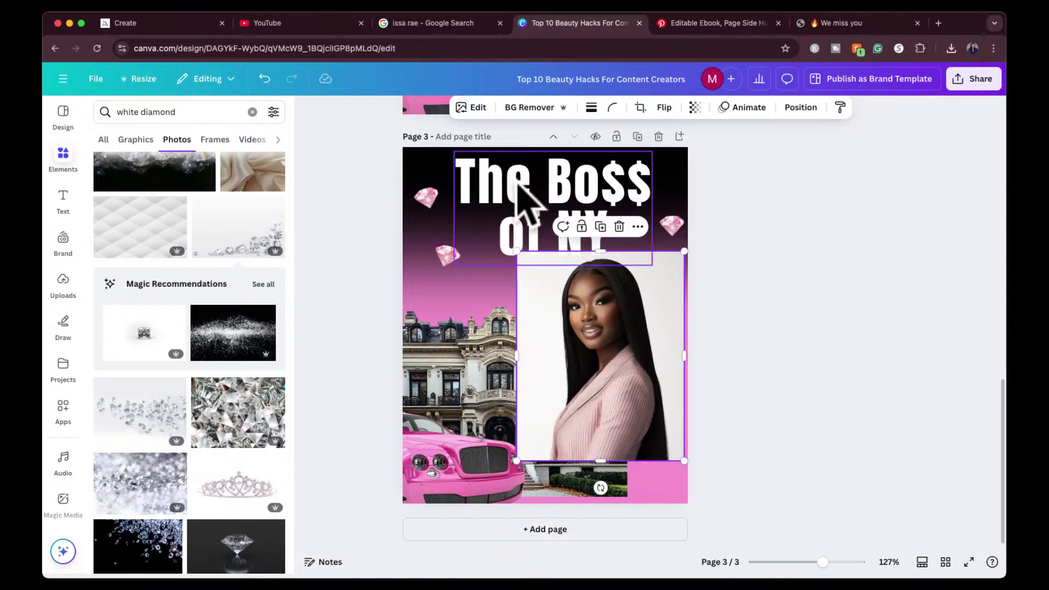
pyautogui.click(514, 108)
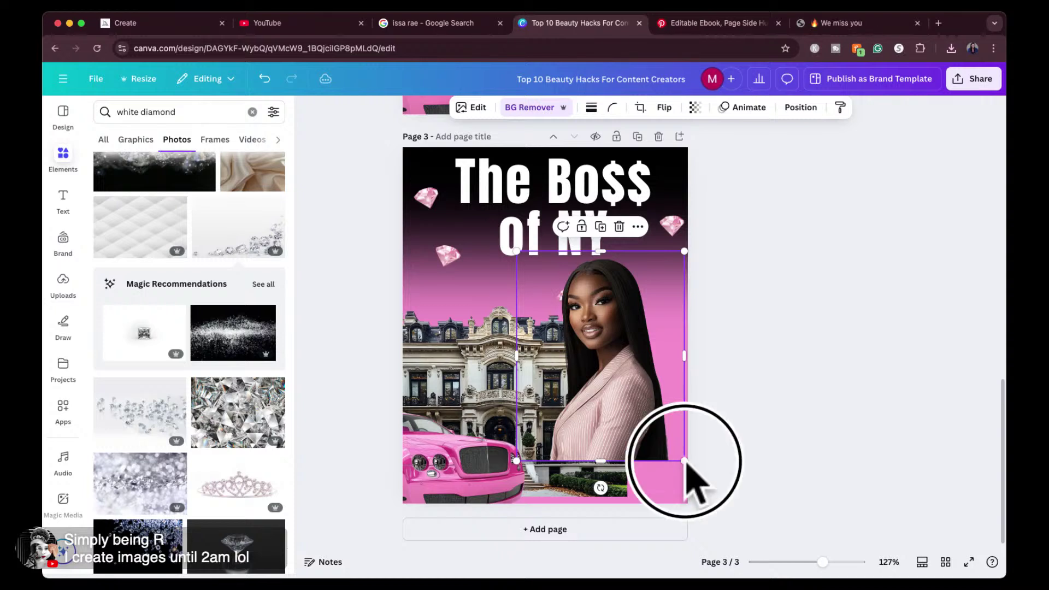
# Step: Enlarge the woman's cutout on page 3 so she fills the cover's right side from below the title down to the bottom edge
pyautogui.moveTo(683, 461); pyautogui.dragTo(733, 520)
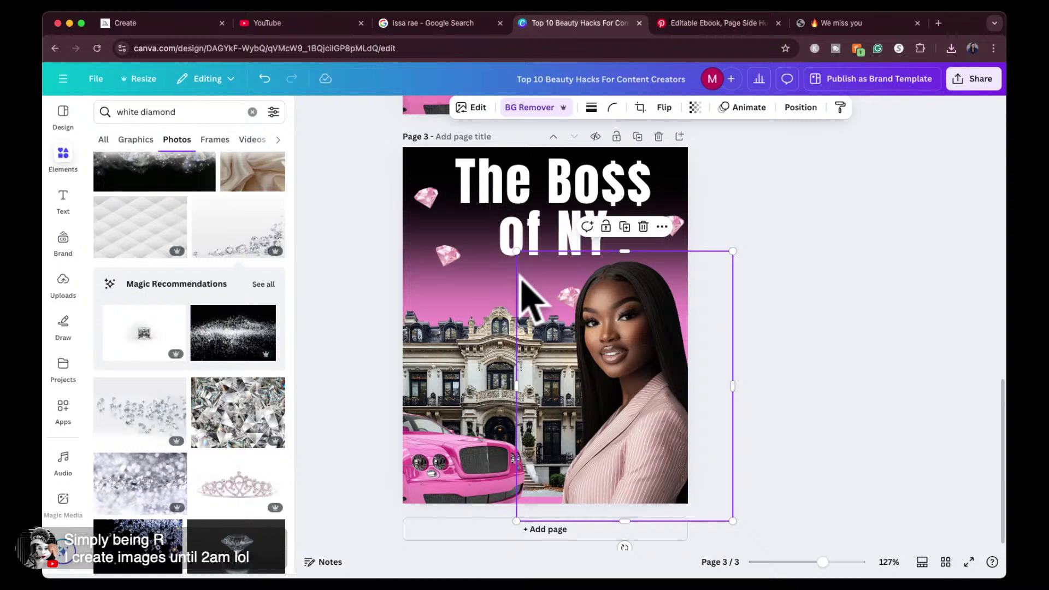
pyautogui.moveTo(510, 249); pyautogui.dragTo(500, 240)
pyautogui.click(831, 263)
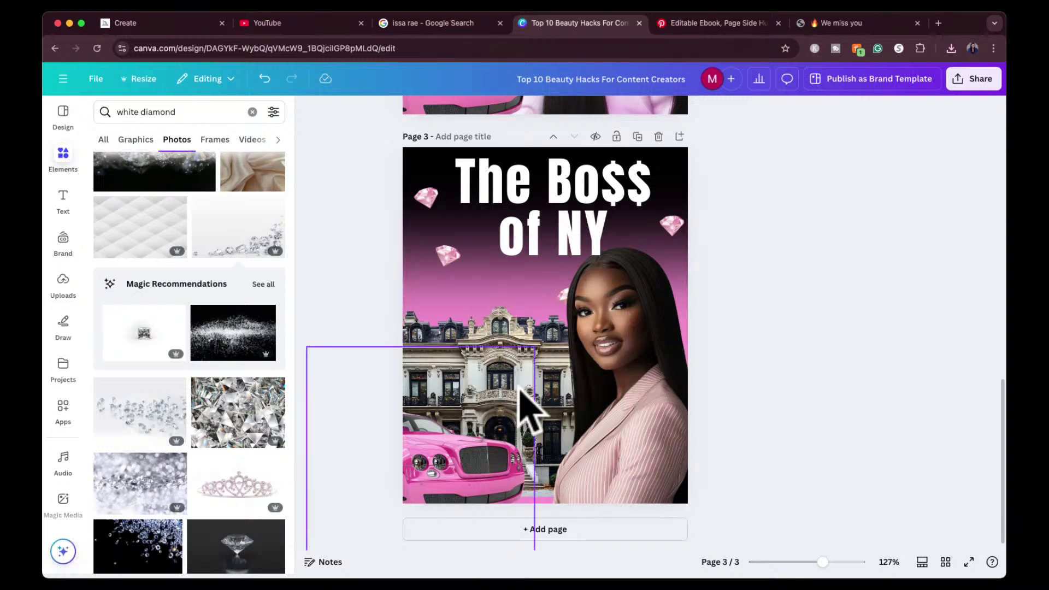
pyautogui.click(621, 383)
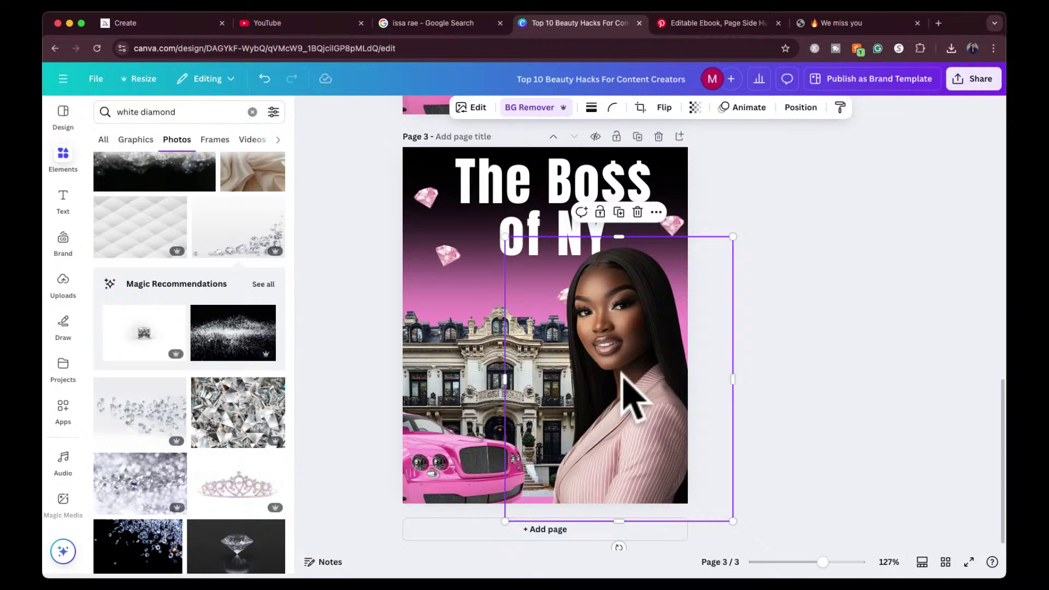
pyautogui.click(804, 189)
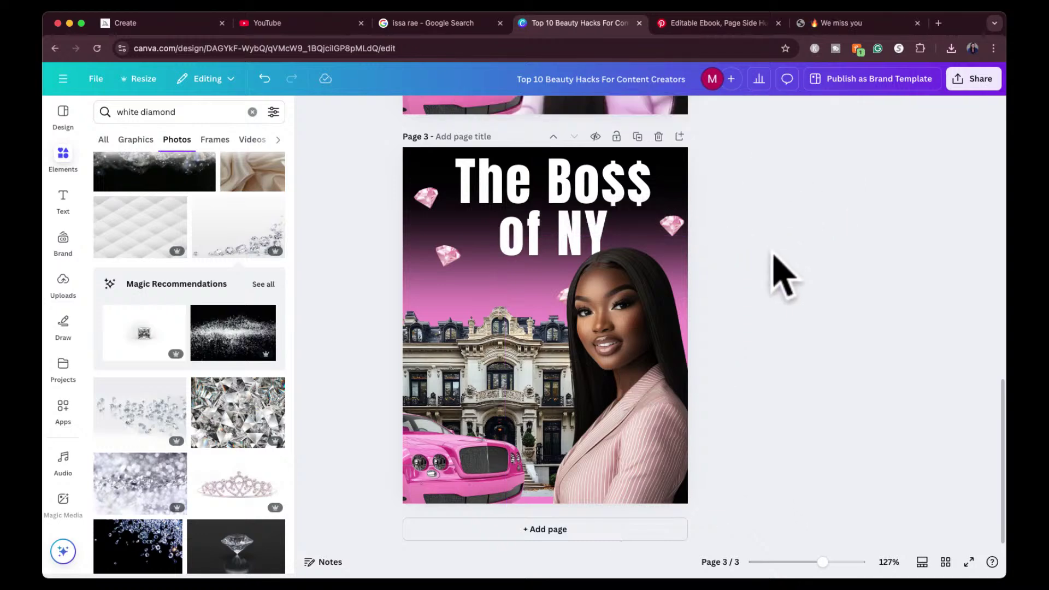
pyautogui.scroll(5, 782, 276)
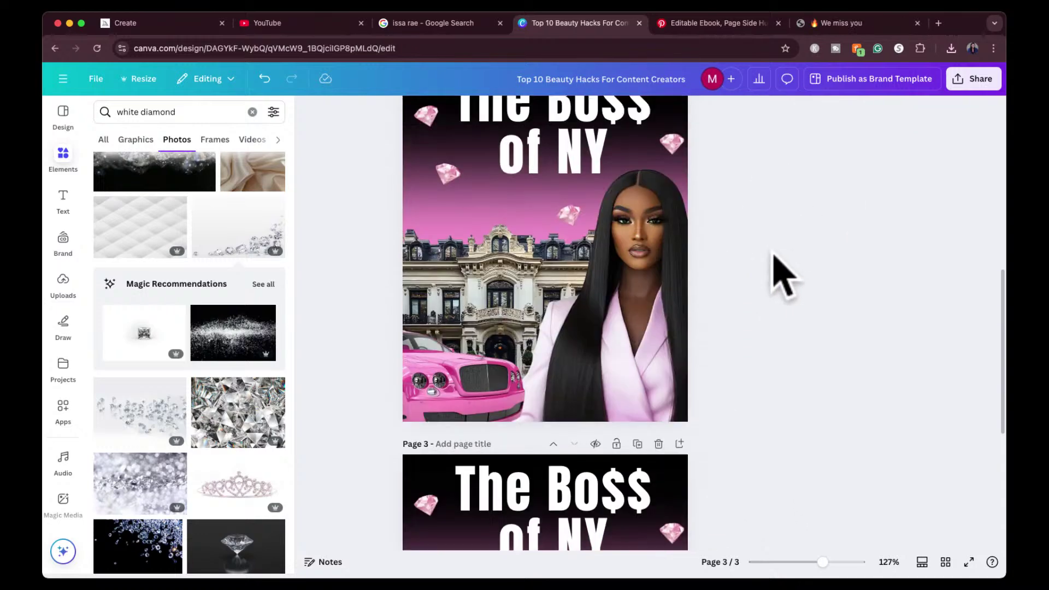
pyautogui.scroll(-5, 783, 276)
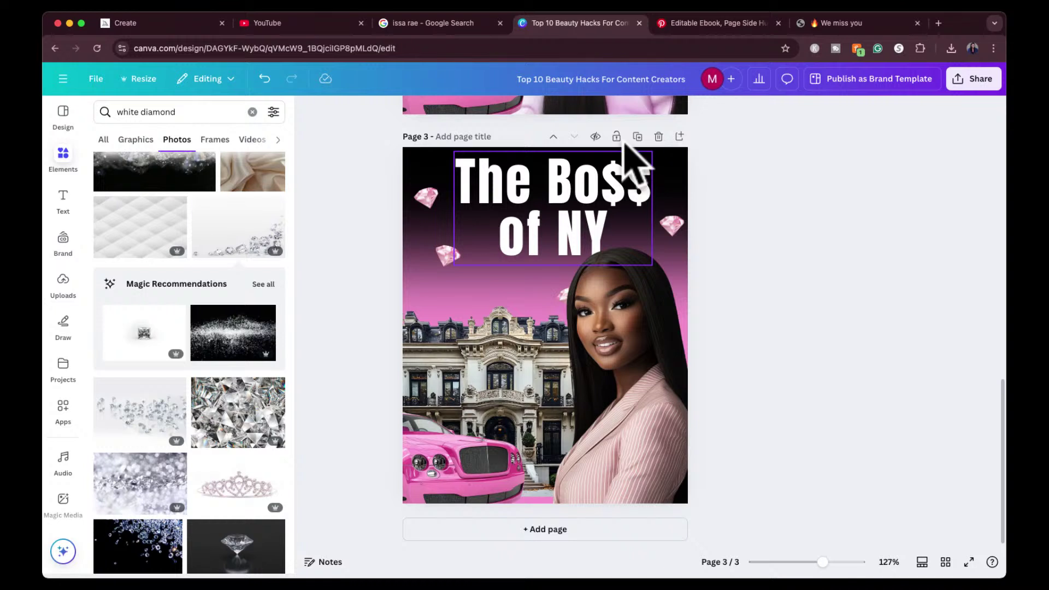
# Step: Duplicate the page 3 cover and delete the woman from the copy on page 4
pyautogui.click(637, 136)
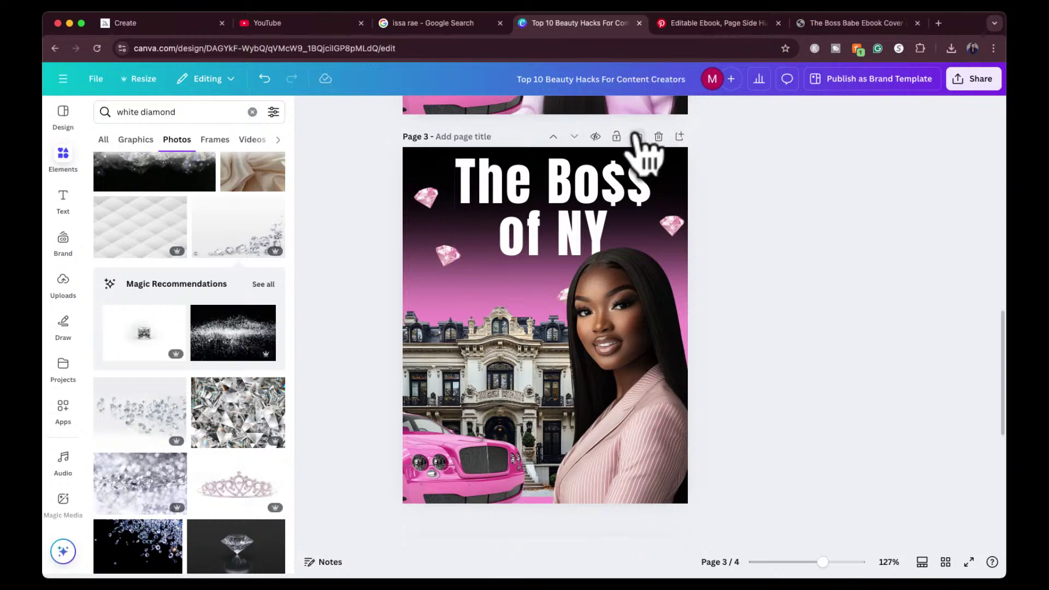
pyautogui.click(616, 415)
pyautogui.press('Delete')
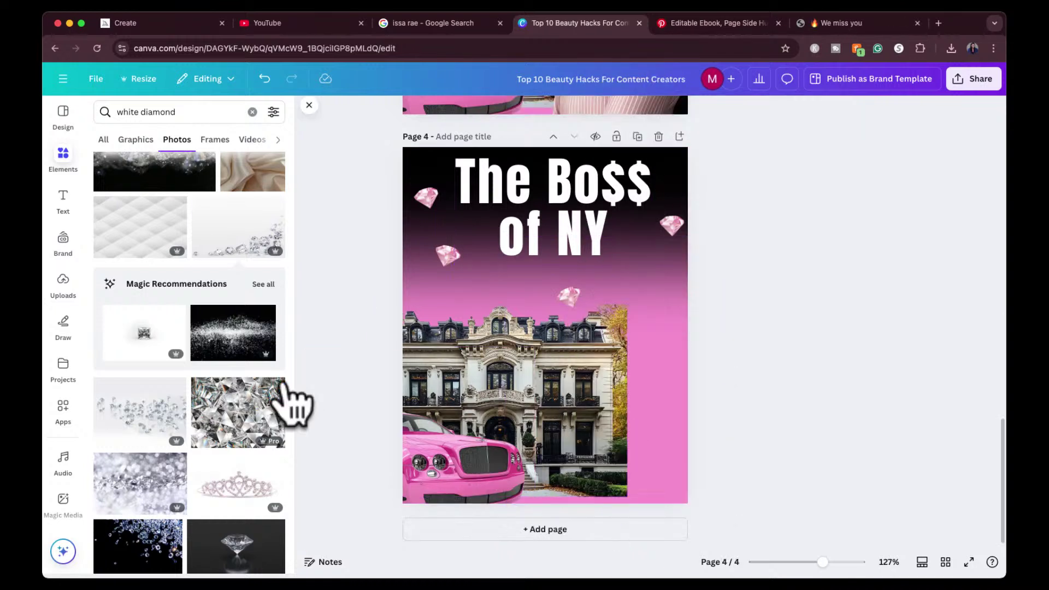
# Step: Add the uploaded smiling portrait to page 4 and move it down to the right over the mansion
pyautogui.click(63, 280)
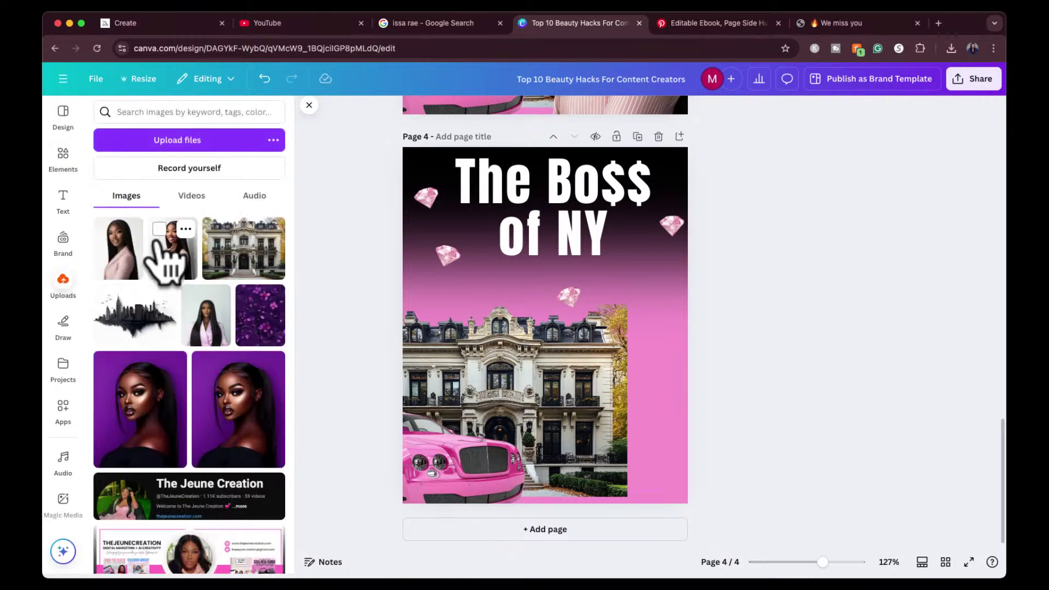
pyautogui.click(179, 271)
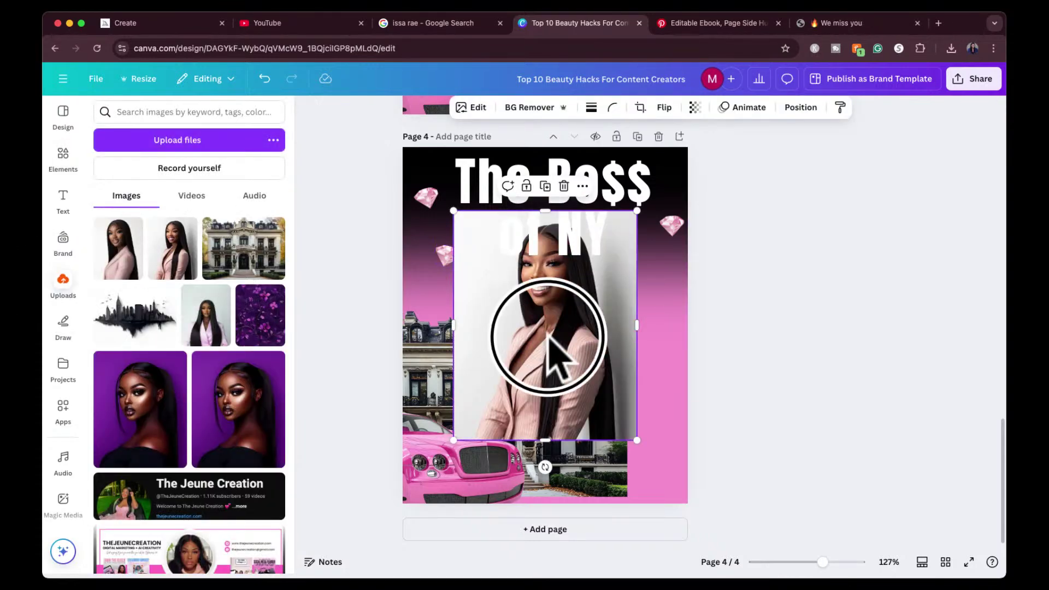
pyautogui.moveTo(543, 327); pyautogui.dragTo(578, 375)
# Step: Upscale the smiling portrait with Image Upscaler and replace it in the design with the enhanced version
pyautogui.scroll(-10, 68, 437)
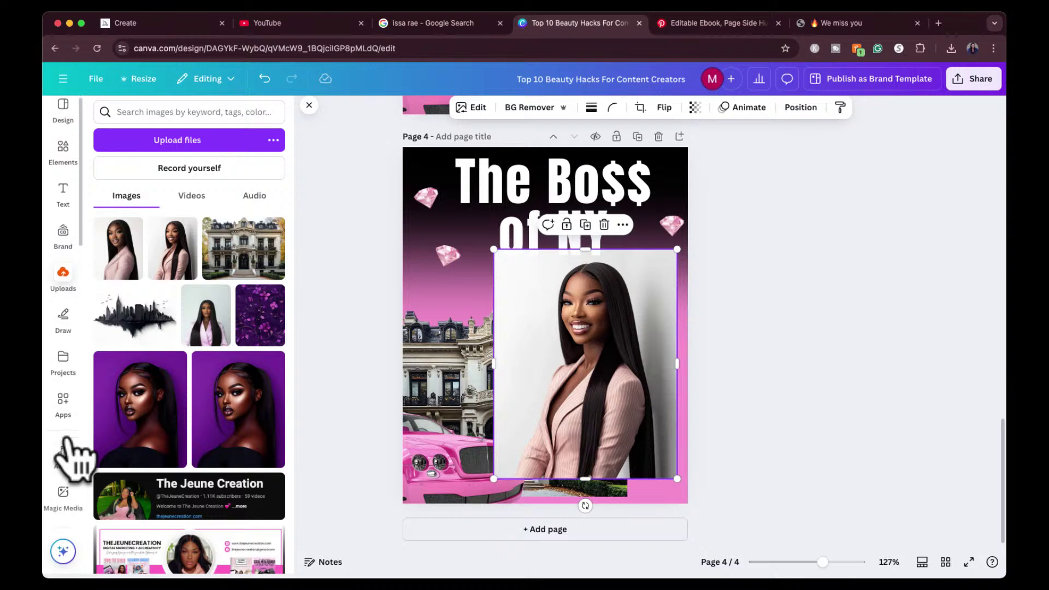
pyautogui.scroll(5, 65, 441)
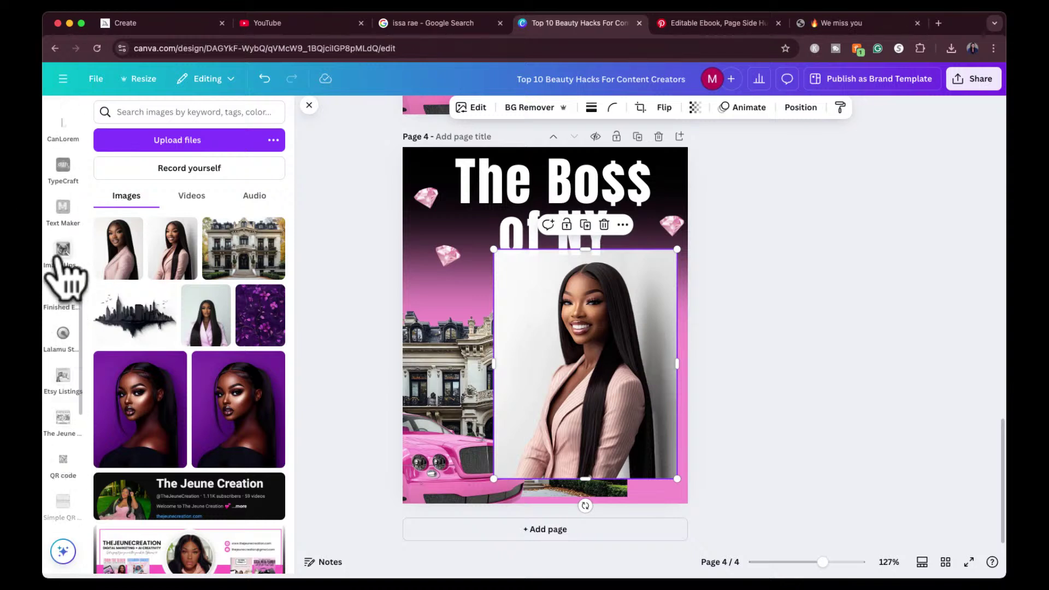
pyautogui.click(63, 255)
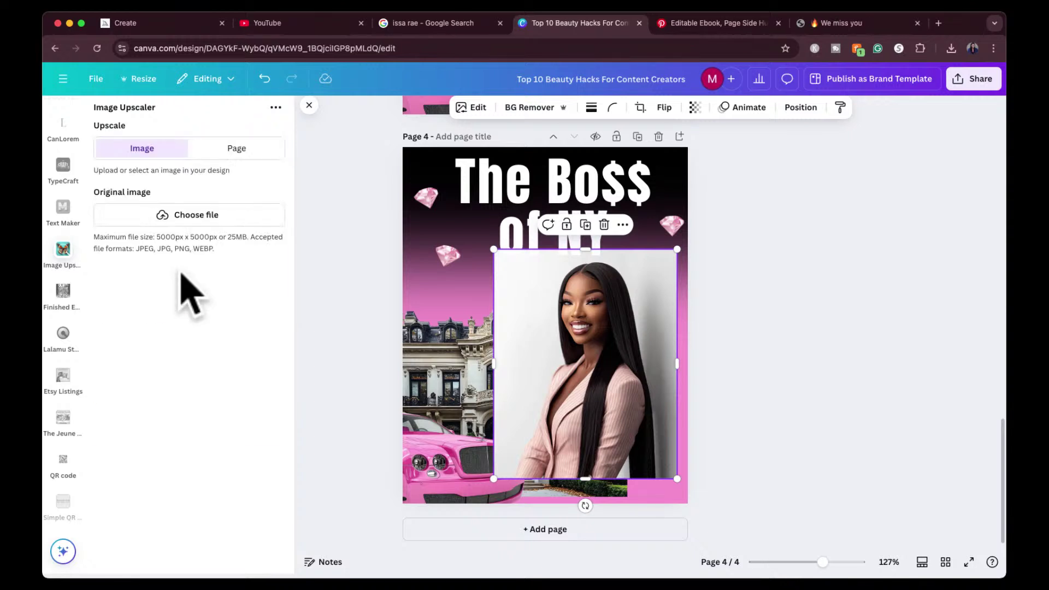
pyautogui.click(200, 428)
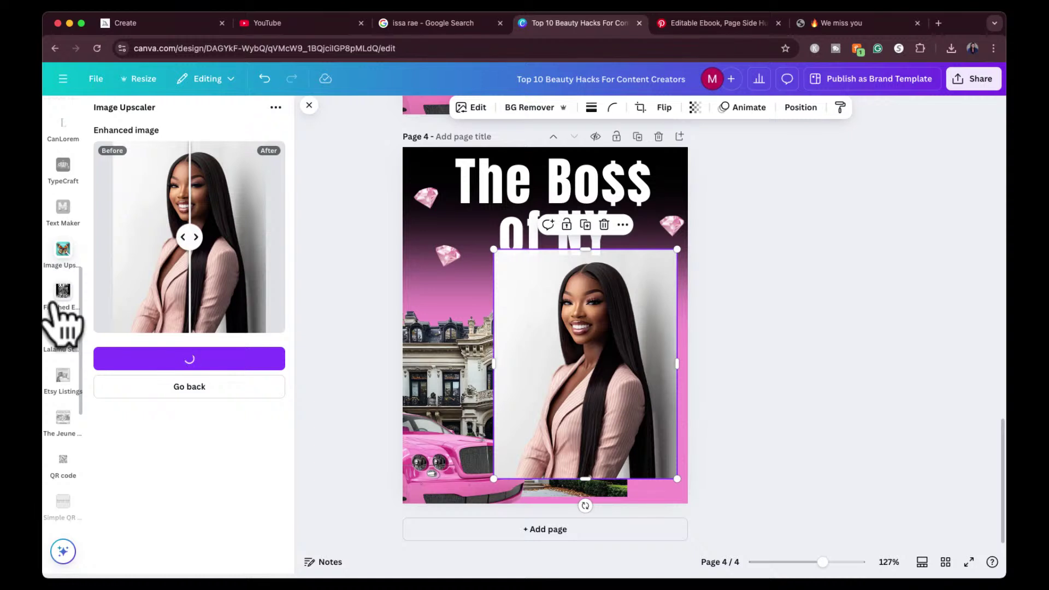
pyautogui.scroll(10, 58, 304)
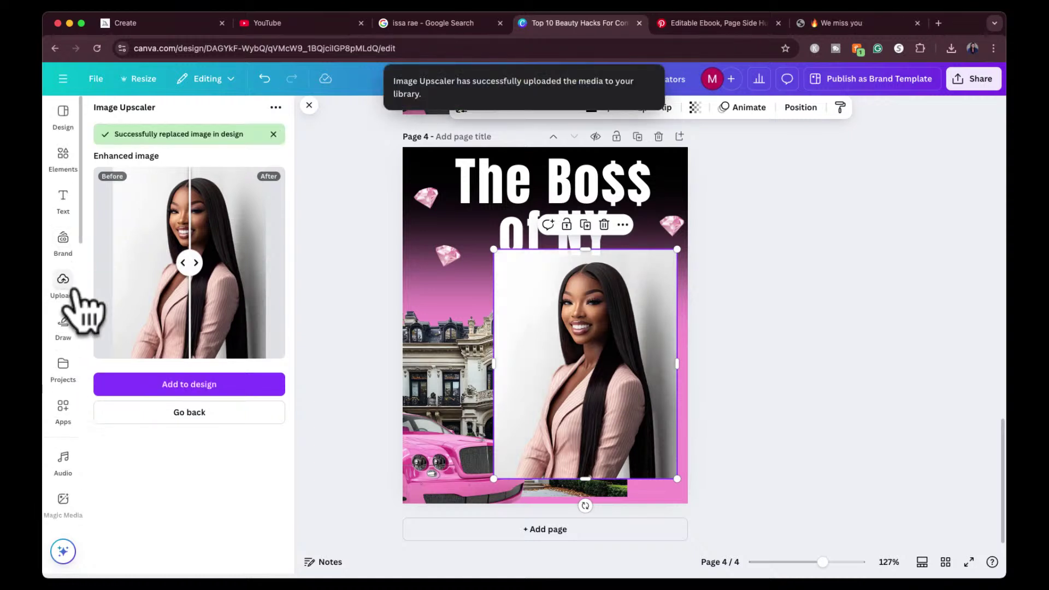
pyautogui.click(62, 286)
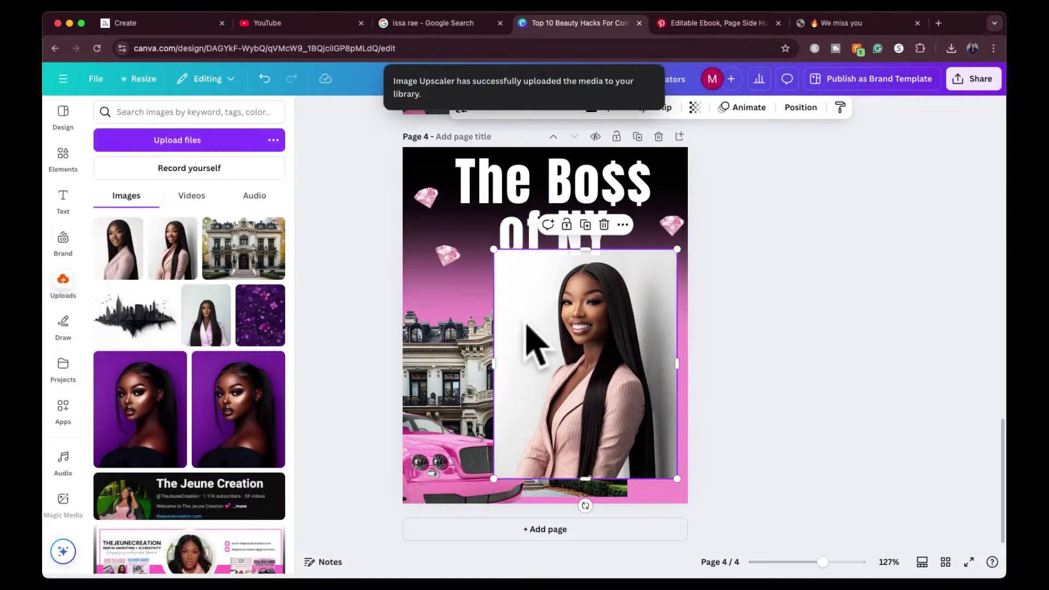
# Step: Remove the smiling portrait's background and place the cutout in the cover's lower right corner
pyautogui.moveTo(519, 298); pyautogui.dragTo(514, 269)
pyautogui.click(525, 108)
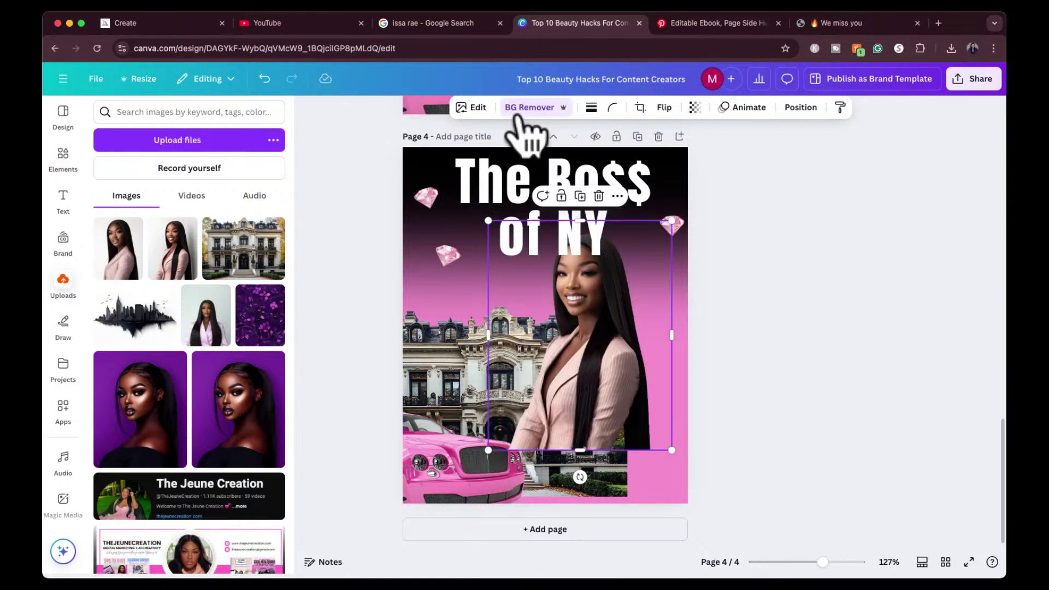
pyautogui.click(597, 313)
pyautogui.moveTo(598, 312); pyautogui.dragTo(632, 370)
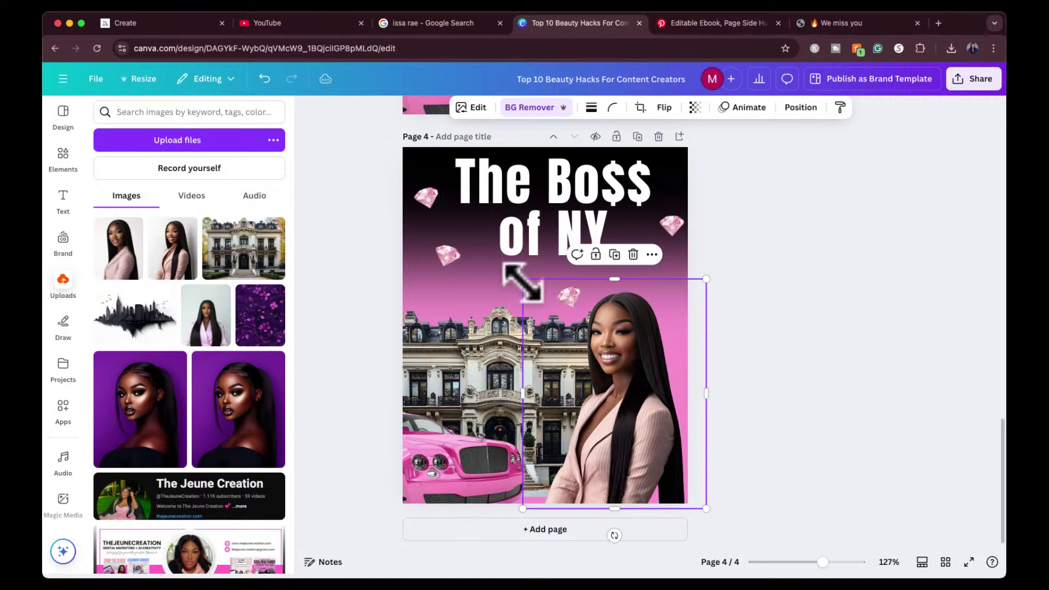
# Step: Enlarge the smiling woman and shift her right so her head sits just below the title and her far side runs off the cover
pyautogui.moveTo(522, 282); pyautogui.dragTo(475, 220)
pyautogui.moveTo(639, 371); pyautogui.dragTo(659, 374)
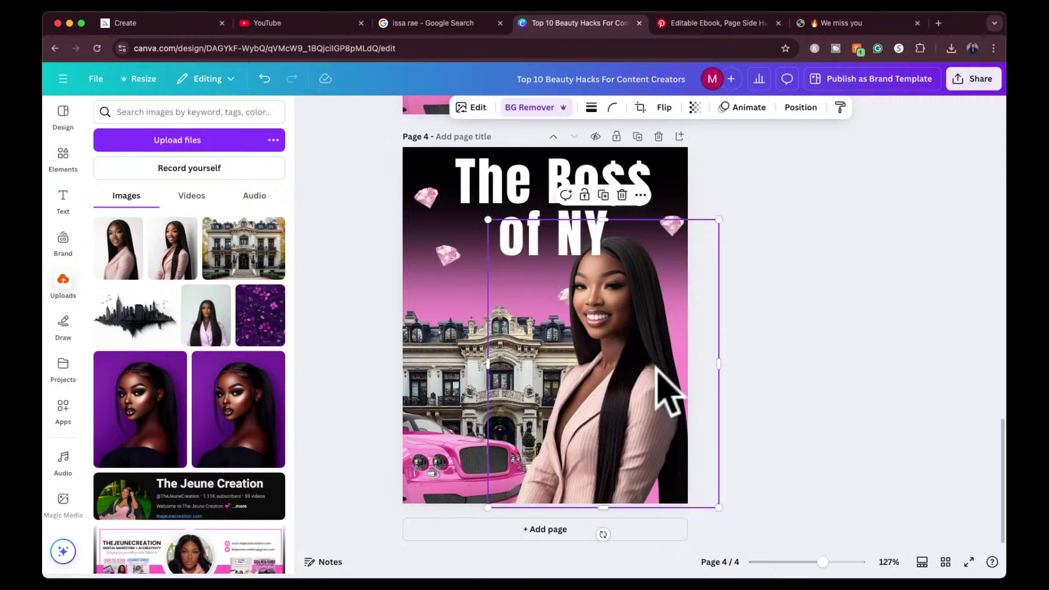
pyautogui.click(782, 389)
pyautogui.moveTo(613, 338); pyautogui.dragTo(614, 353)
pyautogui.moveTo(619, 361); pyautogui.dragTo(656, 359)
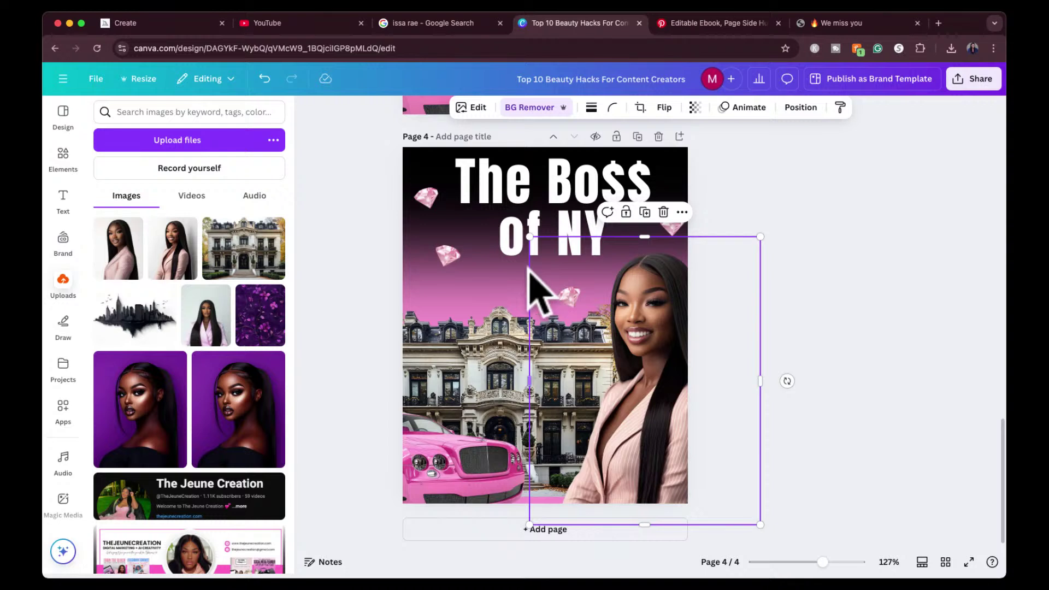
pyautogui.moveTo(528, 237); pyautogui.dragTo(508, 225)
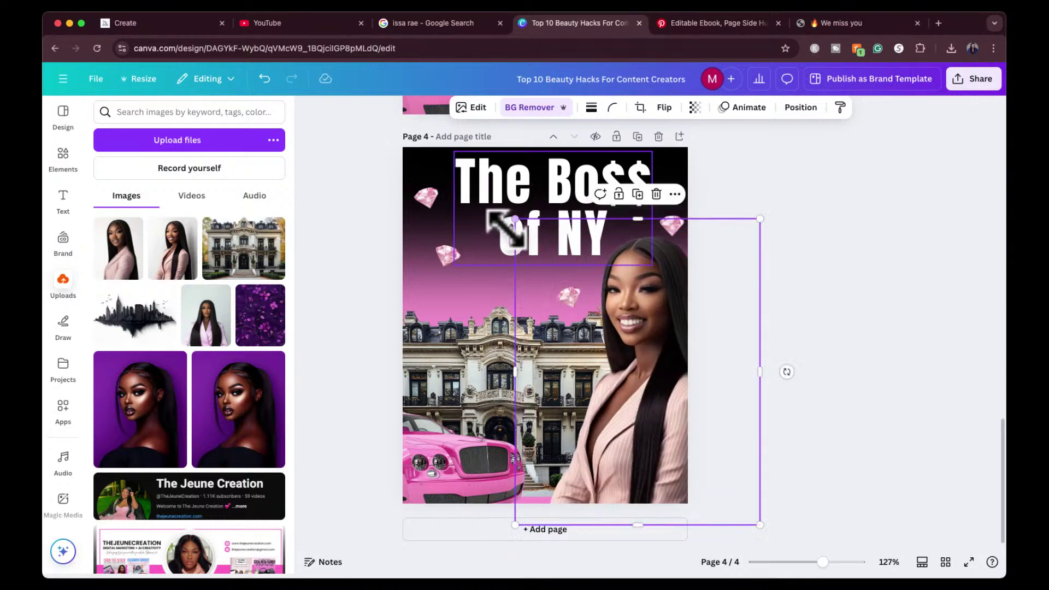
pyautogui.click(925, 351)
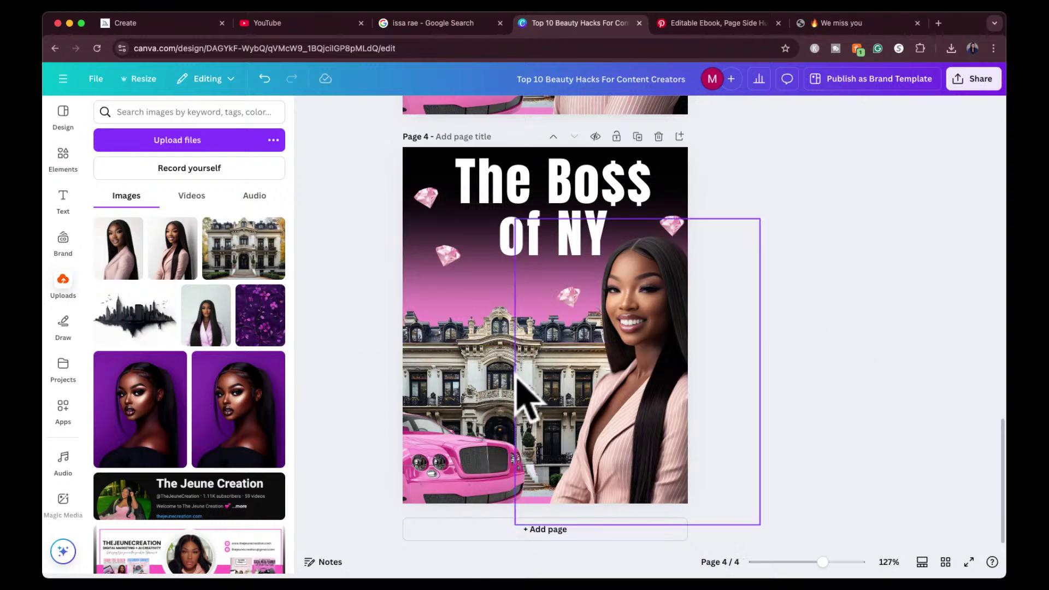
# Step: Select the mansion layer on page 4 and move the mansion slightly down to the cover's bottom edge
pyautogui.click(488, 330)
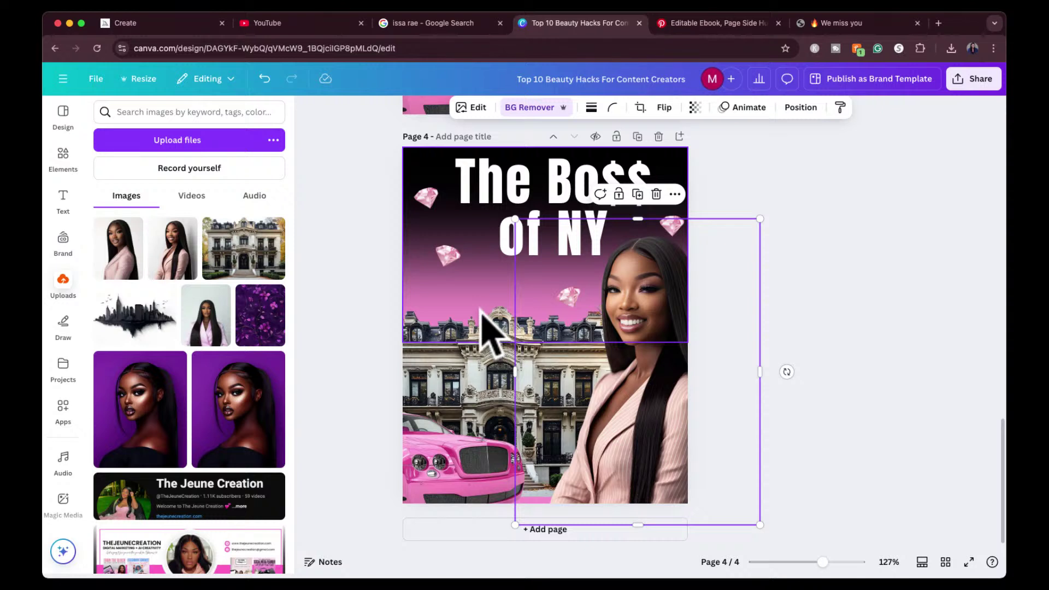
pyautogui.click(462, 365)
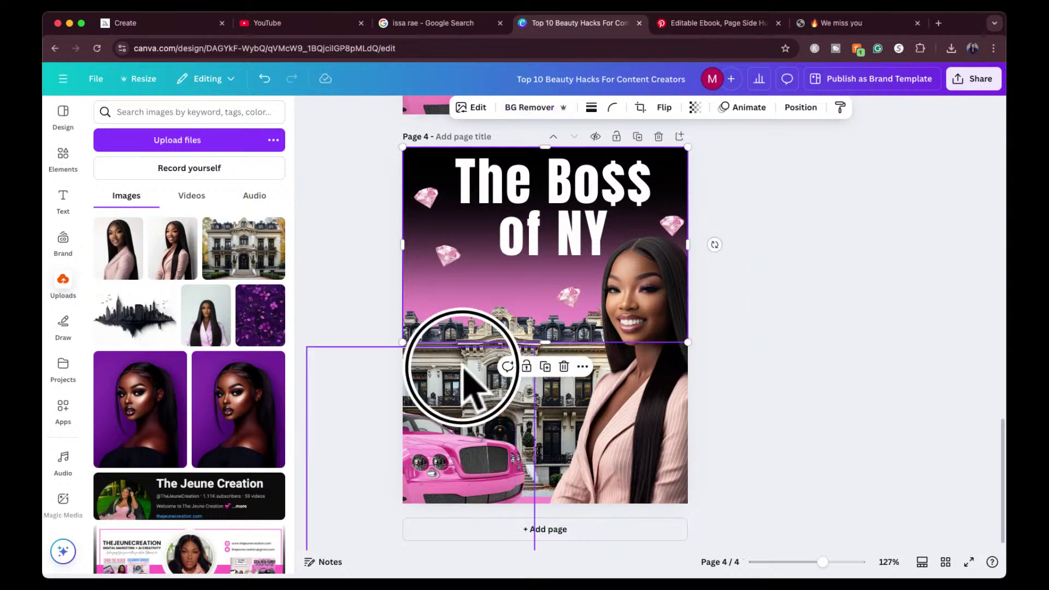
pyautogui.click(573, 390)
pyautogui.click(524, 389)
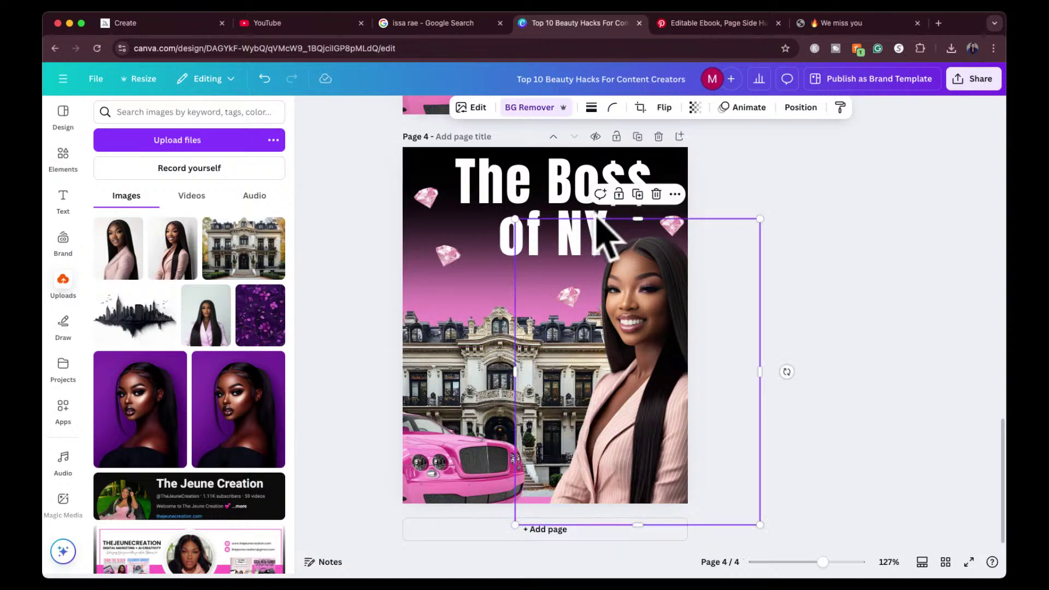
pyautogui.click(793, 110)
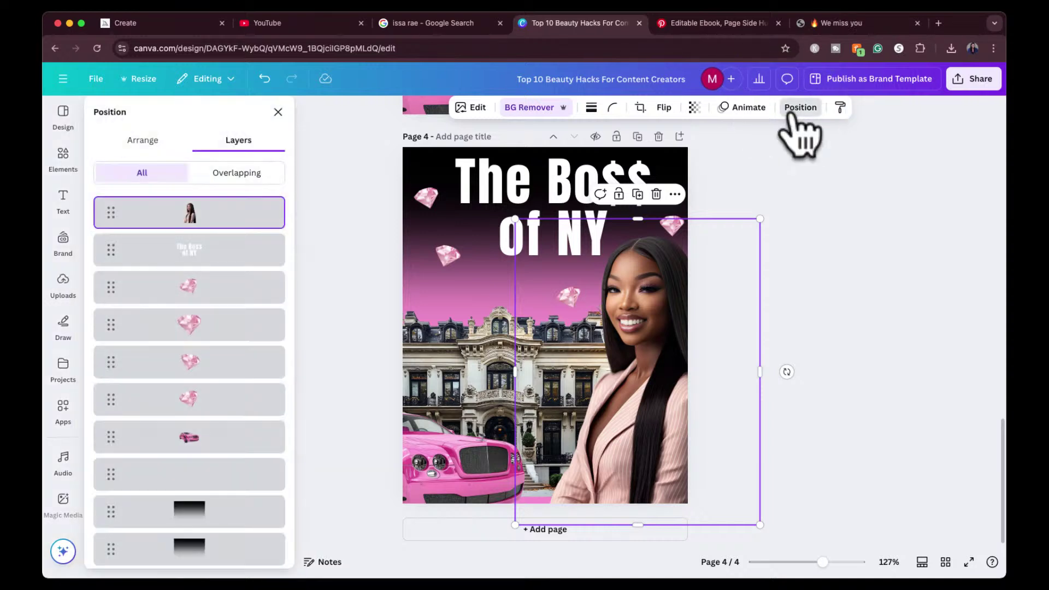
pyautogui.scroll(-2, 271, 480)
pyautogui.click(240, 506)
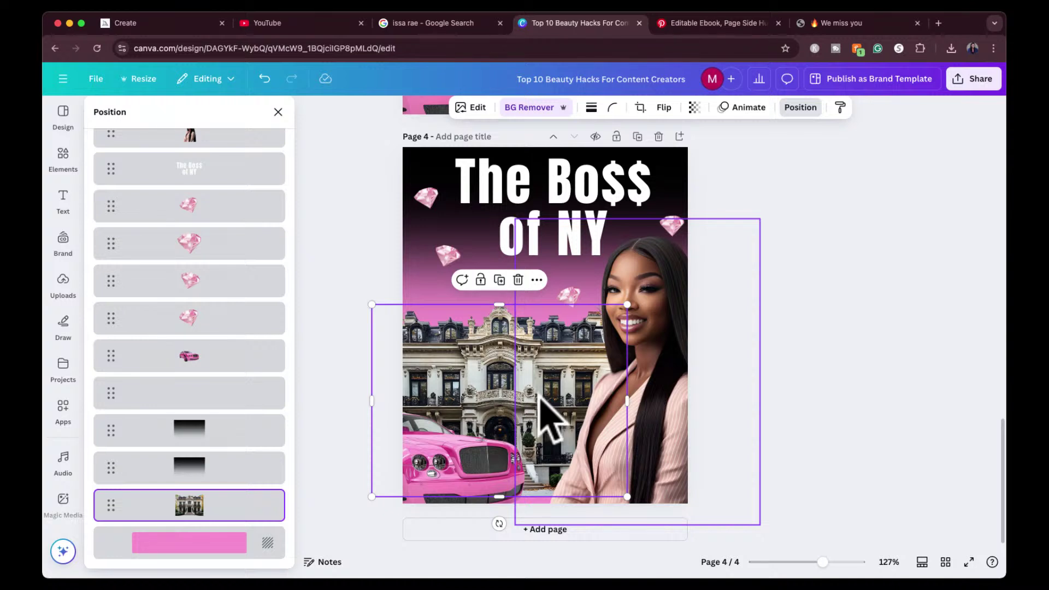
pyautogui.moveTo(479, 310); pyautogui.dragTo(483, 322)
pyautogui.click(798, 282)
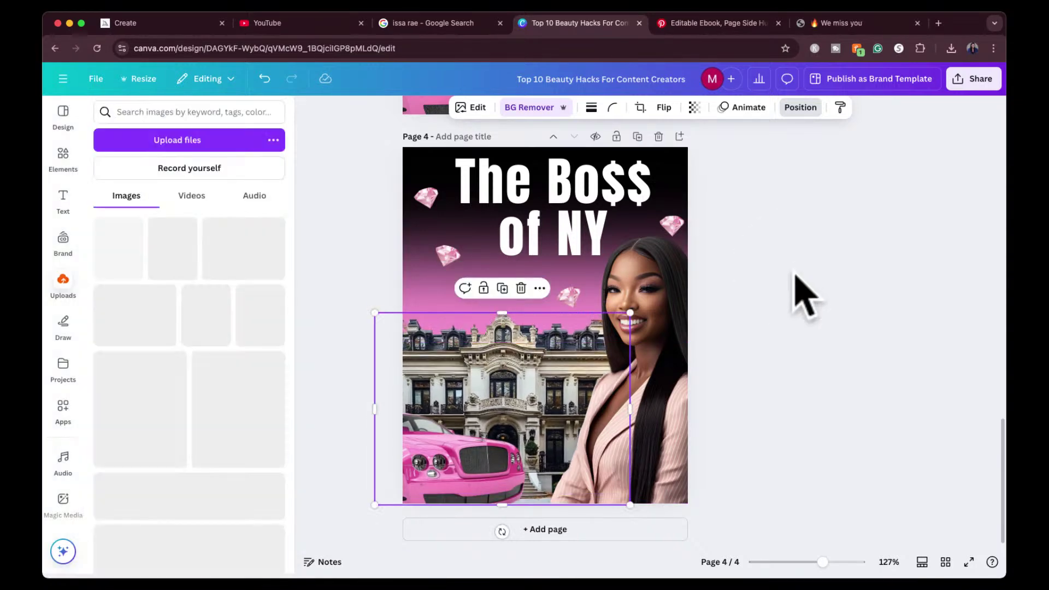
# Step: Select the mansion layer on page 3, move the mansion down to the cover's bottom edge, and review the cover versions
pyautogui.scroll(5, 795, 276)
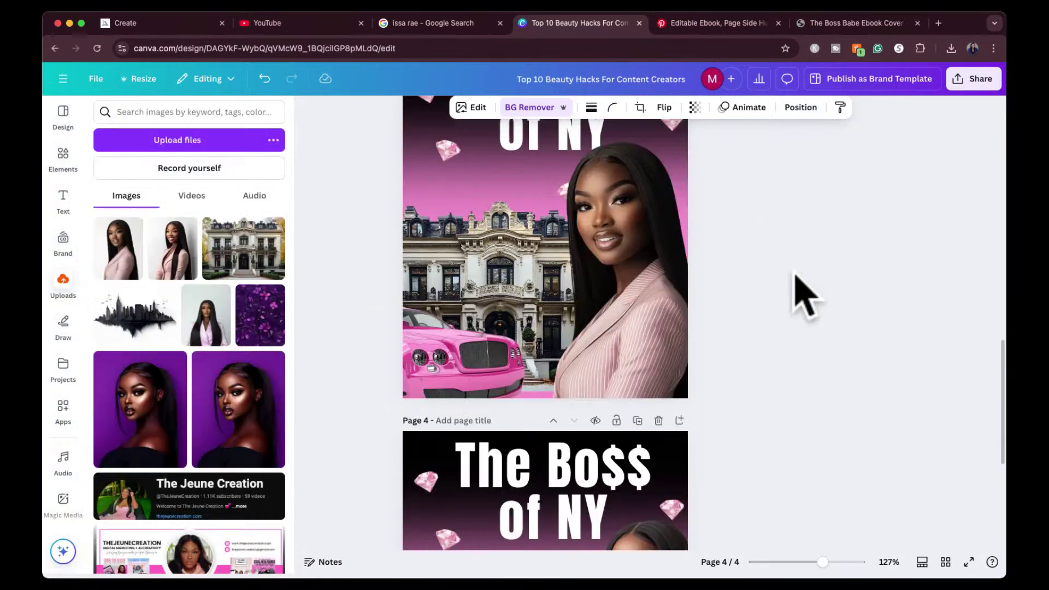
pyautogui.click(513, 268)
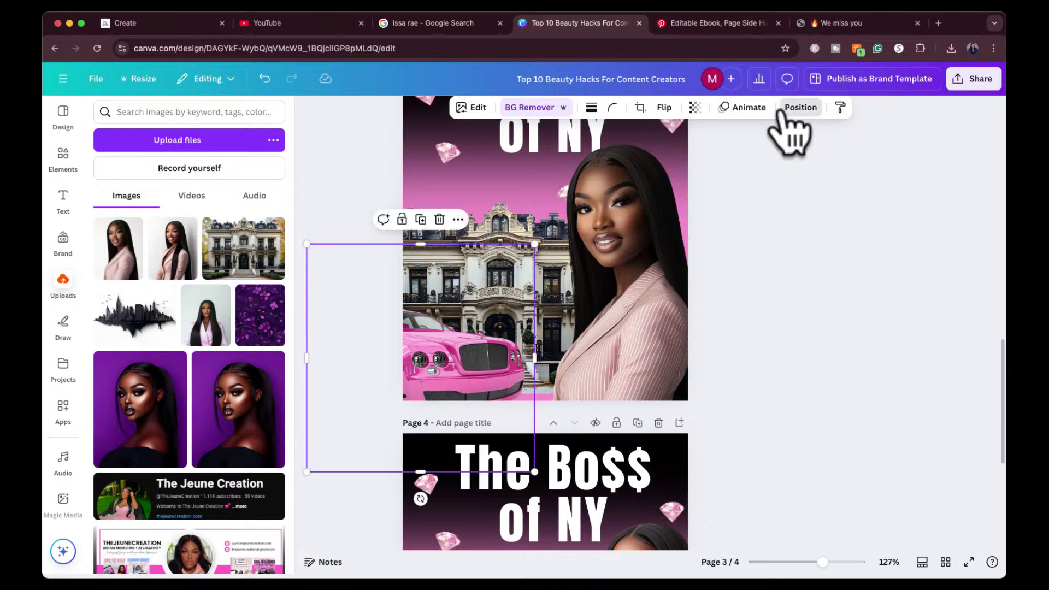
pyautogui.click(799, 108)
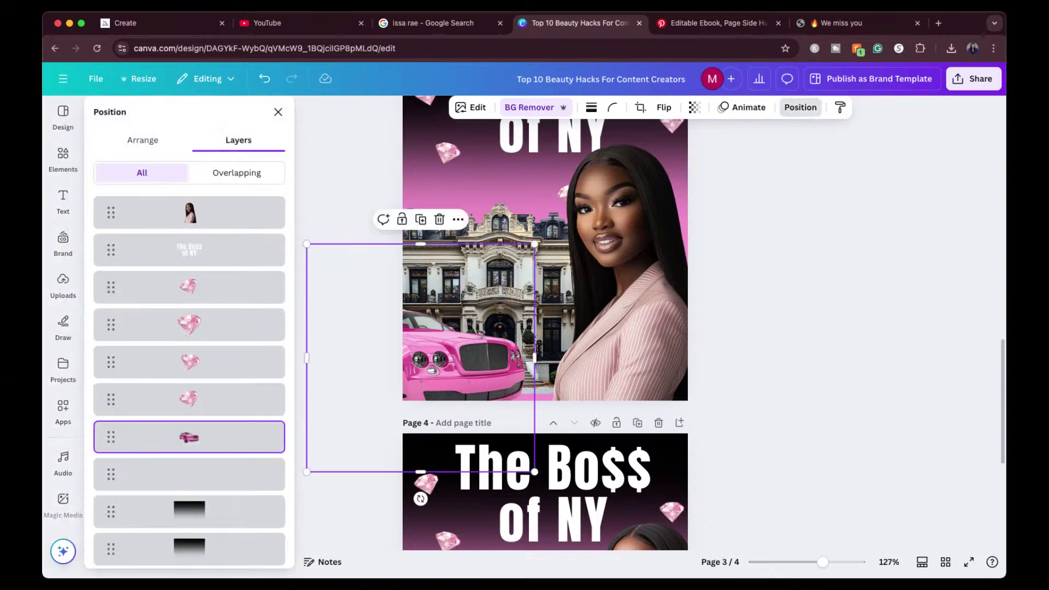
pyautogui.scroll(-3, 199, 445)
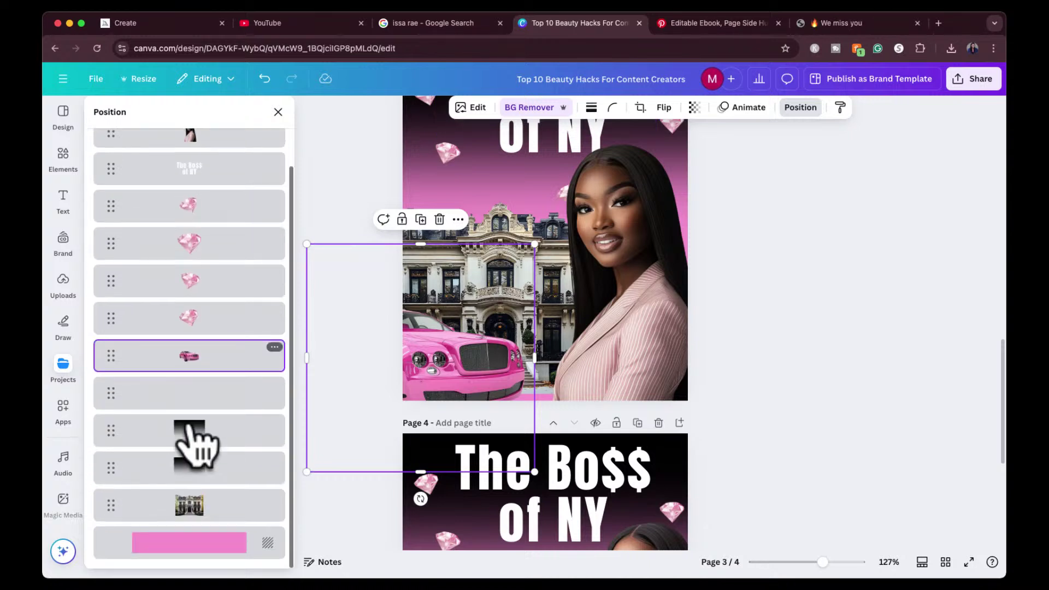
pyautogui.click(188, 503)
pyautogui.moveTo(492, 235); pyautogui.dragTo(495, 241)
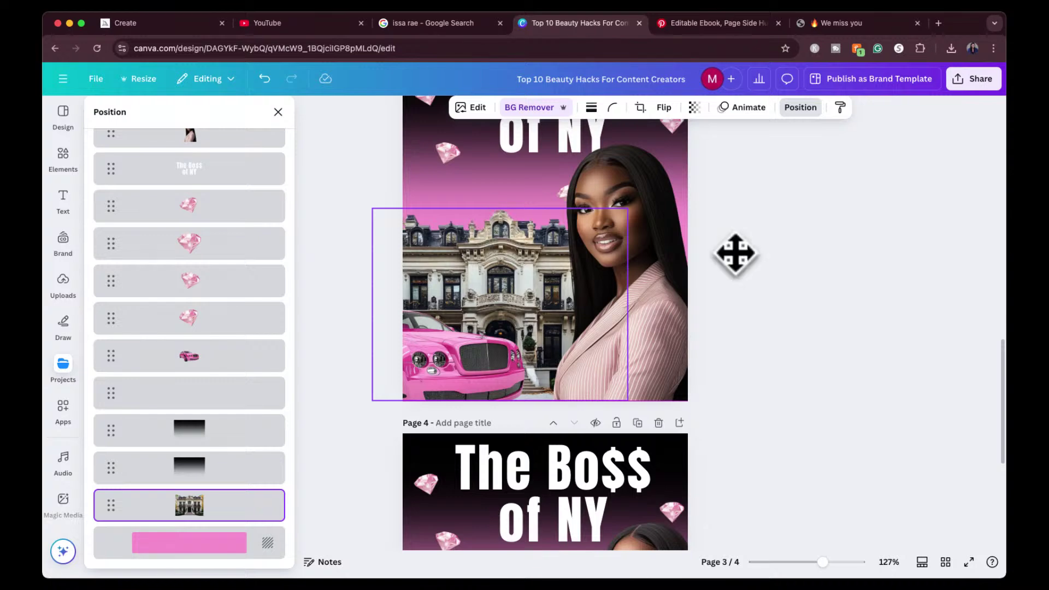
pyautogui.scroll(5, 771, 262)
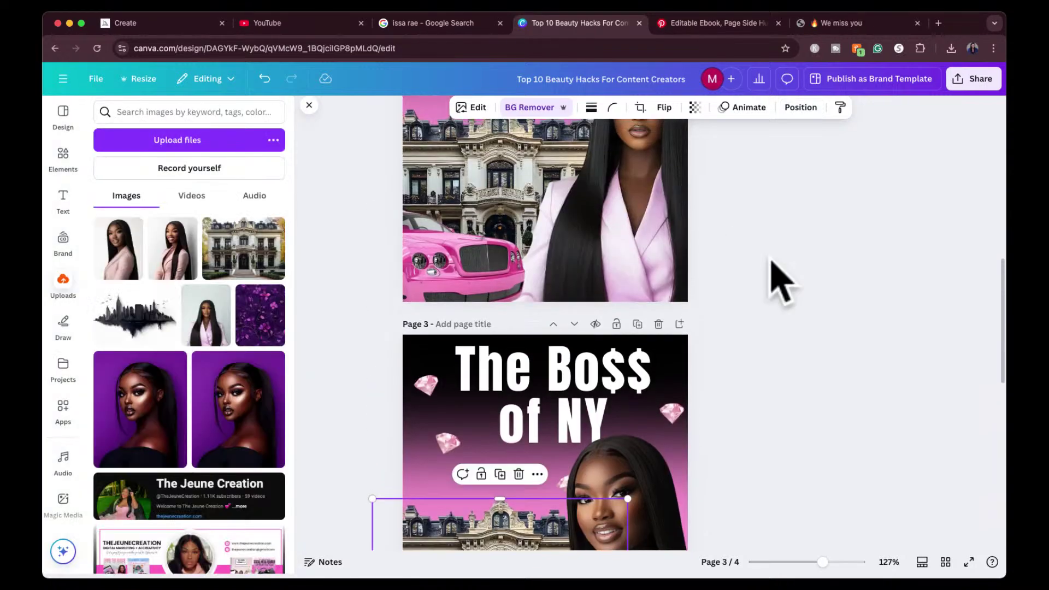
pyautogui.scroll(-10, 770, 263)
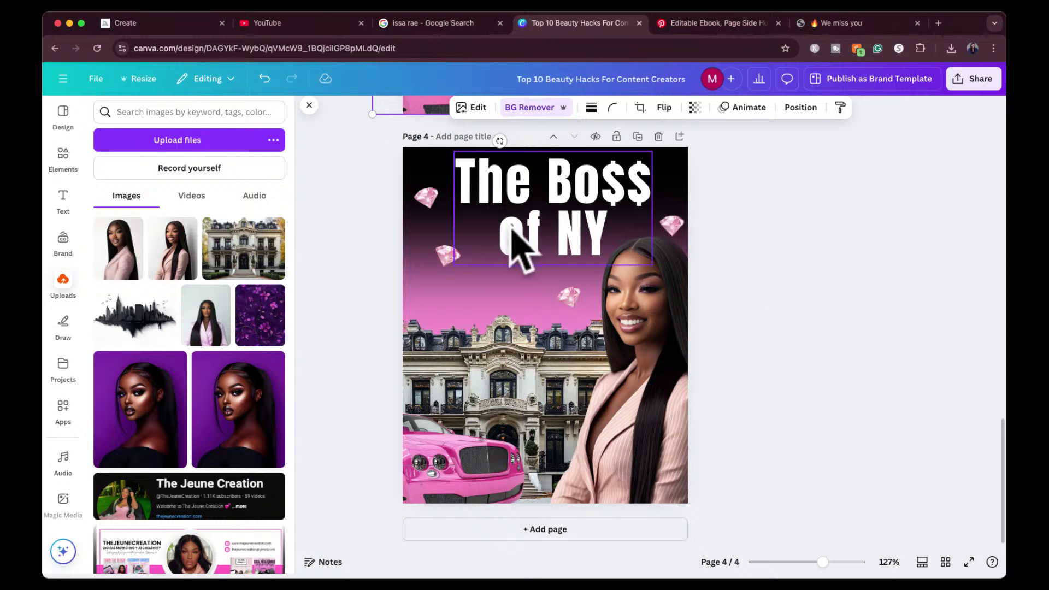
# Step: Insert the word Realtor before "of" in the page 4 cover title
pyautogui.doubleClick(504, 247)
pyautogui.click(501, 240)
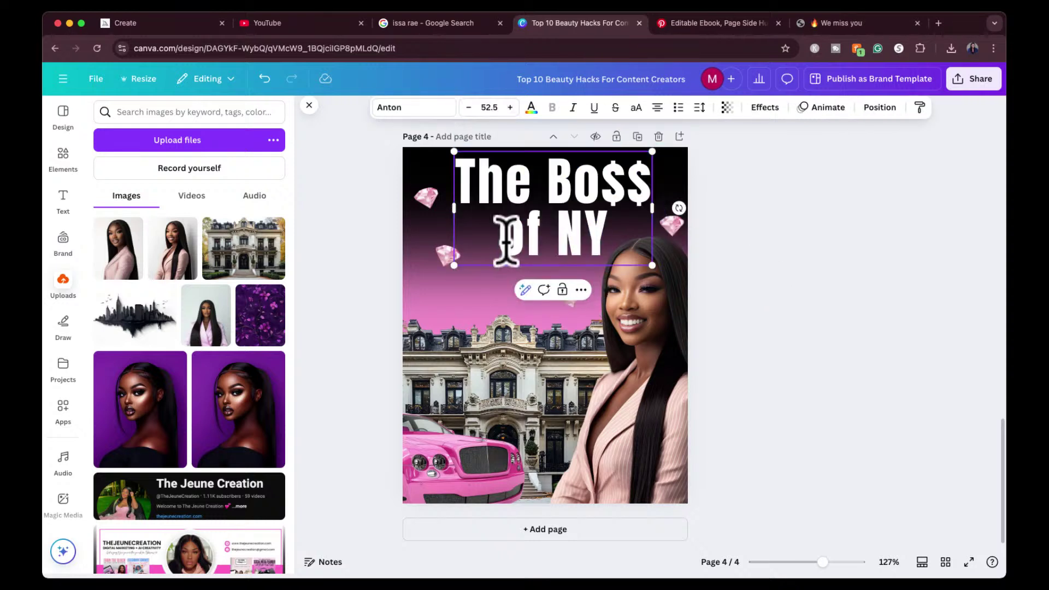
pyautogui.write('Realtor')
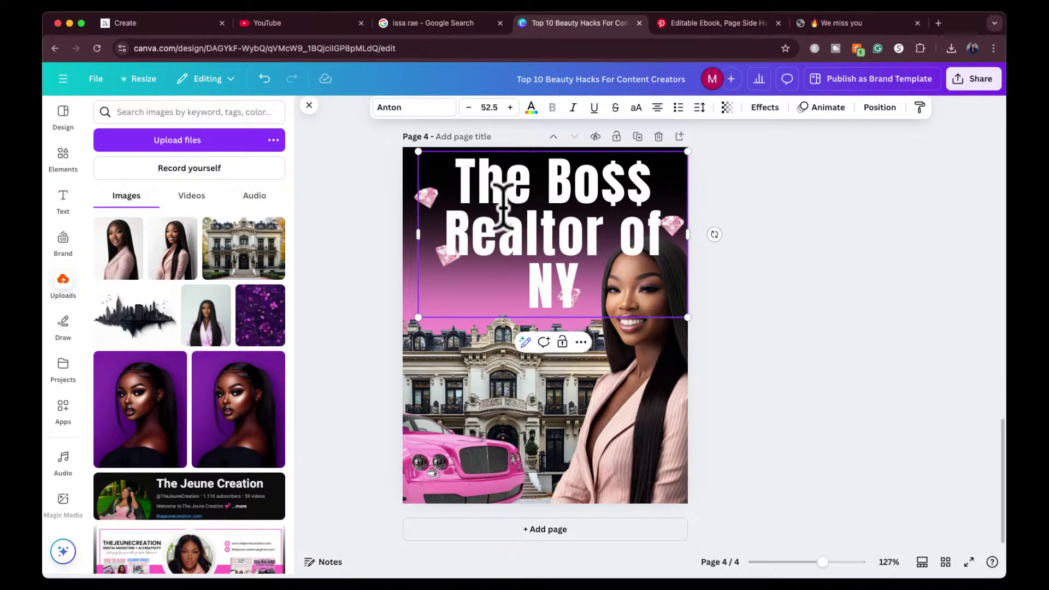
# Step: Reduce the whole page 4 title to font size 44.5
pyautogui.press('super+a')
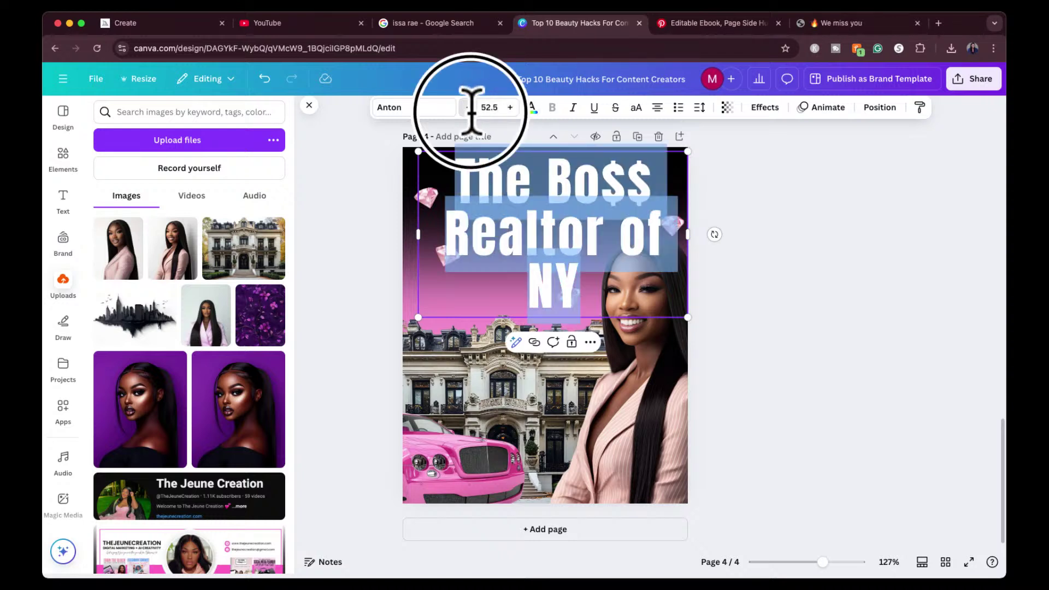
pyautogui.click(468, 107)
pyautogui.click(468, 107)
pyautogui.click(468, 107)
pyautogui.click(468, 107)
pyautogui.click(468, 107)
pyautogui.click(469, 107)
pyautogui.click(796, 204)
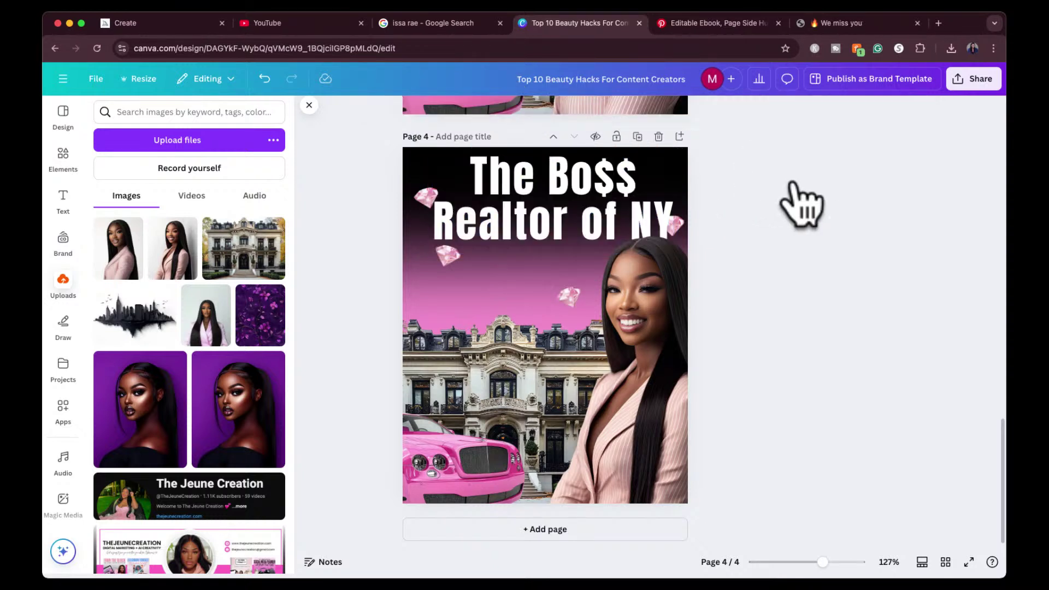
# Step: Scale the page 4 title down to size 41.7, shift it slightly down, and change NY to NYC
pyautogui.click(560, 196)
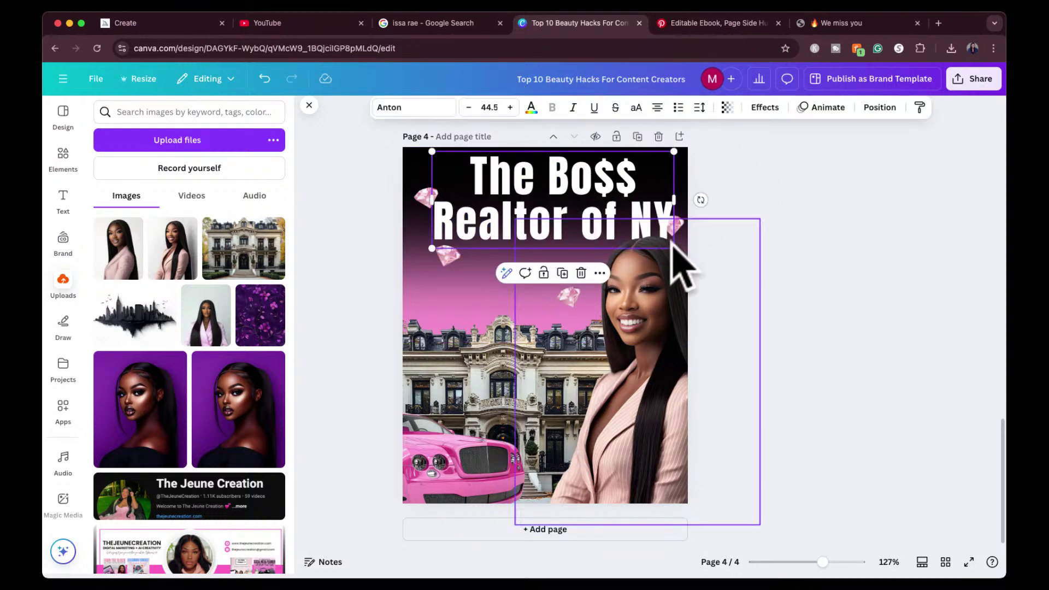
pyautogui.moveTo(675, 247)
pyautogui.mouseDown()
pyautogui.moveTo(661, 243)
pyautogui.moveTo(666, 228)
pyautogui.moveTo(659, 242)
pyautogui.mouseUp()
pyautogui.moveTo(566, 197); pyautogui.dragTo(568, 206)
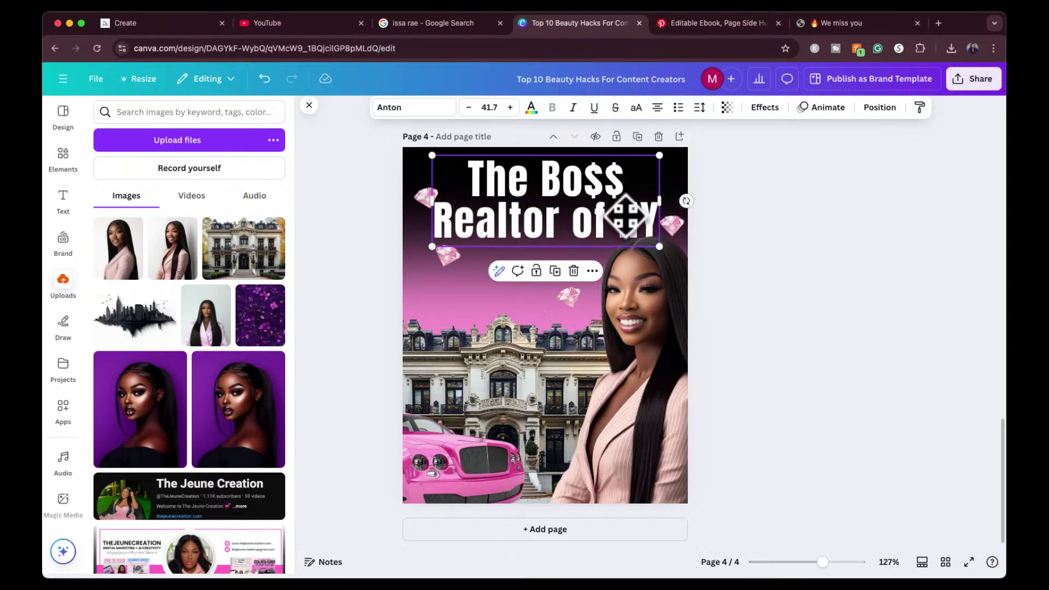
pyautogui.write('C')
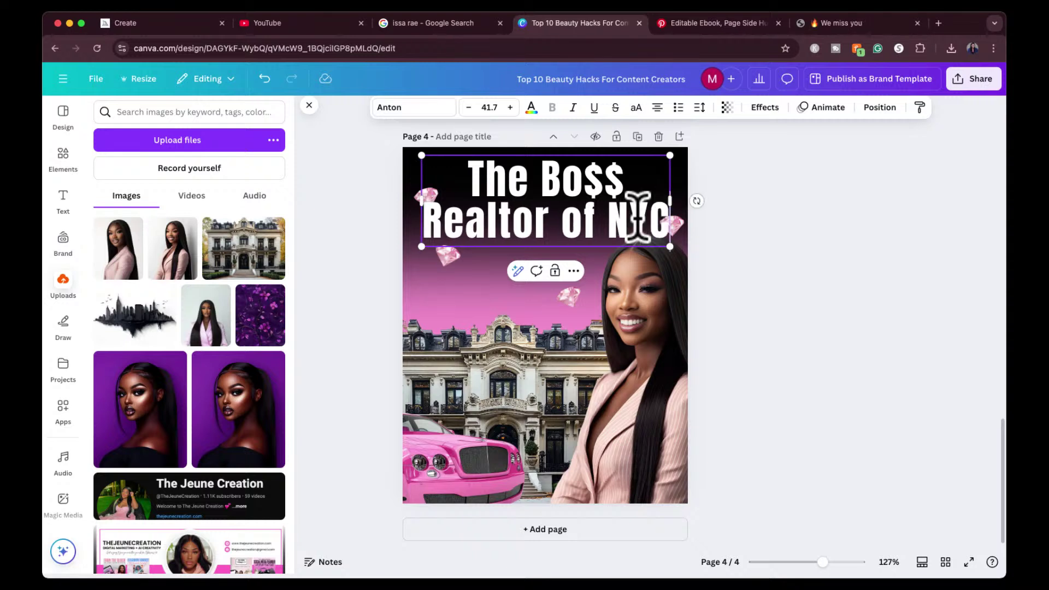
pyautogui.click(705, 222)
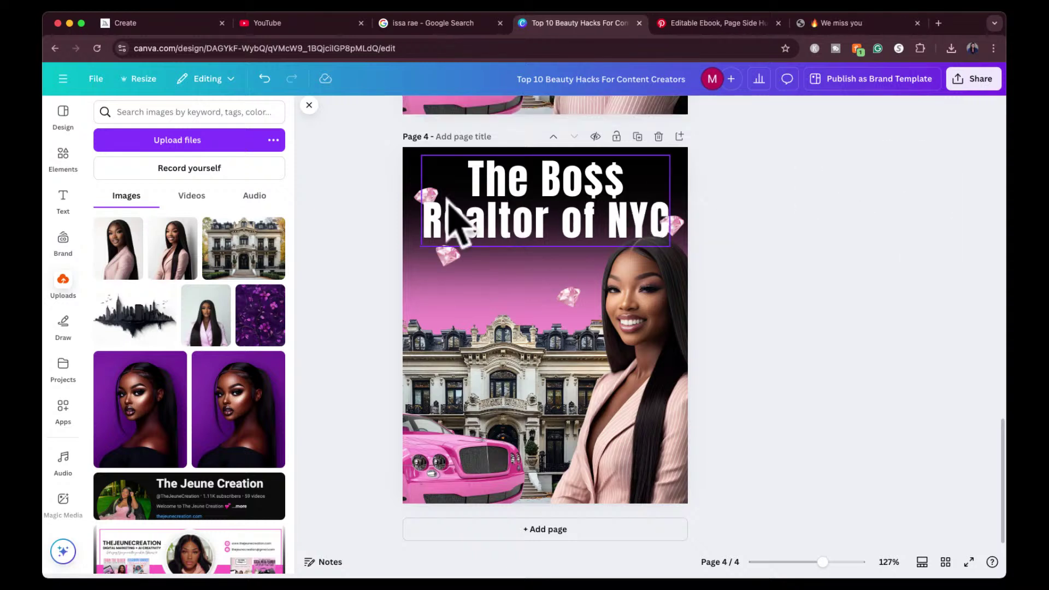
# Step: Move the two left diamonds and the right one clear of the title, placing the right one beside its first line
pyautogui.click(422, 198)
pyautogui.moveTo(422, 198); pyautogui.dragTo(411, 191)
pyautogui.moveTo(449, 254); pyautogui.dragTo(434, 270)
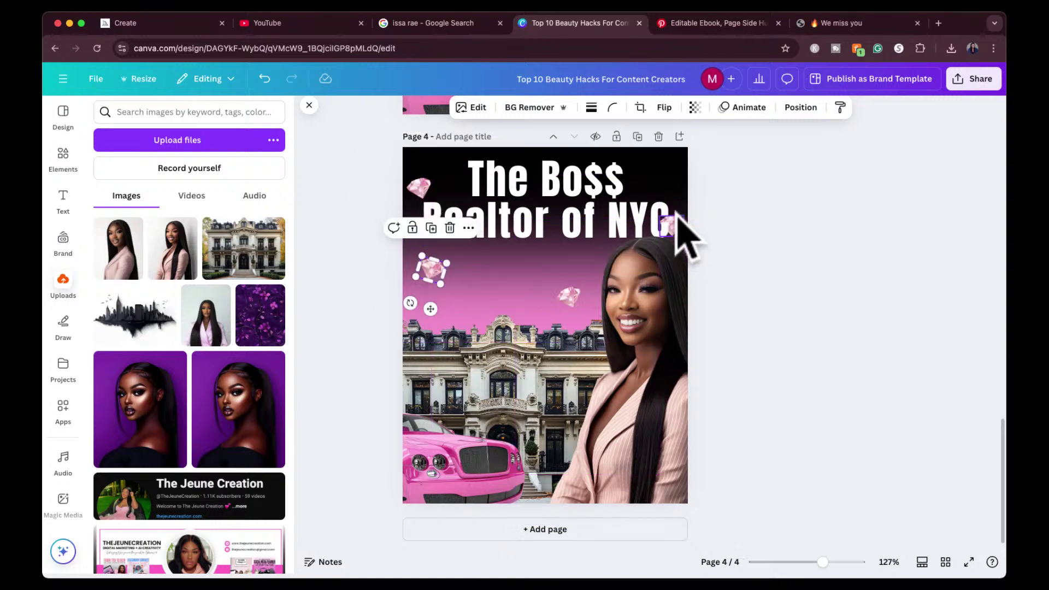
pyautogui.moveTo(677, 223); pyautogui.dragTo(669, 181)
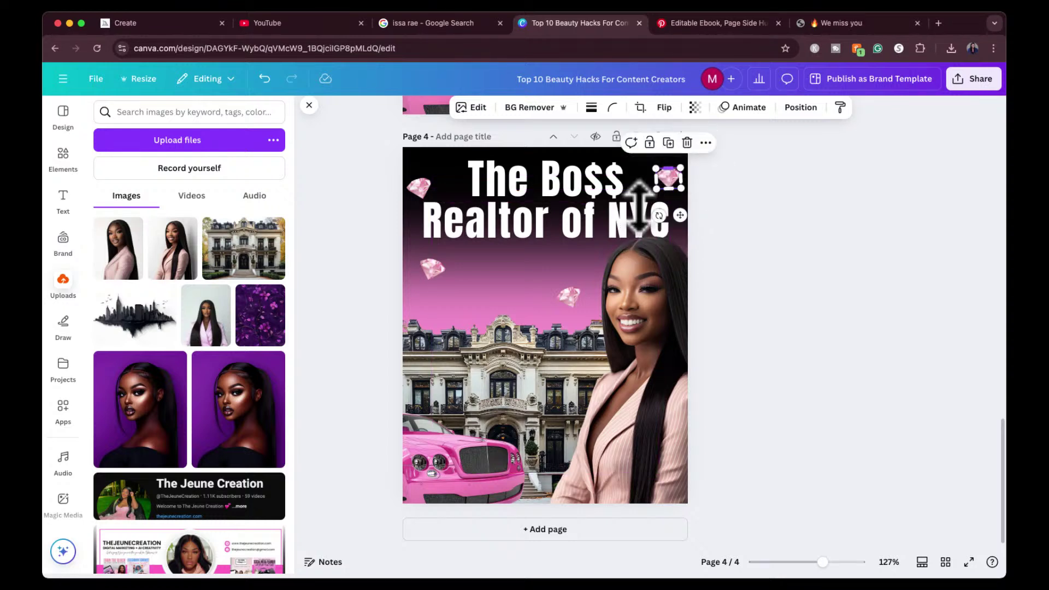
pyautogui.click(436, 271)
pyautogui.moveTo(437, 271); pyautogui.dragTo(452, 274)
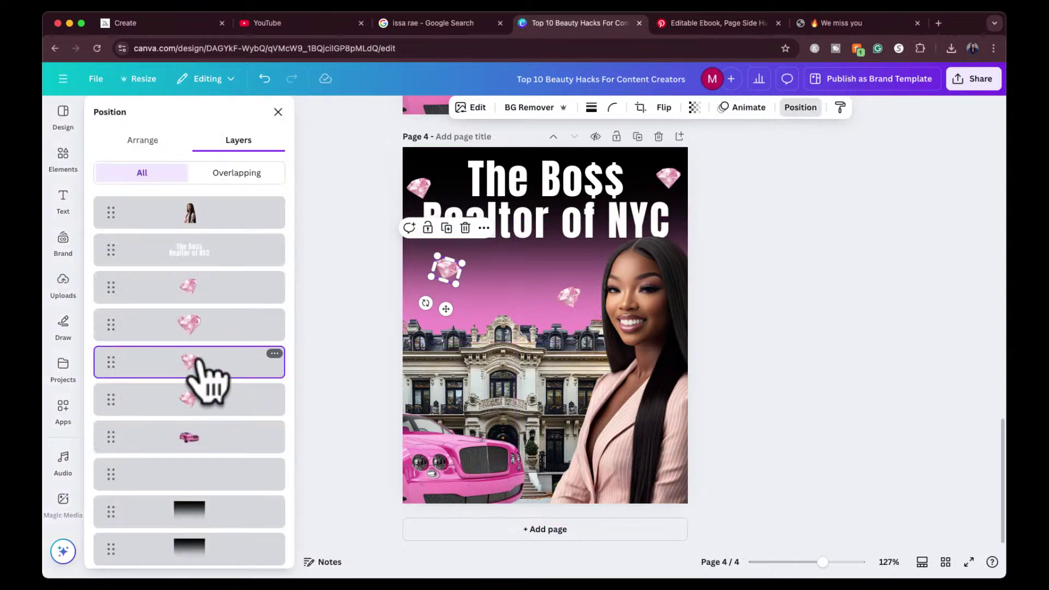
# Step: Raise the diamond beside the woman's face slightly and move the upper left diamond up into the cover's corner
pyautogui.click(200, 288)
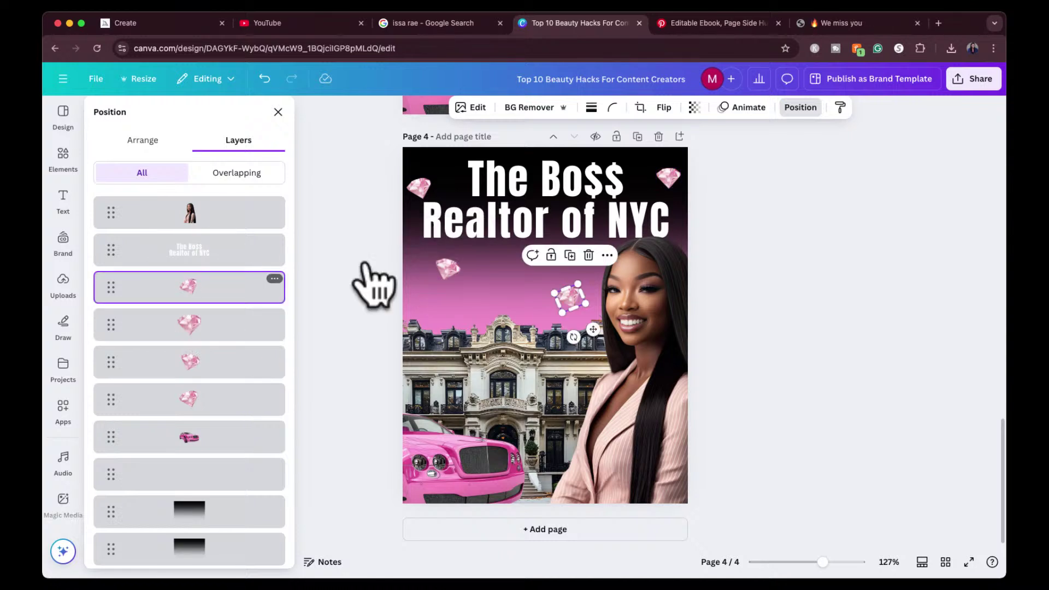
pyautogui.moveTo(569, 297); pyautogui.dragTo(573, 277)
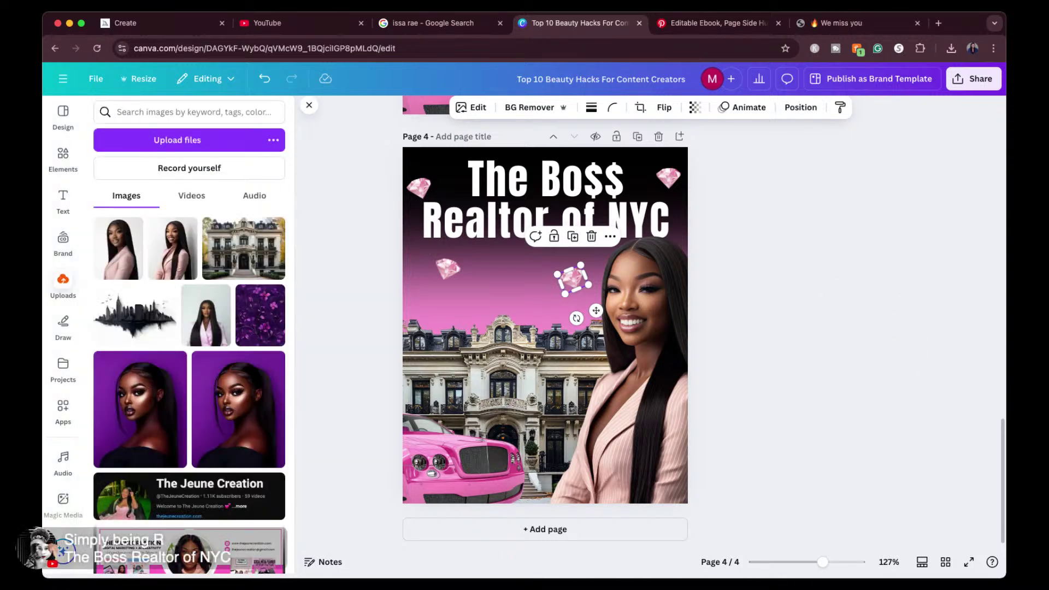
pyautogui.click(722, 404)
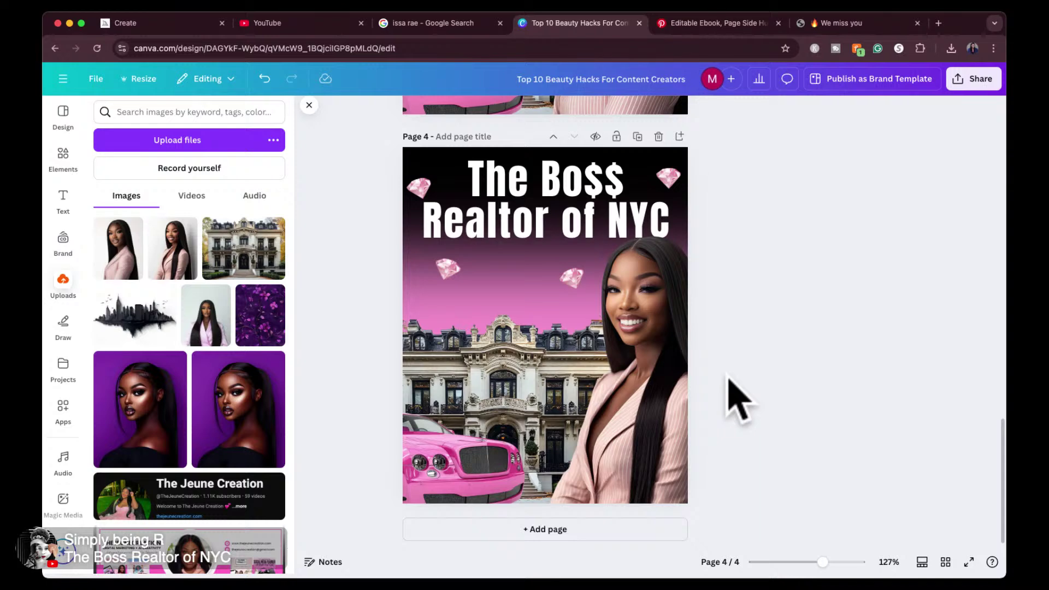
pyautogui.click(417, 188)
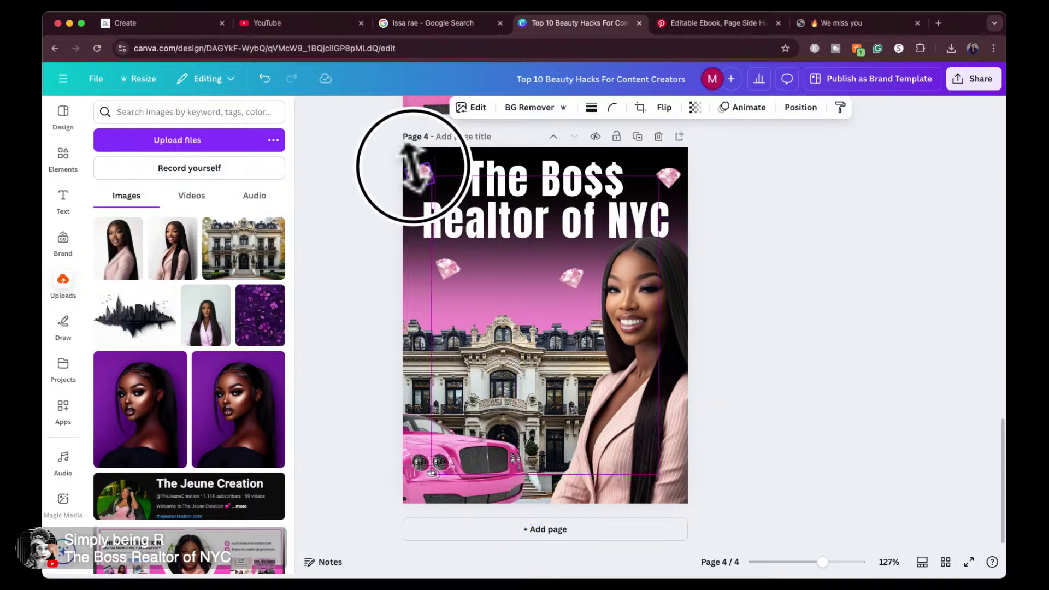
pyautogui.click(349, 248)
# Step: Compare the cover versions on pages 2, 3 and 4, looking at the women's portraits and the titles
pyautogui.scroll(3, 395, 281)
pyautogui.scroll(6, 394, 282)
pyautogui.scroll(-1, 394, 282)
pyautogui.scroll(-10, 394, 281)
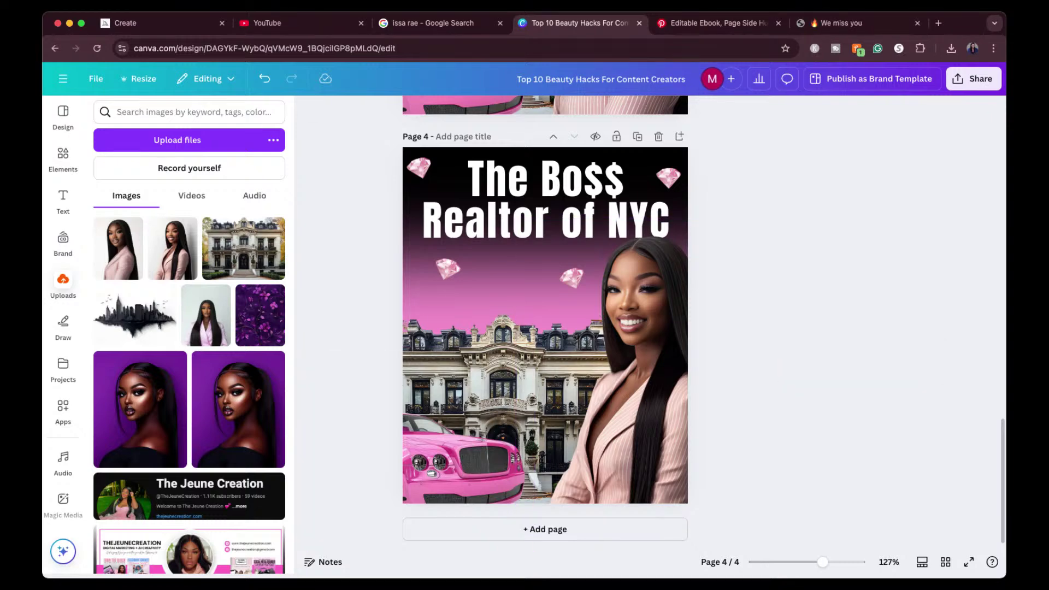
pyautogui.scroll(5, 545, 322)
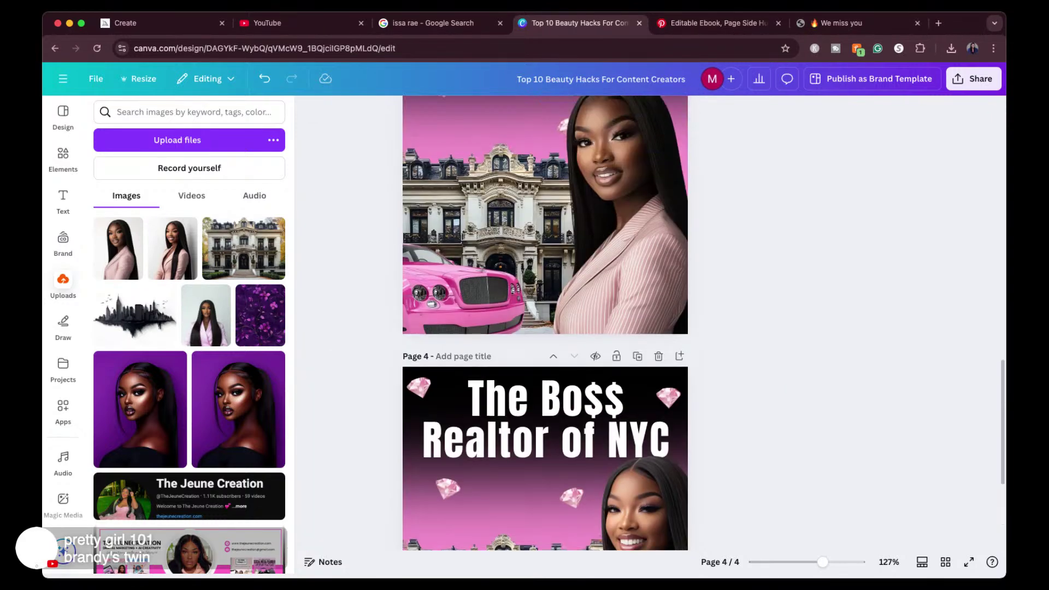
pyautogui.scroll(-3, 544, 322)
pyautogui.scroll(5, 545, 322)
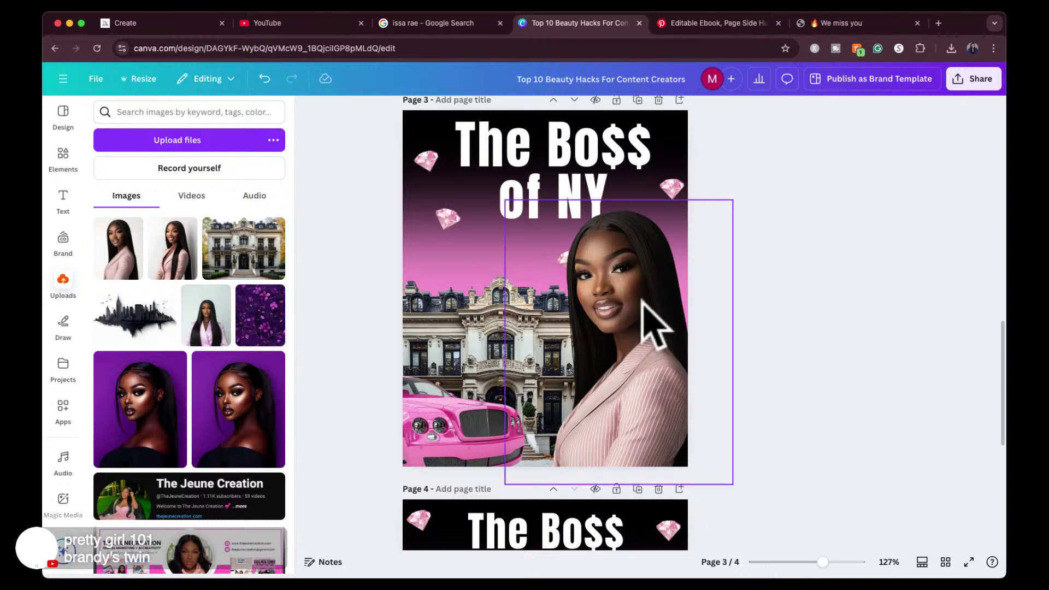
pyautogui.scroll(-6, 650, 383)
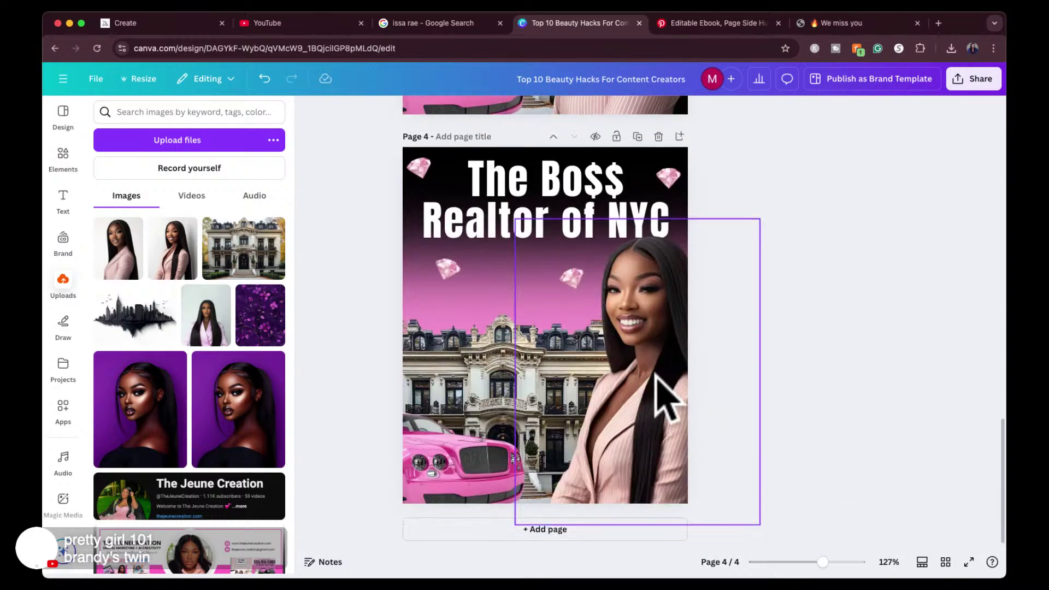
pyautogui.click(652, 371)
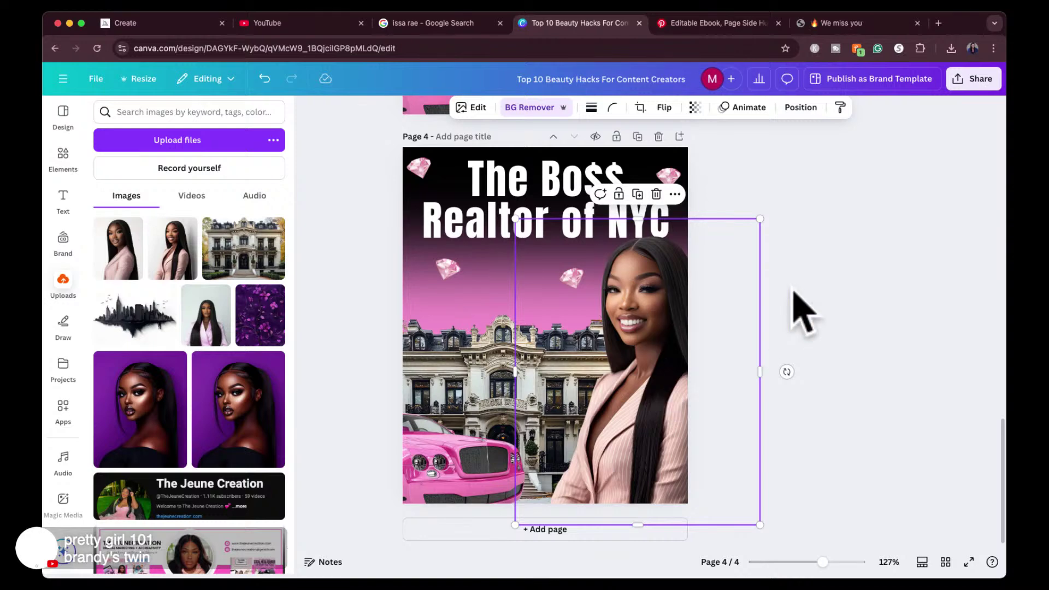
pyautogui.scroll(6, 803, 314)
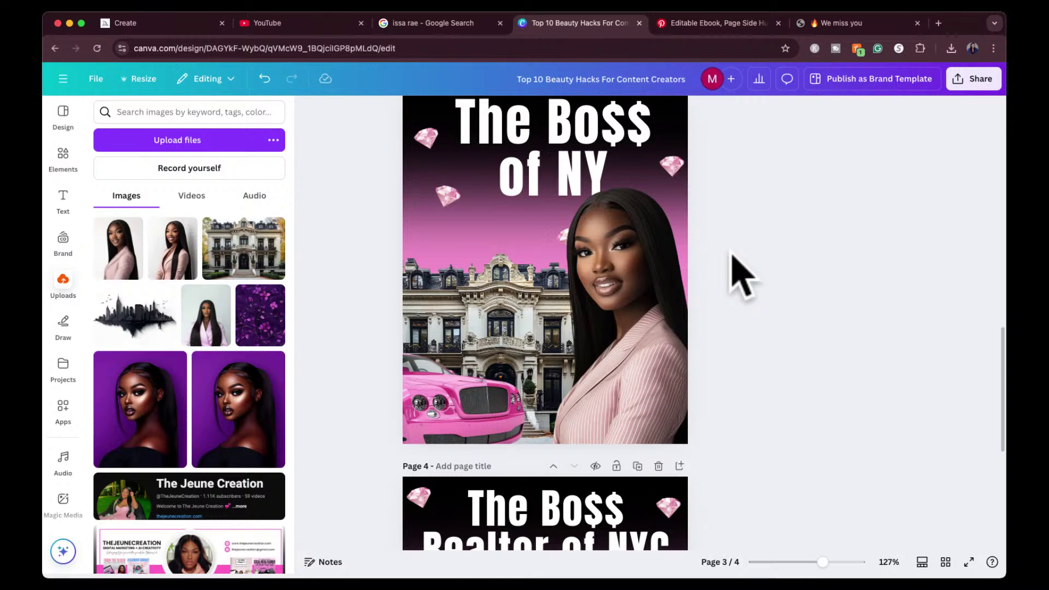
pyautogui.scroll(5, 743, 273)
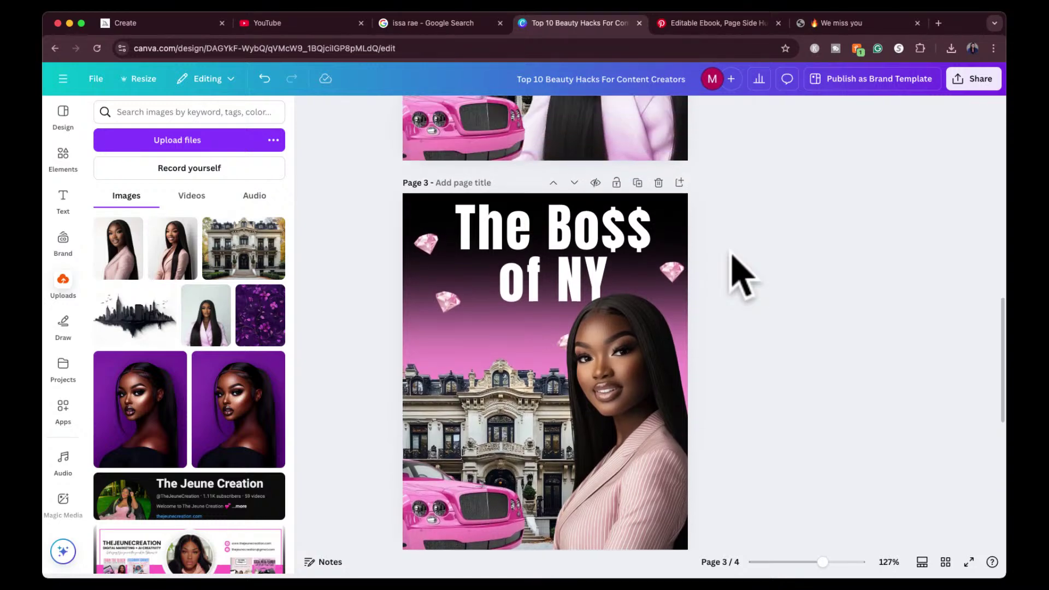
pyautogui.scroll(-3, 743, 273)
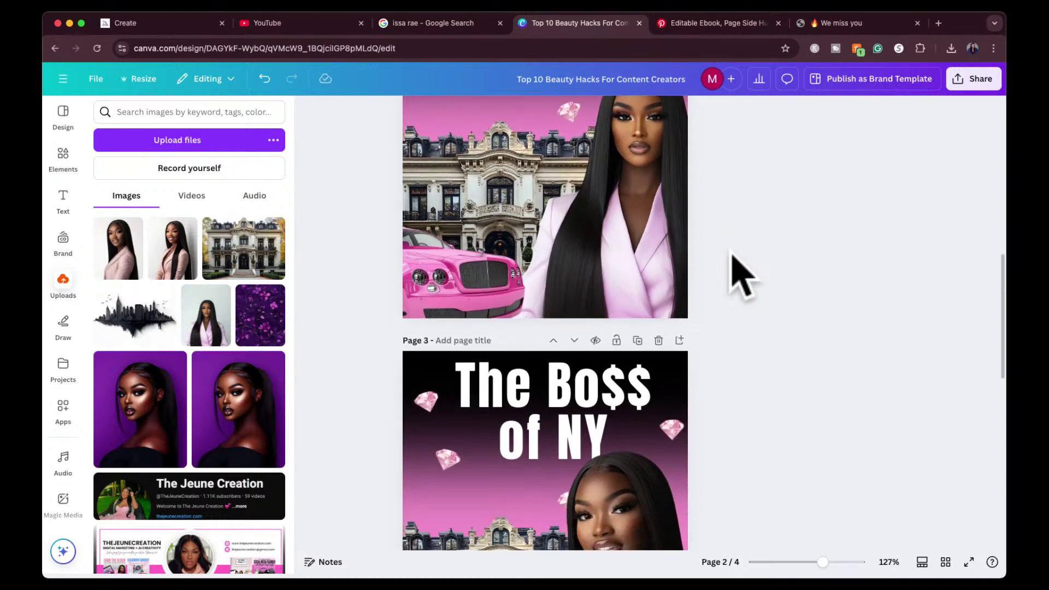
pyautogui.scroll(-2, 743, 274)
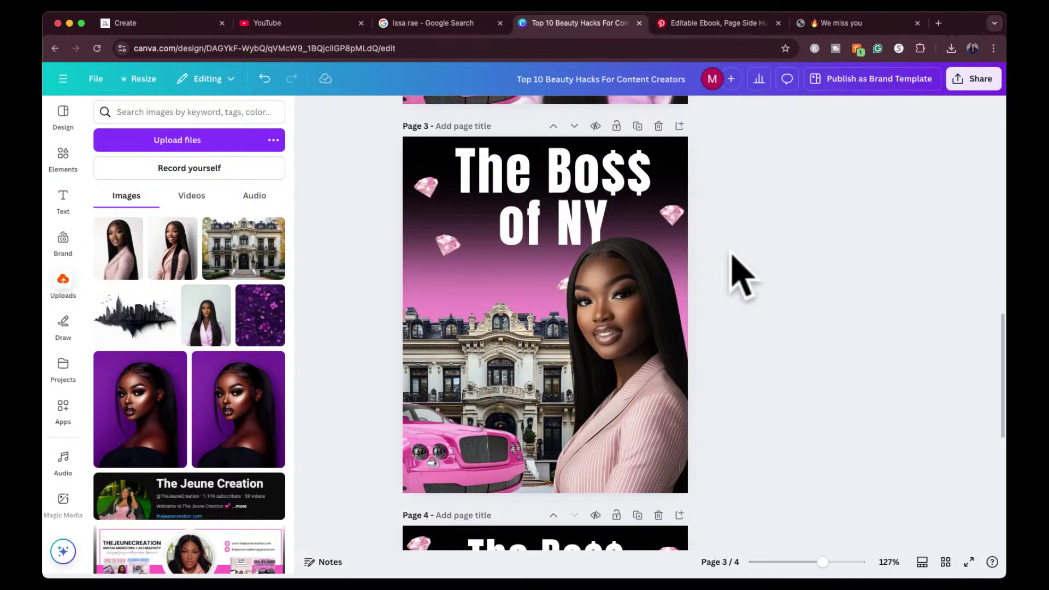
# Step: Switch to Midjourney and close the enlarged pinstripe-suit portrait to return to the generated images
pyautogui.click(174, 22)
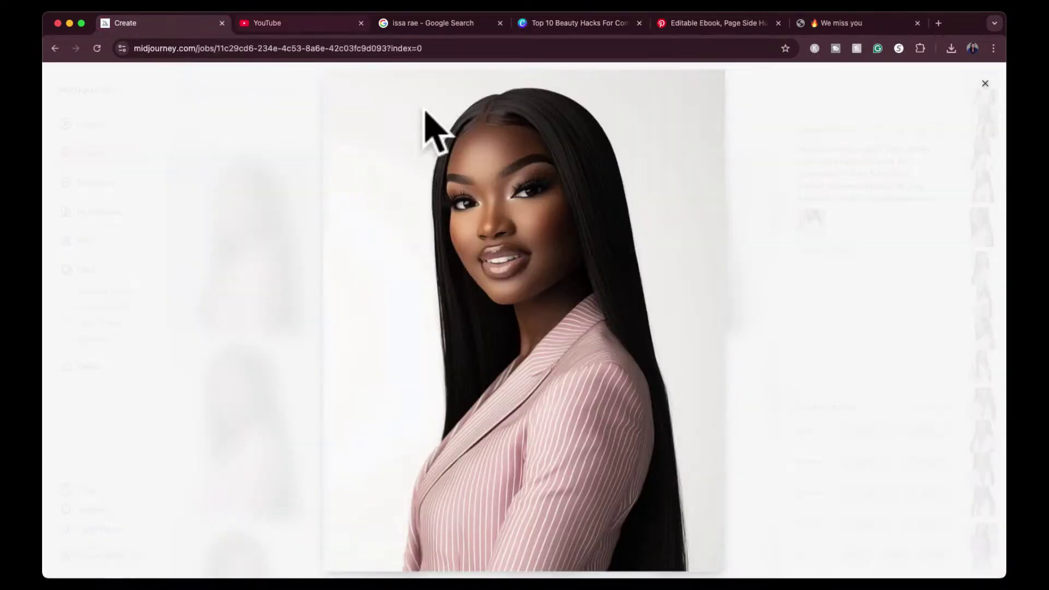
pyautogui.click(986, 82)
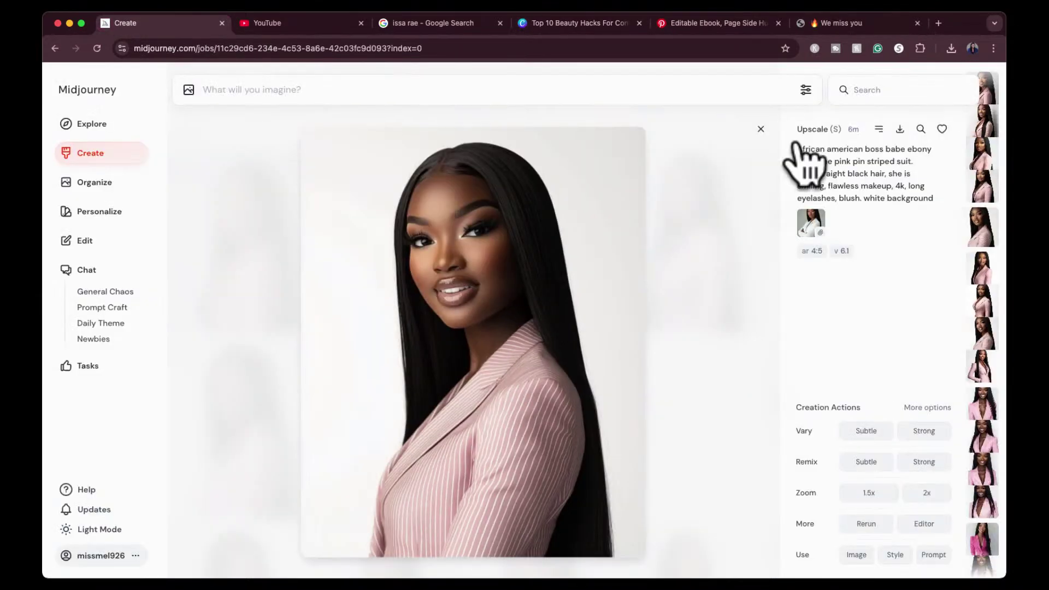
pyautogui.click(760, 129)
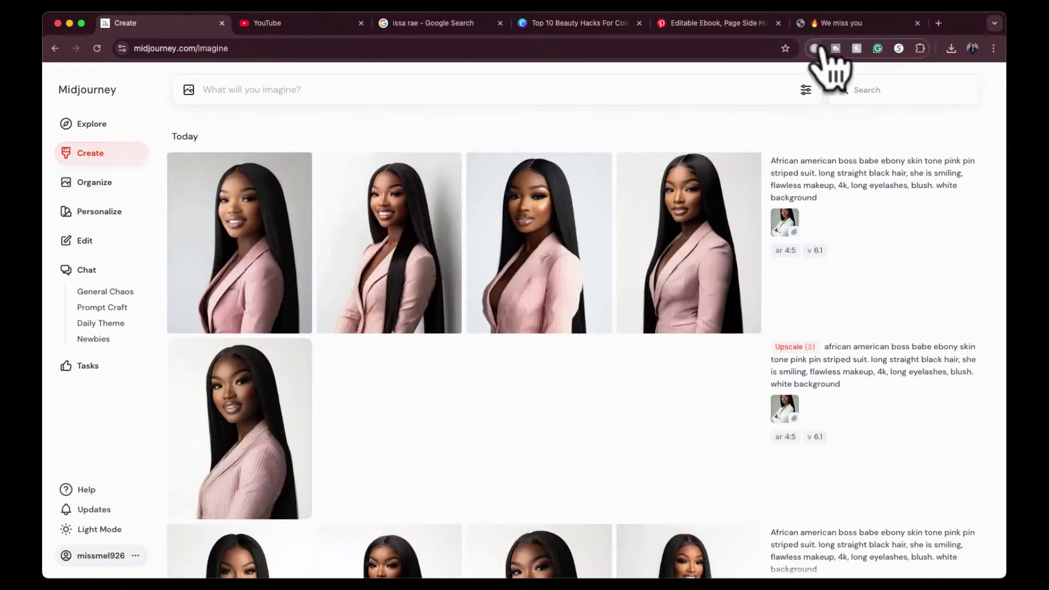
# Step: Switch to Google, search images for "gabrielle union", and preview the Shape photo of her in a white top
pyautogui.click(423, 23)
pyautogui.click(448, 48)
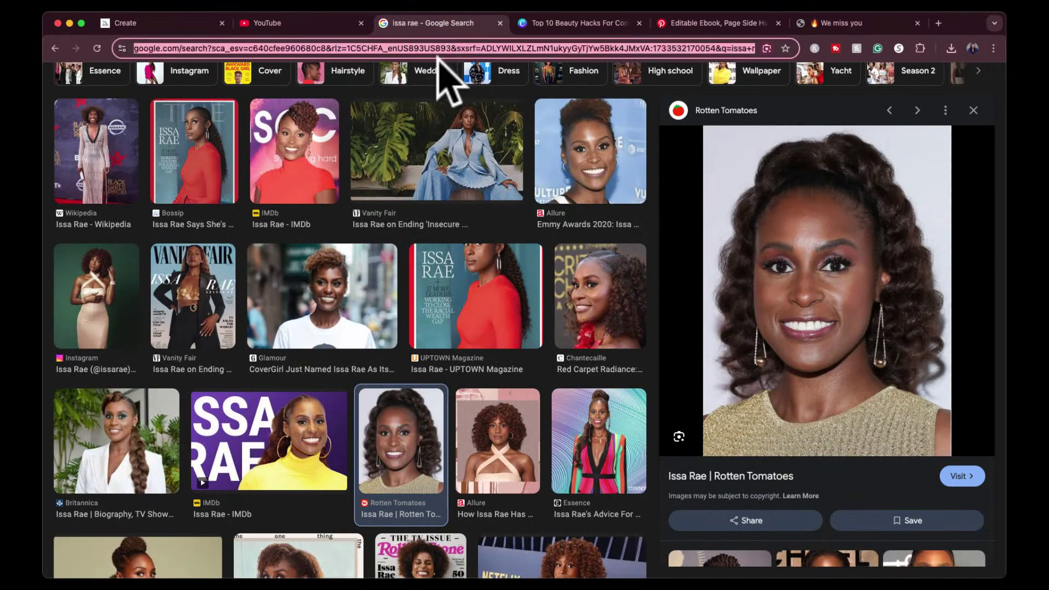
pyautogui.write('g')
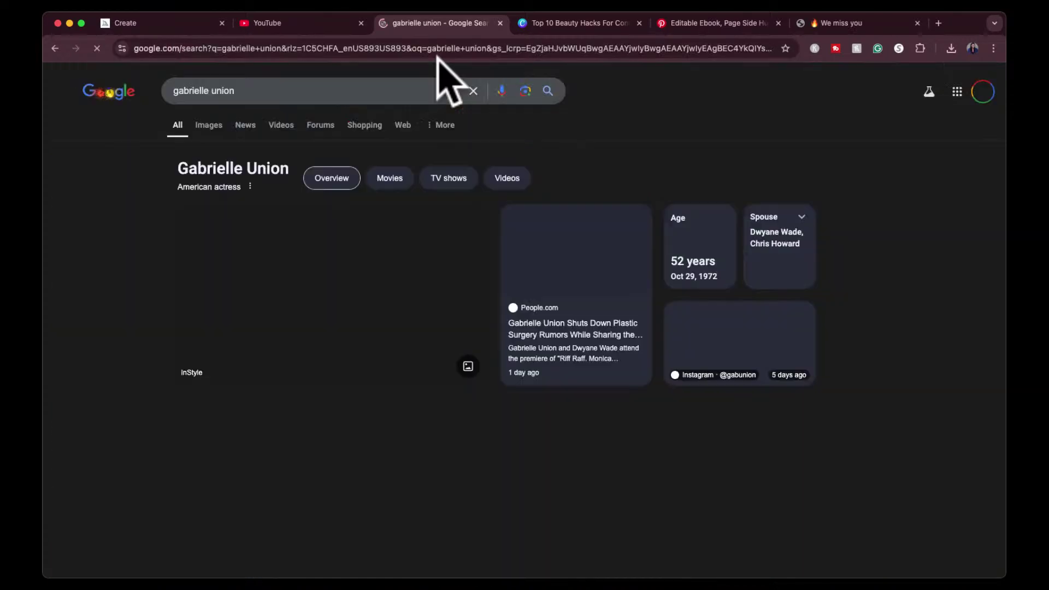
pyautogui.click(214, 130)
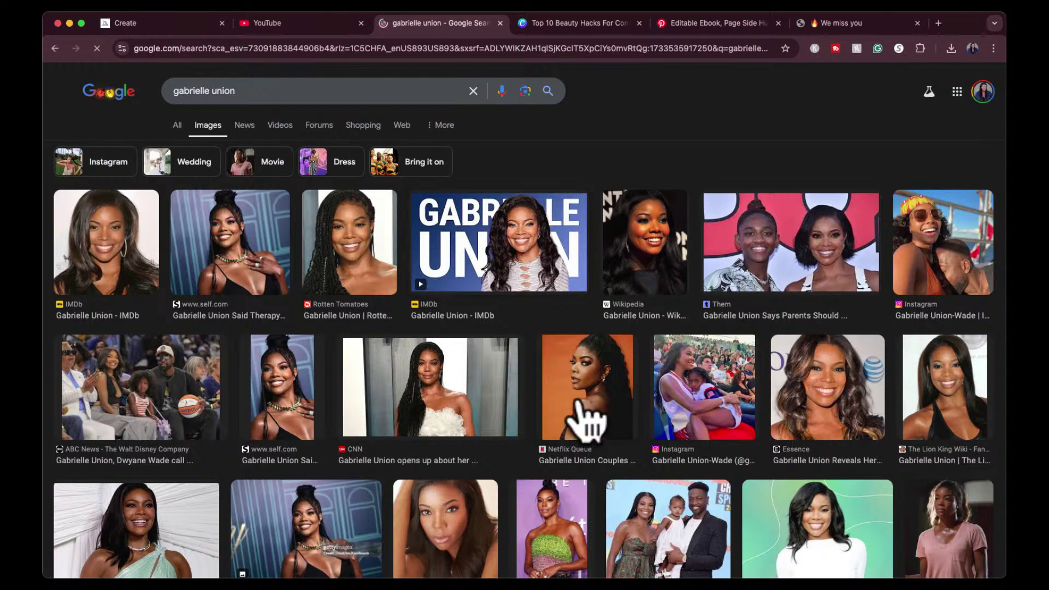
pyautogui.scroll(-3, 581, 421)
pyautogui.scroll(-2, 583, 421)
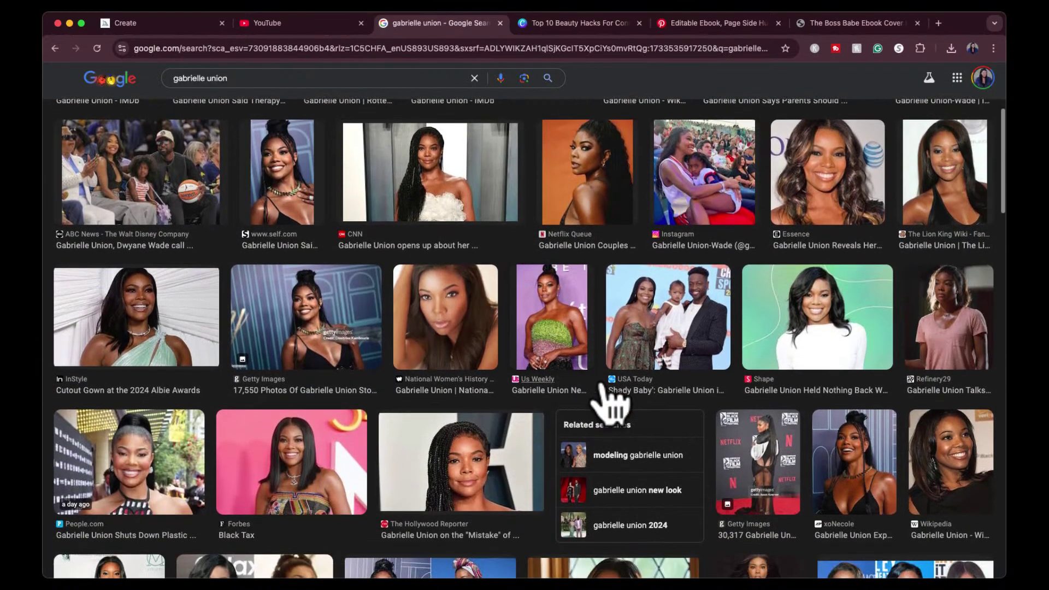
pyautogui.click(812, 310)
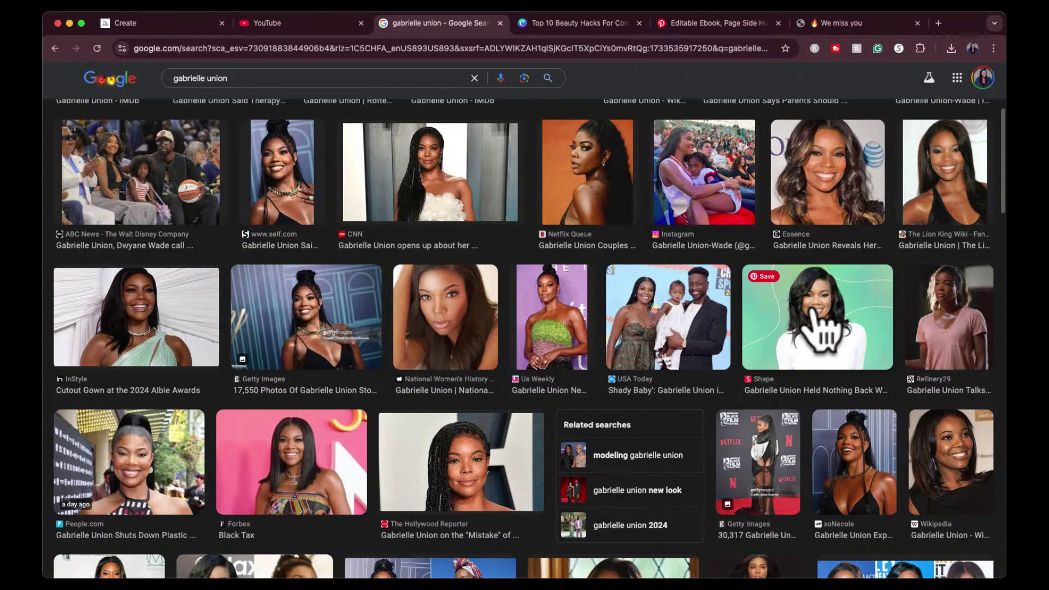
pyautogui.click(824, 403)
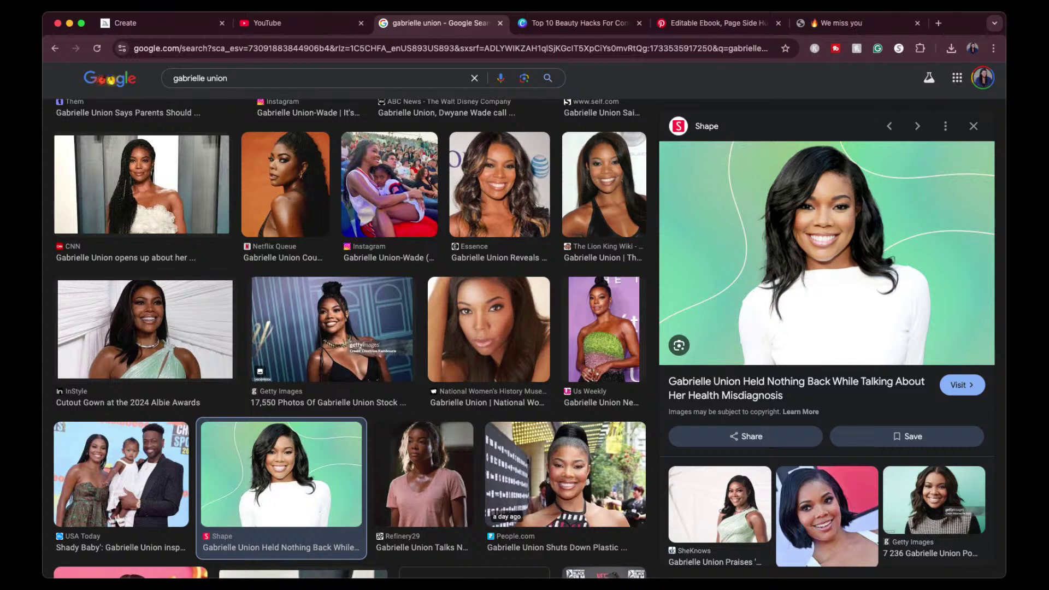
# Step: Switch to Midjourney and attach the Shape photo of Gabrielle Union to a new prompt as a character reference
pyautogui.click(575, 23)
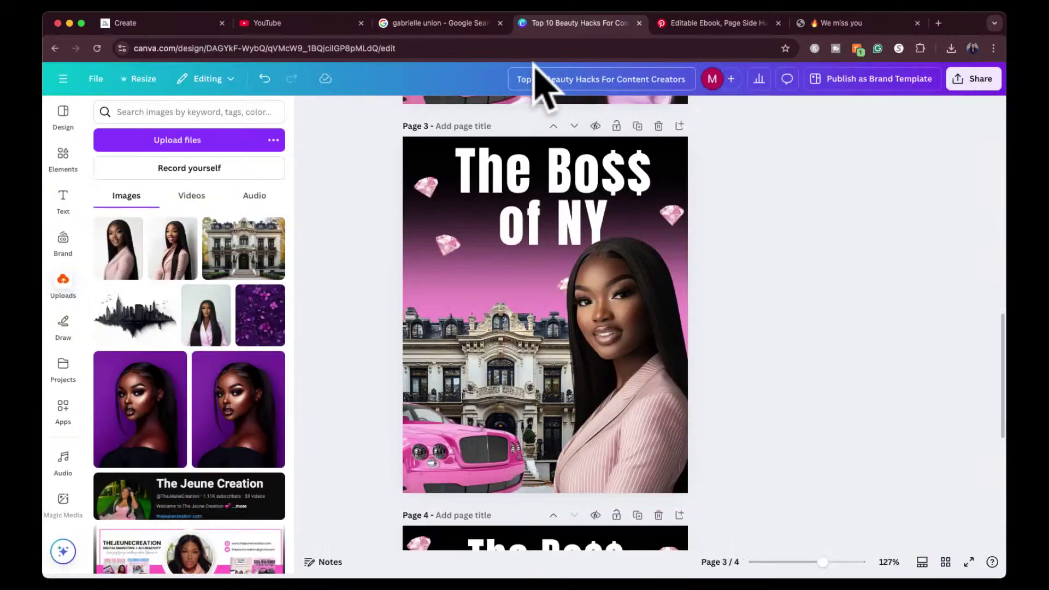
pyautogui.click(168, 22)
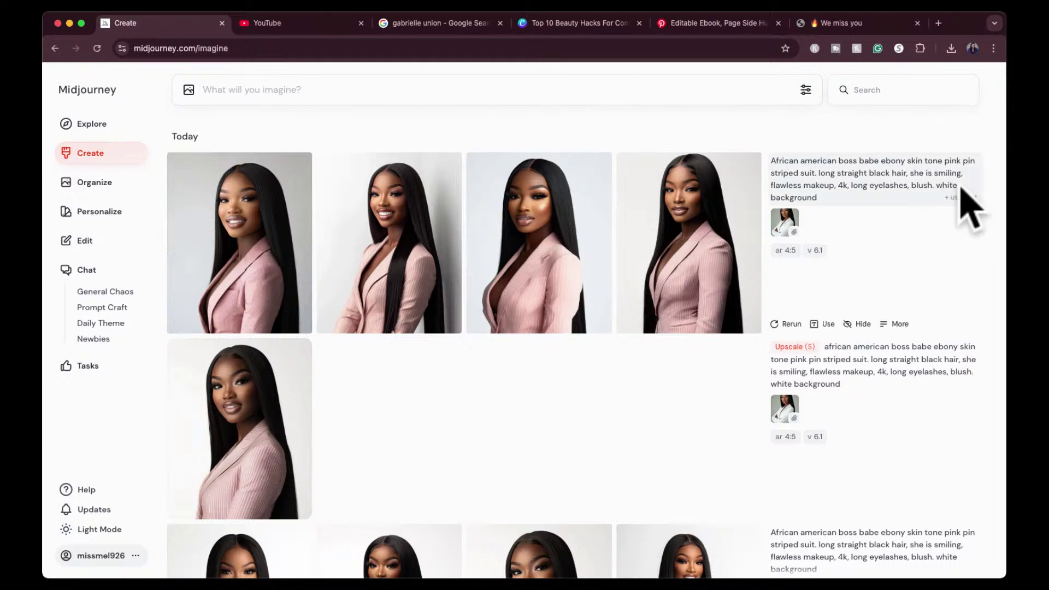
pyautogui.click(1034, 209)
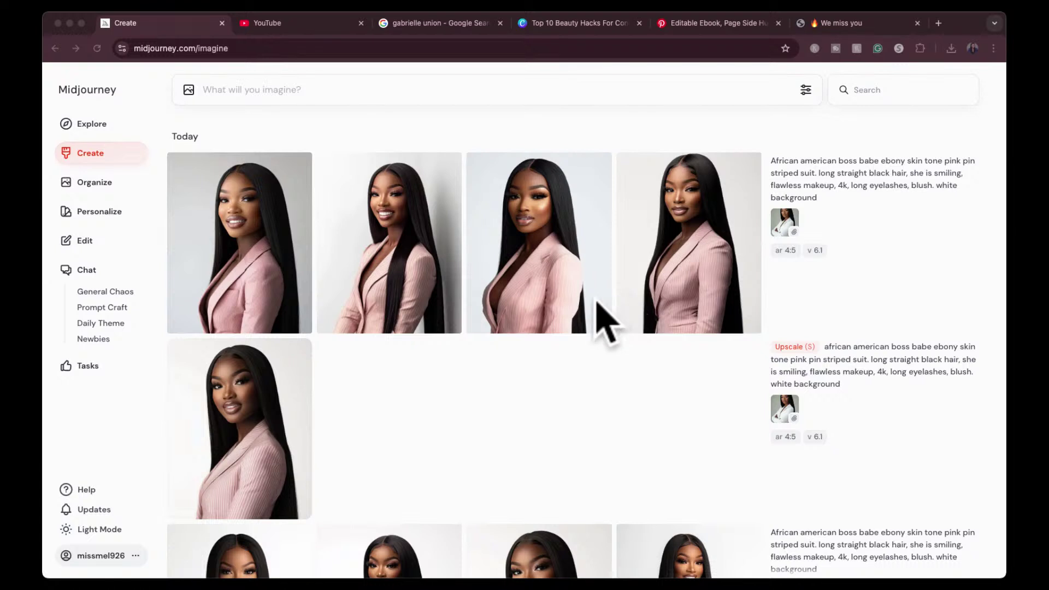
pyautogui.moveTo(667, 257); pyautogui.dragTo(206, 139)
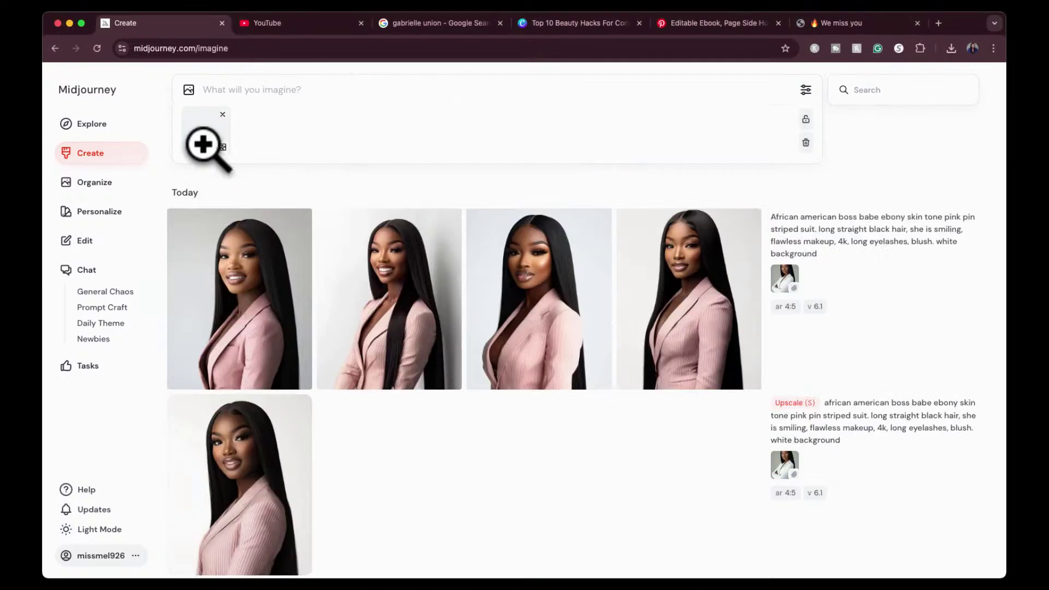
pyautogui.click(232, 90)
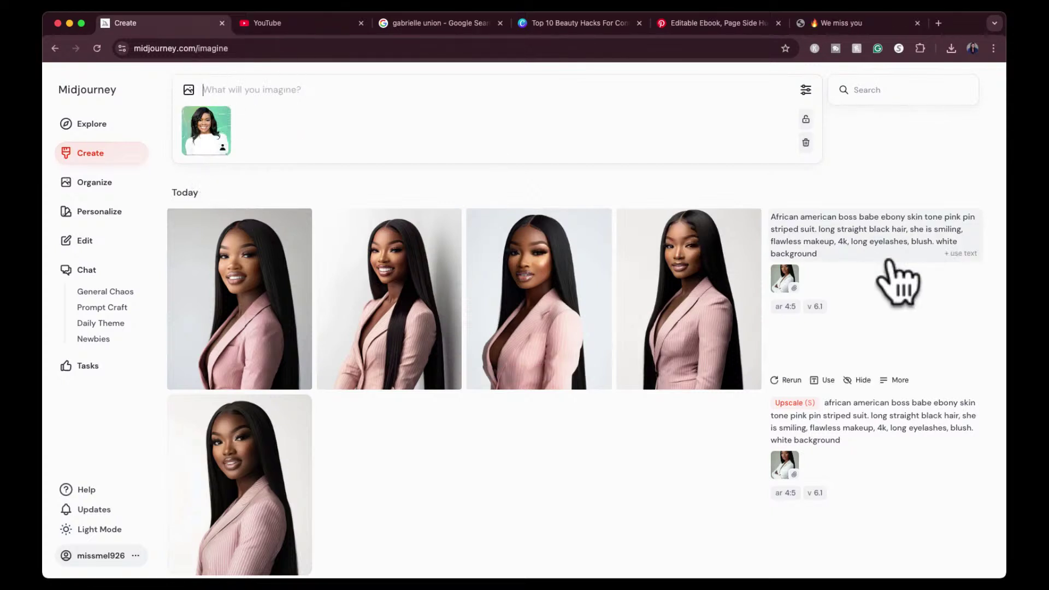
# Step: Reuse the pink pinstripe boss babe prompt, add "gabrielle union" at its start, and generate the images
pyautogui.click(945, 257)
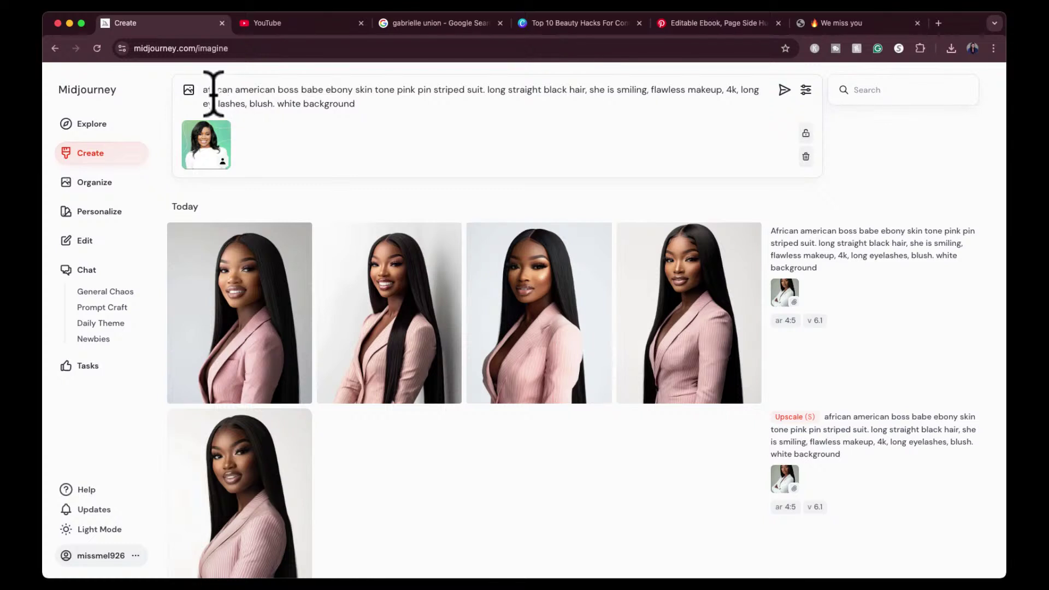
pyautogui.write('gabrielle')
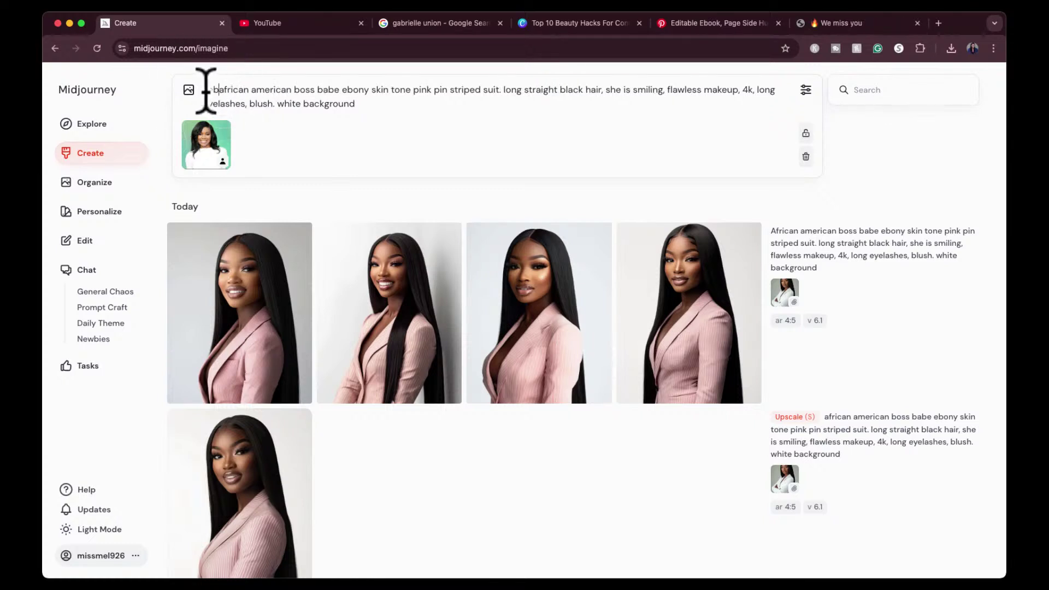
pyautogui.write(' union')
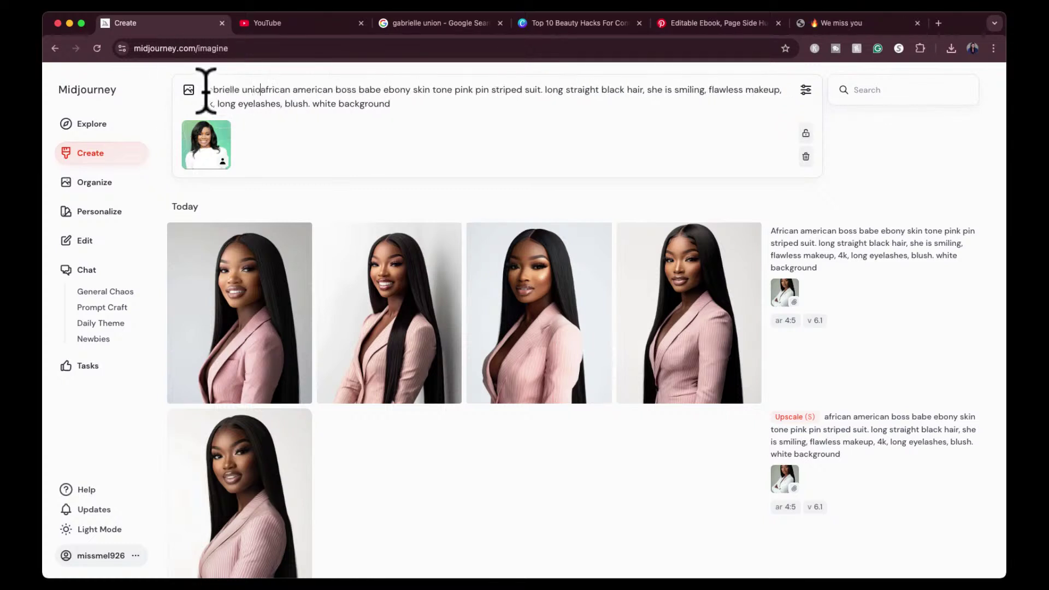
pyautogui.press('Return')
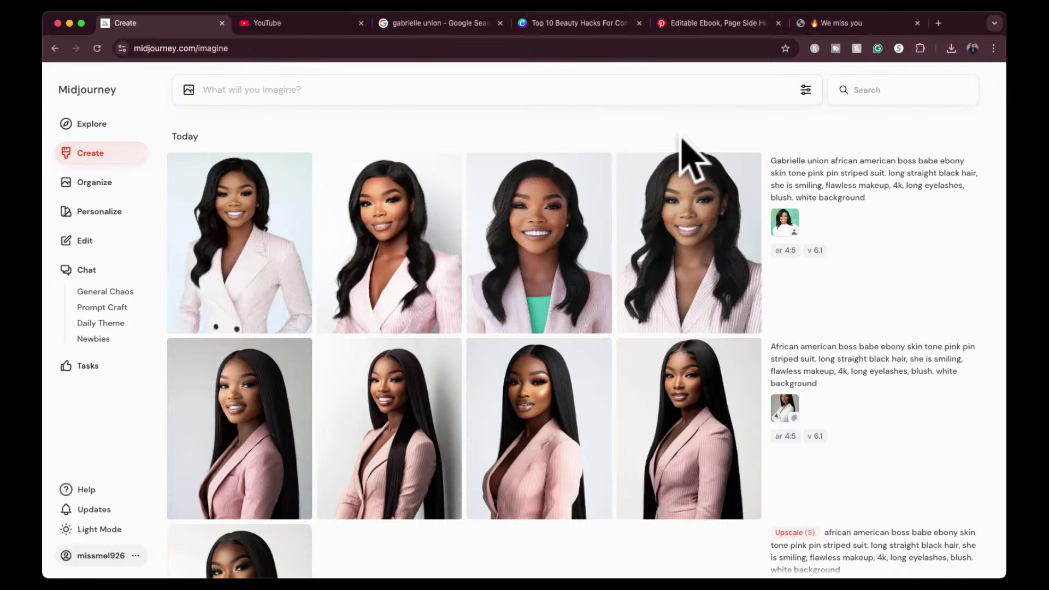
# Step: Create 1.5x zoomed-out versions of the fourth new portrait and view the third portrait enlarged
pyautogui.click(683, 238)
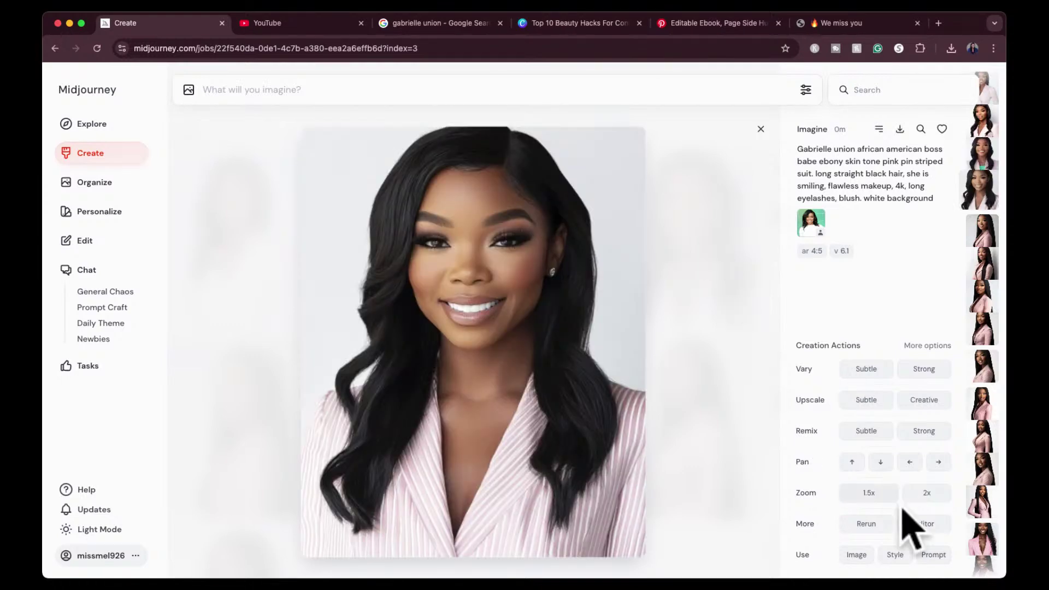
pyautogui.click(868, 493)
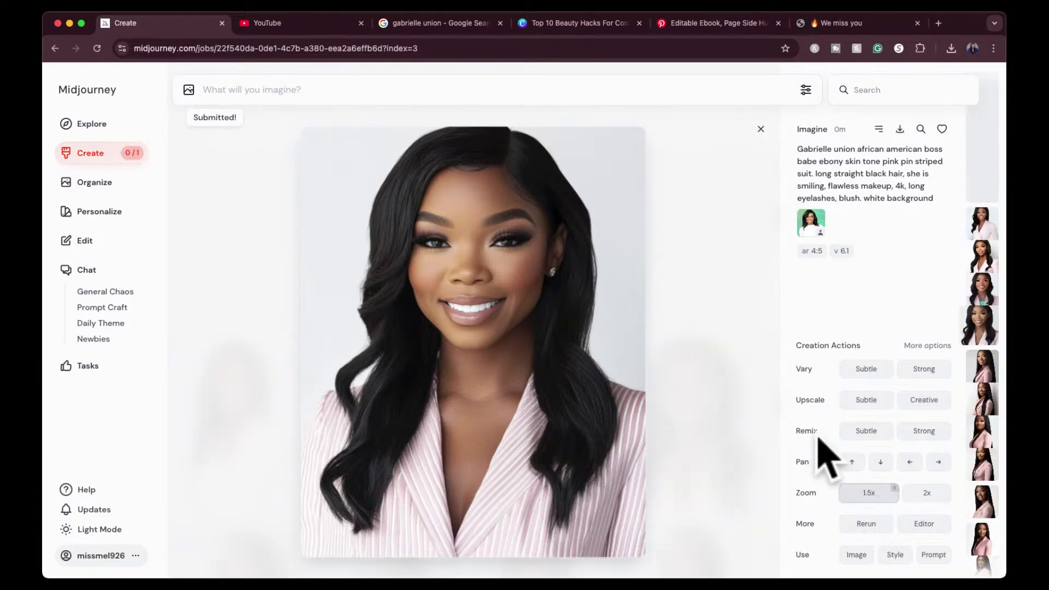
pyautogui.click(761, 129)
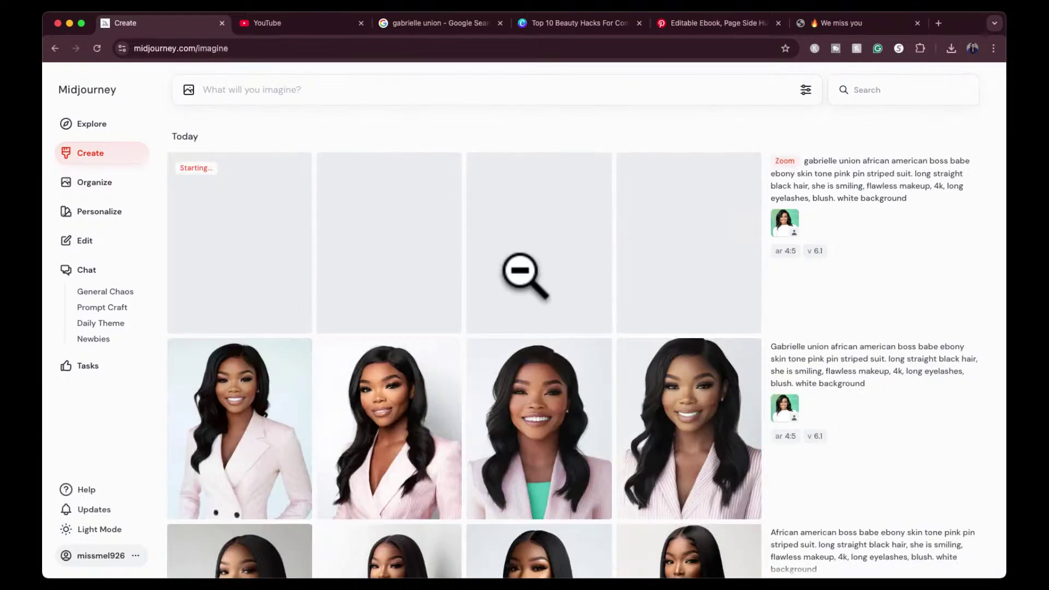
pyautogui.click(543, 434)
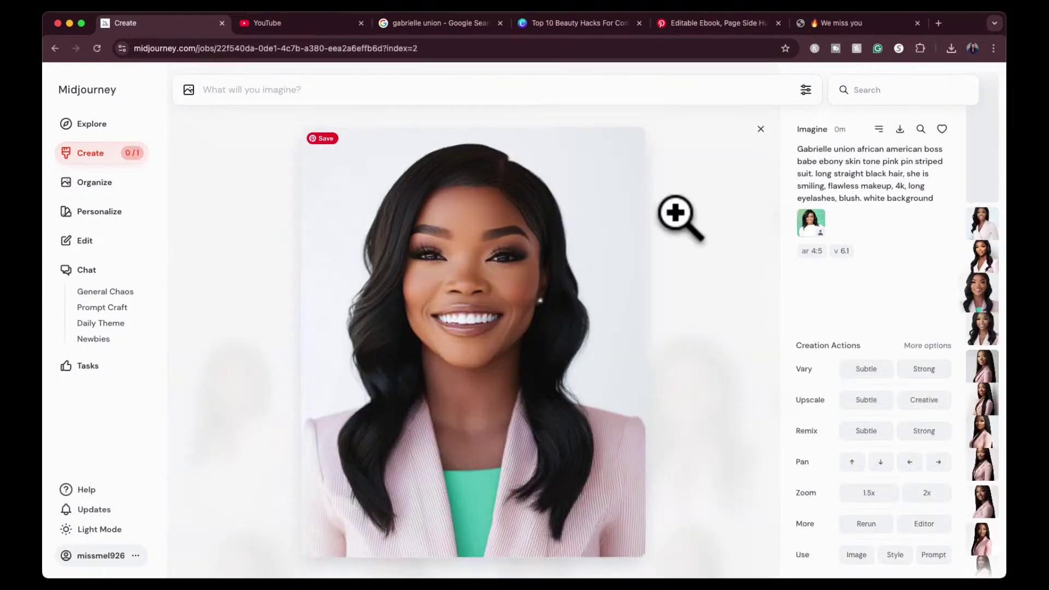
pyautogui.click(760, 129)
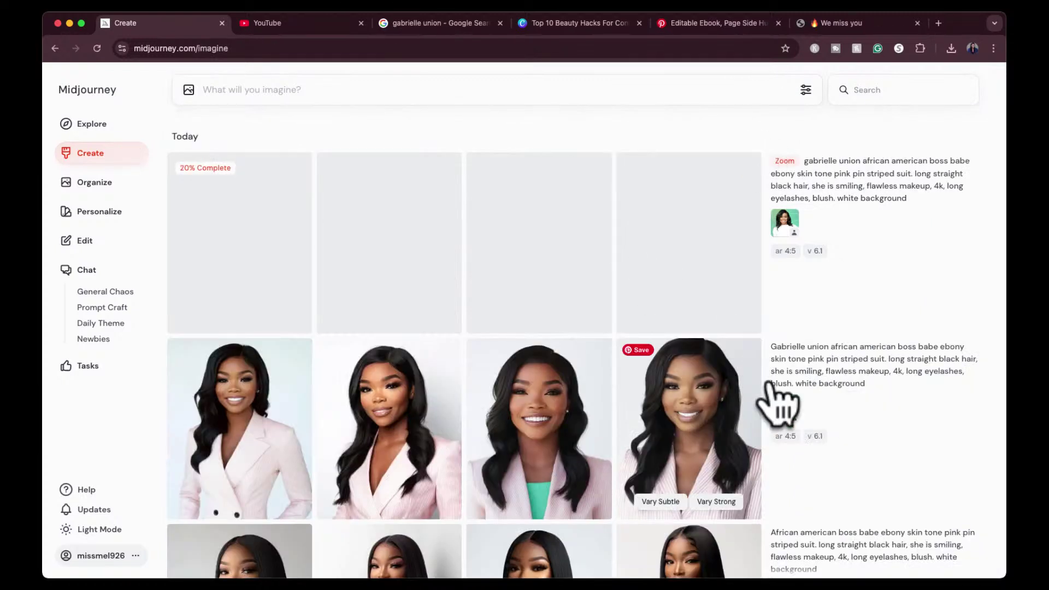
# Step: Generate another set with the Gabrielle Union photo as an image prompt and the same "gabrielle union" pinstripe suit text
pyautogui.moveTo(795, 420); pyautogui.dragTo(433, 231)
pyautogui.click(223, 147)
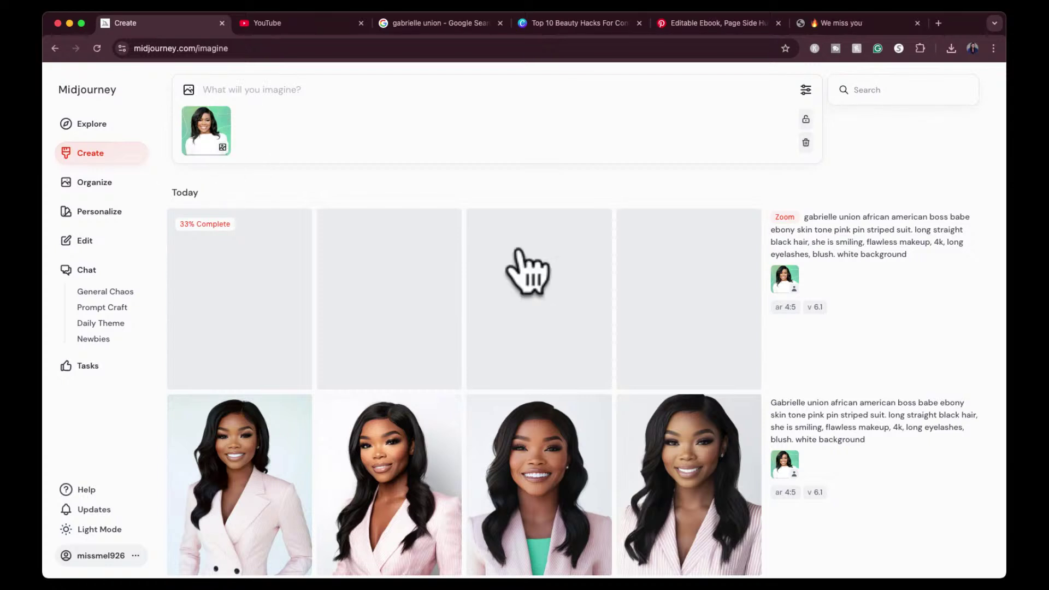
pyautogui.click(945, 251)
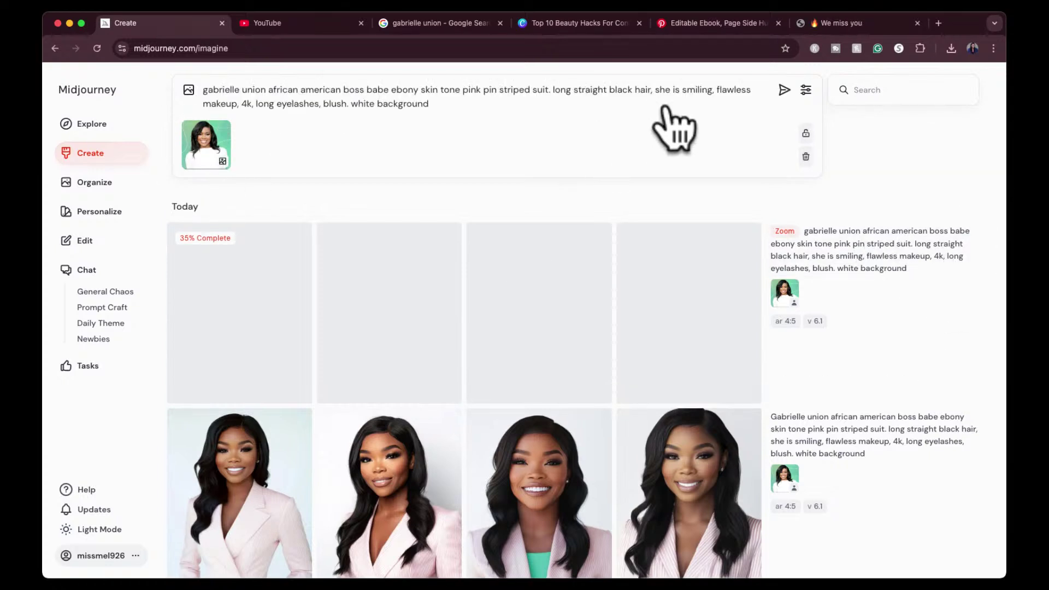
pyautogui.click(784, 90)
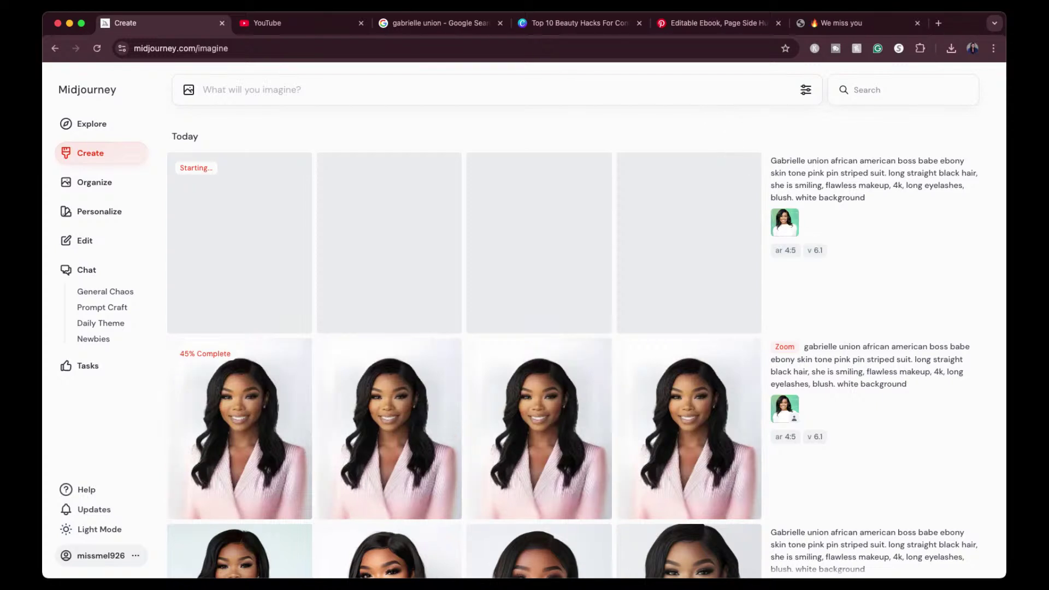
# Step: Look over the newly generated portraits and enlarge the second zoomed-out pinstripe suit portrait
pyautogui.moveTo(803, 433)
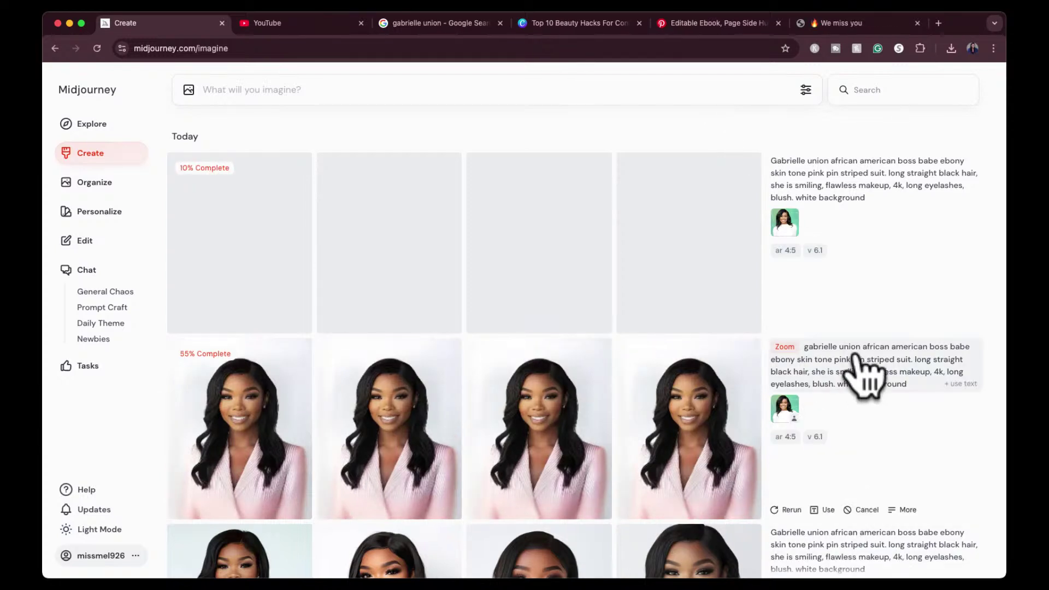
pyautogui.moveTo(912, 363)
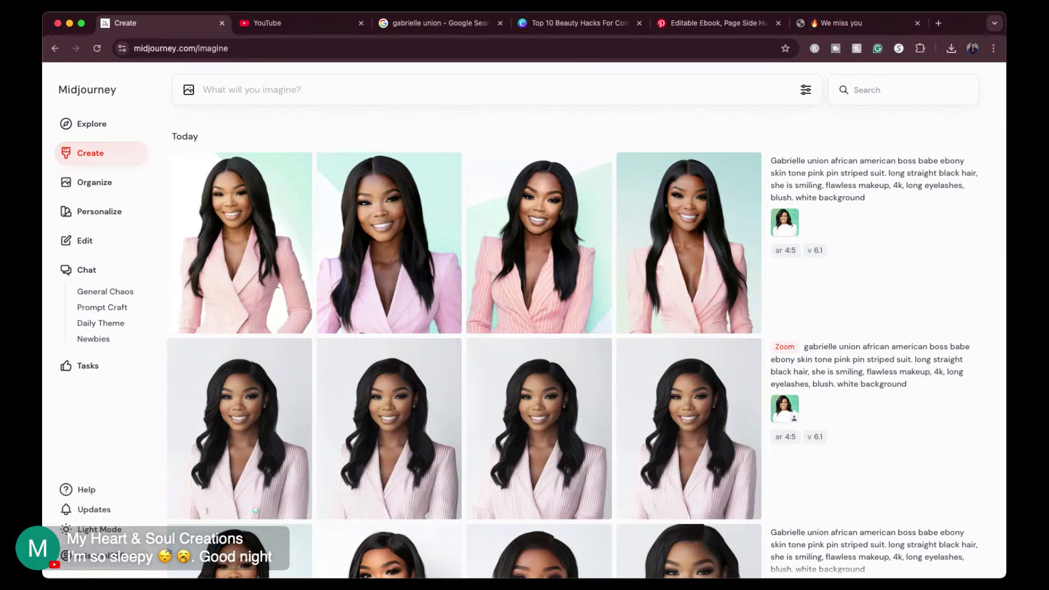
pyautogui.scroll(-3, 572, 342)
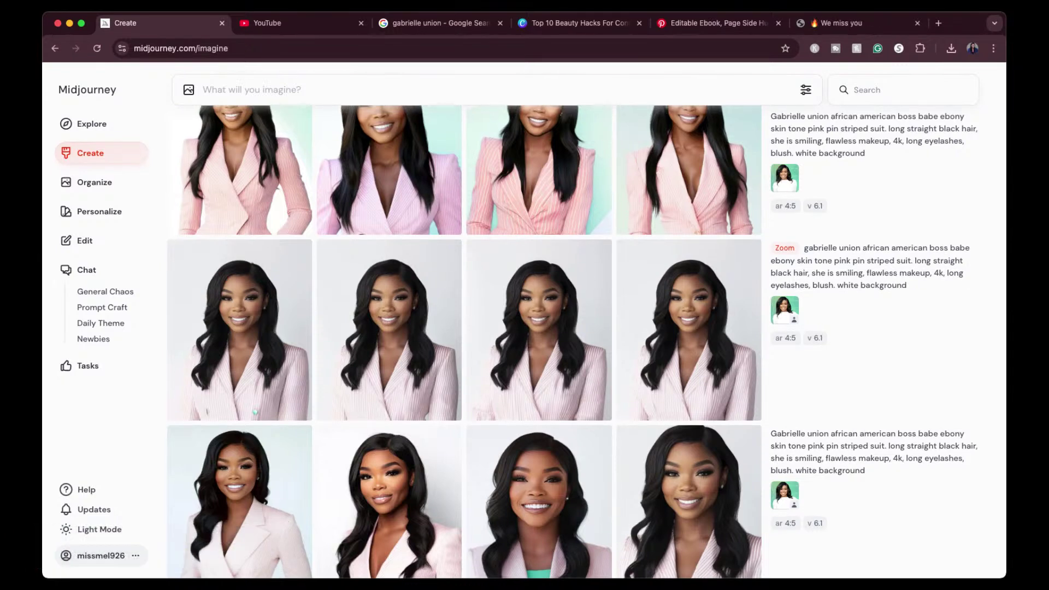
pyautogui.click(388, 342)
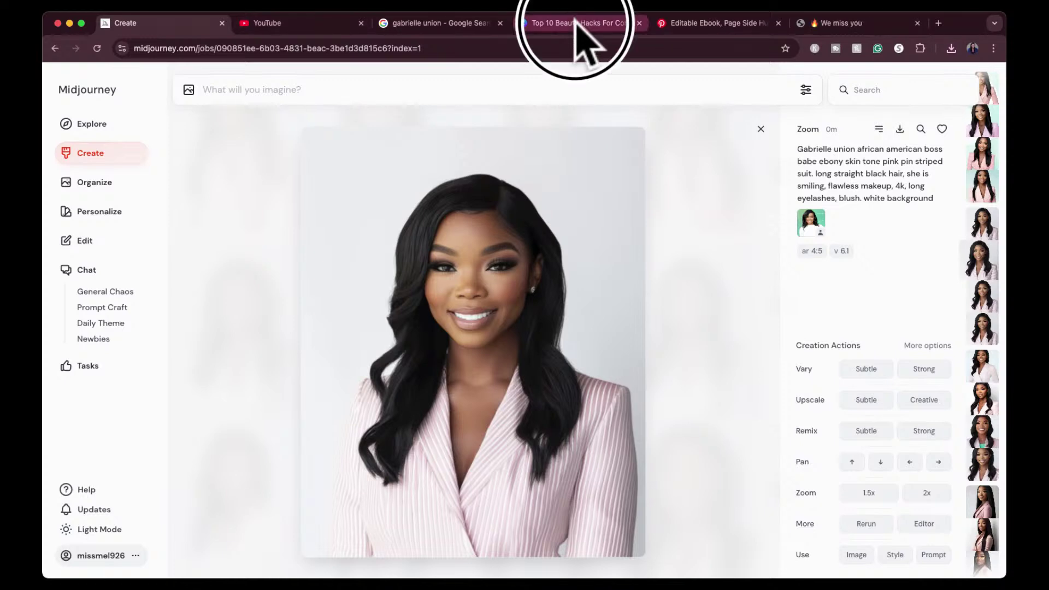
# Step: Switch to Canva, duplicate the "The Bo$$ Realtor of NYC" cover on page 4, and delete the woman from the copy
pyautogui.click(546, 23)
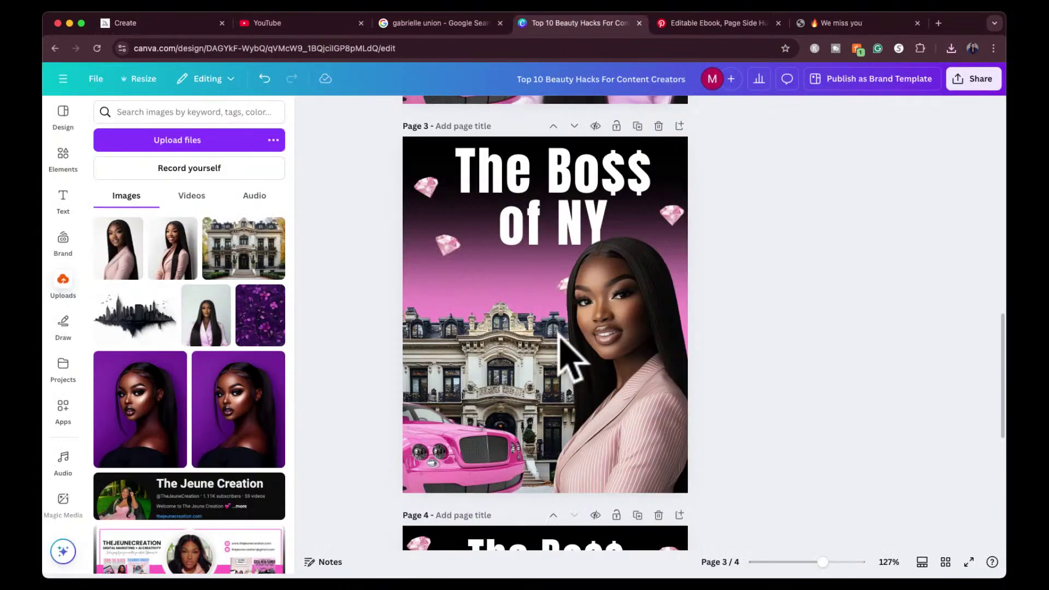
pyautogui.scroll(-5, 558, 335)
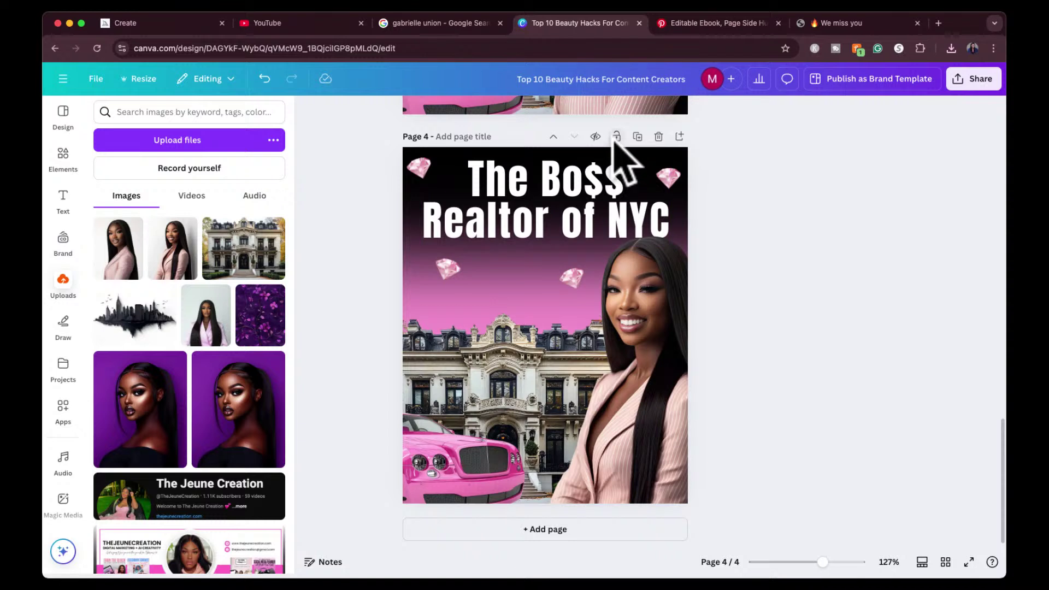
pyautogui.click(637, 136)
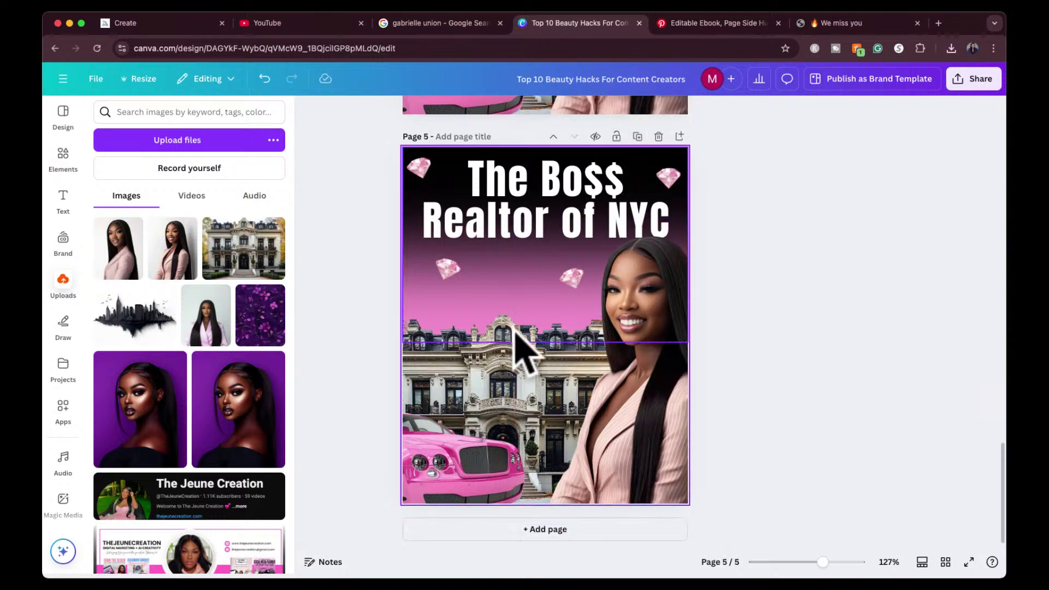
pyautogui.scroll(5, 534, 300)
pyautogui.scroll(-5, 534, 305)
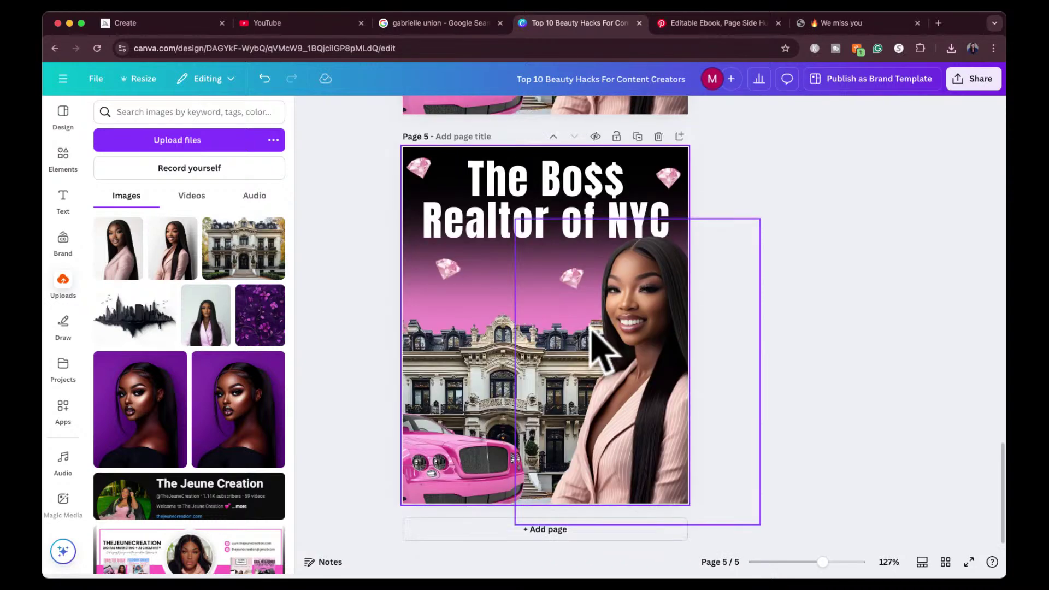
pyautogui.click(632, 323)
pyautogui.press('Delete')
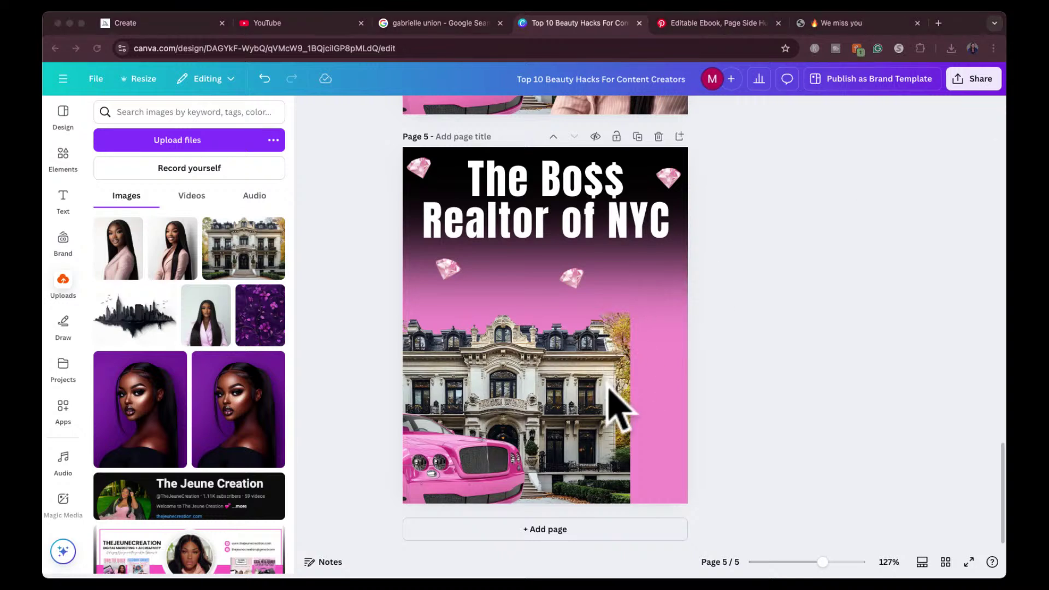
# Step: Add the zoomed-out Midjourney portrait to the page 5 cover and start upscaling it with Image Upscaler
pyautogui.moveTo(672, 269); pyautogui.dragTo(507, 316)
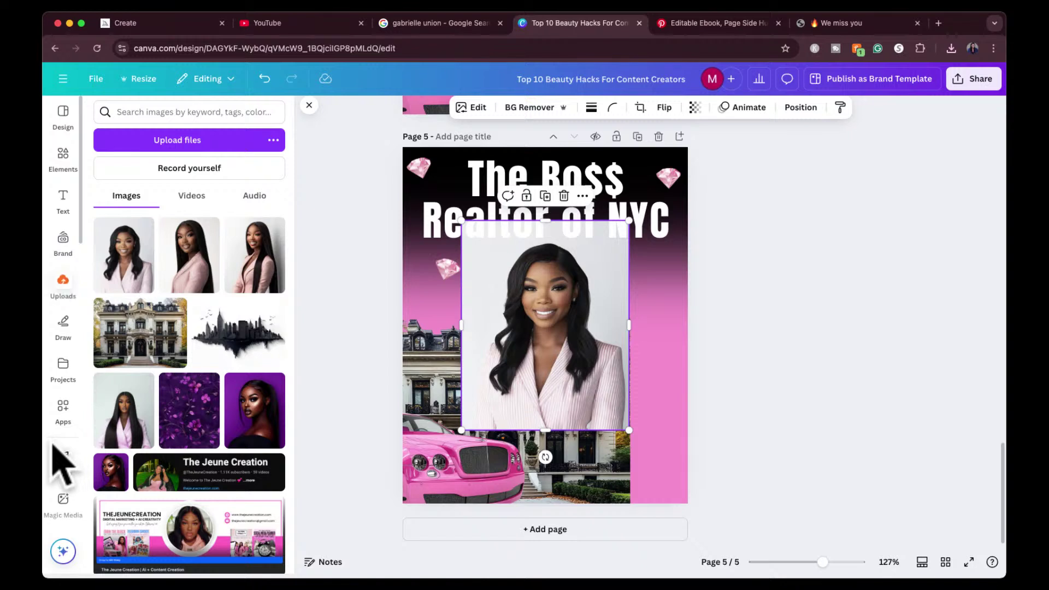
pyautogui.scroll(-5, 65, 454)
pyautogui.scroll(-4, 64, 459)
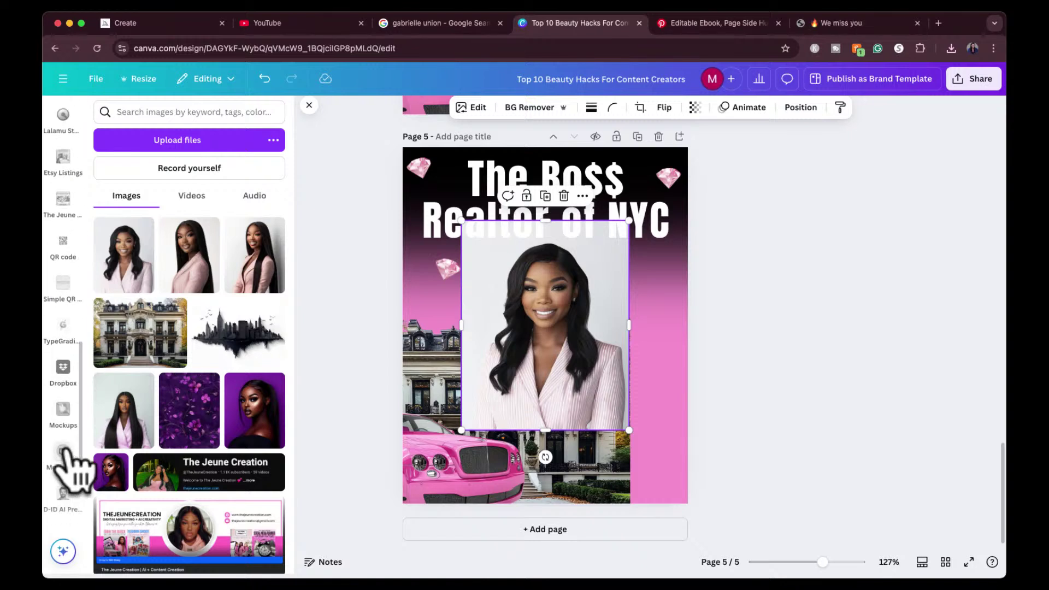
pyautogui.scroll(5, 65, 454)
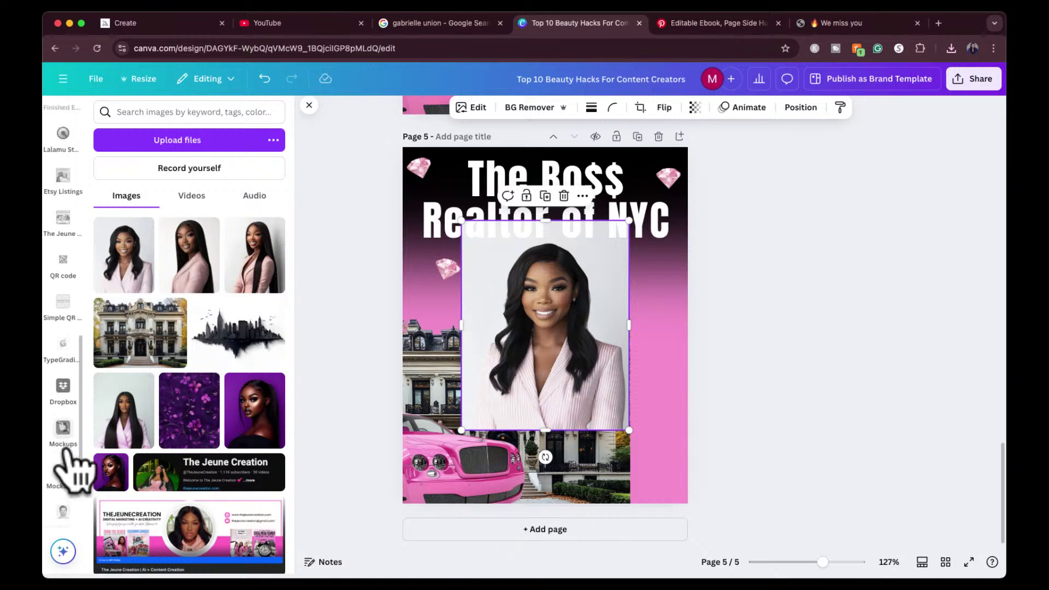
pyautogui.click(68, 202)
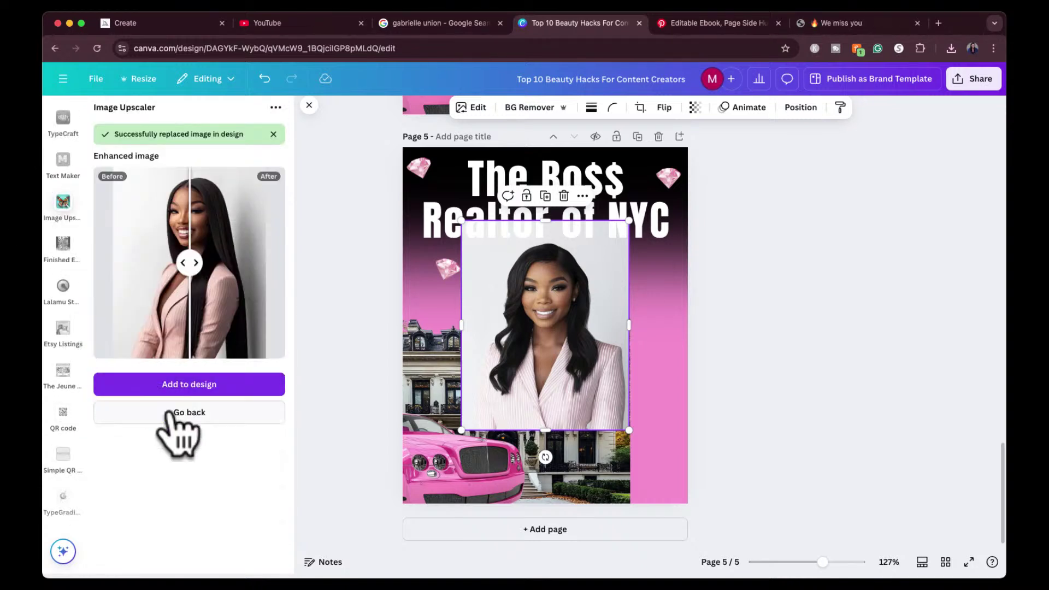
pyautogui.click(165, 412)
pyautogui.click(158, 430)
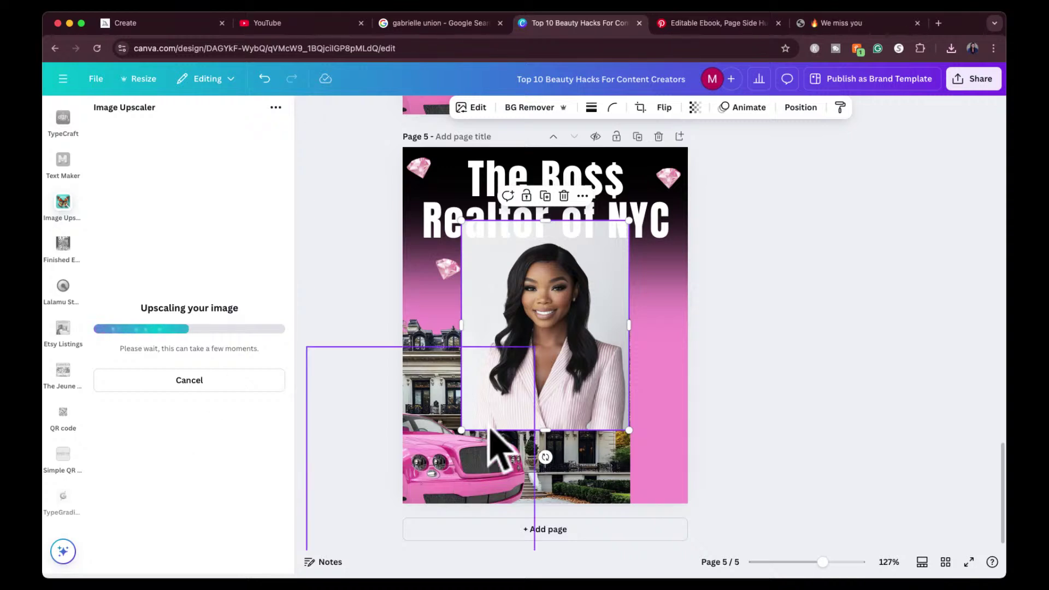
# Step: Move the portrait to the cover's lower right, replace it with the upscaled version, and return to the uploaded images
pyautogui.moveTo(511, 399); pyautogui.dragTo(534, 432)
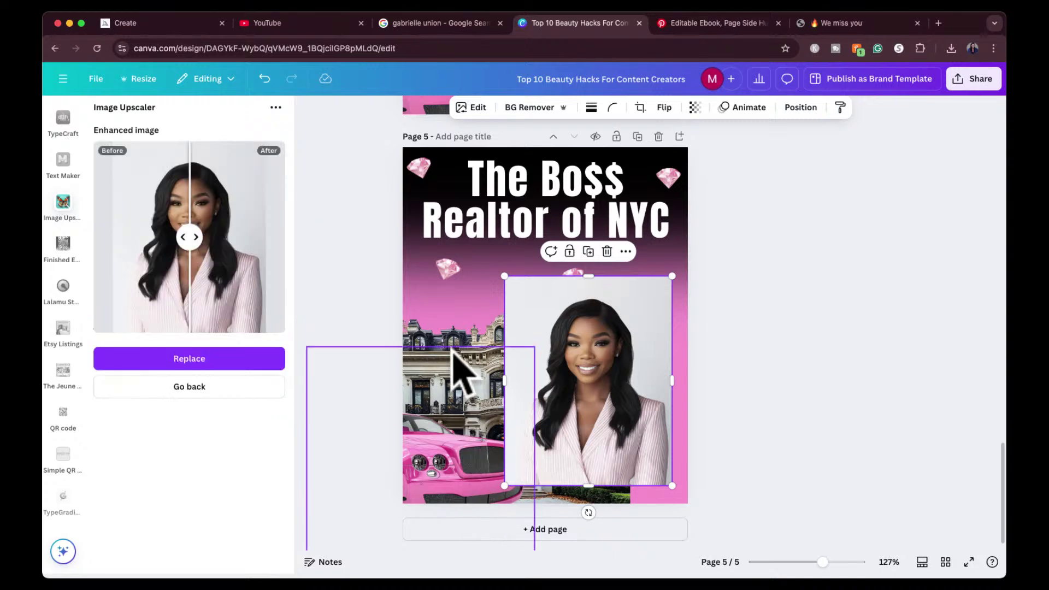
pyautogui.click(274, 359)
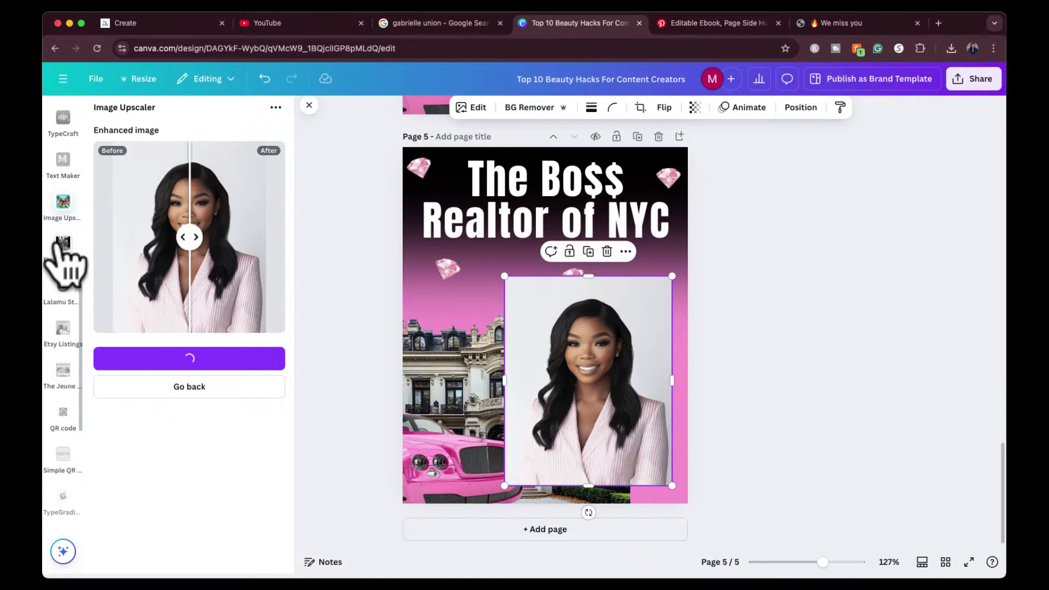
pyautogui.scroll(5, 58, 251)
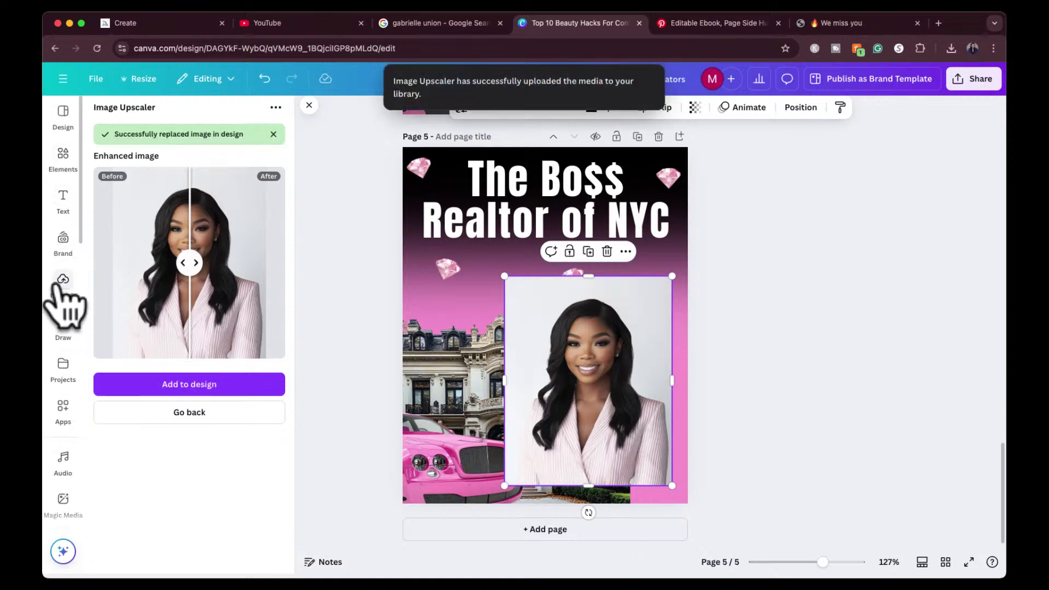
pyautogui.click(62, 281)
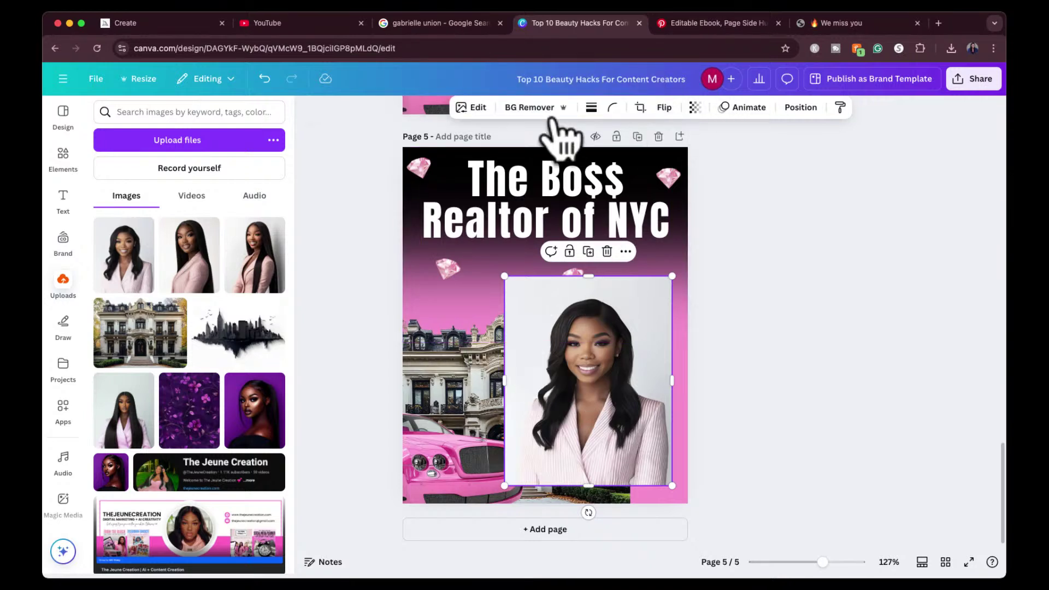
# Step: Remove the background from the page 5 portrait, enlarge it, and place it against the cover's lower right edge
pyautogui.click(545, 109)
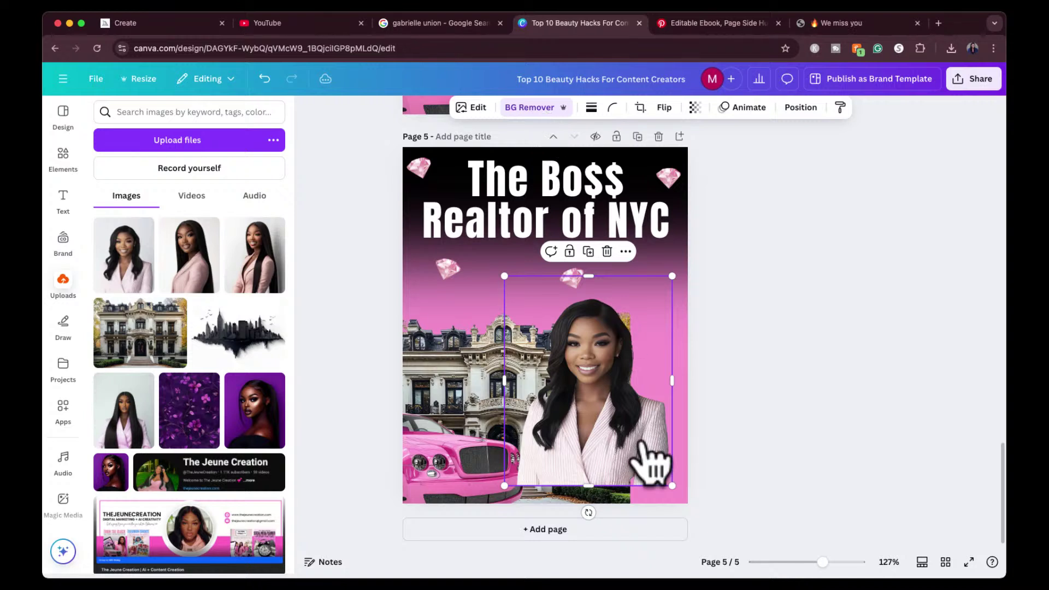
pyautogui.moveTo(673, 486); pyautogui.dragTo(706, 527)
pyautogui.moveTo(503, 276); pyautogui.dragTo(467, 248)
pyautogui.moveTo(563, 339); pyautogui.dragTo(570, 340)
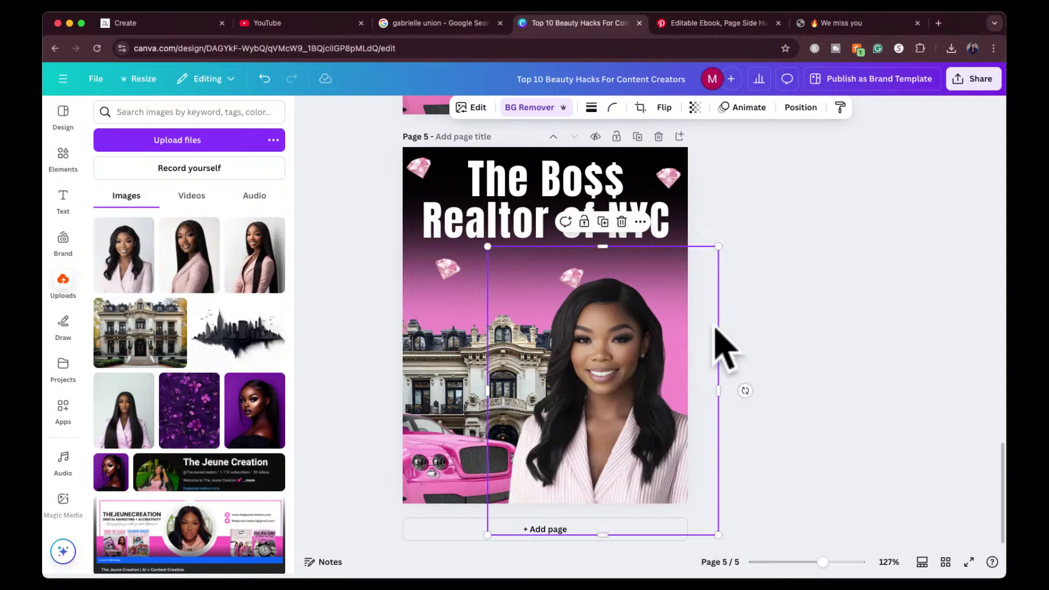
pyautogui.click(768, 322)
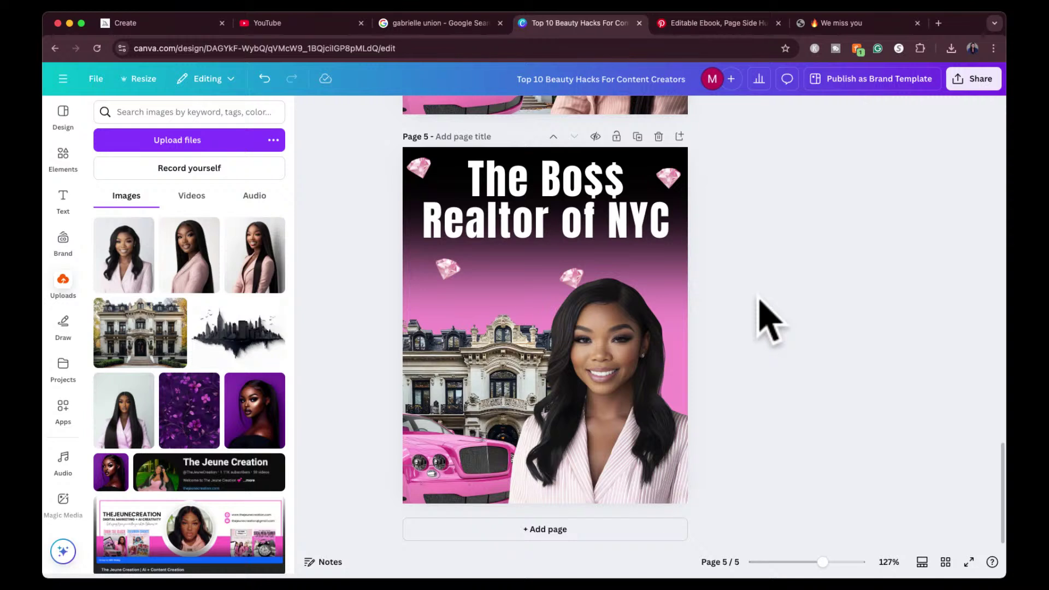
pyautogui.moveTo(655, 375); pyautogui.dragTo(673, 356)
pyautogui.click(773, 300)
# Step: Compare the finished page 5 cover with the earlier covers on pages 3 and 4
pyautogui.scroll(3, 765, 295)
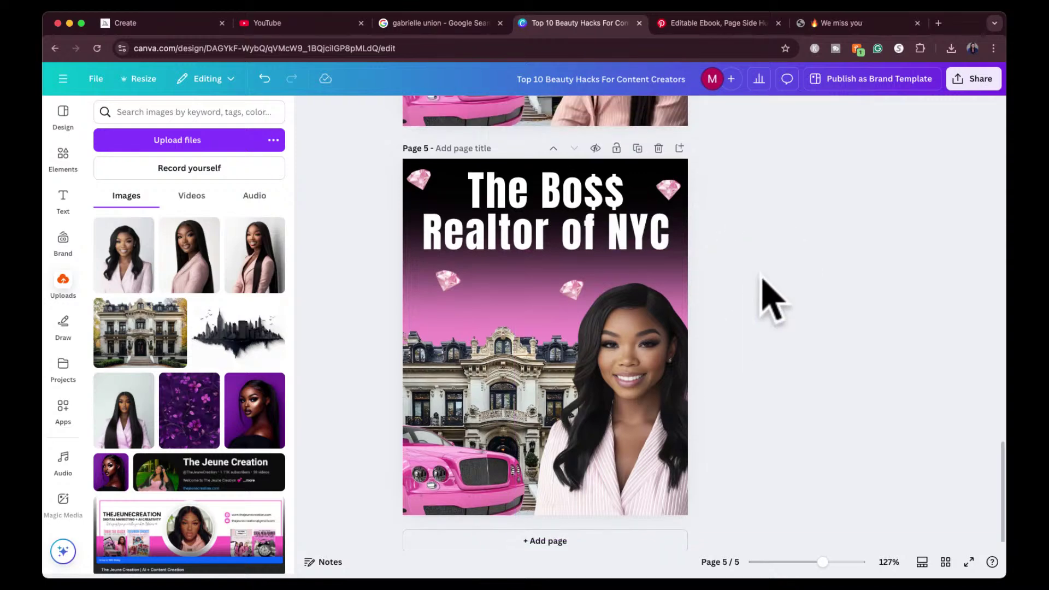
pyautogui.scroll(3, 770, 301)
pyautogui.scroll(-5, 770, 300)
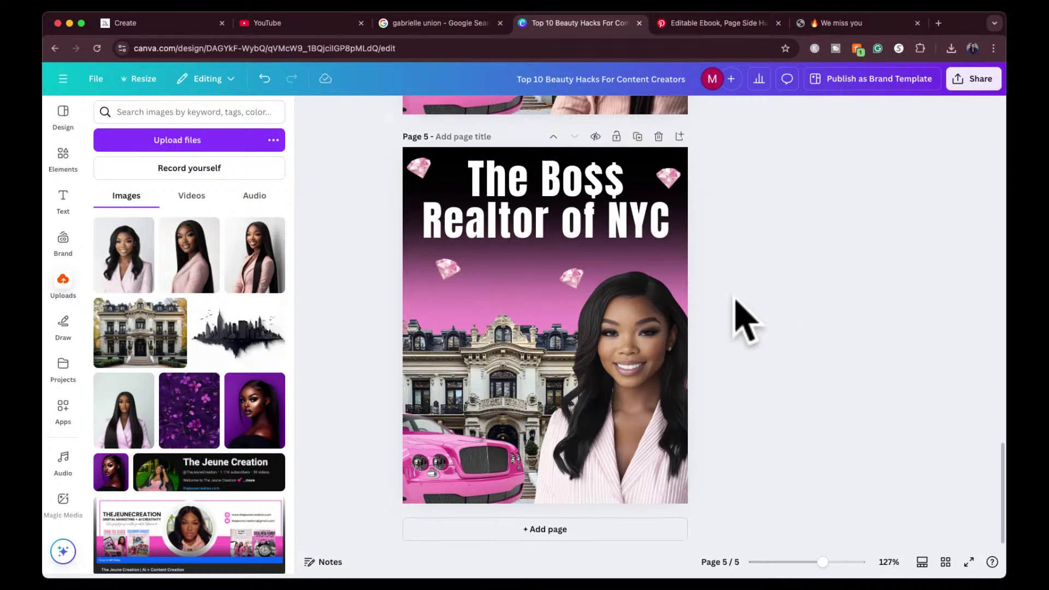
pyautogui.scroll(5, 800, 326)
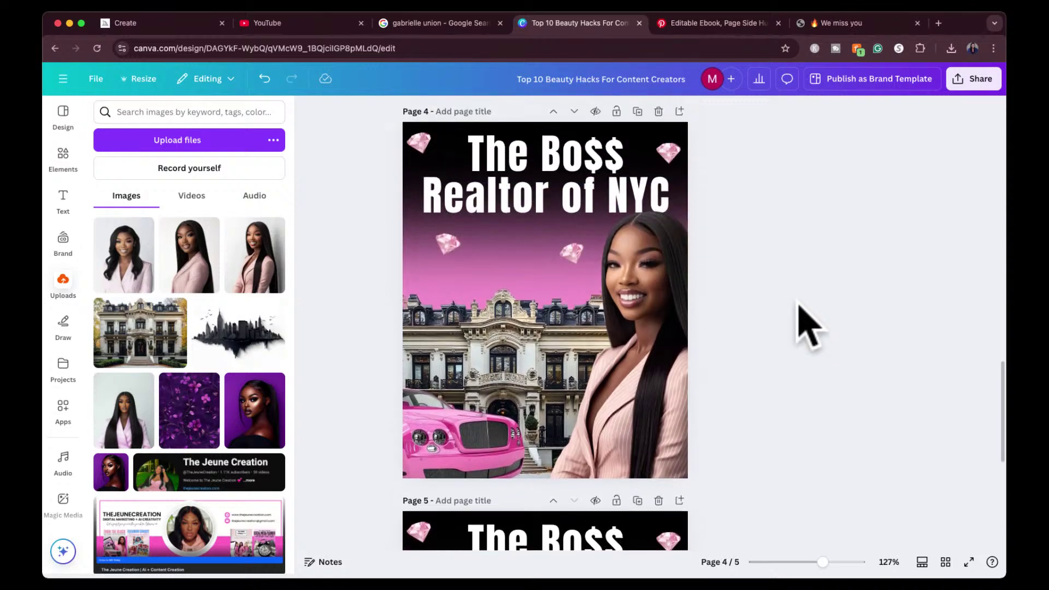
pyautogui.scroll(3, 679, 315)
pyautogui.scroll(5, 672, 306)
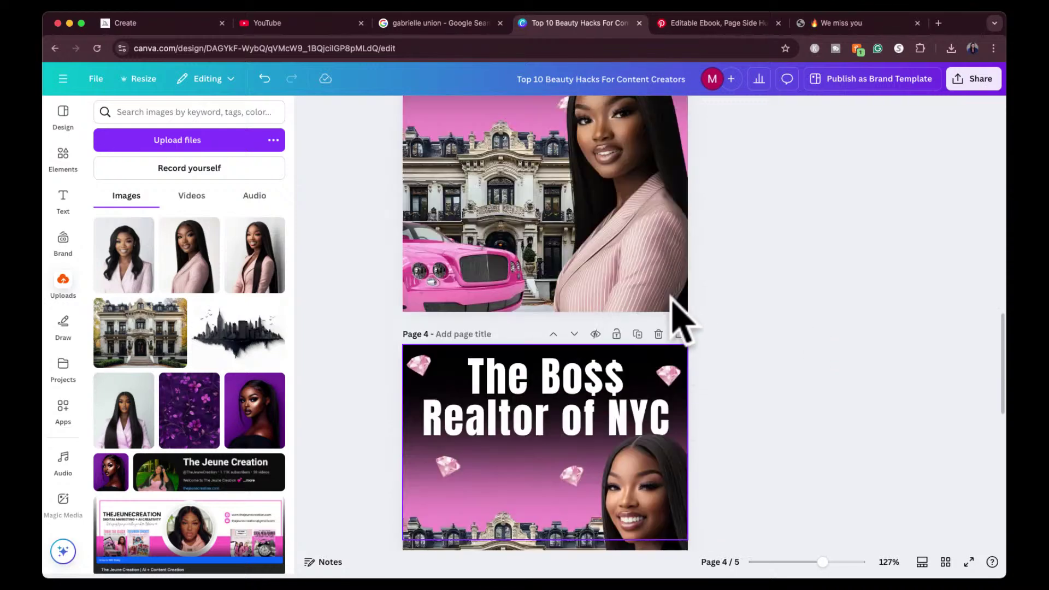
pyautogui.scroll(-5, 672, 309)
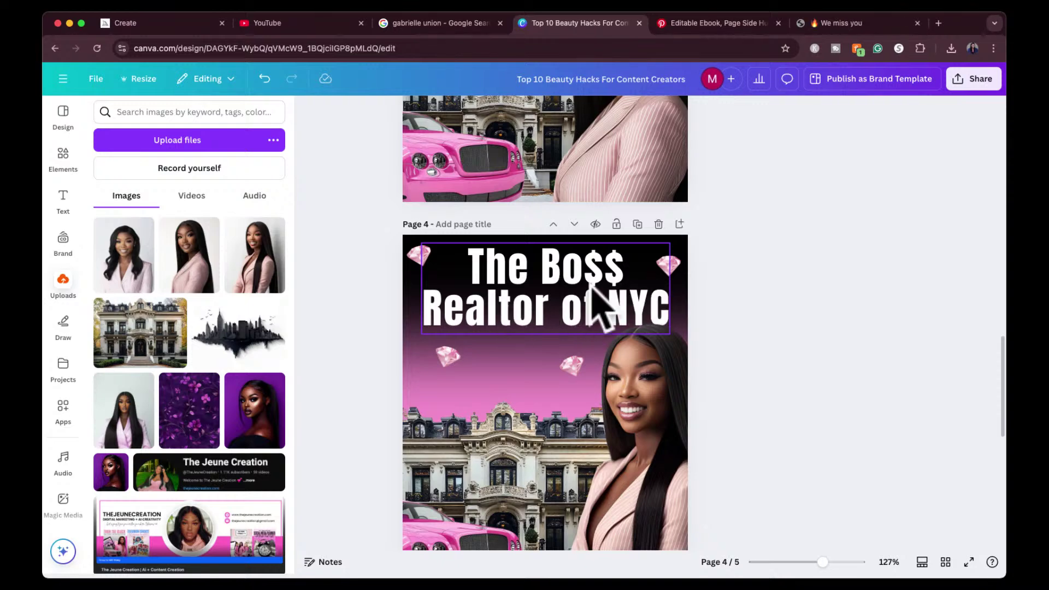
pyautogui.scroll(5, 592, 284)
pyautogui.scroll(-1, 590, 284)
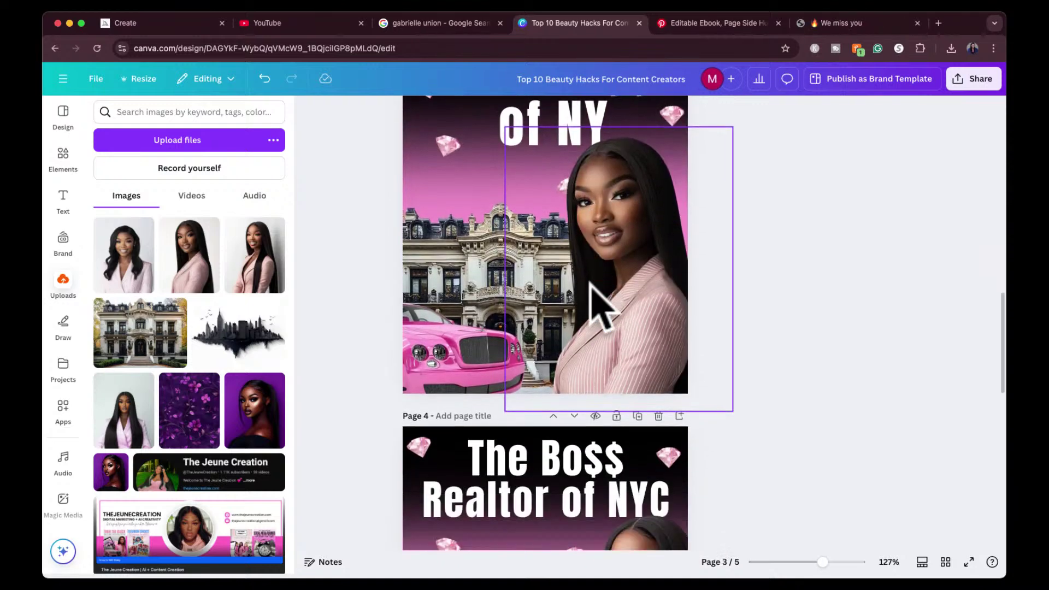
# Step: Insert "Realtor" before "of NY" in the page 3 cover title
pyautogui.scroll(3, 582, 273)
pyautogui.click(497, 219)
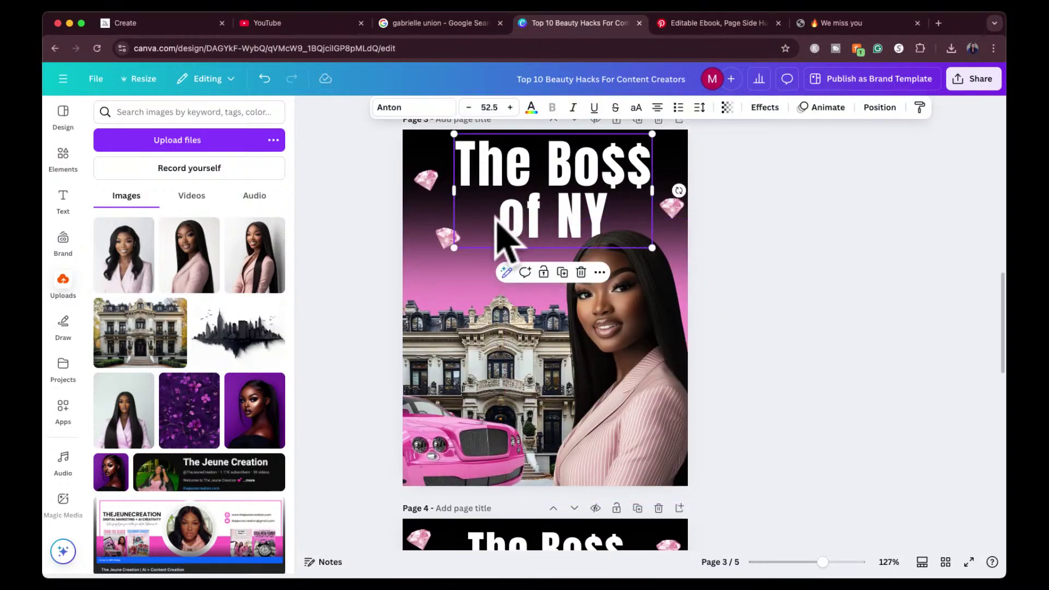
pyautogui.click(497, 218)
pyautogui.click(499, 220)
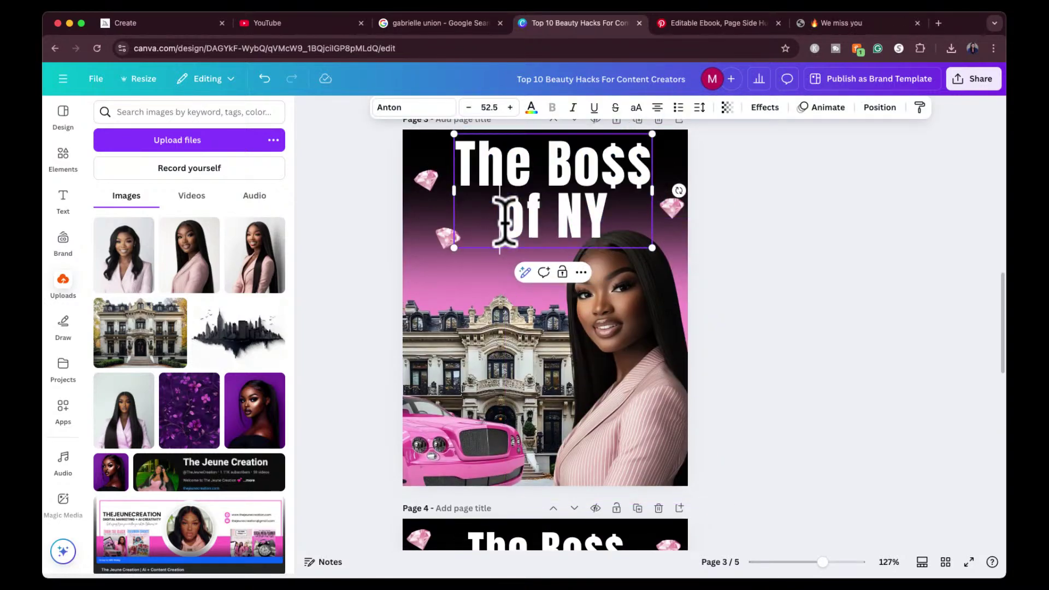
pyautogui.write('Realtor')
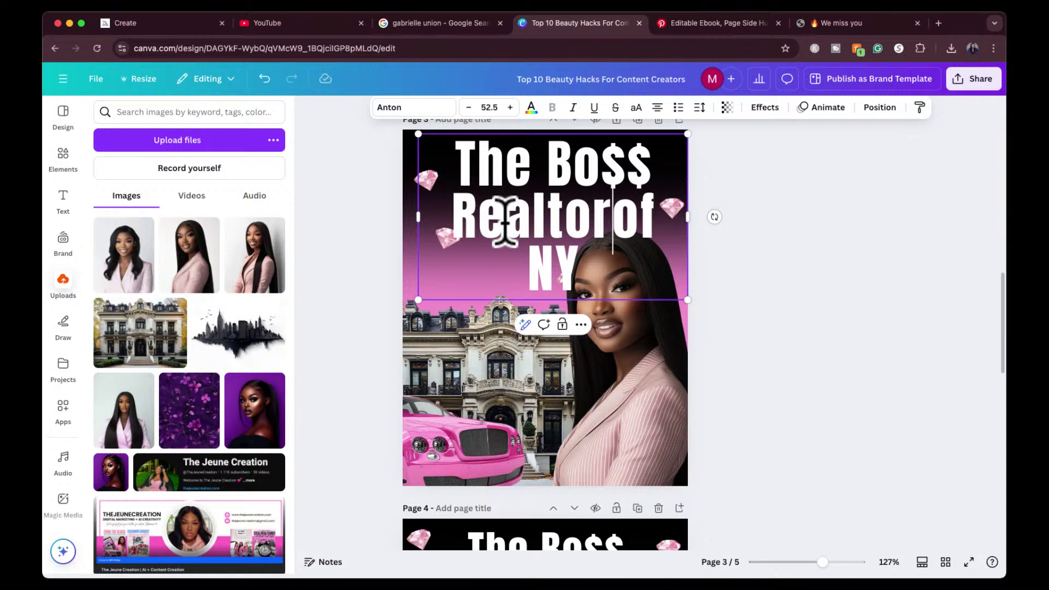
# Step: Set the entire page 3 title to font size 42
pyautogui.click(468, 108)
pyautogui.click(468, 108)
pyautogui.click(467, 108)
pyautogui.click(468, 107)
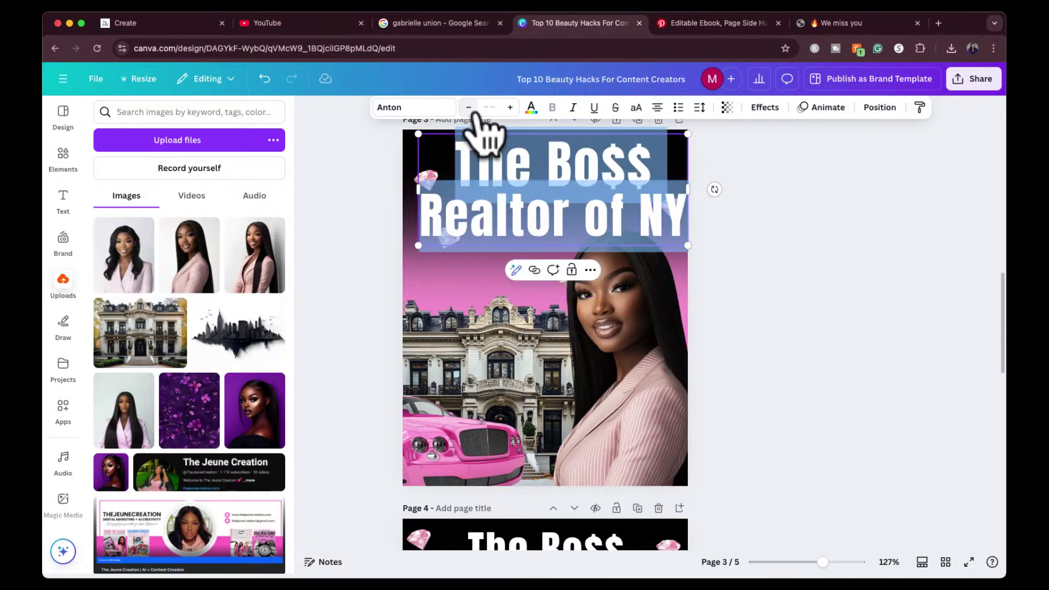
pyautogui.click(481, 107)
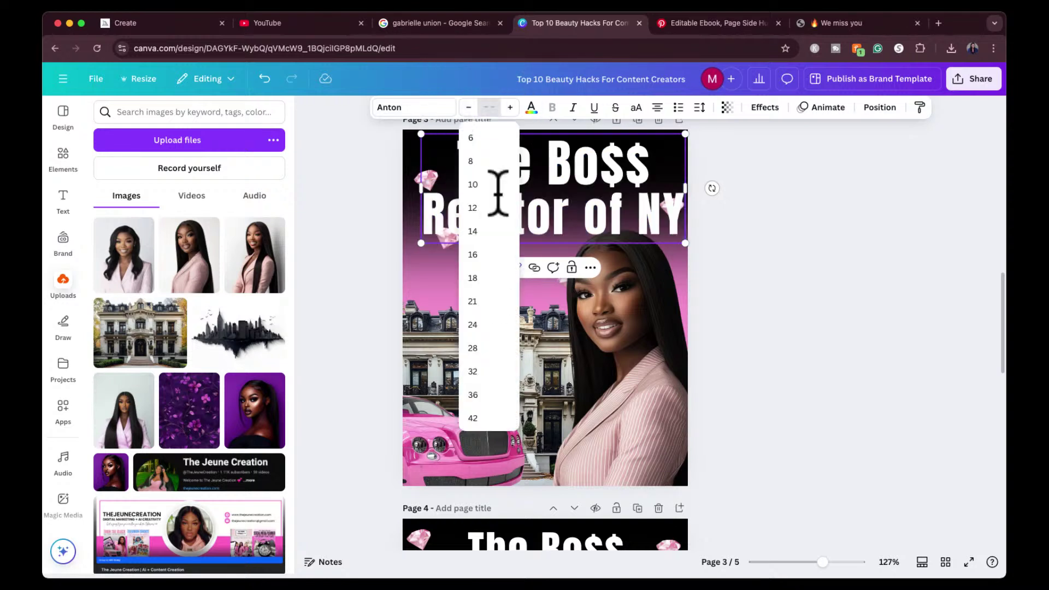
pyautogui.click(492, 321)
pyautogui.click(510, 108)
pyautogui.click(509, 107)
pyautogui.click(509, 107)
pyautogui.click(510, 107)
pyautogui.click(510, 107)
pyautogui.click(509, 107)
pyautogui.click(510, 107)
pyautogui.click(510, 107)
pyautogui.click(510, 107)
pyautogui.click(509, 107)
pyautogui.click(509, 107)
pyautogui.click(509, 107)
pyautogui.click(510, 107)
pyautogui.click(510, 107)
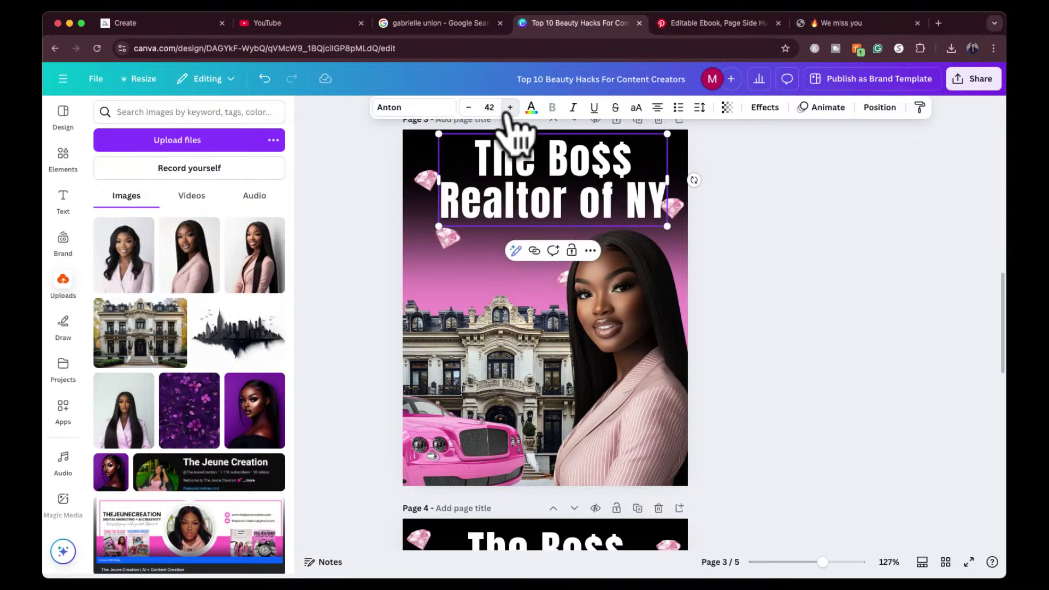
# Step: Change "NY" to "NYC" in the page 3 cover title
pyautogui.click(757, 244)
pyautogui.click(647, 201)
pyautogui.click(647, 200)
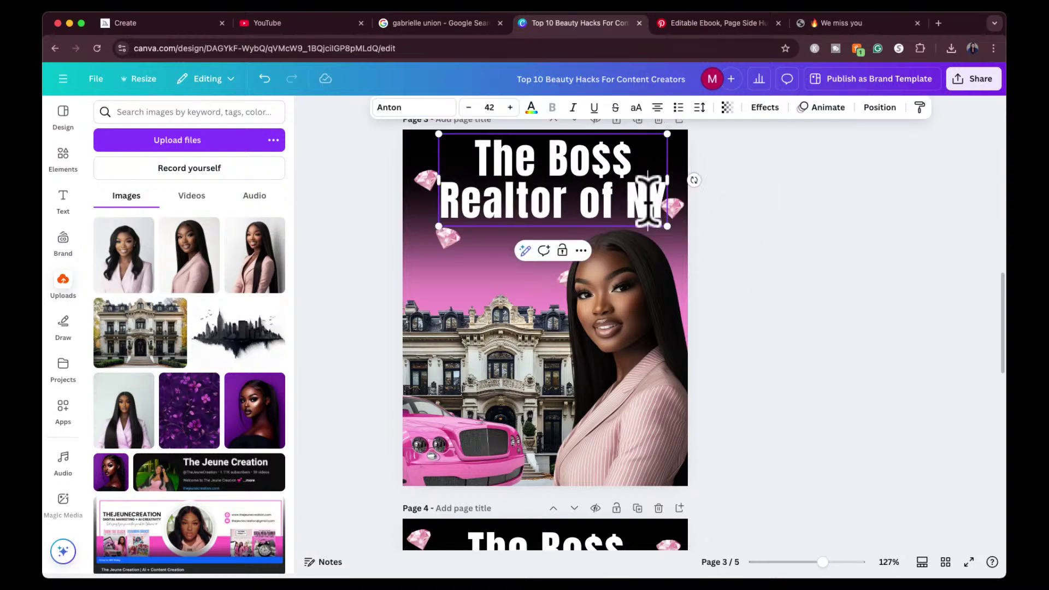
pyautogui.write('C')
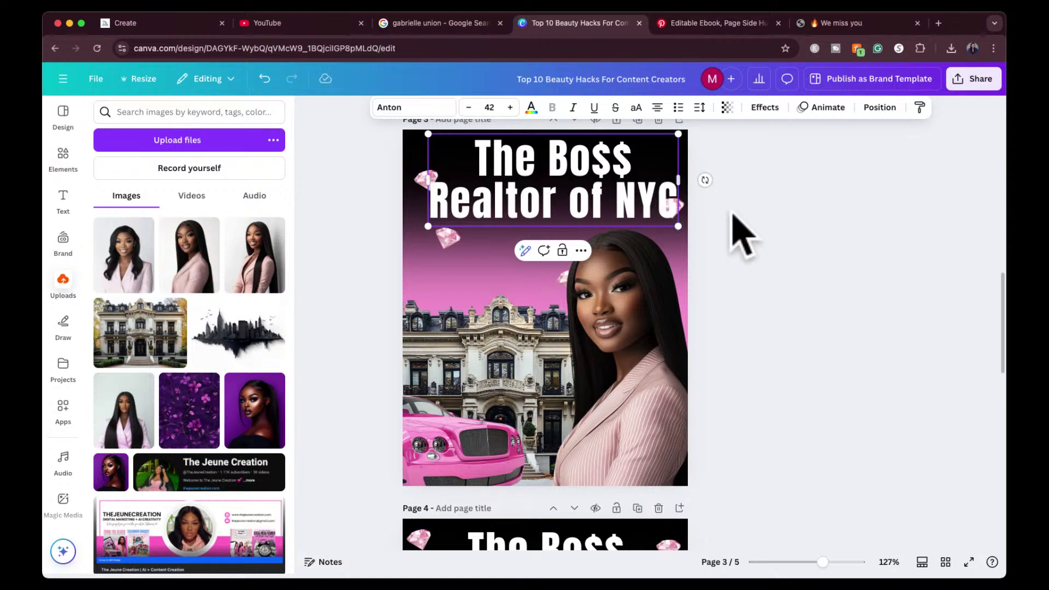
pyautogui.click(764, 232)
# Step: On page 3, move the two diamonds overlapping the title clear of it and center the title horizontally on the cover
pyautogui.moveTo(682, 209); pyautogui.dragTo(683, 236)
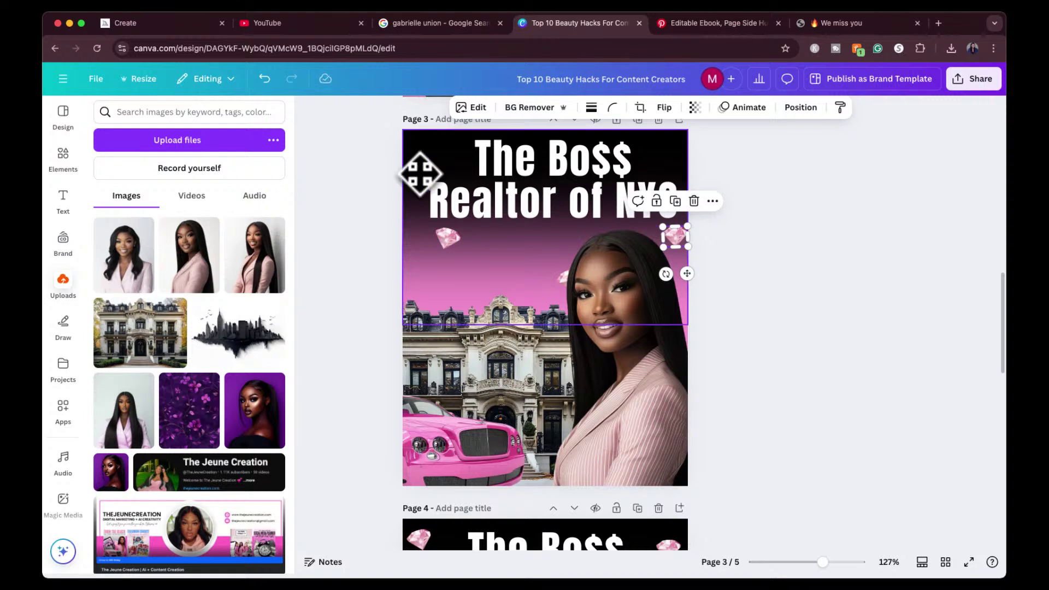
pyautogui.click(423, 180)
pyautogui.moveTo(426, 186); pyautogui.dragTo(419, 172)
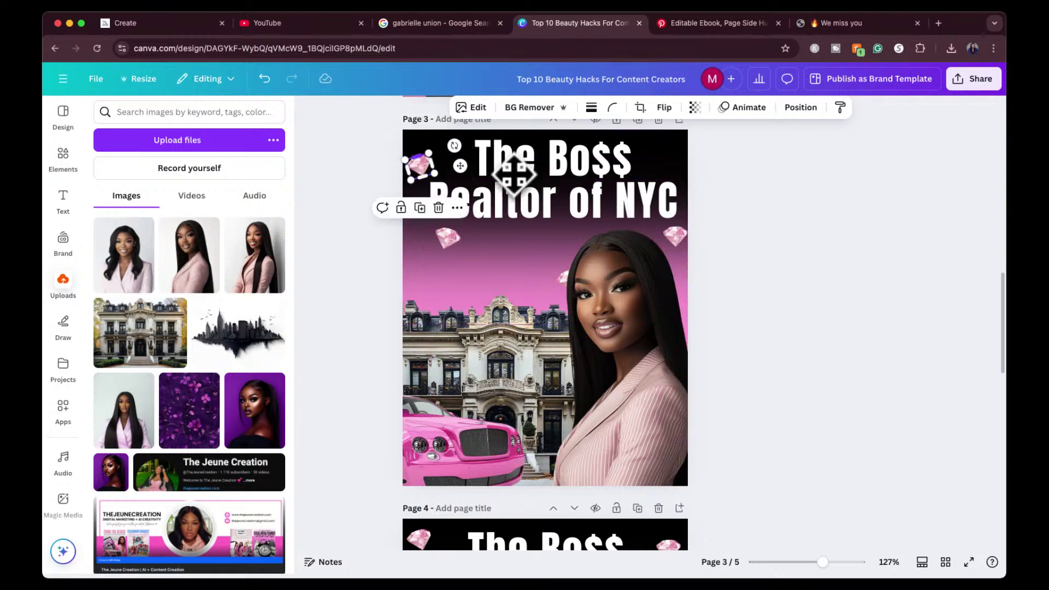
pyautogui.click(549, 203)
pyautogui.moveTo(550, 194); pyautogui.dragTo(546, 197)
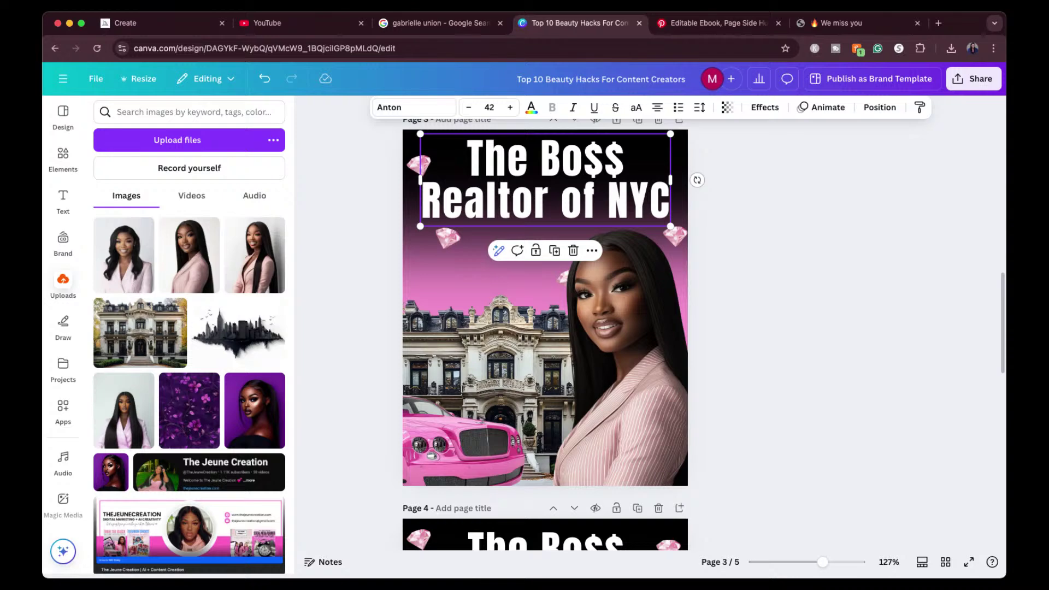
# Step: Review all the covers in the page overview and compare pages 3 and 4 in full-screen view
pyautogui.scroll(-10, 544, 335)
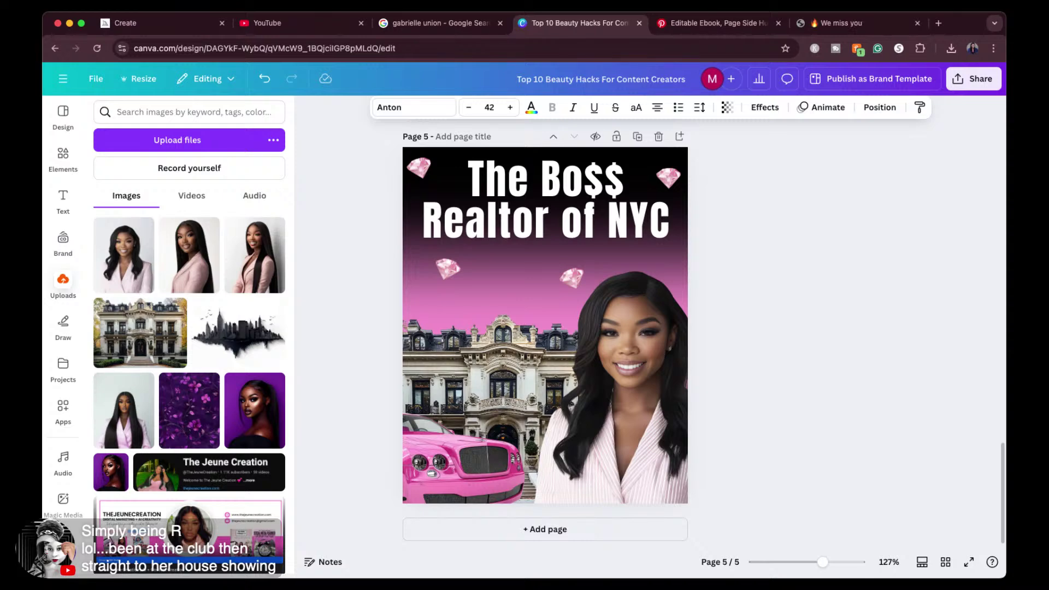
pyautogui.scroll(10, 545, 334)
pyautogui.scroll(-1, 545, 335)
pyautogui.scroll(-1, 745, 300)
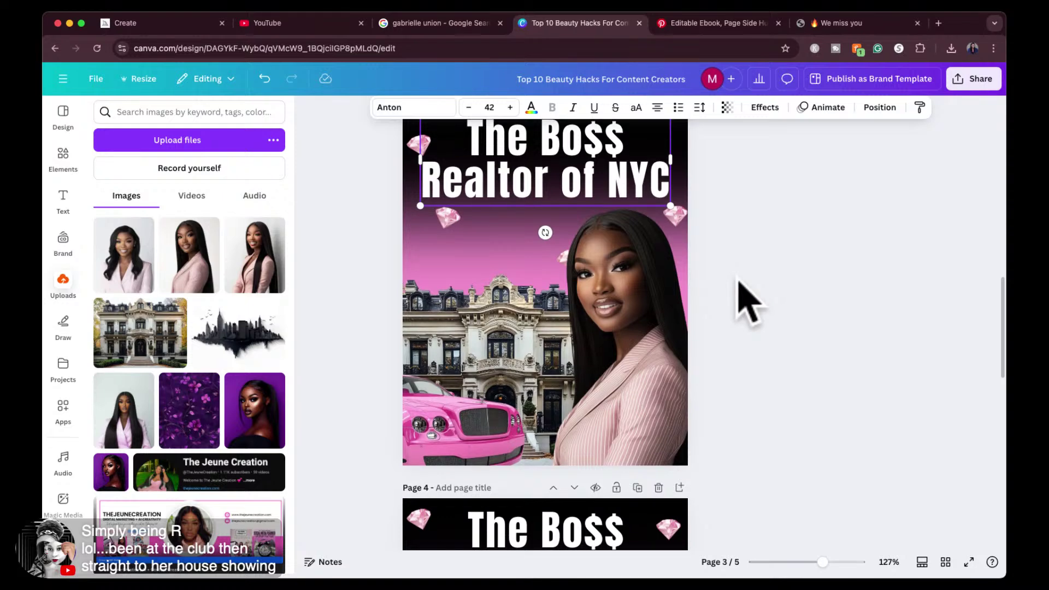
pyautogui.click(945, 560)
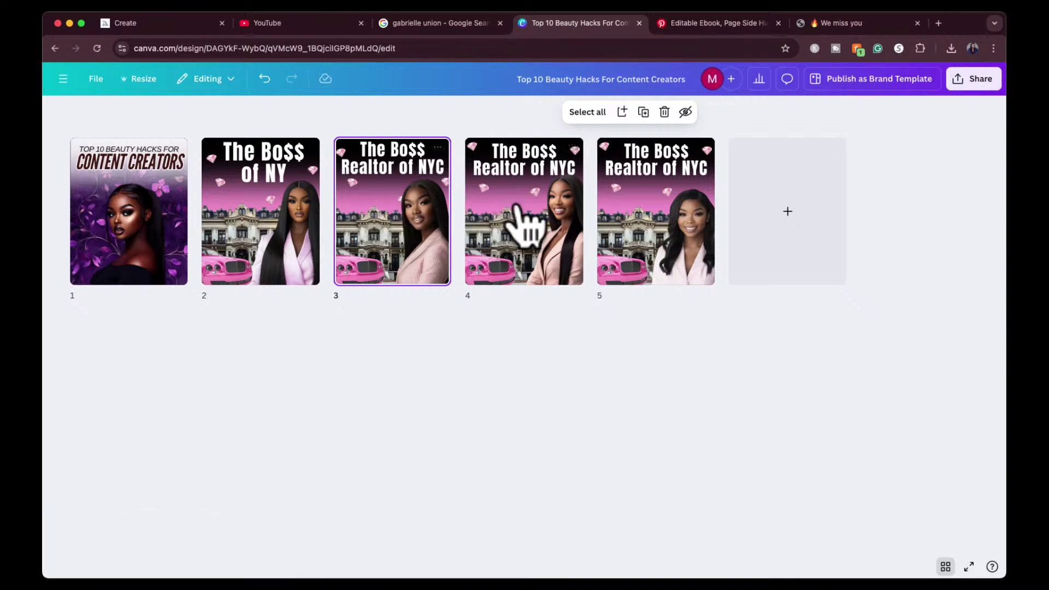
pyautogui.click(970, 566)
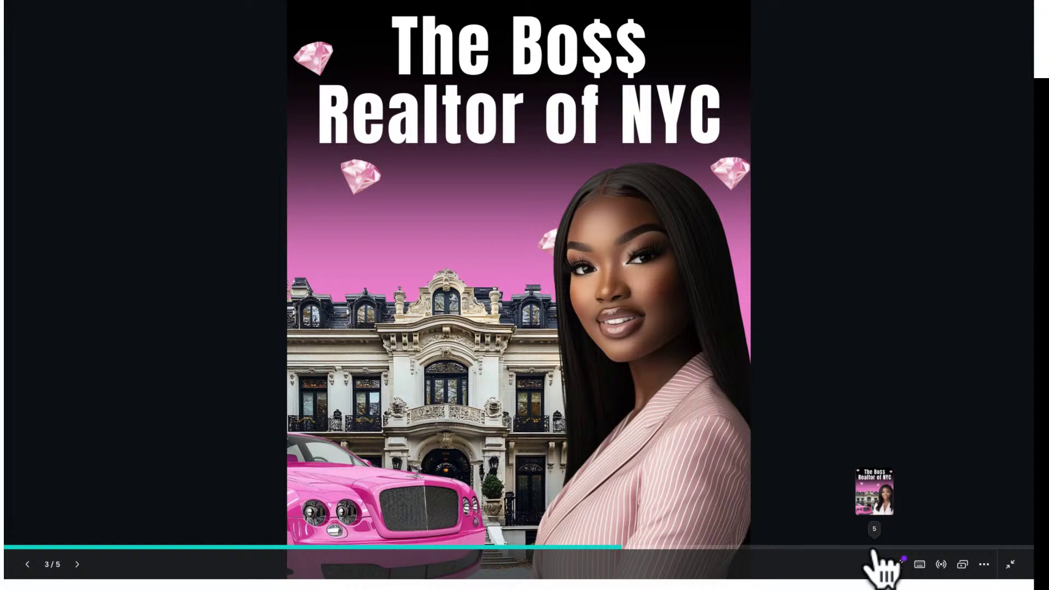
pyautogui.click(79, 562)
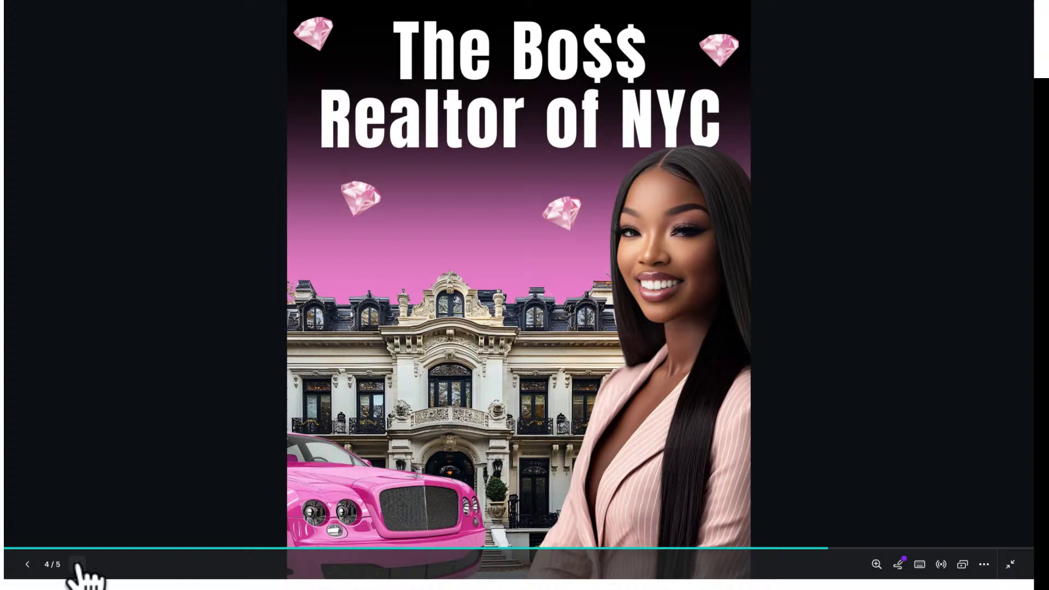
pyautogui.click(42, 564)
pyautogui.click(28, 565)
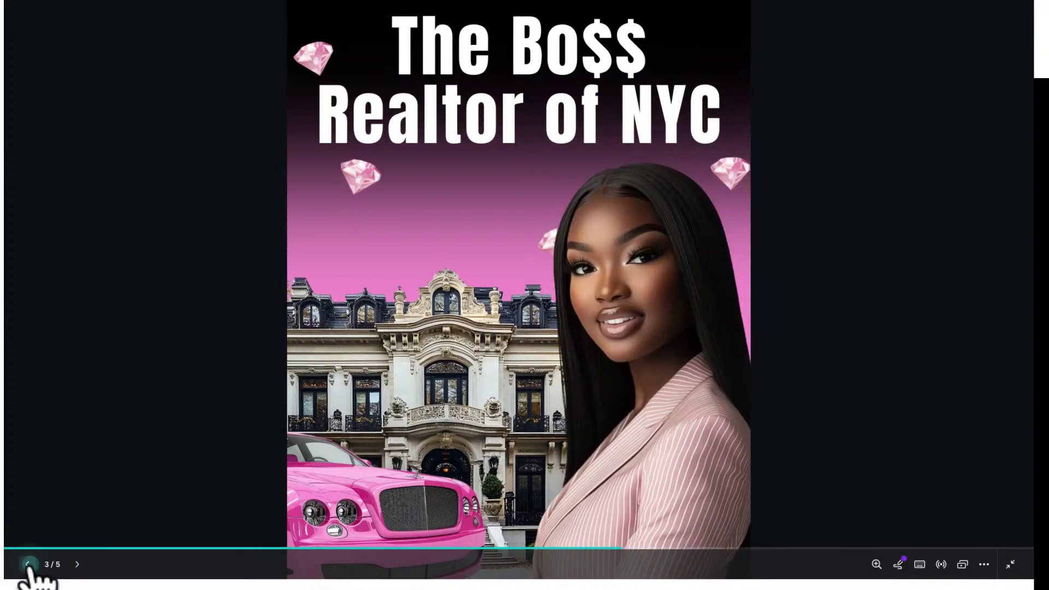
pyautogui.click(76, 564)
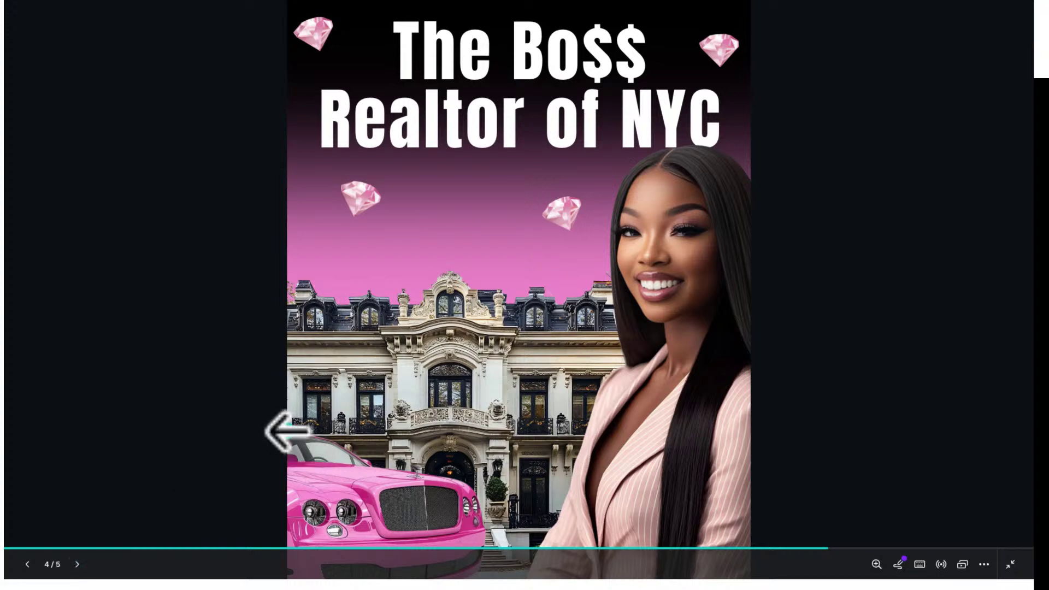
pyautogui.press('Escape')
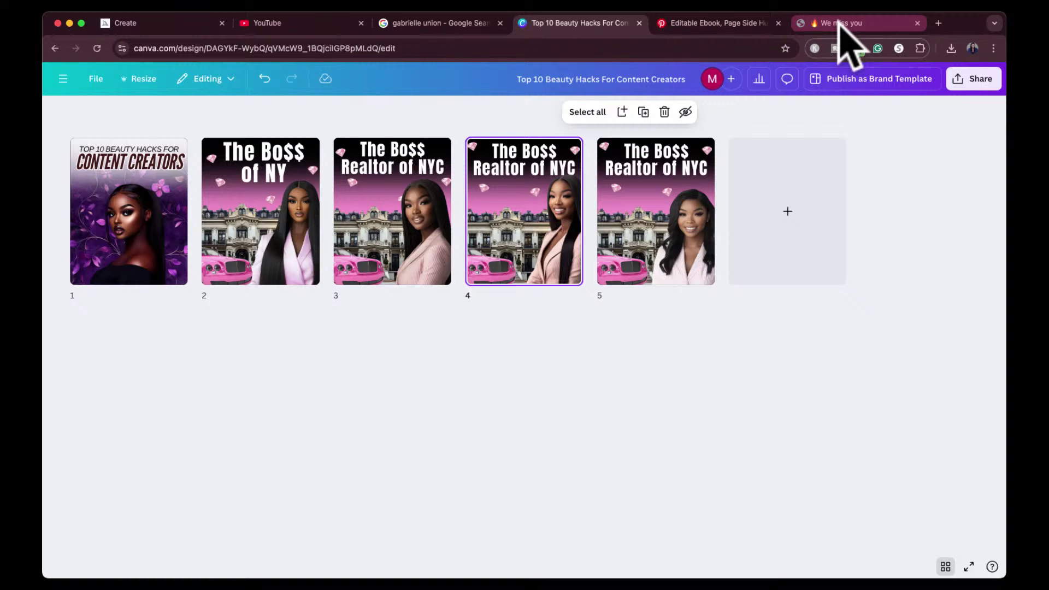
# Step: Switch to The Jeune Creation store, look over its home page, and open the "Your Path, Your Plan: Custom Growth Sessions" branding service
pyautogui.click(823, 24)
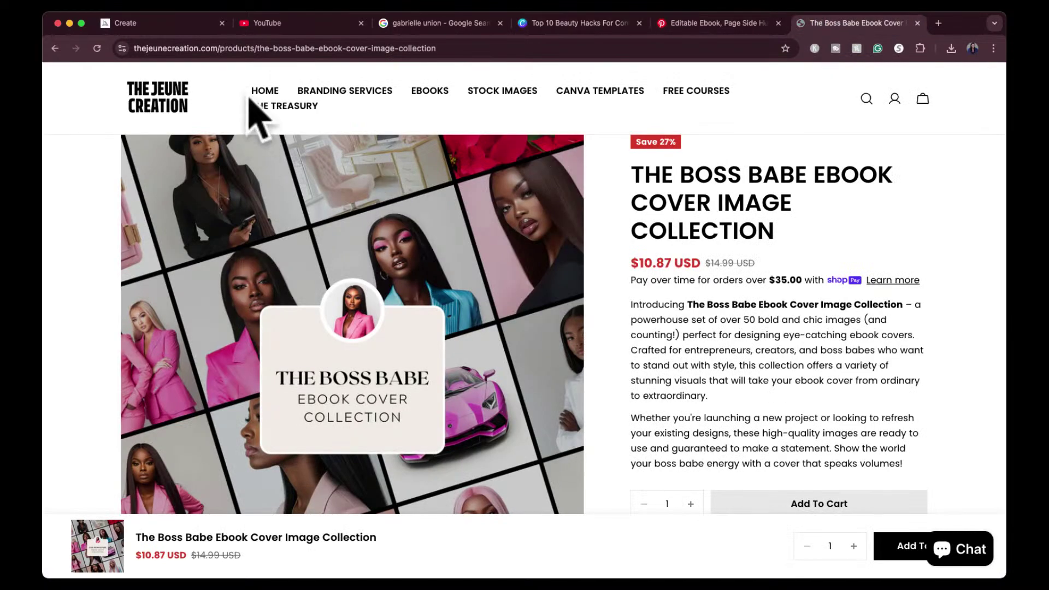
pyautogui.click(262, 91)
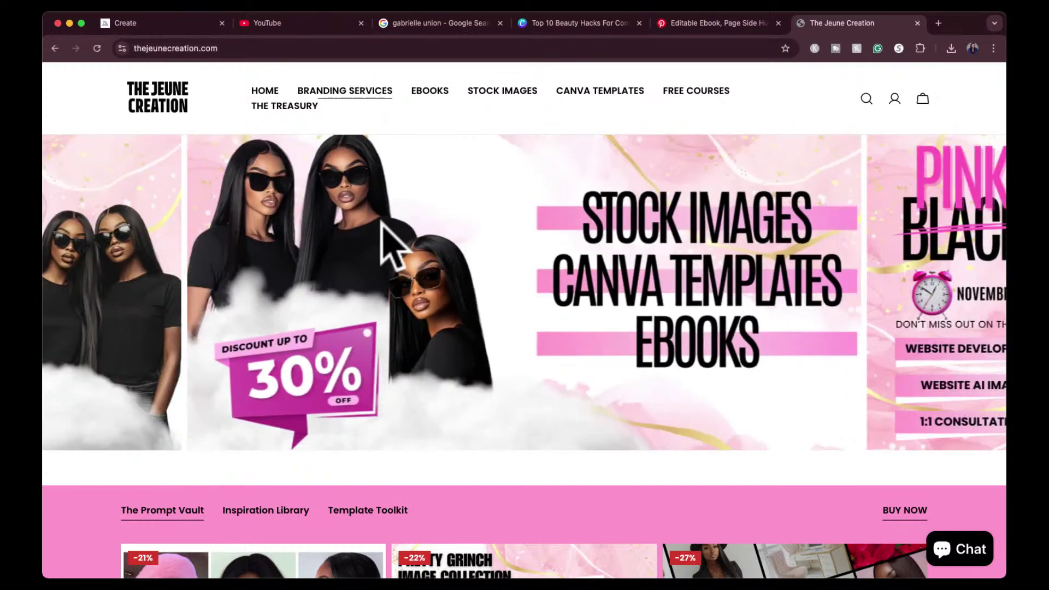
pyautogui.scroll(-7, 386, 234)
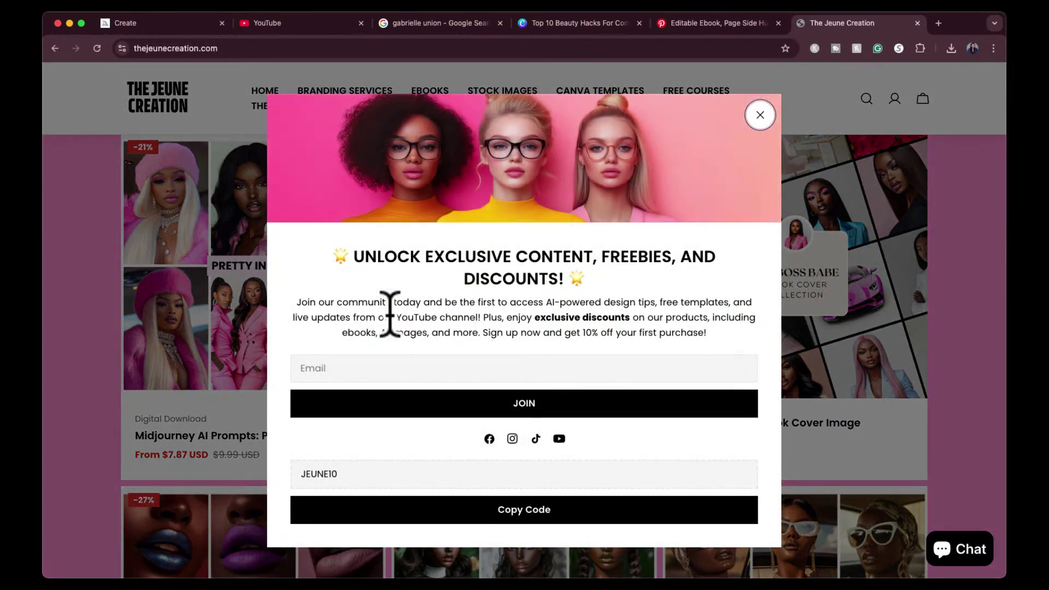
pyautogui.click(760, 114)
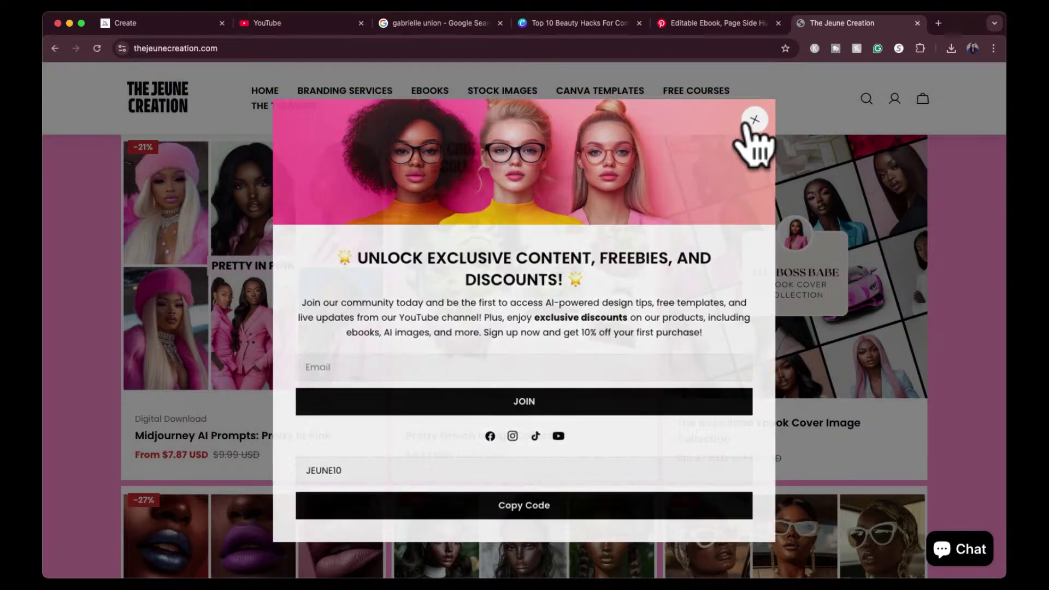
pyautogui.scroll(7, 572, 283)
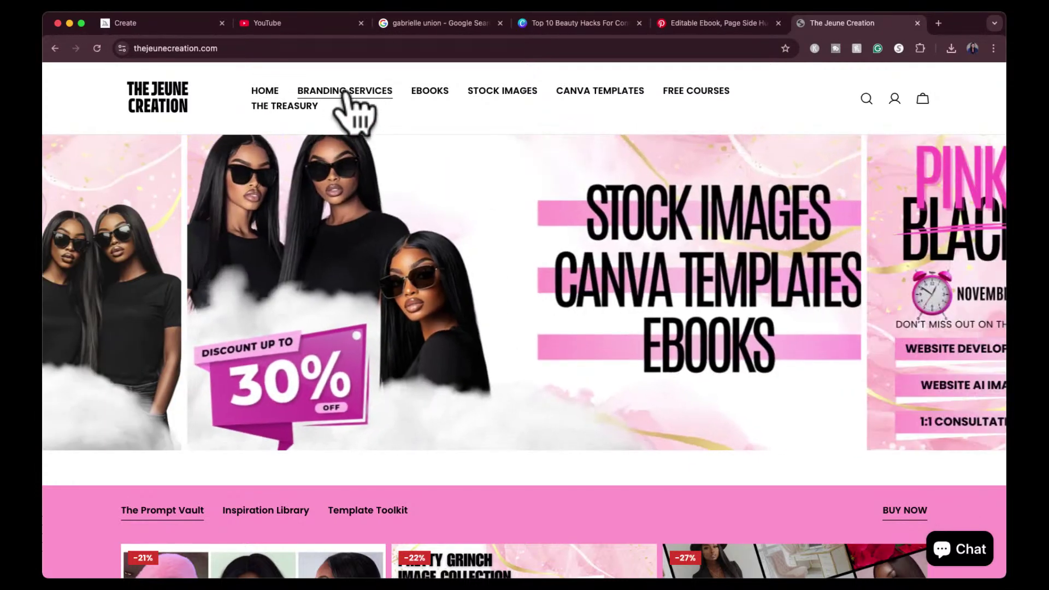
pyautogui.click(344, 91)
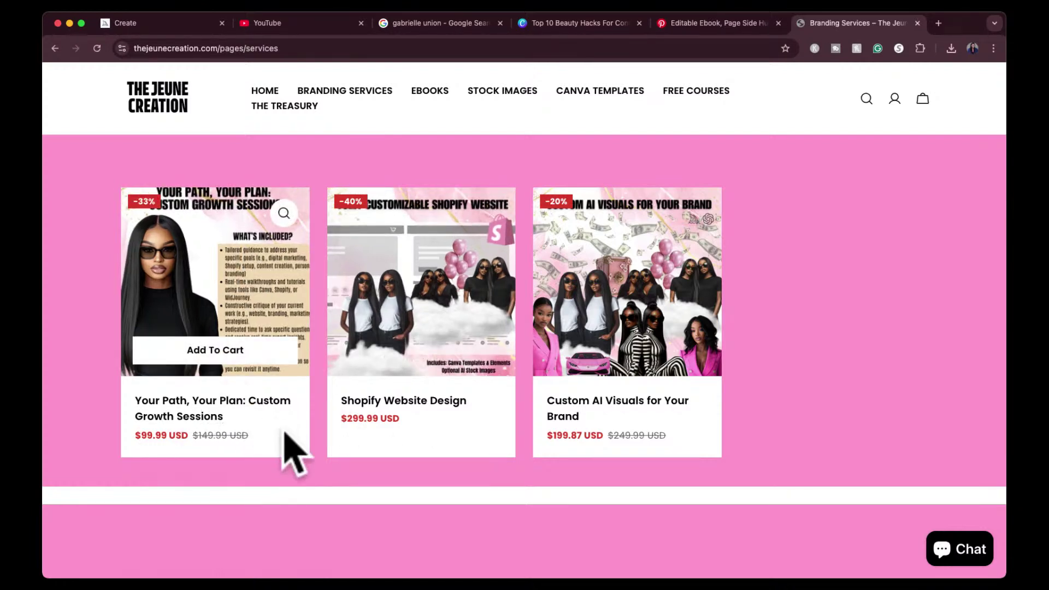
pyautogui.click(210, 276)
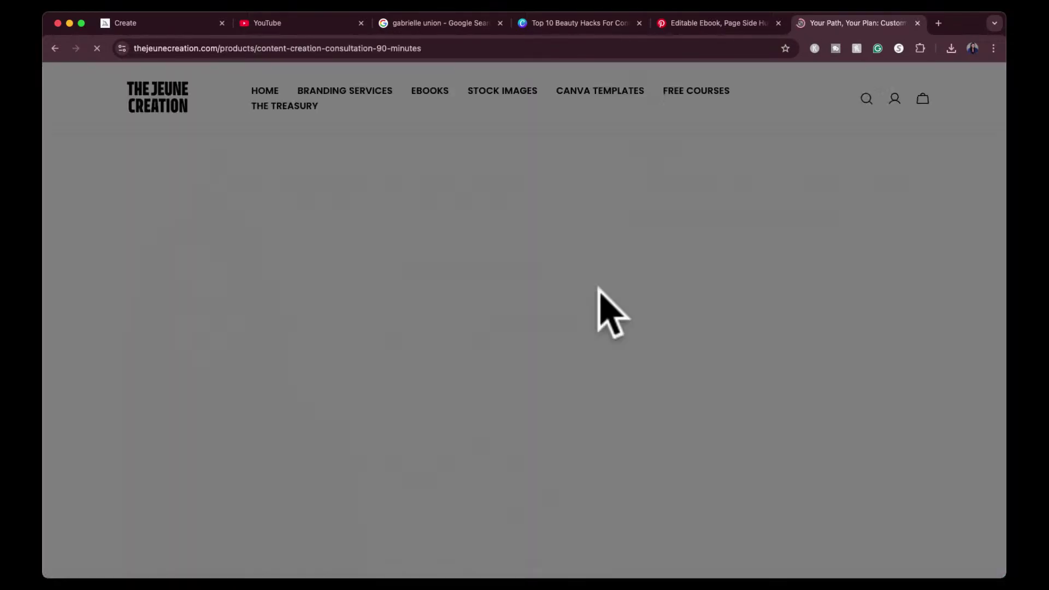
# Step: Read the Custom Growth Sessions description and view its product image enlarged to see what is included
pyautogui.scroll(-3, 649, 367)
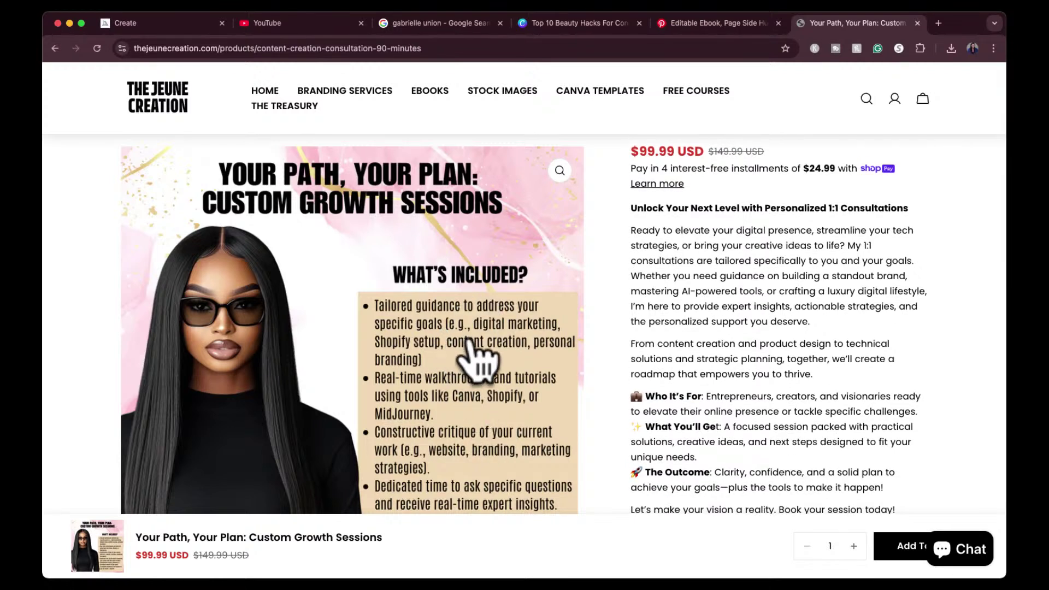
pyautogui.scroll(-1, 470, 341)
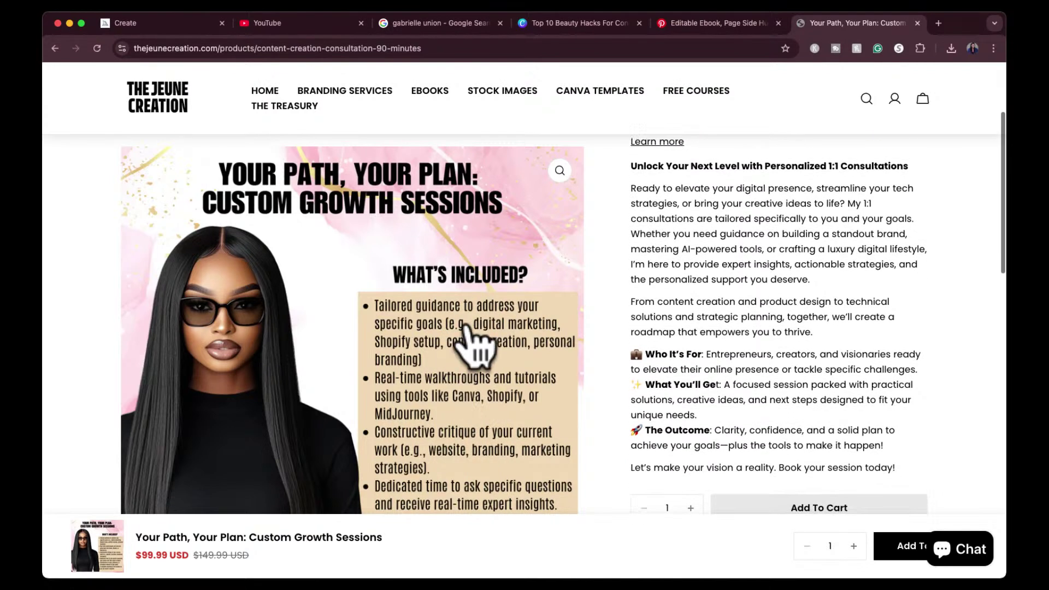
pyautogui.click(560, 171)
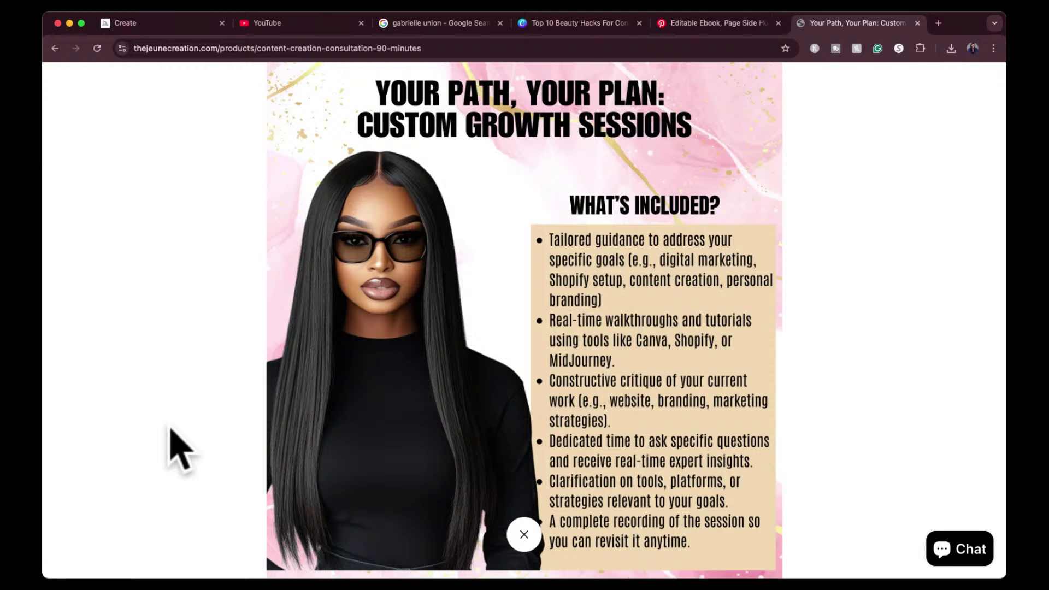
pyautogui.click(521, 543)
# Step: Look over the rest of the Custom Growth Sessions page, including the related products suggested below it
pyautogui.scroll(-15, 569, 339)
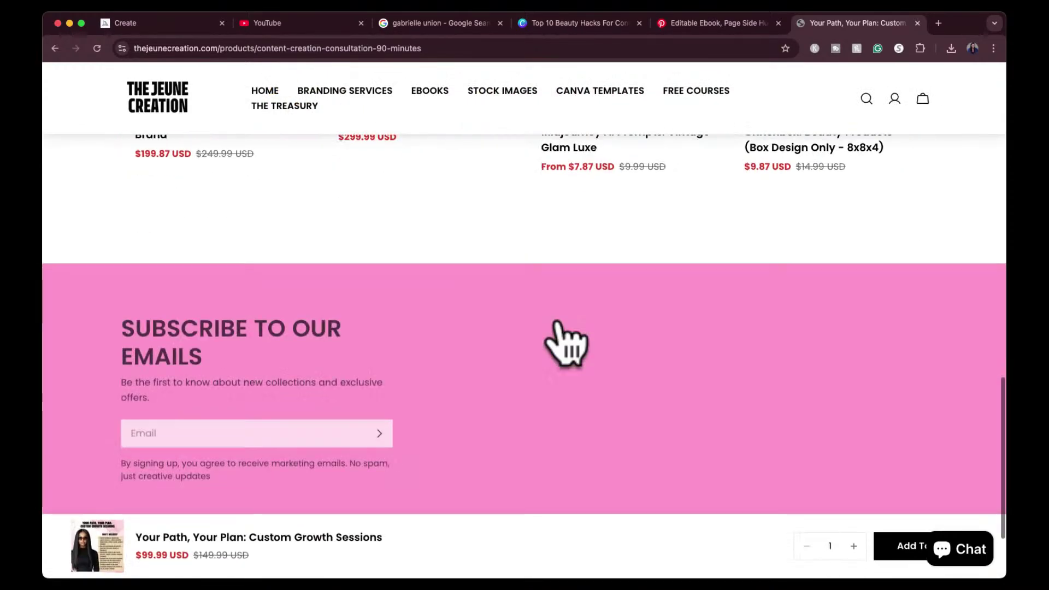
pyautogui.scroll(5, 562, 340)
pyautogui.scroll(10, 568, 339)
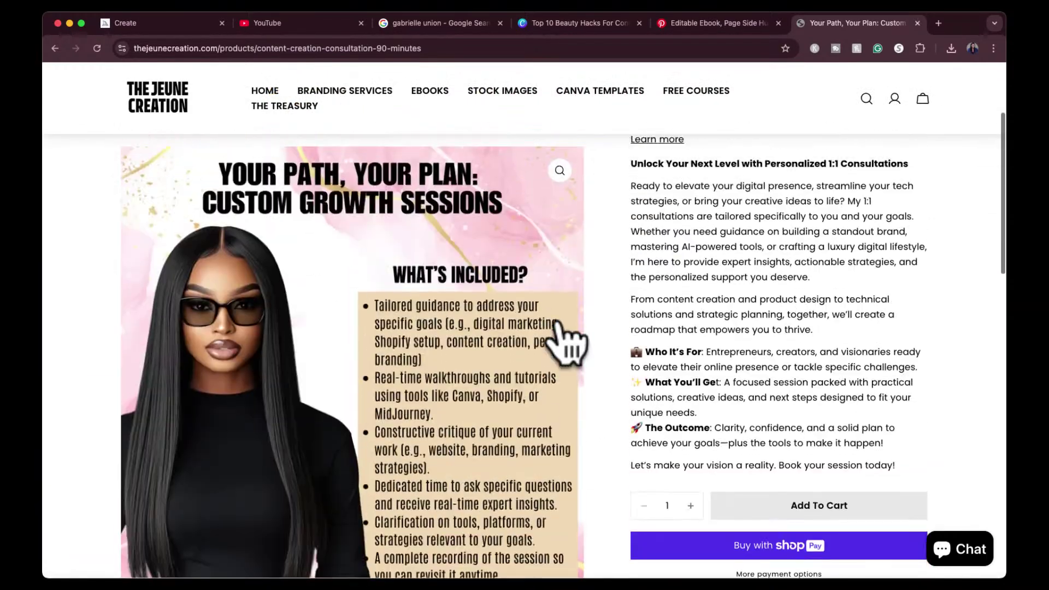
pyautogui.scroll(-8, 433, 246)
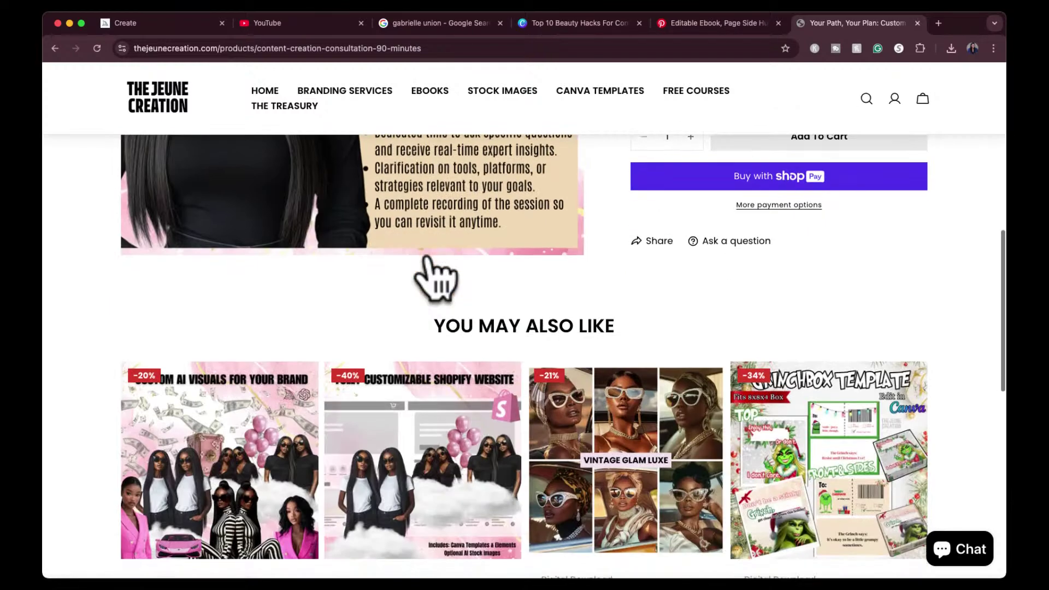
pyautogui.scroll(-4, 417, 297)
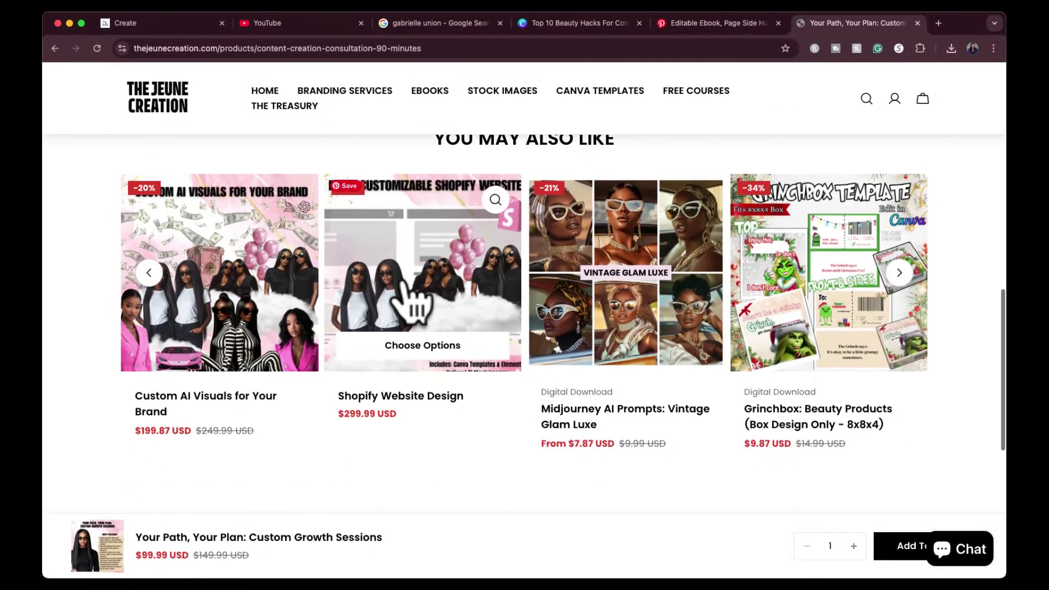
# Step: Open the suggested "Custom AI Visuals for Your Brand" service and view its product image enlarged
pyautogui.click(249, 305)
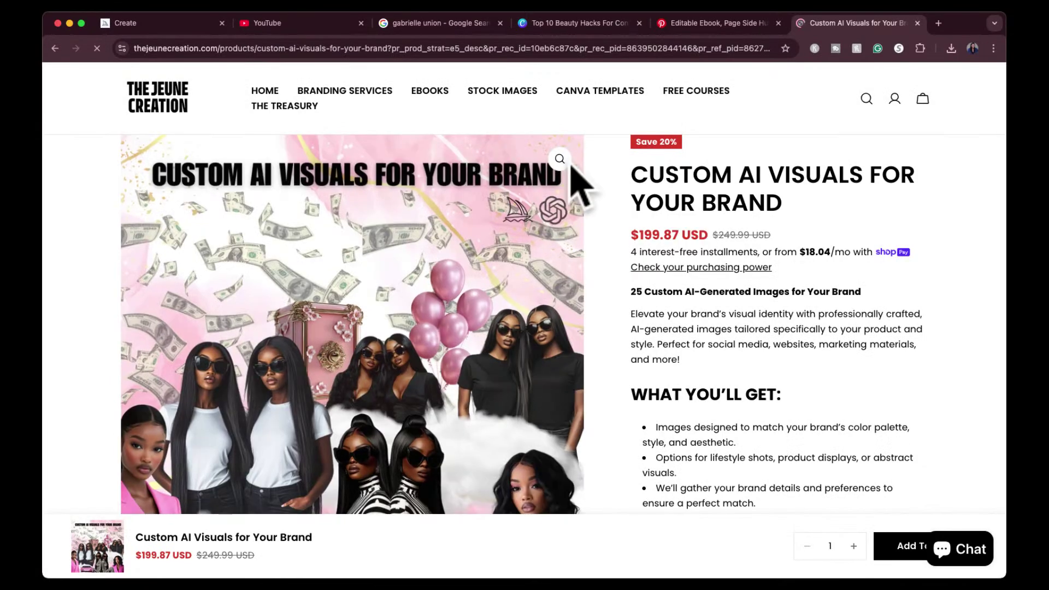
pyautogui.click(557, 164)
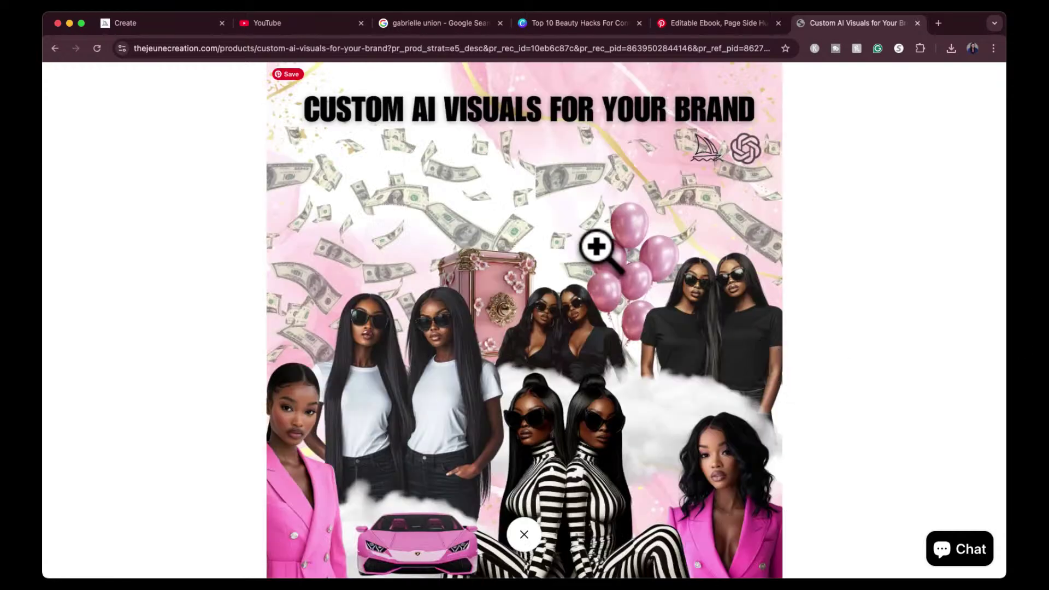
pyautogui.click(522, 539)
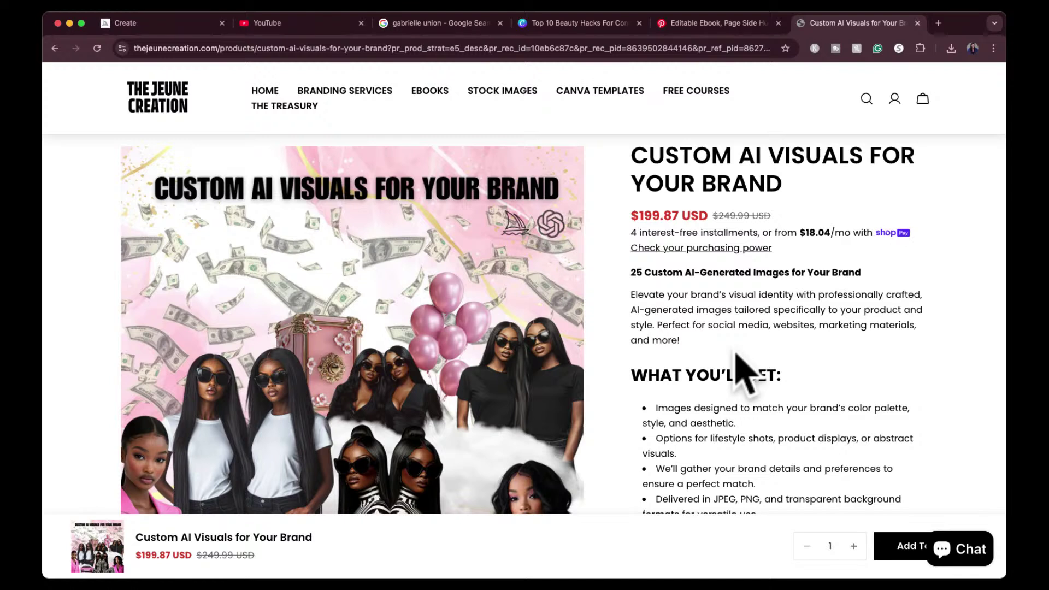
# Step: Read what the Custom AI Visuals service includes and who it suits, and look over its related products
pyautogui.scroll(-2, 740, 369)
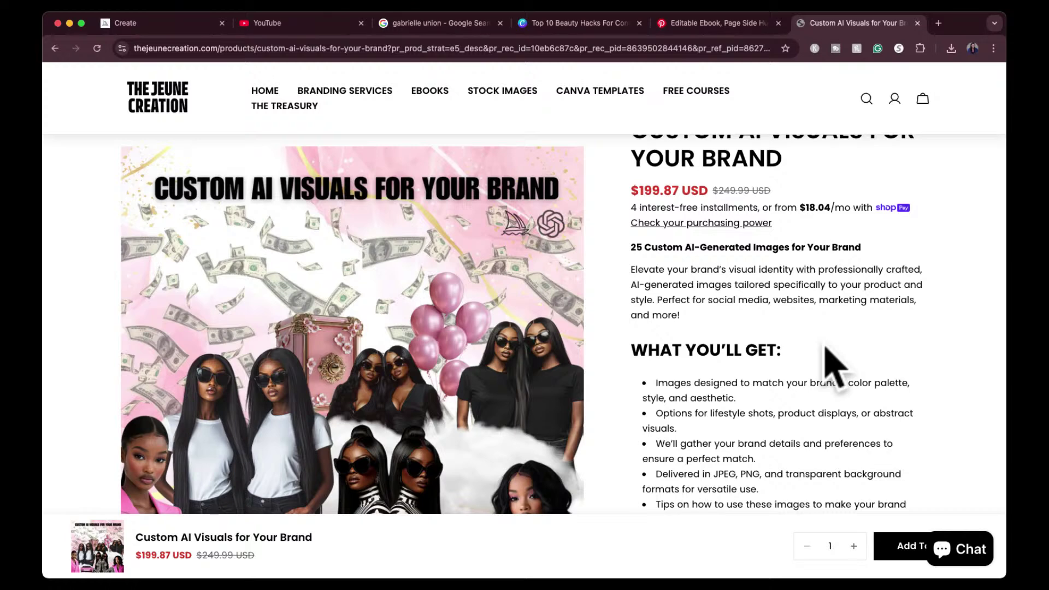
pyautogui.scroll(-4, 792, 453)
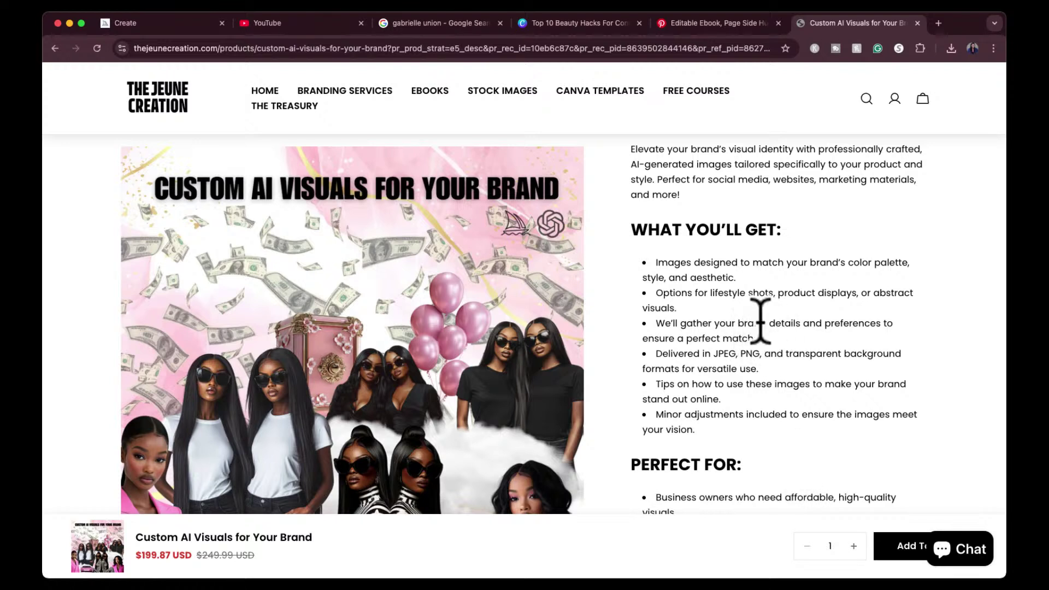
pyautogui.scroll(-5, 765, 317)
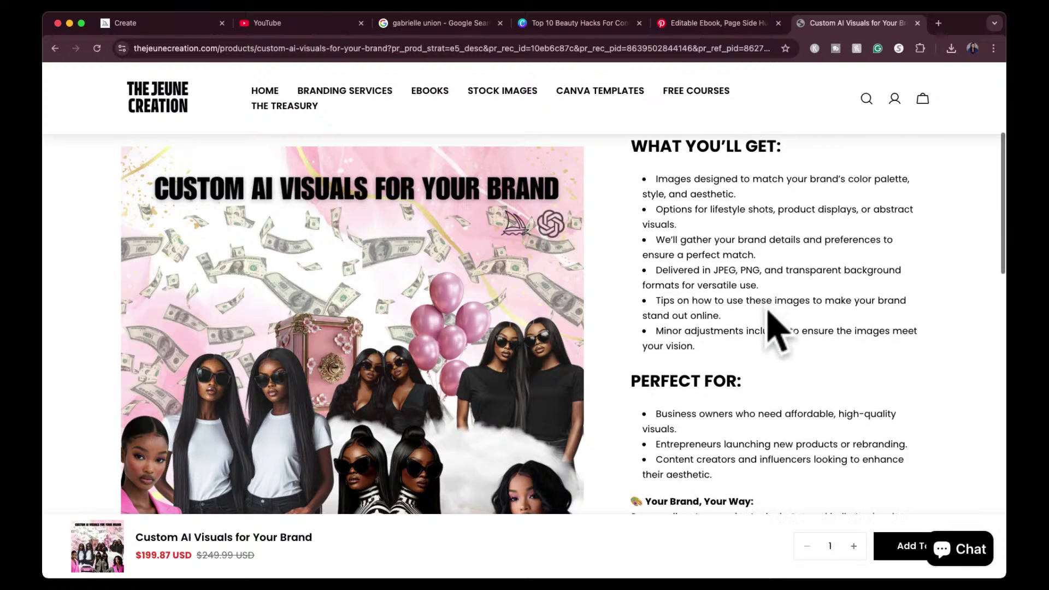
pyautogui.scroll(-3, 768, 304)
pyautogui.scroll(10, 767, 300)
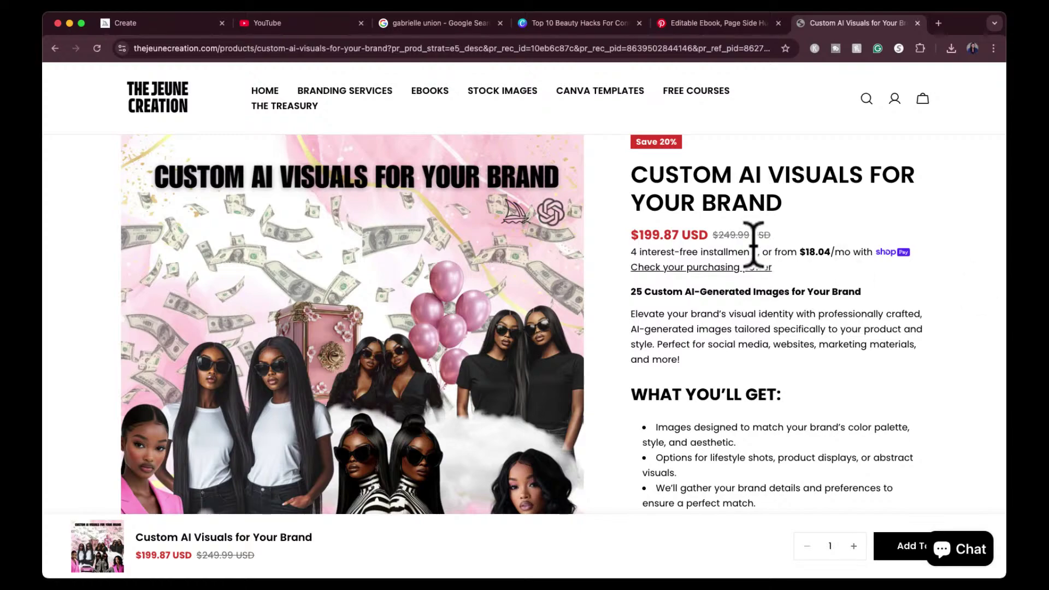
pyautogui.scroll(-10, 526, 341)
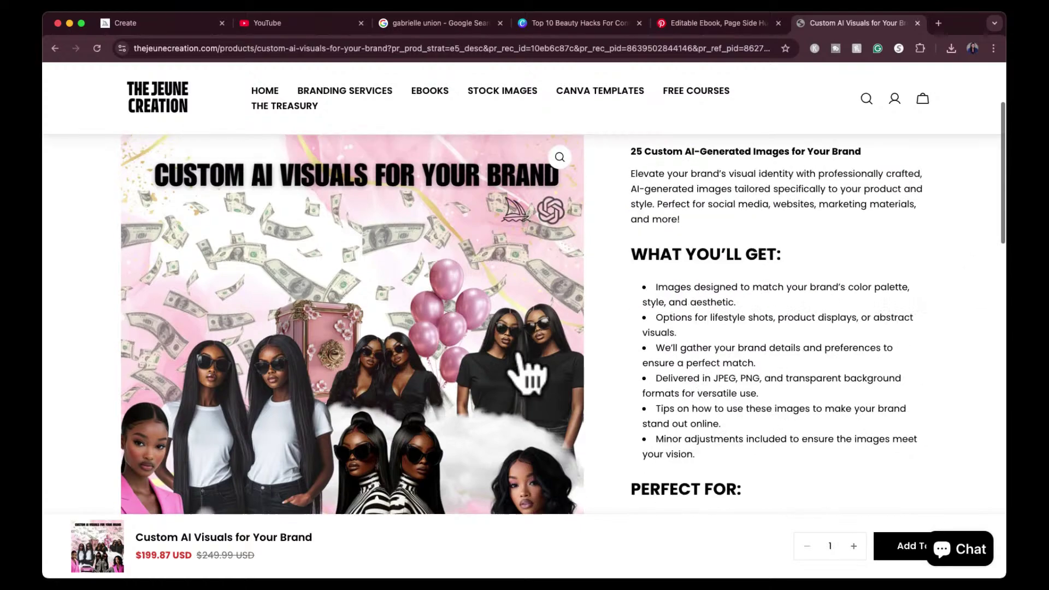
pyautogui.scroll(-5, 524, 355)
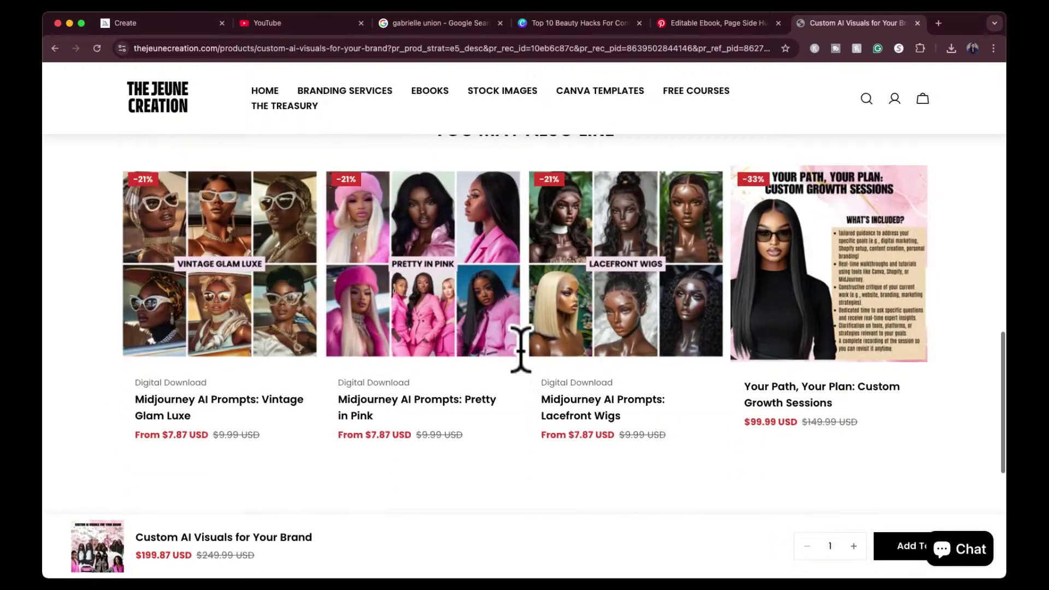
pyautogui.scroll(6, 527, 366)
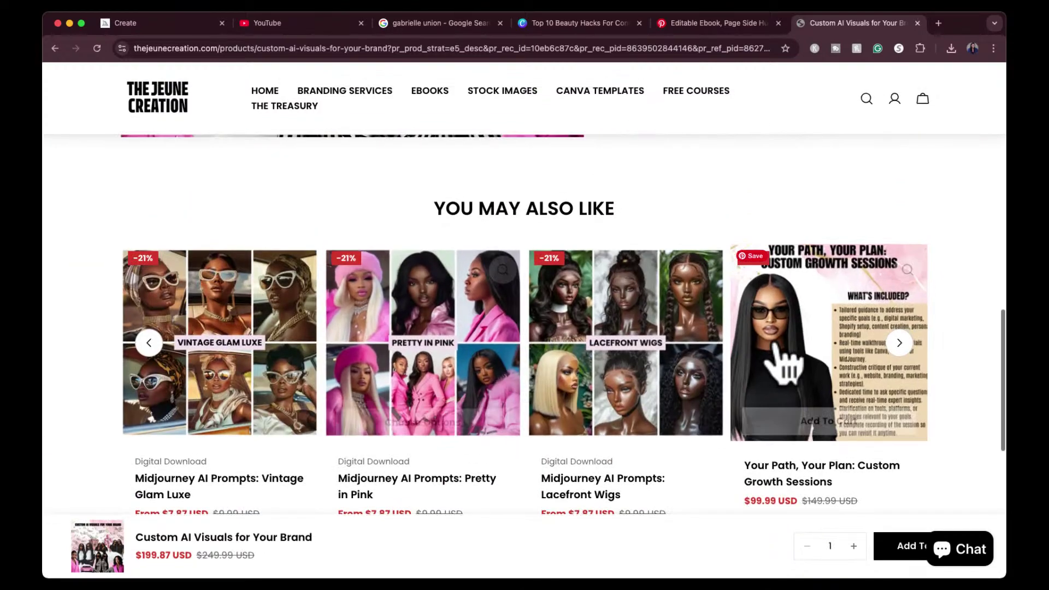
pyautogui.scroll(15, 662, 258)
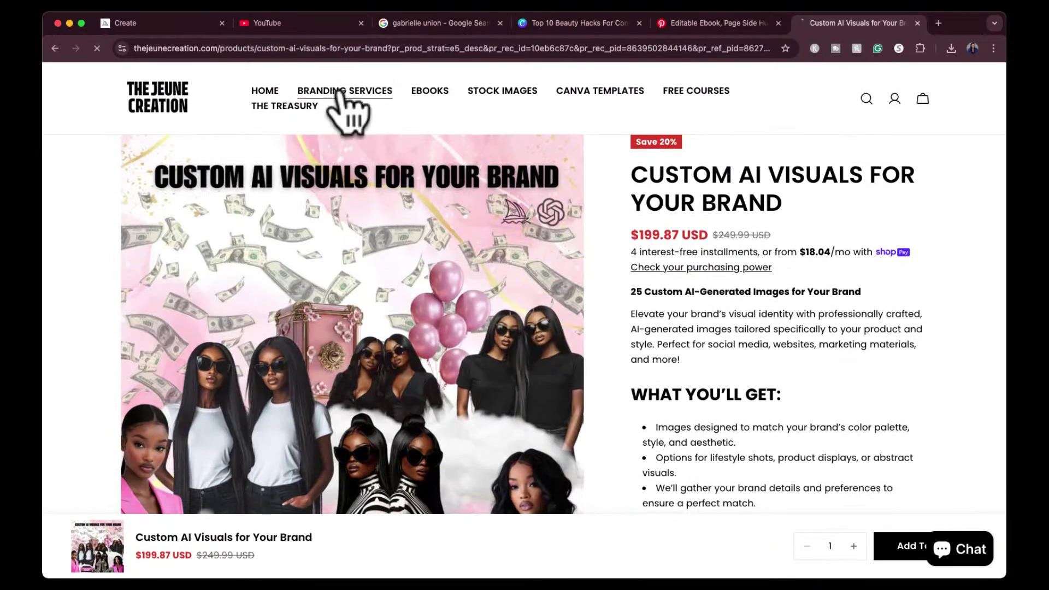
# Step: Open Shopify Website Design from the branding services and read its description, included pages, revisions and turnaround terms
pyautogui.click(340, 92)
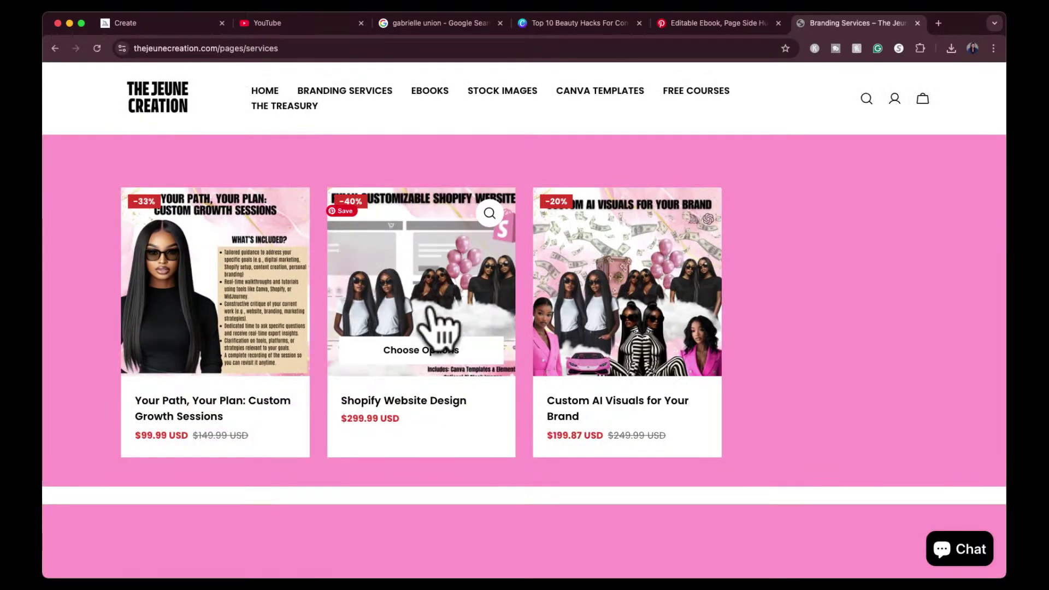
pyautogui.click(429, 309)
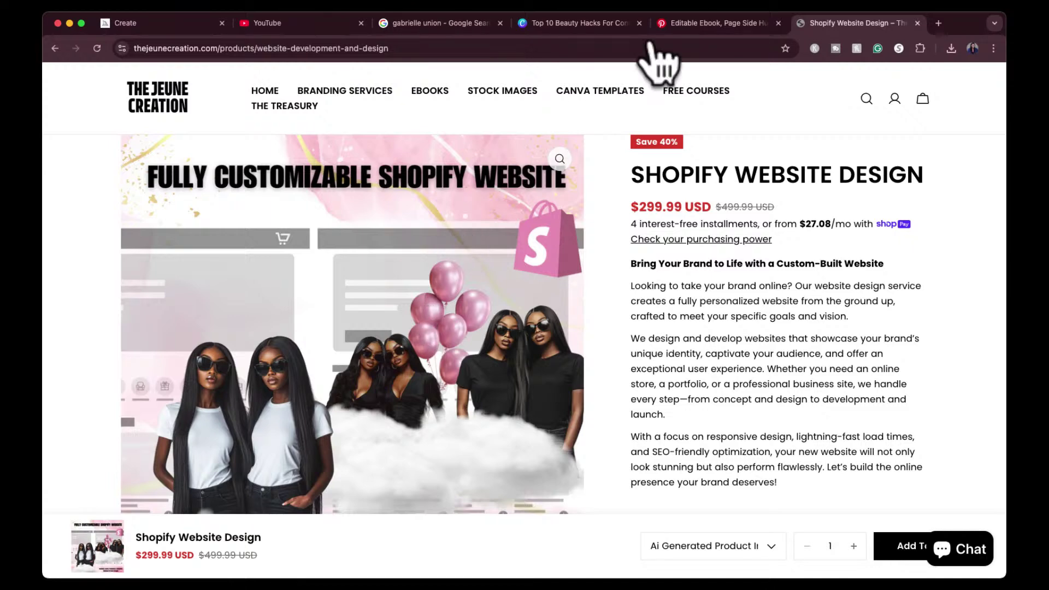
pyautogui.scroll(-3, 798, 350)
pyautogui.scroll(3, 799, 345)
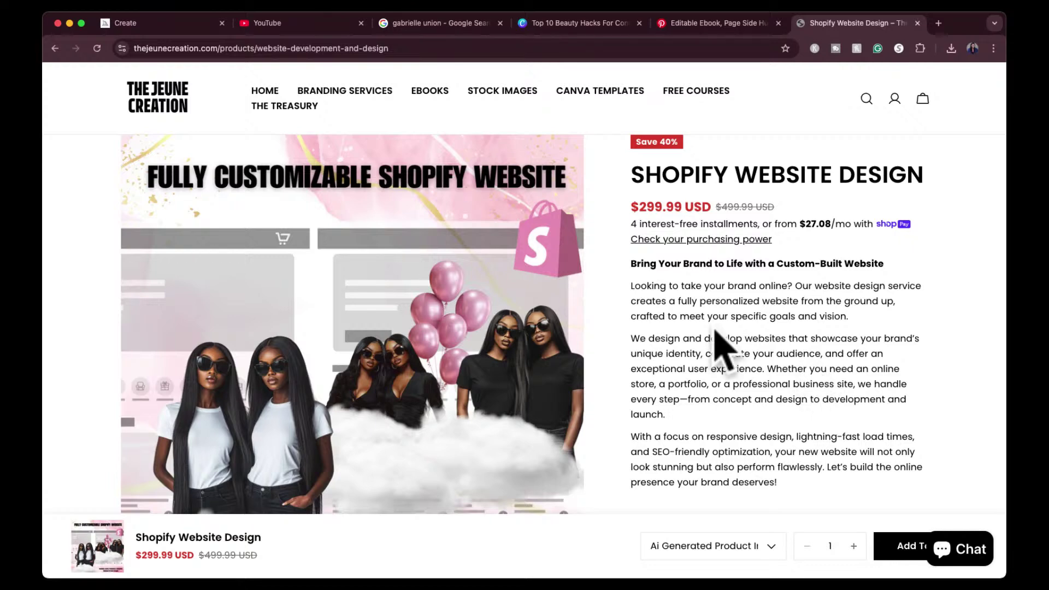
pyautogui.scroll(-3, 713, 319)
pyautogui.scroll(-4, 713, 320)
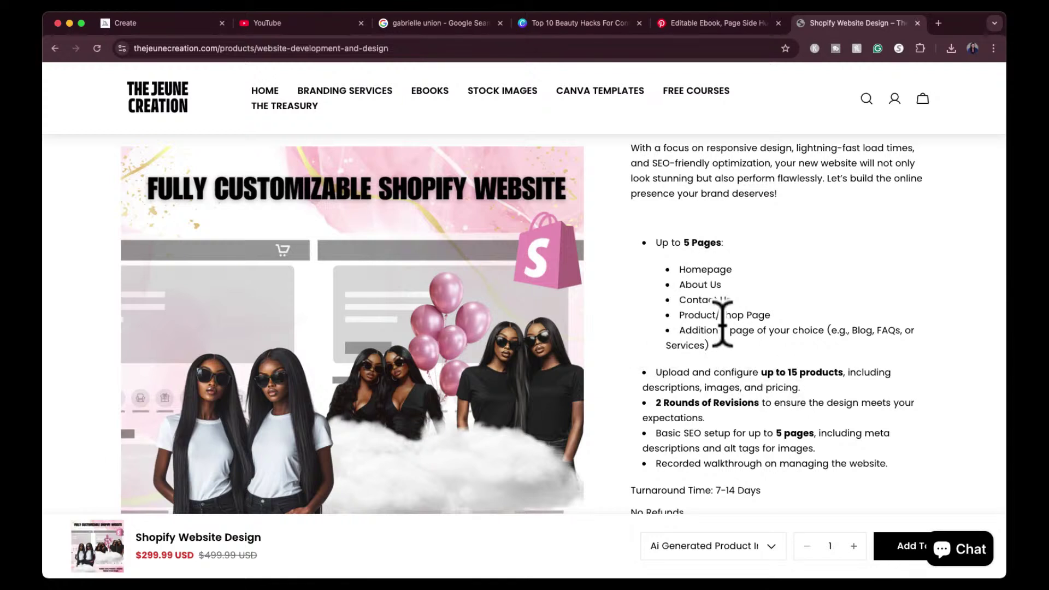
pyautogui.scroll(-1, 718, 302)
pyautogui.scroll(-2, 719, 302)
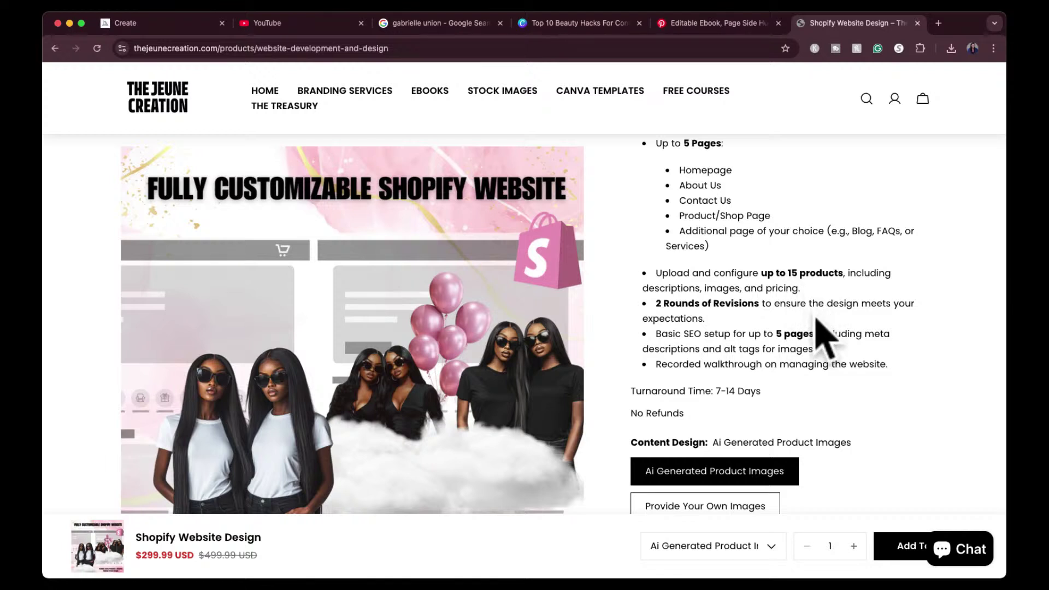
pyautogui.scroll(-1, 782, 358)
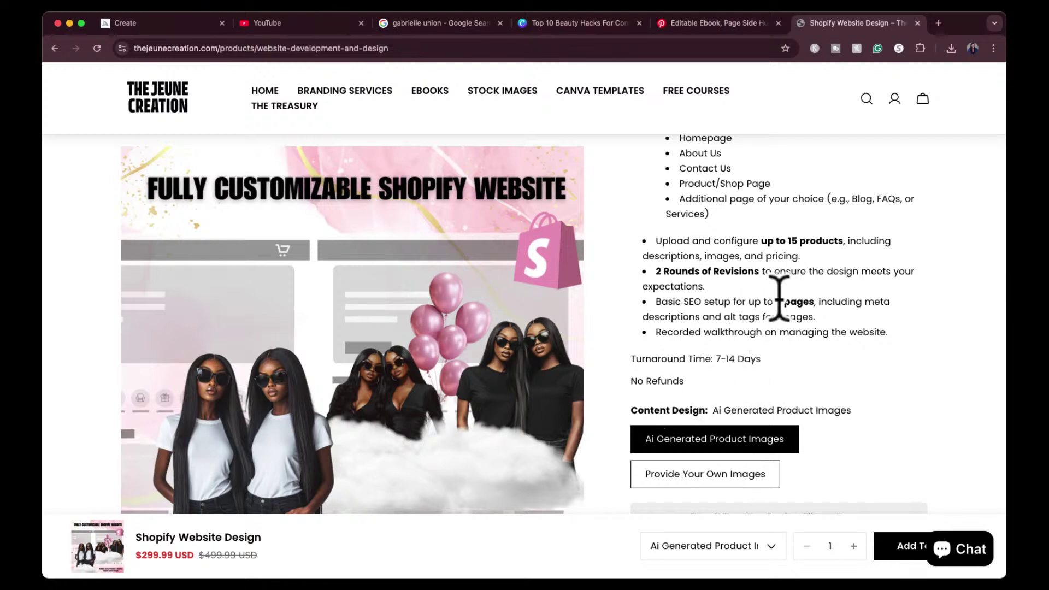
pyautogui.scroll(-1, 797, 336)
pyautogui.scroll(1, 797, 345)
pyautogui.scroll(-2, 796, 328)
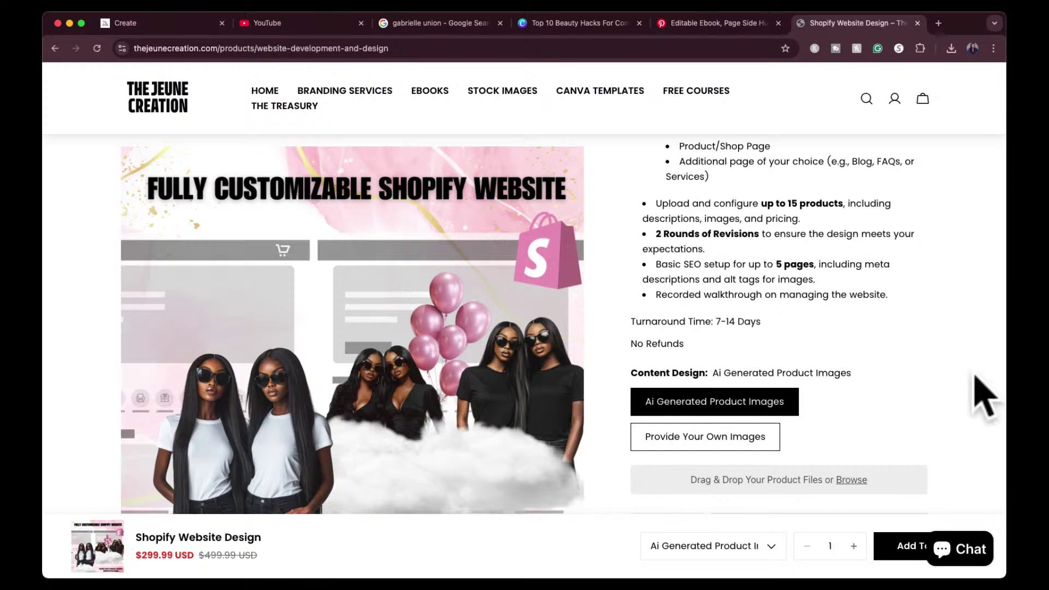
pyautogui.scroll(10, 871, 396)
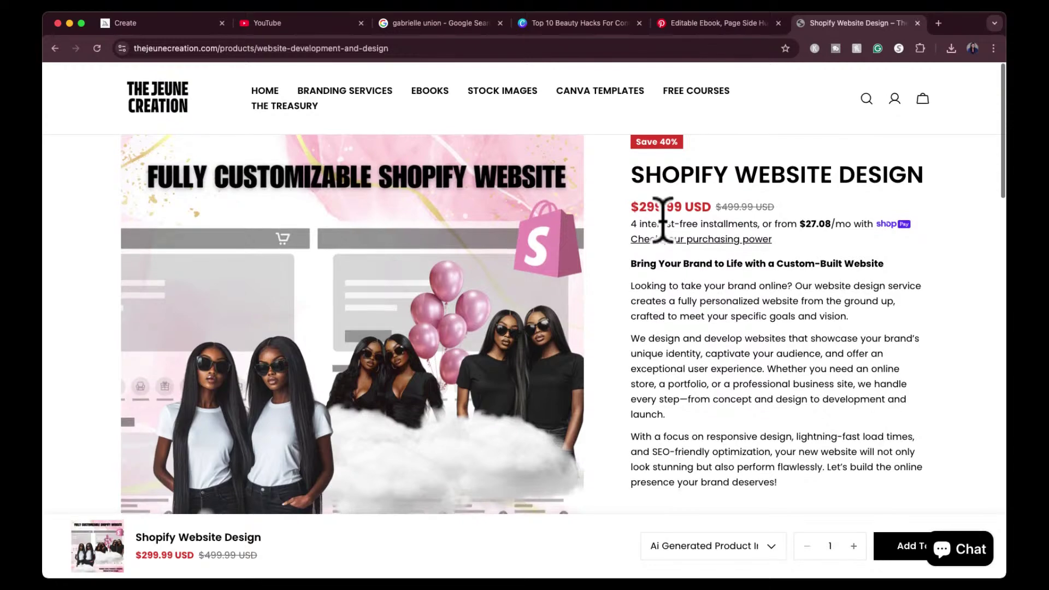
# Step: Compare the Shopify Website Design pricing for the "Provide Your Own Images" and "Ai Generated Product Images" content design options
pyautogui.scroll(-10, 726, 339)
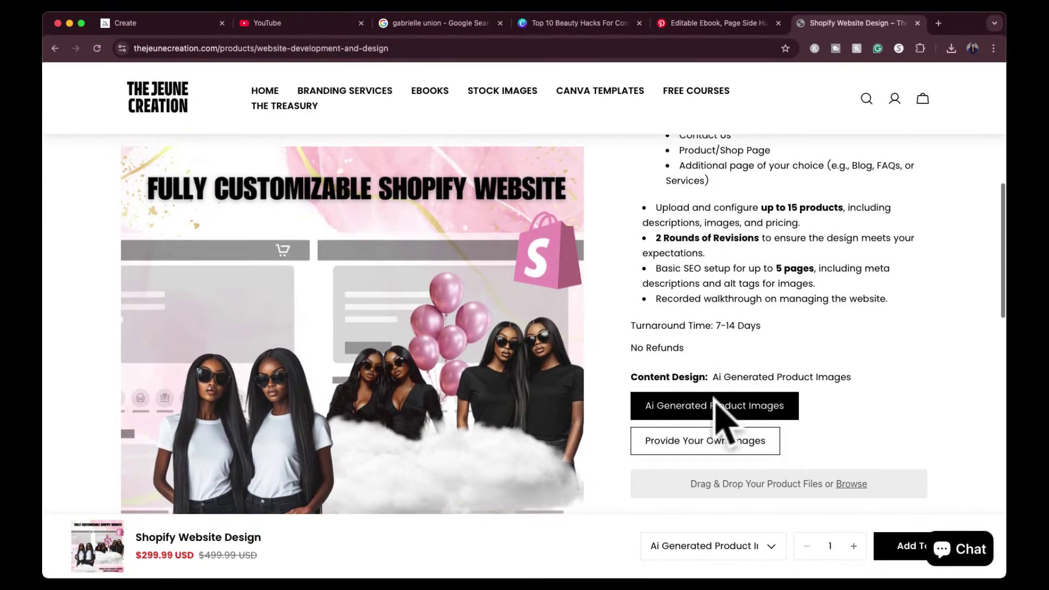
pyautogui.click(702, 445)
pyautogui.scroll(10, 841, 311)
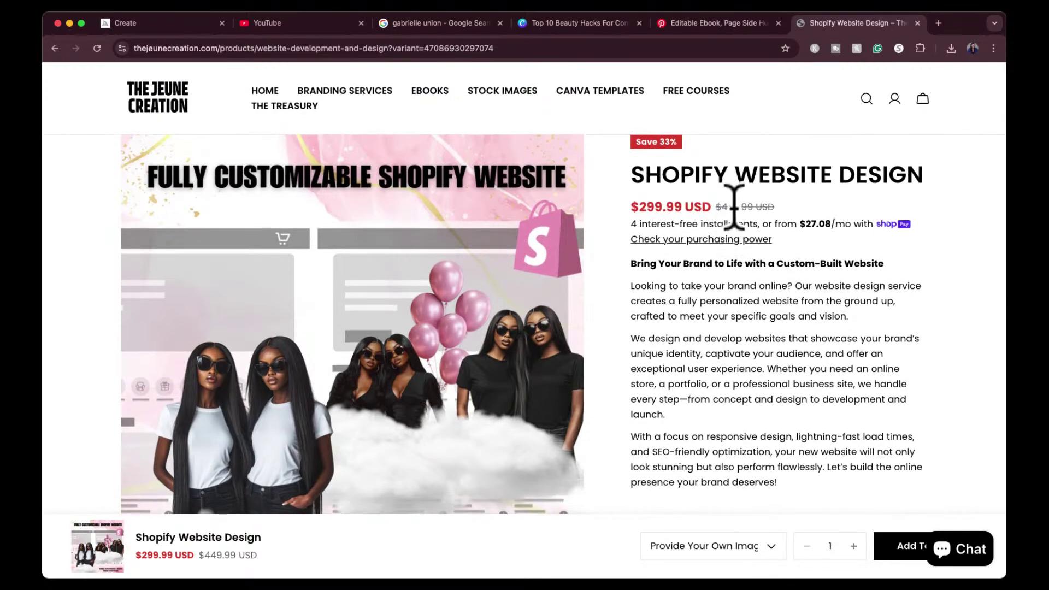
pyautogui.scroll(-10, 795, 361)
pyautogui.click(737, 325)
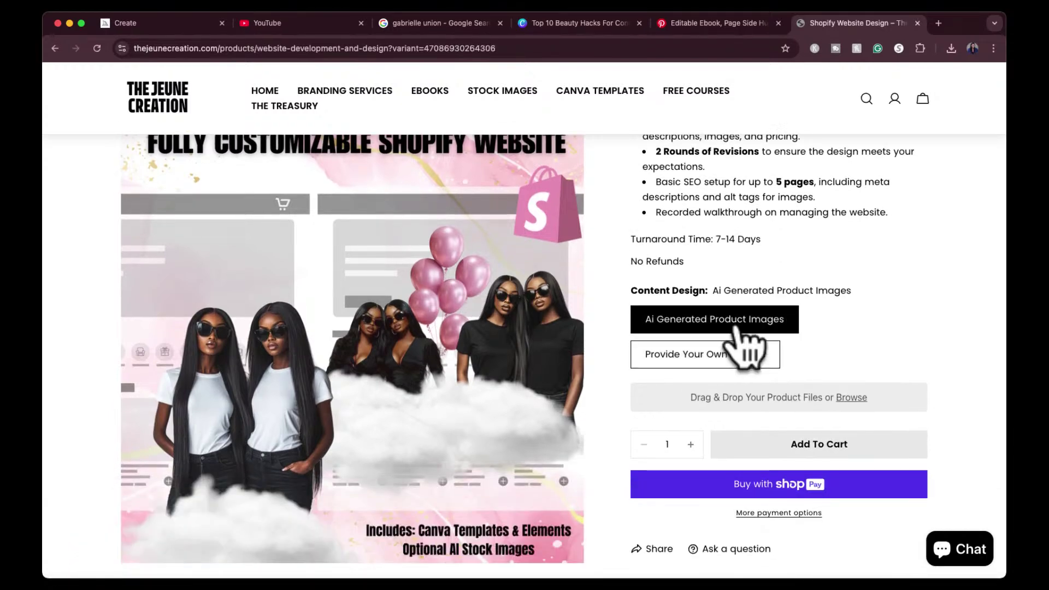
pyautogui.scroll(10, 857, 246)
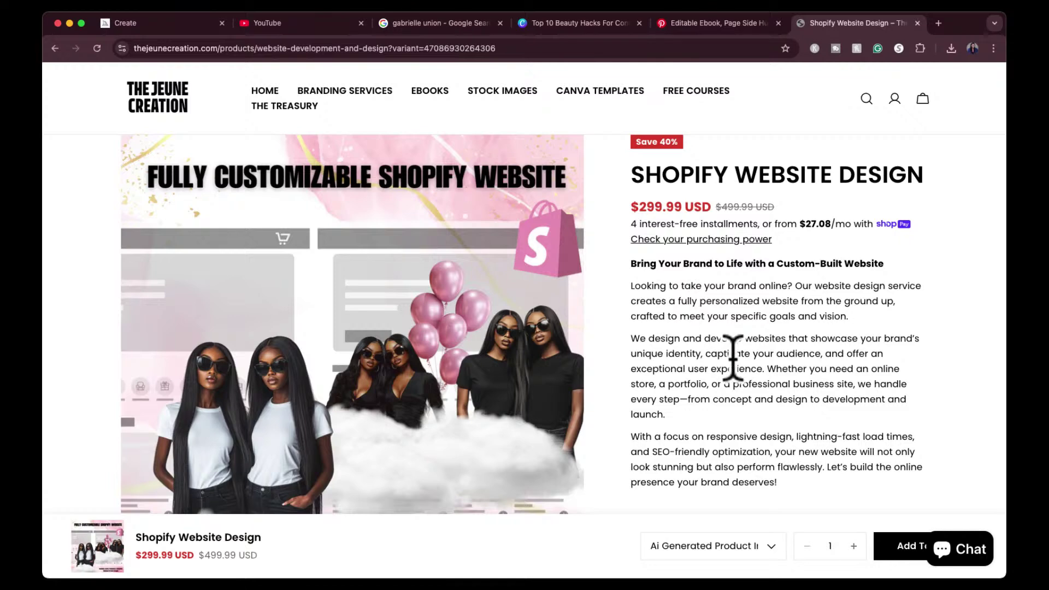
pyautogui.scroll(-10, 732, 355)
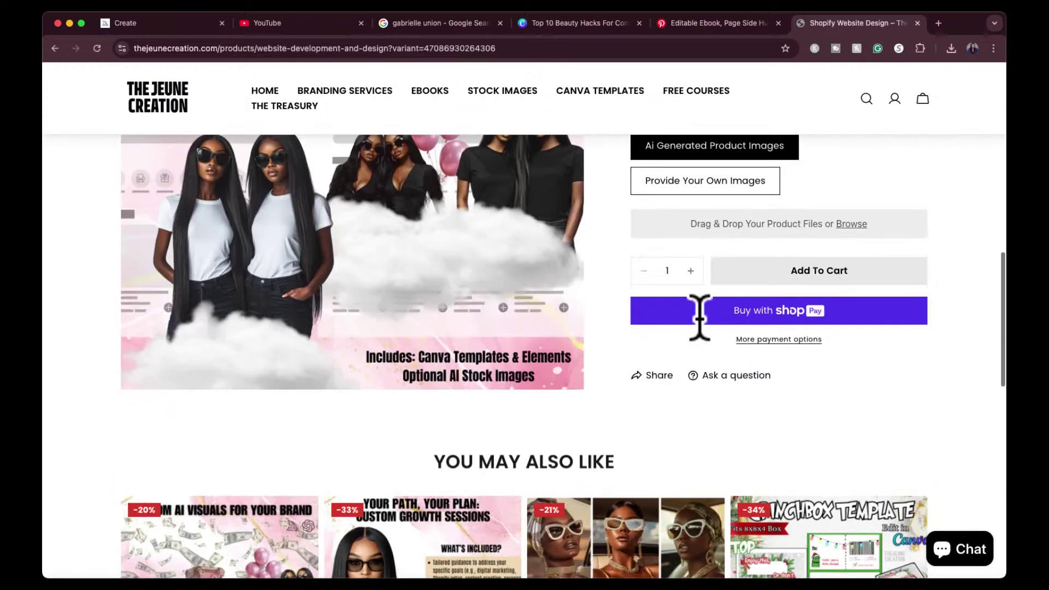
pyautogui.click(715, 188)
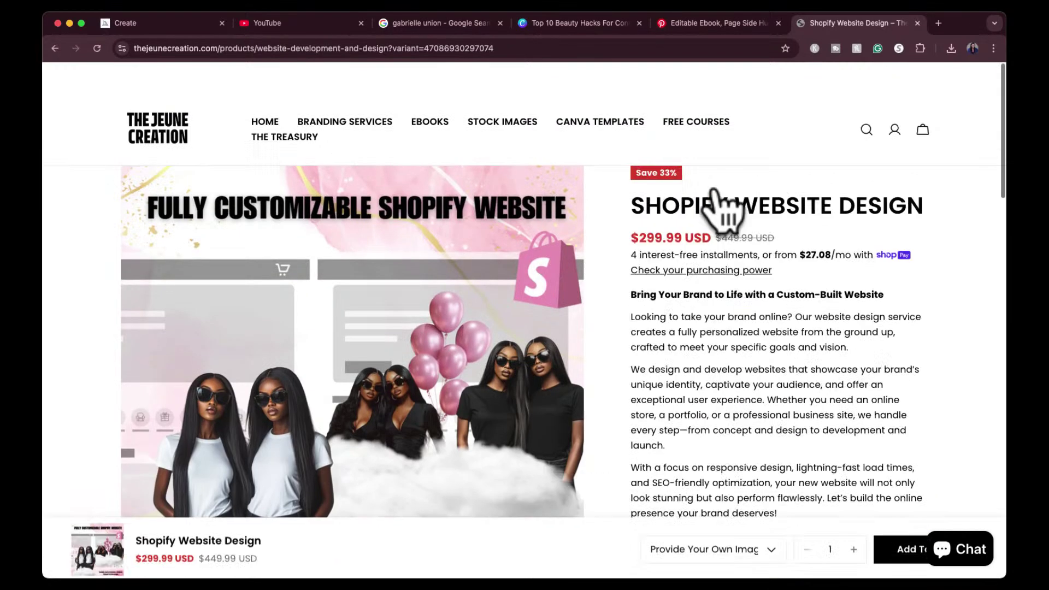
pyautogui.scroll(-10, 740, 331)
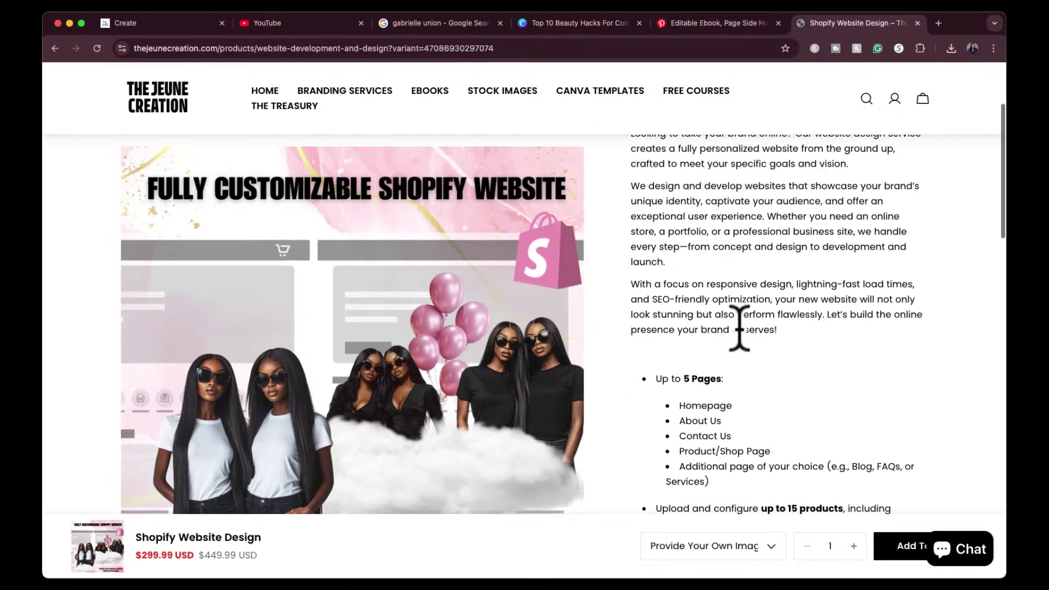
pyautogui.click(722, 398)
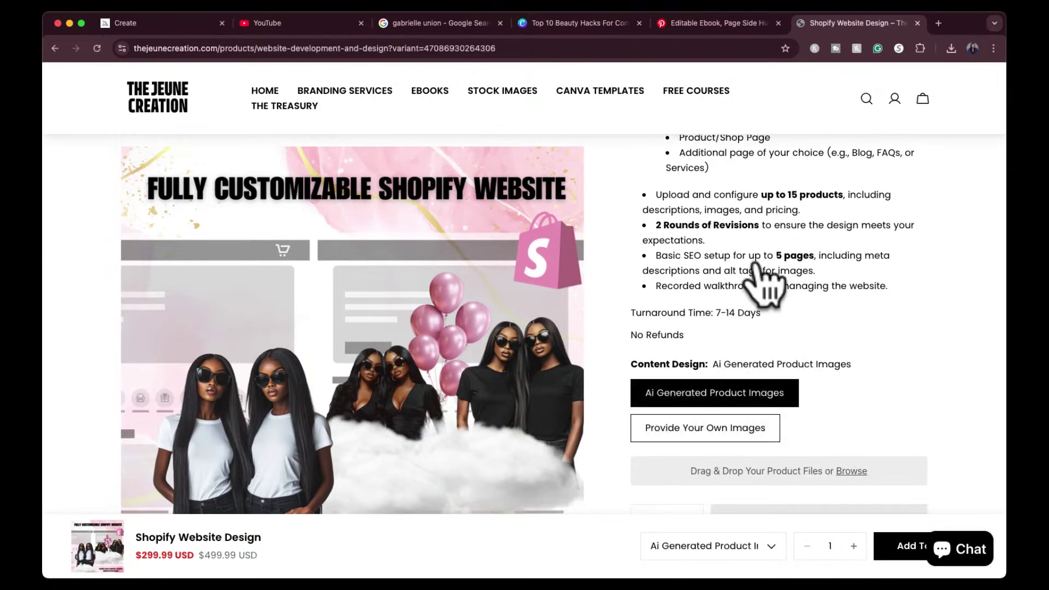
pyautogui.scroll(-1, 758, 262)
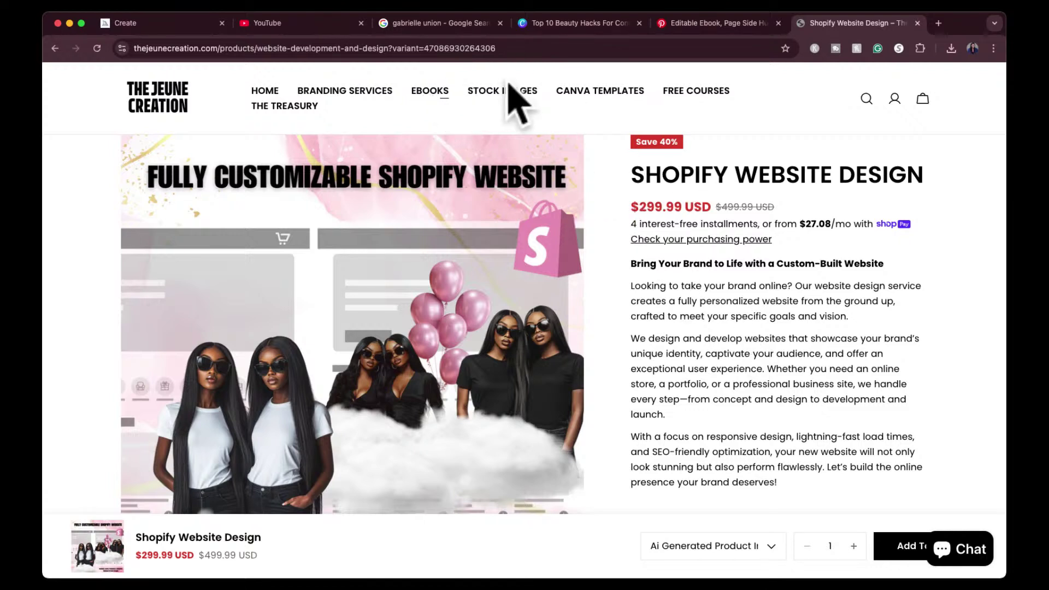
# Step: Open the store's Ebooks collection and look over the ebook on offer
pyautogui.click(412, 97)
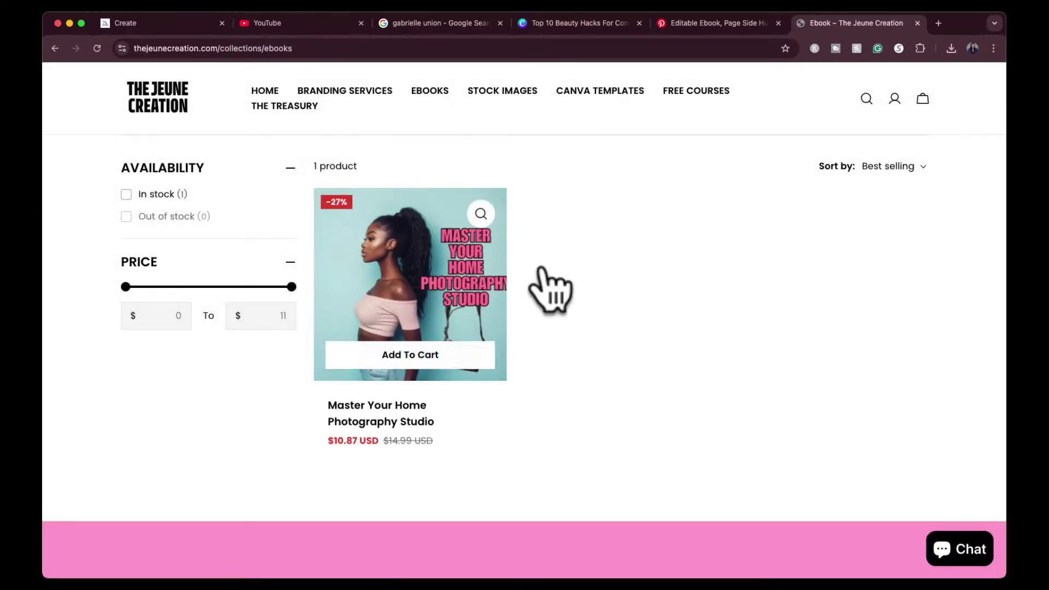
pyautogui.click(7, 191)
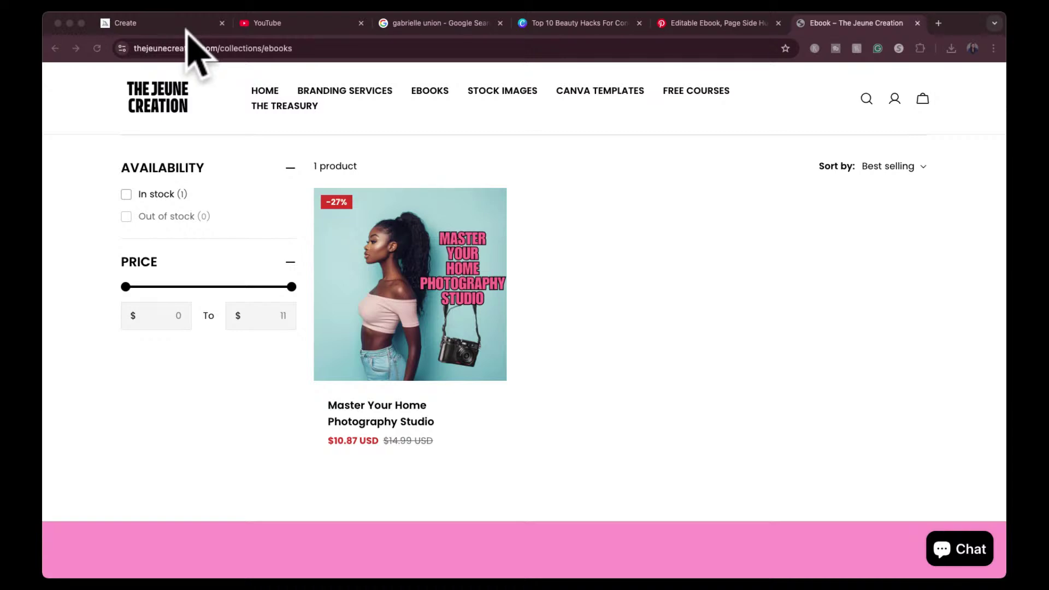
pyautogui.click(320, 63)
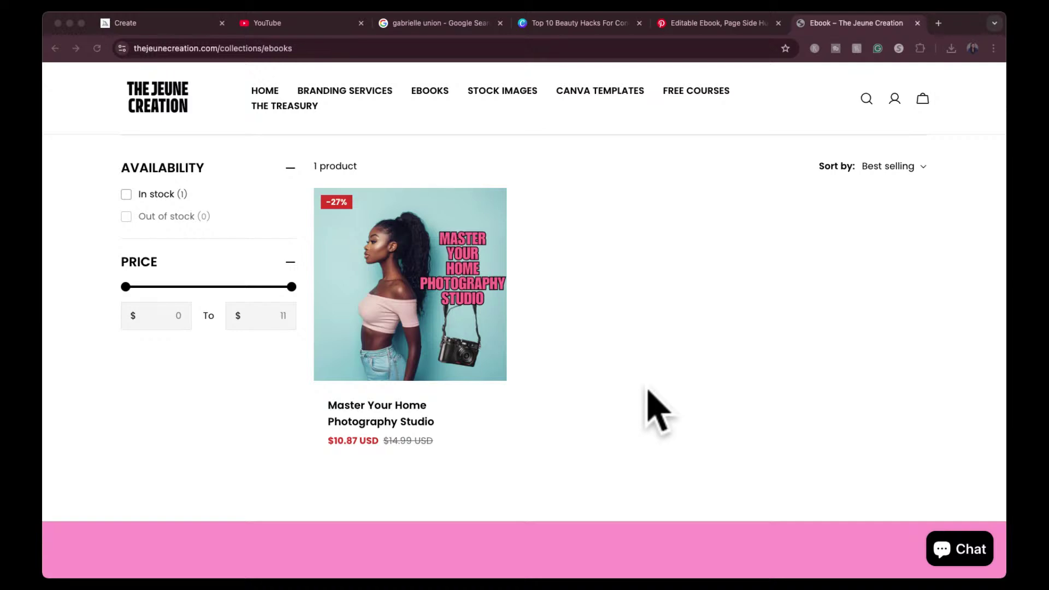
pyautogui.click(821, 319)
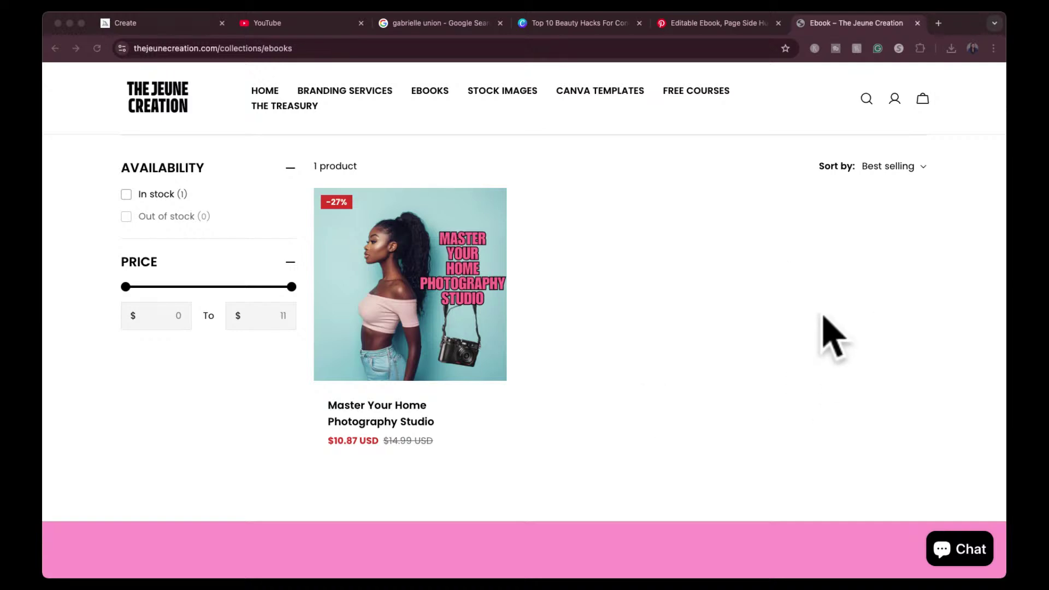
pyautogui.click(808, 295)
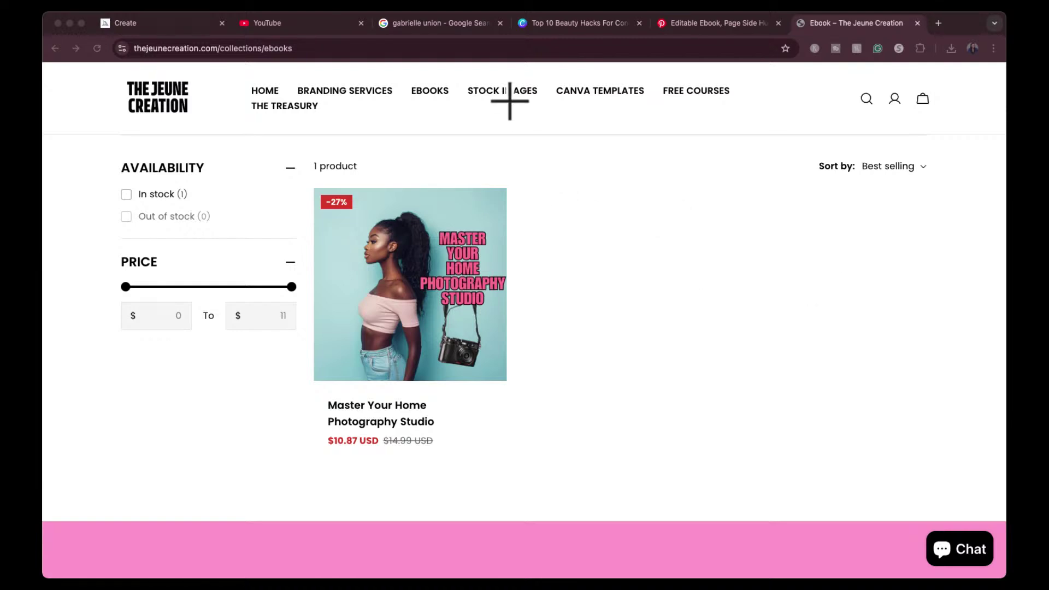
# Step: Switch to the Canva design and review the book cover pages in the grid overview
pyautogui.click(410, 44)
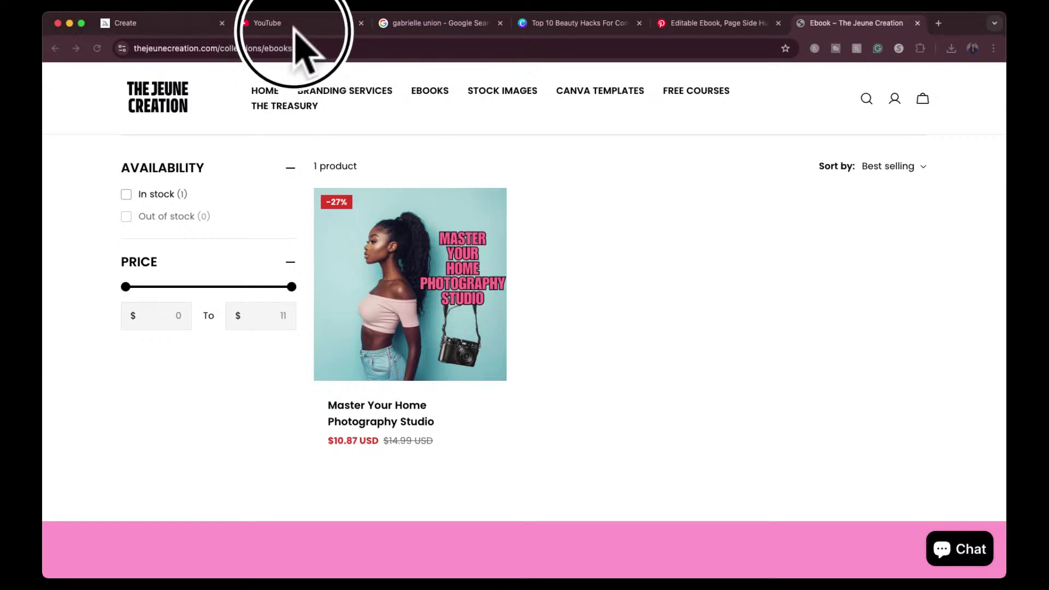
pyautogui.press('super+shift+t')
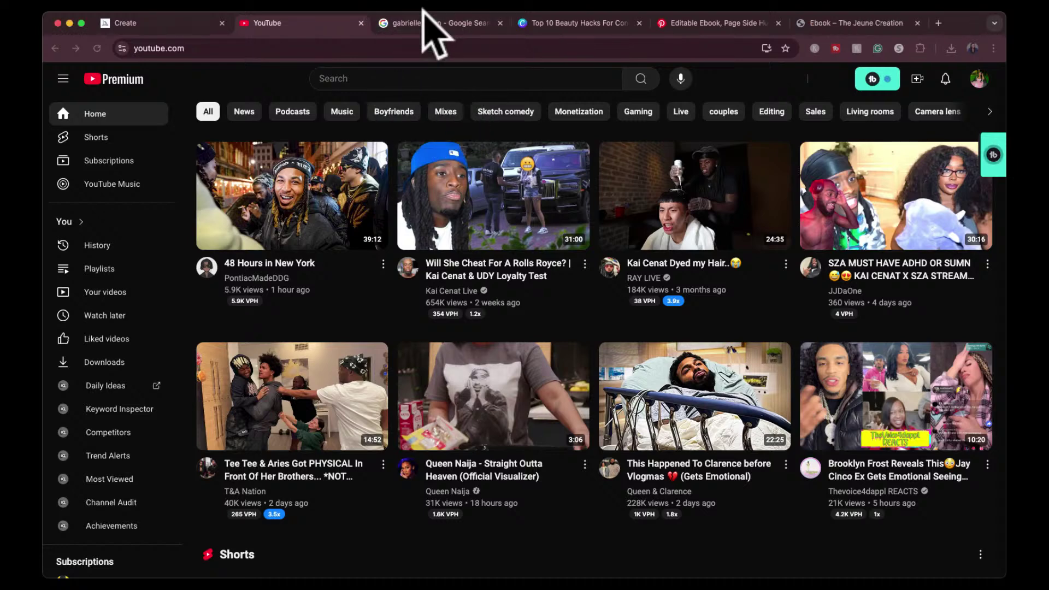
pyautogui.click(426, 17)
pyautogui.click(561, 23)
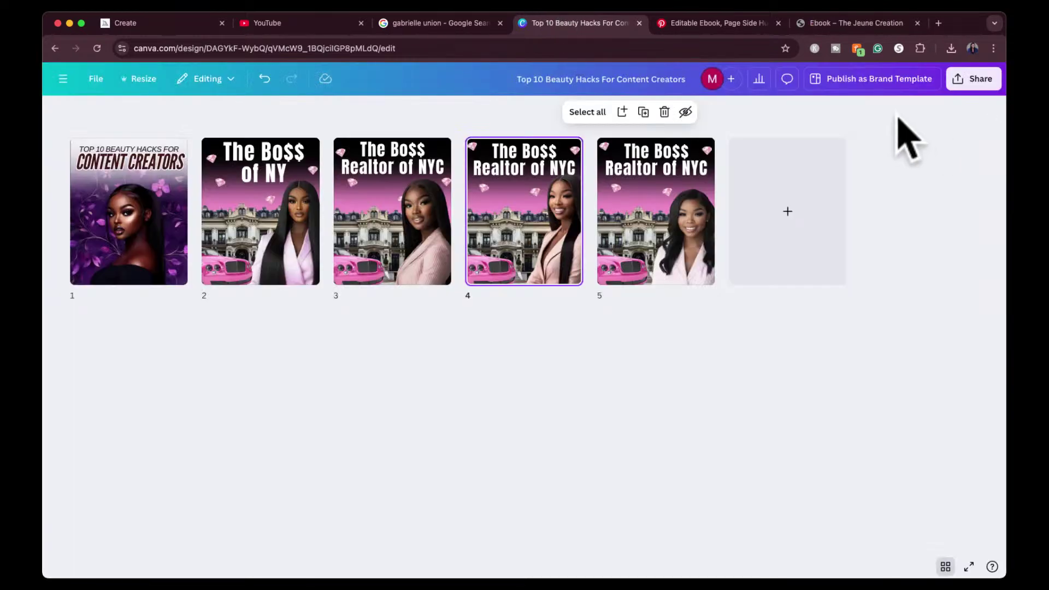
# Step: Return to The Jeune Creation store and browse the whole Stock Images collection, including the Boss Babe ebook cover images
pyautogui.click(856, 24)
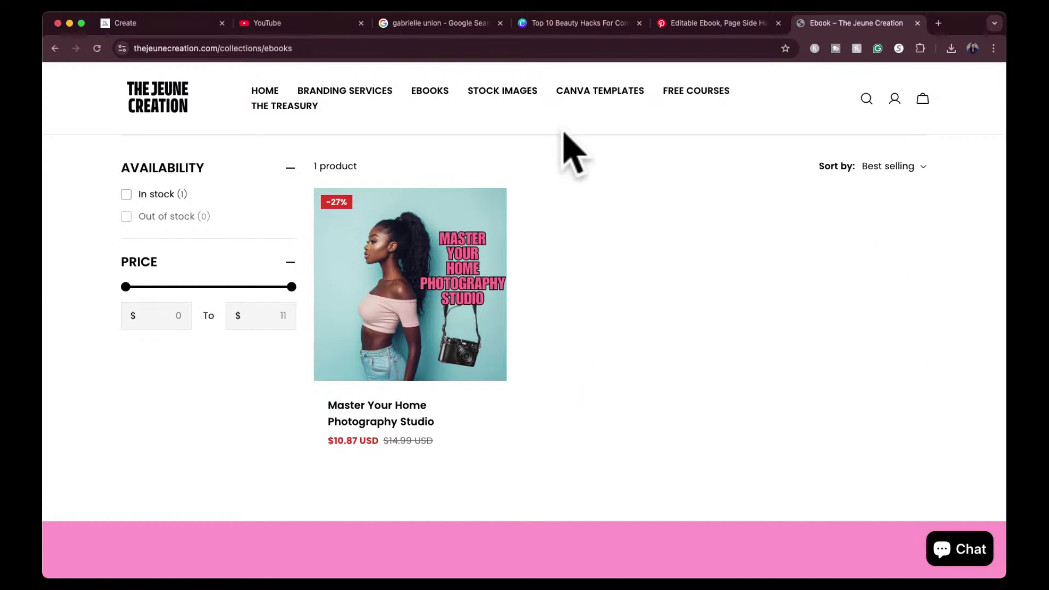
pyautogui.click(505, 91)
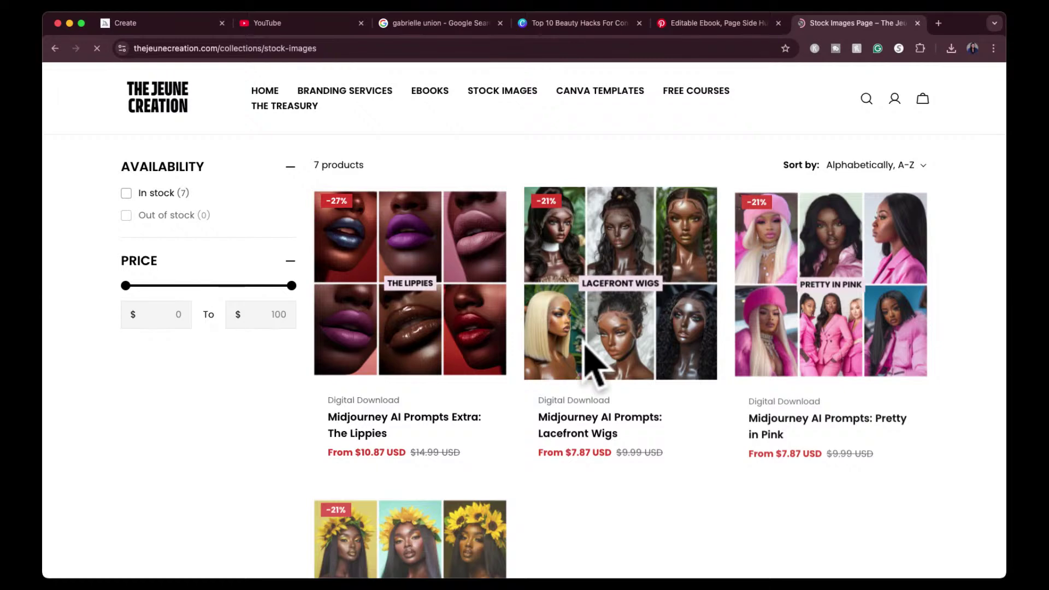
pyautogui.scroll(-5, 588, 361)
pyautogui.scroll(-8, 590, 361)
pyautogui.scroll(3, 590, 362)
pyautogui.scroll(-1, 591, 364)
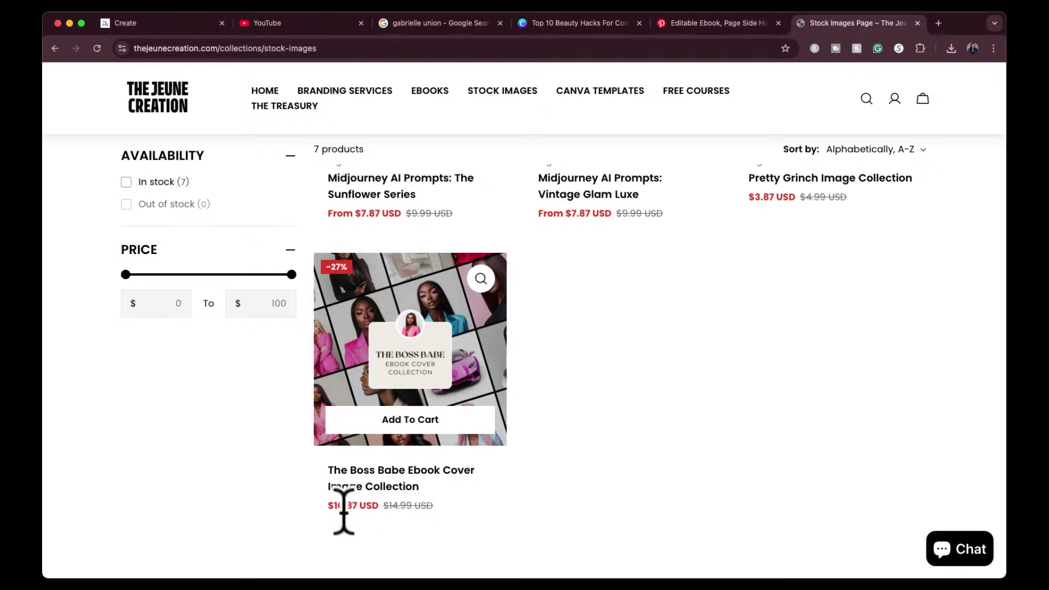
pyautogui.scroll(4, 761, 328)
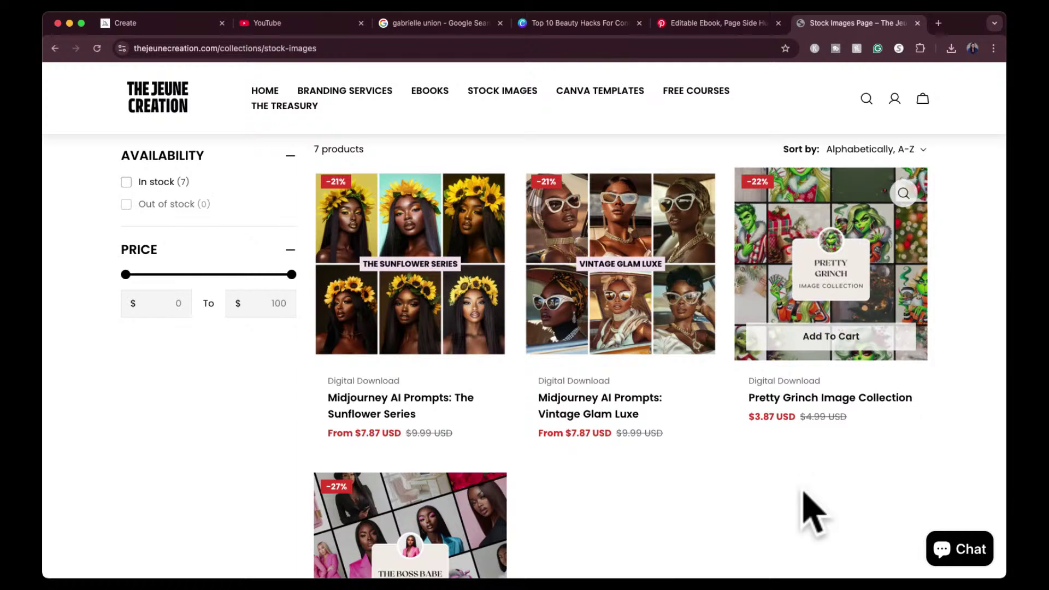
pyautogui.scroll(2, 805, 511)
pyautogui.scroll(5, 751, 440)
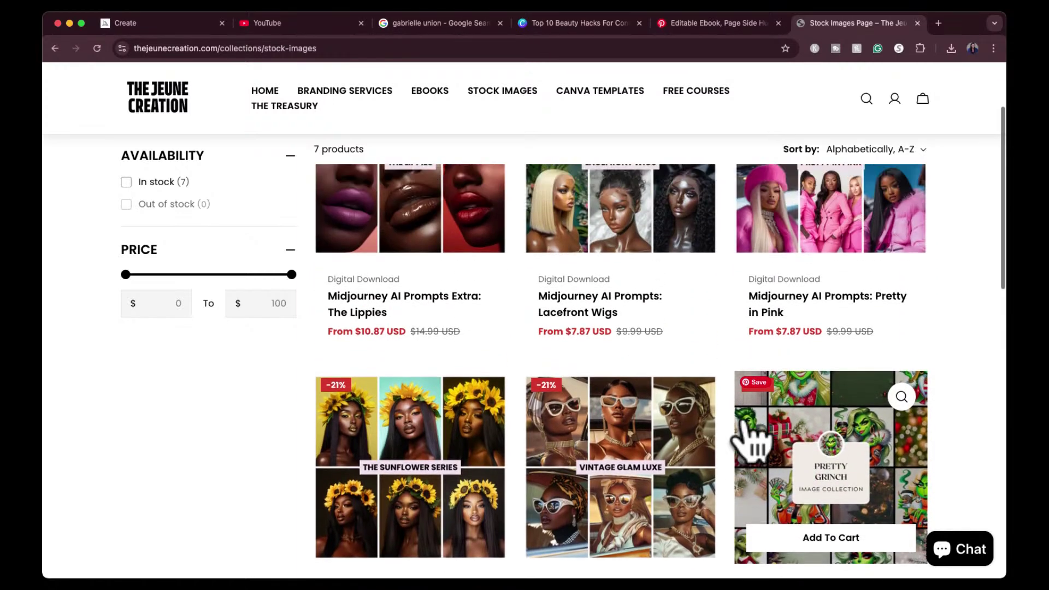
# Step: Open the Canva Templates collection and look over the Etsy listing mockups and Grinchbox templates
pyautogui.click(613, 104)
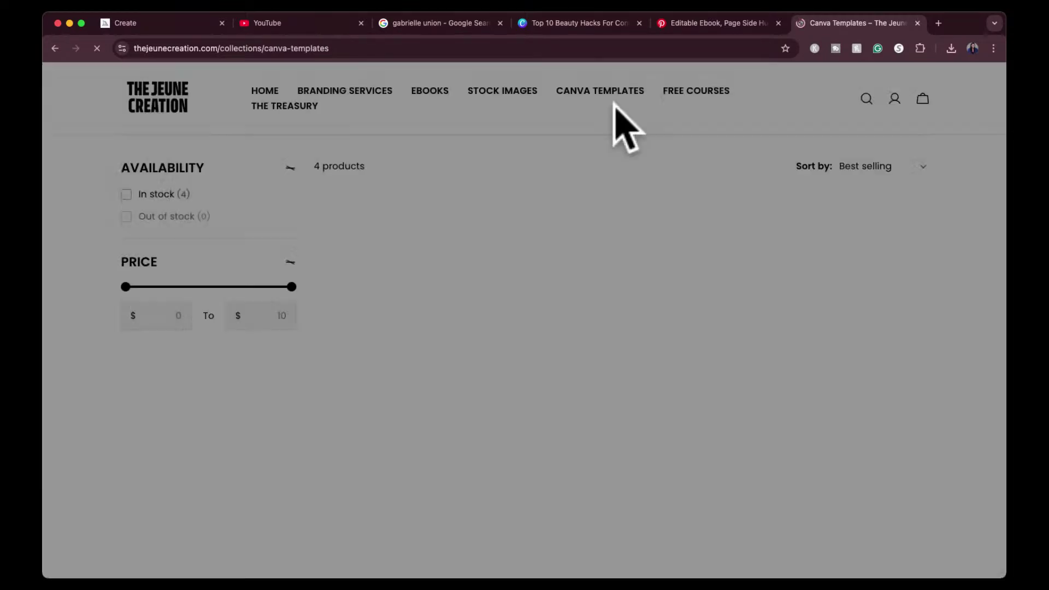
pyautogui.scroll(-1, 808, 276)
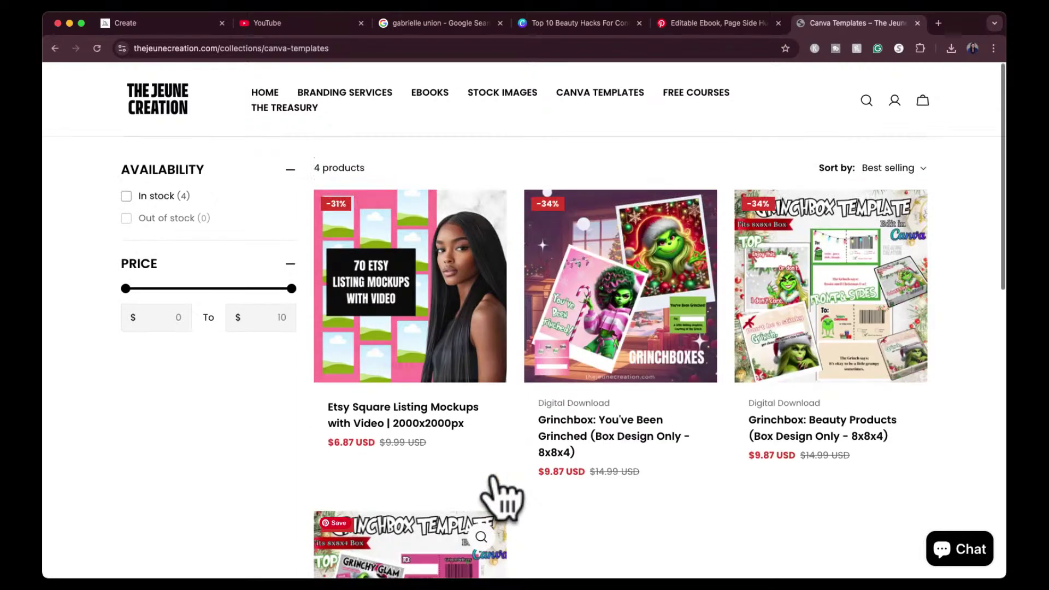
pyautogui.scroll(1, 437, 410)
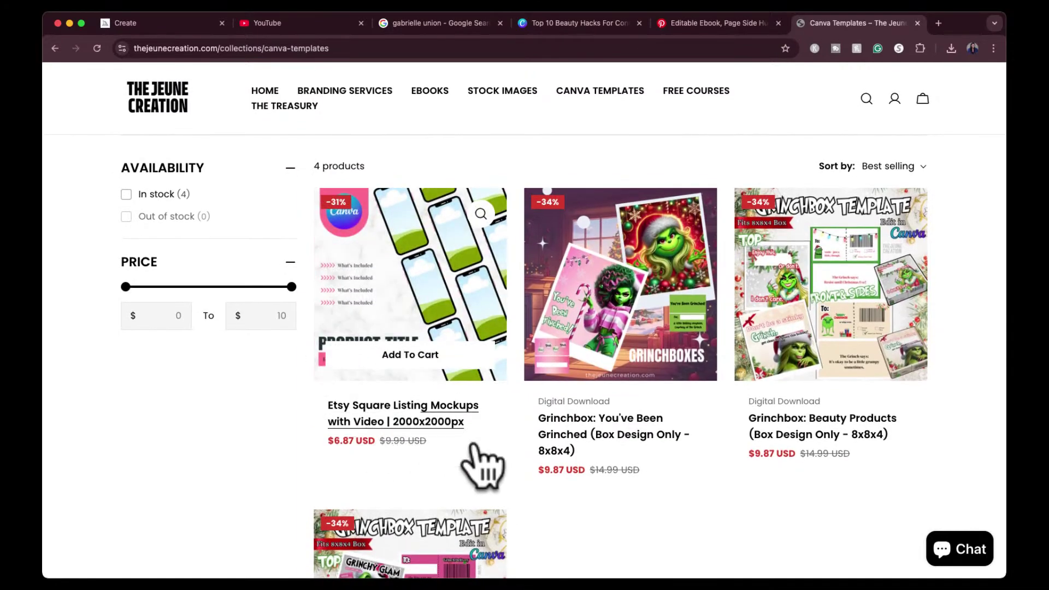
# Step: Open the Free Courses page and look through the listed live sessions and step-by-step guides
pyautogui.click(697, 93)
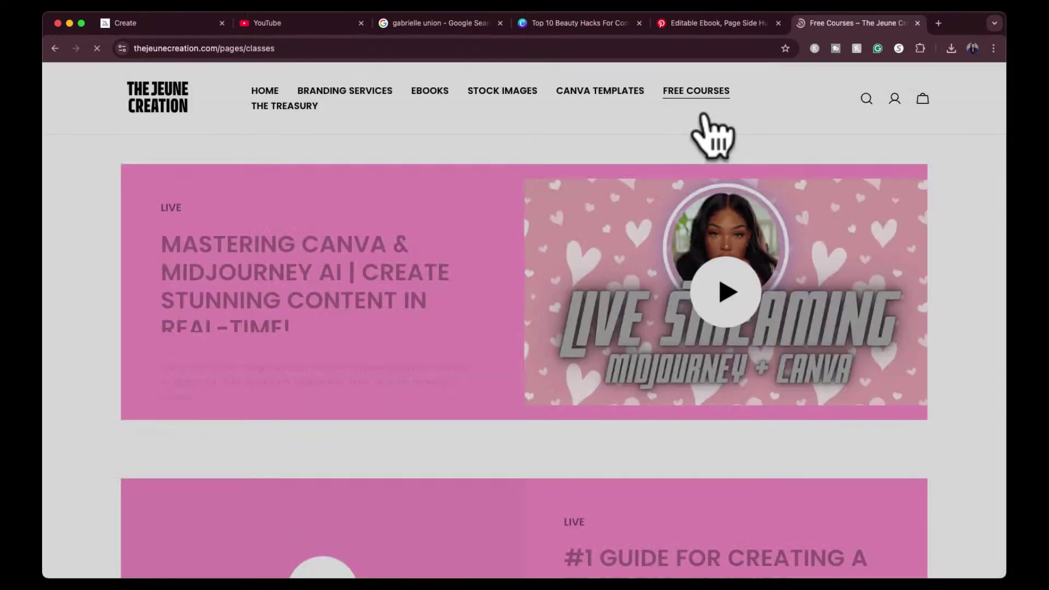
pyautogui.scroll(-10, 628, 382)
pyautogui.scroll(-5, 628, 385)
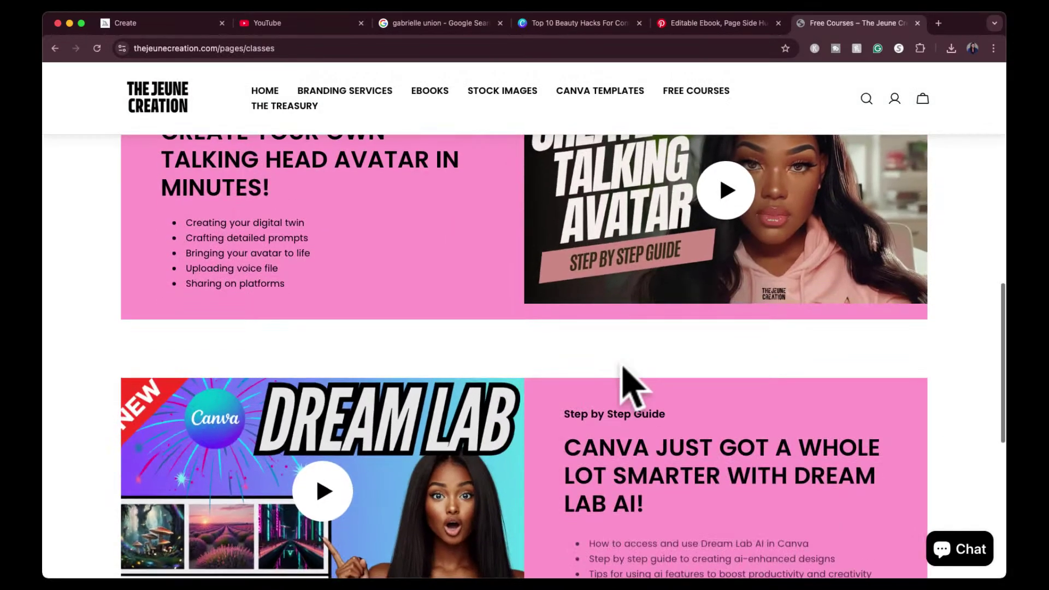
pyautogui.scroll(20, 628, 386)
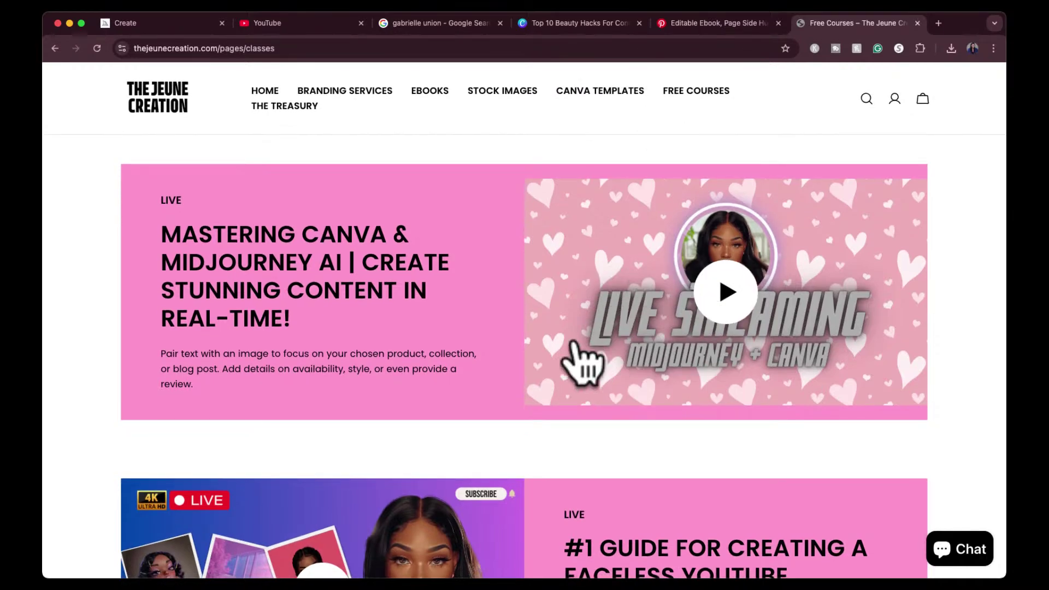
pyautogui.scroll(-10, 574, 343)
pyautogui.scroll(10, 571, 355)
# Step: Open The Treasury collection and look through its tumblers and notebooks down to the email signup
pyautogui.click(287, 108)
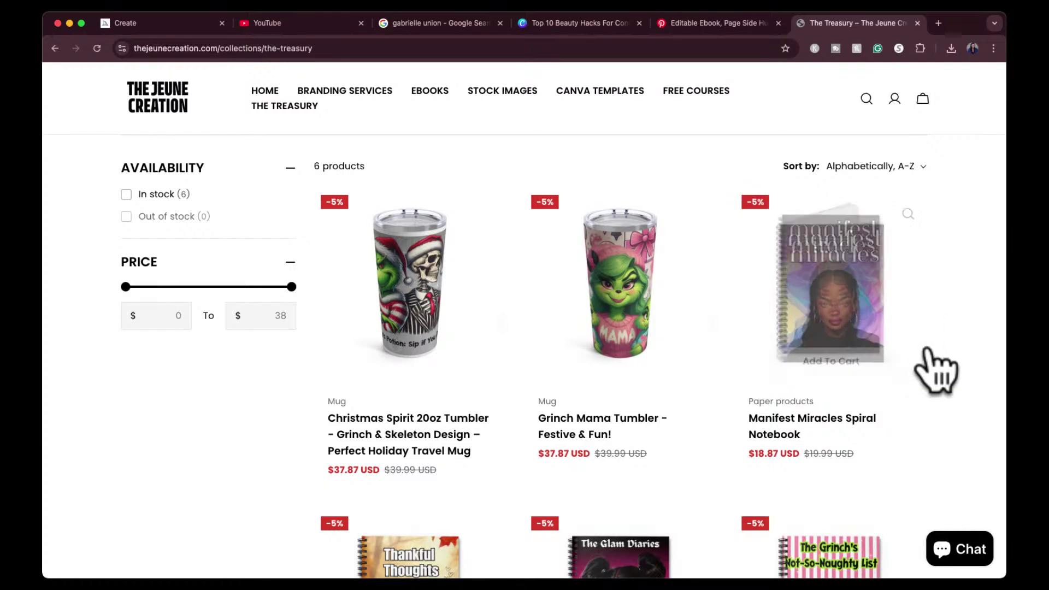
pyautogui.scroll(-2, 932, 352)
pyautogui.scroll(2, 917, 361)
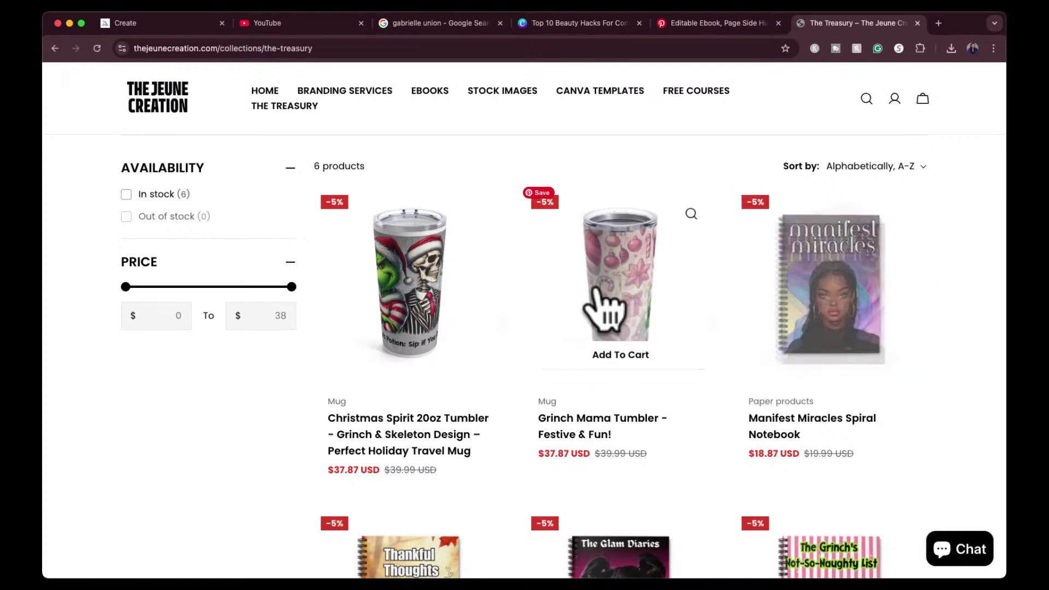
pyautogui.scroll(-10, 956, 344)
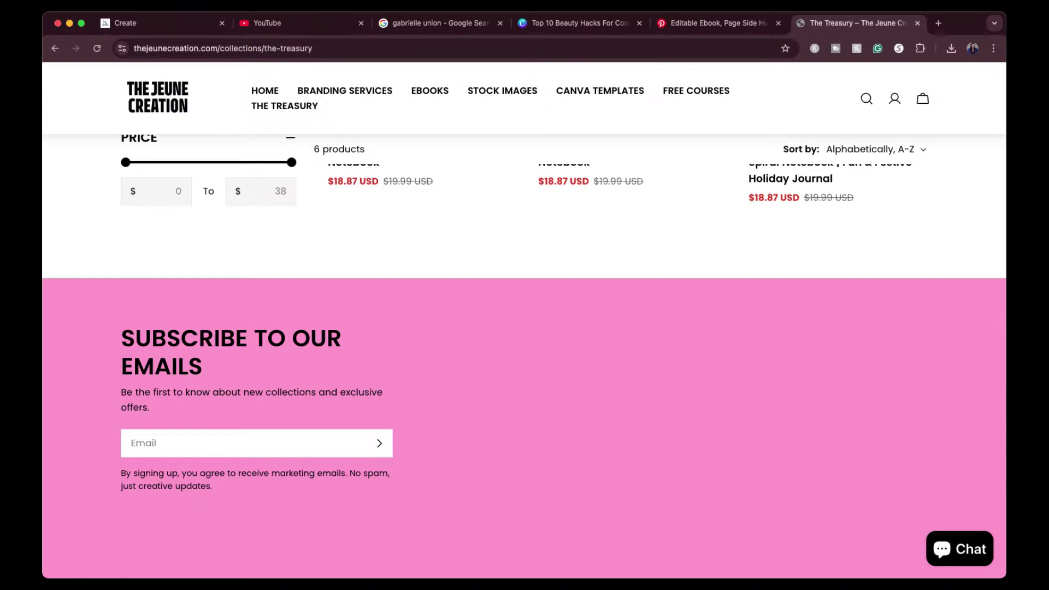
# Step: Reopen Shopify Website Design from the branding services and highlight its installment payment terms
pyautogui.click(345, 91)
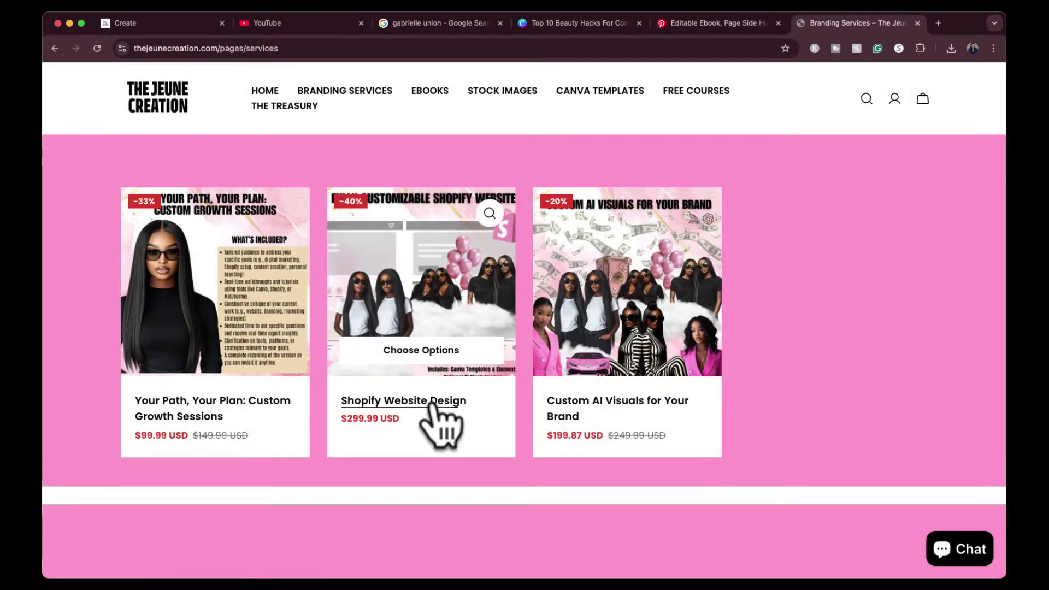
pyautogui.click(432, 403)
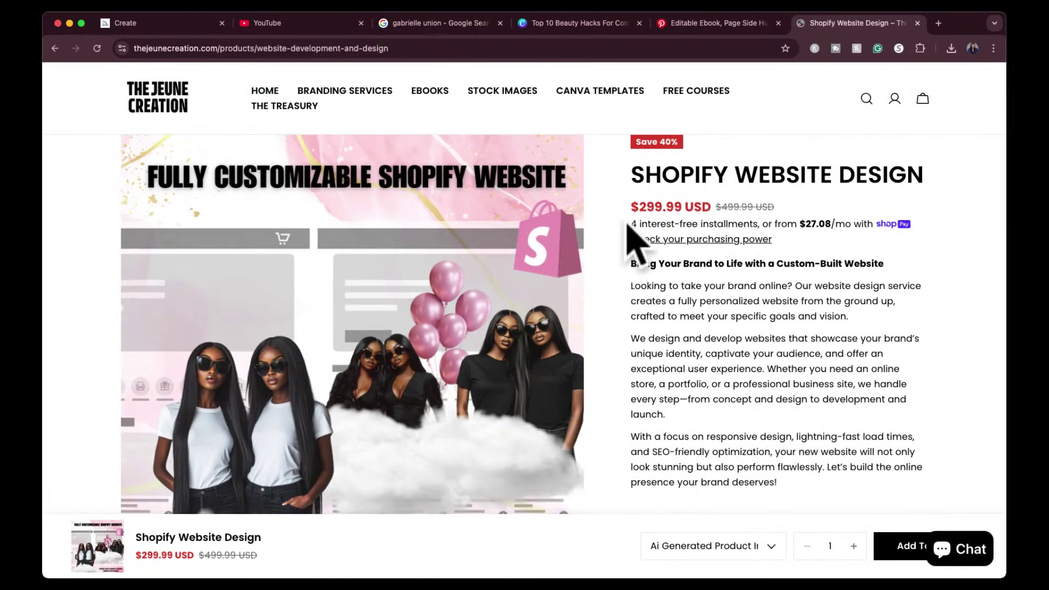
pyautogui.moveTo(629, 223); pyautogui.dragTo(754, 236)
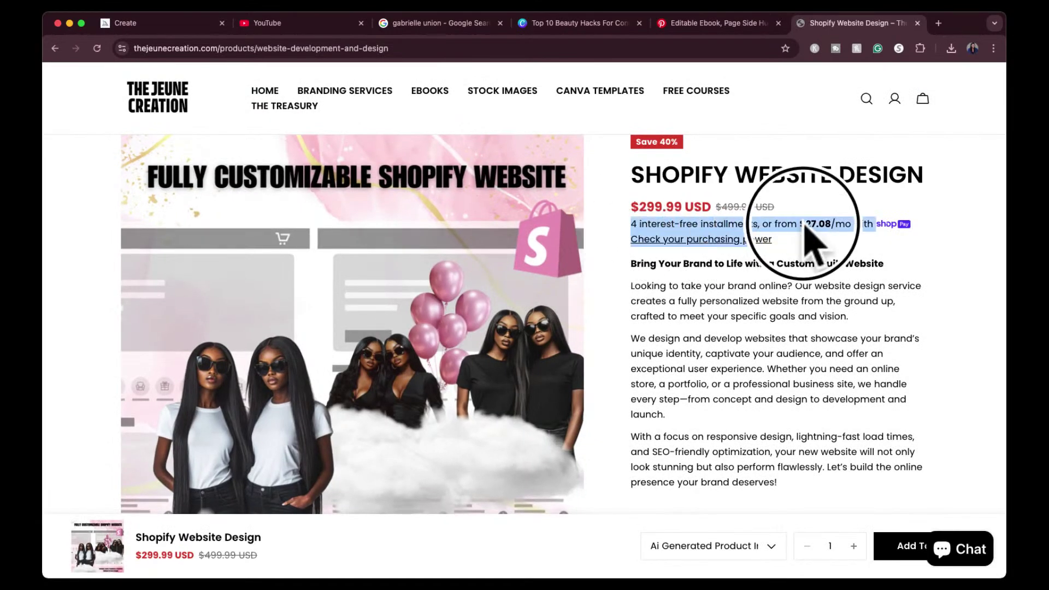
pyautogui.click(823, 263)
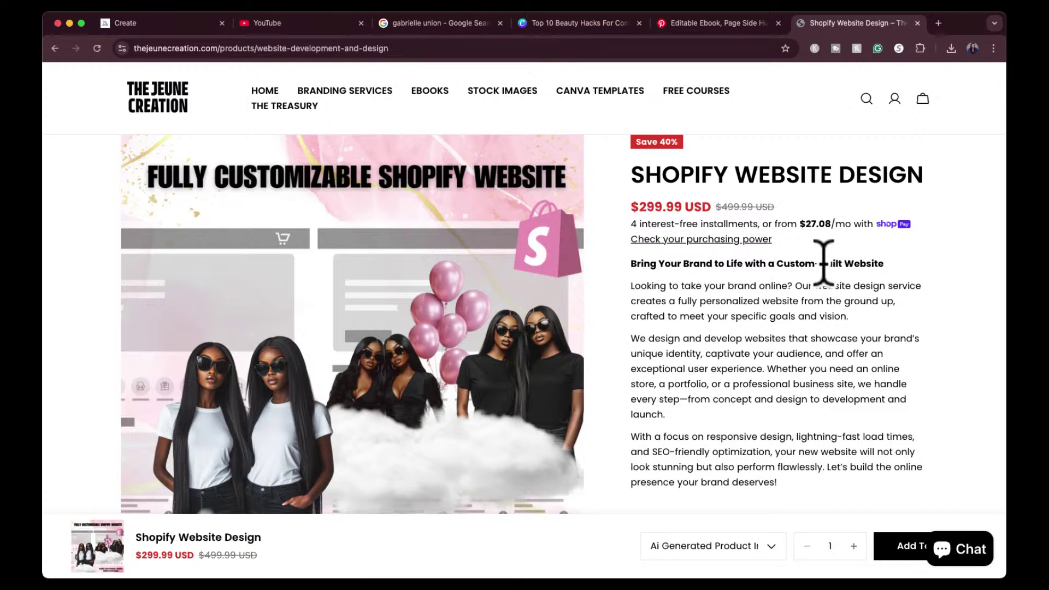